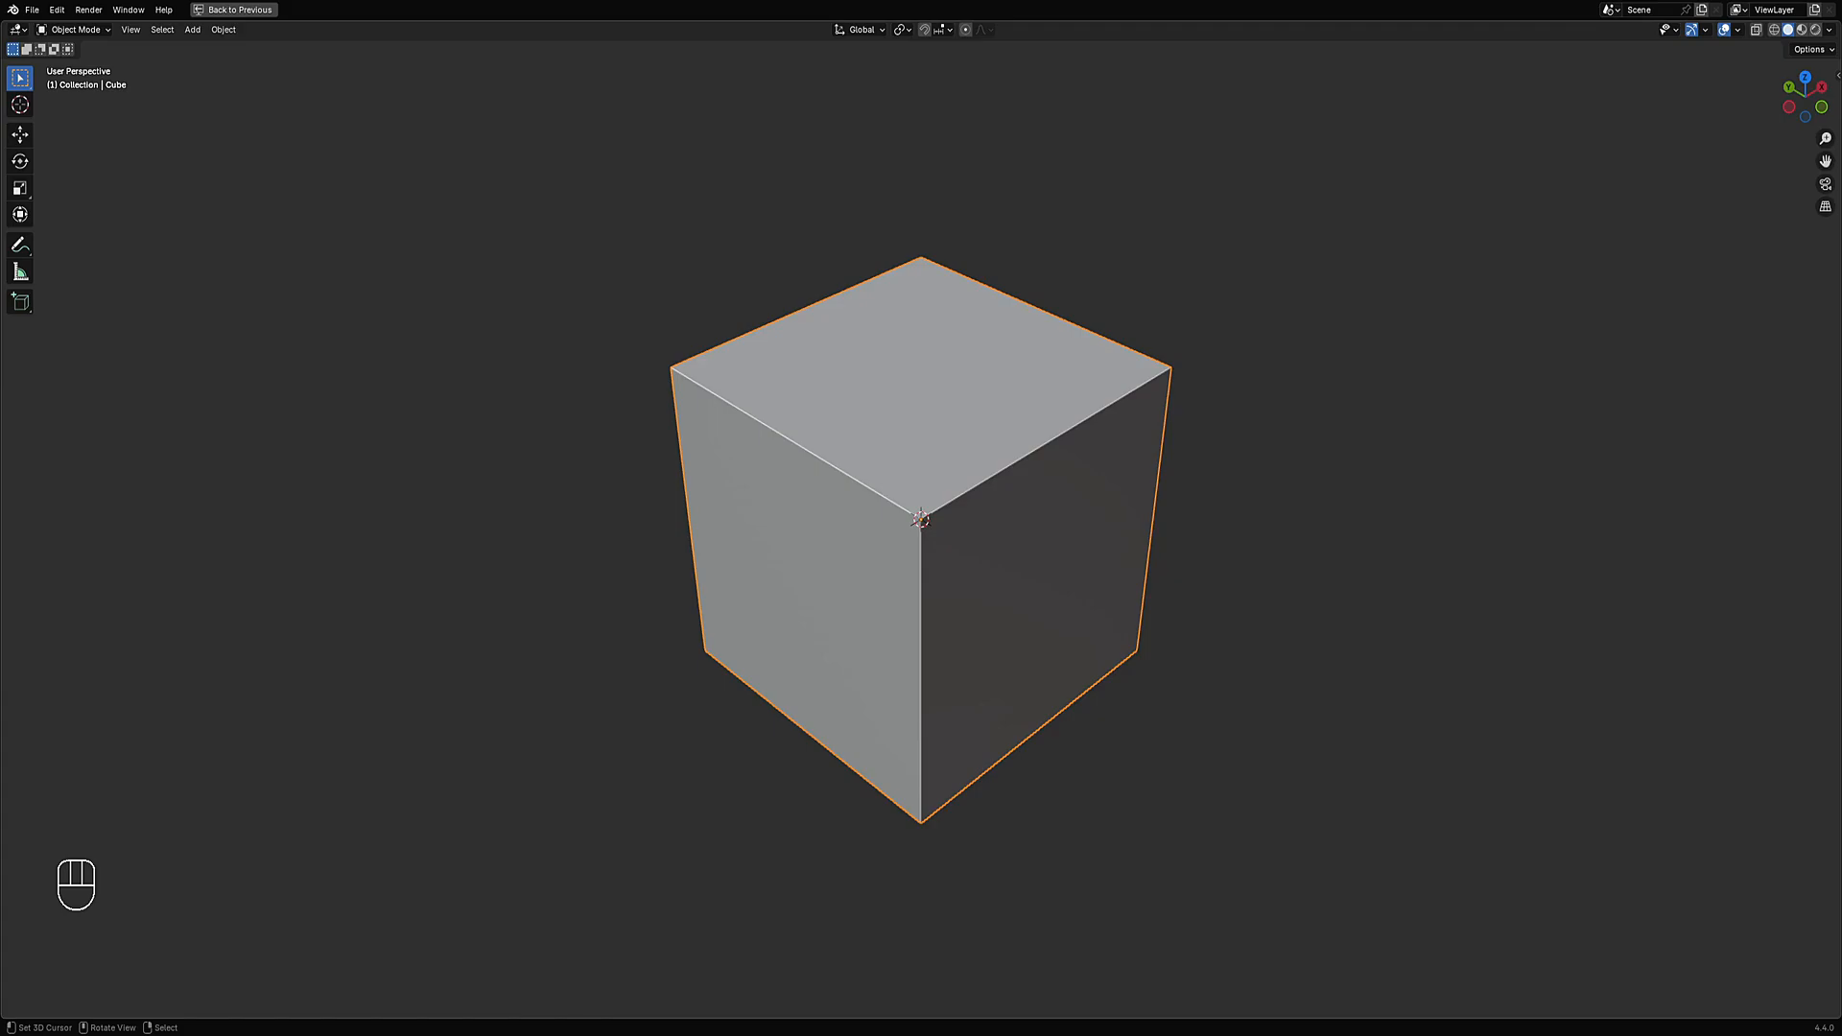
Reshape the cube's mesh into a block by shrinking it along Y and Z and stretching it about 1.2 along X.
key("Tab")
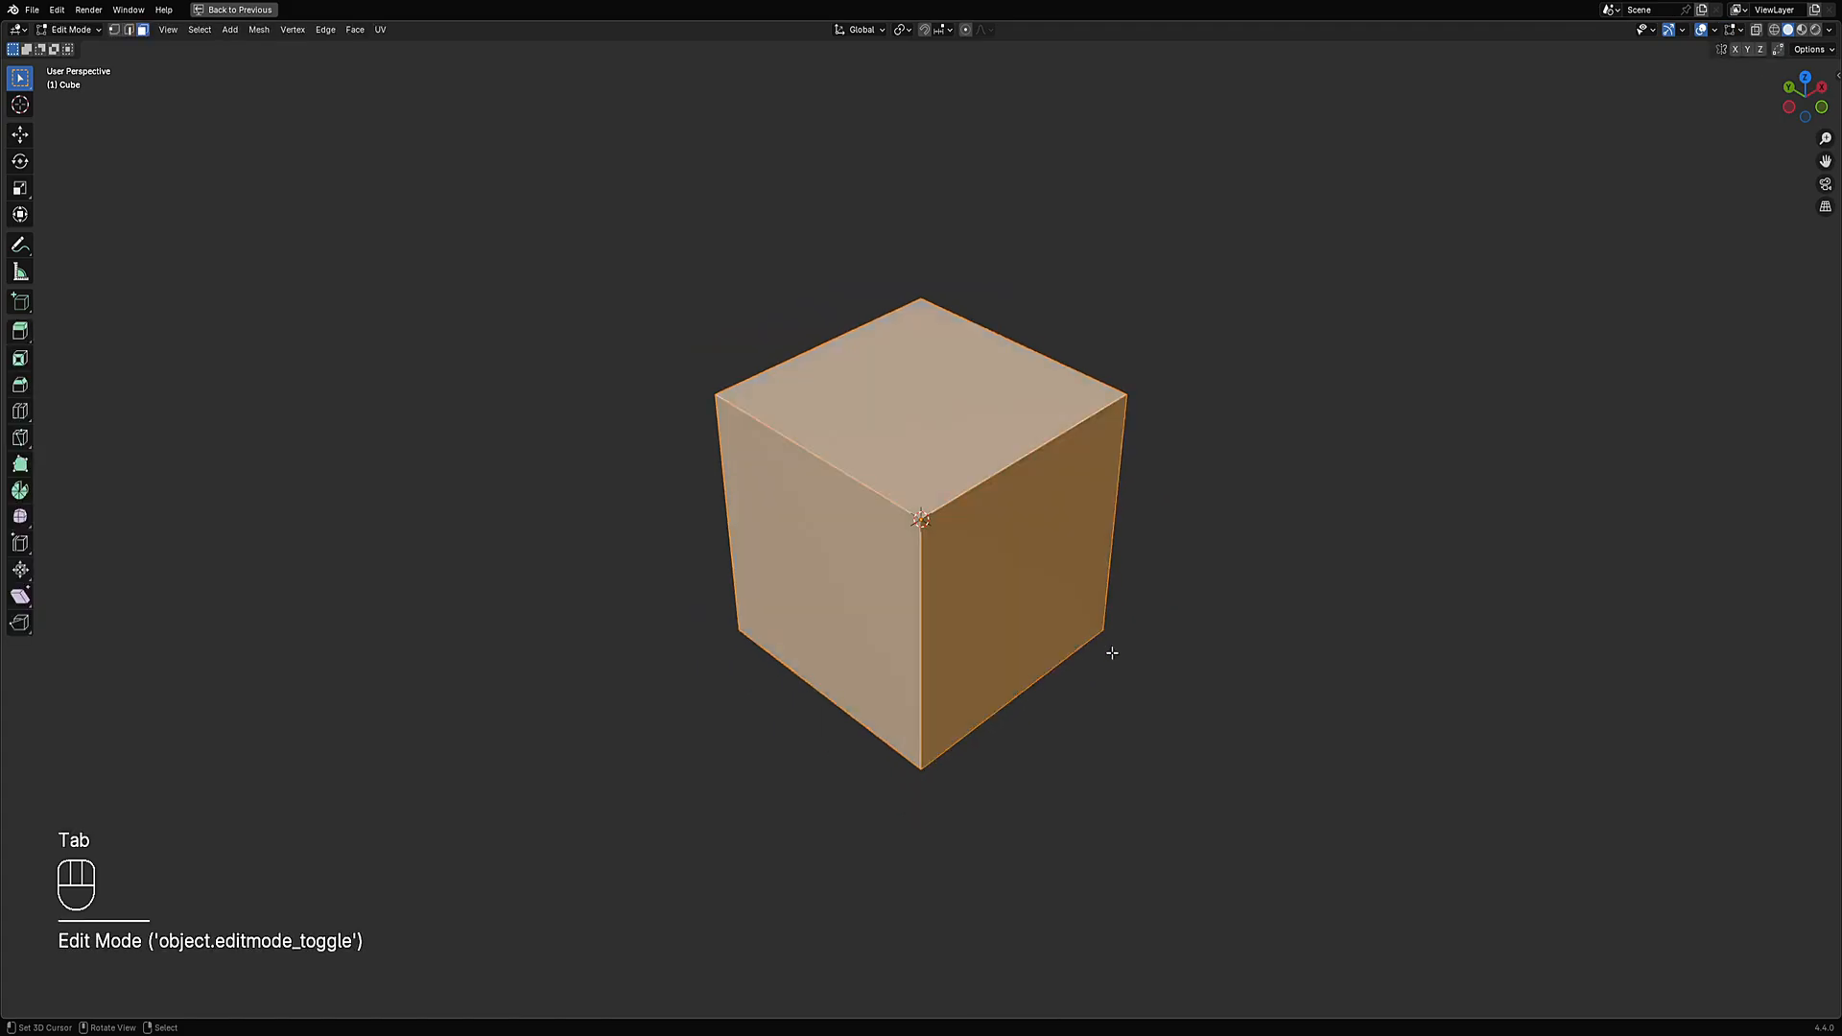
middle_click_drag(1112, 649, 1084, 547)
key("s")
key("y")
left_click(971, 597)
key("s")
key("z")
left_click(1133, 525)
key("s")
key("x")
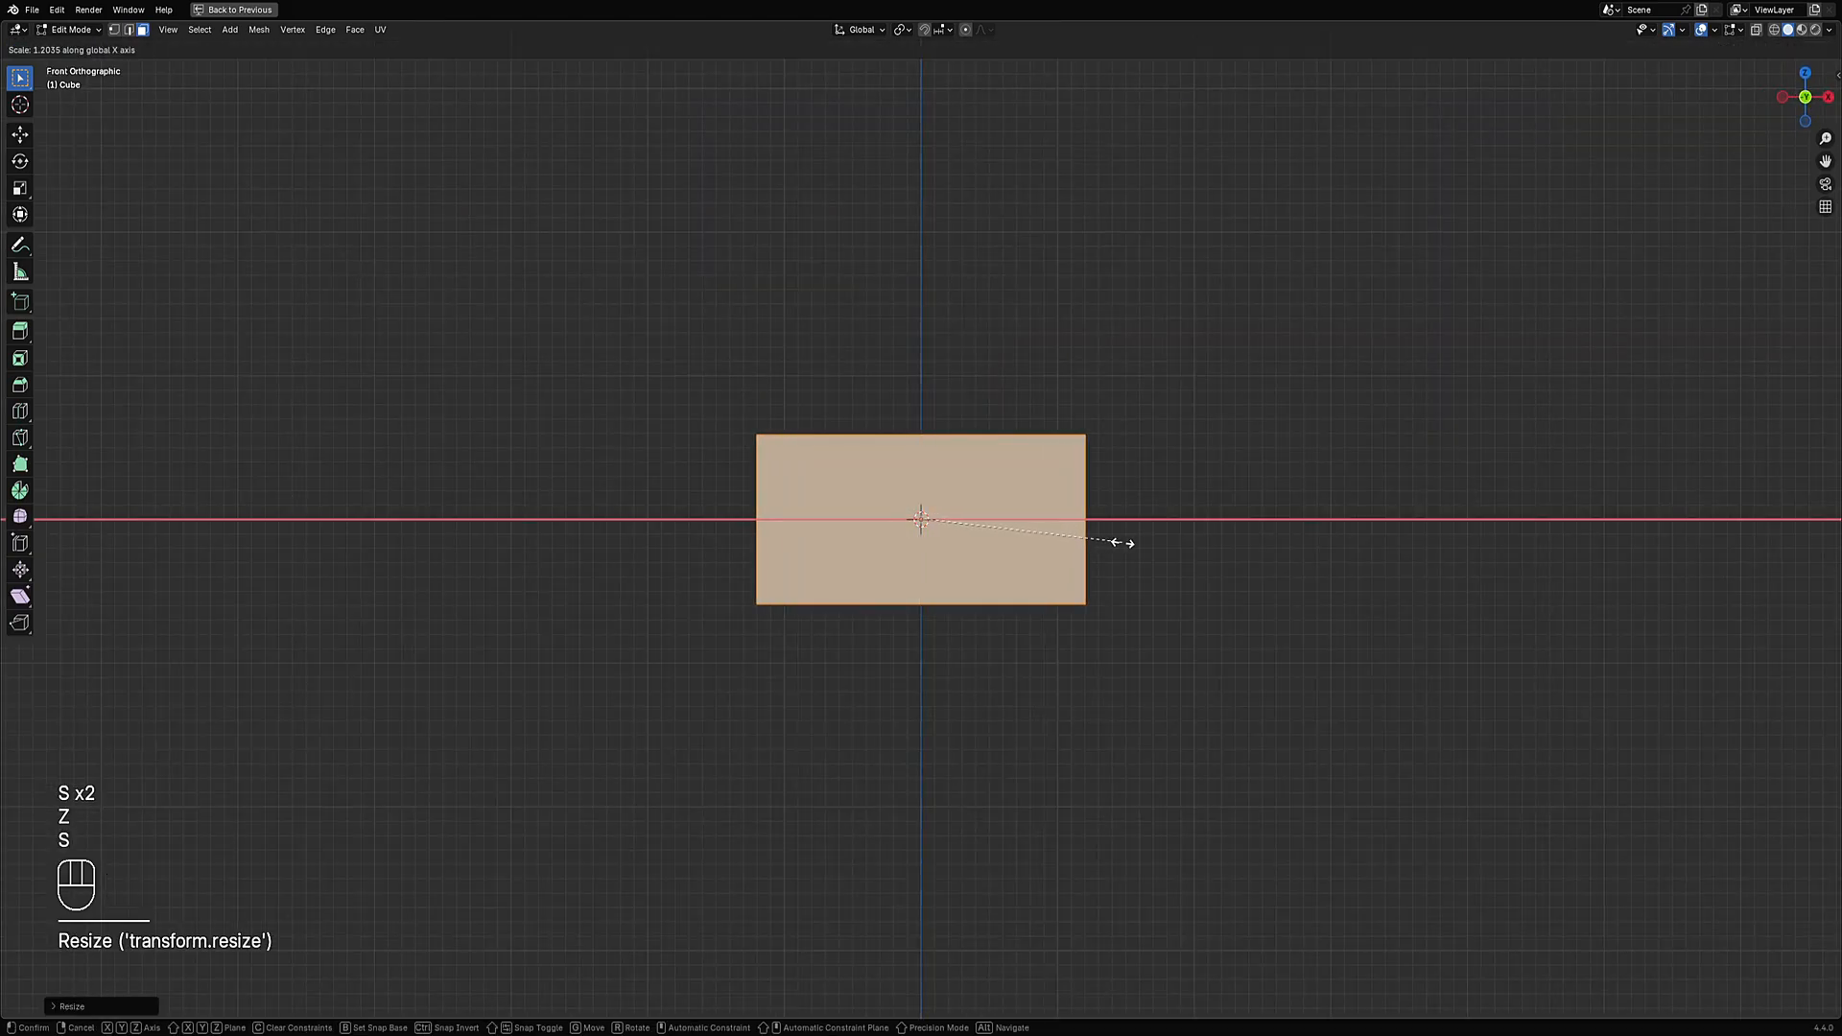
left_click(1127, 538)
Add a centred vertical loop cut around the block and bevel it into a wide middle band.
key("ctrl+r")
left_click(891, 434)
right_click(890, 435)
middle_click_drag(996, 518, 999, 452)
key("ctrl+b")
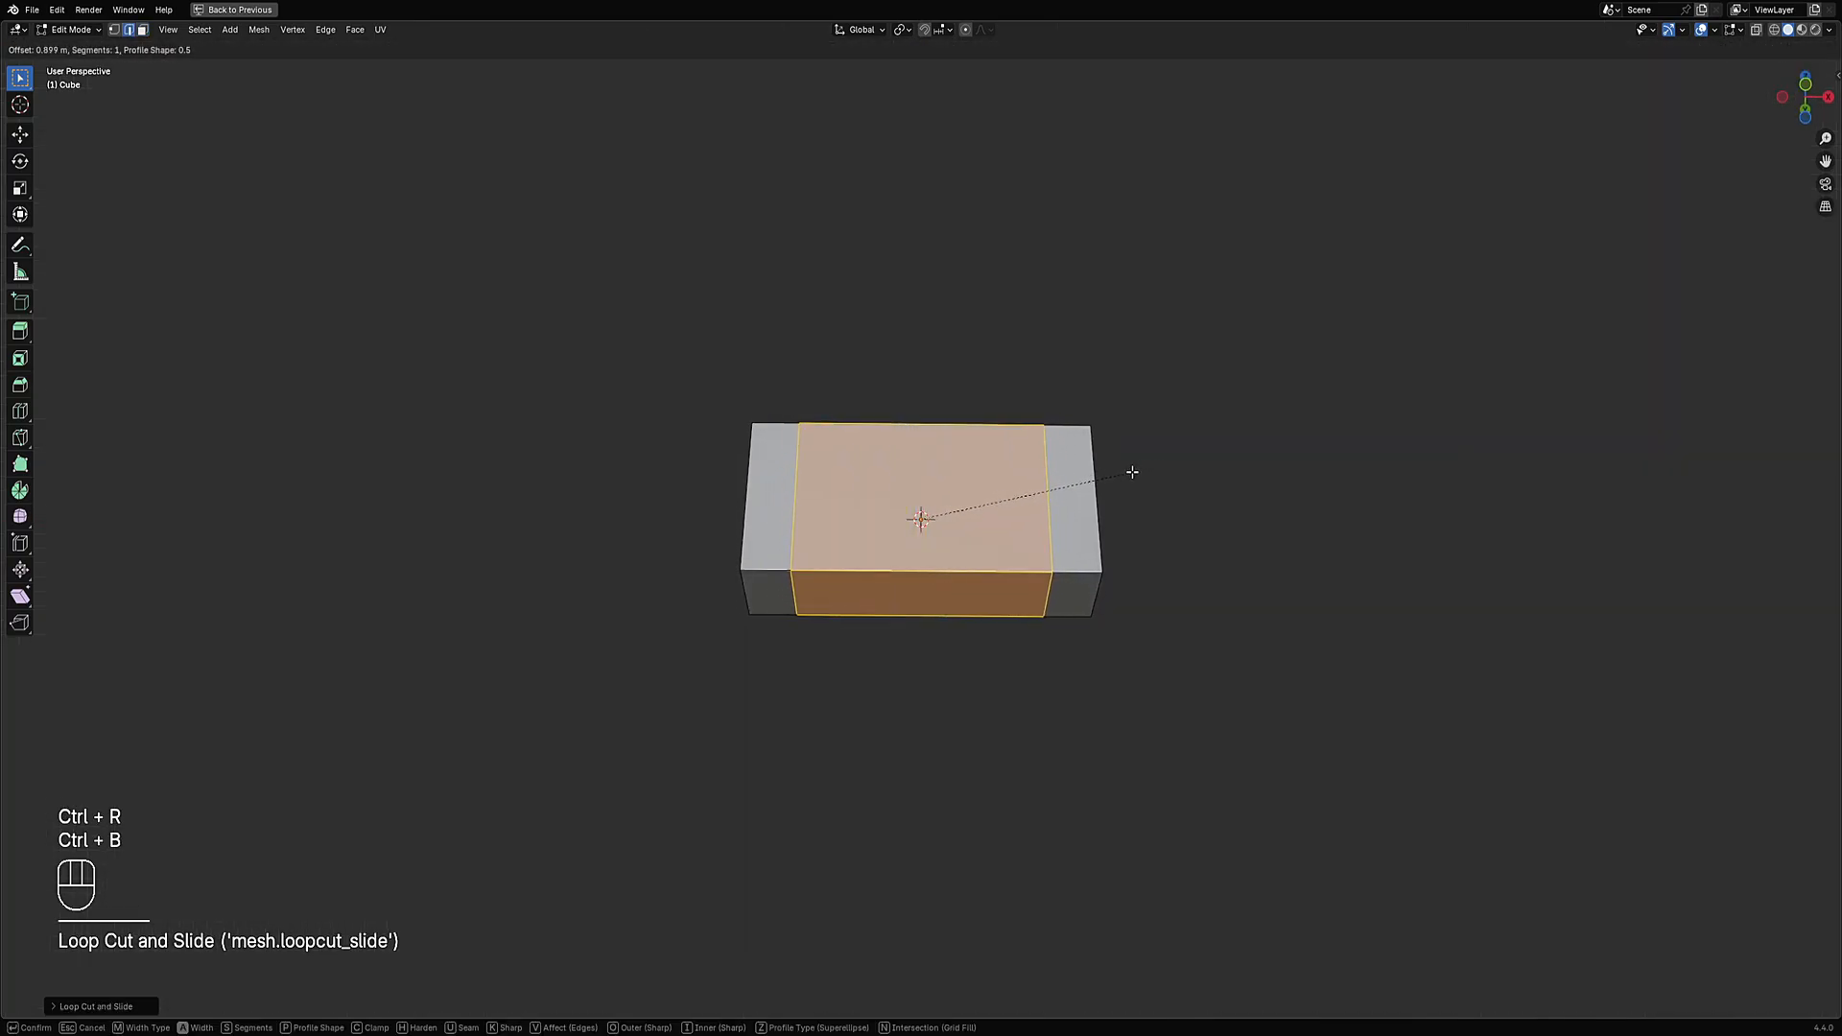
left_click(1105, 477)
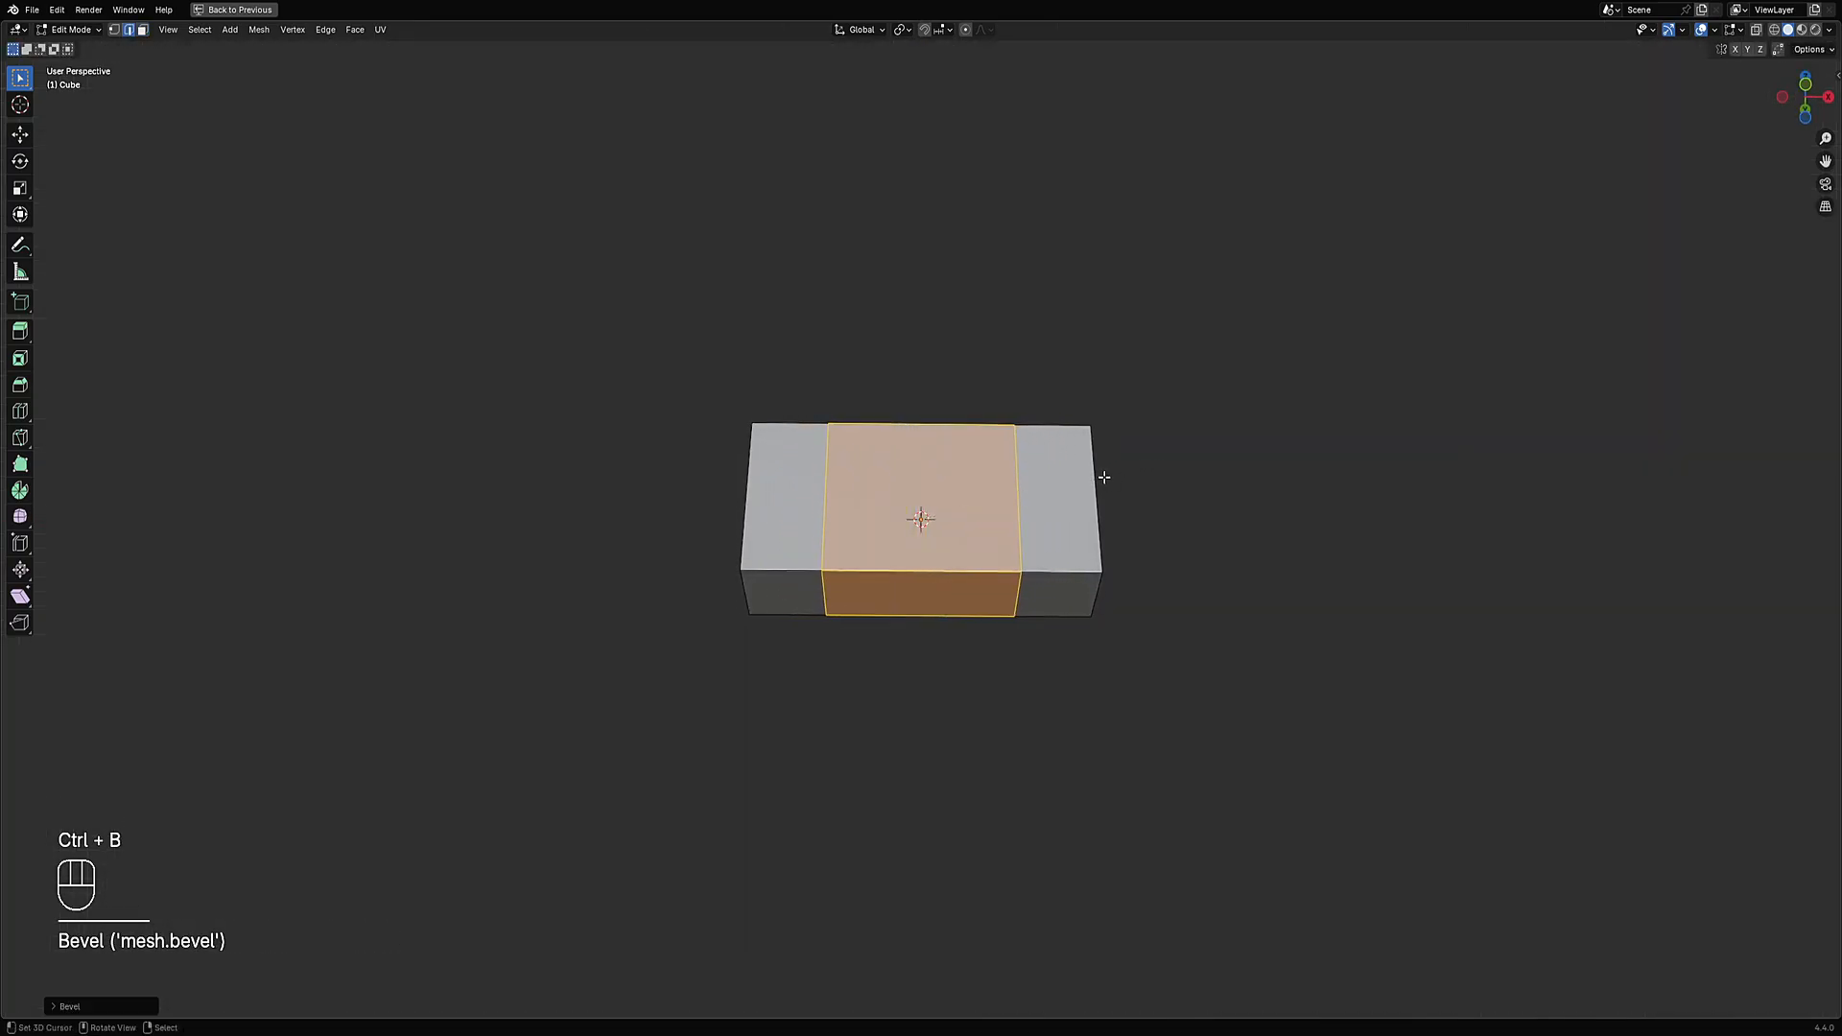
left_click(931, 587)
key("e")
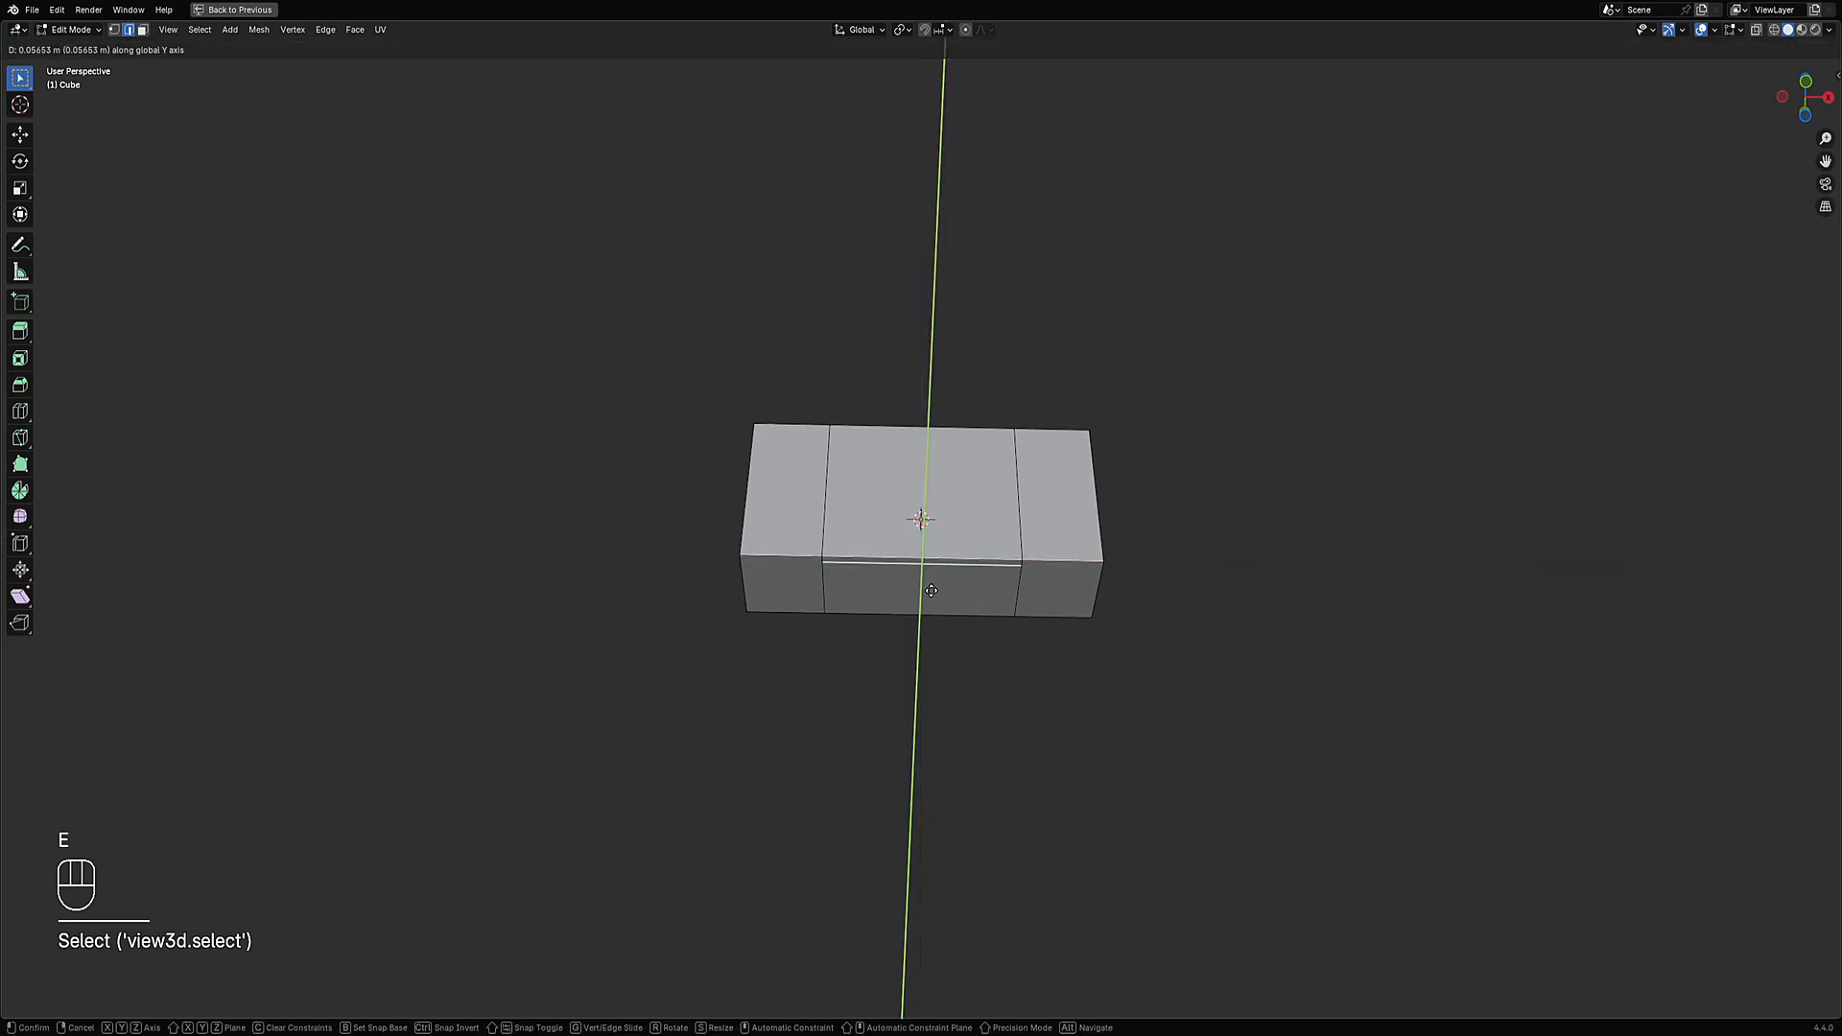
key("ctrl+z")
Extrude the underside face of the middle band straight down along Z.
key("3")
left_click(923, 585)
key("e")
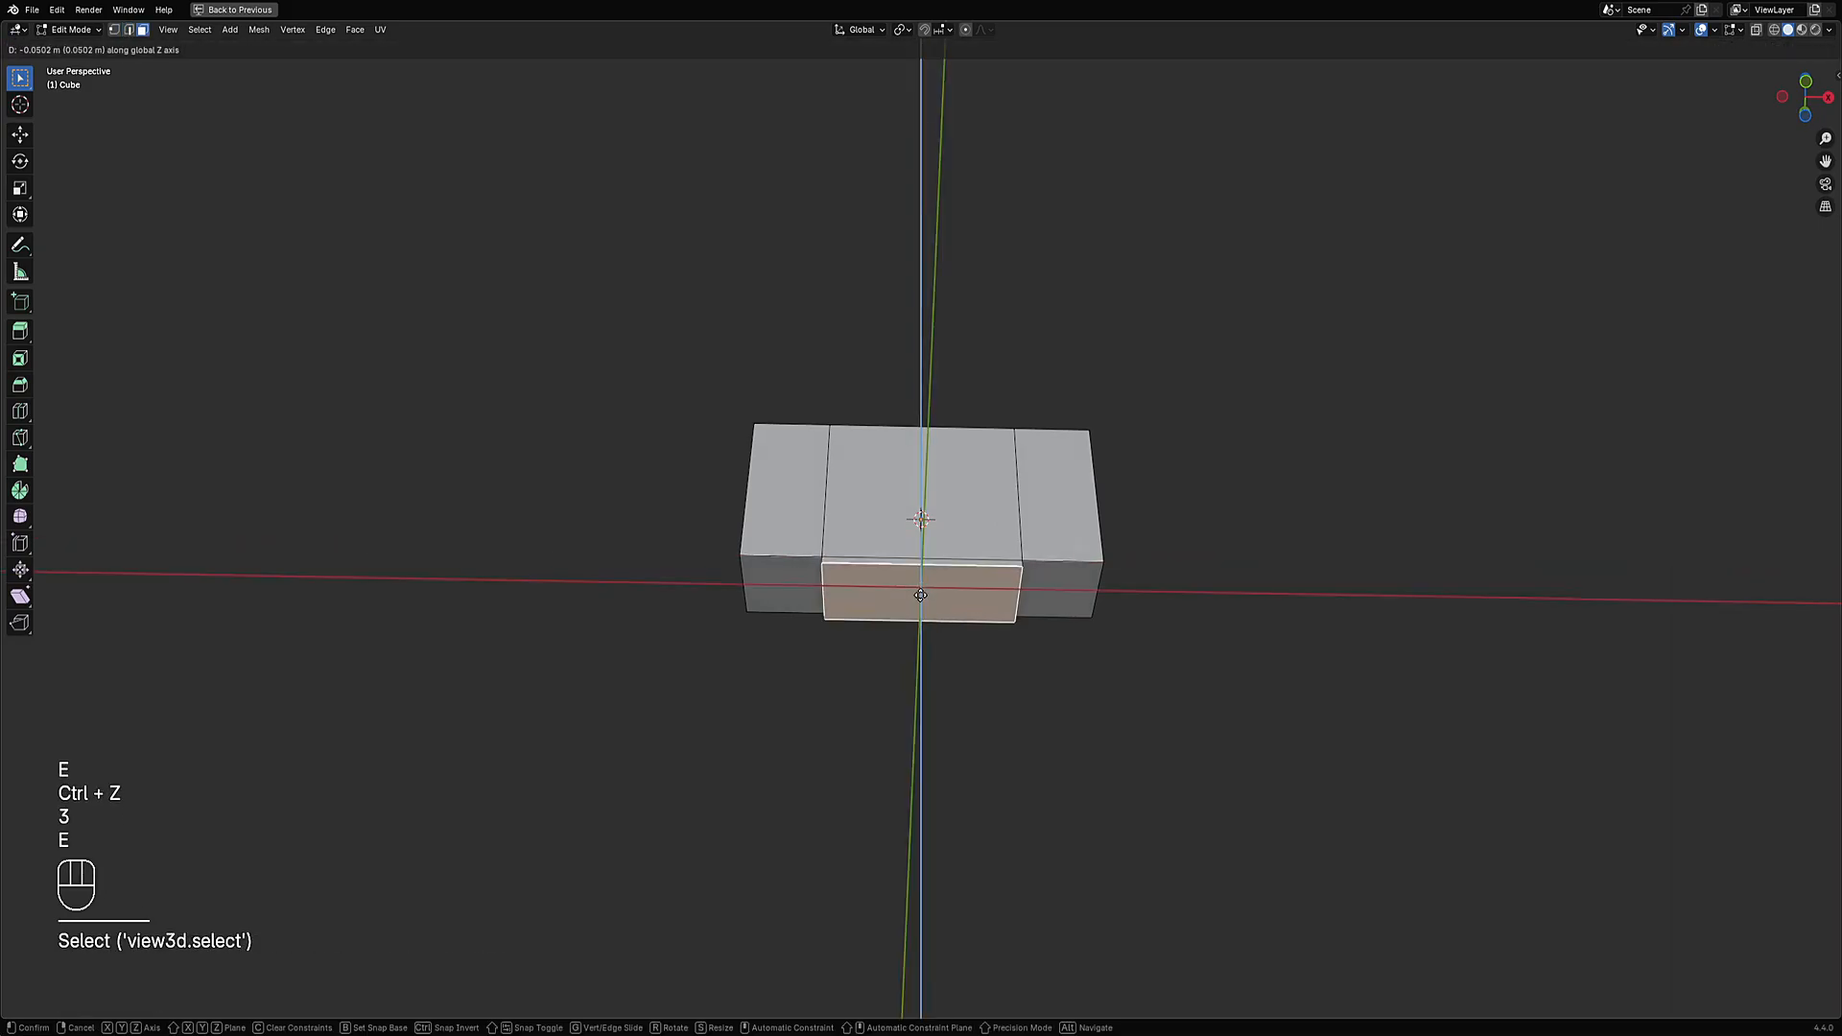
key("z")
left_click(912, 689)
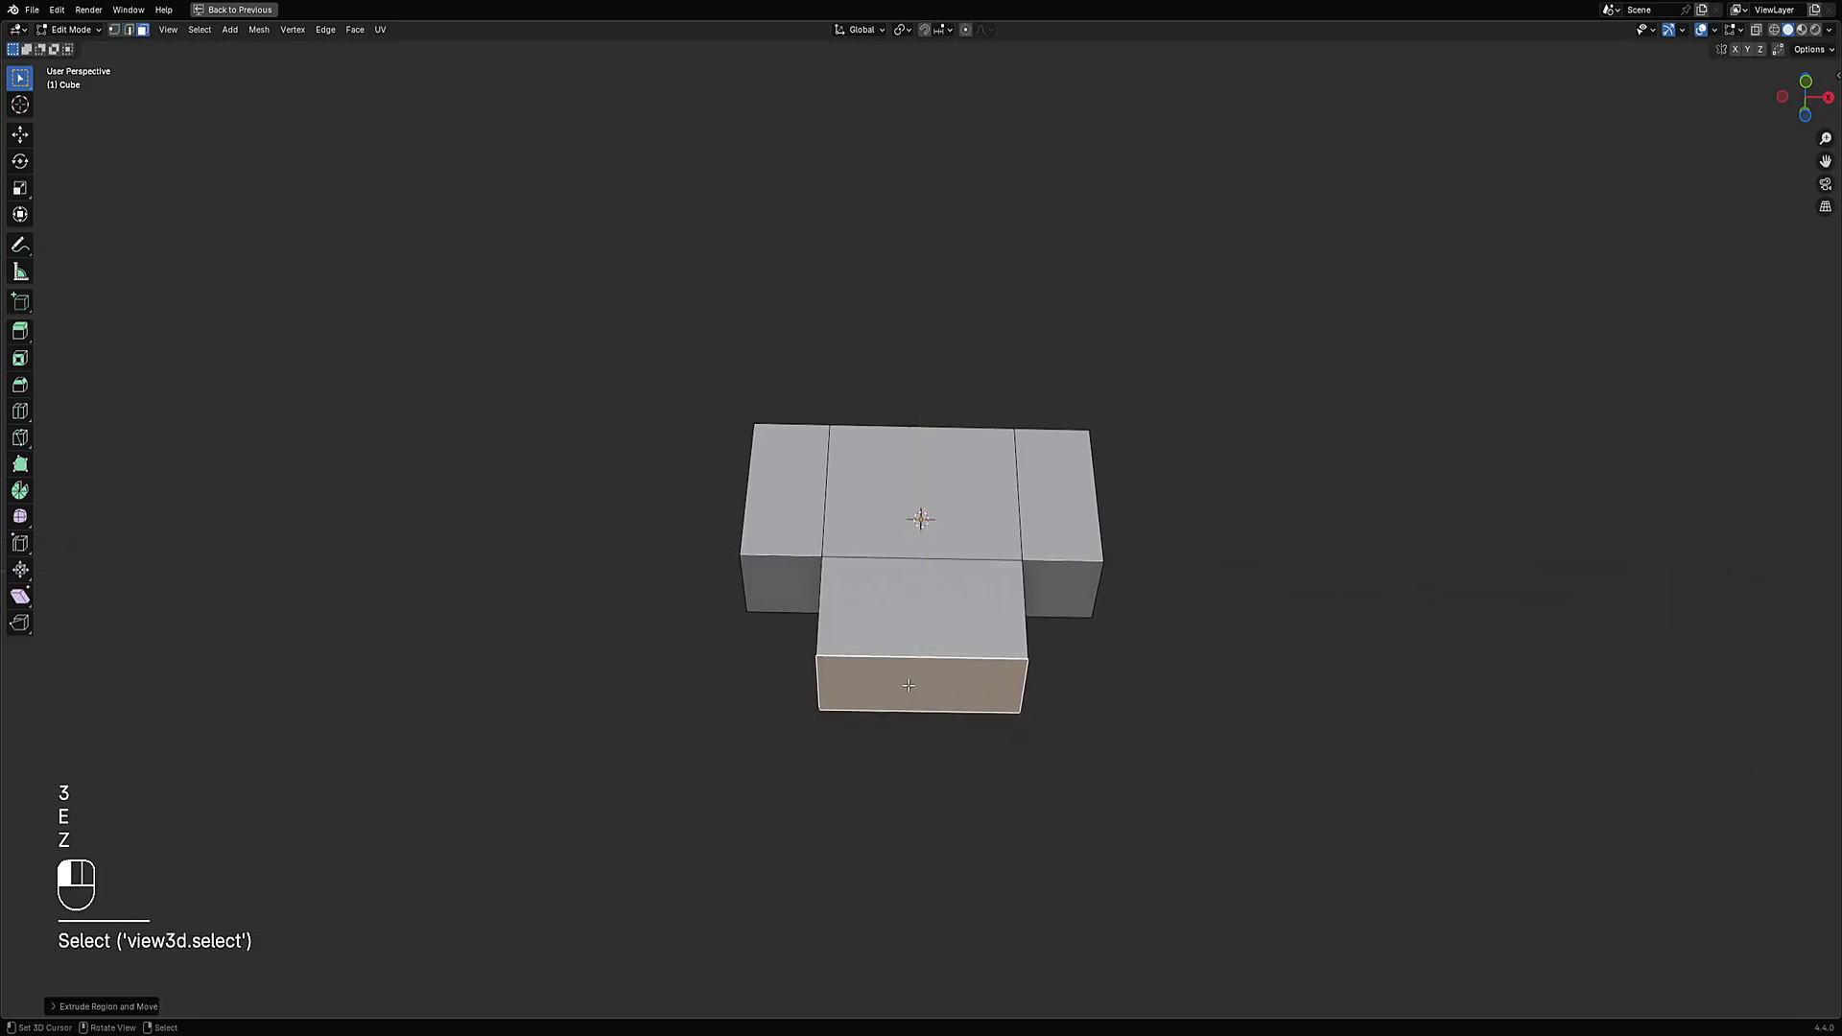
Taper the downward extrusion by scaling its bottom face smaller along X.
middle_click_drag(1081, 616, 1090, 671)
key("s")
key("x")
left_click(1054, 673)
Scale the entire mesh along X by about 1.5.
key("KP_1")
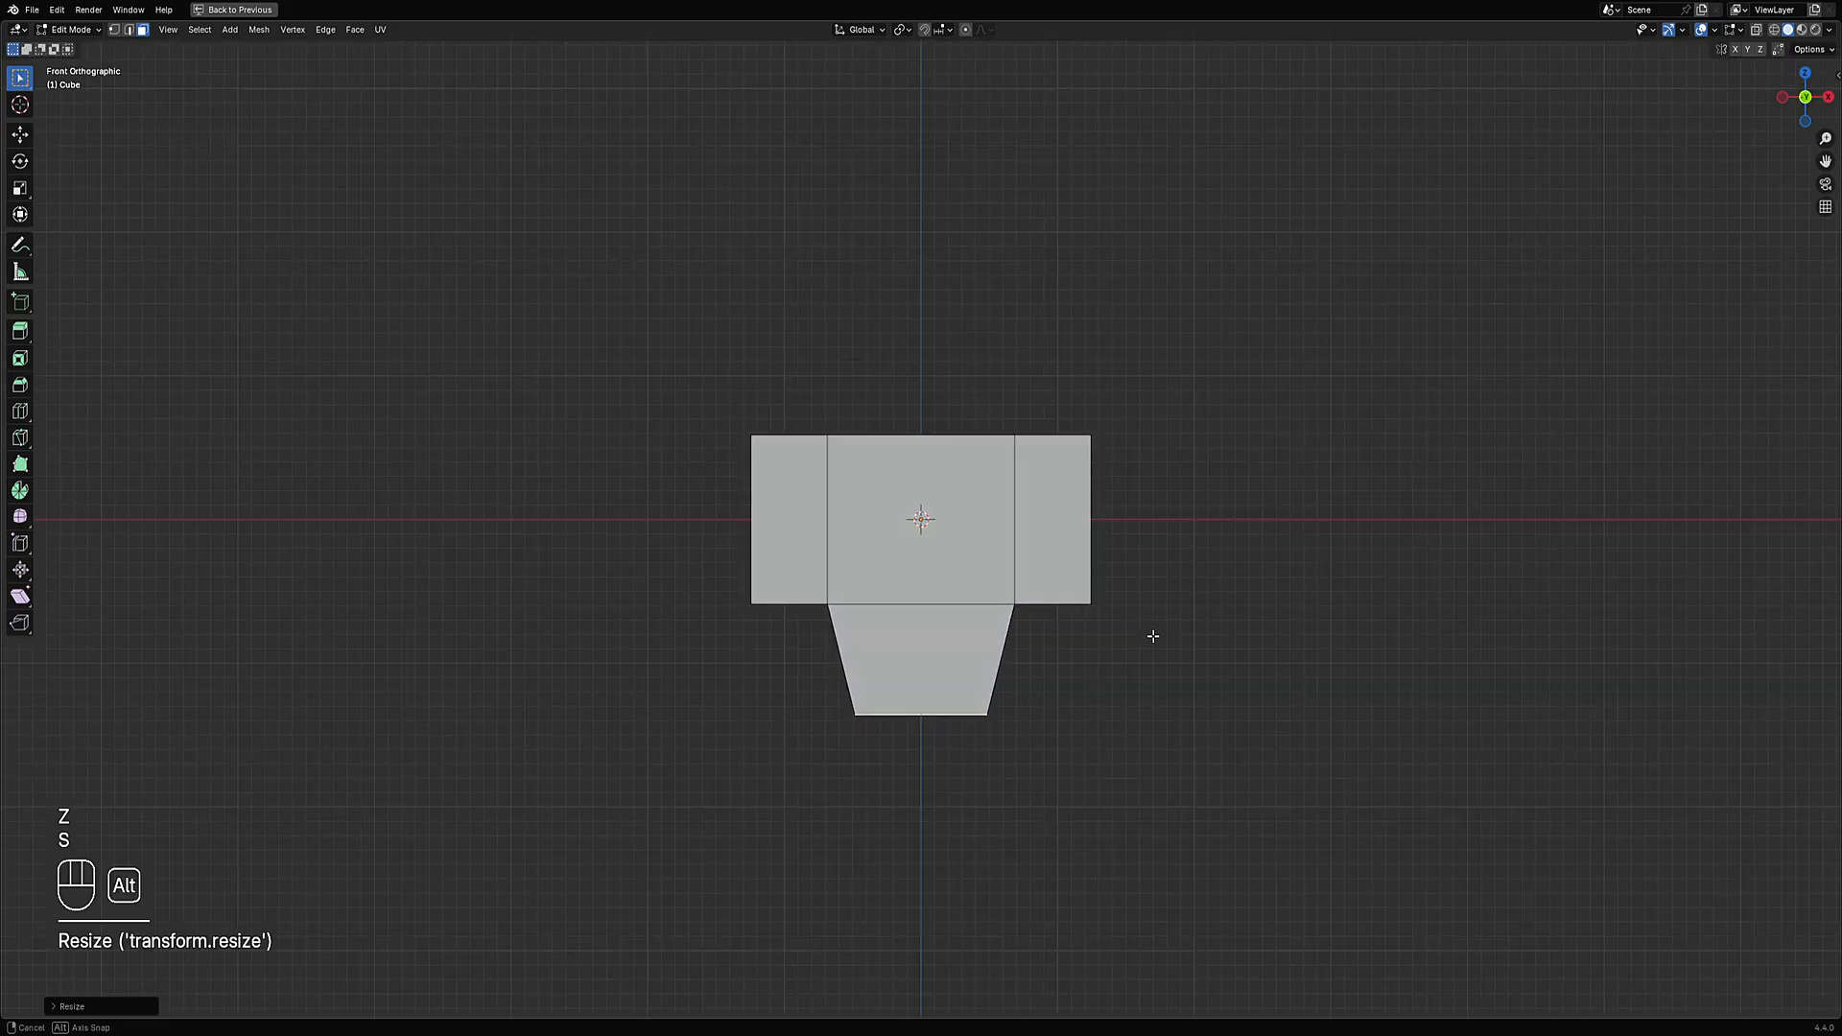
scroll(998, 499, "down", 2)
key("a")
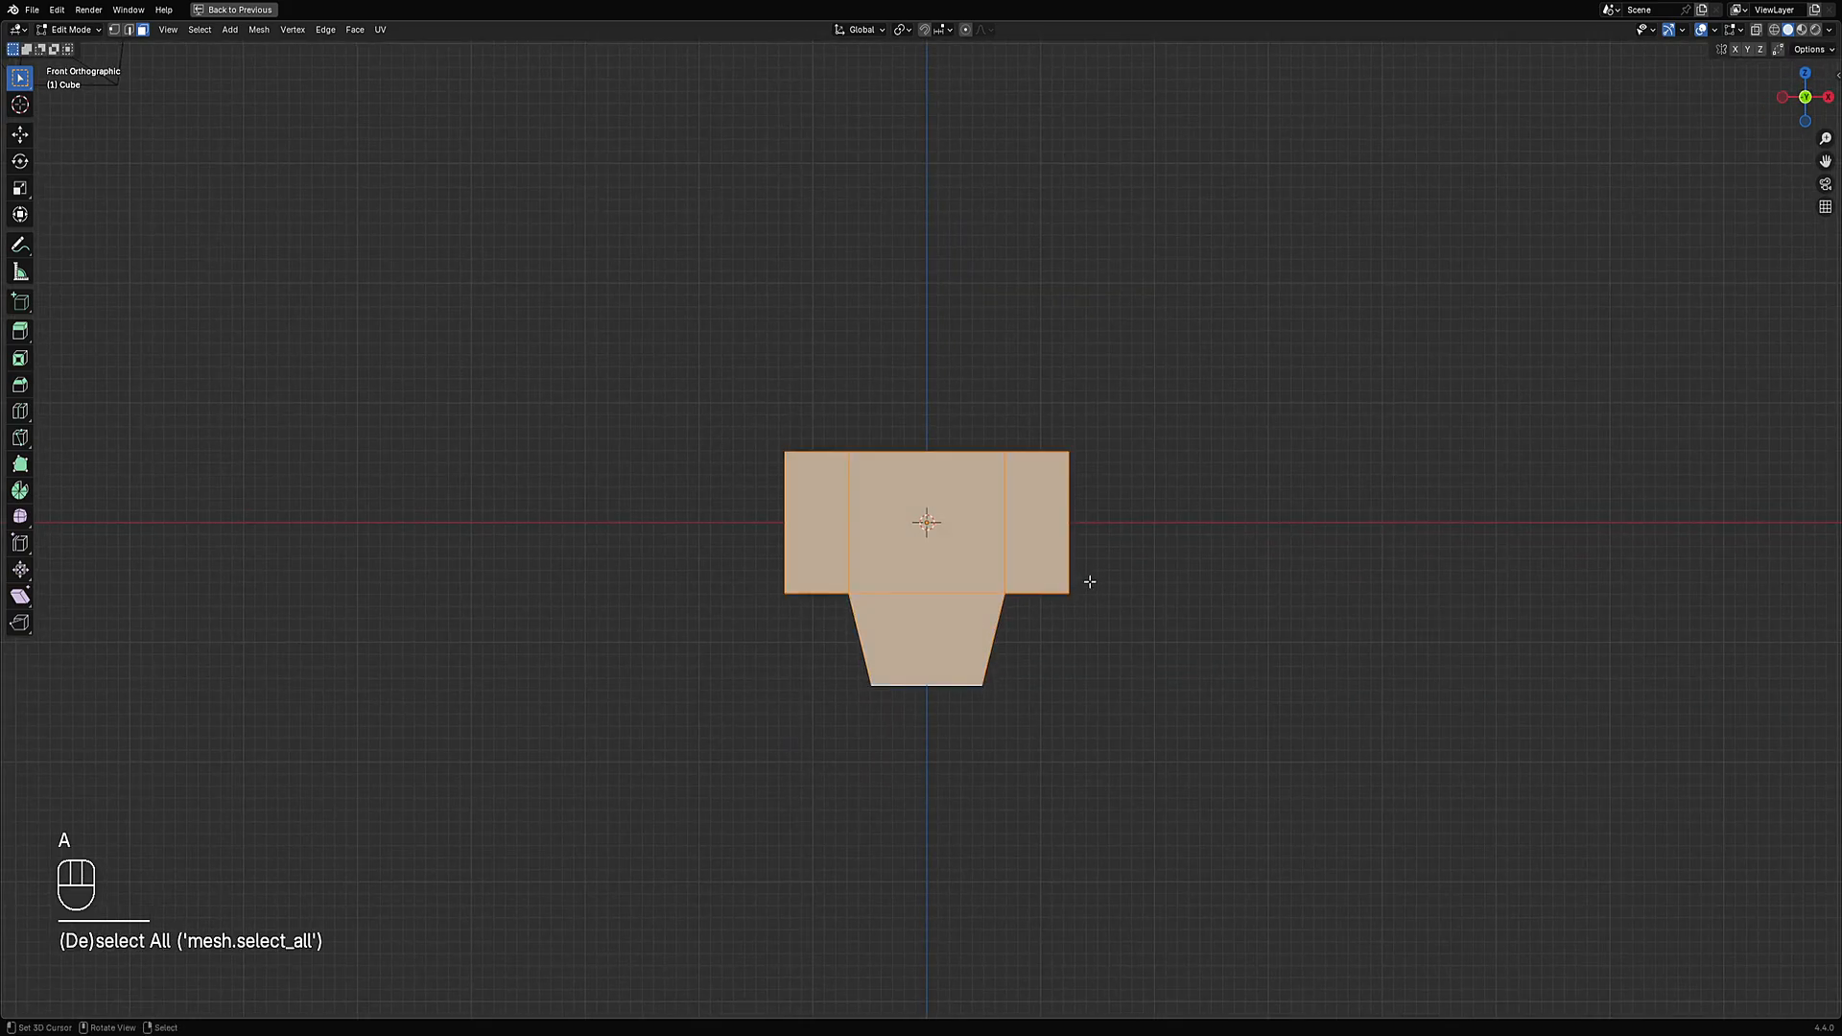
key("s")
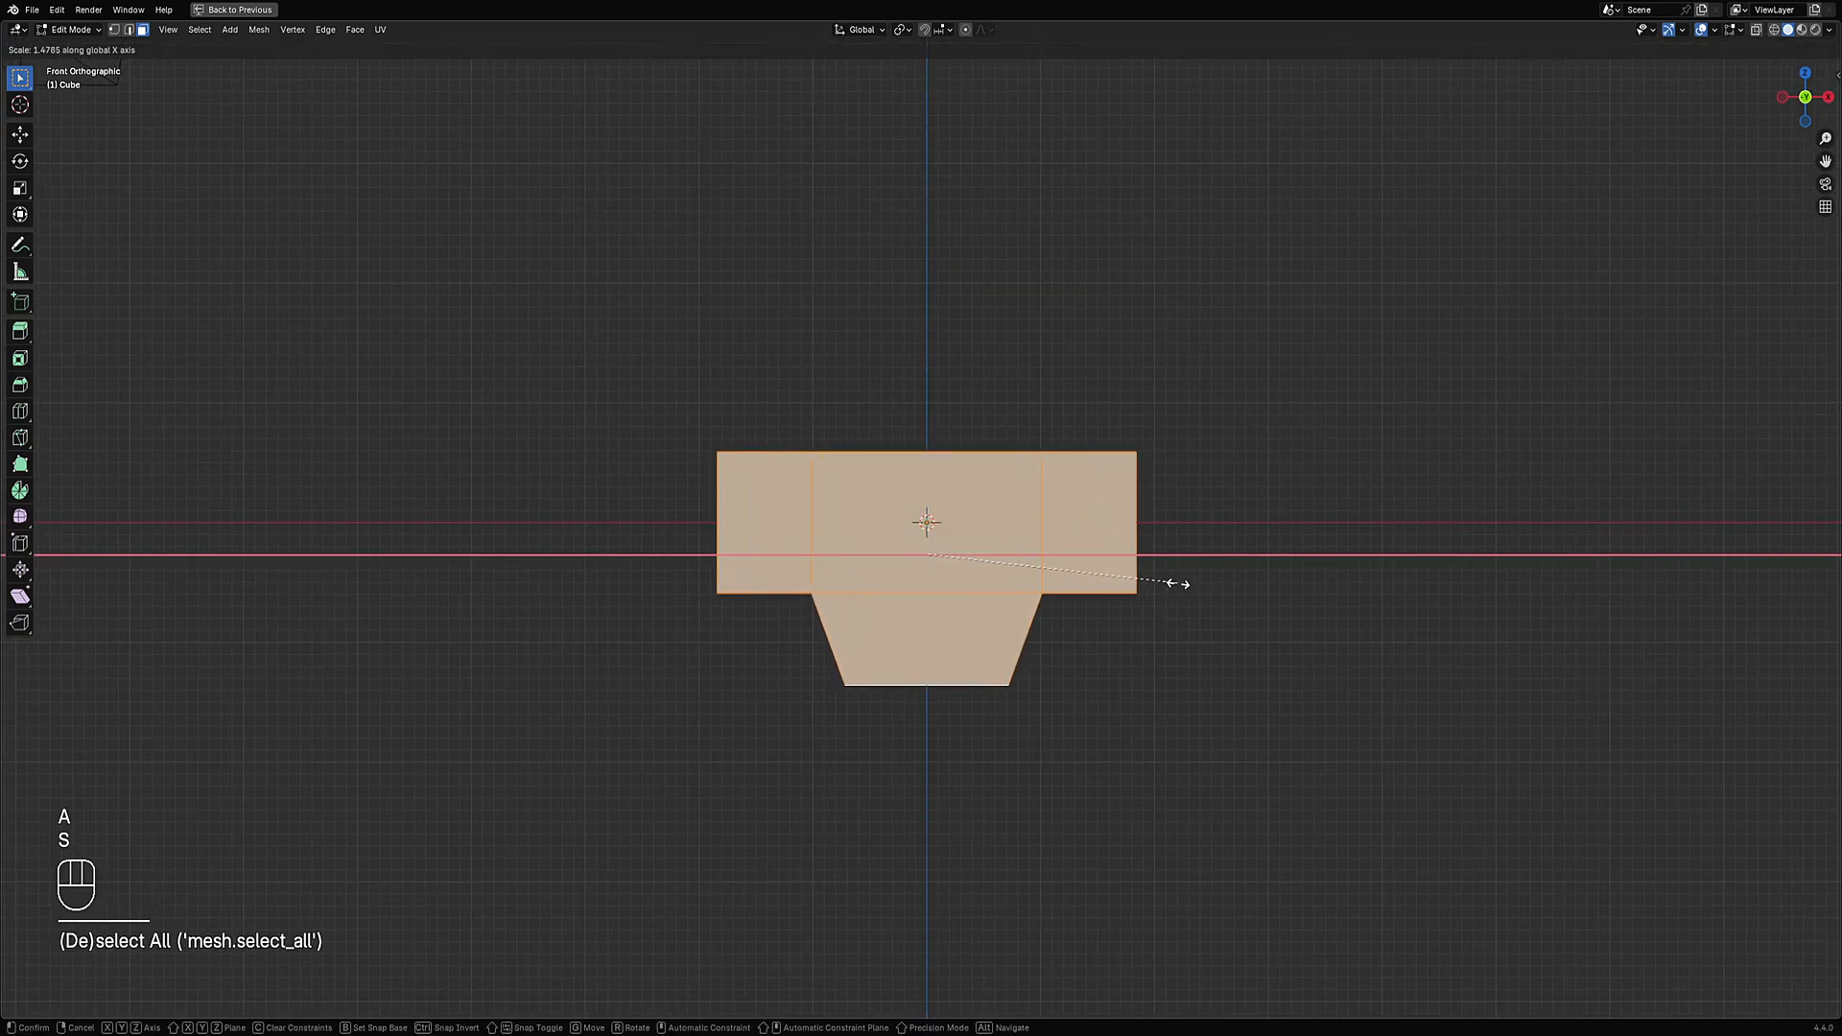
left_click(1177, 580)
Select all bottom vertices of the tapered extrusion and scale them slightly narrower along X.
key("1")
key("alt+a")
key("shift+z")
left_click_drag(798, 658, 1127, 740)
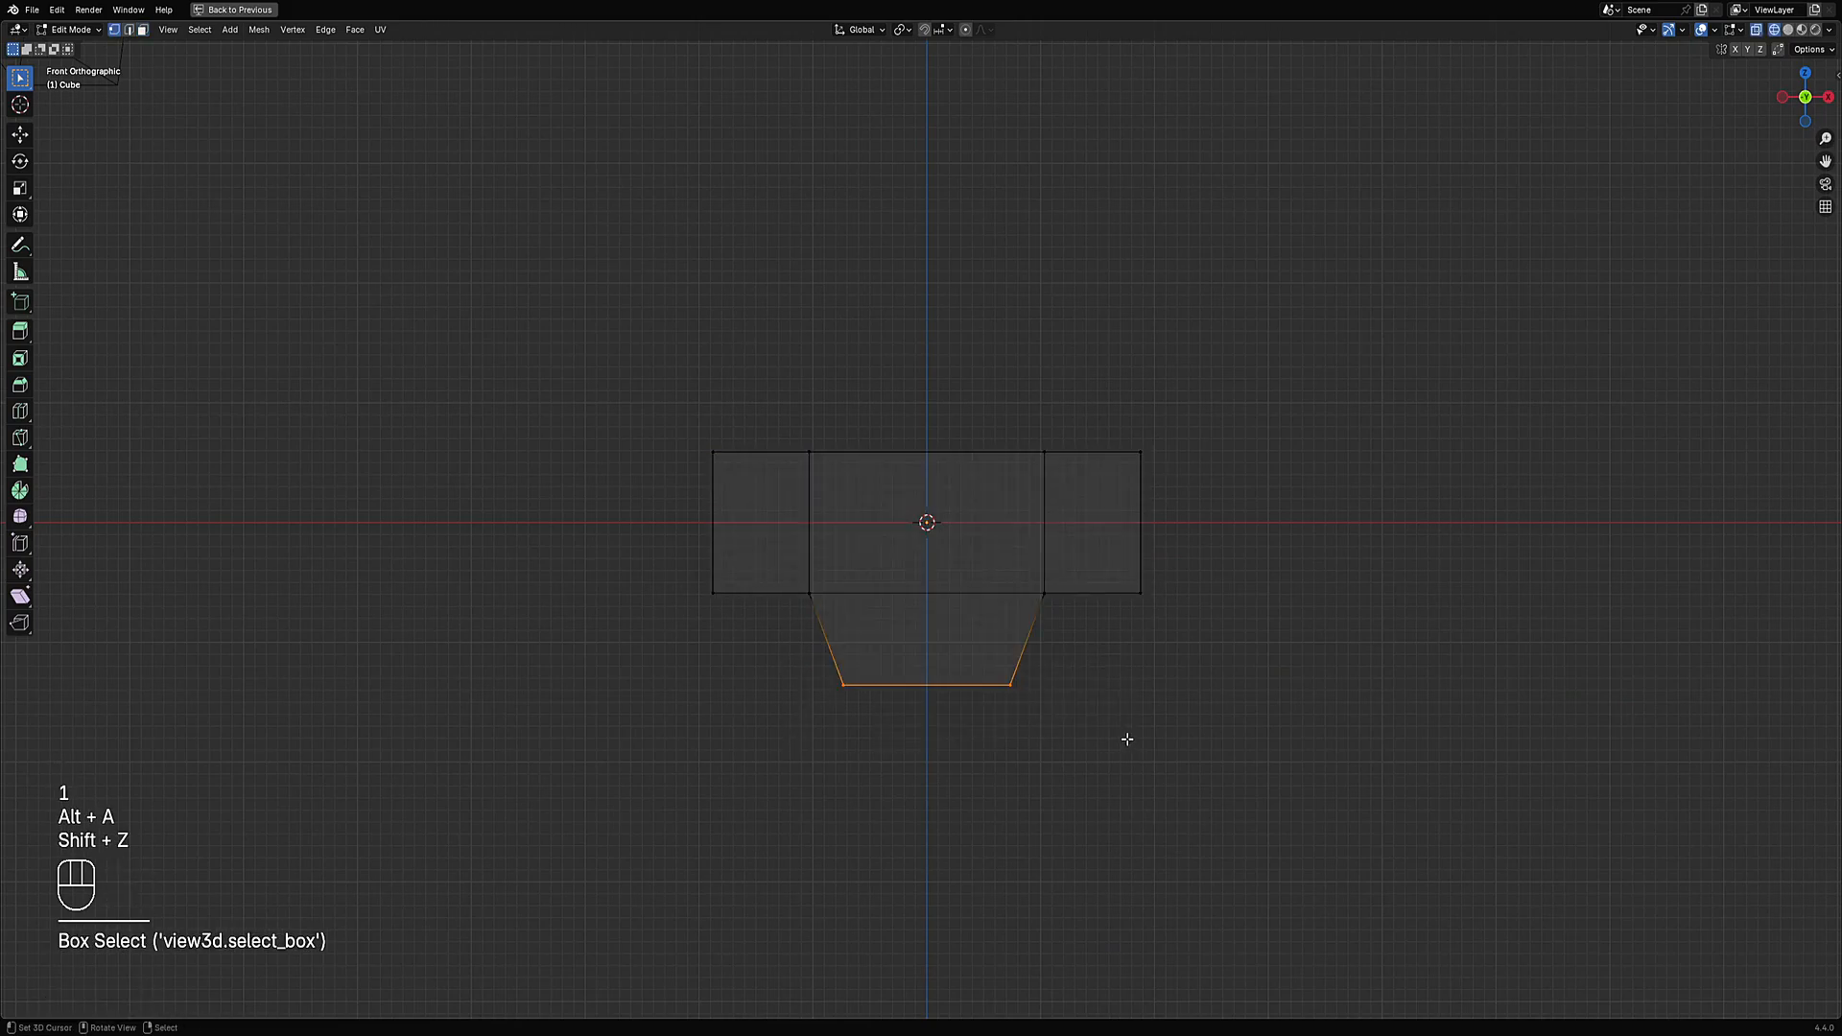
key("shift+z")
key("s")
left_click(1123, 719)
Lengthen the body by pushing its left end face far outward with Shrink/Fatten.
middle_click_drag(1122, 720, 797, 619)
key("3")
left_click(798, 618)
key("alt+s")
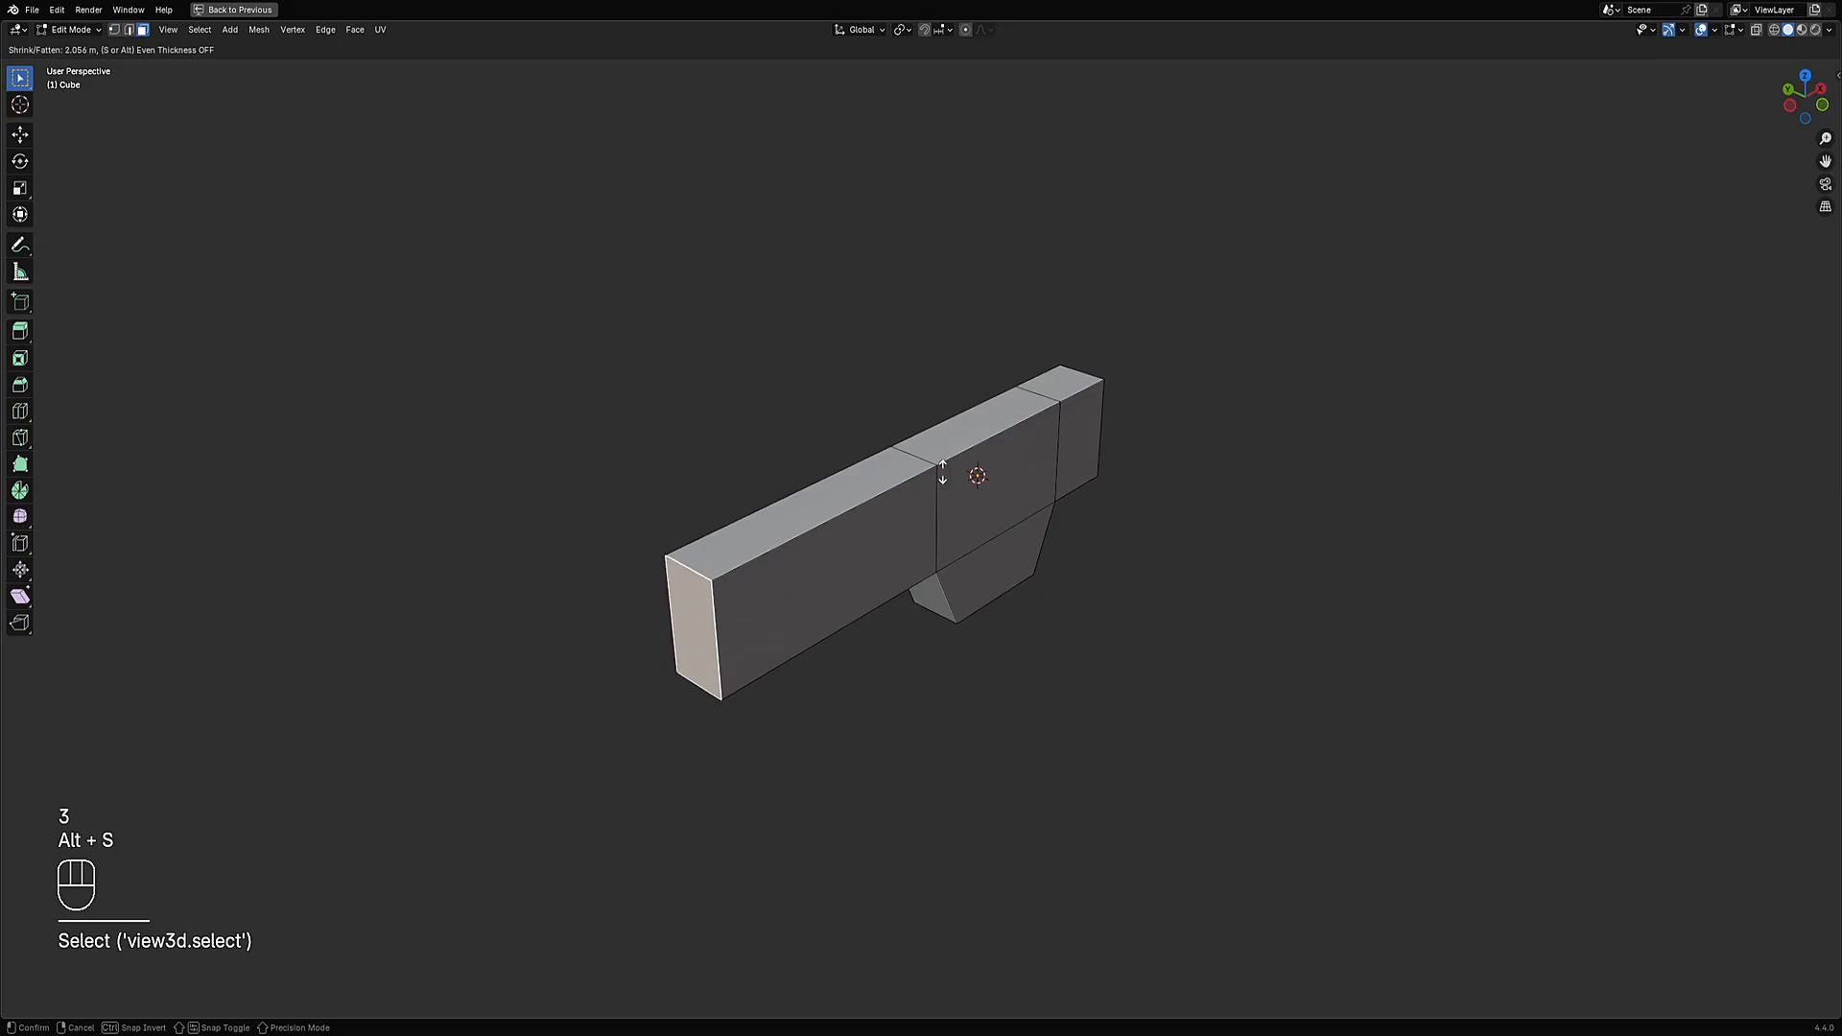
left_click(936, 428)
Add a centred vertical loop cut to the long front section and bevel it into a wide band.
middle_click_drag(1049, 577, 974, 541)
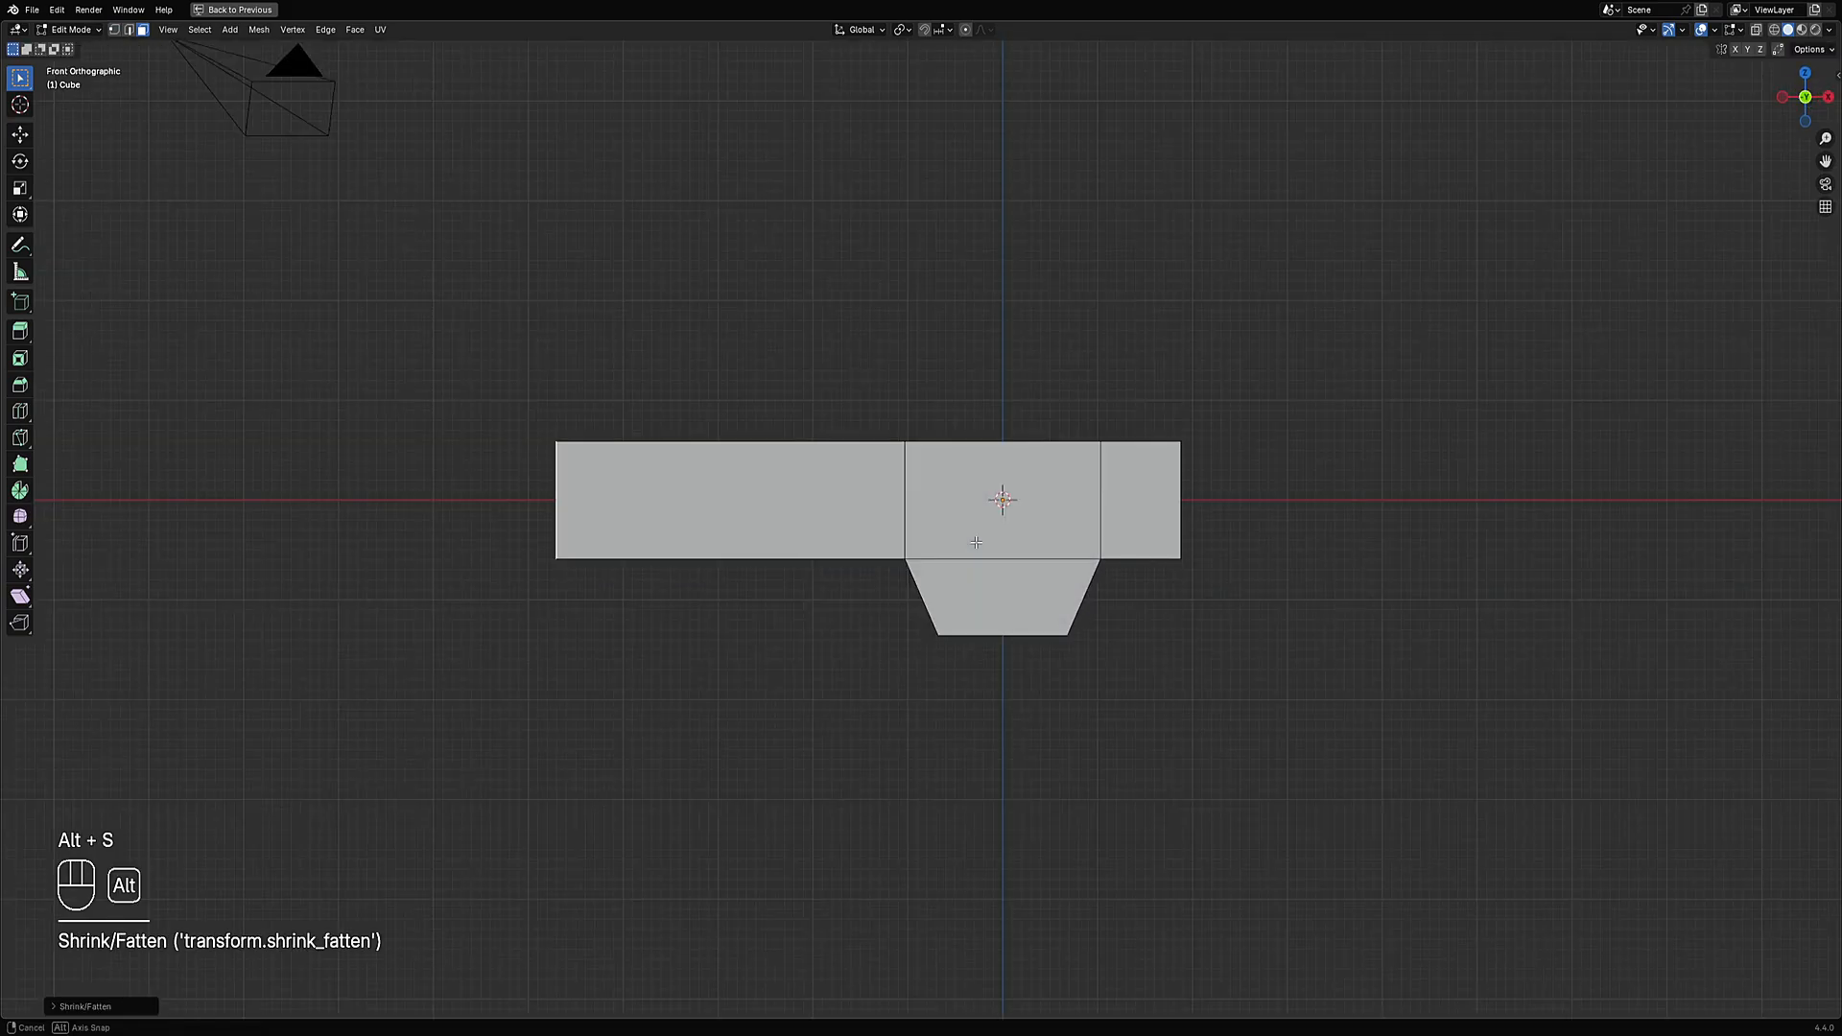
middle_click_drag(837, 547, 936, 613, "shift")
key("ctrl+r")
double_click(781, 502)
middle_click_drag(967, 684, 969, 595)
key("ctrl+b")
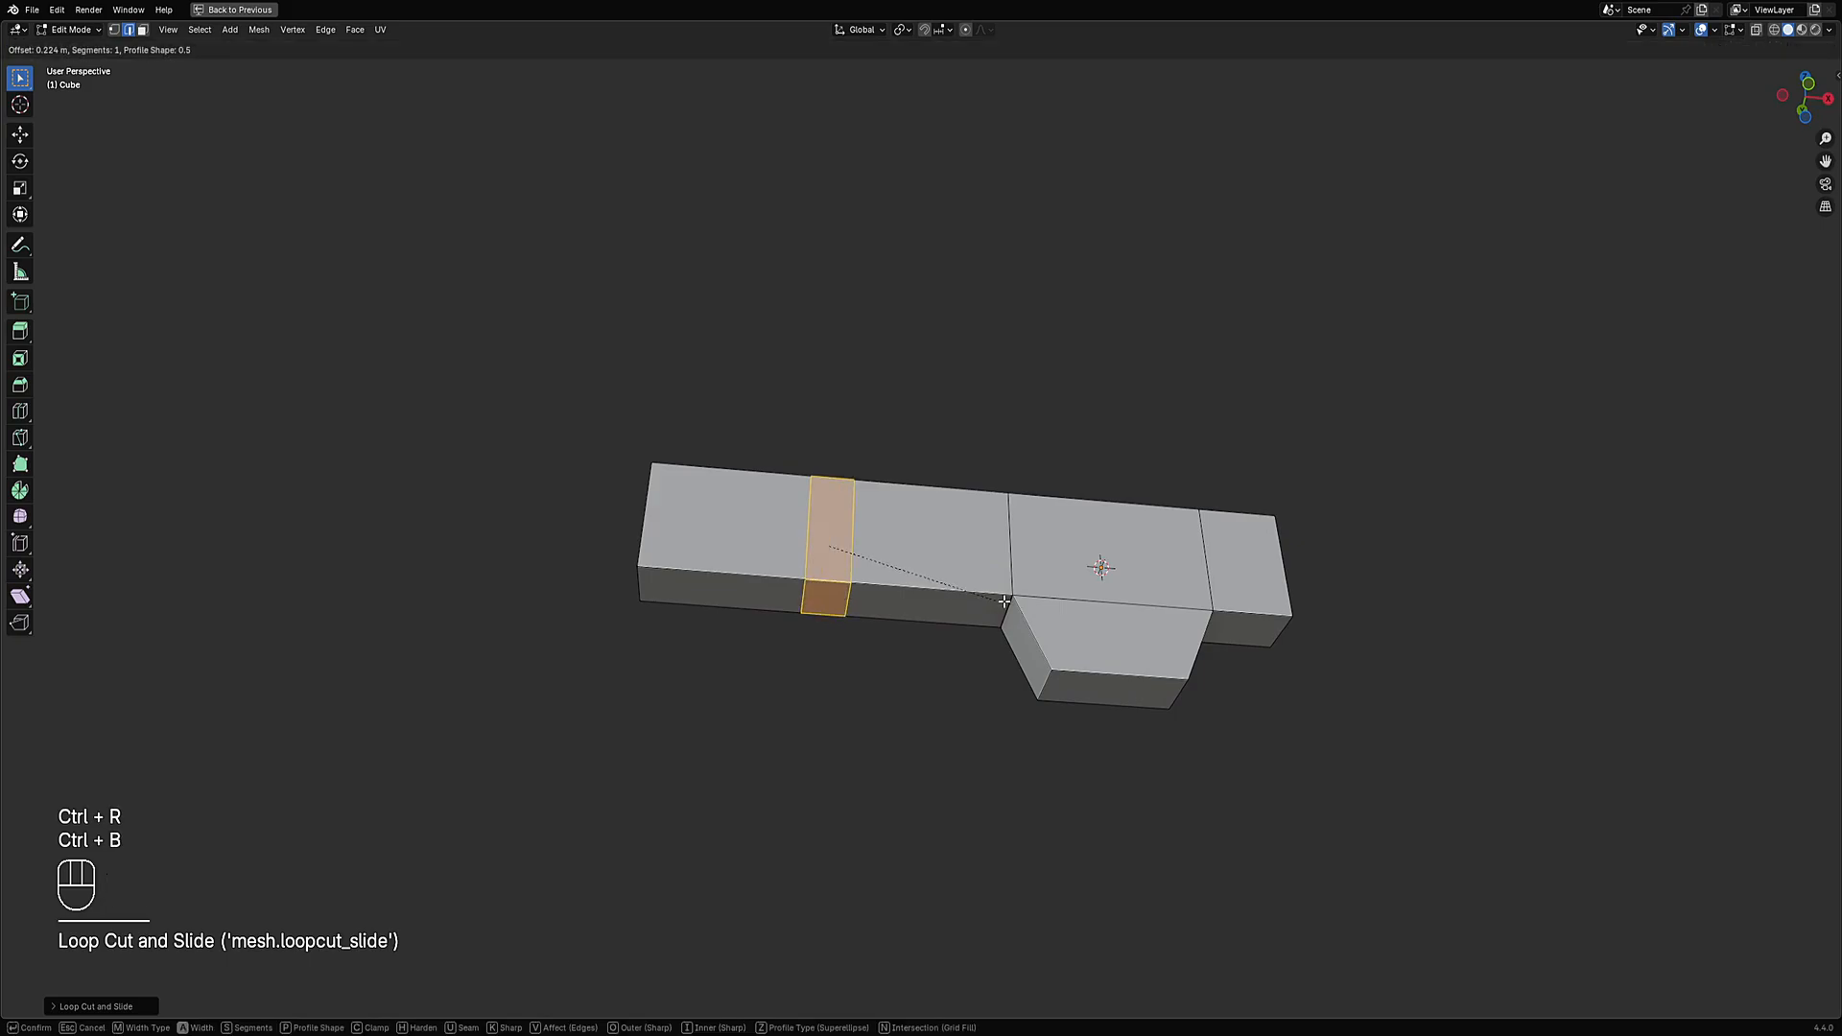
left_click(1077, 606)
Extrude the underside face of the front section's band a short distance downward.
key("3")
left_click(826, 600)
key("e")
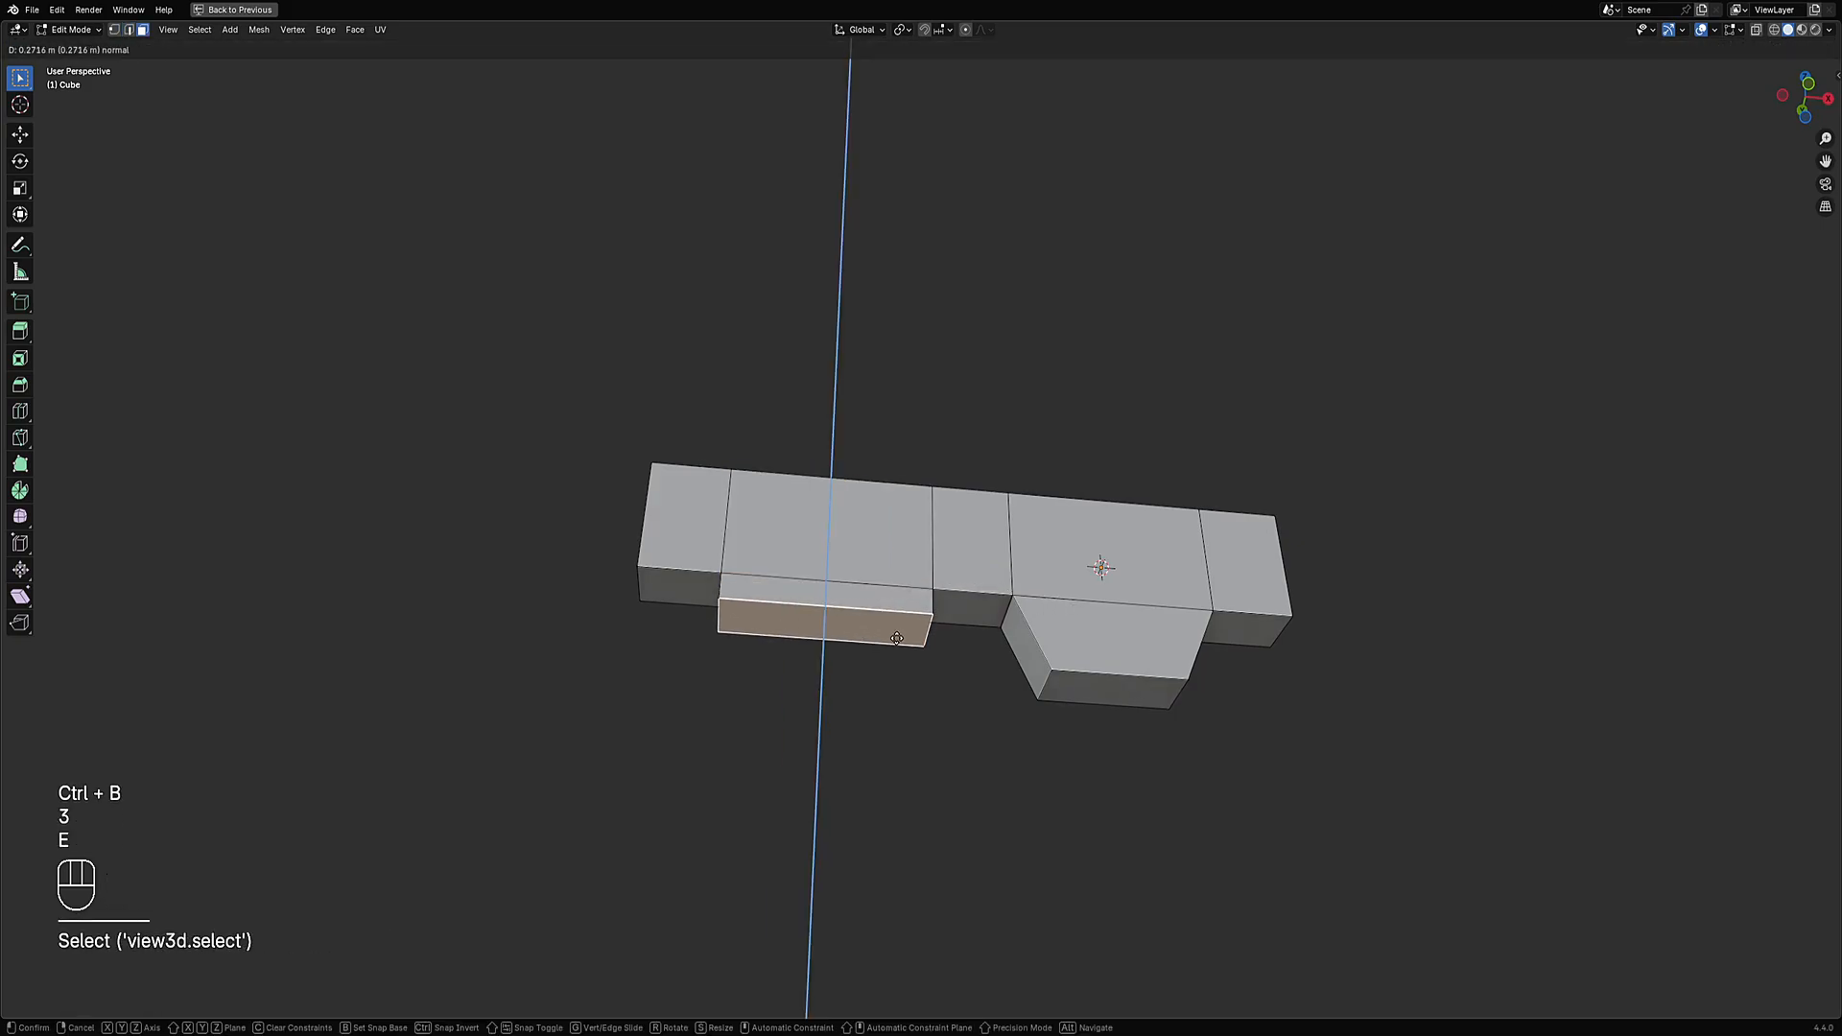
left_click(1040, 624)
Taper the front extrusion by scaling its bottom face to about 0.8 along X and about 0.55 along Y.
key("s")
key("s")
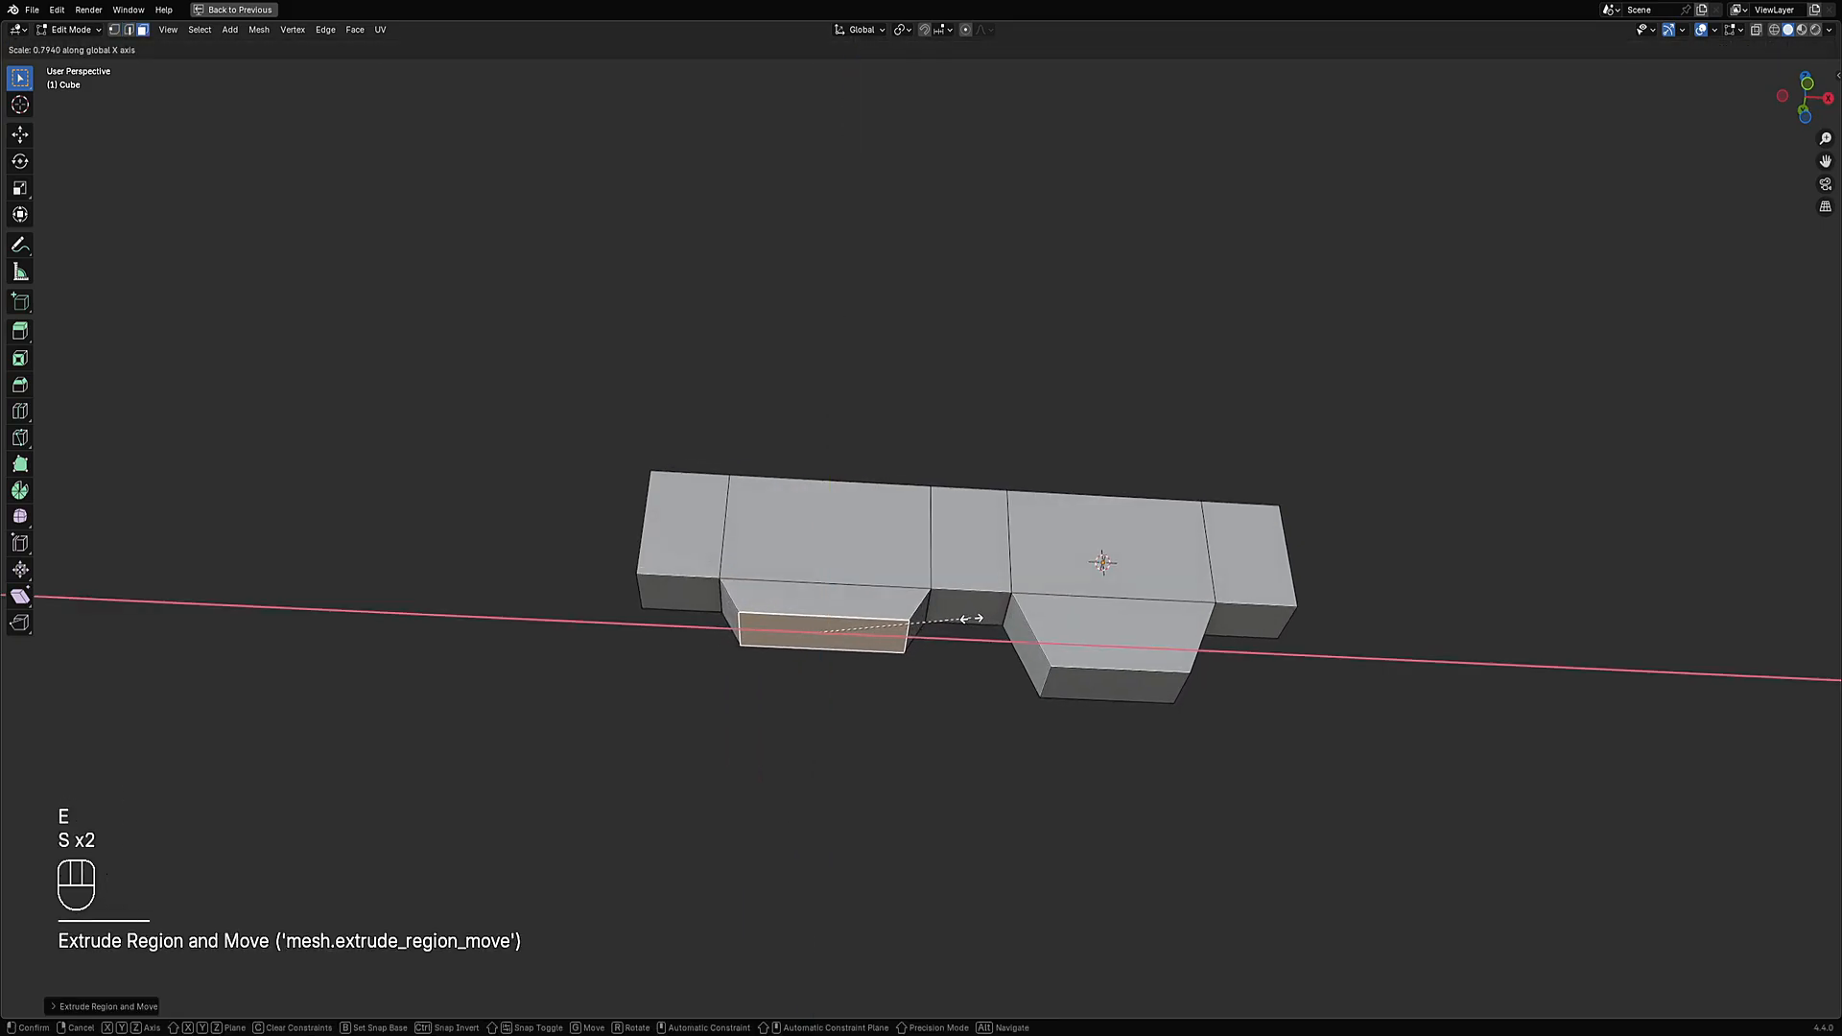
middle_click_drag(975, 617, 1045, 639)
key("s")
middle_click_drag(1068, 594, 1048, 589)
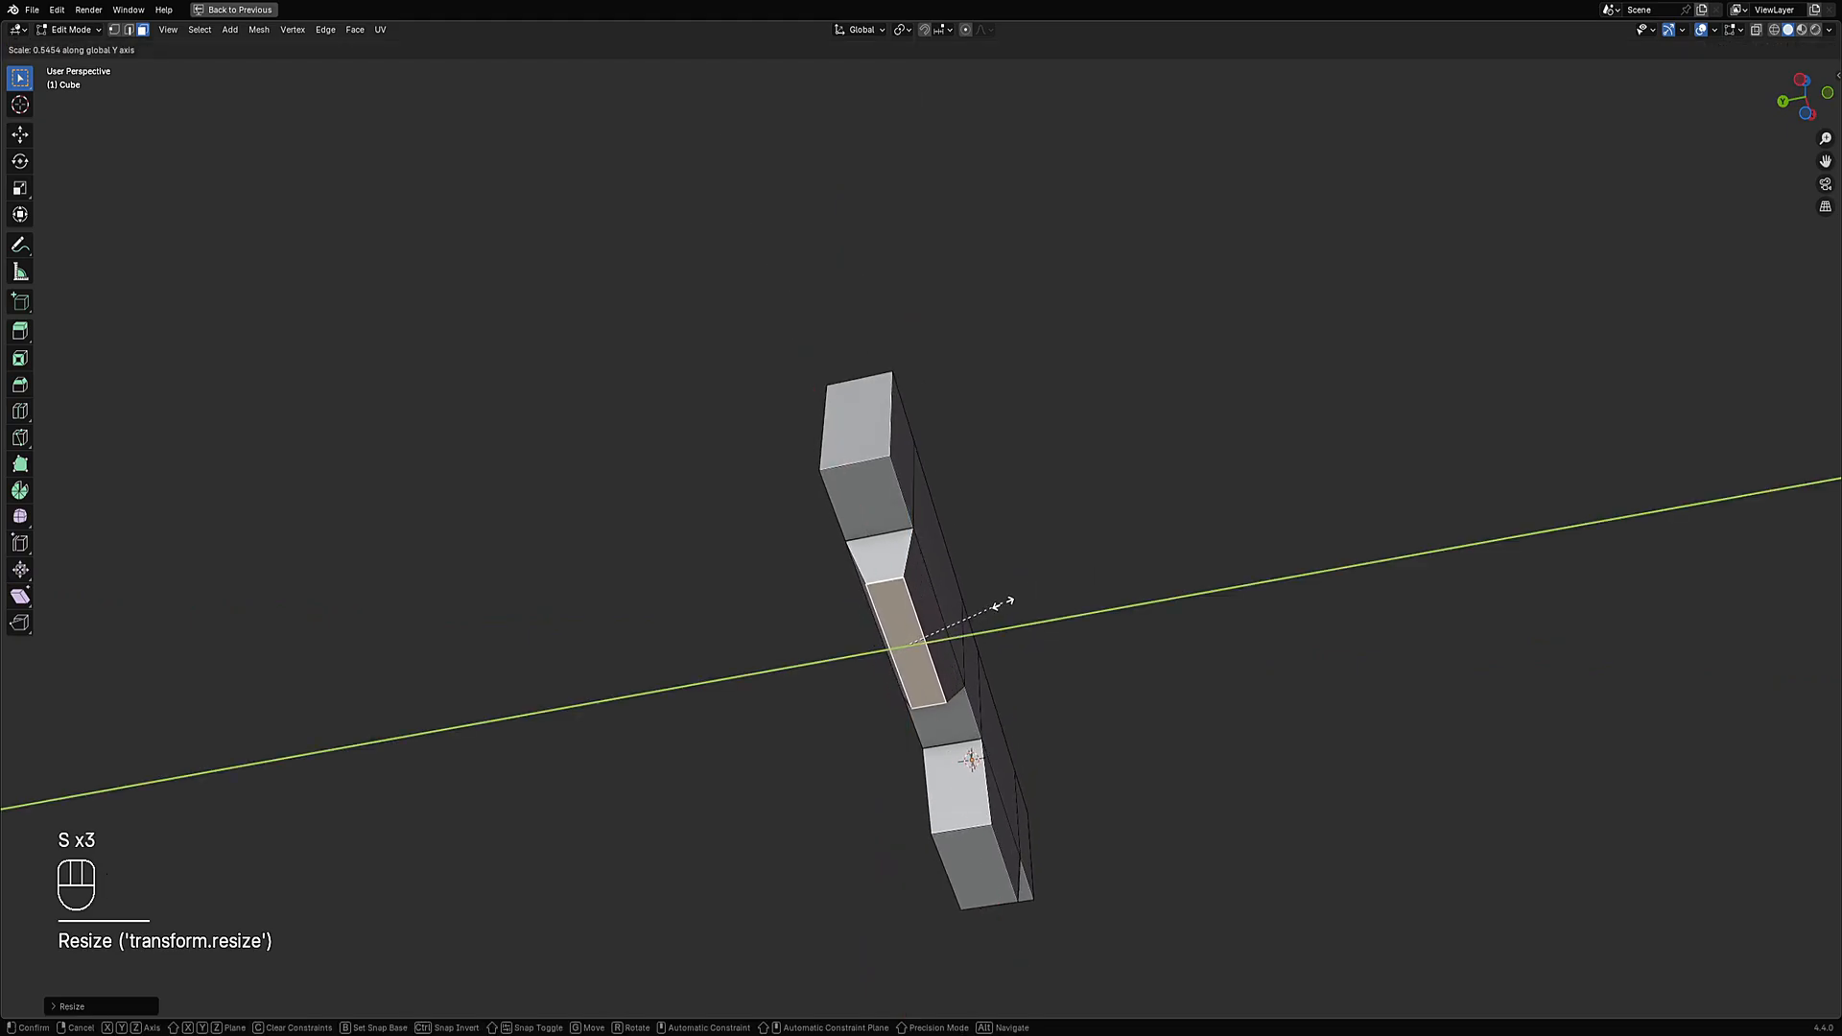
left_click(1000, 605)
Select the bottom side edges of the deeper rear extrusion and scale them closer together along Y.
middle_click_drag(1232, 566, 1111, 656, "alt")
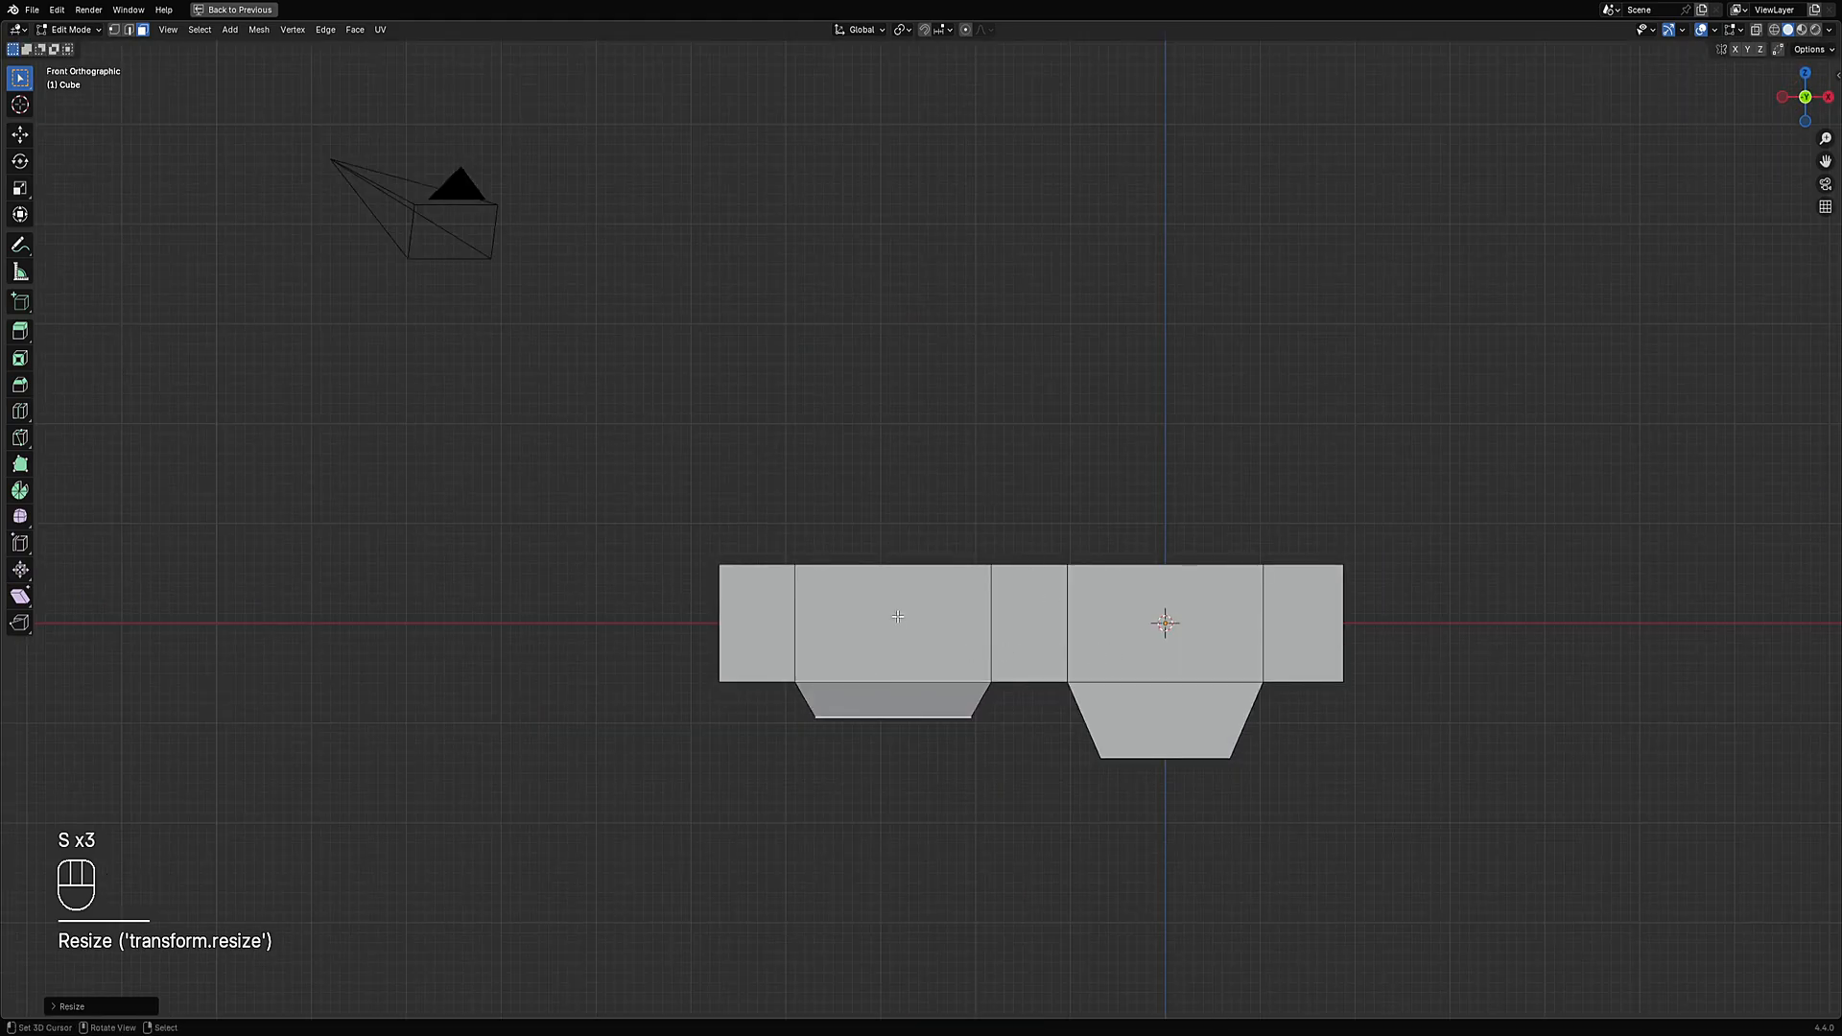
middle_click_drag(897, 616, 1200, 562)
scroll(1199, 556, "up", 3)
left_click(857, 639)
middle_click_drag(857, 639, 1112, 600)
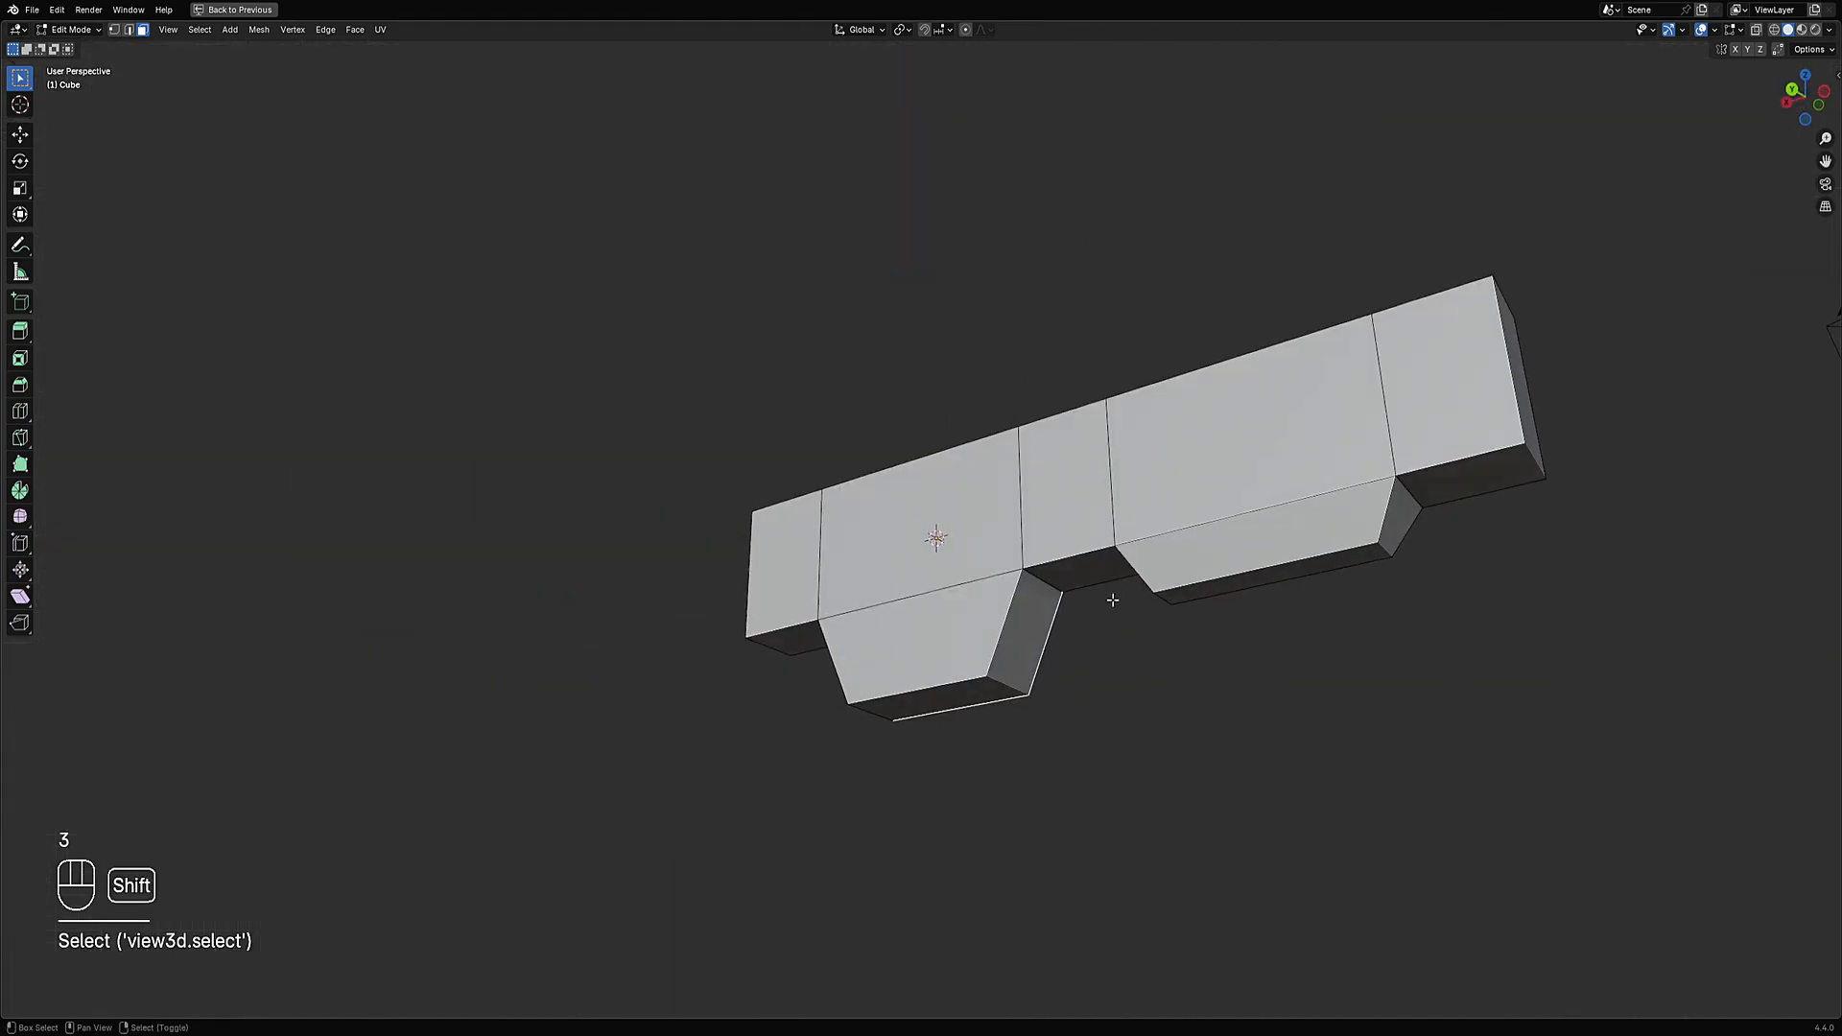
middle_click_drag(998, 621, 1074, 592)
key("2")
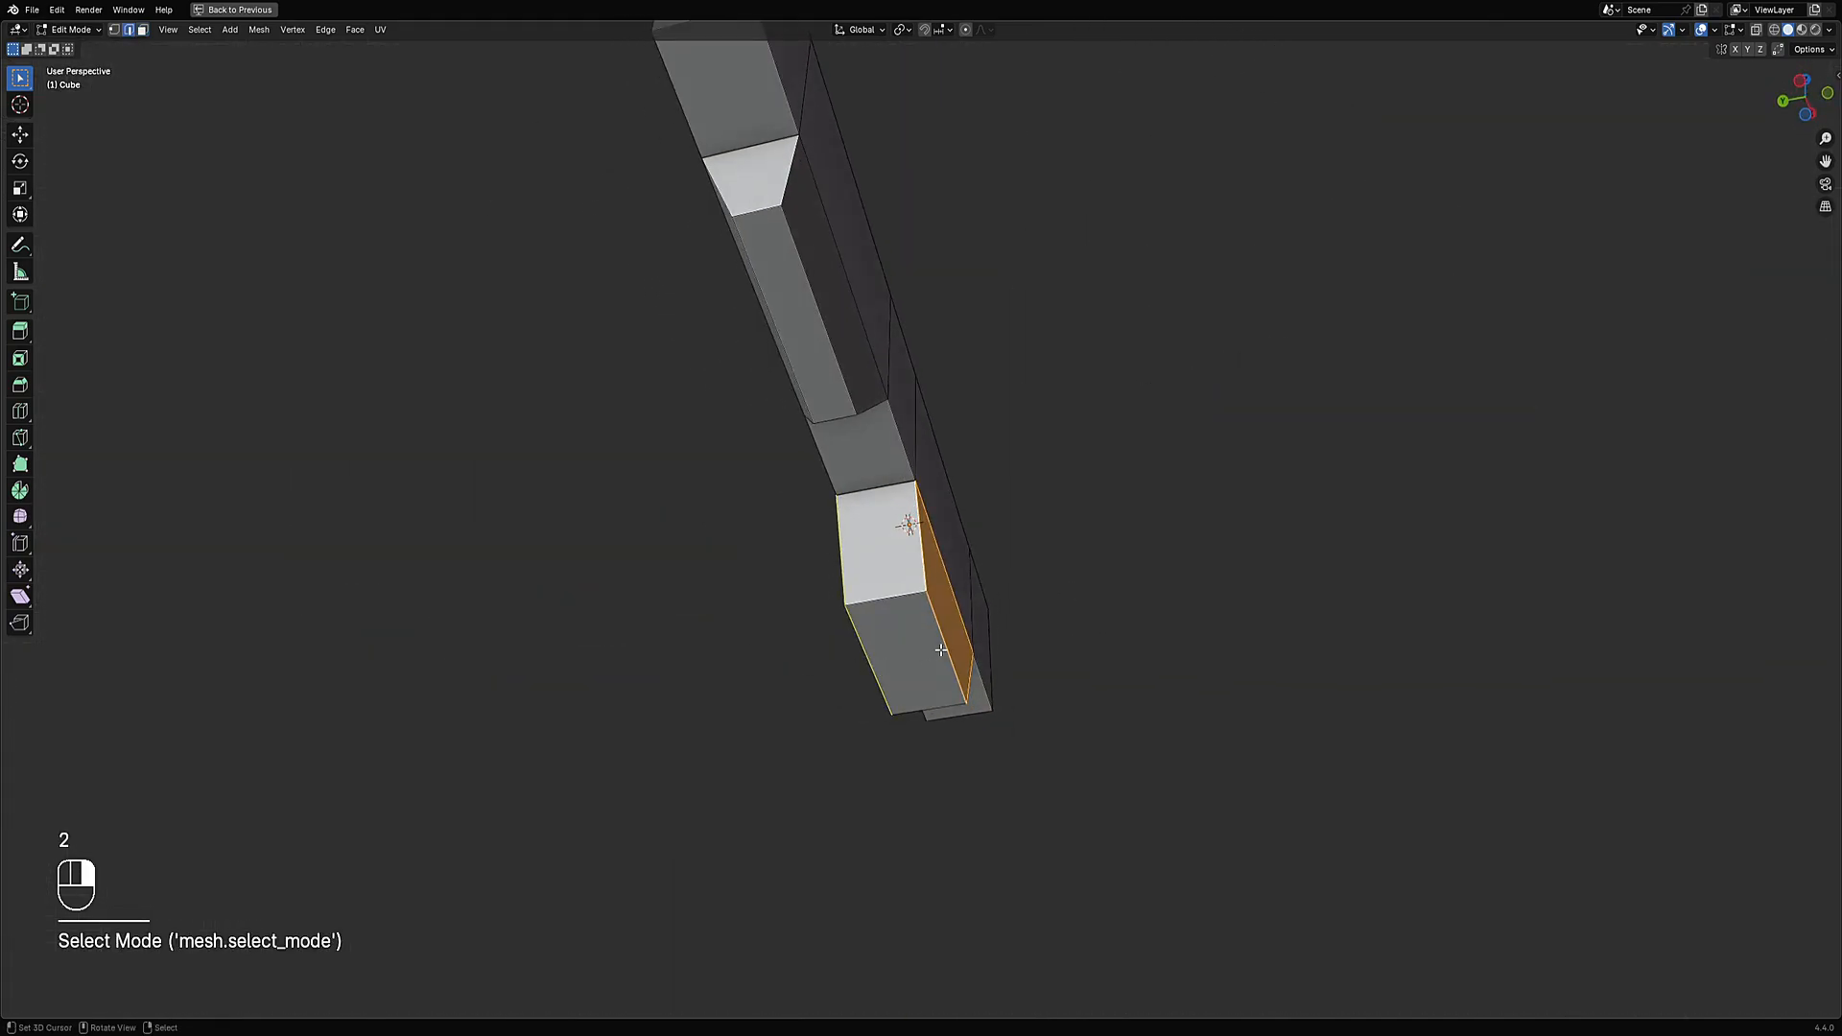
left_click(873, 674, "shift")
key("s")
key("y")
left_click(1013, 602)
Select the two opposite trapezoidal side faces of the deeper rear extrusion.
key("3")
right_click(945, 615)
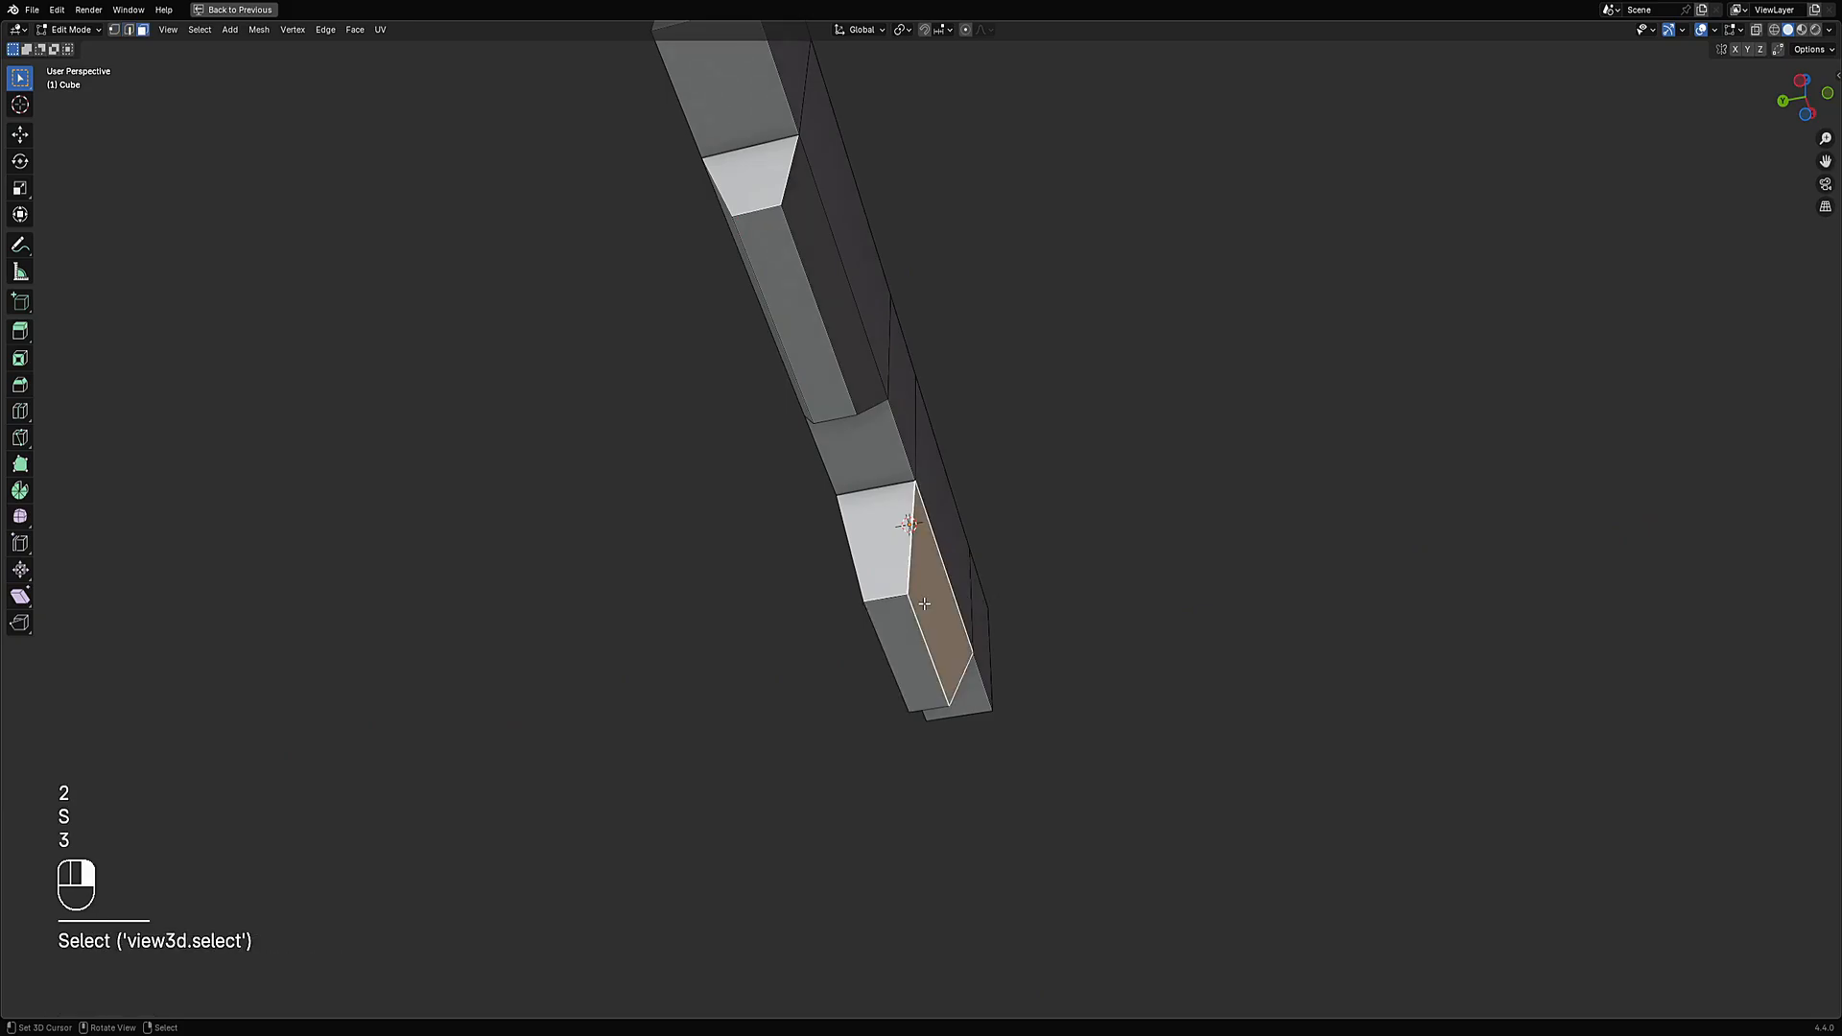
middle_click_drag(945, 614, 1195, 609)
Try to inset both selected side faces by about 0.15 m and bridge their edge loops into a through-opening.
key("i")
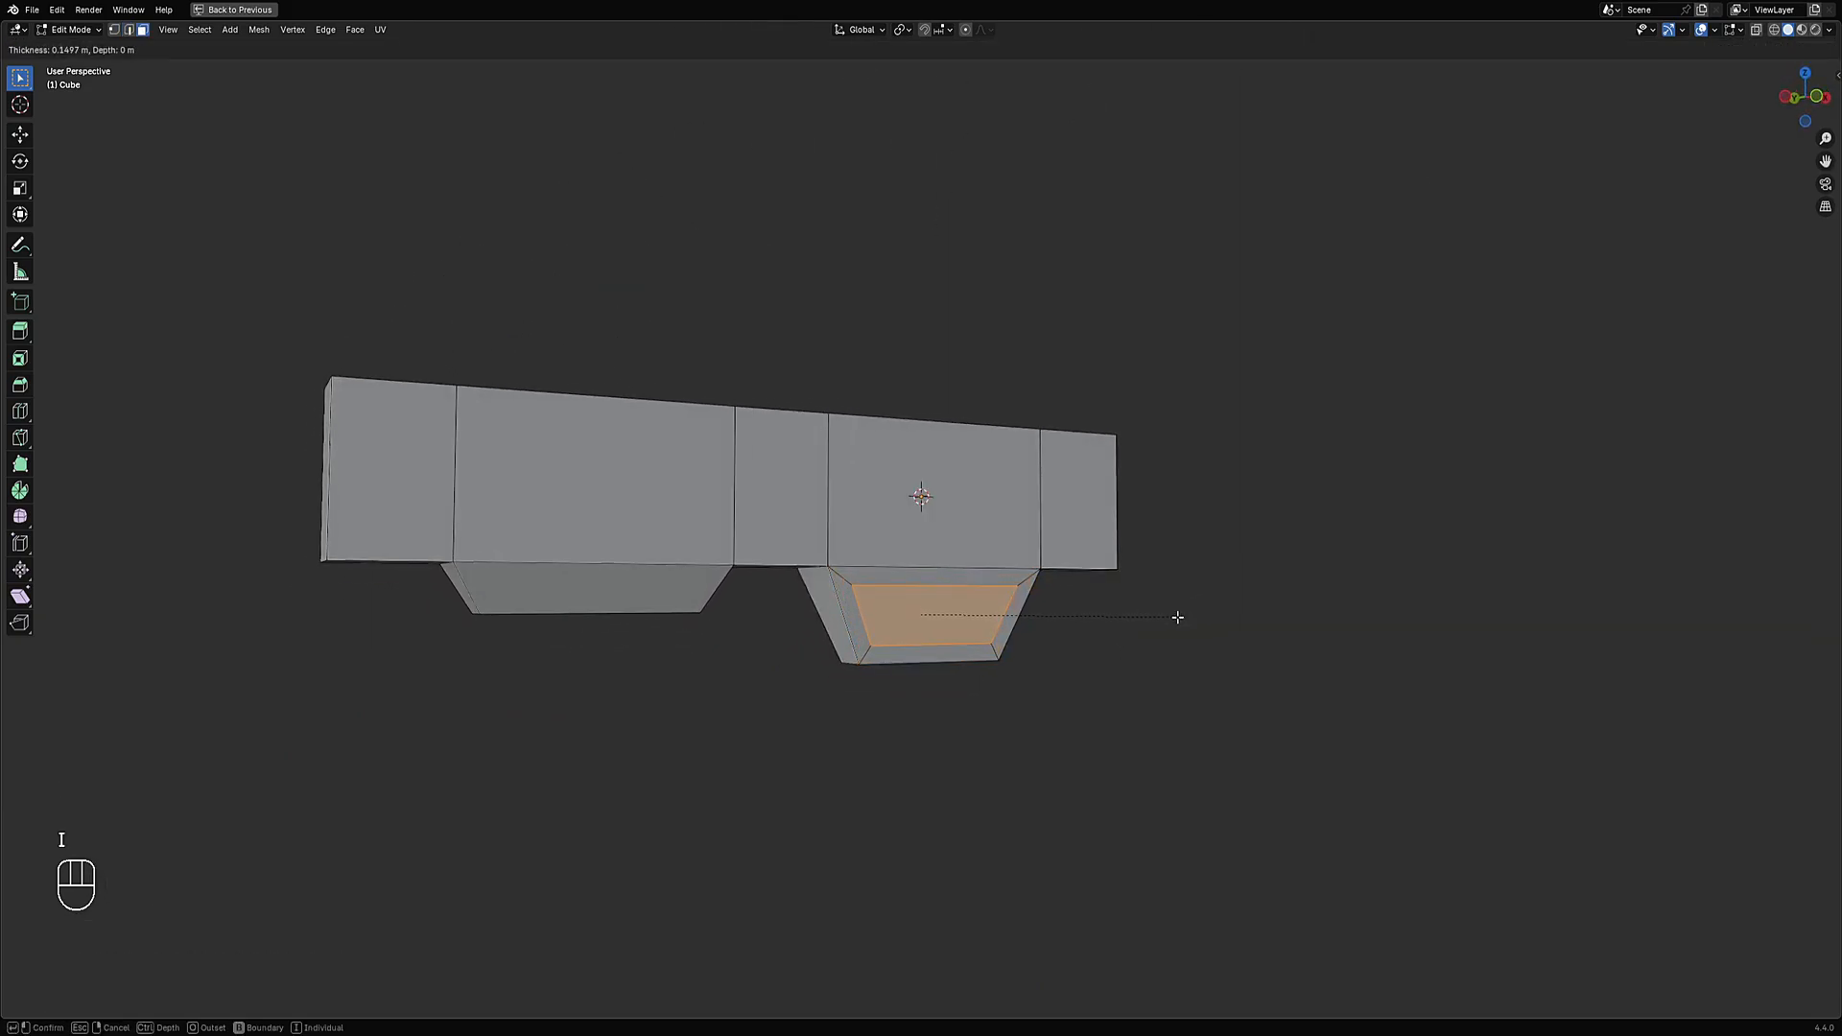
left_click(1178, 617)
key("ctrl+e")
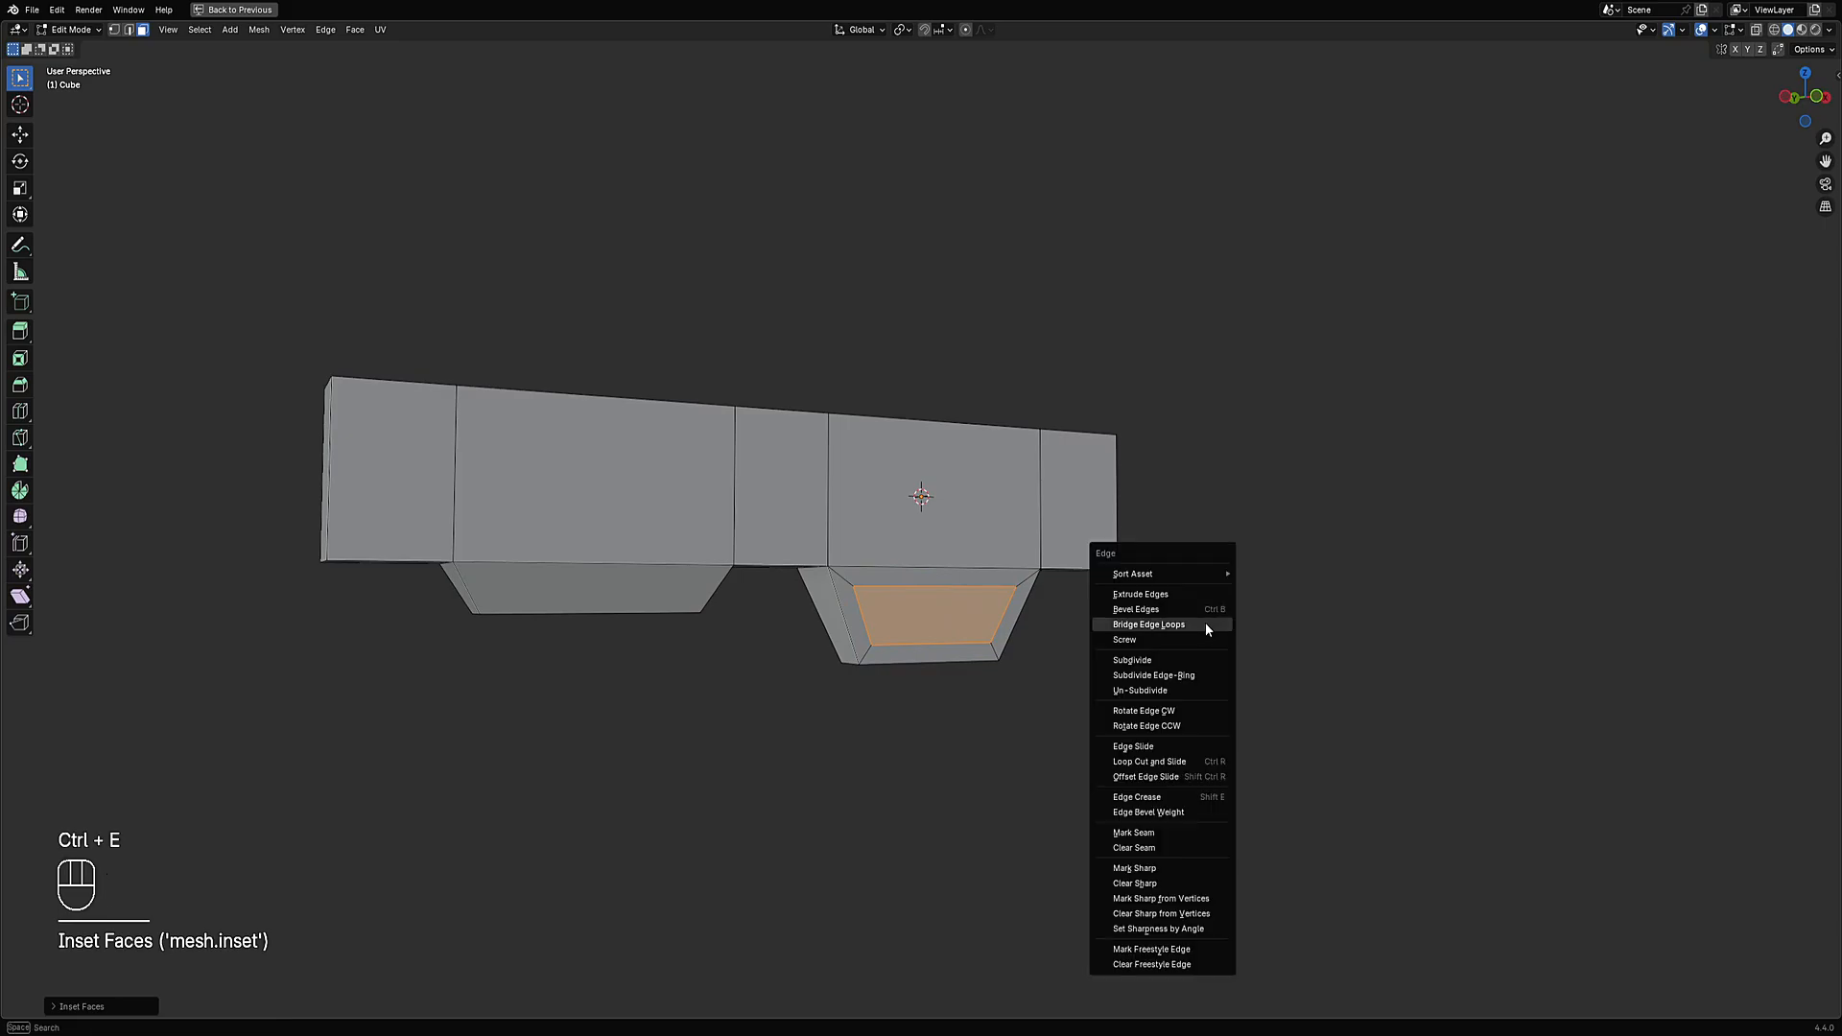
left_click(1148, 625)
middle_click_drag(1206, 626, 1161, 630, "alt")
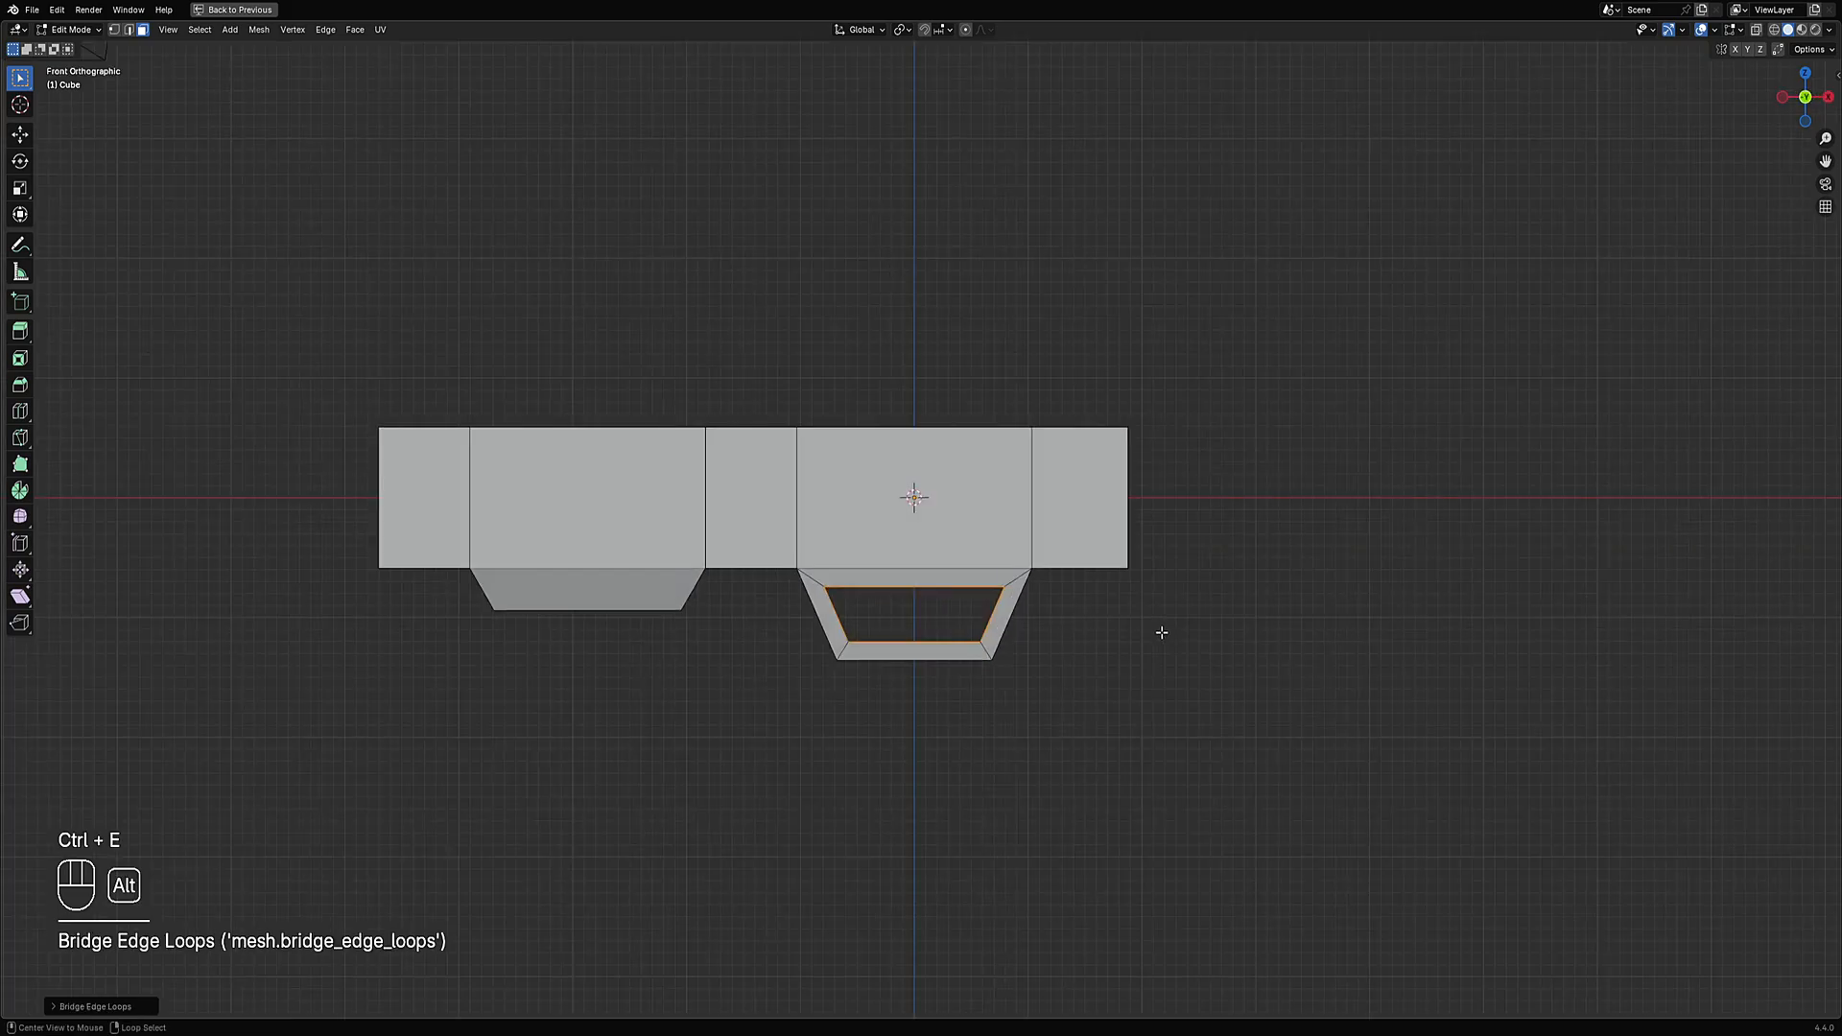
Undo the first bridge and inset of the rear extrusion's side faces.
key("alt+a")
scroll(1061, 584, "up", 2)
key("ctrl+z")
key("ctrl+z")
key("ctrl+z")
middle_click_drag(1059, 592, 1083, 547)
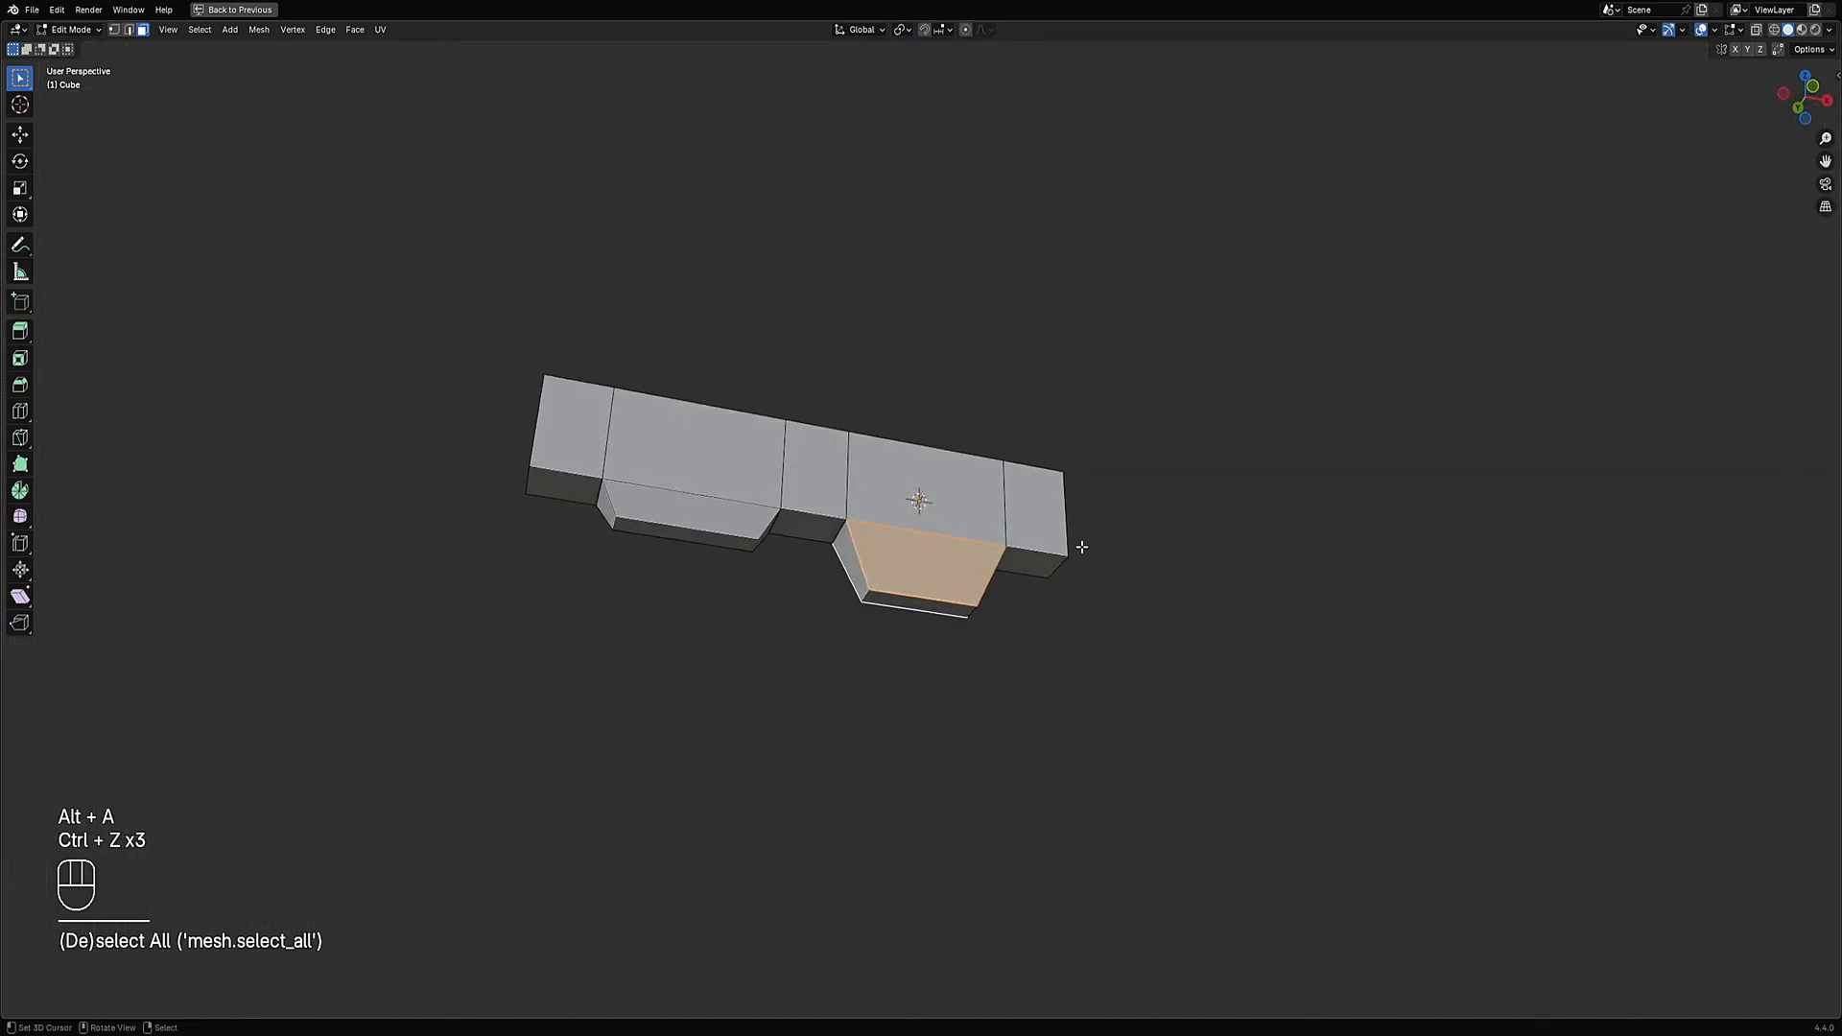
scroll(1086, 546, "up", 3)
key("i")
key("o")
key("ctrl+z")
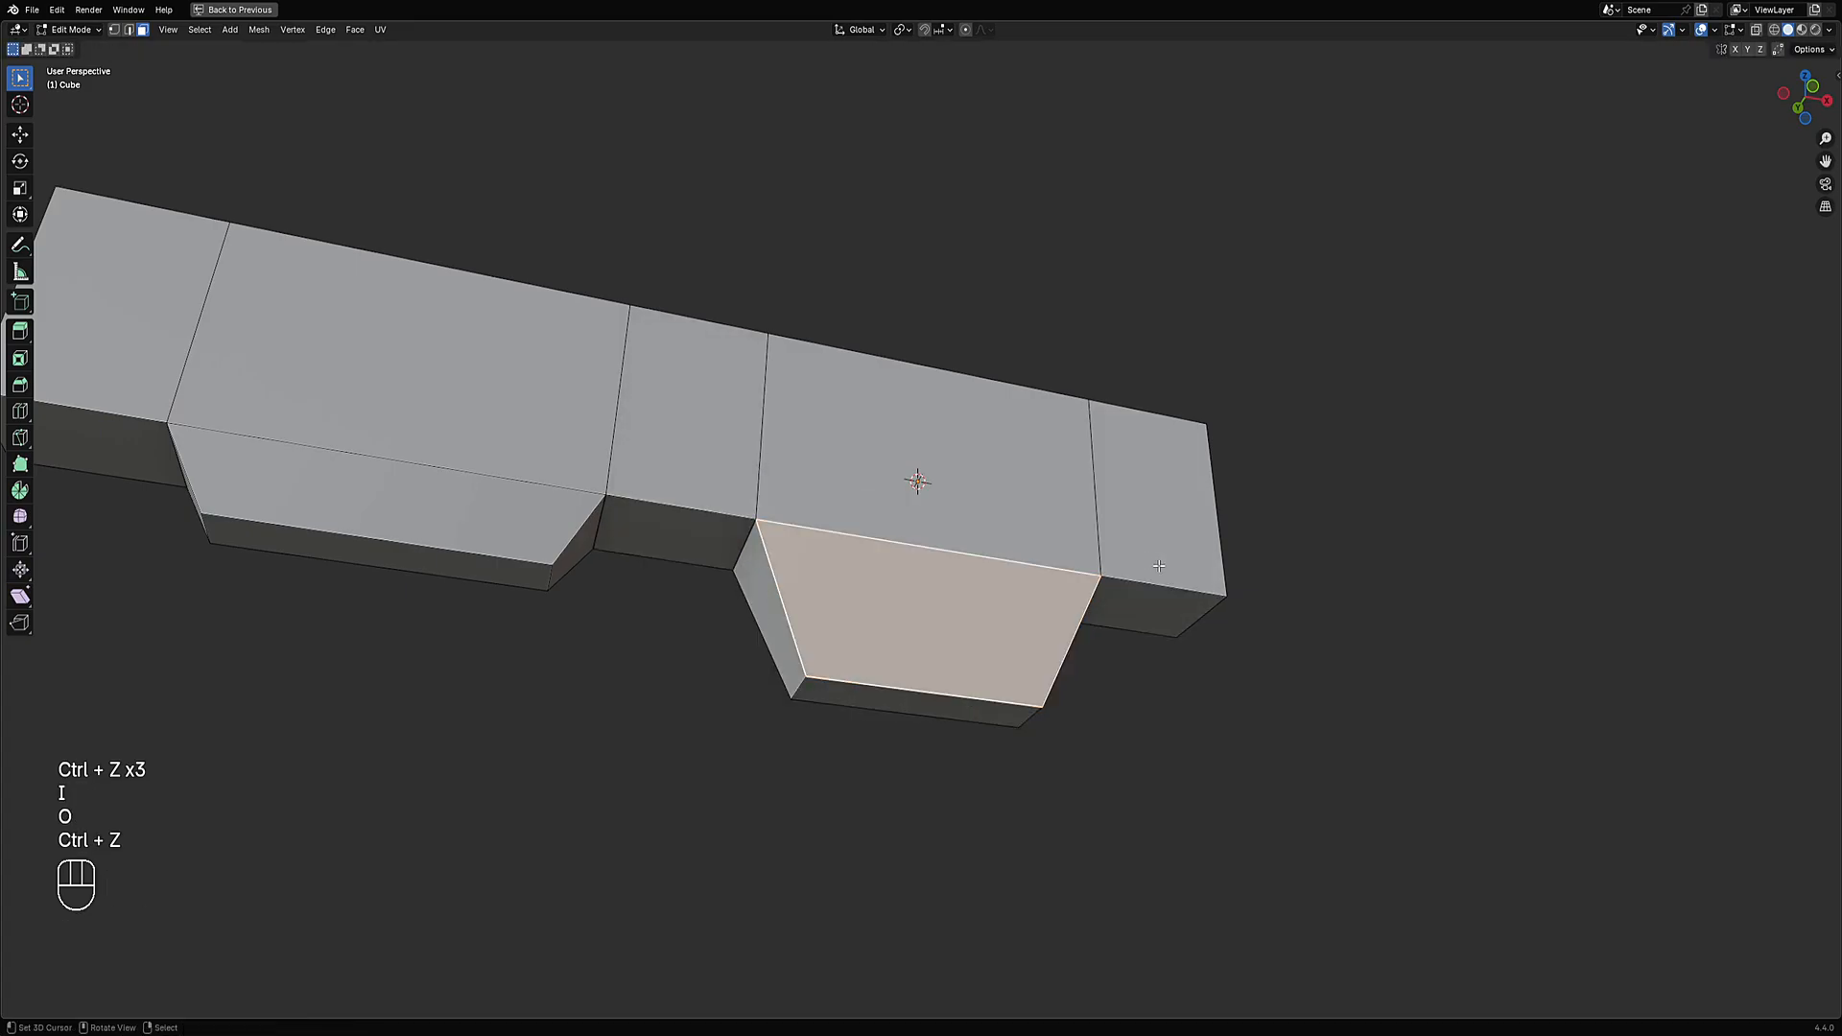
Try a second inset and edge-loop bridge on the two side faces, and inspect the opening in Object Mode.
key("i")
left_click(1186, 576)
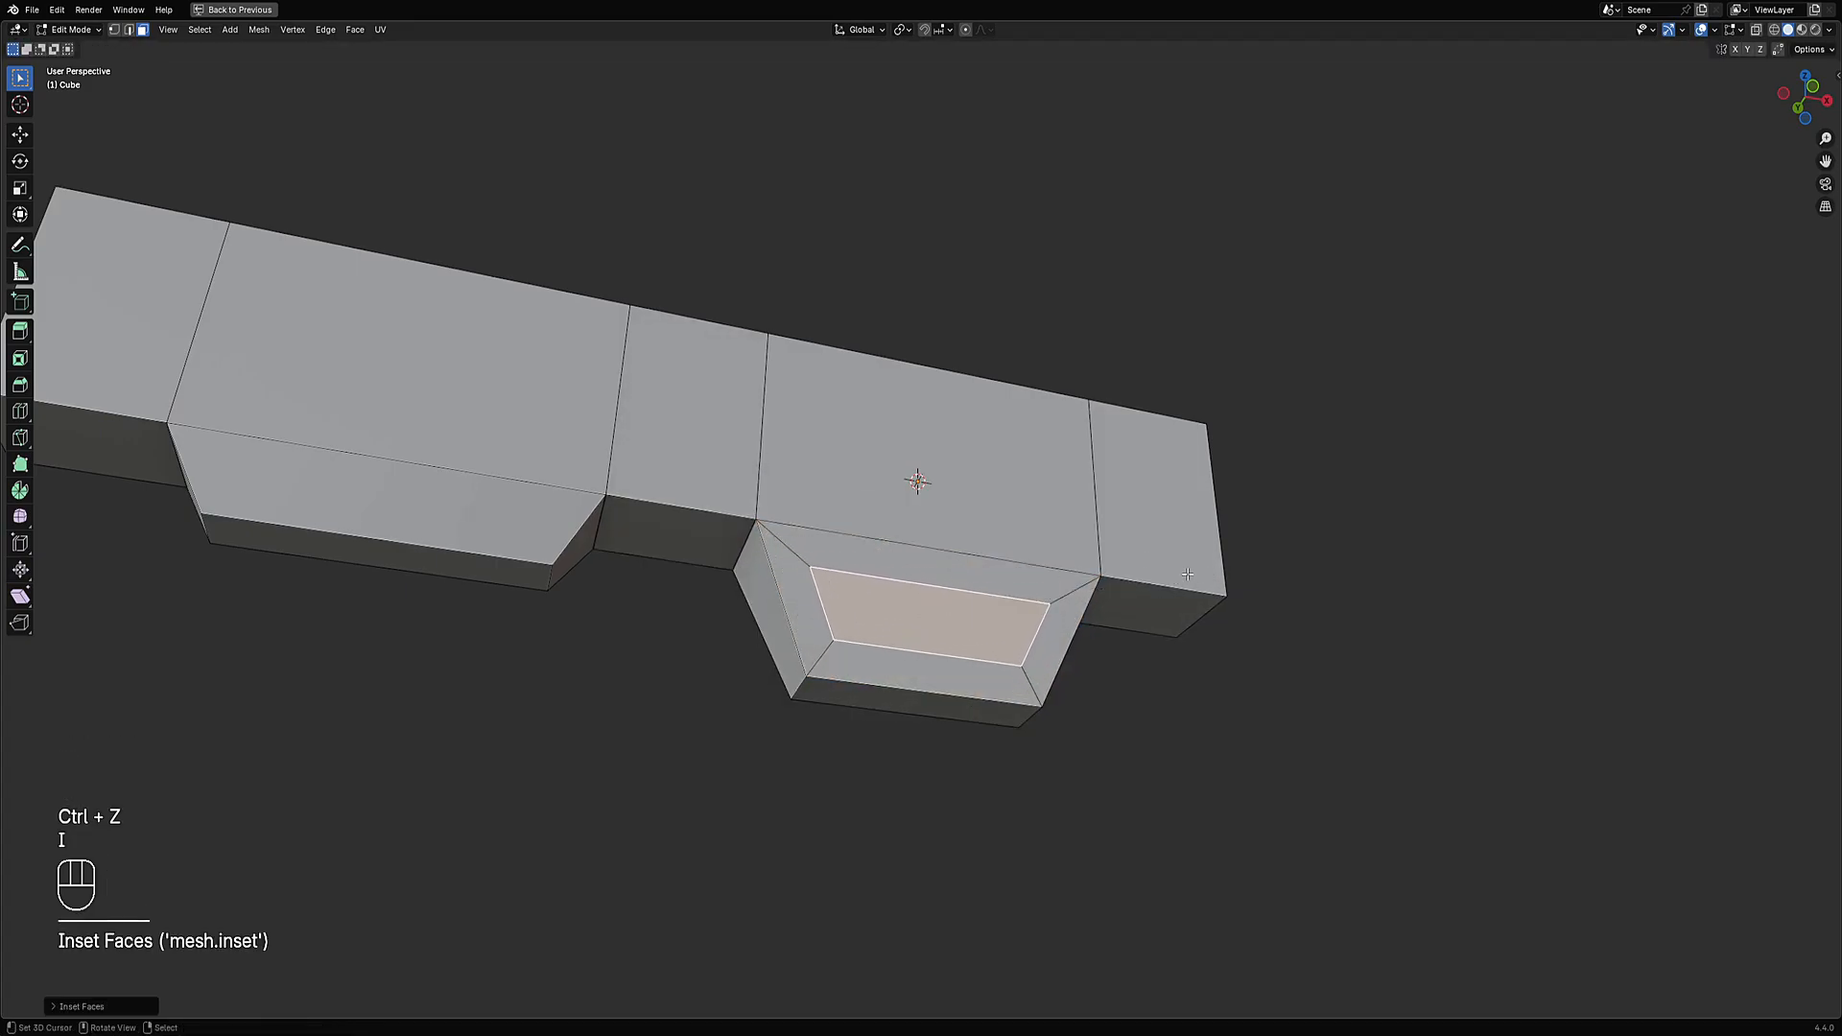
key("ctrl+e")
left_click(1188, 572)
key("Tab")
scroll(1171, 567, "down", 5)
middle_click_drag(1172, 567, 945, 555)
Return to Edit Mode and undo the second bridge and inset of the side faces.
key("Tab")
scroll(1151, 547, "up", 4)
key("ctrl+z")
key("ctrl+z")
key("ctrl+z")
Inset the rear extrusion's two side faces and bridge their edge loops to cut a handle opening through it.
left_click(1152, 595)
key("i")
left_click(1141, 560)
key("ctrl+e")
left_click(1133, 560)
scroll(1122, 608, "down", 3)
Add a centred vertical loop cut around the body section above the handle opening.
key("alt+a")
key("ctrl+r")
left_click(945, 555)
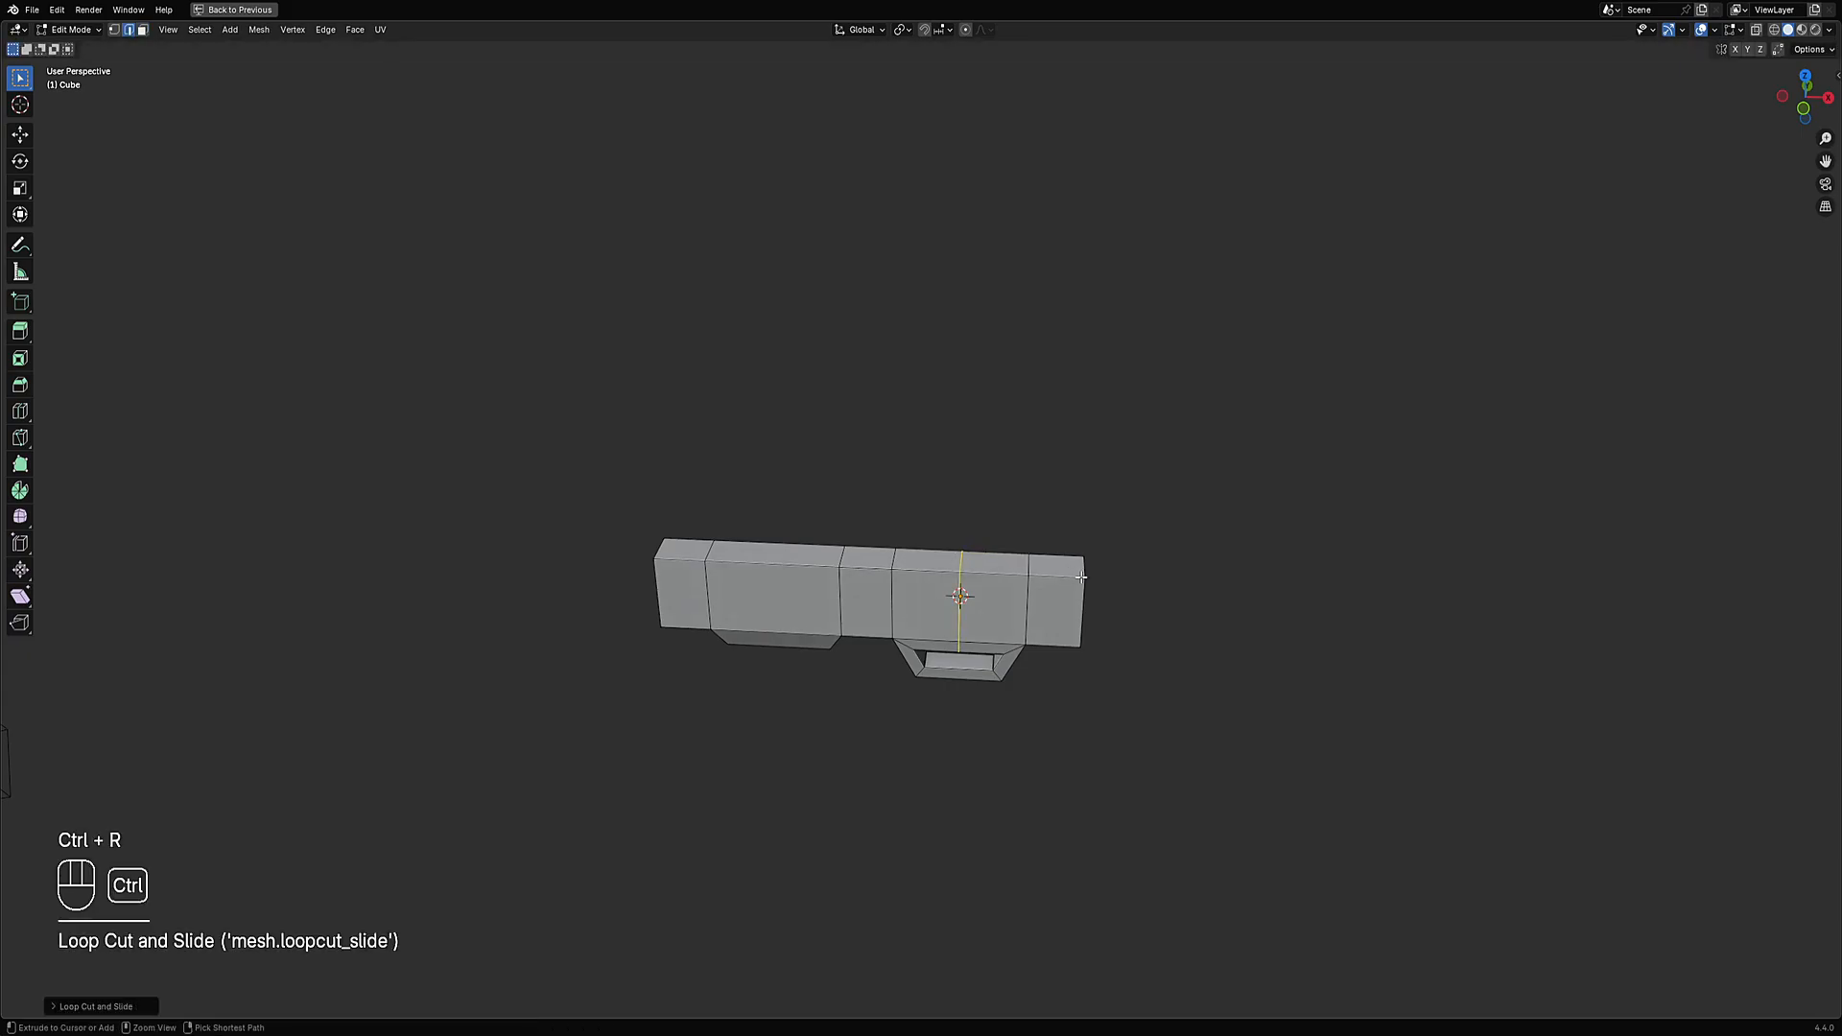
Try to bevel the loop above the handle into a narrow band.
key("ctrl+b")
left_click(1097, 577)
key("3")
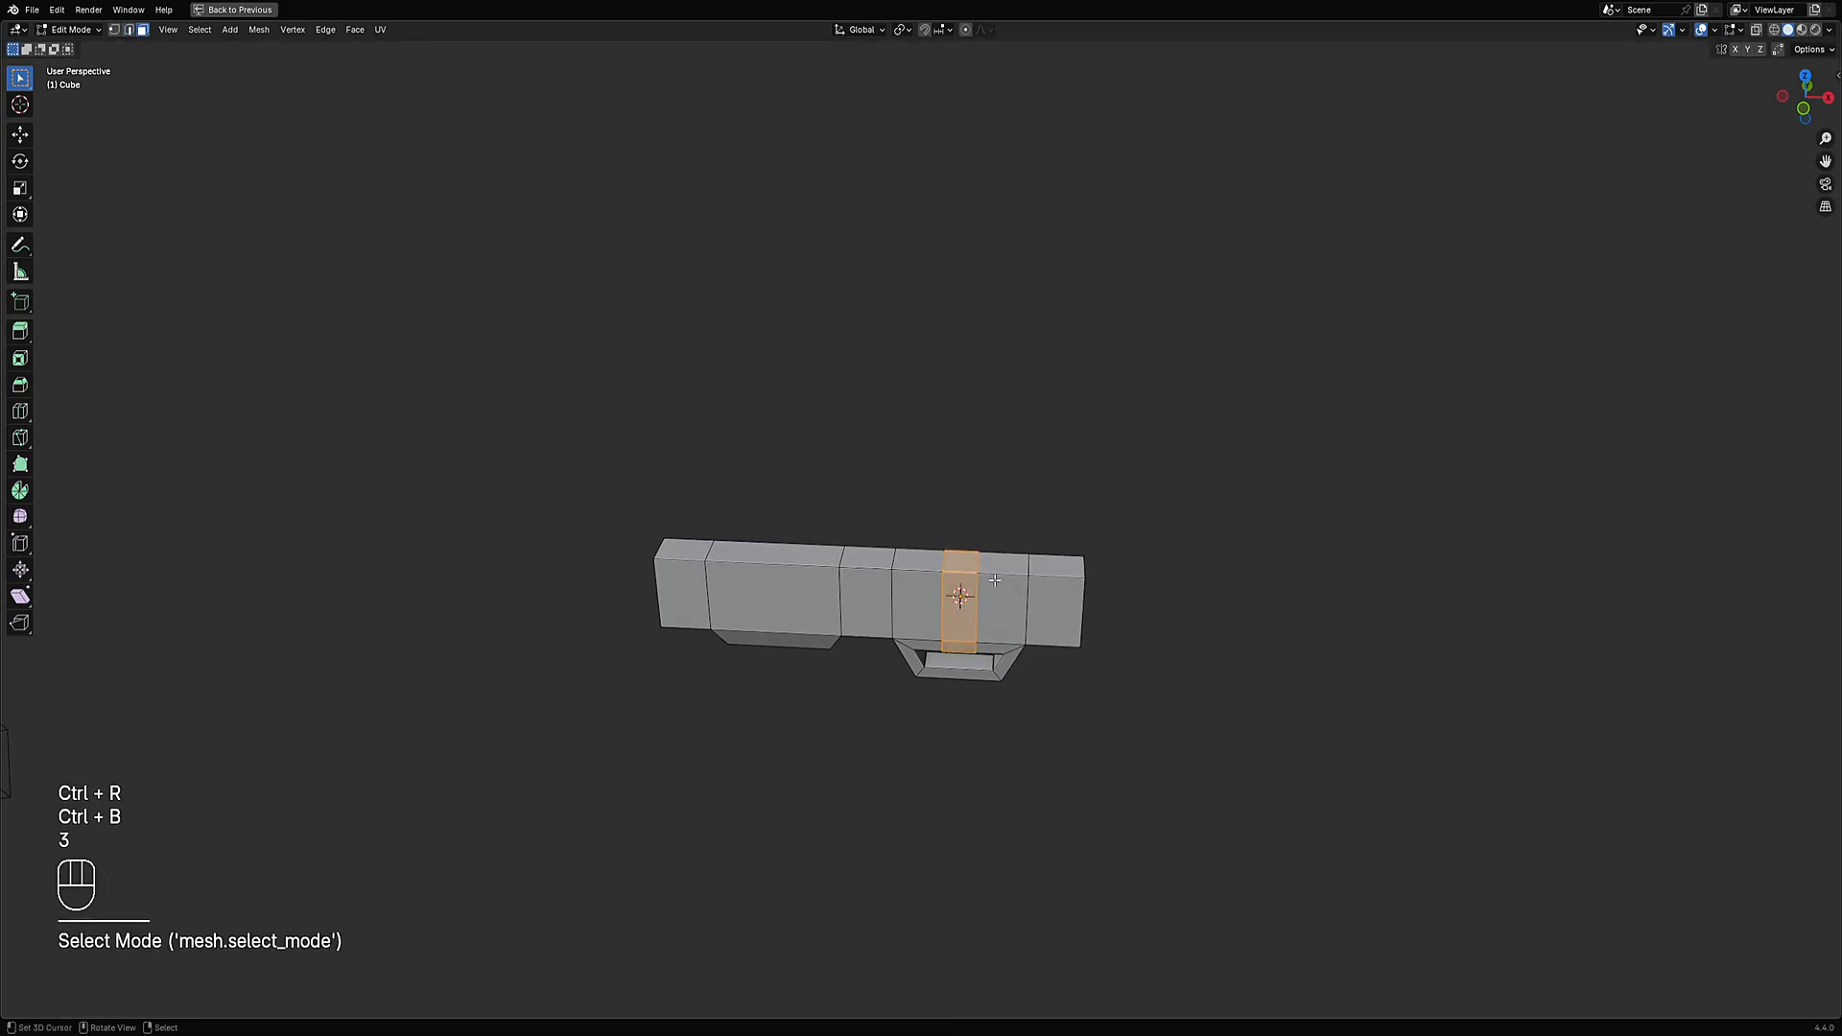
key("ctrl+z")
key("ctrl+z")
Bevel the vertical loop above the handle into a moderately wide band.
middle_click_drag(995, 579, 1094, 667)
key("ctrl+b")
left_click(1094, 556)
Extrude the top face of the band above the handle upward and narrow the raised block's top along Y.
key("3")
left_click(971, 564)
key("e")
left_click(977, 549)
key("s")
key("y")
left_click(1013, 506)
key("alt+a")
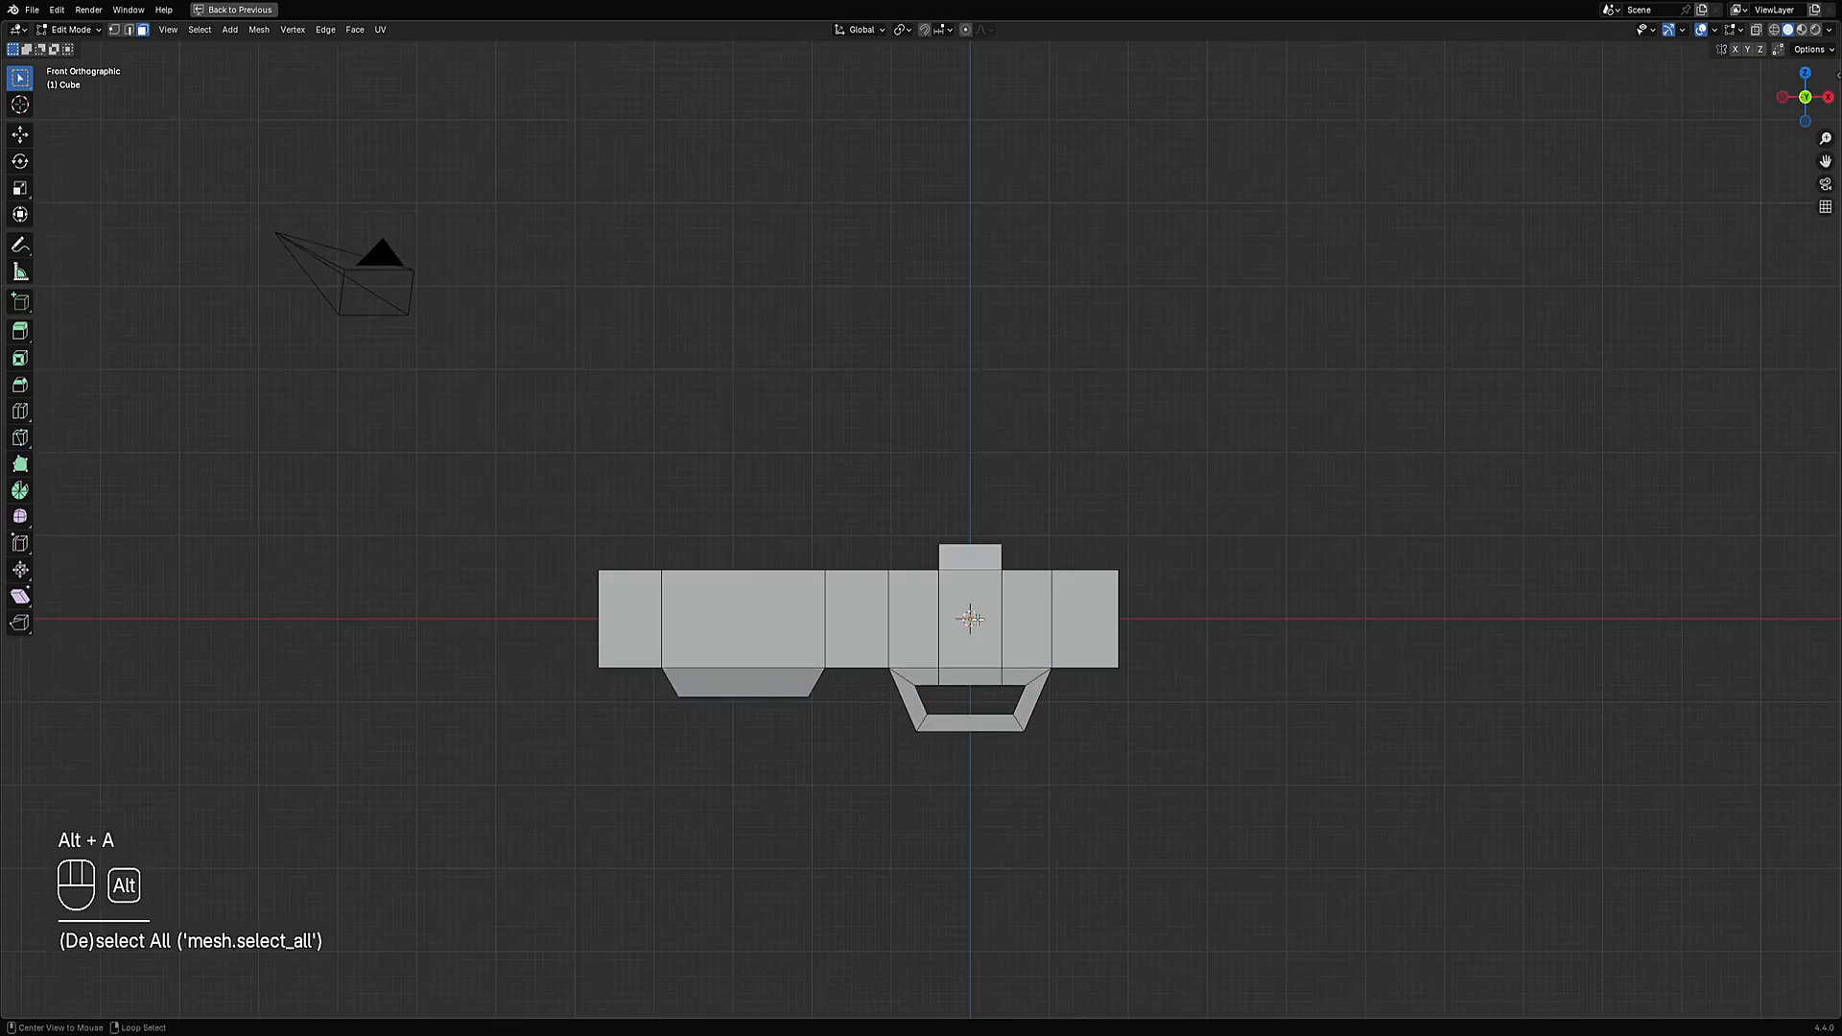
Add a horizontal loop cut at mid-height along the full length of the body.
scroll(444, 777, "up", 1)
key("alt+a")
key("ctrl+r")
left_click(1012, 620)
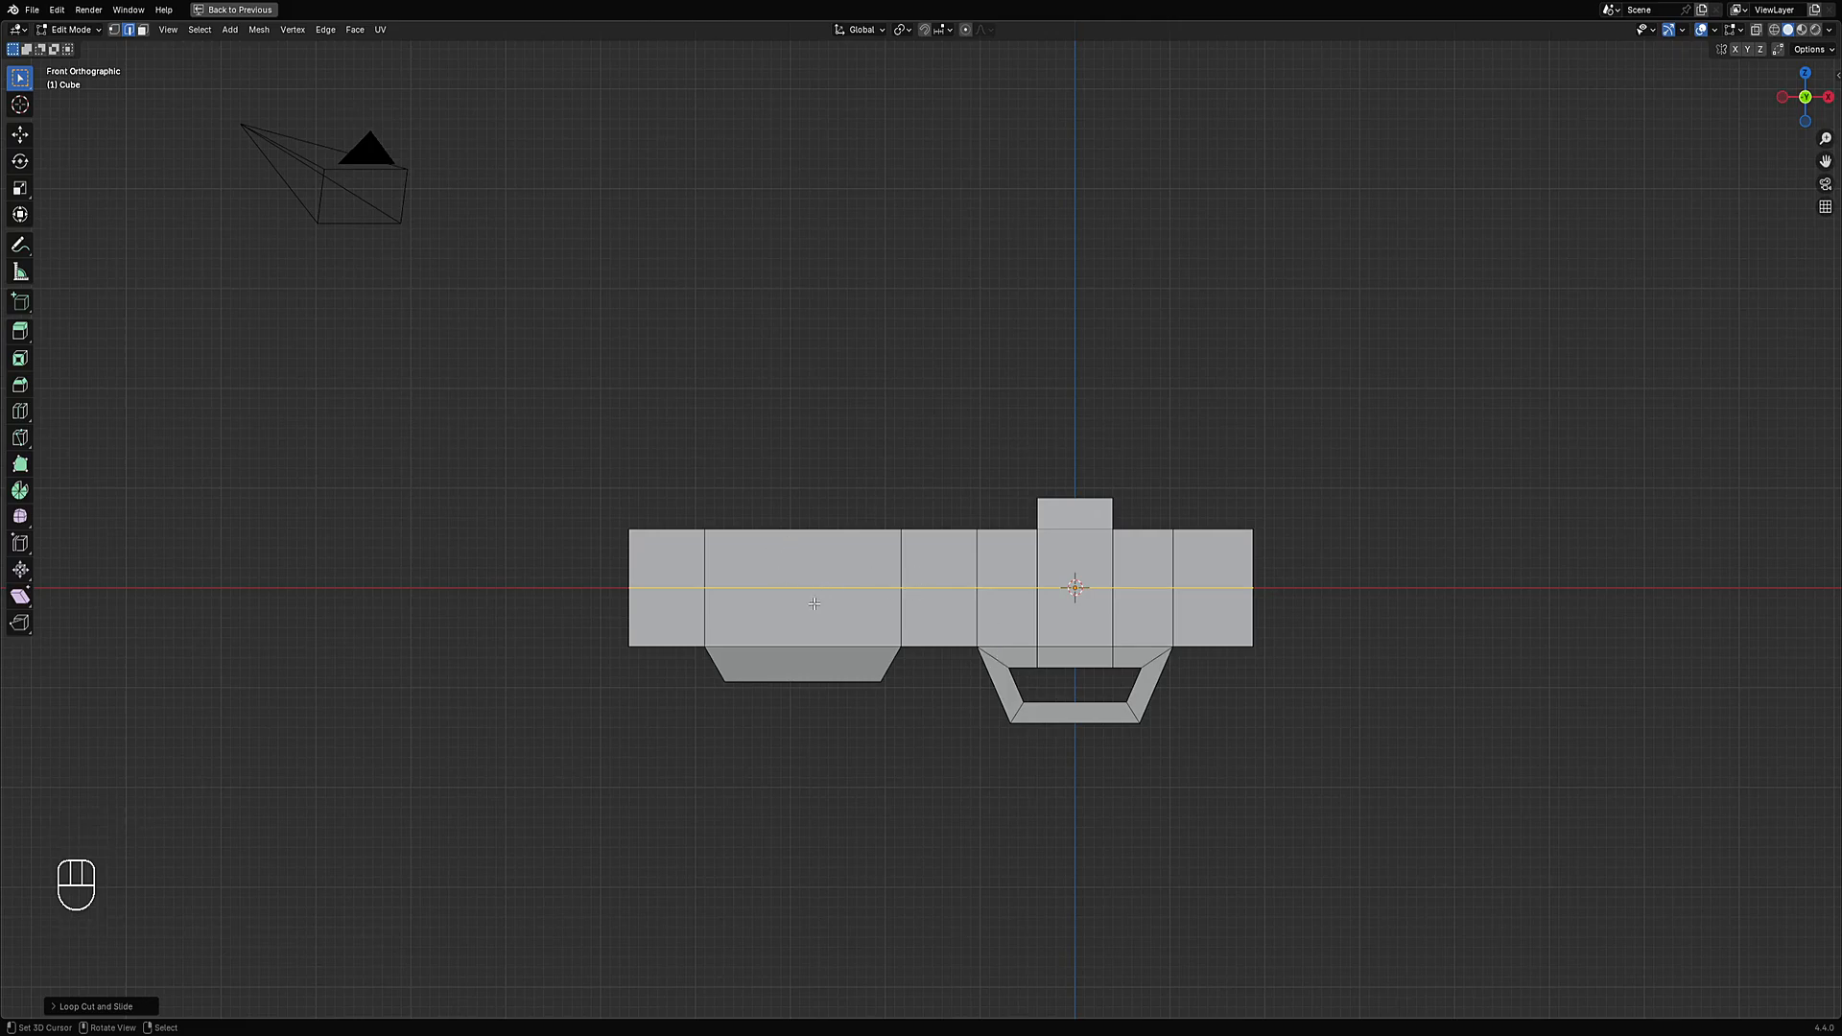
mouse_move(928, 596)
middle_mouse_down()
mouse_move(1270, 605)
mouse_move(956, 606)
middle_mouse_up()
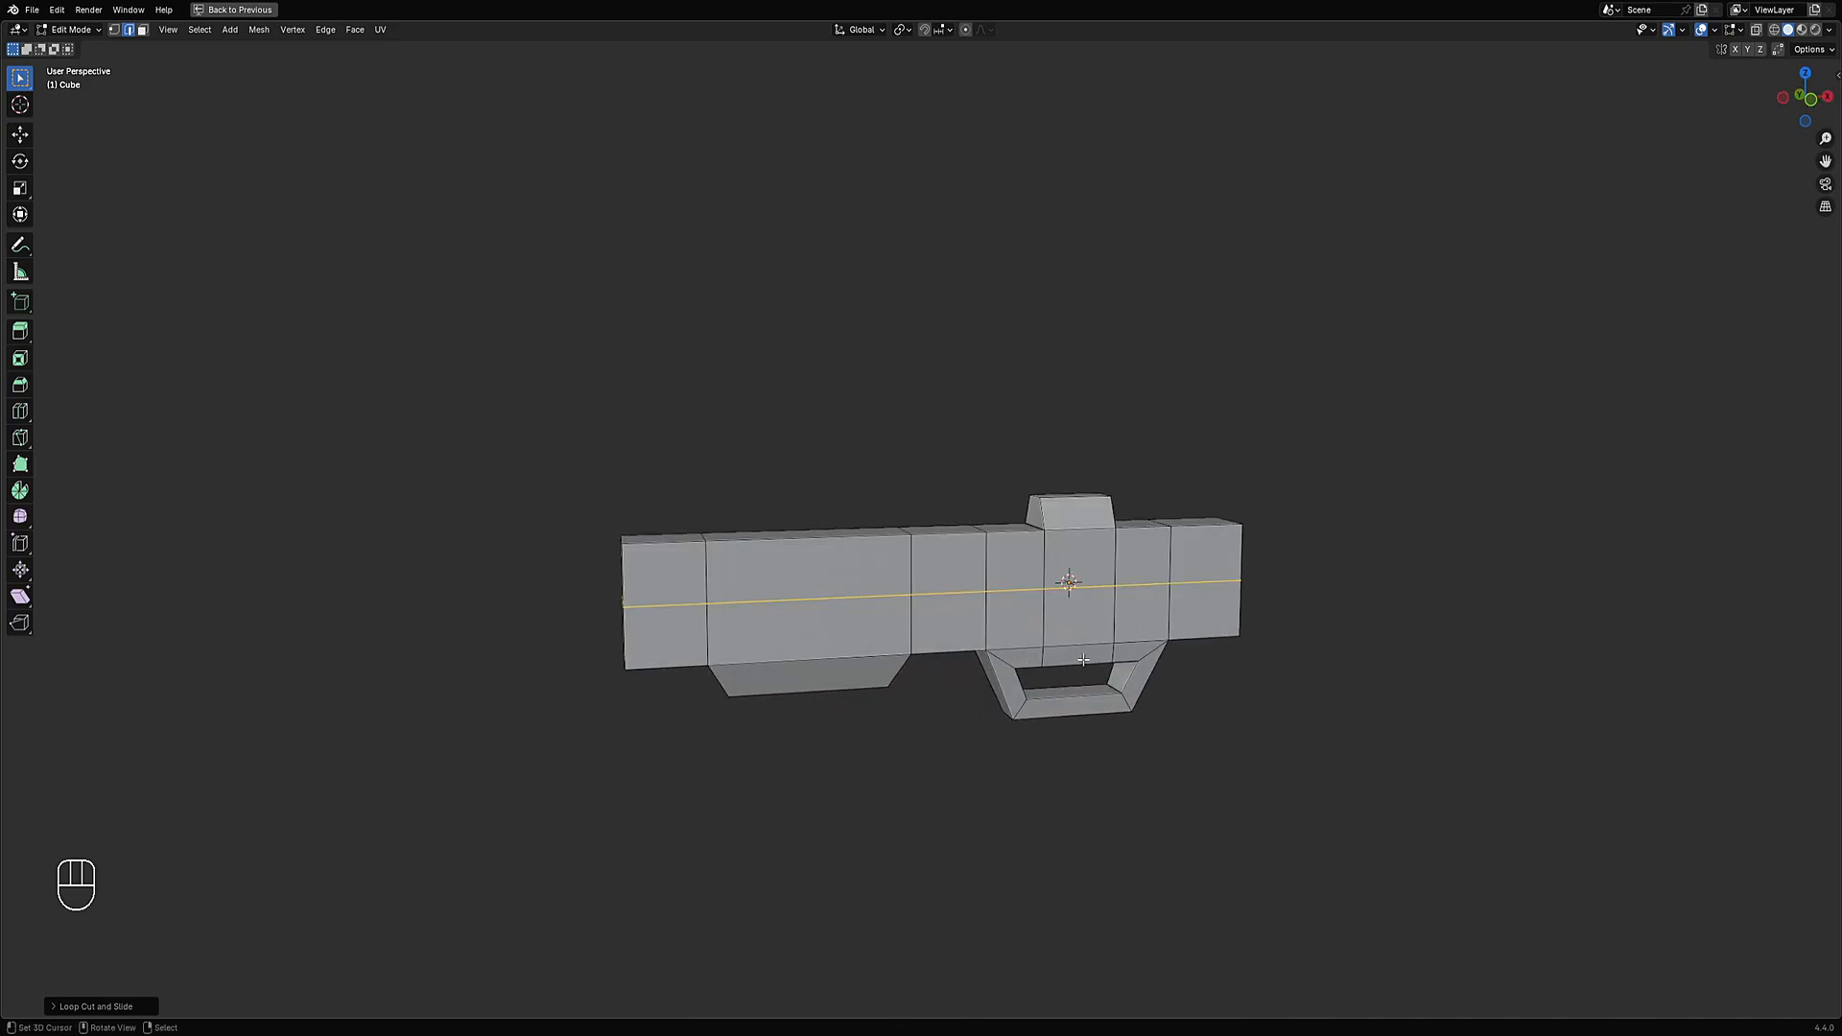
Add a centred vertical loop cut across the bottom bar of the handle.
middle_click_drag(1076, 595, 1039, 570)
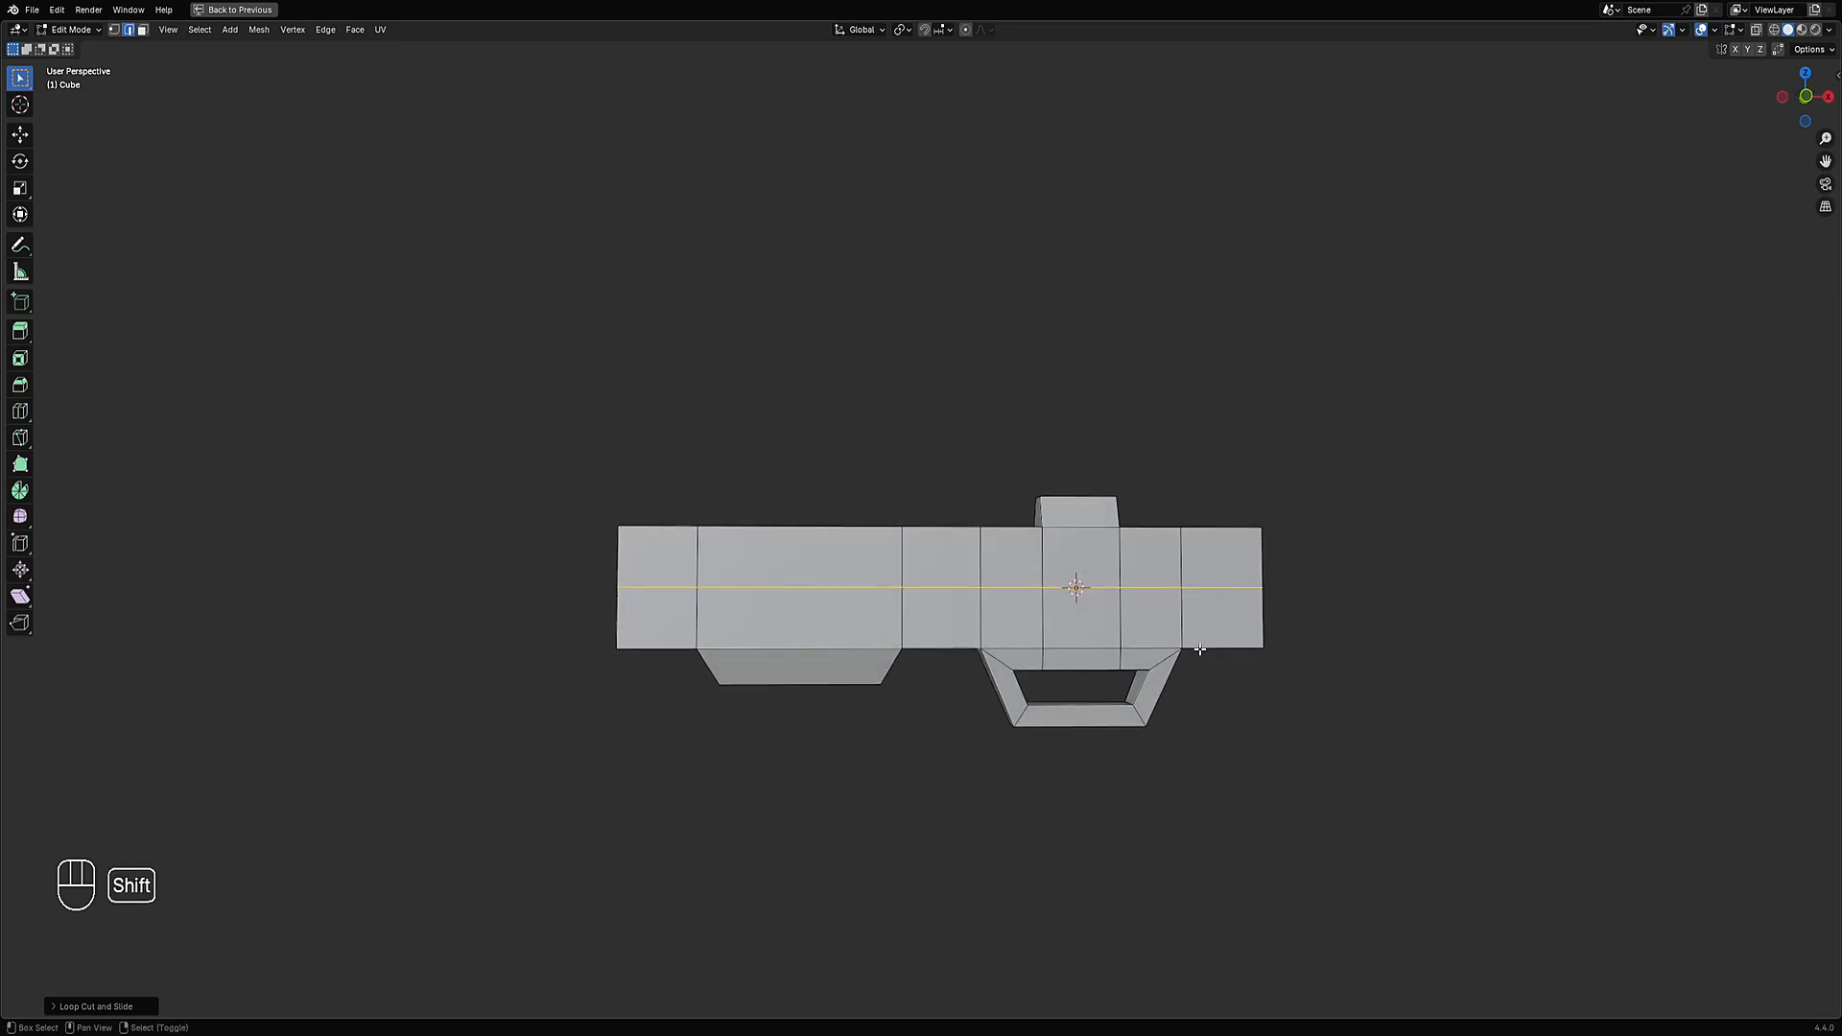
middle_click_drag(1199, 650, 1099, 626, "shift")
scroll(991, 711, "up", 1)
key("ctrl+r")
left_click(971, 699)
key("alt+a")
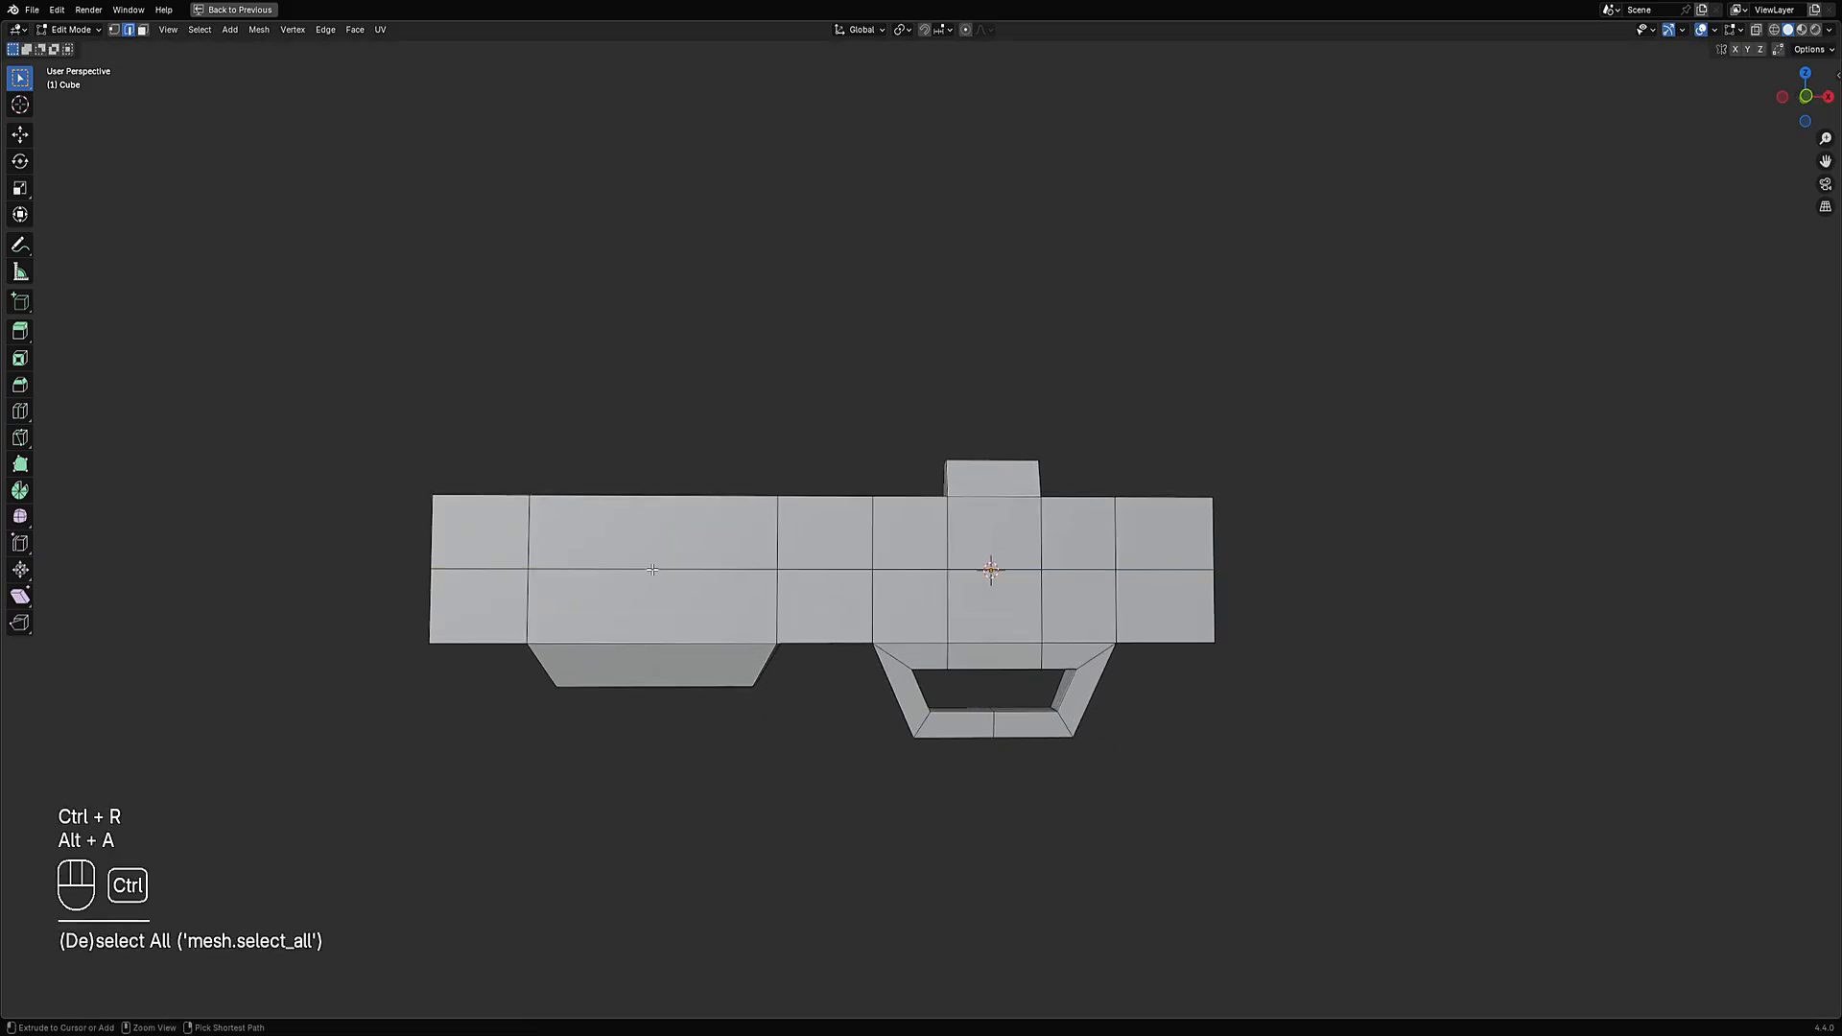
Add a centred vertical loop cut through the wide front section and its lower extrusion.
key("ctrl+r")
left_click(652, 570)
key("alt+a")
middle_click_drag(653, 570, 1098, 596)
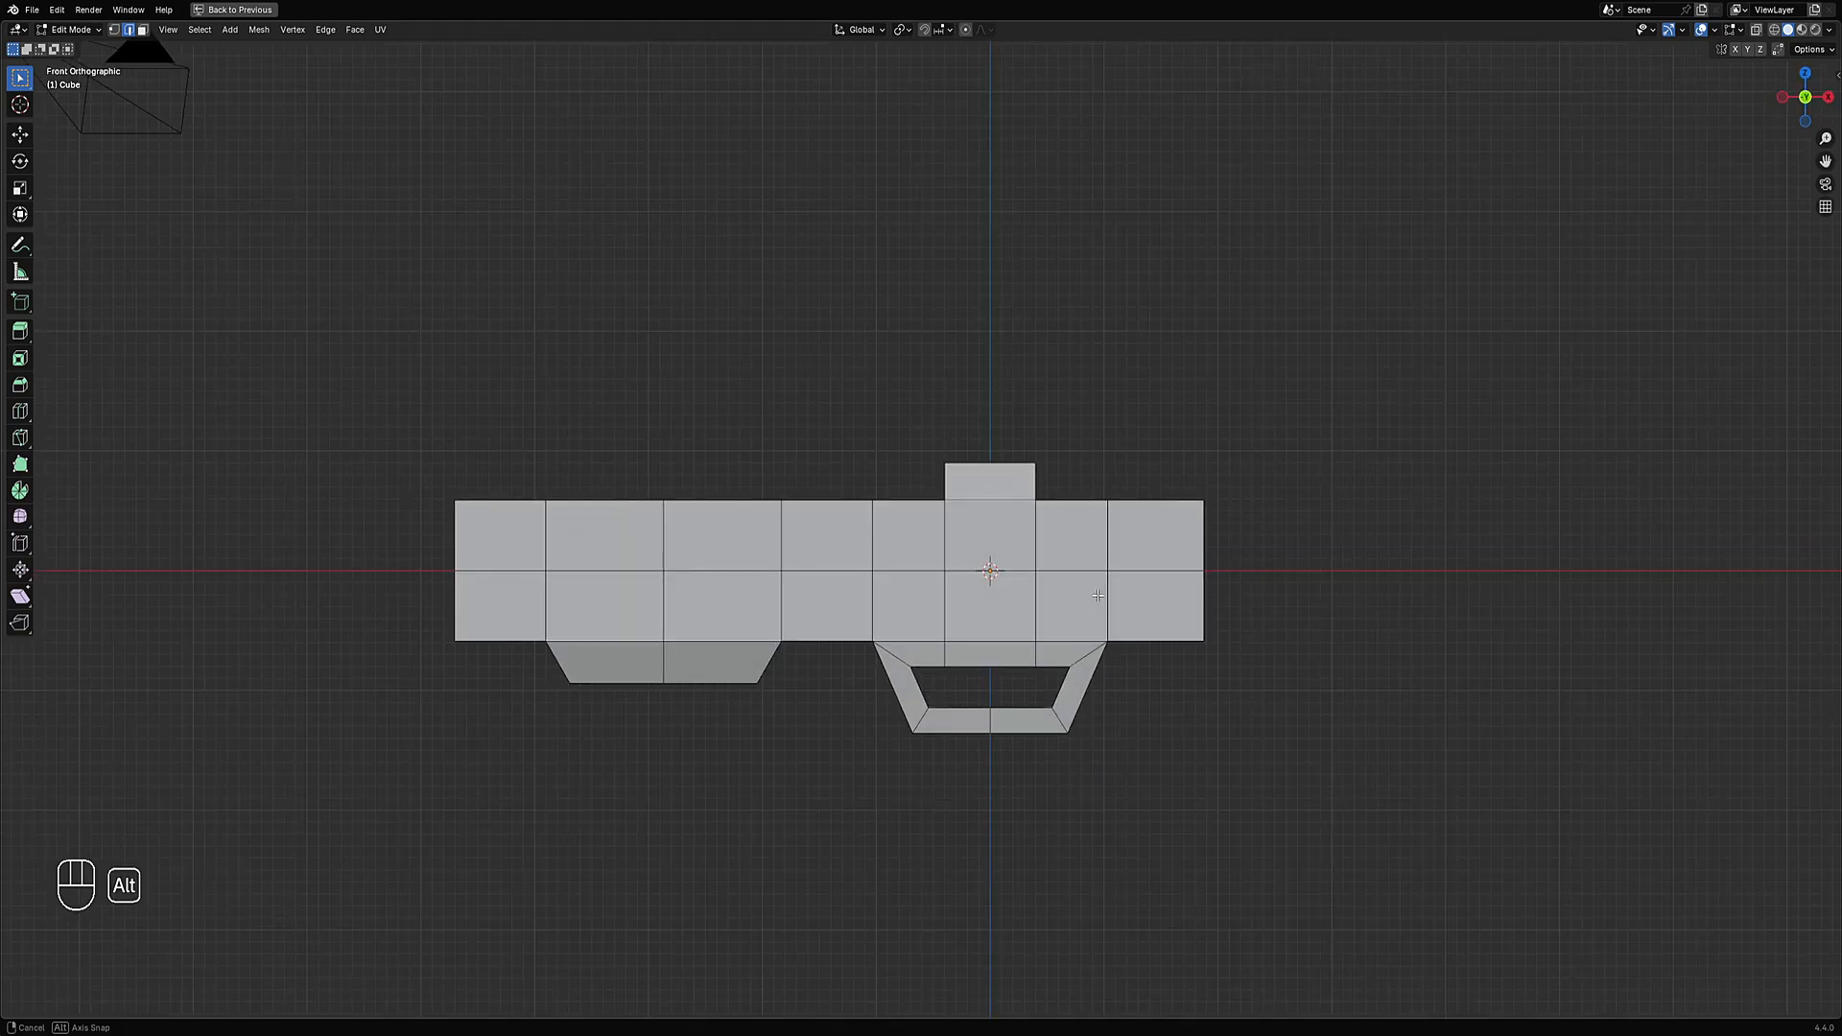
key("shift+q")
mouse_move(1022, 501)
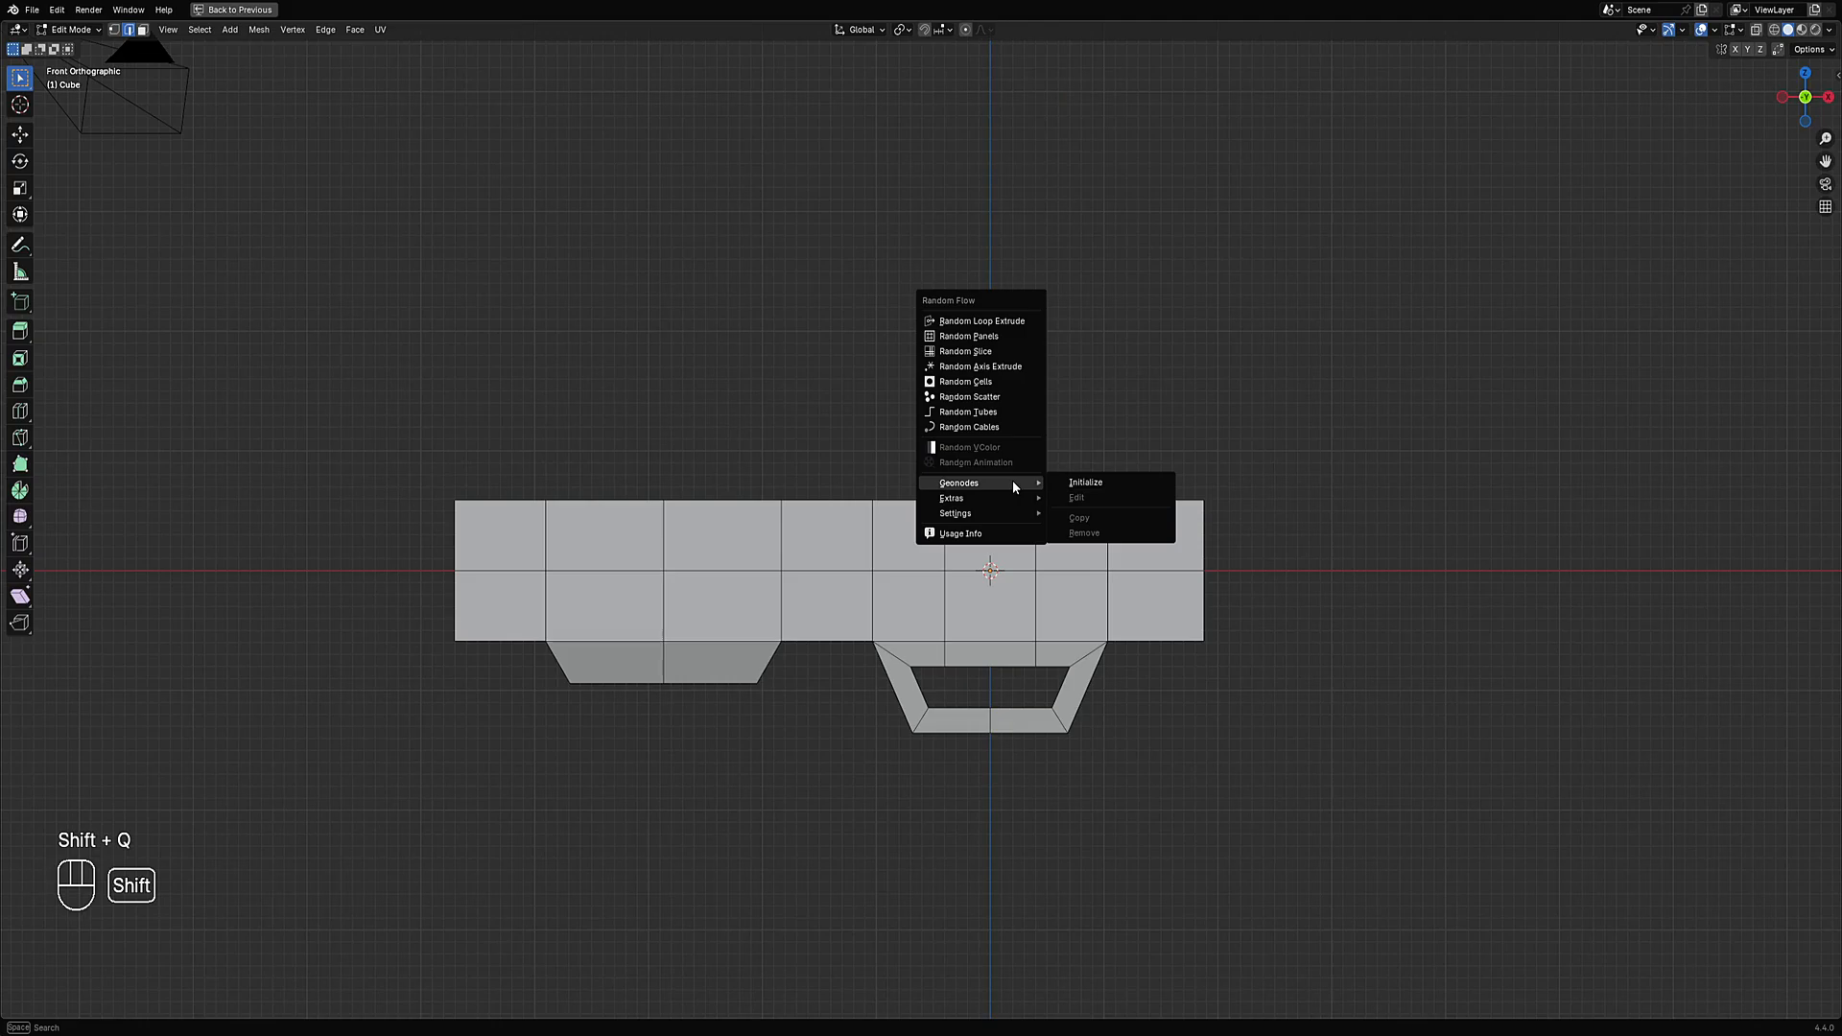
middle_click_drag(969, 590, 948, 607)
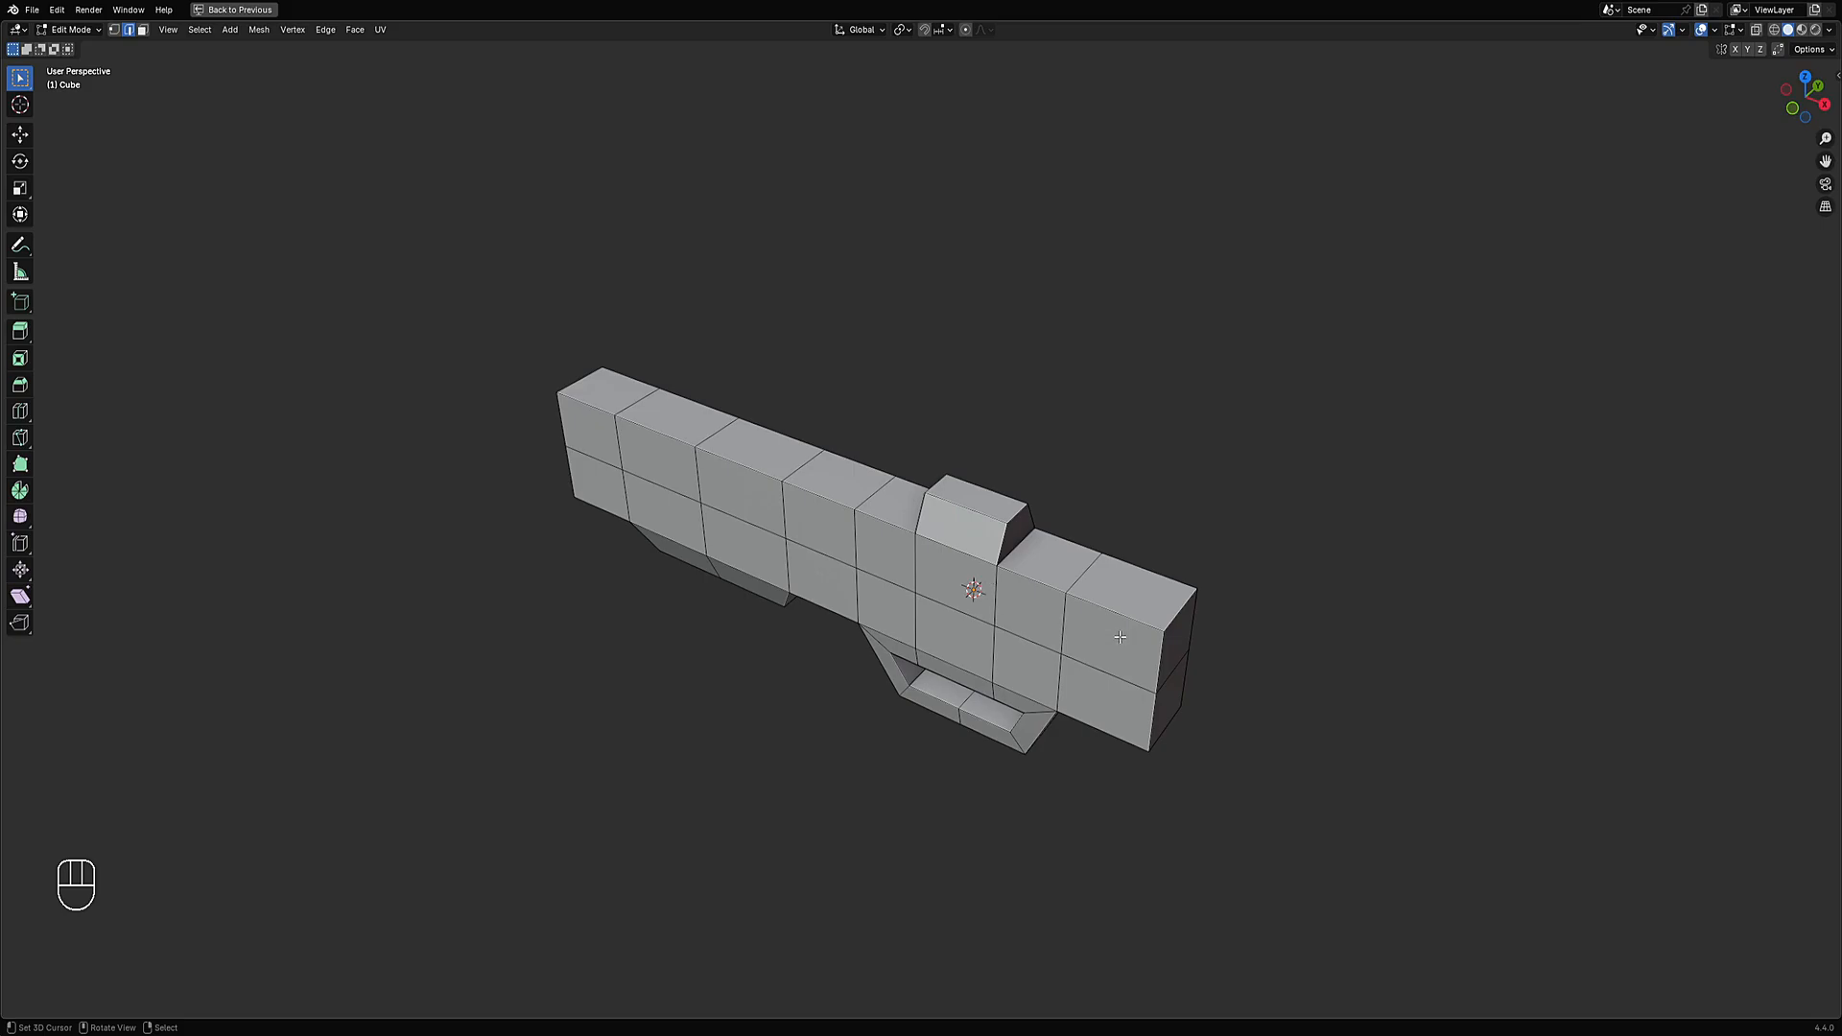
middle_click_drag(1092, 600, 1014, 499)
Auto Mirror the body across its Y axis in Object Mode and return to Edit Mode to check the mirrored half.
key("Tab")
key("shift+ctrl+x")
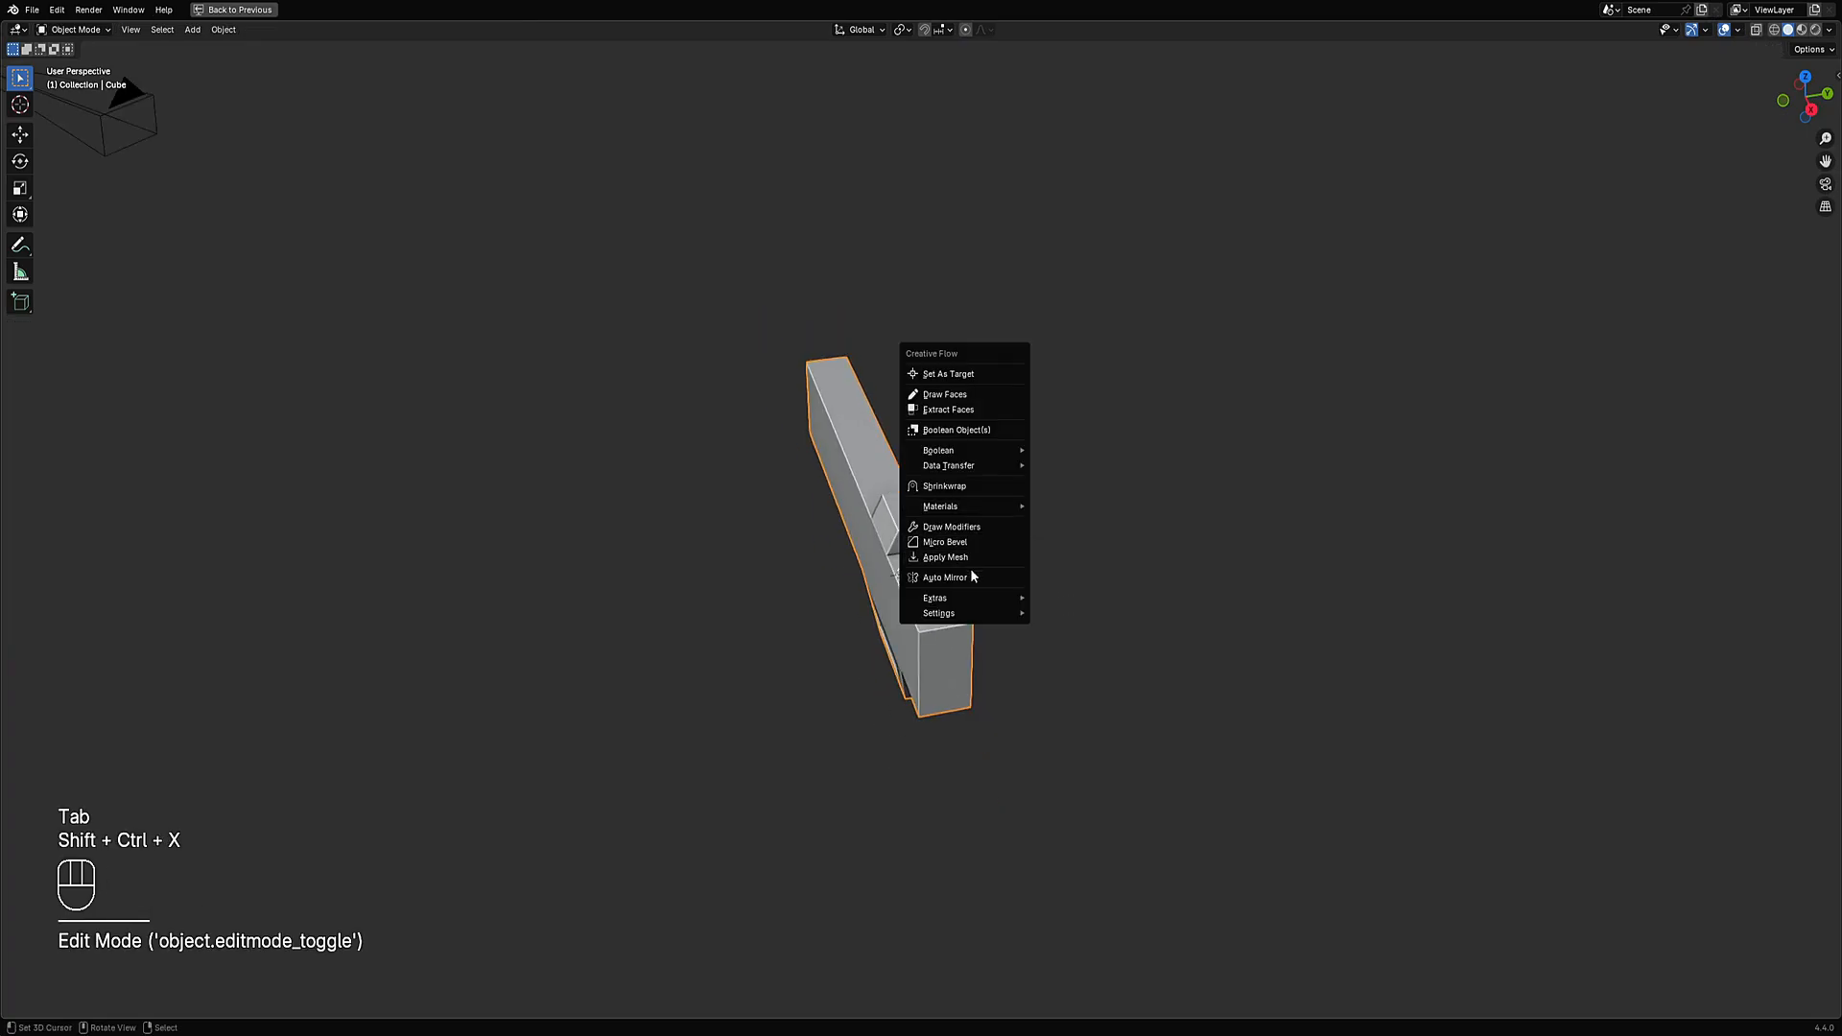
left_click(971, 572)
left_click(908, 589)
key("x")
key("x")
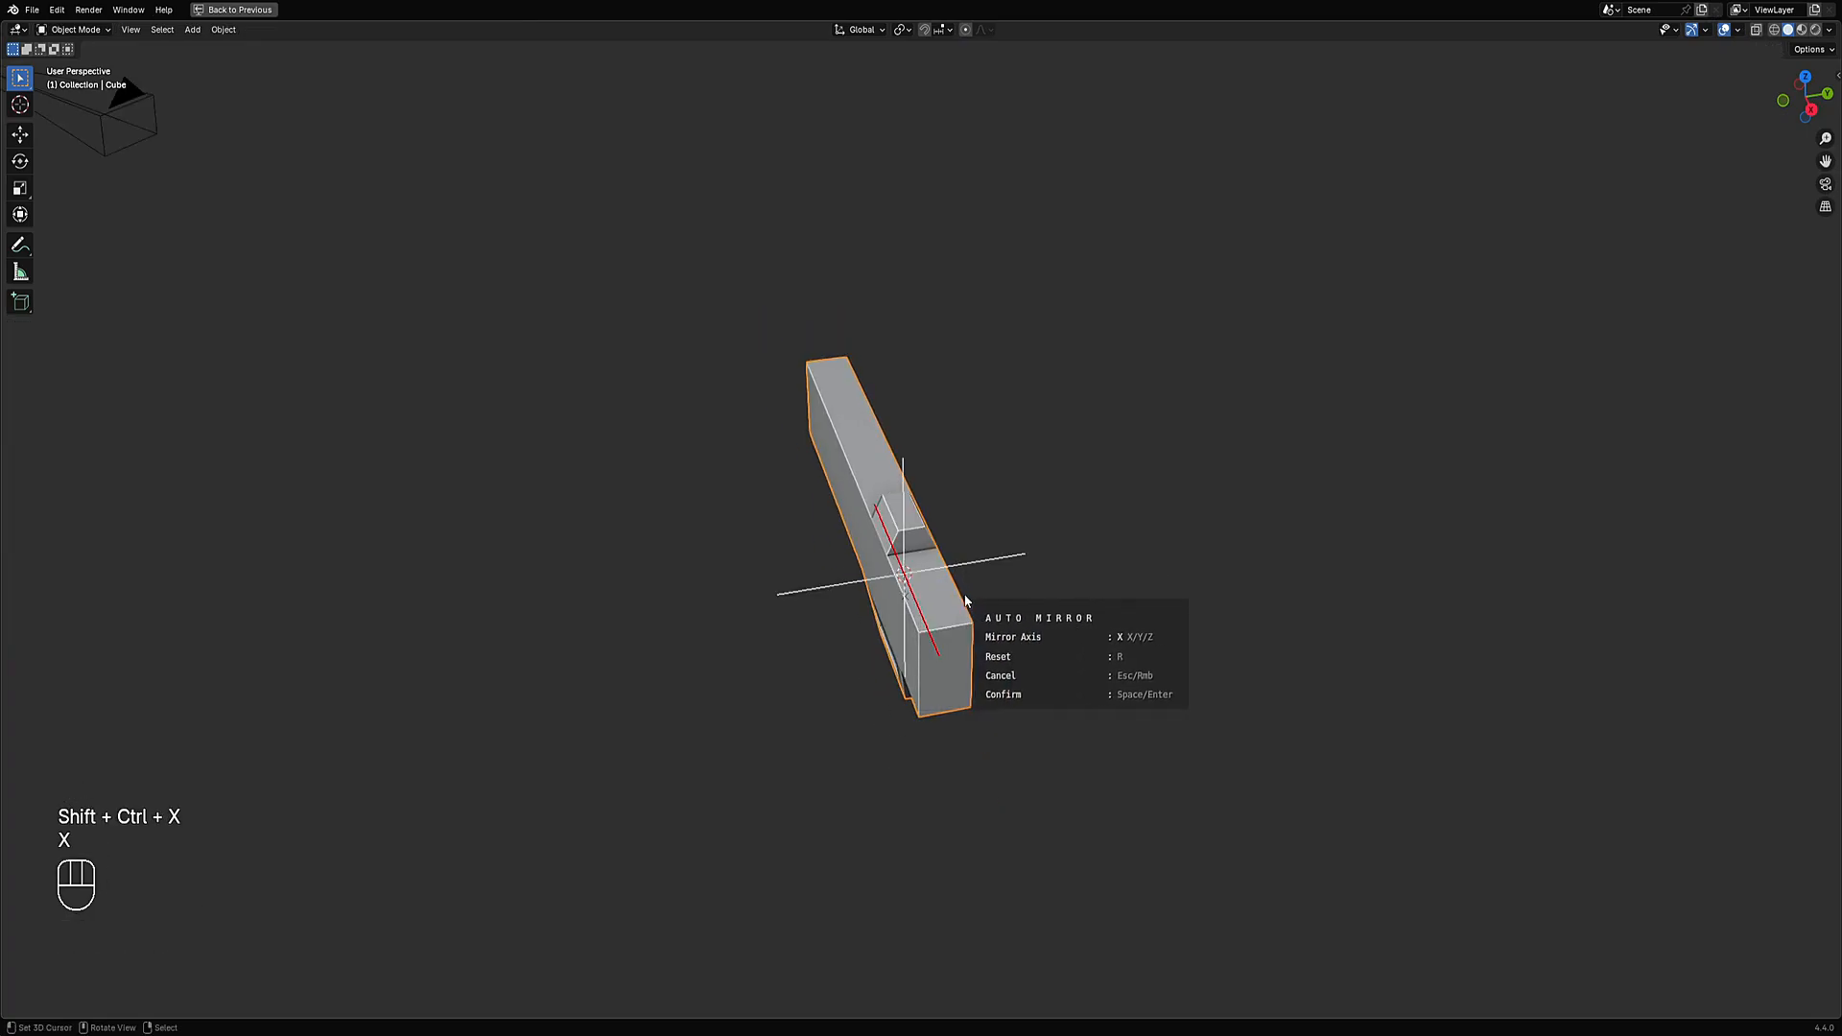
key("y")
key("space")
key("Tab")
middle_click_drag(1119, 546, 1106, 523)
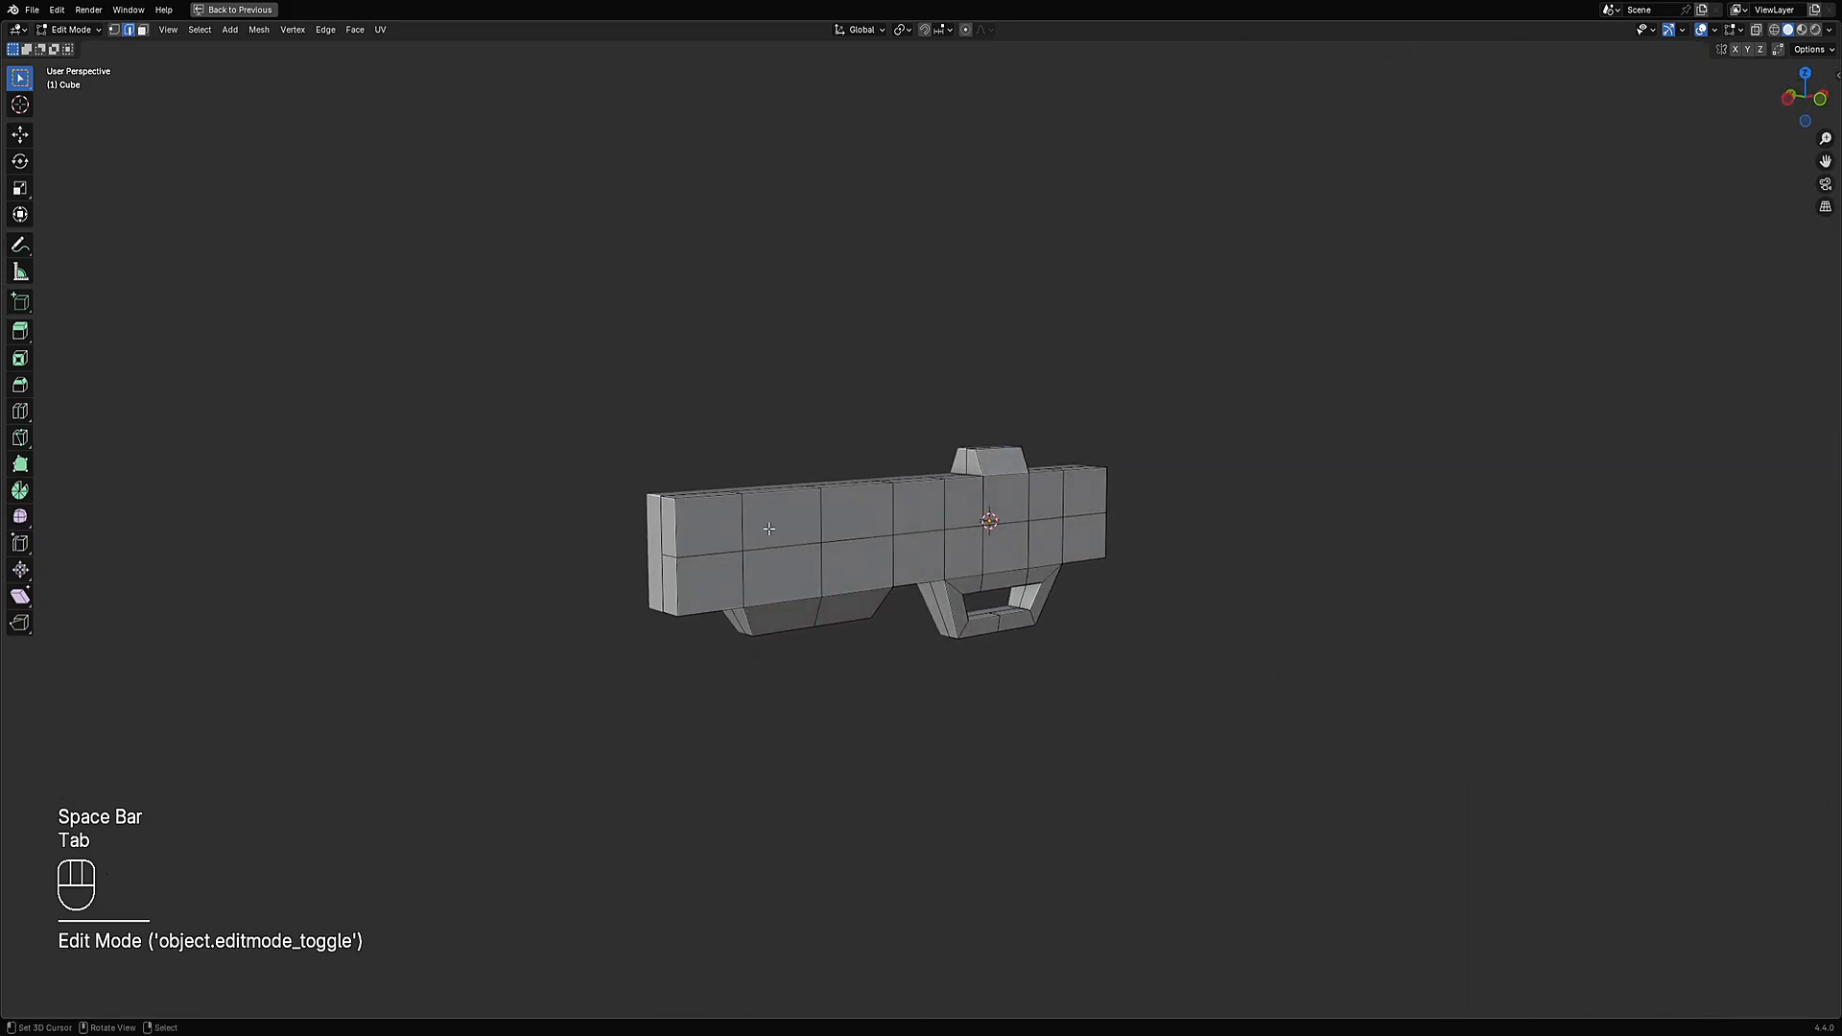
middle_click_drag(850, 528, 673, 605)
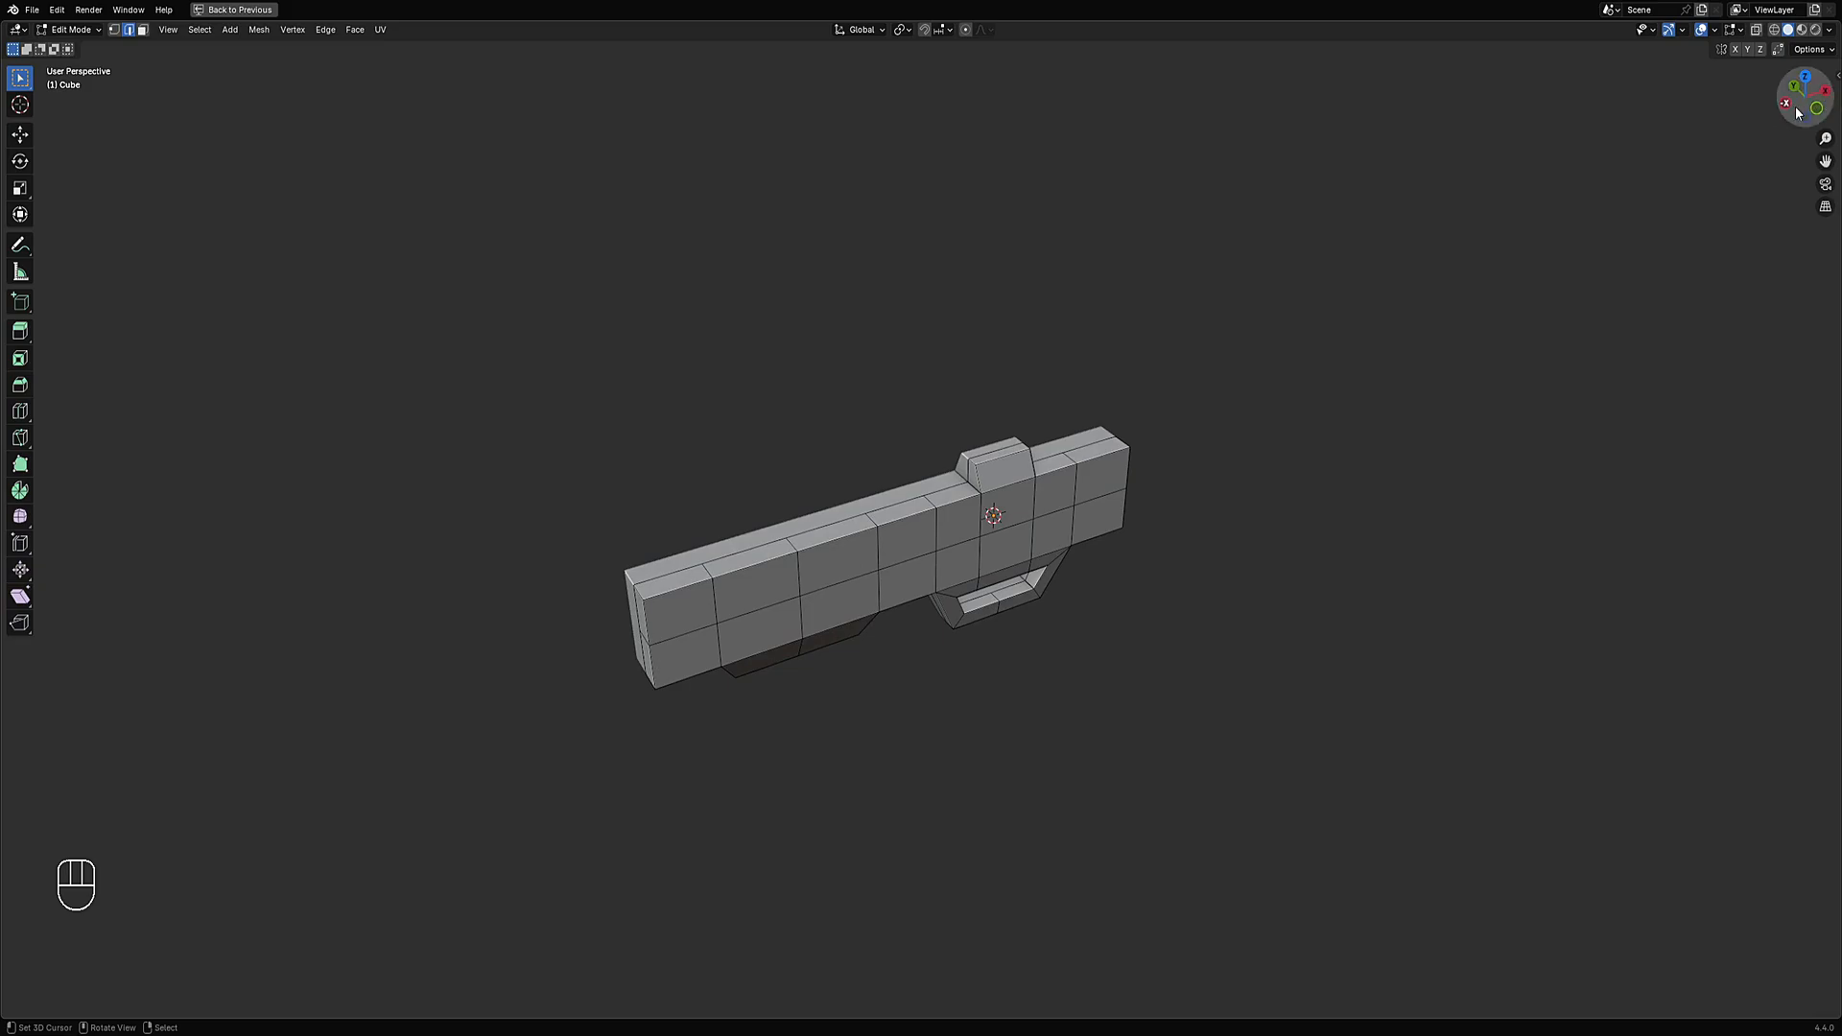
Rotate the body in top view so its length runs along the Y axis, and apply its rotation and scale.
middle_click_drag(1748, 152, 1180, 658)
key("Tab")
key("r")
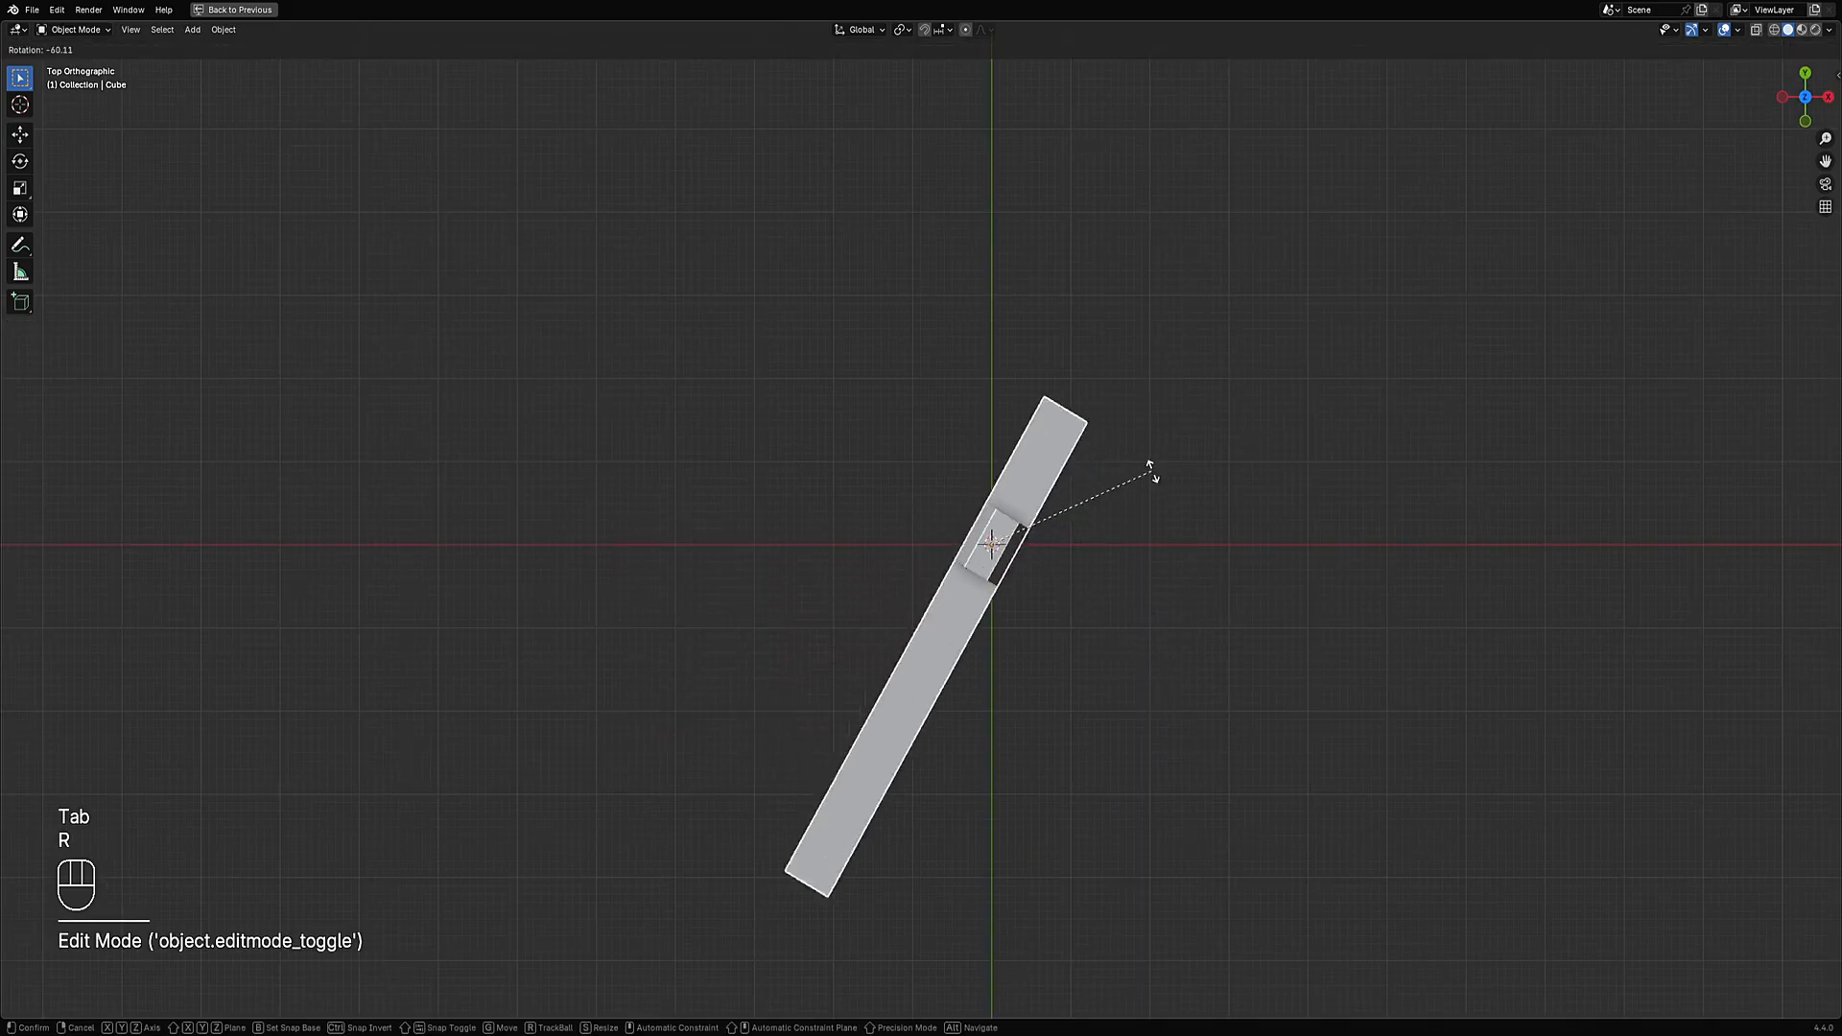
left_click(1091, 399)
middle_click_drag(1091, 399, 1175, 453)
key("ctrl+a")
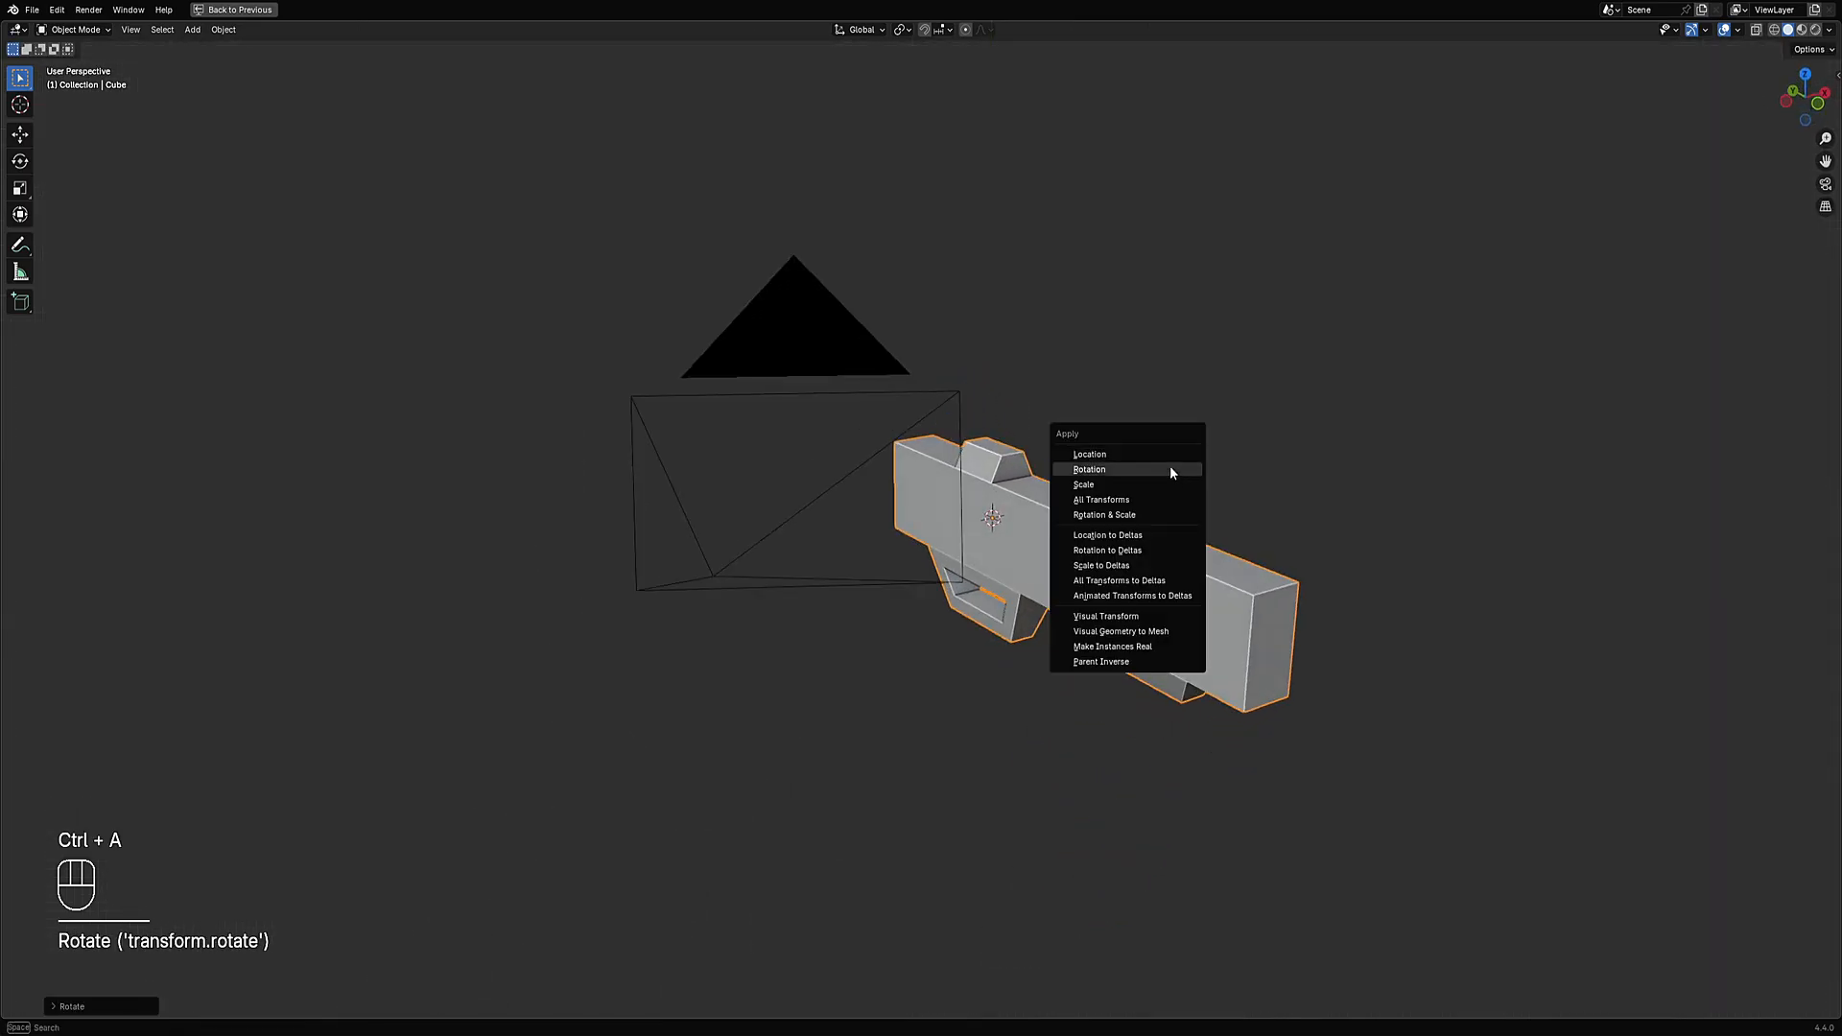
left_click(1154, 516)
key("ctrl+z")
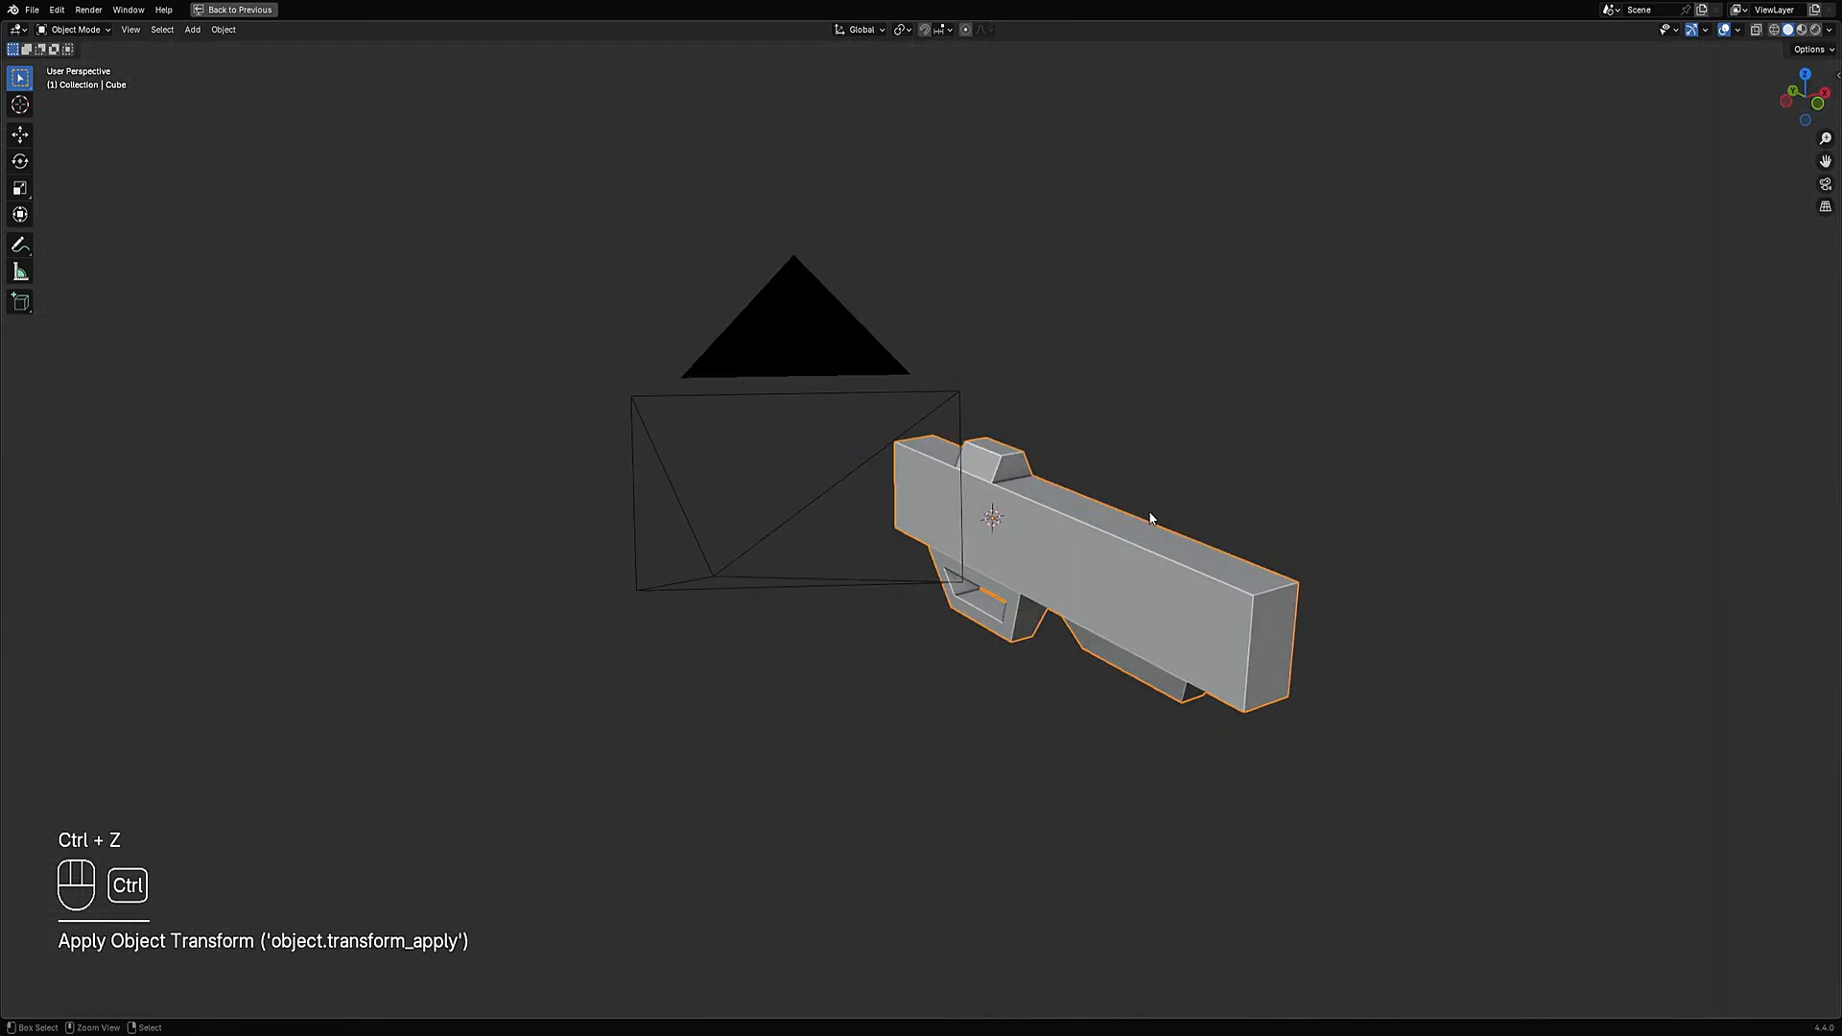
key("ctrl+a")
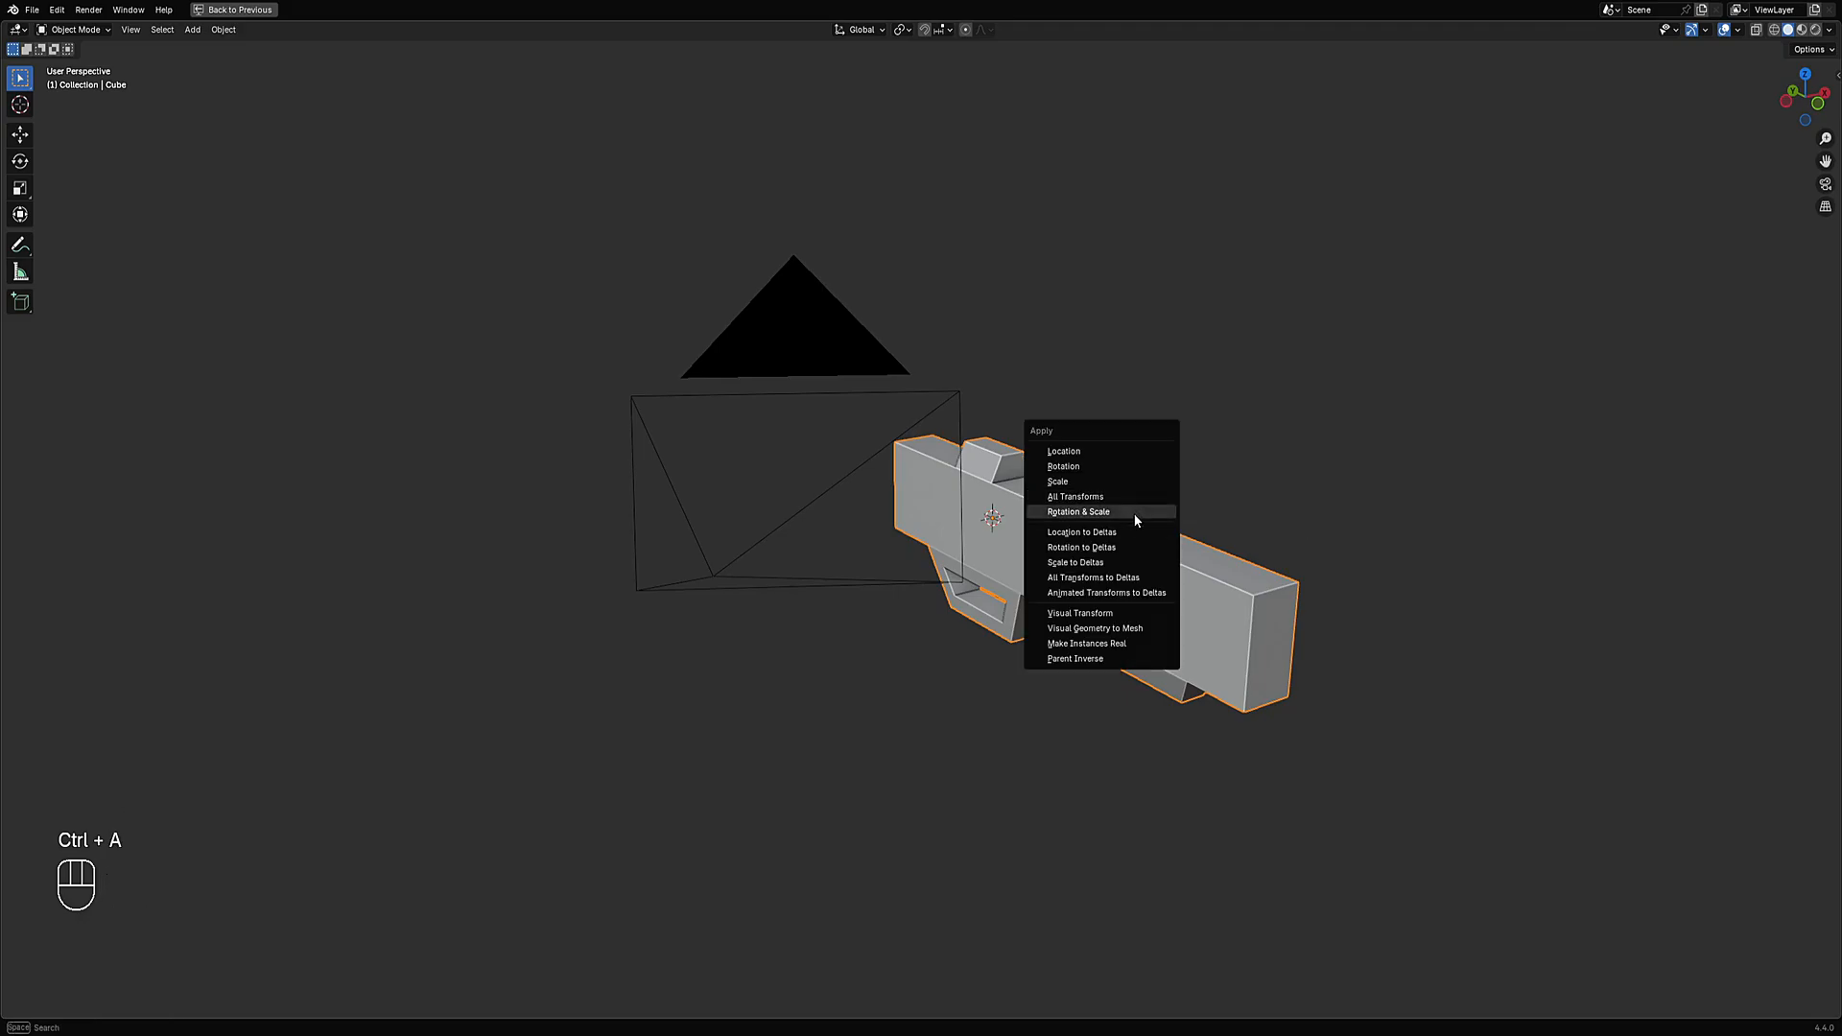
left_click(1134, 514)
Change the body's mirror axis from Y to X with Draw Modifiers.
middle_click_drag(1134, 517, 1062, 434)
key("shift+ctrl+x")
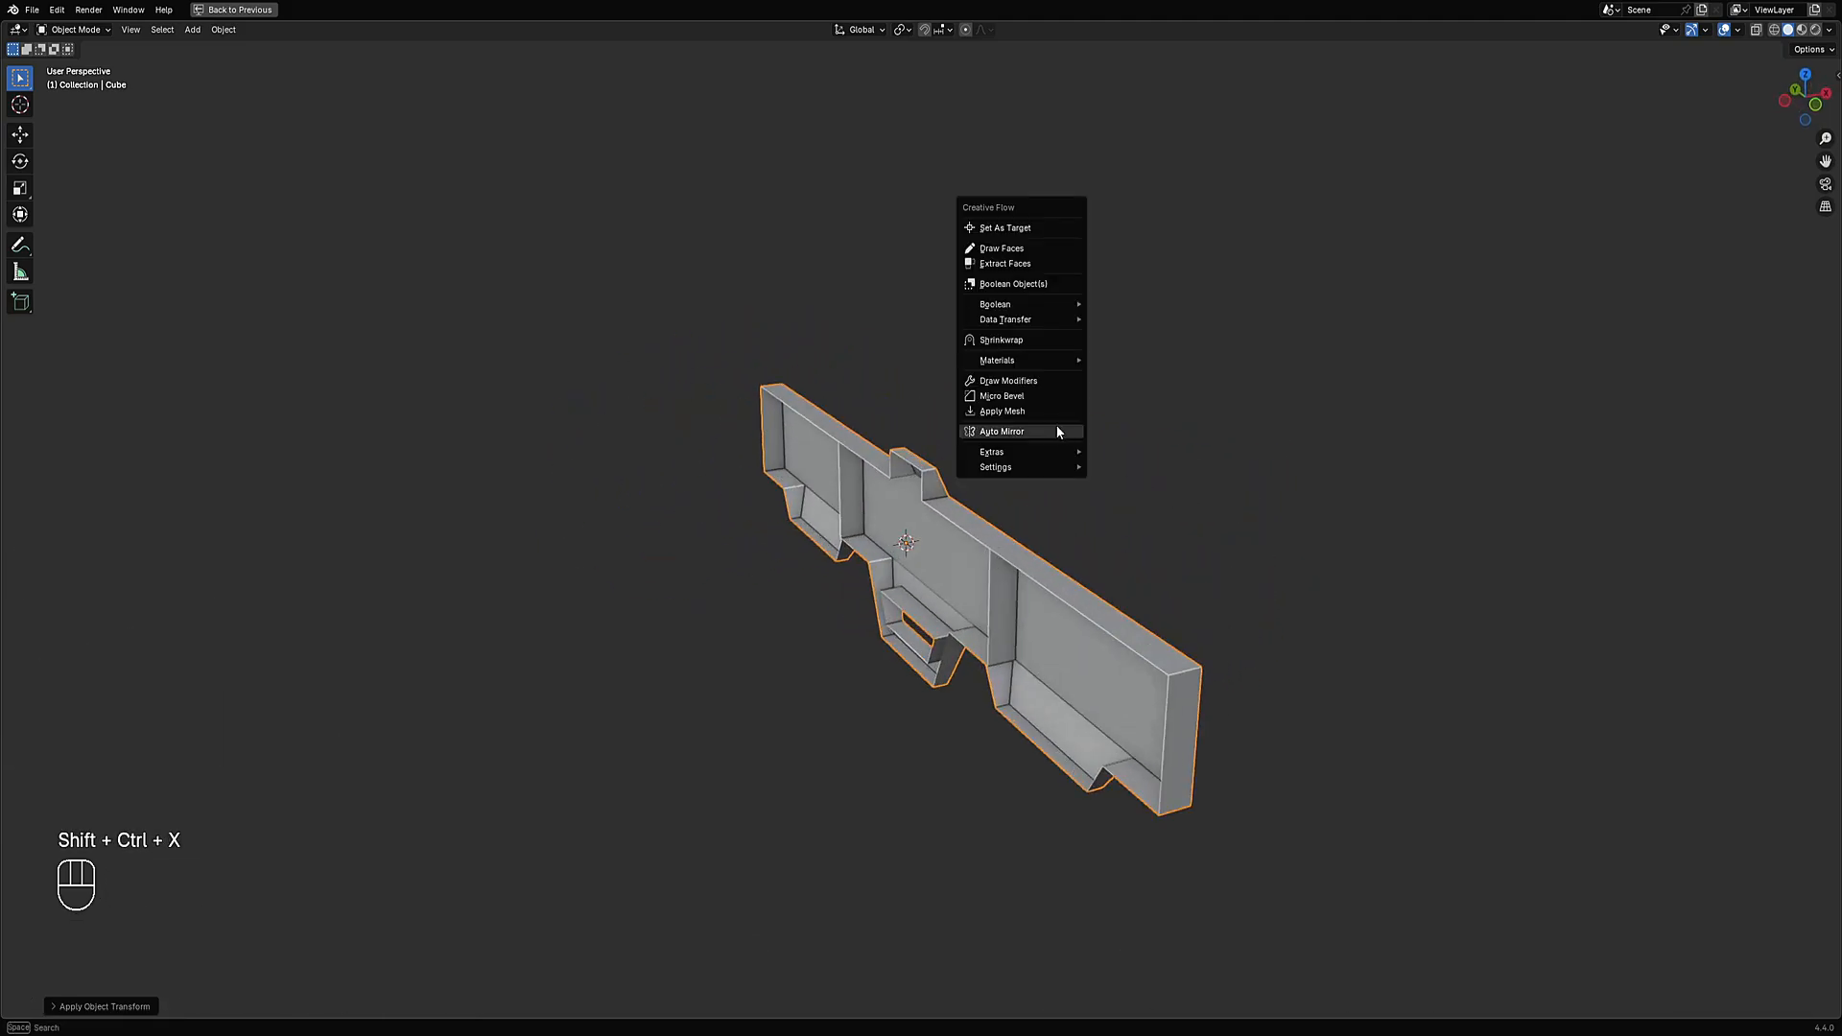
left_click(1034, 382)
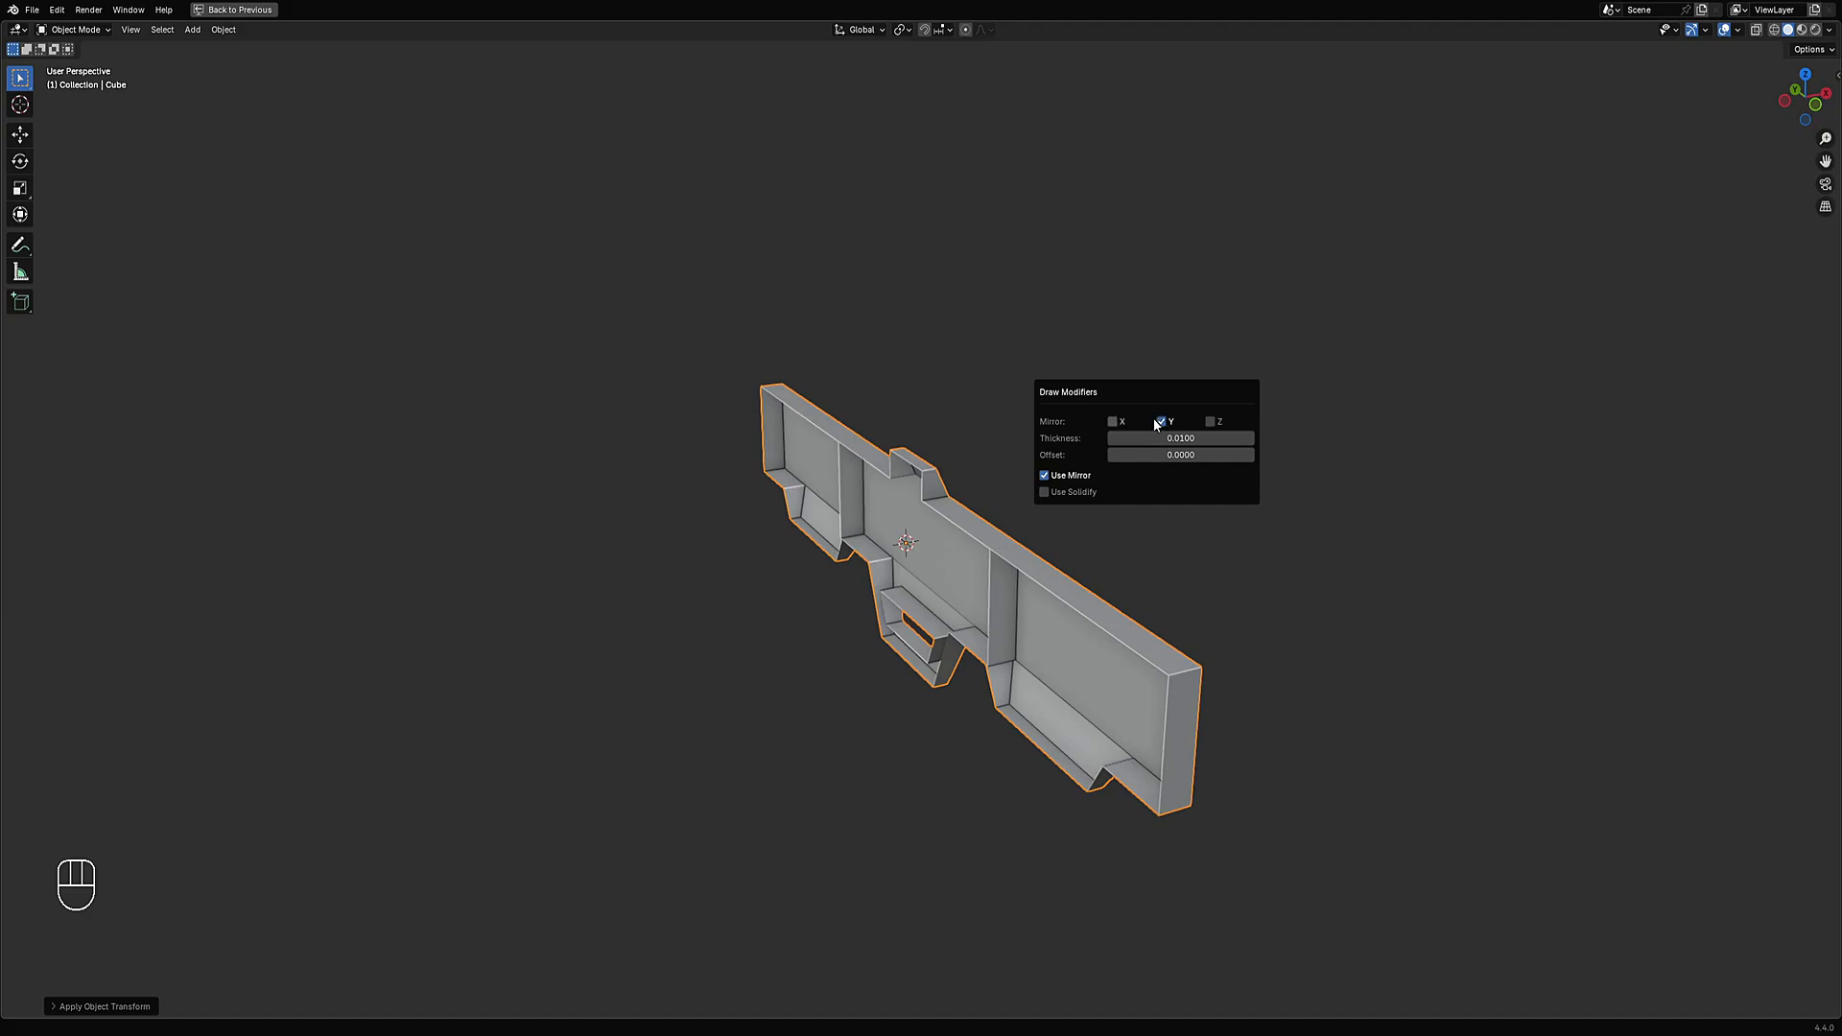
left_click(1119, 421)
left_click(1162, 423)
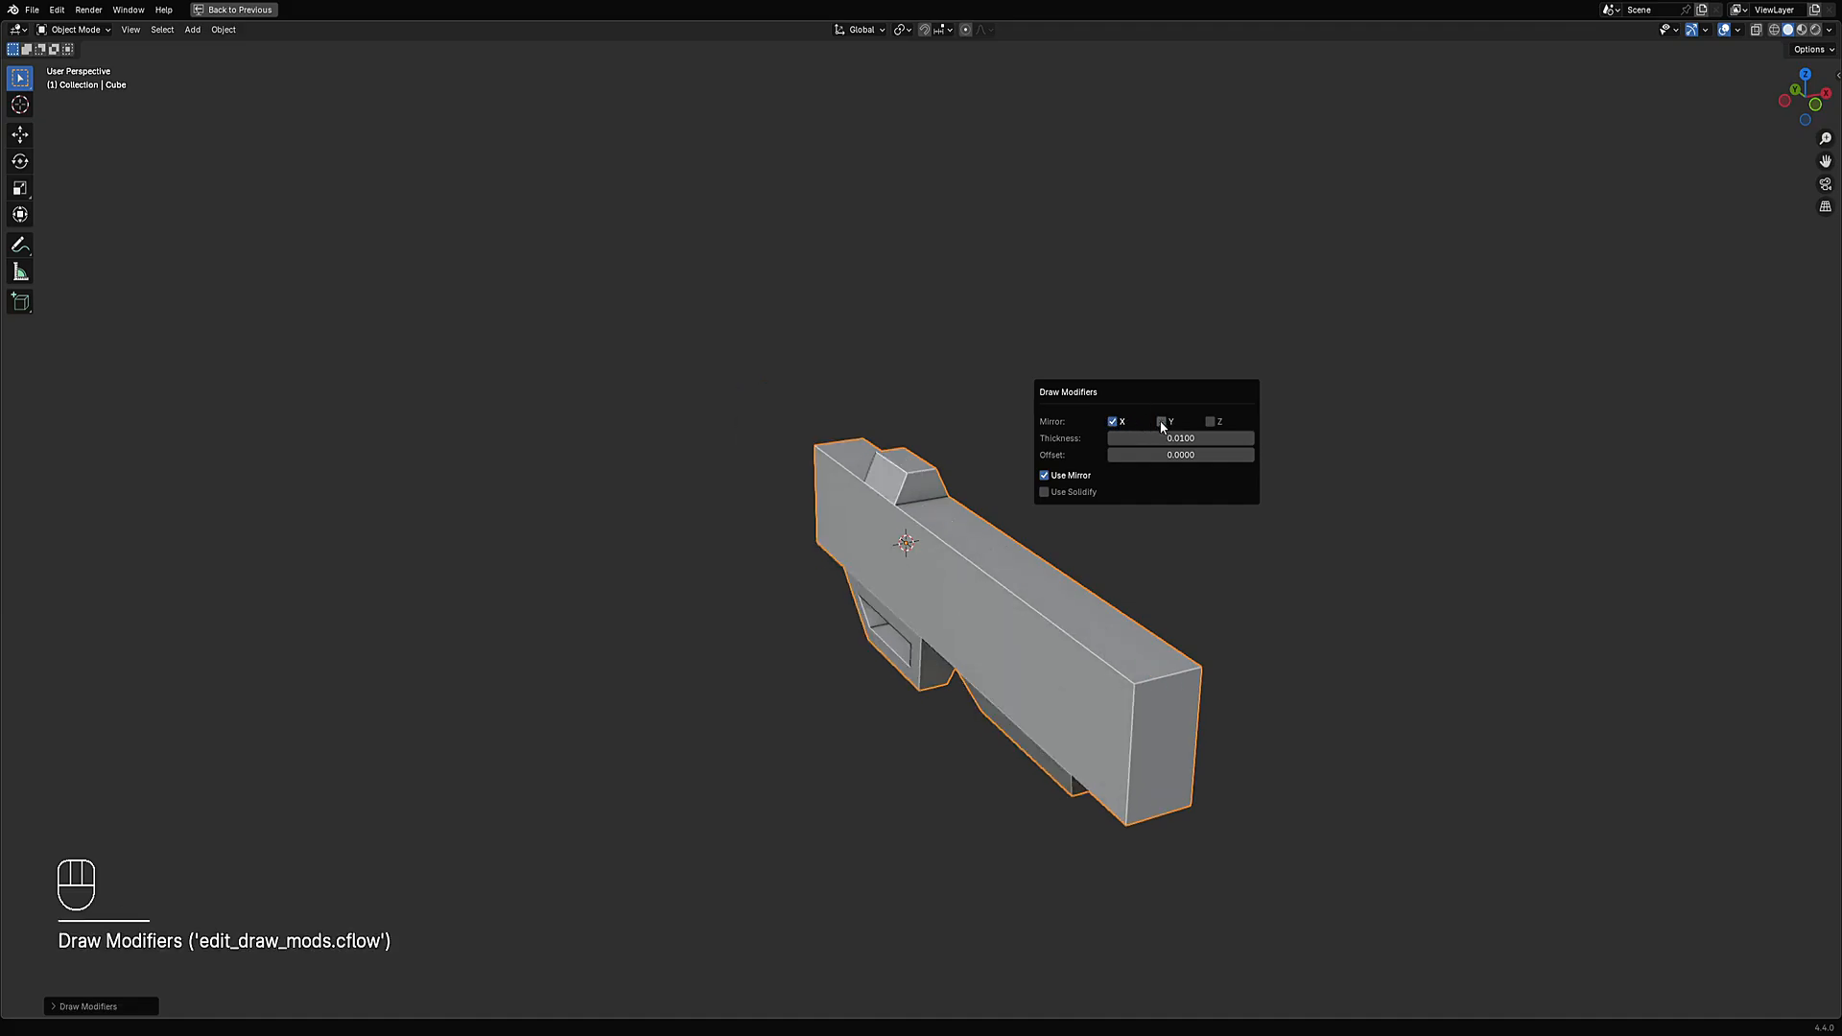
Unwrap all faces of the mesh with Cube Projection.
key("Tab")
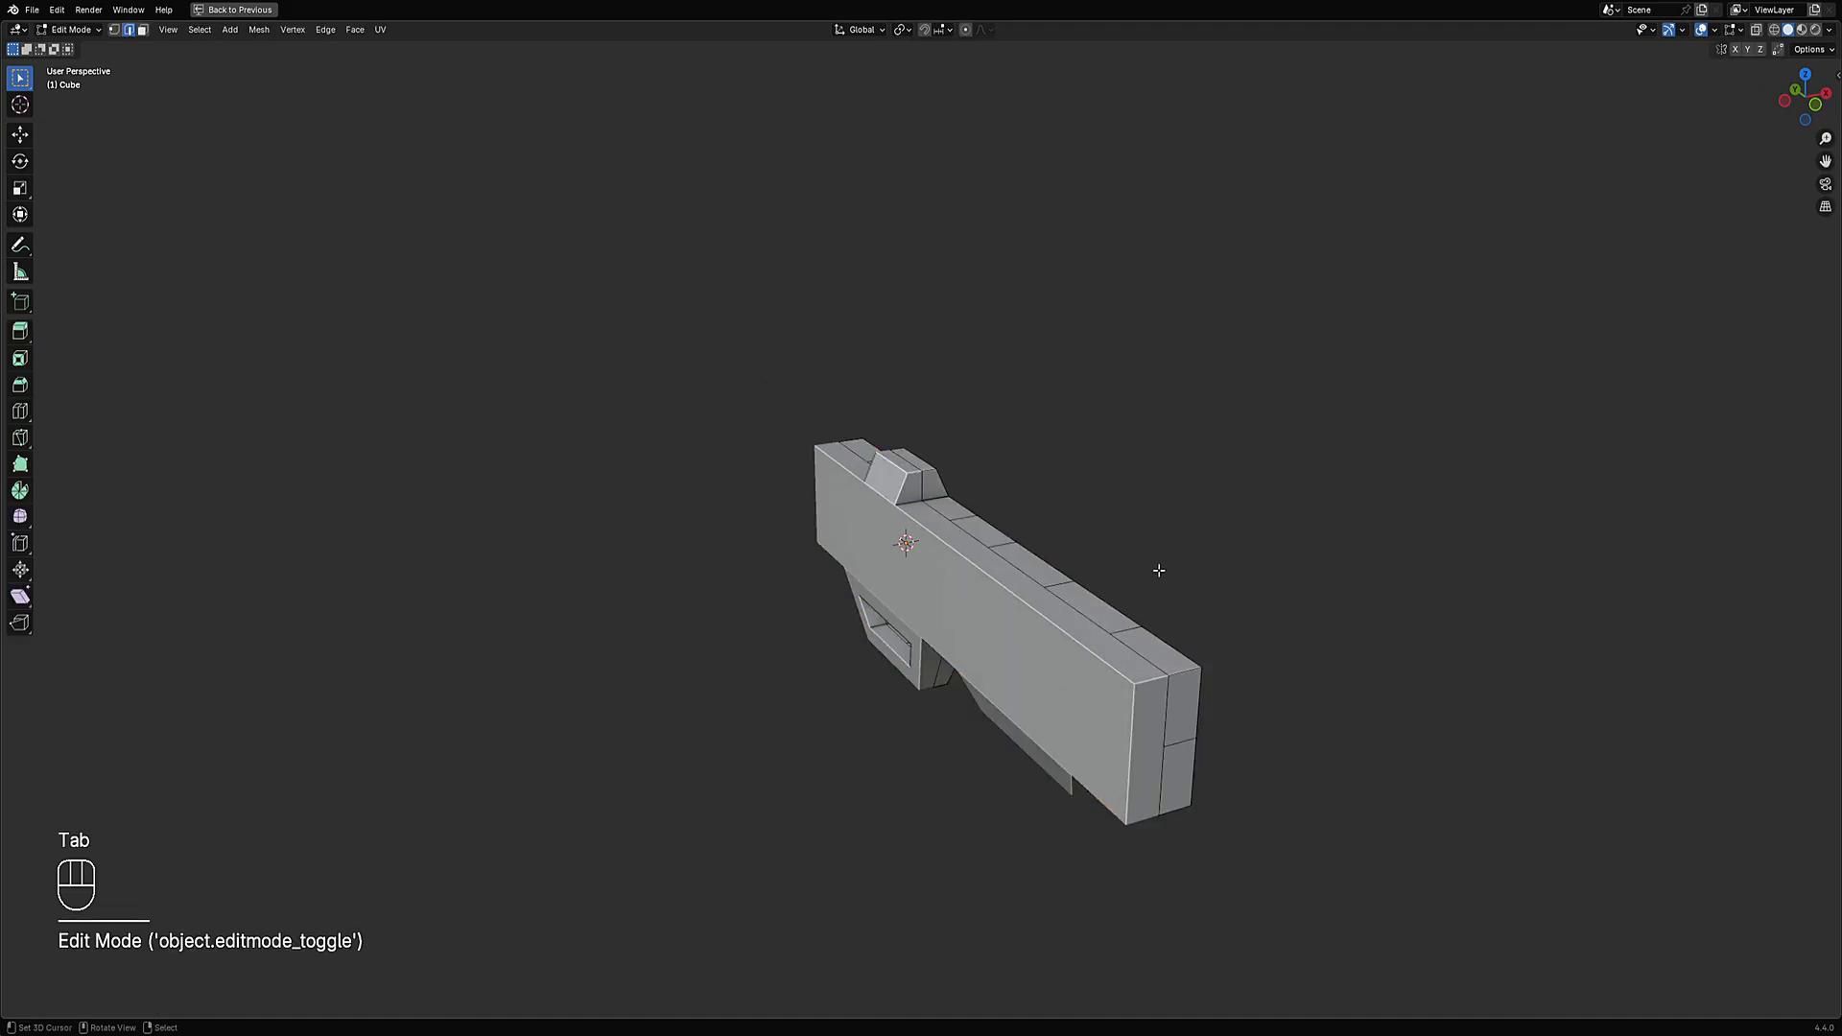
mouse_move(1155, 572)
middle_mouse_down()
mouse_move(1235, 452)
mouse_move(220, 307)
mouse_move(1037, 520)
middle_mouse_up()
key("3")
middle_click_drag(761, 541, 1112, 516)
key("a")
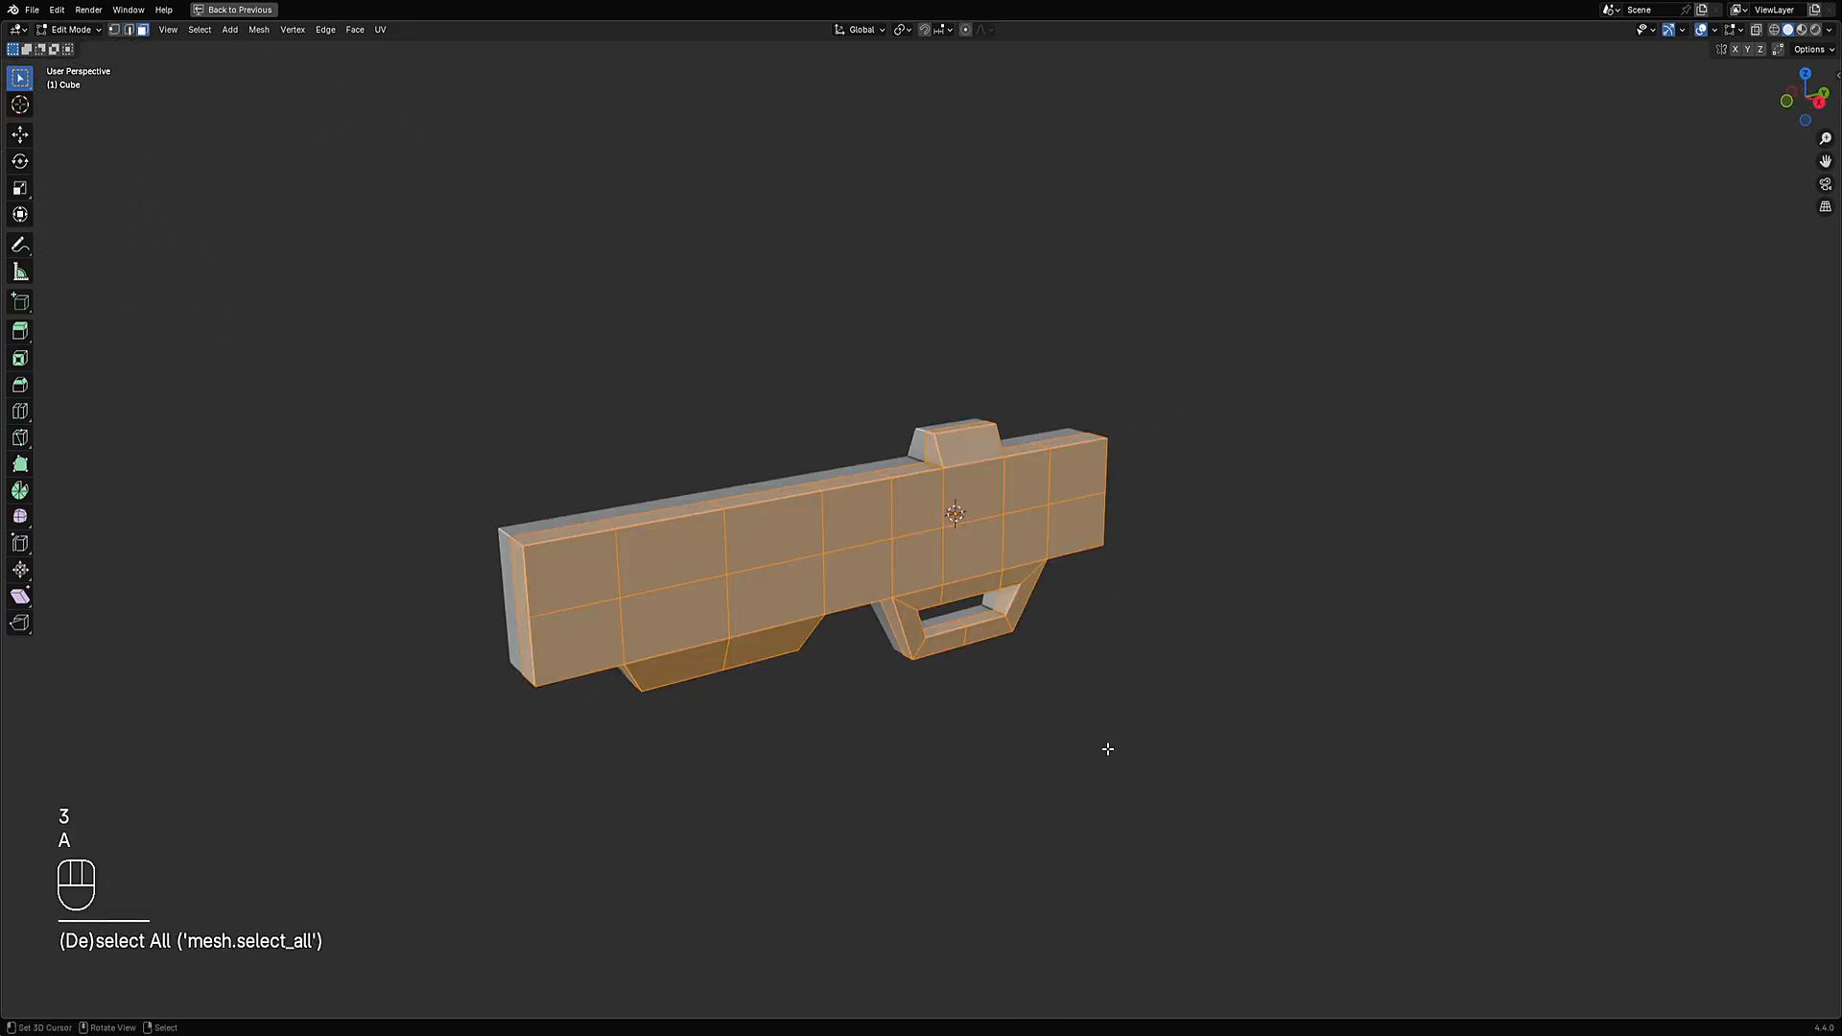
key("u")
left_click(936, 712)
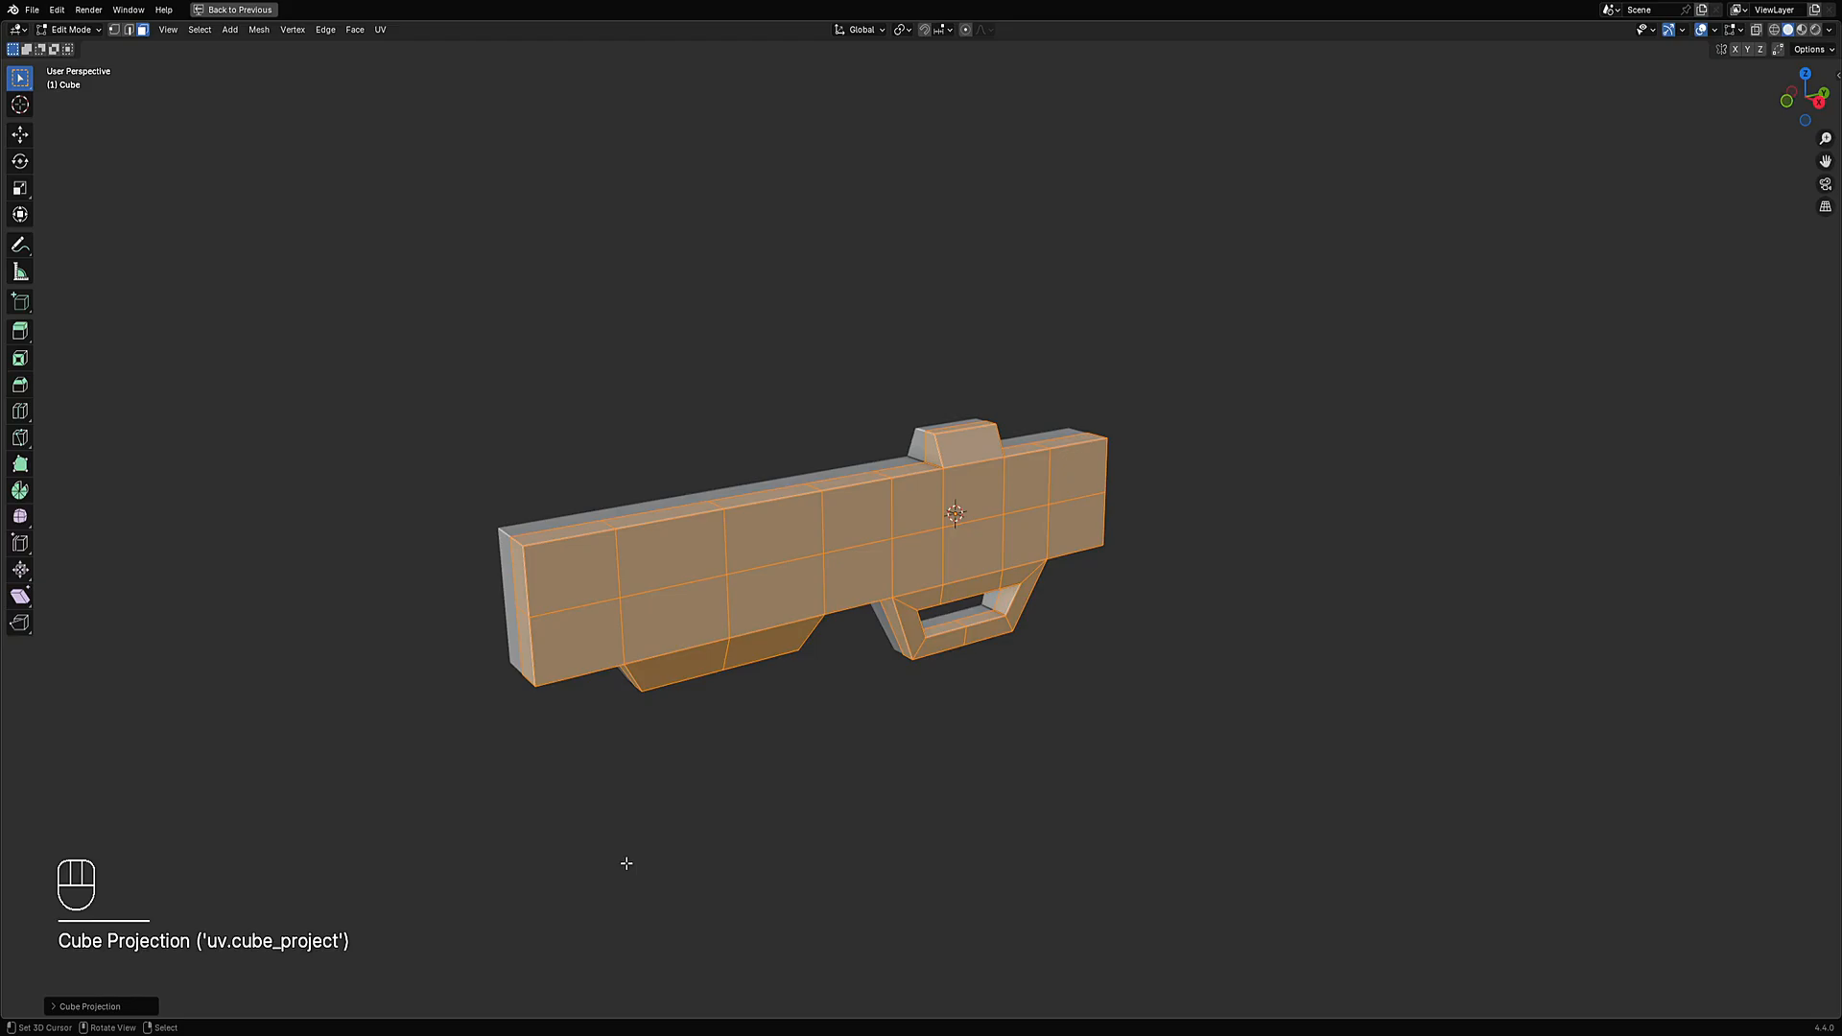
Restore the full layout, enlarge the lower area into a UV Editor and show all the mesh's UVs maximized.
key("ctrl+space")
left_click_drag(591, 1000, 595, 726)
key("shift+F10")
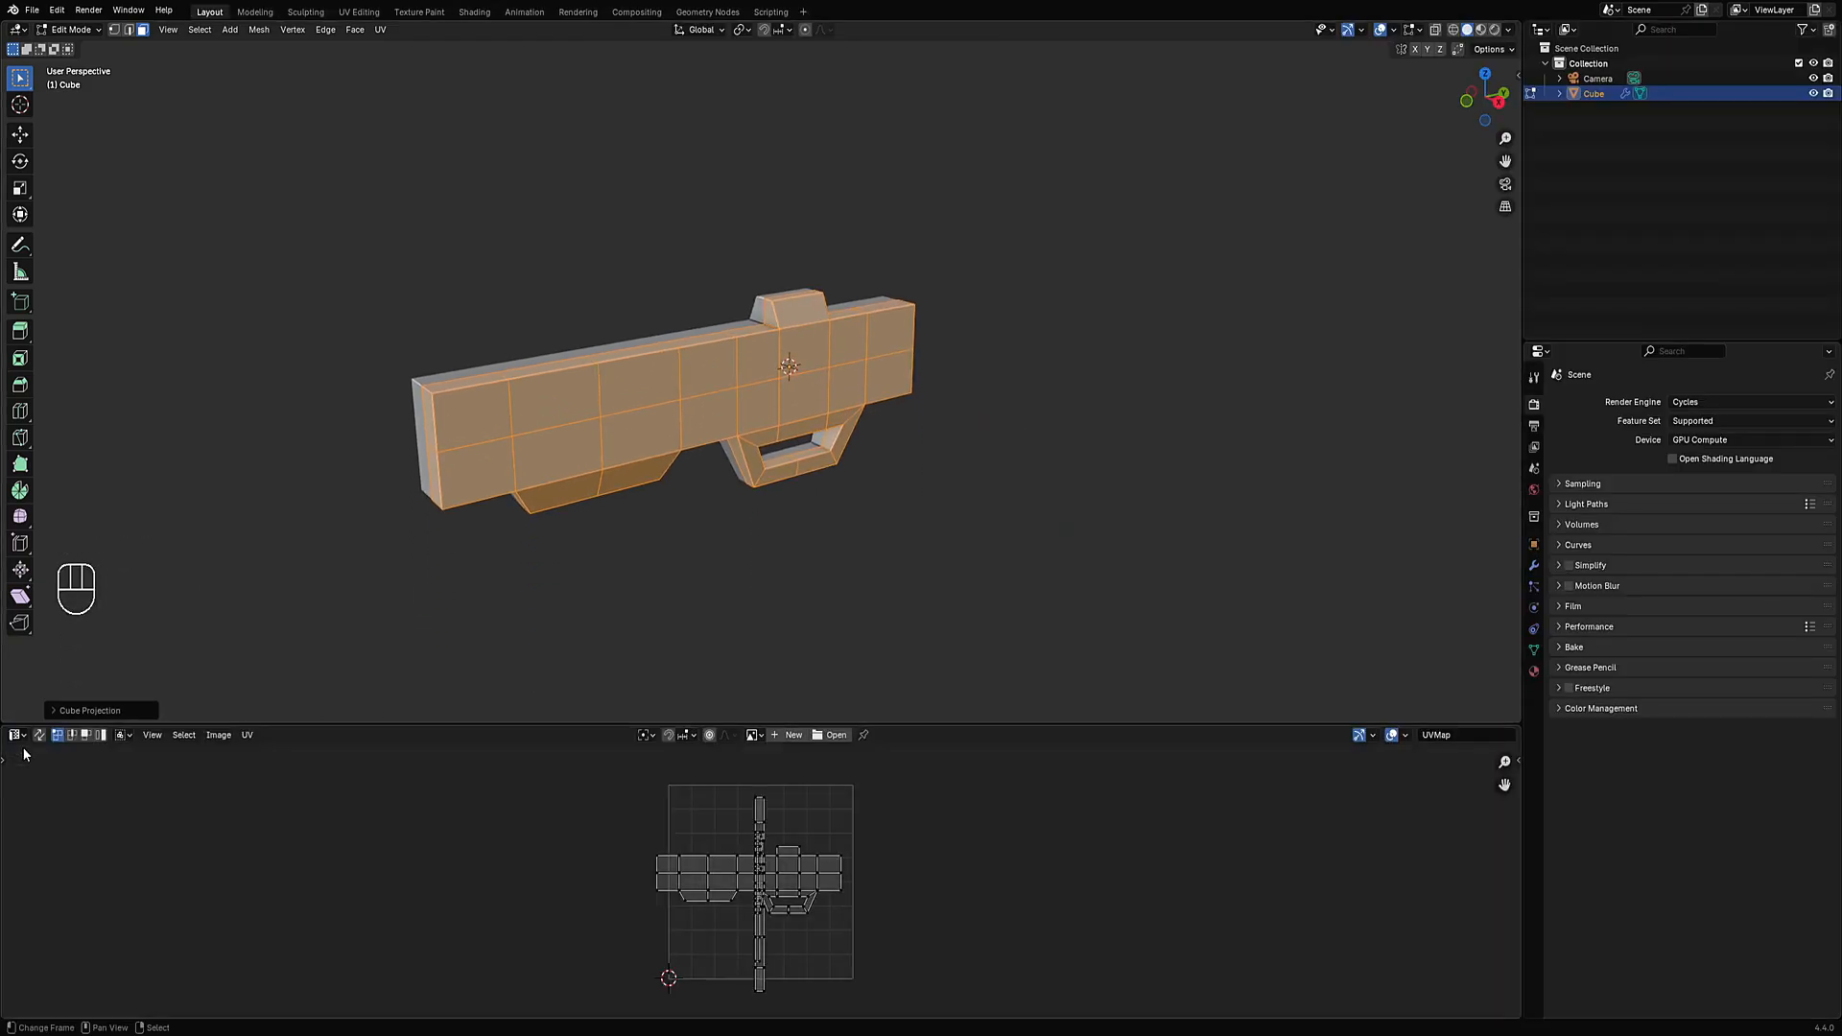
scroll(758, 866, "up", 4)
key("a")
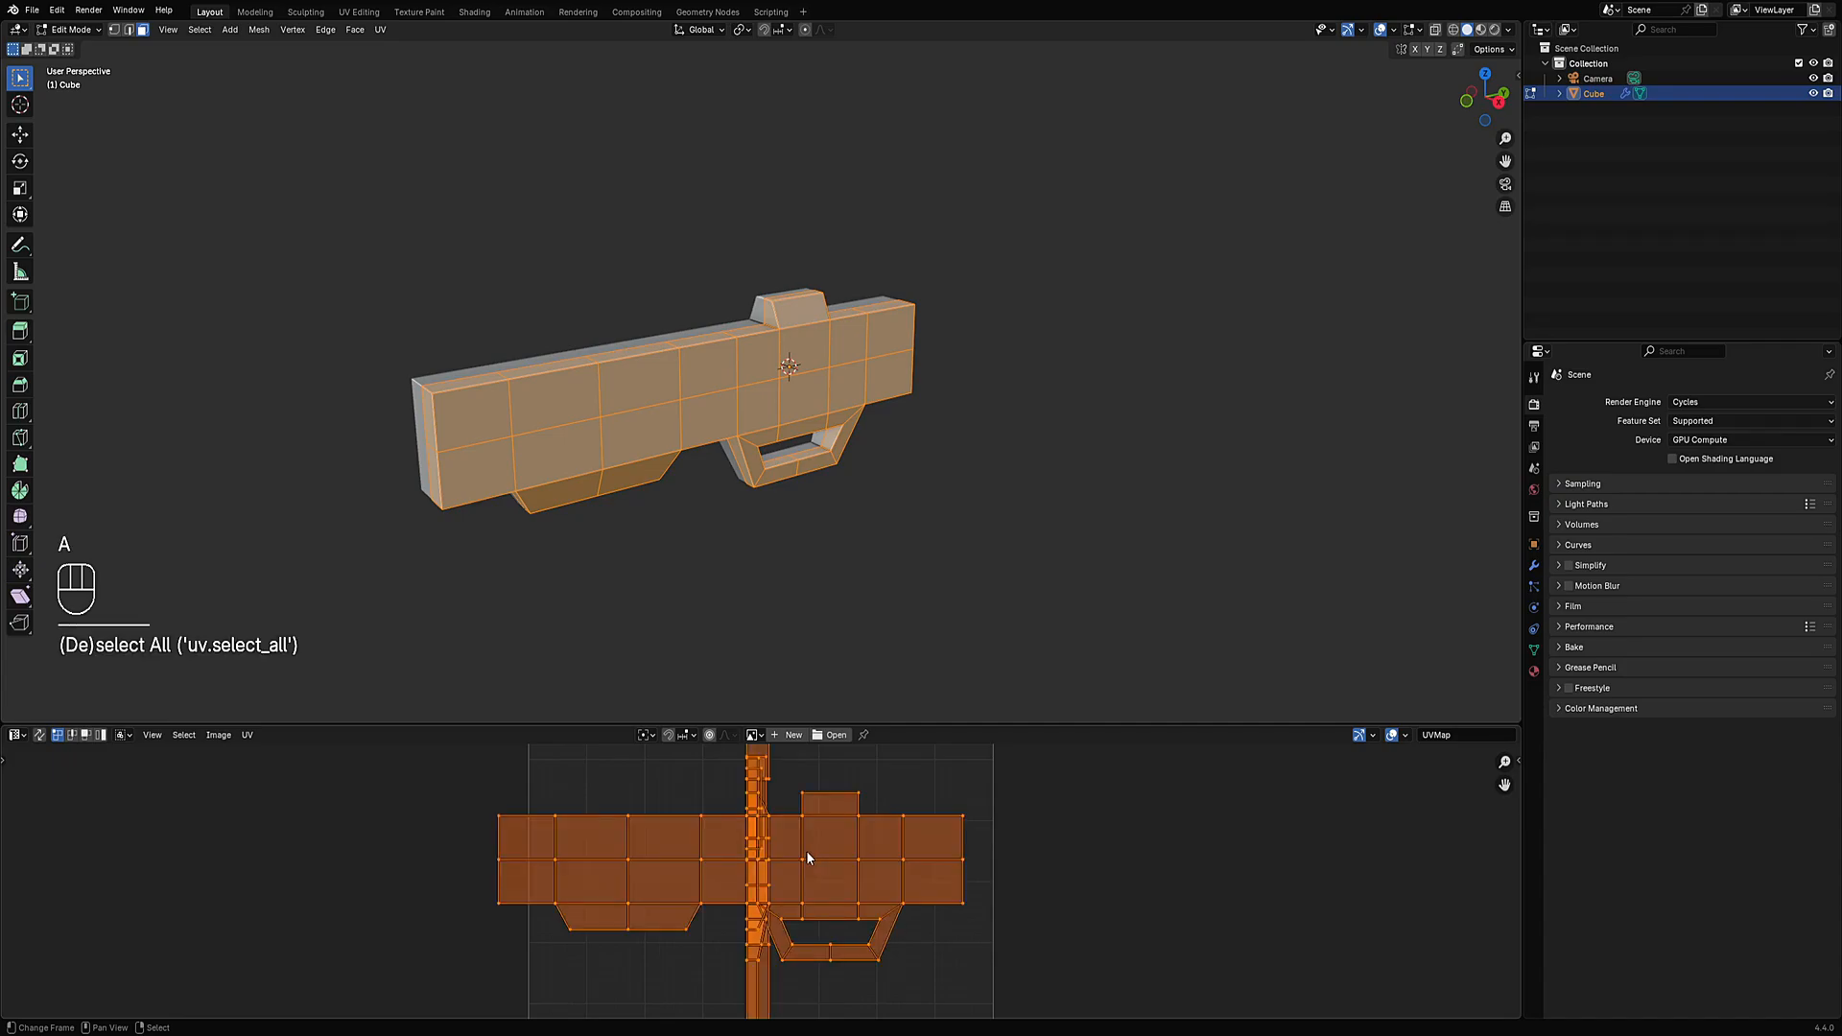
key("ctrl+space")
middle_click_drag(831, 657, 828, 766)
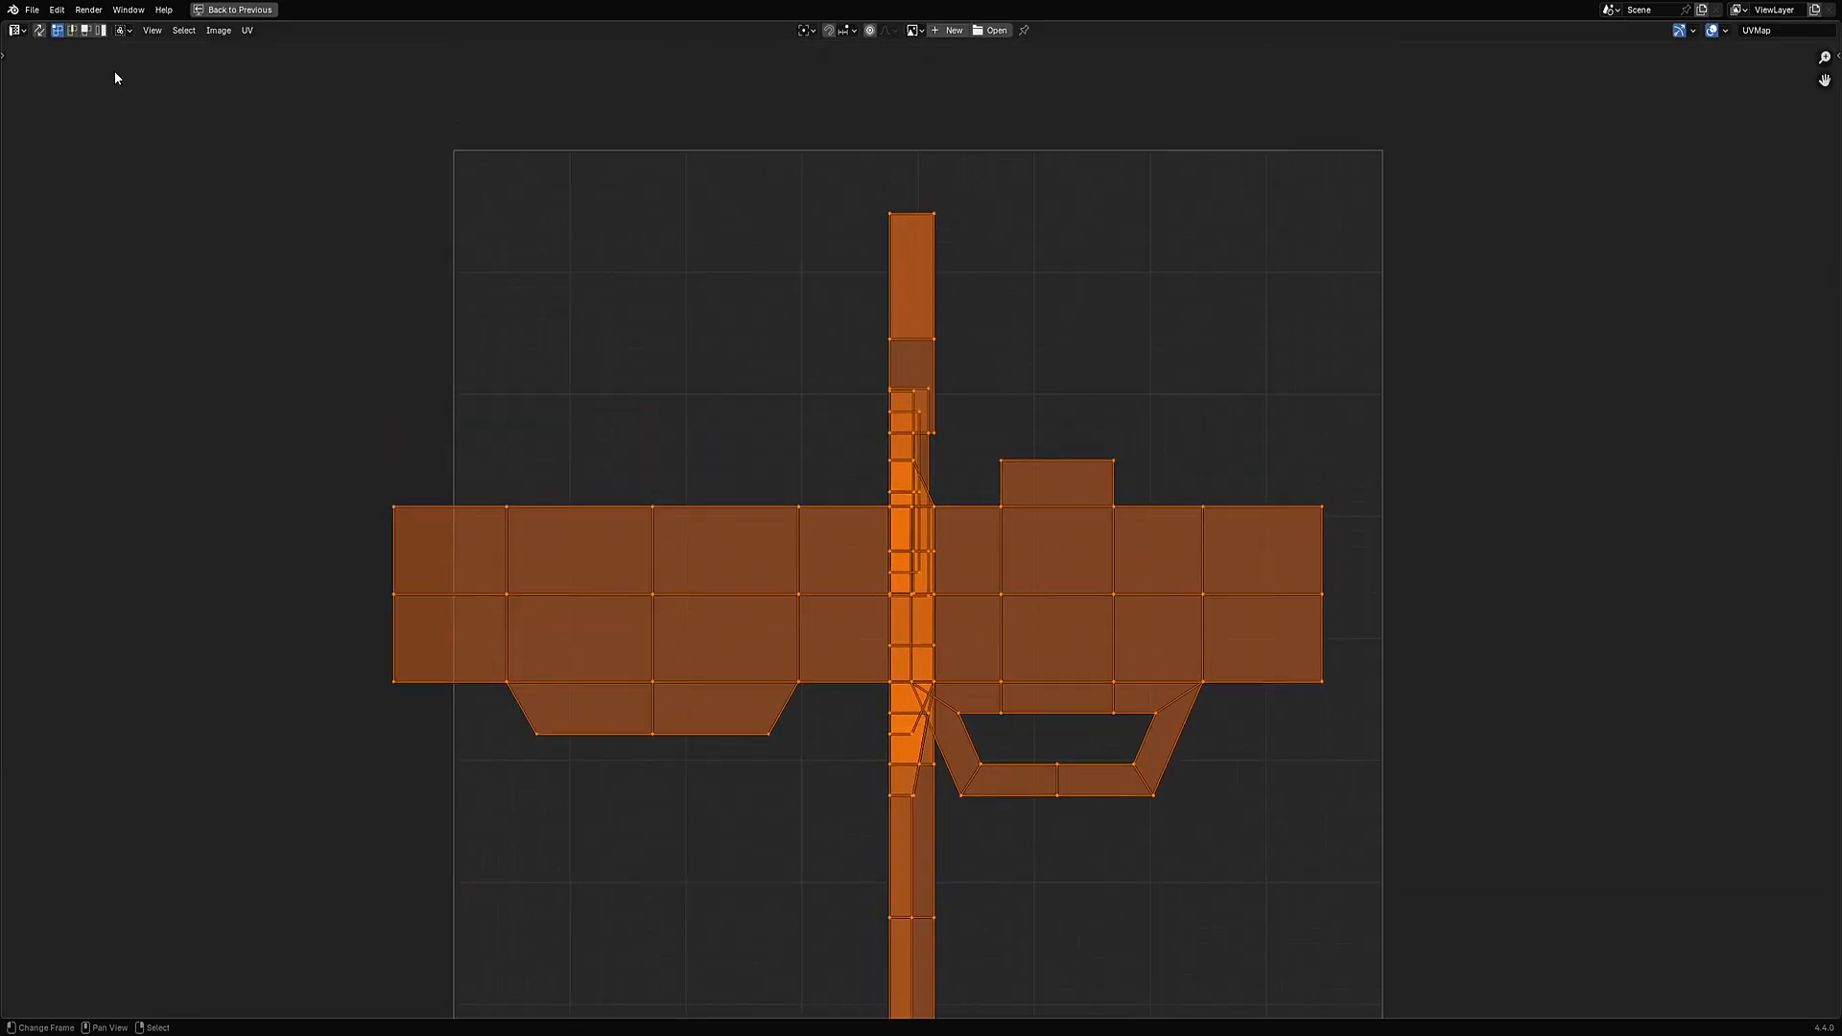
key("alt+a")
key("d")
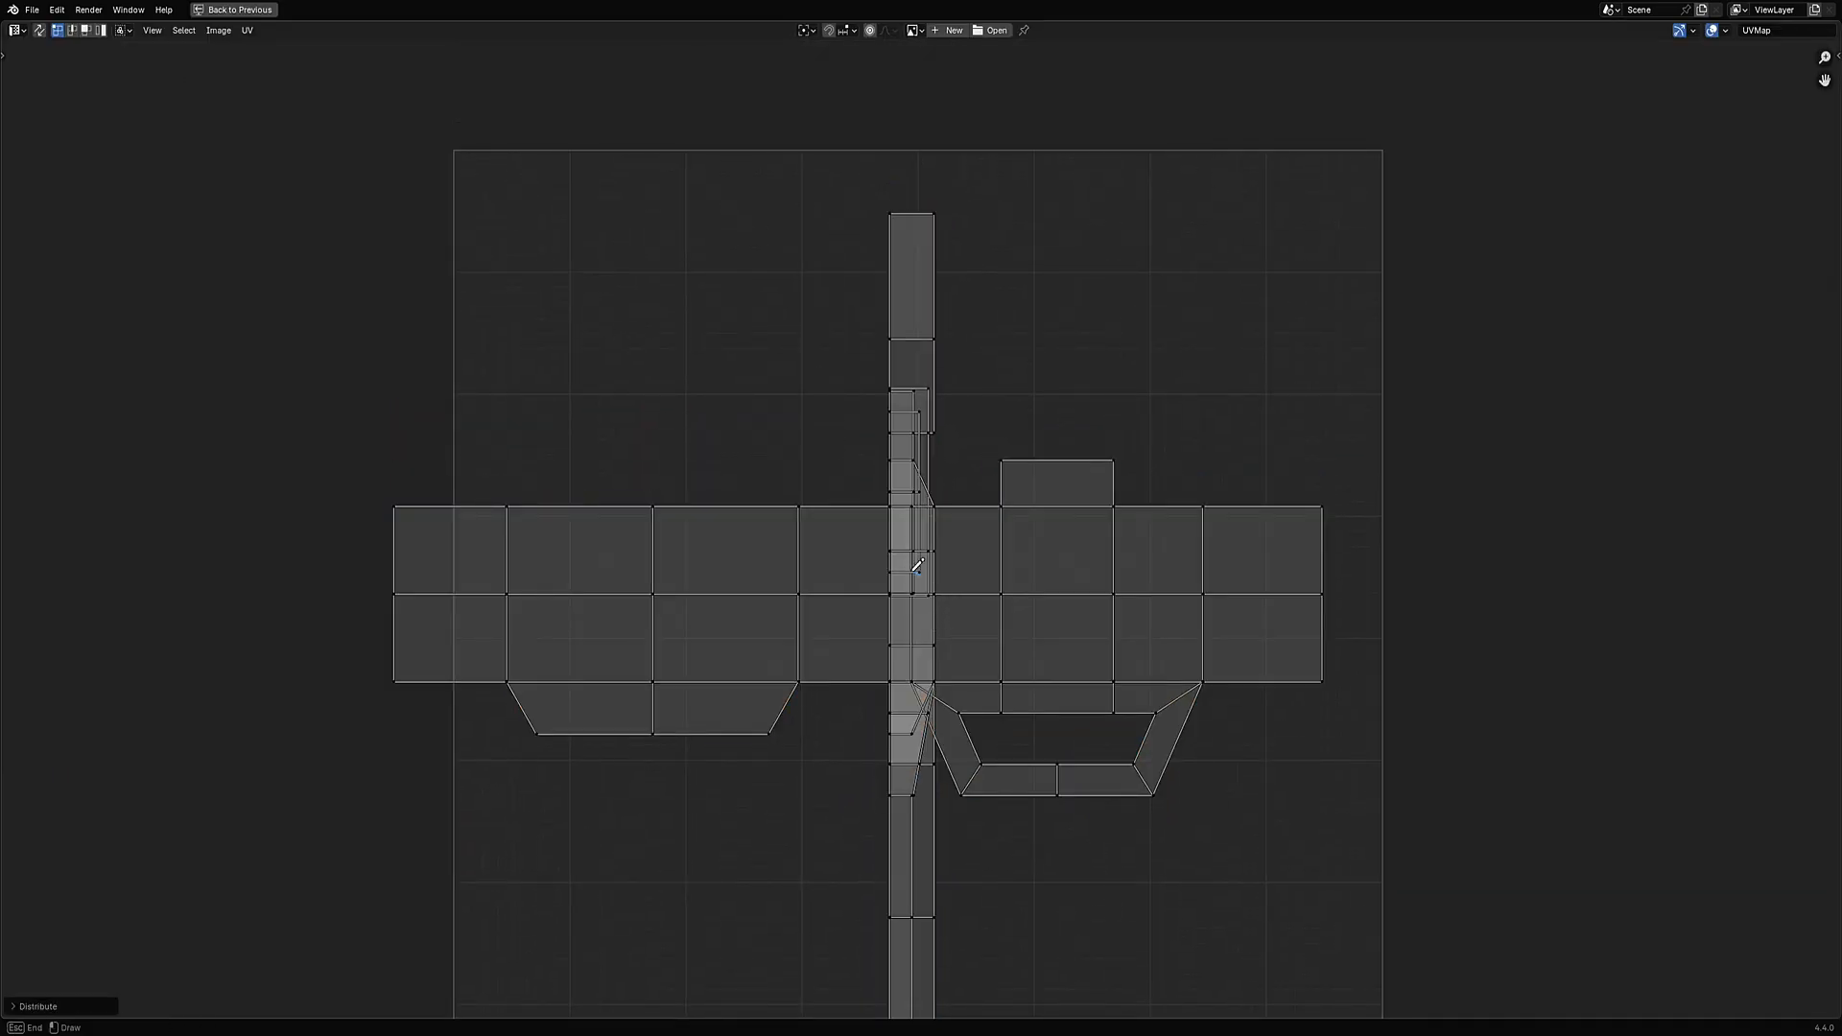
mouse_move(922, 576)
left_mouse_down()
mouse_move(902, 661)
mouse_move(973, 563)
mouse_move(884, 575)
left_mouse_up()
mouse_move(902, 570)
right_mouse_down()
mouse_move(792, 615)
mouse_move(991, 634)
right_mouse_up()
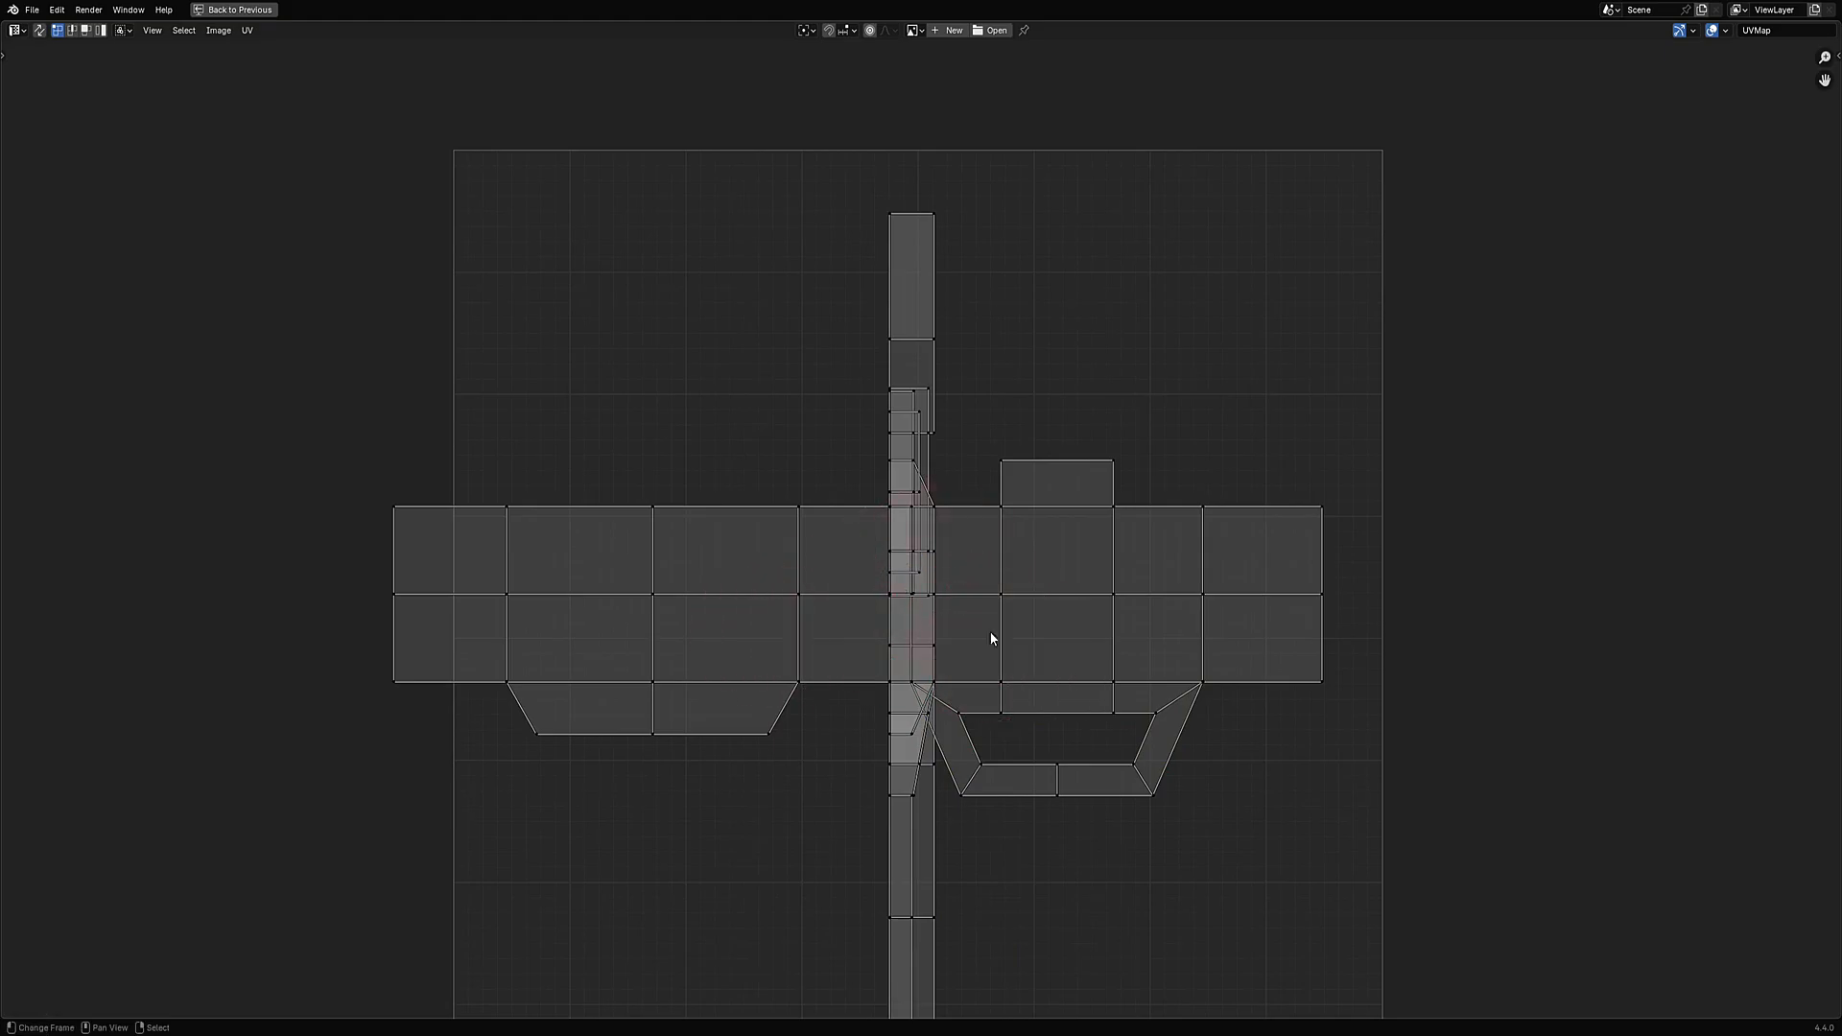
Pack all UV islands with Rotate disabled and restore the split layout.
key("a")
left_click(250, 31)
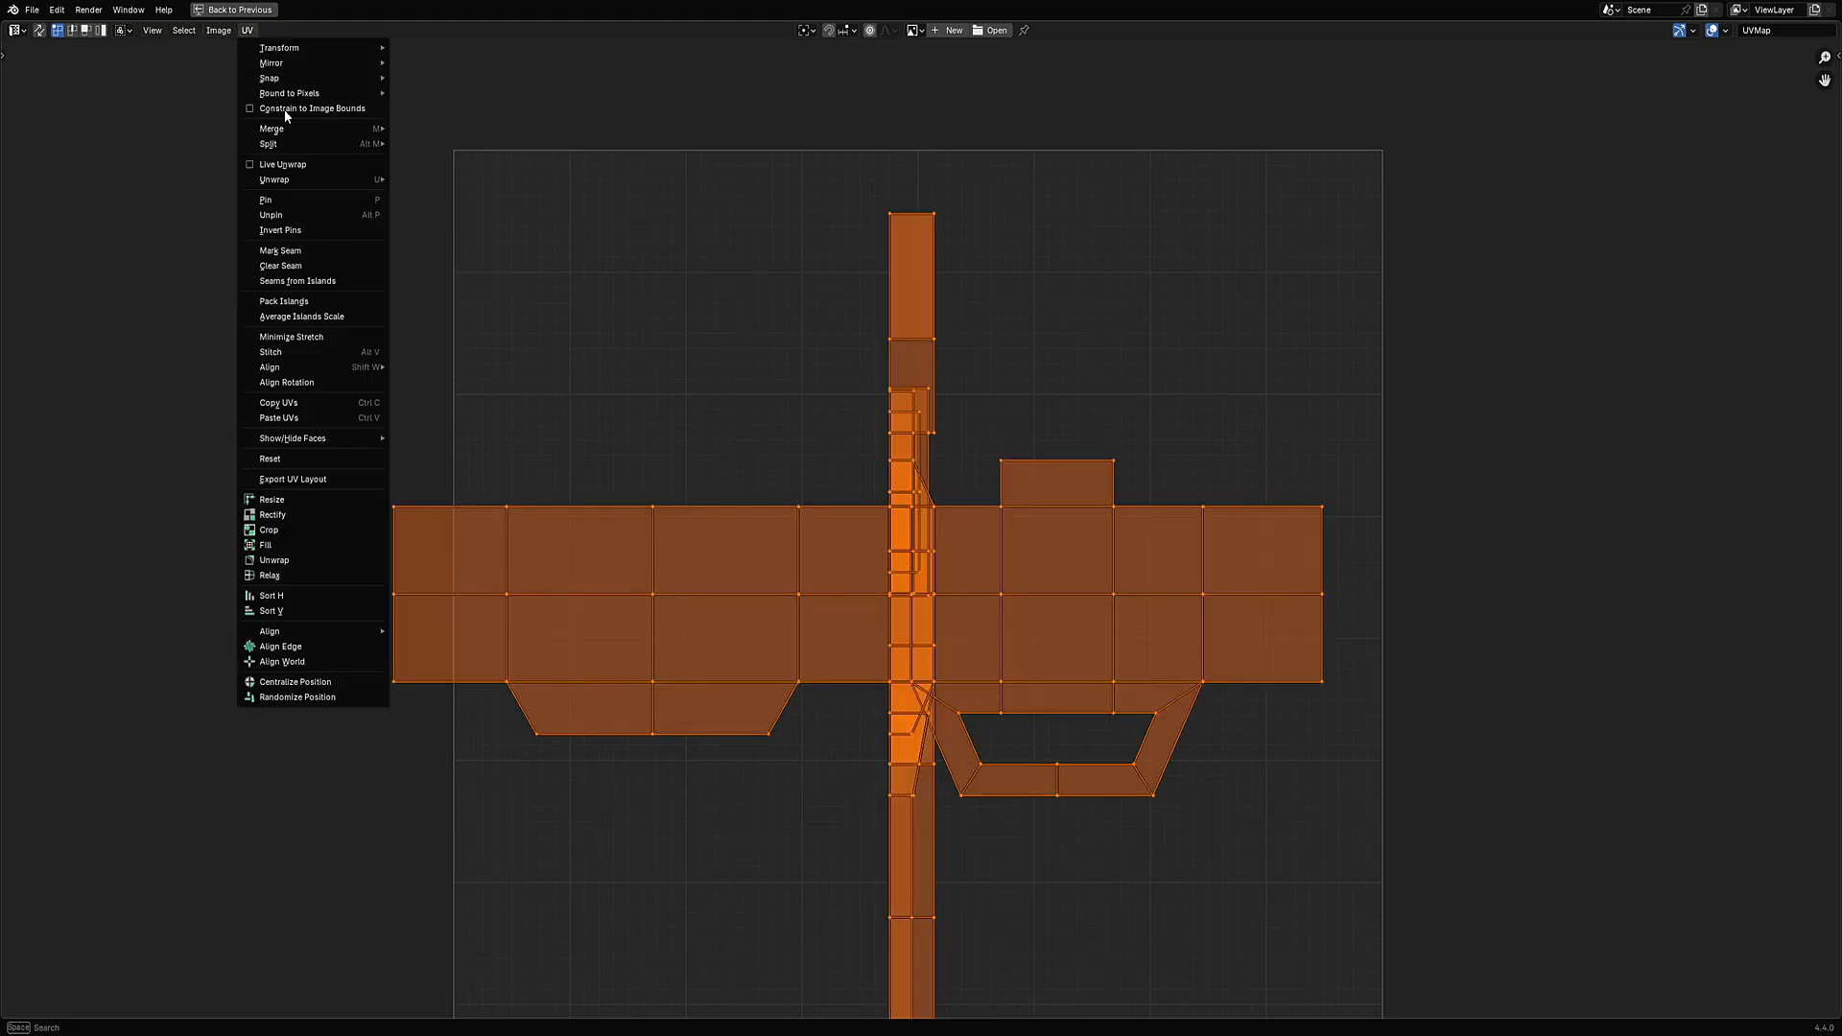
left_click(327, 302)
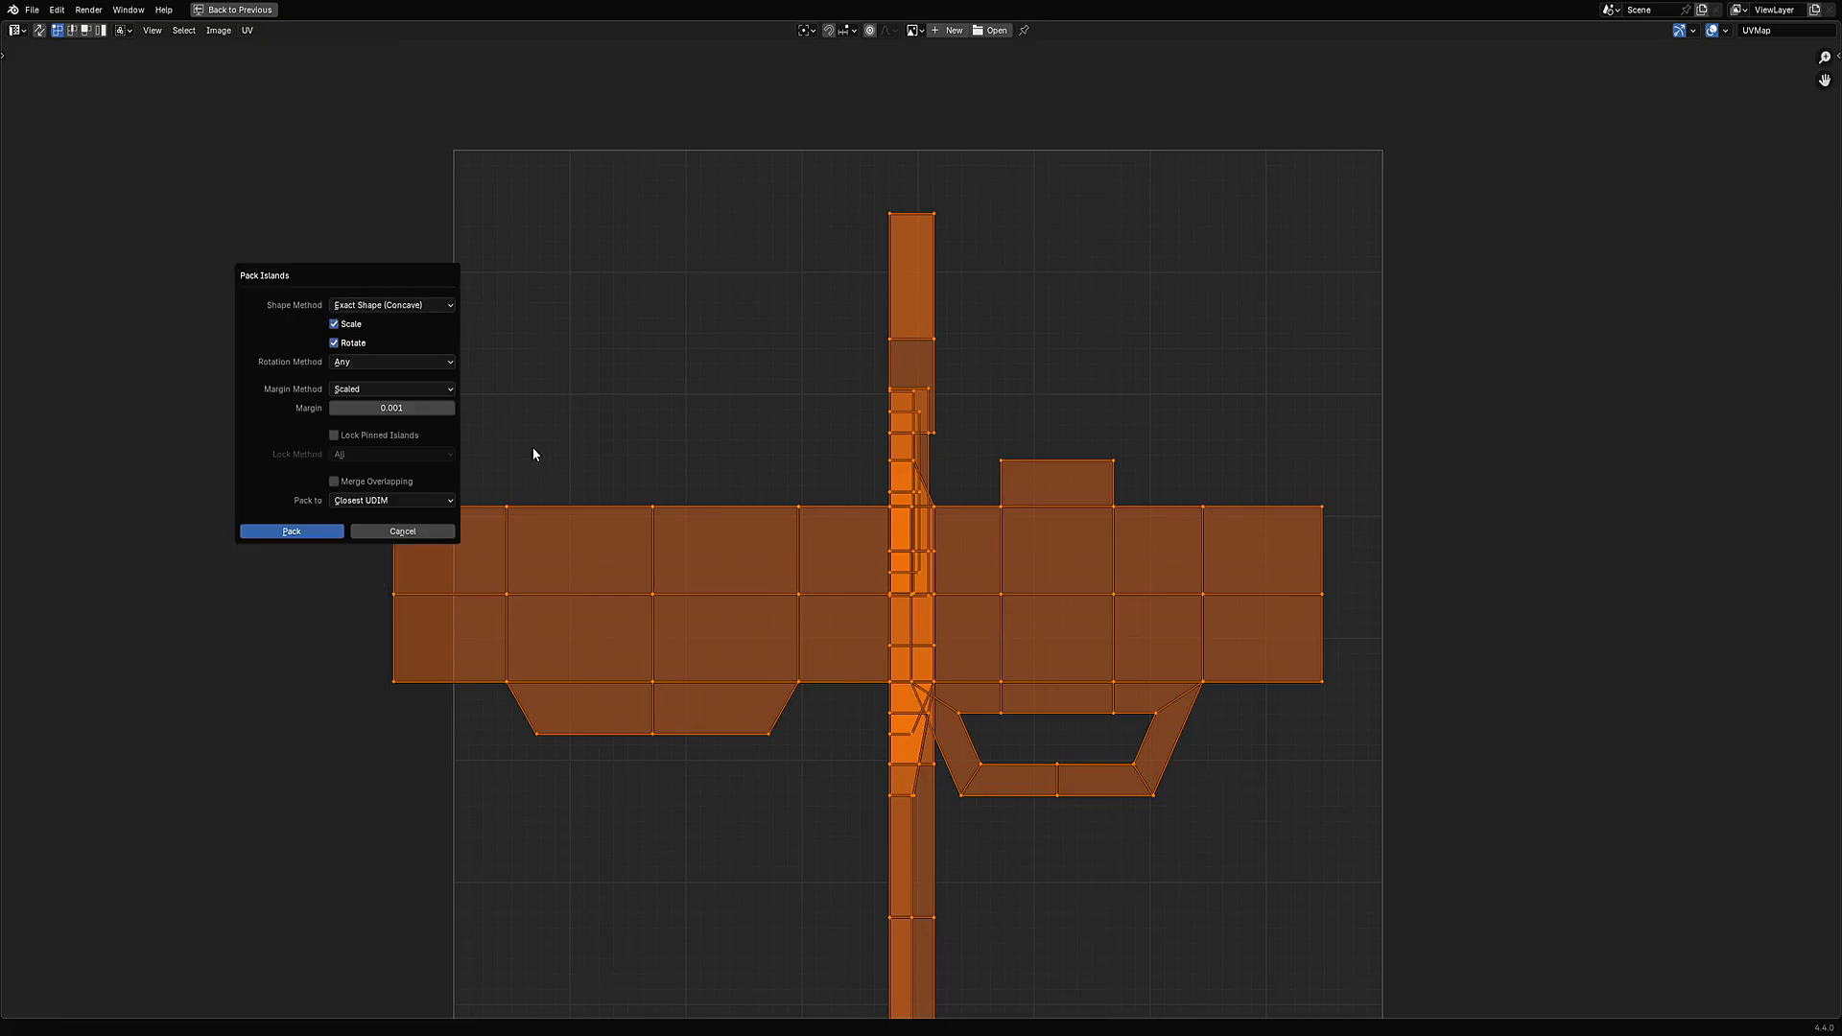
left_click(368, 344)
left_click(330, 532)
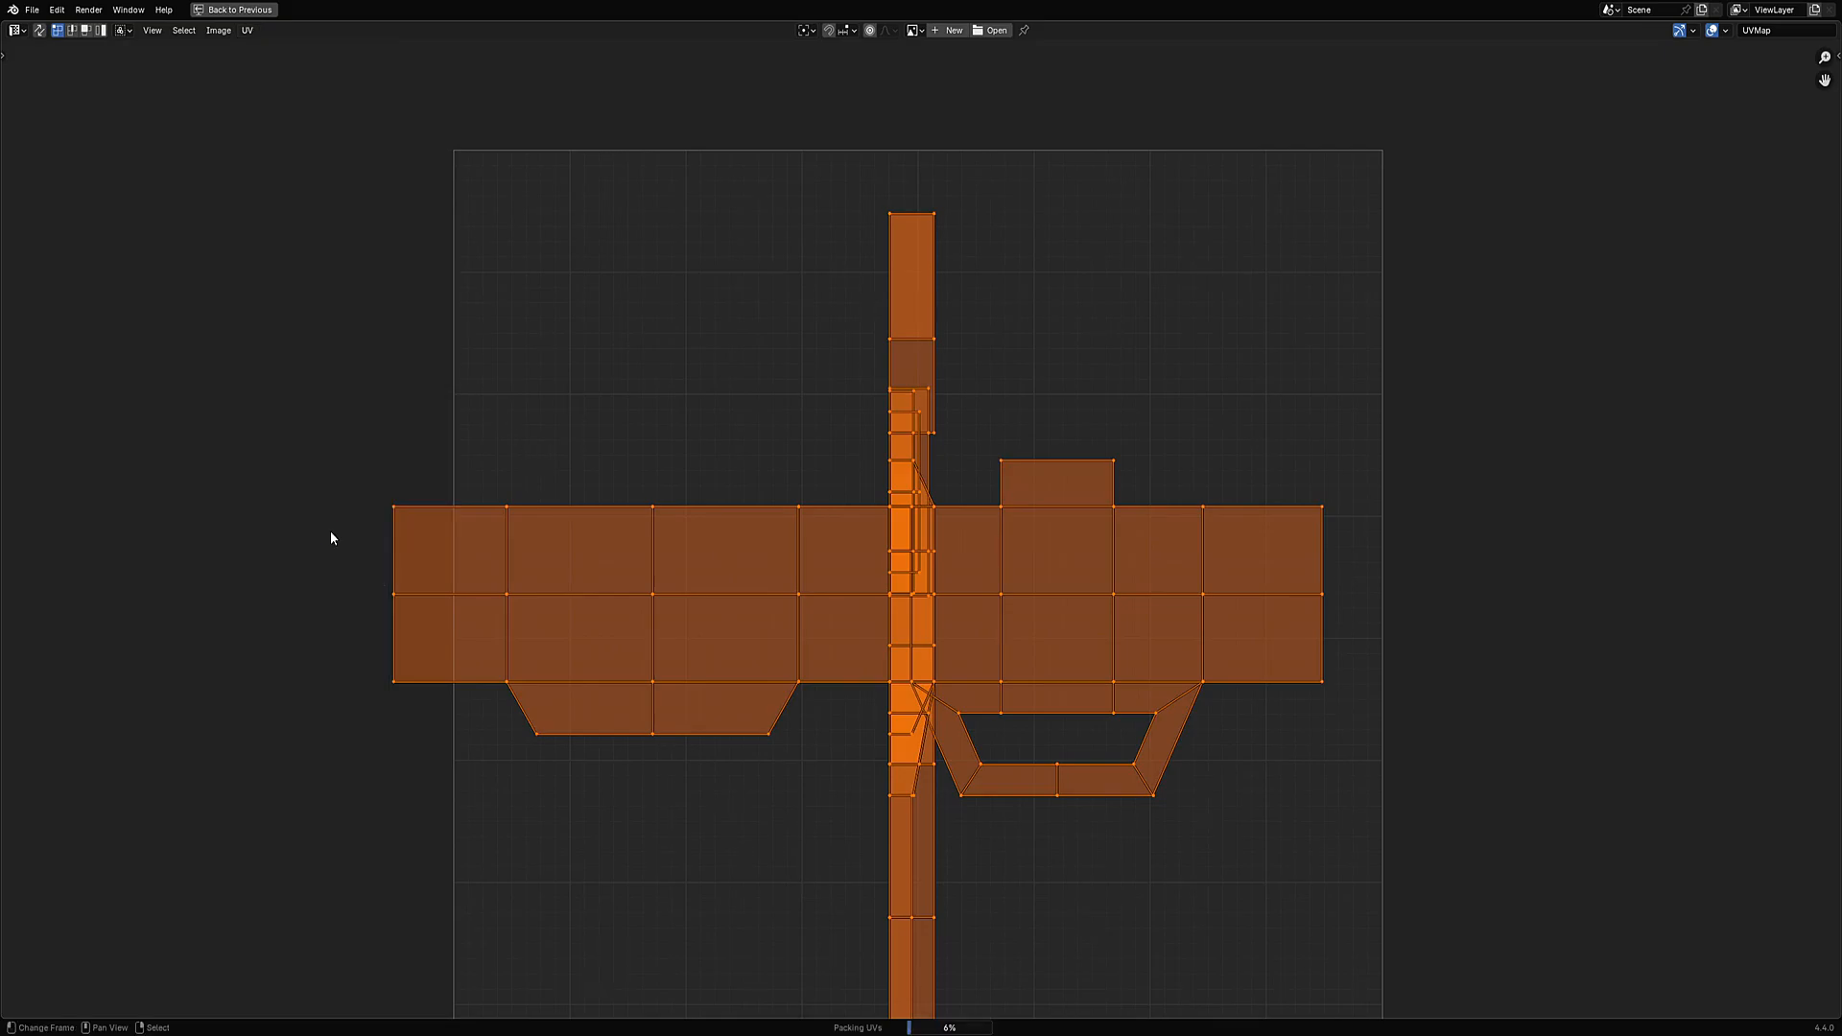
scroll(833, 475, "down", 5)
key("alt+a")
key("ctrl+space")
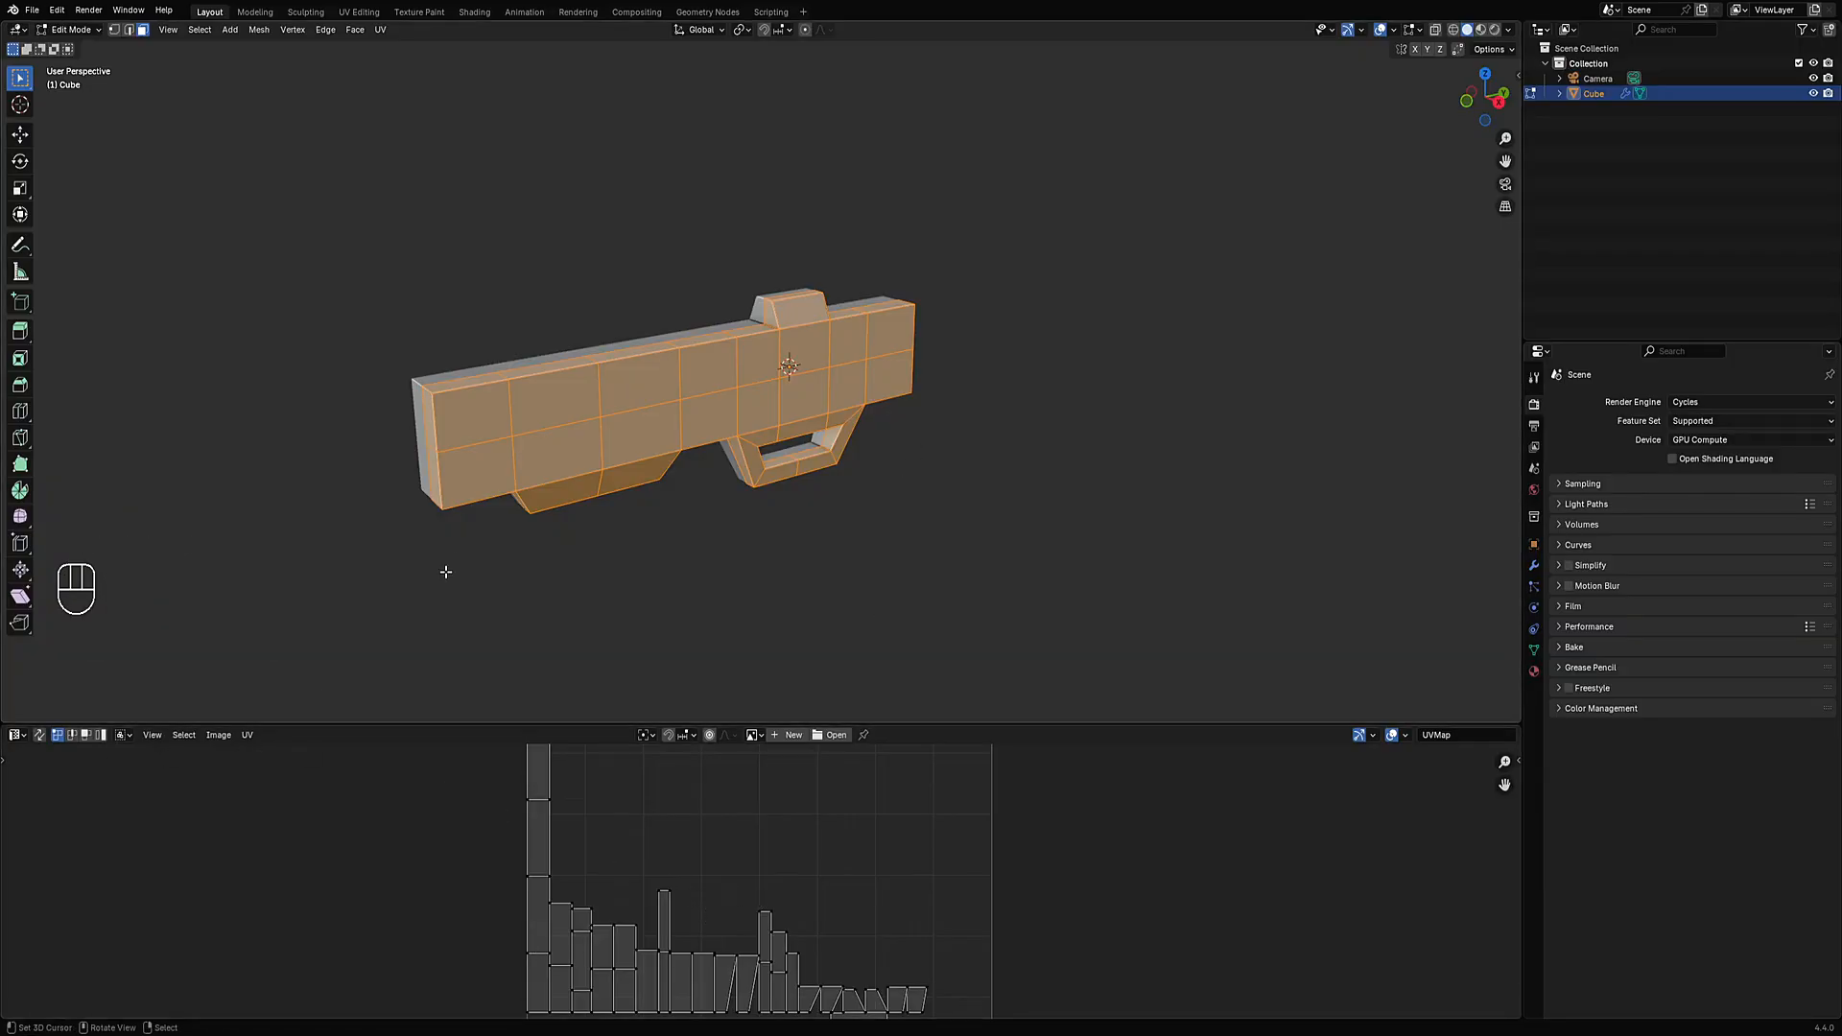
Switch the lower area to the Shader Editor and return the body to Object Mode.
left_click(15, 736)
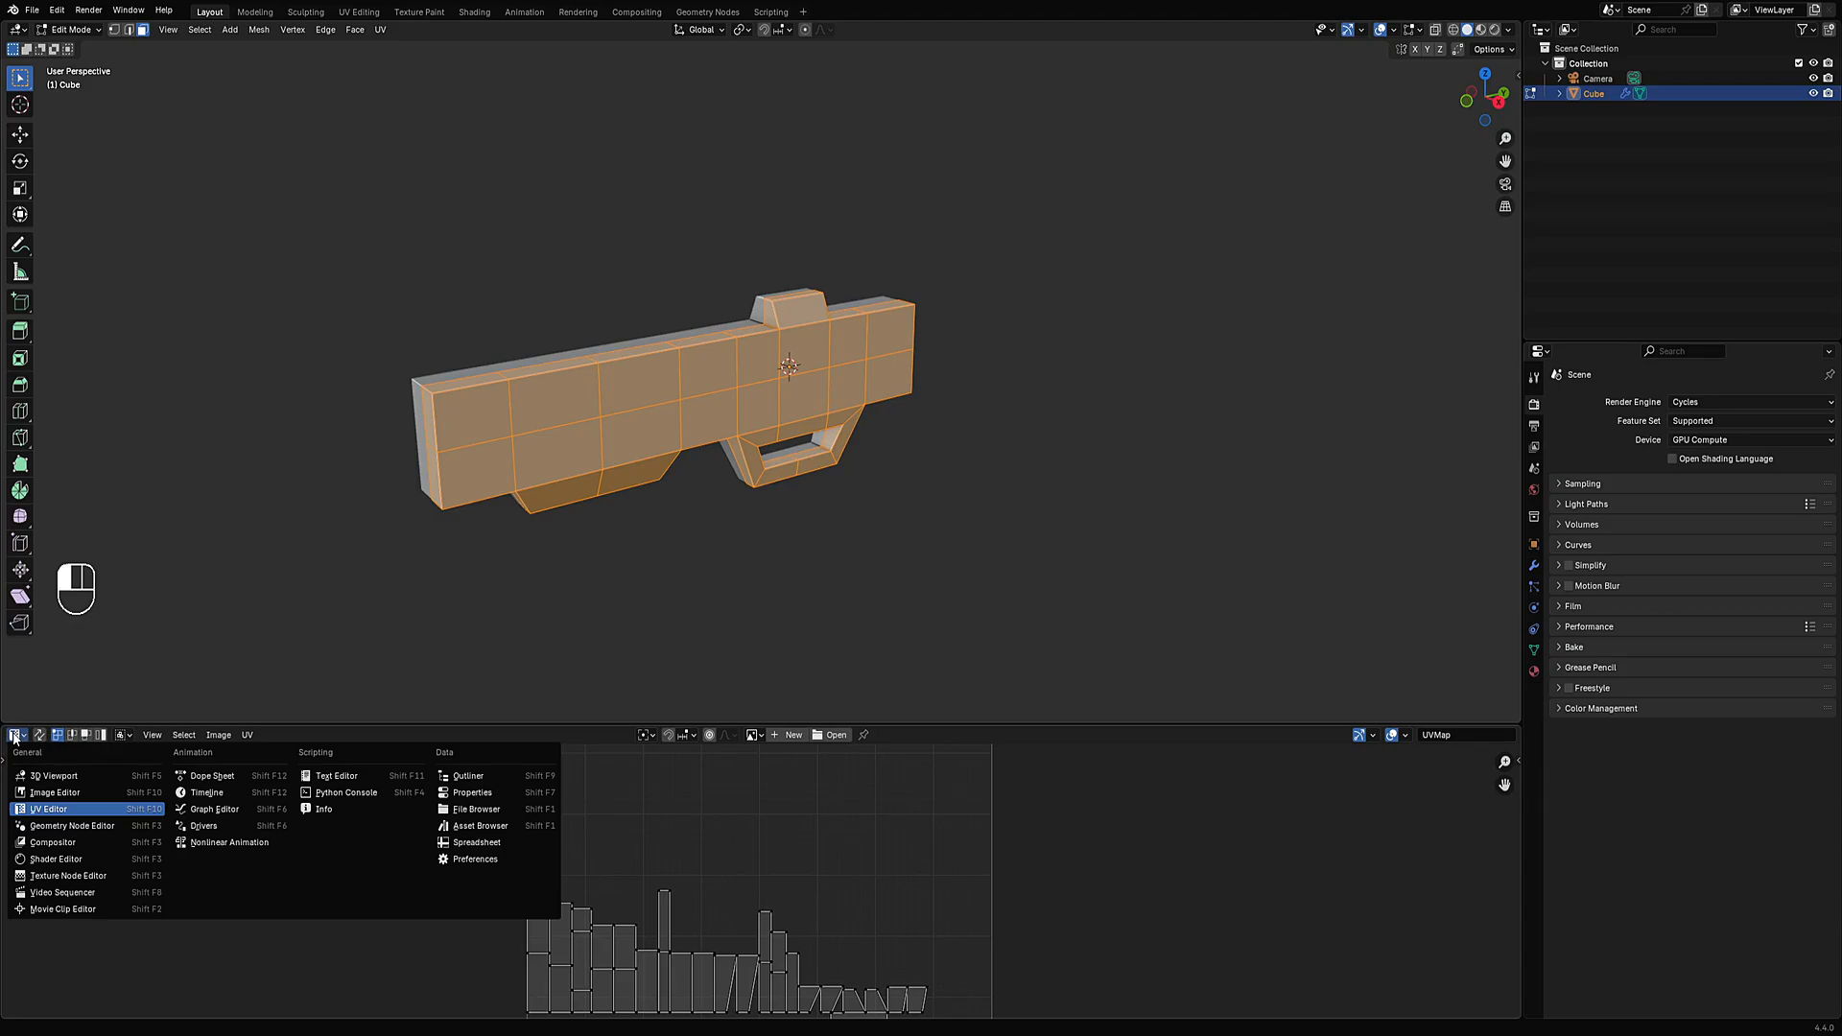
left_click(56, 859)
key("Tab")
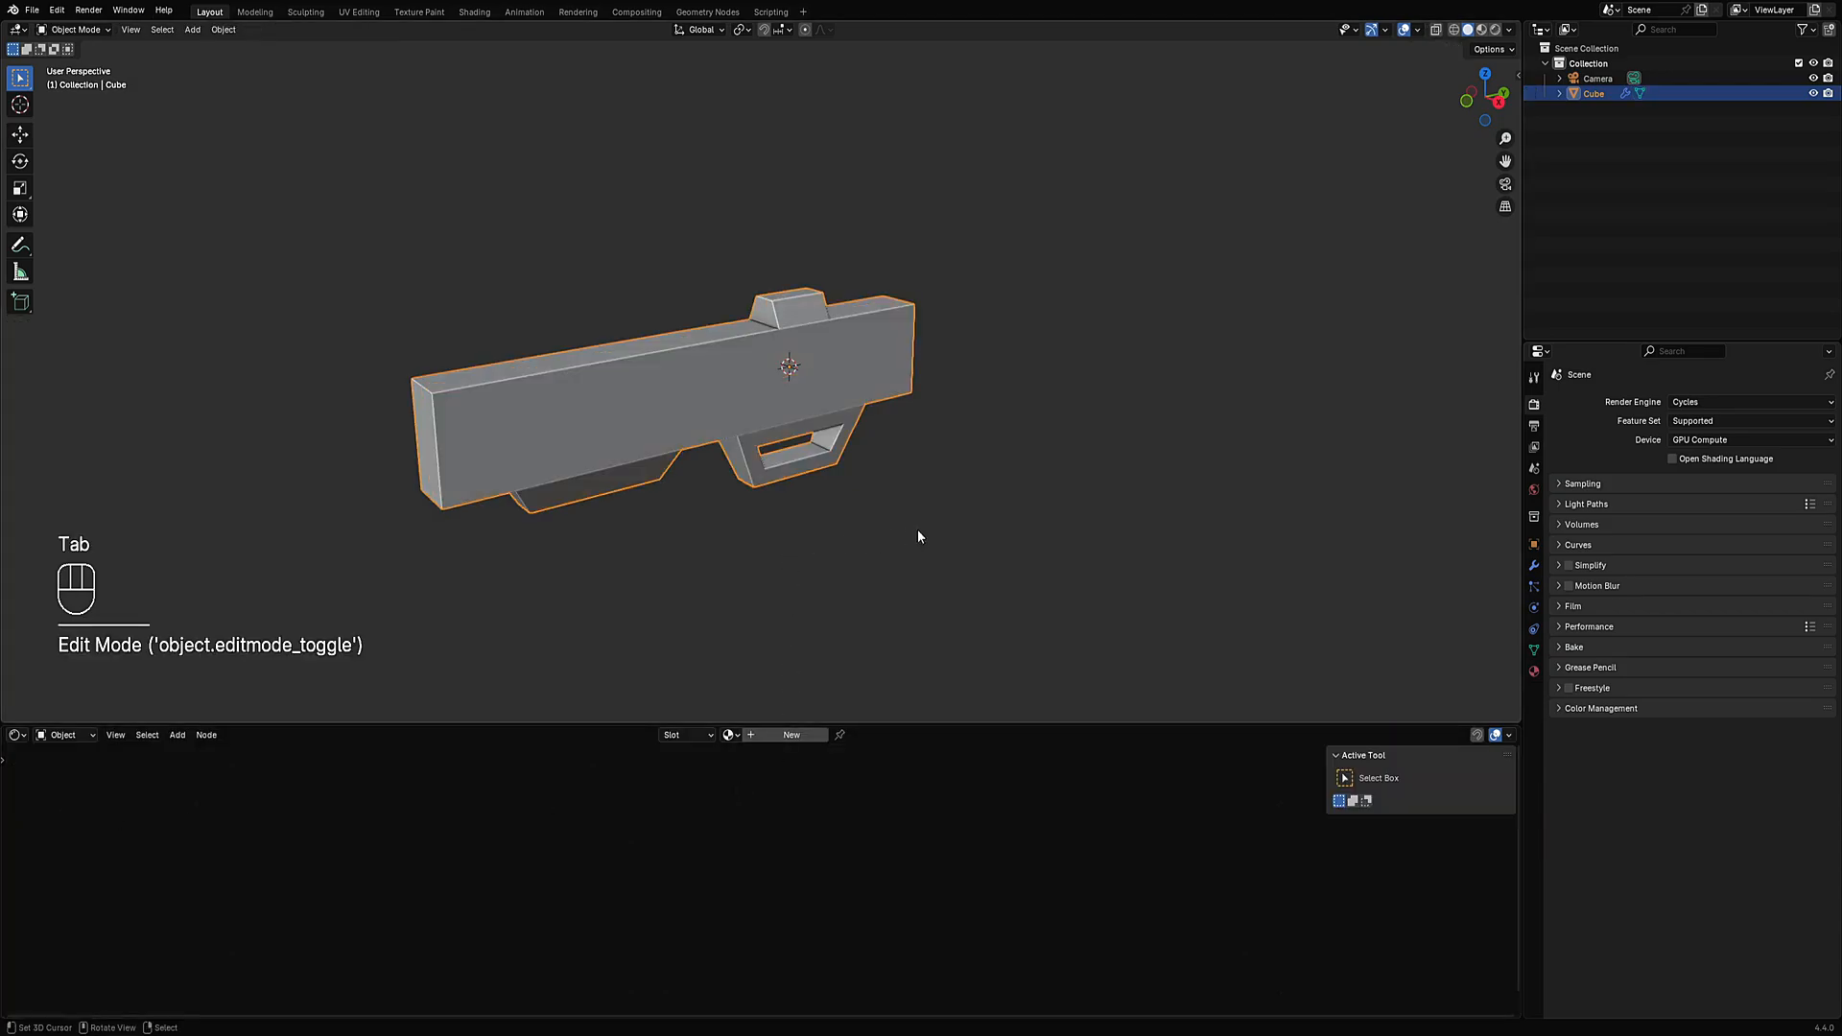
middle_click_drag(918, 530, 855, 491, "alt")
middle_click_drag(981, 415, 930, 452)
key("Tab")
middle_click_drag(914, 360, 906, 262, "shift")
key("Tab")
scroll(906, 262, "up", 2)
Initialize Random Flow Geonodes on the body with the RM solver and show only the RM Solver settings.
key("shift+q")
mouse_move(917, 268)
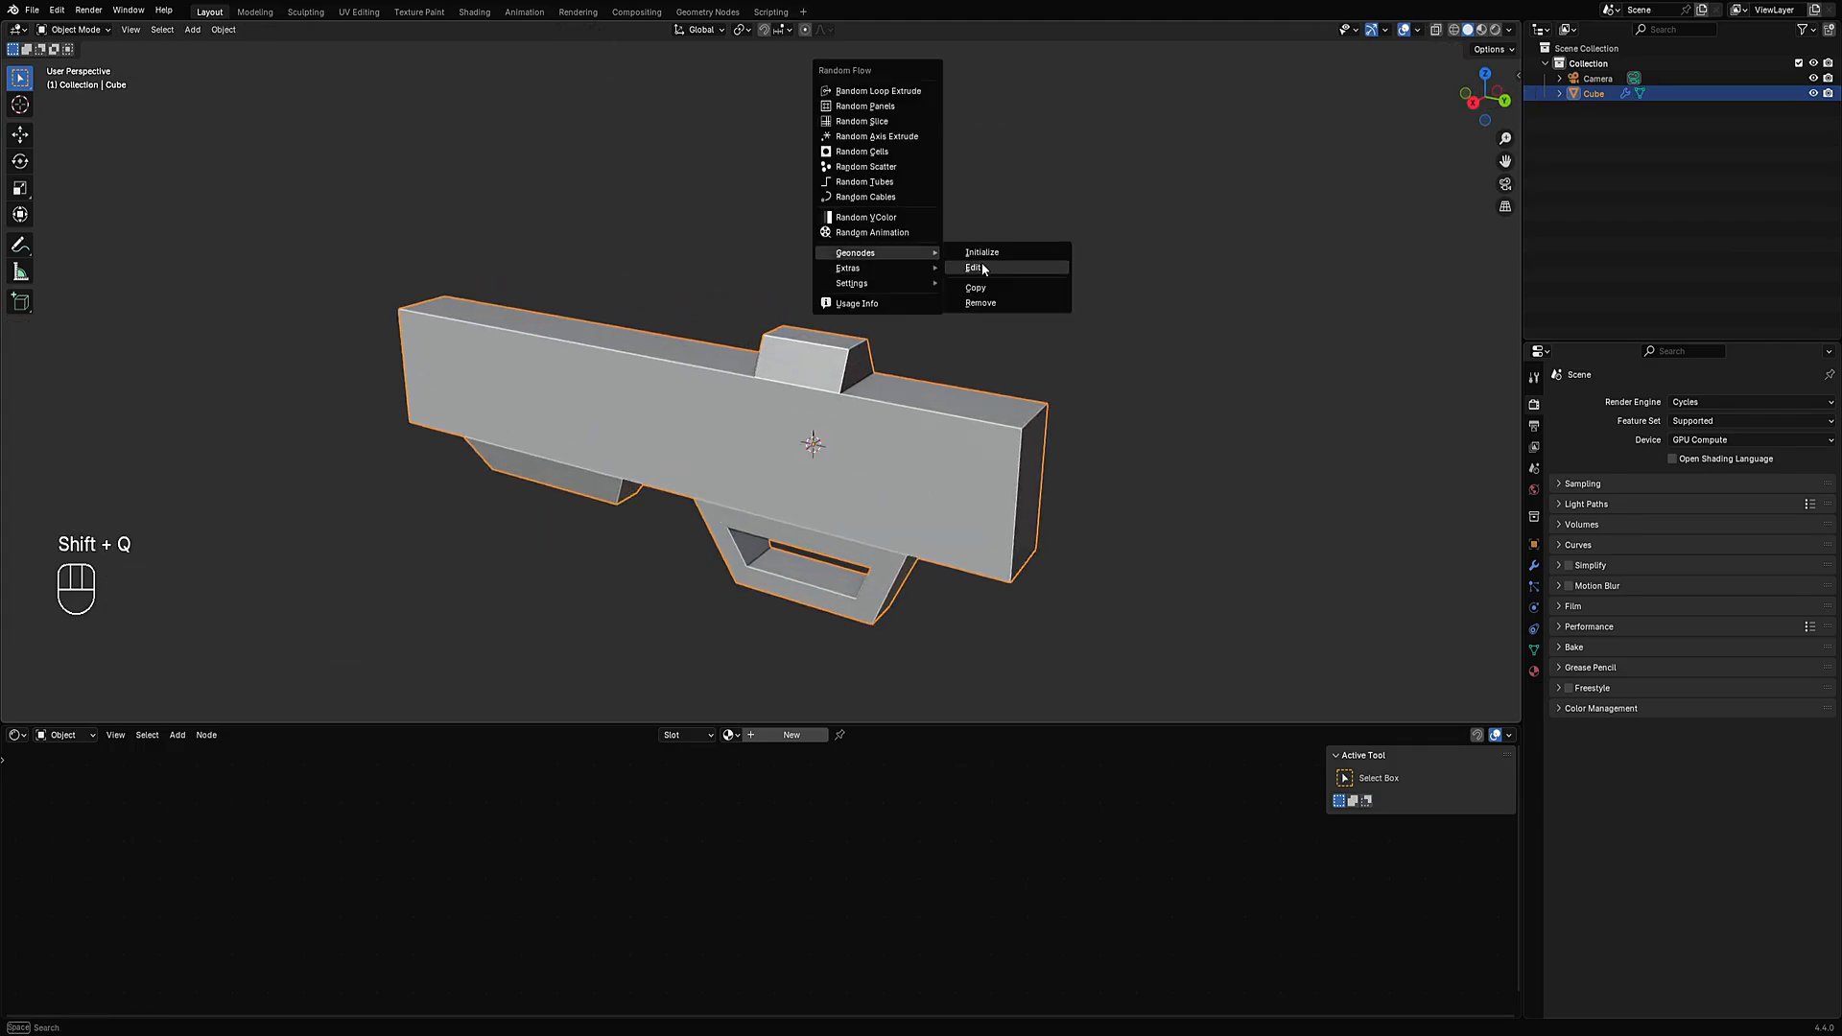
left_click(983, 253)
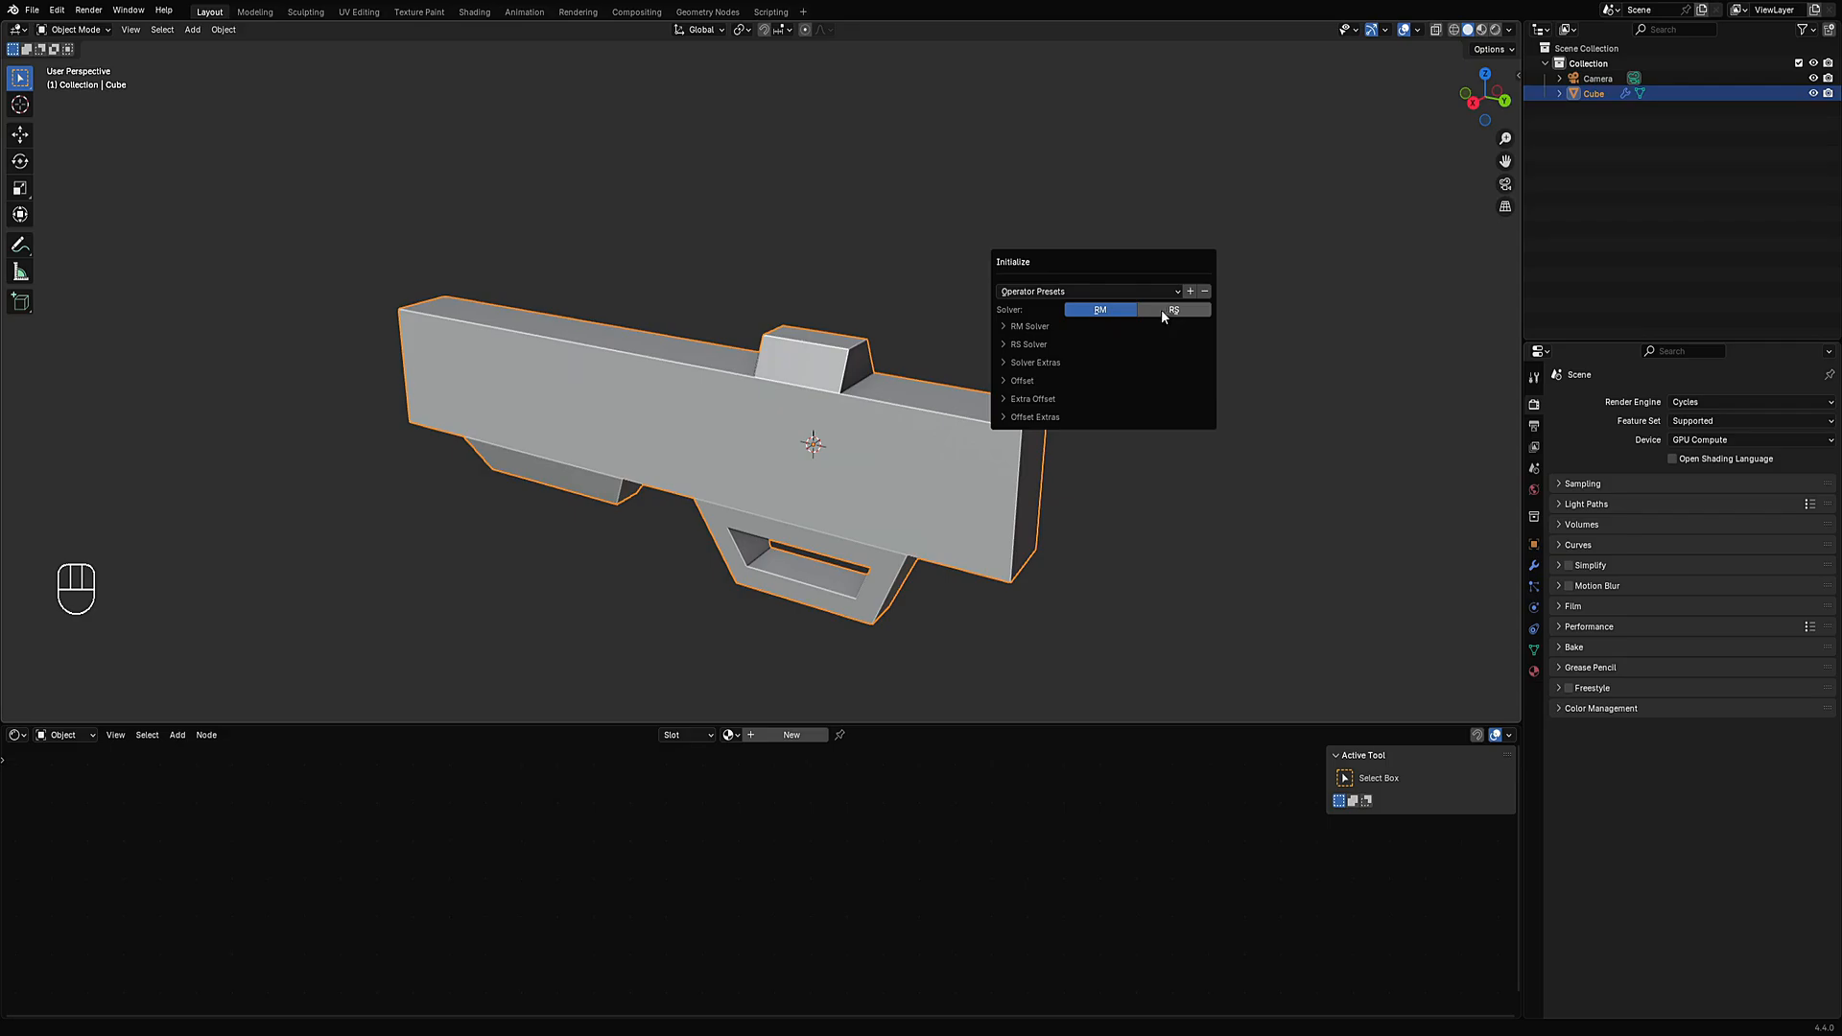
left_click(1023, 327)
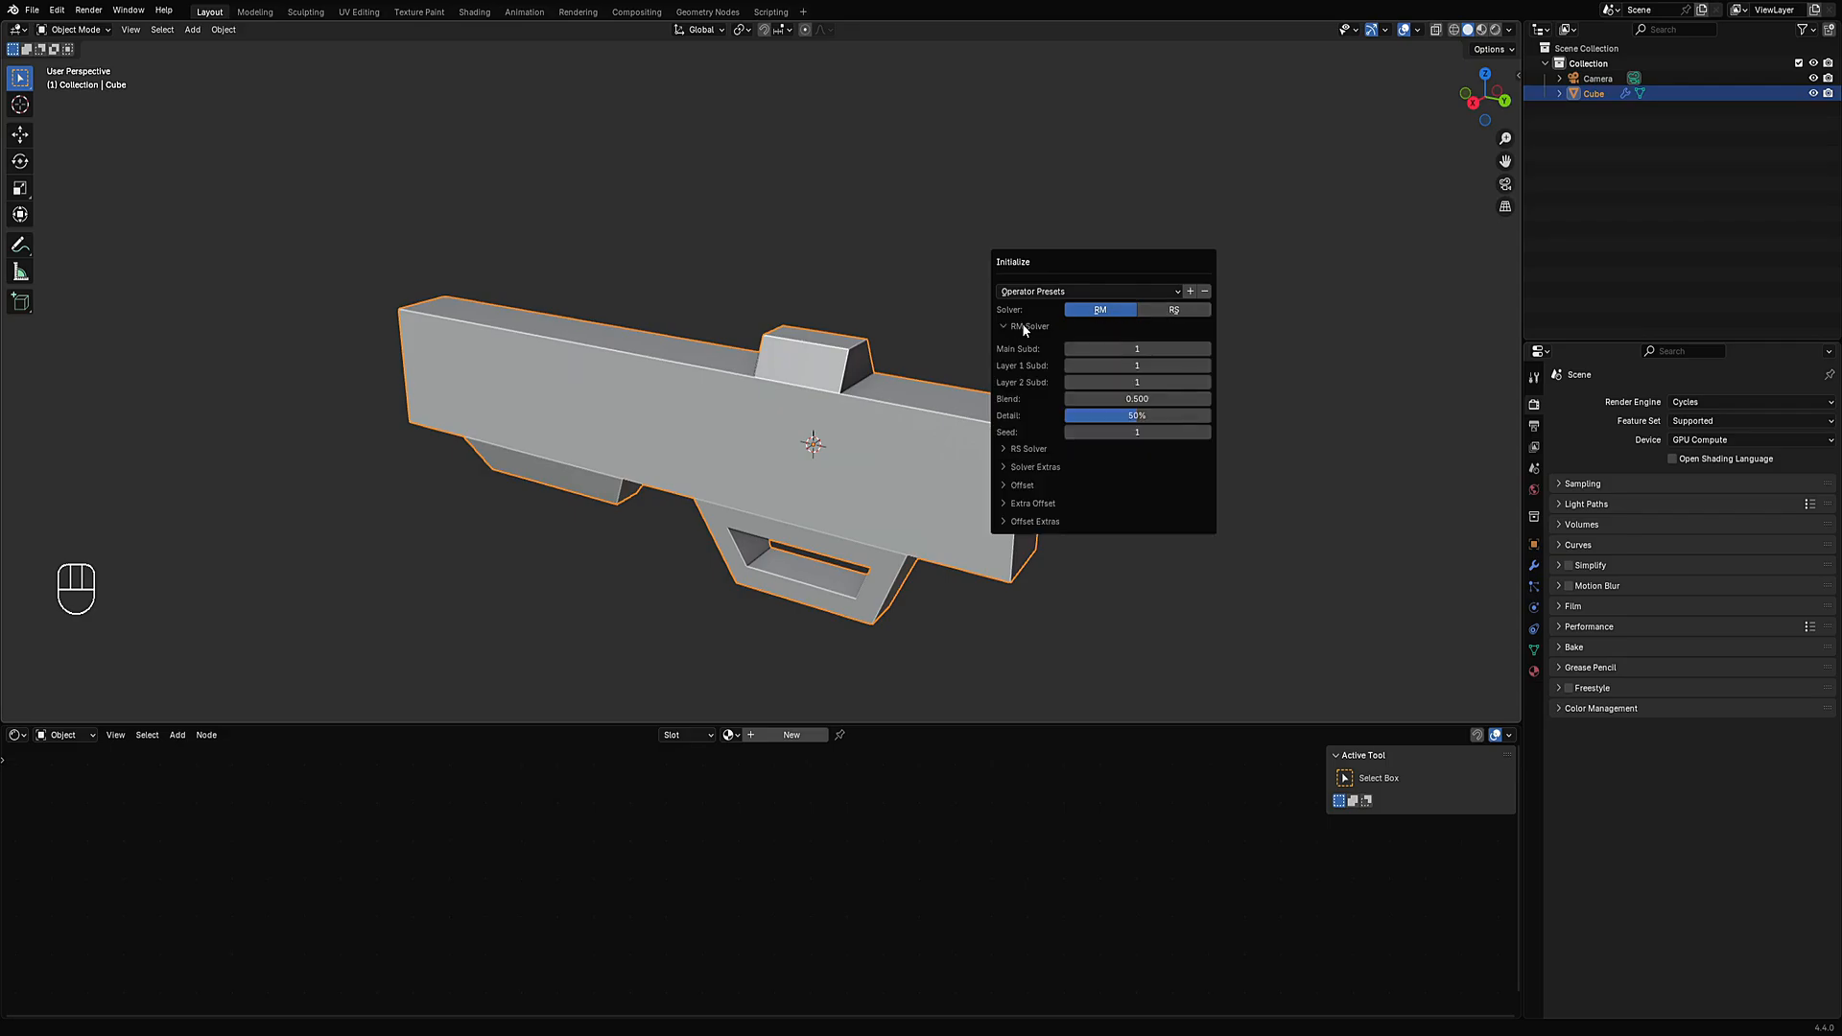
left_click(1046, 451)
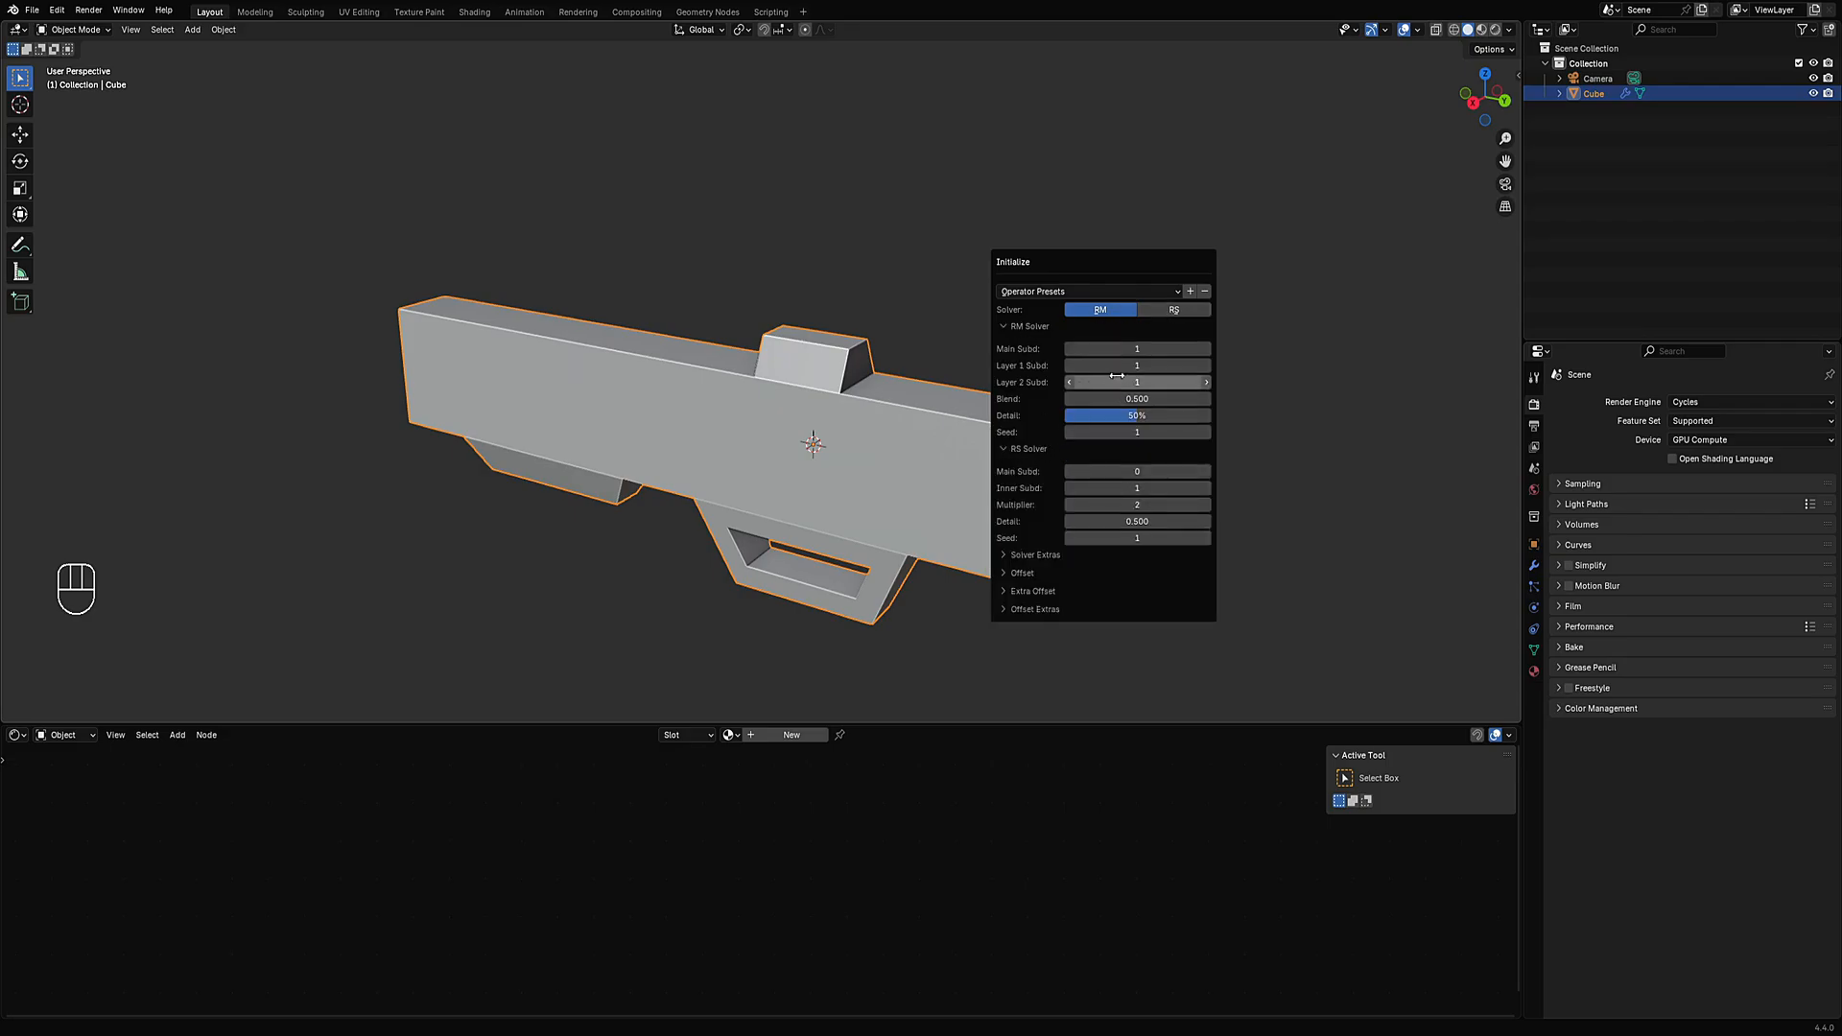
left_click(1103, 309)
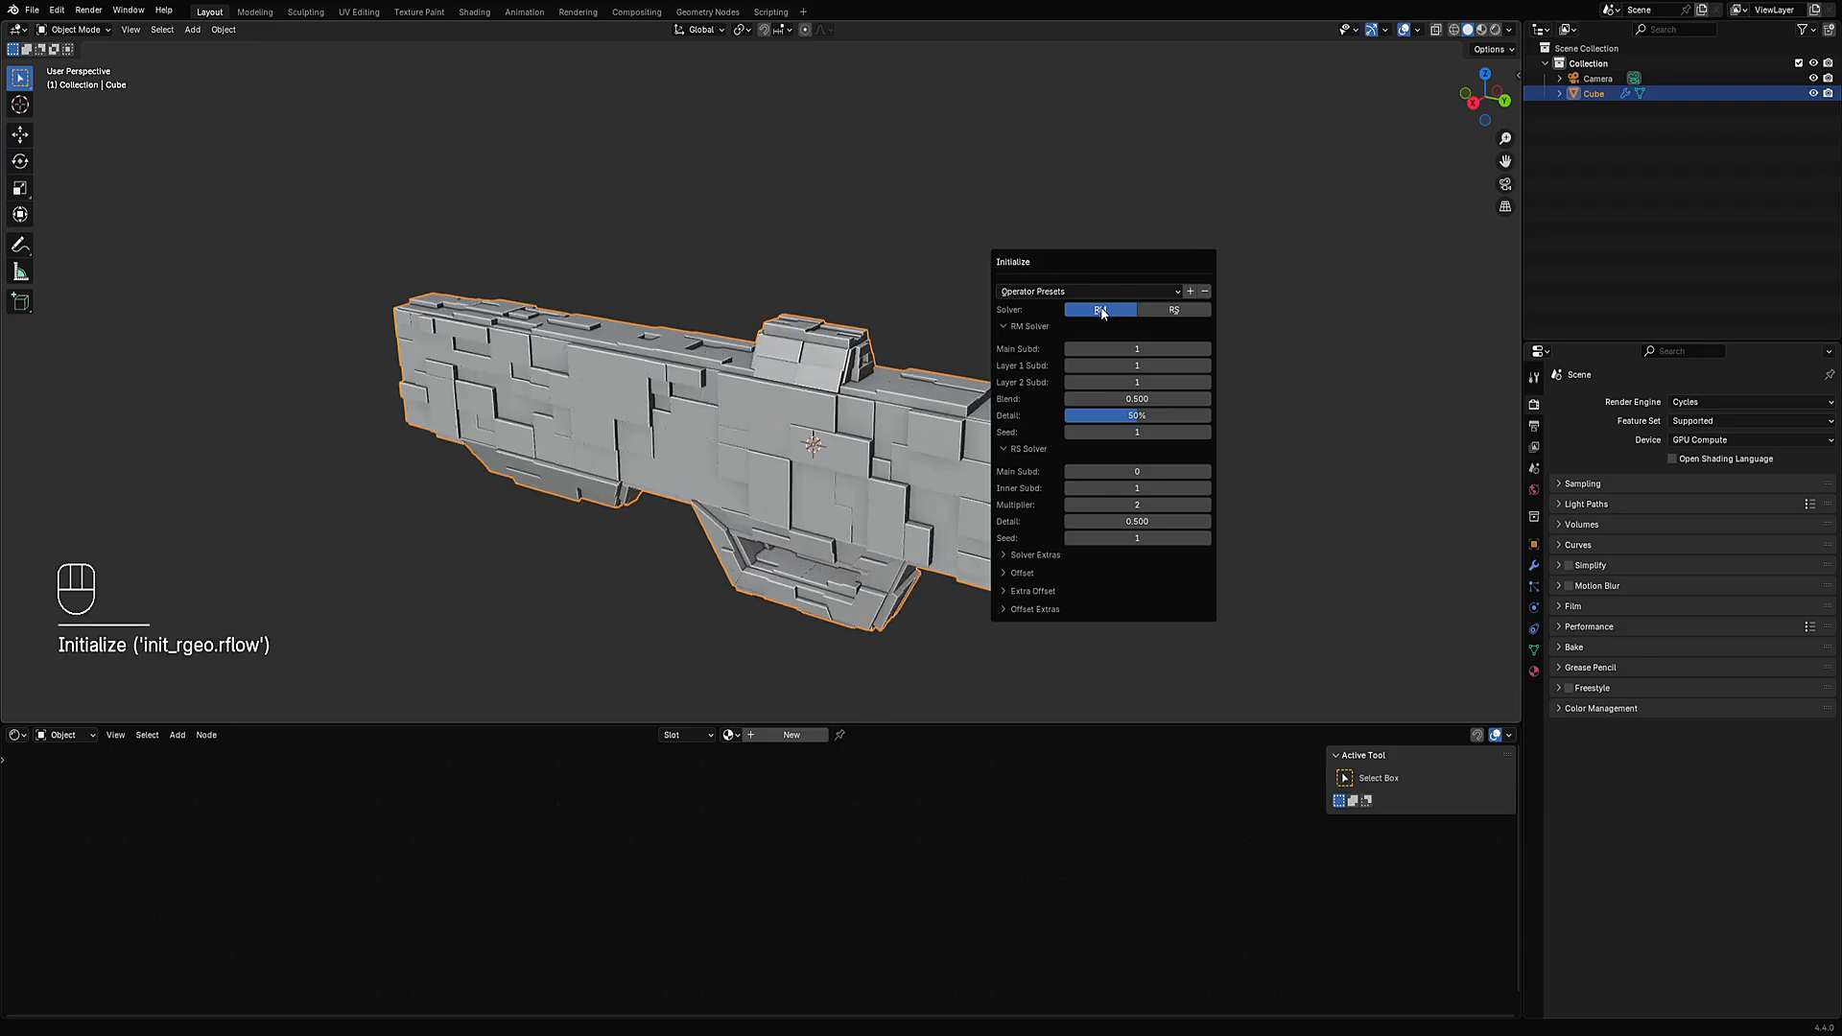
left_click(1046, 450)
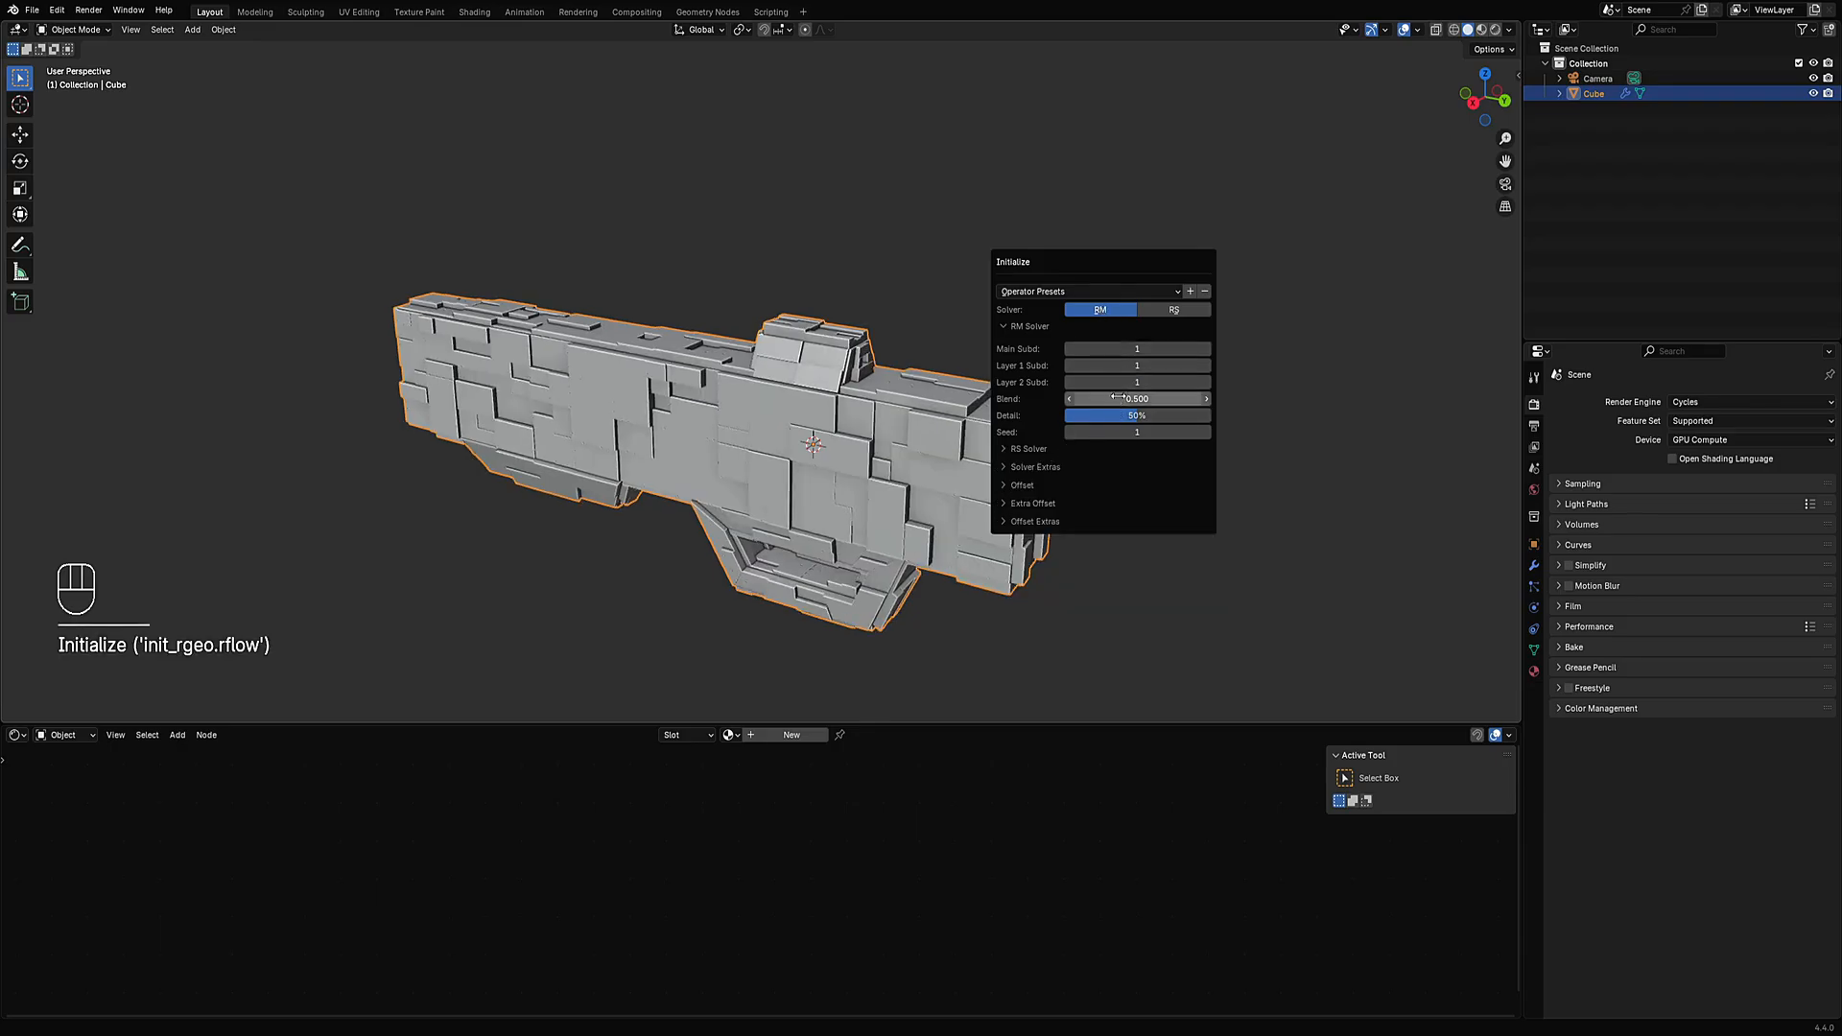
Set the RM Solver's Main Subd to 0, Layer 1 Subd to 0 and Layer 2 Subd to 3.
scroll(1130, 365, "down", 1, "ctrl")
scroll(1130, 364, "down", 1, "ctrl")
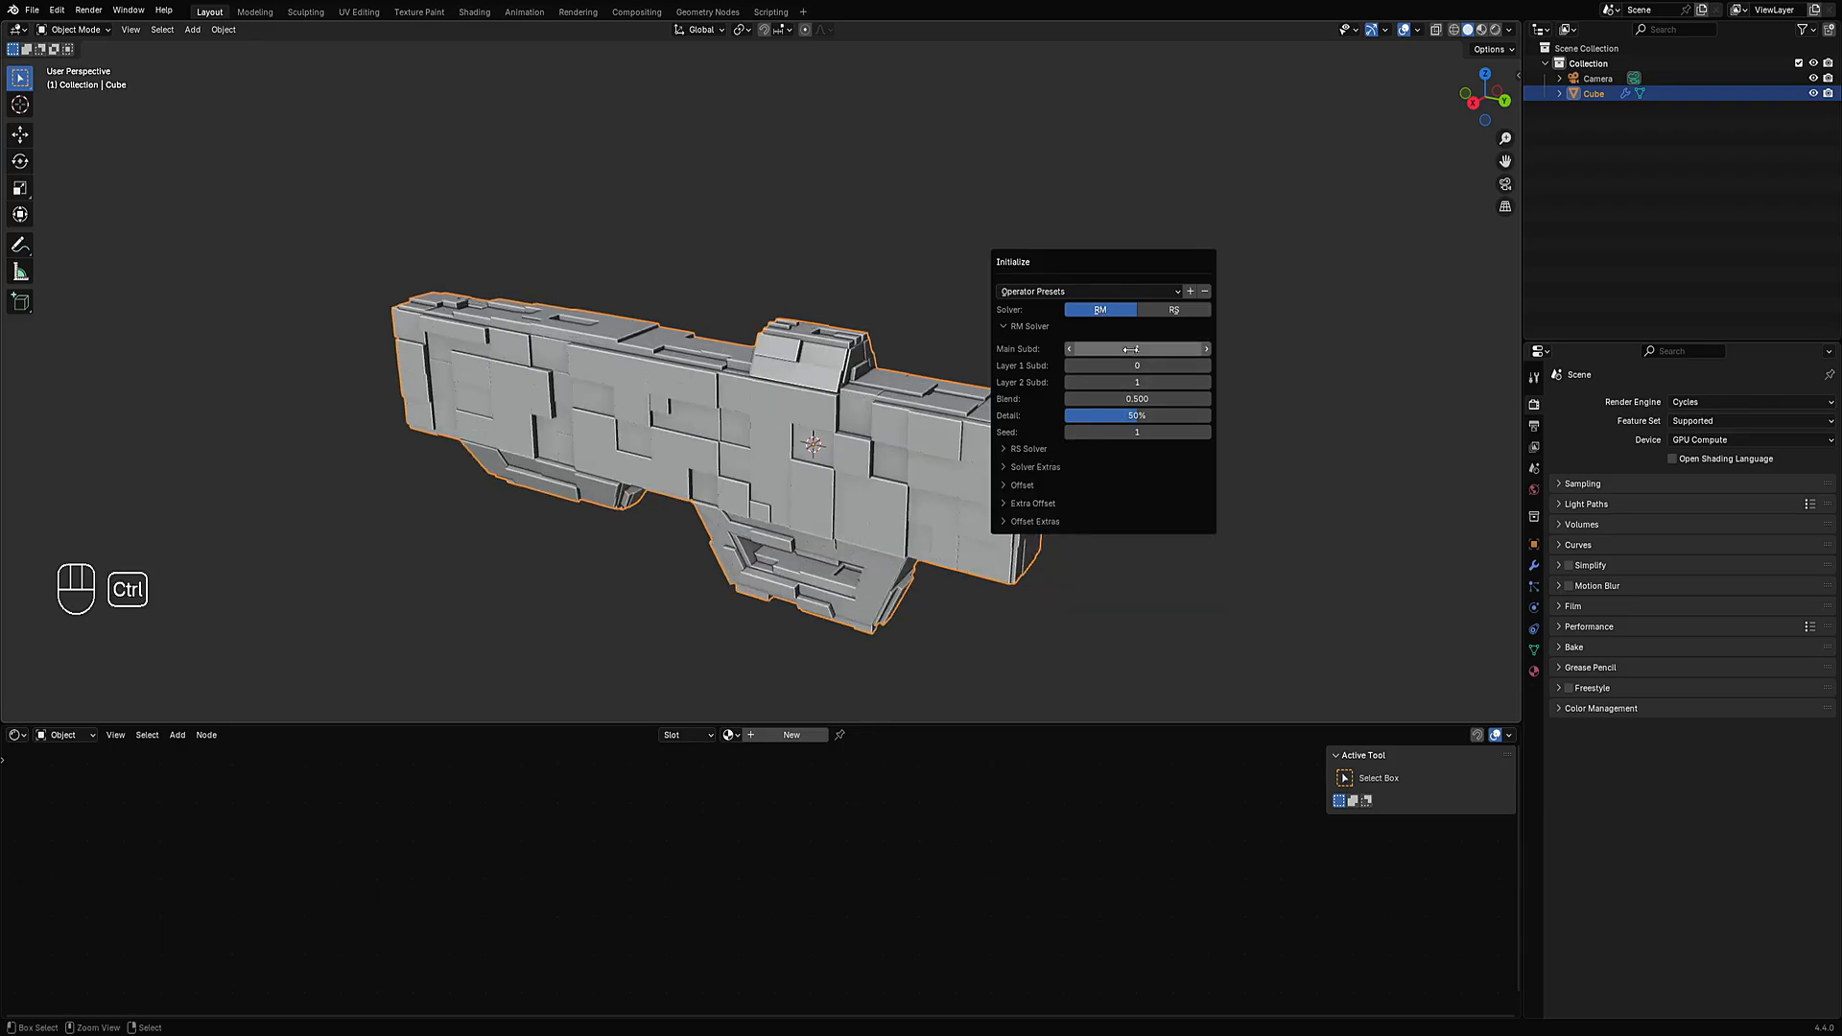
scroll(1137, 381, "up", 2, "ctrl")
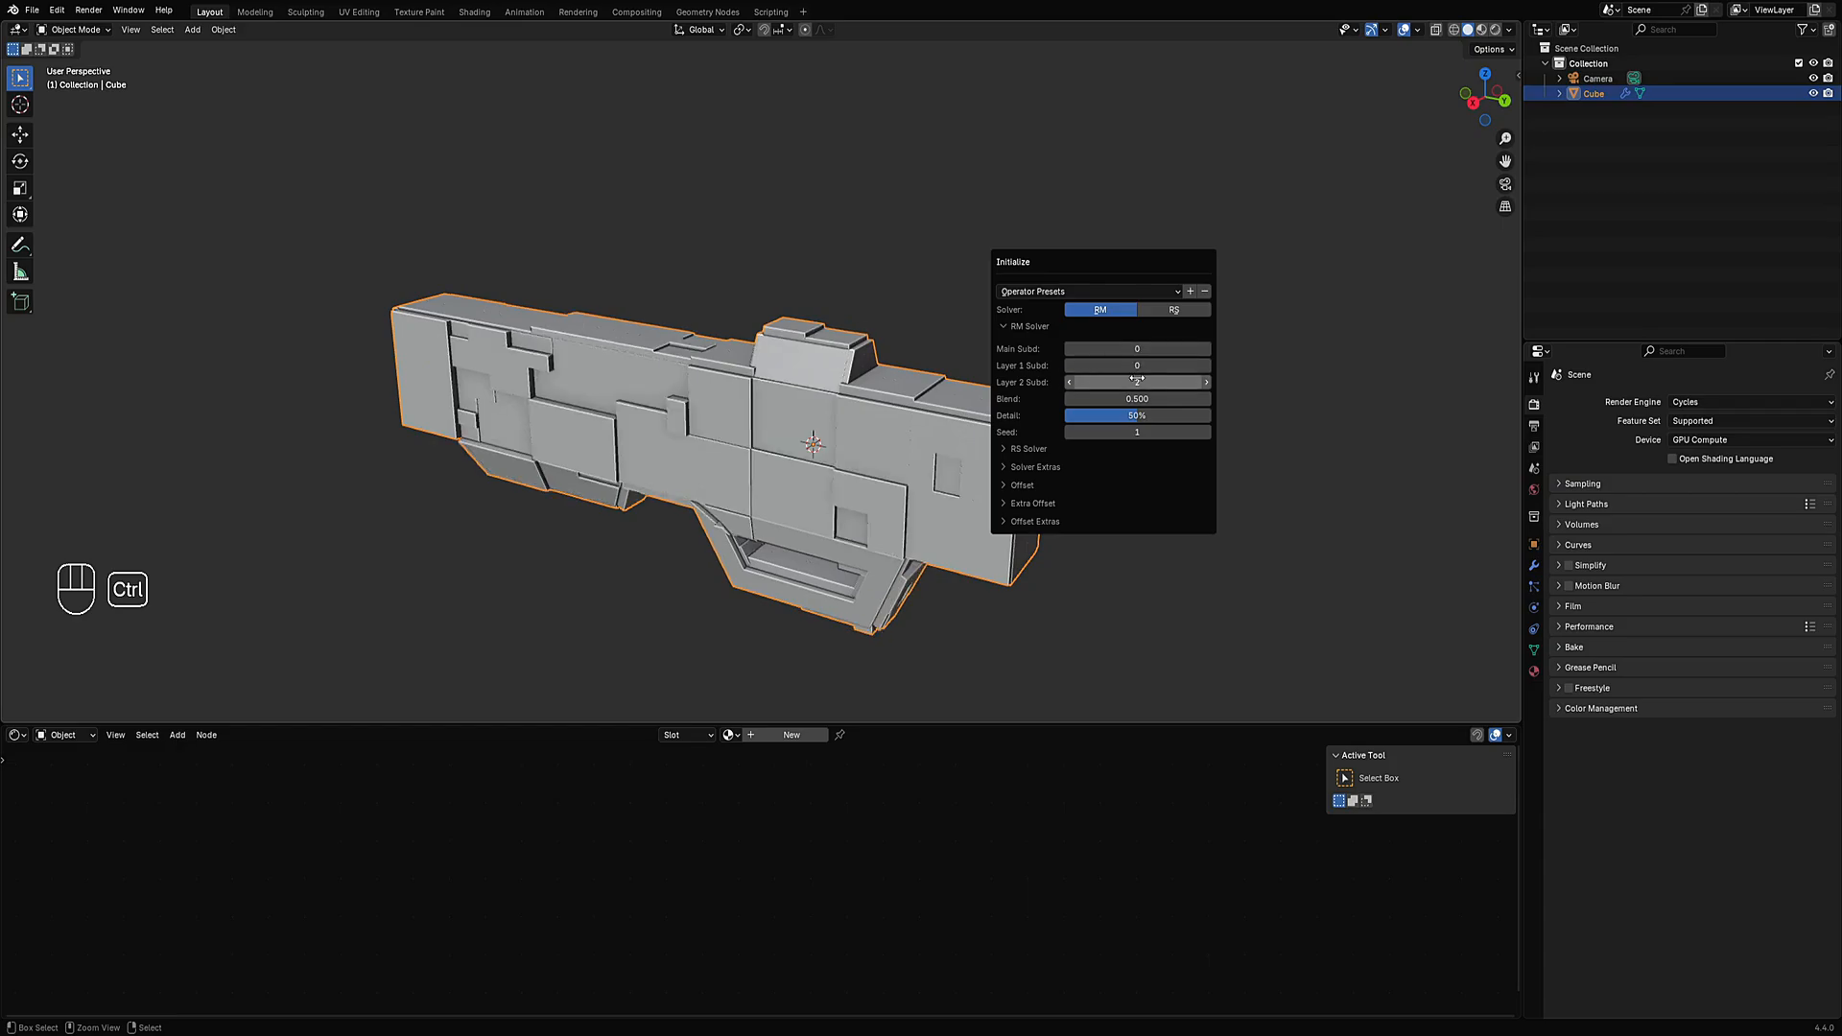
scroll(1137, 380, "down", 1, "ctrl")
scroll(1137, 381, "up", 1, "ctrl")
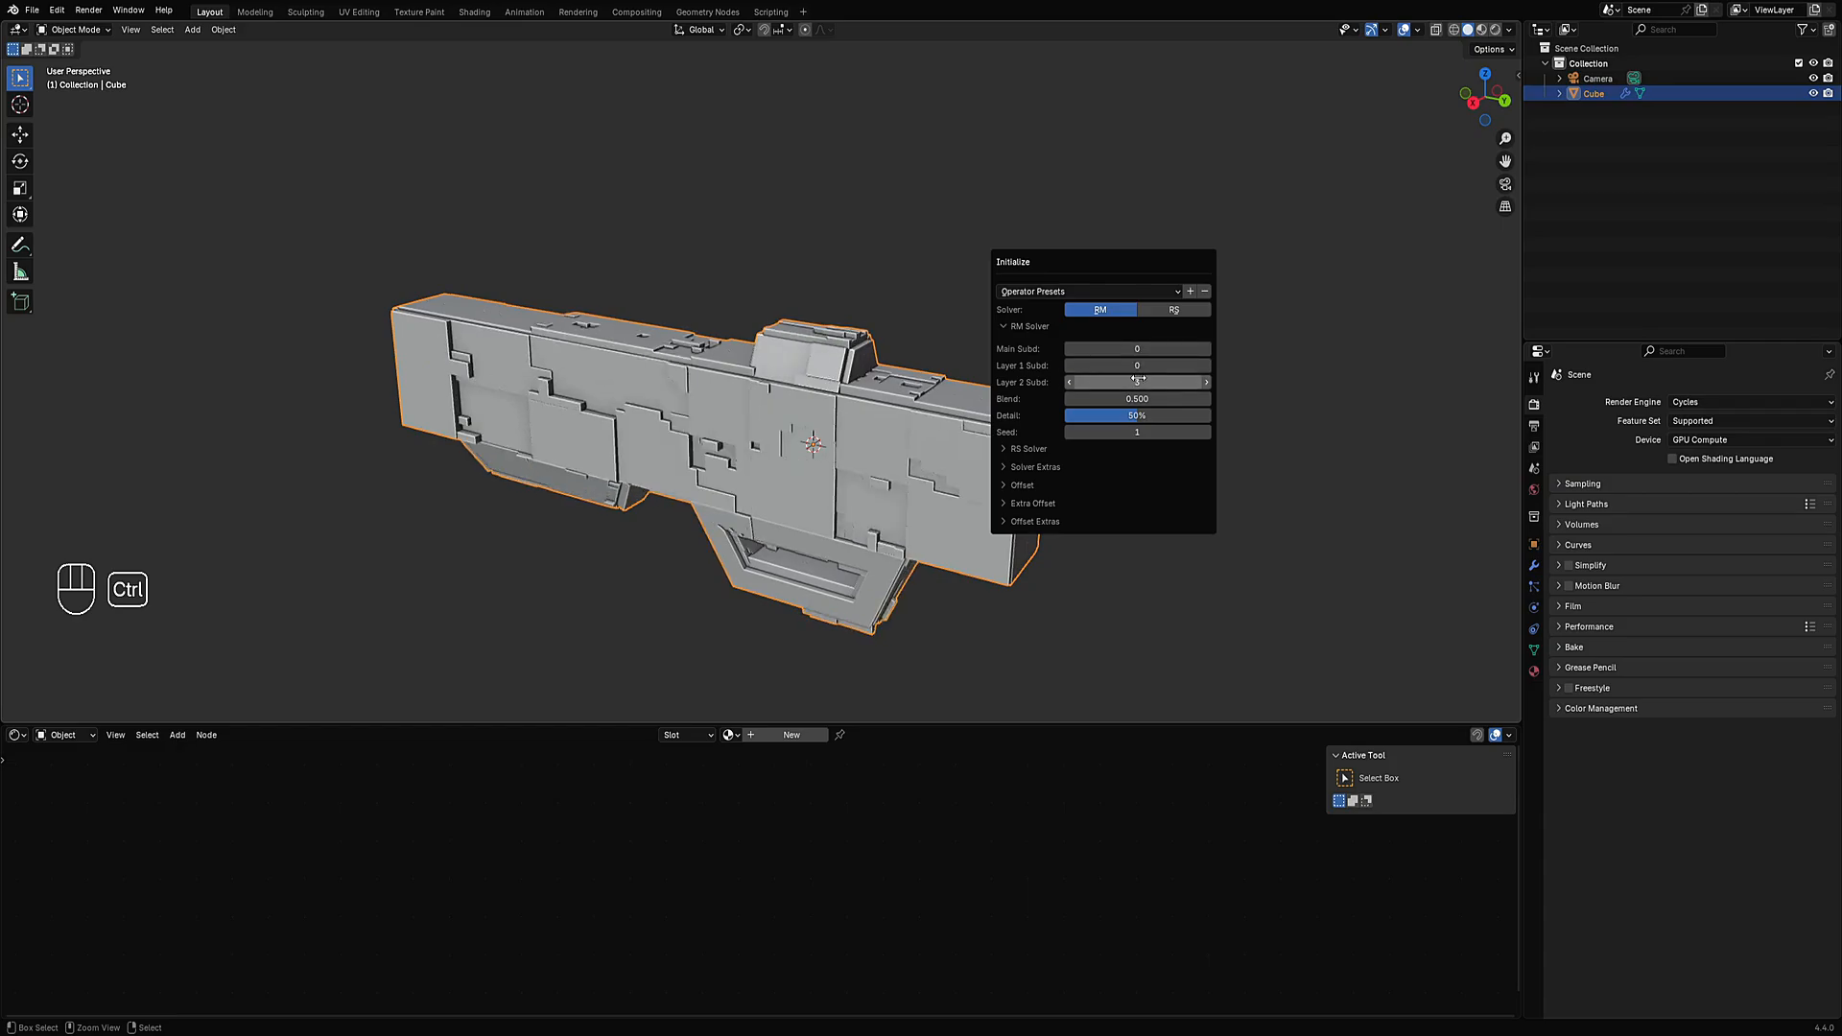
Set the RM Solver to Main Subd 0, Layer 1 Subd 1, Layer 2 Subd 2, Blend 0.600 and Detail 60%.
middle_click_drag(643, 468, 1022, 363)
key("F9")
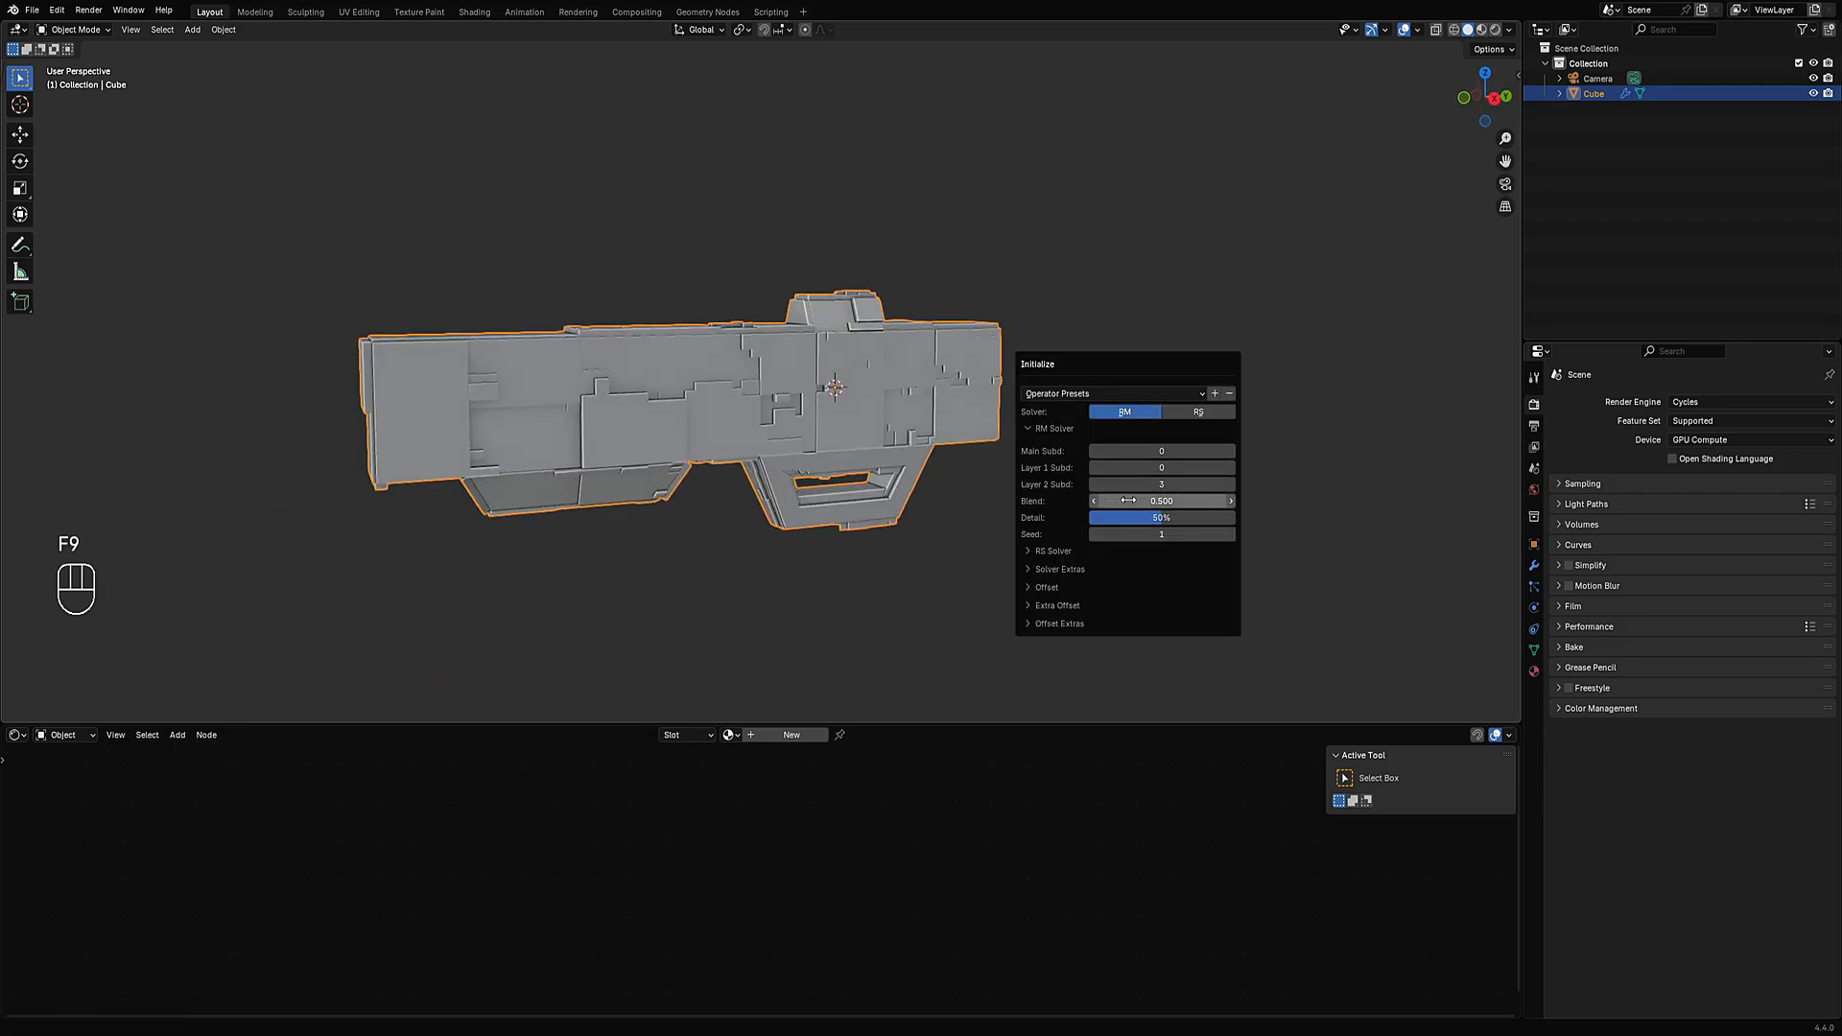
scroll(1170, 483, "down", 1, "ctrl")
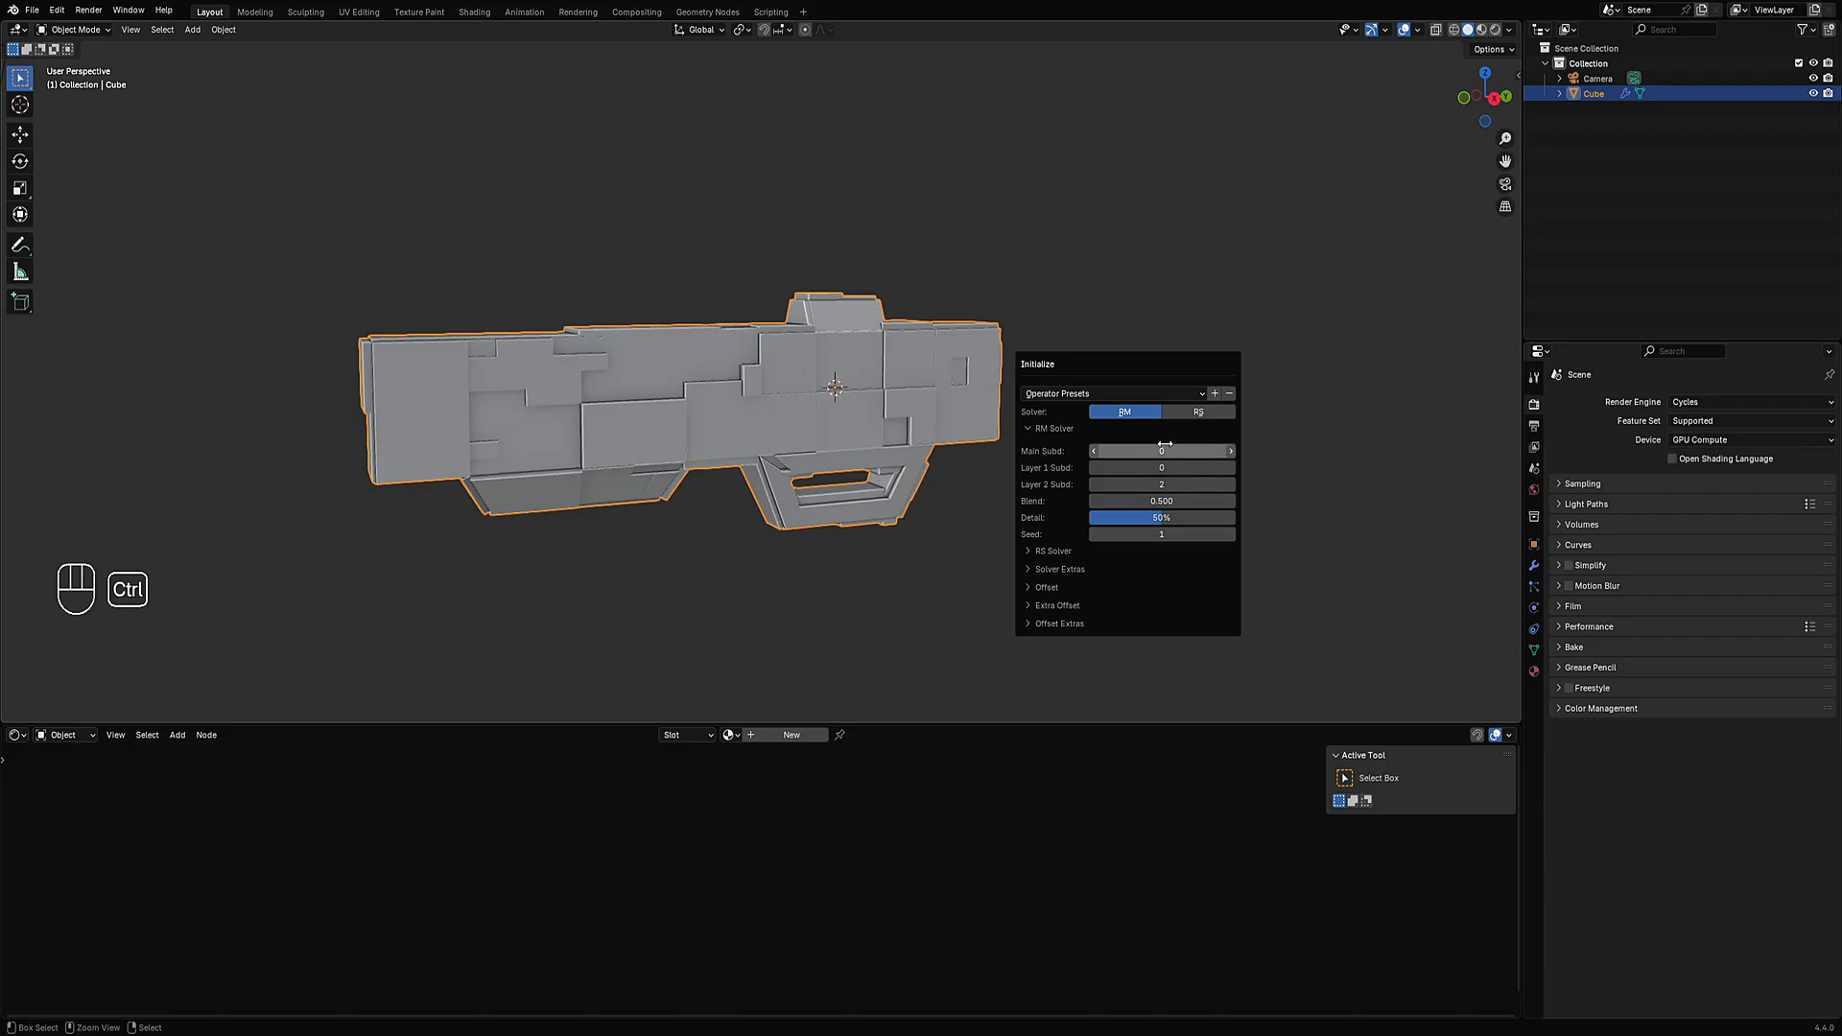
scroll(1164, 450, "up", 1, "ctrl")
middle_click_drag(1008, 480, 979, 418)
key("F9")
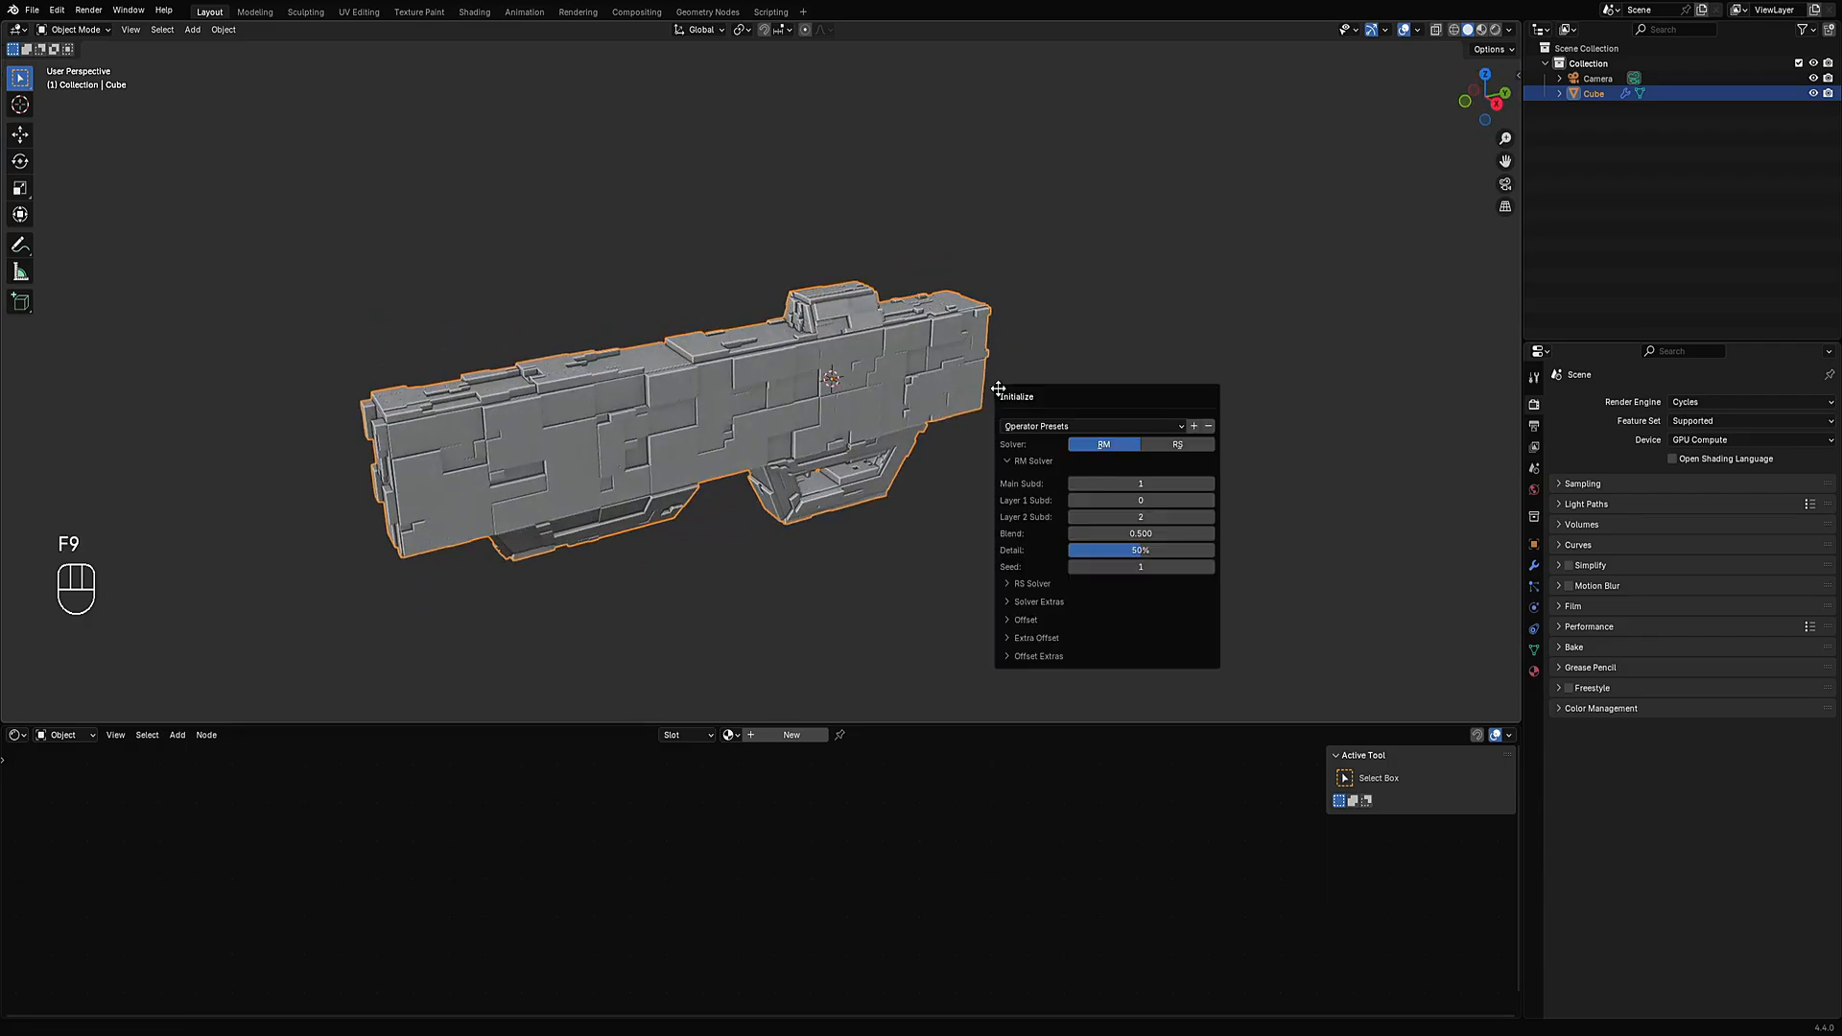
scroll(1146, 483, "down", 1, "ctrl")
scroll(1143, 500, "up", 1, "ctrl")
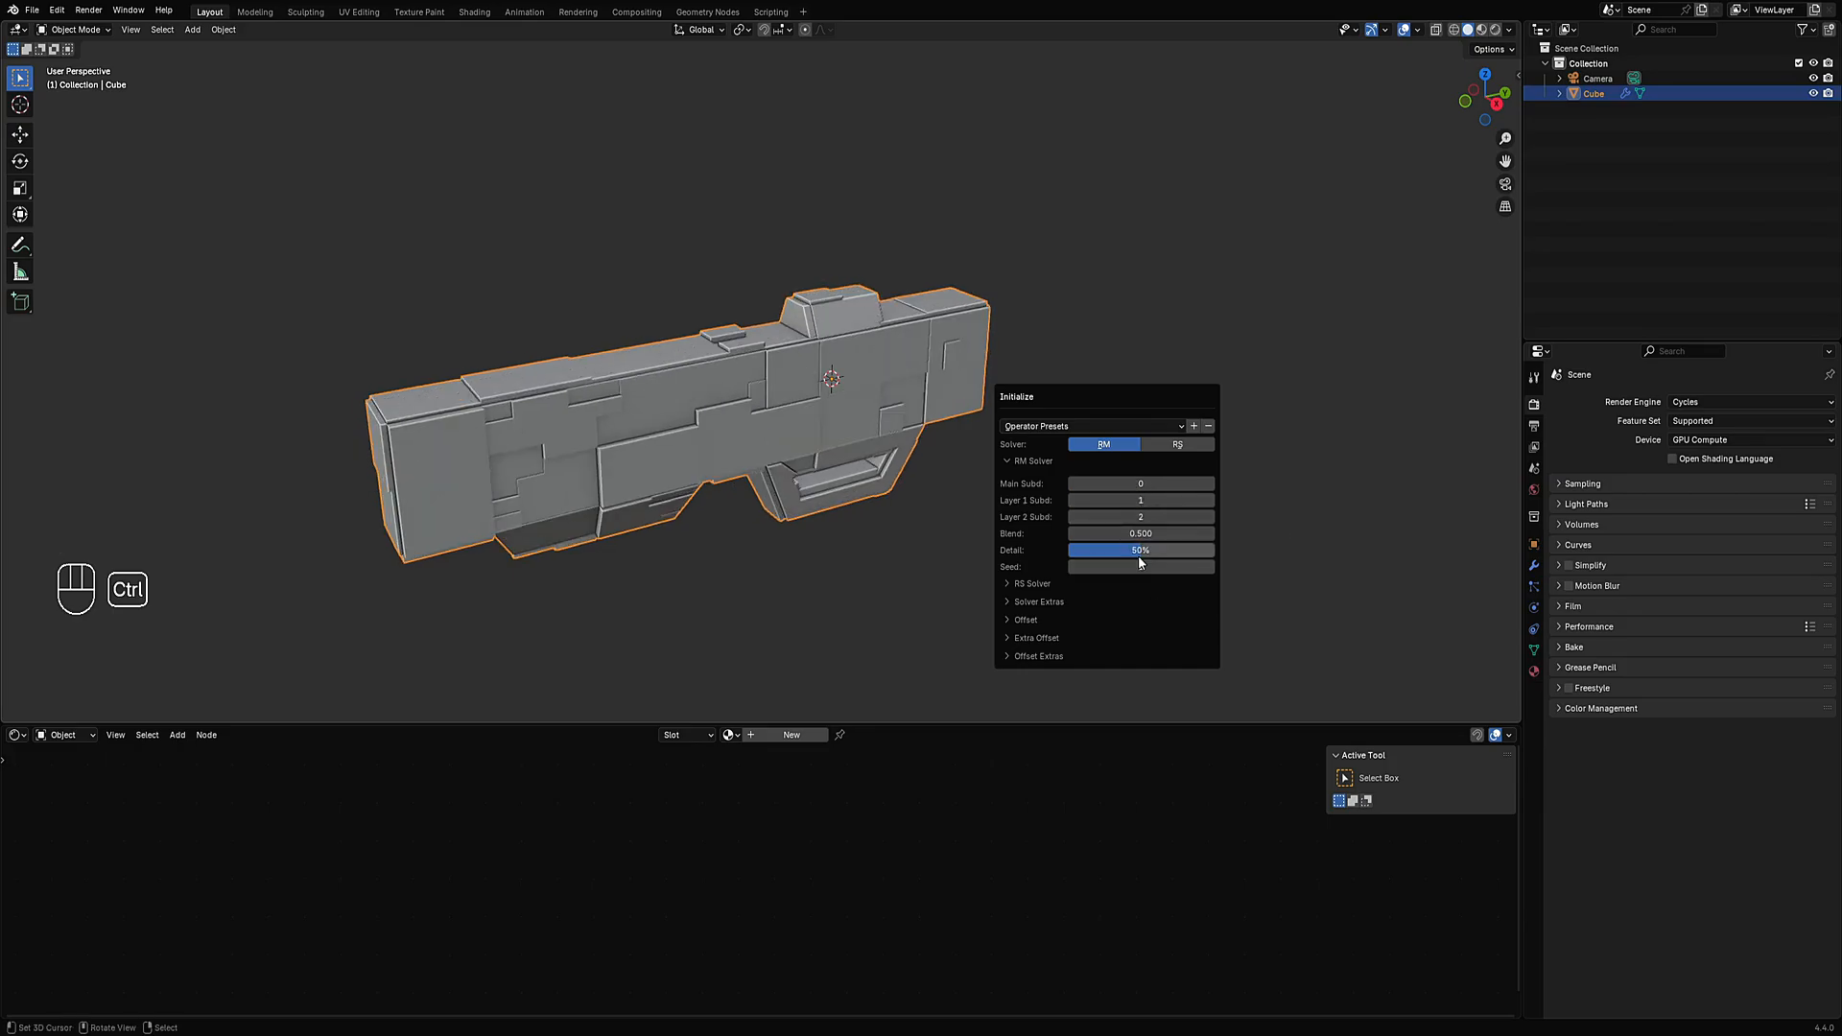
left_click_drag(1141, 551, 1156, 551)
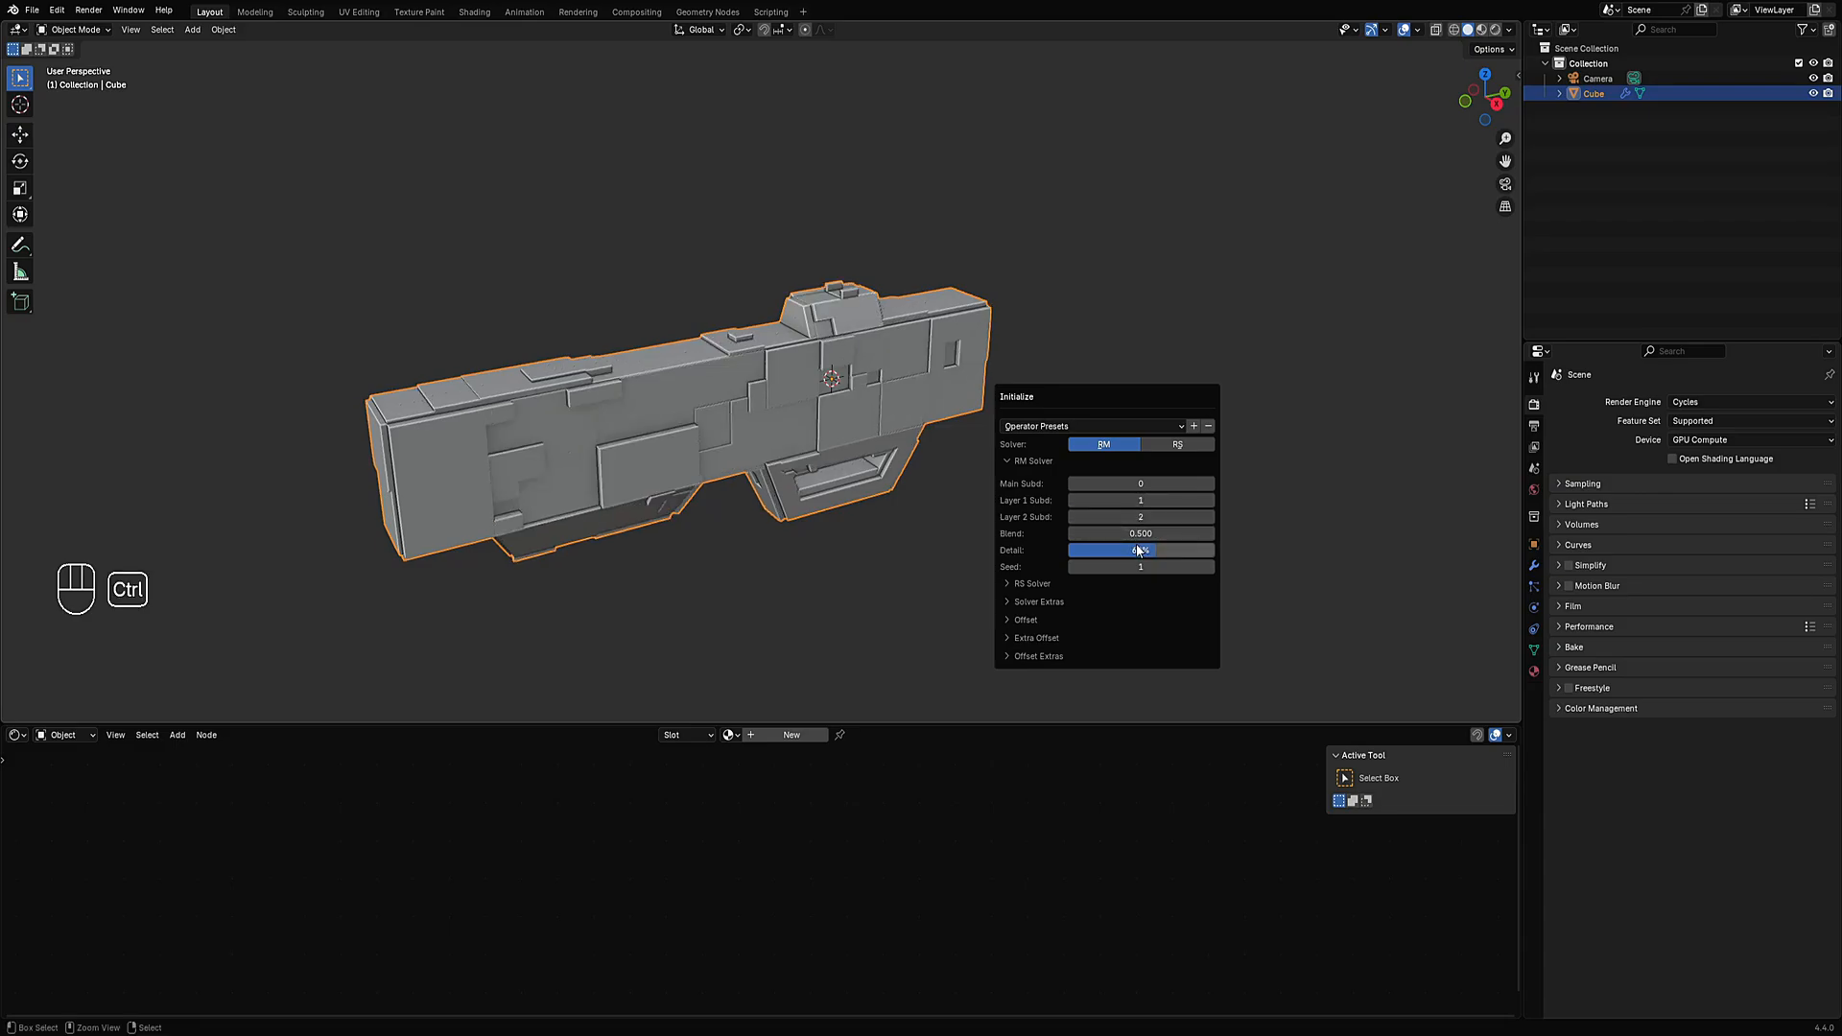
left_click_drag(1140, 533, 1163, 533)
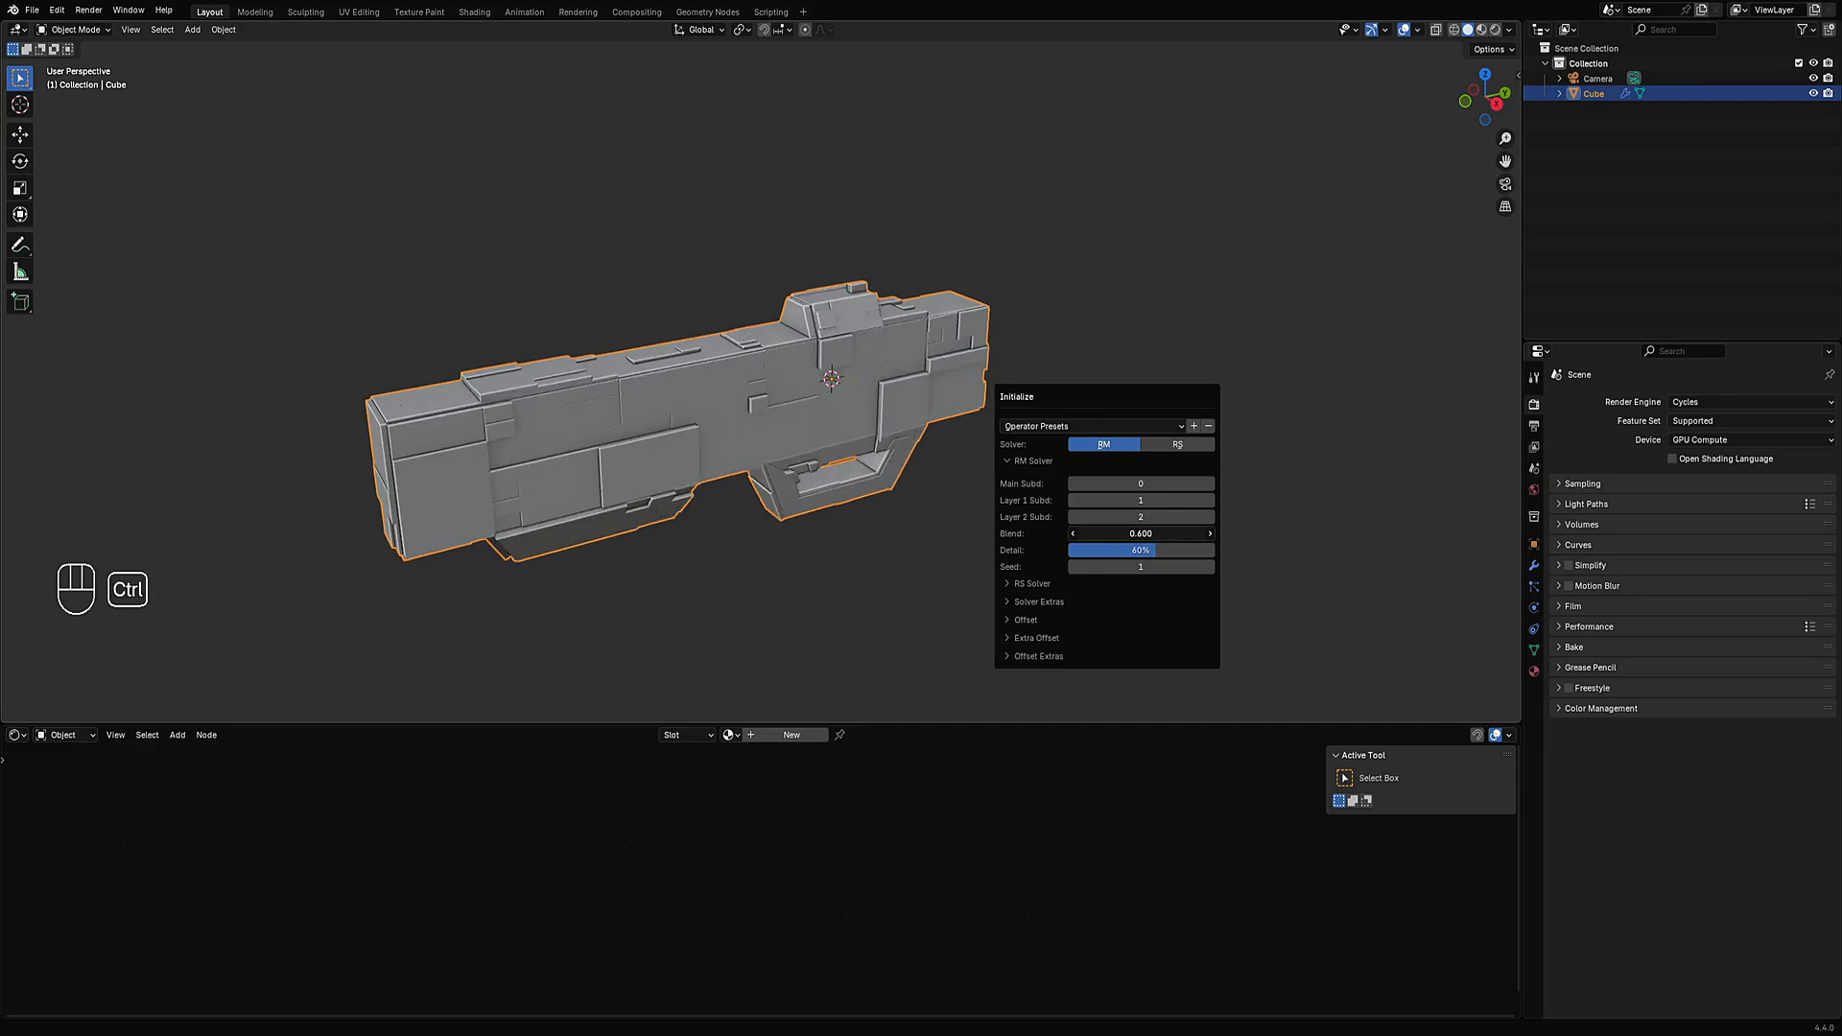
Set Main Subd to 0, Layer 1 Subd to 1, Layer 2 Subd to 3 and the RM Solver Seed to 8.
mouse_move(762, 538)
middle_mouse_down()
mouse_move(758, 481)
mouse_move(819, 466)
mouse_move(972, 511)
mouse_move(773, 535)
middle_mouse_up()
key("F9")
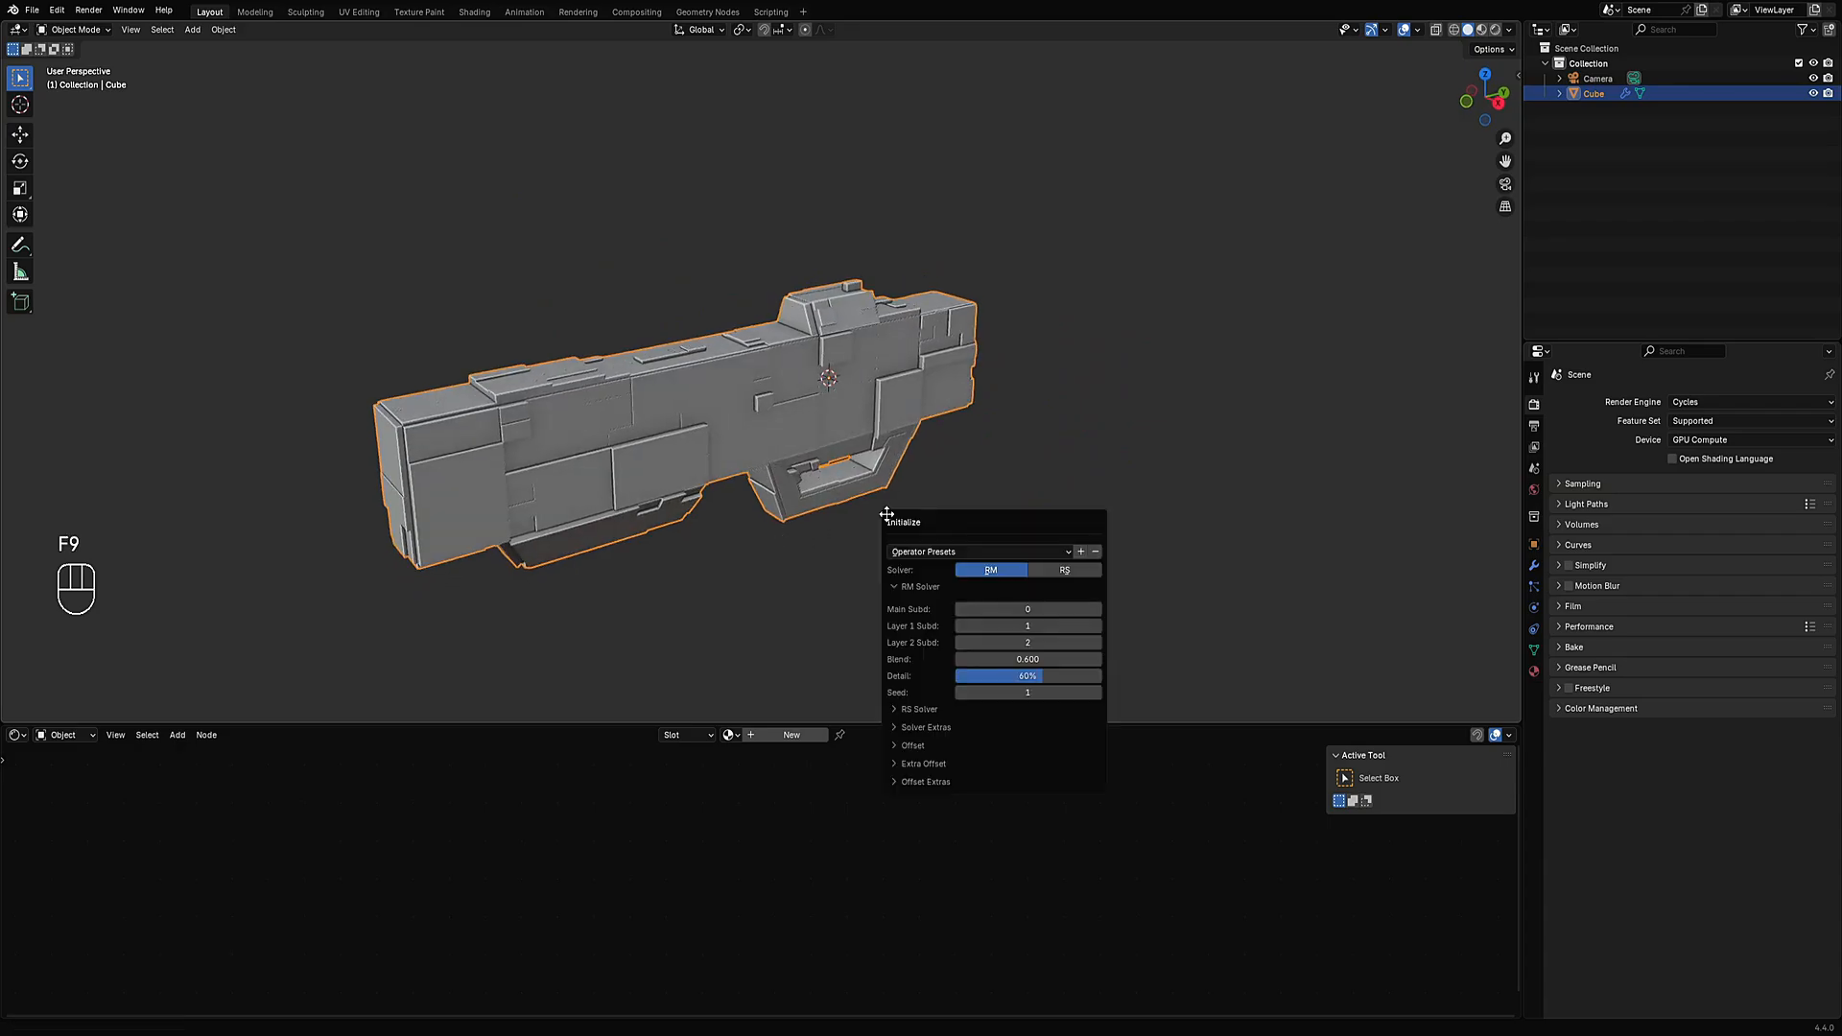
scroll(1025, 609, "up", 1, "ctrl")
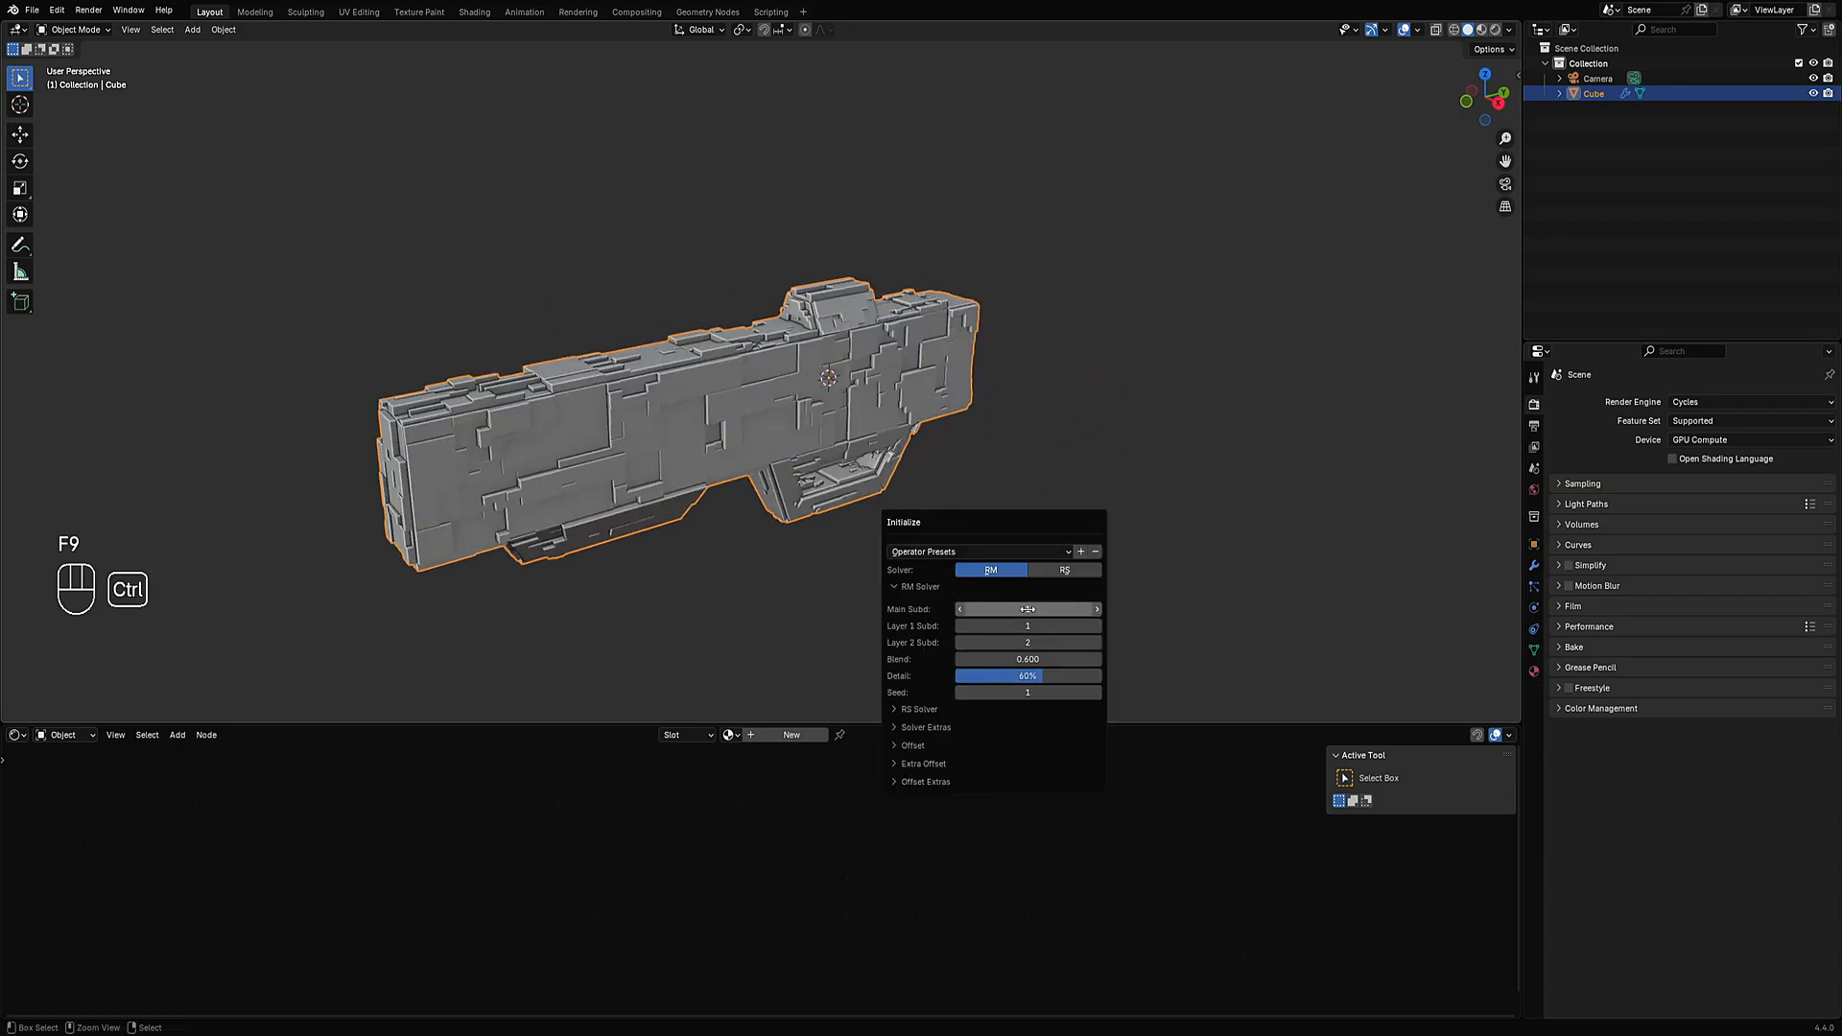
scroll(1028, 608, "down", 1, "ctrl")
scroll(1025, 608, "down", 1, "ctrl")
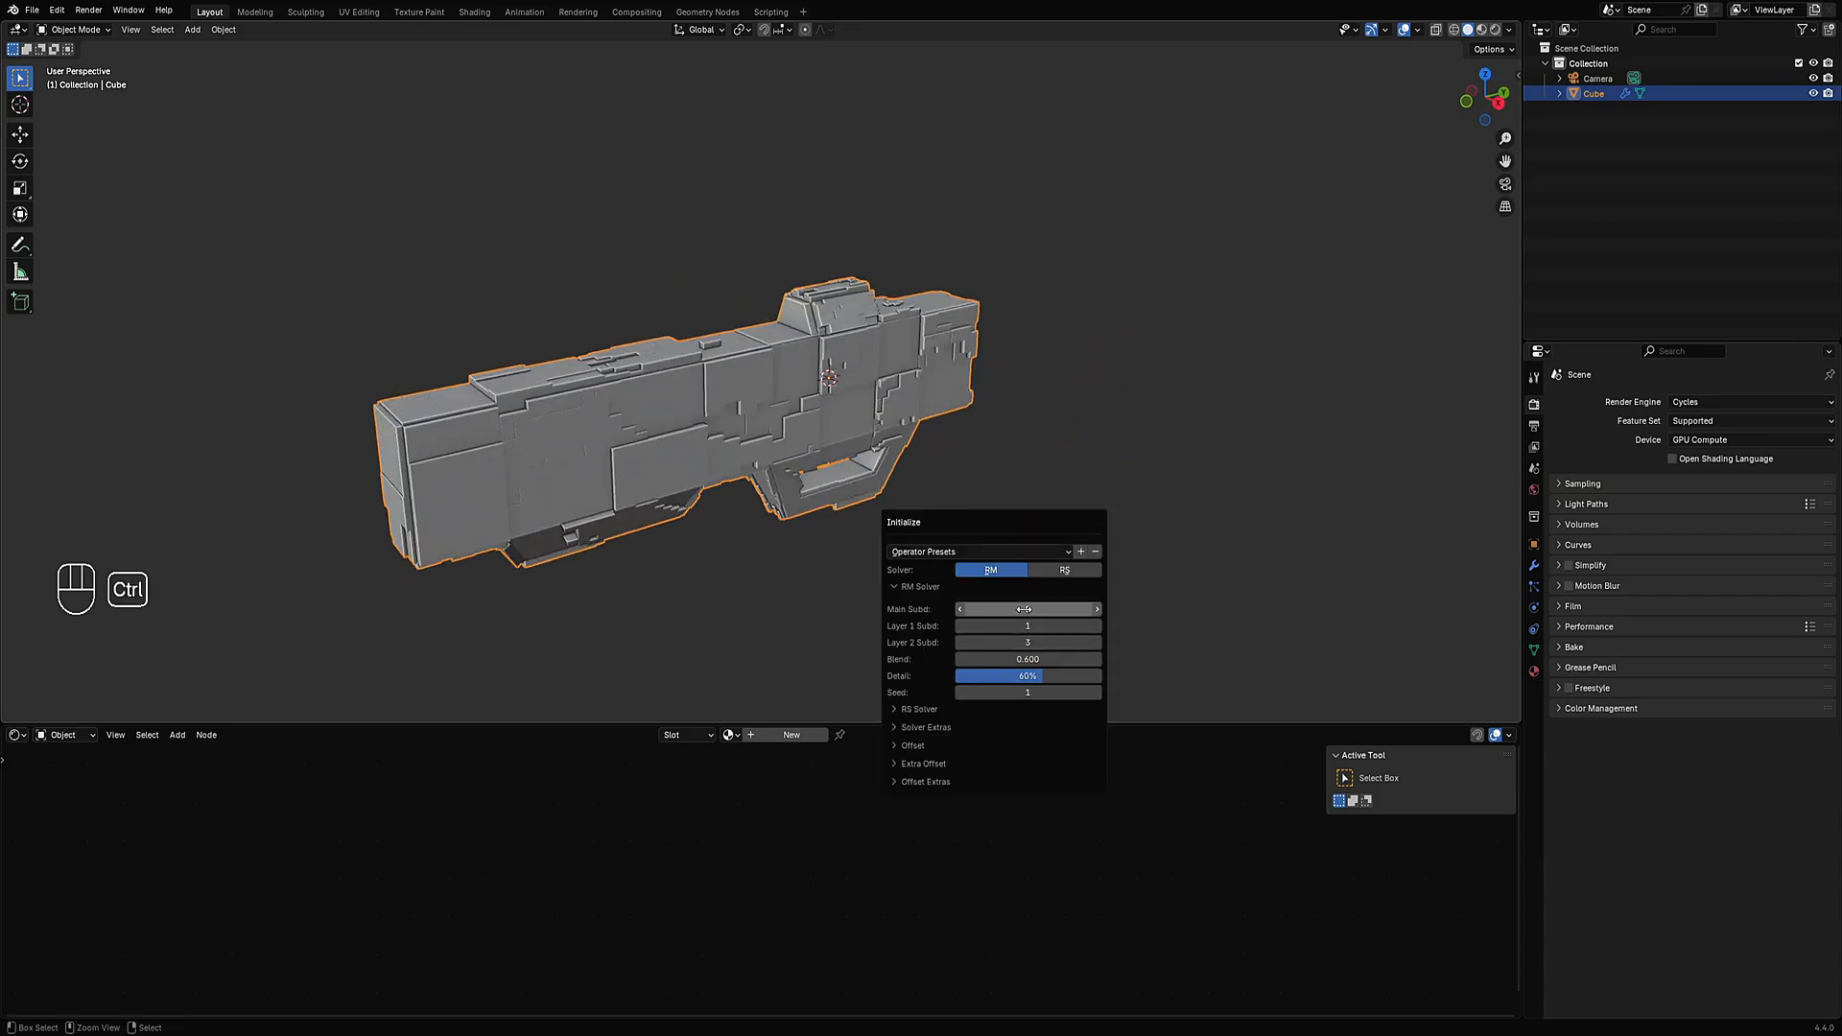
scroll(1027, 642, "down", 1, "ctrl")
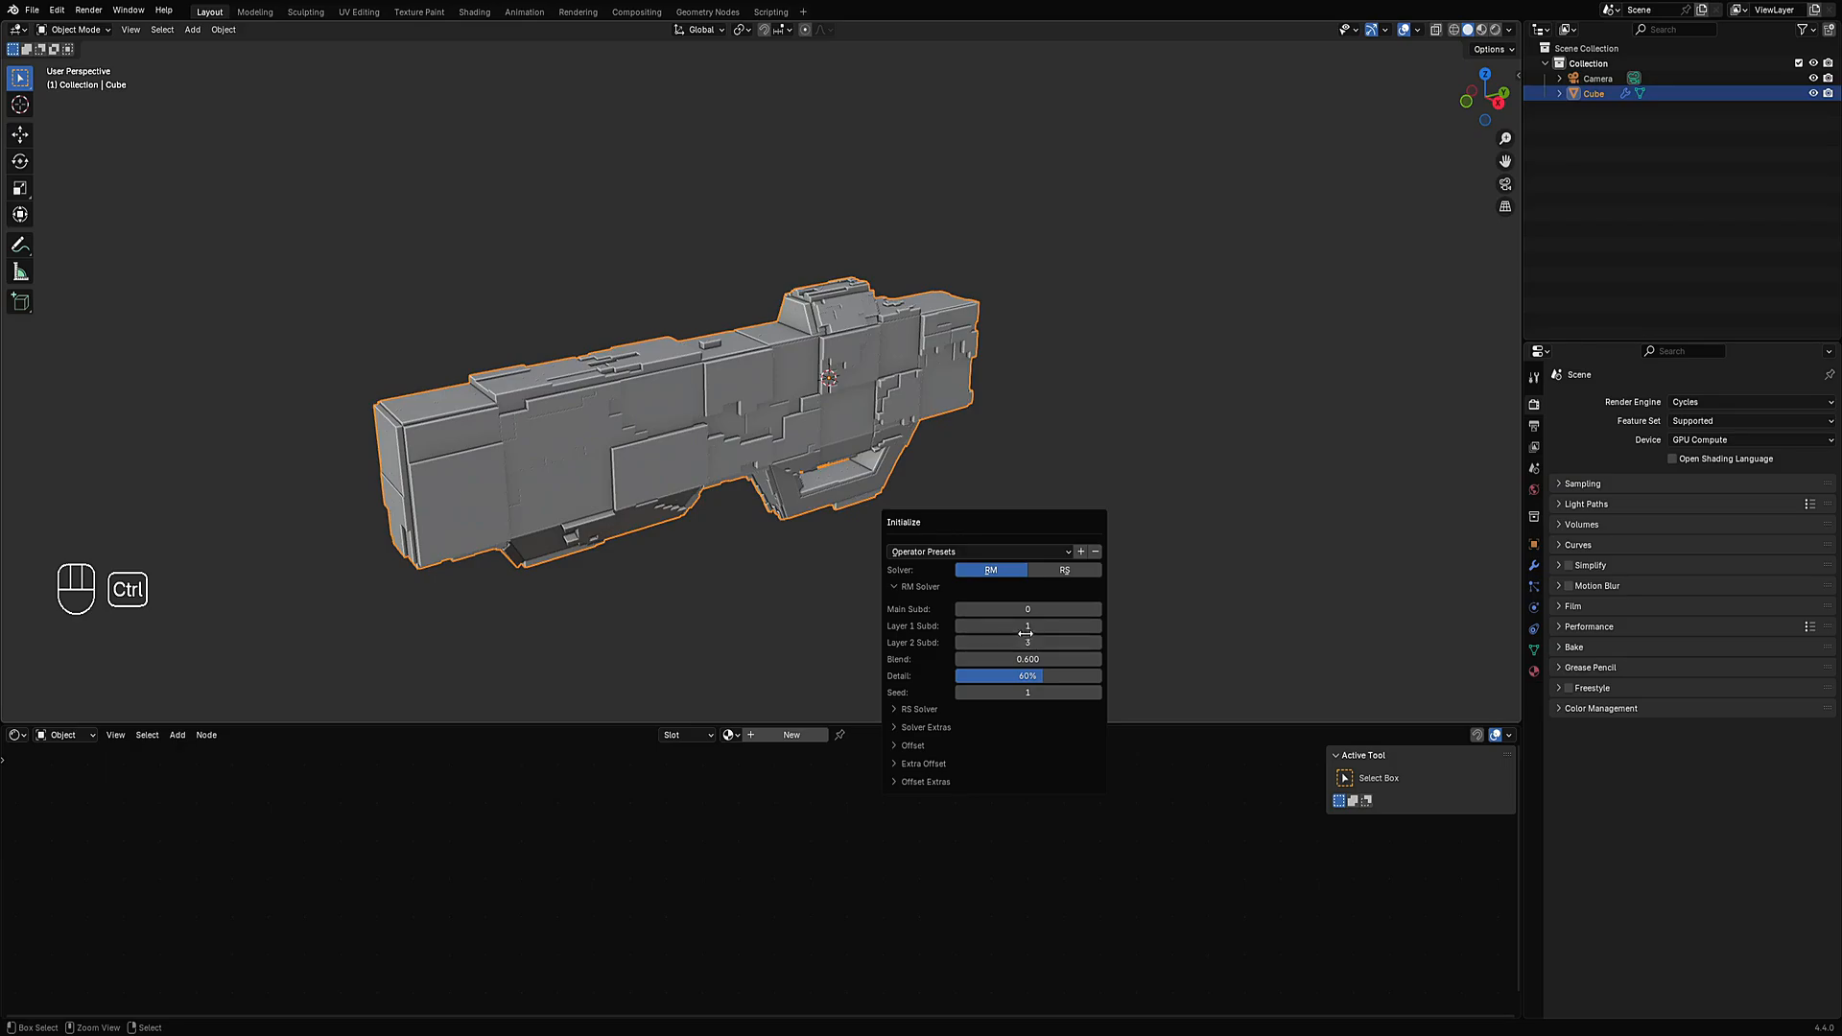
scroll(1026, 642, "up", 1, "ctrl")
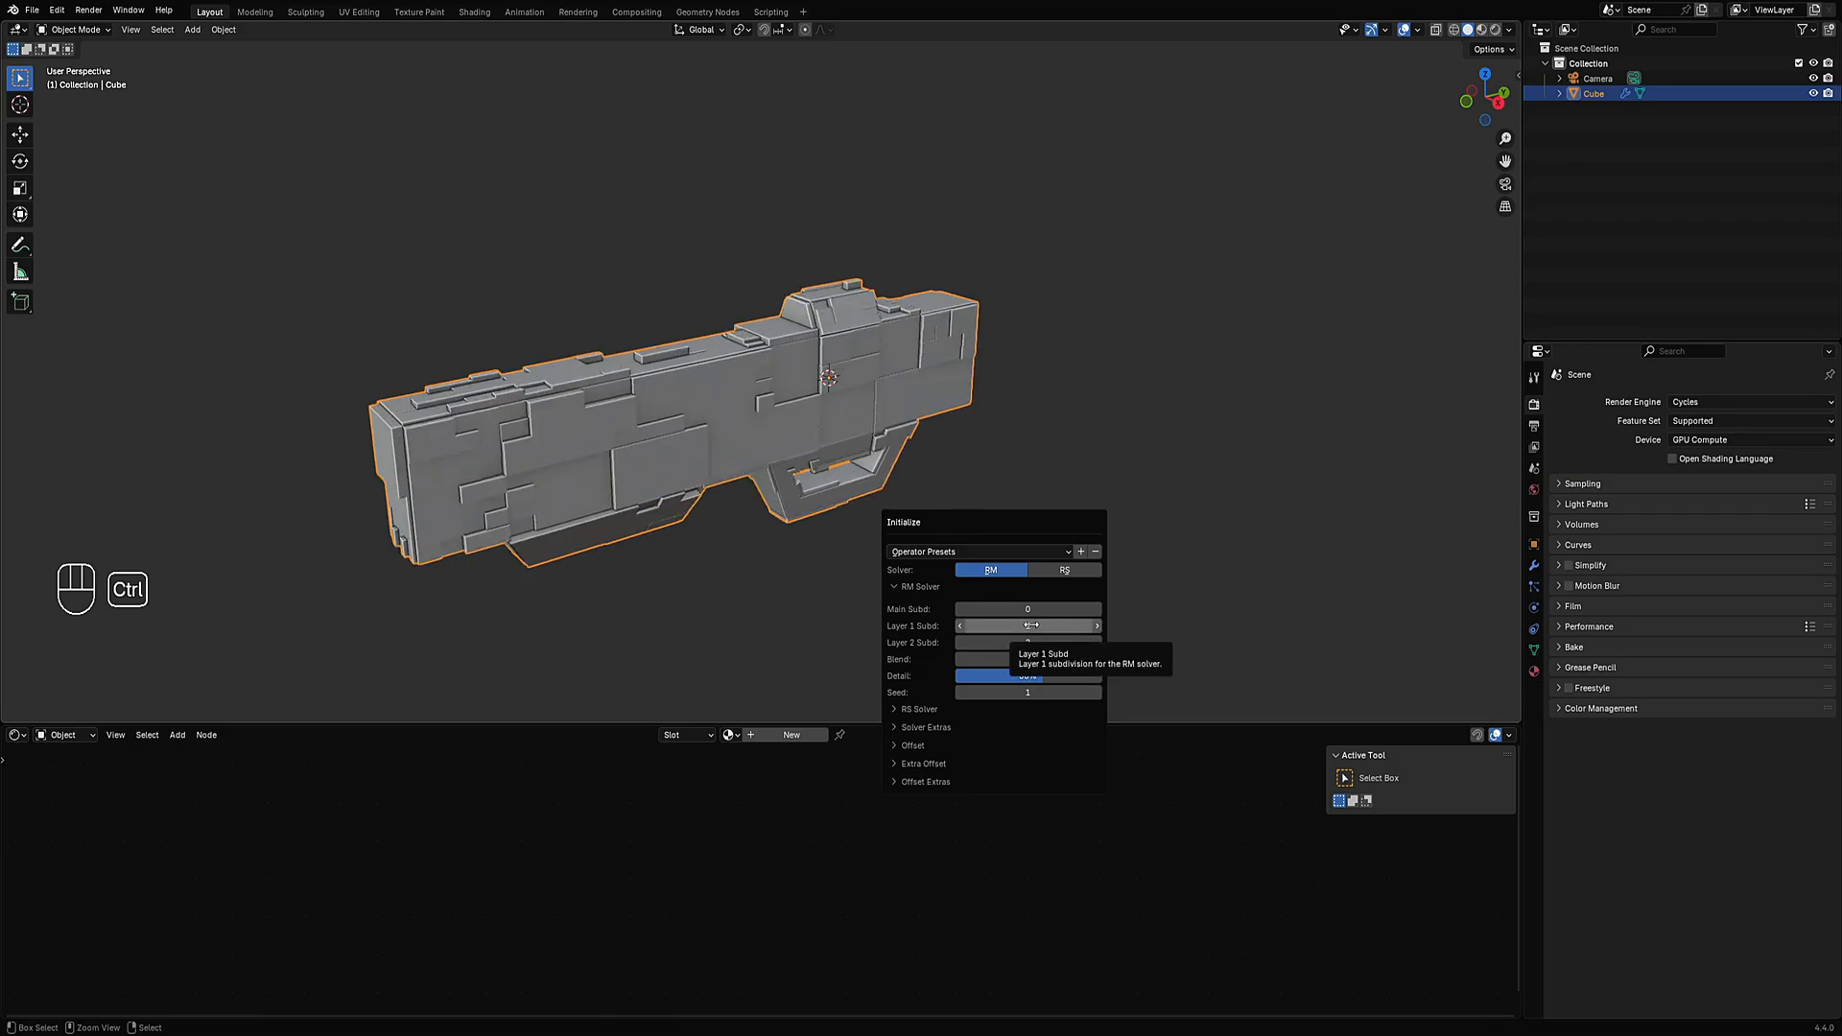
scroll(1030, 640, "up", 1, "ctrl")
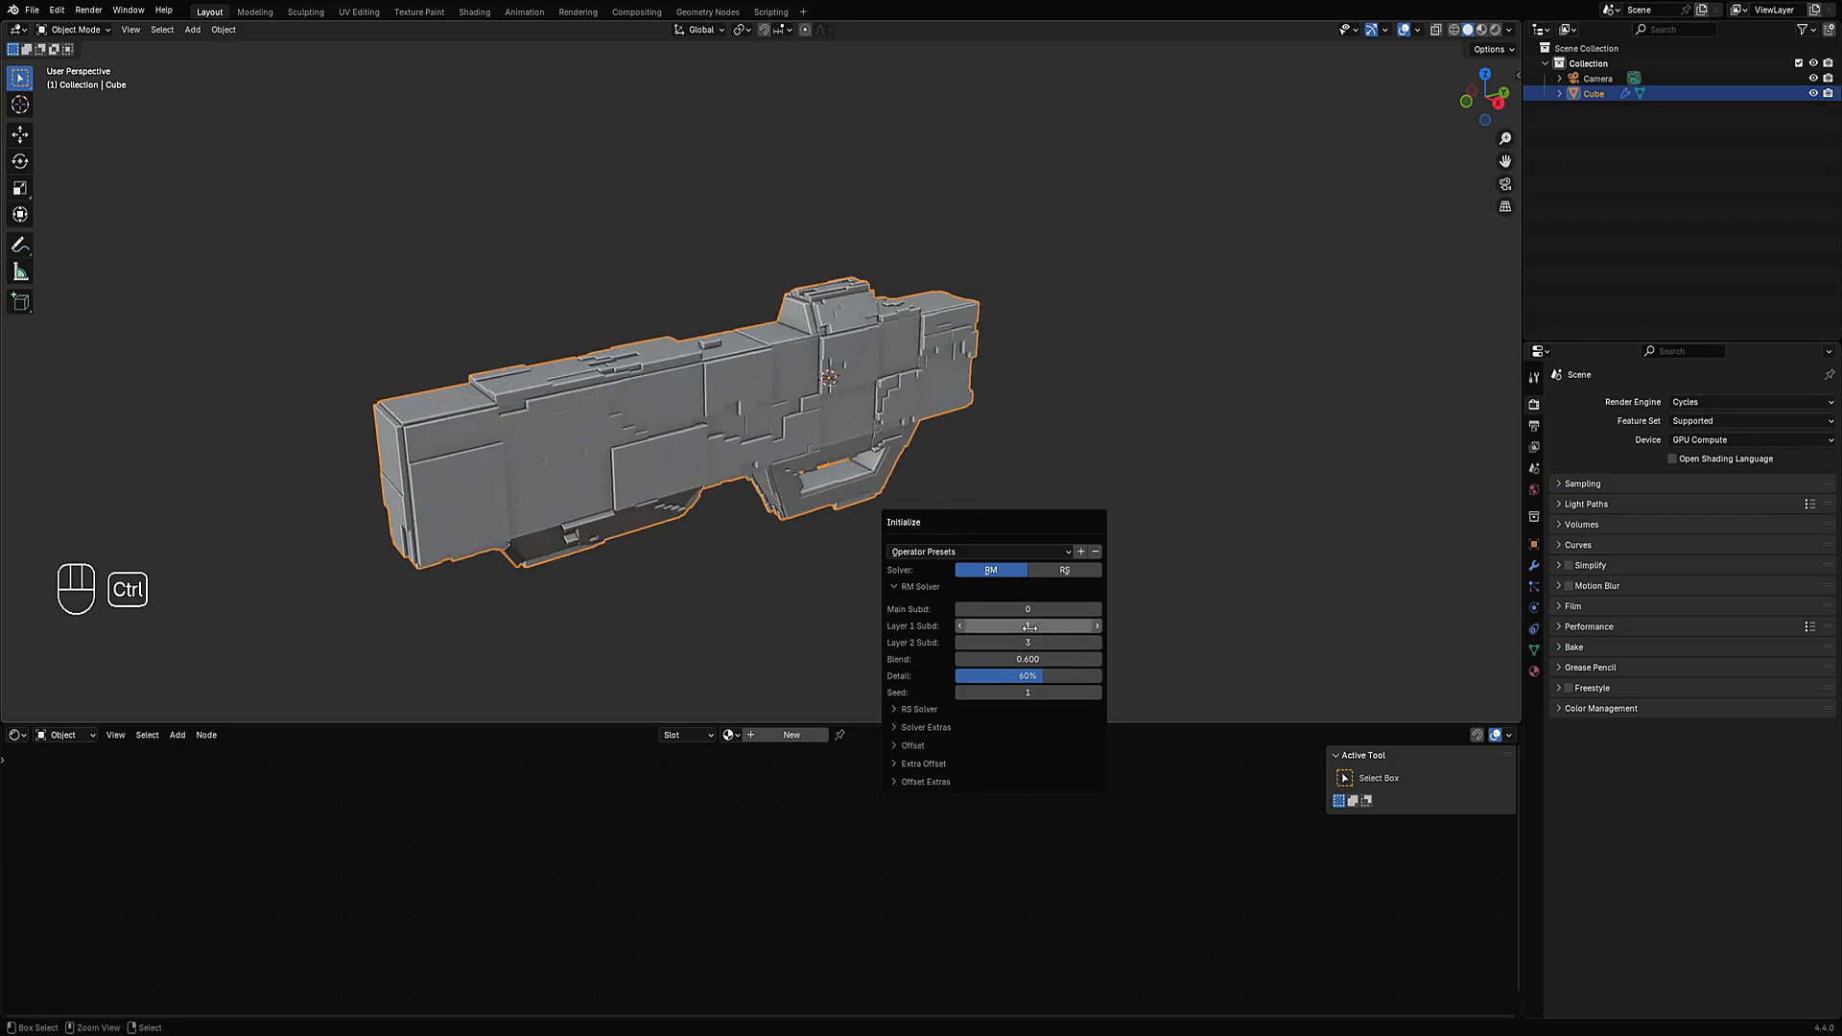
scroll(1027, 693, "up", 1, "ctrl")
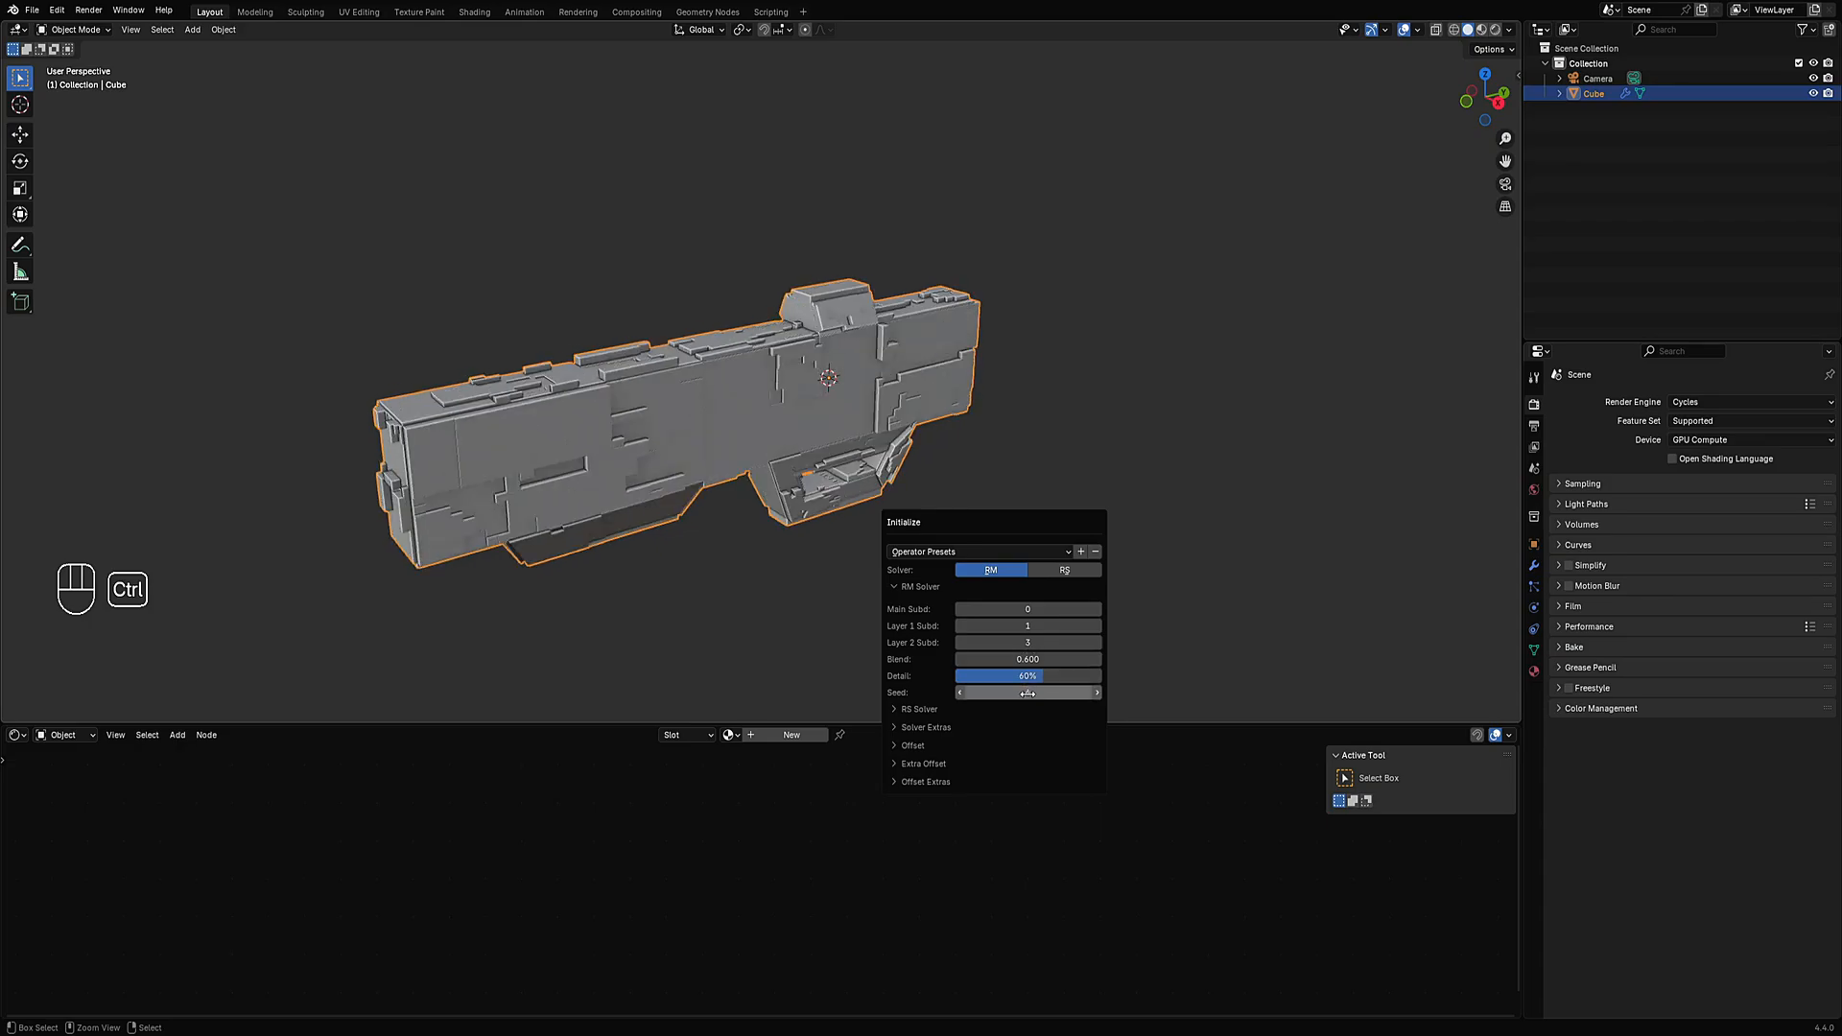
scroll(1027, 693, "up", 4, "ctrl")
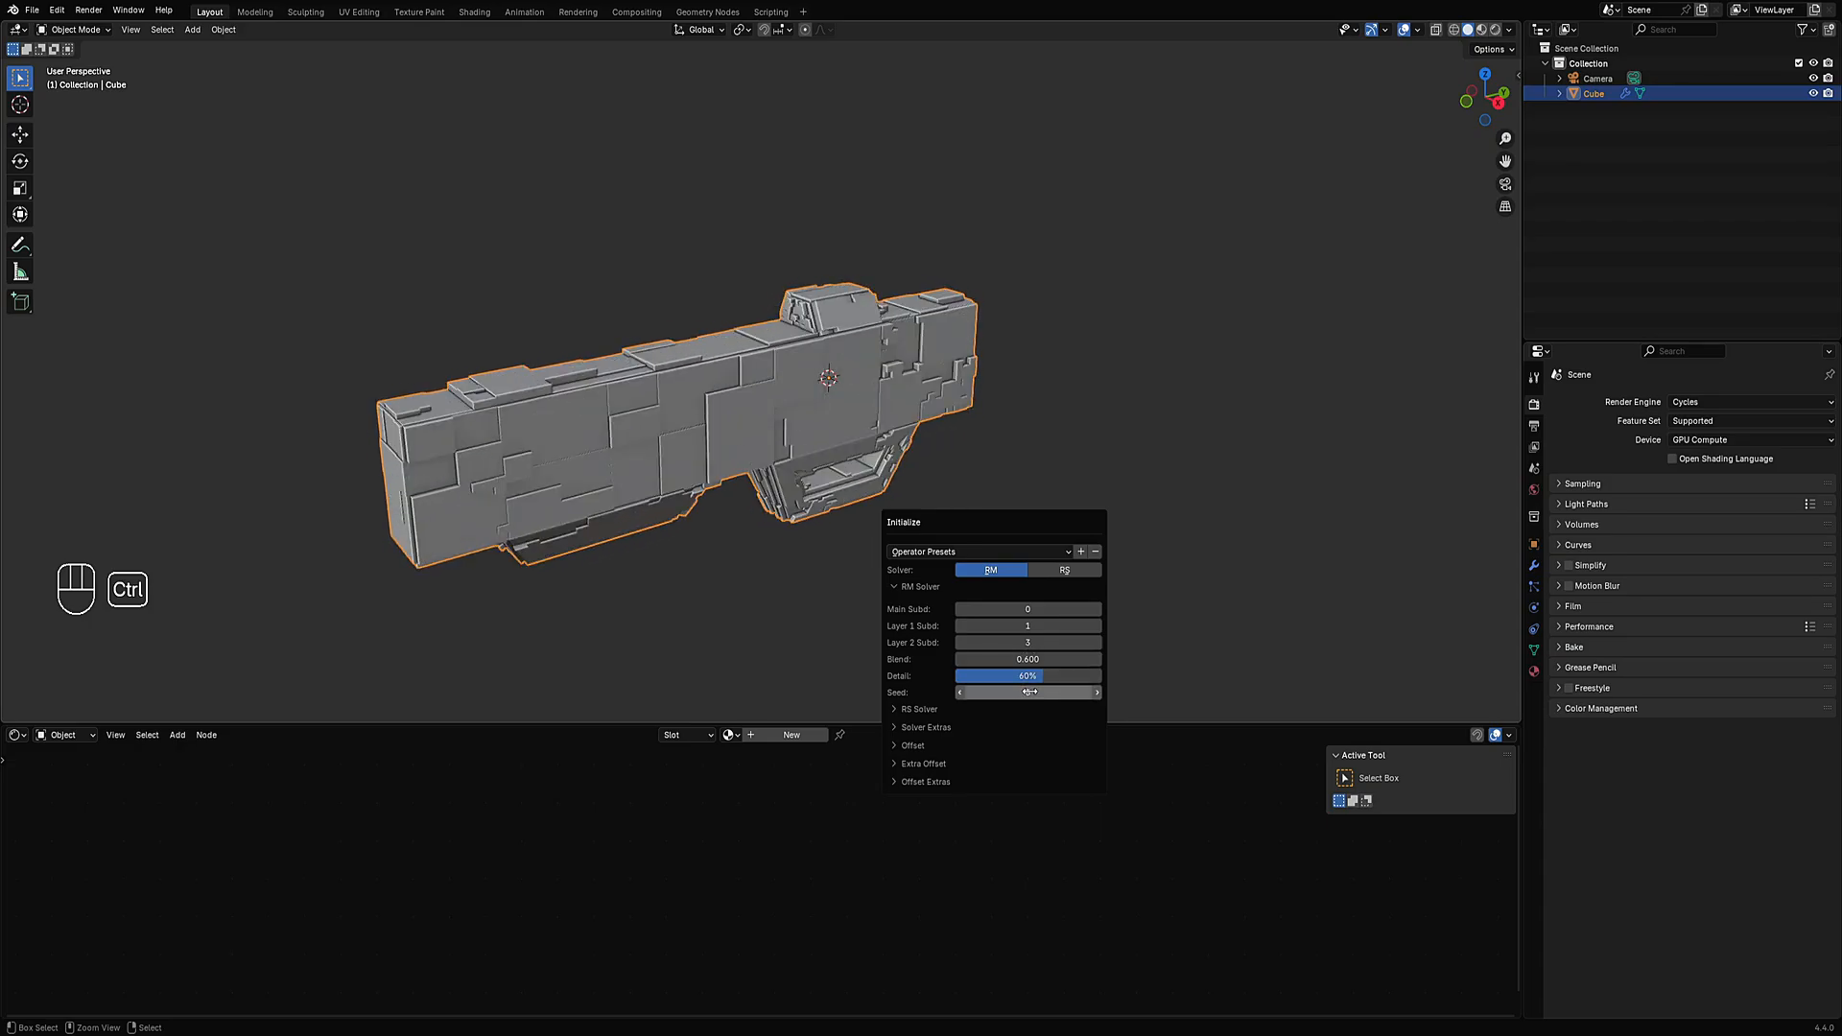
Expand the Randomizer's Offset settings and set Offset Max to 0.076 and Scale to 0.902.
middle_click_drag(996, 684, 1040, 347)
key("F9")
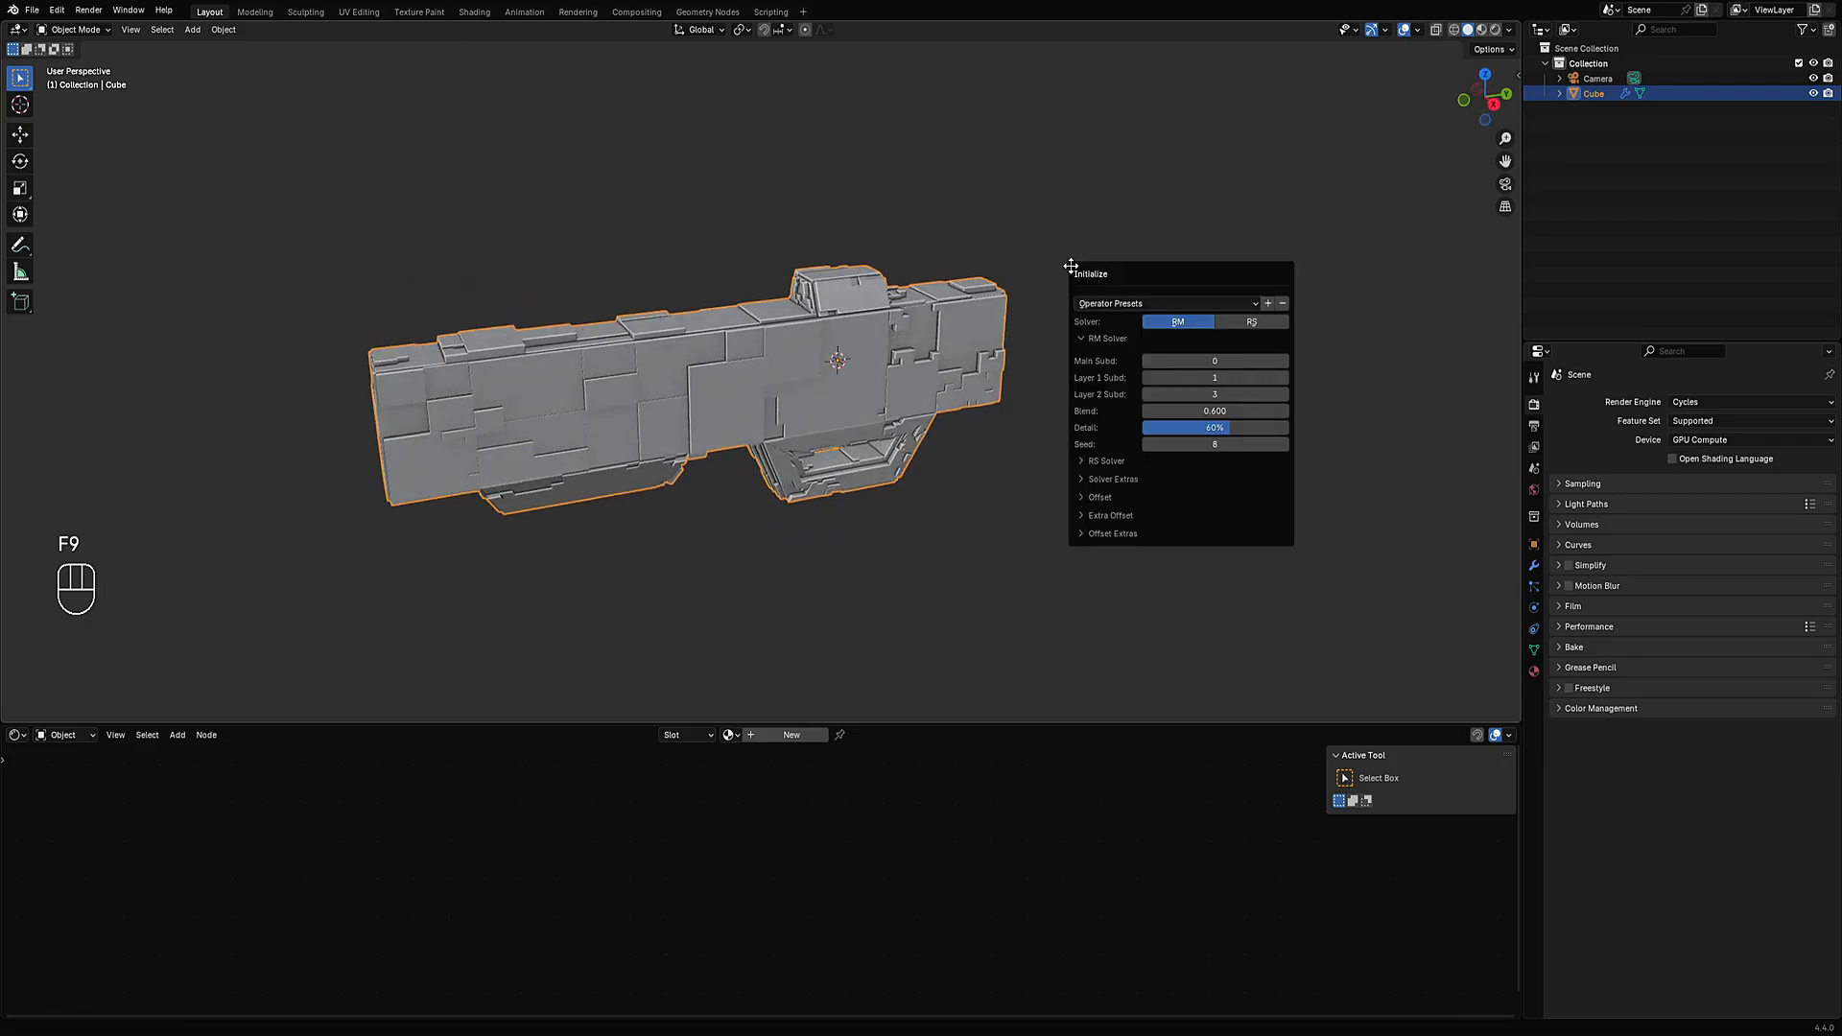
left_click(1118, 495)
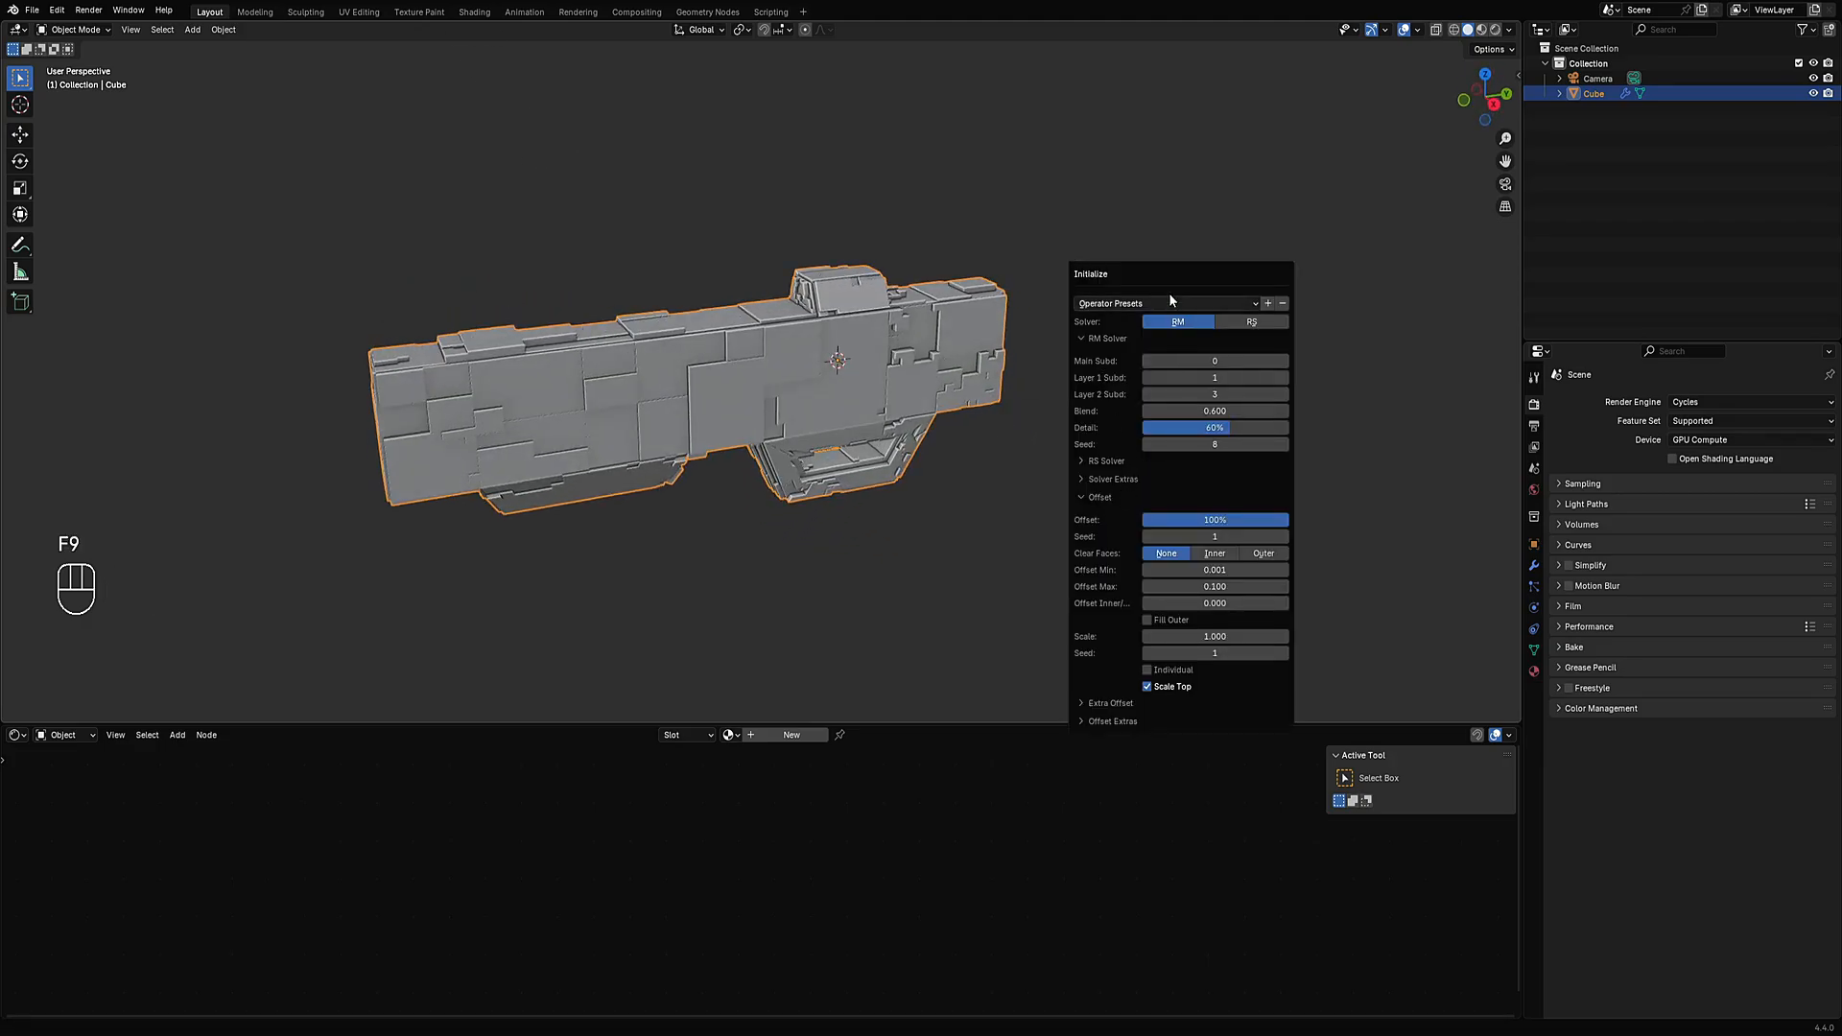
left_click_drag(1164, 273, 1156, 160)
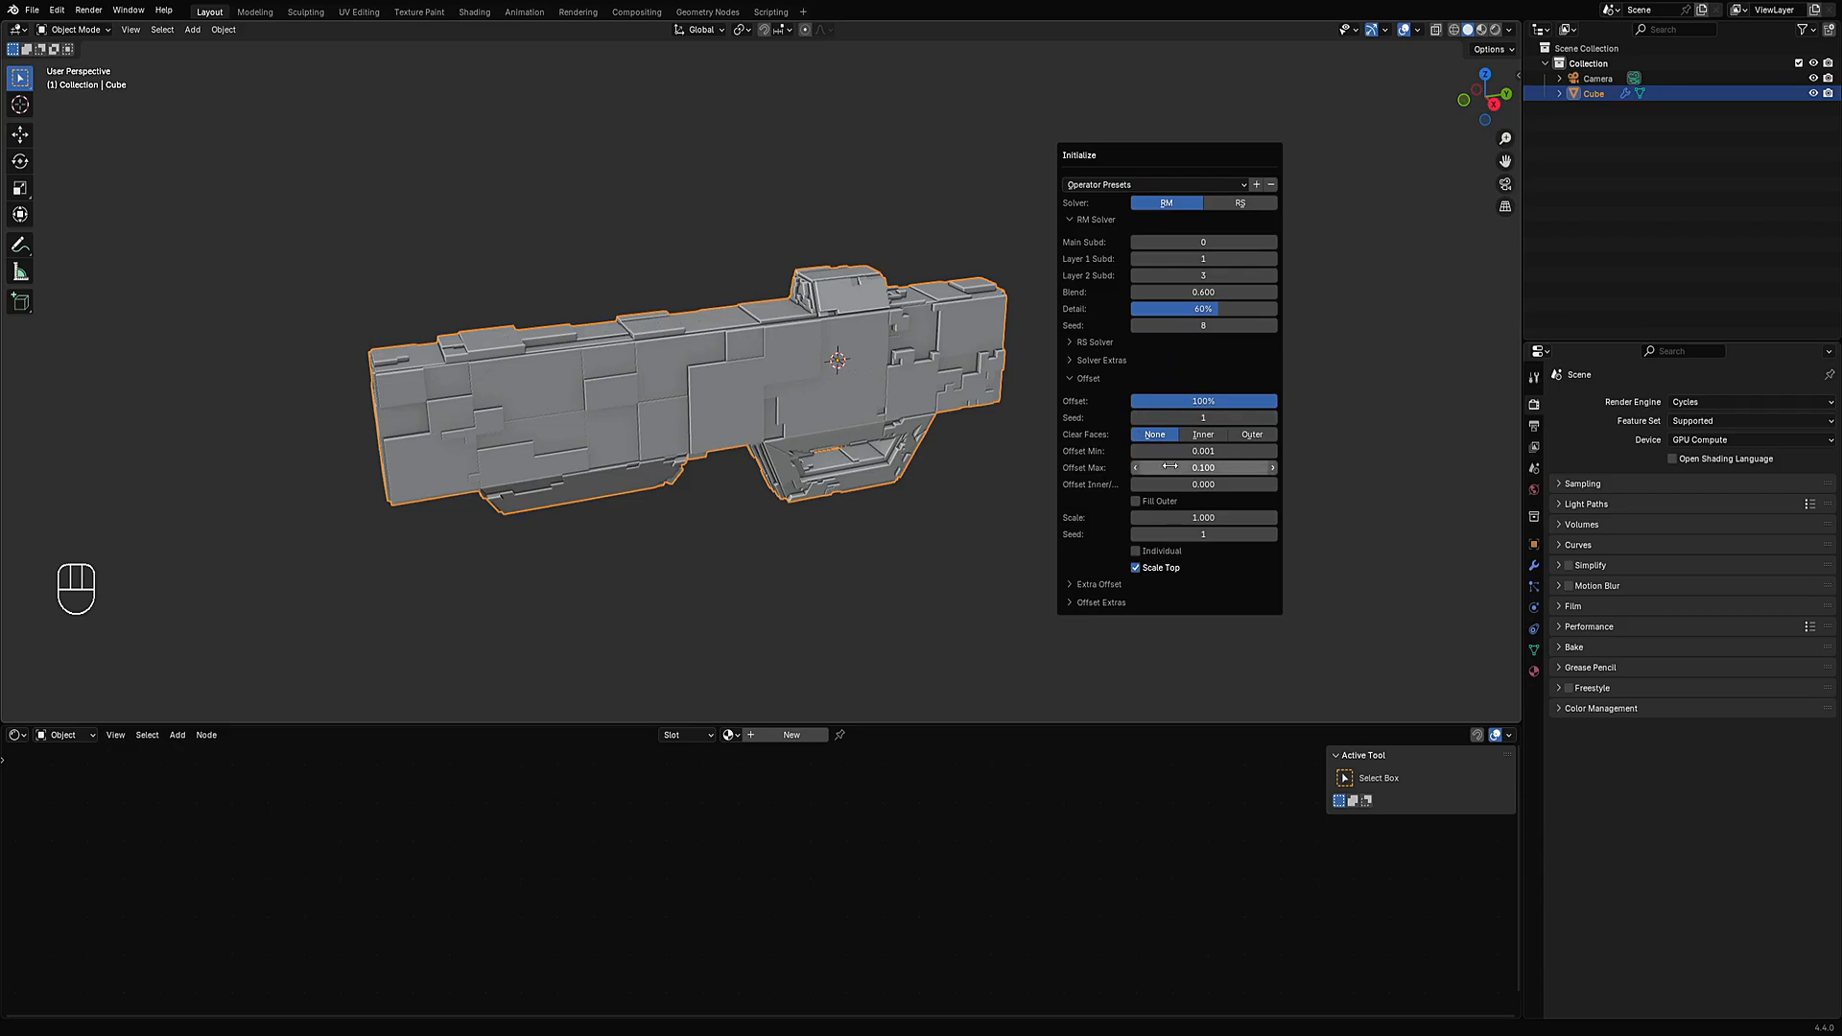
left_click_drag(1206, 467, 1180, 517)
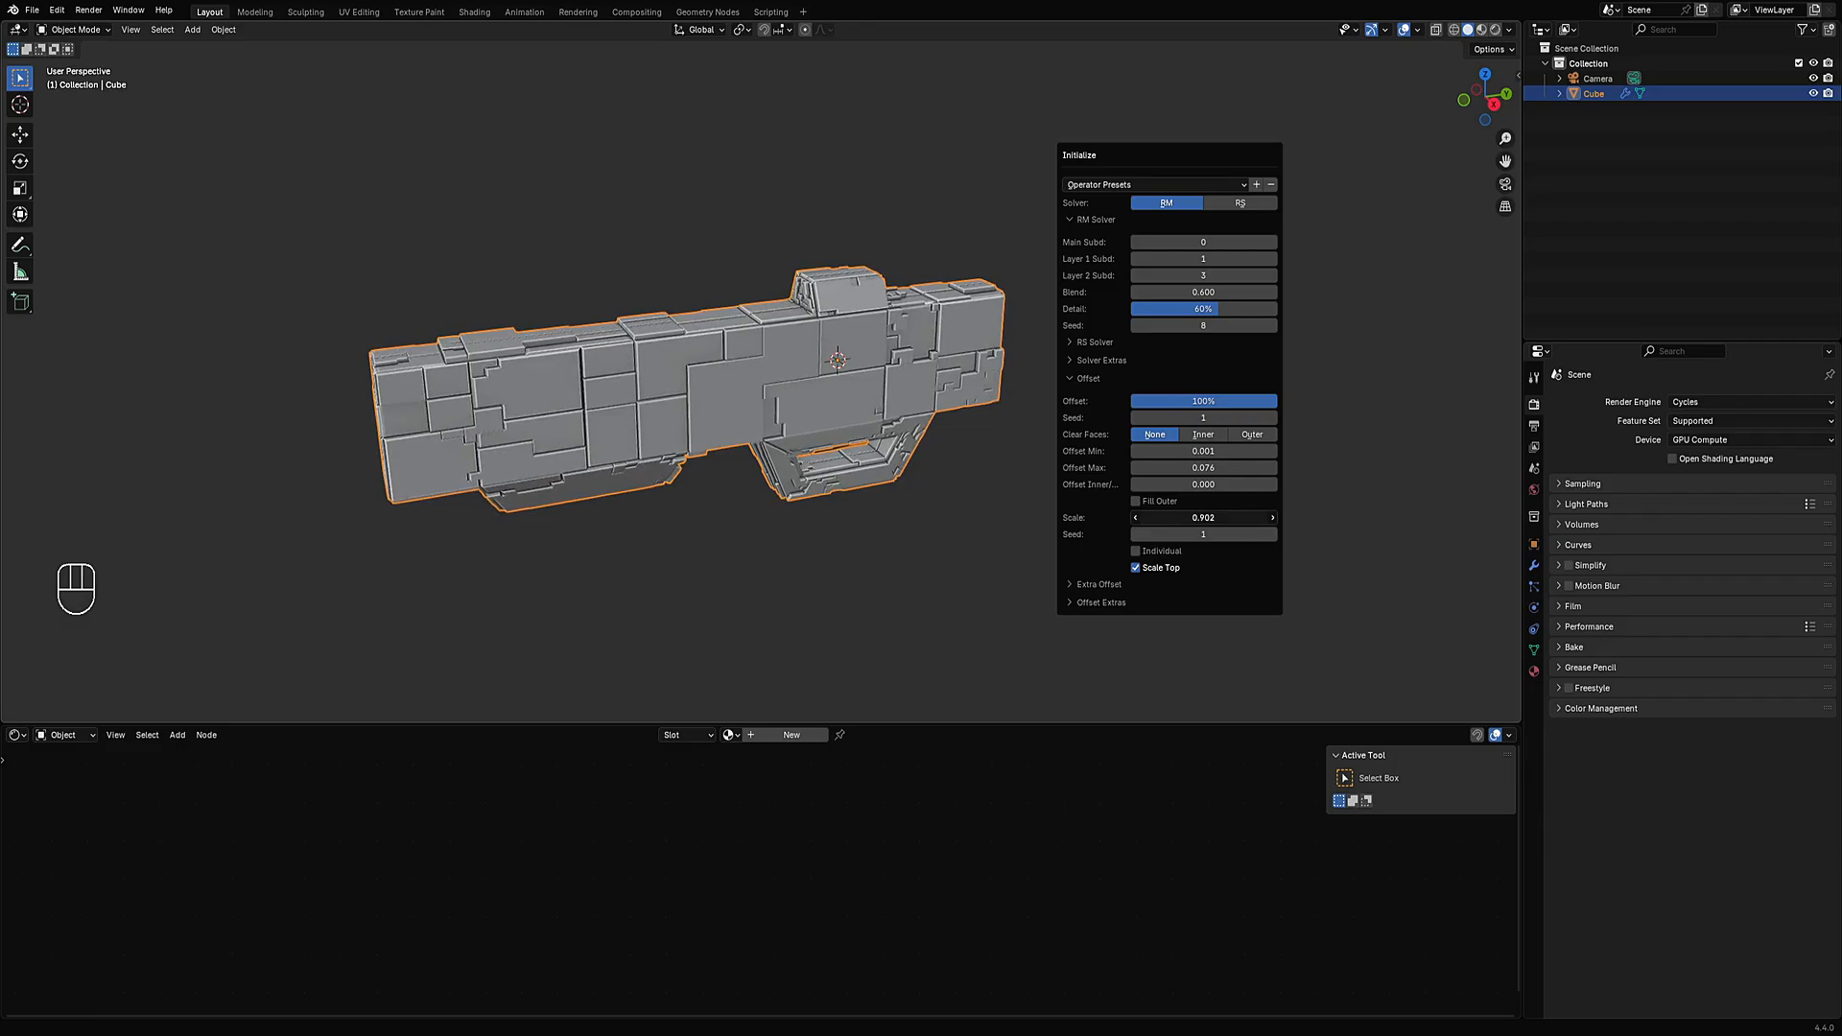
Set the Merge distance of the body's Mirror modifier to 0.0375 m.
middle_click_drag(950, 490, 935, 451)
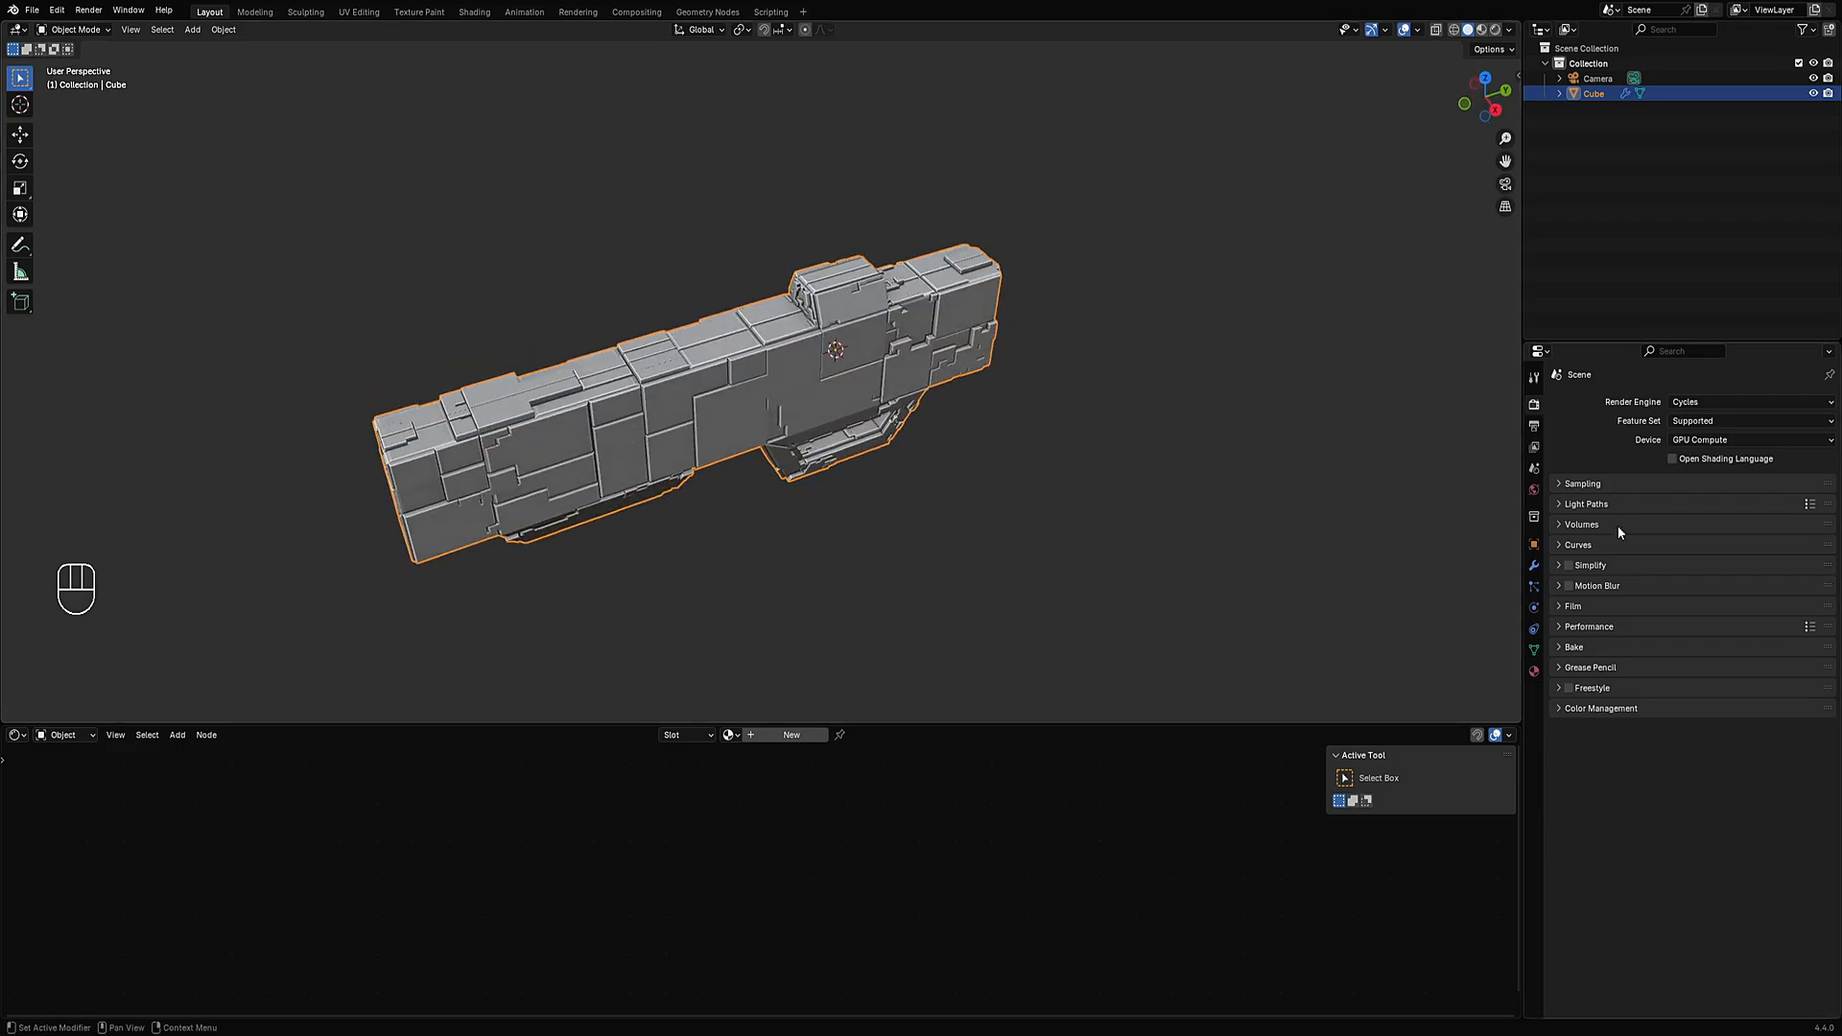
left_click(1534, 565)
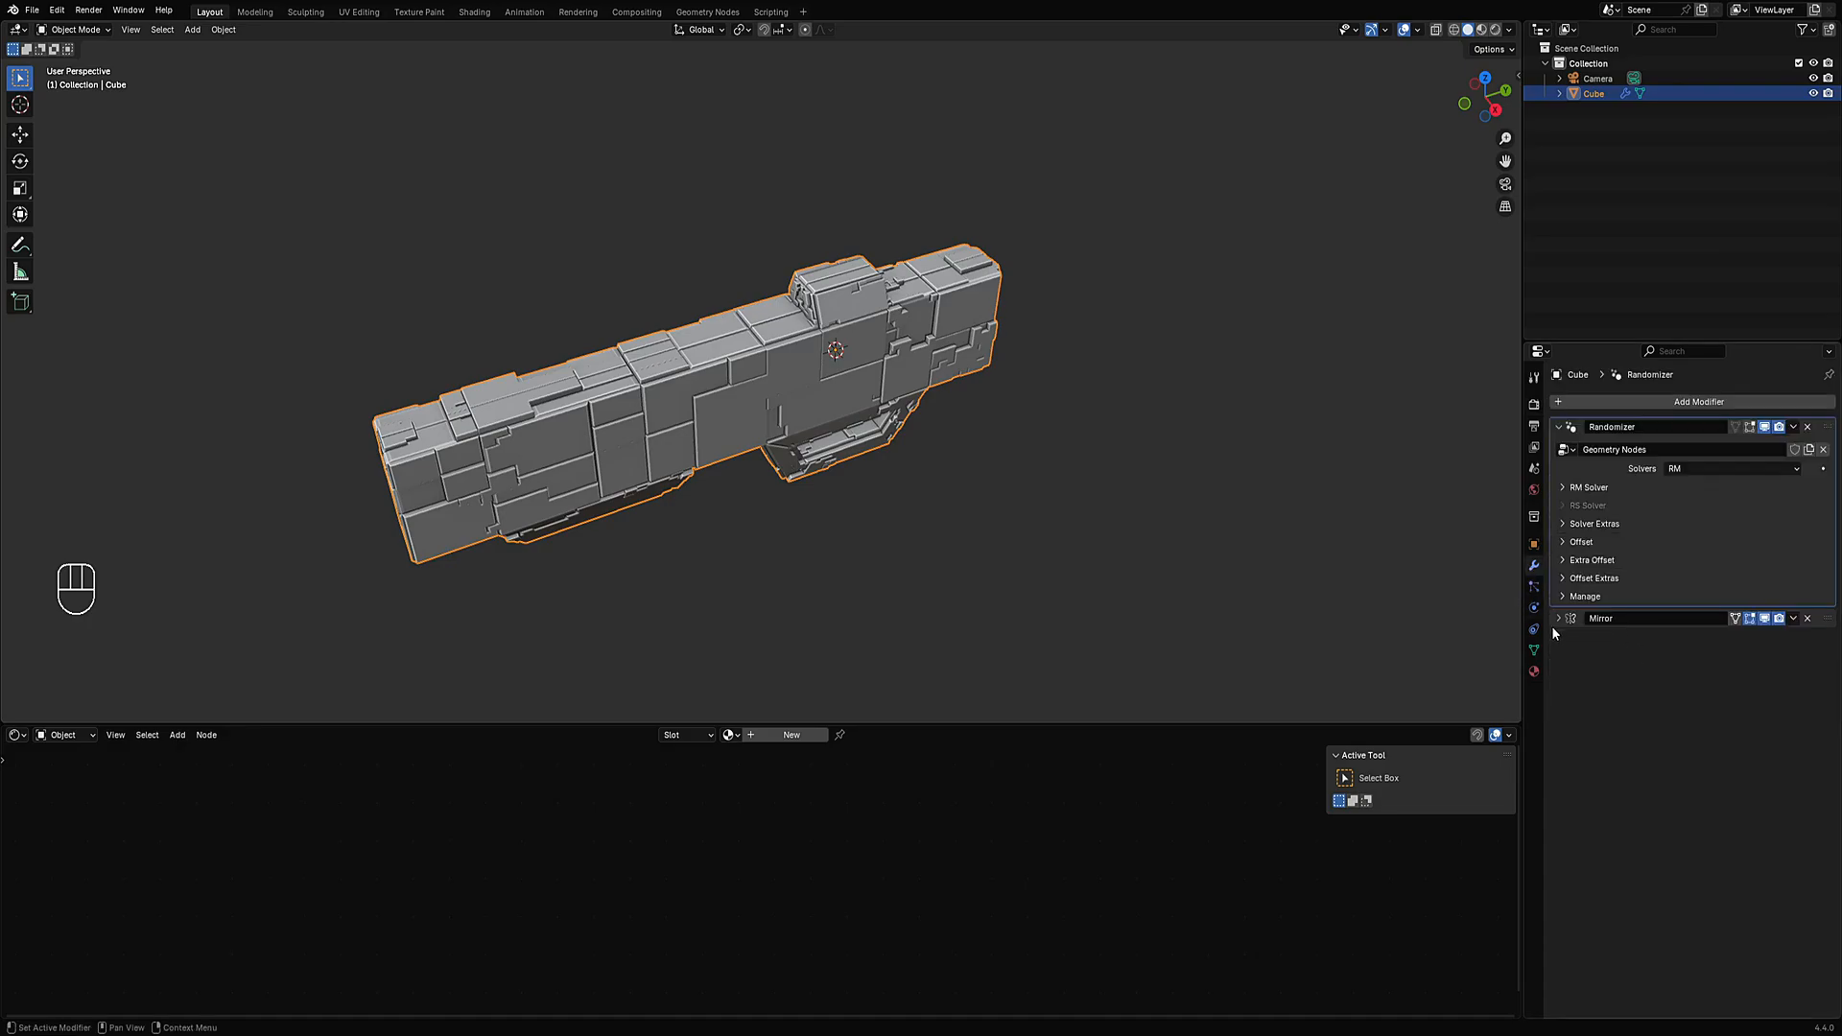
left_click(1559, 619)
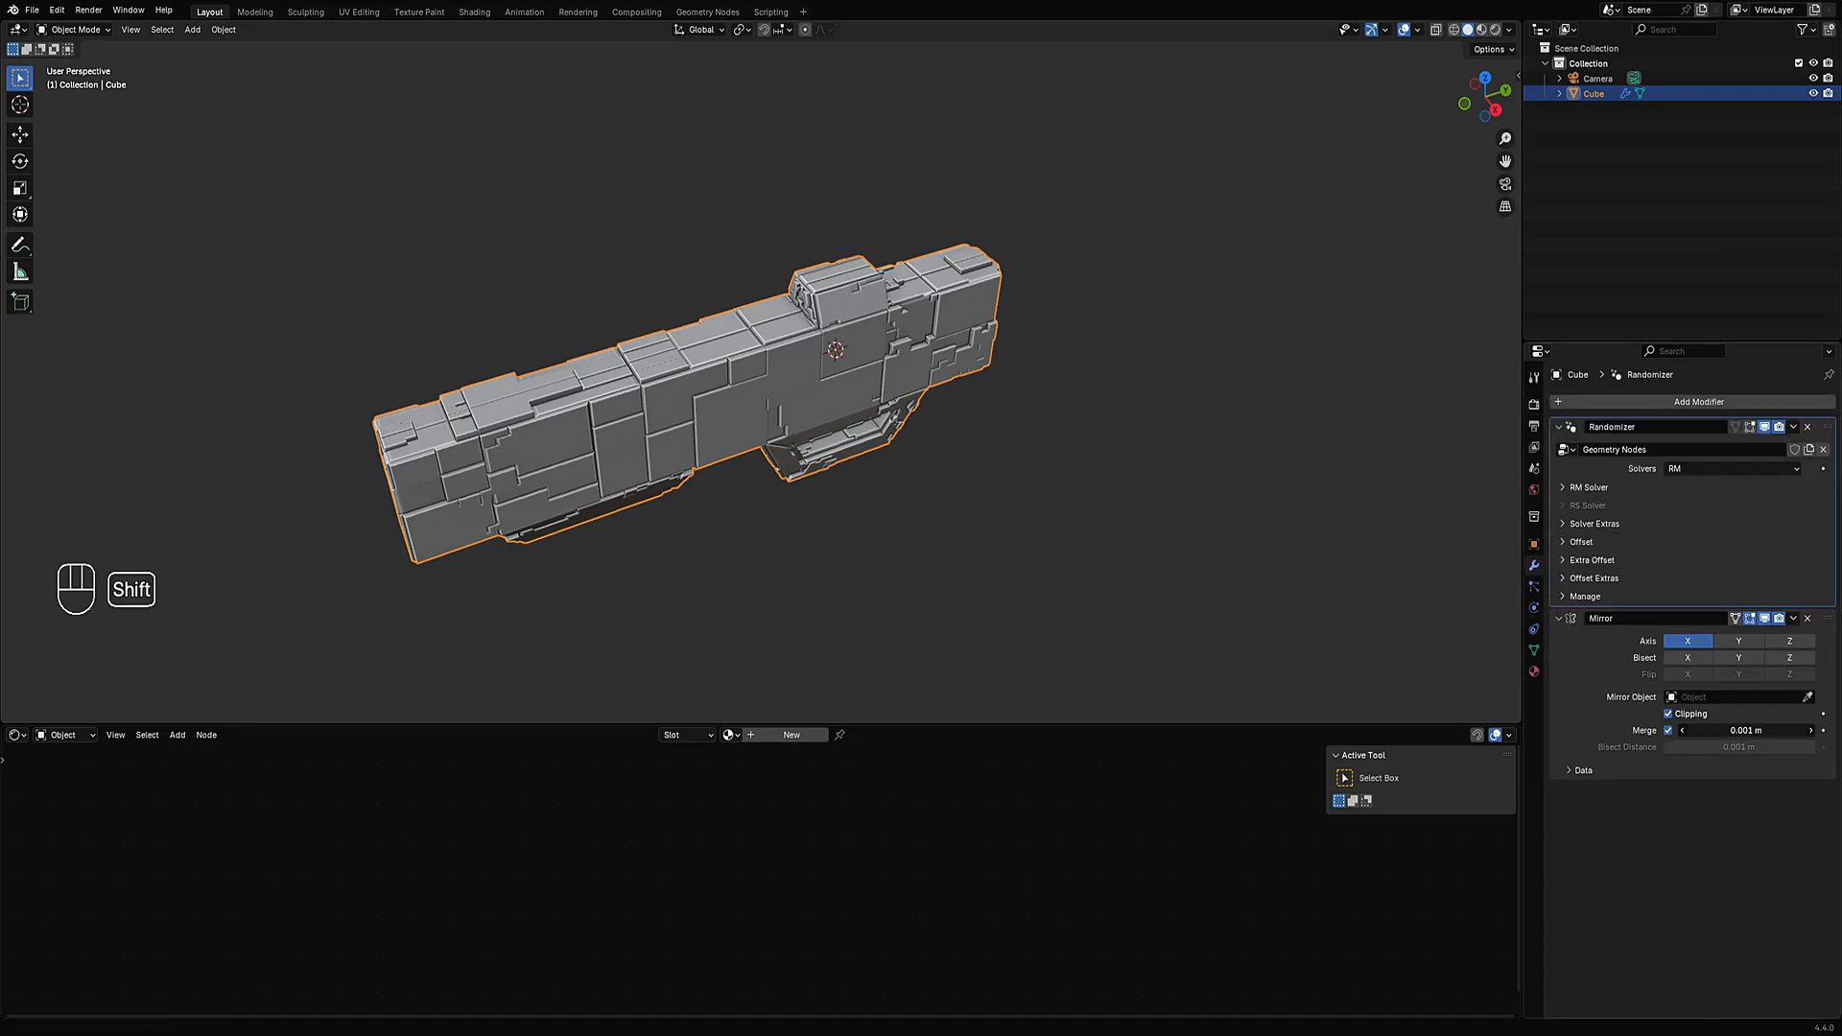
left_click_drag(1747, 730, 1775, 730, "shift")
middle_click_drag(797, 523, 817, 561)
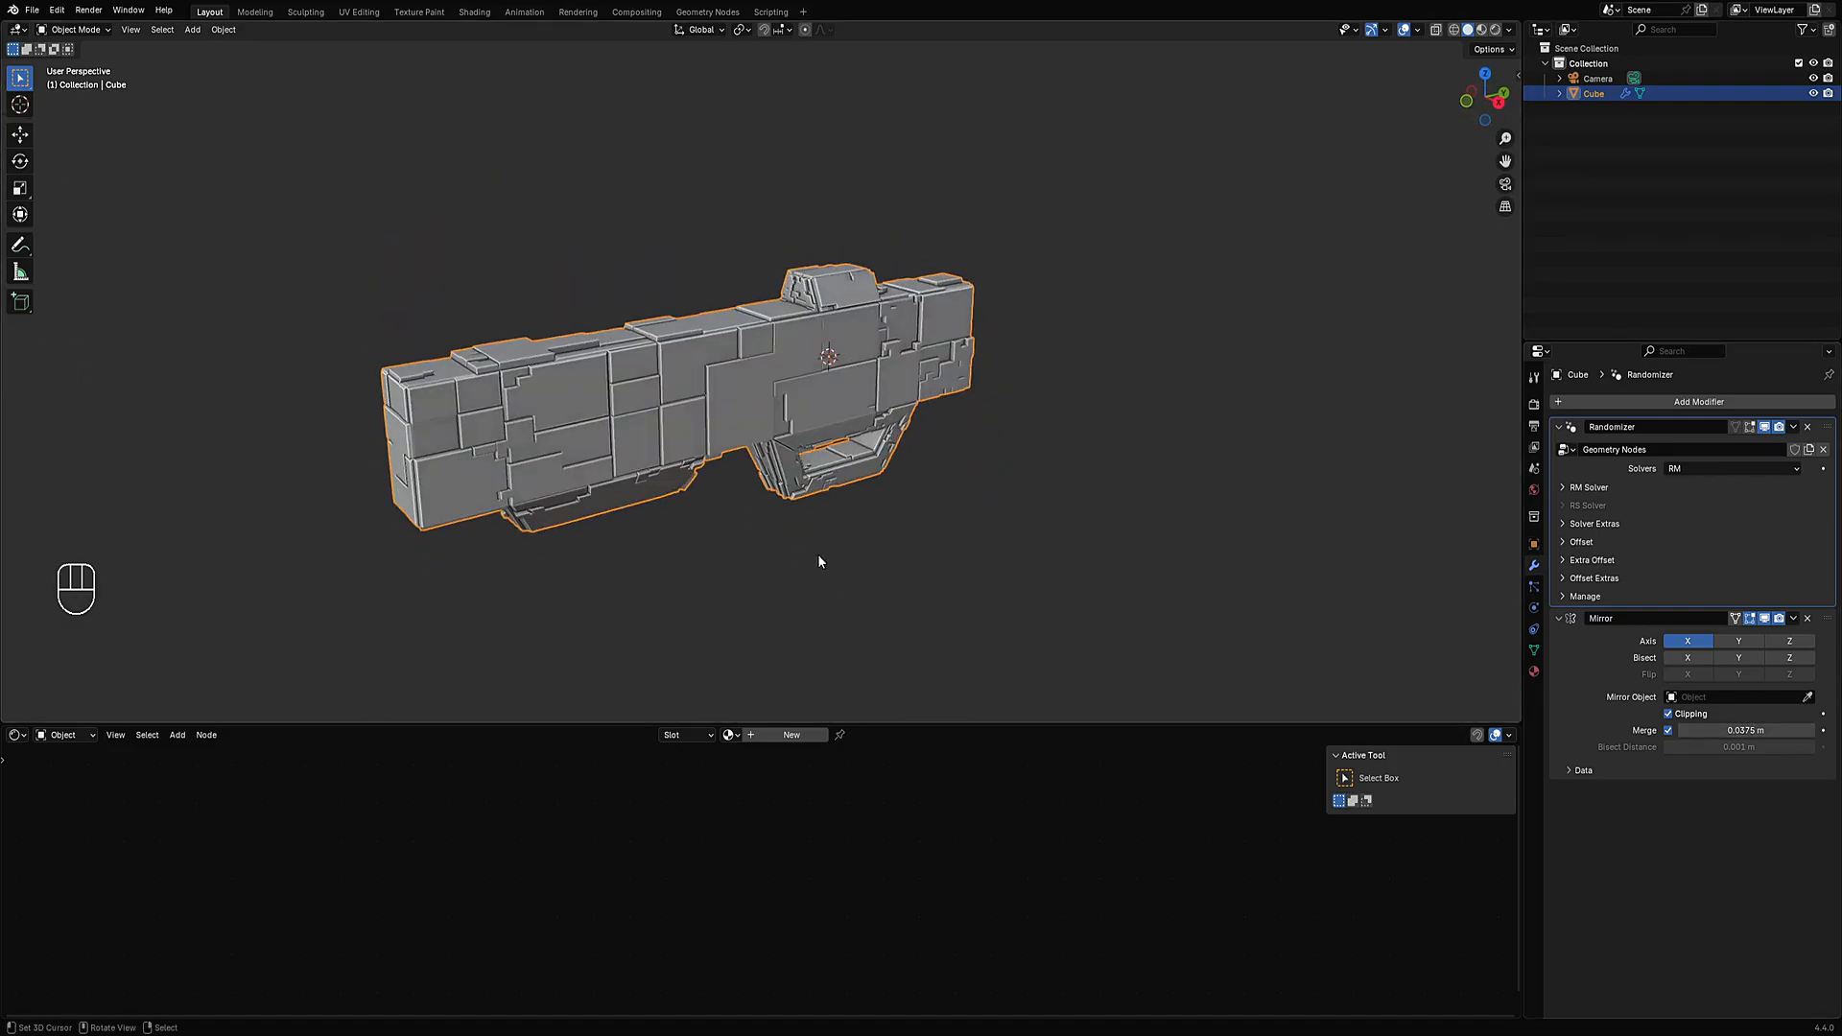
key("Tab")
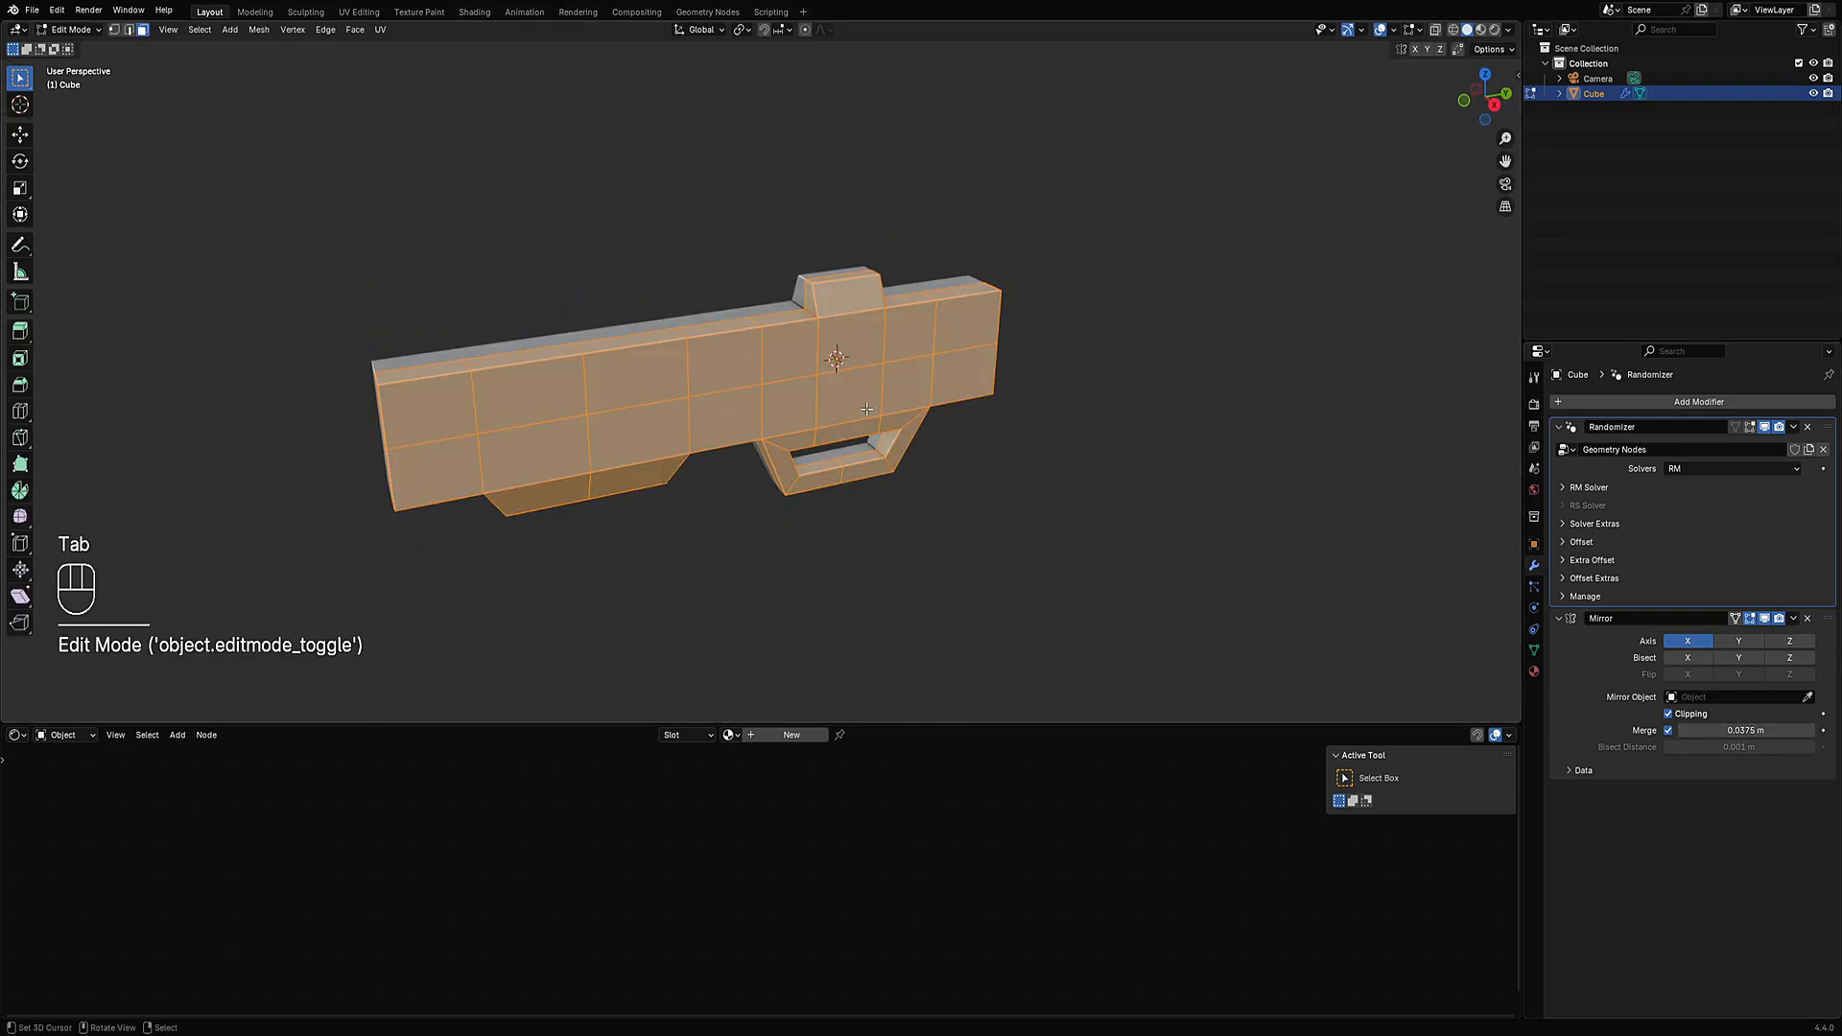
key("Tab")
key("shift+q")
mouse_move(862, 379)
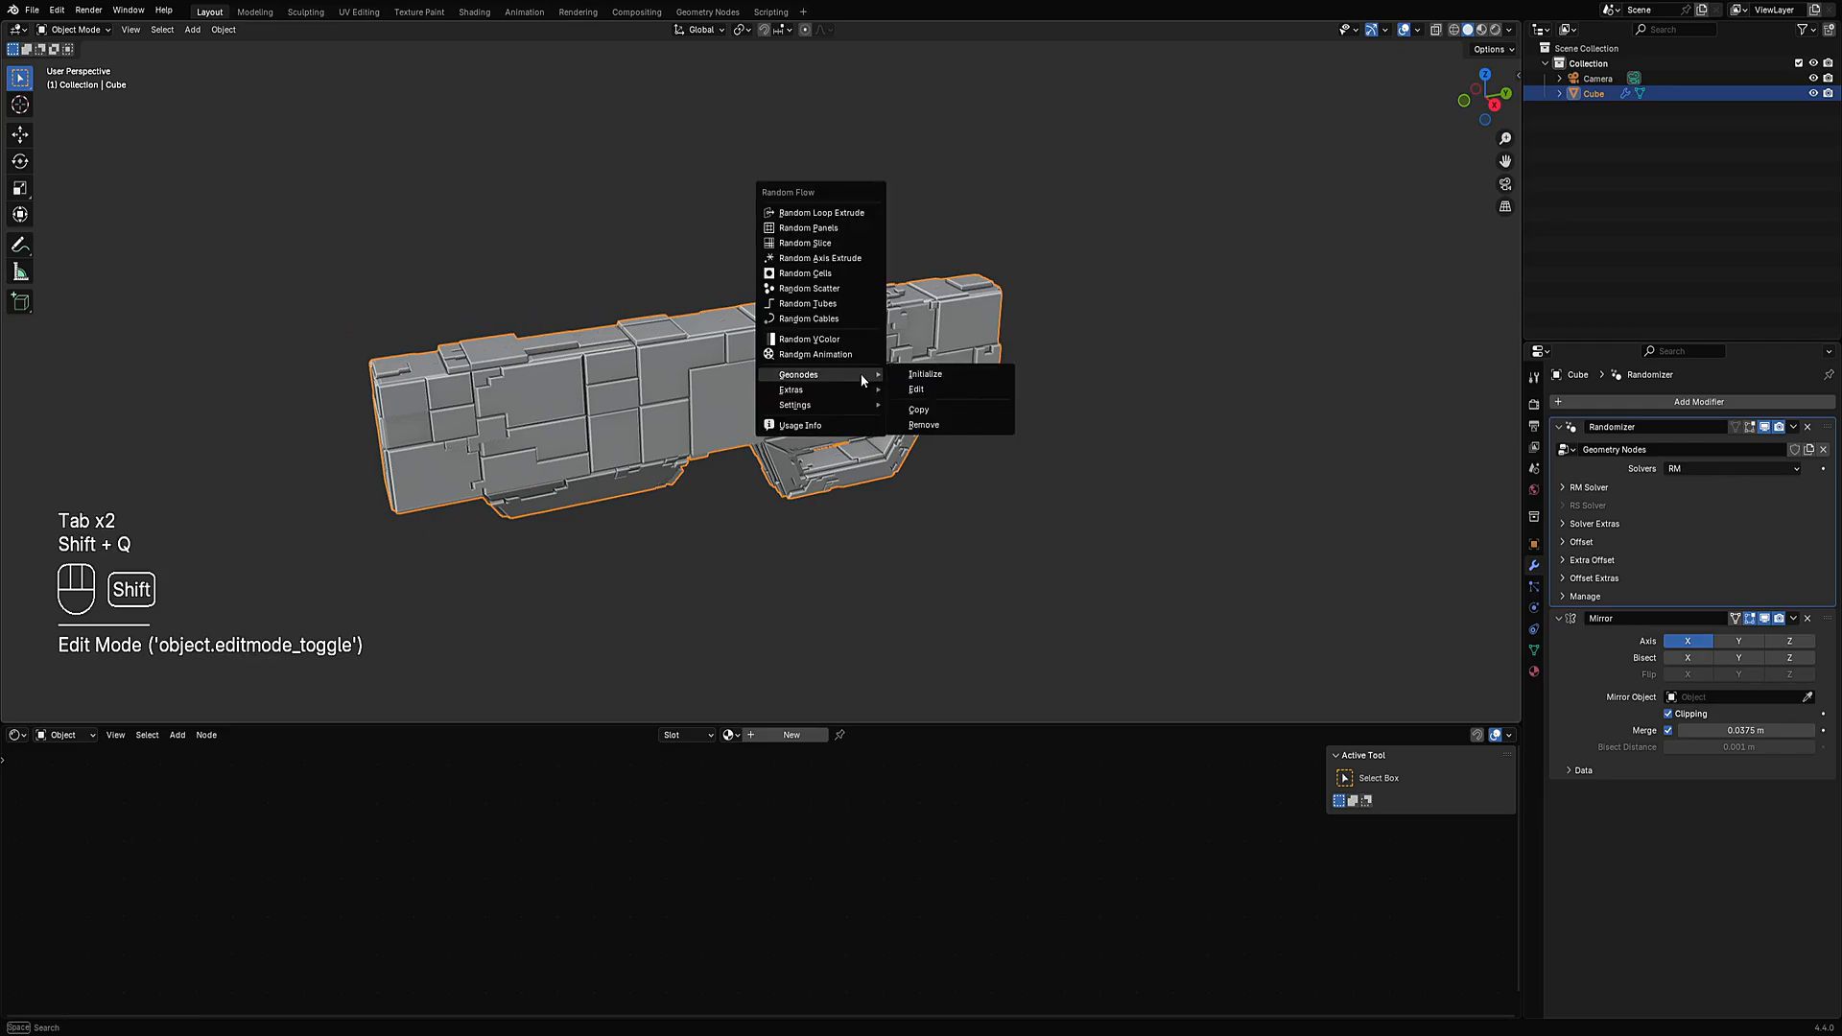
mouse_move(924, 389)
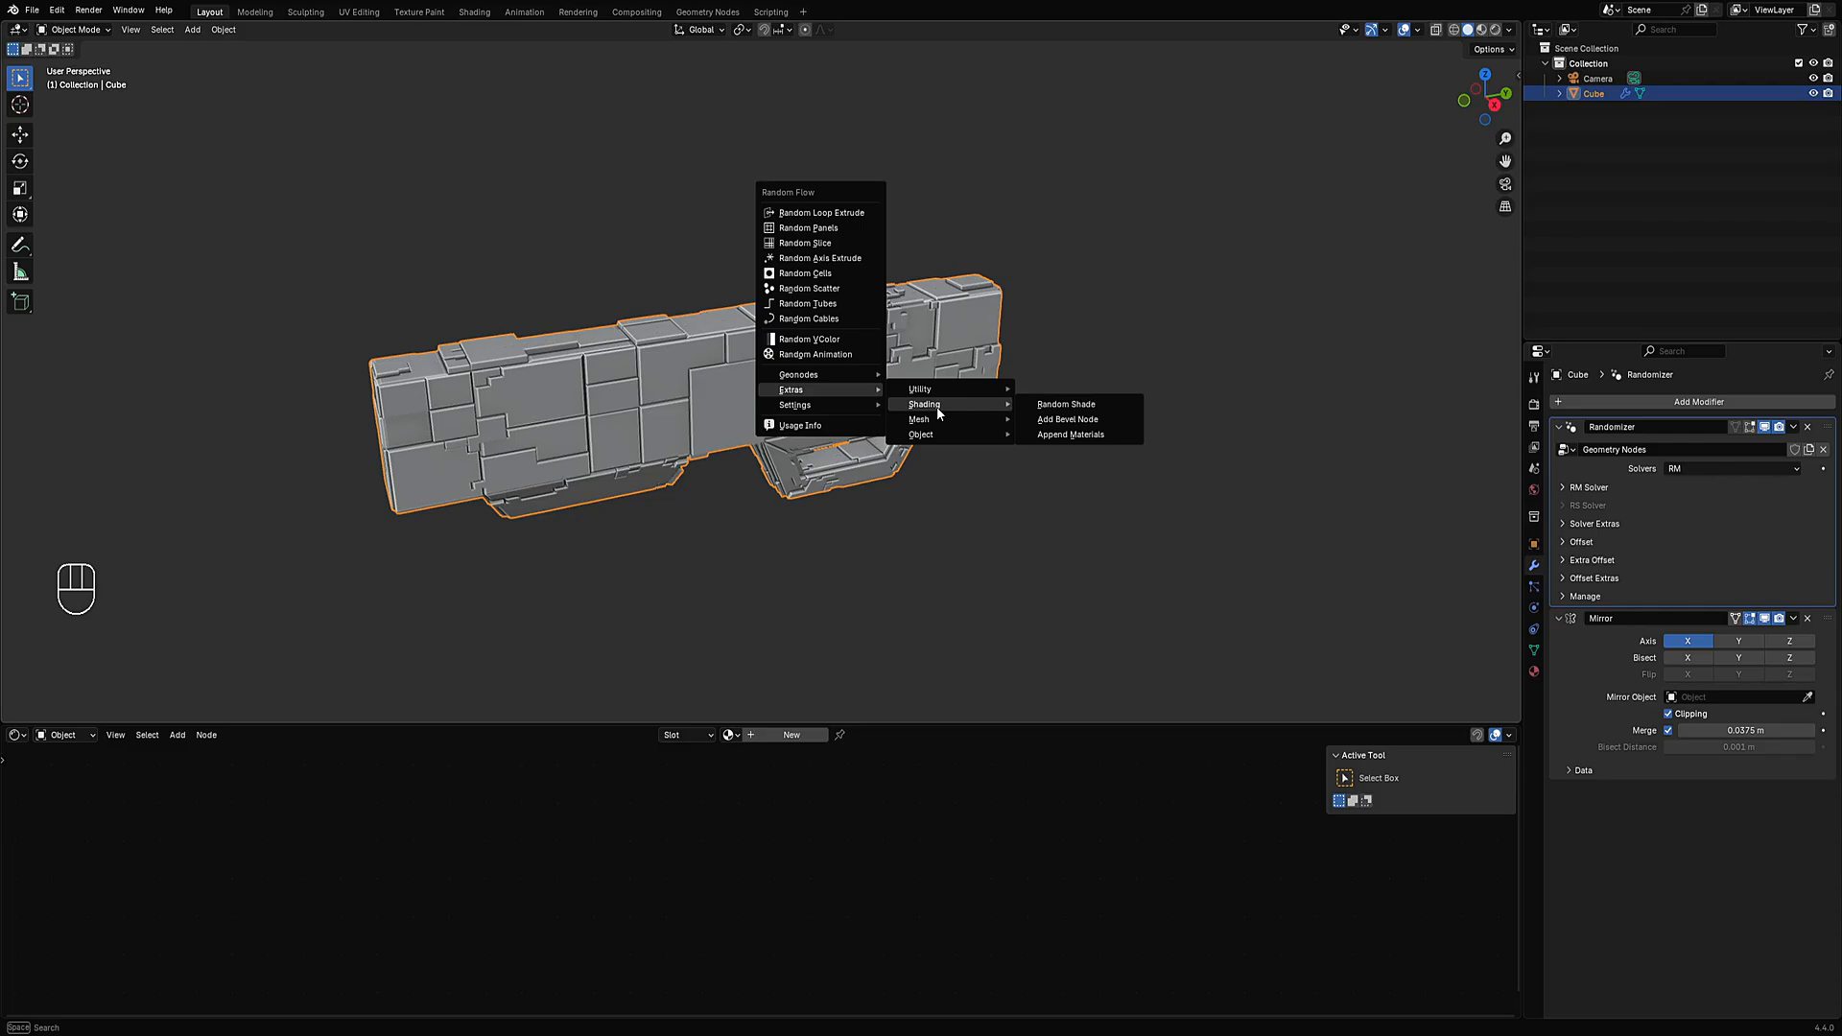
Examine the generated panel detail on the body up close and from several angles.
scroll(755, 405, "up", 5)
middle_click_drag(754, 404, 760, 196)
key("Tab")
key("Tab")
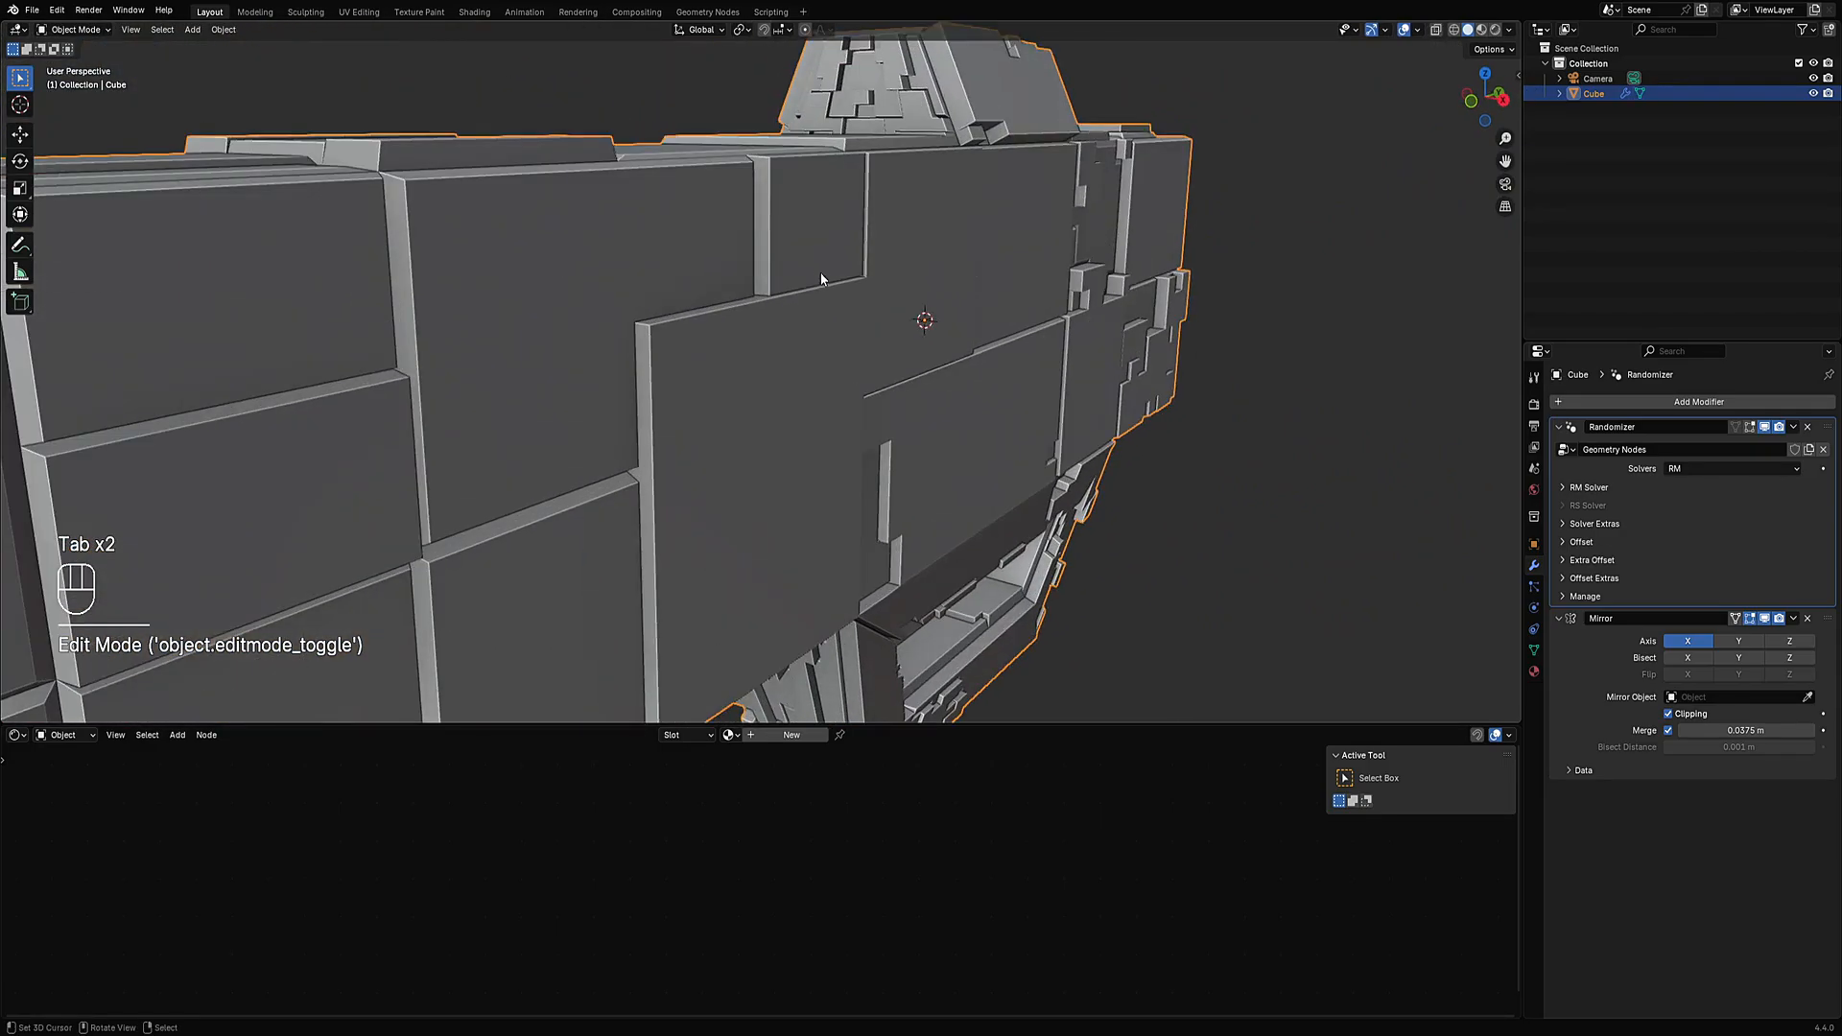
scroll(760, 196, "down", 4)
middle_click_drag(1123, 443, 1038, 411)
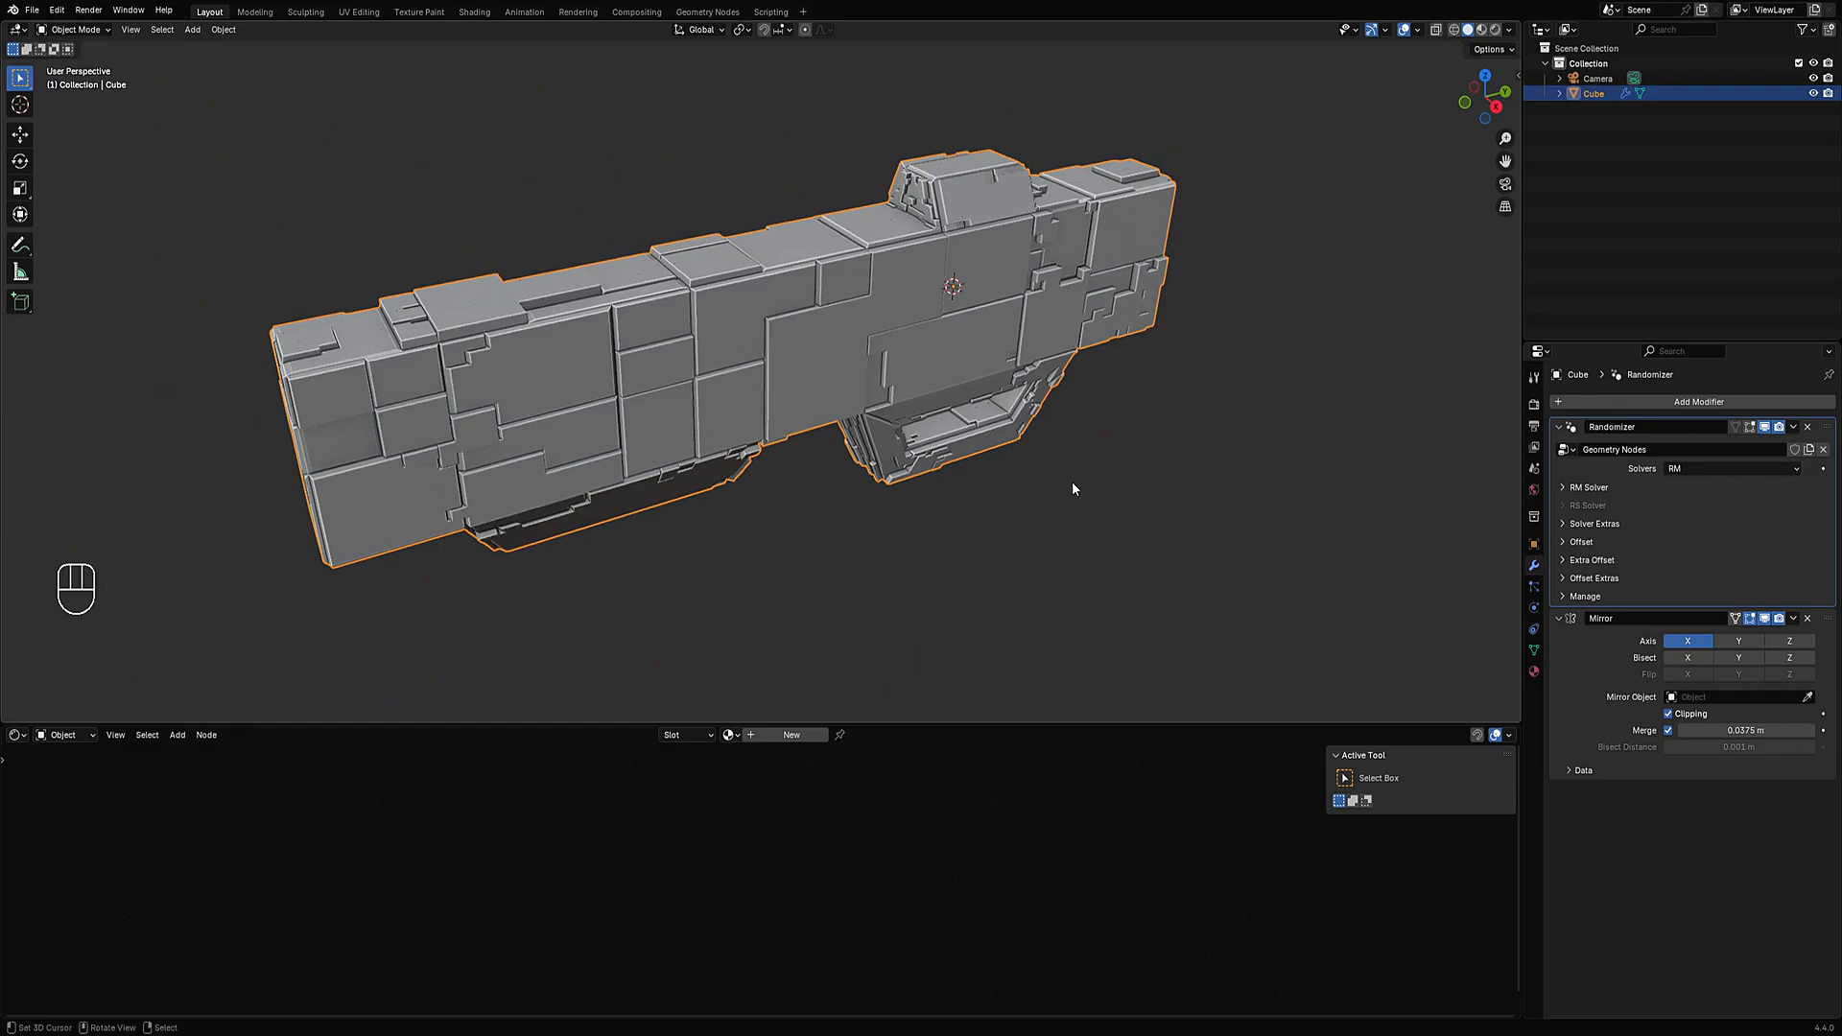
scroll(1065, 472, "down", 10)
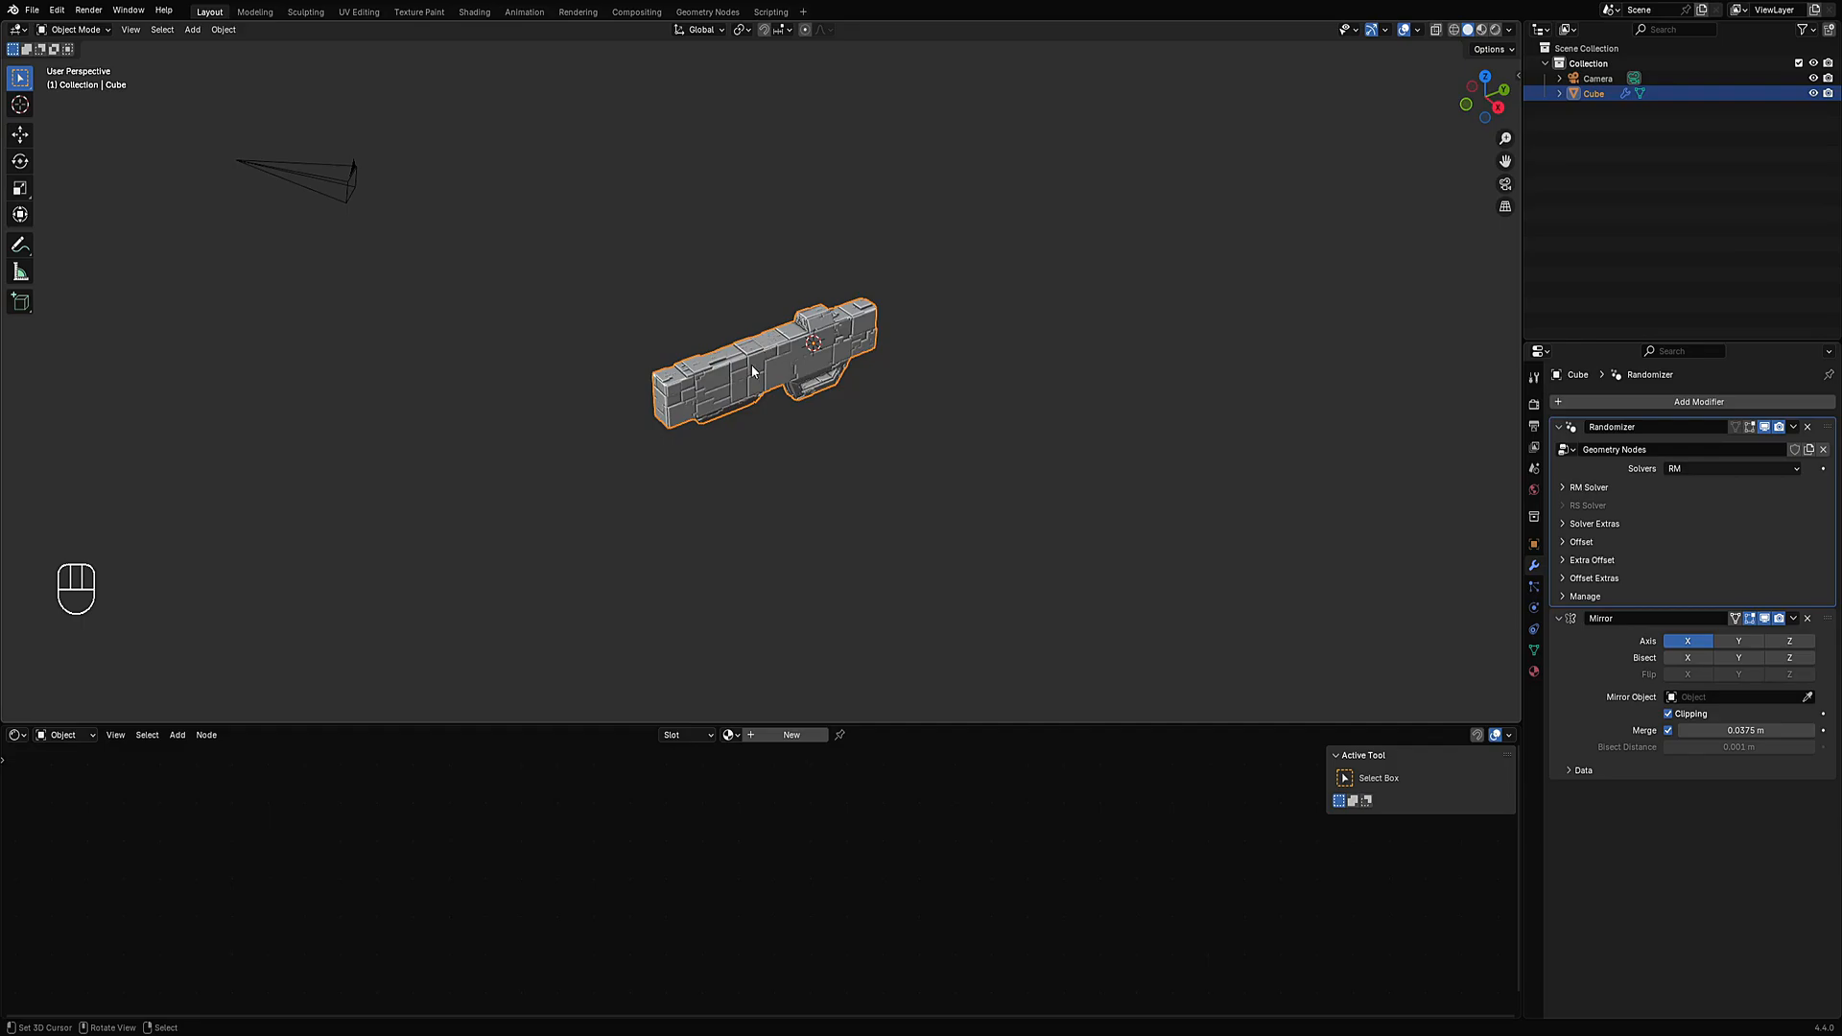
middle_click_drag(755, 414, 1029, 441)
scroll(921, 441, "up", 5)
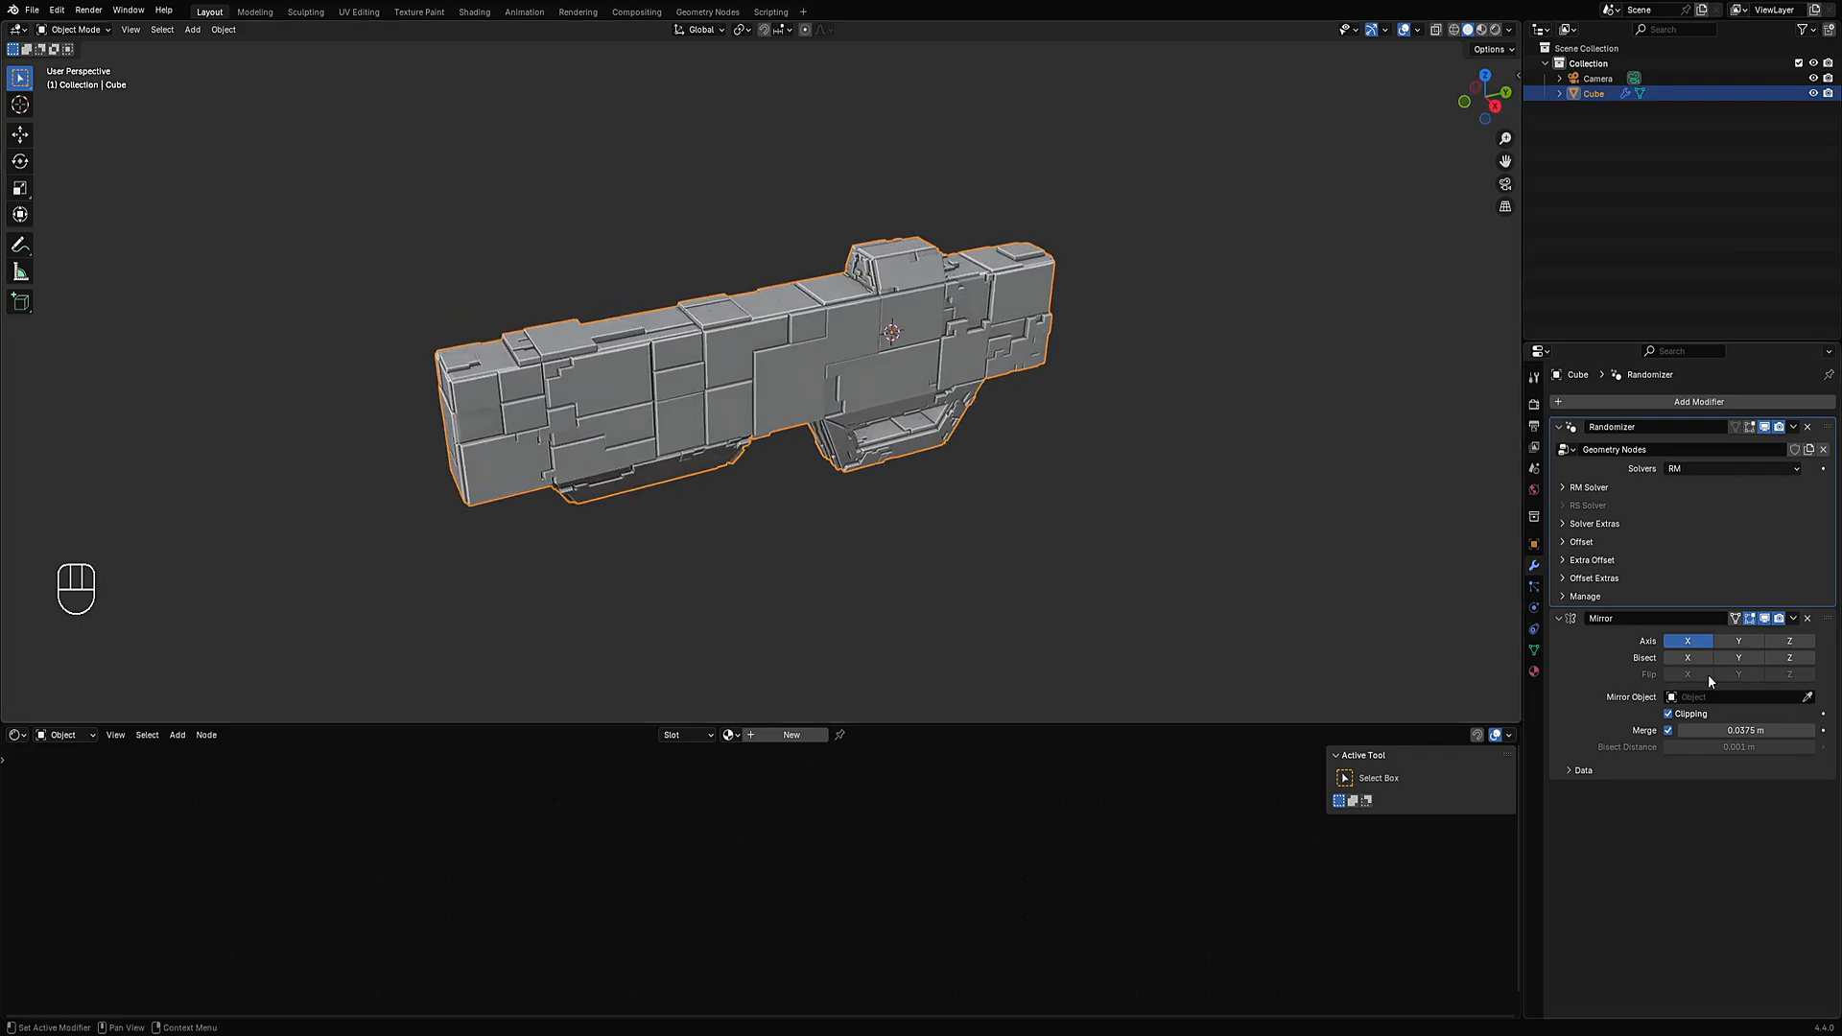
middle_click_drag(1032, 578, 1006, 588)
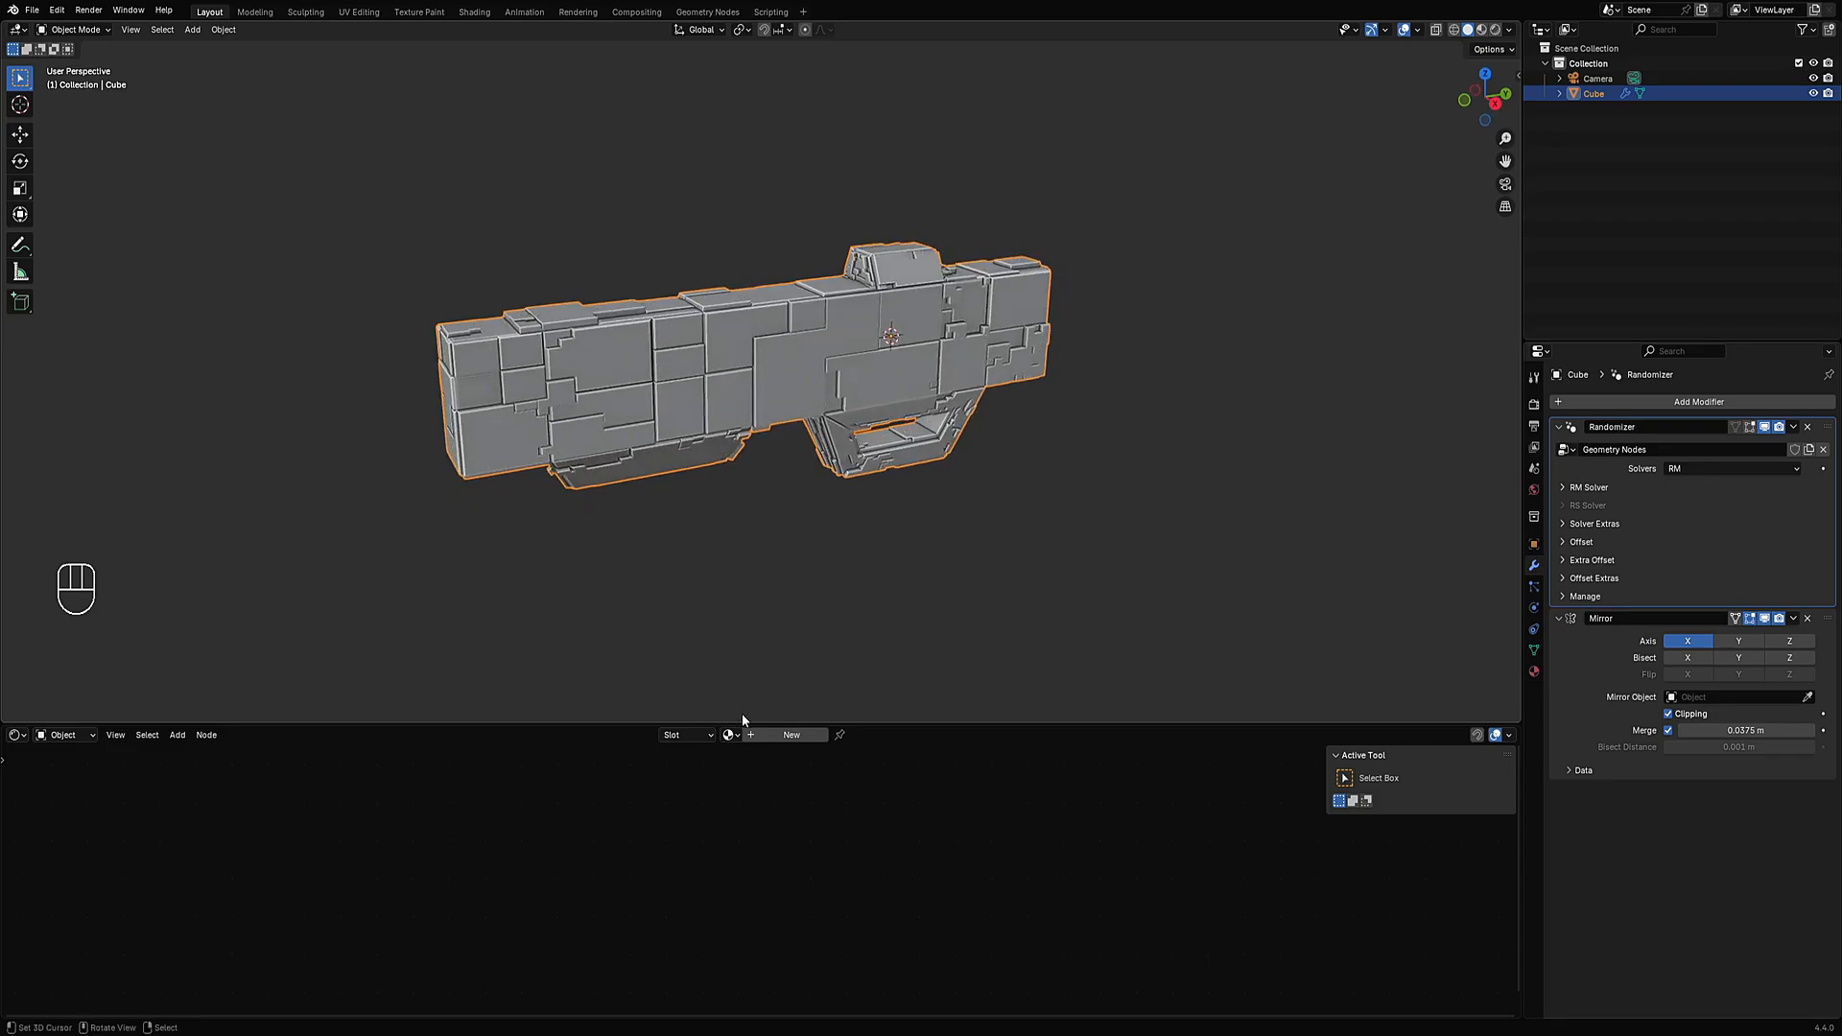
key("shift+q")
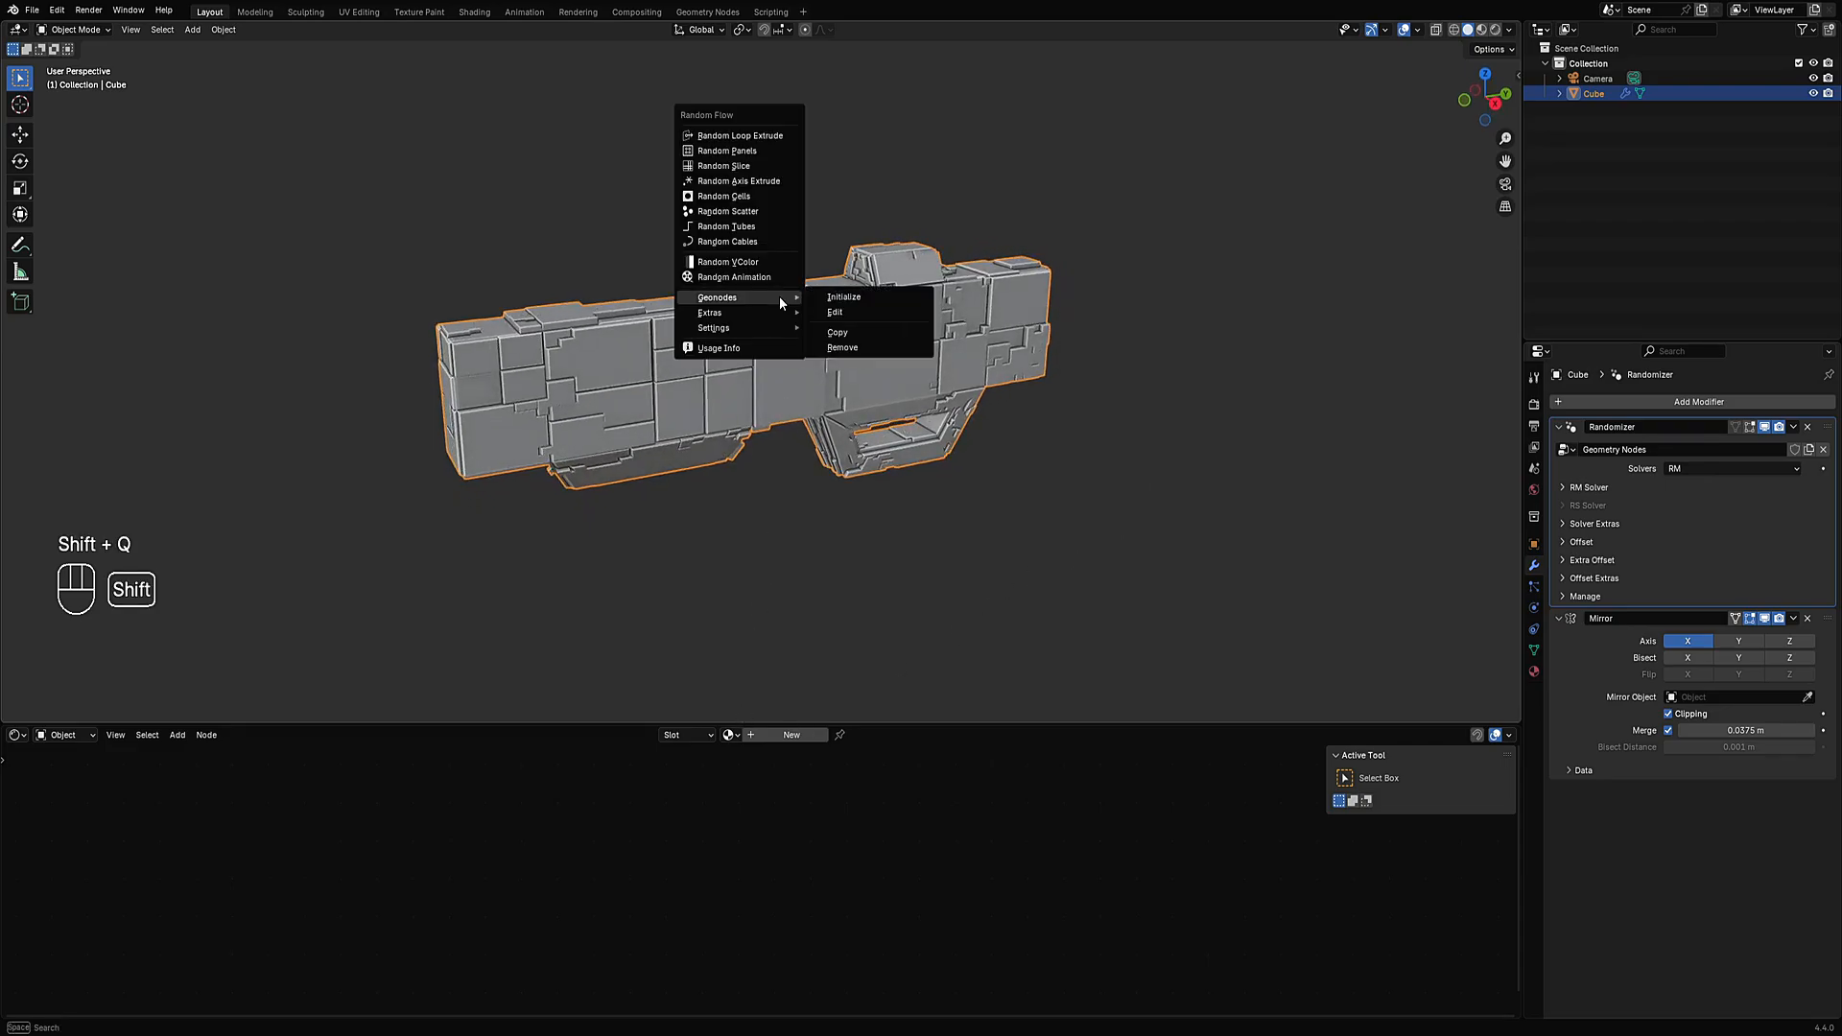
key("shift+ctrl+x")
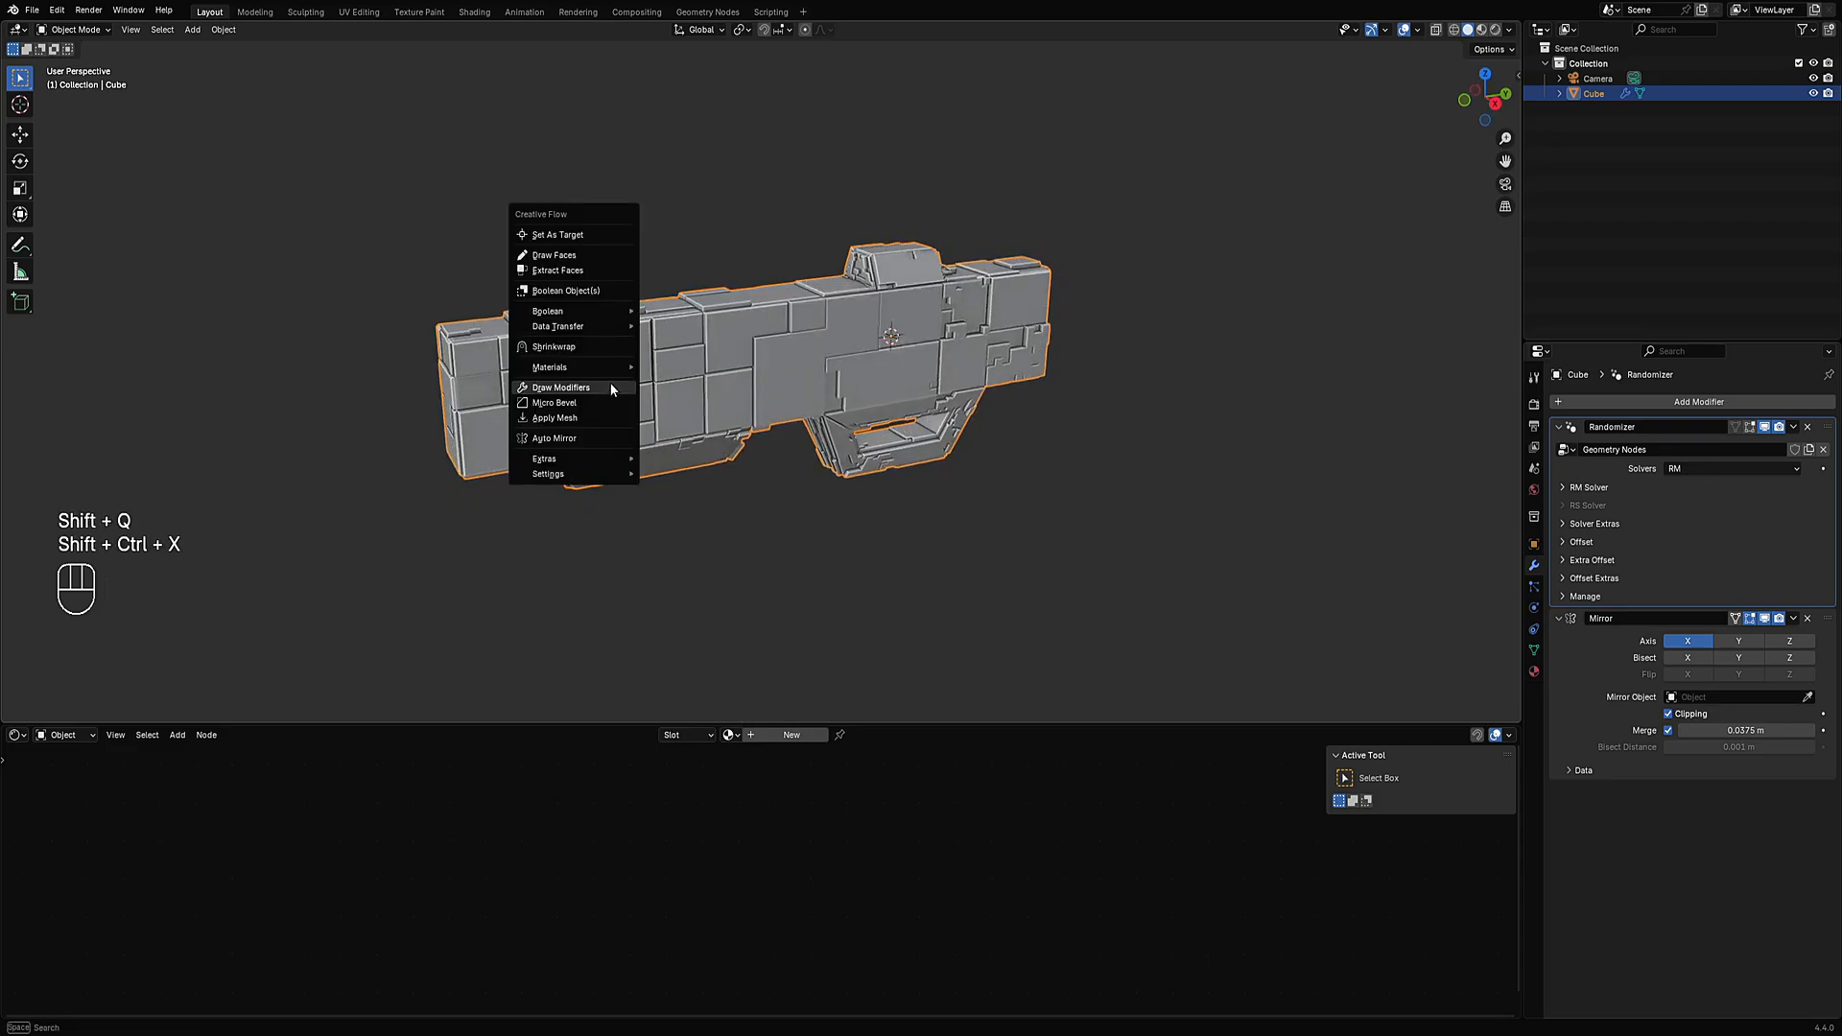
mouse_move(605, 370)
left_click(691, 367)
left_click(739, 372)
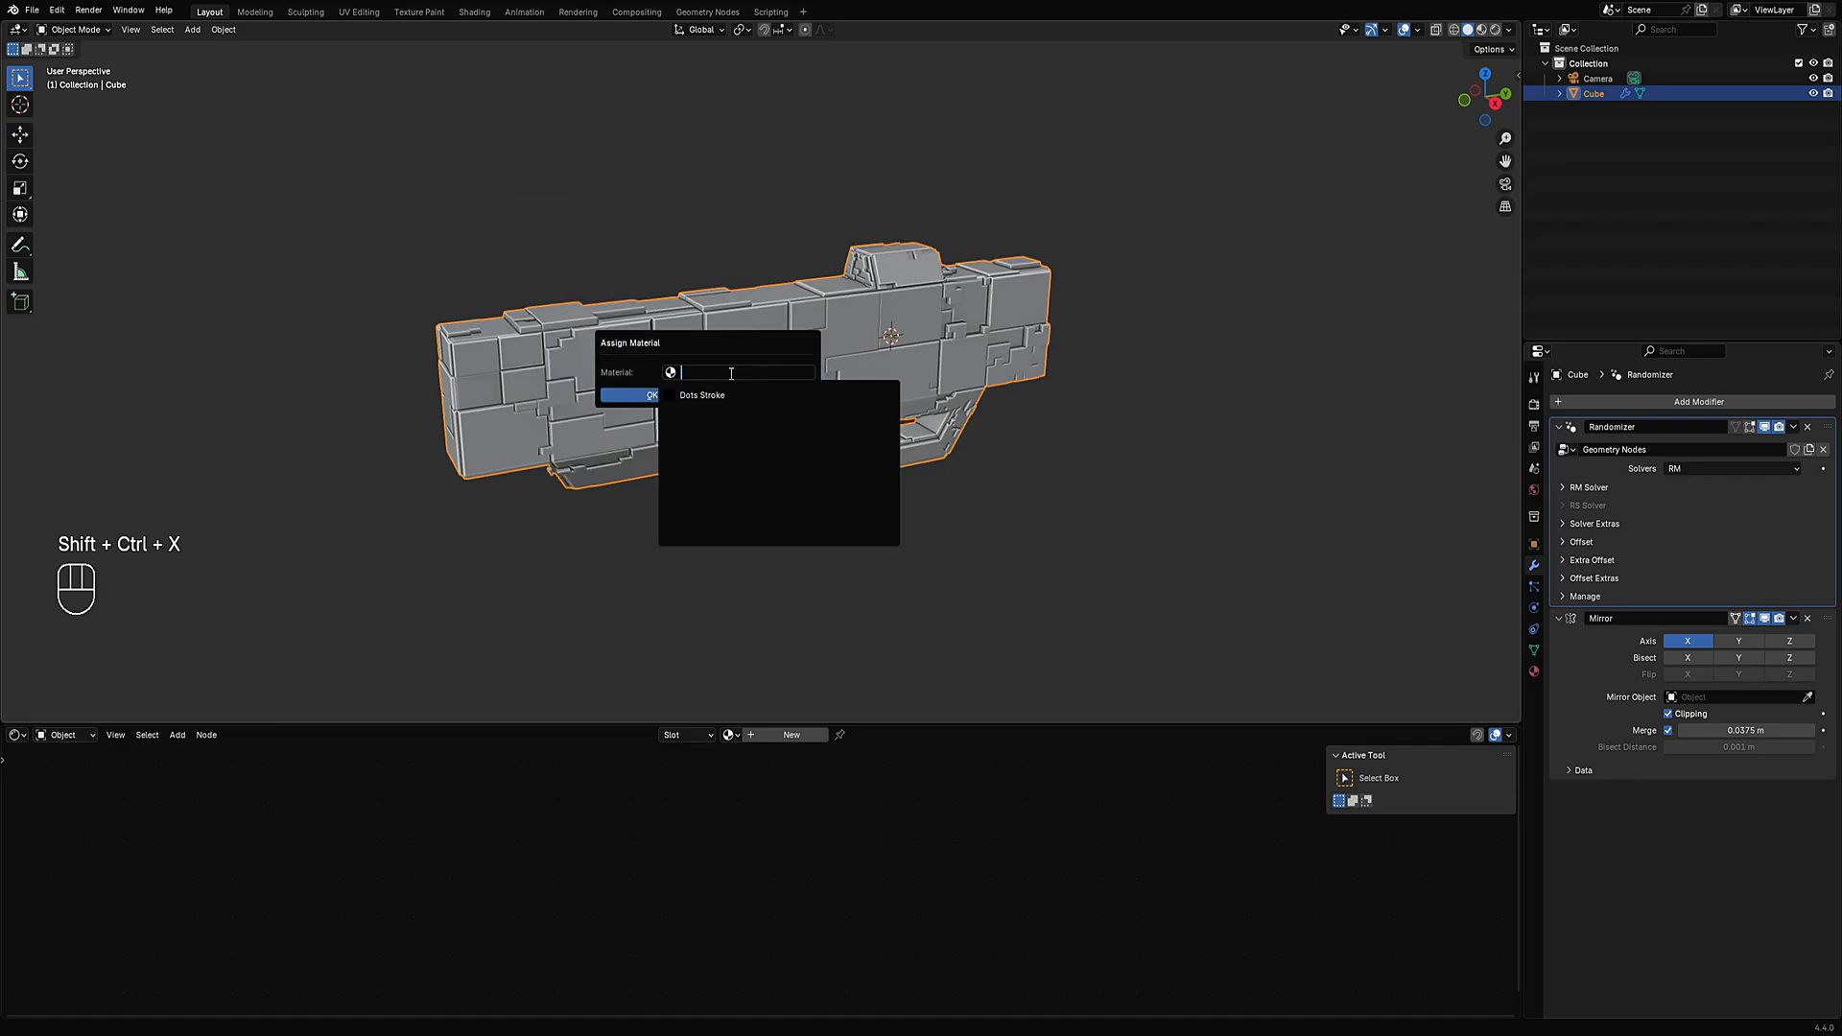
Append the Random Flow add-on's shading materials to the file.
key("shift+q")
mouse_move(826, 280)
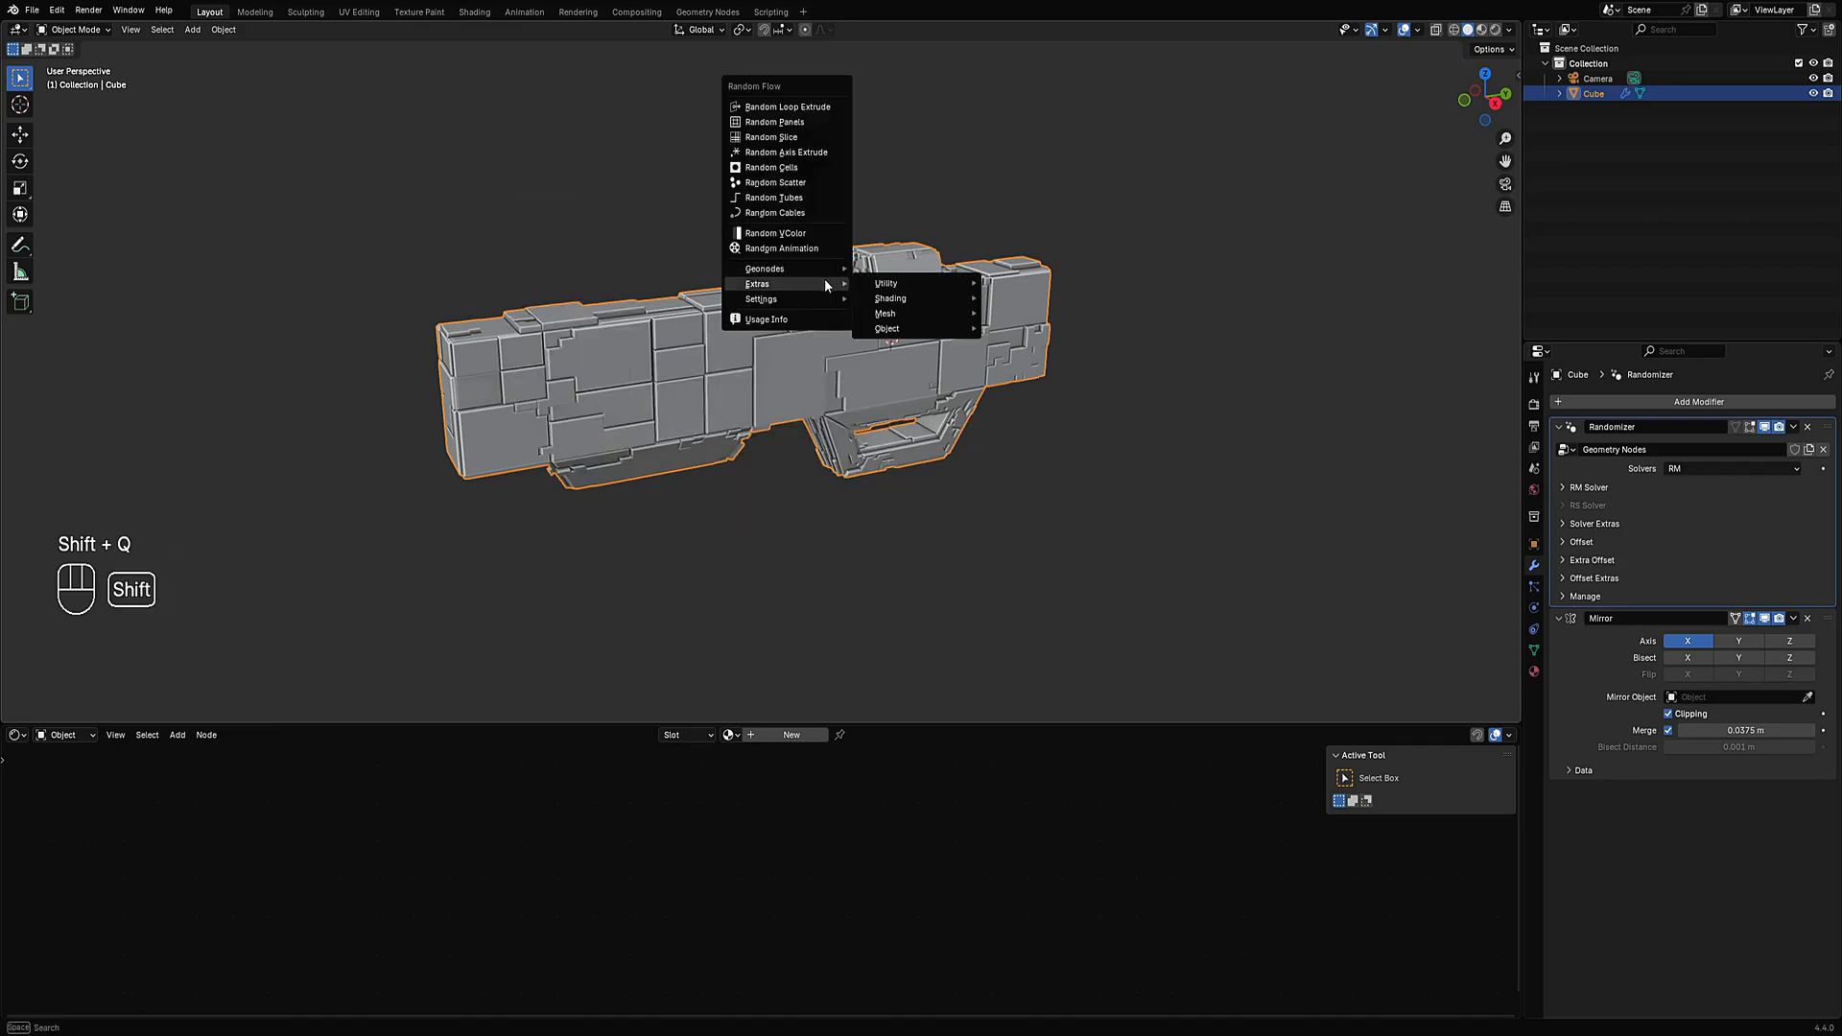
mouse_move(906, 298)
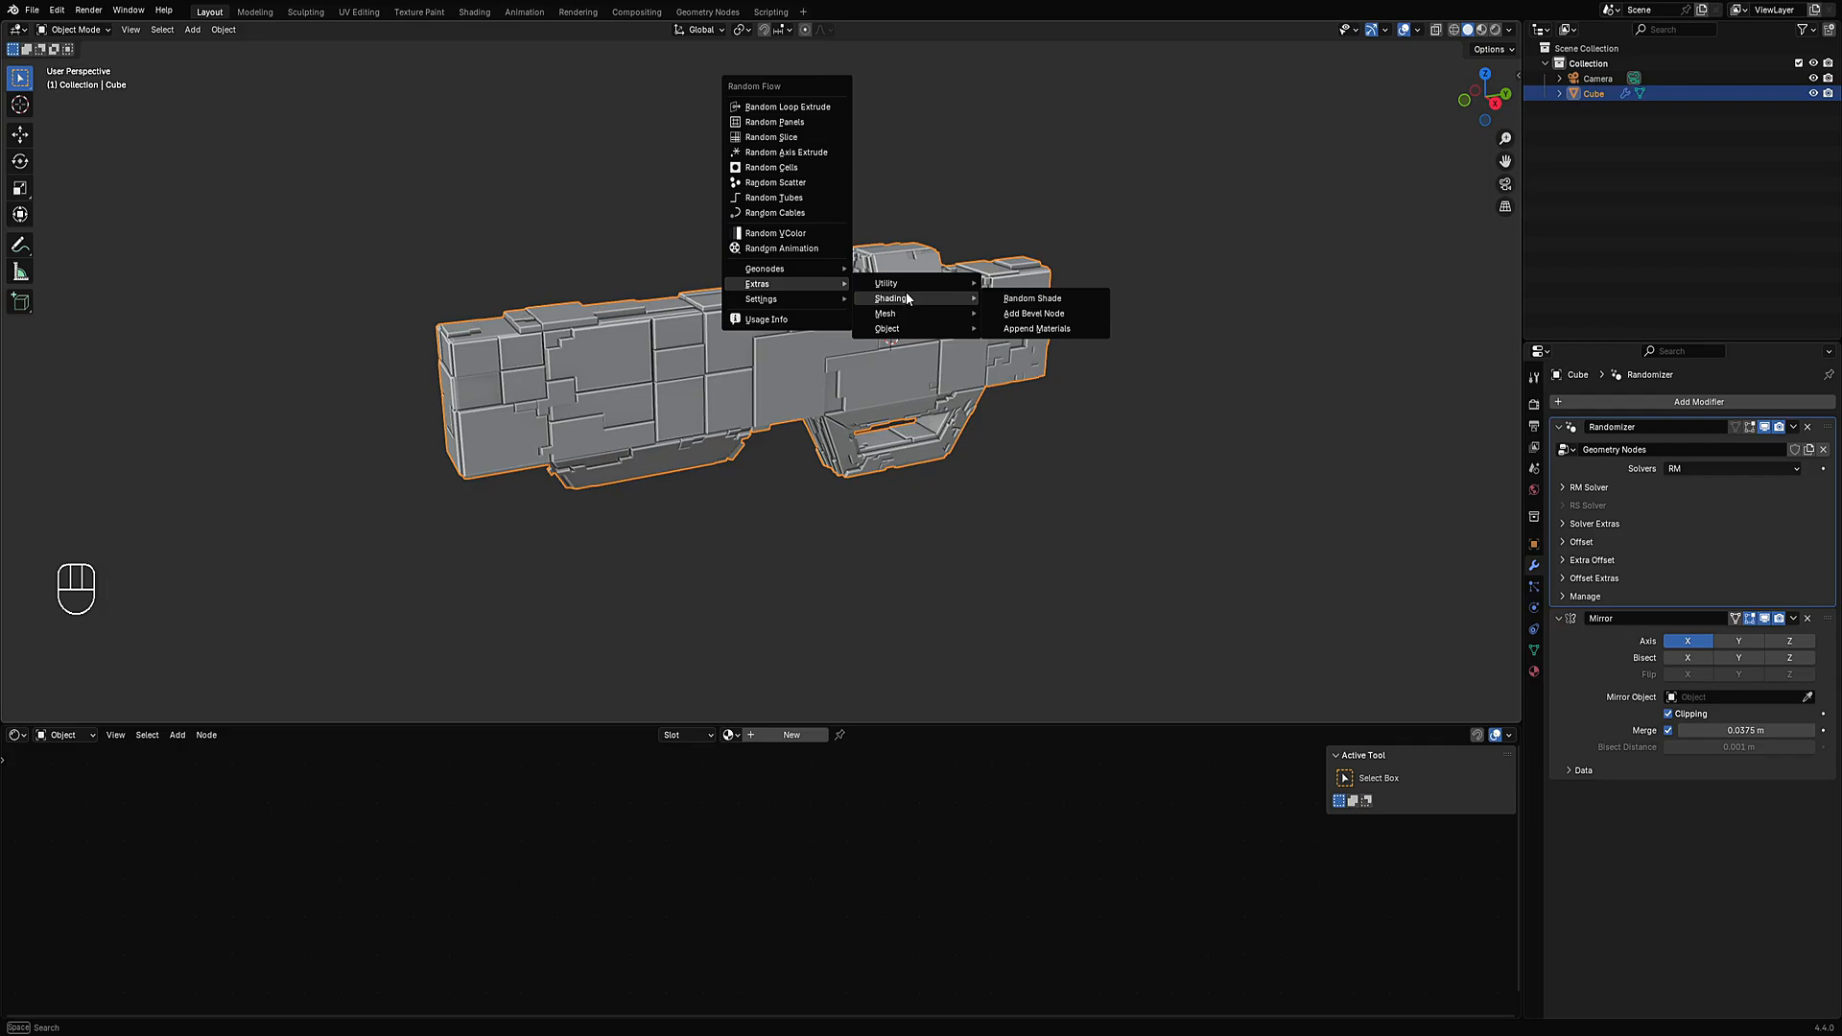
left_click(1029, 329)
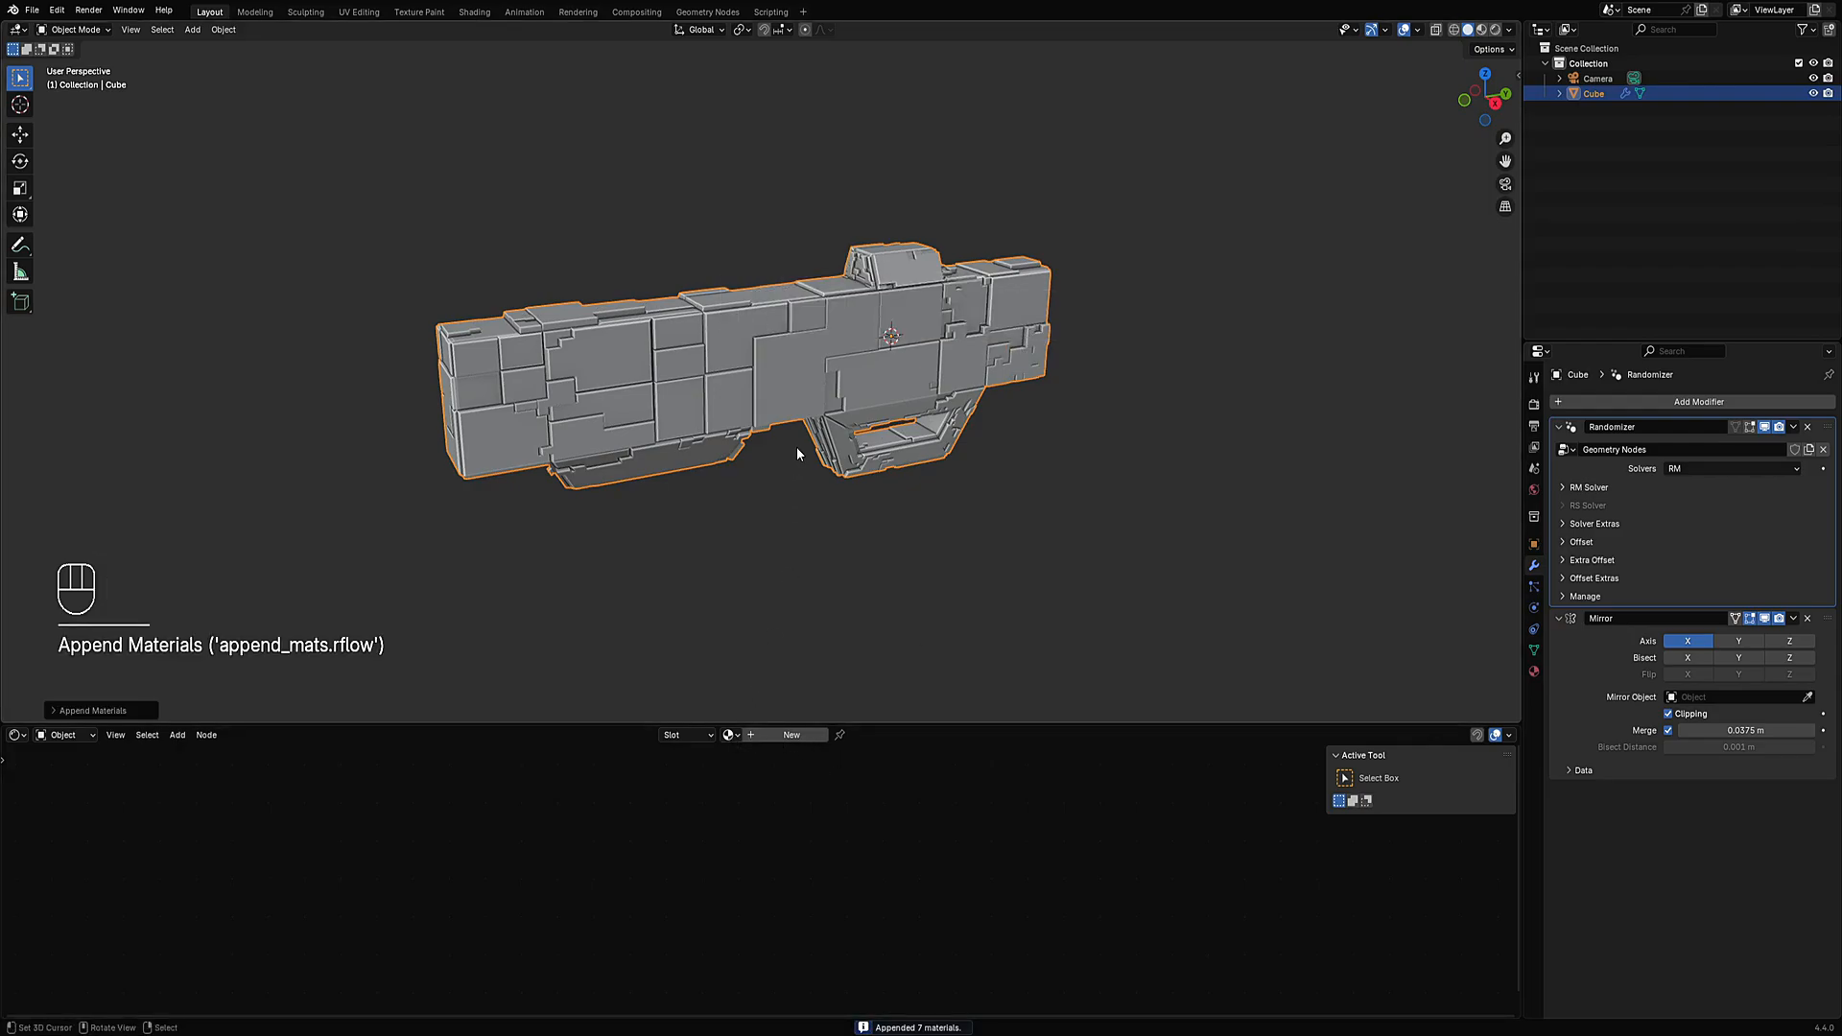
Assign the rflow_panel_soft_uv material to the body.
key("shift+ctrl+x")
mouse_move(802, 446)
left_click(848, 468)
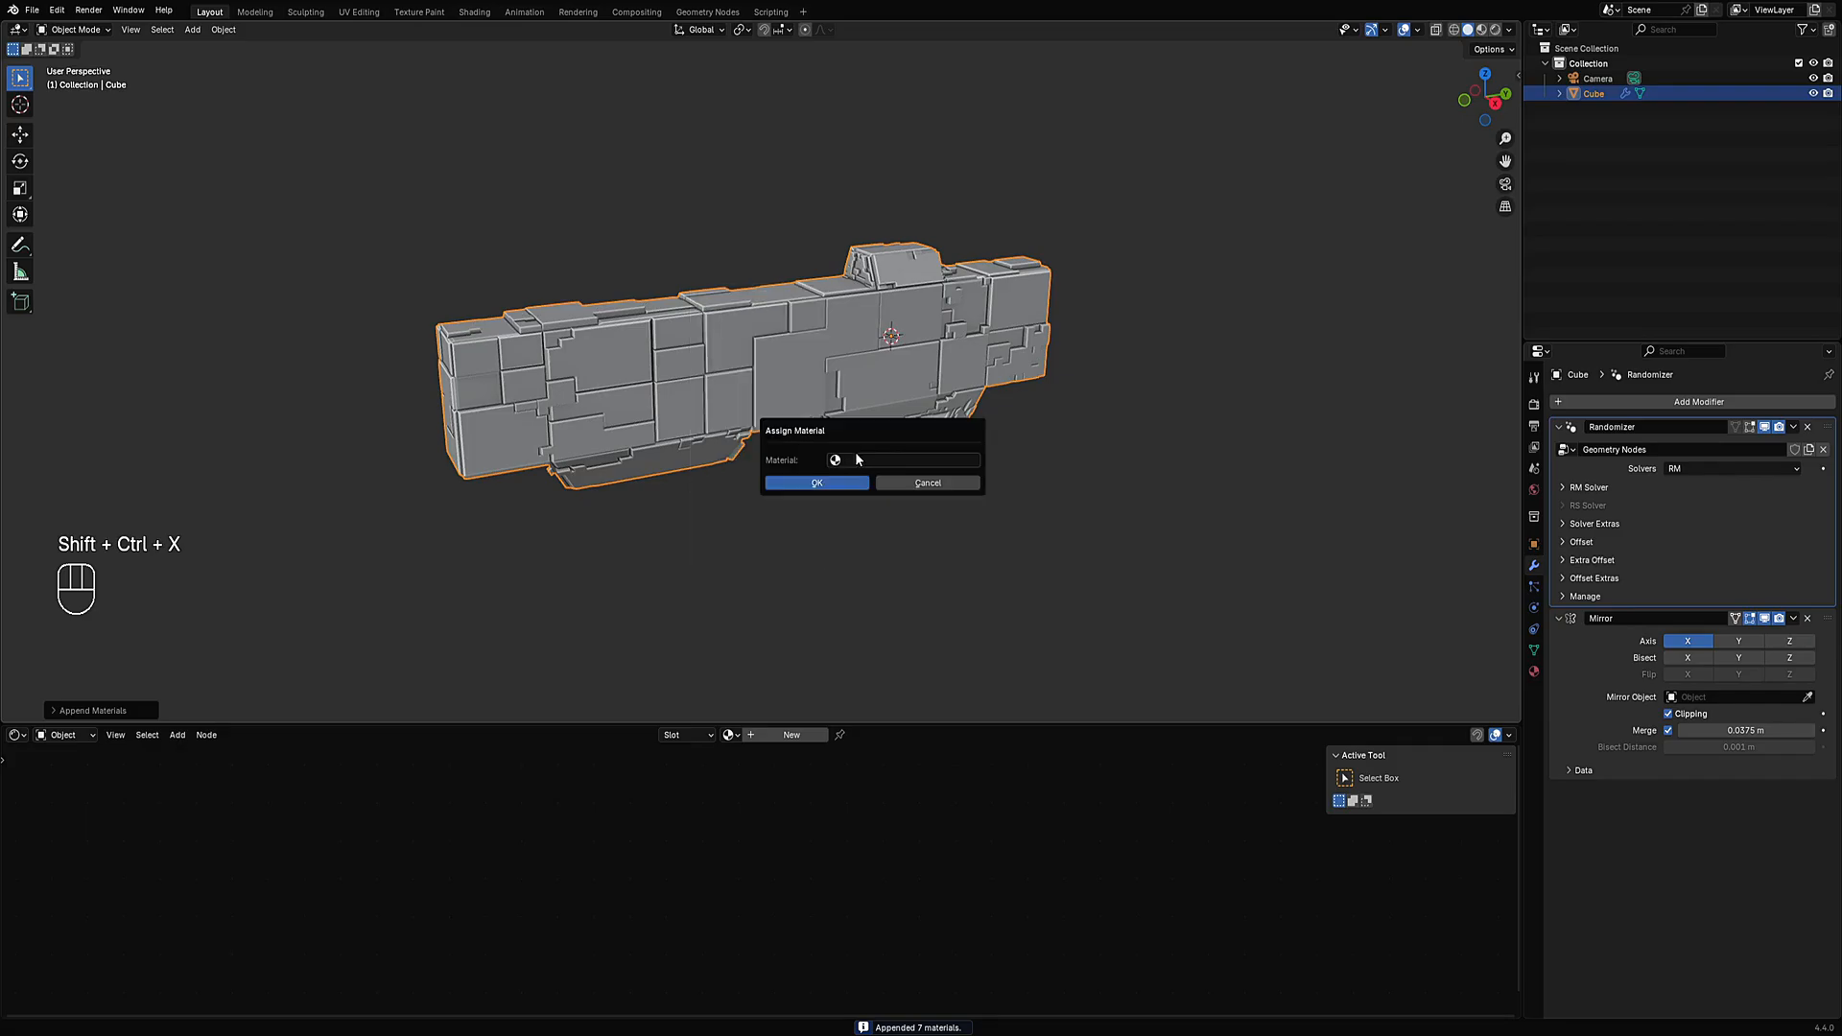
left_click(857, 460)
left_click(895, 589)
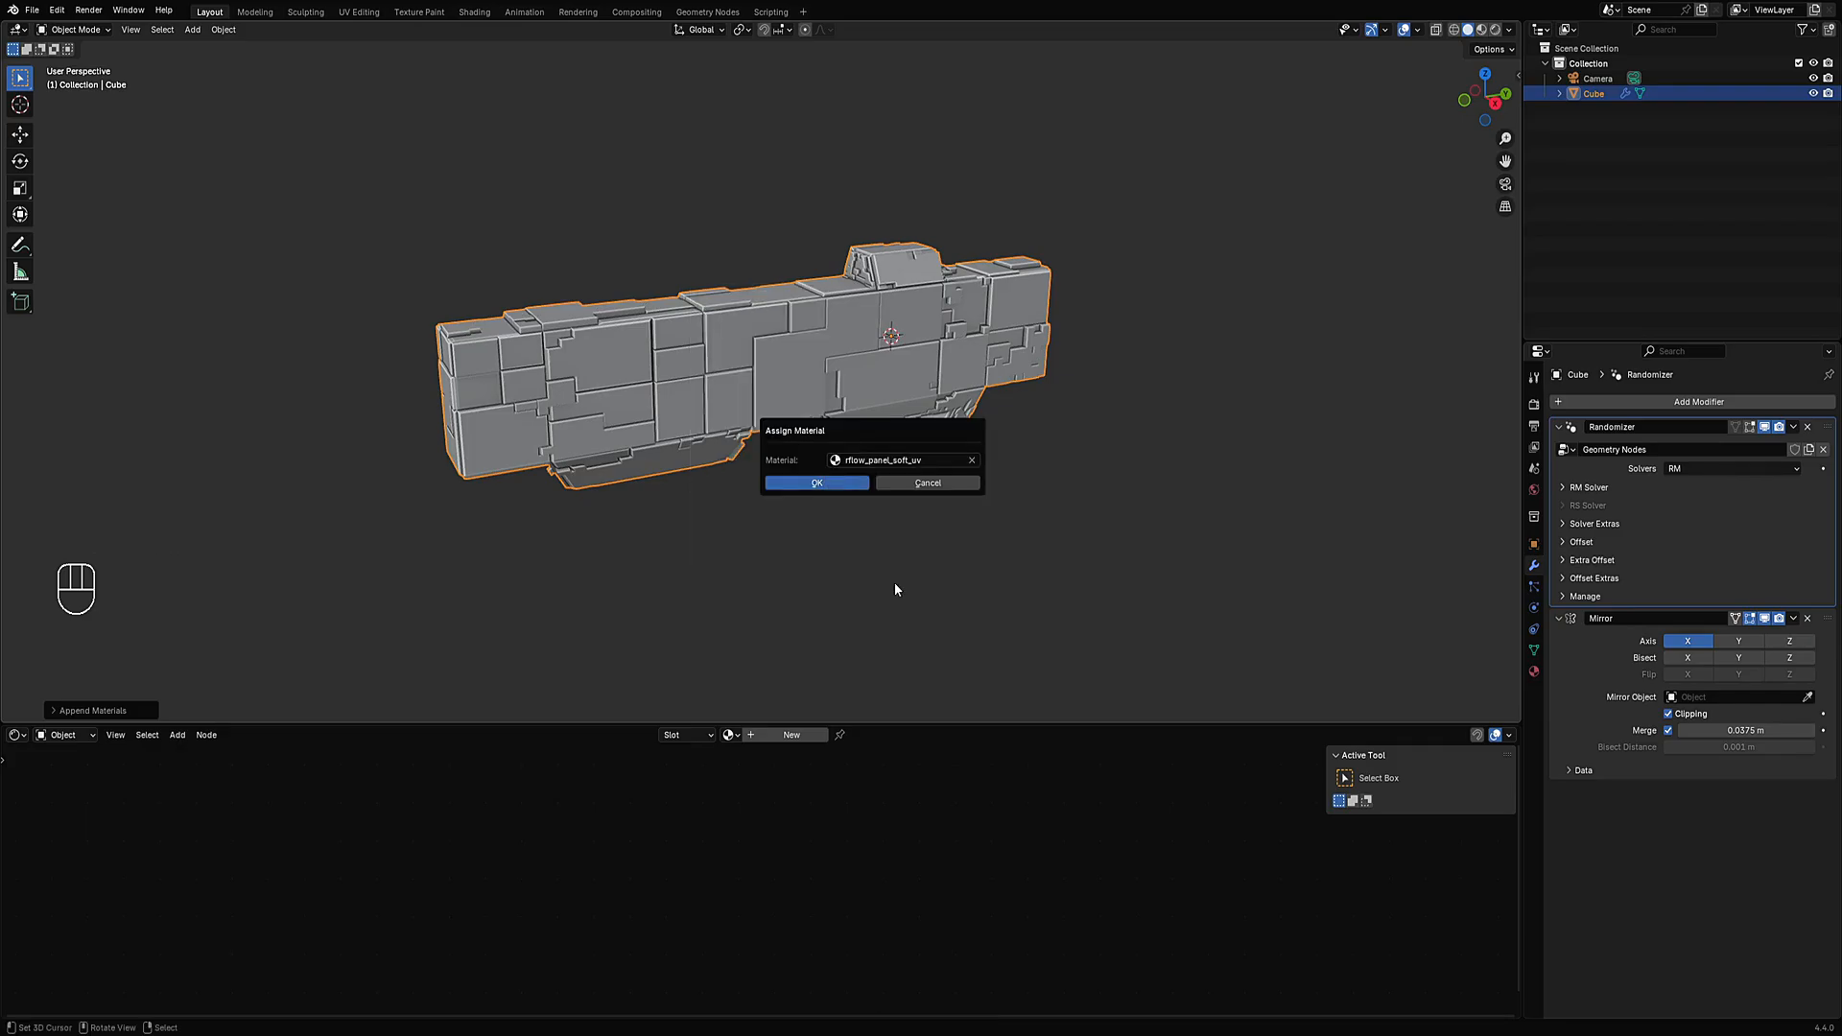
left_click(838, 481)
Switch the 3D view to Rendered shading and hide the viewport overlays.
key("z")
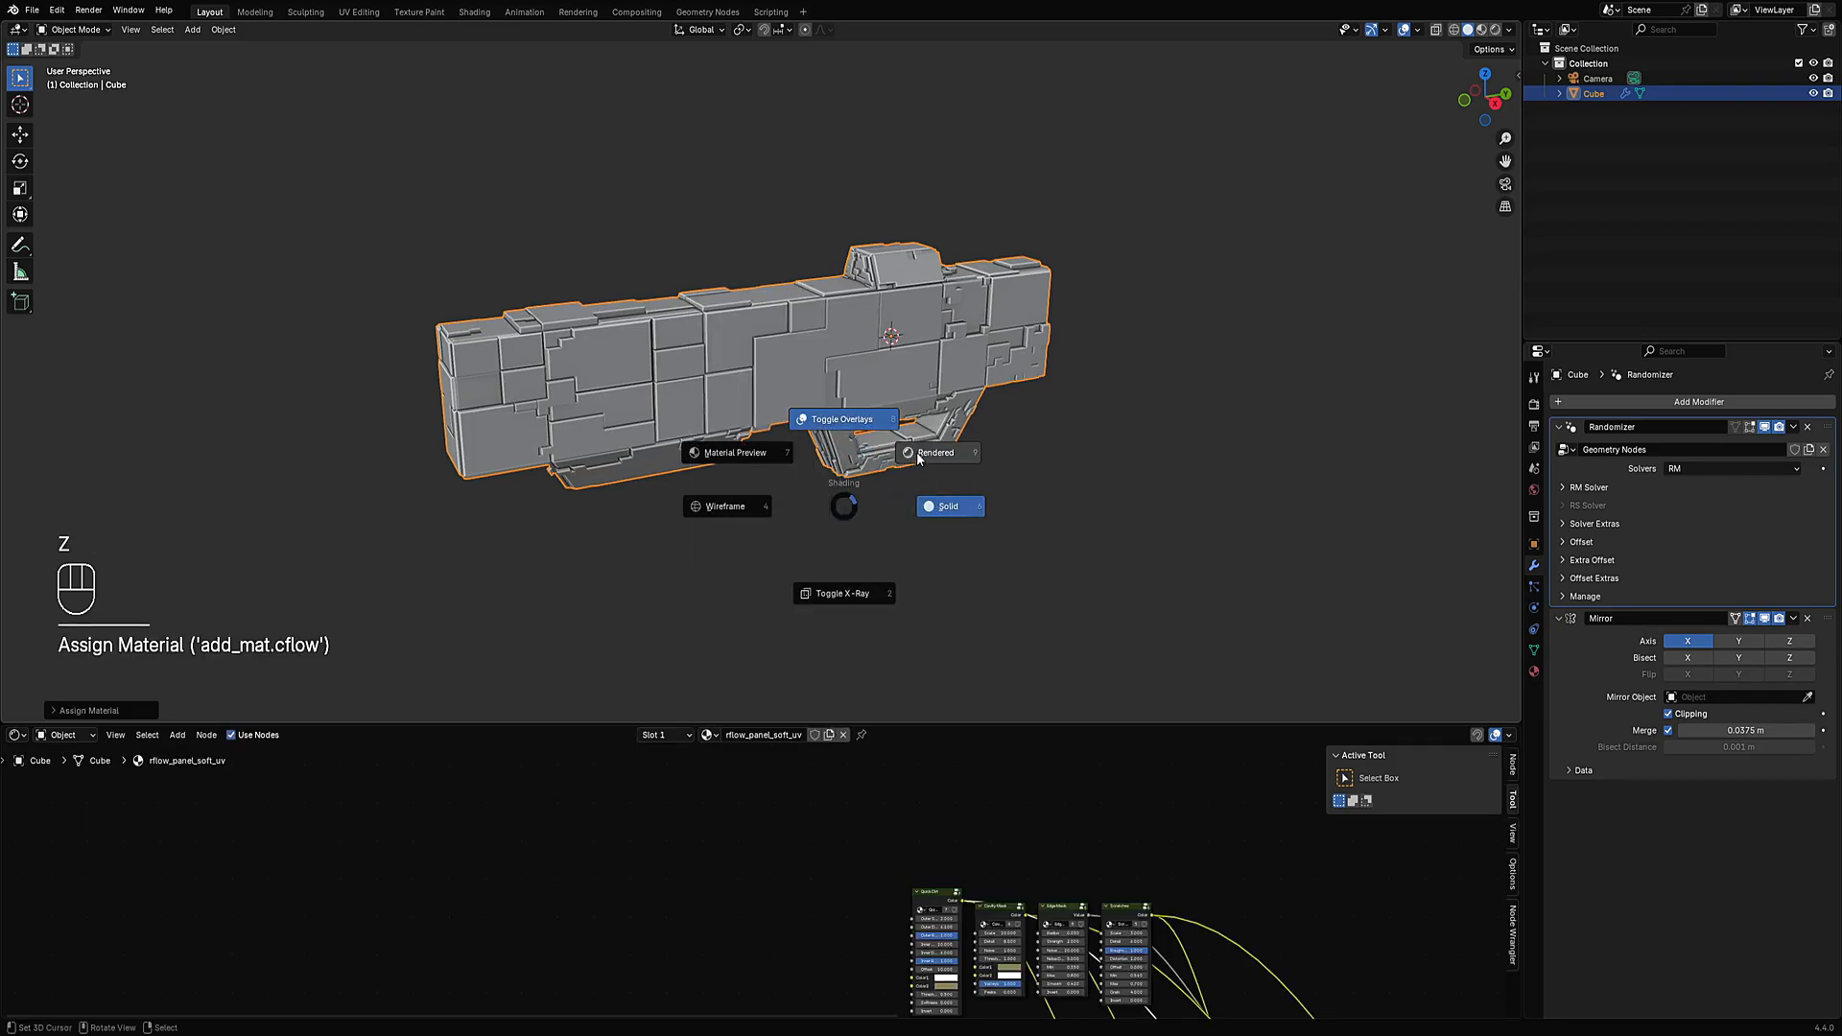
left_click(917, 452)
key("shift+alt+z")
middle_click_drag(918, 458, 1061, 486)
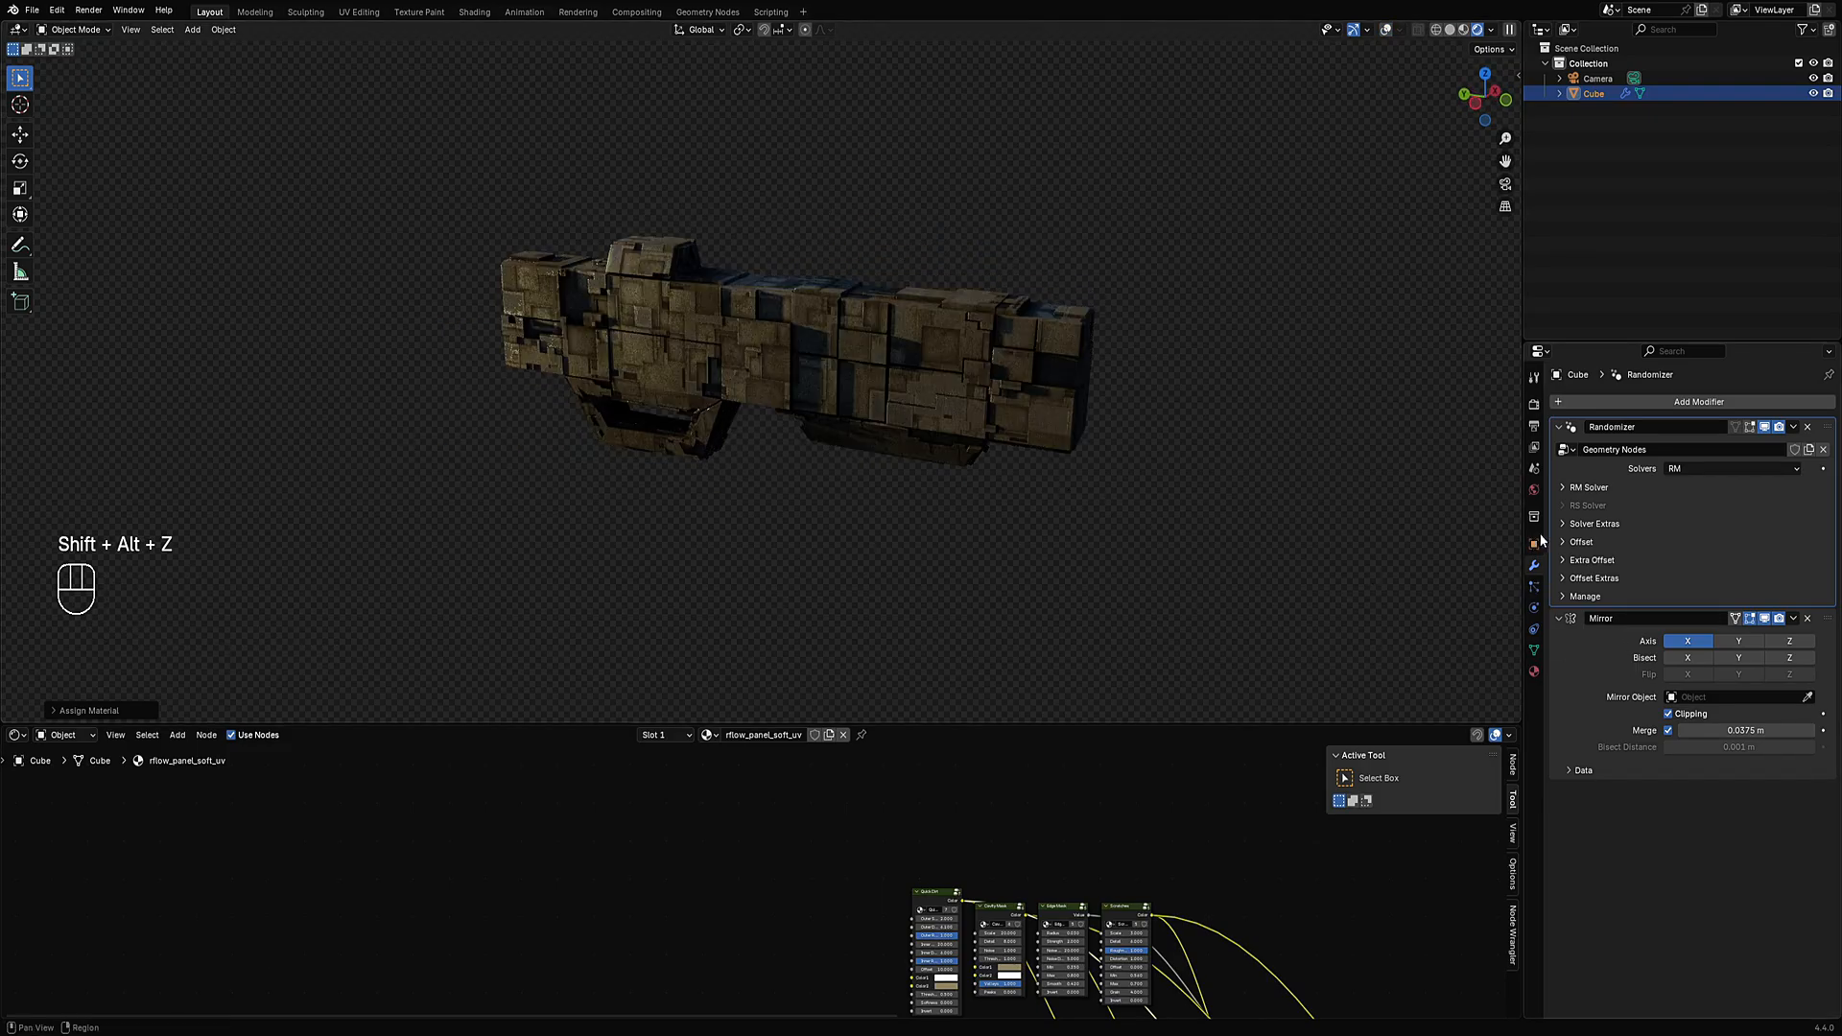
Randomize the world's HDRI until missile_launch_facility_02_1k.hdr lights the scene.
left_click(1534, 490)
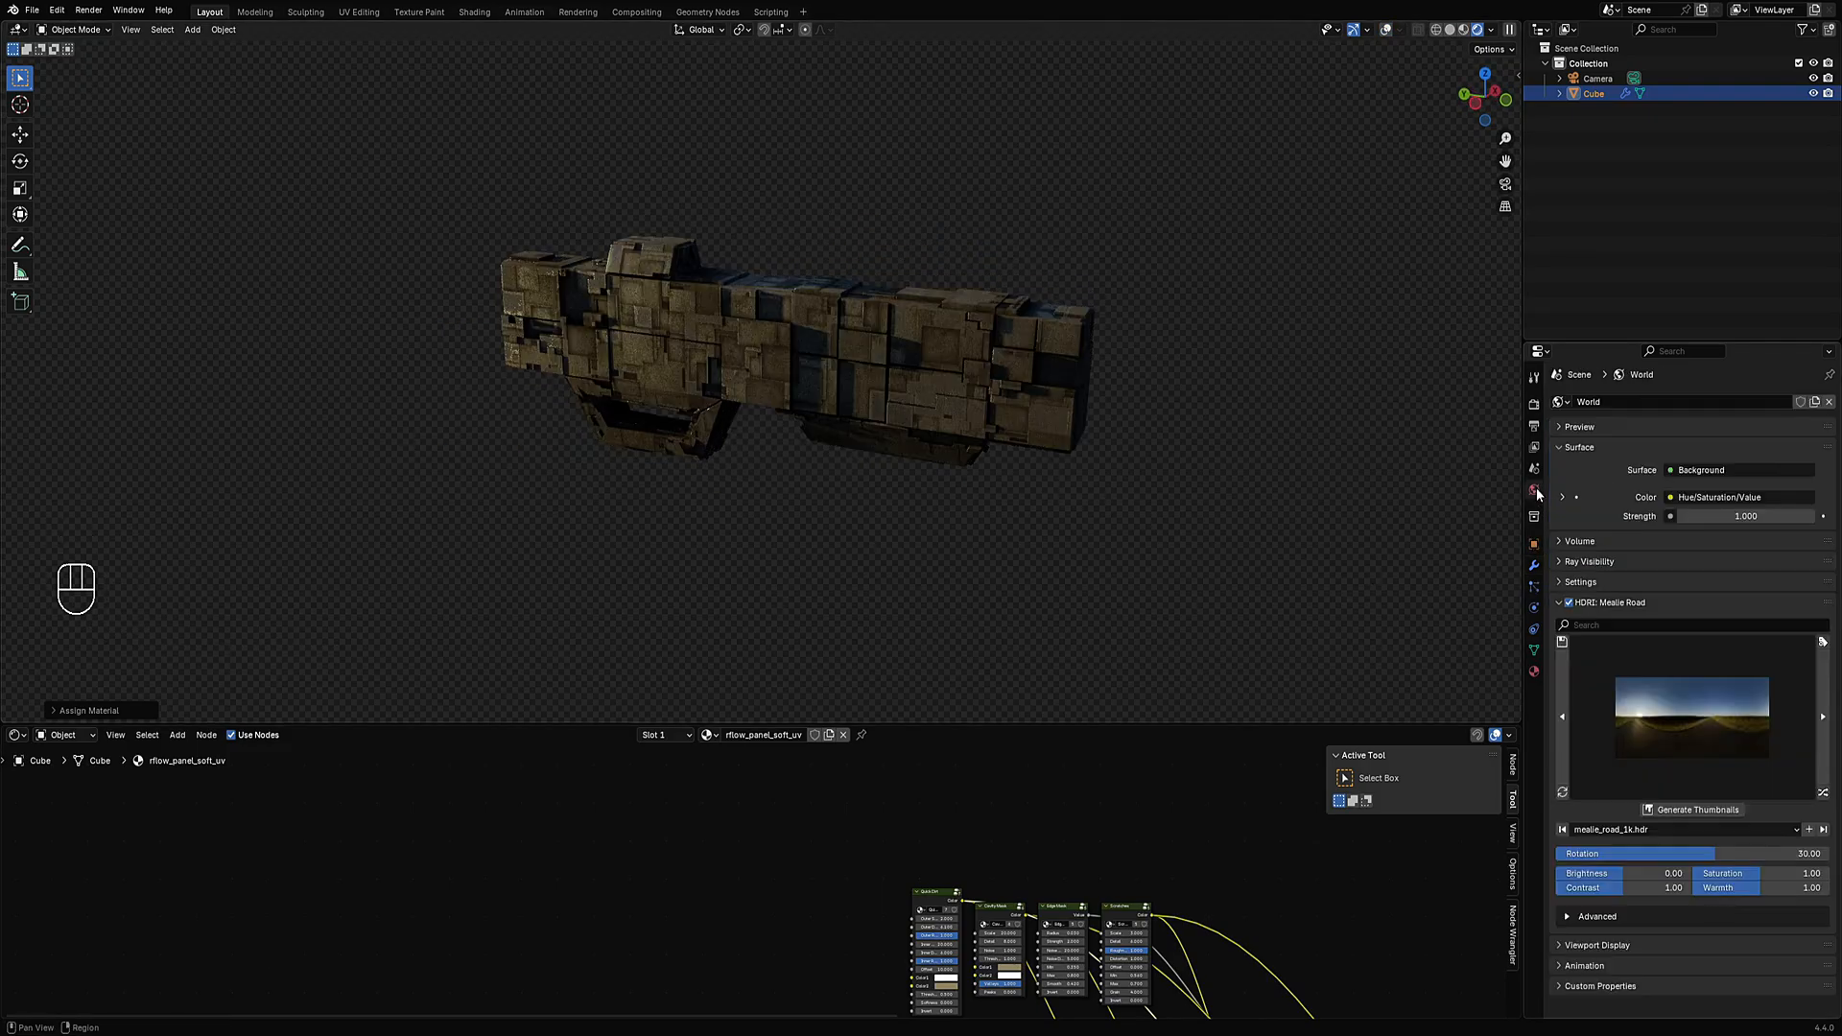
left_click(1824, 793)
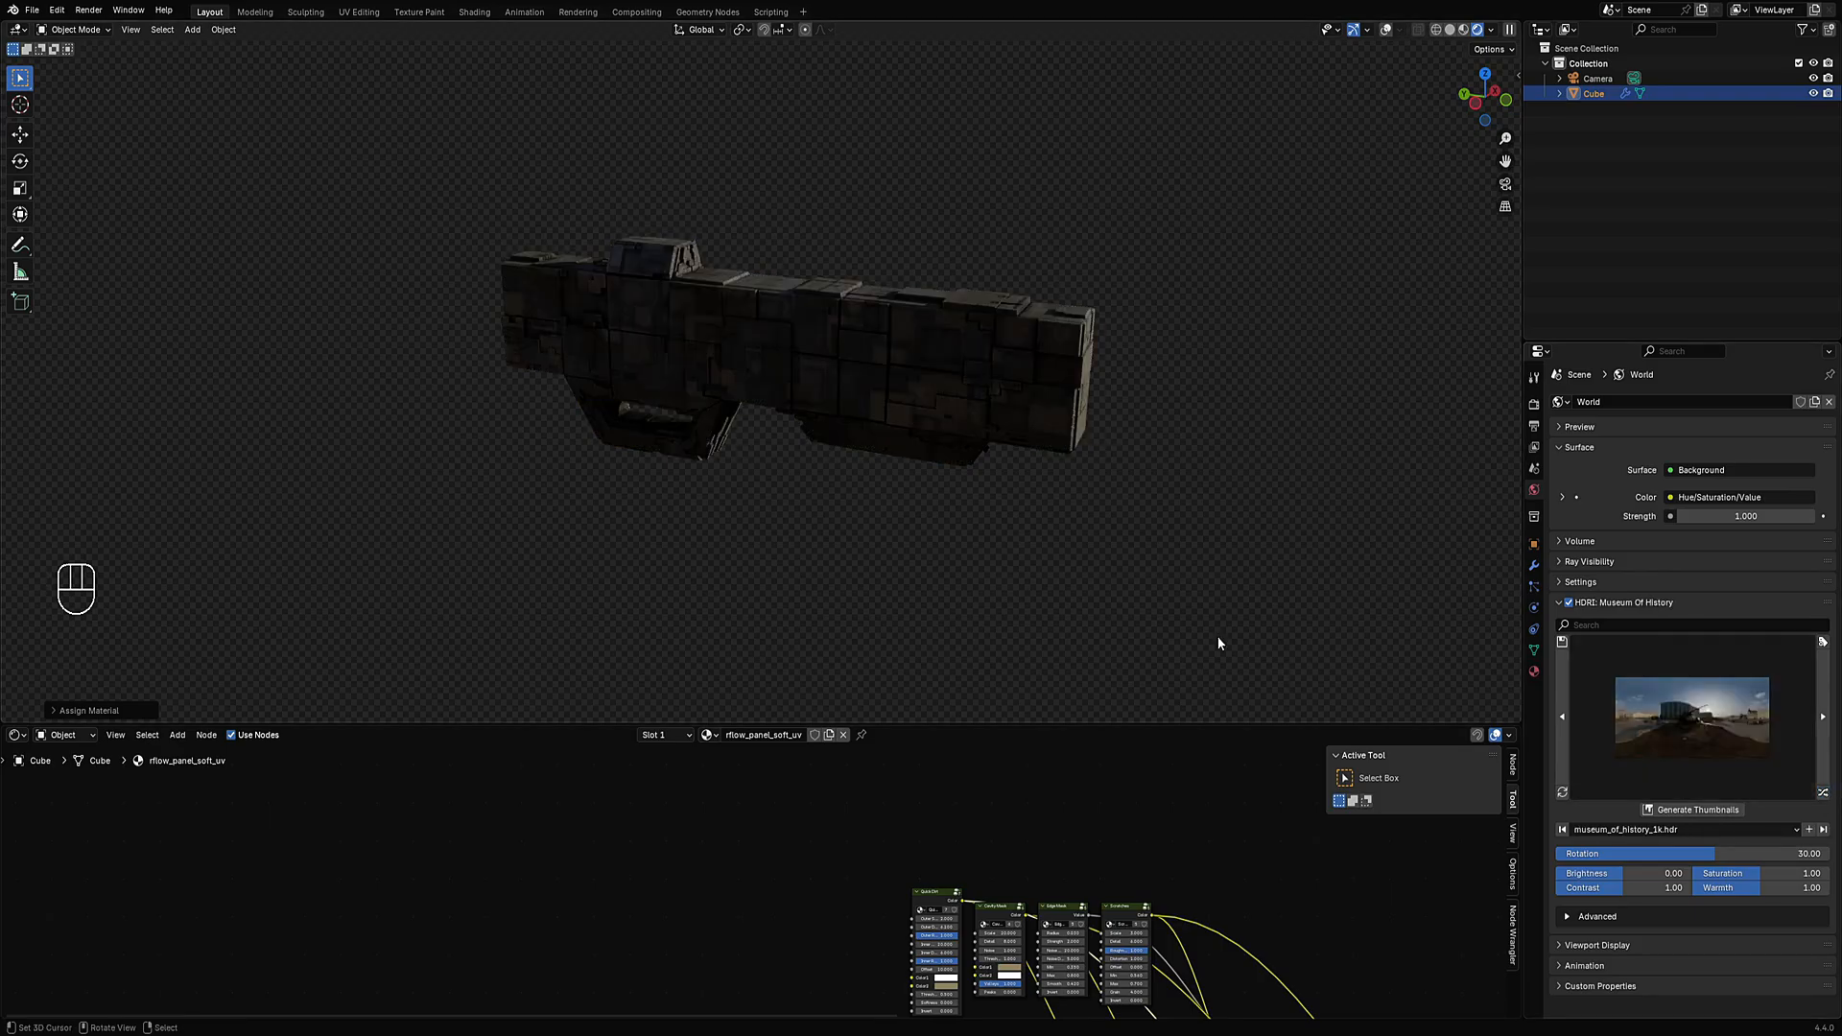
middle_click_drag(1216, 642, 895, 564)
left_click(1825, 793)
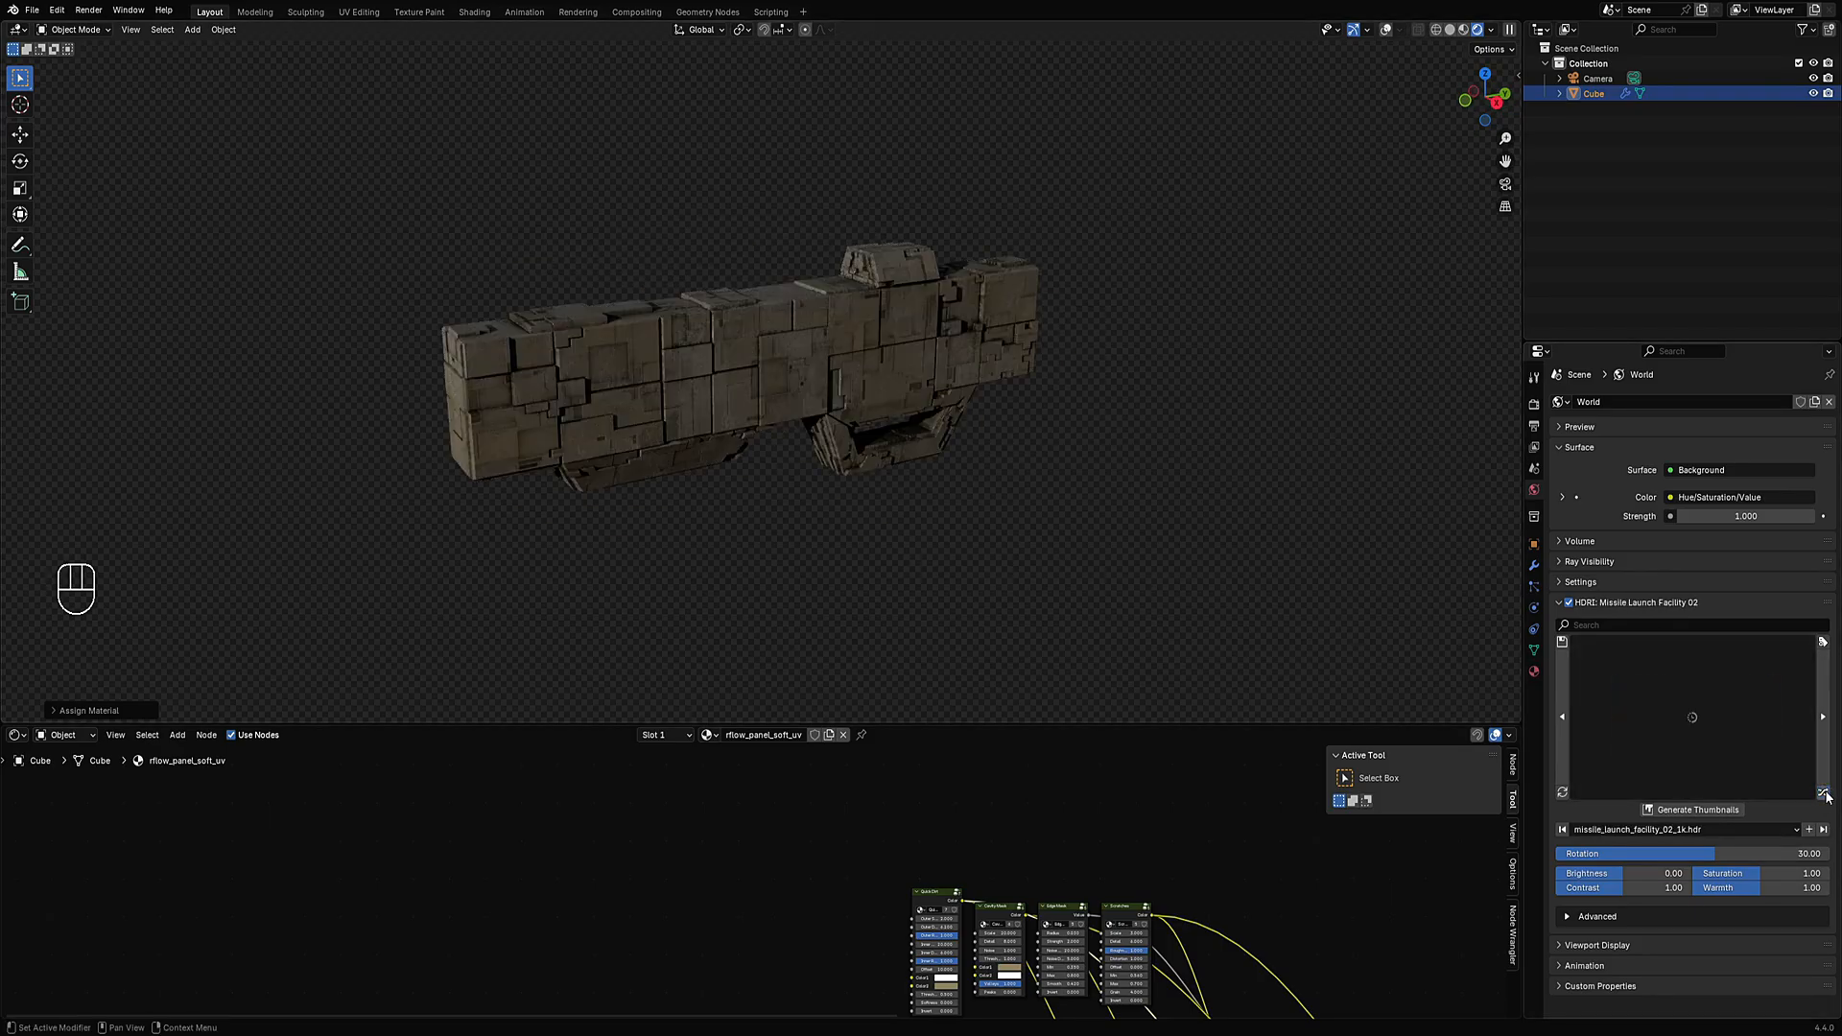
middle_click_drag(950, 654, 941, 591)
Set the Scale of the material's Mapping node to 0.7 on all three axes.
scroll(998, 950, "down", 4)
middle_click_drag(1004, 996, 737, 871)
scroll(737, 871, "up", 8)
left_click_drag(915, 871, 912, 855)
key("Return")
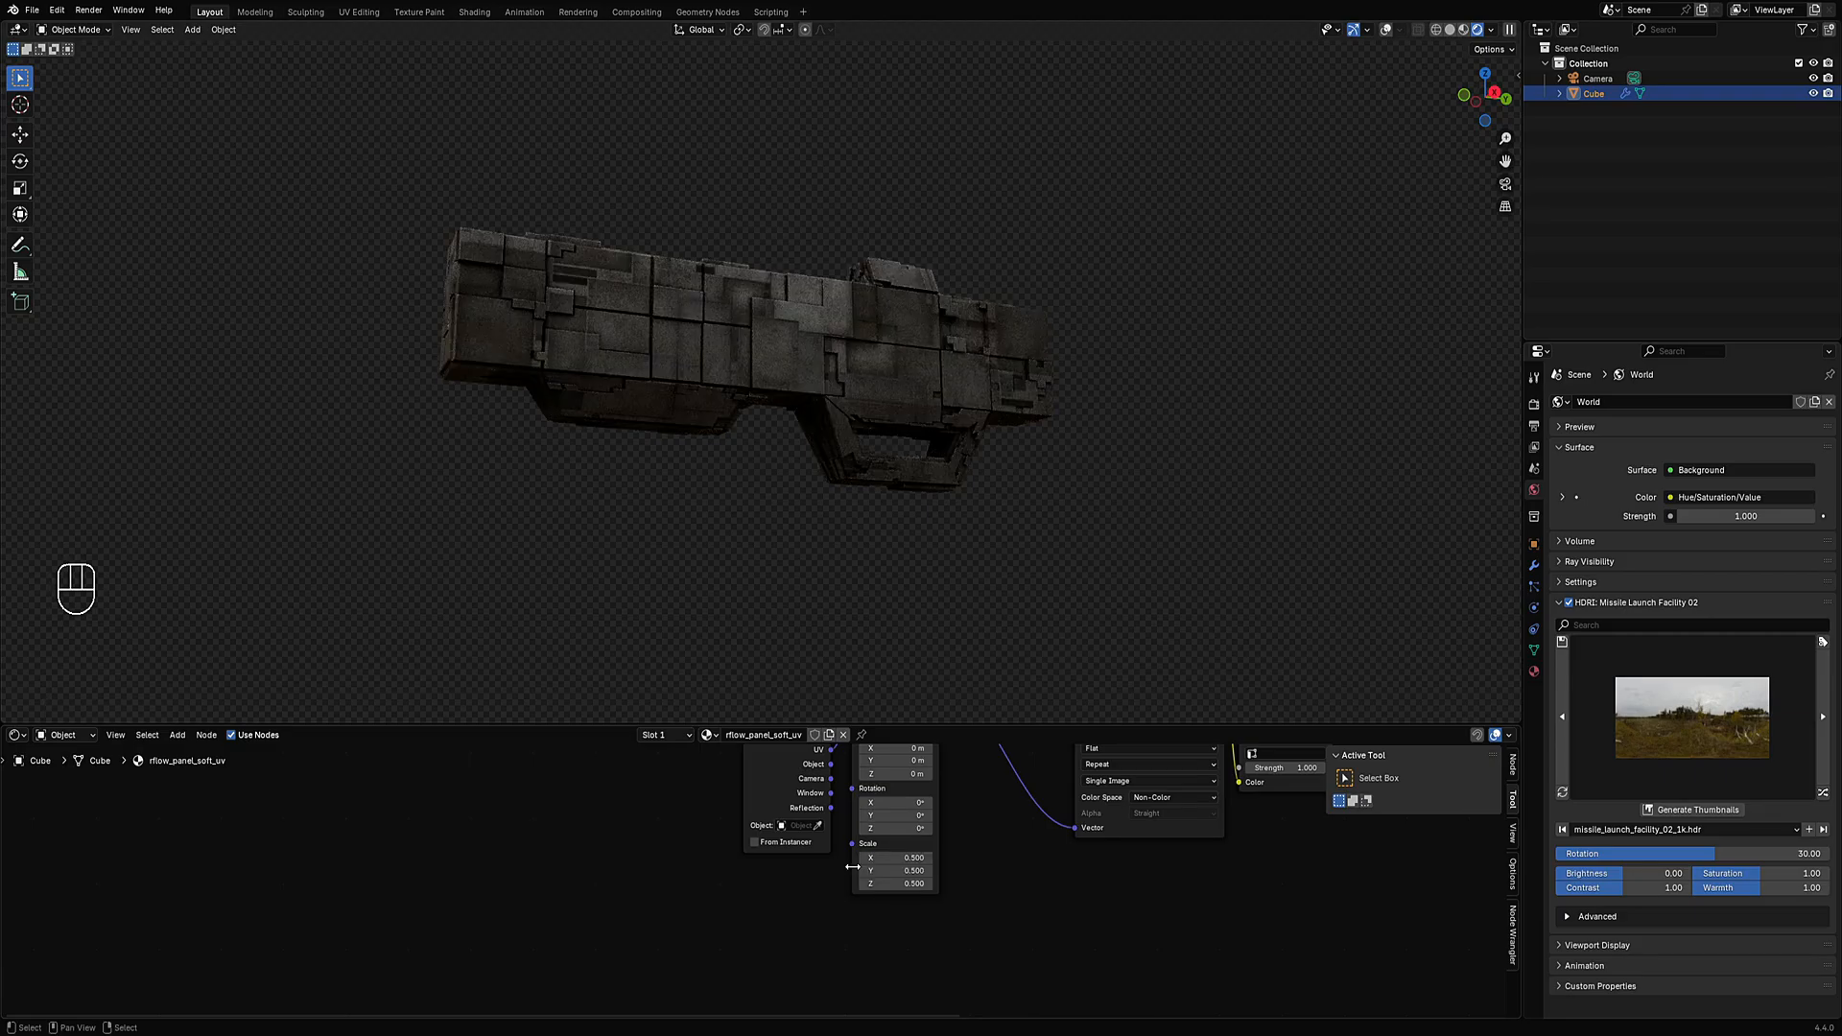
left_click_drag(893, 858, 893, 883)
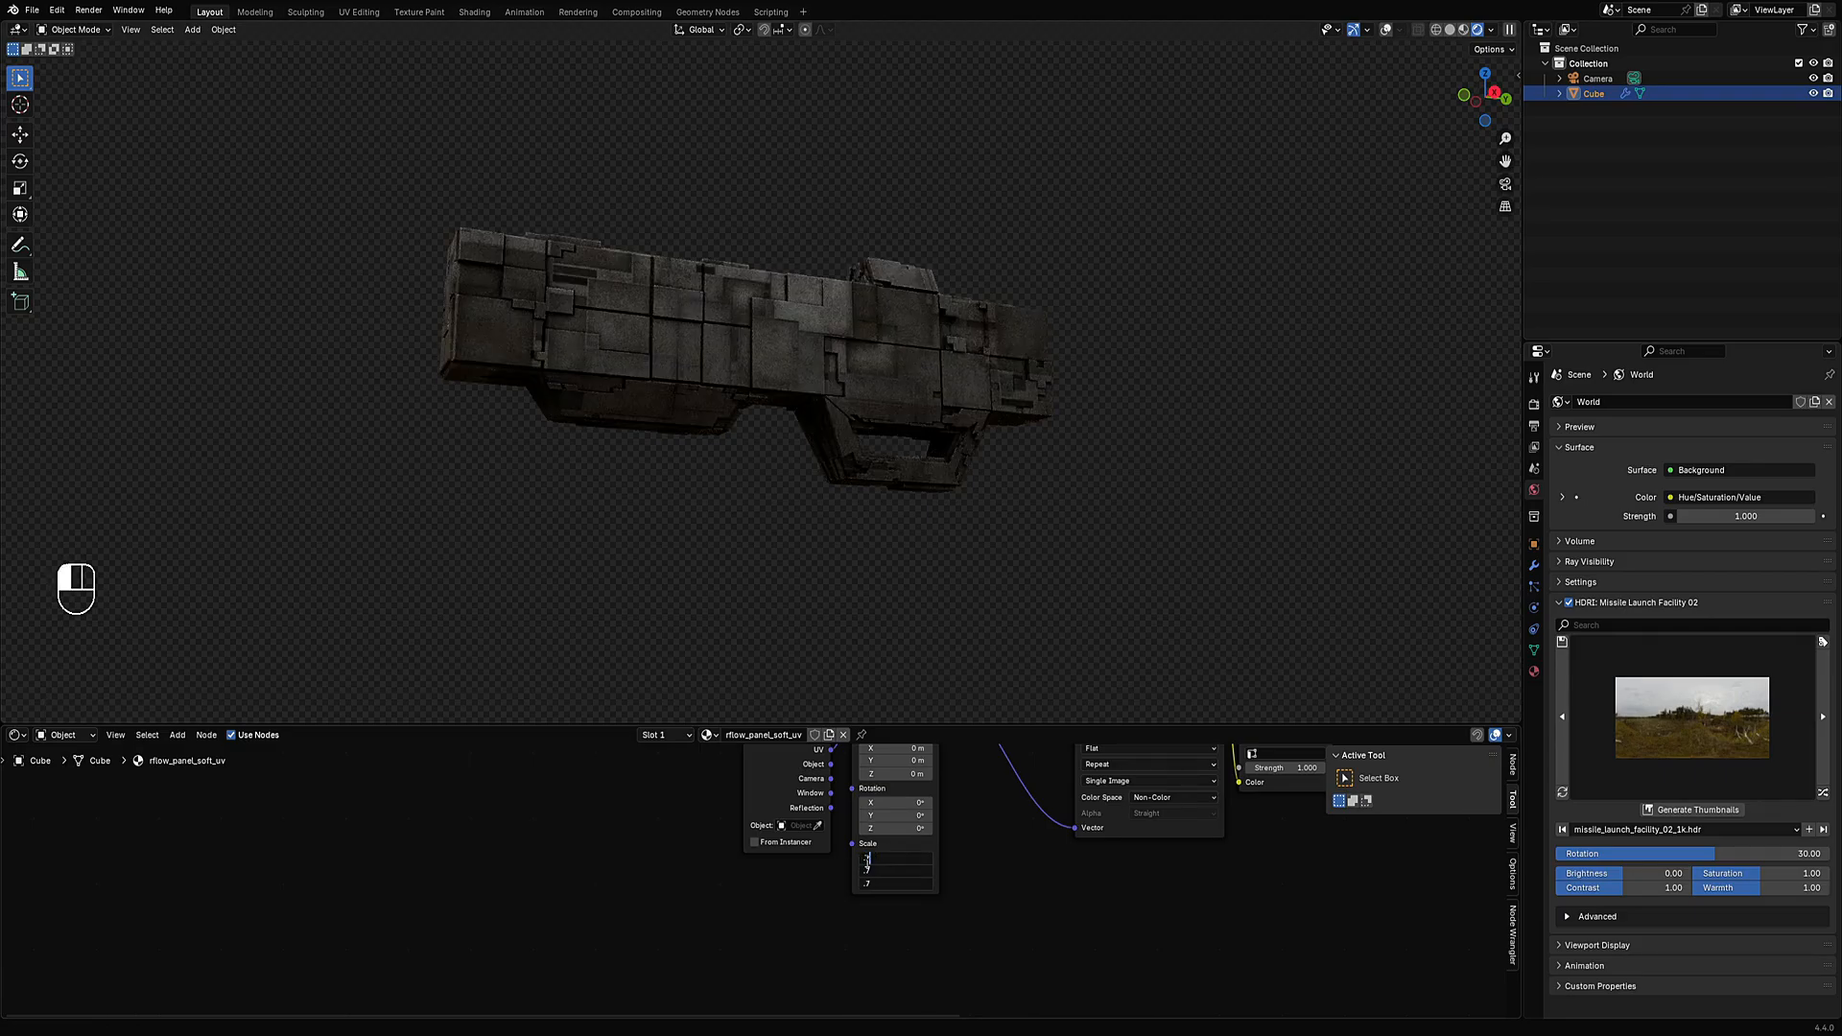
key("Return")
Edit the body's Random Flow Geonodes settings and enable Extra Offset.
middle_click_drag(912, 278, 917, 357)
scroll(923, 366, "down", 4)
scroll(917, 357, "up", 3)
scroll(1048, 902, "down", 6)
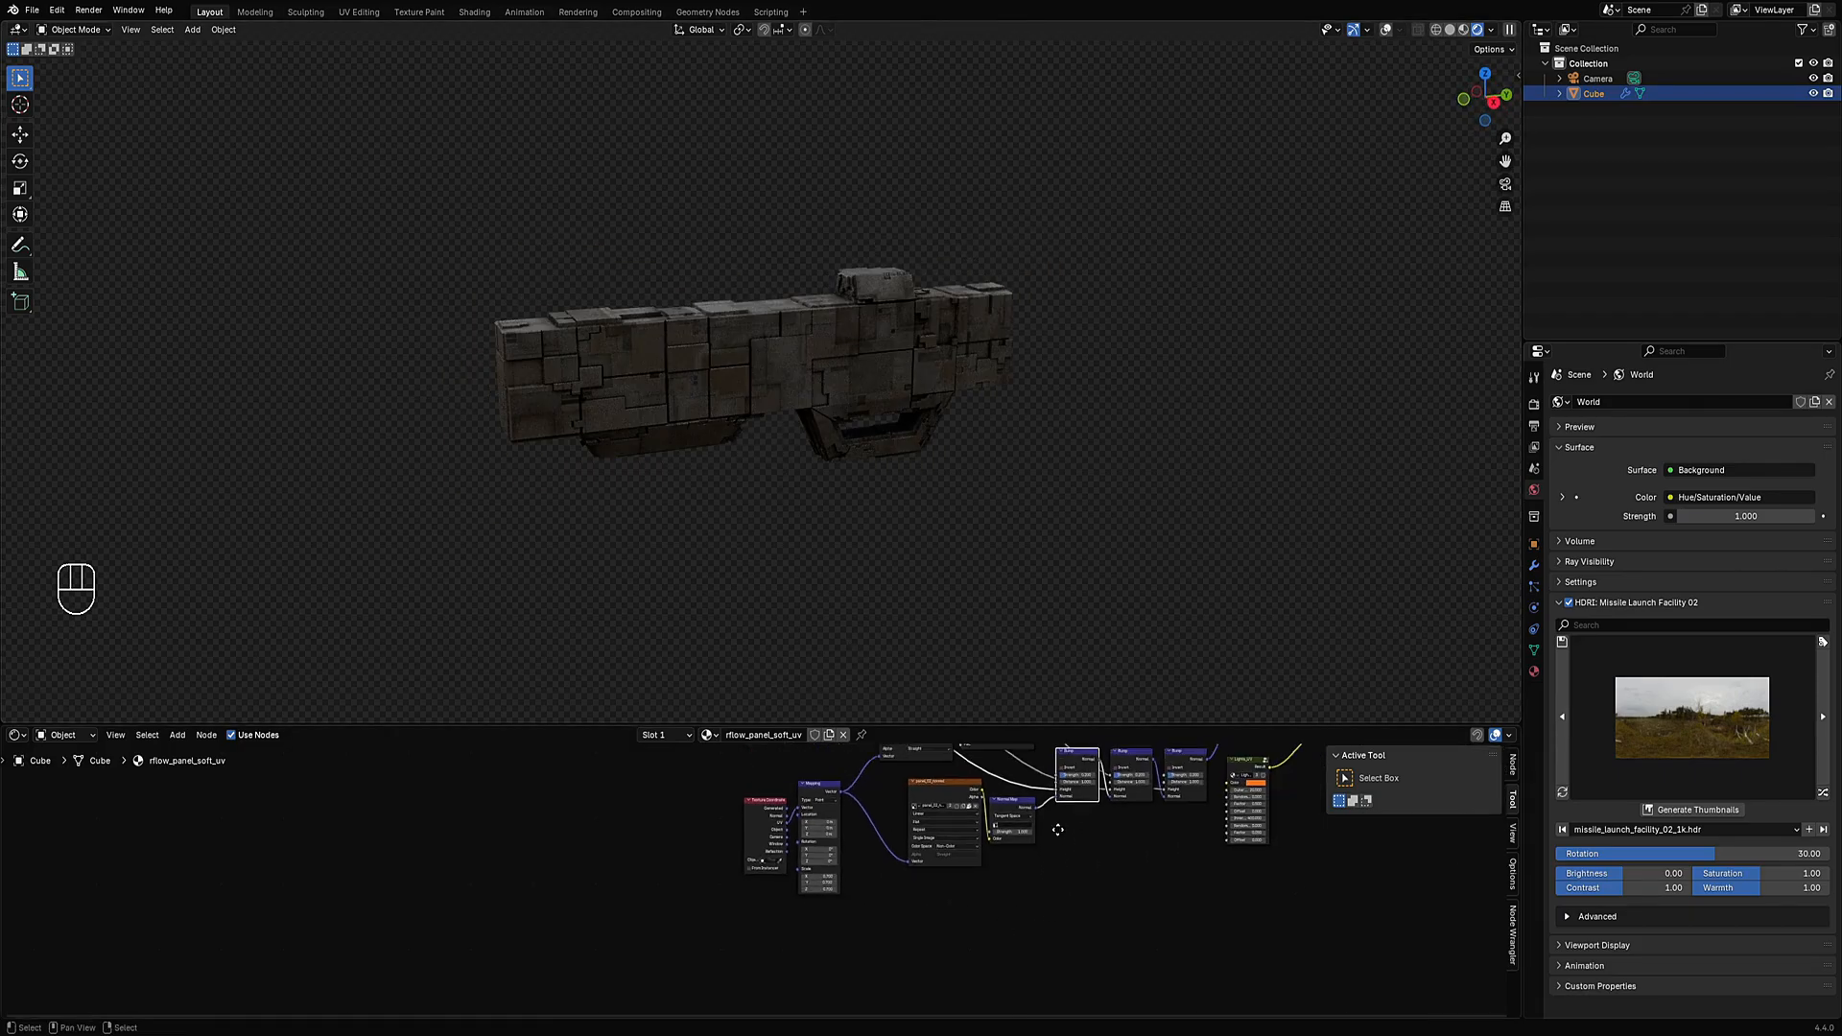
middle_click_drag(674, 968, 658, 1006)
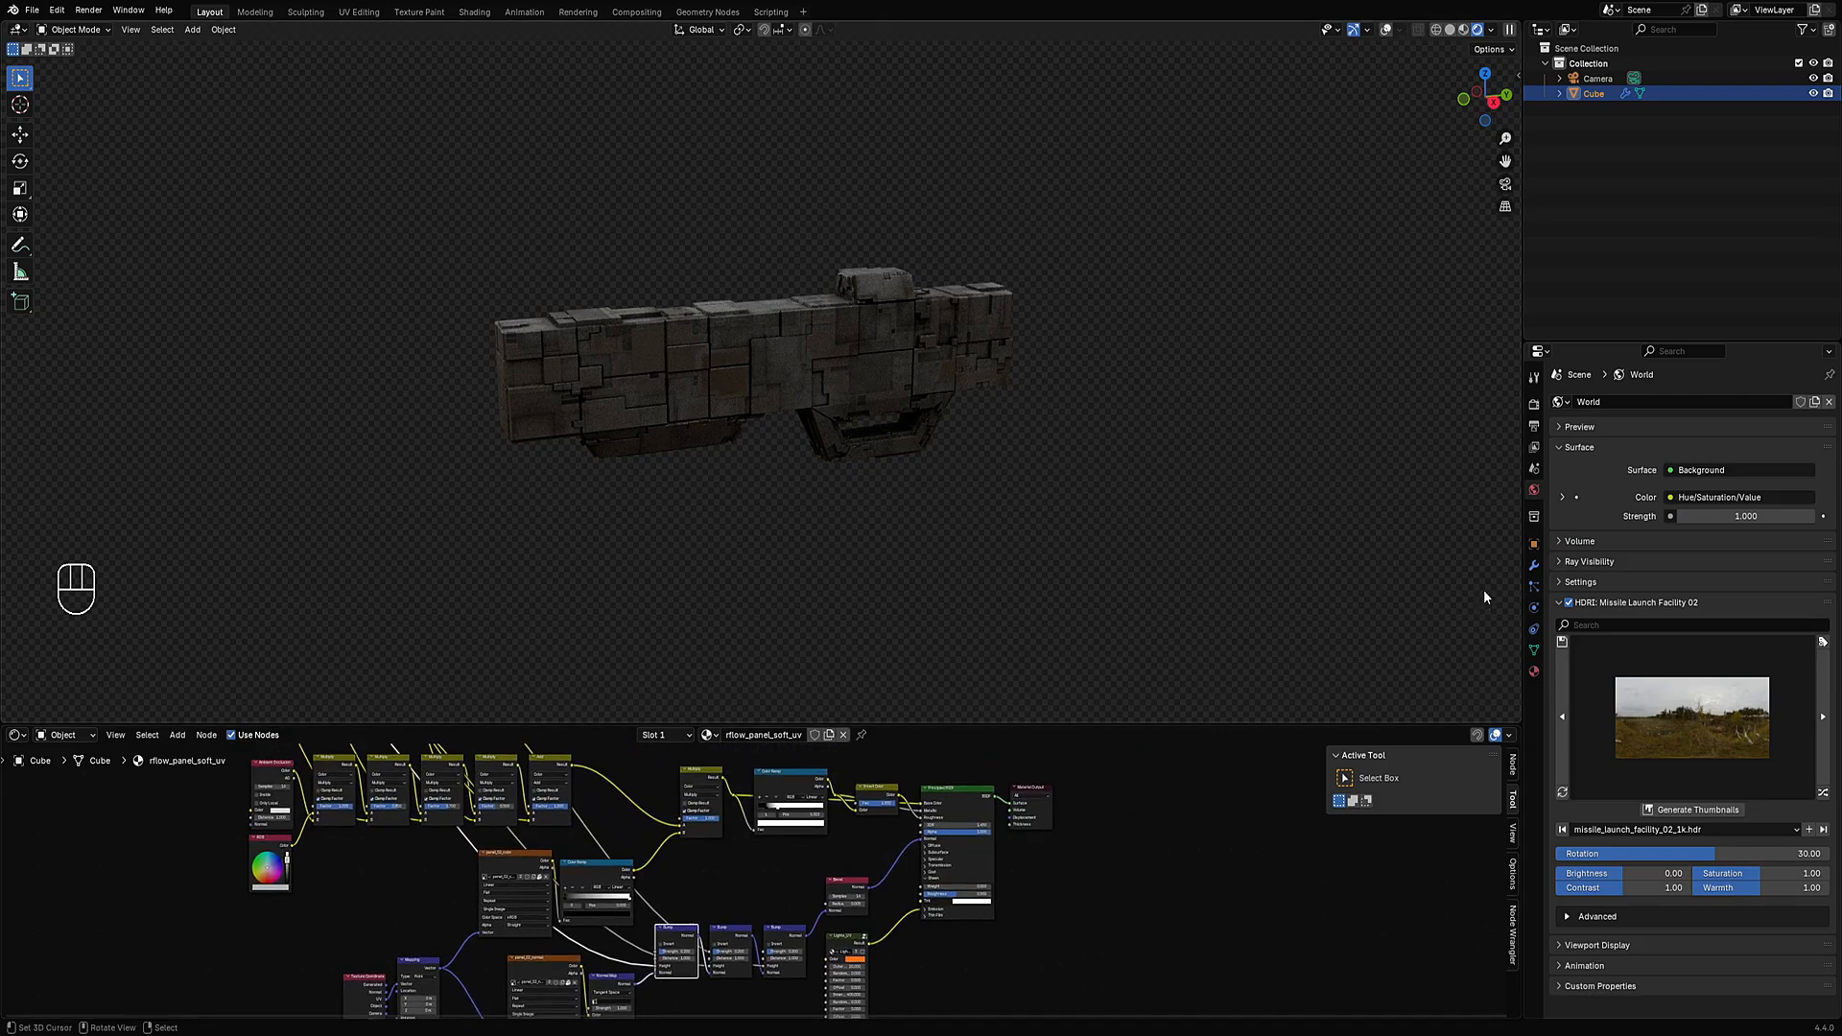
middle_click_drag(991, 505, 977, 300)
key("shift+q")
mouse_move(971, 294)
mouse_move(1071, 294)
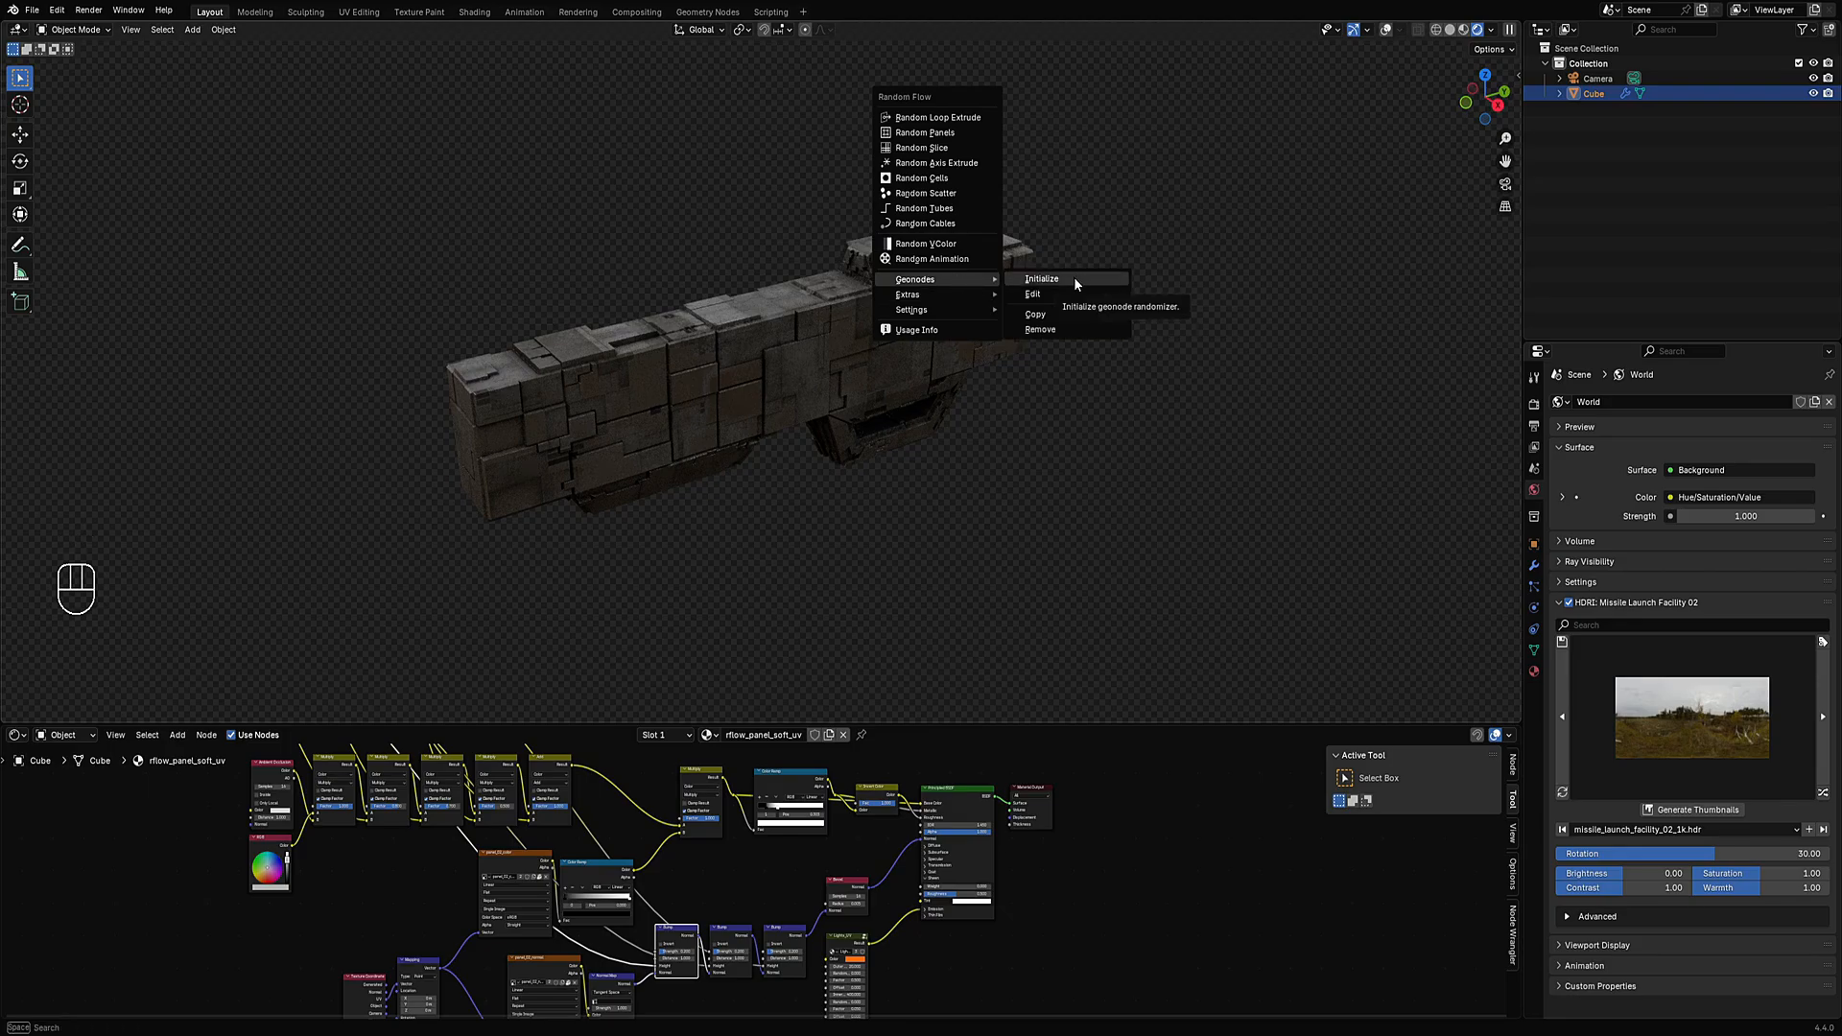
left_click(1073, 292)
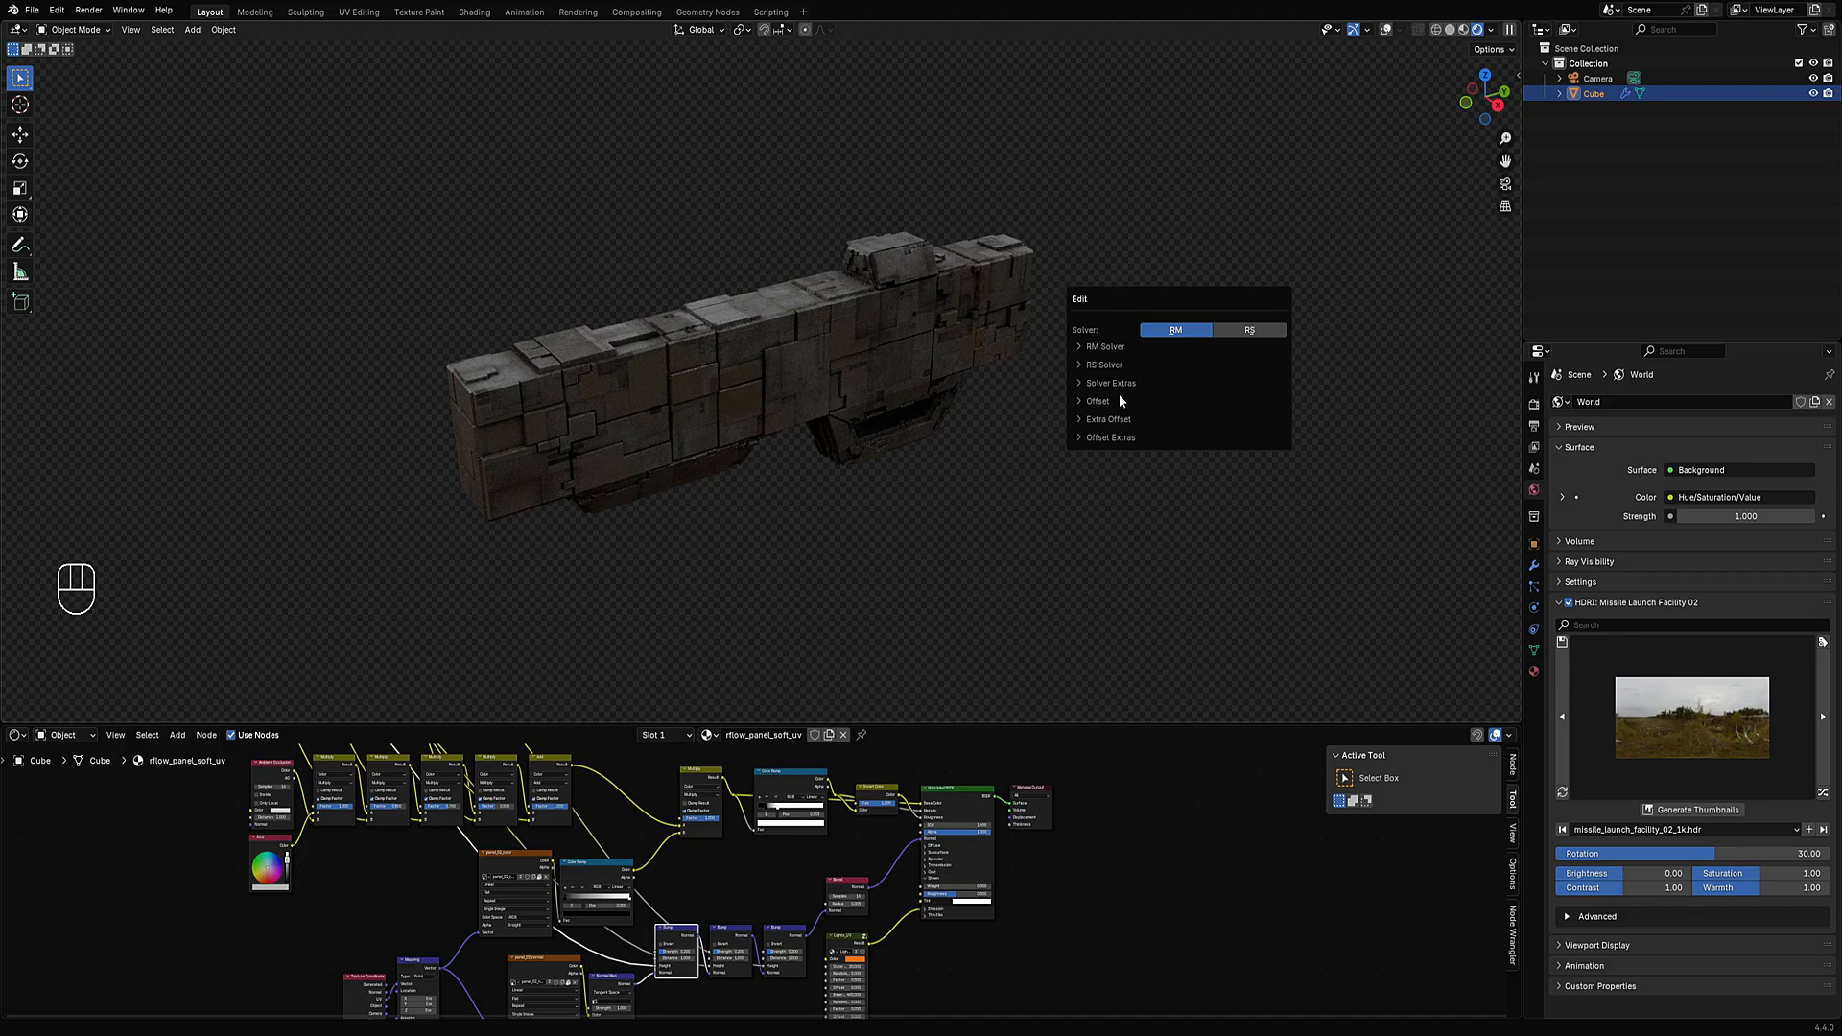
left_click(1124, 422)
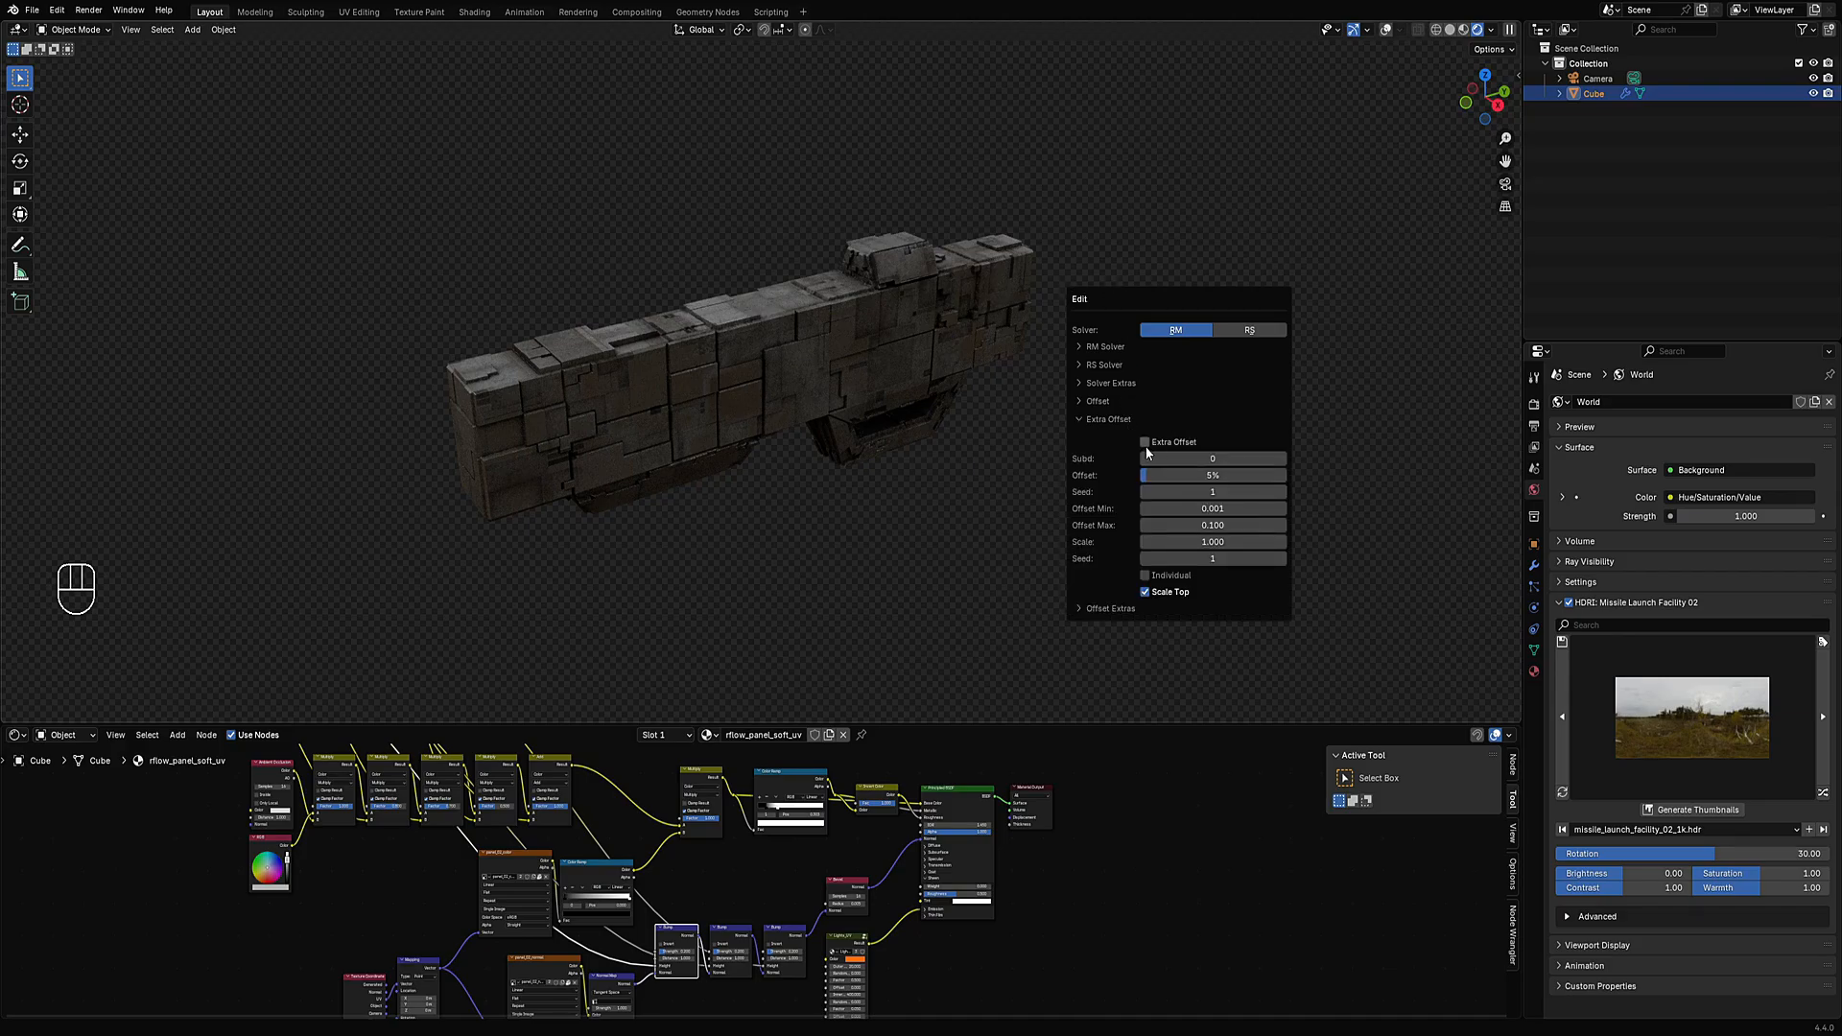
left_click(1145, 445)
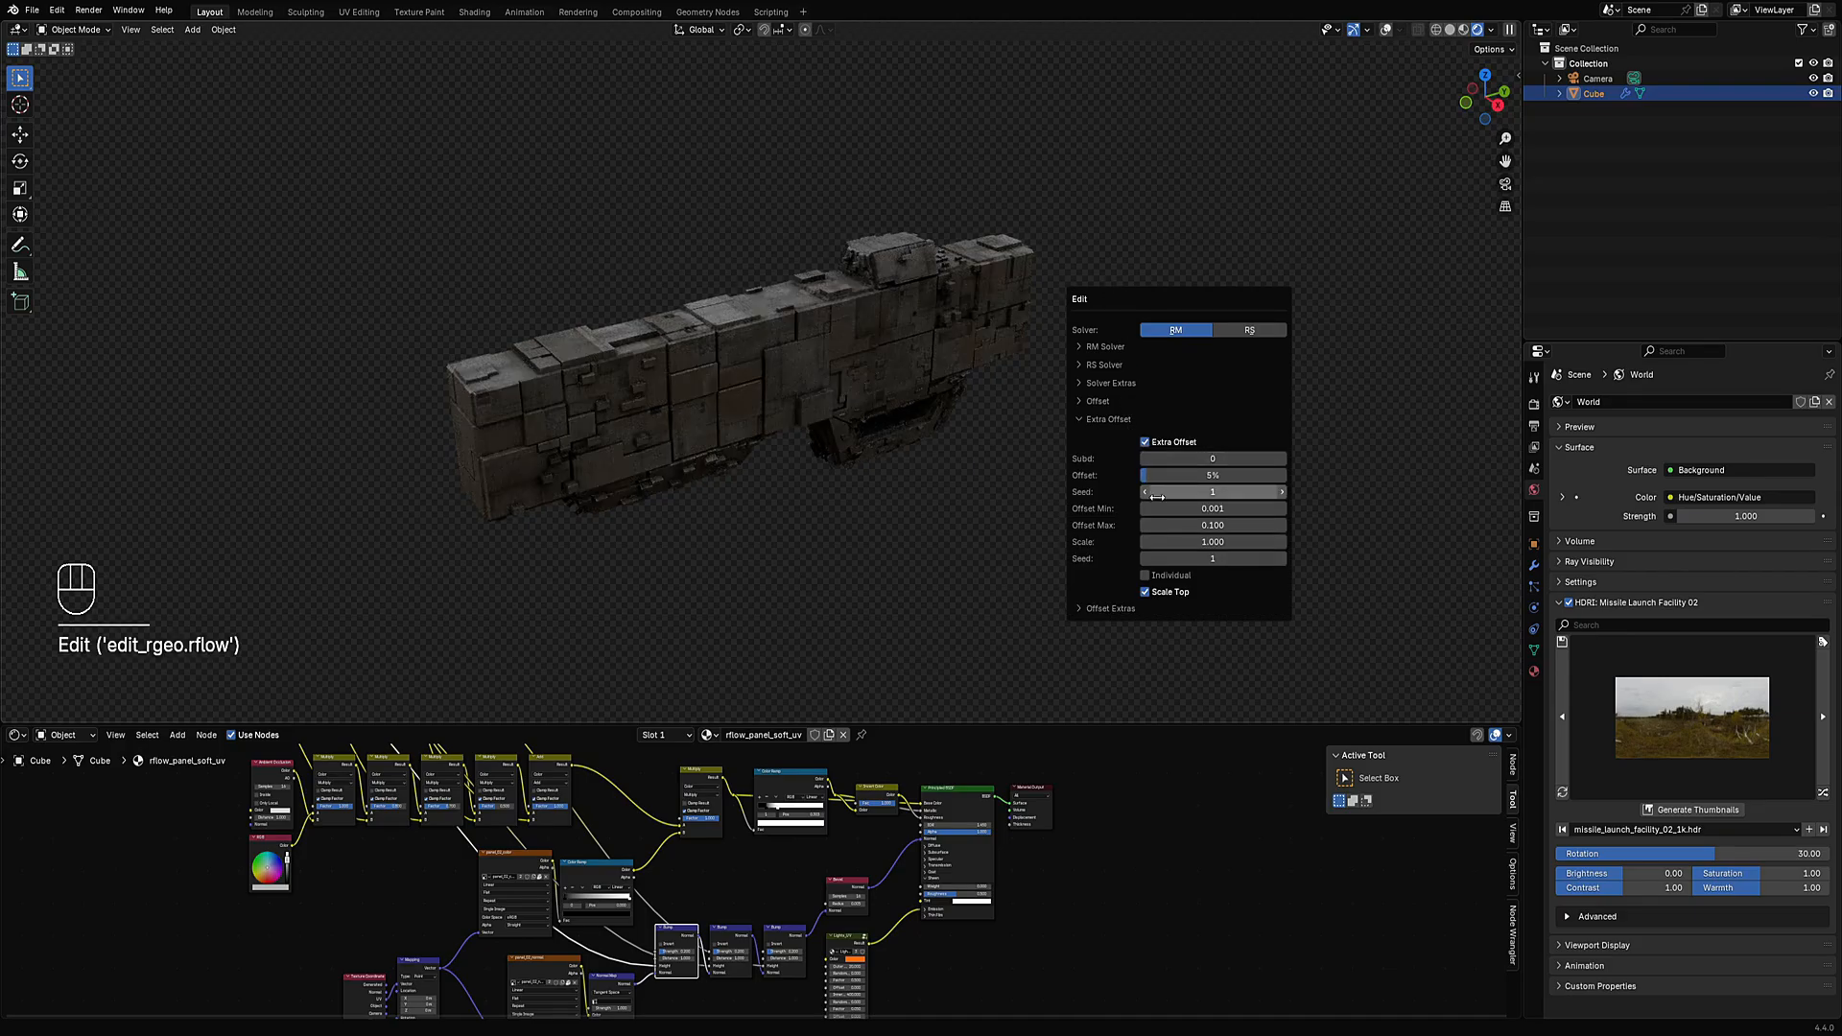
For the Extra Offset, set Offset Max to 0.039, Offset to 1% and the Seed below Scale to 10.
left_click_drag(1213, 526, 1154, 526)
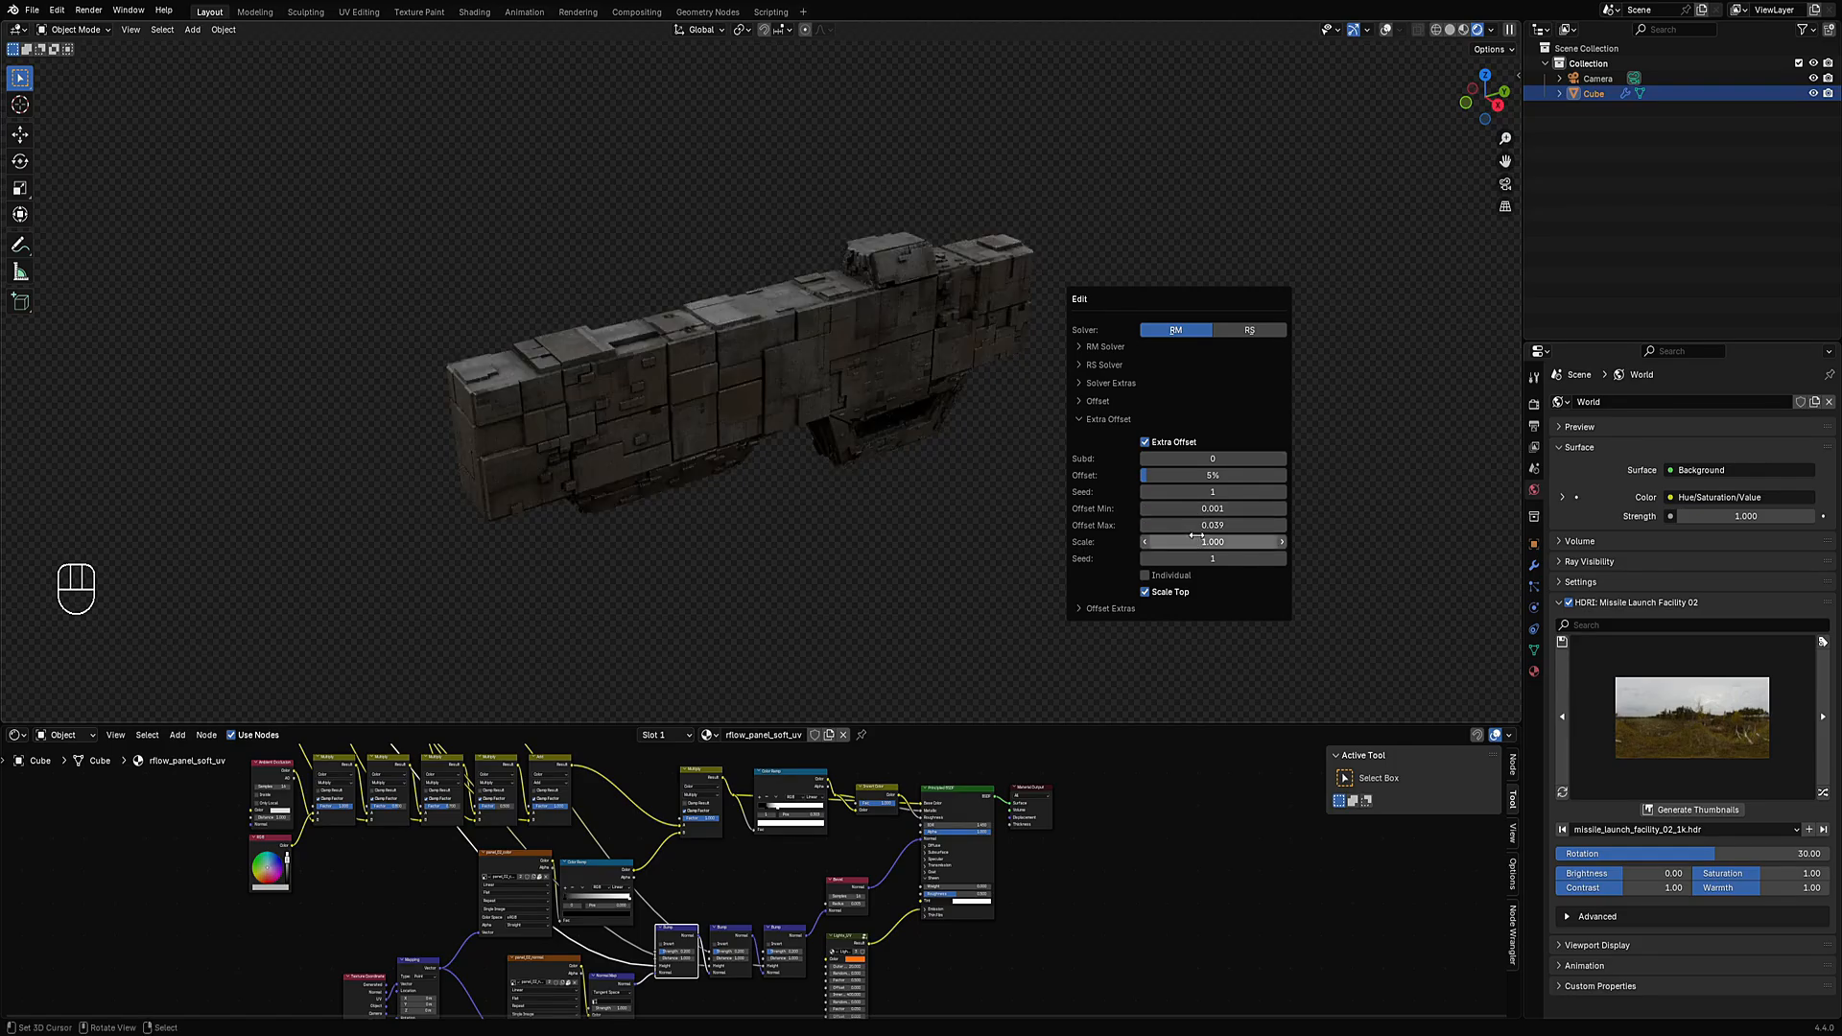
scroll(1202, 554, "up", 2, "ctrl")
scroll(1202, 553, "up", 2, "ctrl")
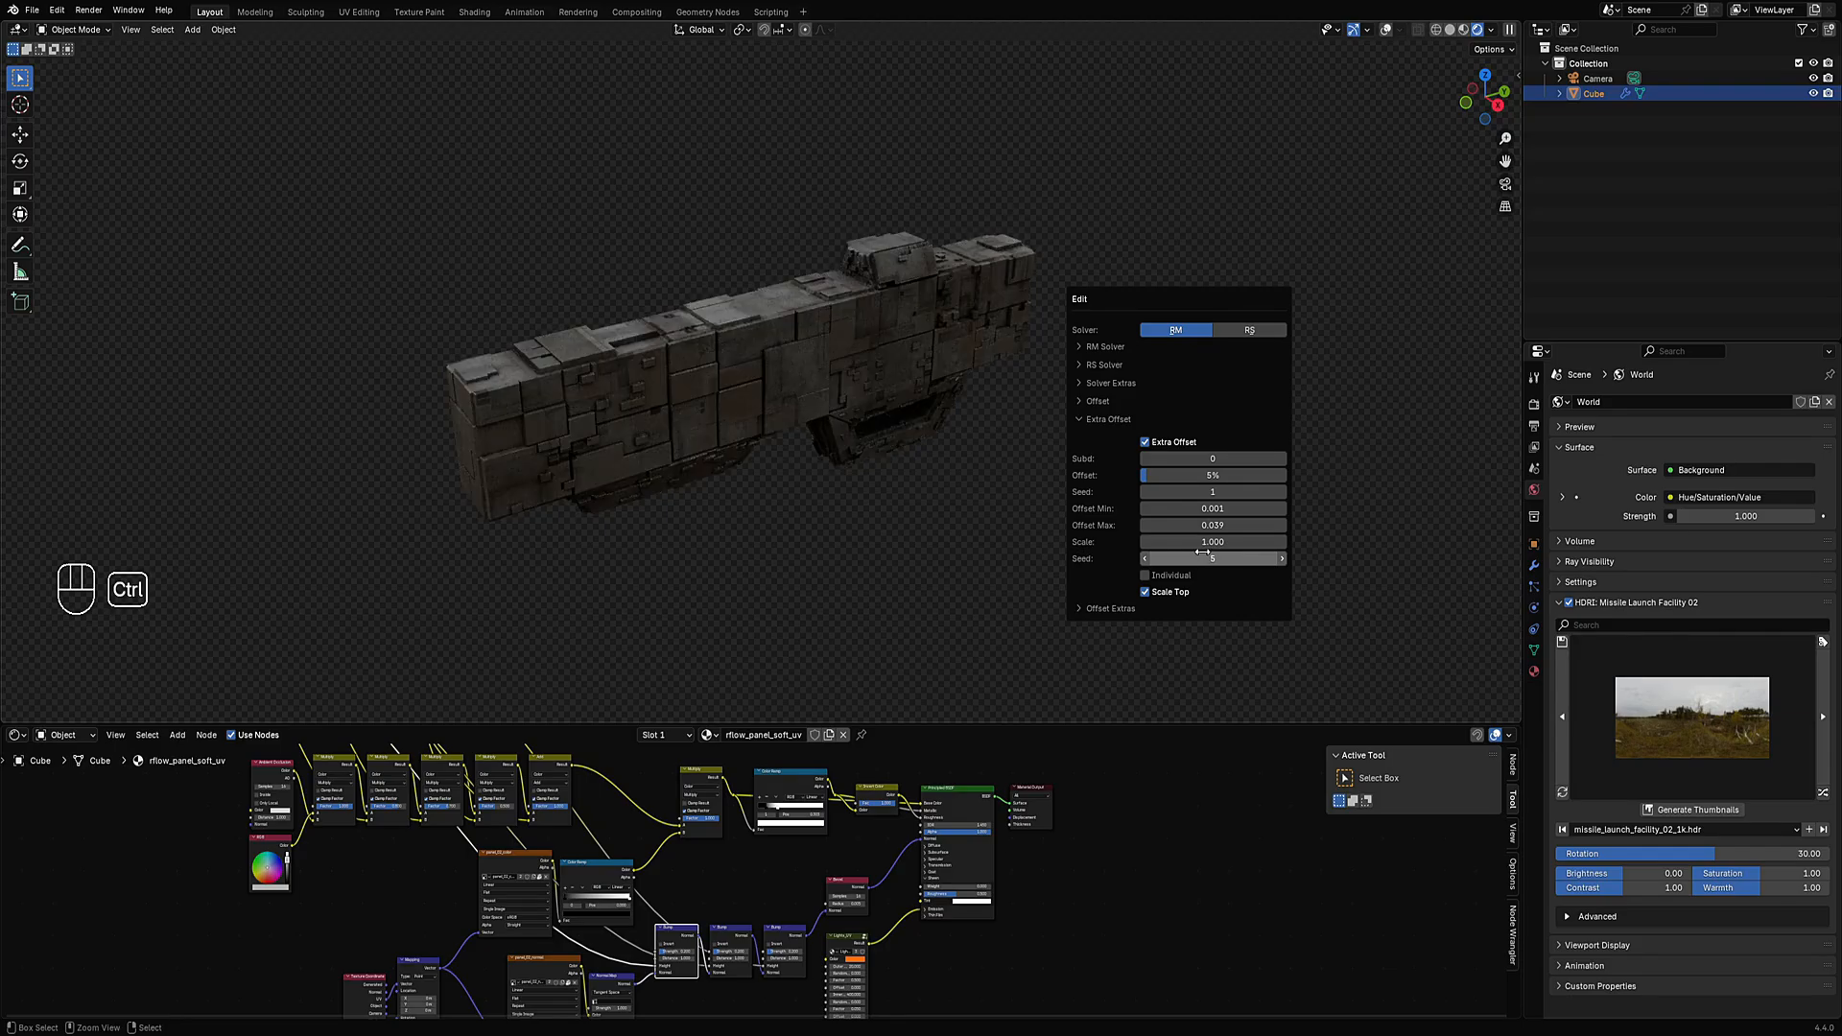
left_click_drag(1197, 476, 1188, 476)
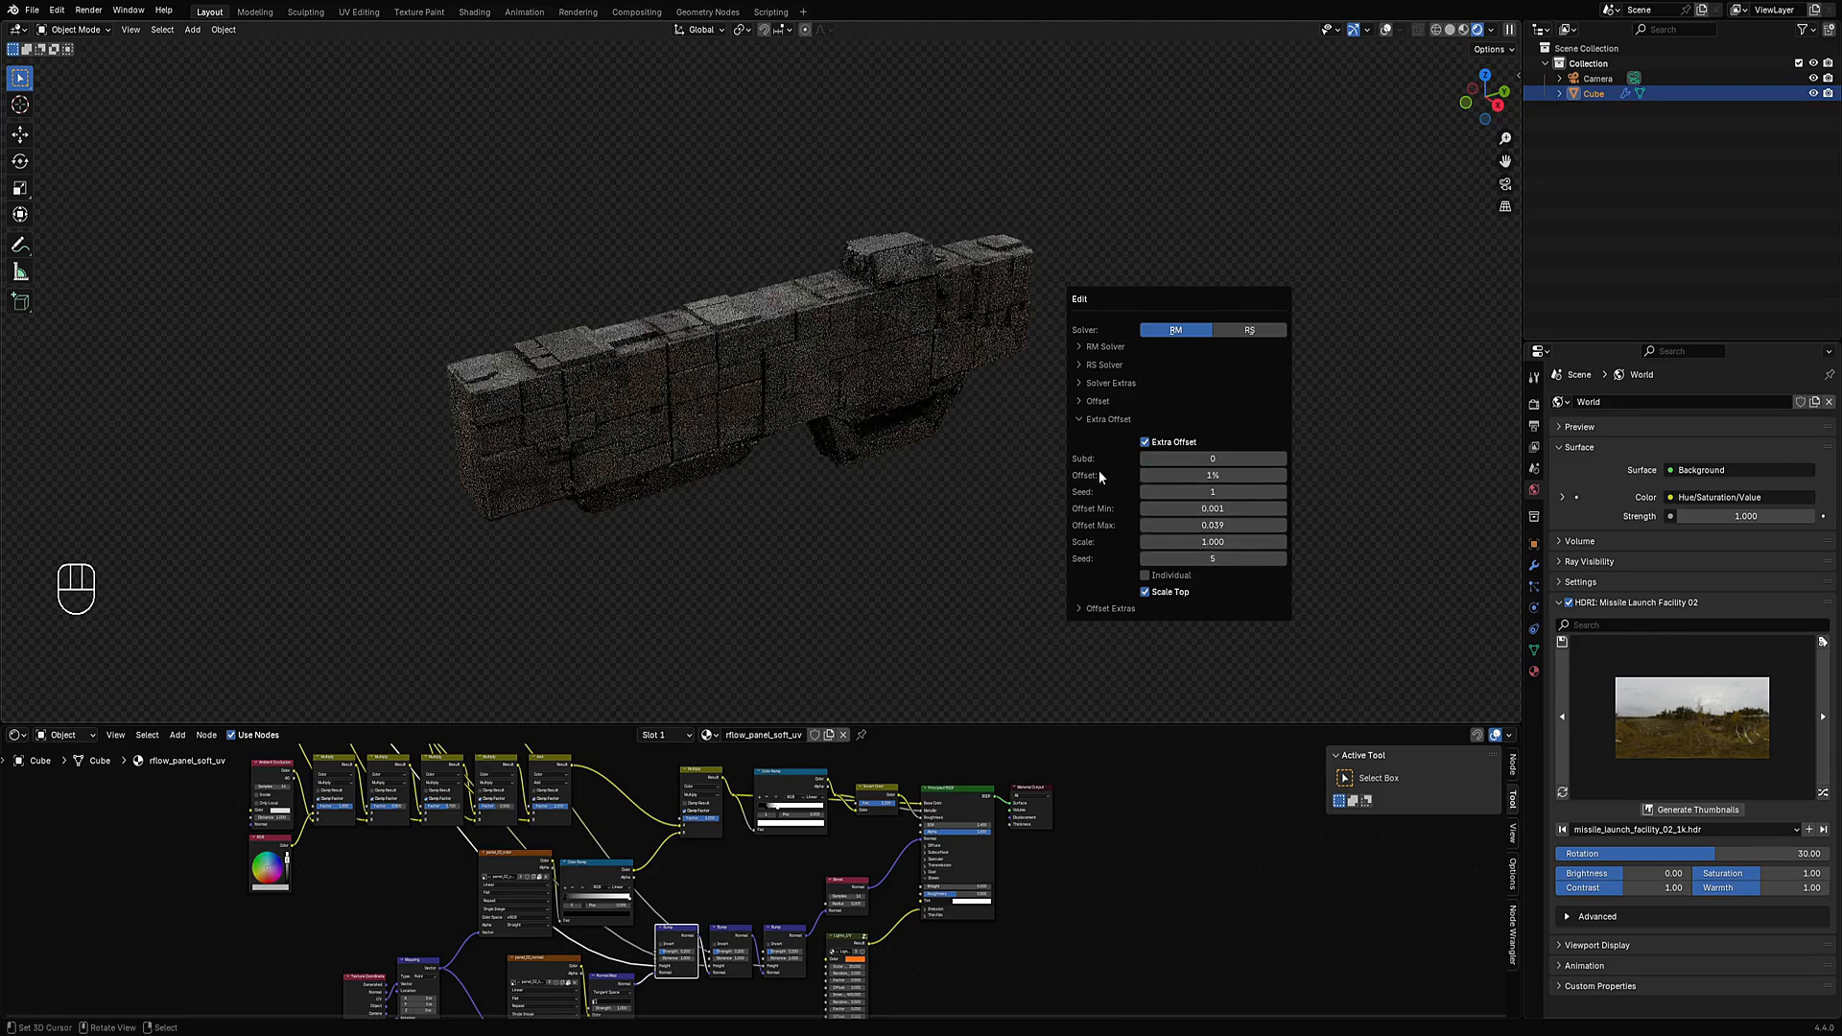
scroll(1199, 559, "up", 5, "ctrl")
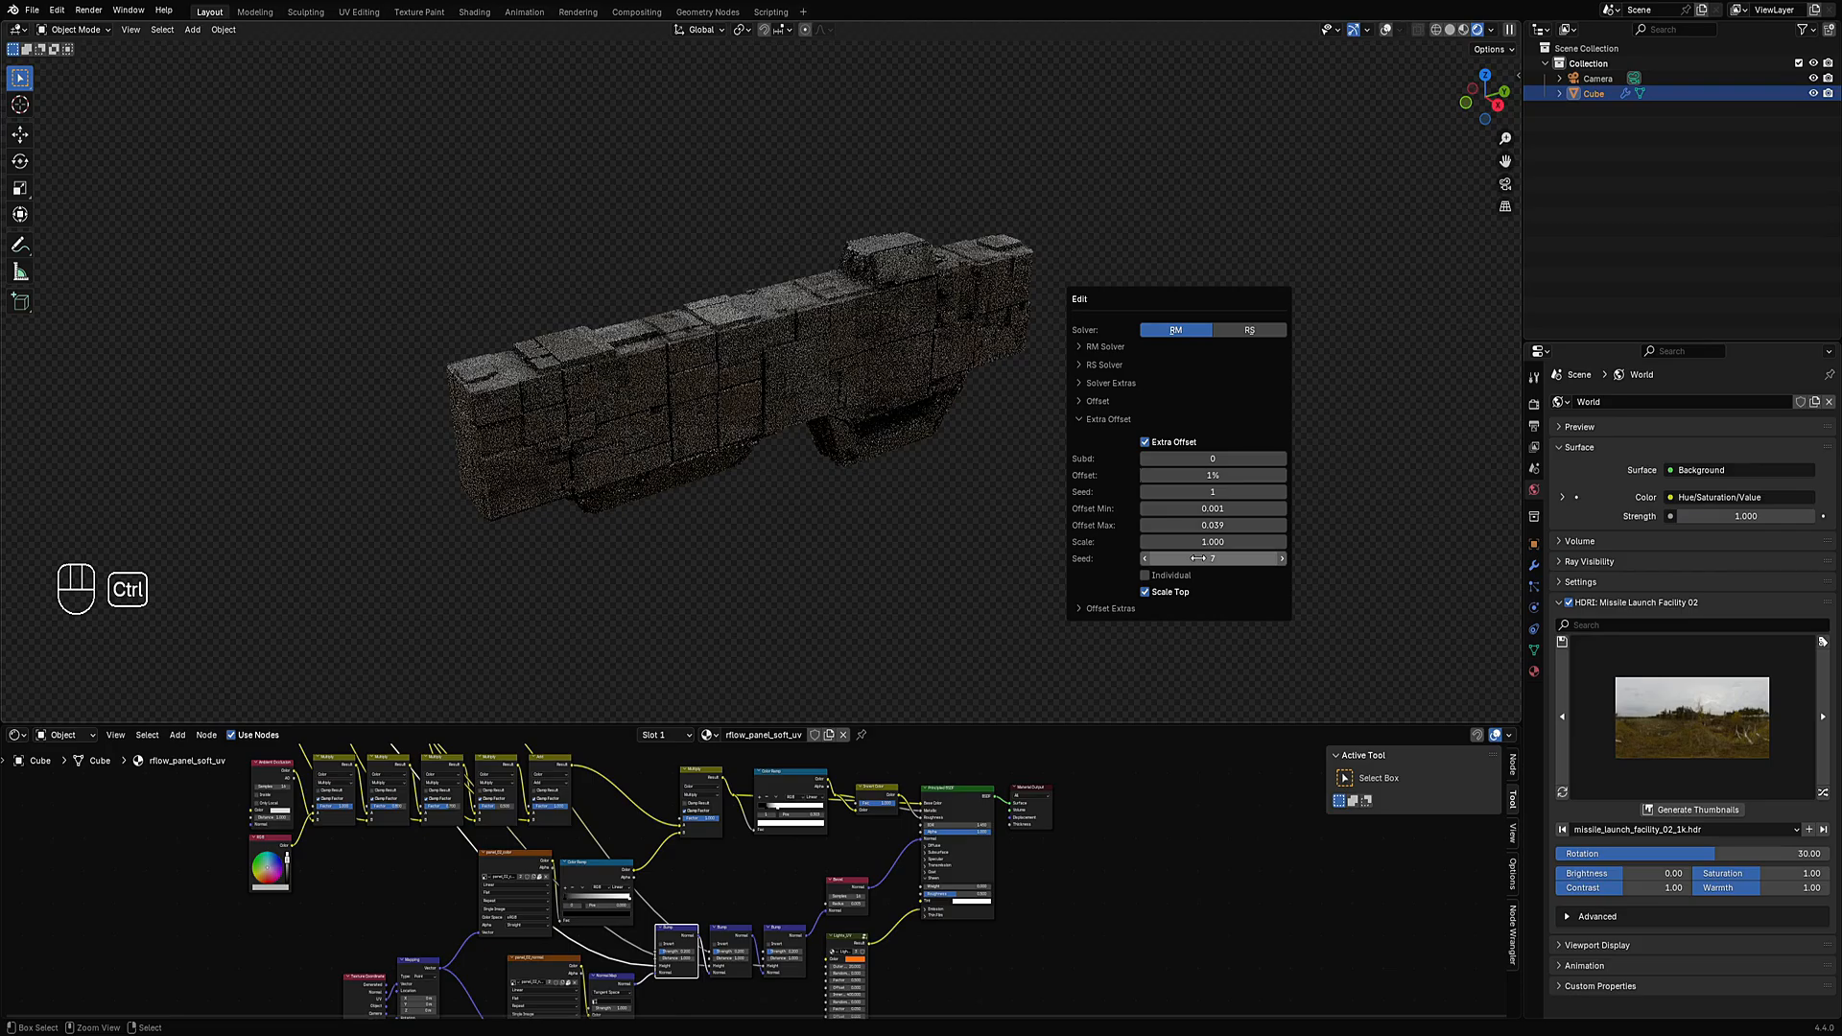
Set the Extra Offset's Offset Max to 0.136 and its Offset to 0.1%.
left_click_drag(1227, 525, 1252, 526)
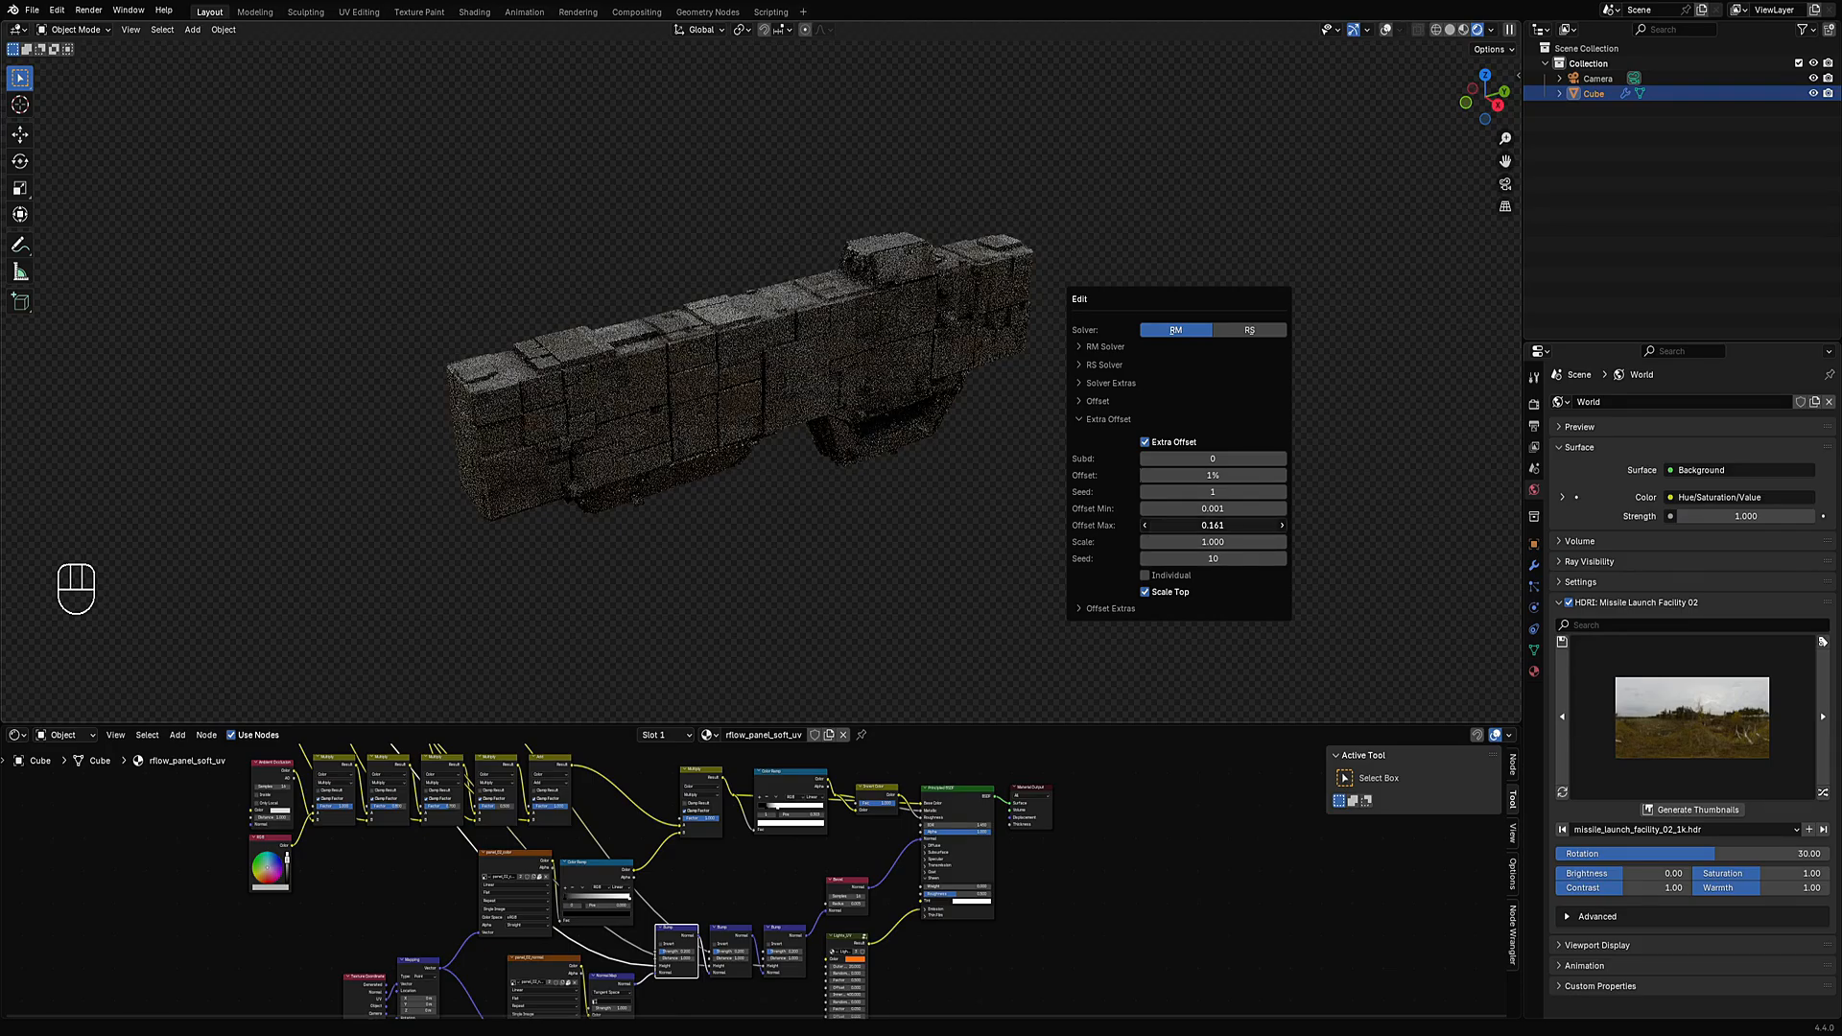
type(".")
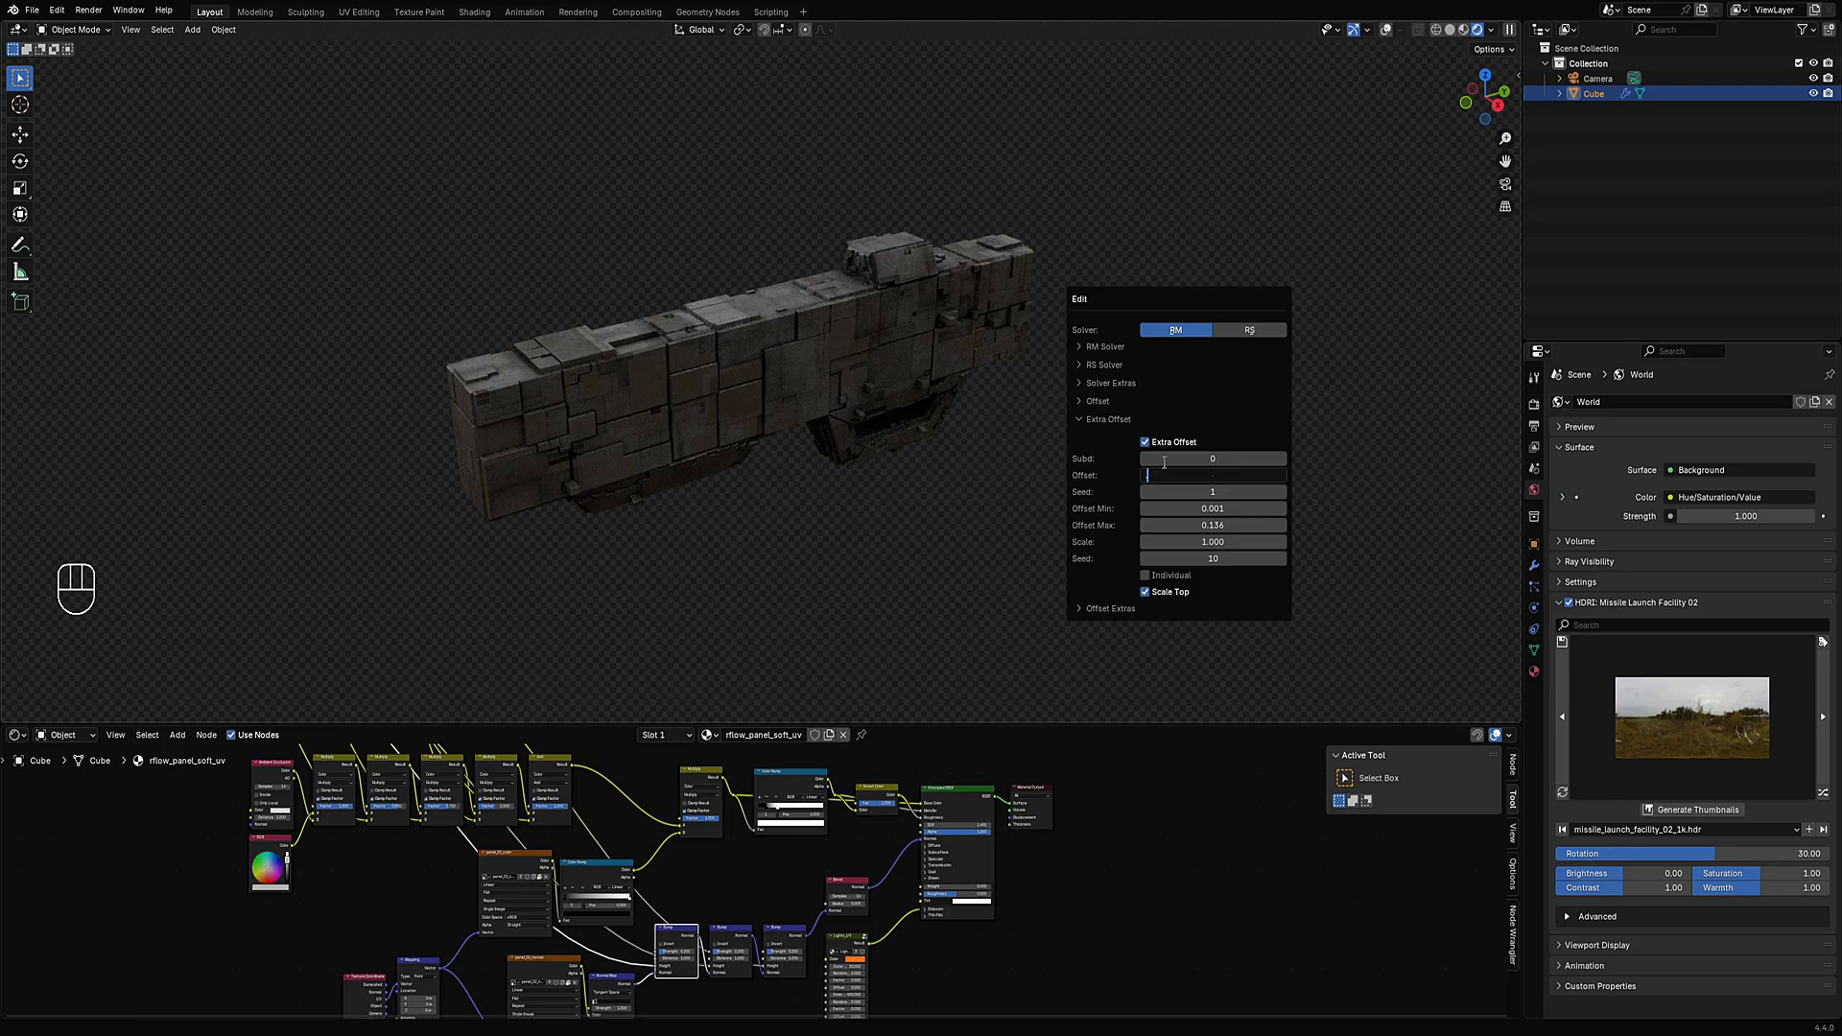
type("1")
key("Return")
In Edit Mode, add a loop cut to the body and extrude the upper face at its rear end outward.
middle_click_drag(775, 526, 1017, 336)
key("Tab")
key("shift+alt+z")
key("alt+a")
key("ctrl+r")
key("3")
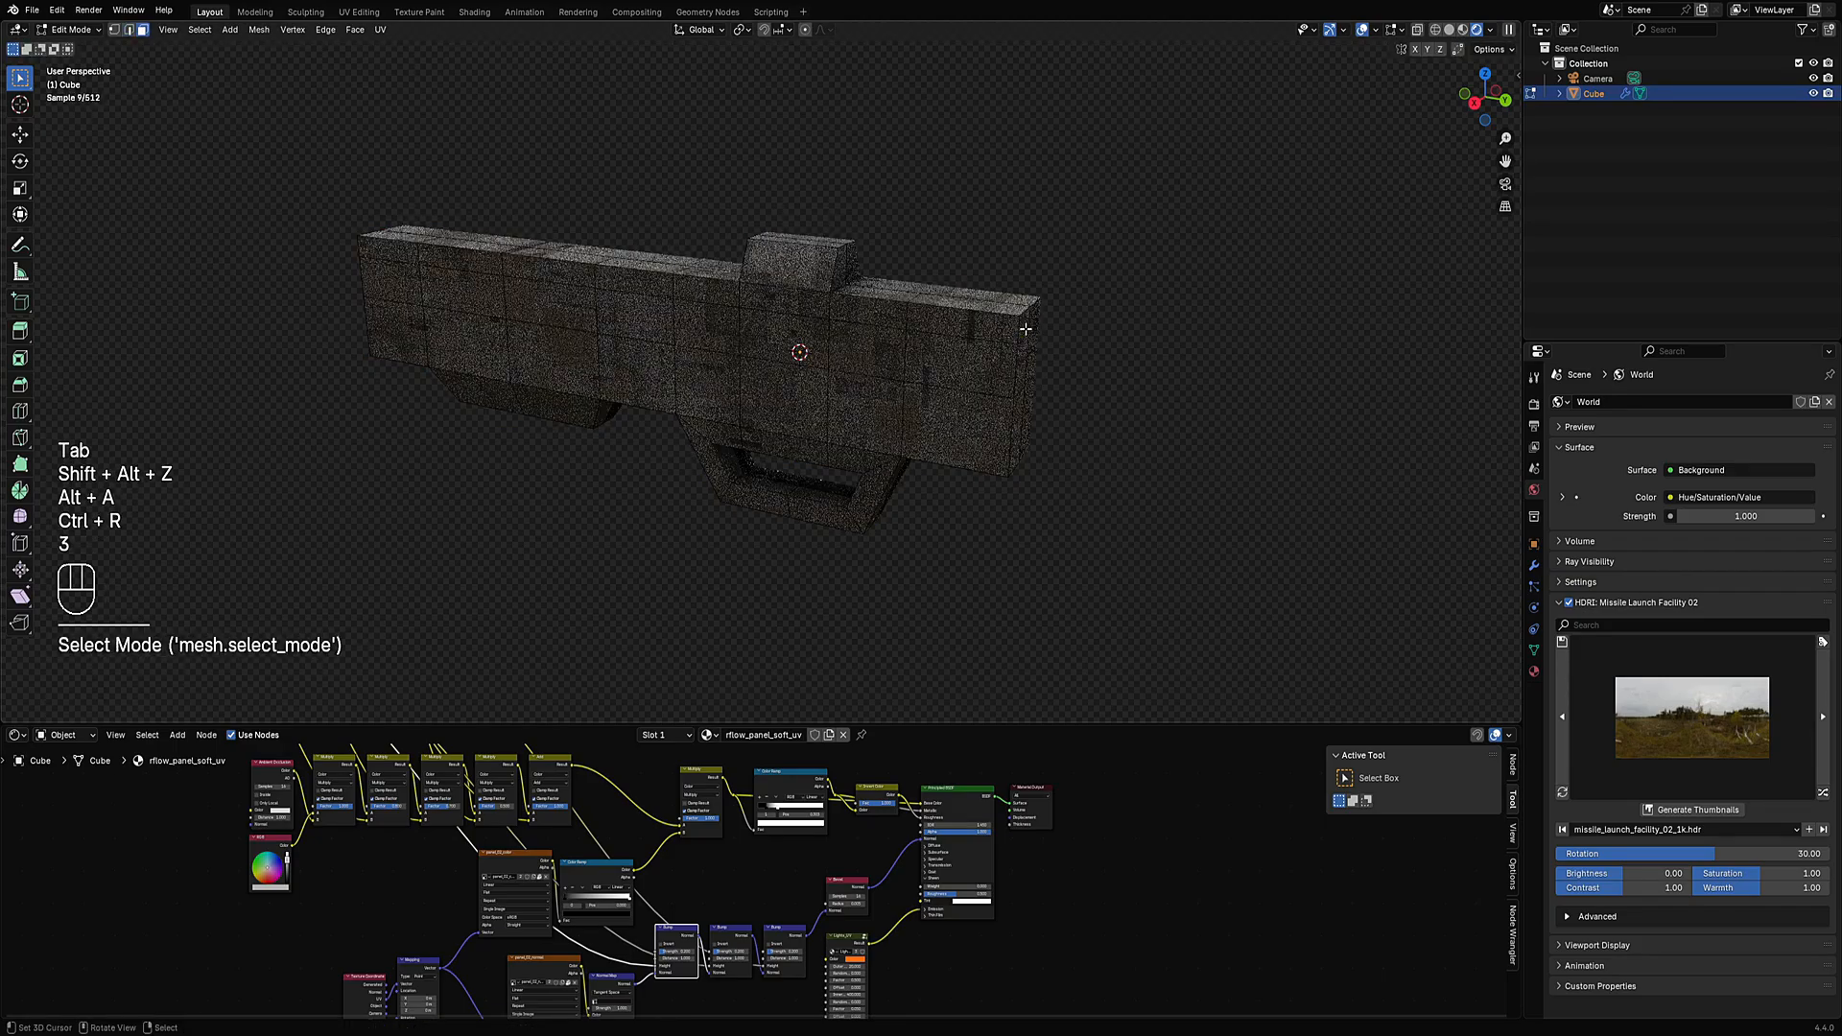
left_click(1026, 328)
key("e")
key("Tab")
middle_click_drag(1041, 331, 915, 418)
scroll(796, 399, "up", 2)
scroll(783, 398, "down", 2)
Inset the two upper faces of the body's front end by about 0.078 m without the boundary and extrude them inward as a muzzle opening.
key("Tab")
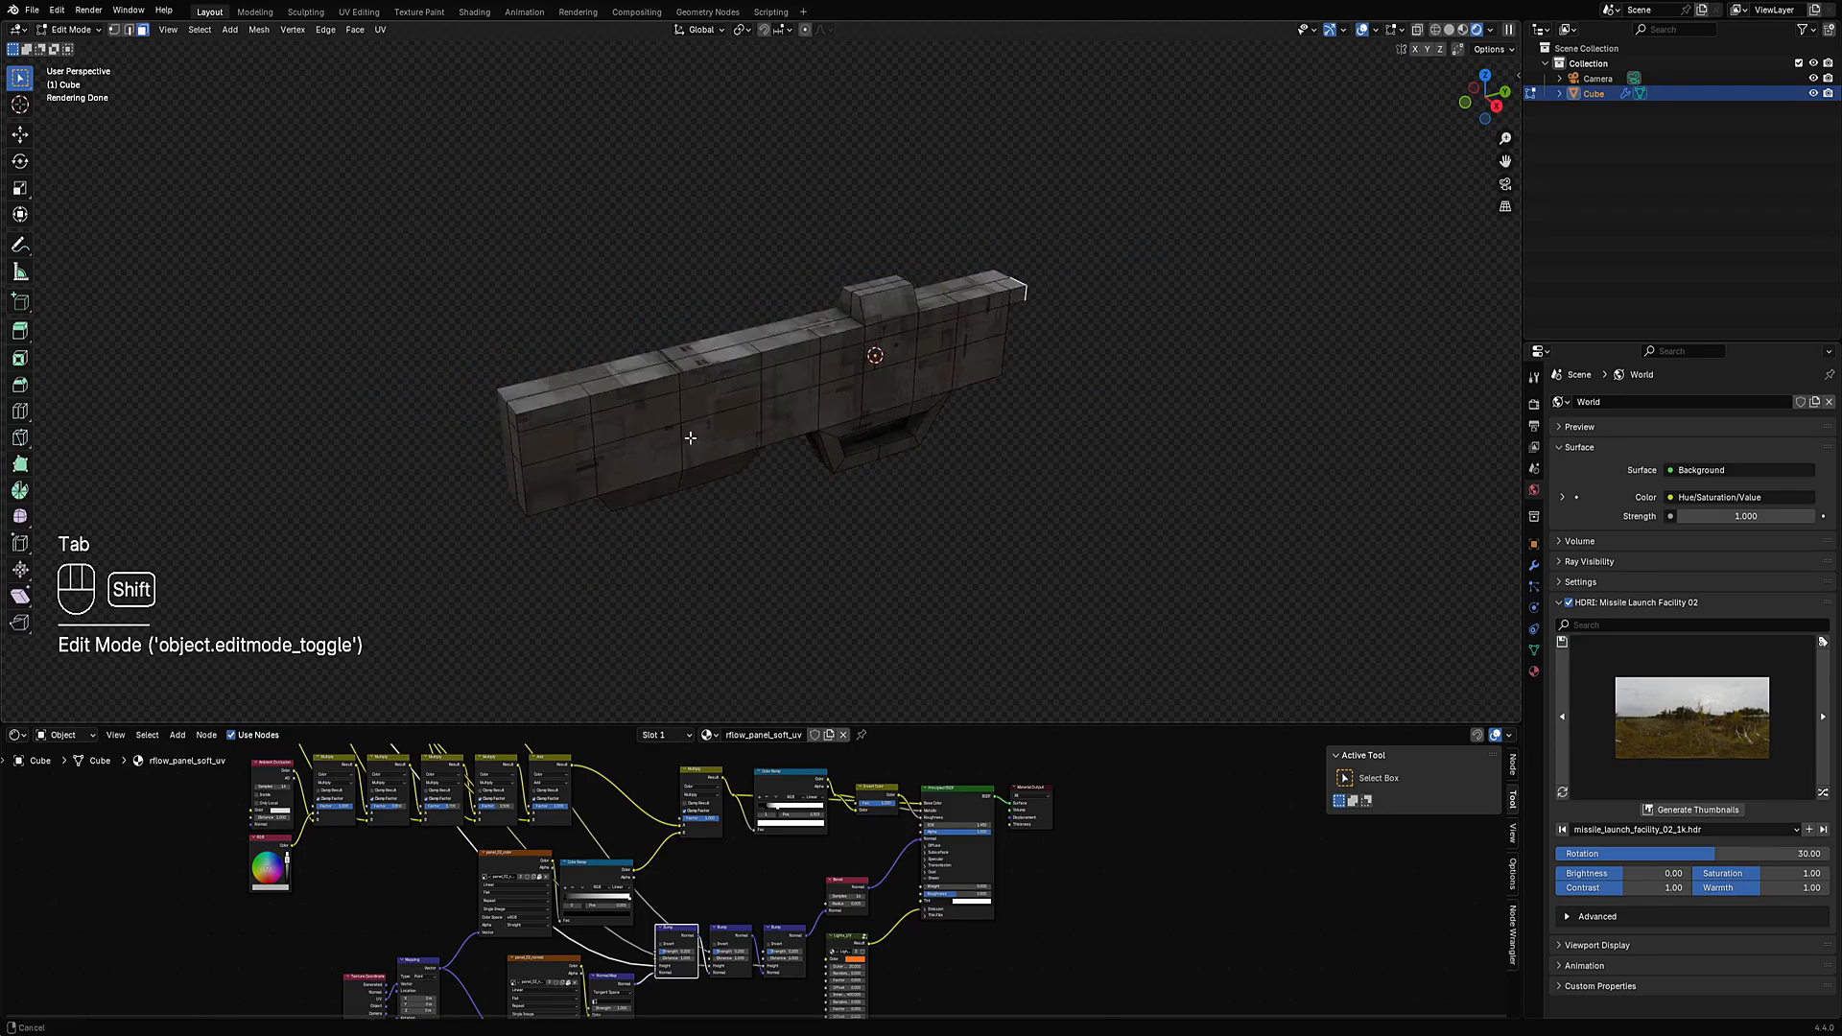
middle_click_drag(690, 437, 827, 398)
key("3")
left_click(719, 364)
right_click(745, 361)
right_click(747, 389, "shift")
scroll(831, 399, "up", 1)
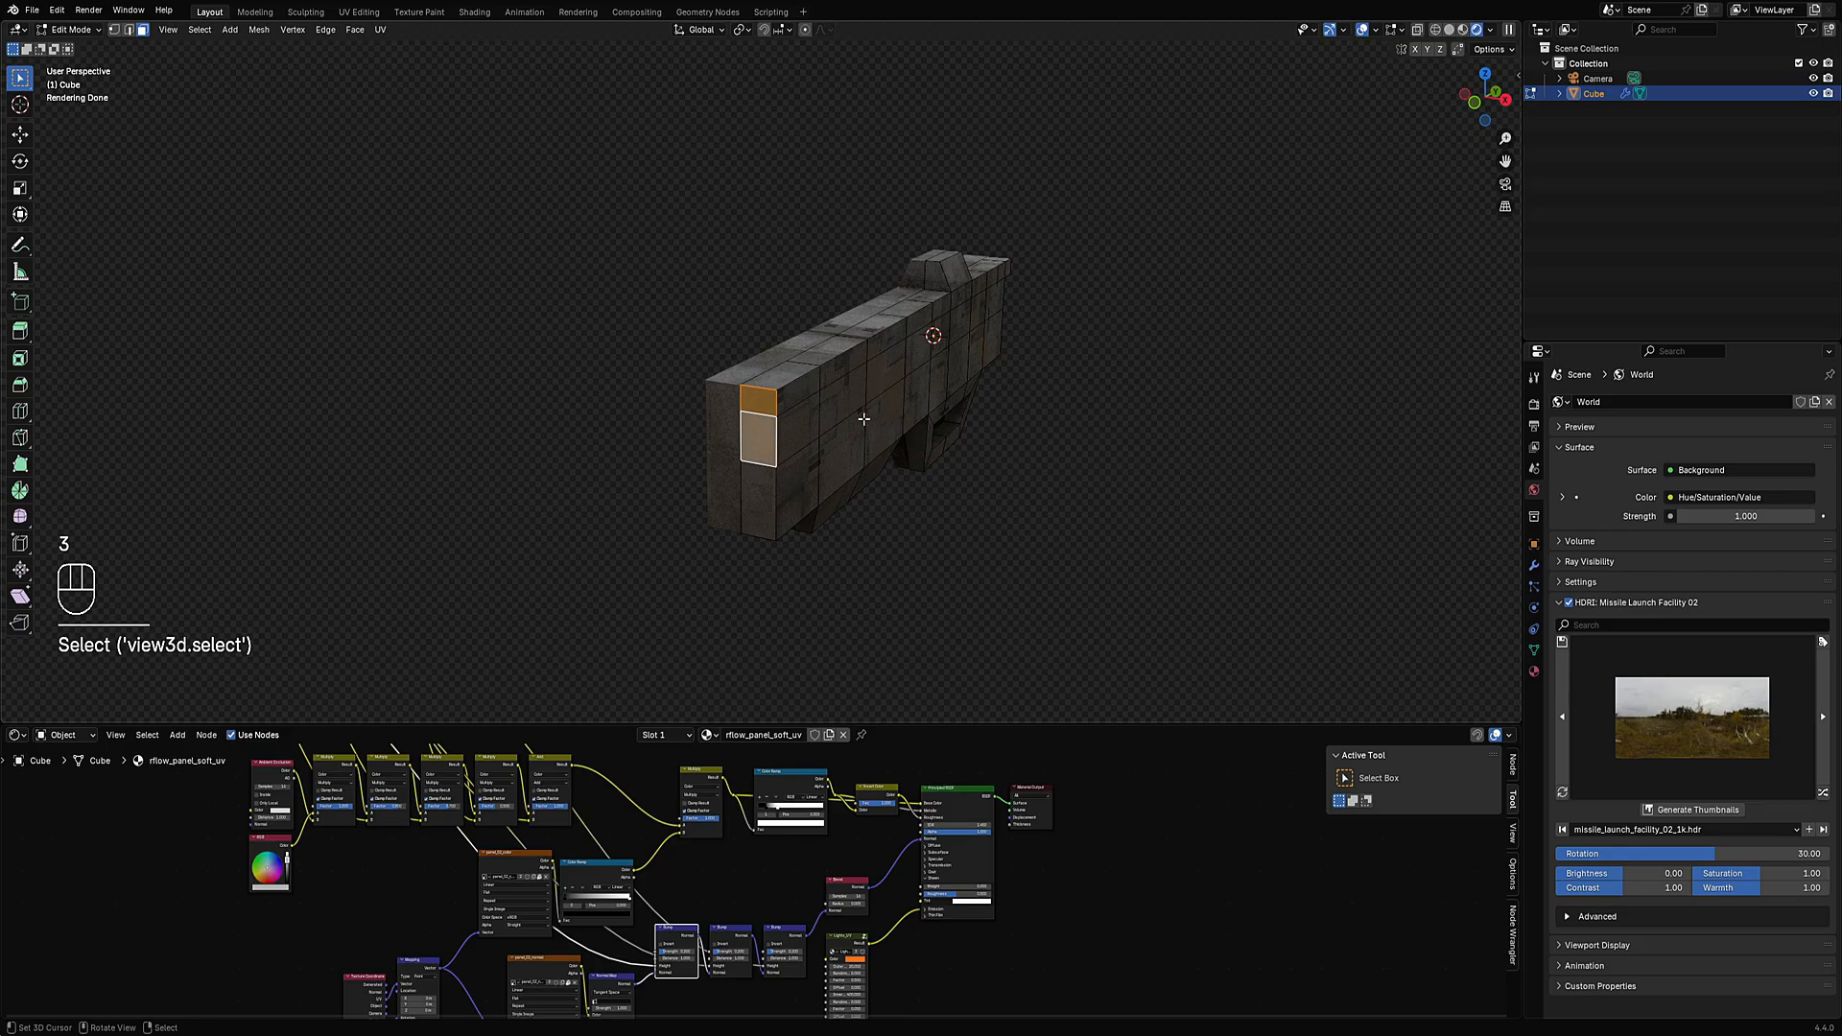
key("i")
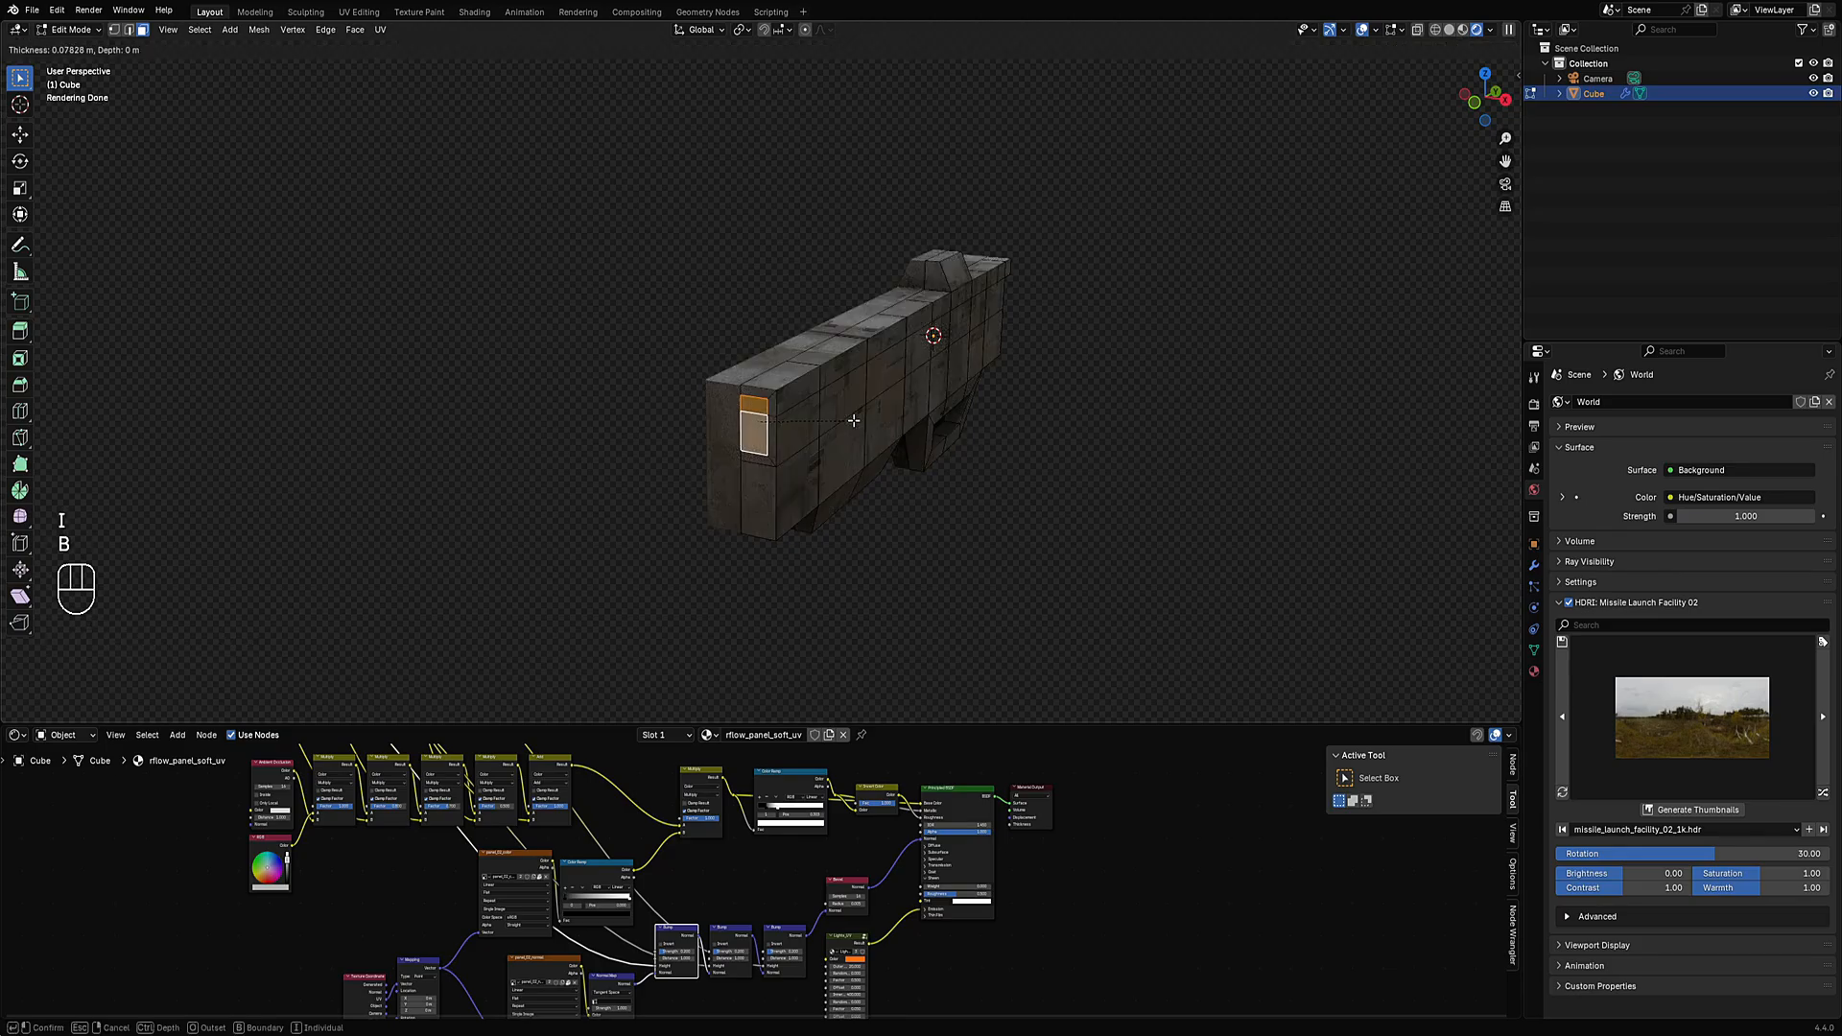
left_click(854, 421)
key("e")
left_click(855, 404)
key("Tab")
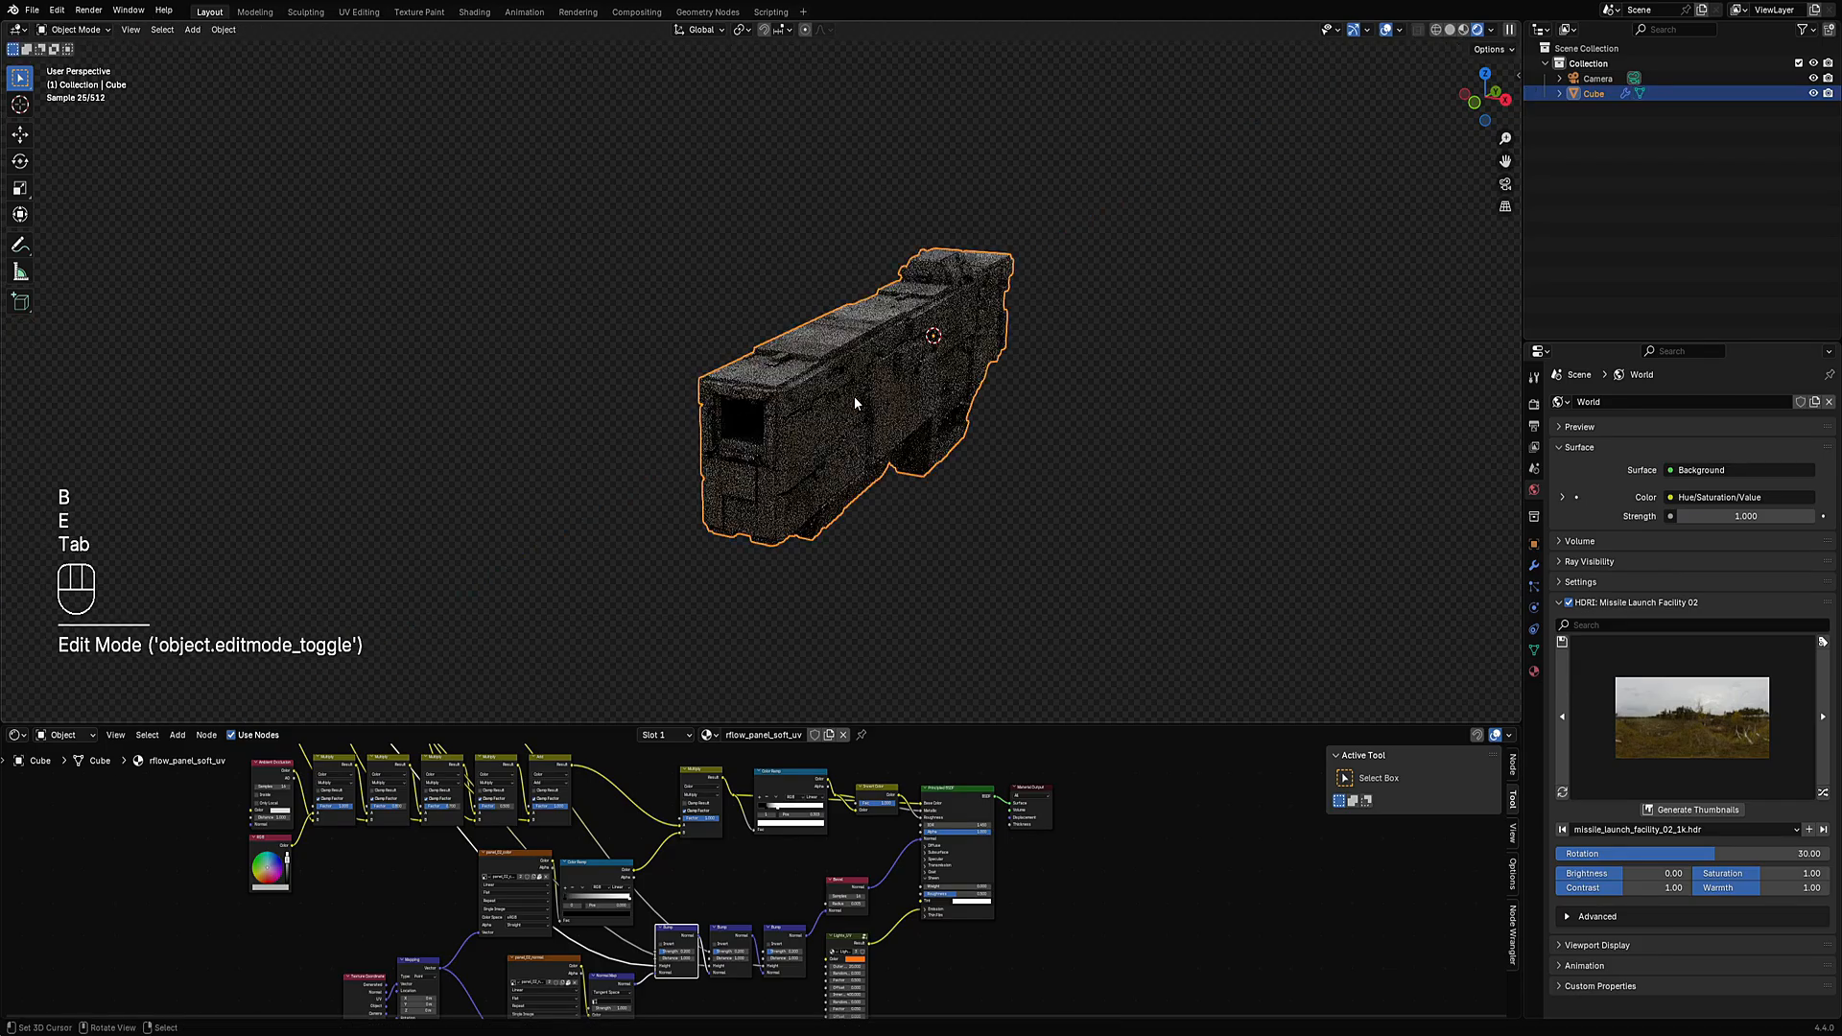
Add a loop cut around the body just behind its front end.
middle_click_drag(850, 376, 769, 432)
key("Tab")
key("alt+a")
scroll(726, 406, "up", 1)
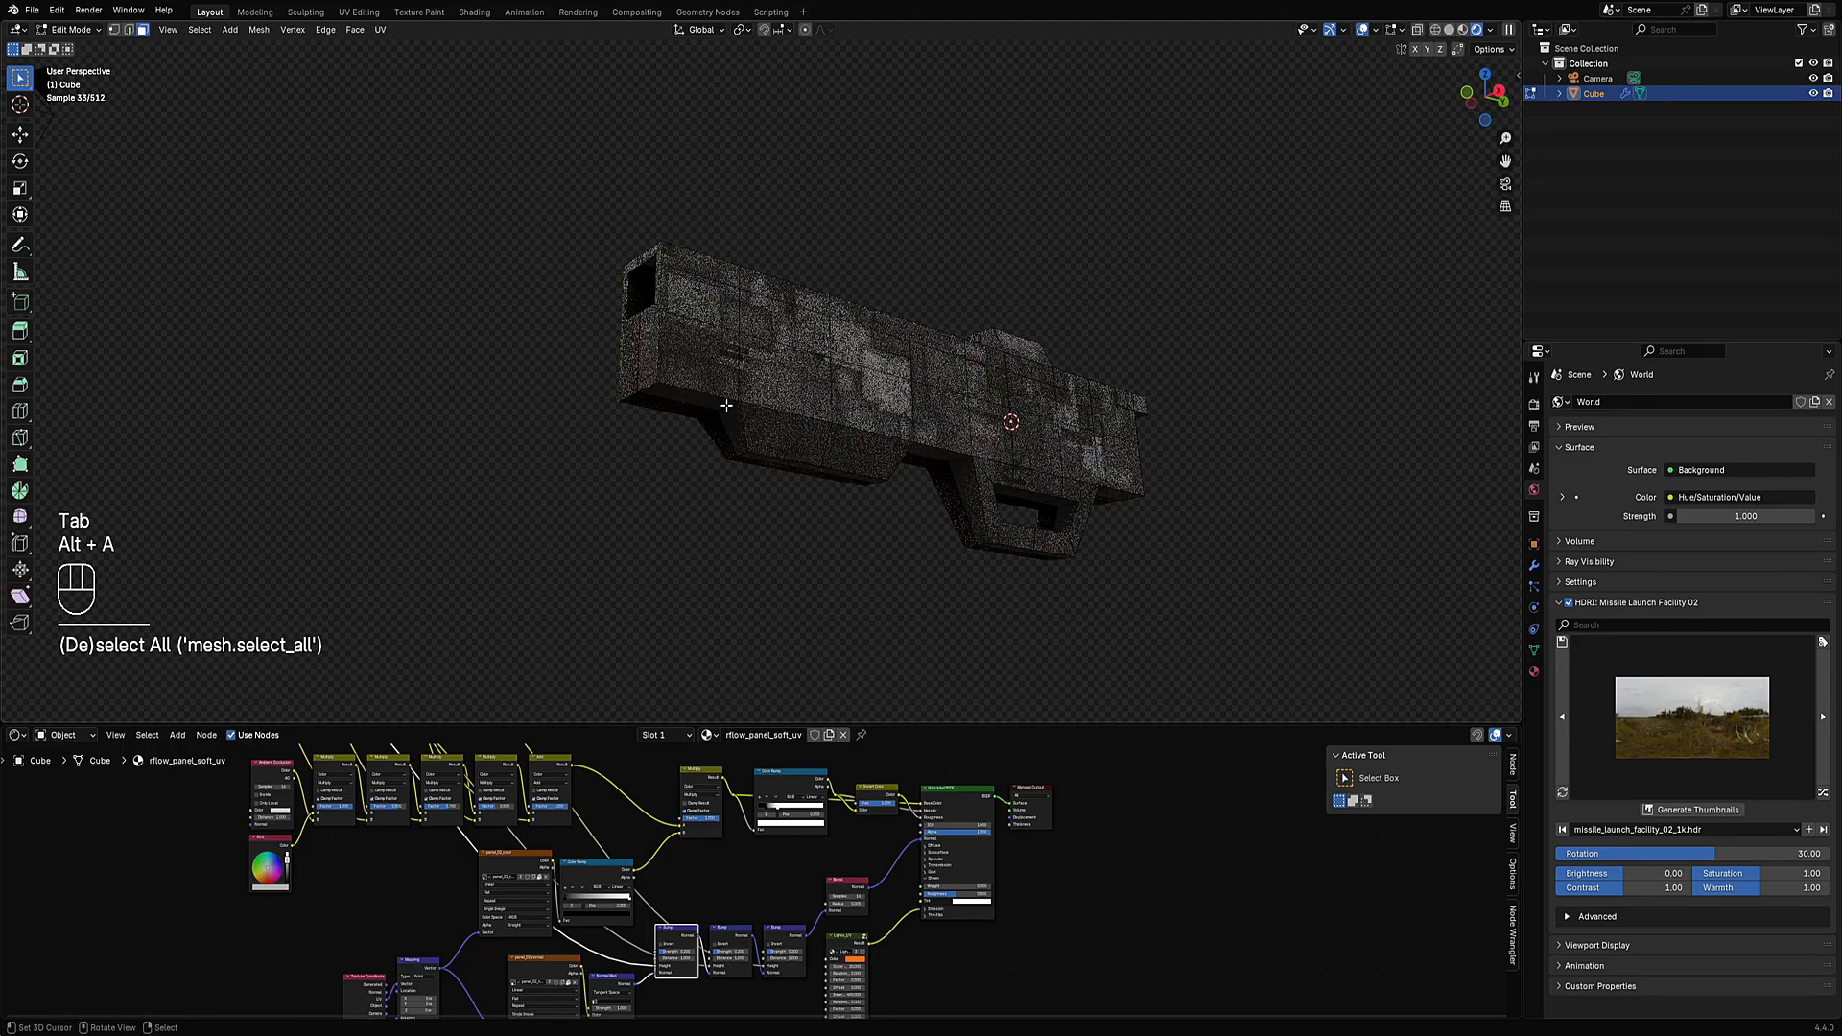
key("ctrl+r")
left_click(662, 388)
left_click(641, 387)
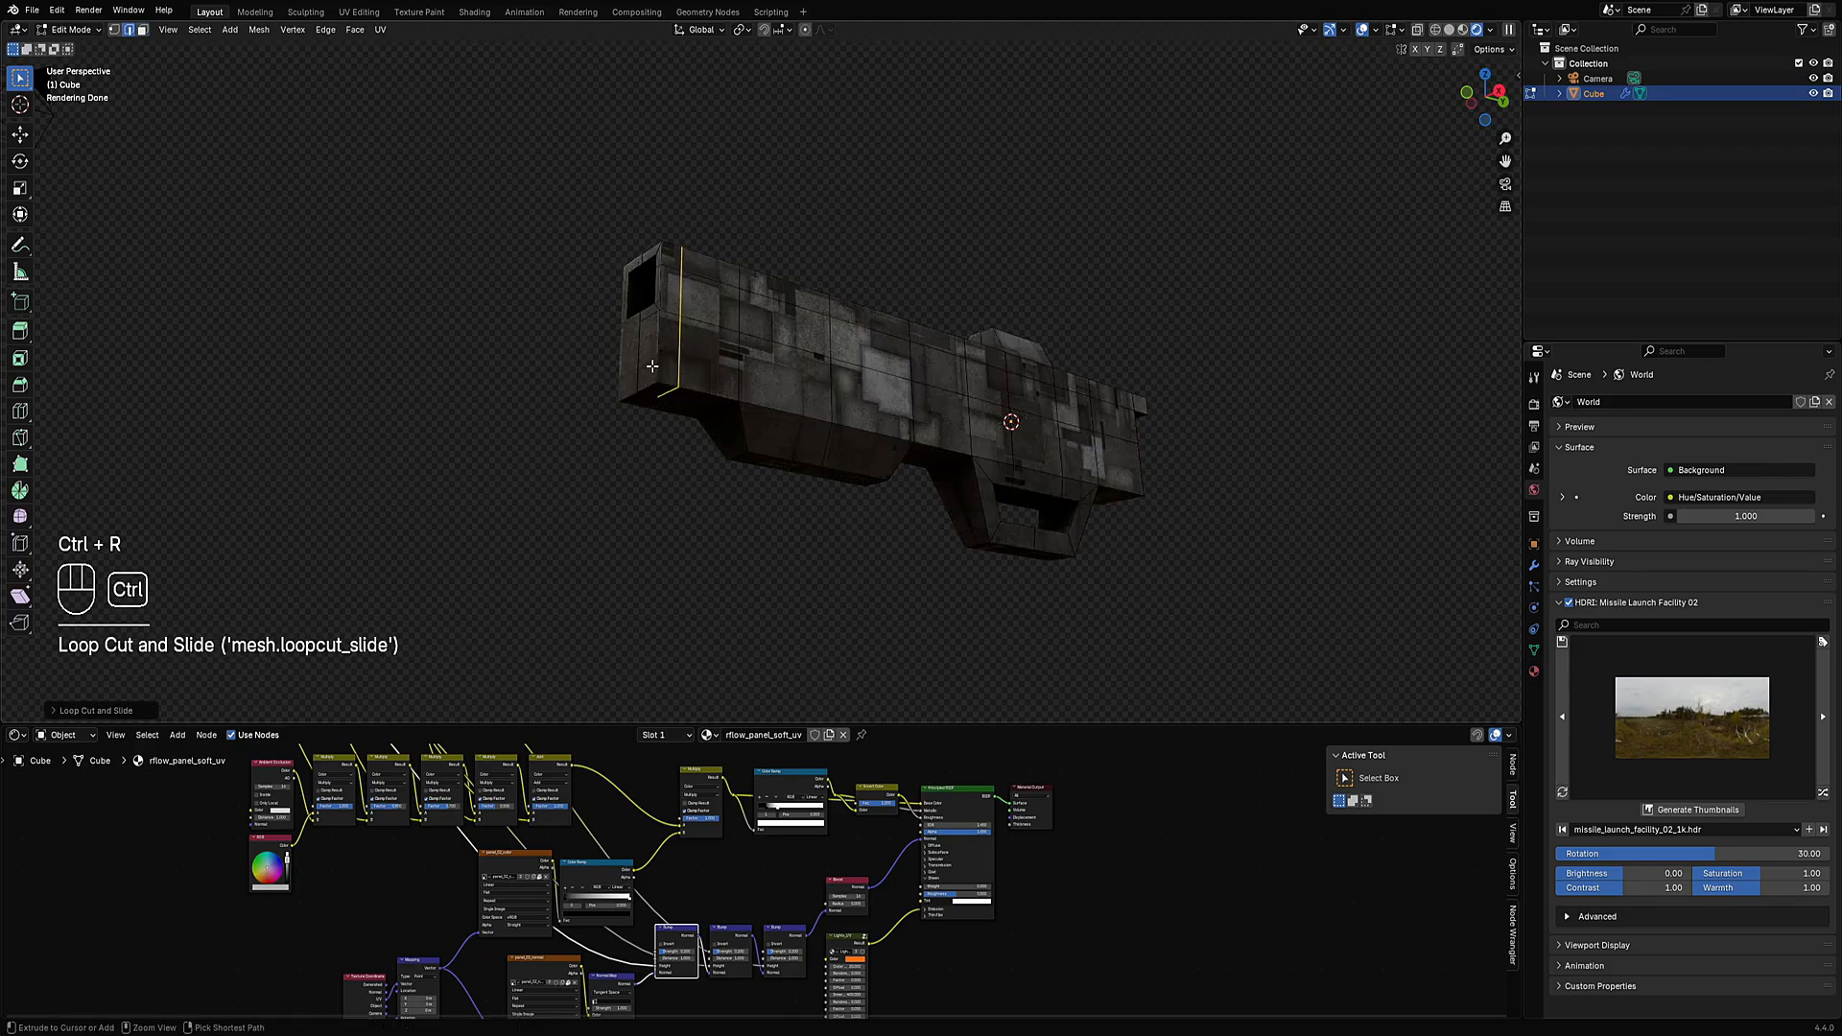
Add a loop cut low on the body's front end, extrude the small underside face there downward and narrow it along X.
key("ctrl+r")
left_click(647, 376)
key("3")
left_click(646, 374)
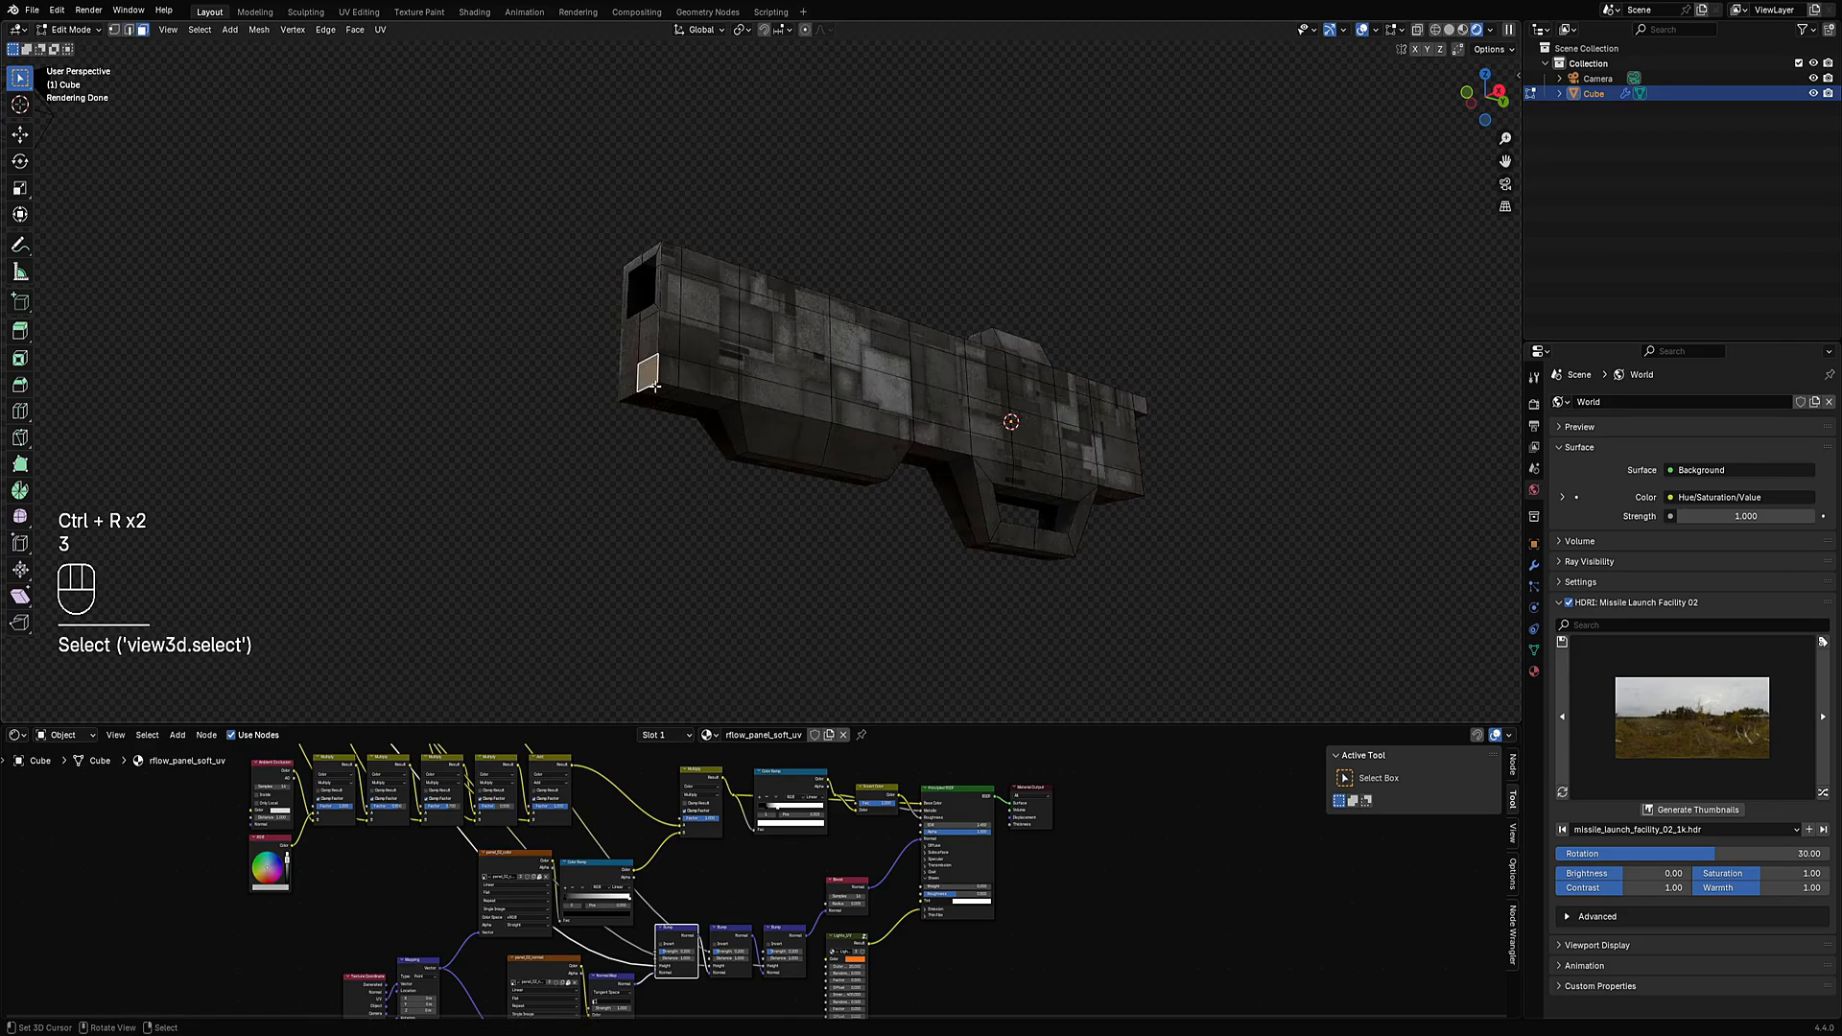
key("e")
left_click(722, 401)
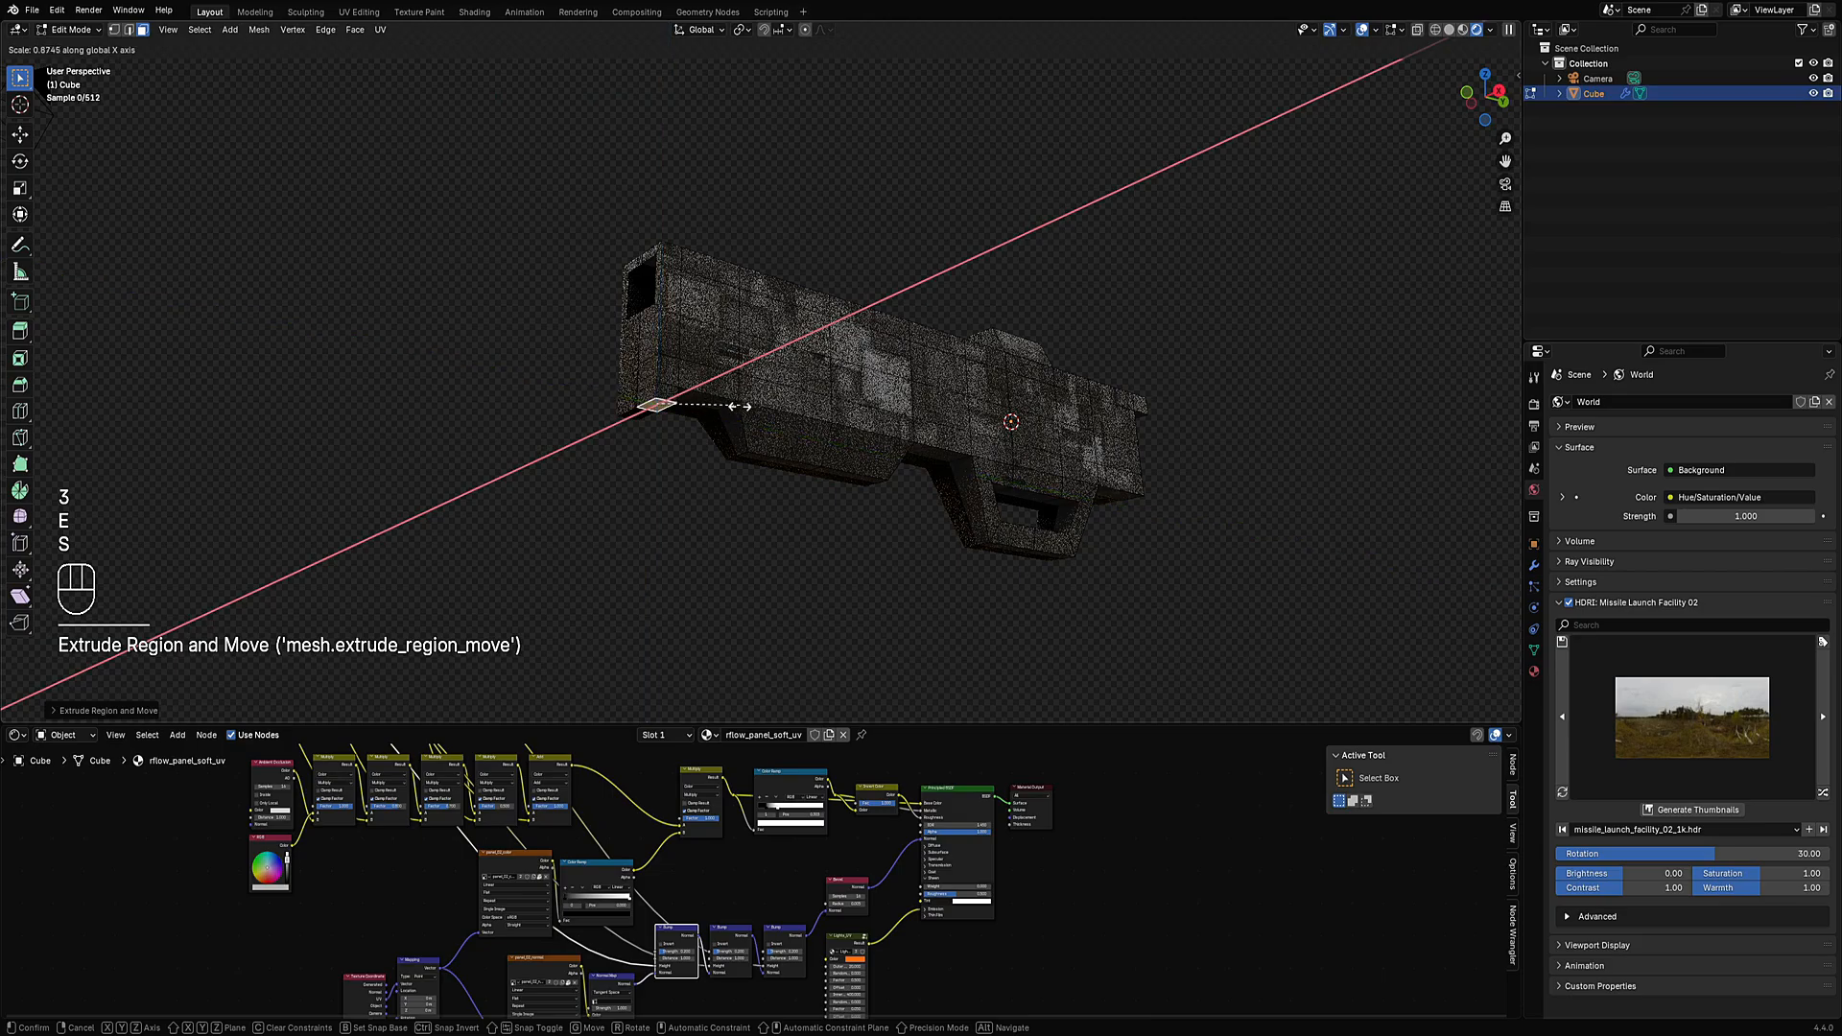
left_click(706, 429)
Return to Object Mode and hide the viewport overlays to view the detailed model.
key("Tab")
middle_click_drag(706, 429, 1069, 539)
key("shift+alt+z")
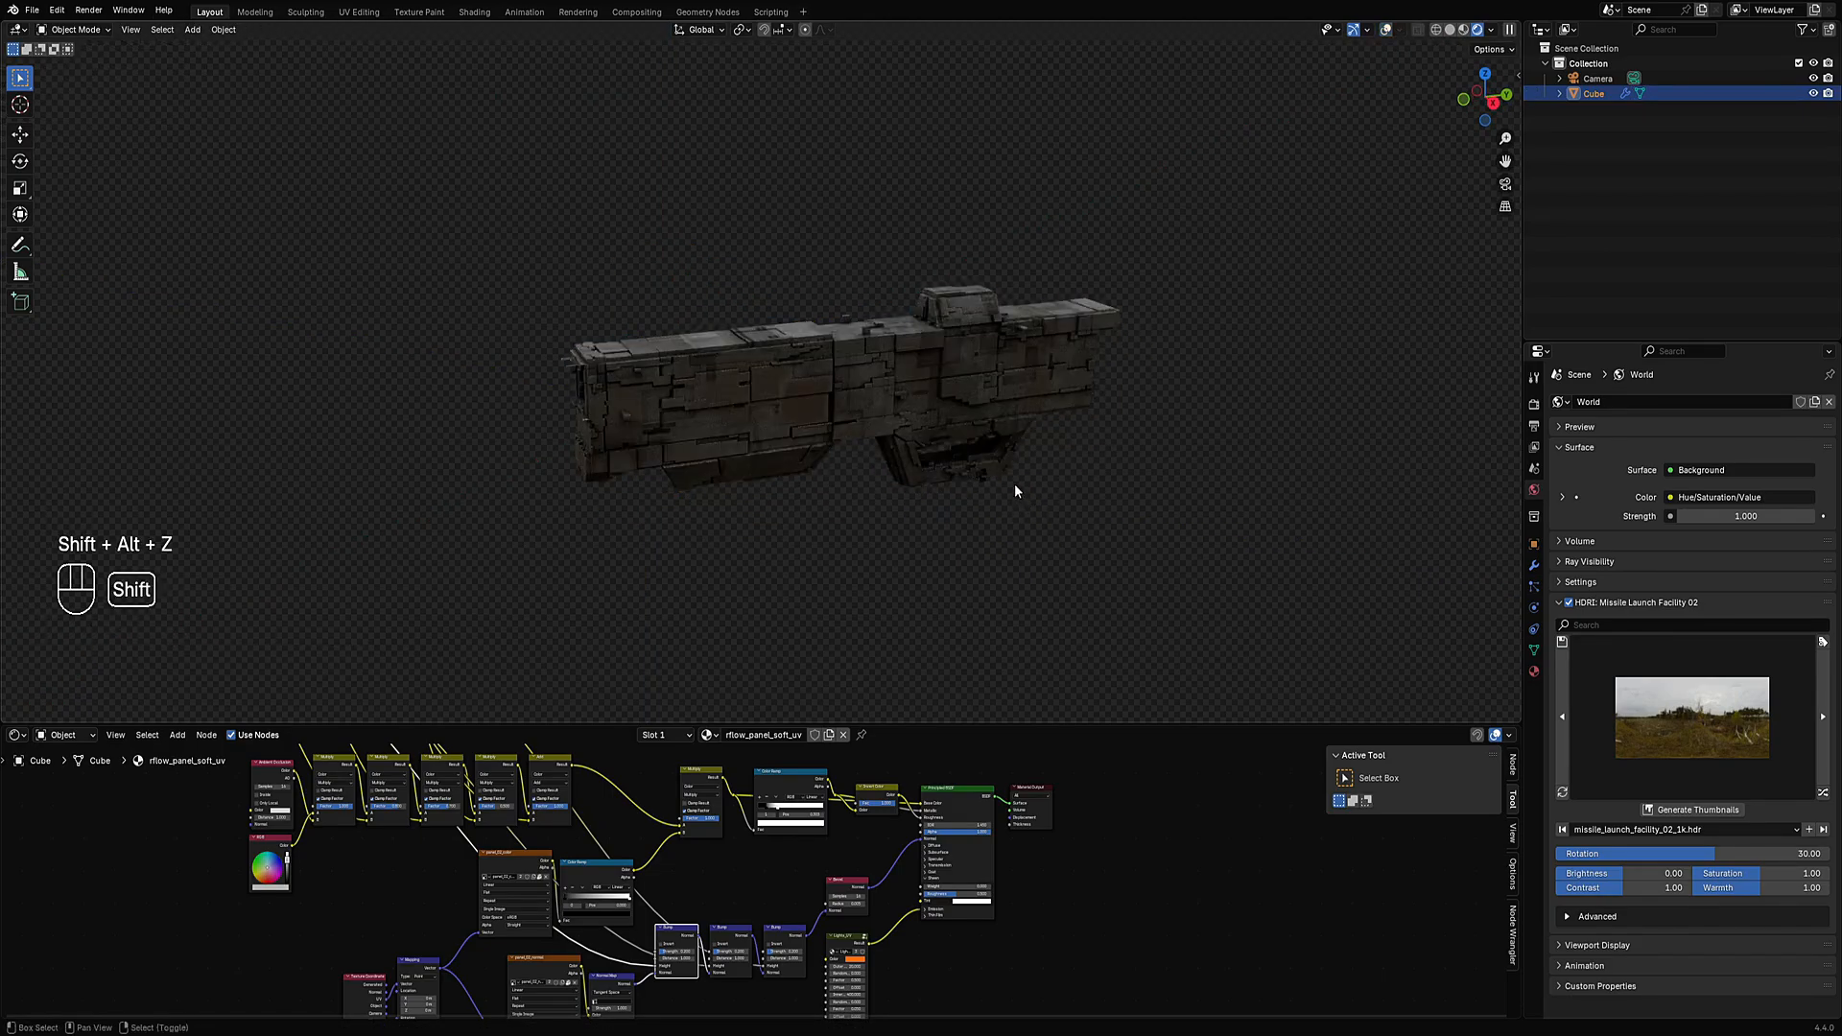
scroll(977, 491, "up", 2)
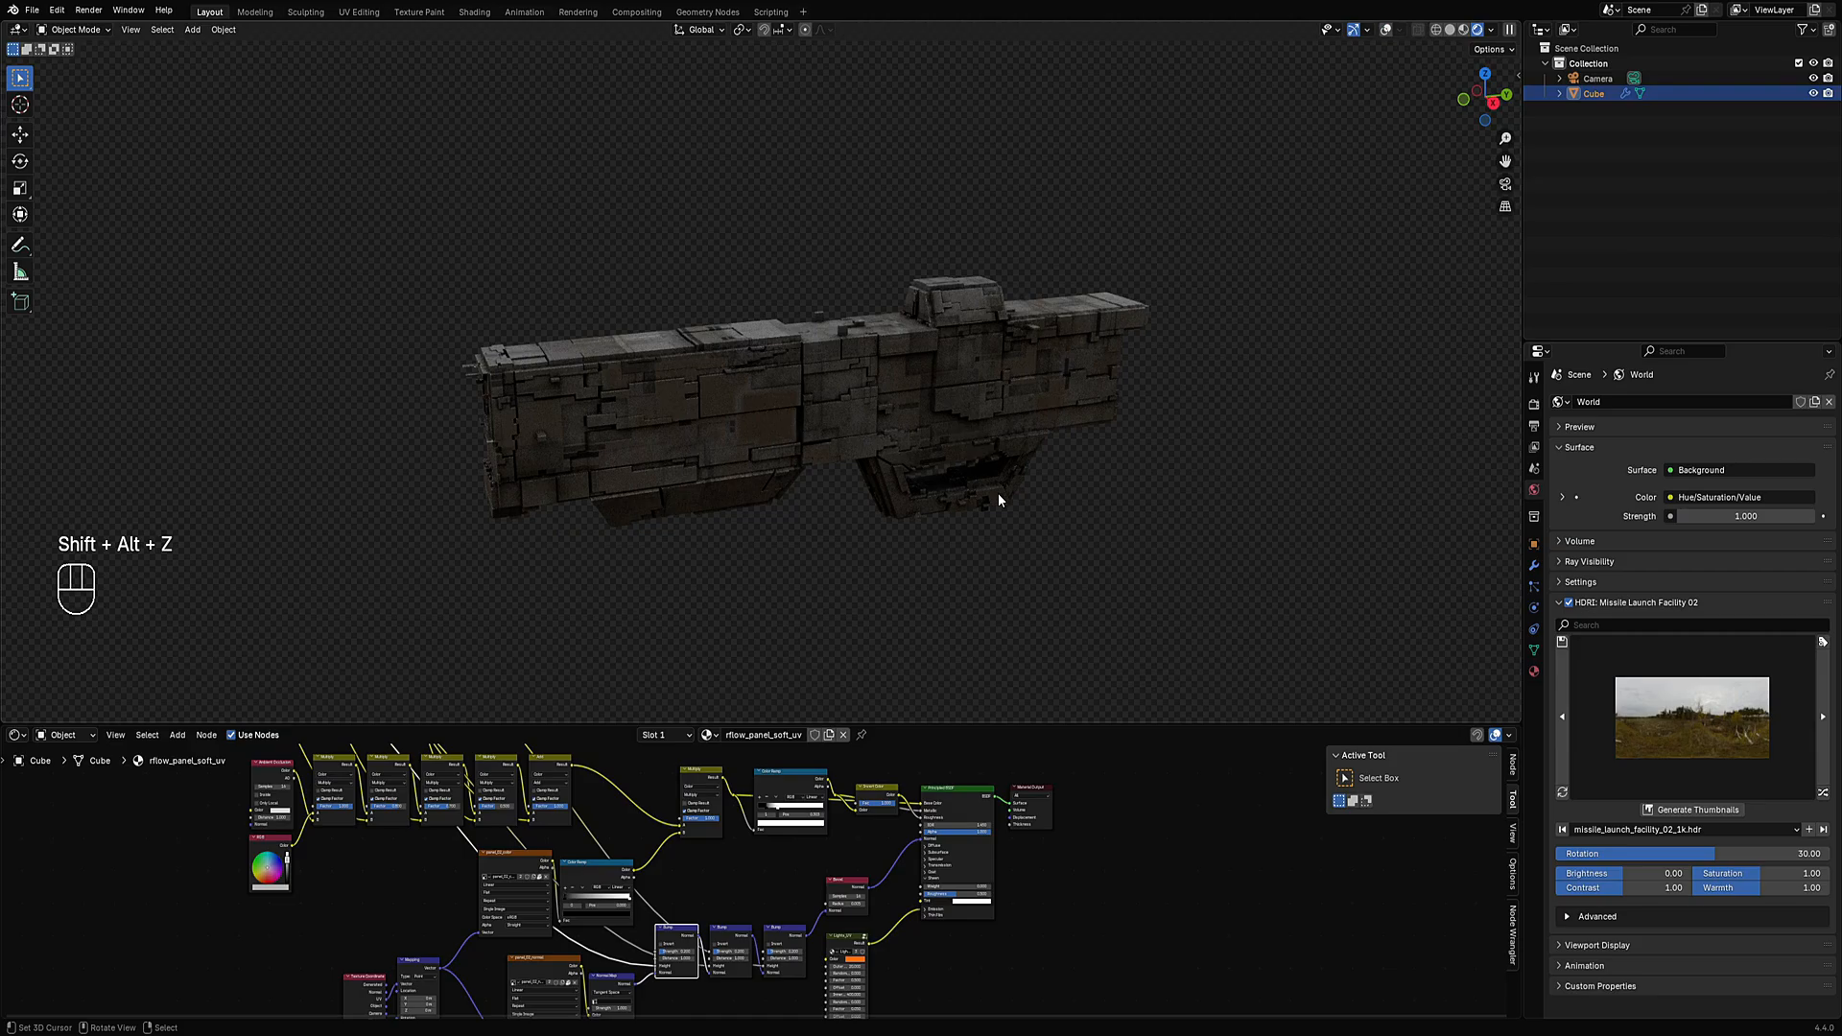
middle_click_drag(878, 373, 1018, 432)
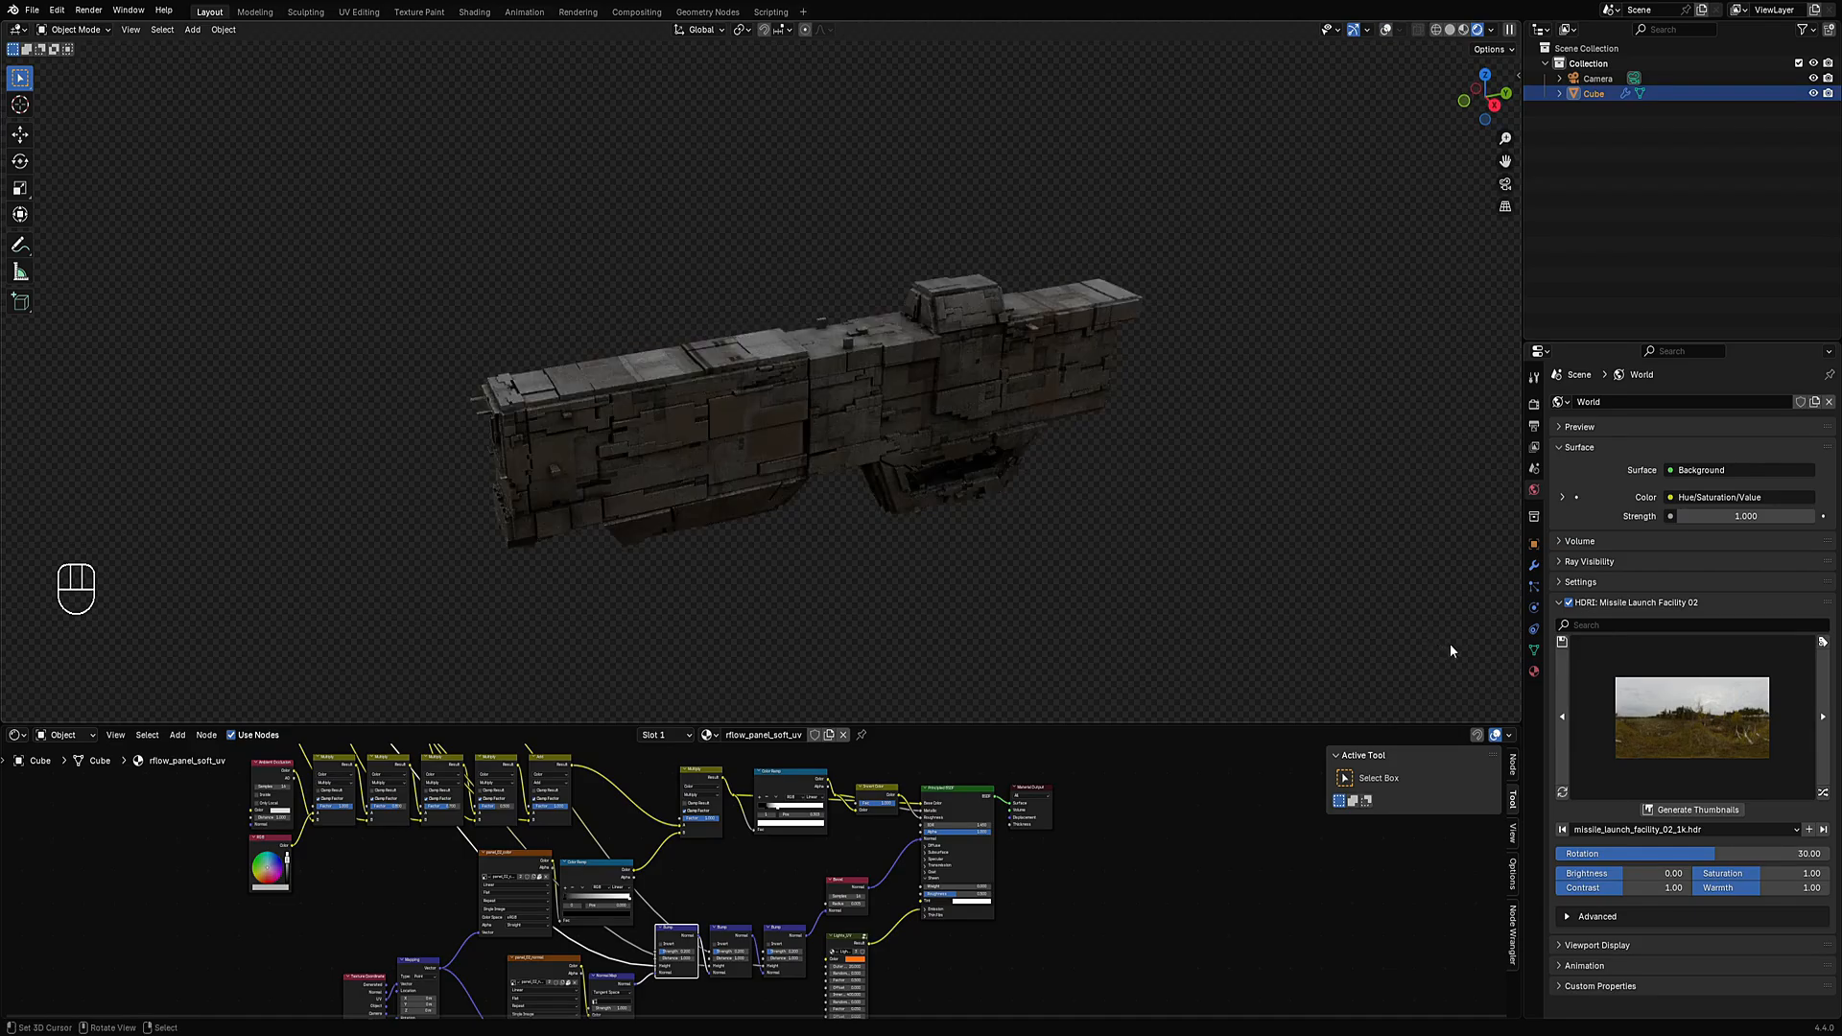
Show the object's modifiers and maximise the 3D viewport.
left_click(1535, 566)
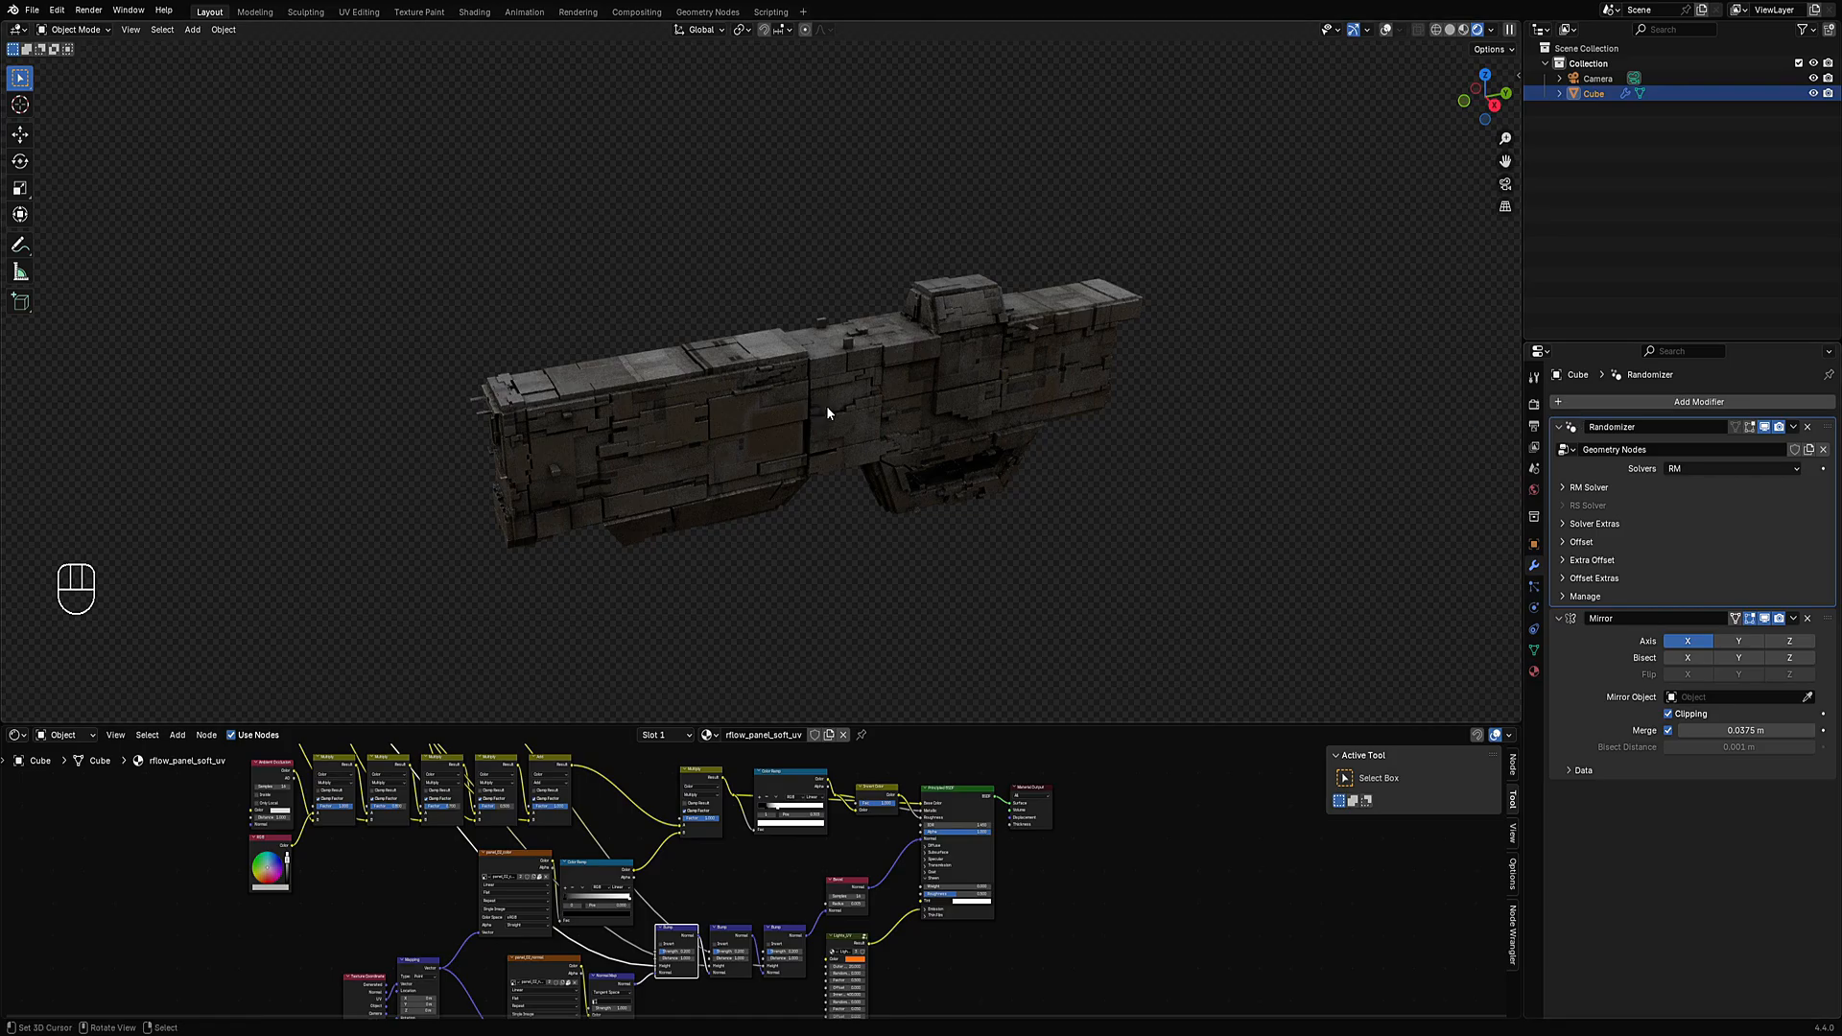
middle_click_drag(1079, 374, 989, 315, "shift")
key("shift+q")
mouse_move(945, 252)
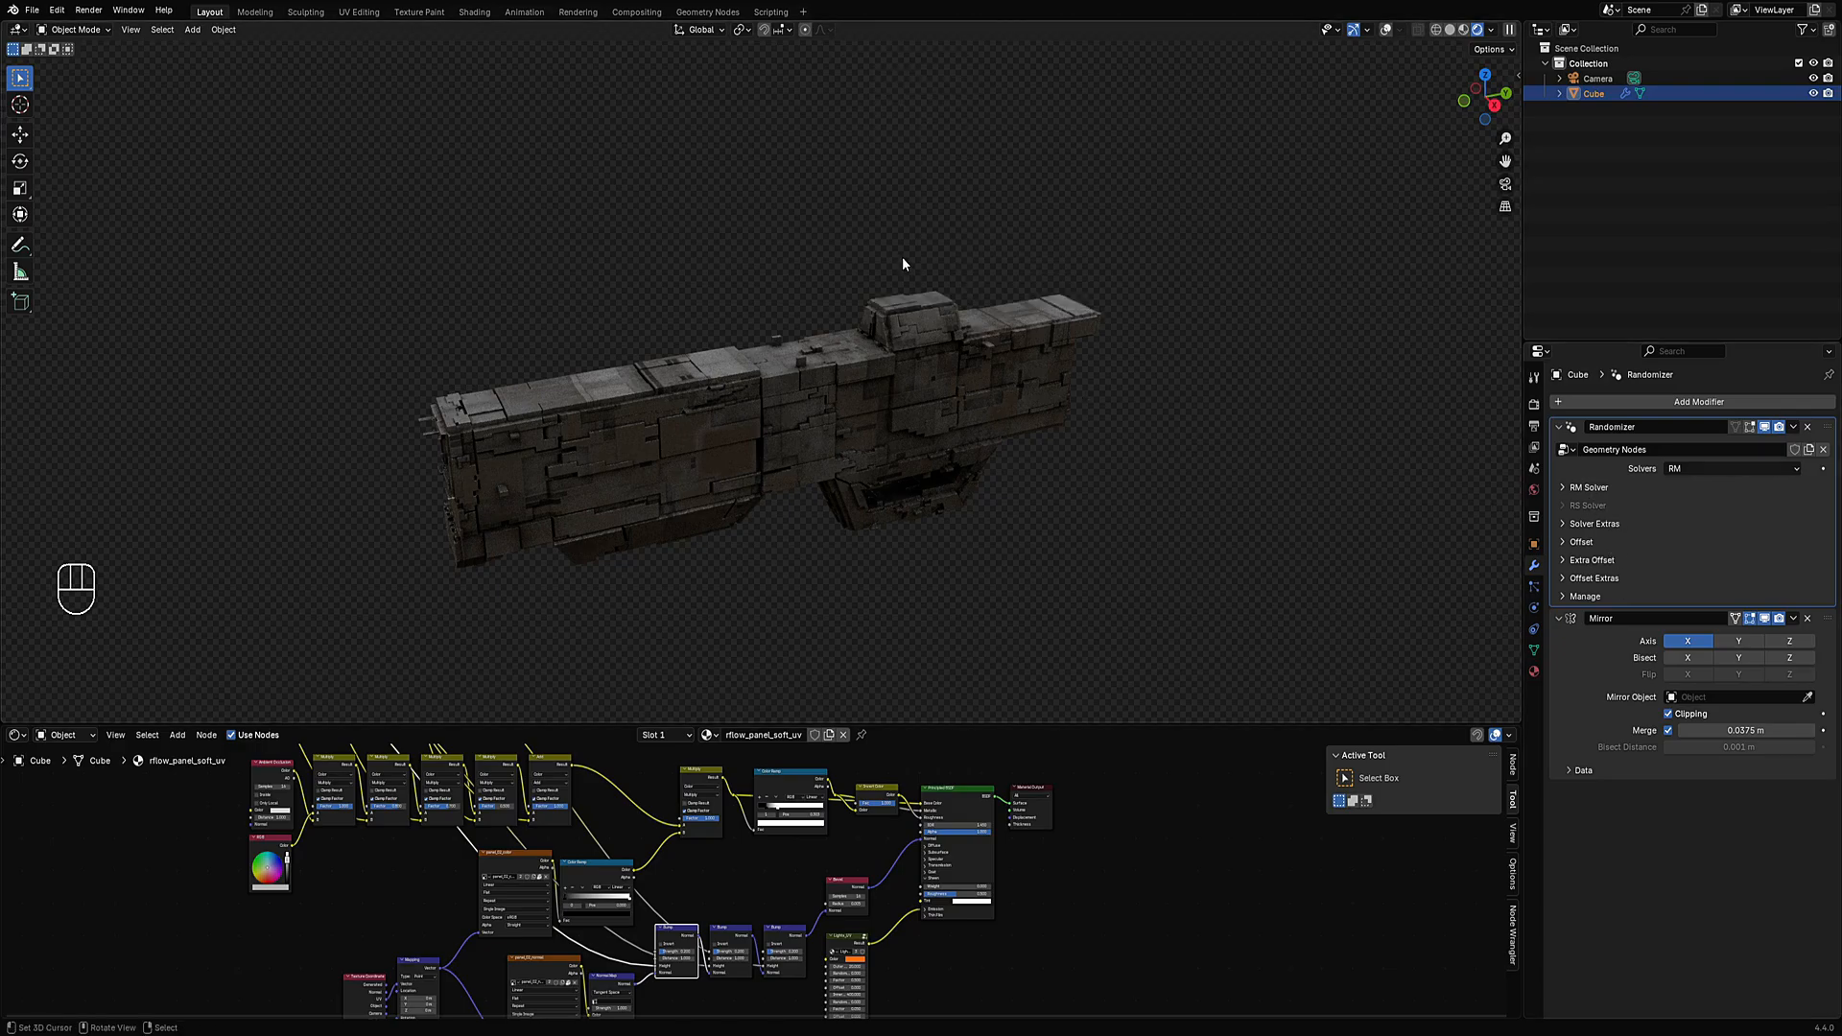
key("shift+q")
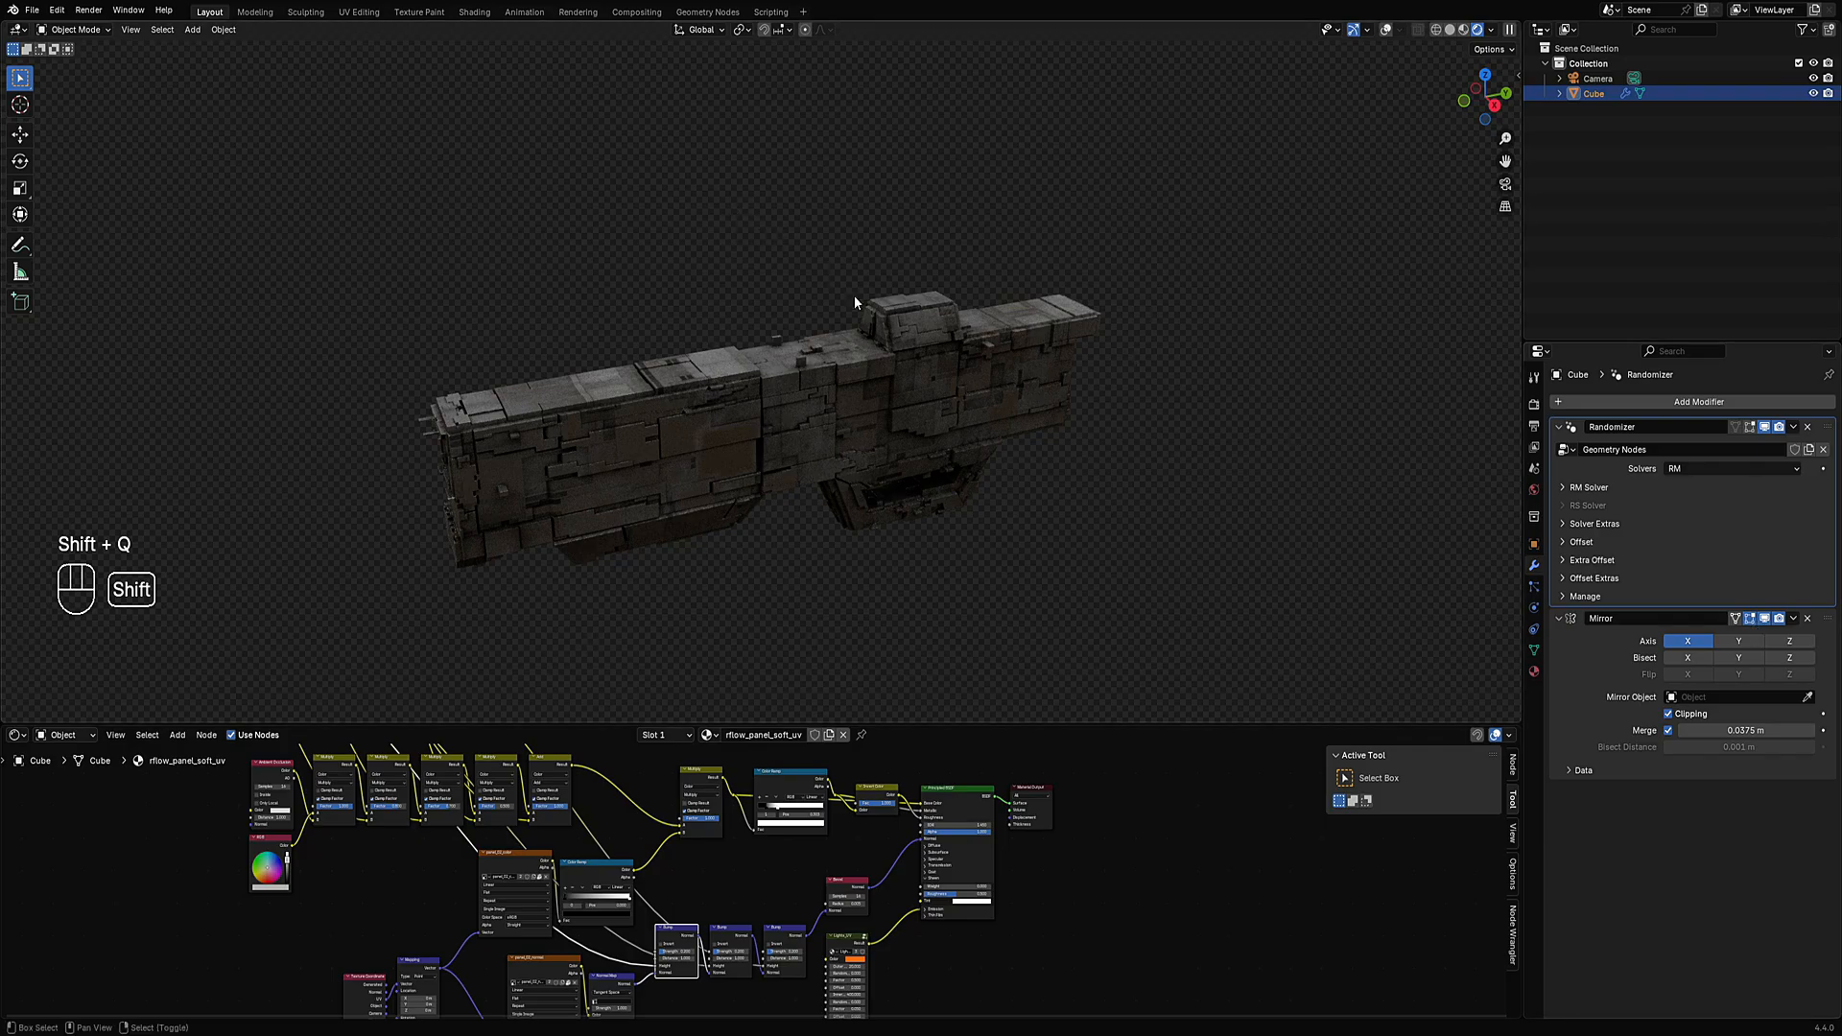
key("ctrl+space")
middle_click_drag(1033, 403, 1004, 331, "shift")
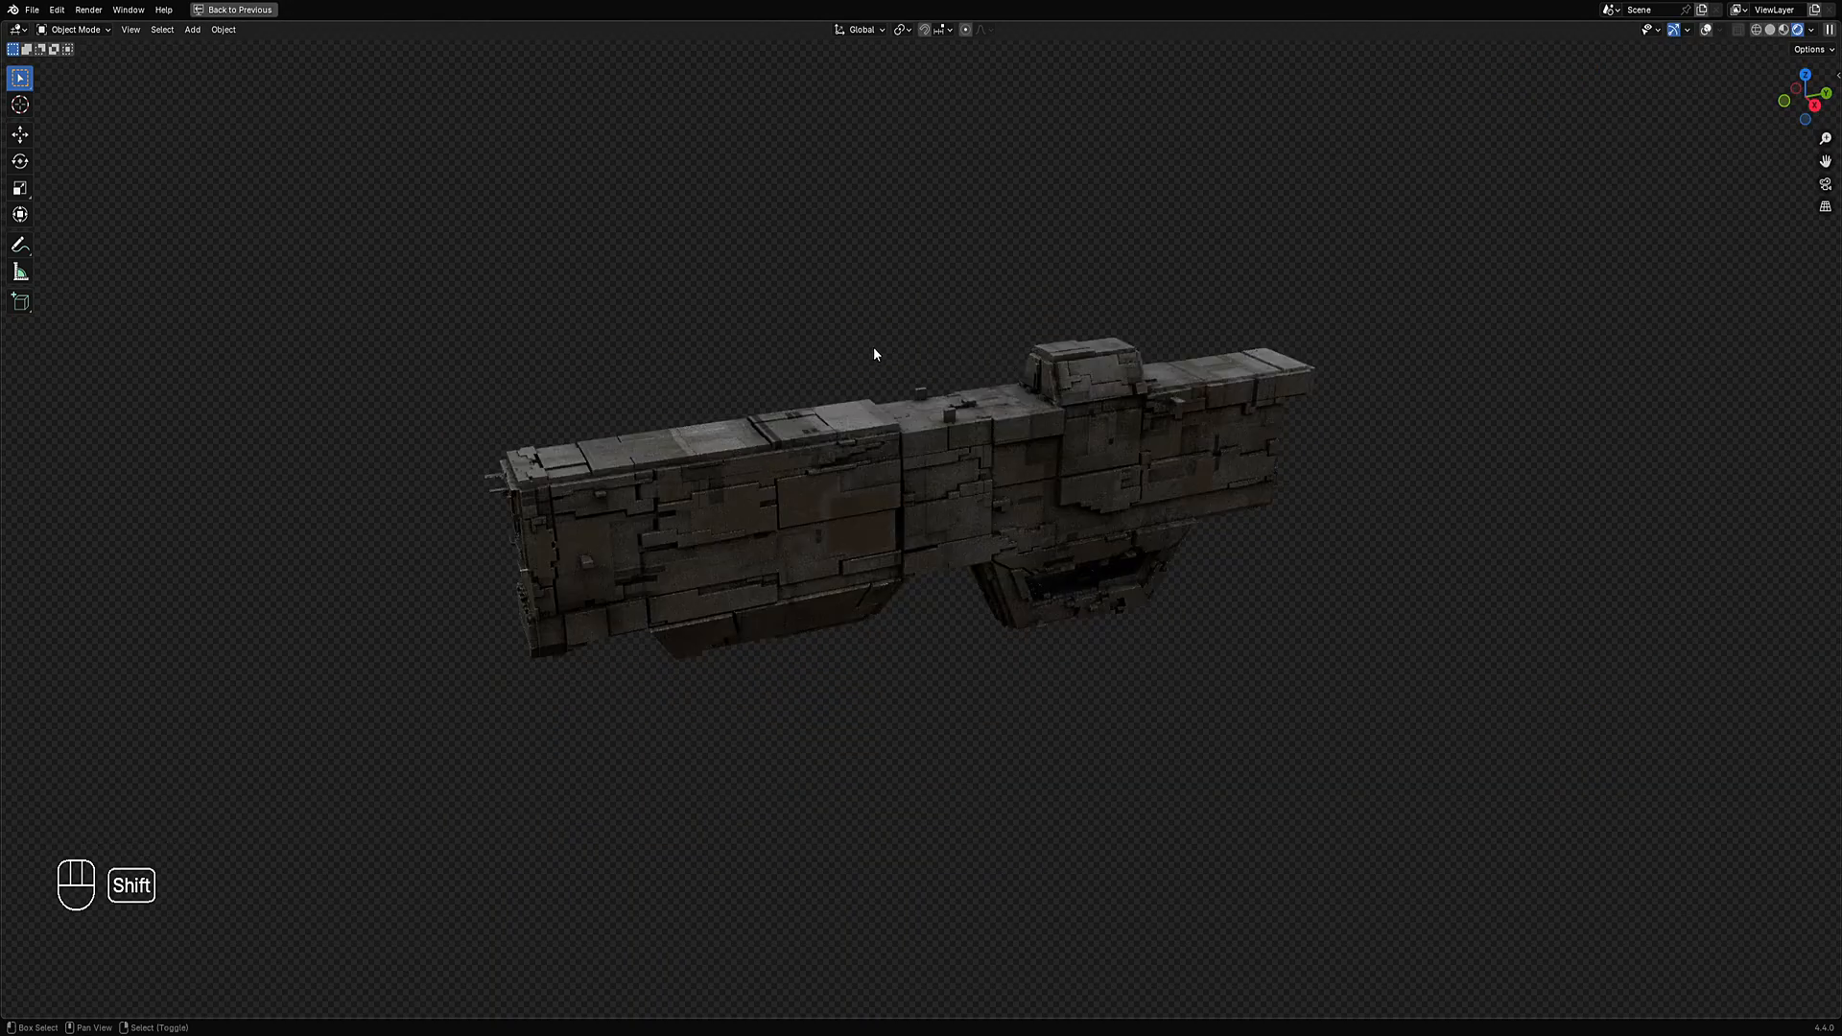
Edit the random panel detail and set the RM Solver's Layer 2 Subd to 2.
key("shift+q")
left_click(960, 358)
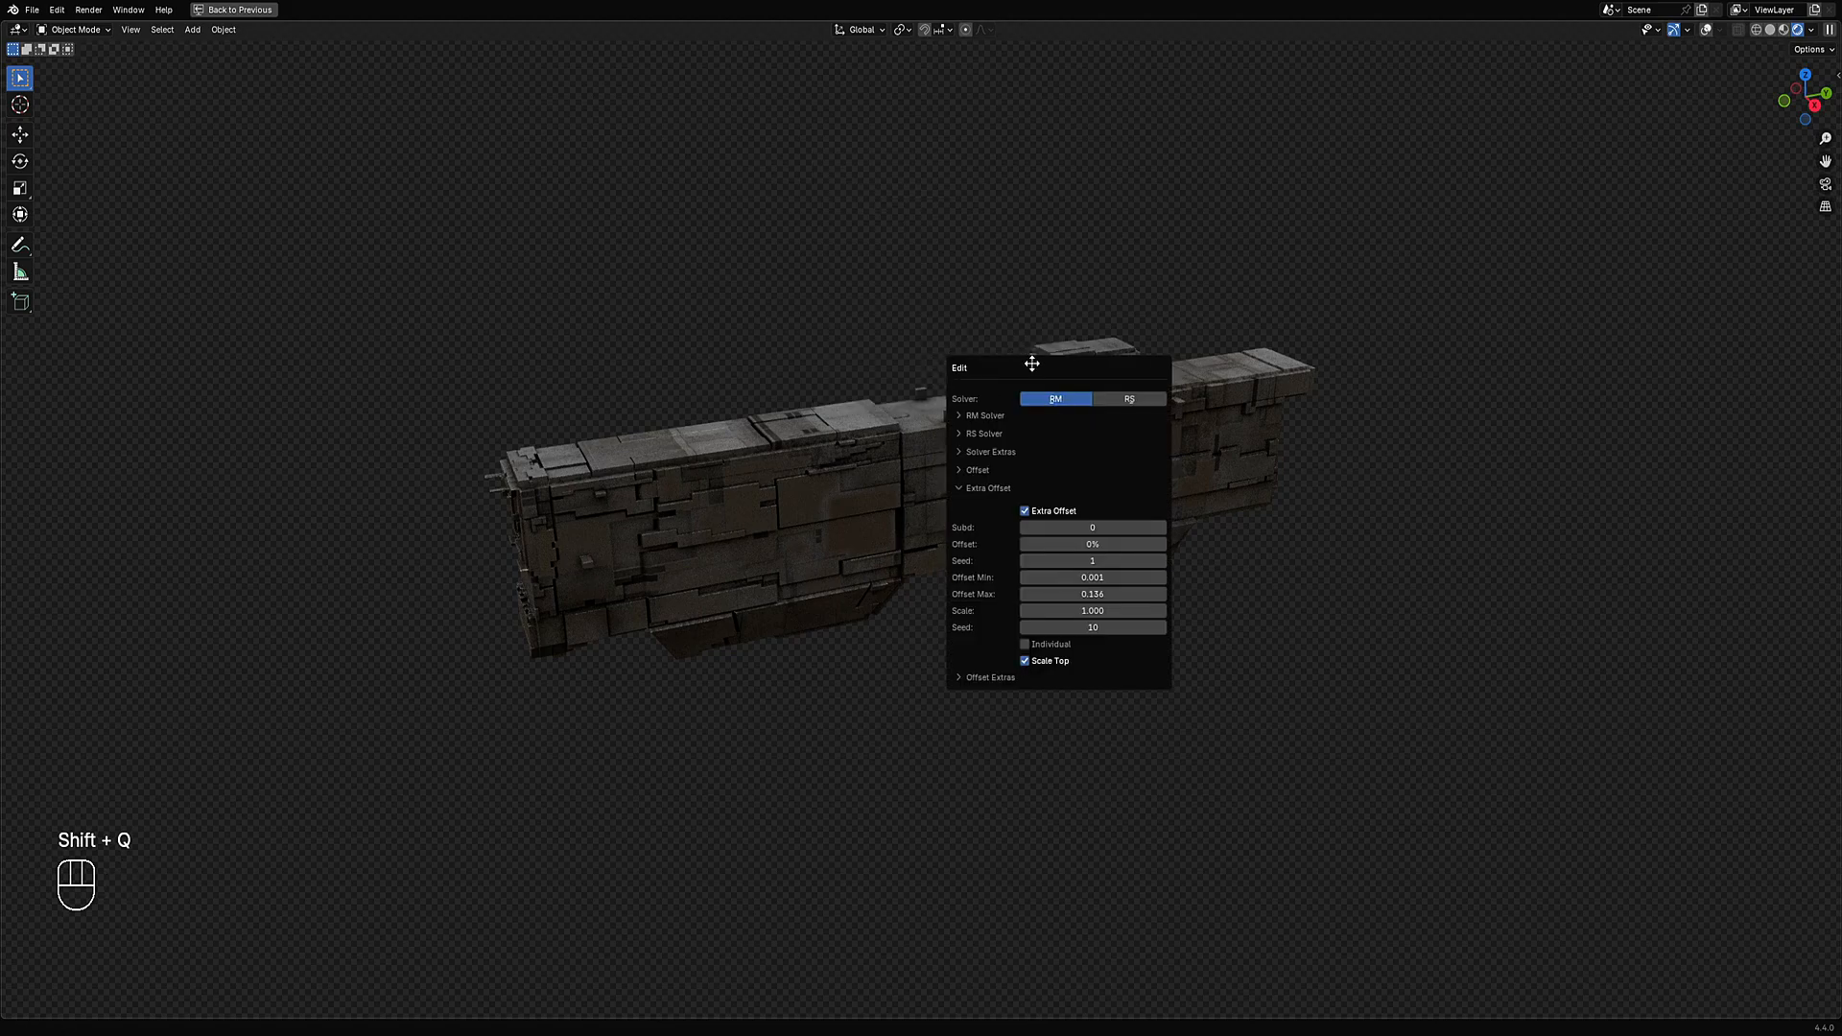
left_click_drag(1031, 363, 1315, 235)
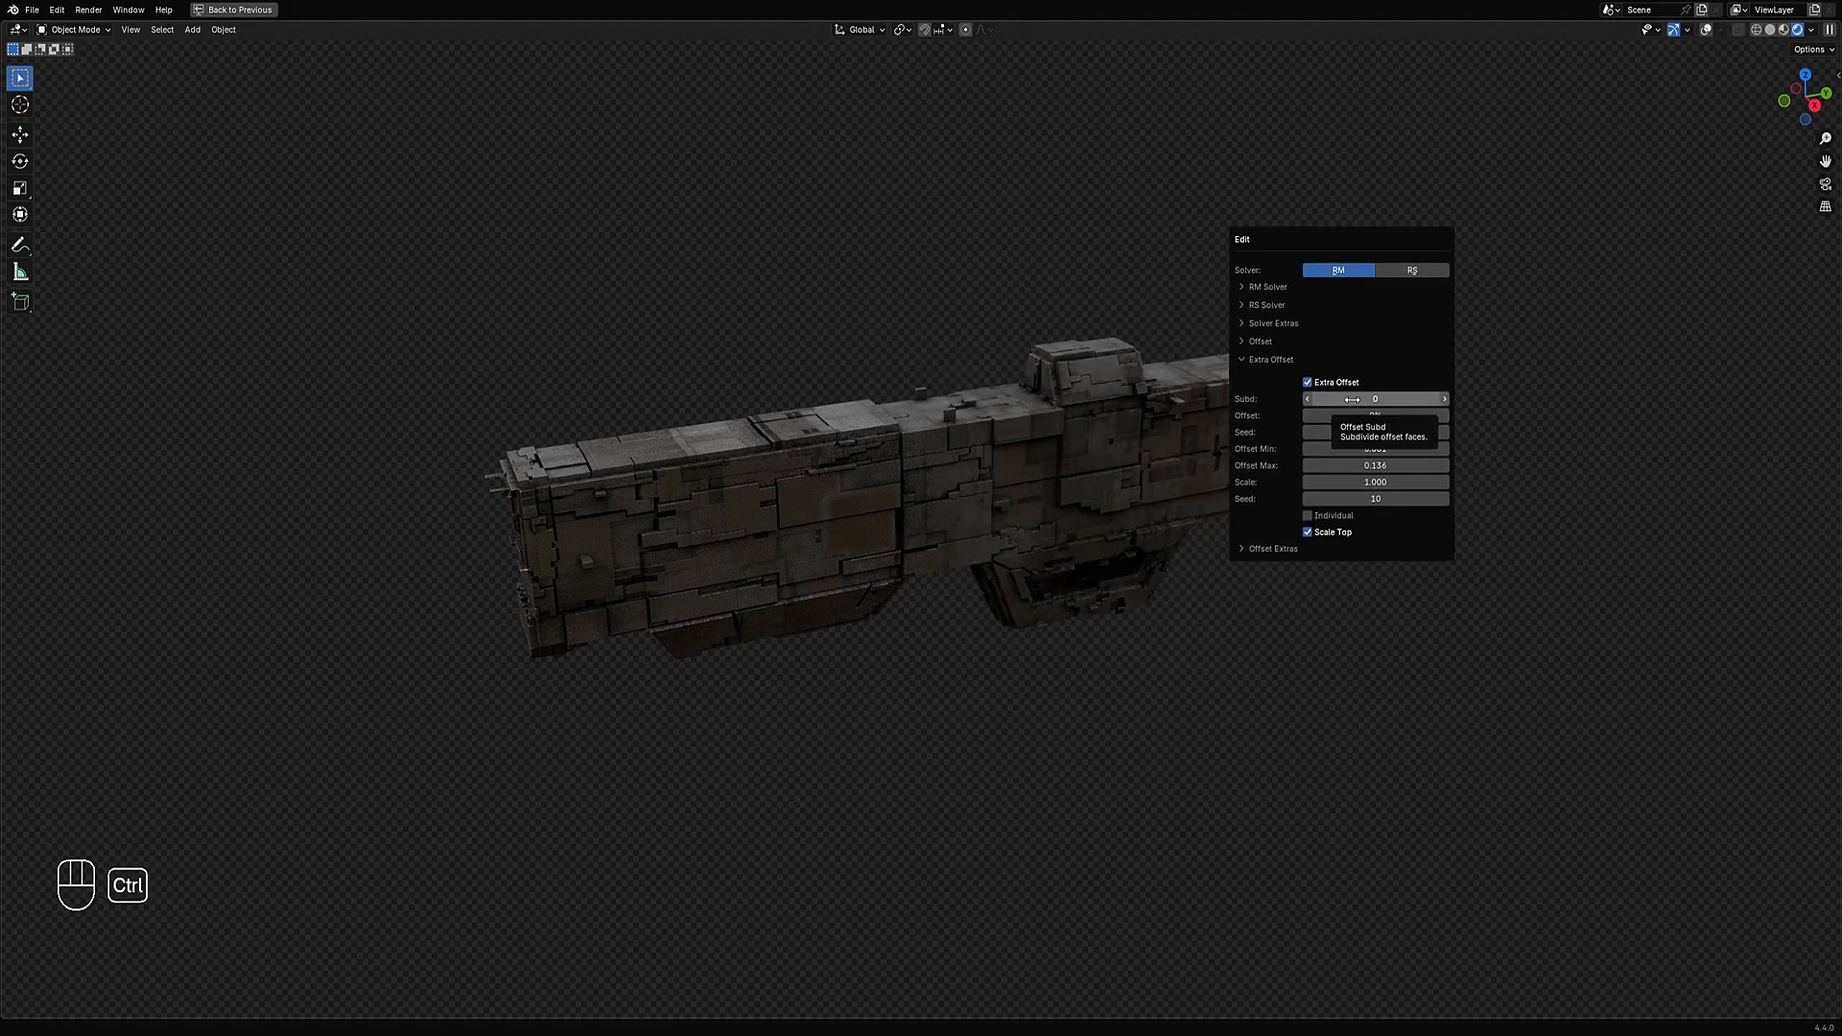
left_click(1288, 290)
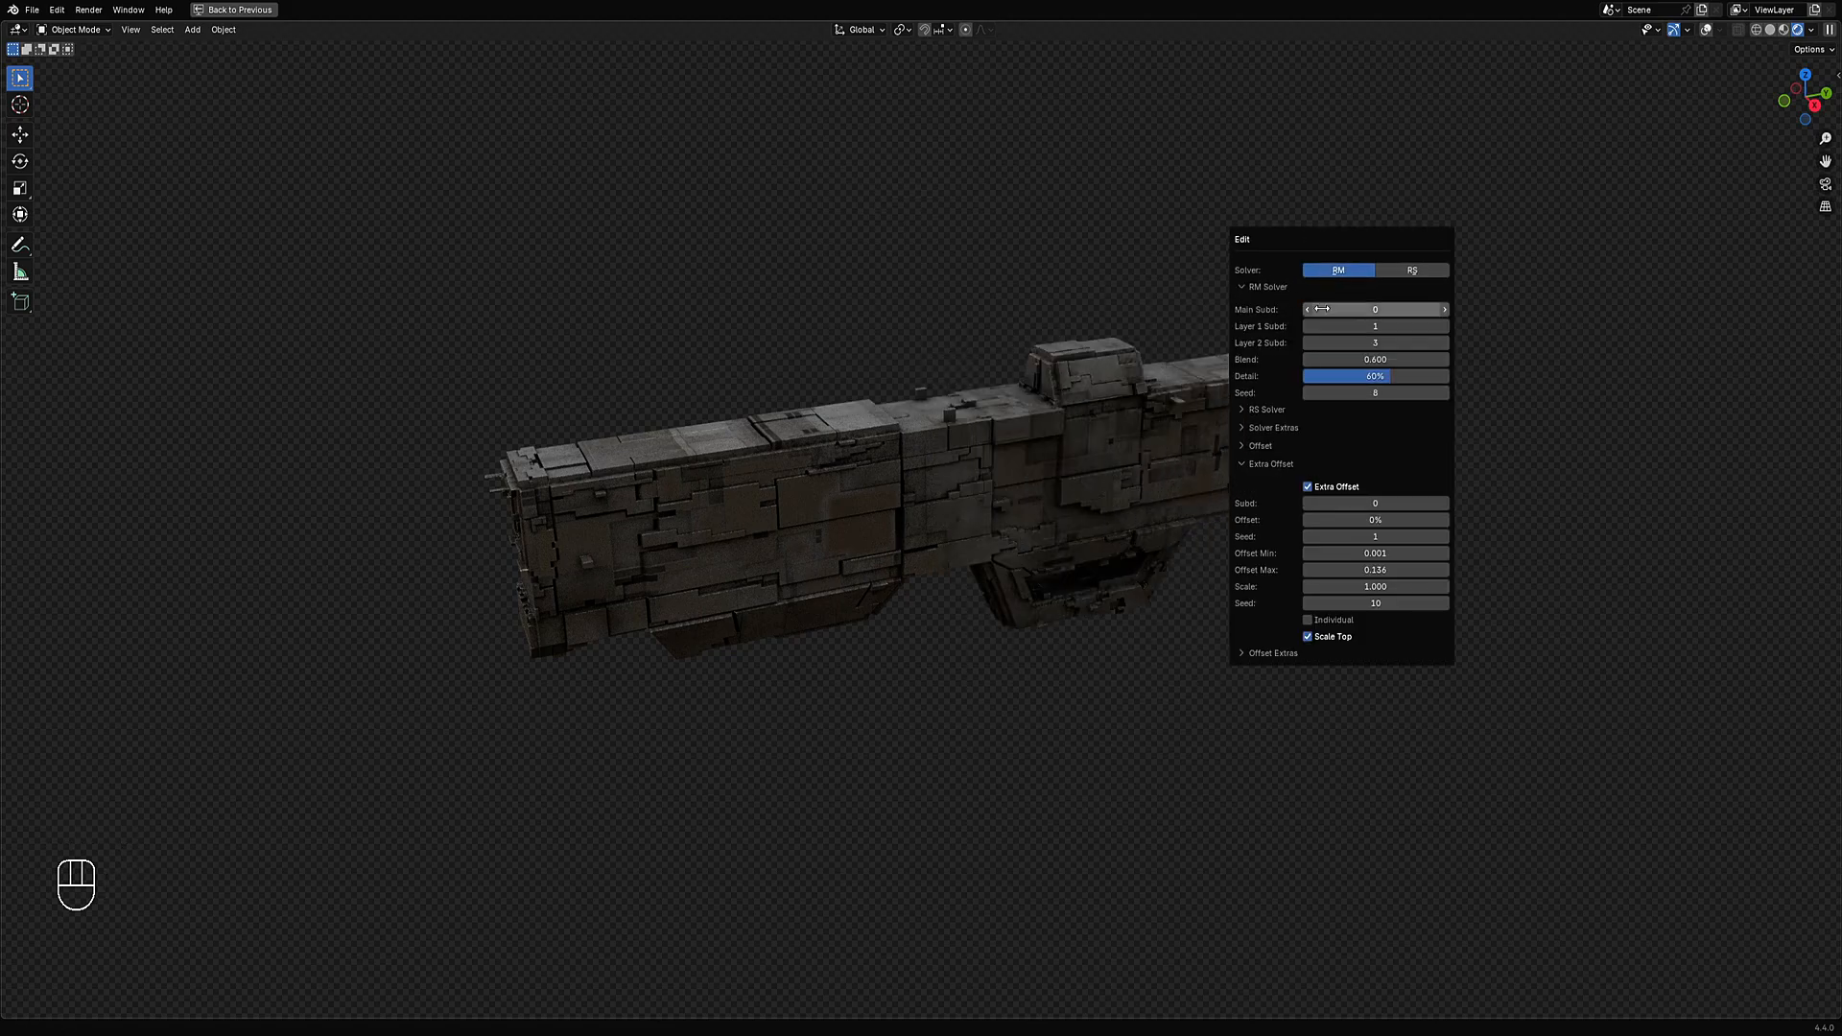
scroll(1374, 342, "down", 1, "ctrl")
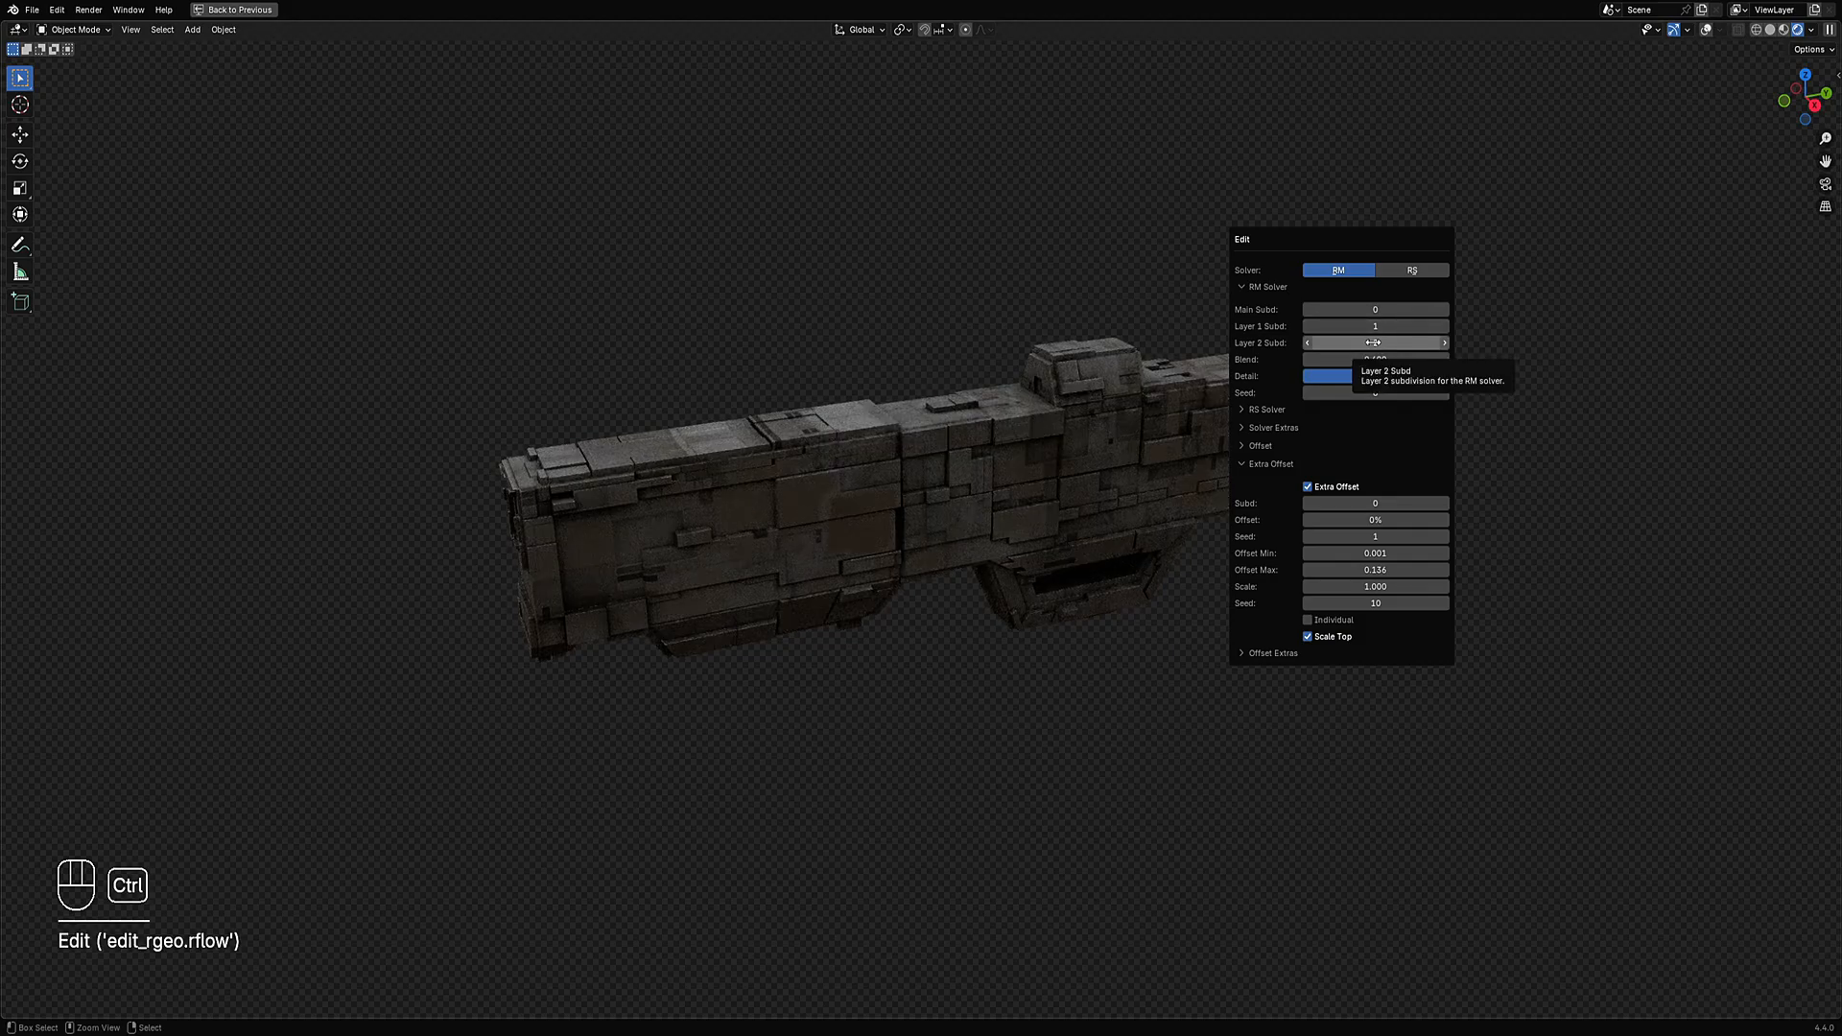
Step the RM Solver's Seed up to 18 to try other panel layouts.
middle_click_drag(1022, 406, 1160, 423)
key("F9")
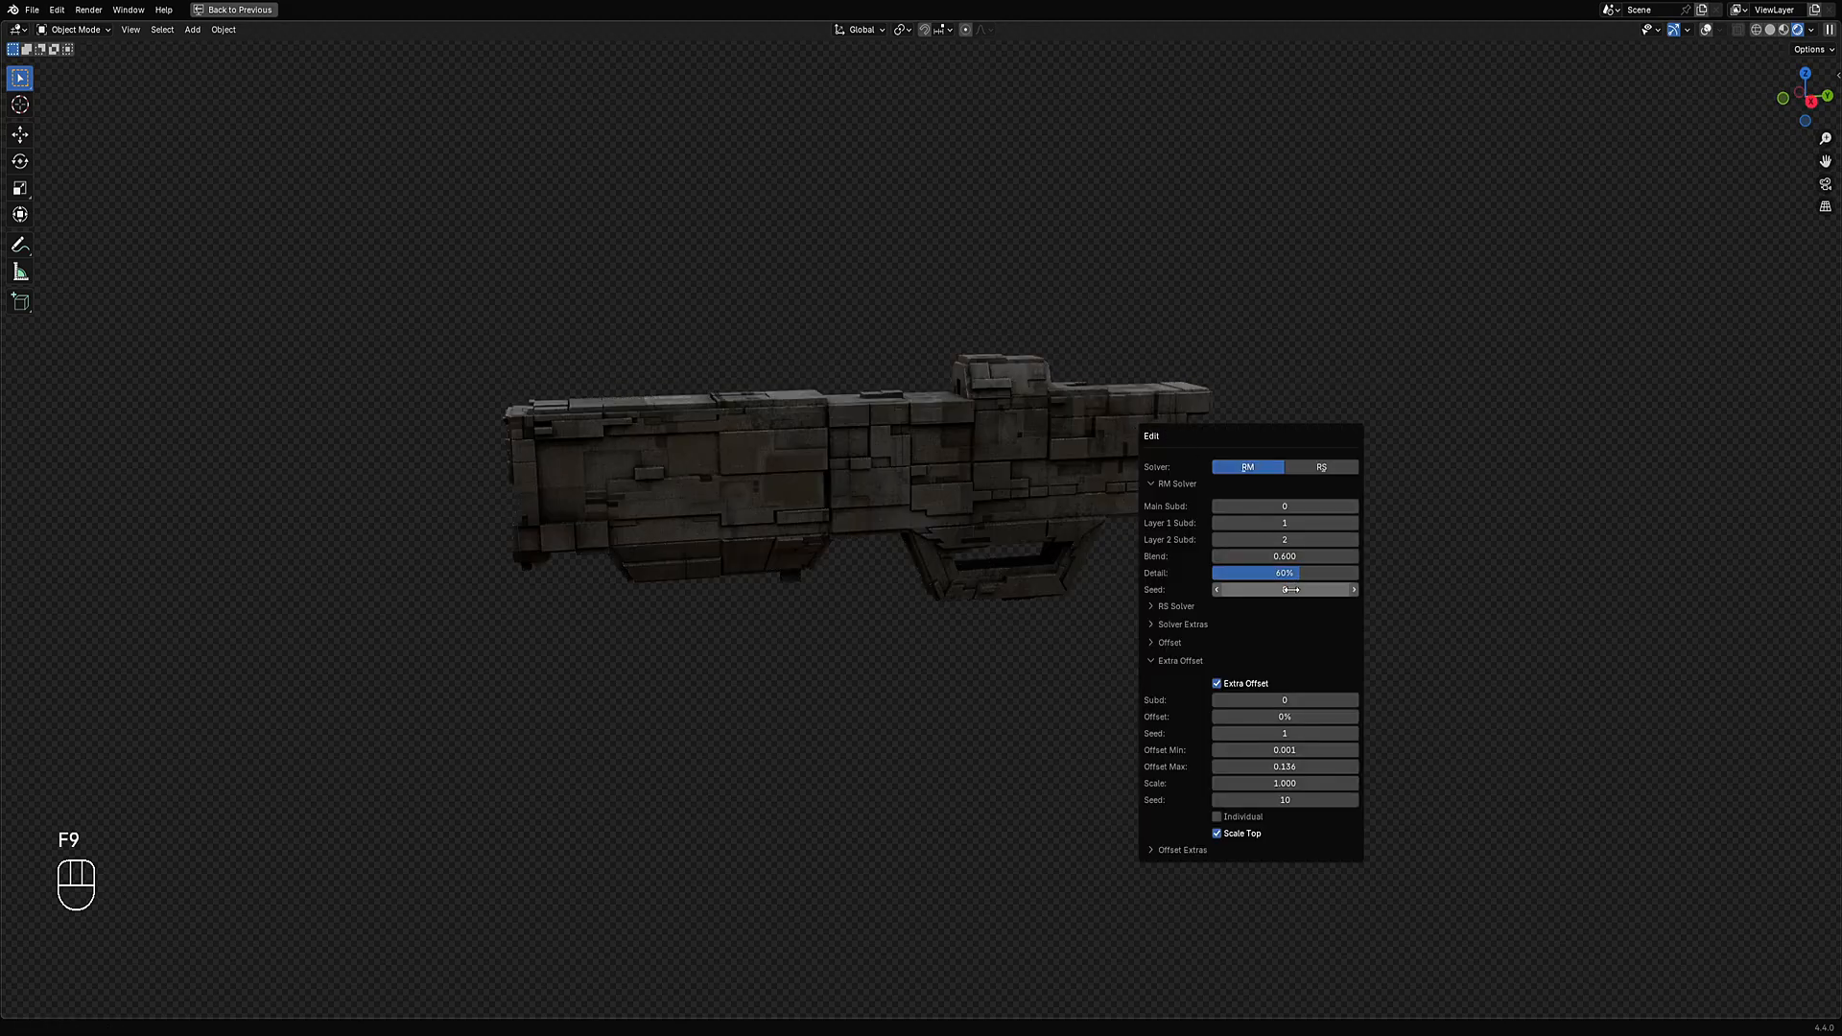
scroll(1291, 589, "up", 7, "ctrl")
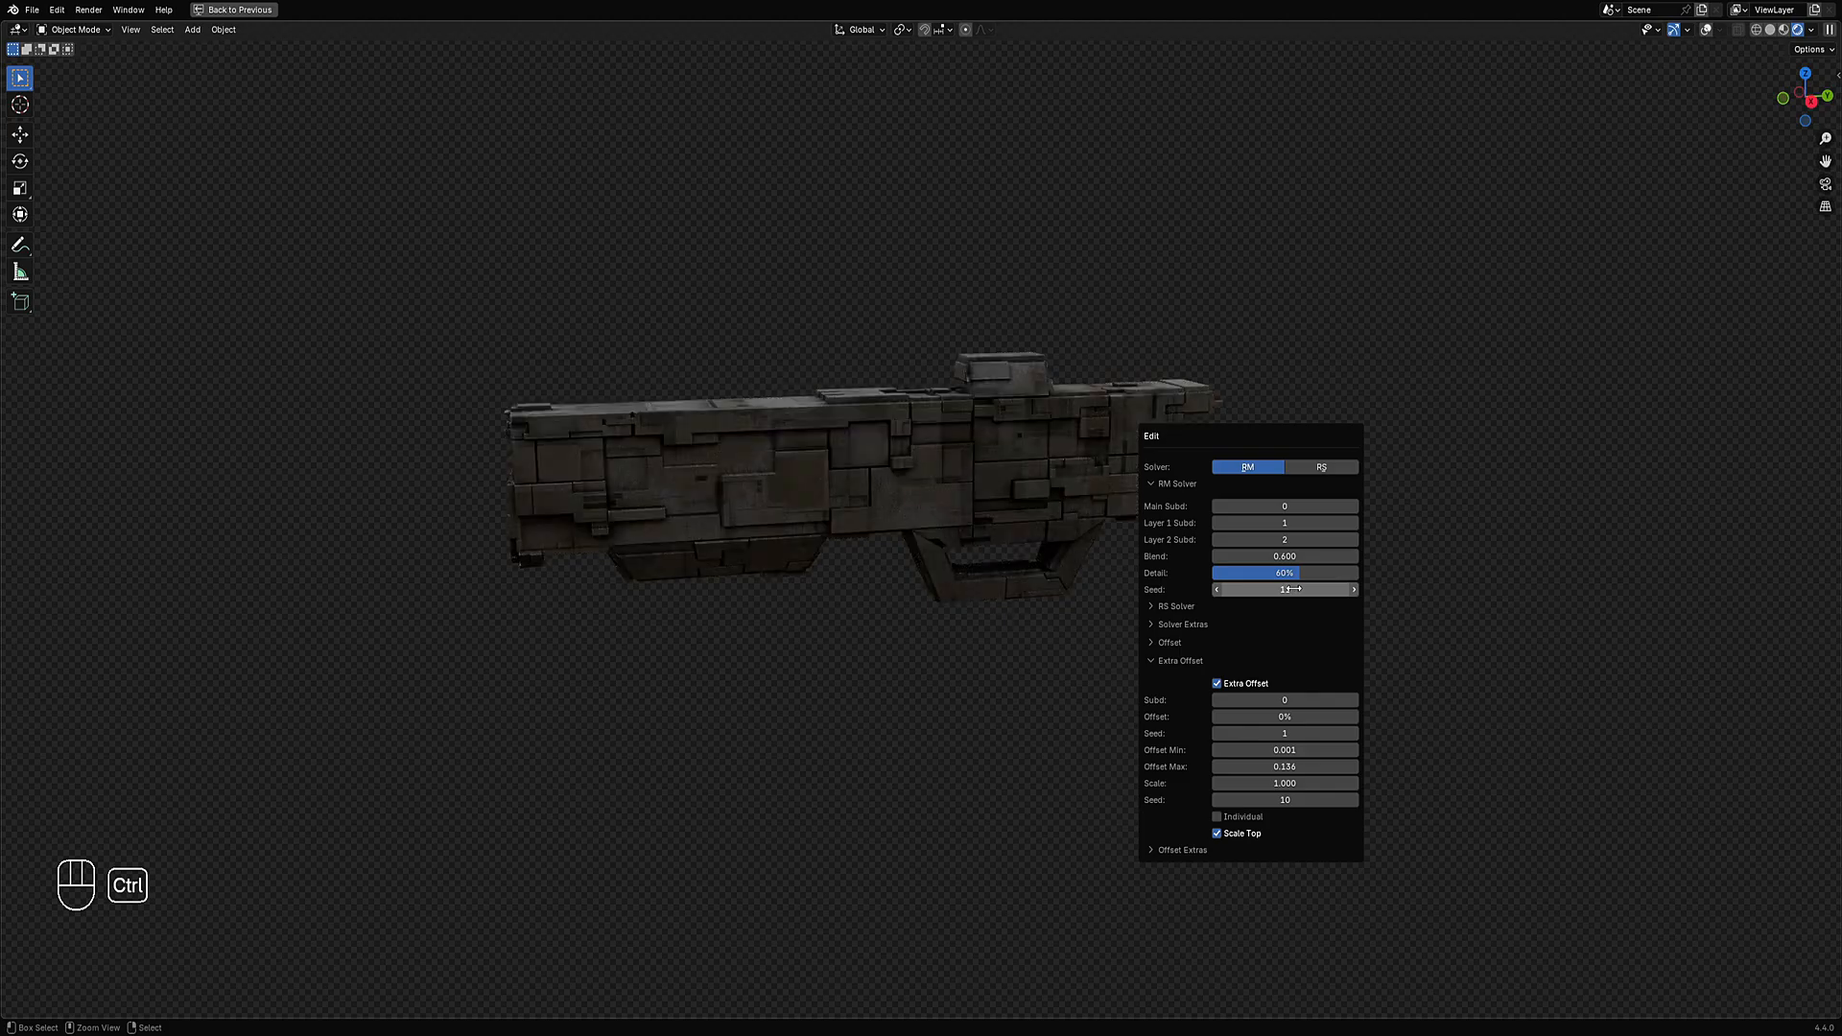
scroll(1295, 590, "up", 4, "ctrl")
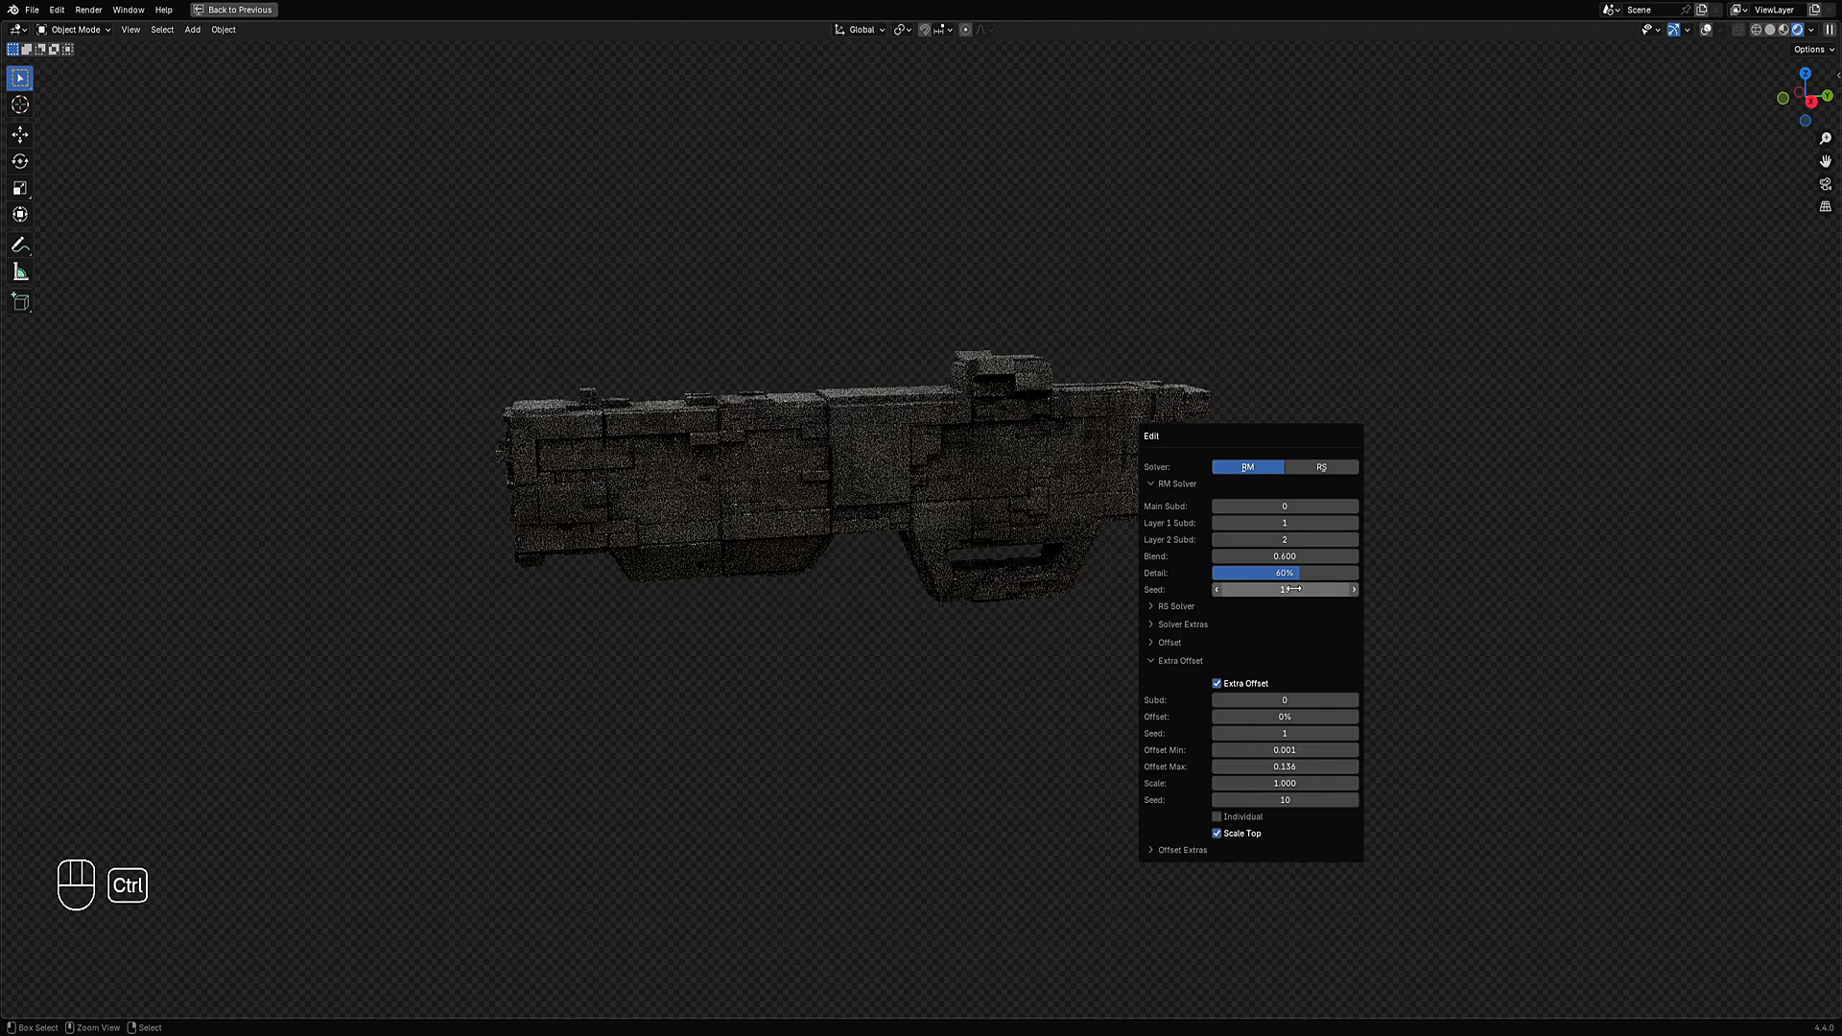
scroll(1294, 589, "up", 1, "ctrl")
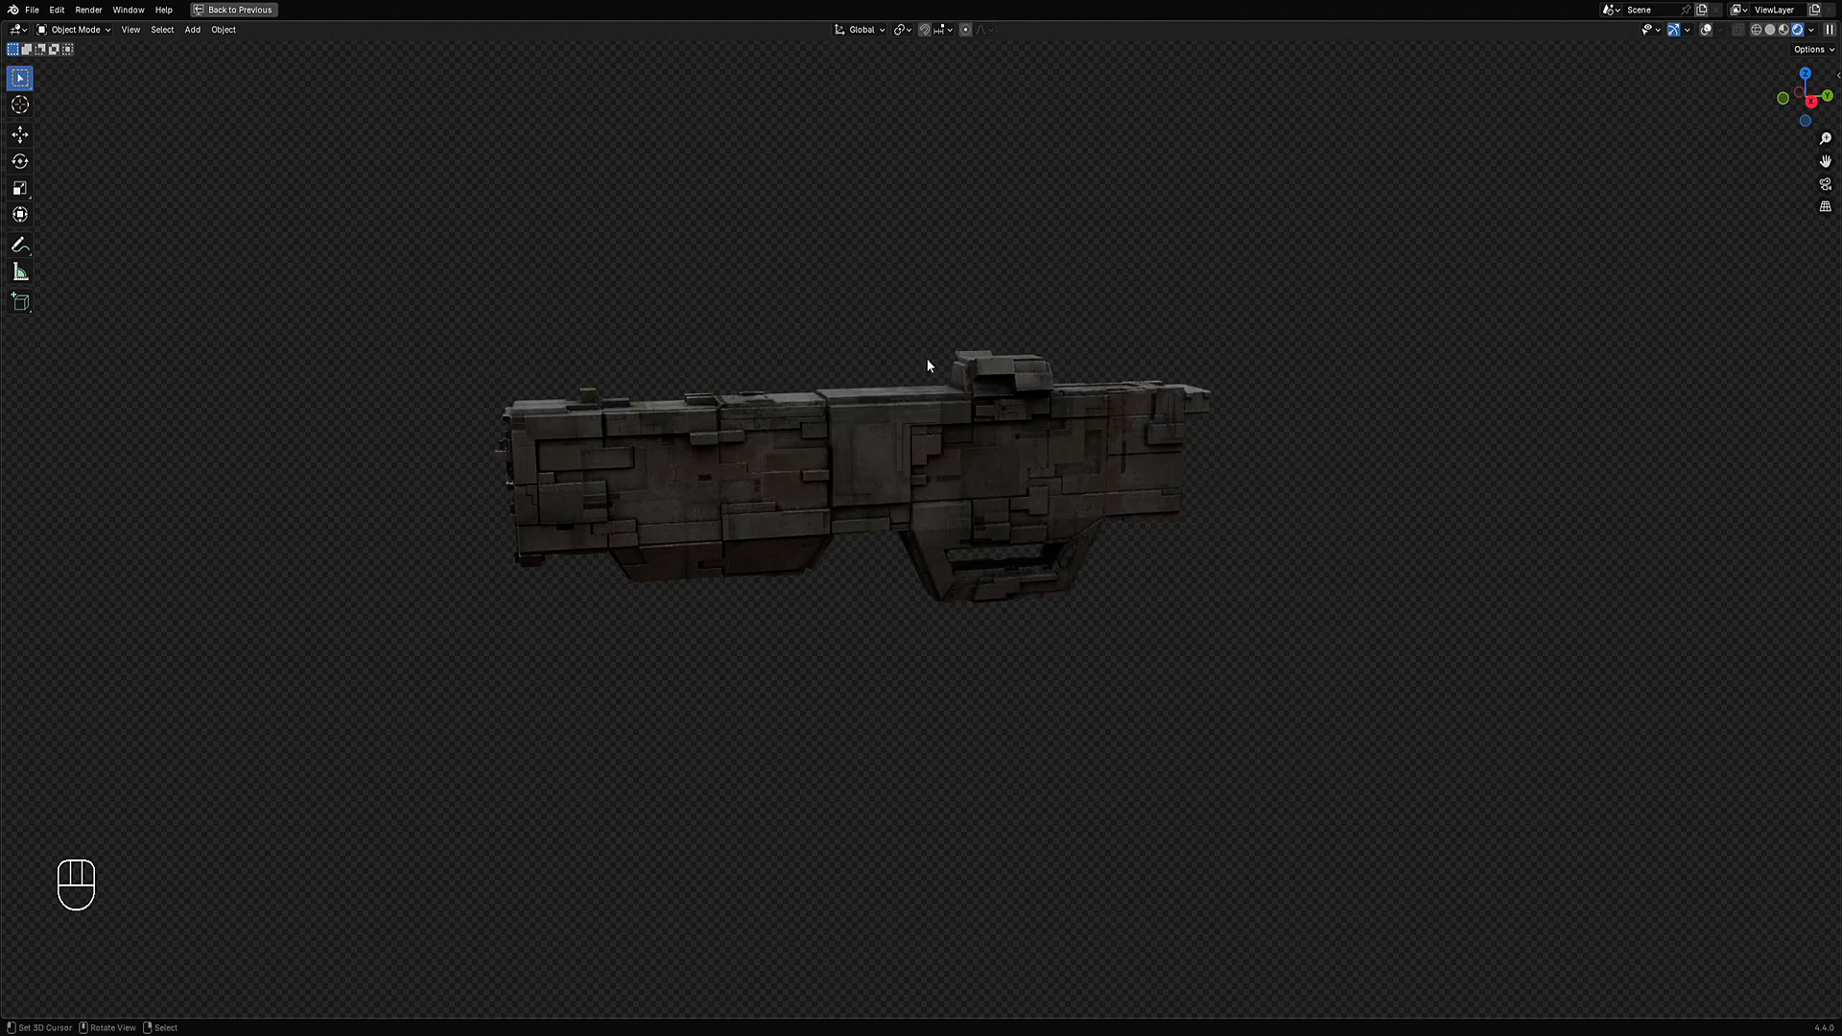
Cycle the RM Solver's Seed through further panel layouts up to 41.
middle_click_drag(911, 441, 1061, 513)
scroll(1087, 506, "down", 4)
scroll(1059, 511, "up", 6)
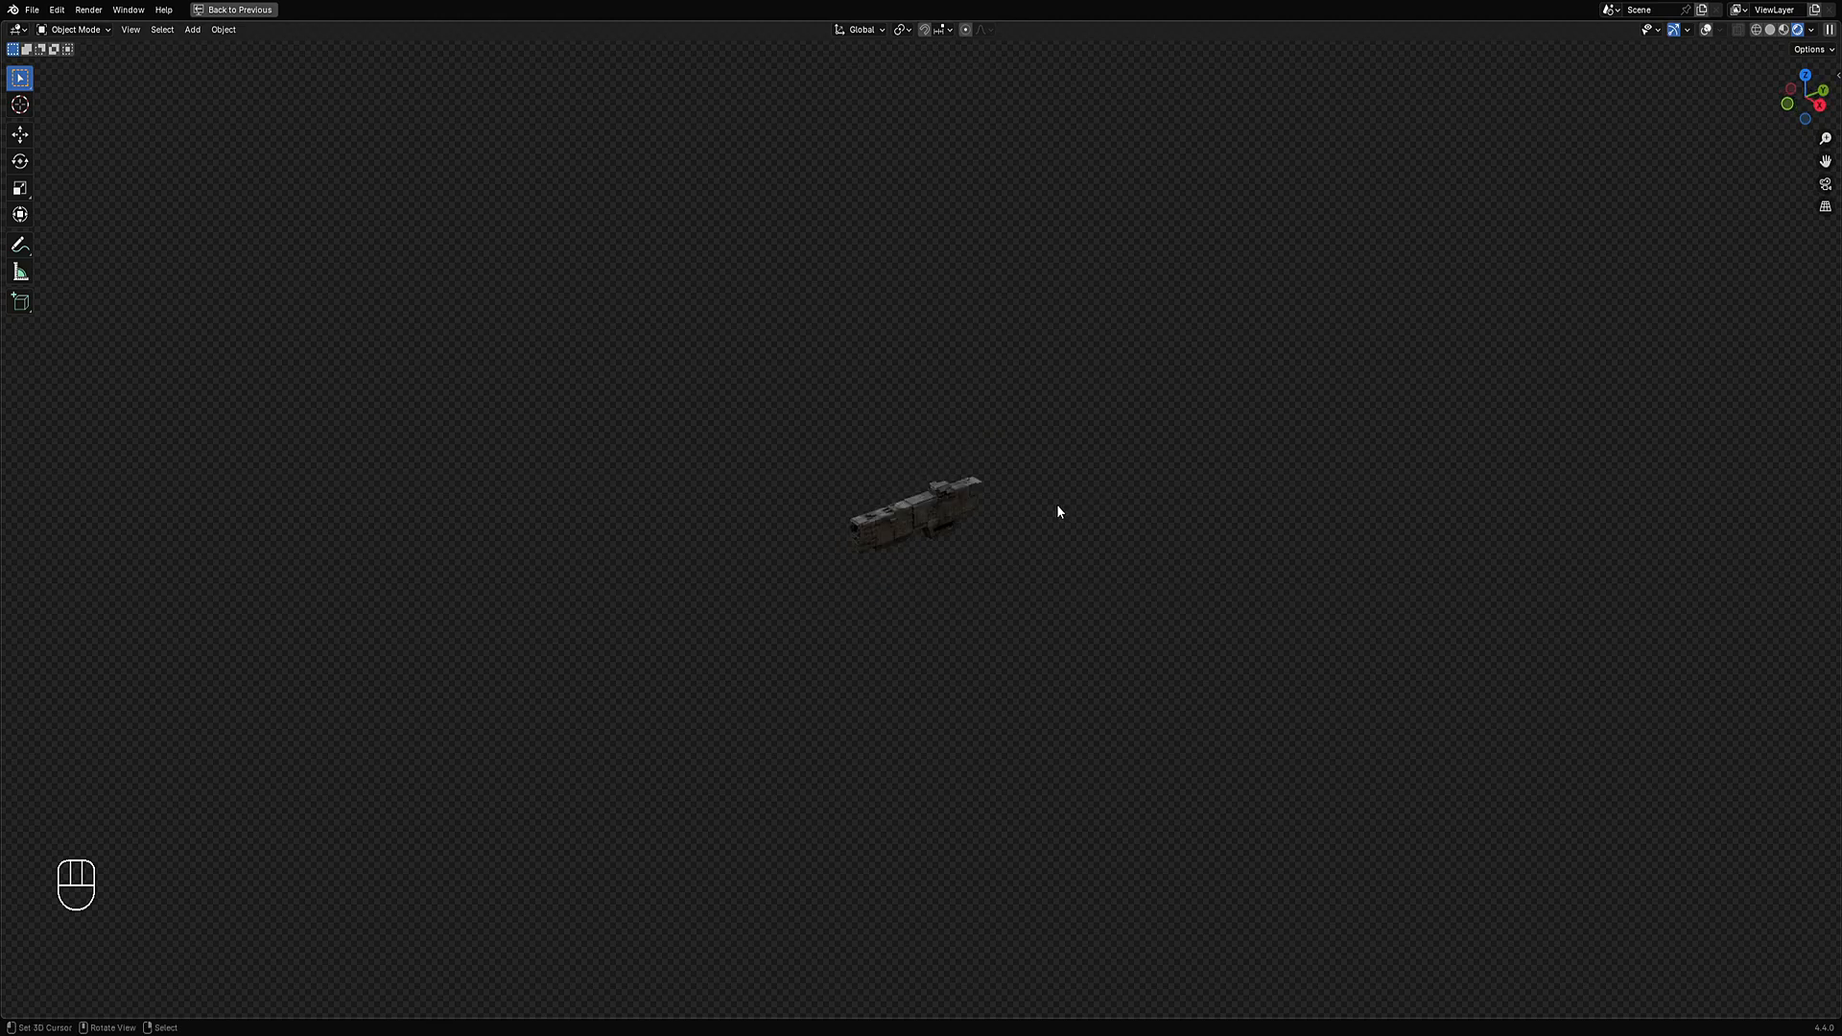
middle_click_drag(1059, 507, 1143, 519)
key("F9")
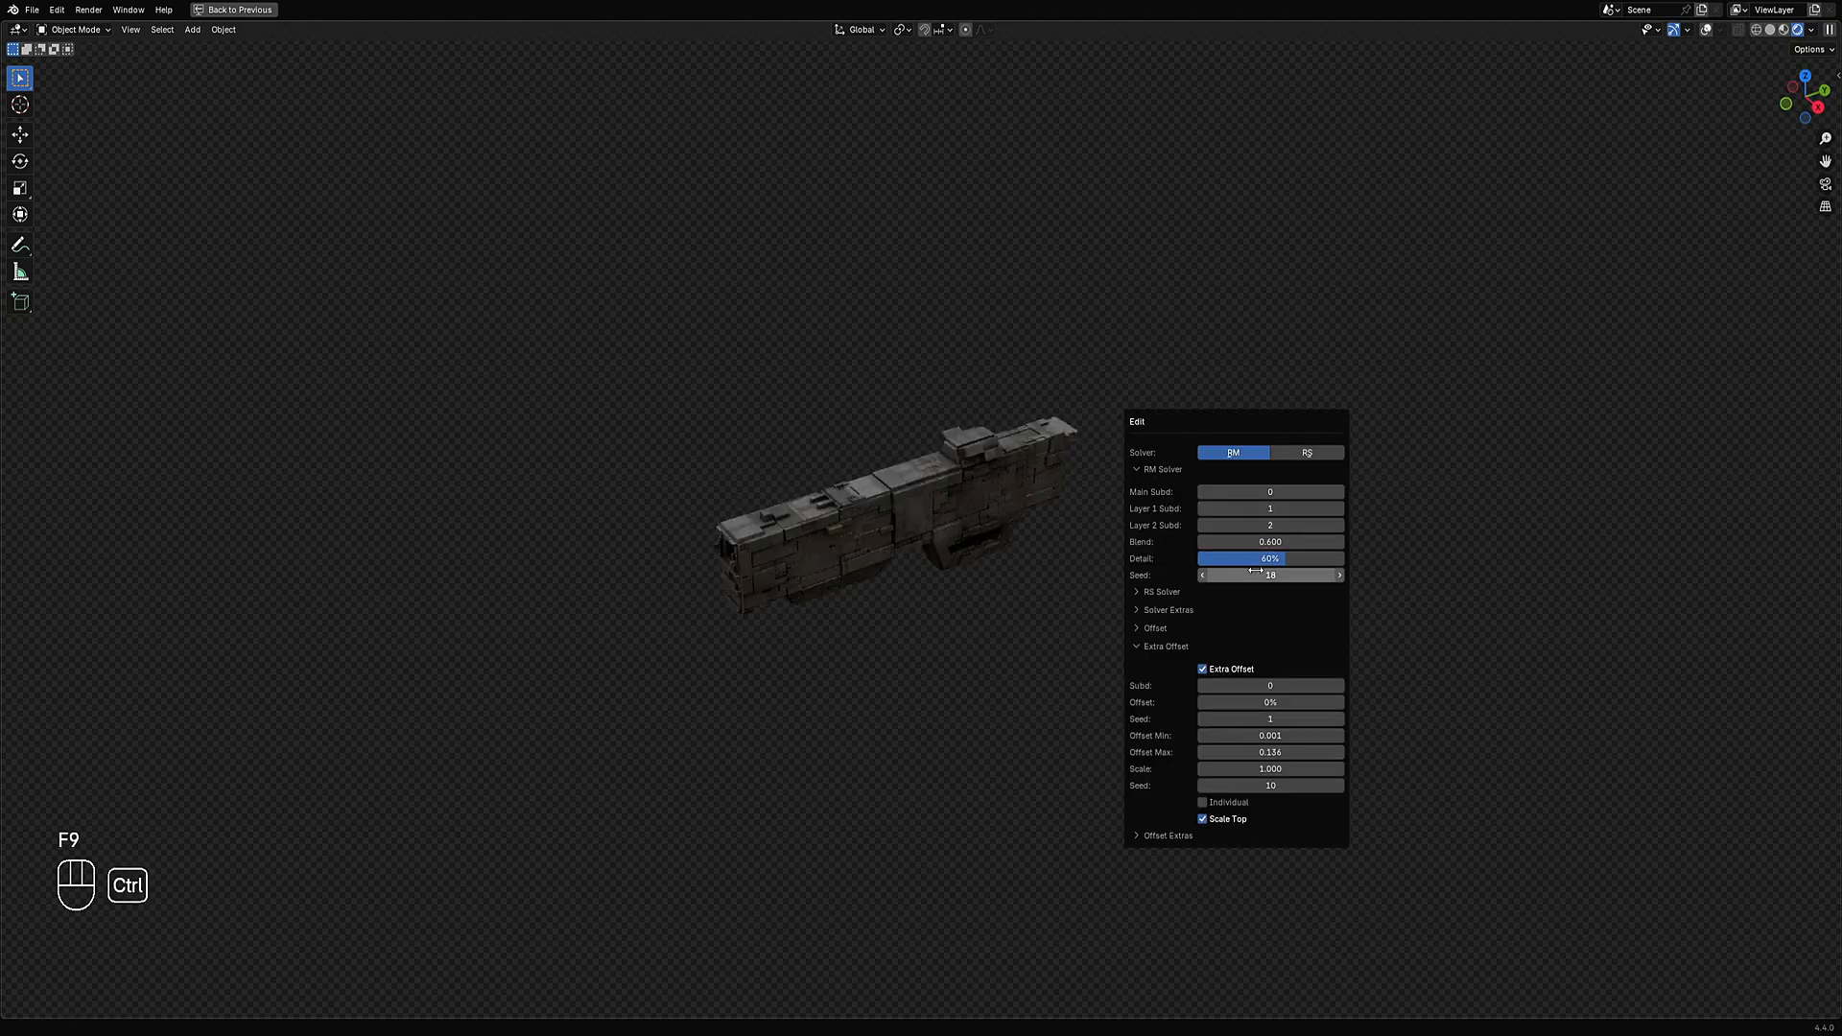
scroll(1255, 571, "up", 6, "ctrl")
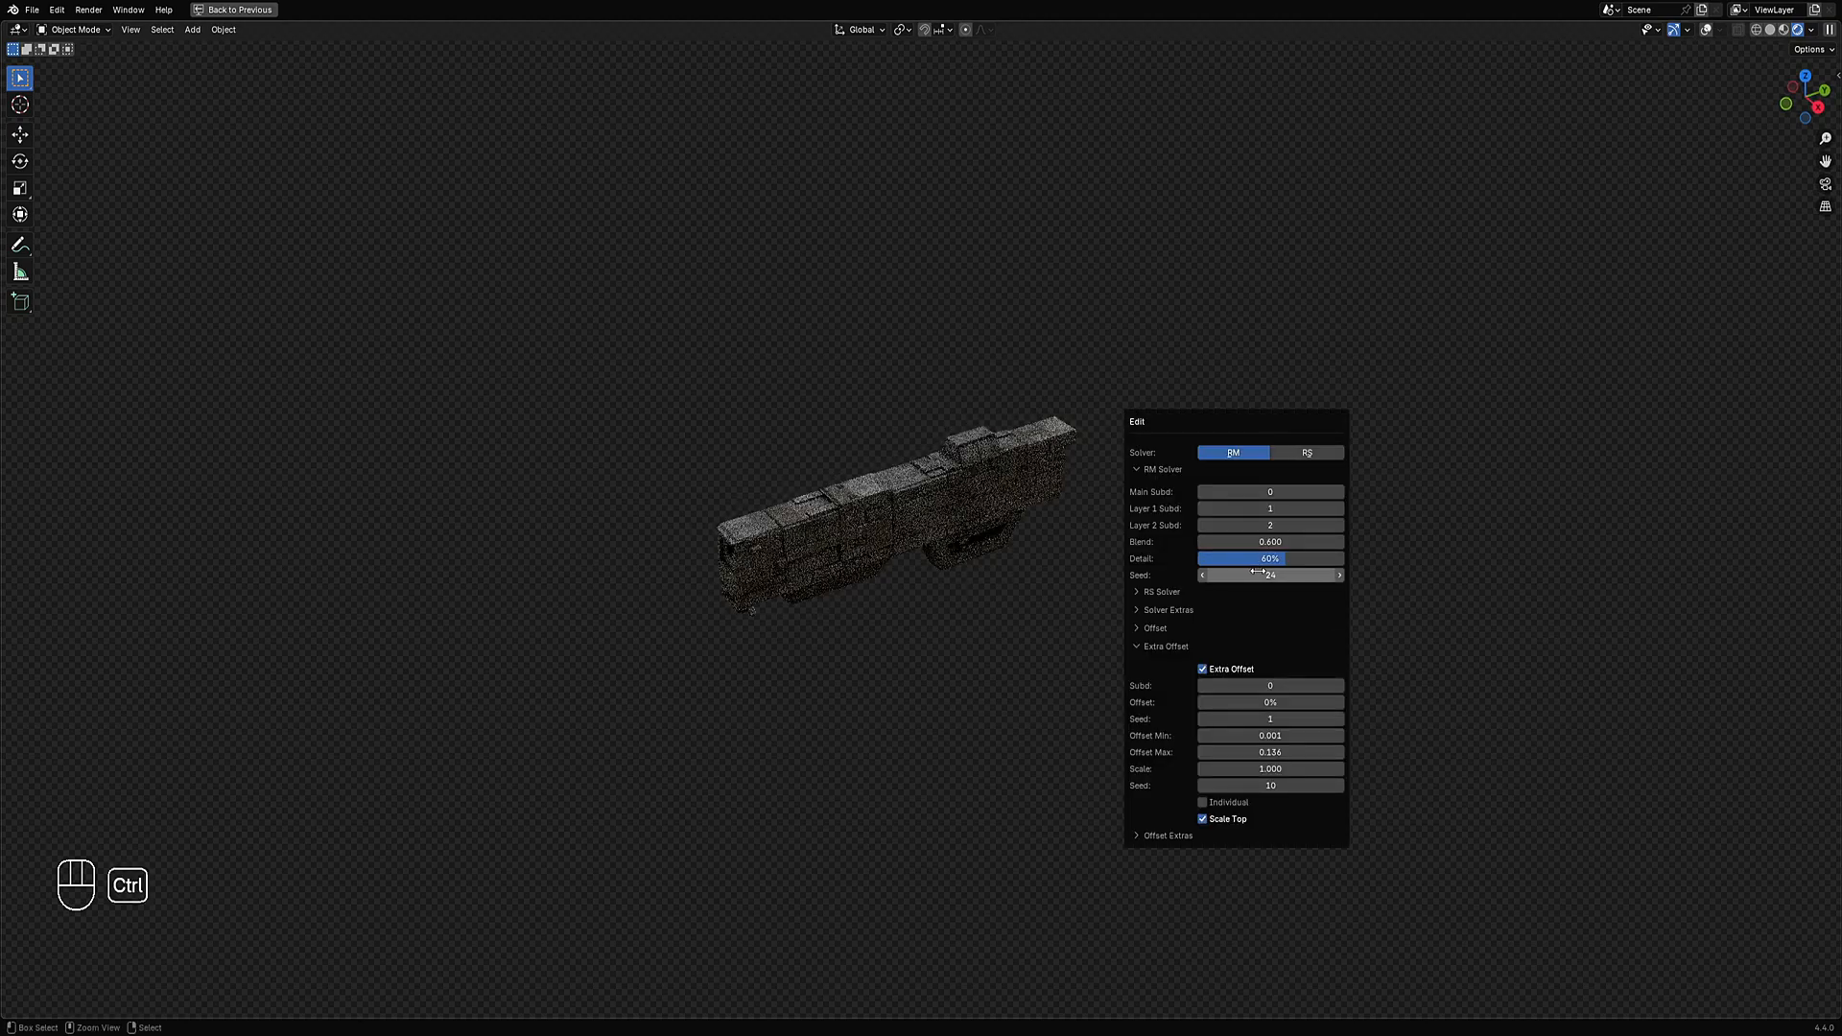
scroll(1258, 572, "up", 5, "ctrl")
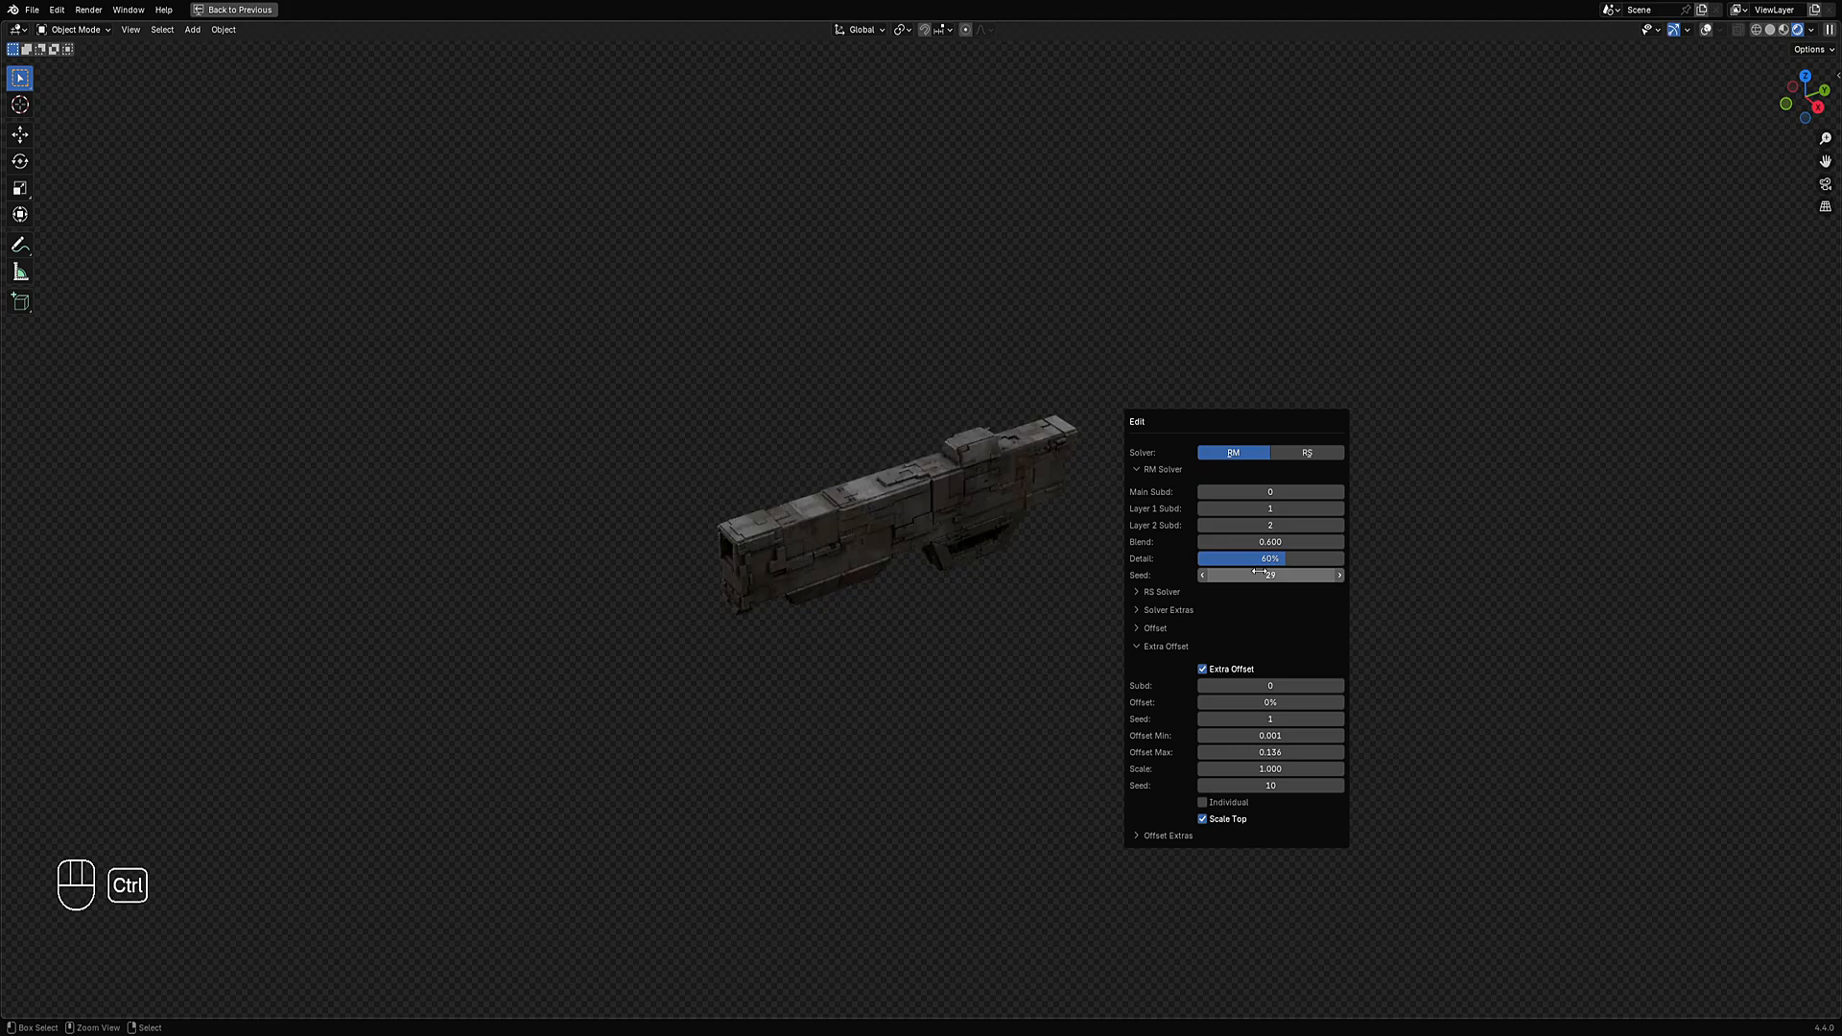
scroll(1258, 572, "up", 4, "ctrl")
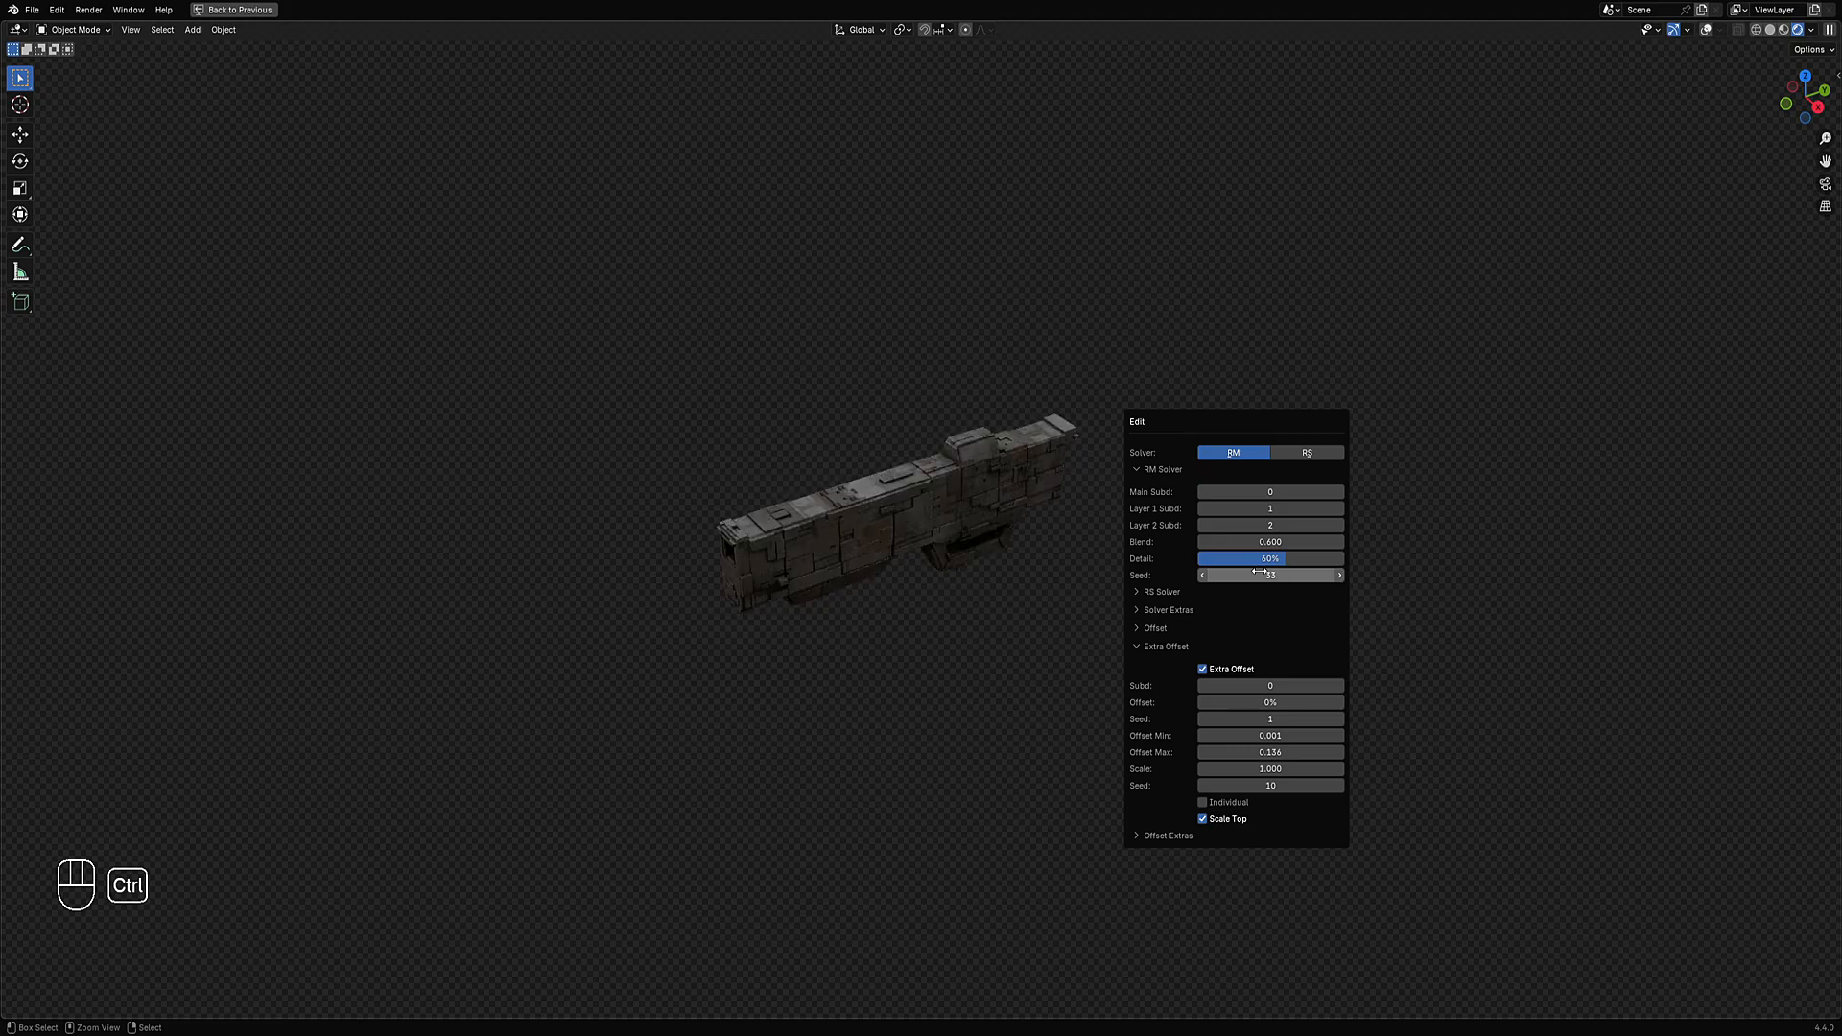
scroll(1258, 572, "up", 6, "ctrl")
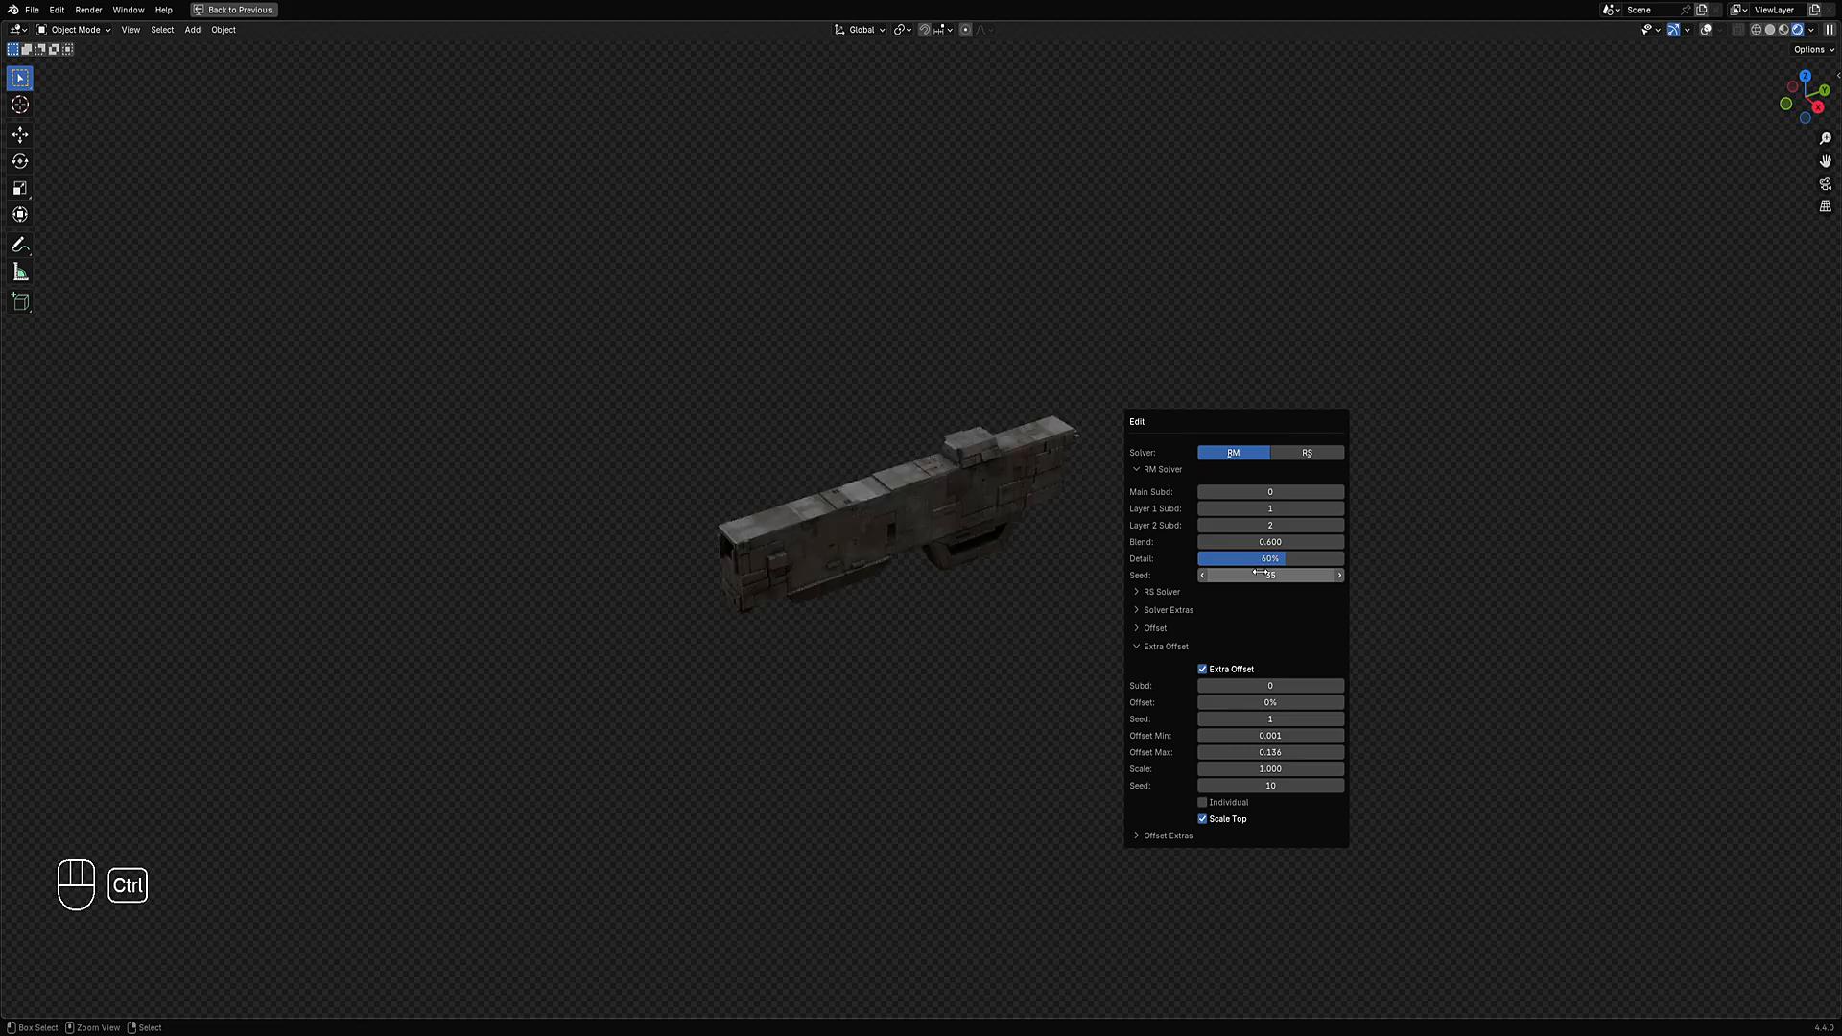
scroll(1260, 572, "up", 2, "ctrl")
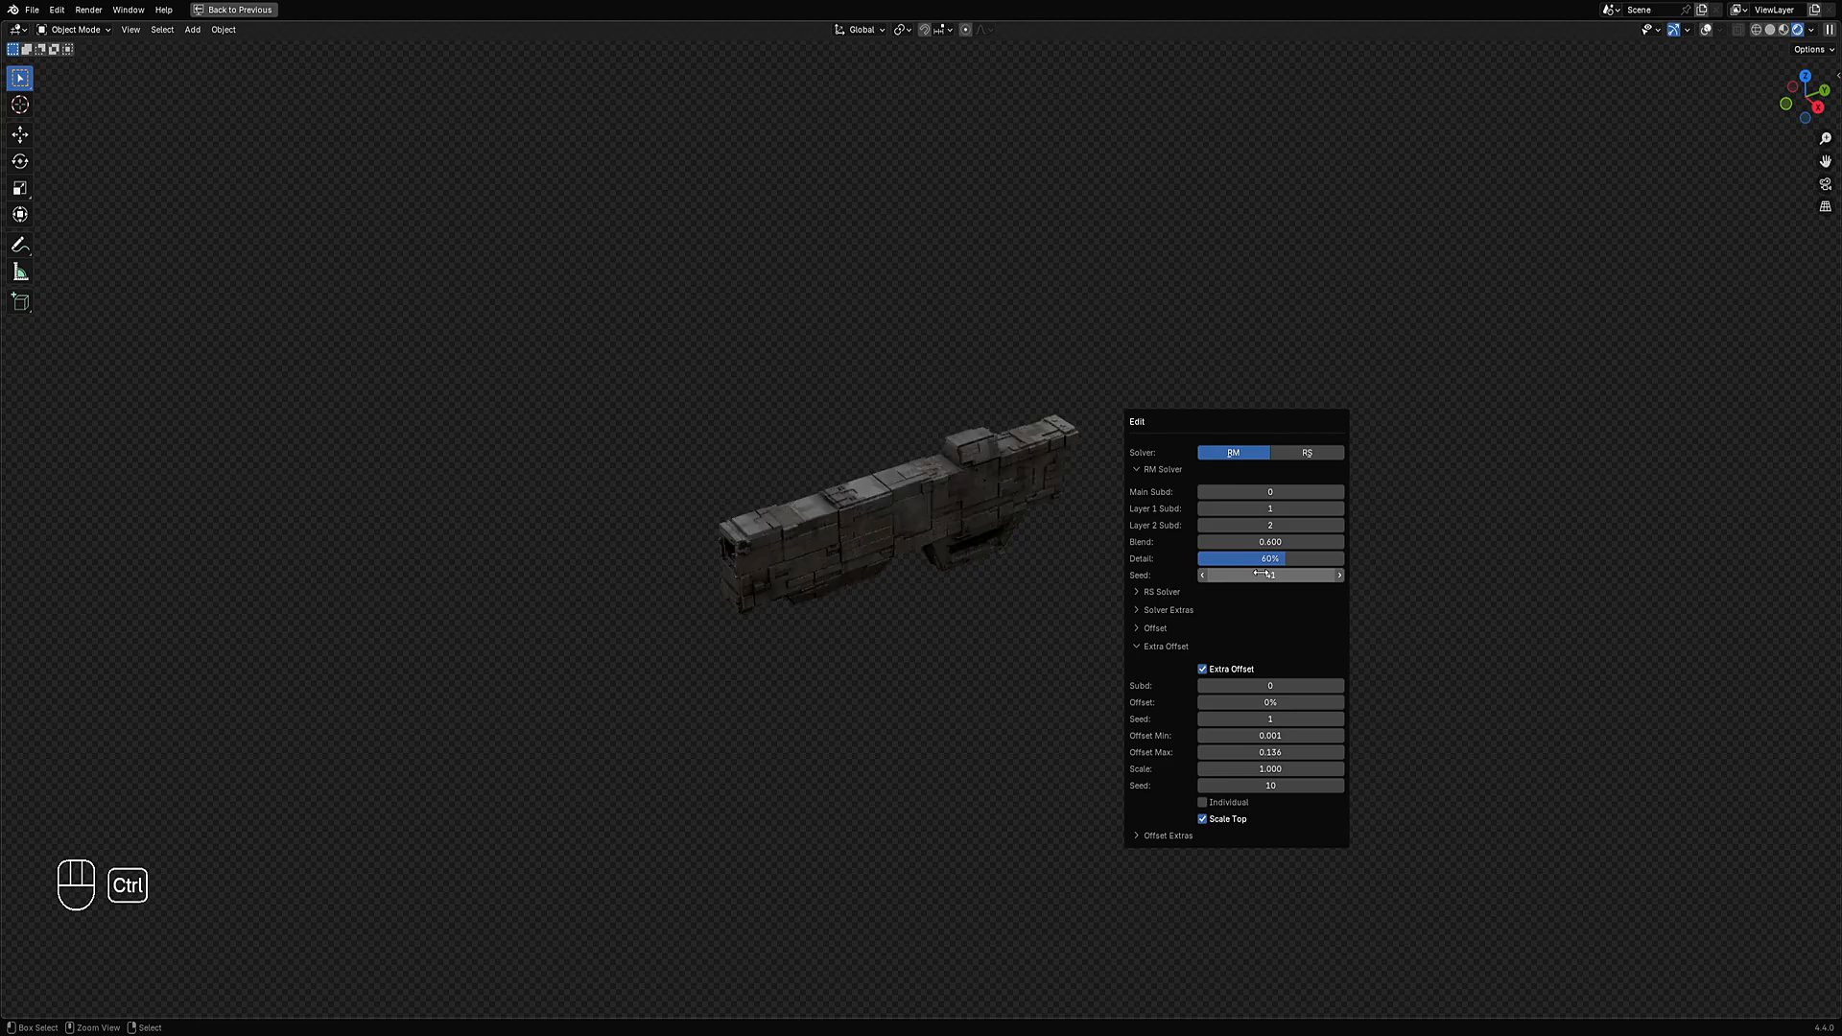
Switch to Solid shading with overlays shown and, in Edit Mode, add a lengthwise loop cut along the body's upper side.
key("z")
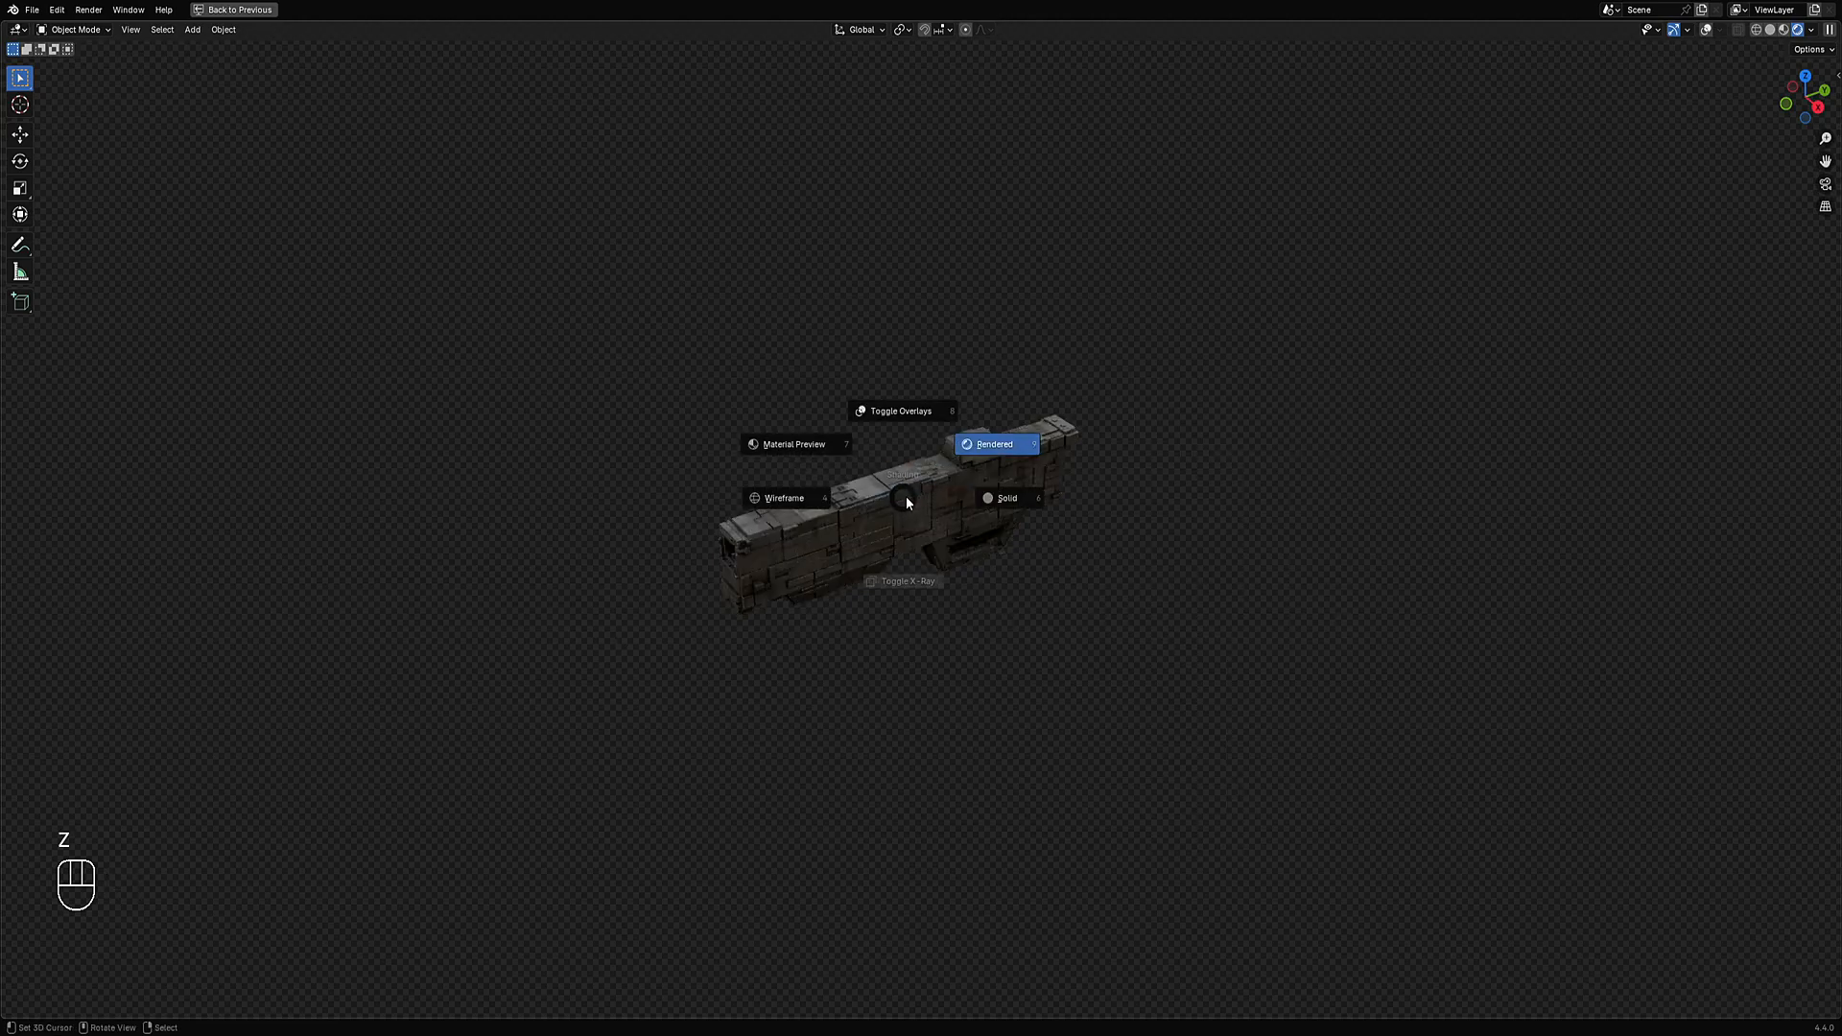
left_click(1044, 470)
middle_click_drag(1044, 475, 967, 464)
key("Tab")
key("shift+alt+z")
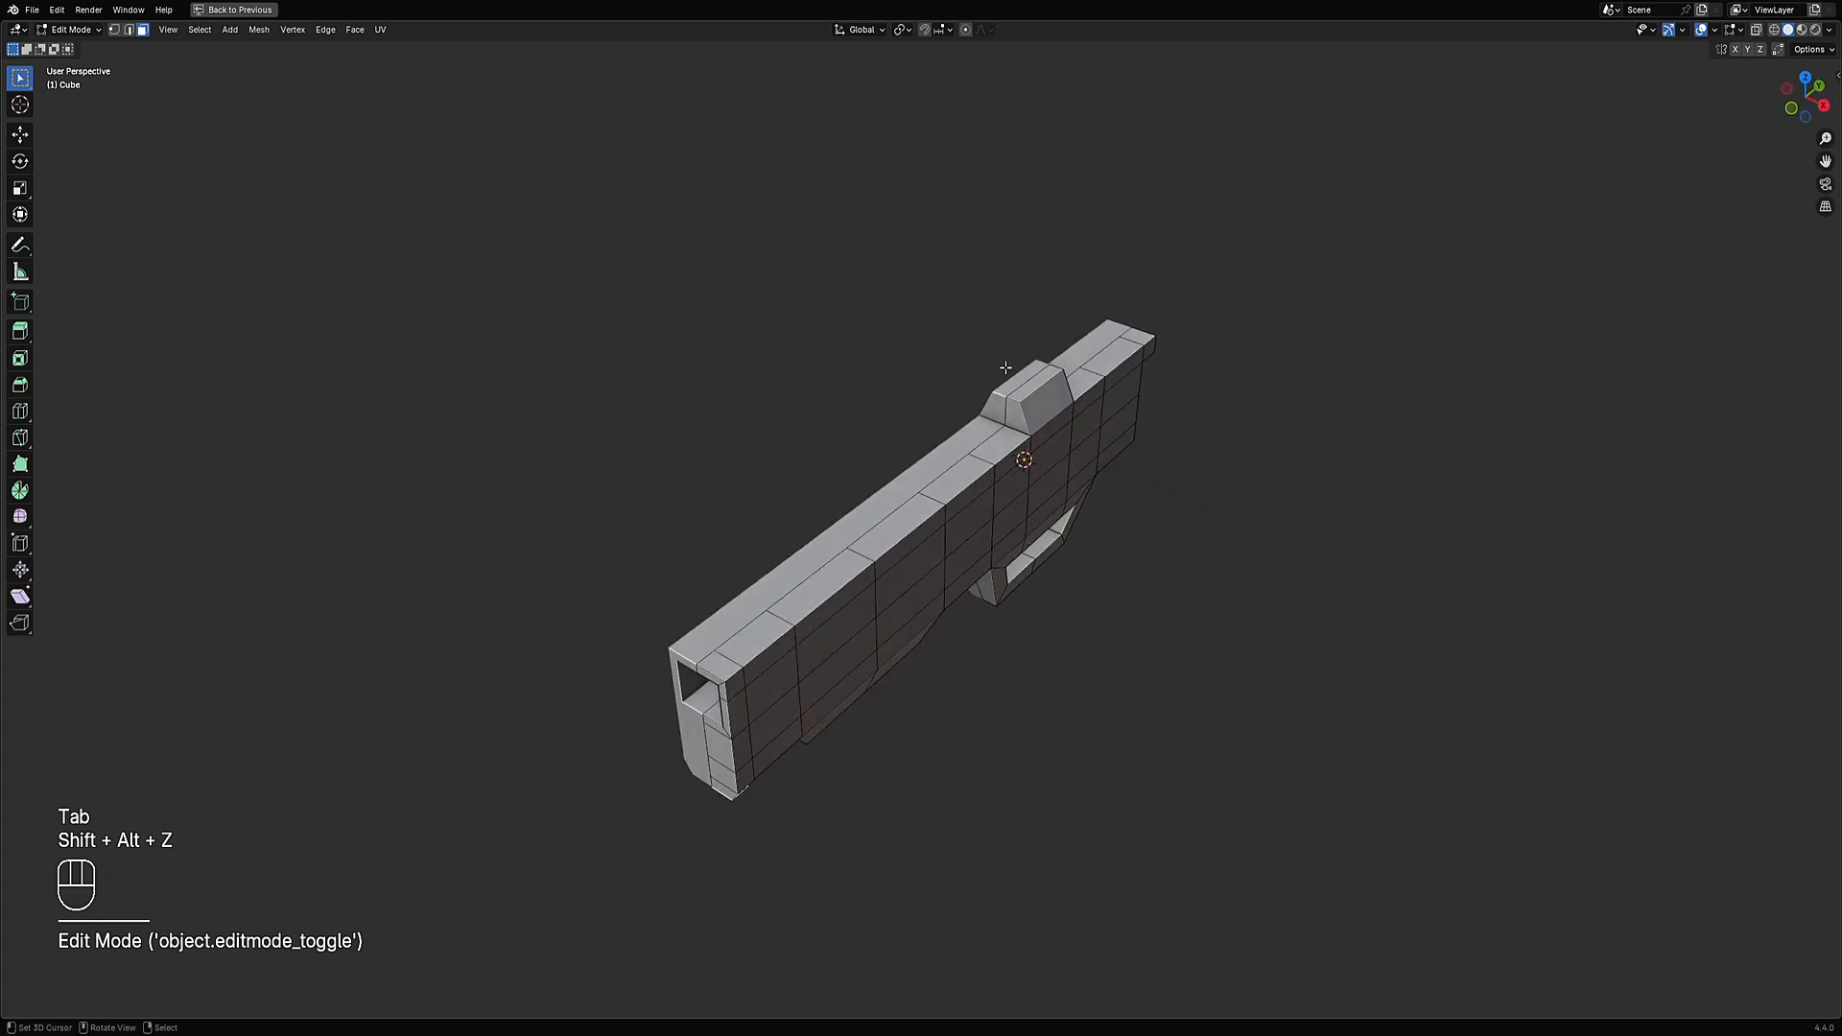
key("ctrl+r")
left_click(981, 458)
key("Tab")
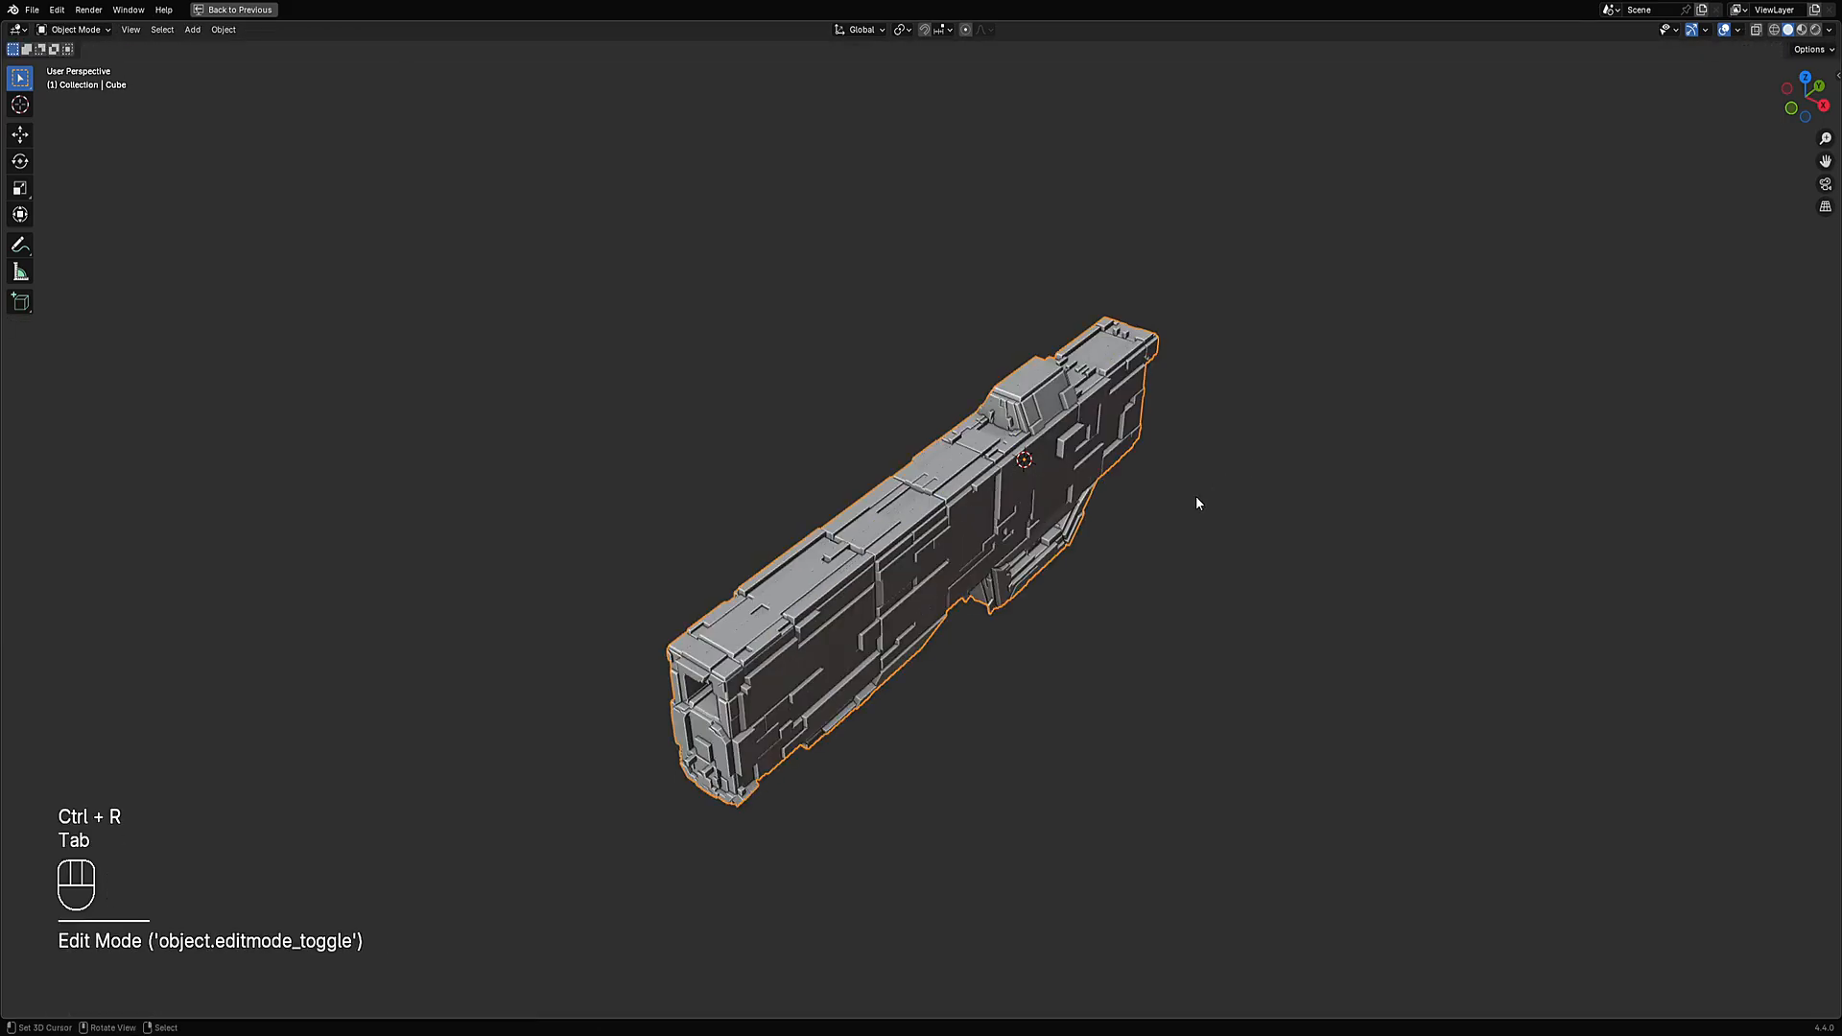
Clear the mesh selection and examine the base mesh and its generated panels from several angles.
middle_click_drag(1196, 503, 1083, 473)
key("Tab")
key("alt+a")
key("1")
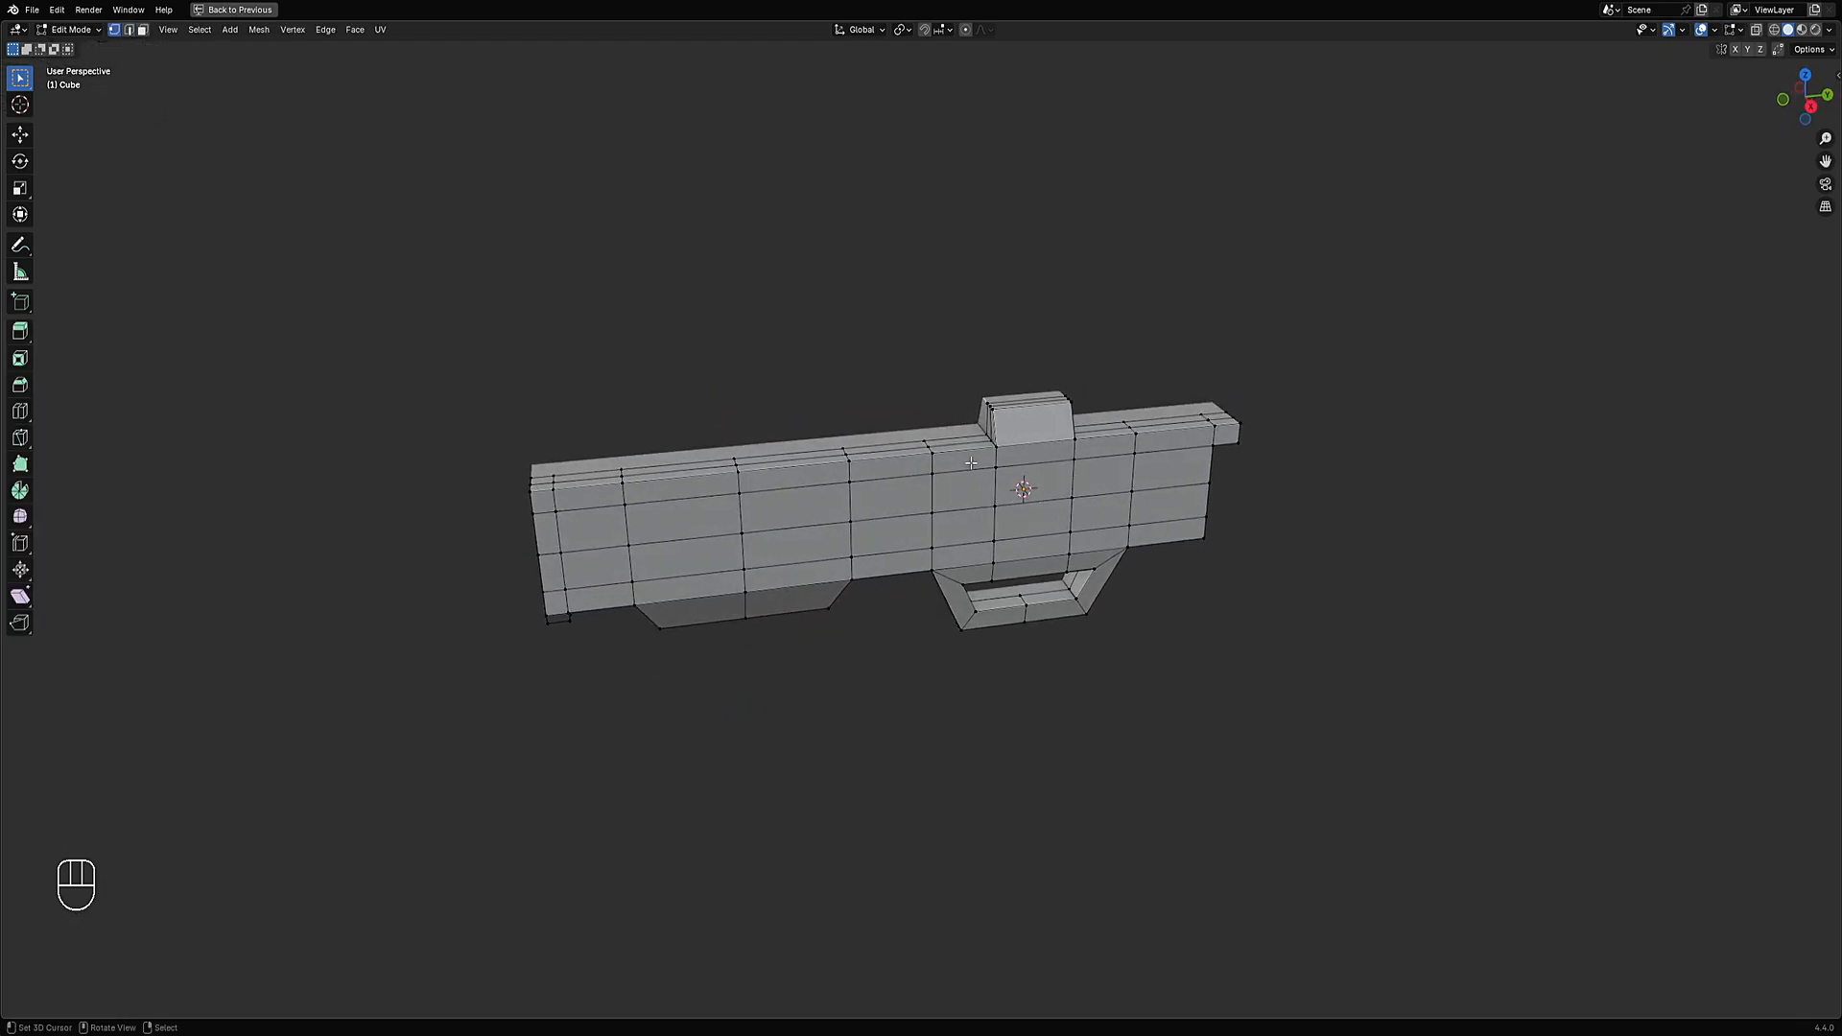
middle_click_drag(971, 463, 1103, 479, "alt")
middle_click_drag(1258, 510, 1127, 520, "shift")
middle_click_drag(657, 434, 1023, 525)
key("Tab")
key("Tab")
Add a lengthwise loop cut around the body just above the middle edge line of its side.
key("2")
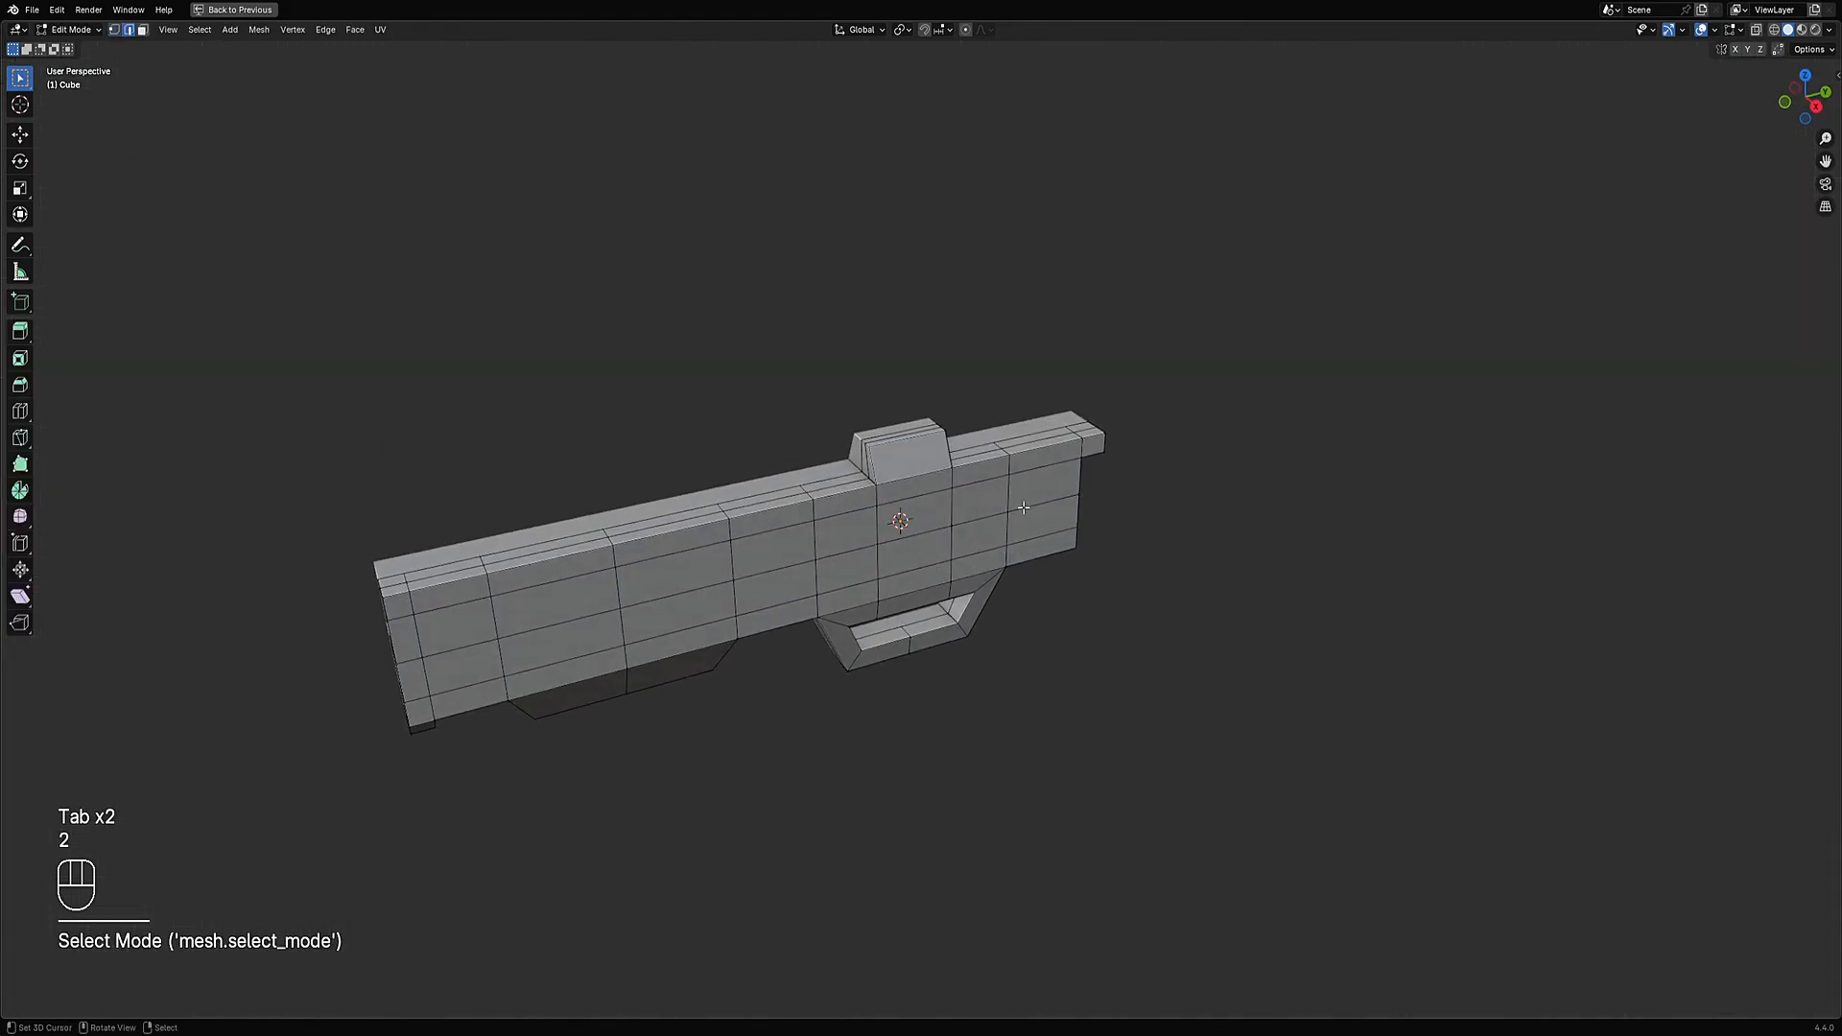
left_click(998, 514)
middle_click_drag(1132, 485, 1107, 483, "shift")
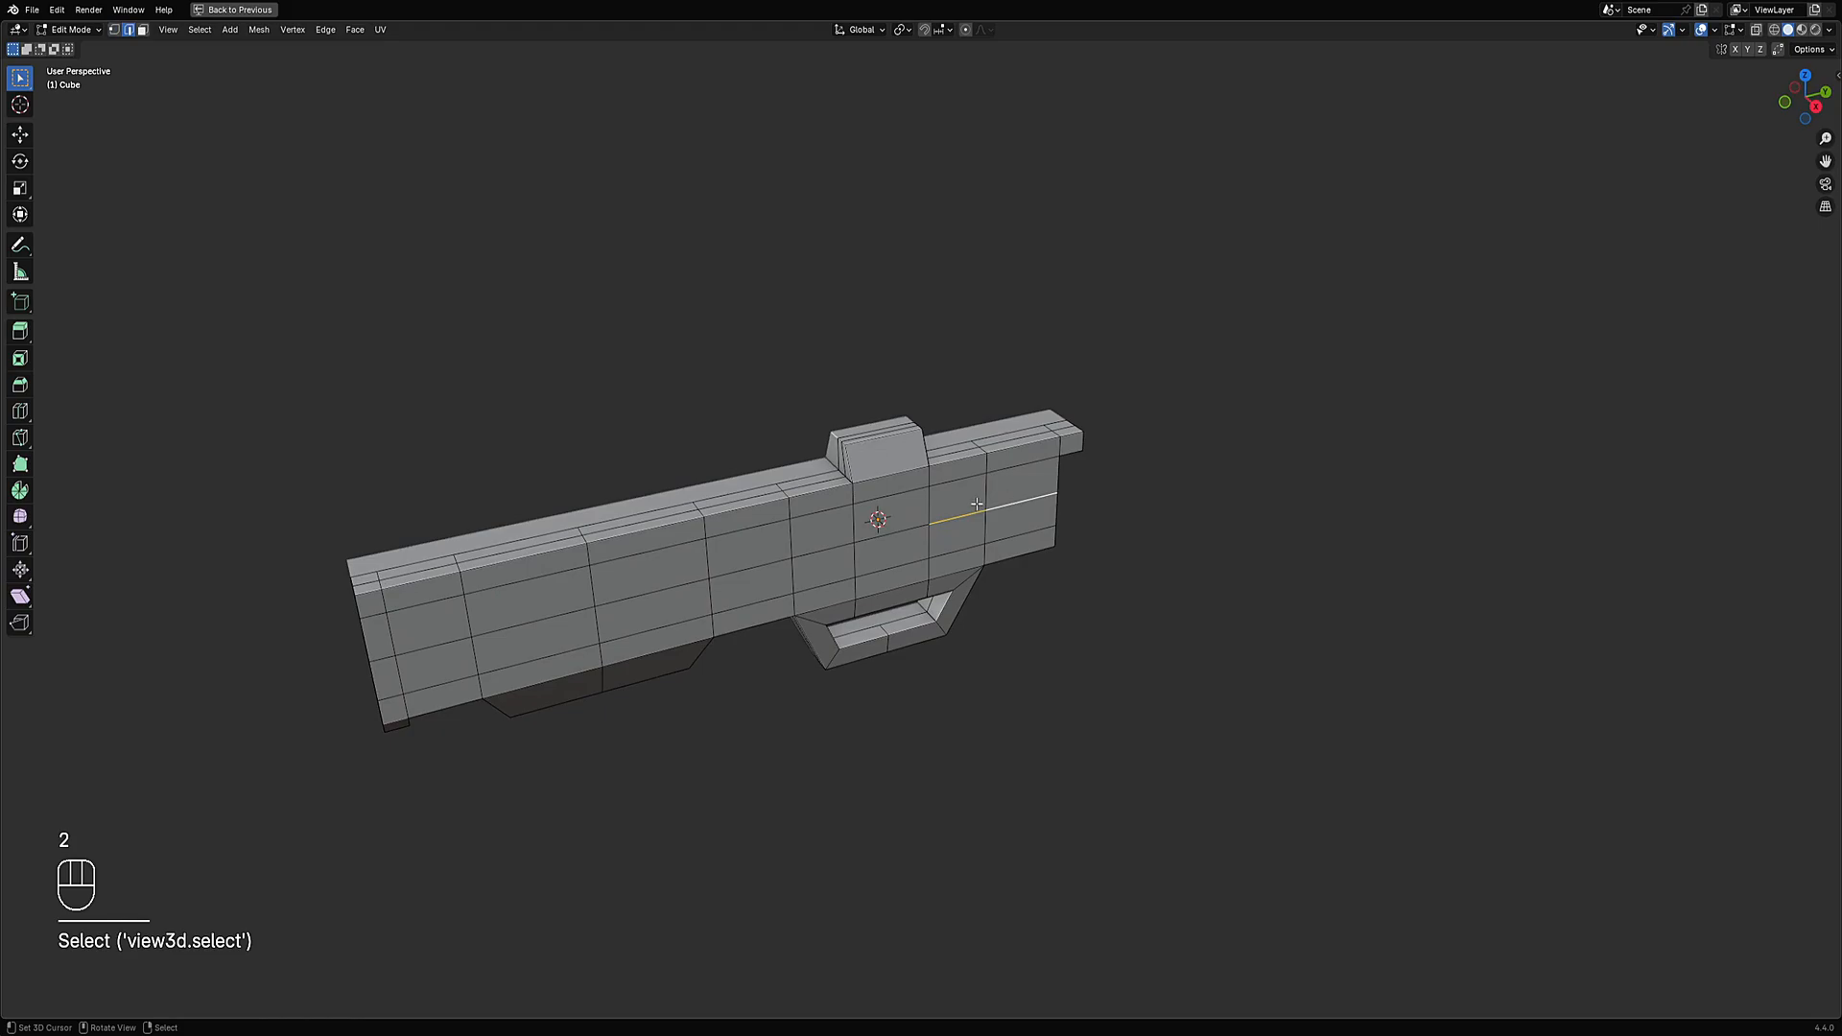
key("ctrl+r")
left_click(988, 497)
left_click(988, 501)
Try to add a second loop cut close below the middle edge line and extrude the narrow rear side strip.
key("ctrl+r")
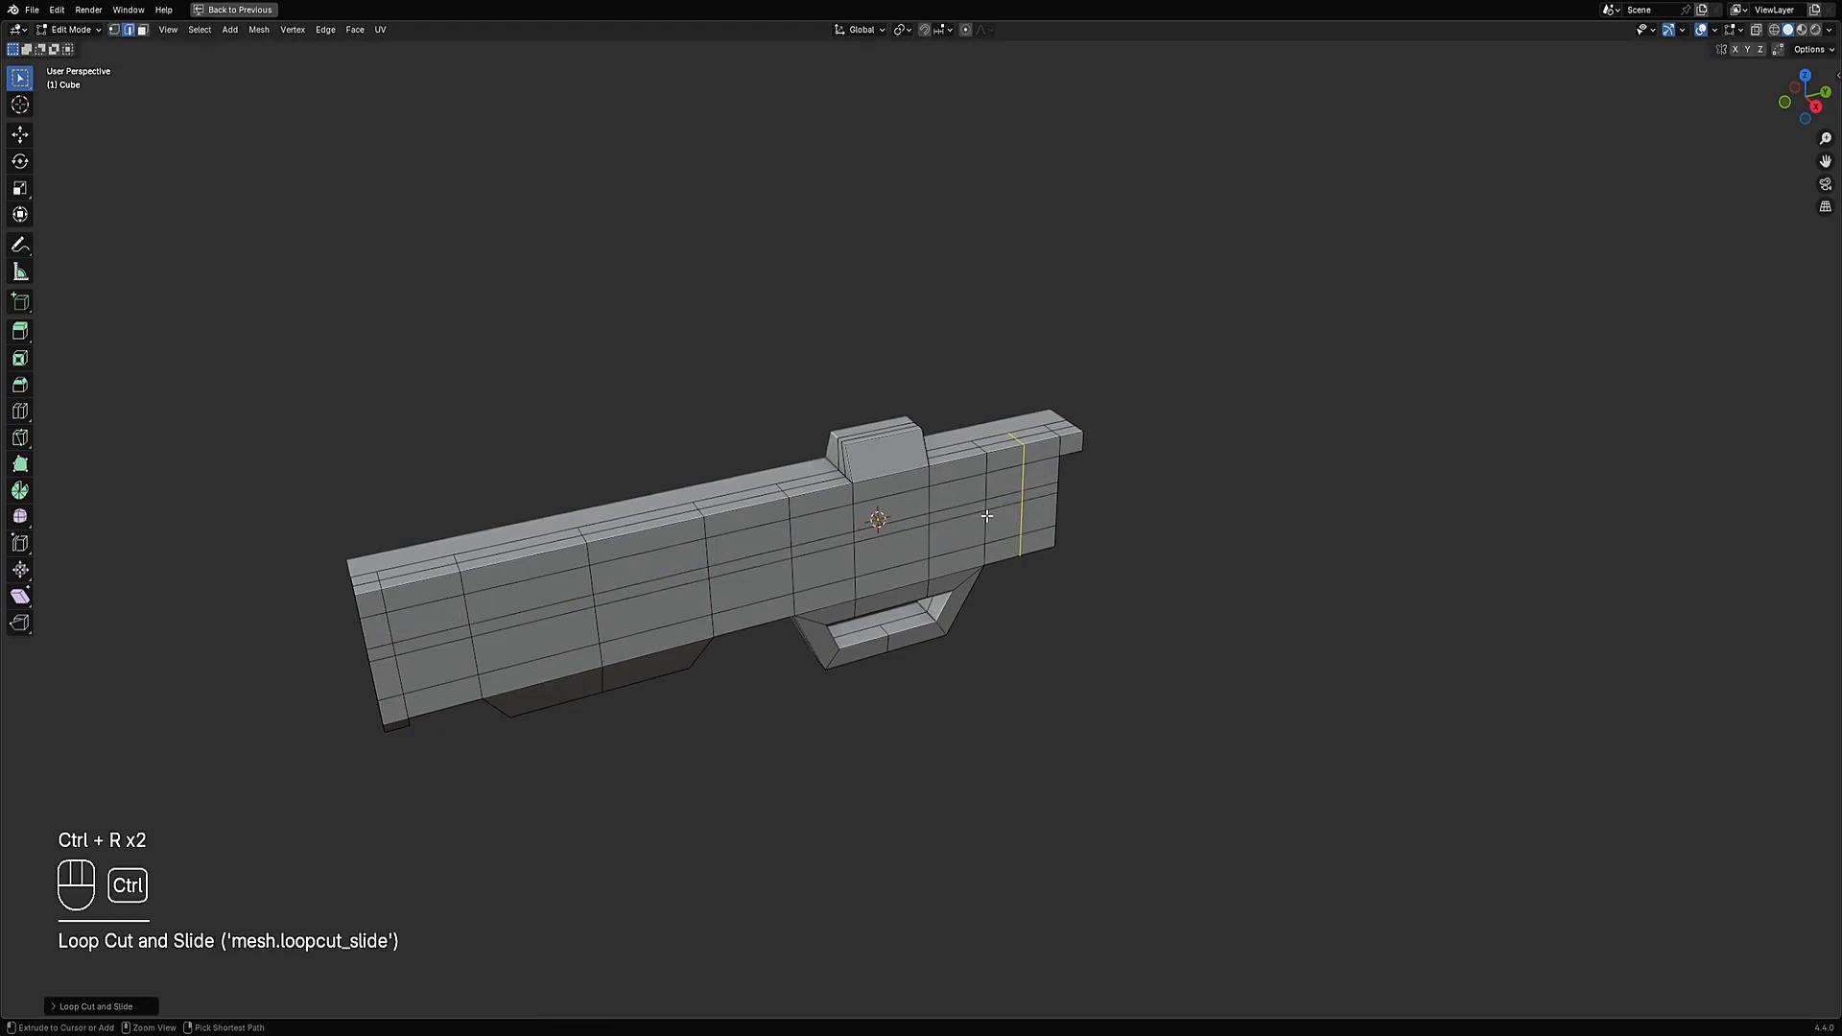
key("ctrl+z")
key("ctrl+r")
left_click(985, 523)
left_click(985, 523)
key("3")
left_click(977, 507)
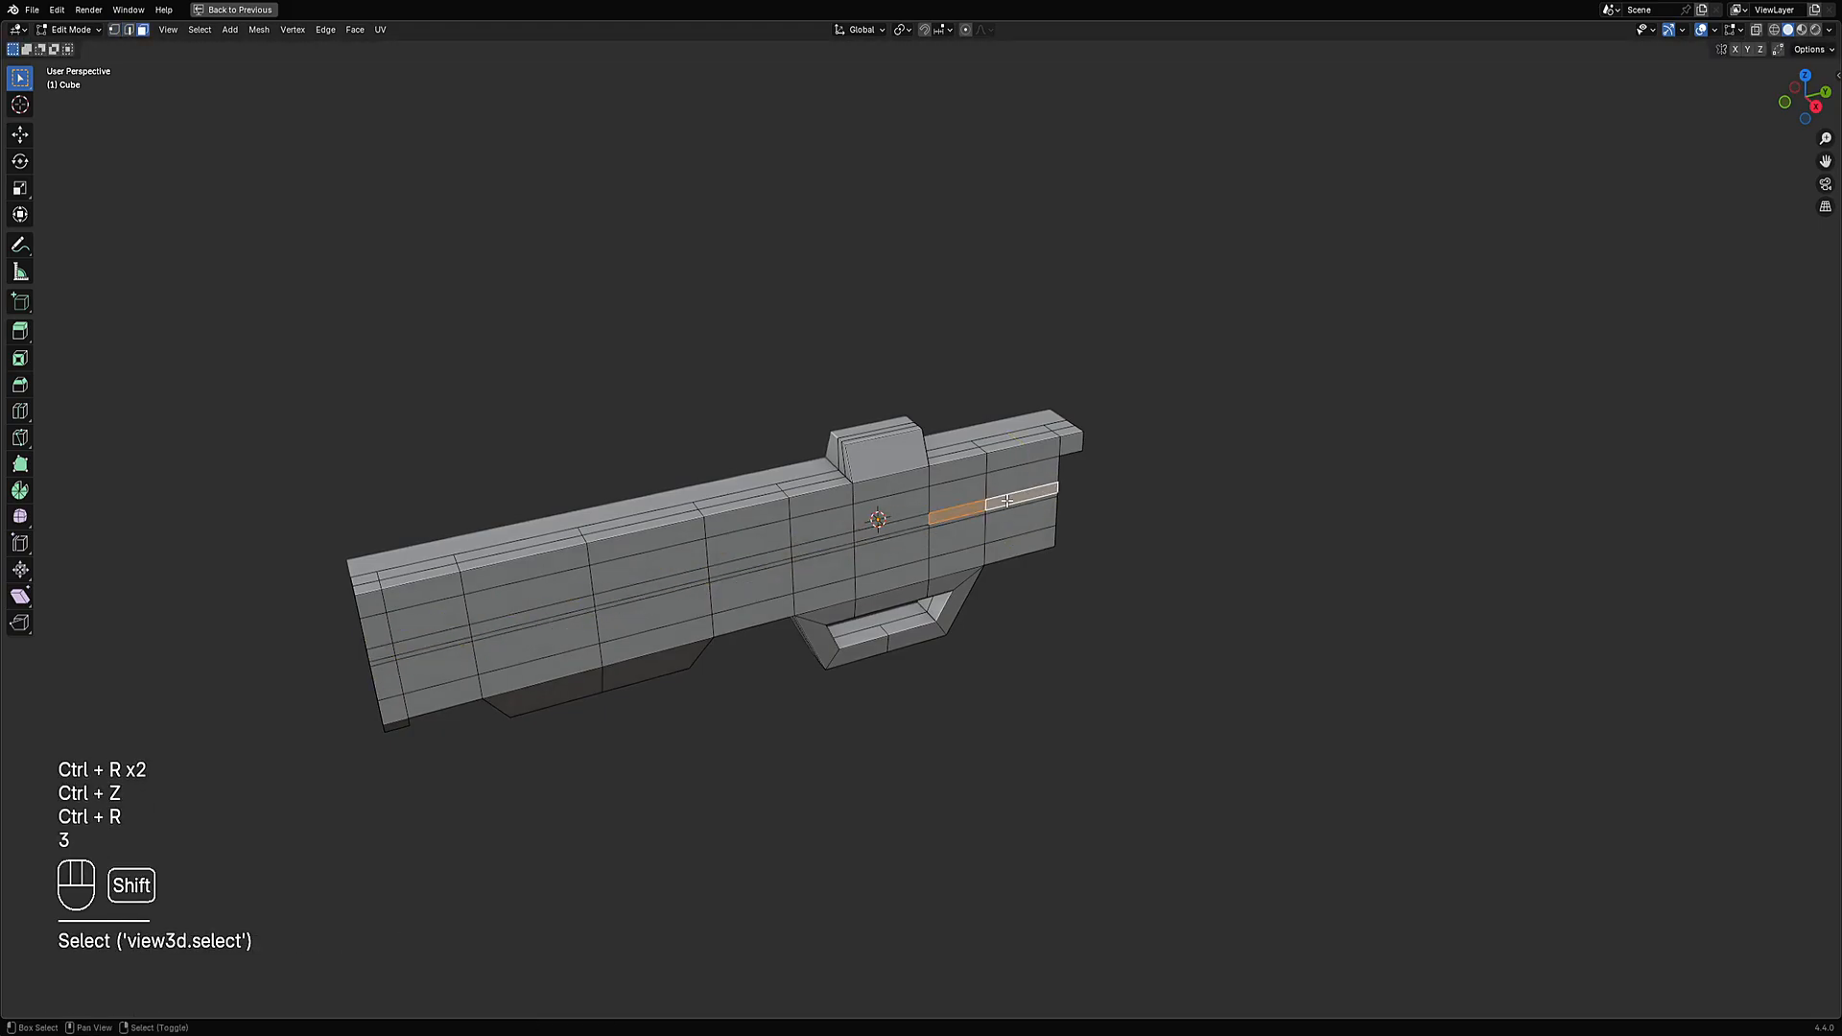
key("e")
left_click(1011, 504)
key("ctrl+z")
key("ctrl+z")
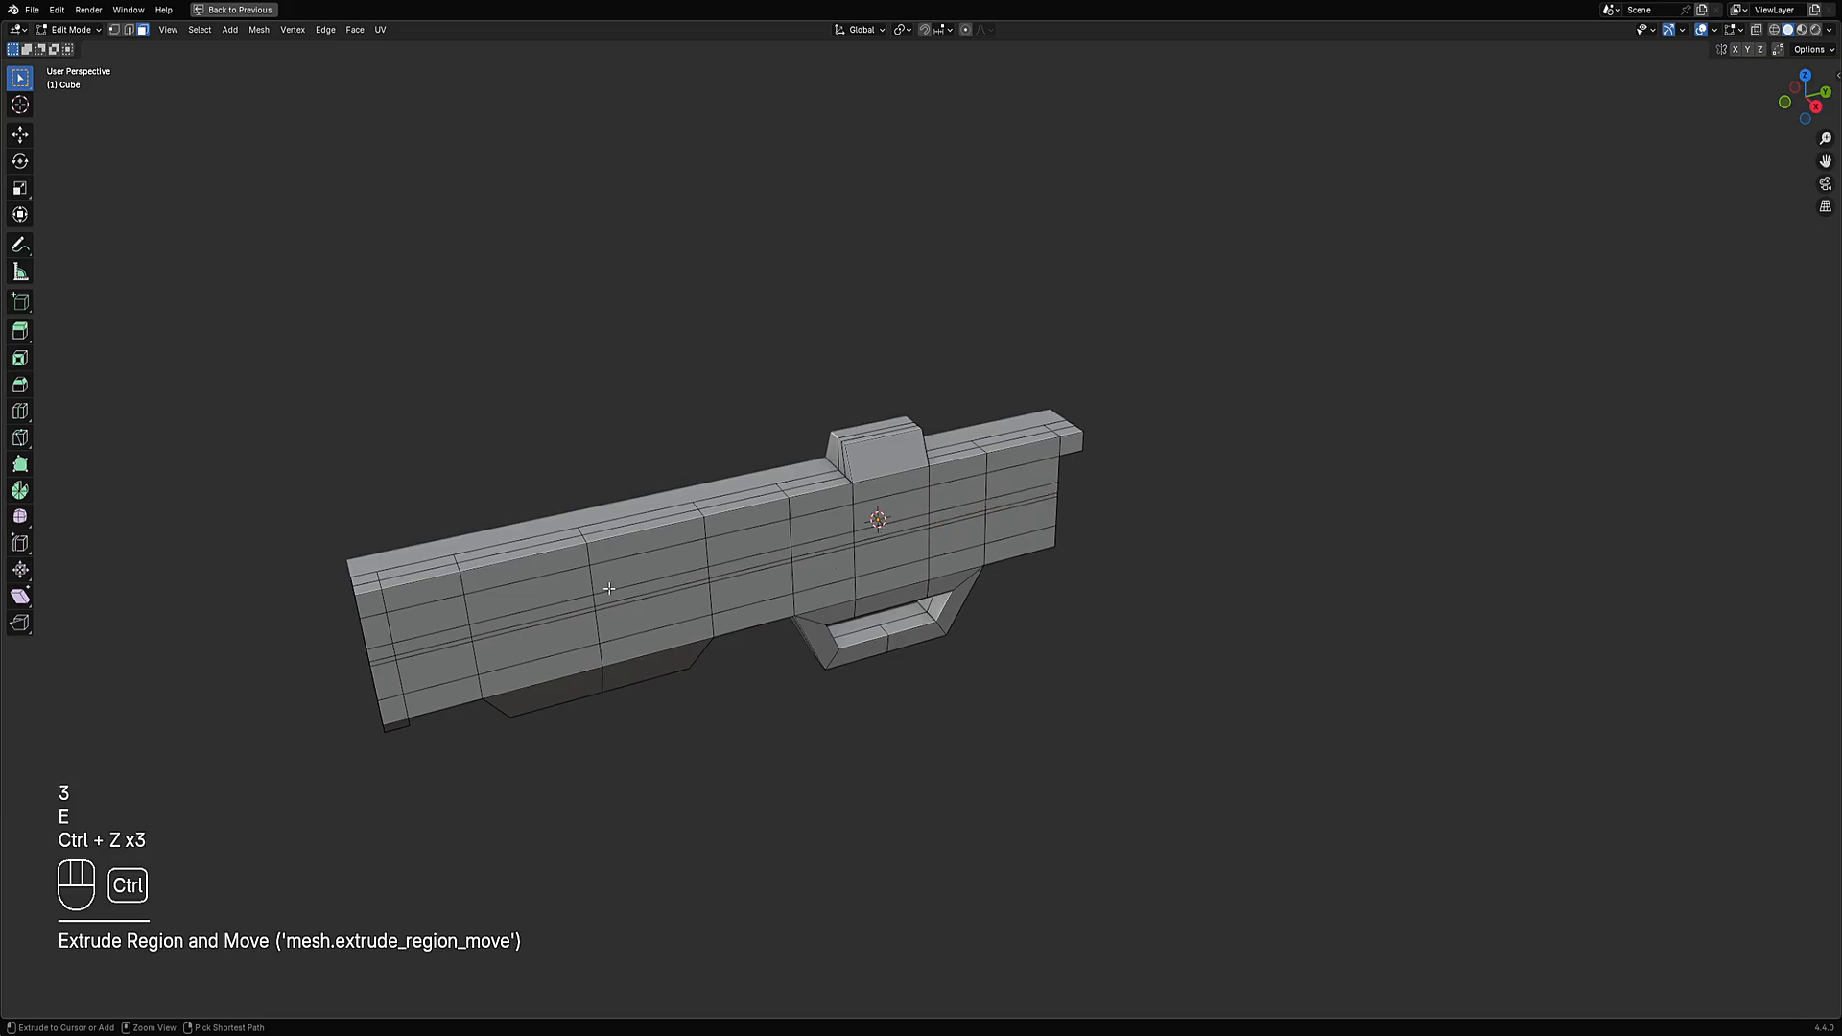
key("ctrl+z")
key("ctrl+z")
Add a loop cut below the middle edge line and extrude the enclosed side faces at the body's rear outward.
key("ctrl+r")
left_click(991, 526)
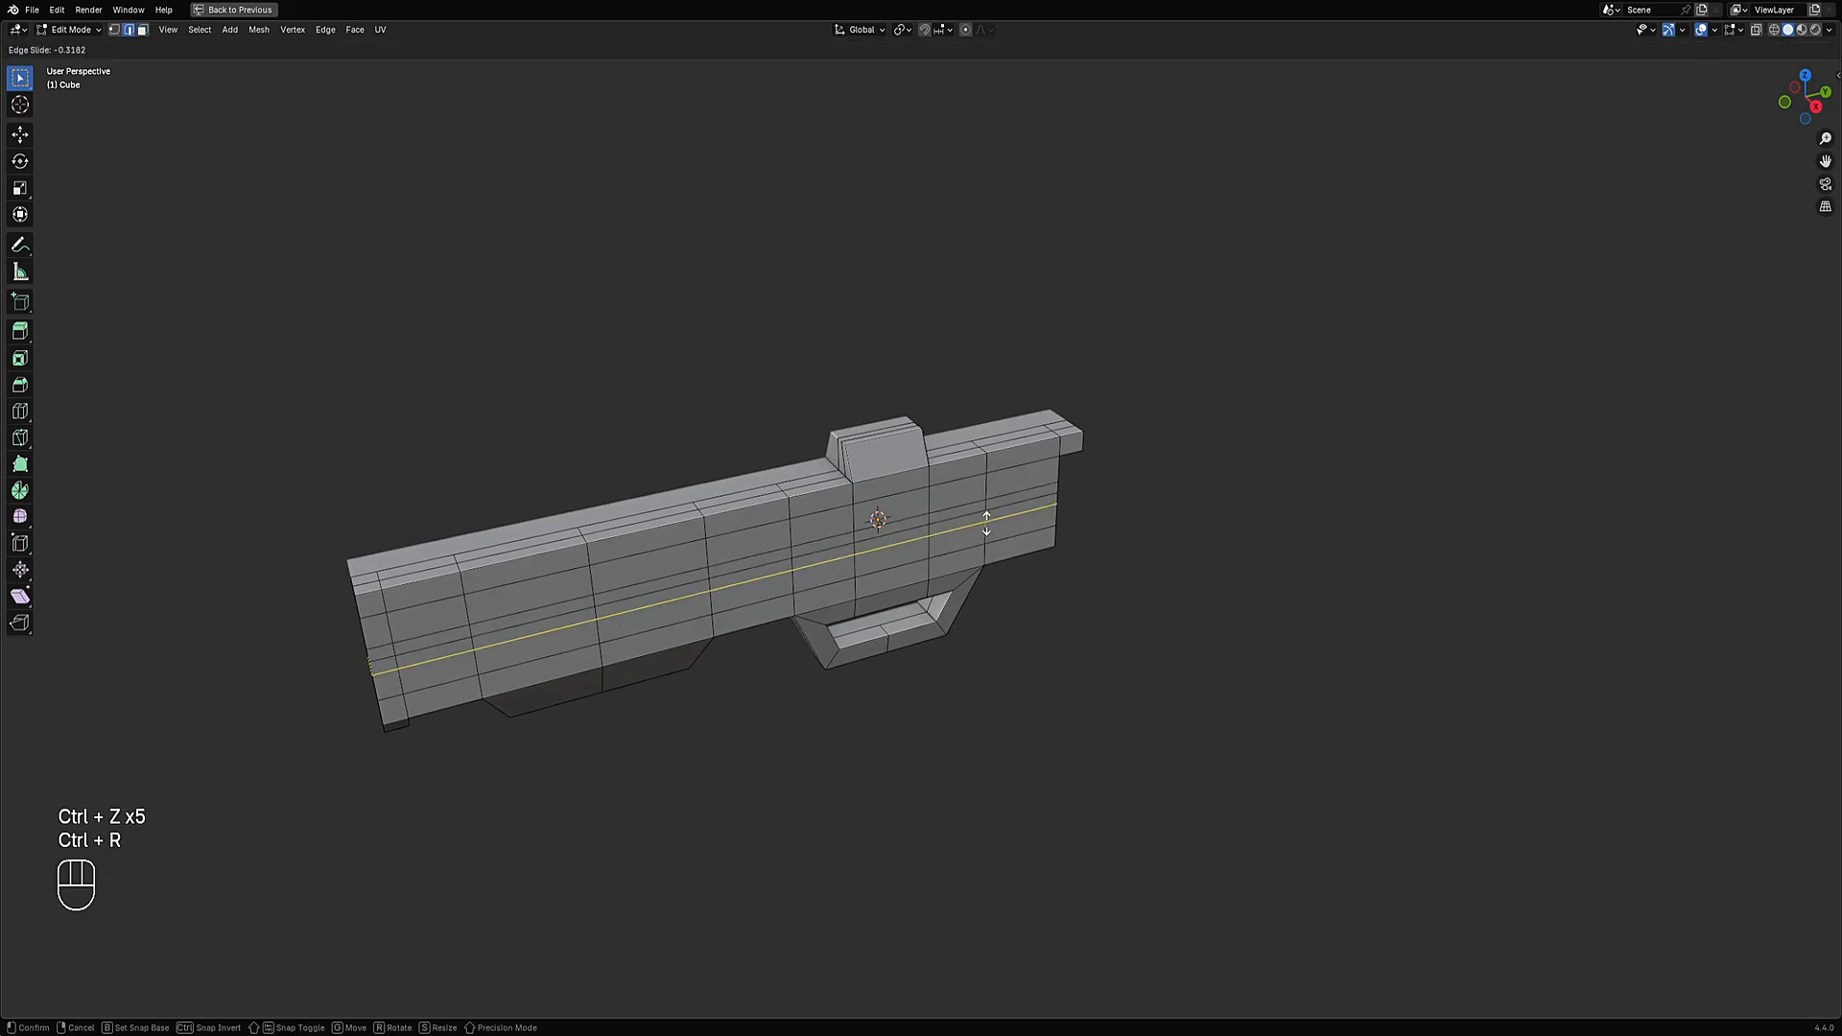
key("3")
left_click(958, 516)
left_click(1005, 512, "ctrl")
key("e")
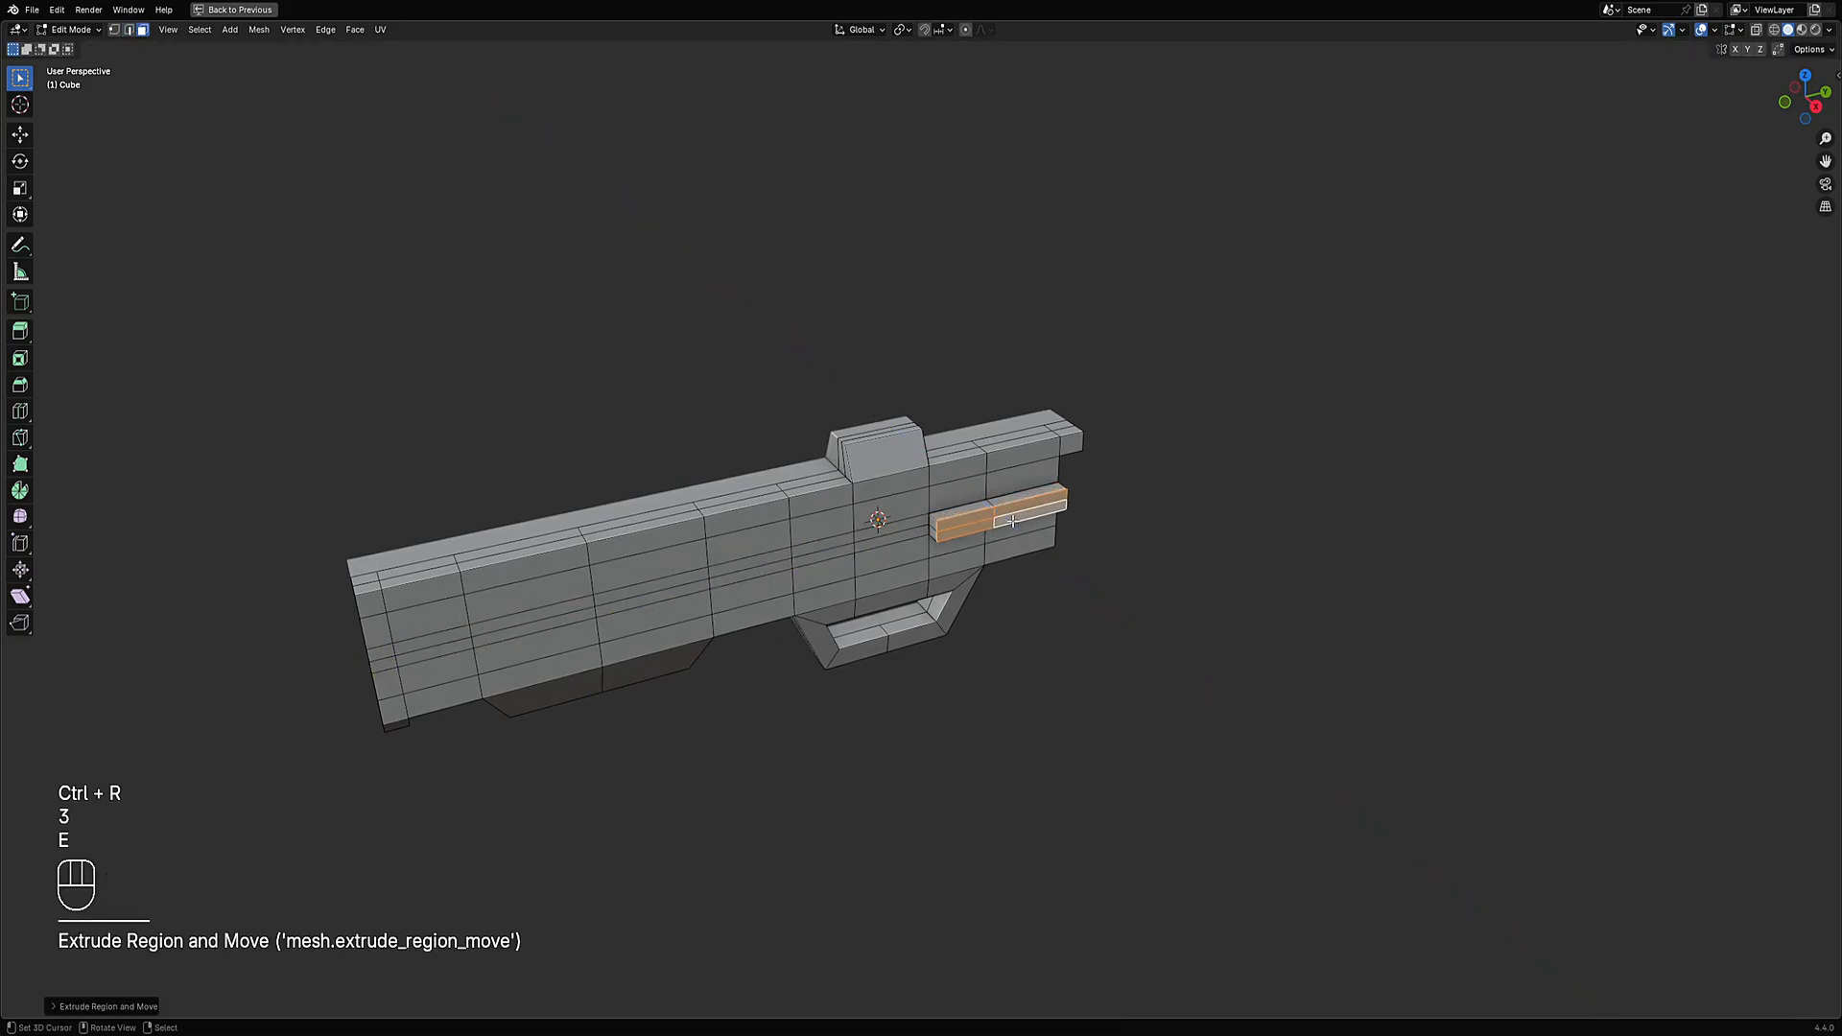
Undo the rear strip extrusion and the lengthwise loop cuts added to the body's side.
left_click(1005, 512)
key("ctrl+z")
key("ctrl+z")
key("ctrl+z")
key("ctrl+z")
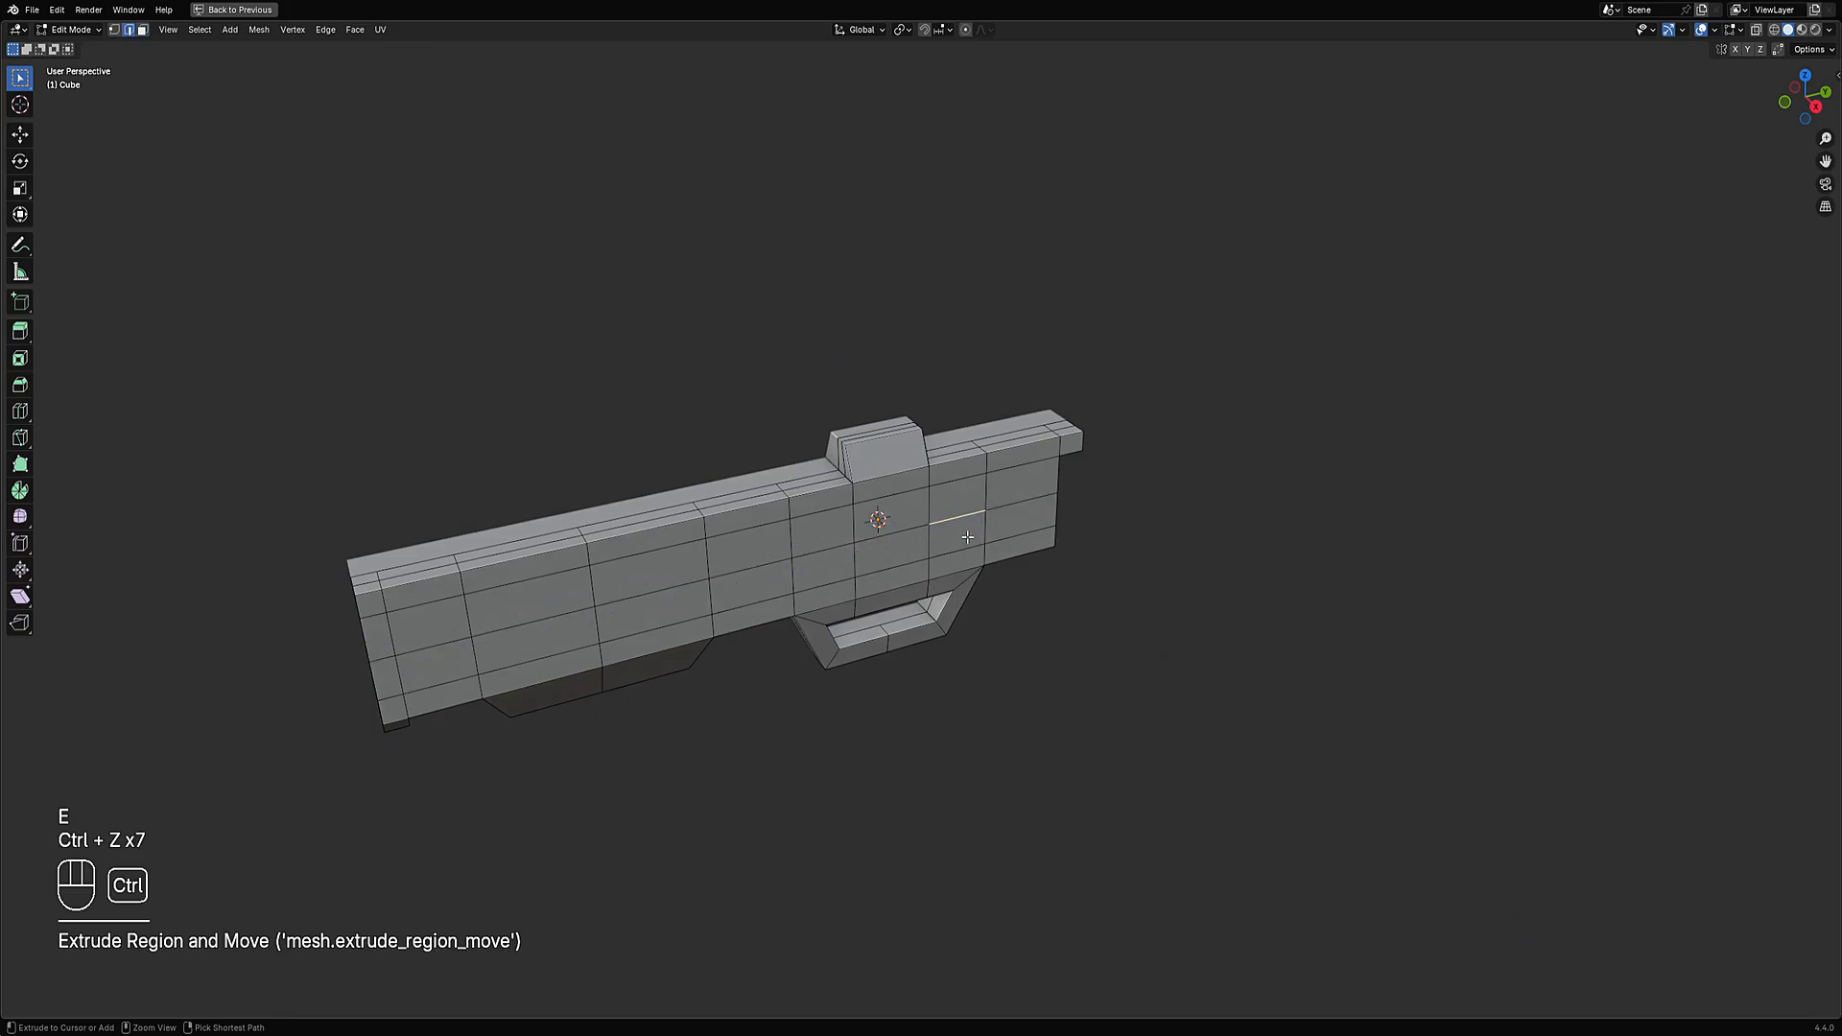
Add a cube-shaped Intersect Object at a vertex on the body's rear side and select the cube.
key("1")
left_click(1102, 466)
key("Tab")
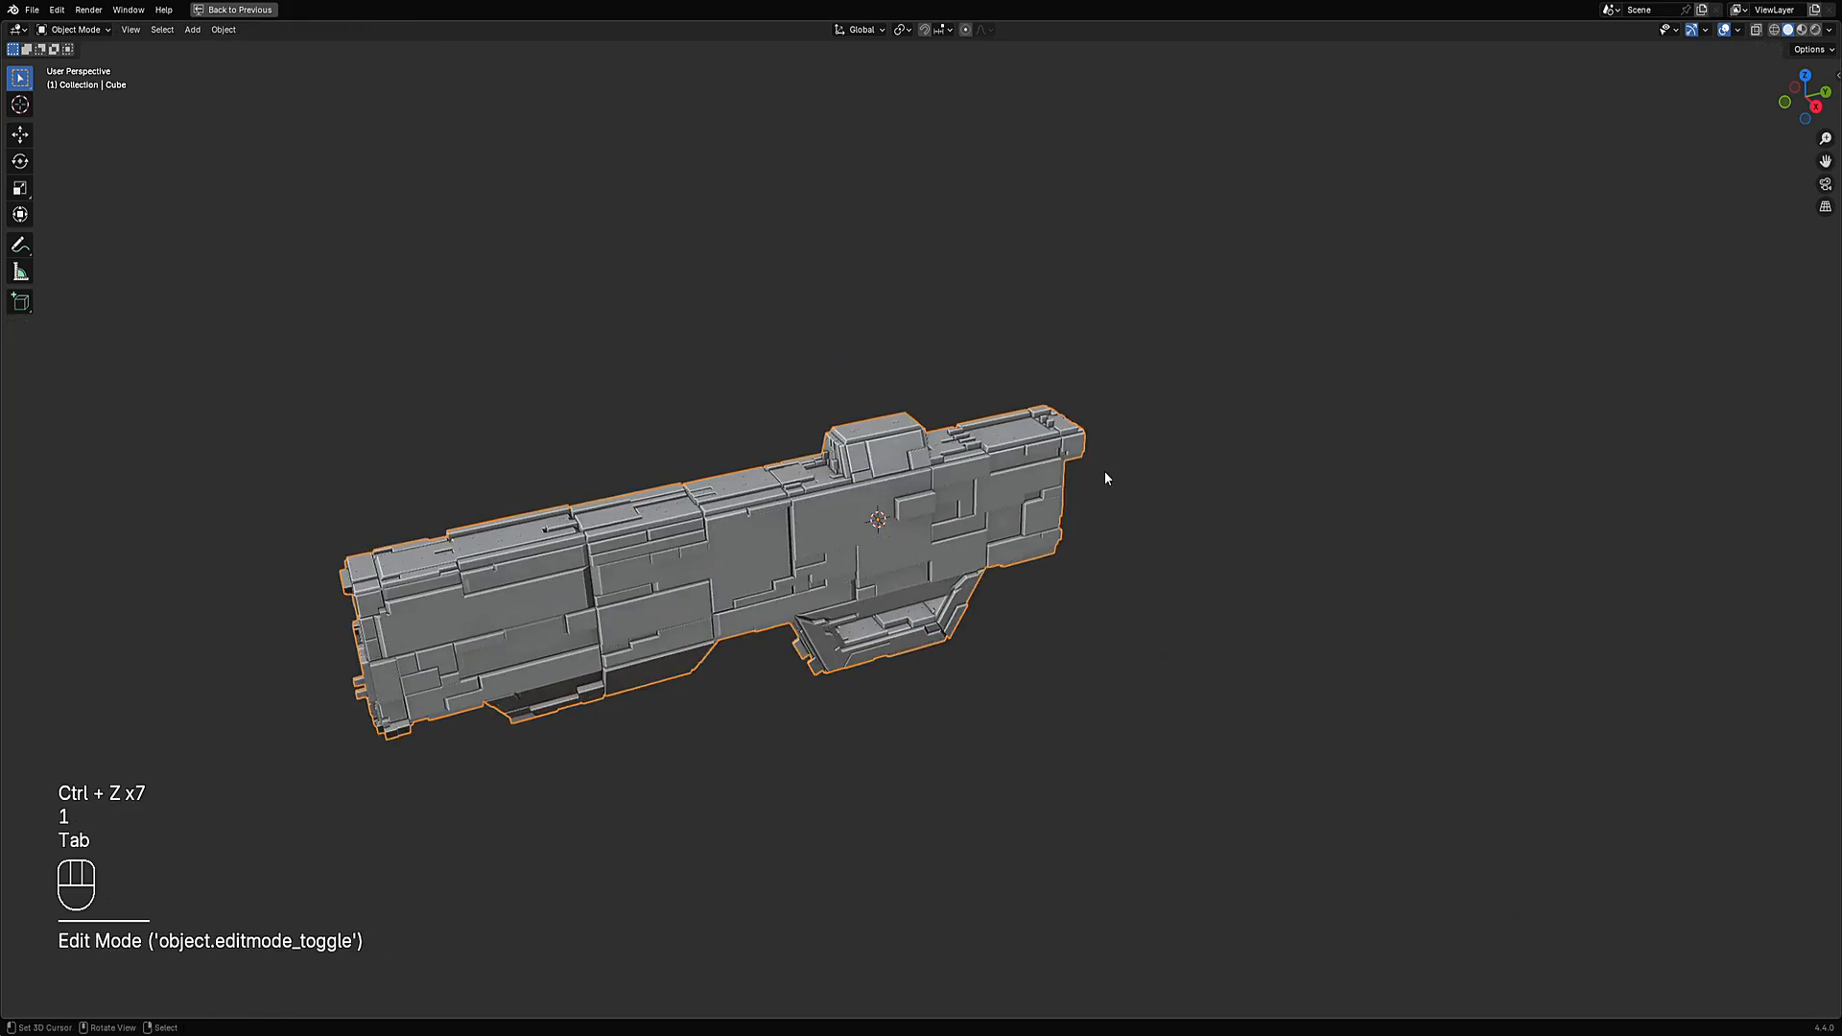
key("Tab")
key("shift+ctrl+x")
left_click(1079, 401)
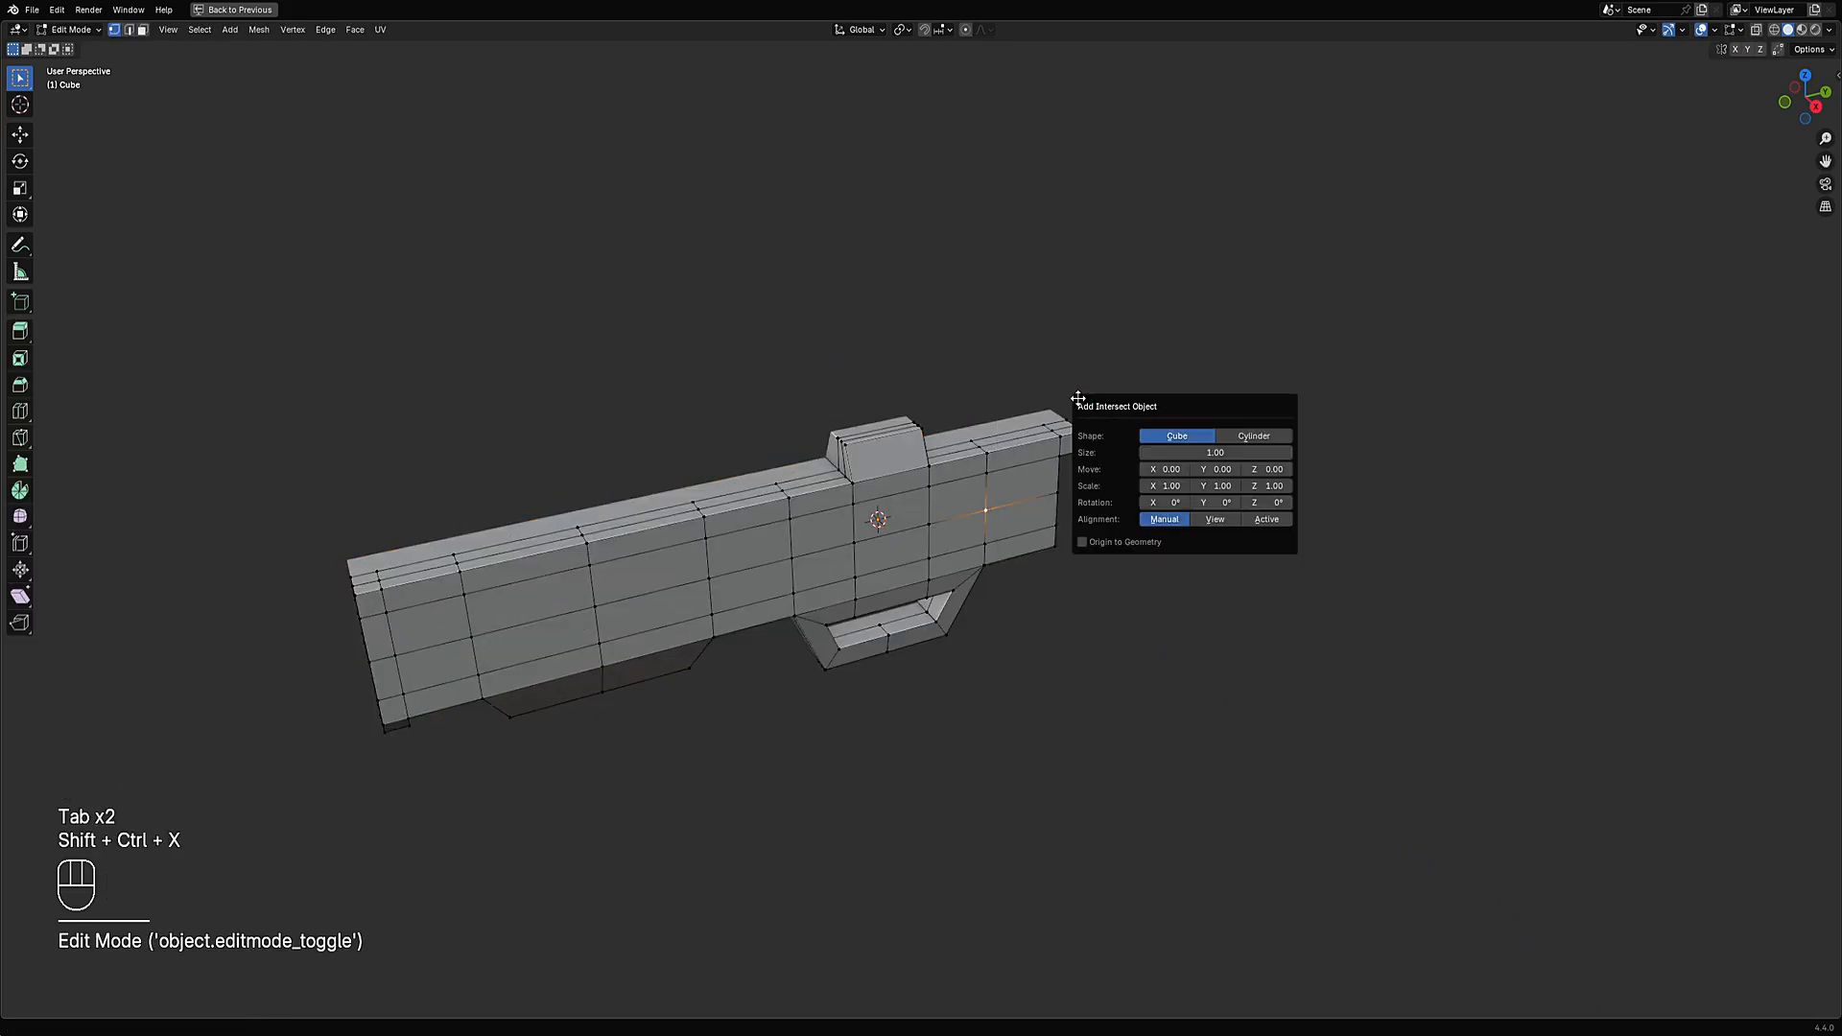
key("Tab")
left_click(975, 585)
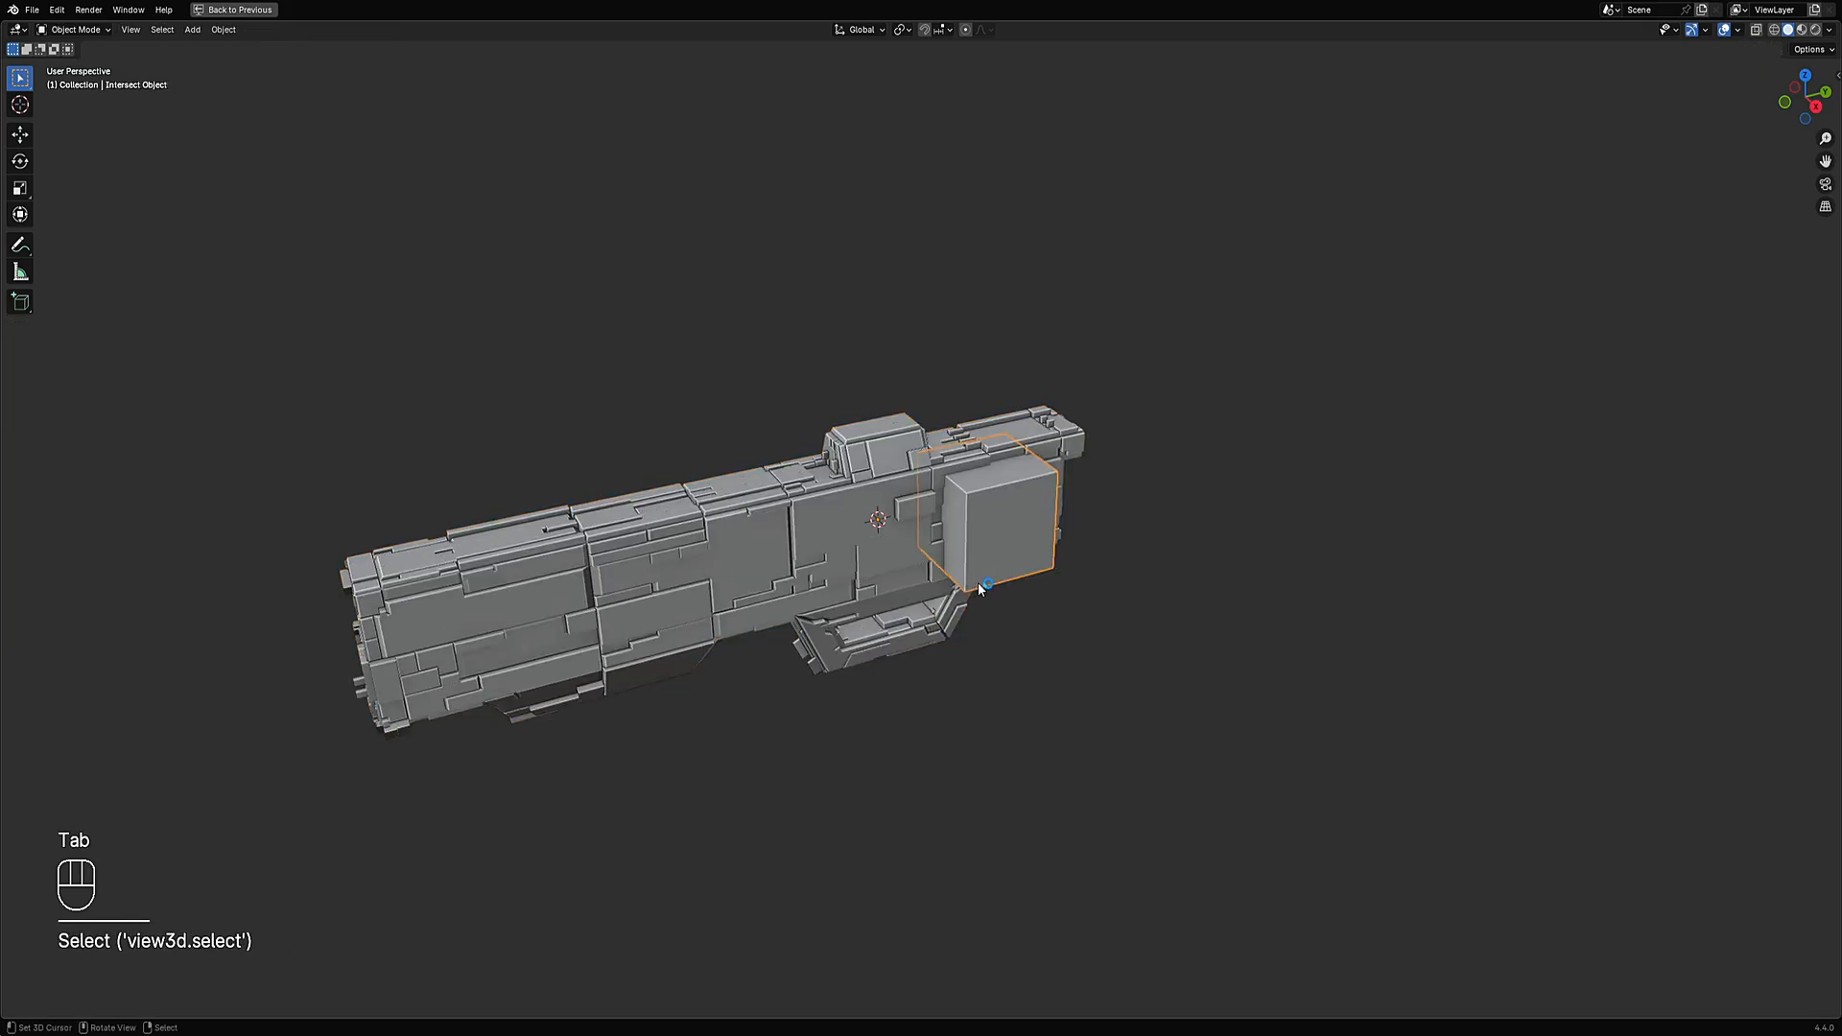
Flatten the whole cube mesh along the Z axis into a low box.
key("Tab")
key("s")
key("z")
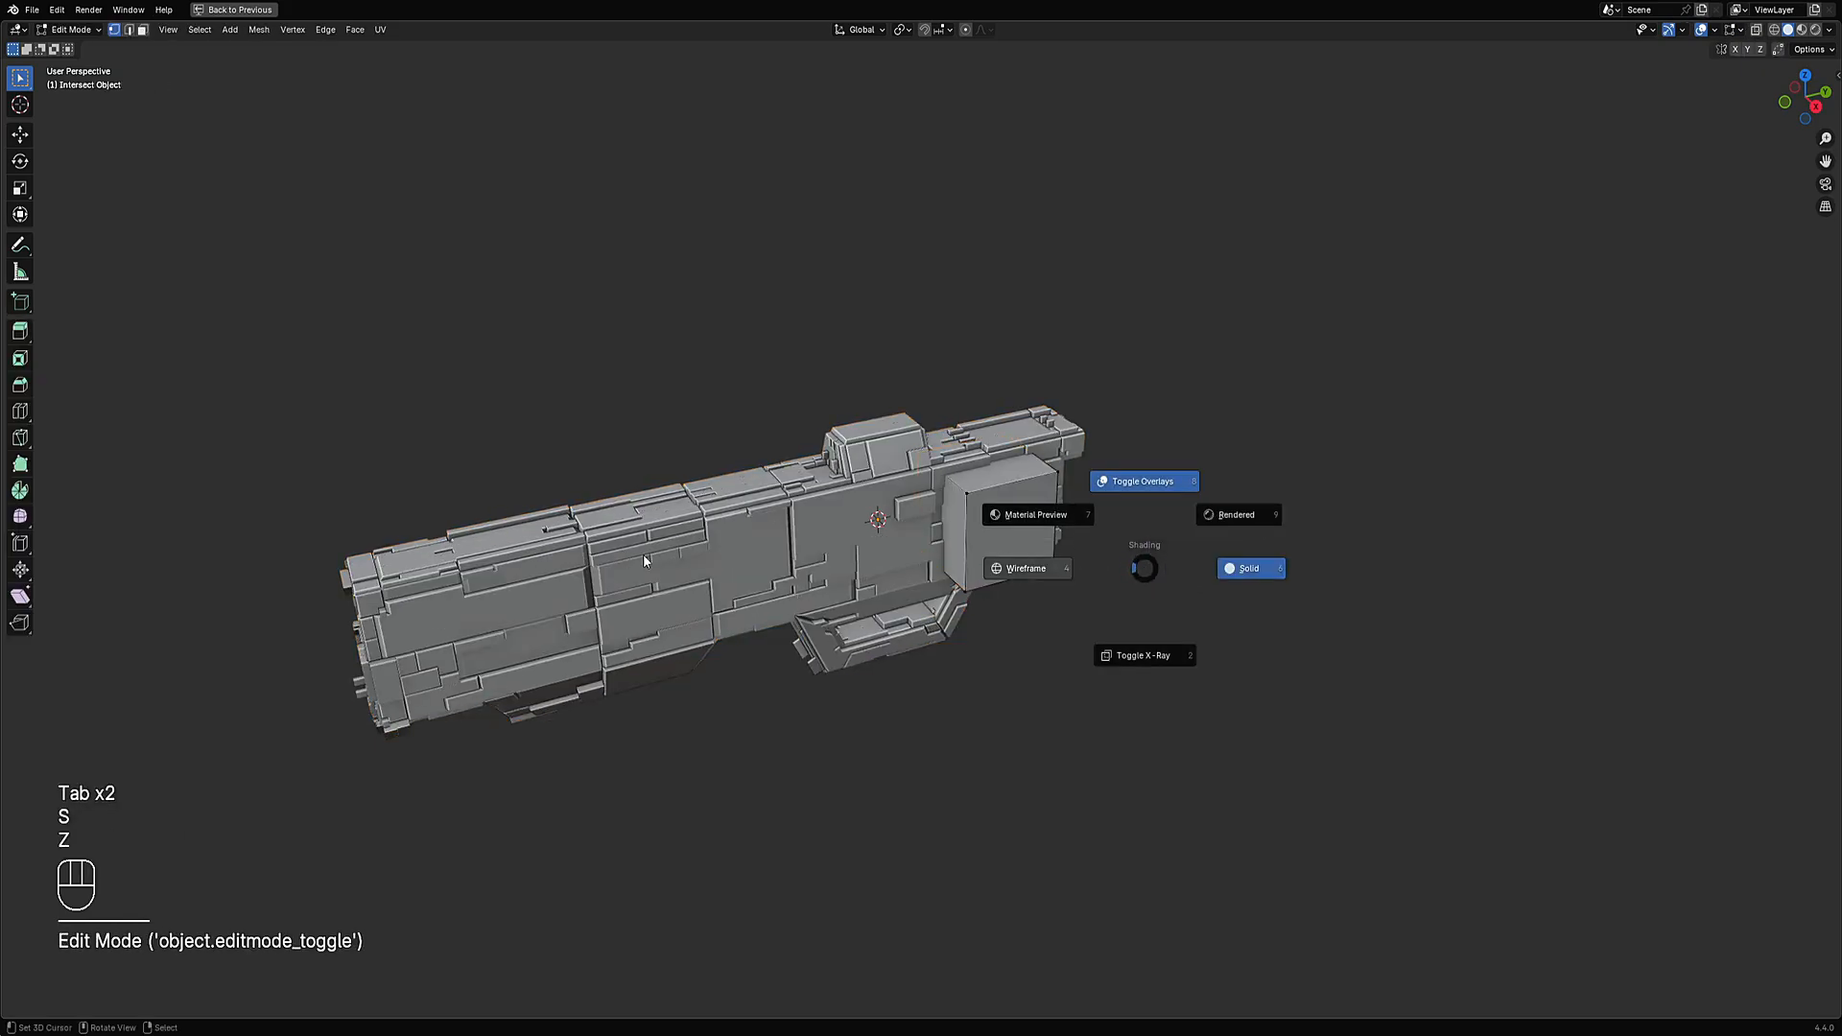
key("a")
key("s")
key("z")
left_click(1063, 512)
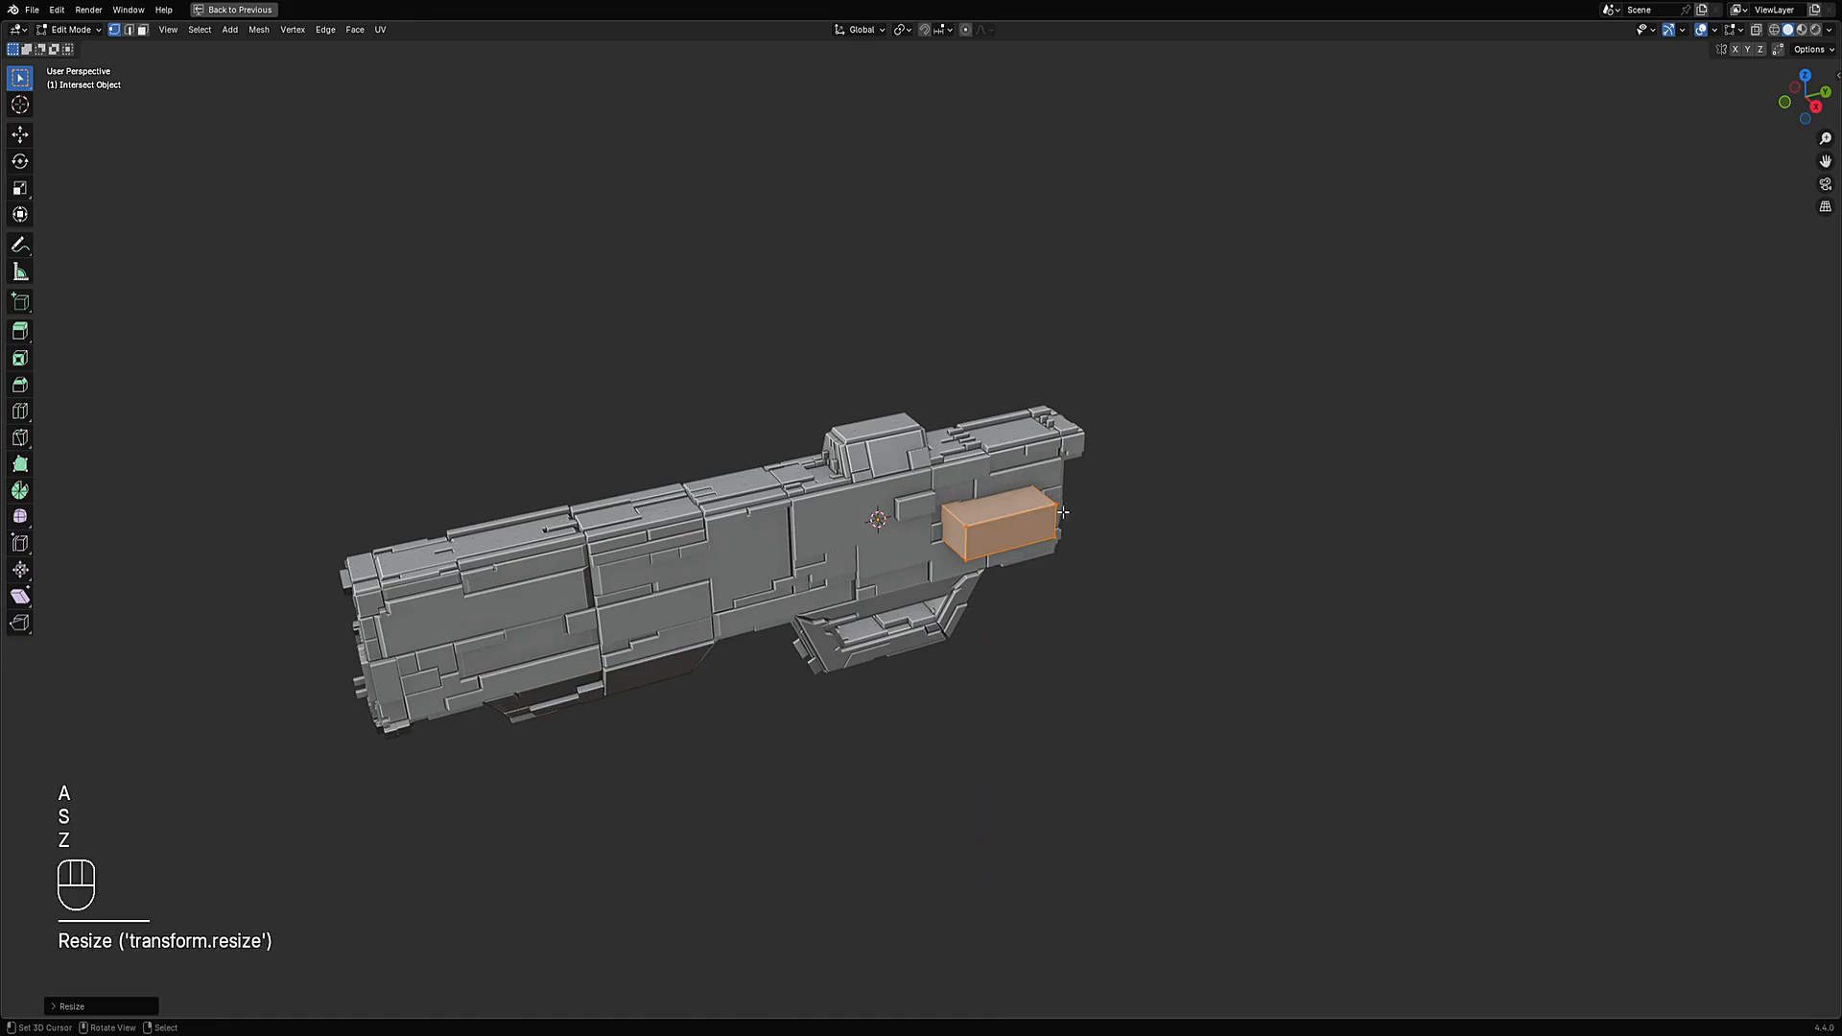
Divide the flattened box with loop cuts across its length and along it.
middle_click_drag(1063, 512, 856, 530)
key("3")
right_click(868, 539)
key("alt+s")
left_click(875, 518)
key("ctrl+r")
key("ctrl+r")
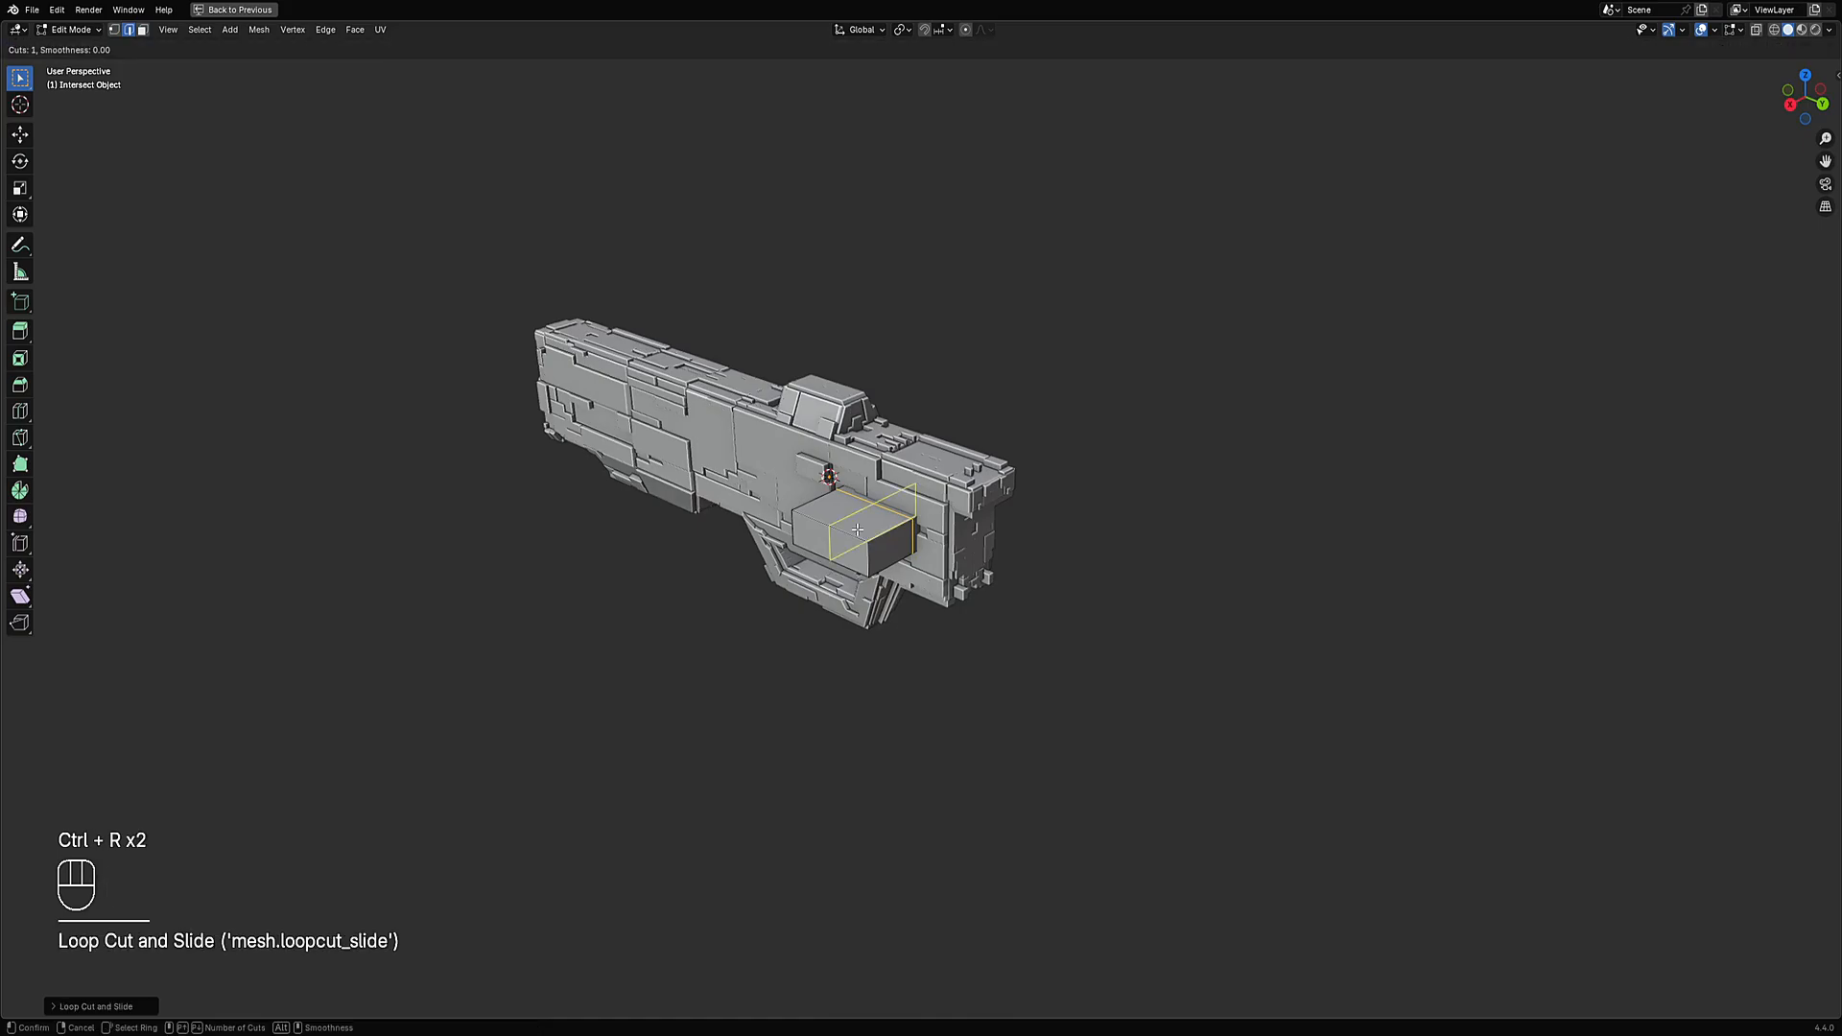
left_click(857, 530)
Move the box's lengthwise edge loop outward, away from the gun body, and finish editing the mesh.
key("alt+a")
left_click(910, 527, "alt+shift")
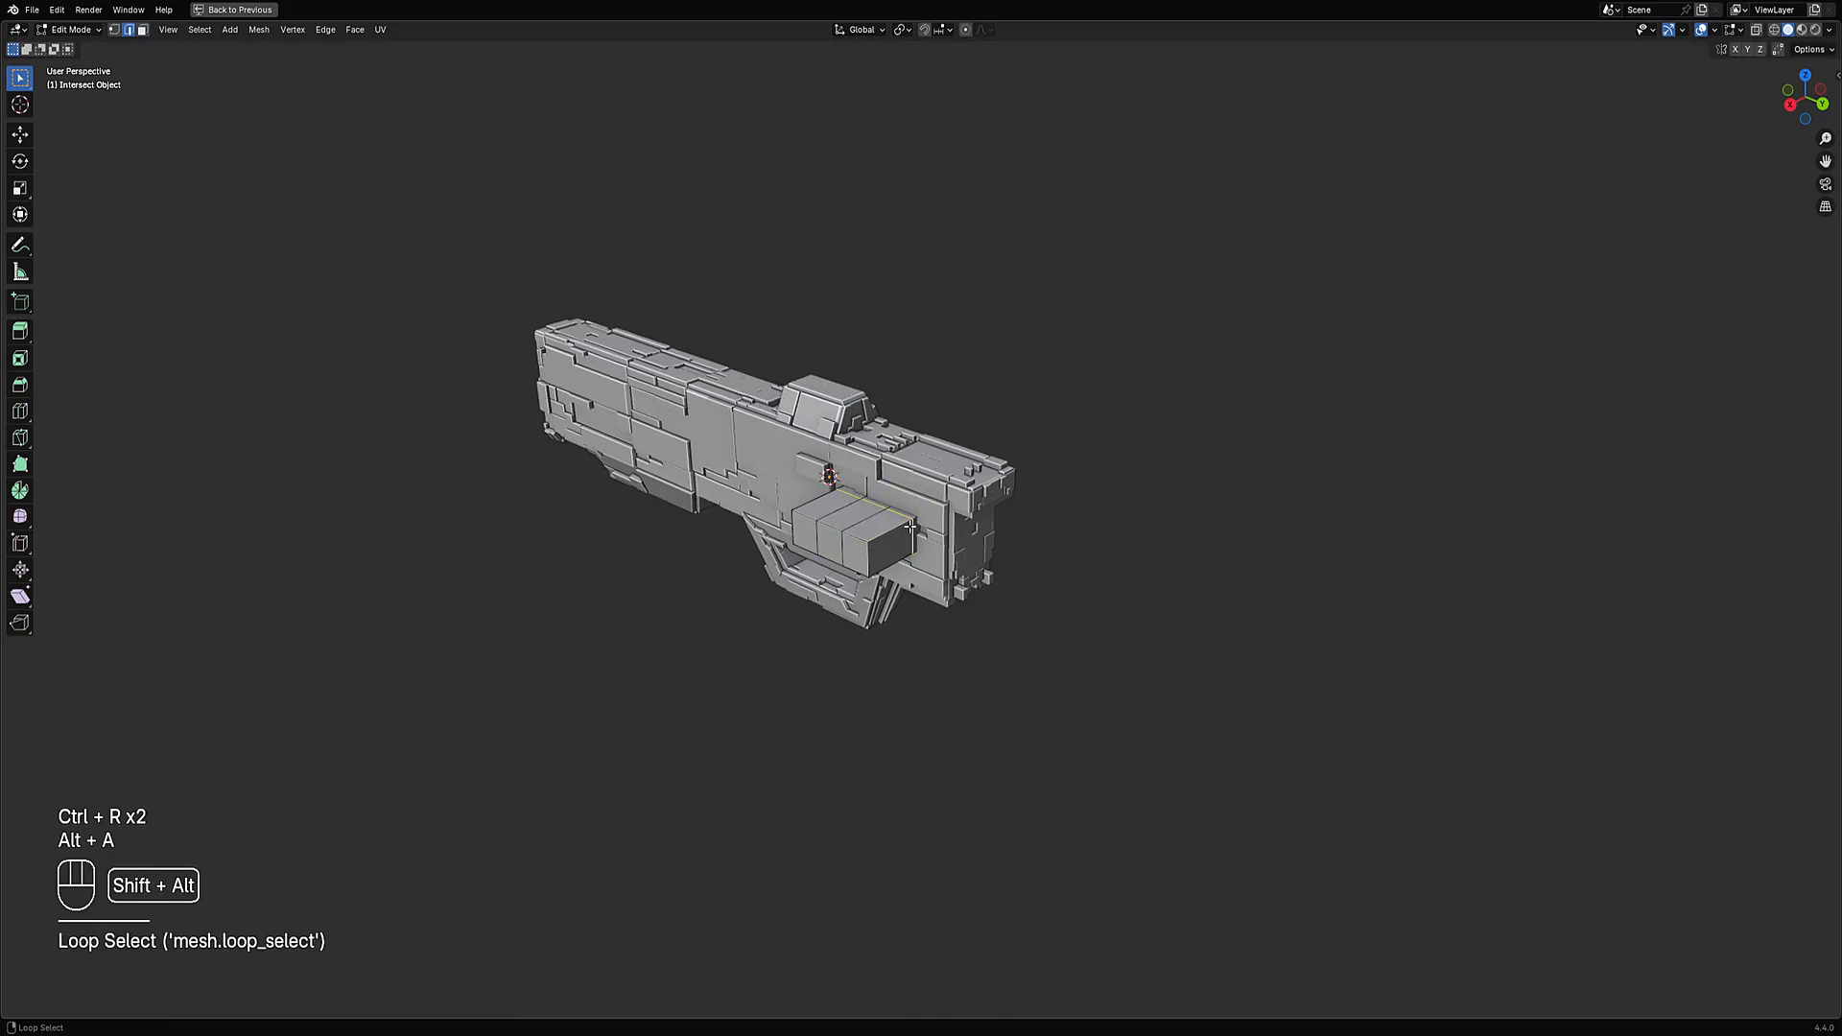
key("g")
left_click(897, 465)
key("Tab")
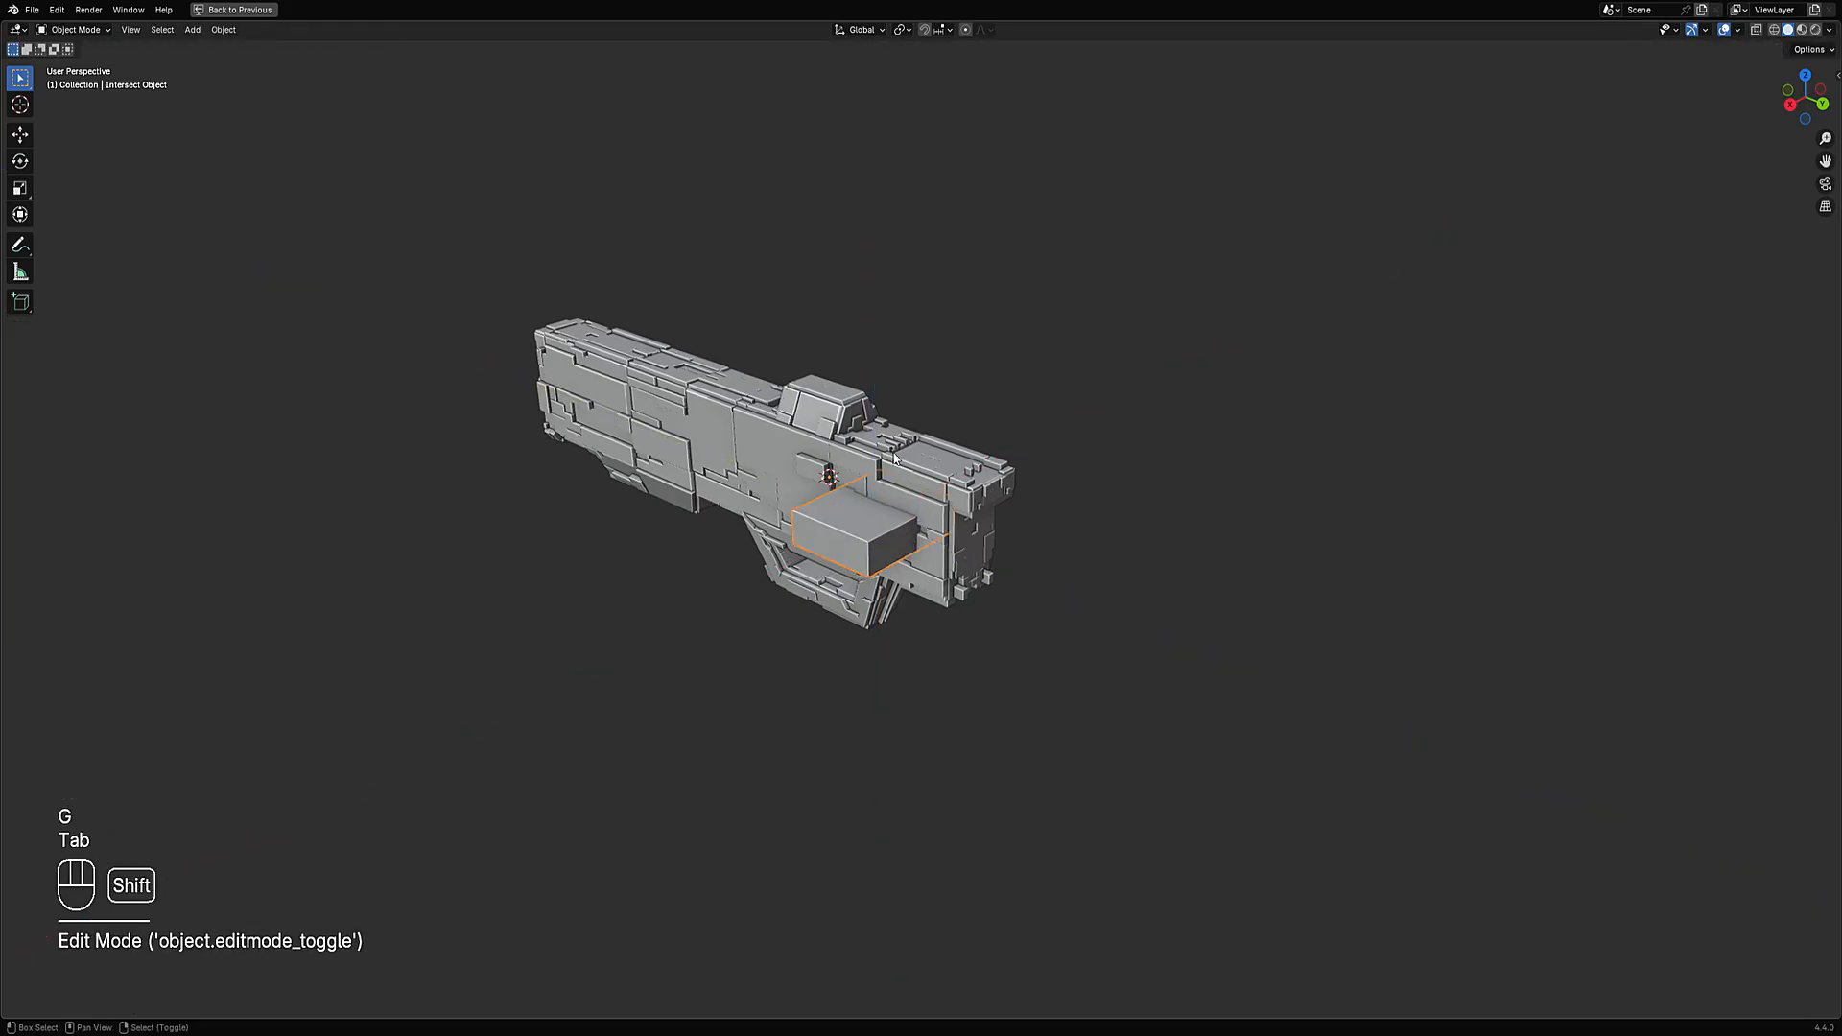
Select the box plus the gun body as active object and copy the body's Random Flow Geonodes setup to the box.
left_click(893, 407)
left_click(886, 540)
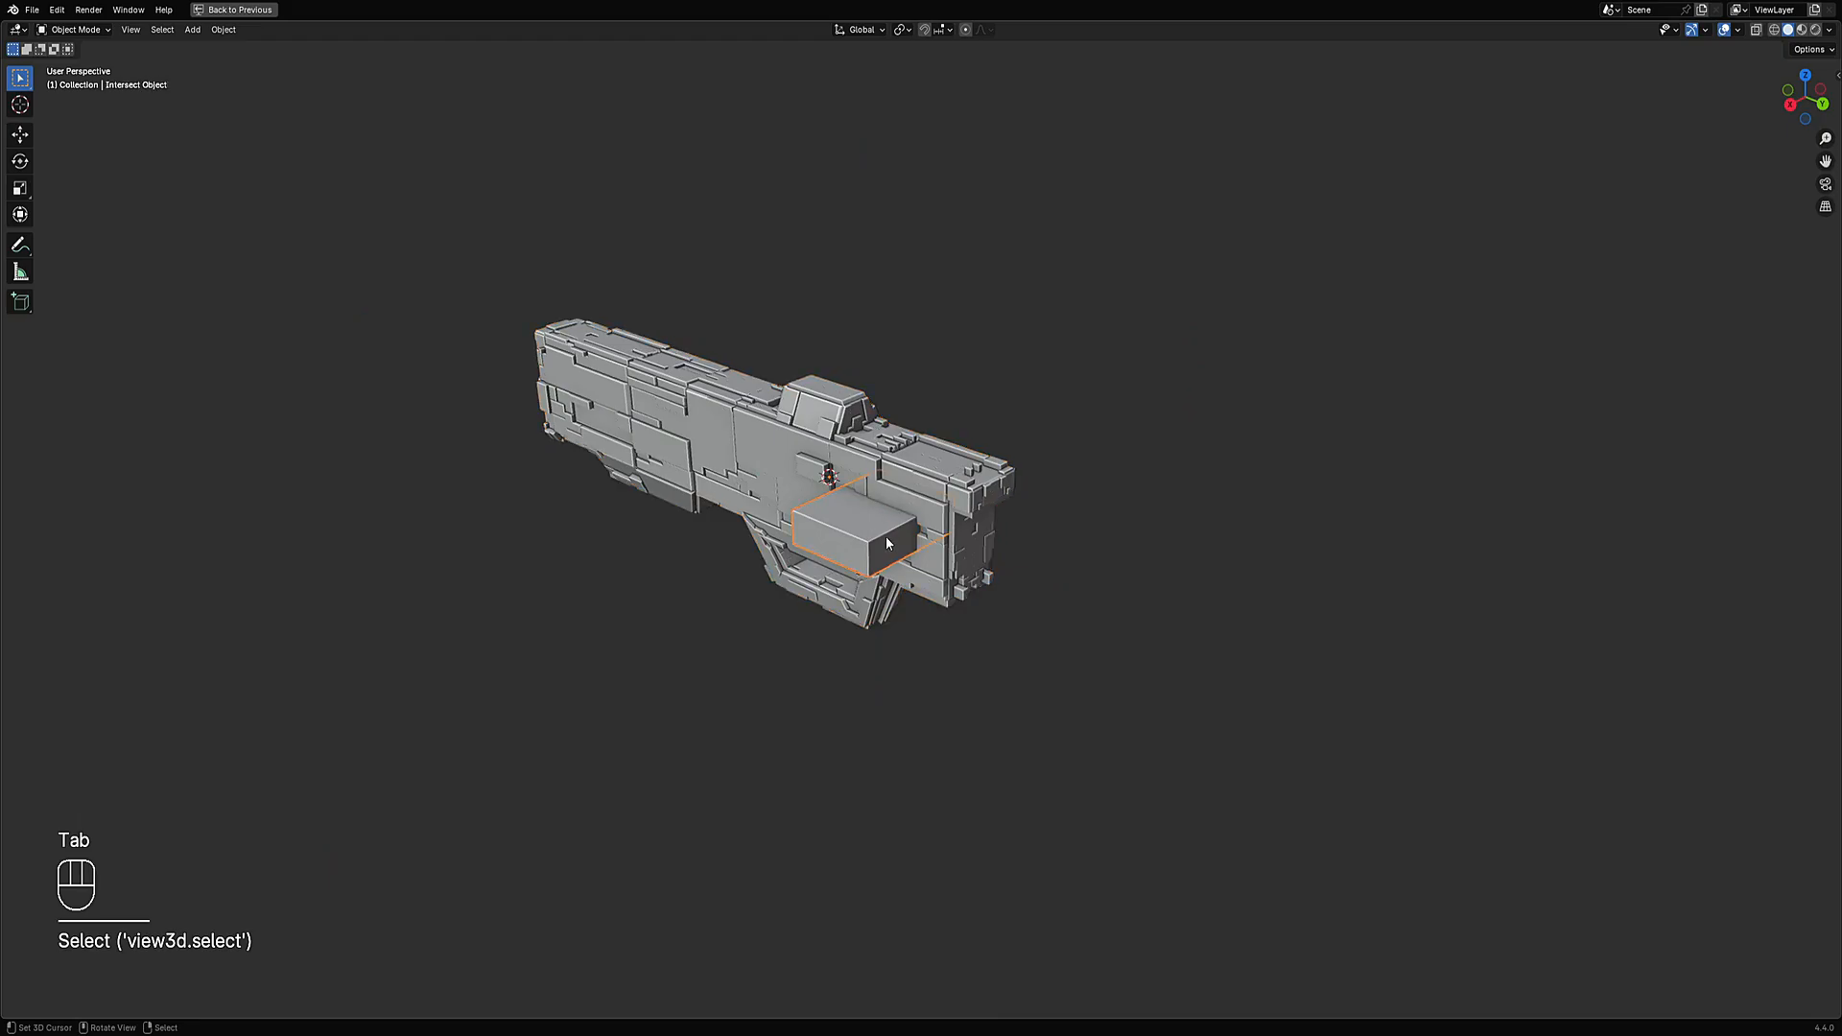
mouse_move(901, 622)
middle_mouse_down()
mouse_move(900, 641)
mouse_move(882, 571)
mouse_move(879, 595)
middle_mouse_up()
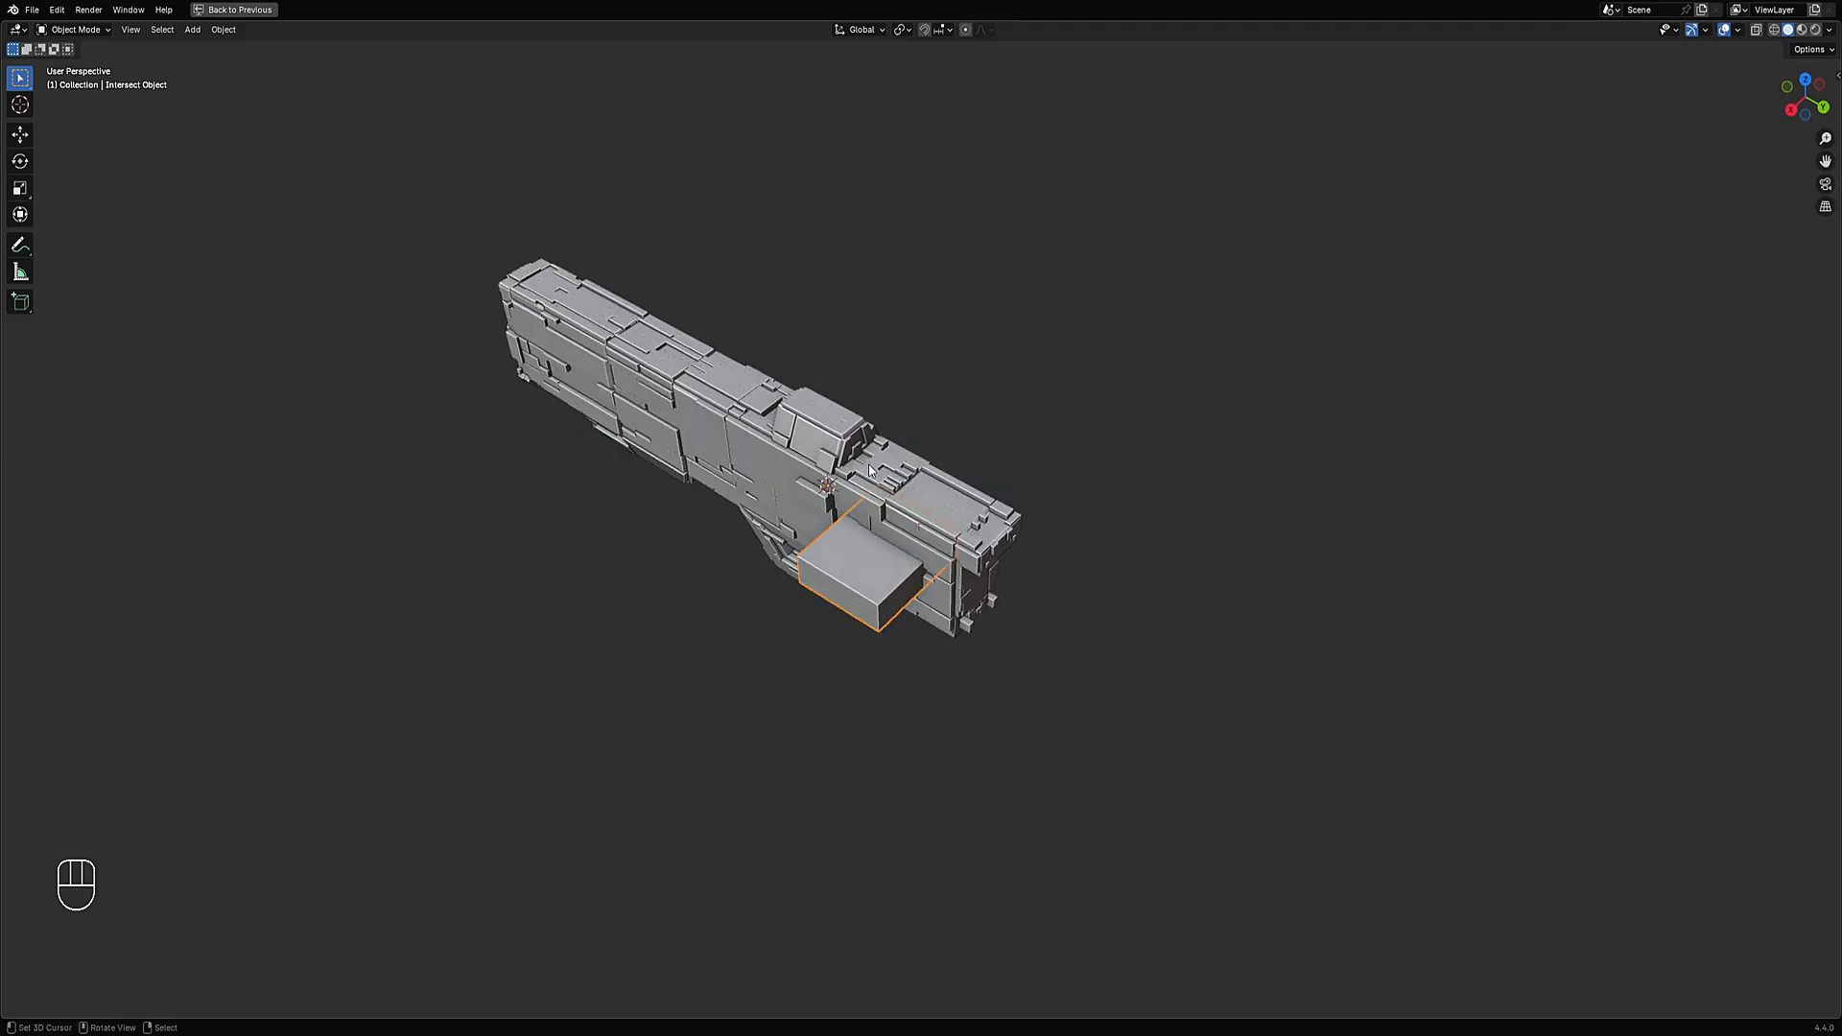
middle_click_drag(675, 593, 864, 378)
left_click(841, 415, "shift")
mouse_move(1029, 447)
middle_mouse_down()
mouse_move(1048, 466)
mouse_move(1022, 460)
middle_mouse_up()
scroll(1022, 460, "up", 4)
scroll(999, 468, "down", 2)
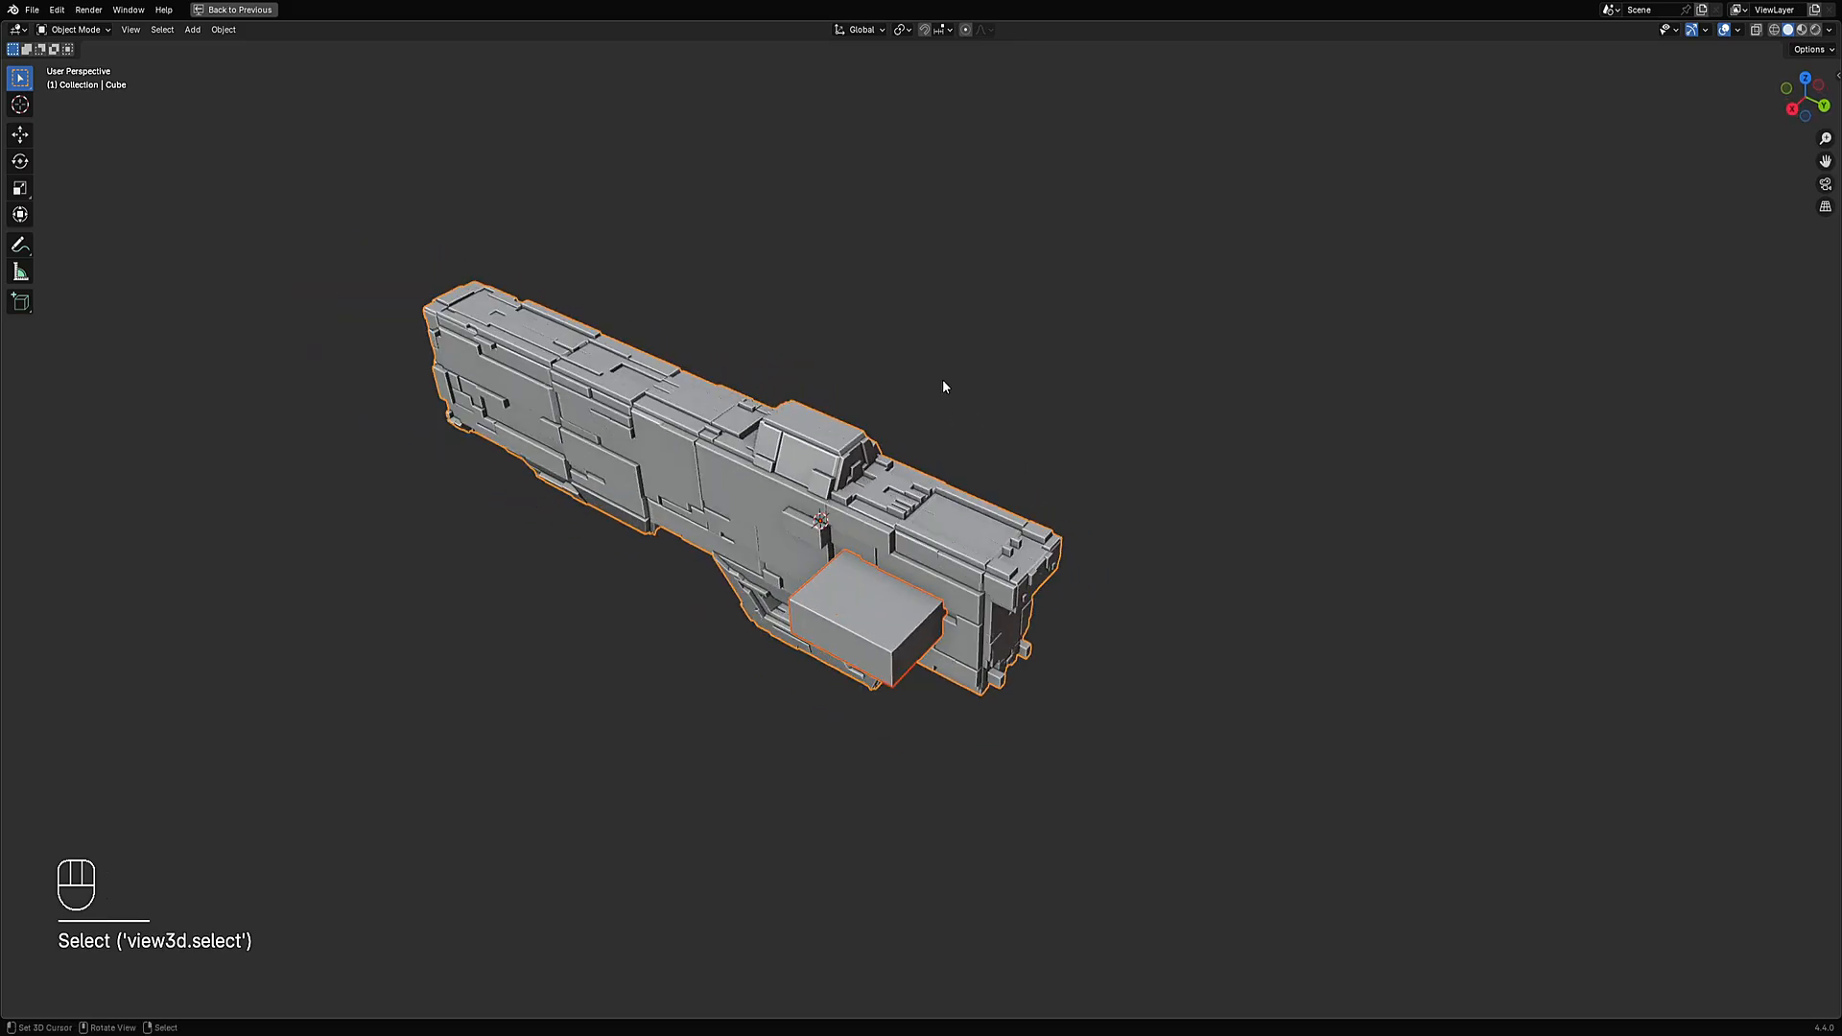
key("ctrl+shift+x")
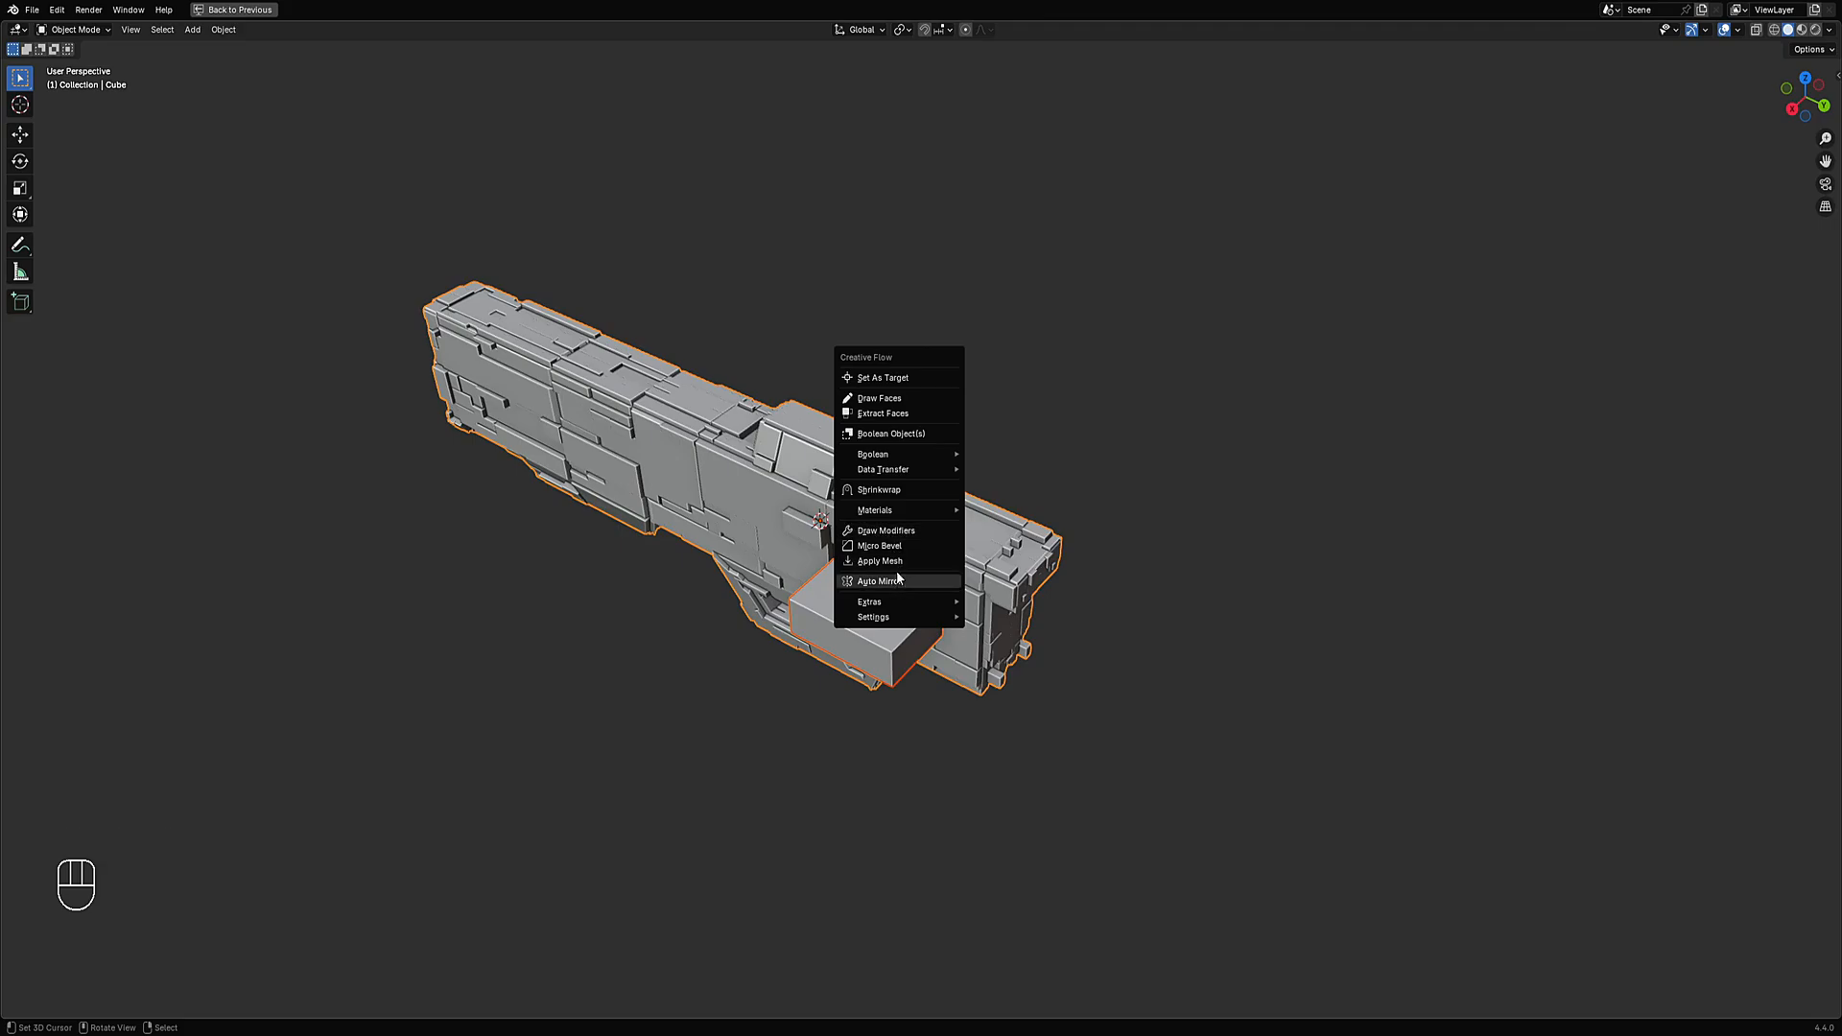
key("shift+q")
mouse_move(961, 416)
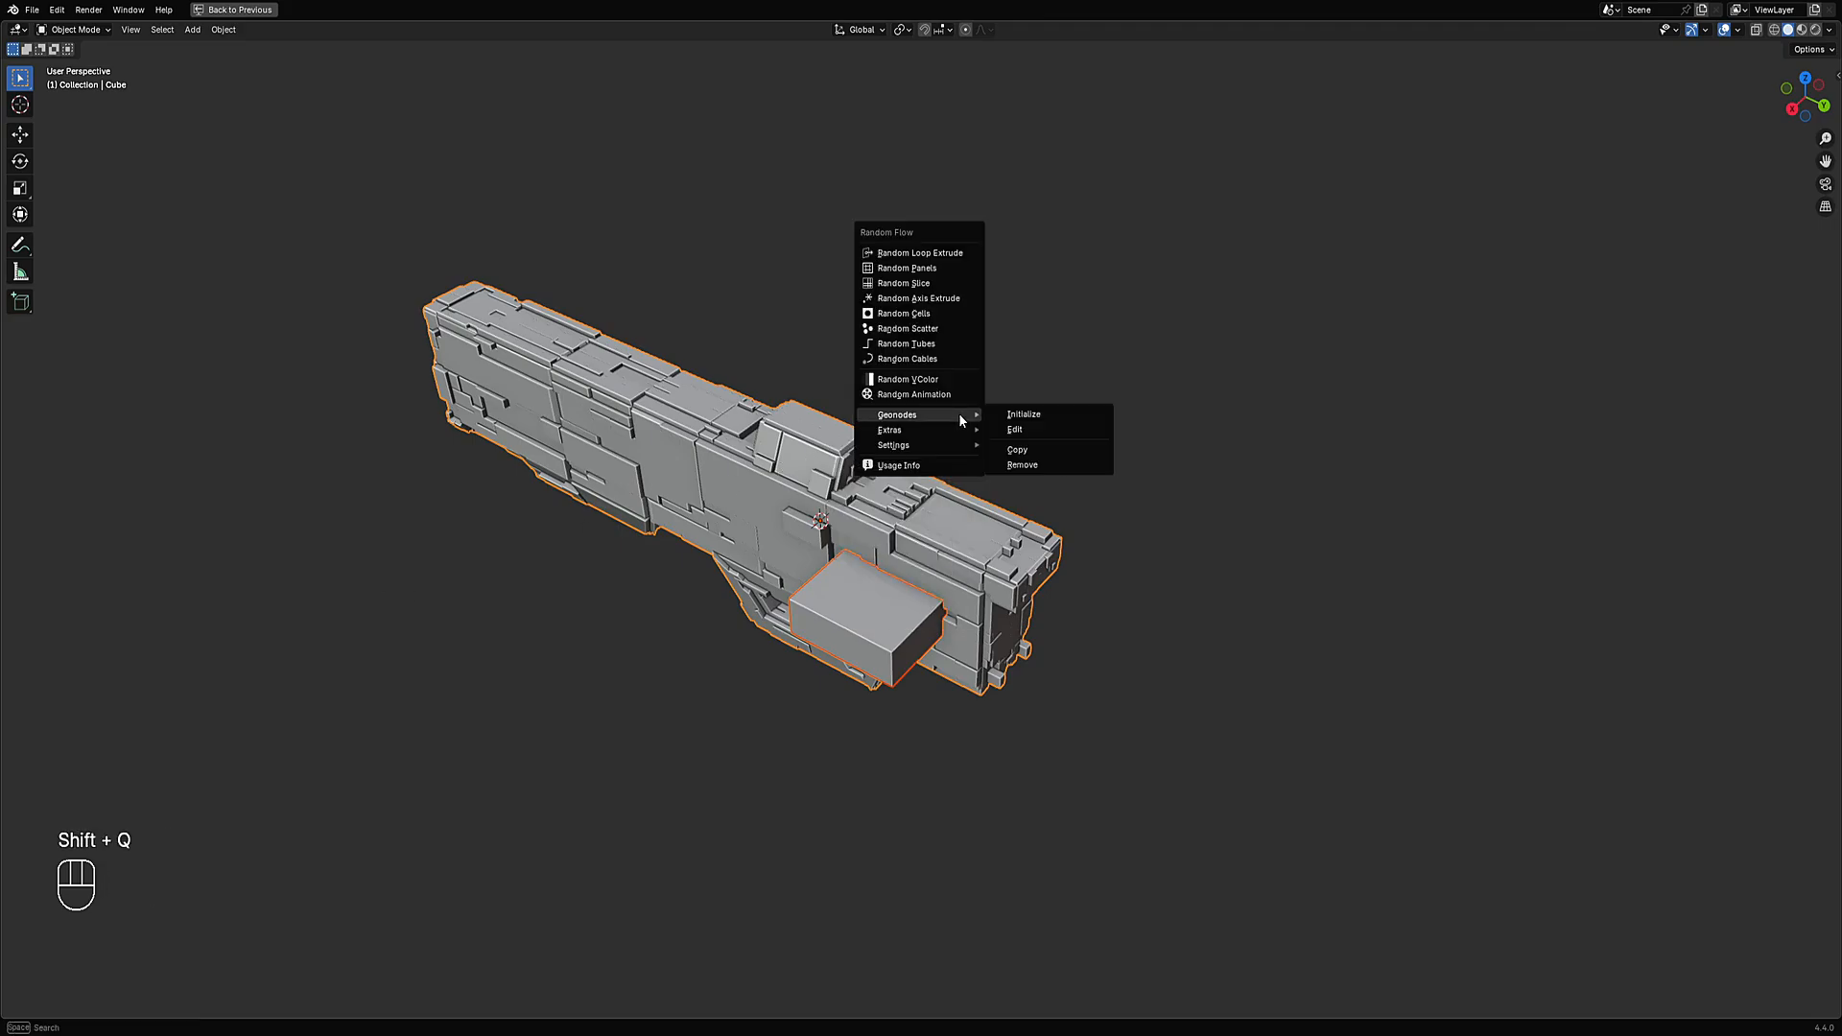
left_click(1017, 449)
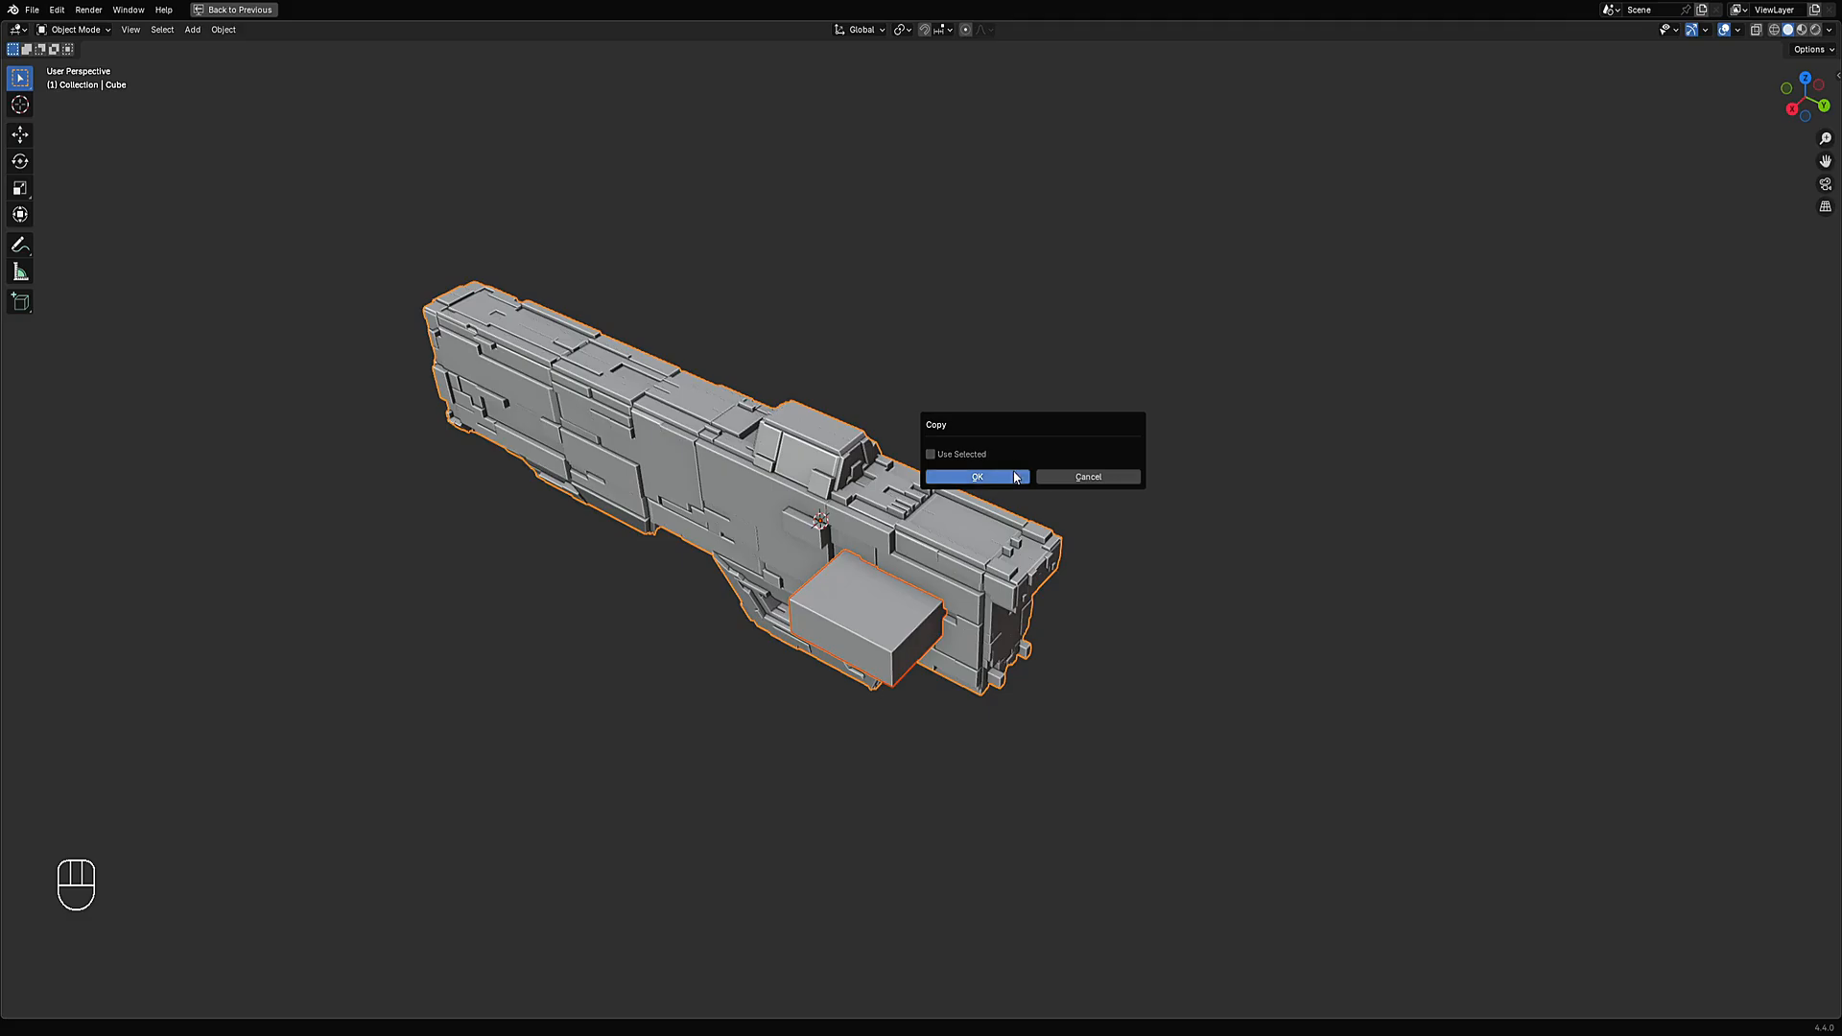
left_click(1015, 477)
Clear the selection and show the viewport in rendered shading.
key("alt+a")
mouse_move(970, 423)
middle_mouse_down()
mouse_move(967, 383)
mouse_move(1059, 468)
mouse_move(1046, 443)
middle_mouse_up()
key("z")
left_click(1135, 383)
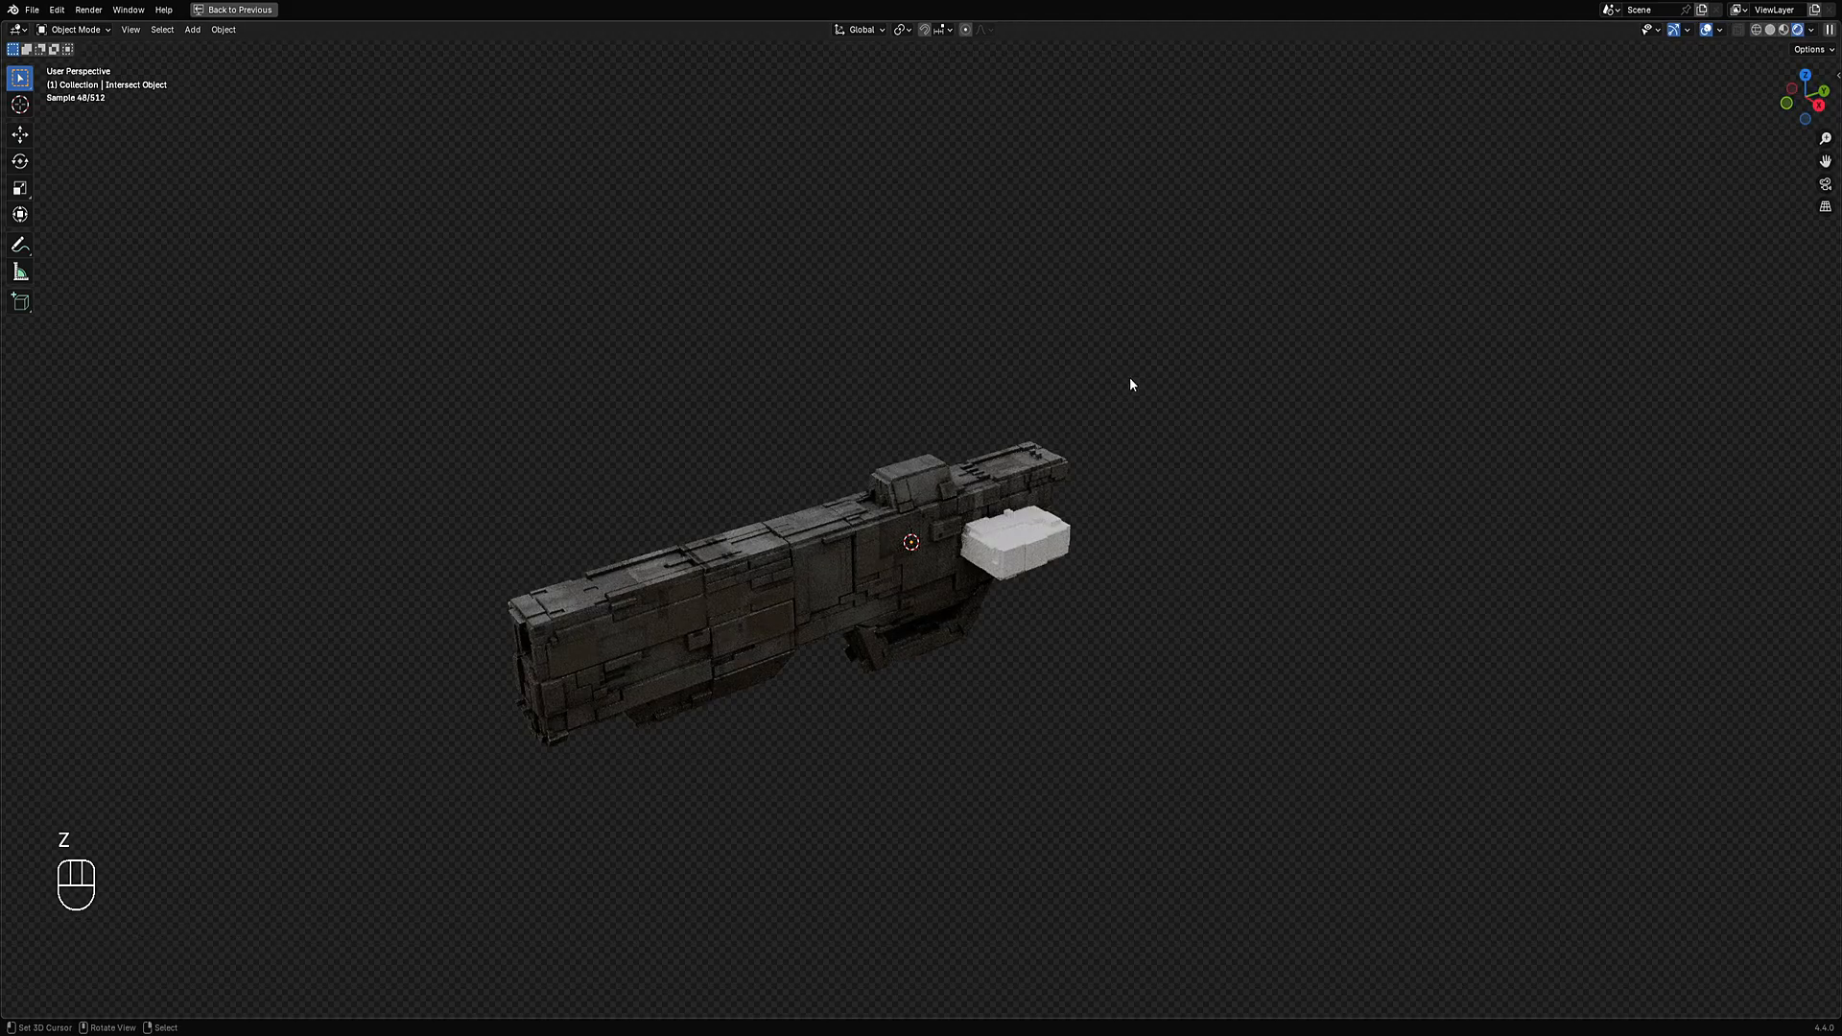
UV unwrap all faces of the side box.
left_click(1016, 502)
key("Tab")
key("a")
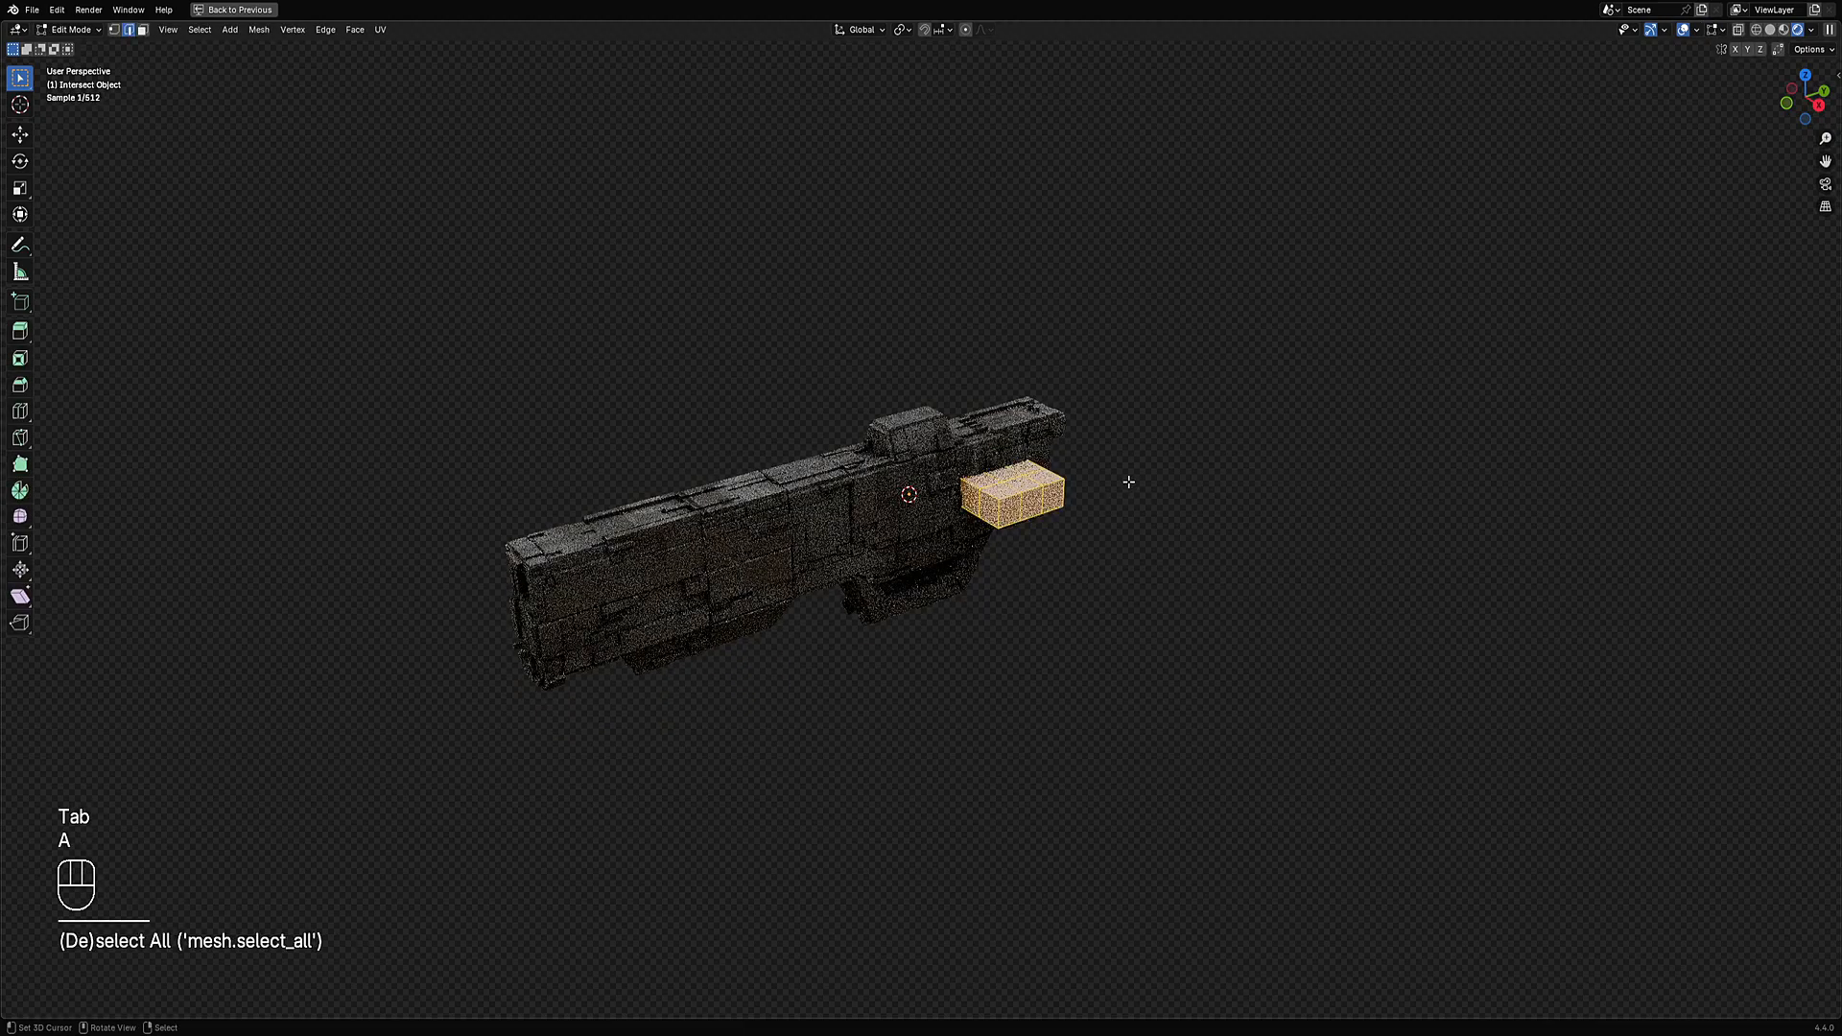
key("u")
left_click(1110, 463)
key("Tab")
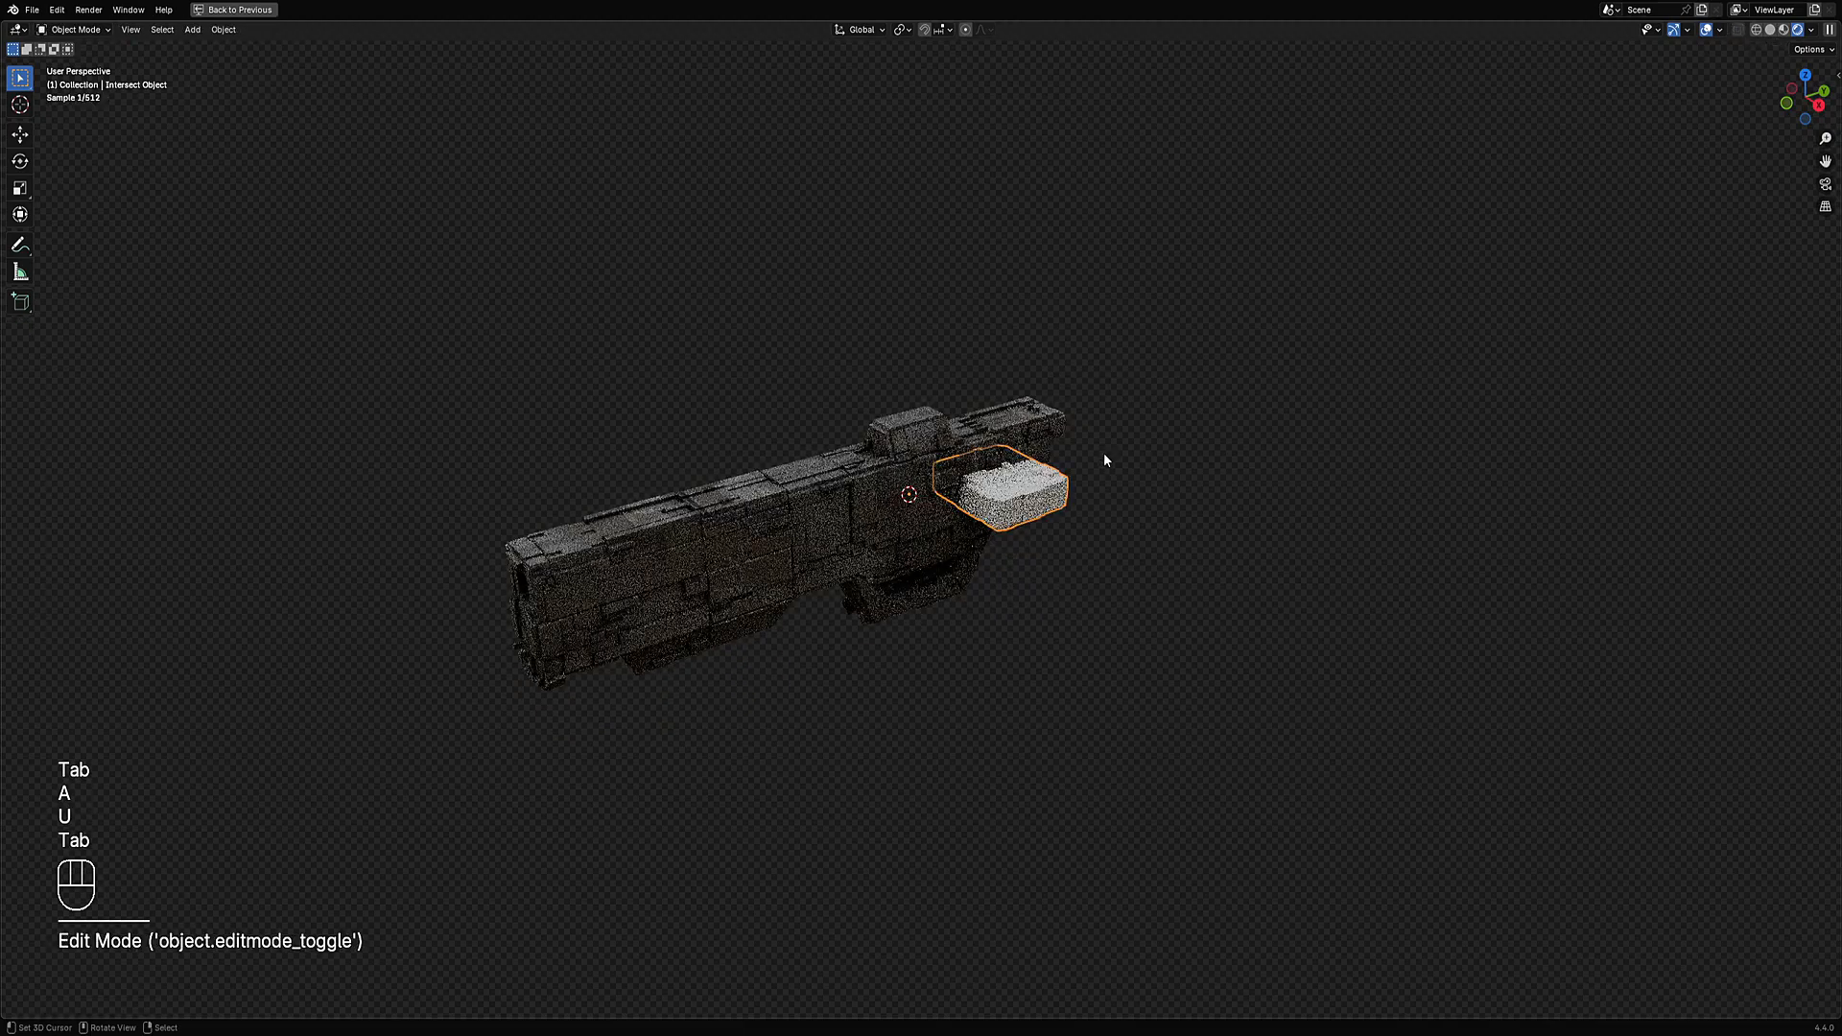
Assign the existing rflow_panel_soft_uv material to the side box.
key("shift+ctrl+x")
mouse_move(1085, 582)
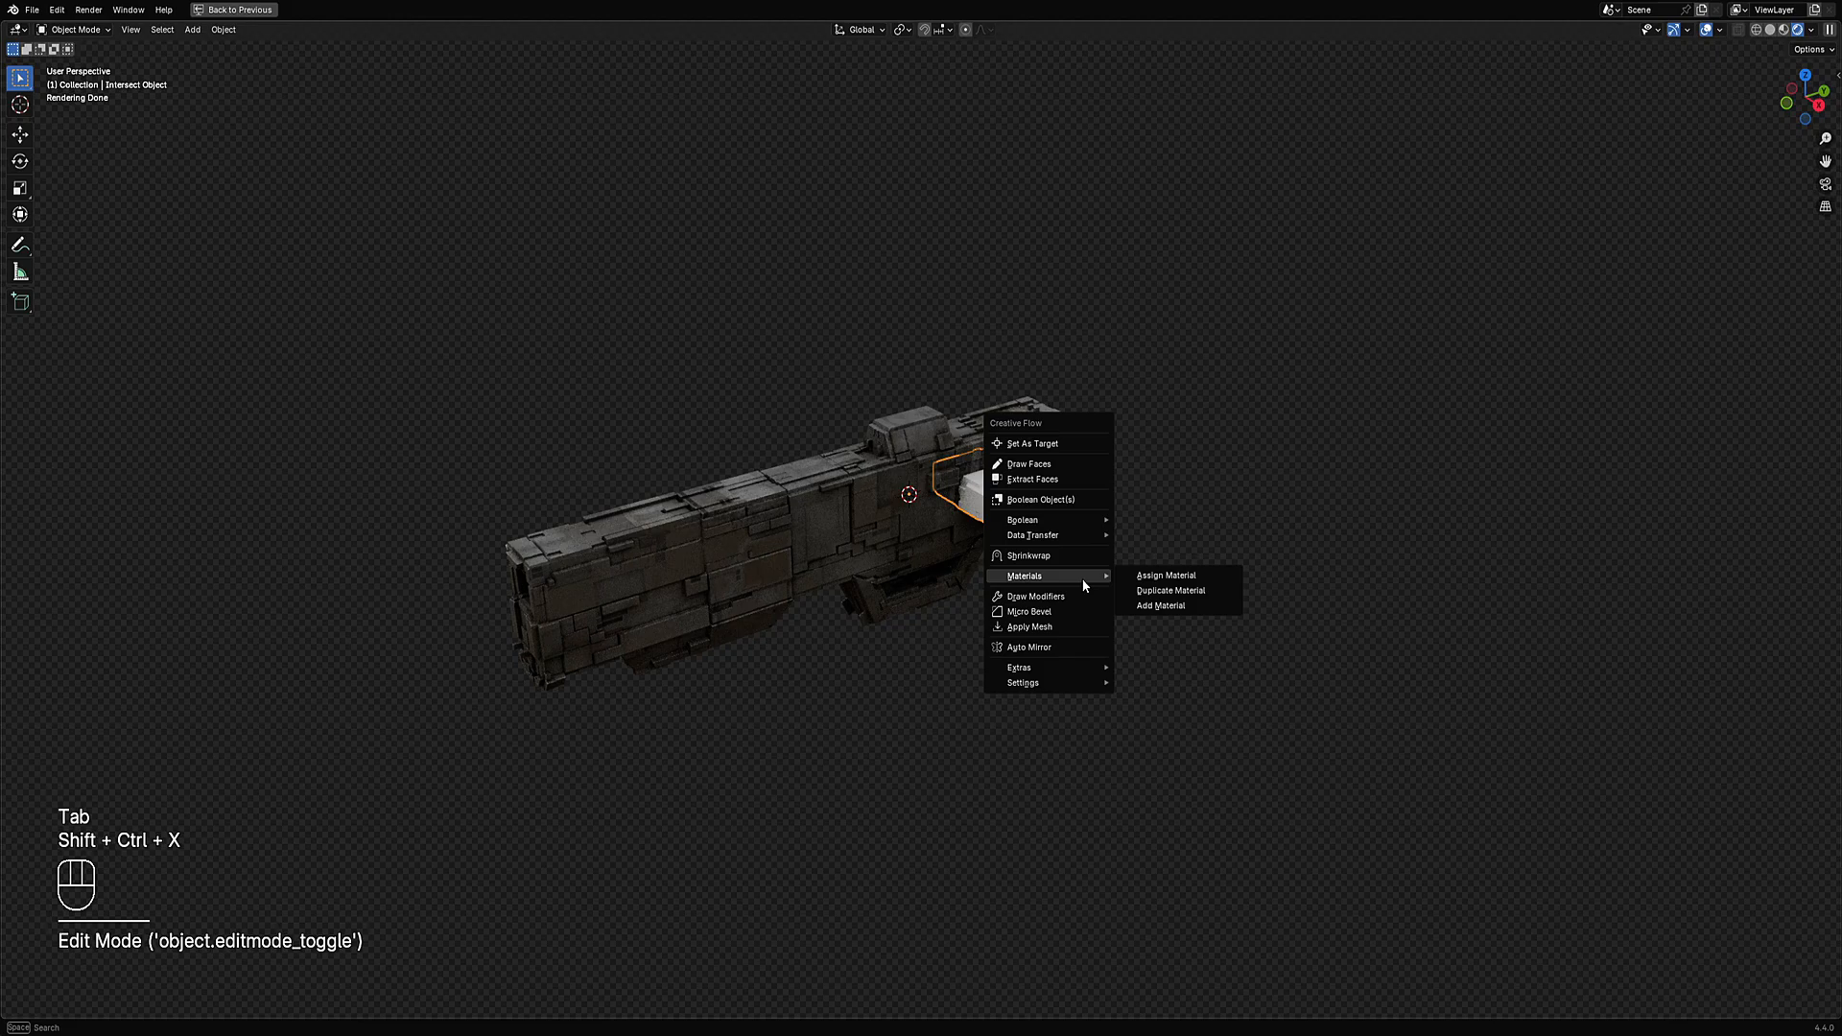
left_click(1199, 574)
left_click(1200, 581)
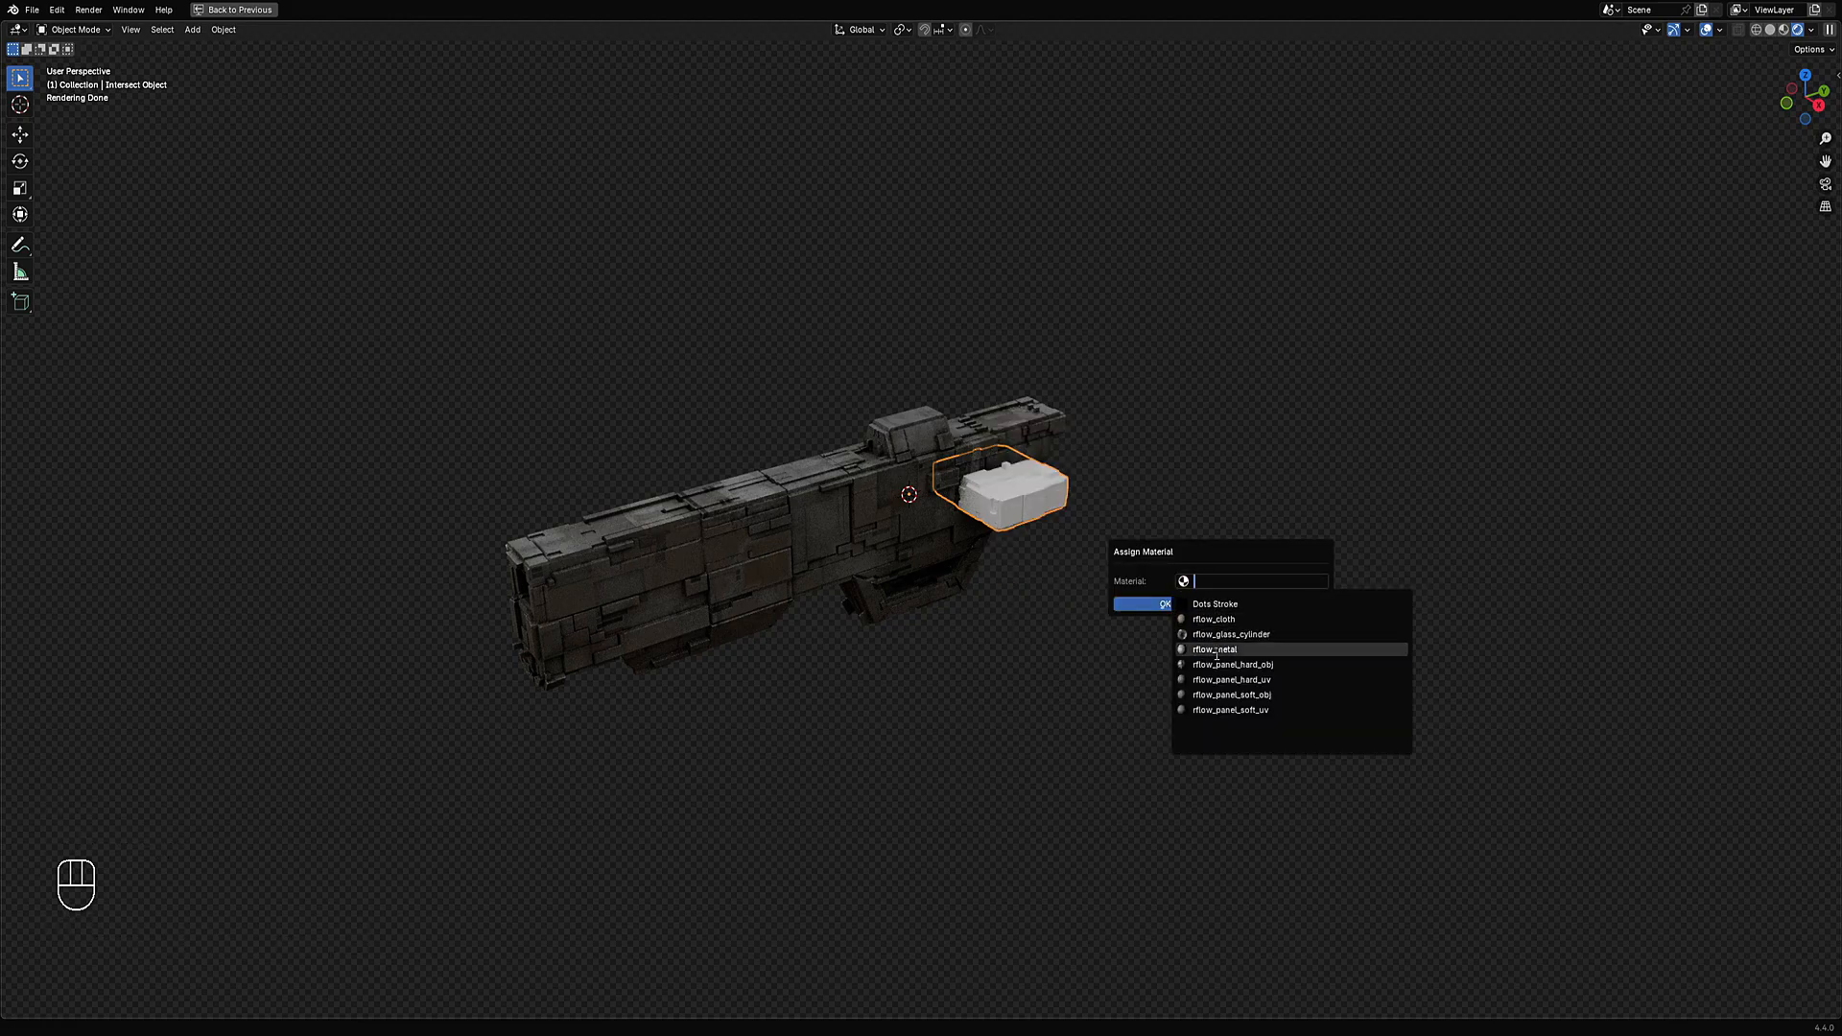
left_click(1232, 711)
left_click(1214, 604)
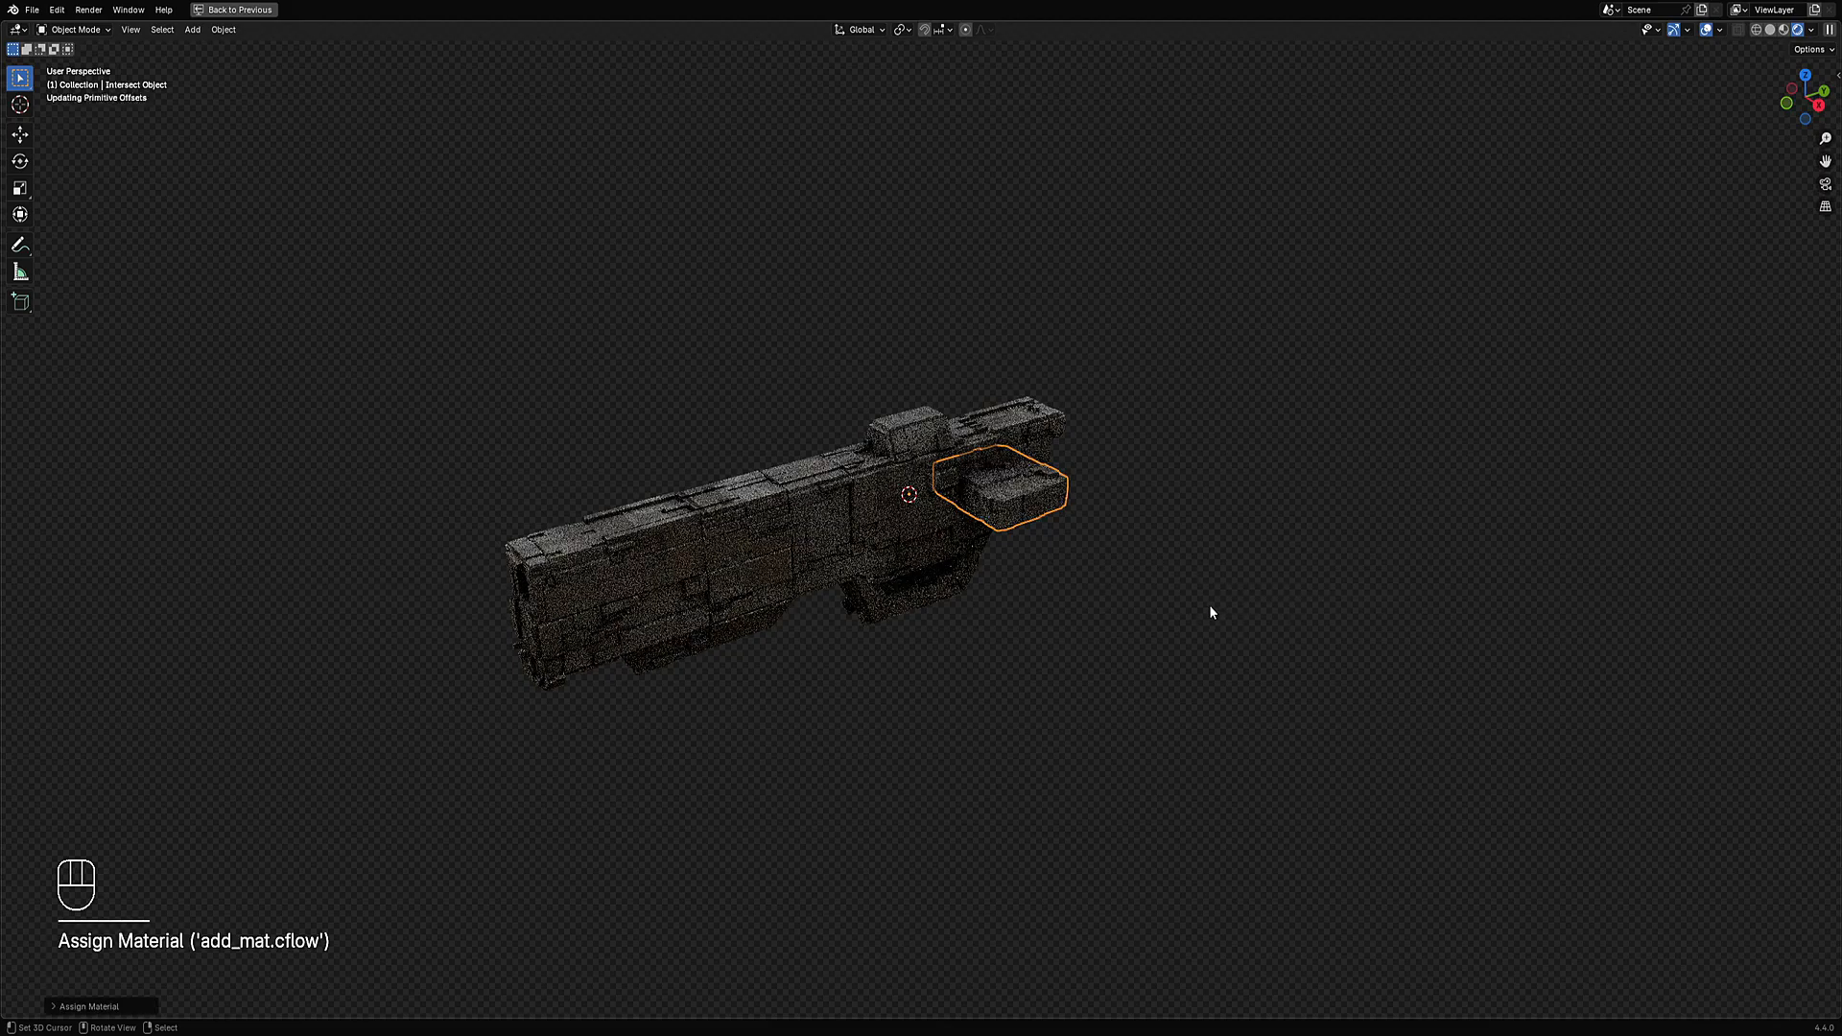
Reselect the side box, restore the full window layout and switch the lower editor to the UV Editor.
key("alt+a")
middle_click_drag(1177, 568, 1037, 649)
left_click(915, 663)
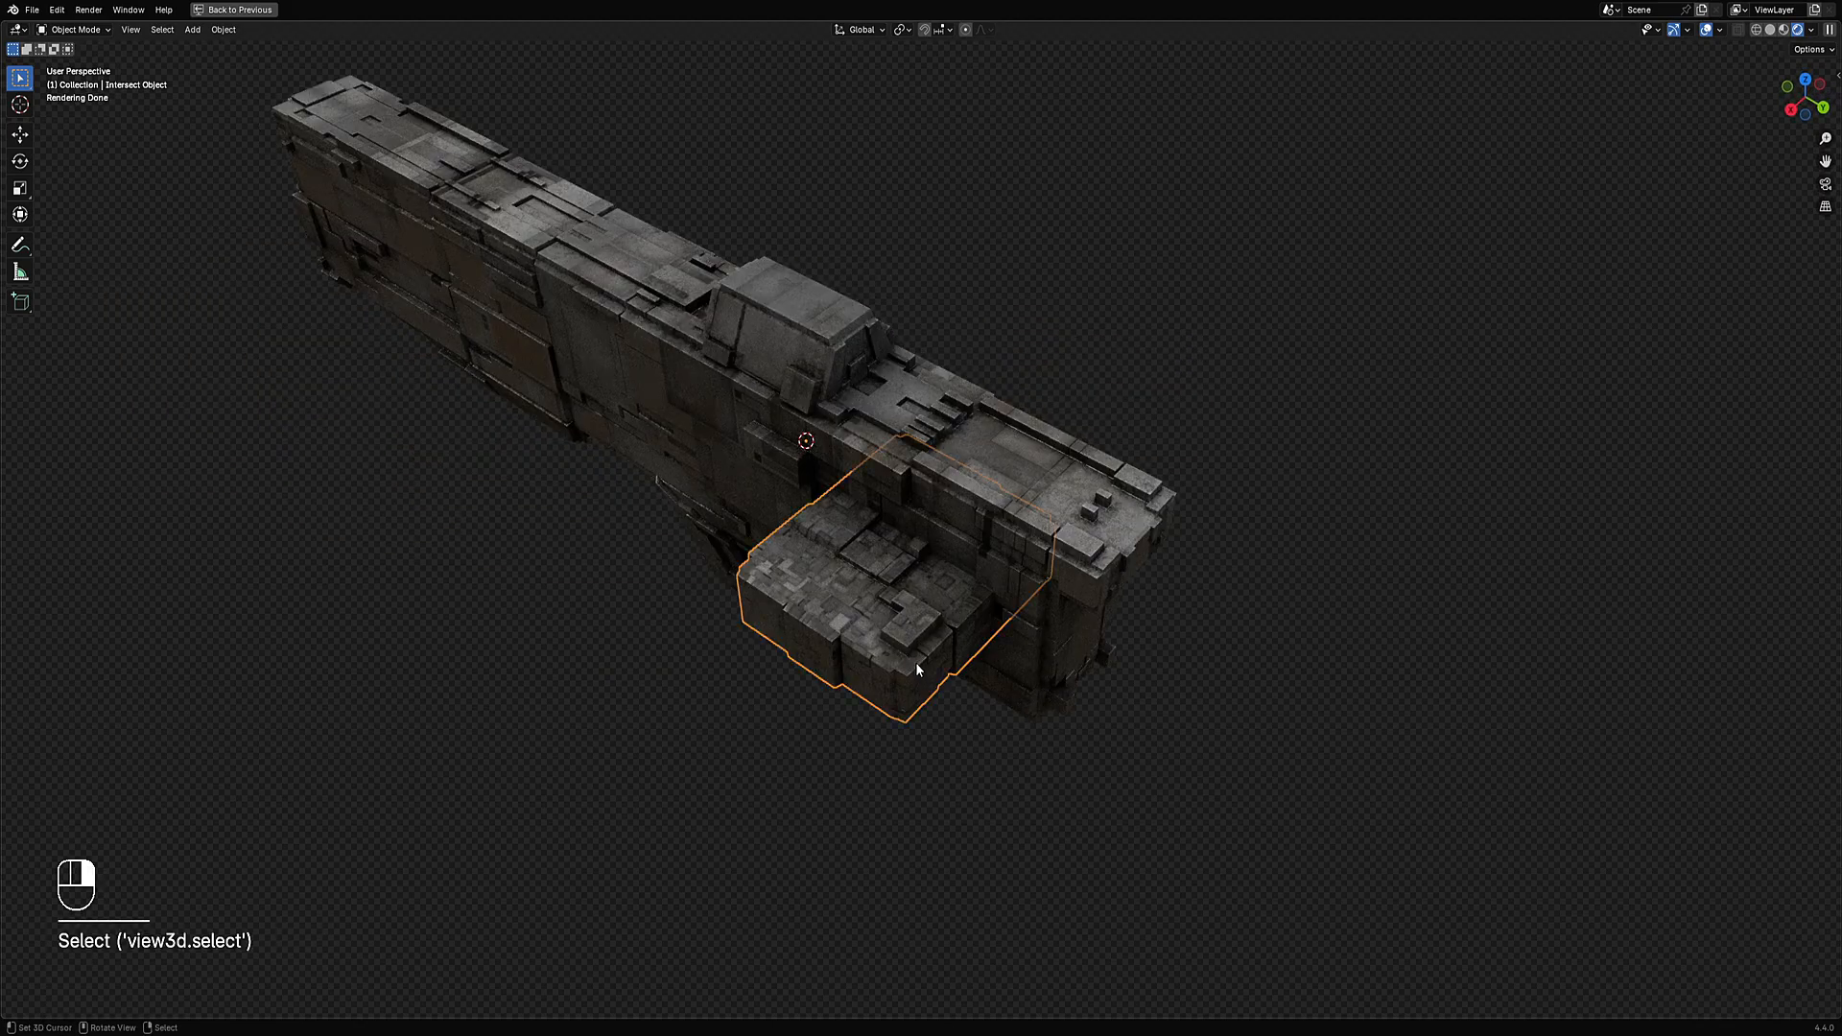
key("ctrl+space")
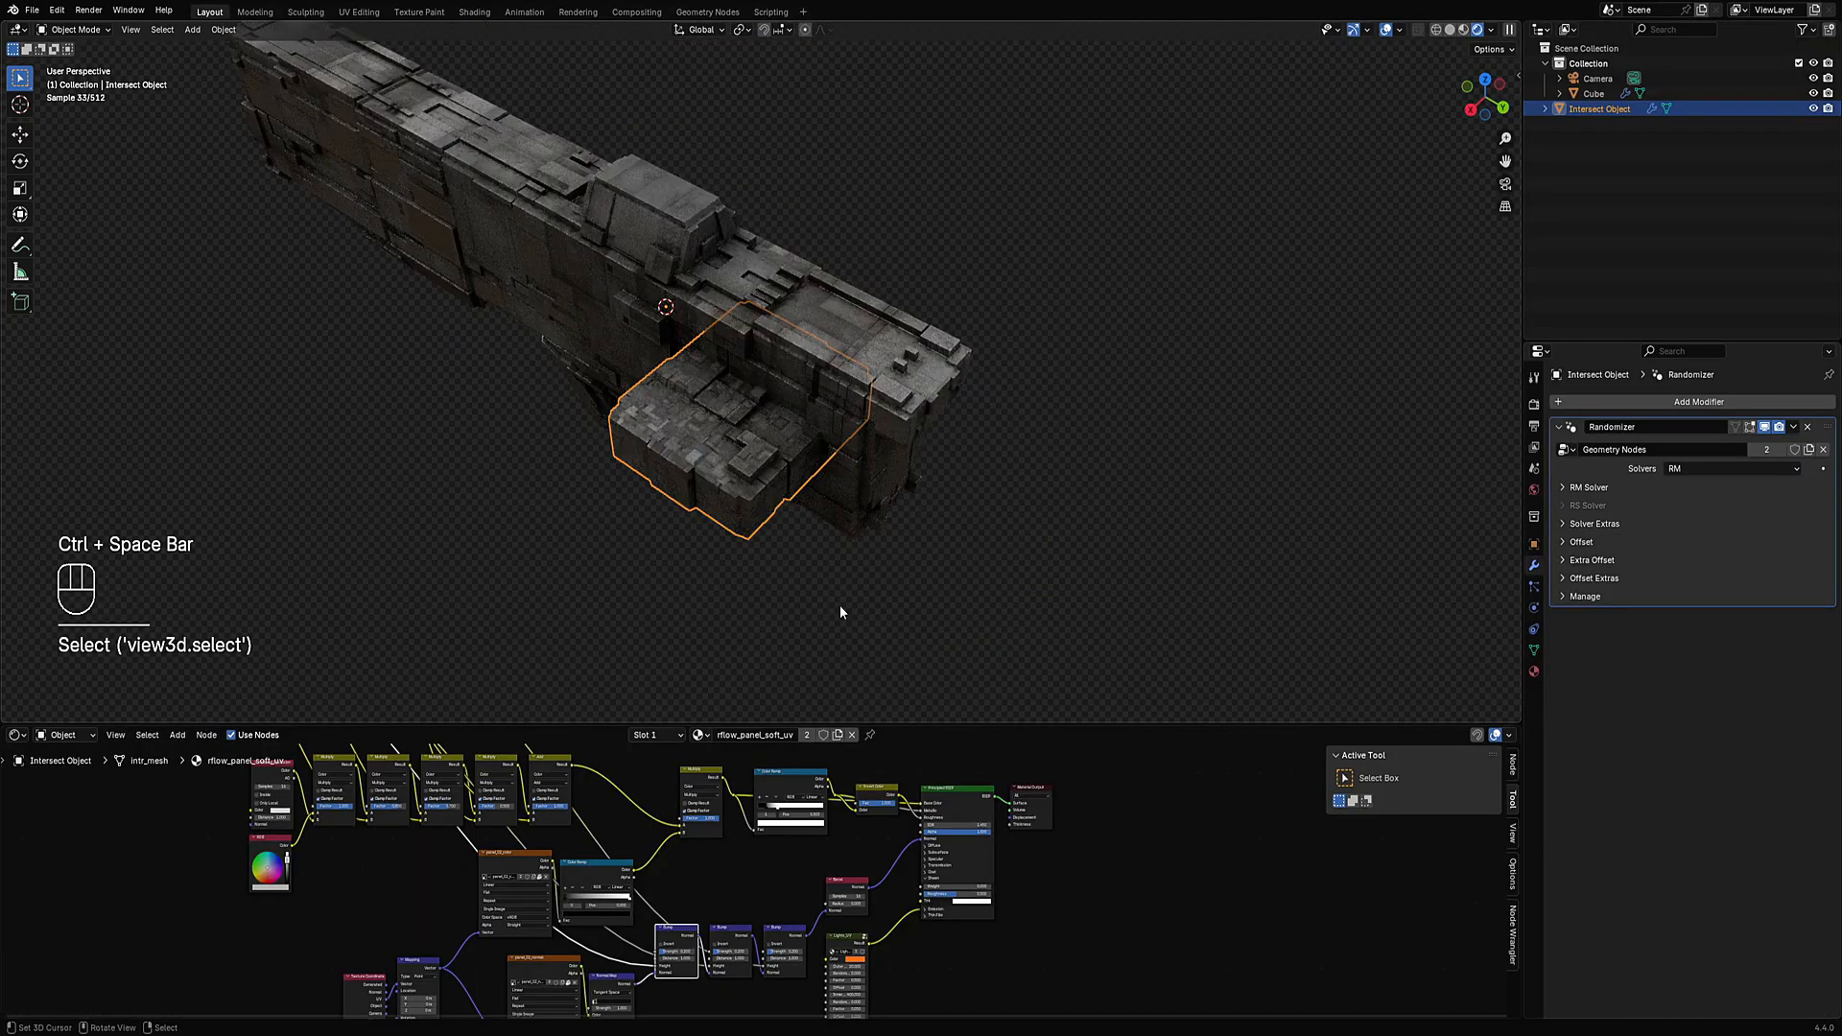
left_click(17, 735)
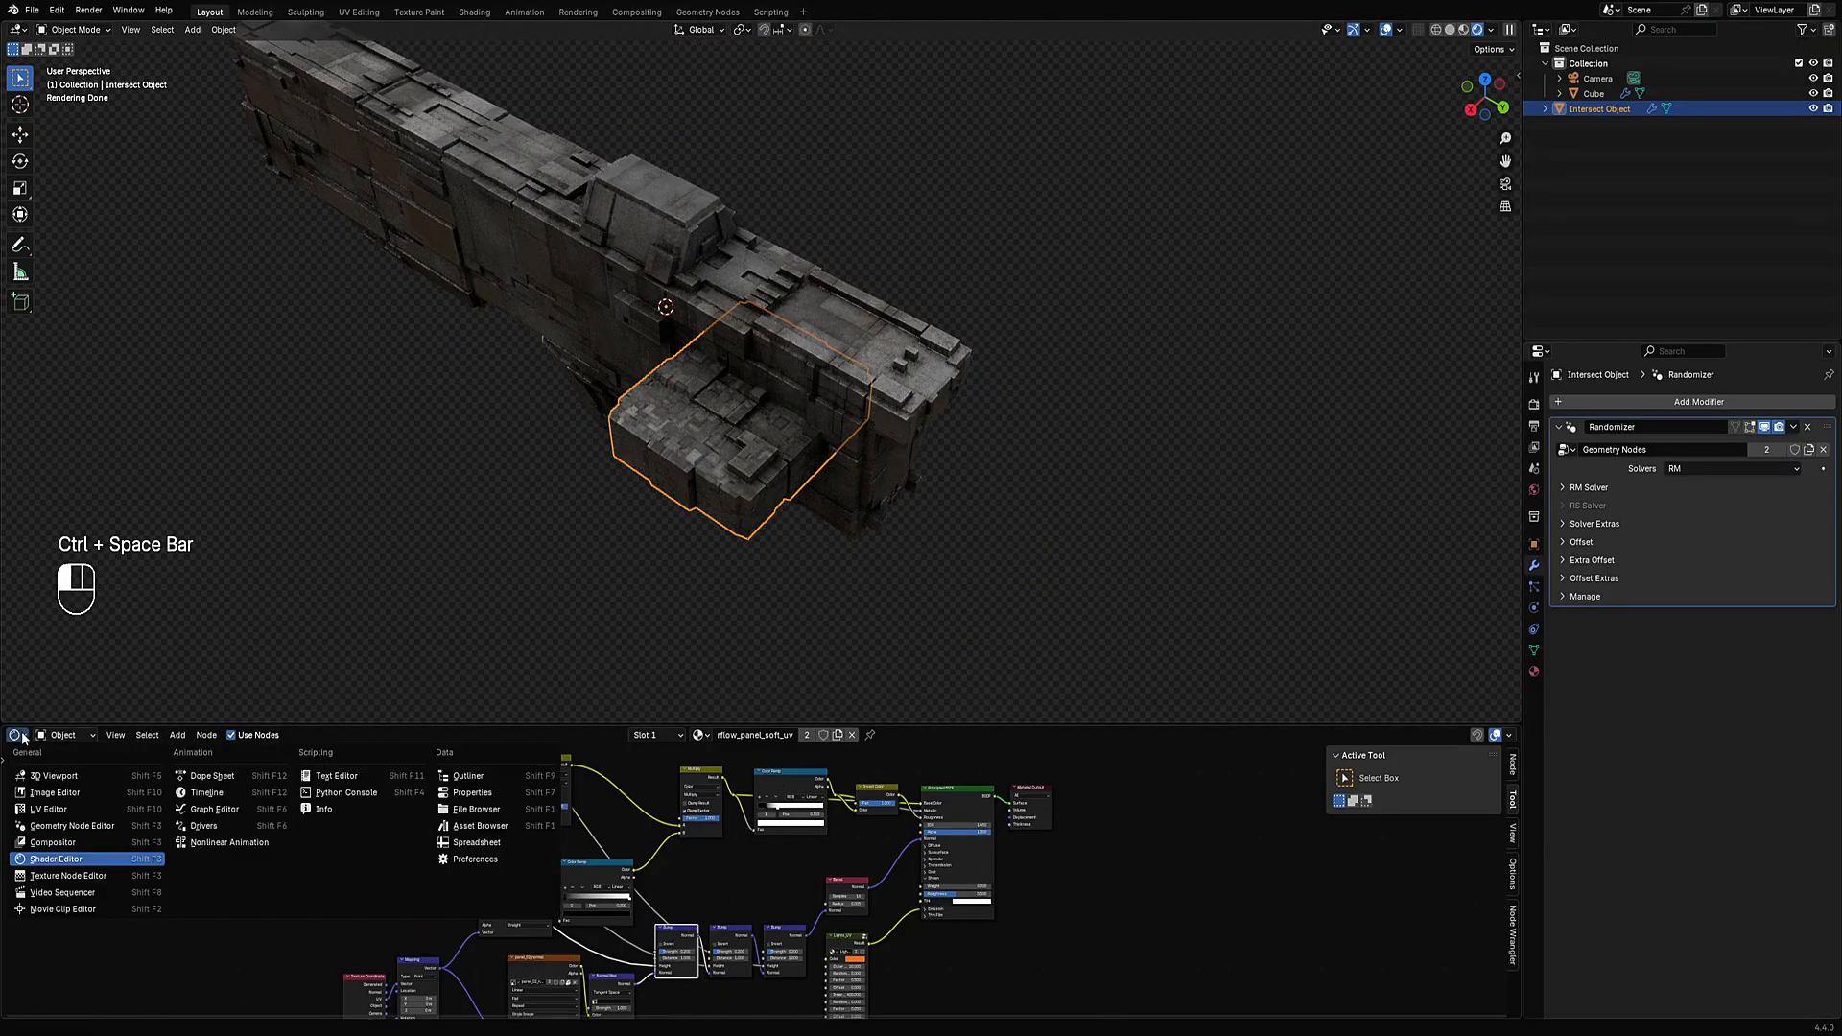
left_click(31, 824)
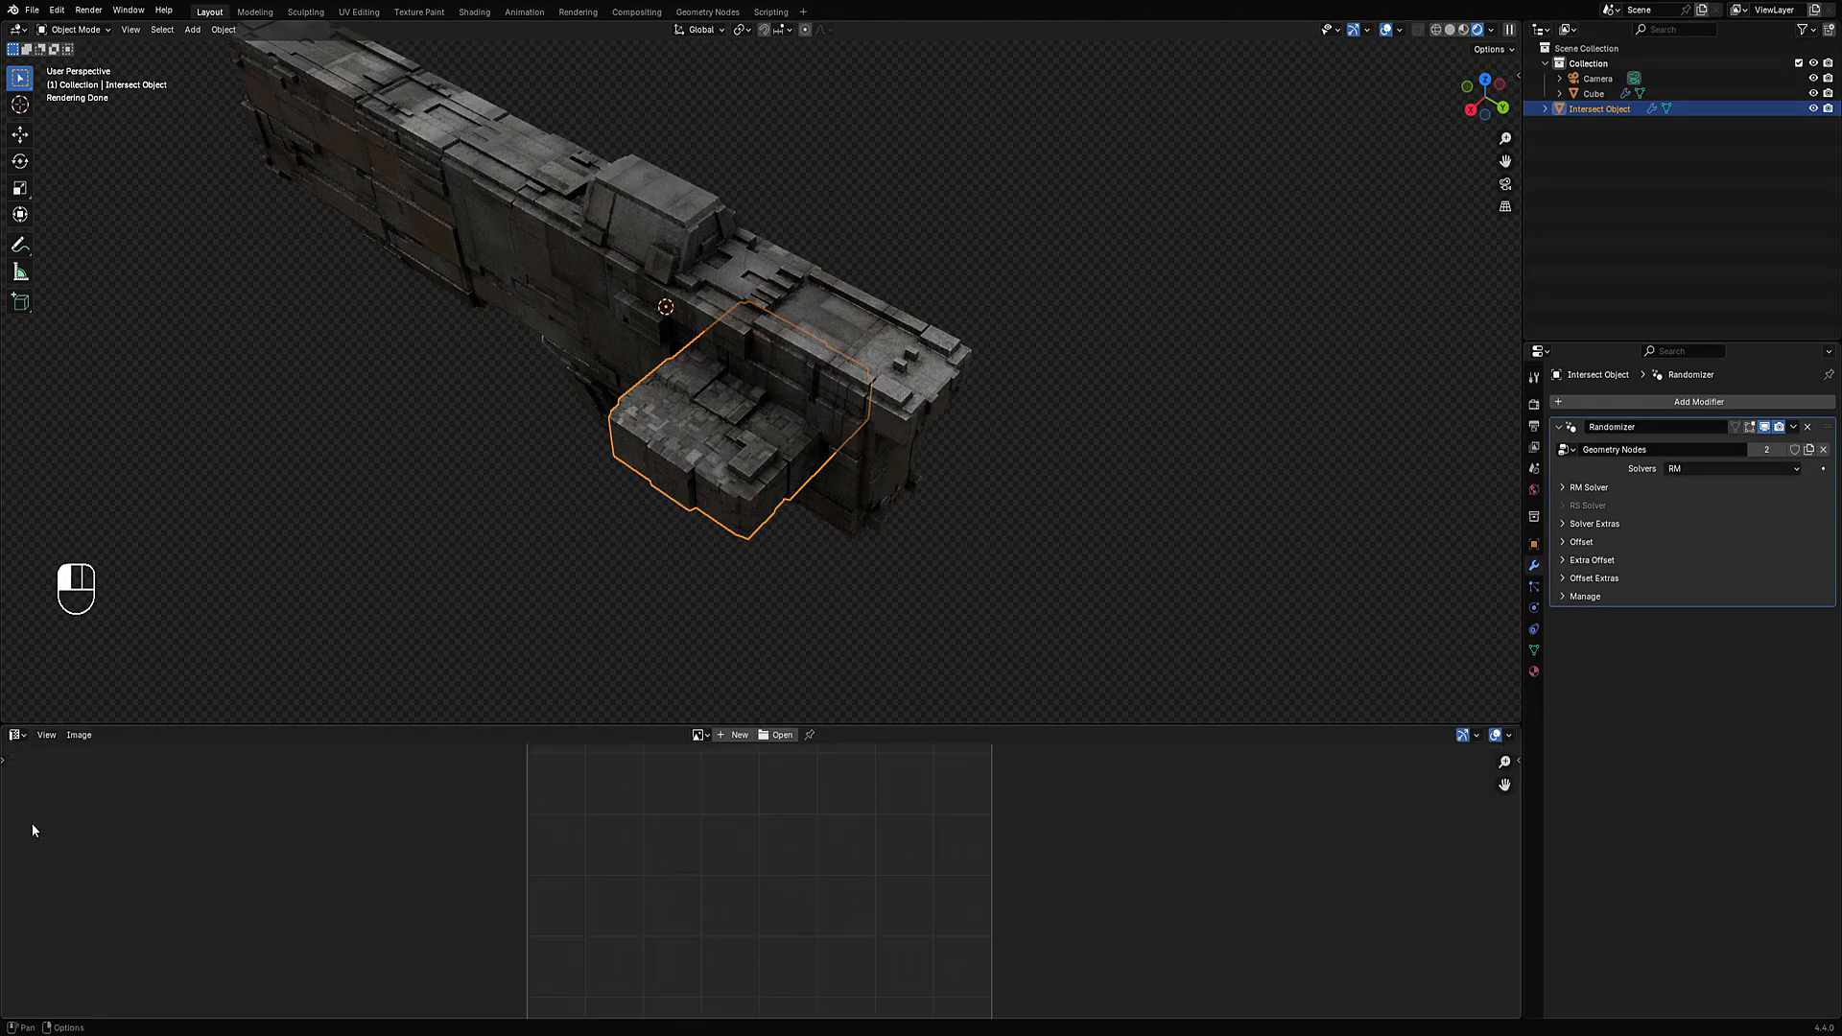
Select the gun body and examine the Mapping node of its rflow_panel_soft_uv material in the Shader Editor.
left_click(882, 370)
left_click(24, 735)
left_click(47, 870)
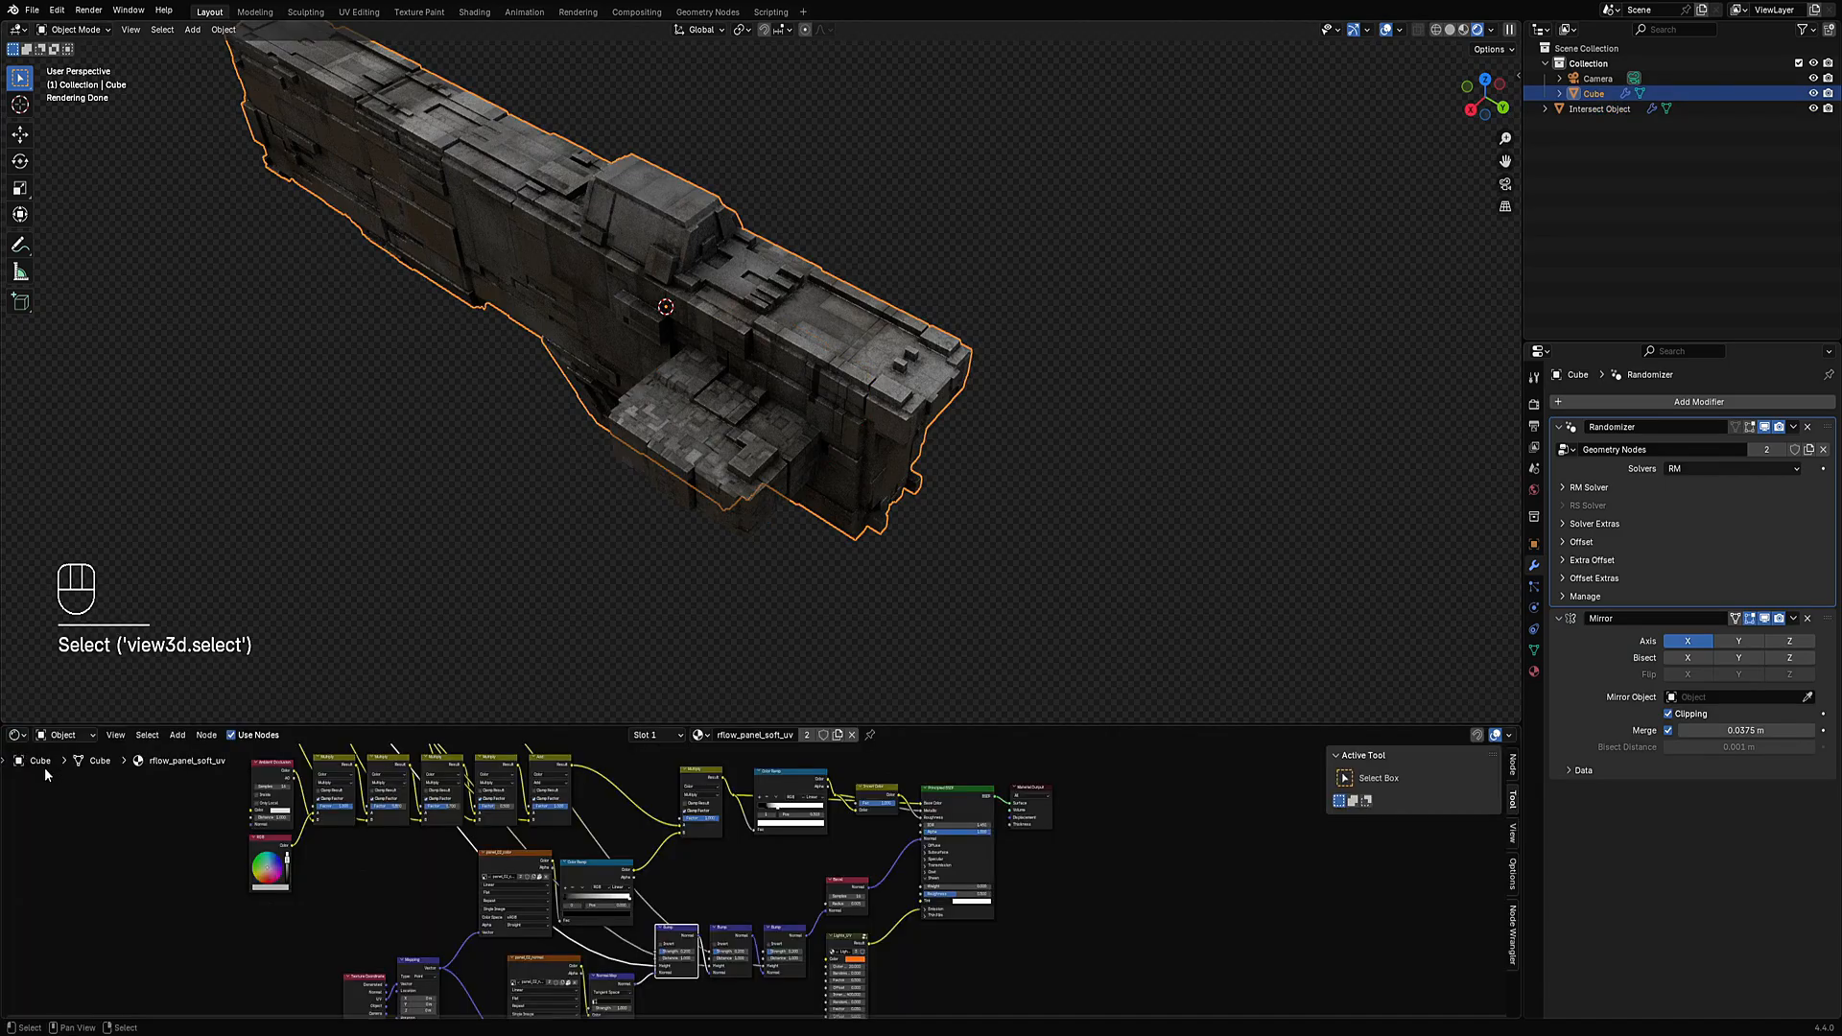
scroll(561, 838, "down", 2)
middle_click_drag(441, 892, 618, 779)
scroll(729, 845, "up", 4)
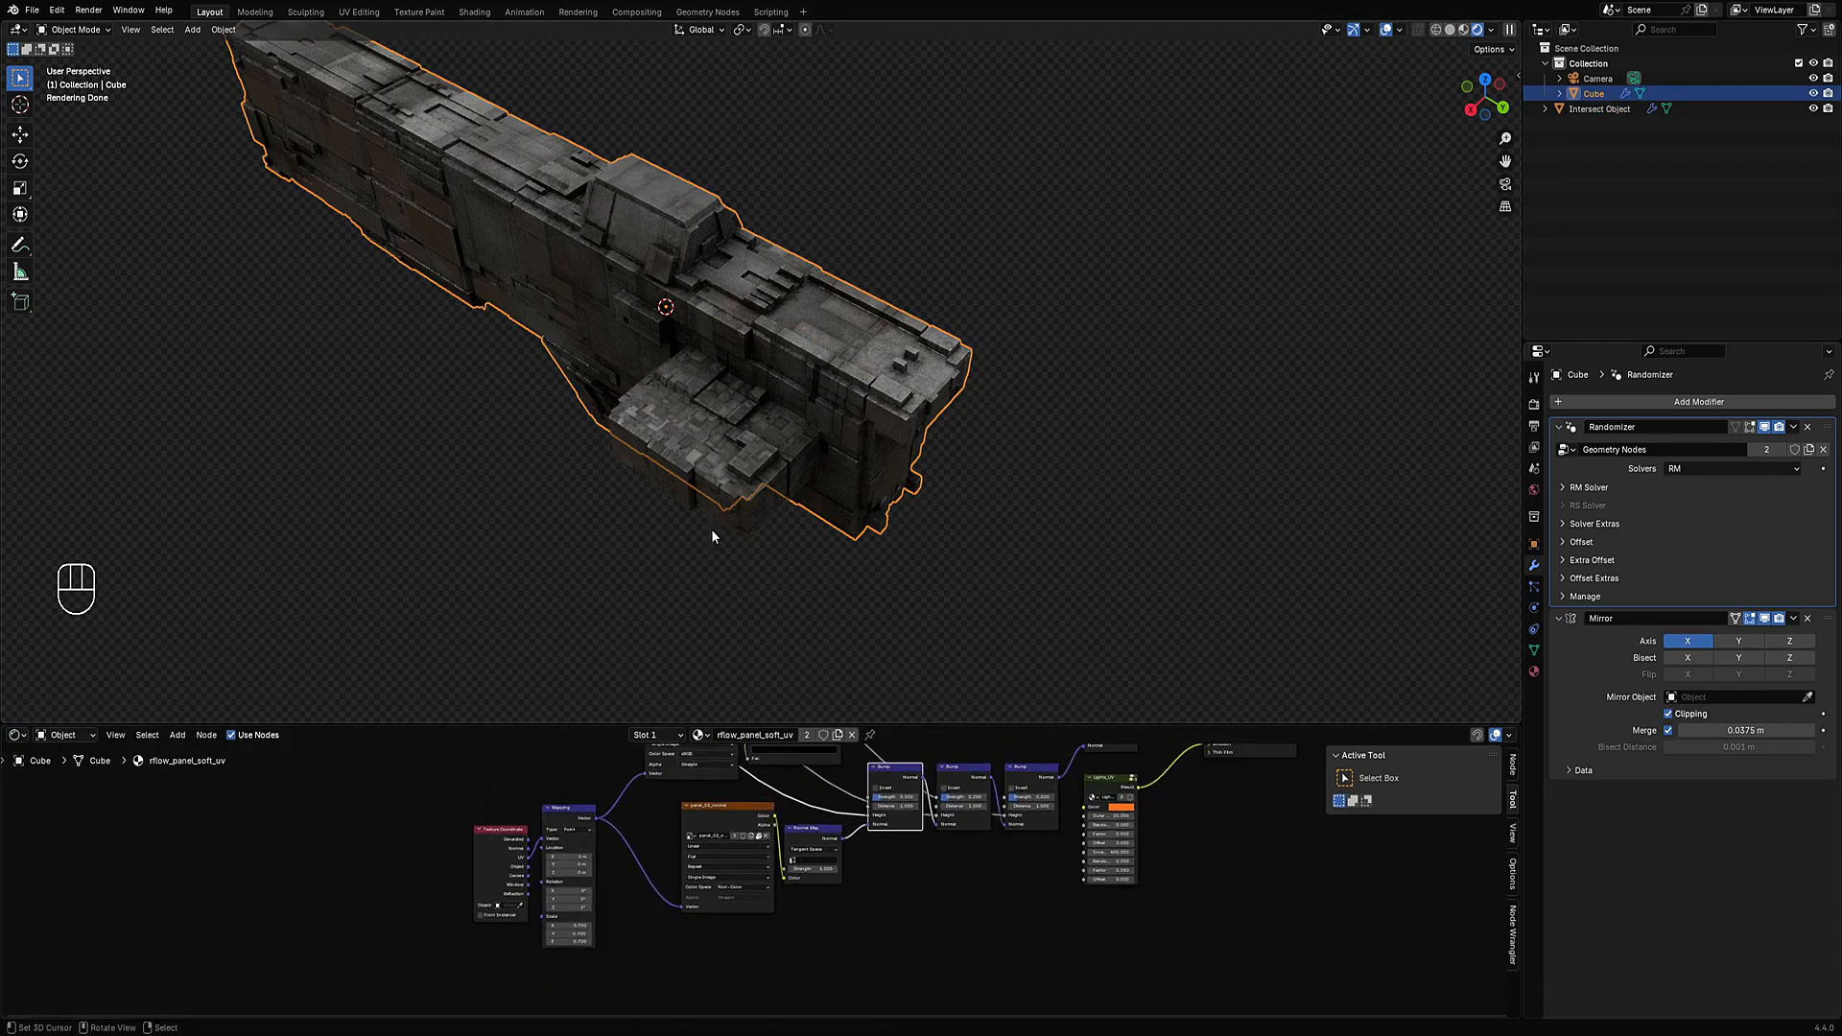
scroll(590, 924, "up", 2)
left_click_drag(564, 924, 641, 812)
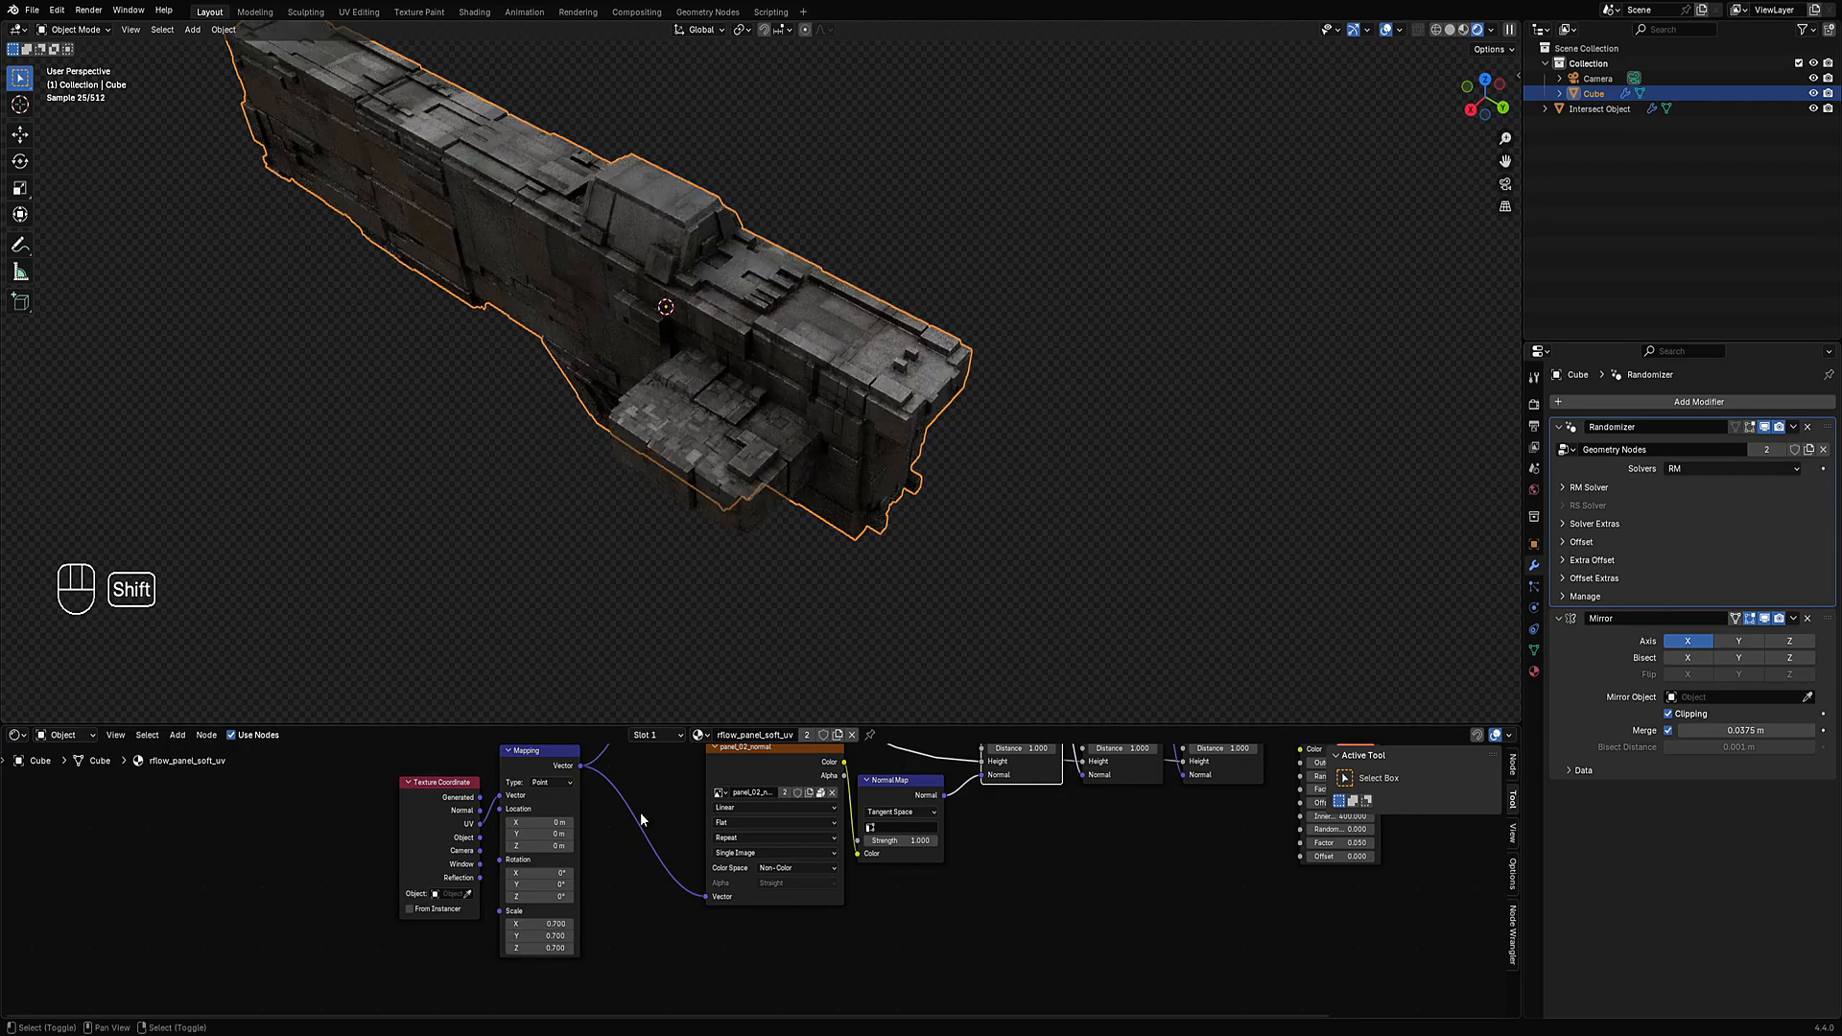
Open the side box's mesh for editing and select all its UVs in the UV Editor.
left_click(740, 503)
key("Tab")
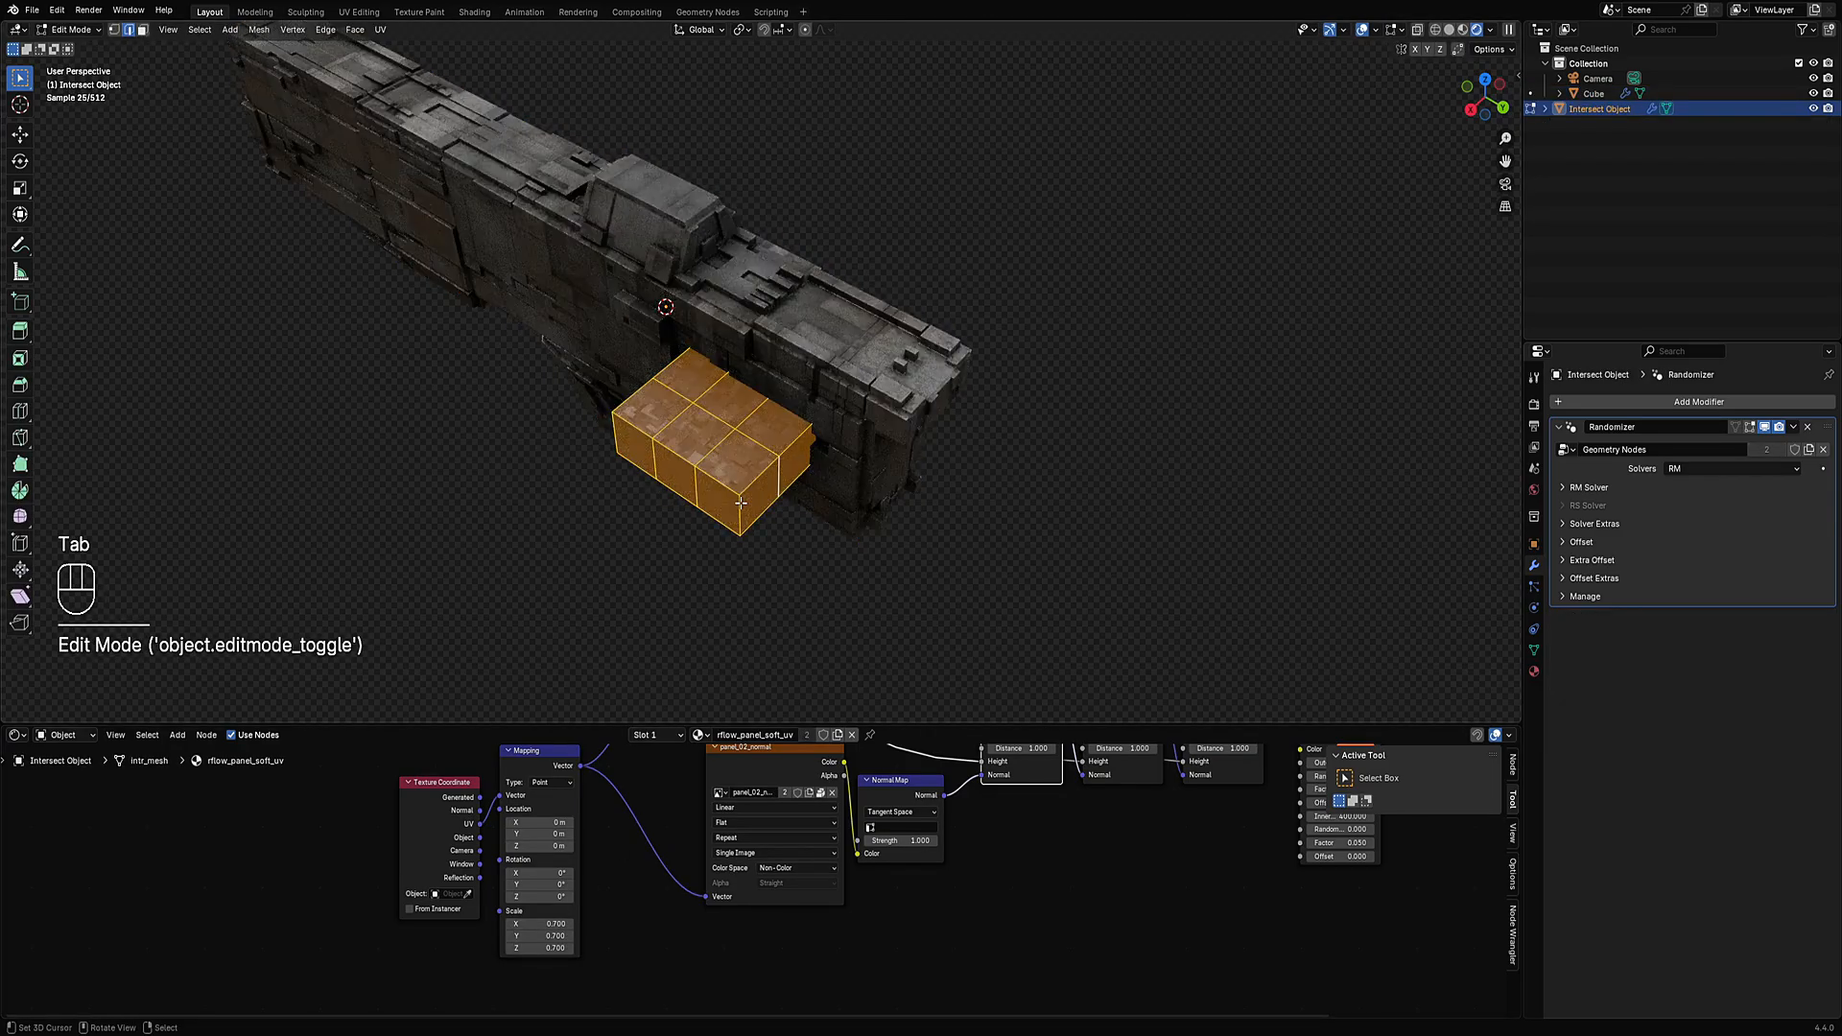
left_click(16, 735)
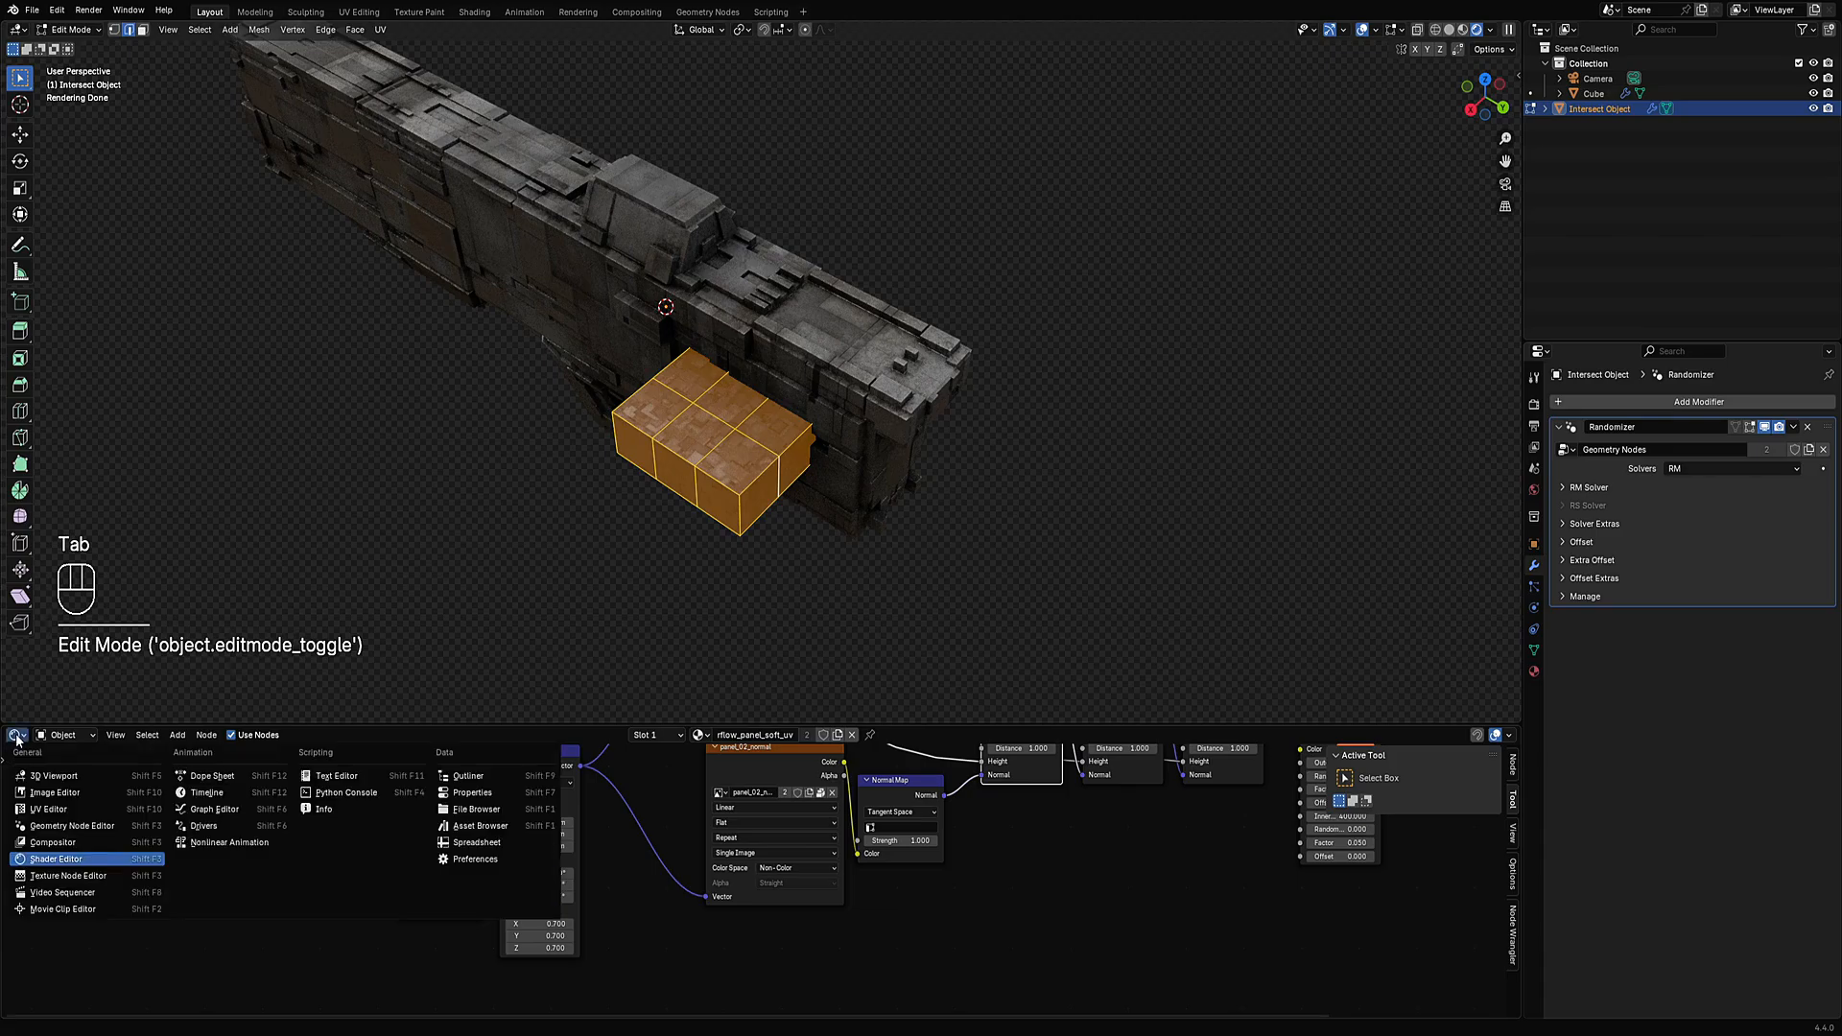
left_click(57, 860)
scroll(829, 881, "down", 7)
key("a")
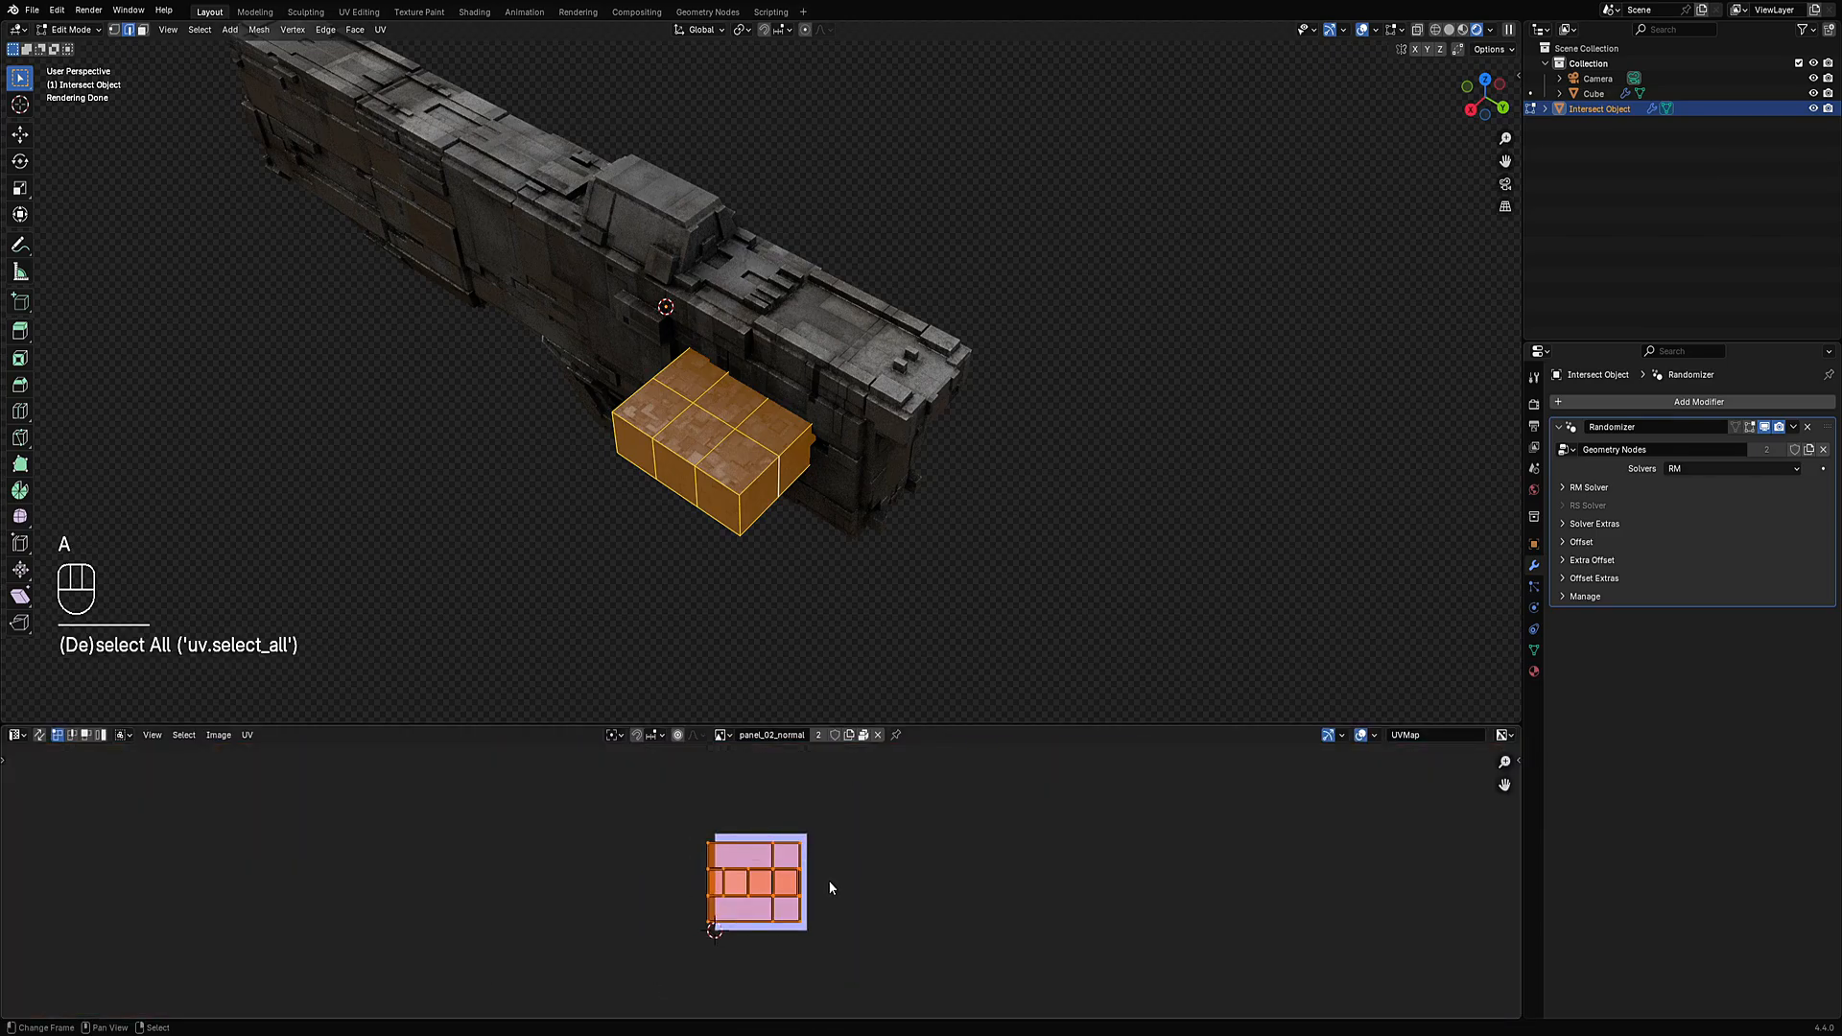
scroll(828, 881, "up", 4)
Pack the box's UV islands with the Exact Shape (Concave) method and a 0.001 margin.
left_click(248, 735)
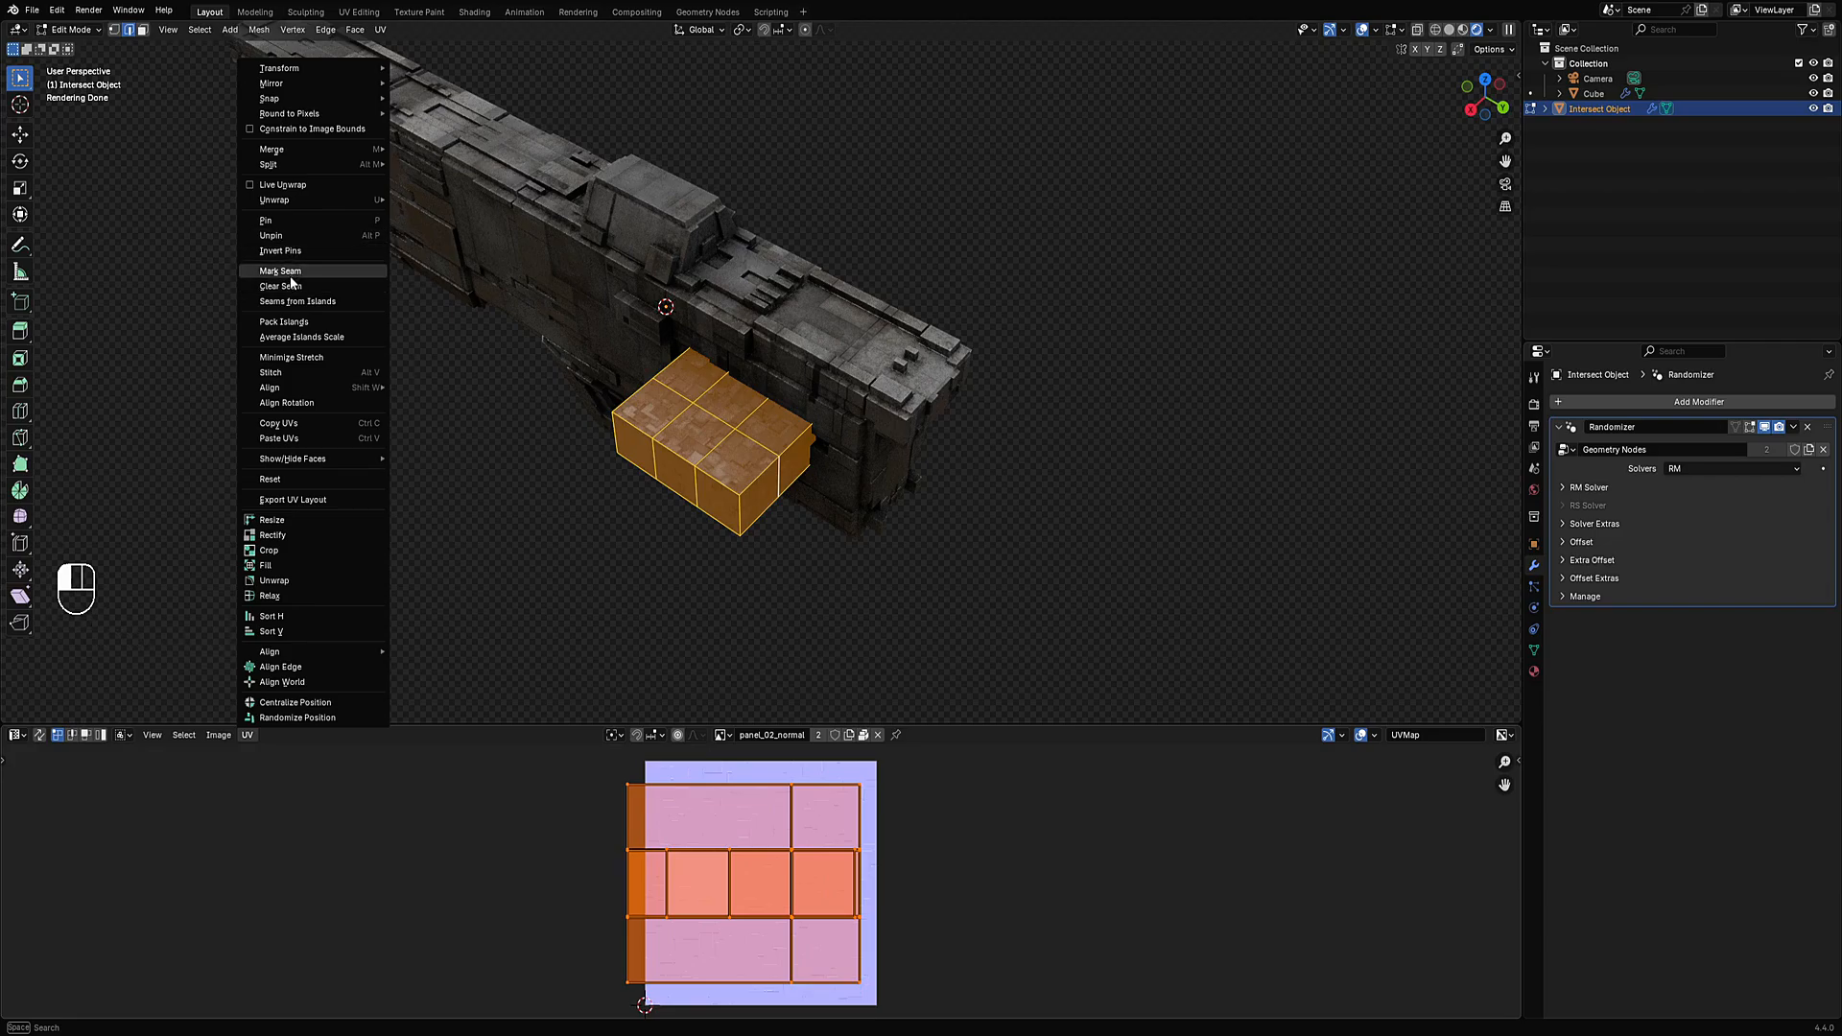
left_click(293, 322)
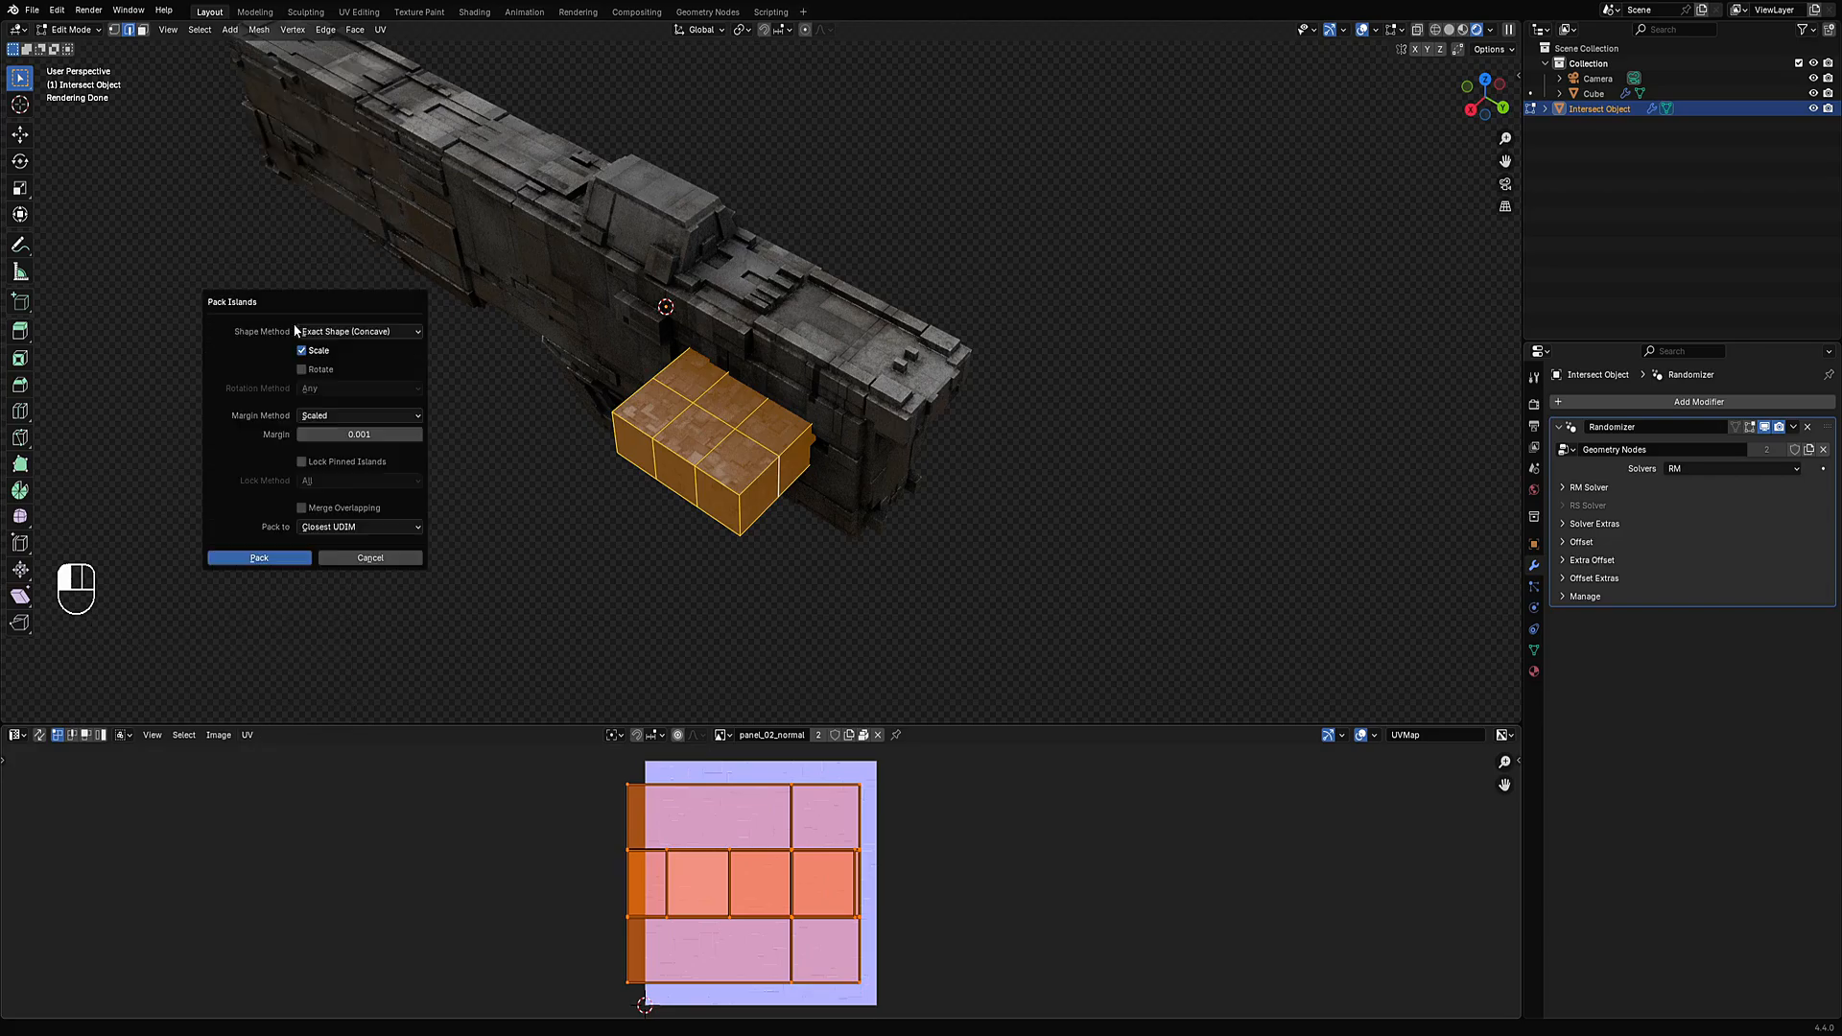
left_click(260, 557)
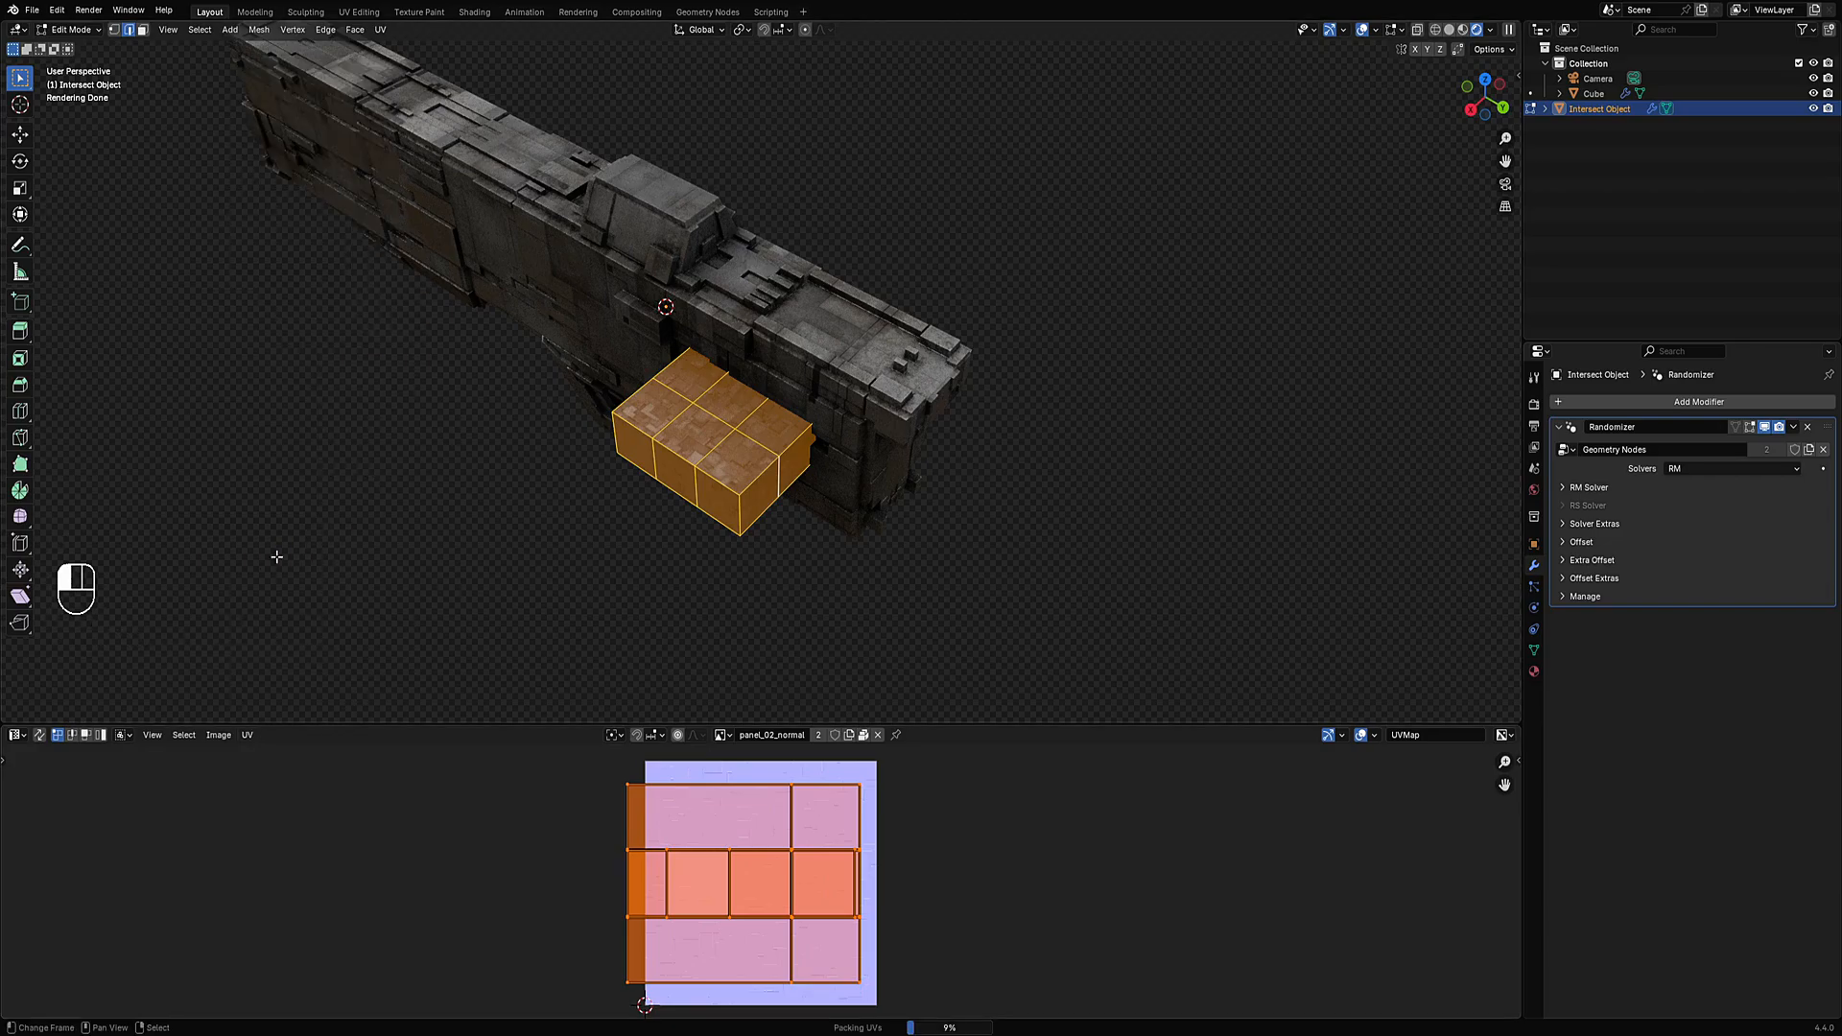
key("s")
right_click(969, 837)
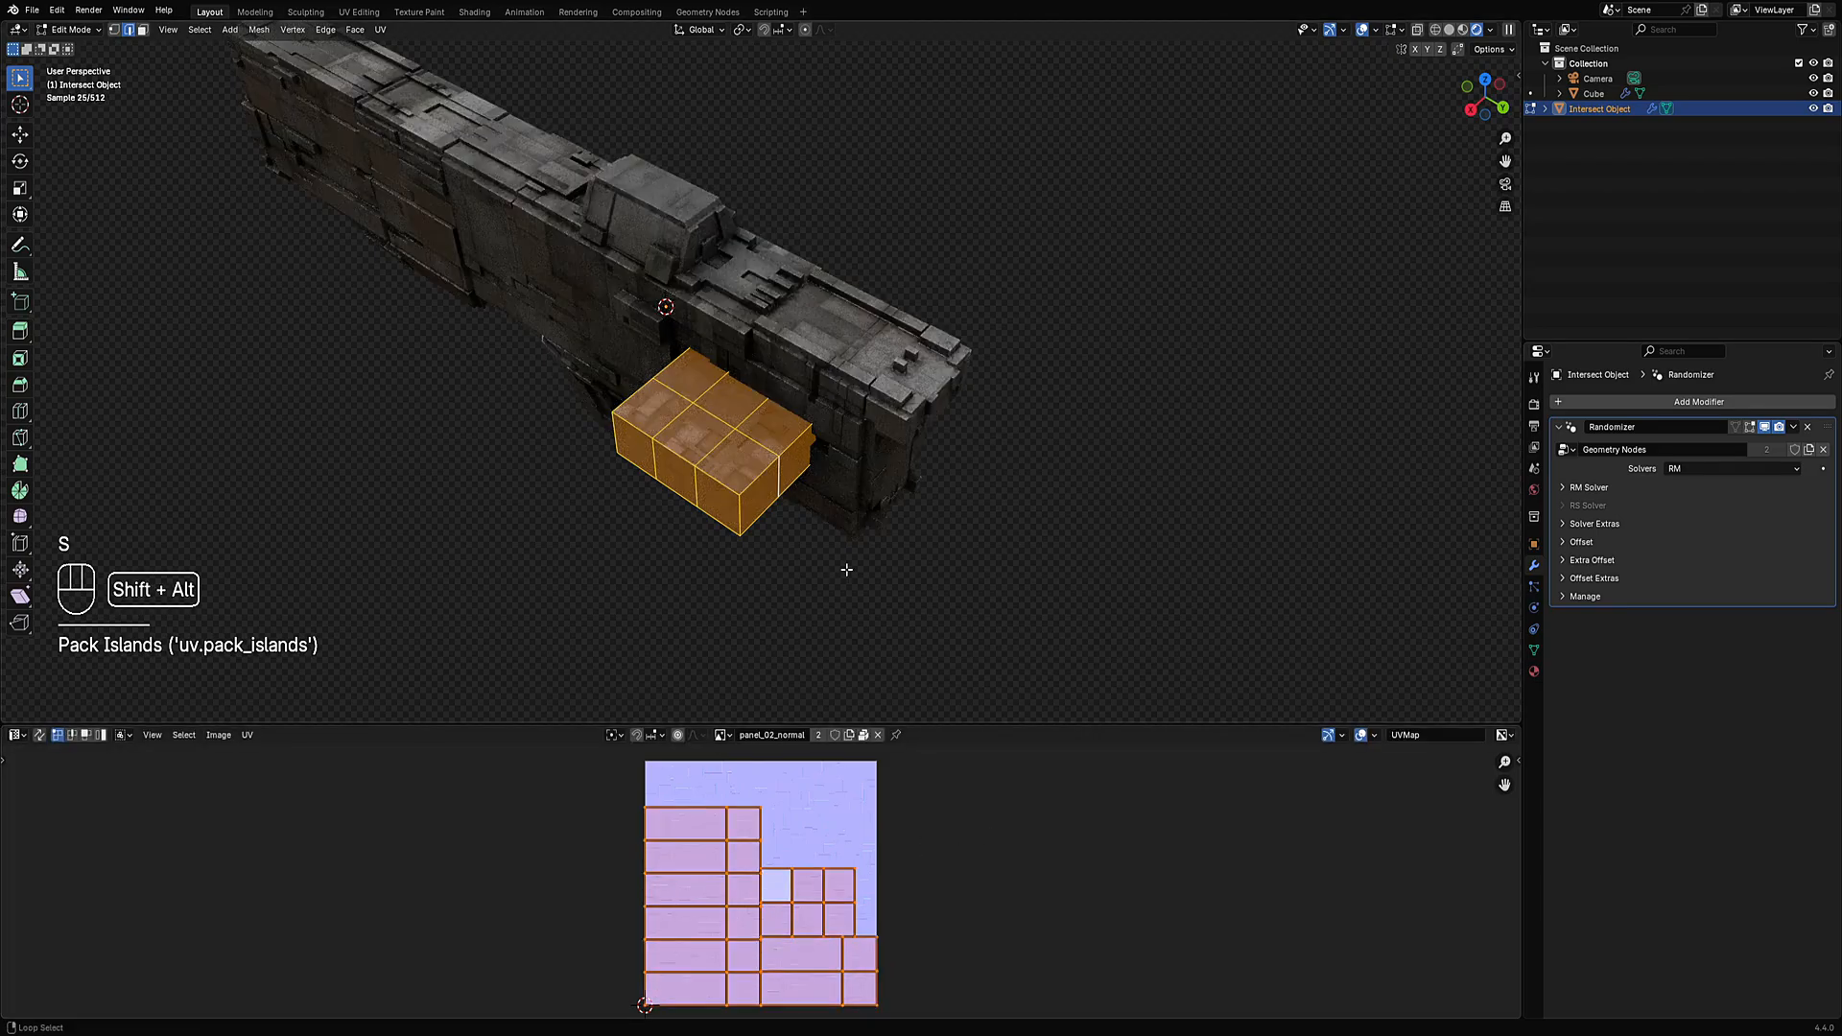
Hide the viewport overlays and scale all the box's UVs down to about 0.55 of their size.
key("shift+alt+z")
mouse_move(945, 691)
middle_mouse_down()
mouse_move(842, 480)
mouse_move(913, 691)
middle_mouse_up()
key("a")
key("s")
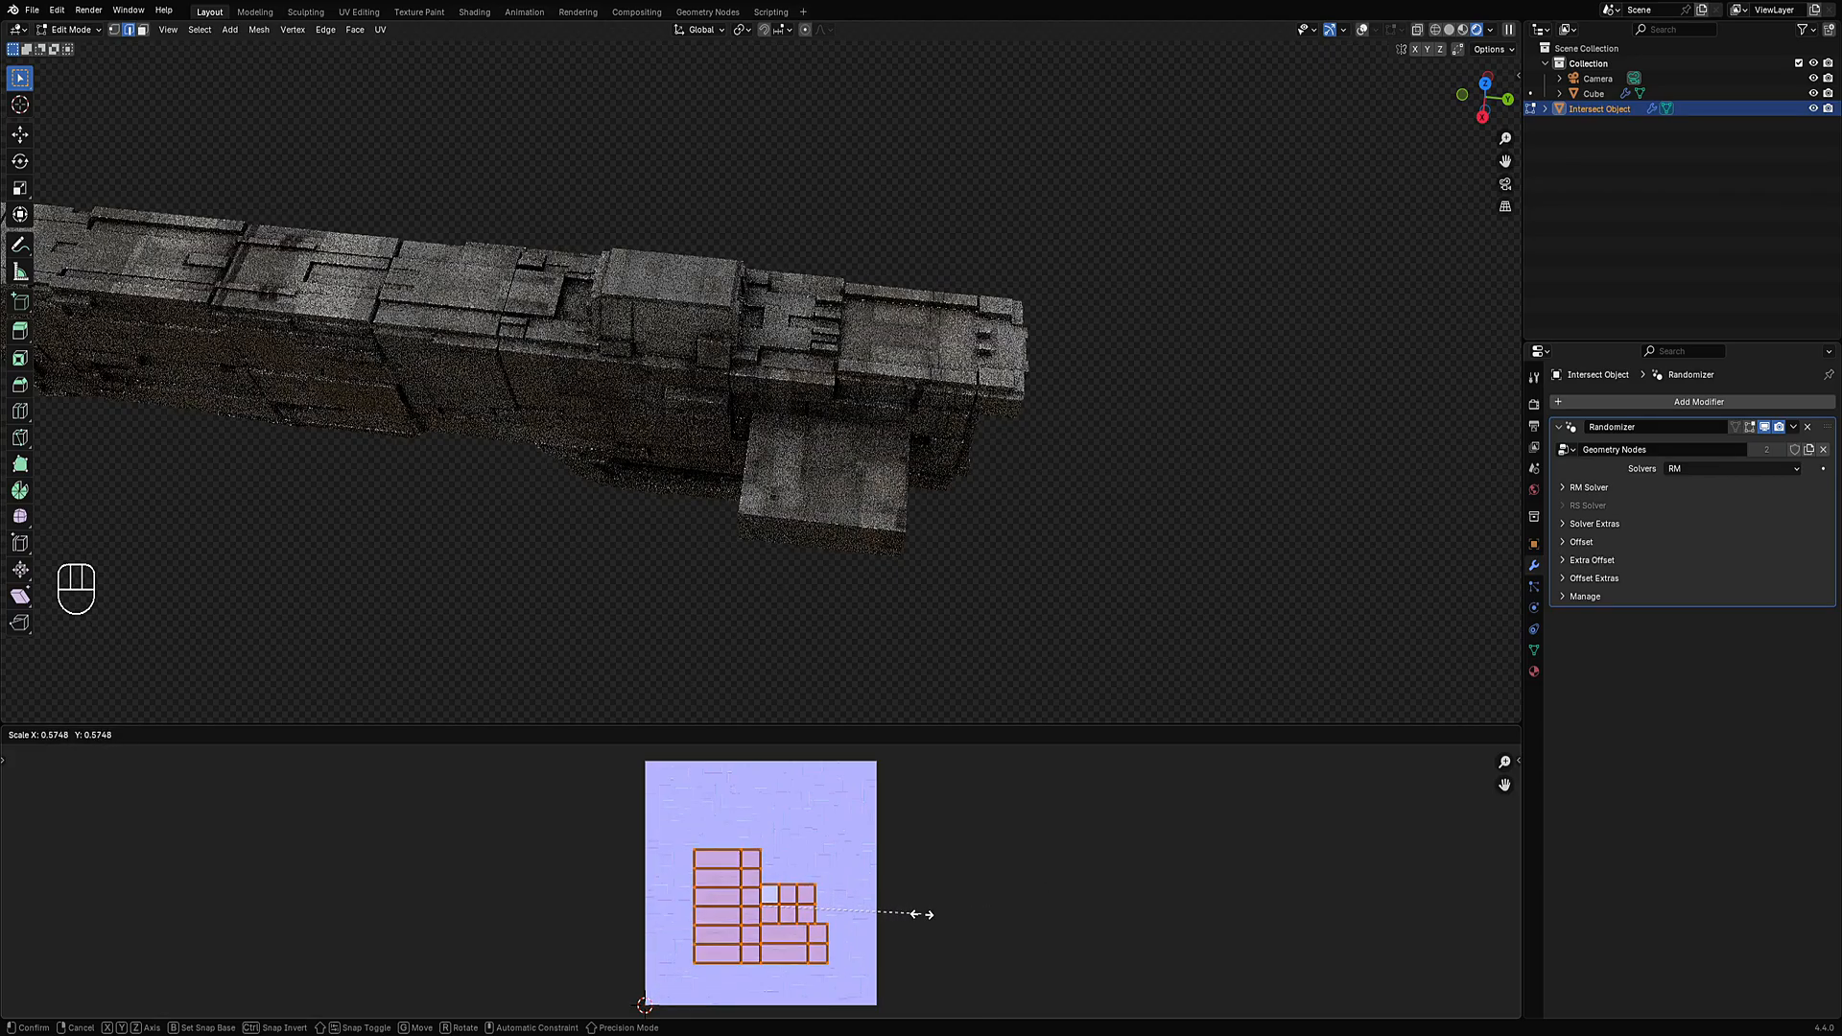
left_click(916, 906)
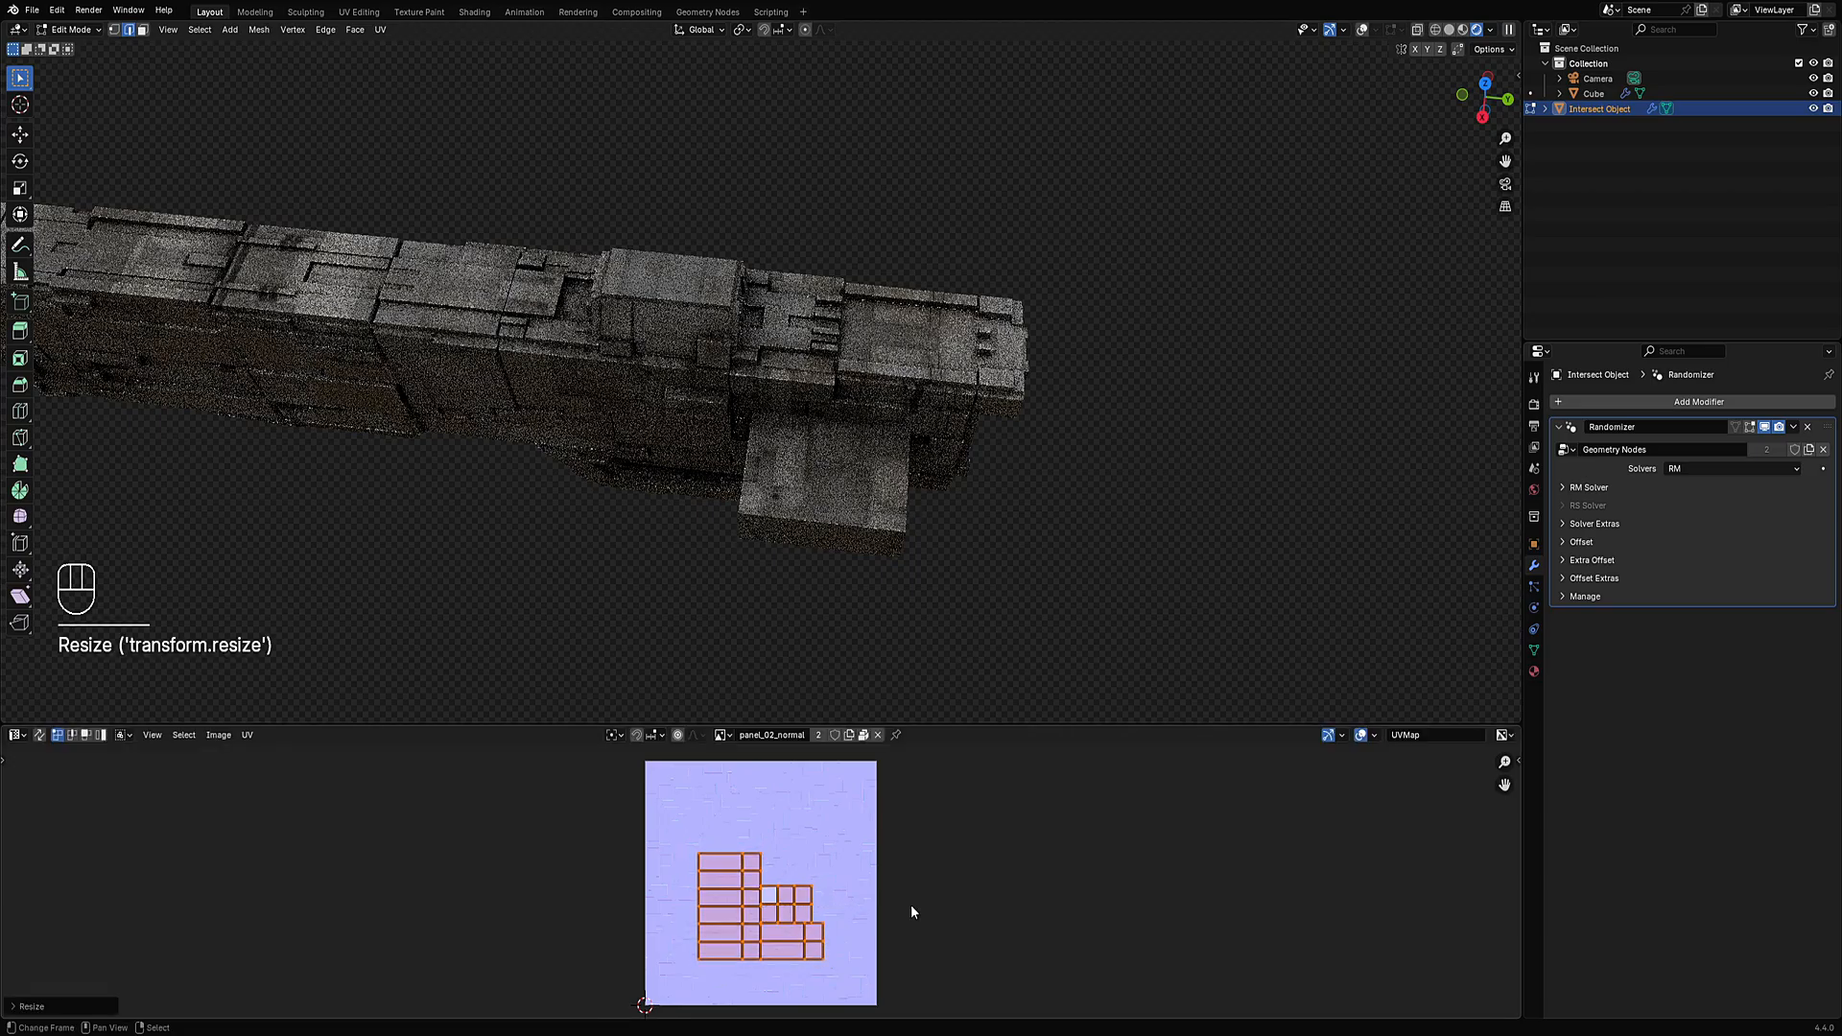
Finish editing the box, maximize the 3D viewport and set it to solid shading.
scroll(872, 465, "down", 5)
key("Tab")
middle_click_drag(873, 465, 959, 436)
key("ctrl+space")
mouse_move(1012, 562)
middle_mouse_down()
mouse_move(963, 547)
mouse_move(999, 543)
mouse_move(768, 567)
mouse_move(1075, 544)
mouse_move(913, 541)
mouse_move(1097, 562)
mouse_move(965, 551)
mouse_move(1059, 526)
mouse_move(1040, 533)
mouse_move(1068, 424)
mouse_move(1055, 504)
mouse_move(1071, 526)
mouse_move(1067, 507)
mouse_move(1002, 542)
middle_mouse_up()
scroll(1002, 542, "up", 5)
key("z")
left_click(1116, 423)
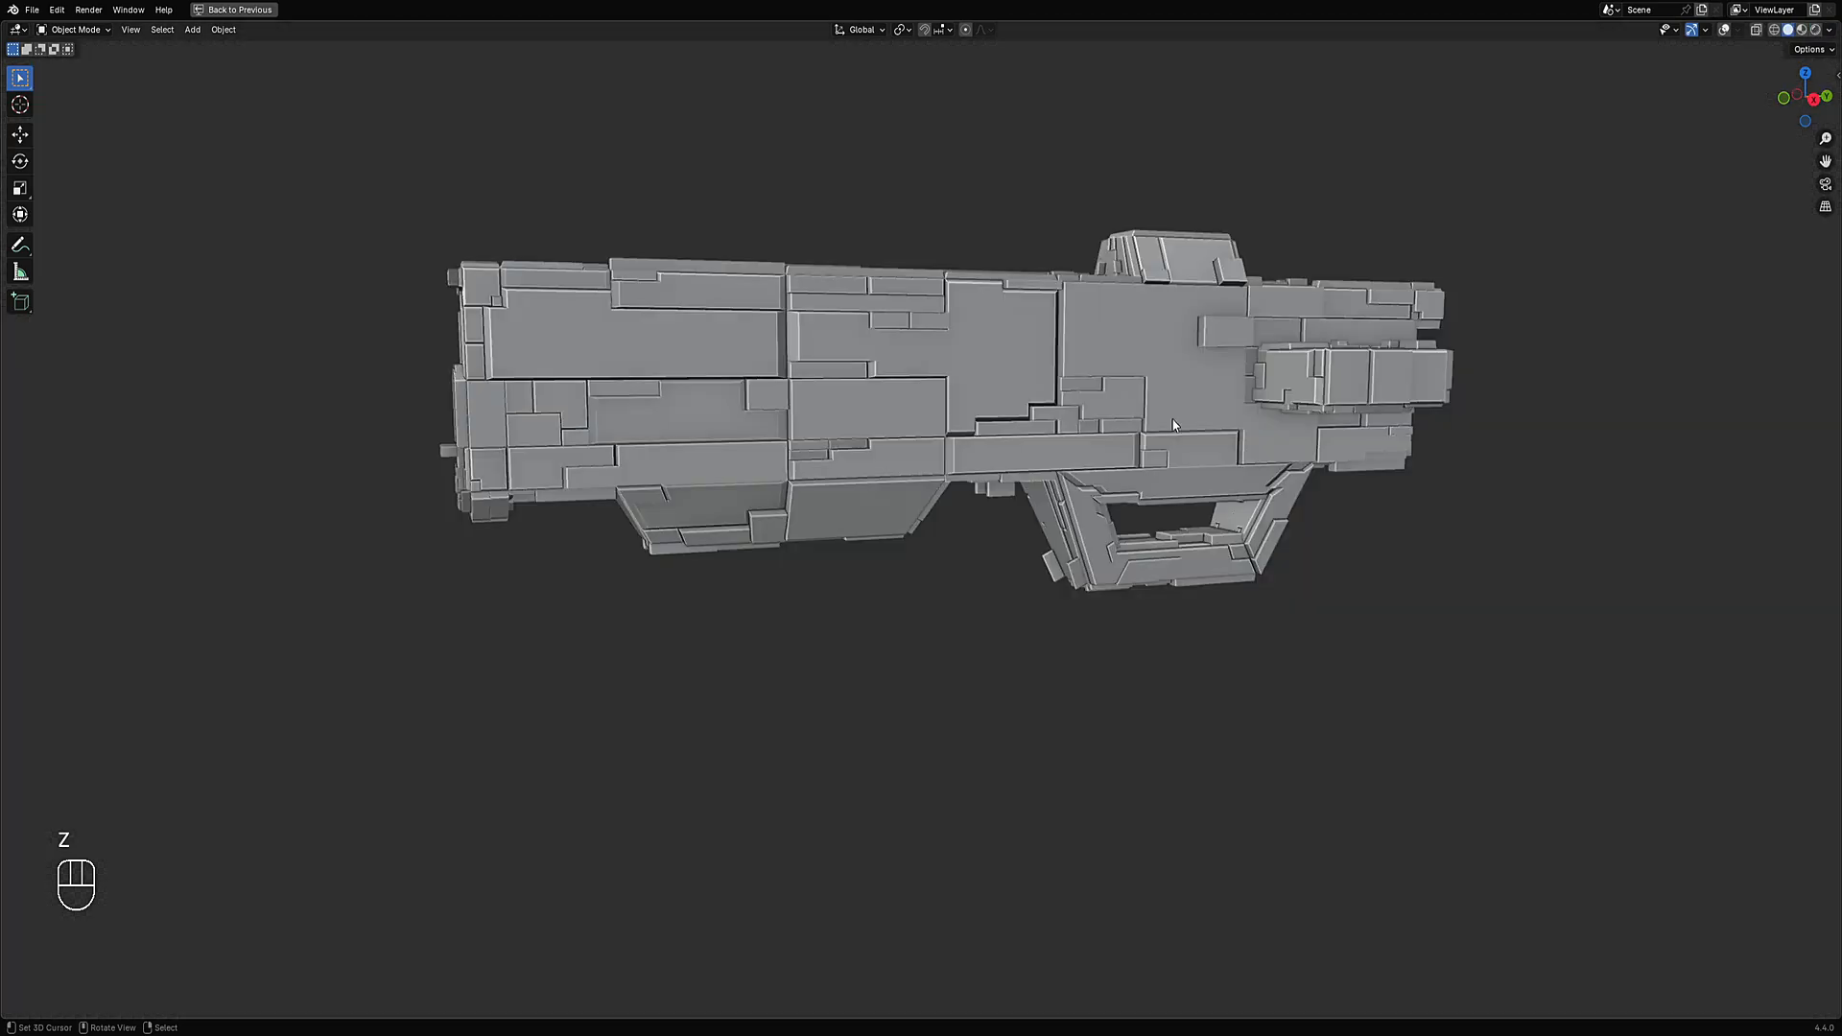
Save the file and open the gun body's mesh for editing in the right side view with overlays shown.
mouse_move(1116, 423)
middle_mouse_down()
mouse_move(1132, 451)
mouse_move(1002, 487)
middle_mouse_up()
key("ctrl+s")
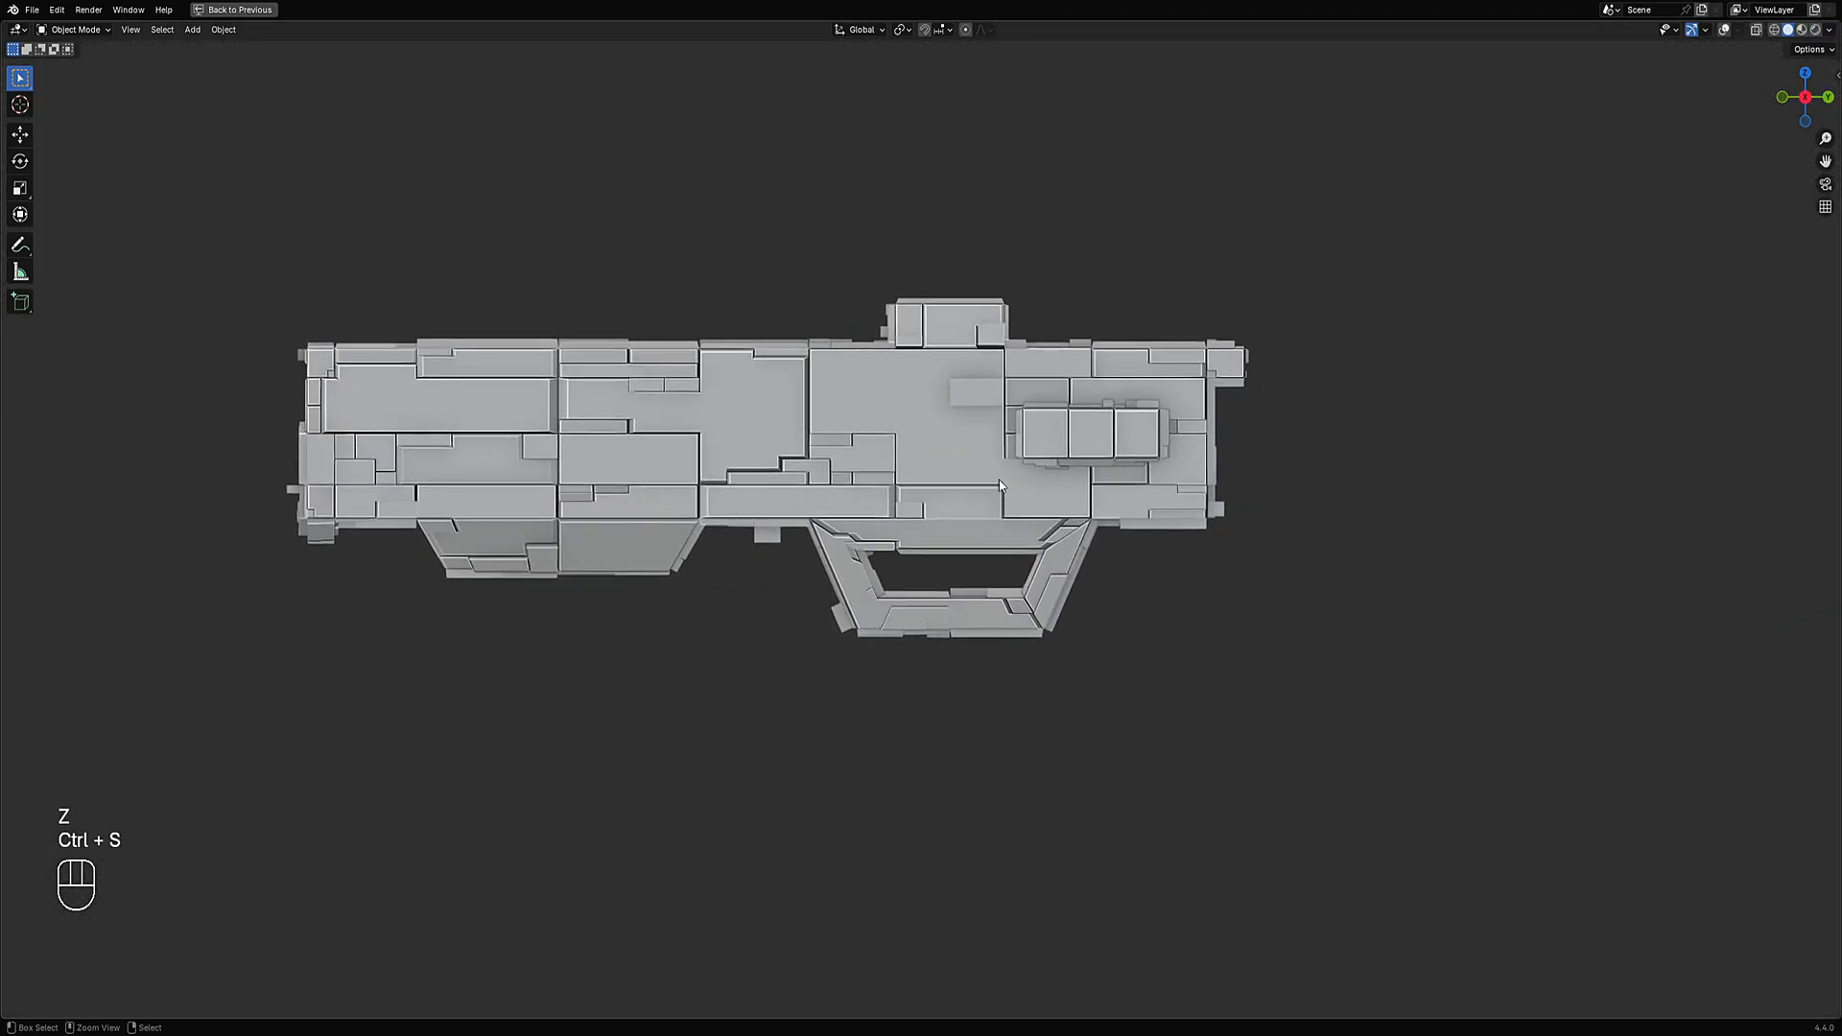
left_click(945, 569)
key("Tab")
key("shift+alt+z")
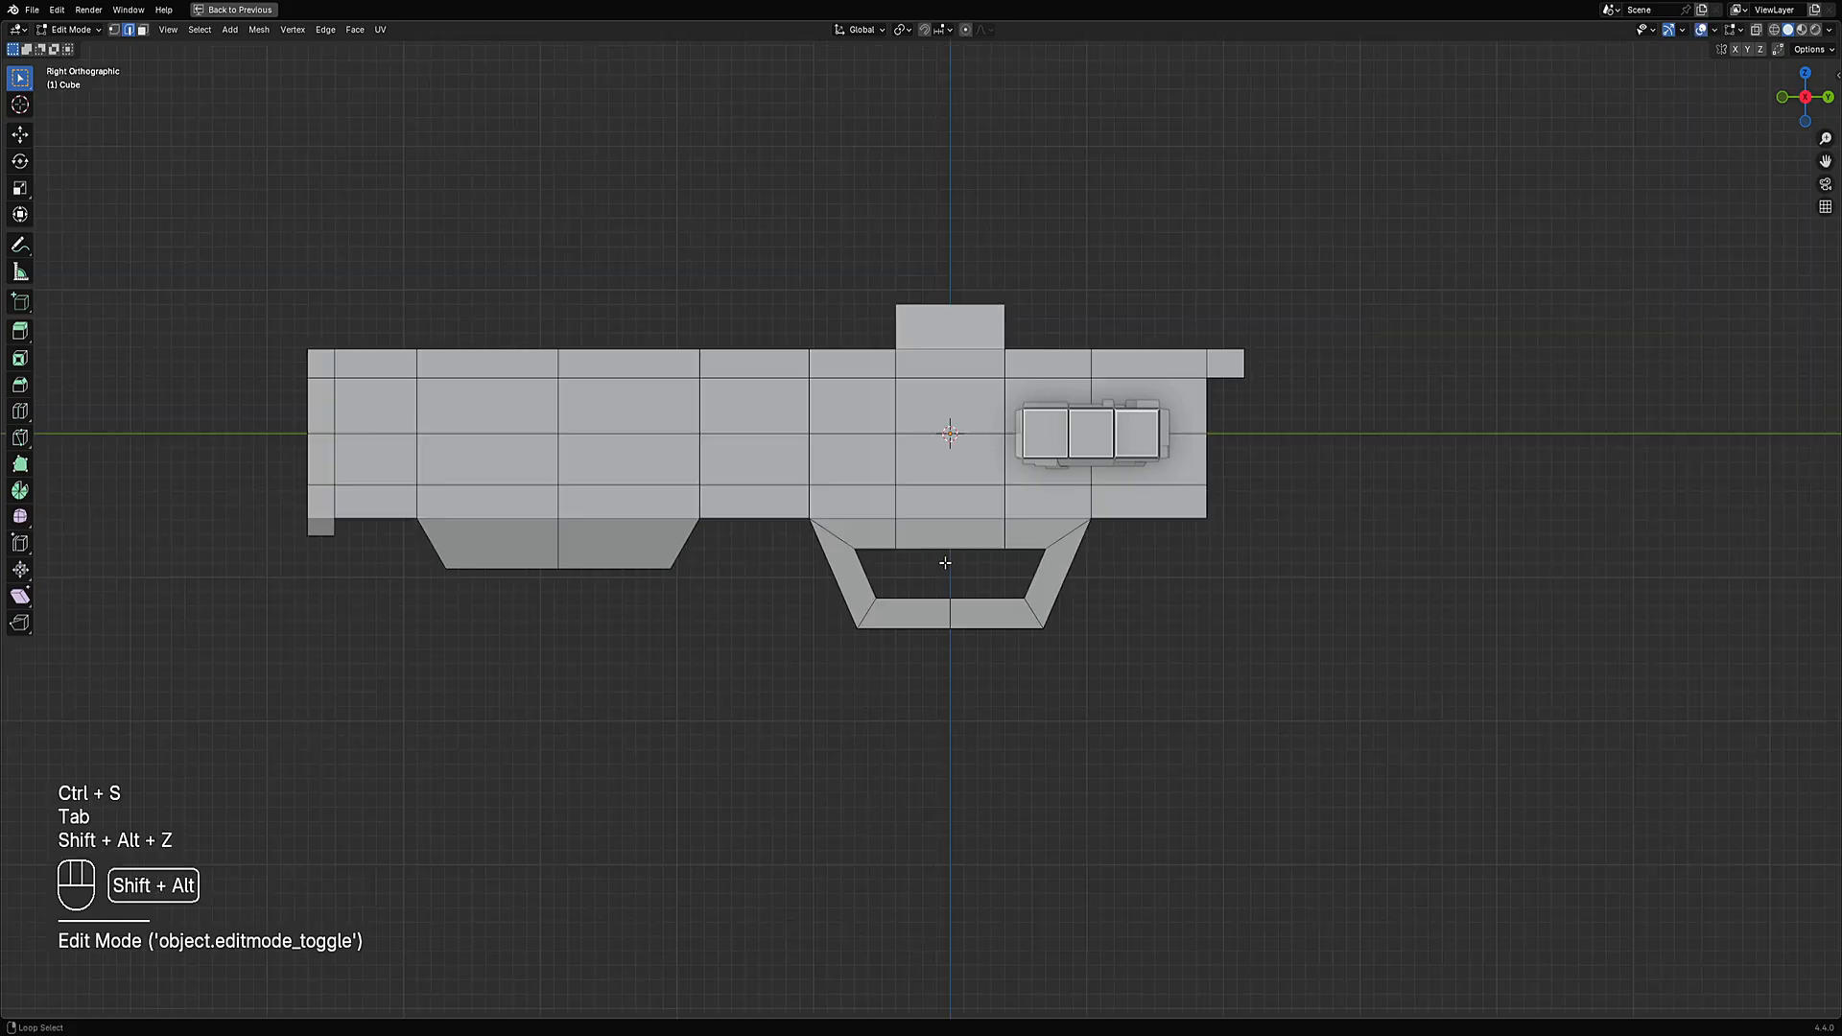
Annotate the edge flow around the -Y upper corner of the trapezoidal handle and compare the mesh with its panelled object view.
scroll(876, 556, "up", 4)
key("alt+a")
key("1")
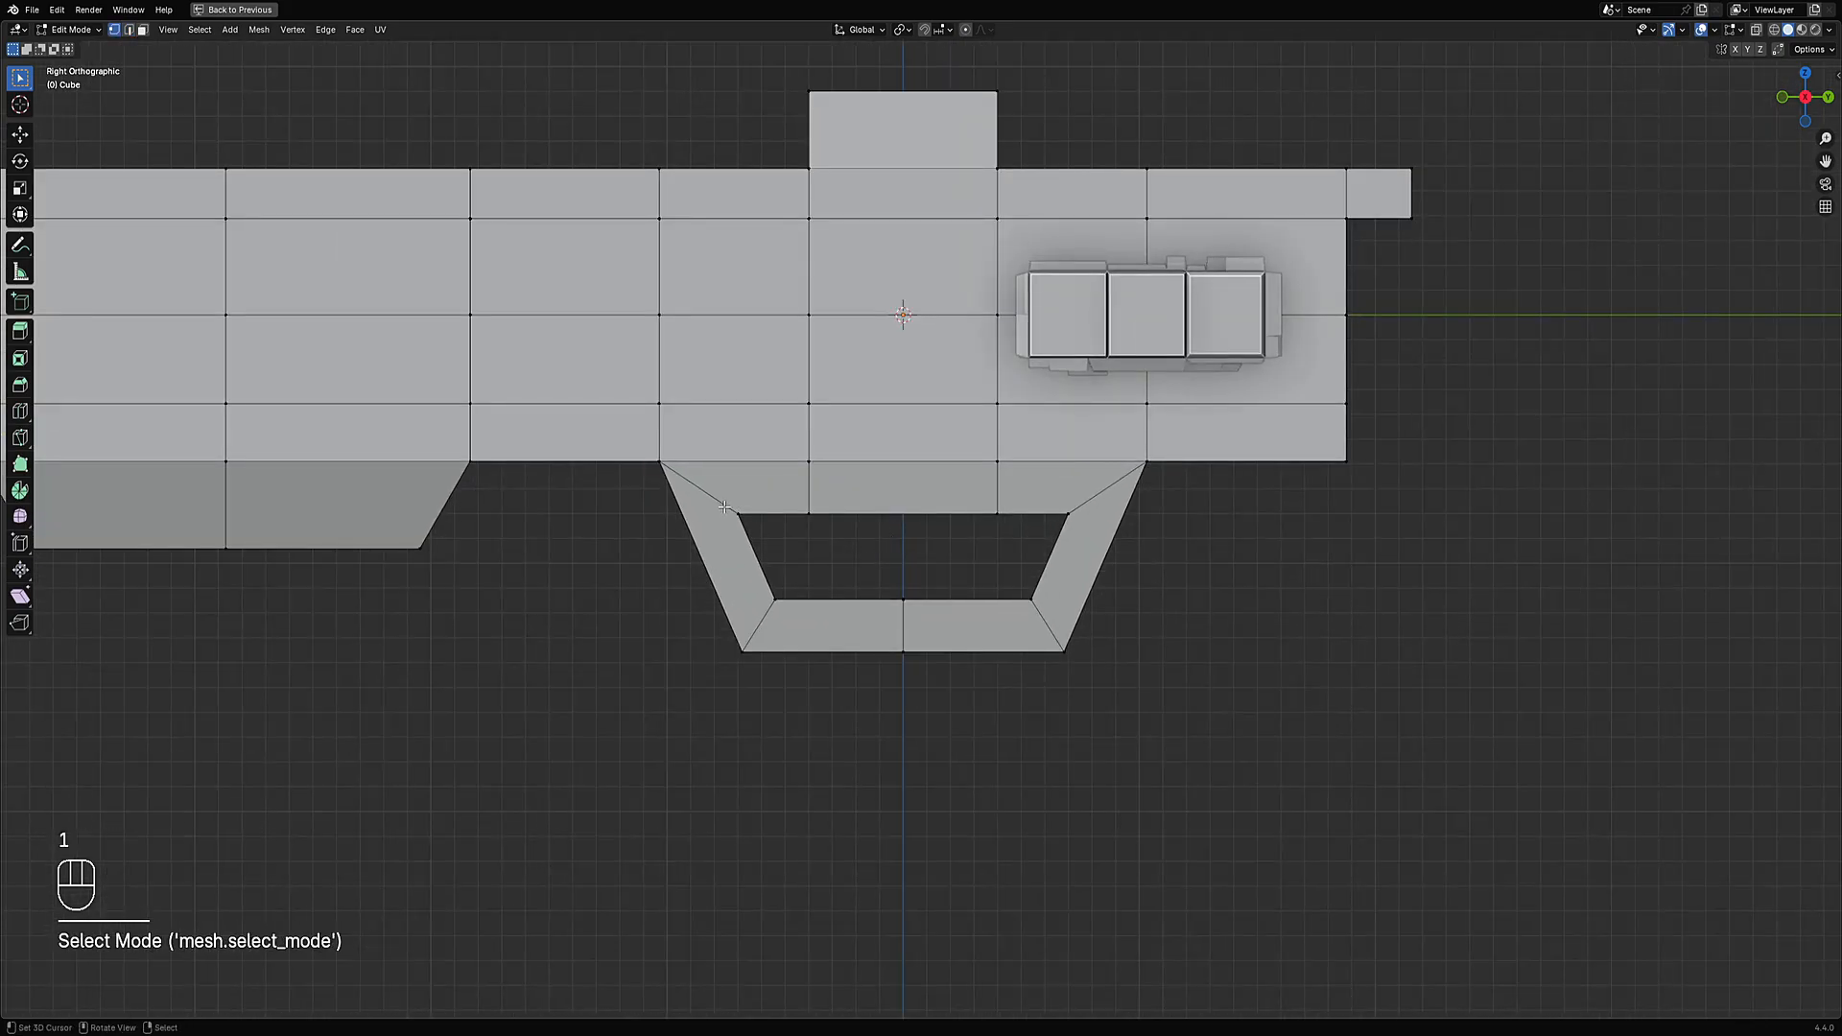
key("ctrl+r")
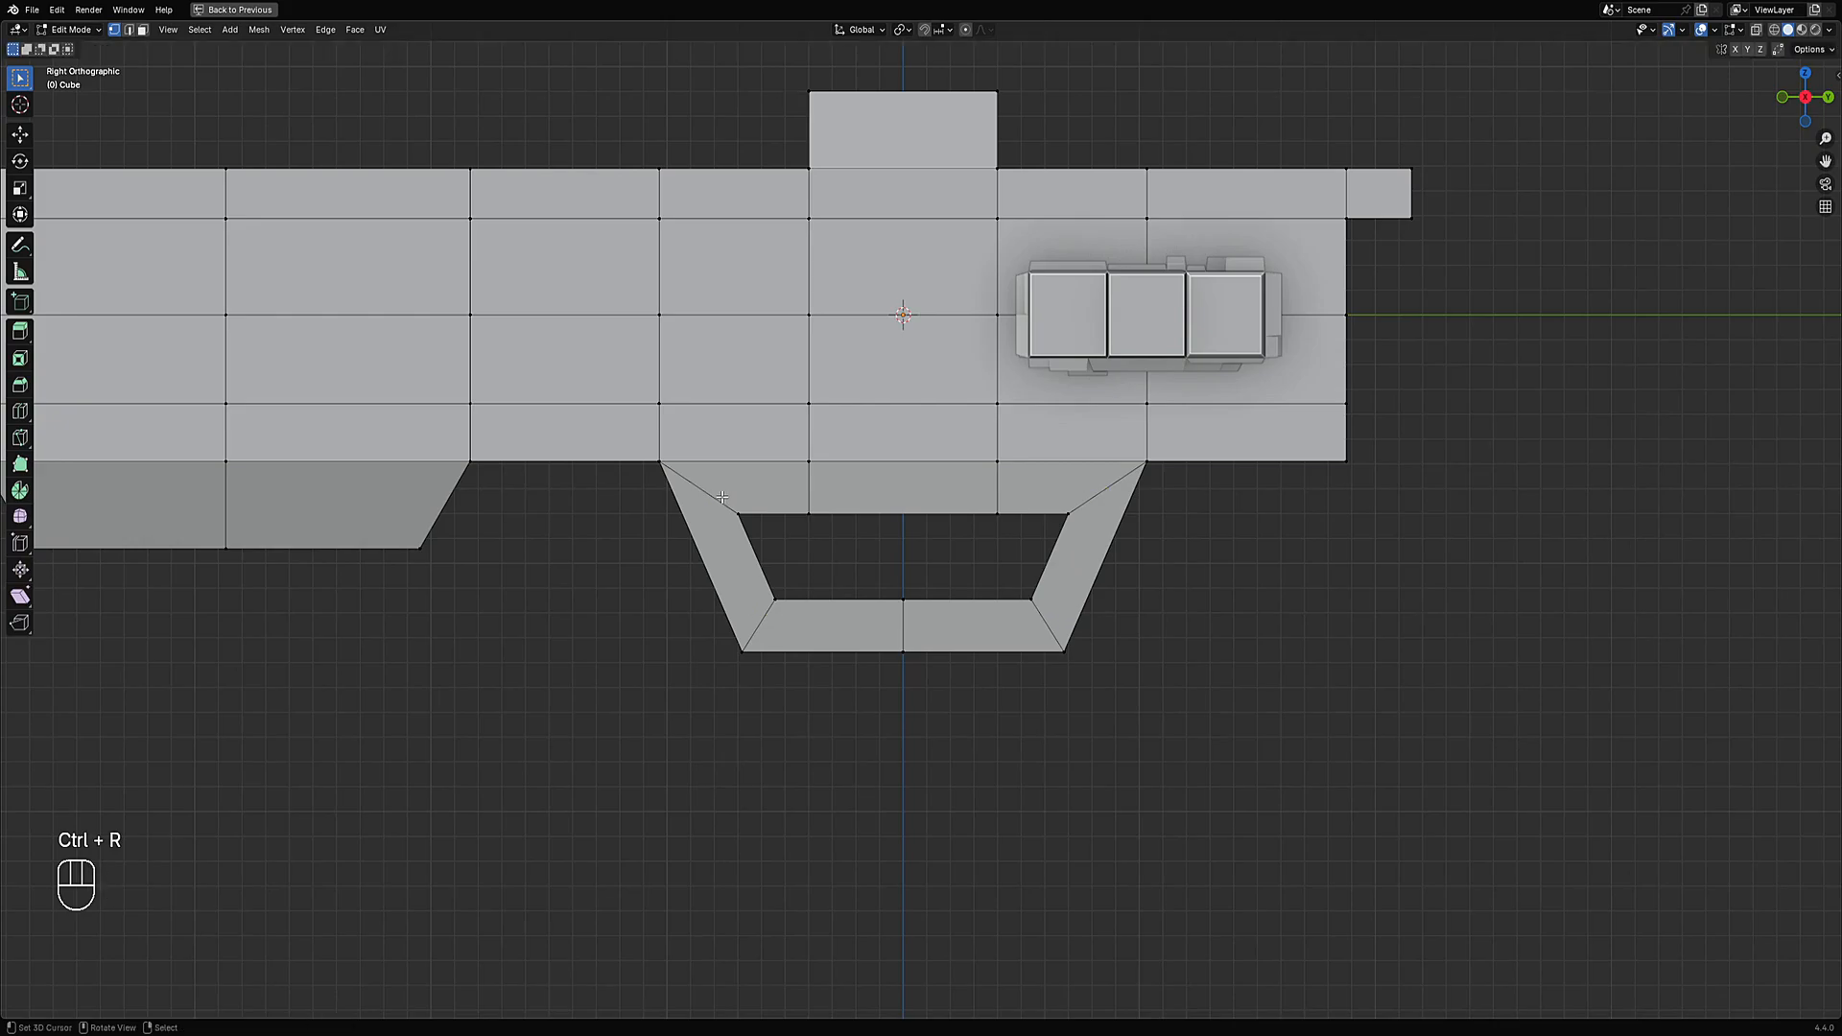
left_click_drag(732, 547, 732, 568)
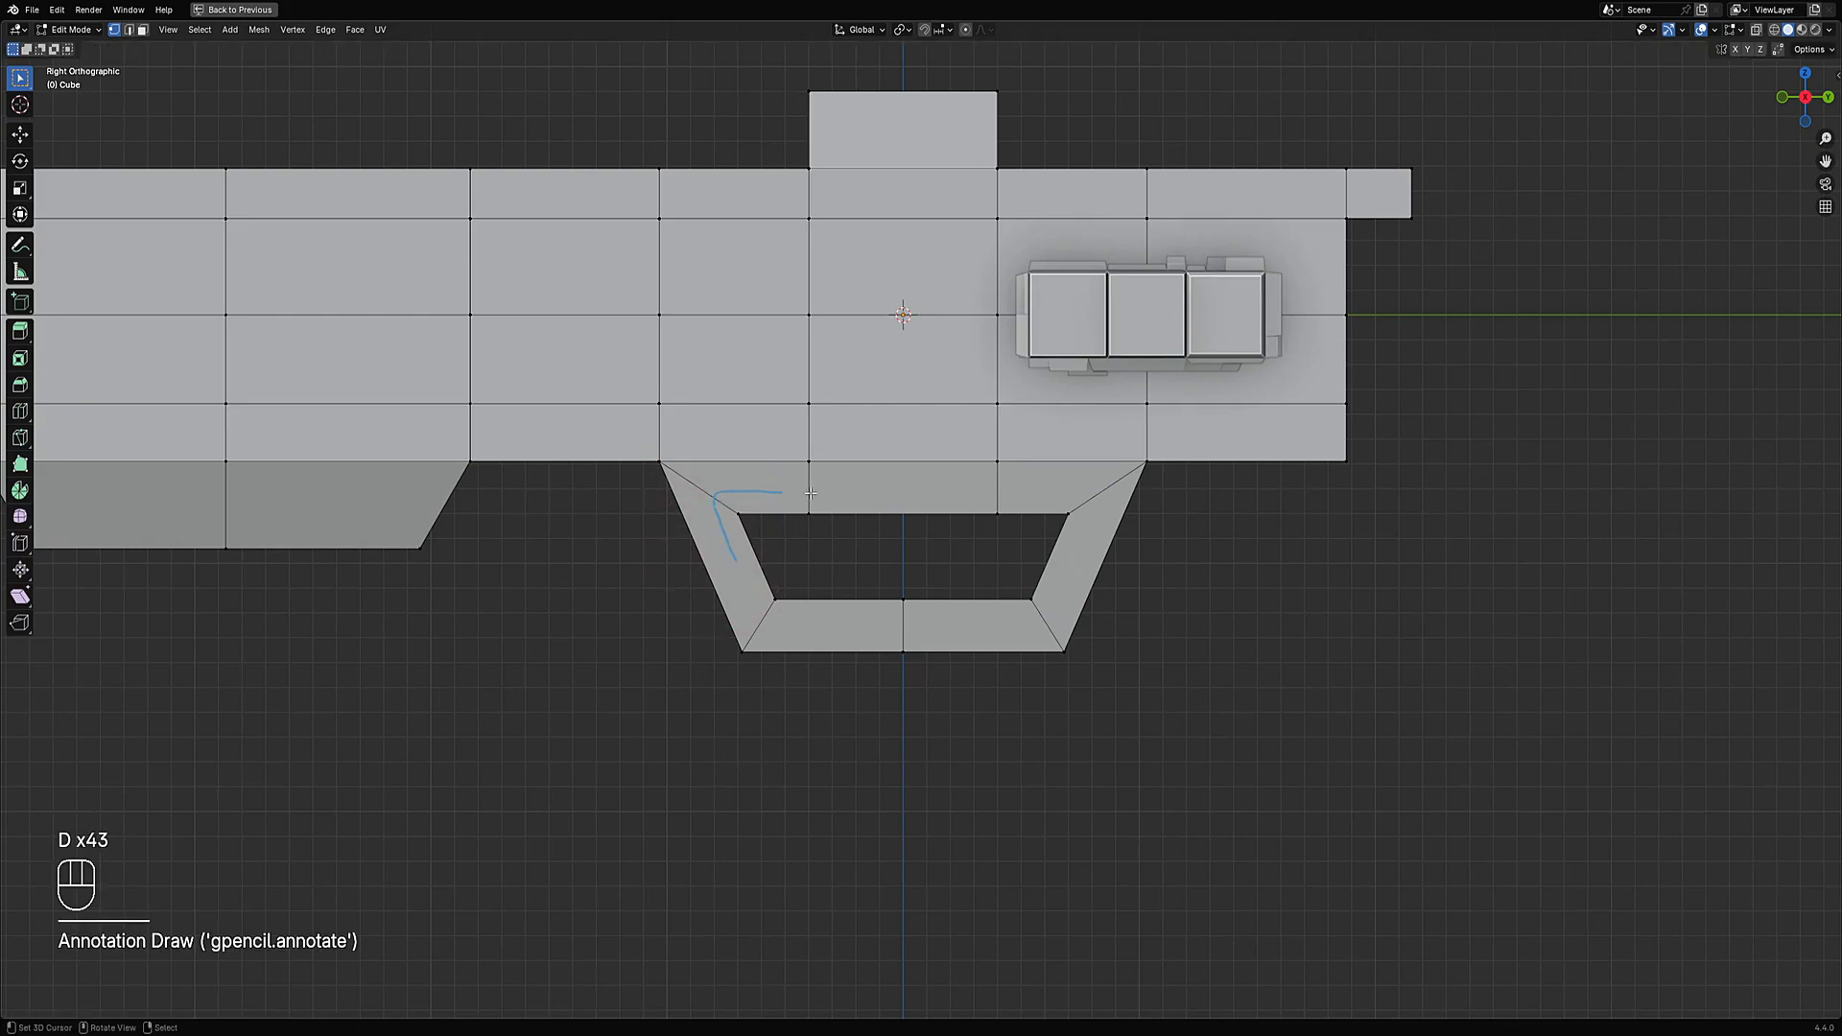
key("Tab")
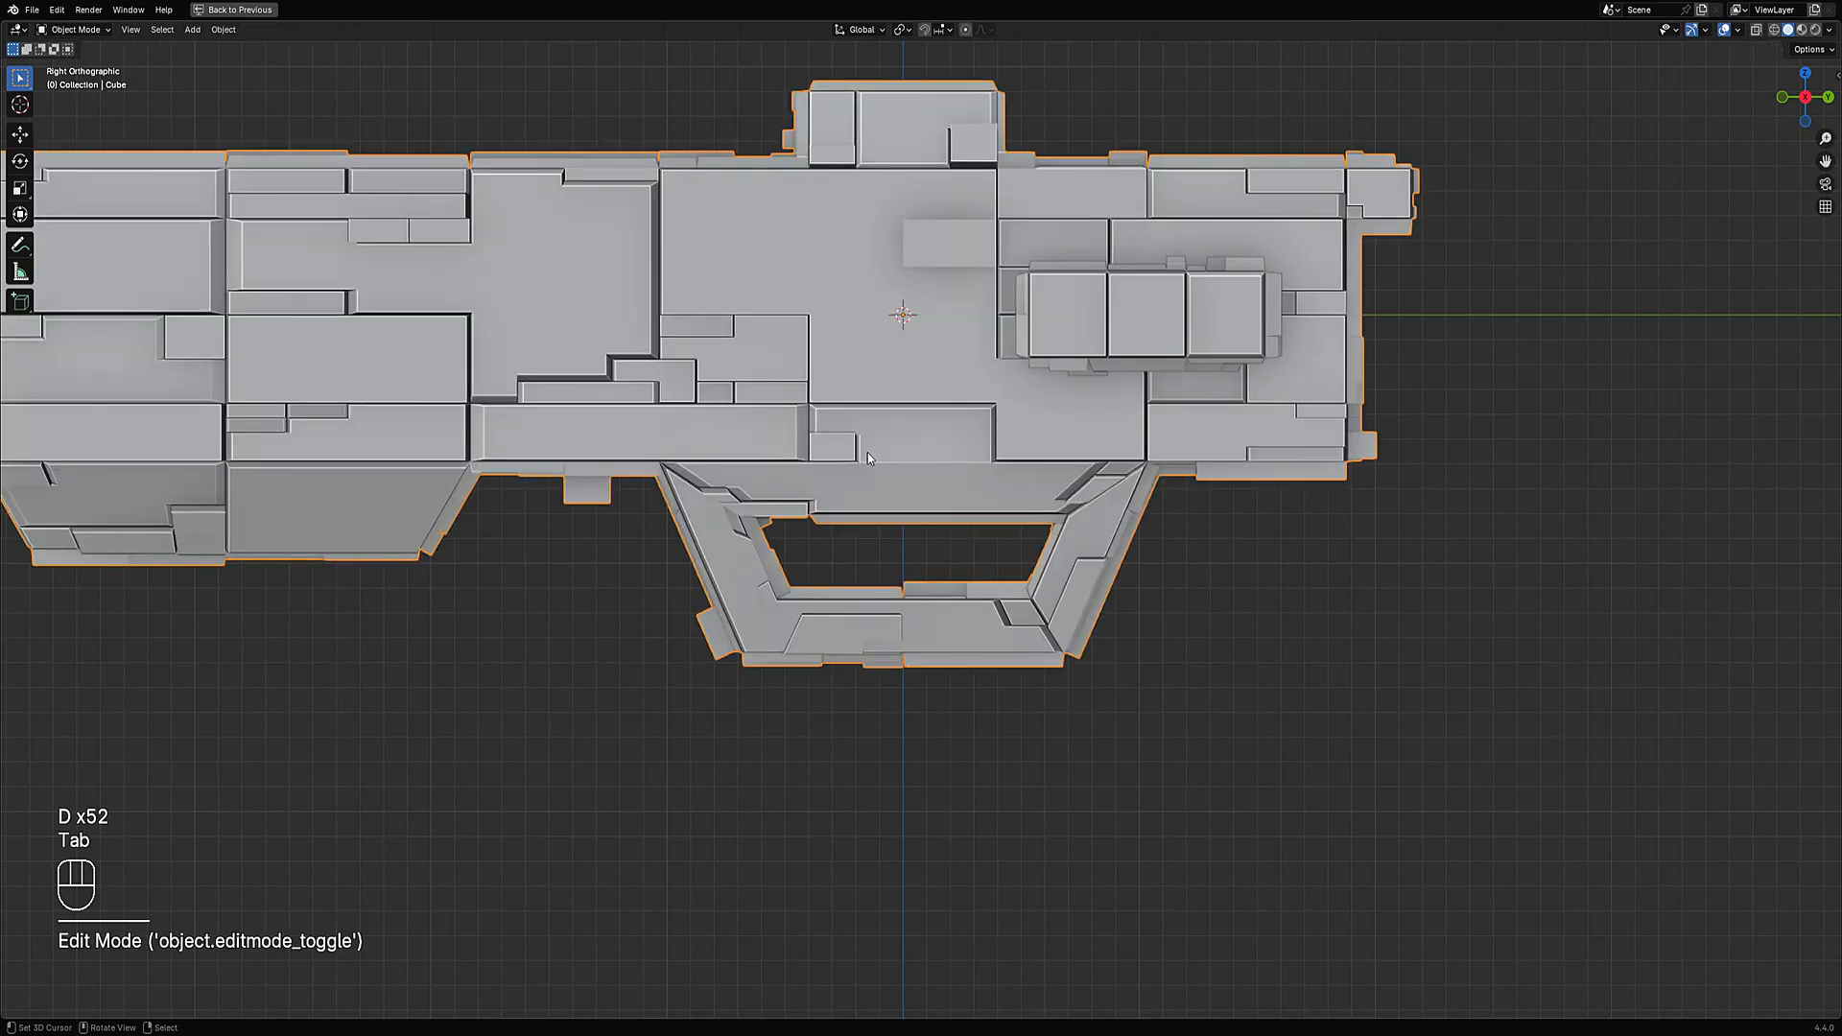
key("Tab")
Knife-cut angle-constrained vertical lines up through the body and horizontal lines outward from the handle opening's two upper corners, cutting through the mesh.
middle_click_drag(868, 453, 831, 480)
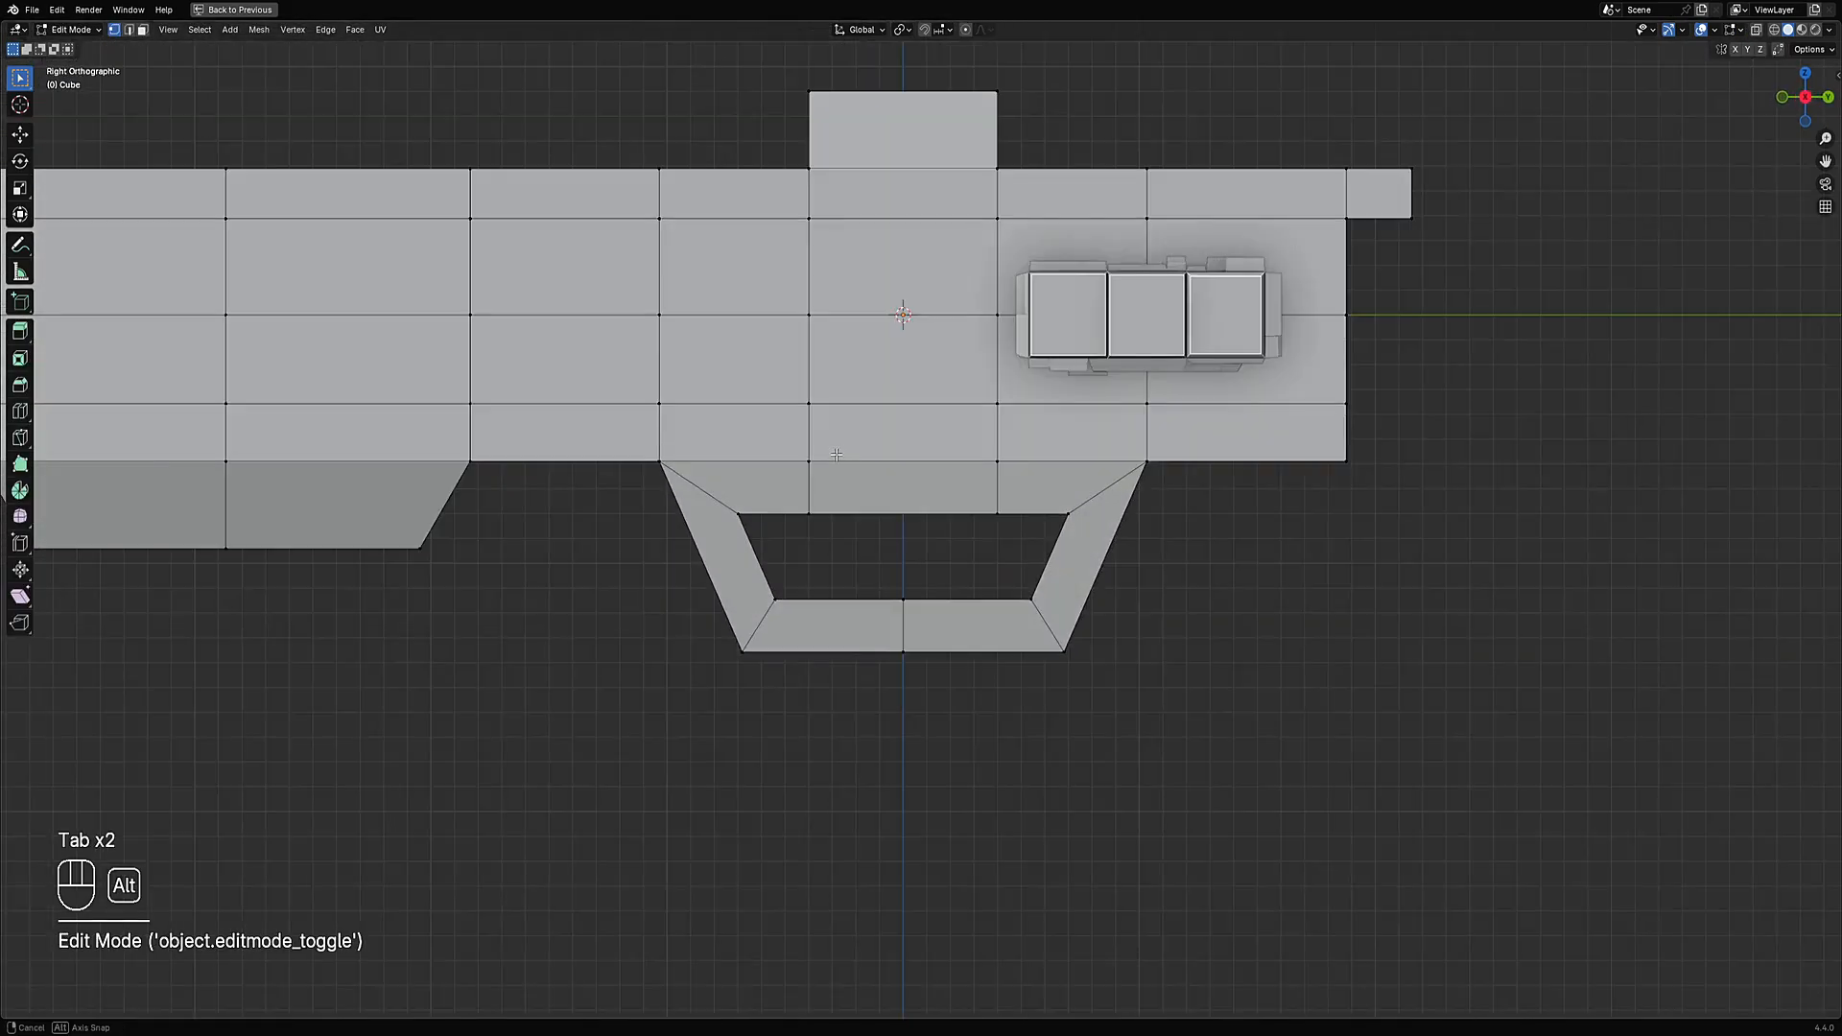
scroll(831, 480, "down", 2)
scroll(831, 479, "up", 2)
key("k")
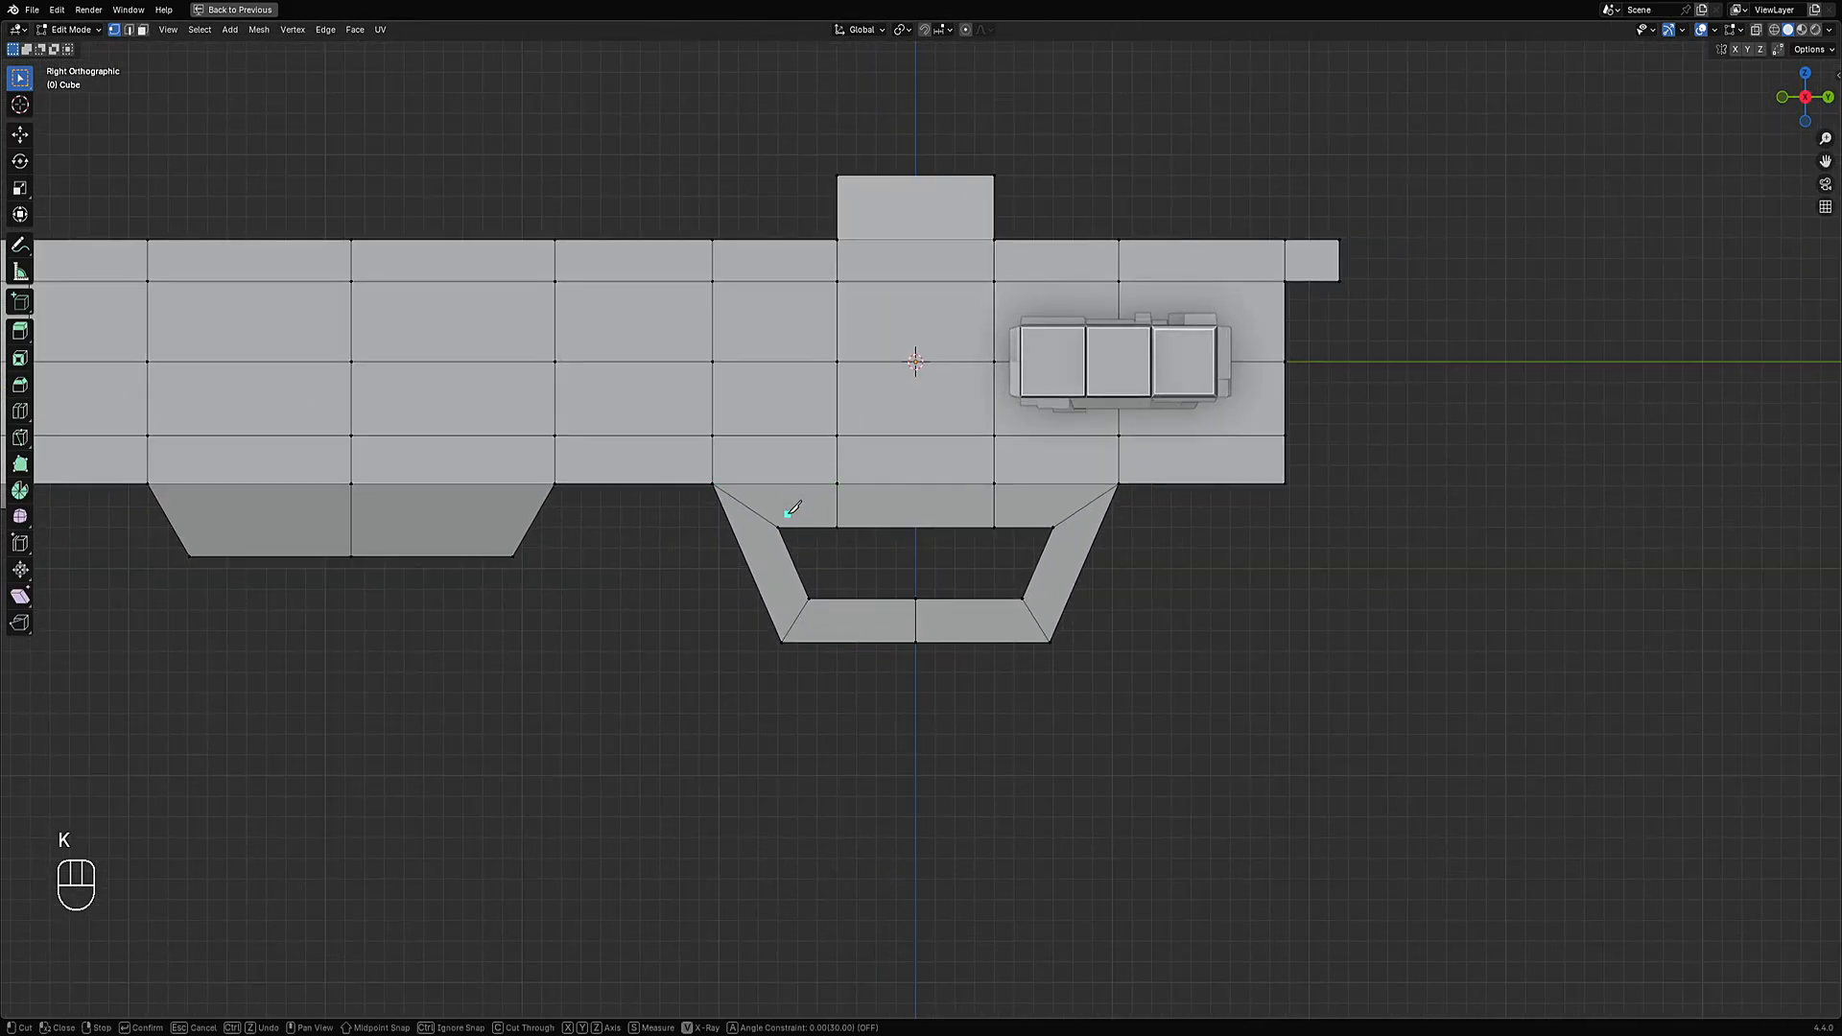
key("a")
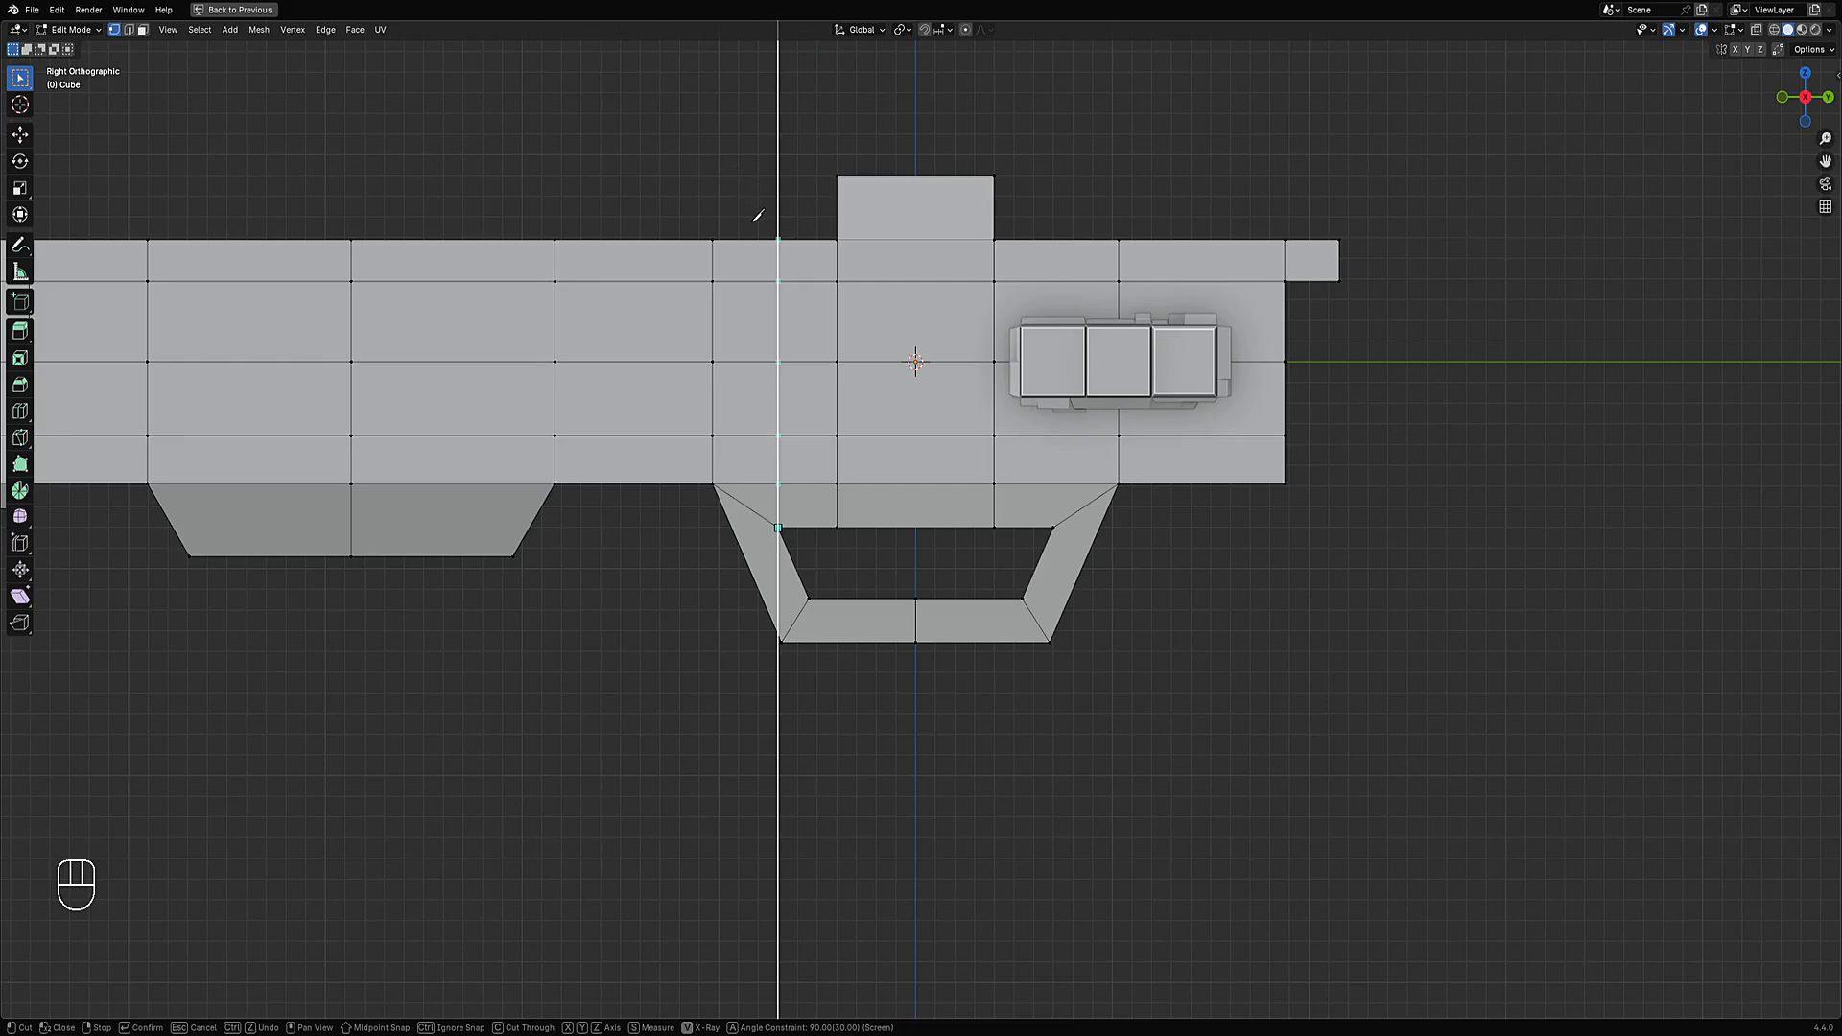
left_click(775, 197)
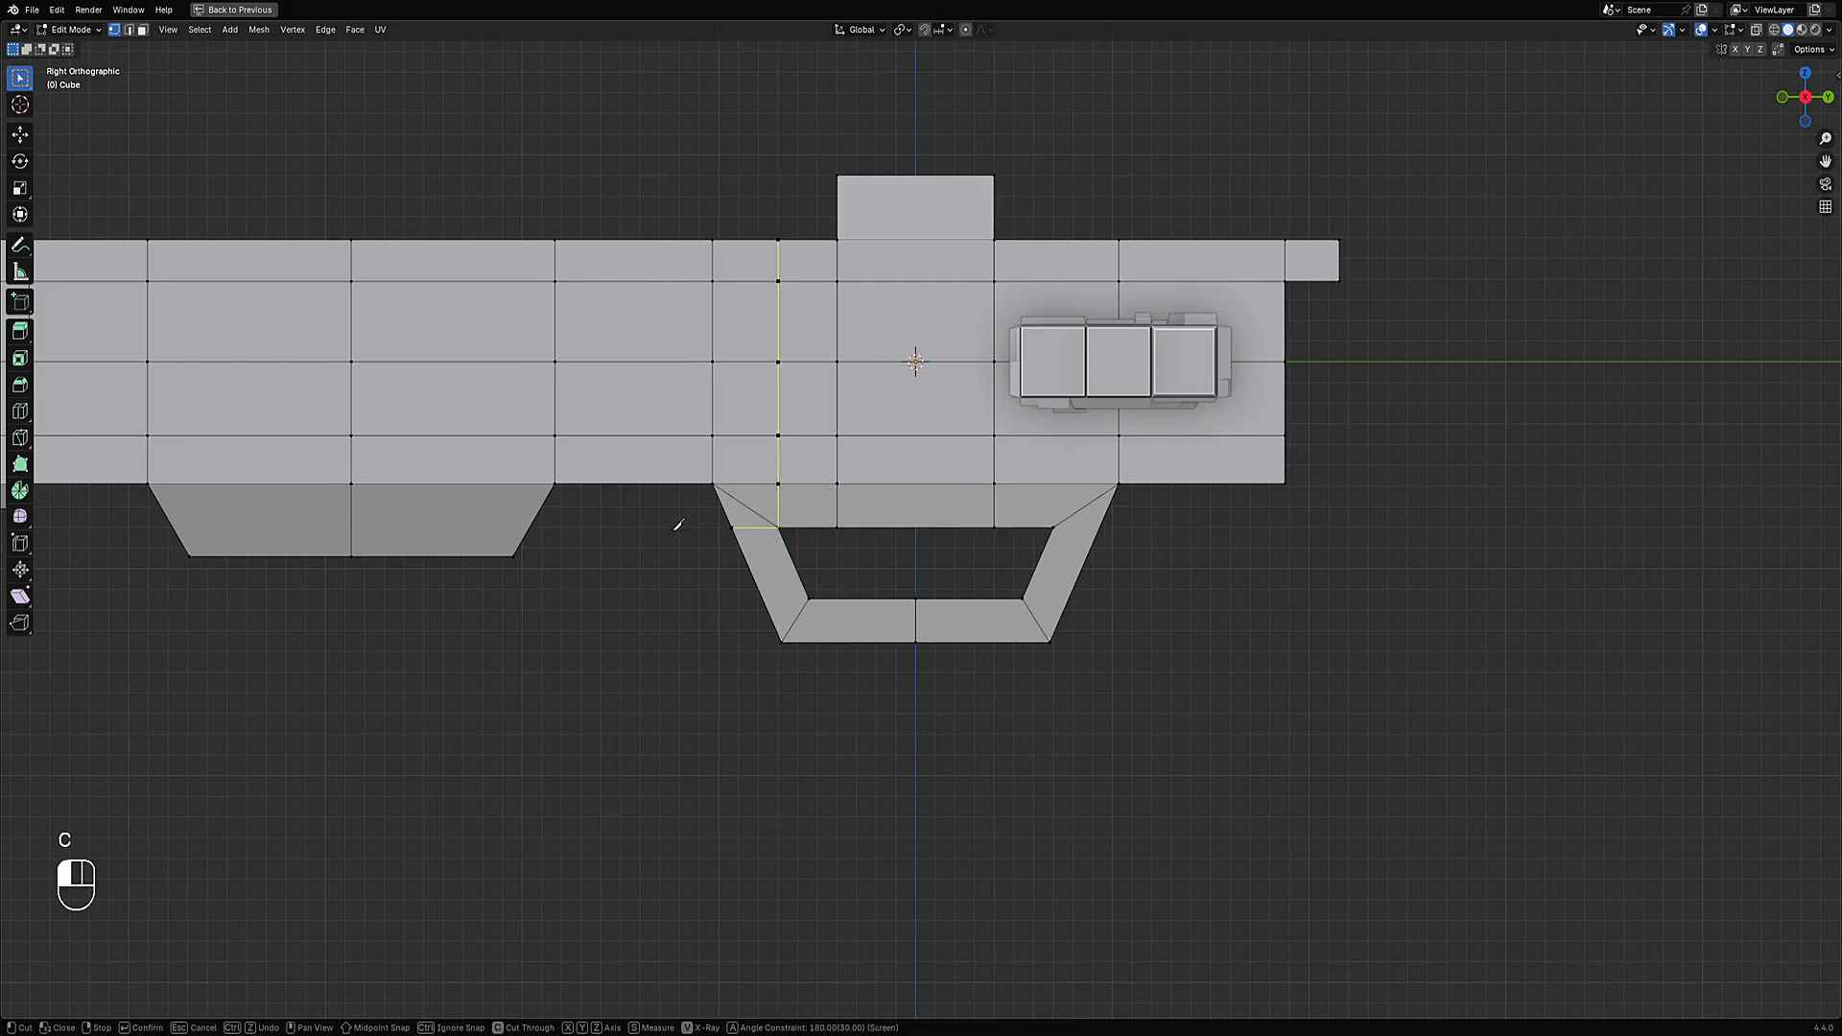
left_click(1053, 525)
left_click(1081, 193)
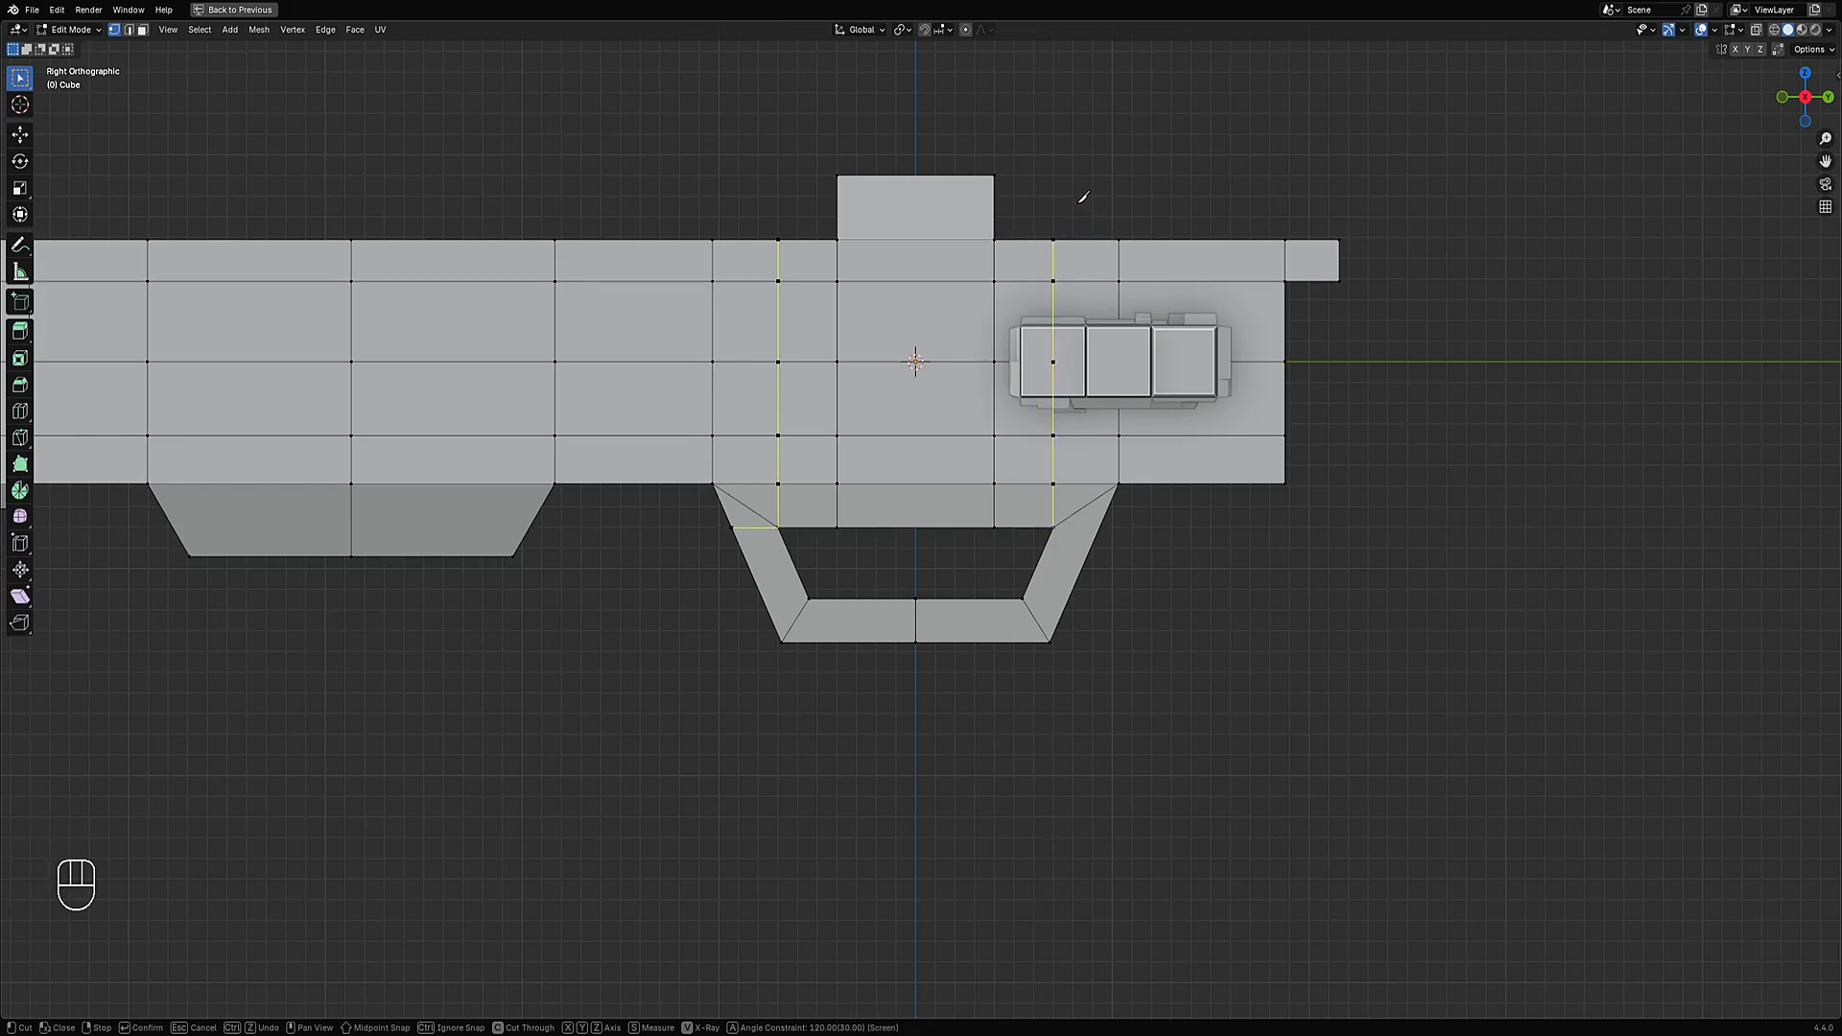
left_click(1054, 524)
left_click(1160, 519)
Knife-cut vertically and horizontally from the handle opening's two lower corners to its outer edges and apply the cuts.
left_click(809, 598)
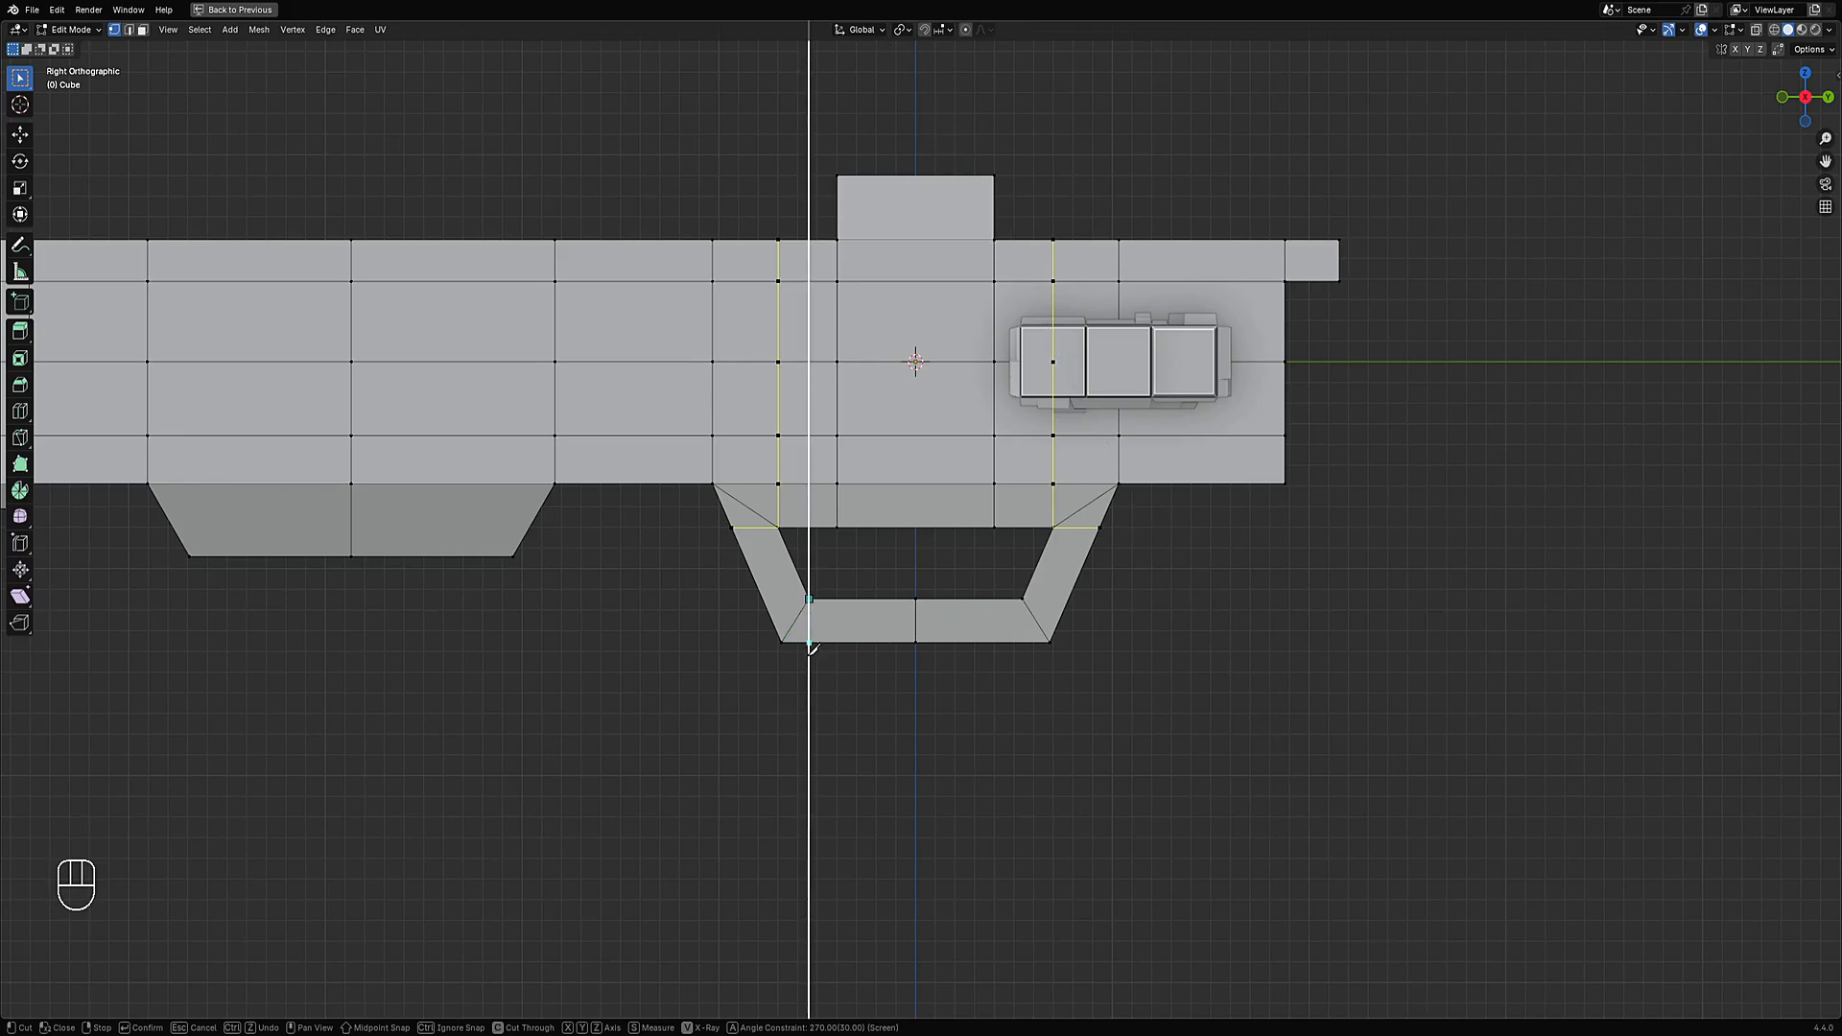
left_click(809, 642)
left_click(744, 597)
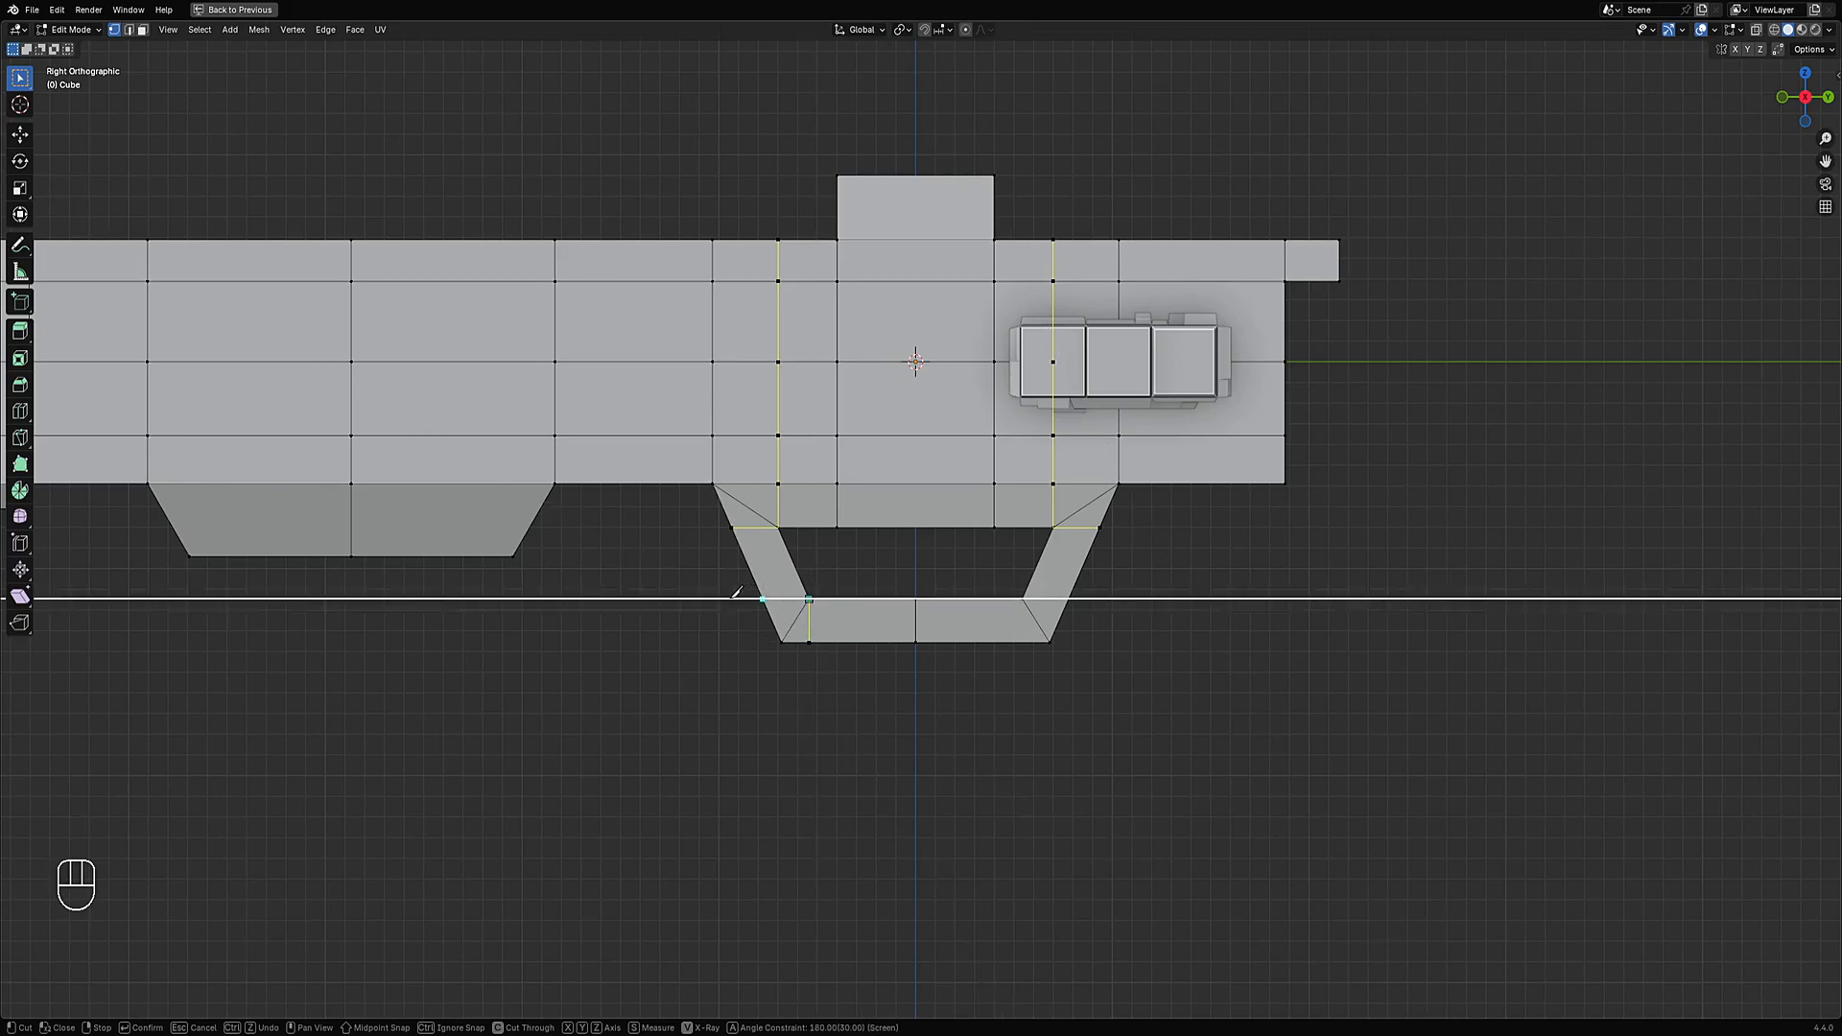
left_click(1022, 599)
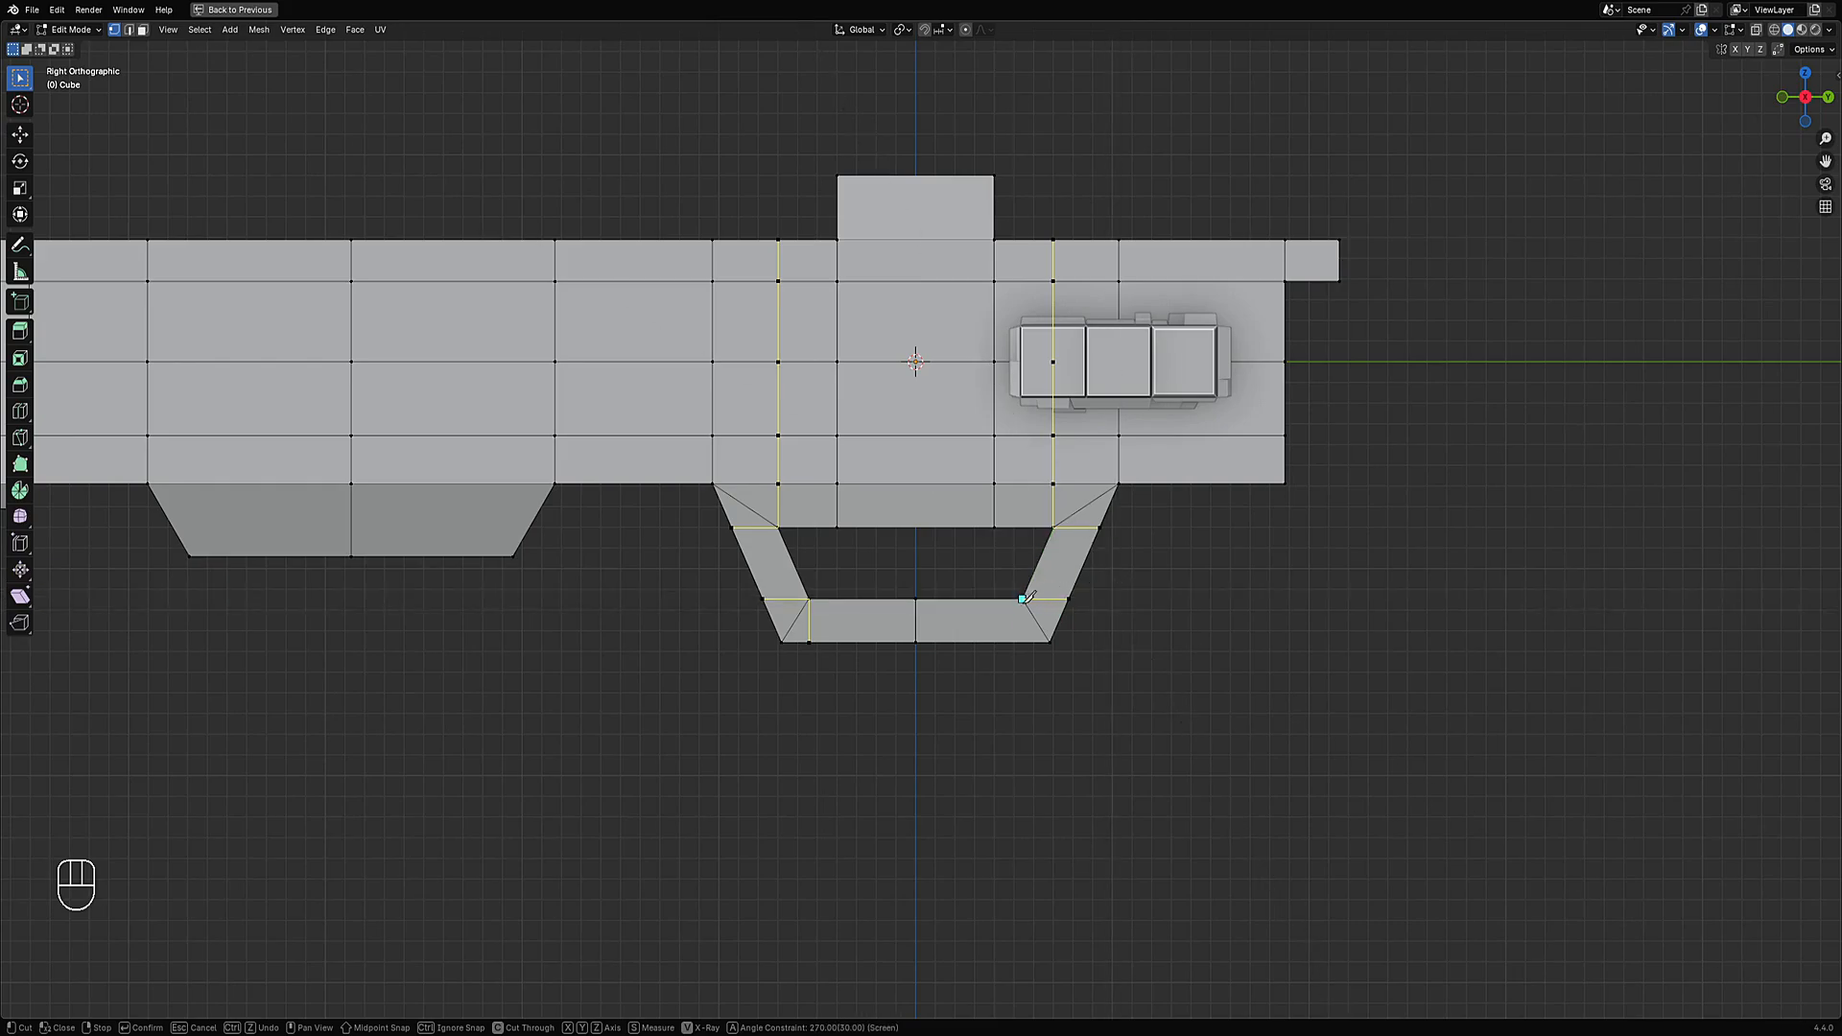
key("space")
key("alt+a")
Dissolve the diagonal edges at the upper and lower corners on the handle's -Y side.
scroll(995, 645, "down", 2)
middle_click_drag(995, 646, 876, 537)
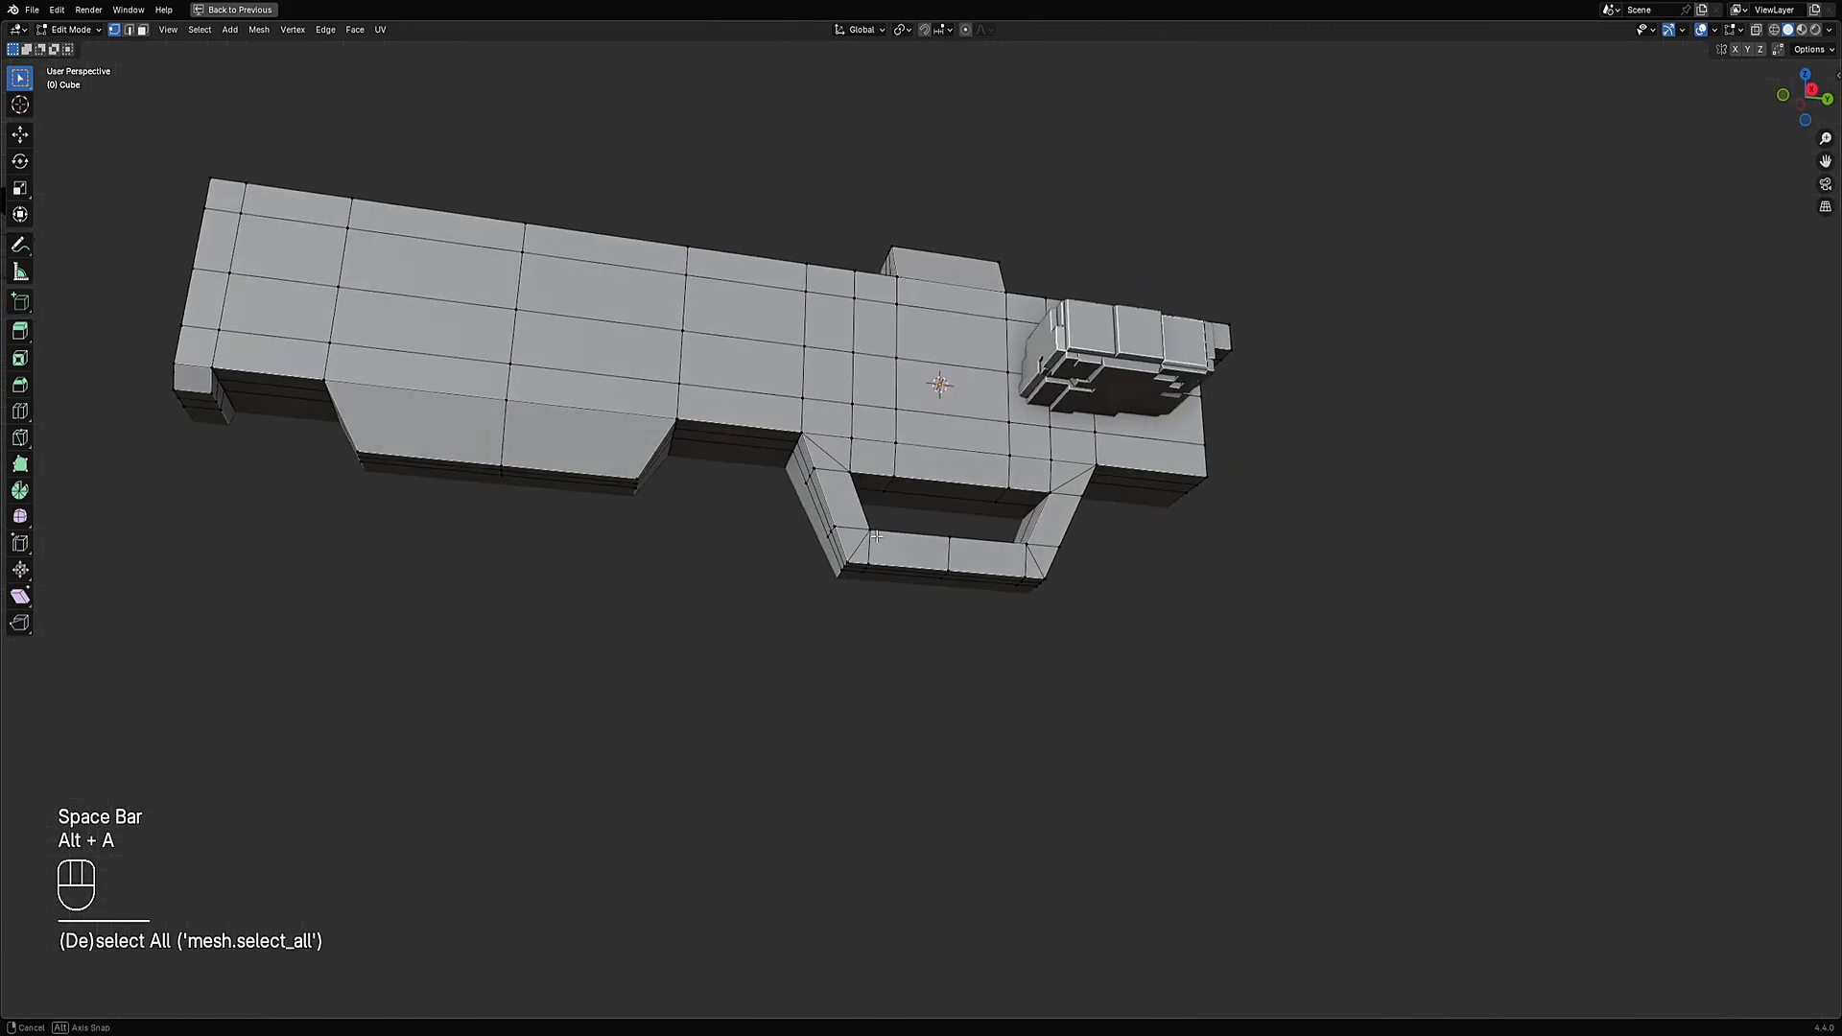
key("2")
left_click(825, 453)
key("ctrl+x")
left_click(967, 557)
key("ctrl+x")
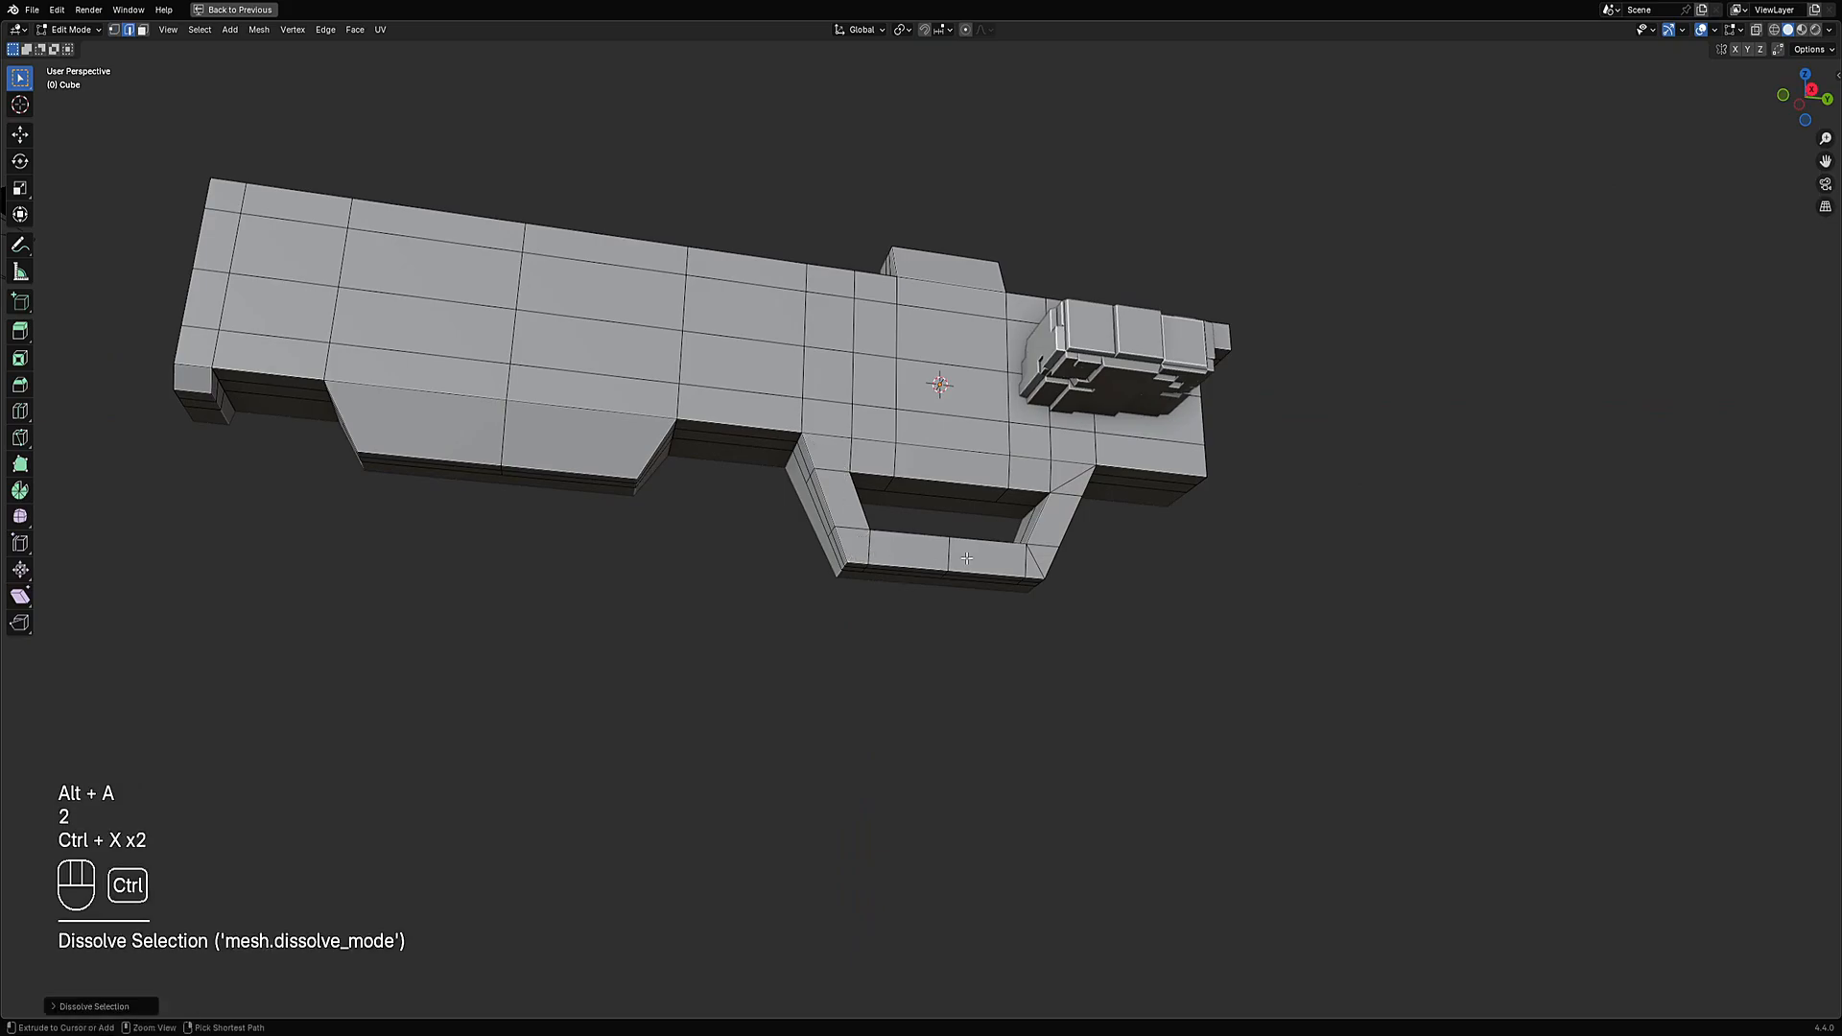
Dissolve the diagonal edges at the upper and lower corners on the handle's +Y side.
left_click(1073, 483)
key("ctrl+x")
key("ctrl+z")
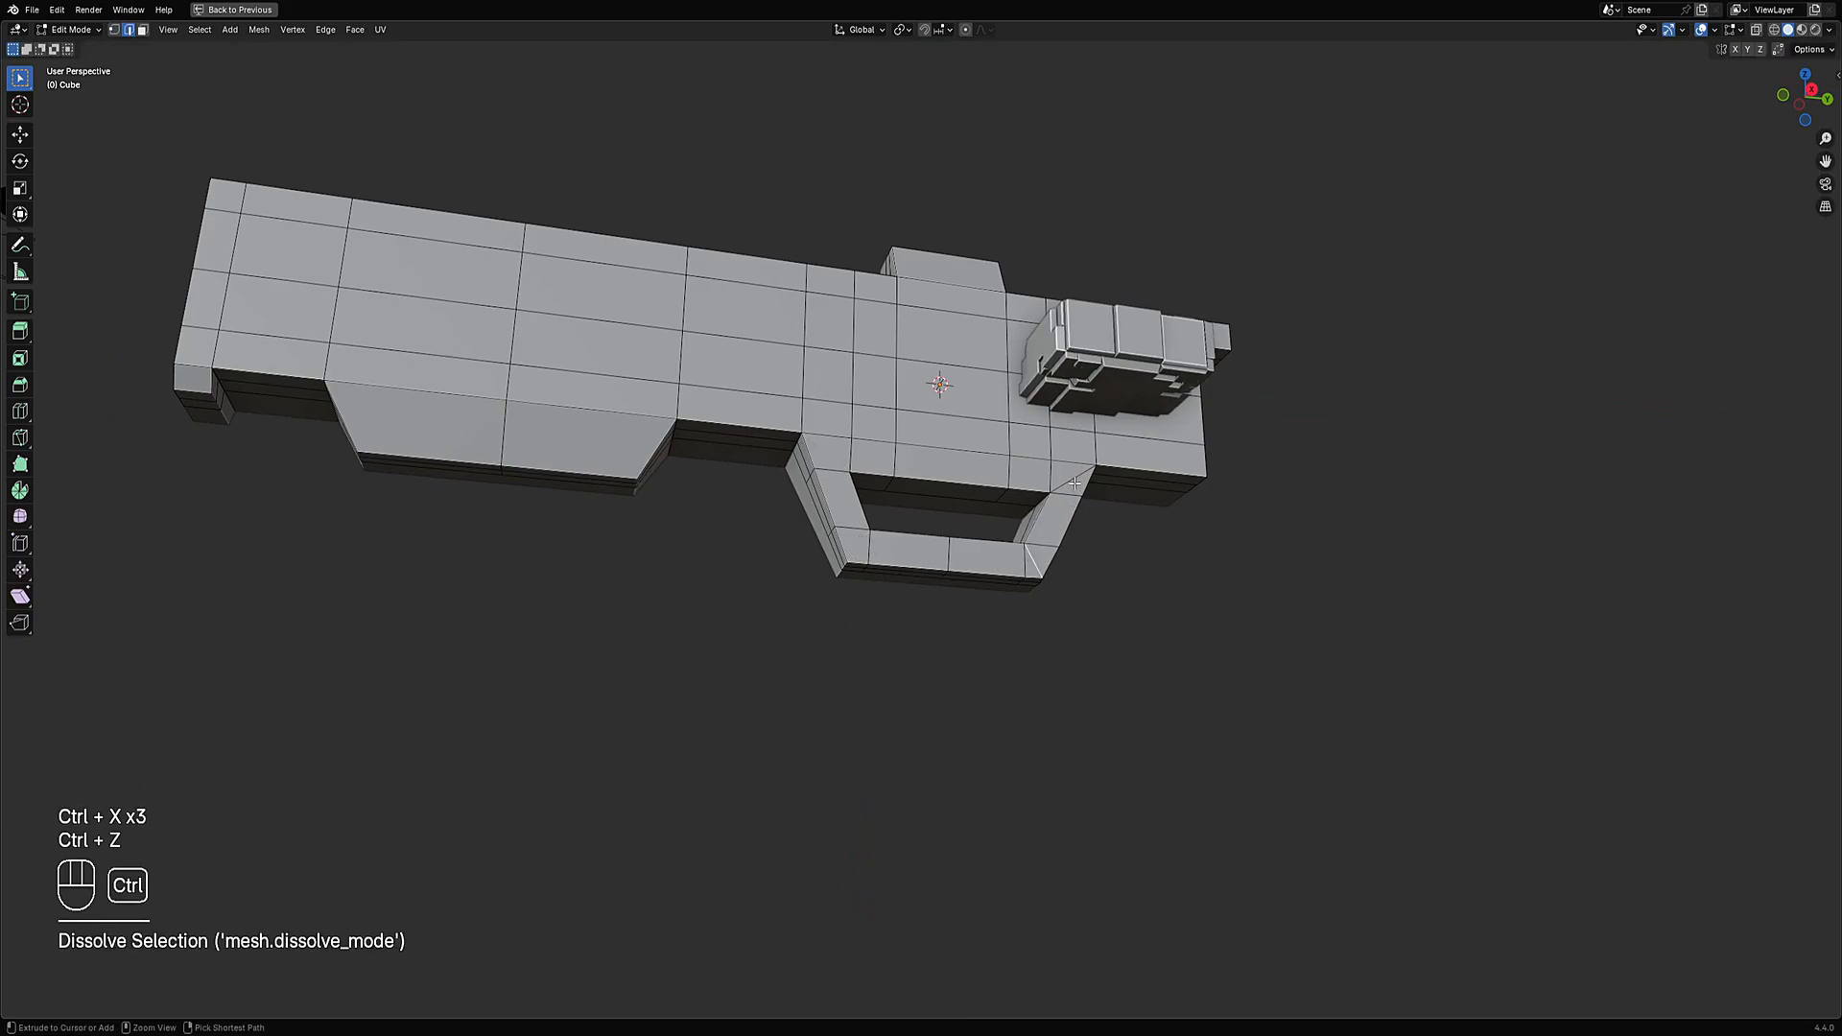
key("ctrl+x")
key("ctrl+x")
Sketch temporary annotations over the handle in right orthographic view to mark its corner edge flow and the uneven lower corner.
middle_click_drag(1102, 502, 1078, 534, "alt")
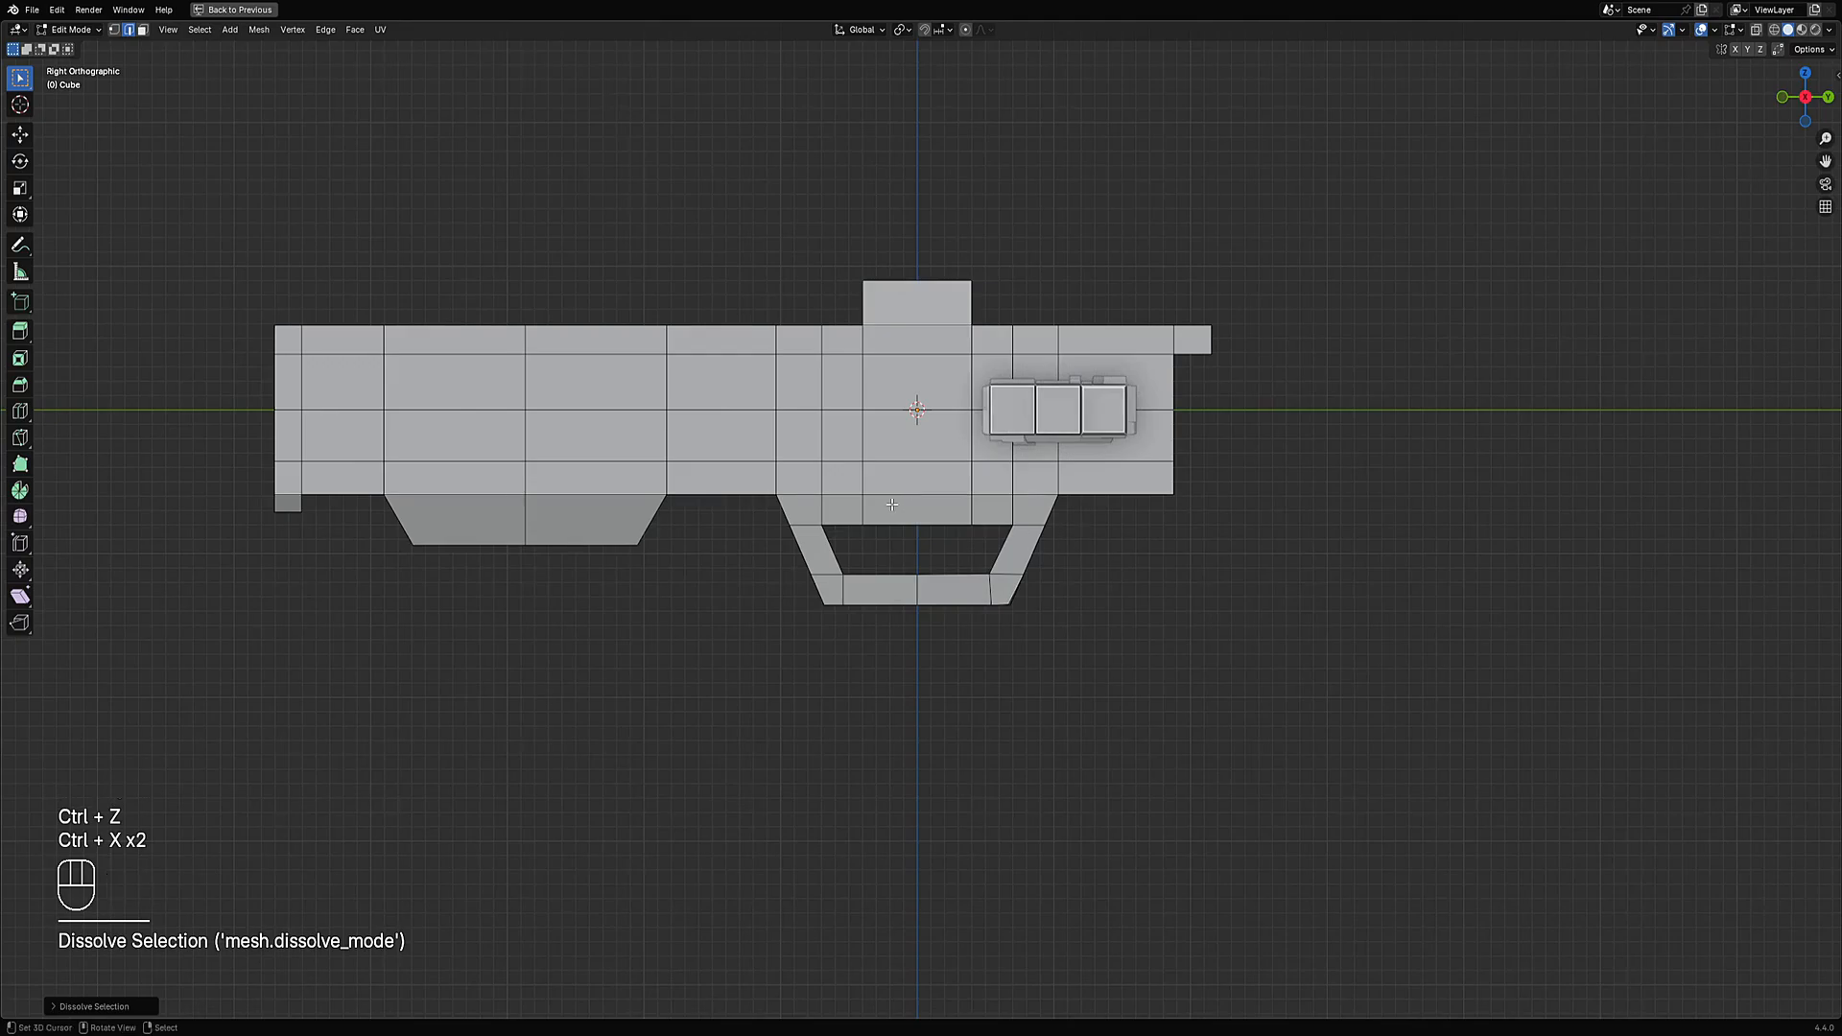
scroll(892, 504, "up", 6)
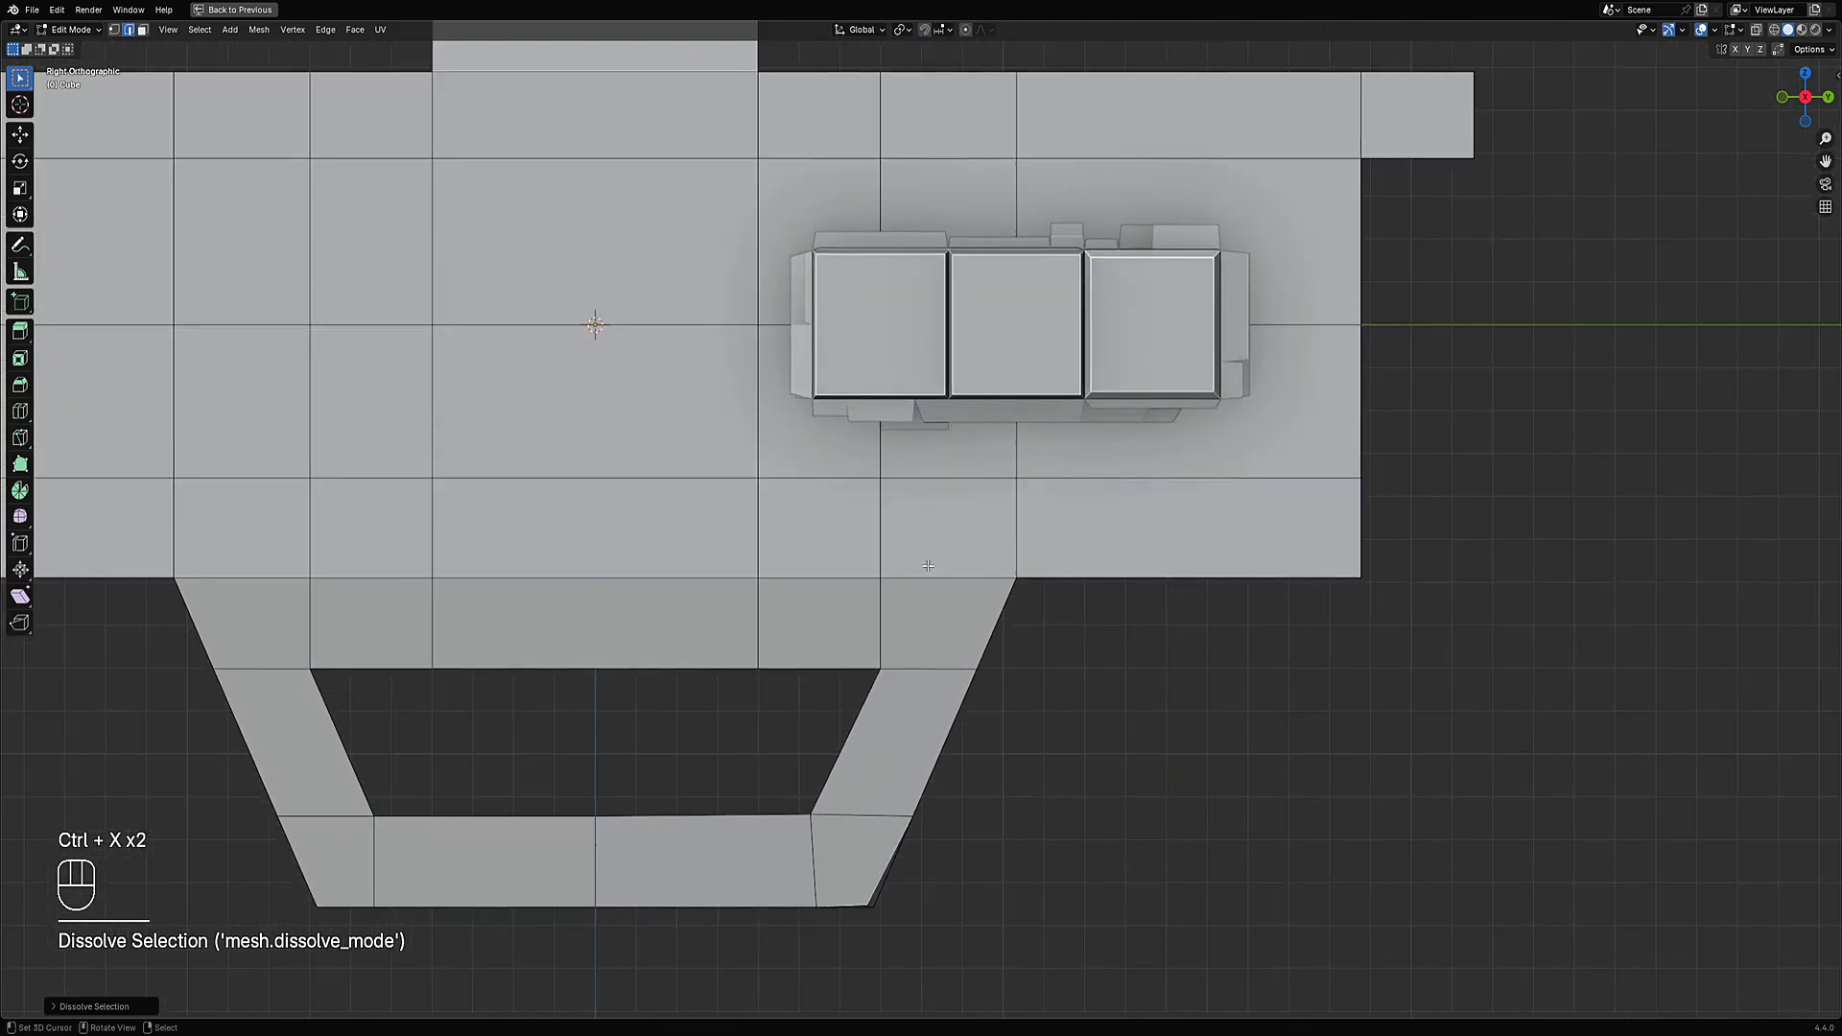
middle_click_drag(921, 570, 729, 518)
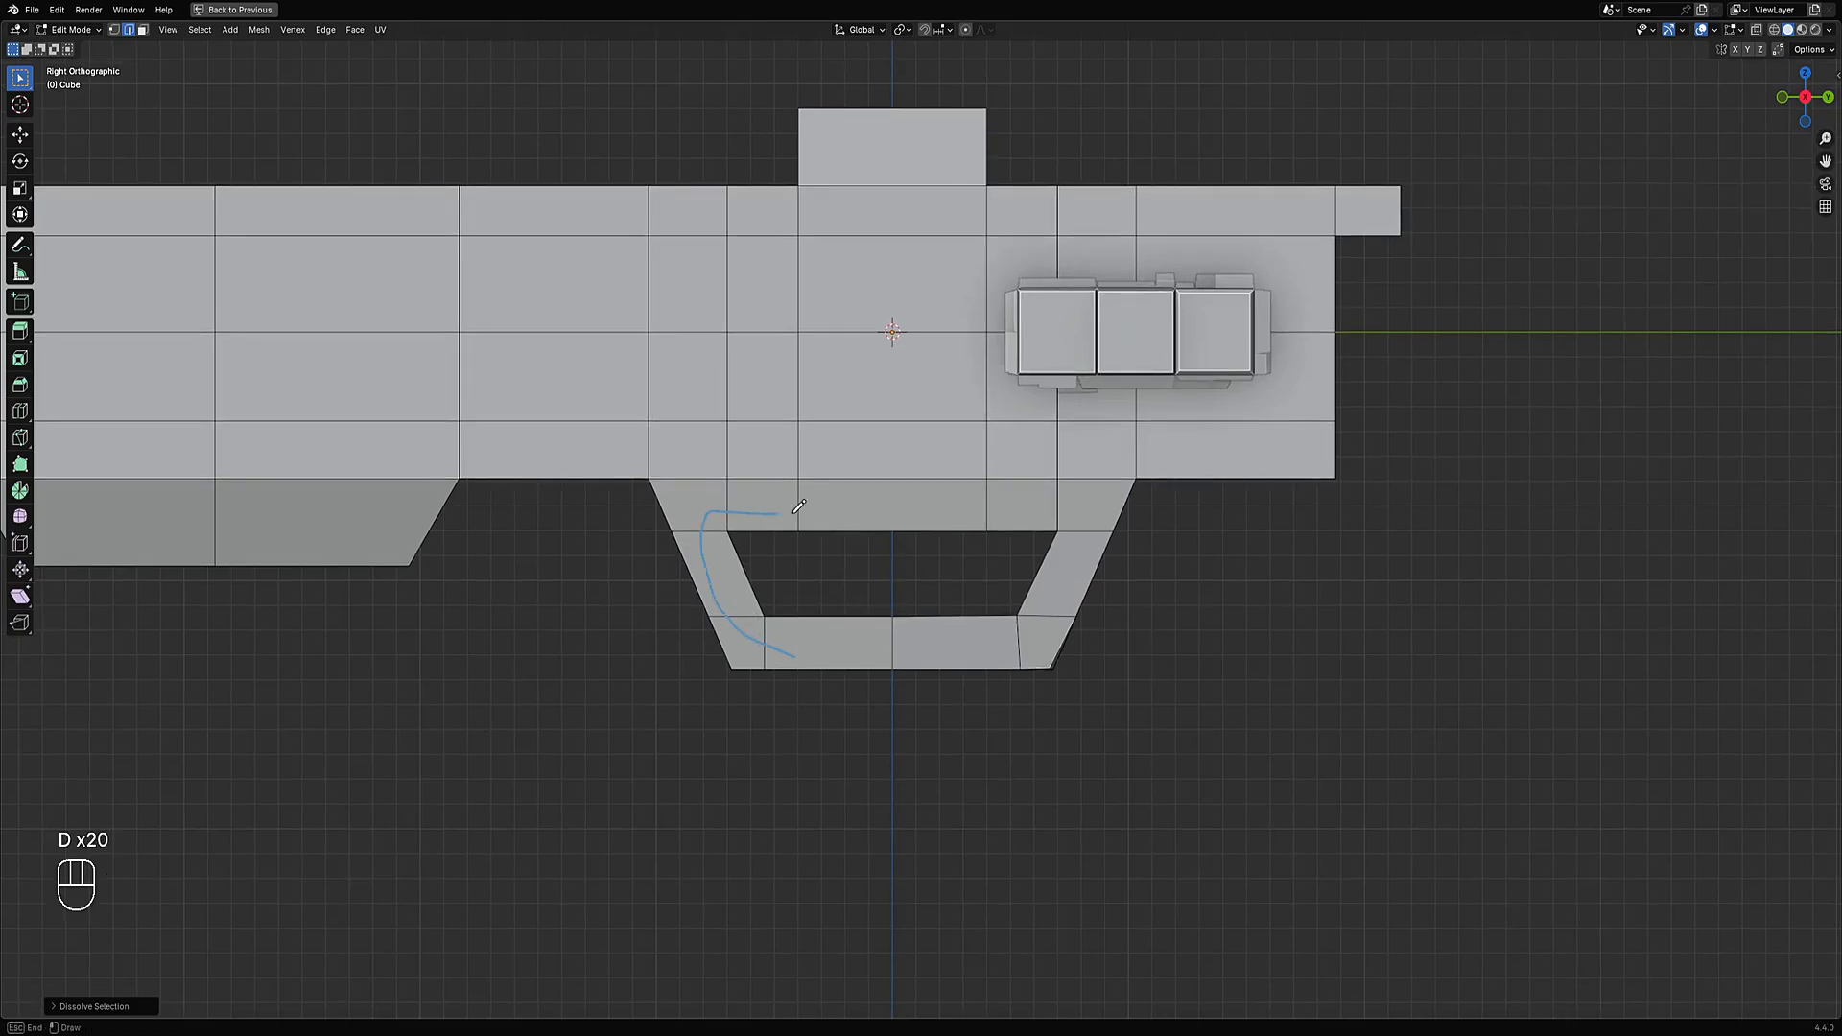
right_click_drag(797, 652, 802, 628)
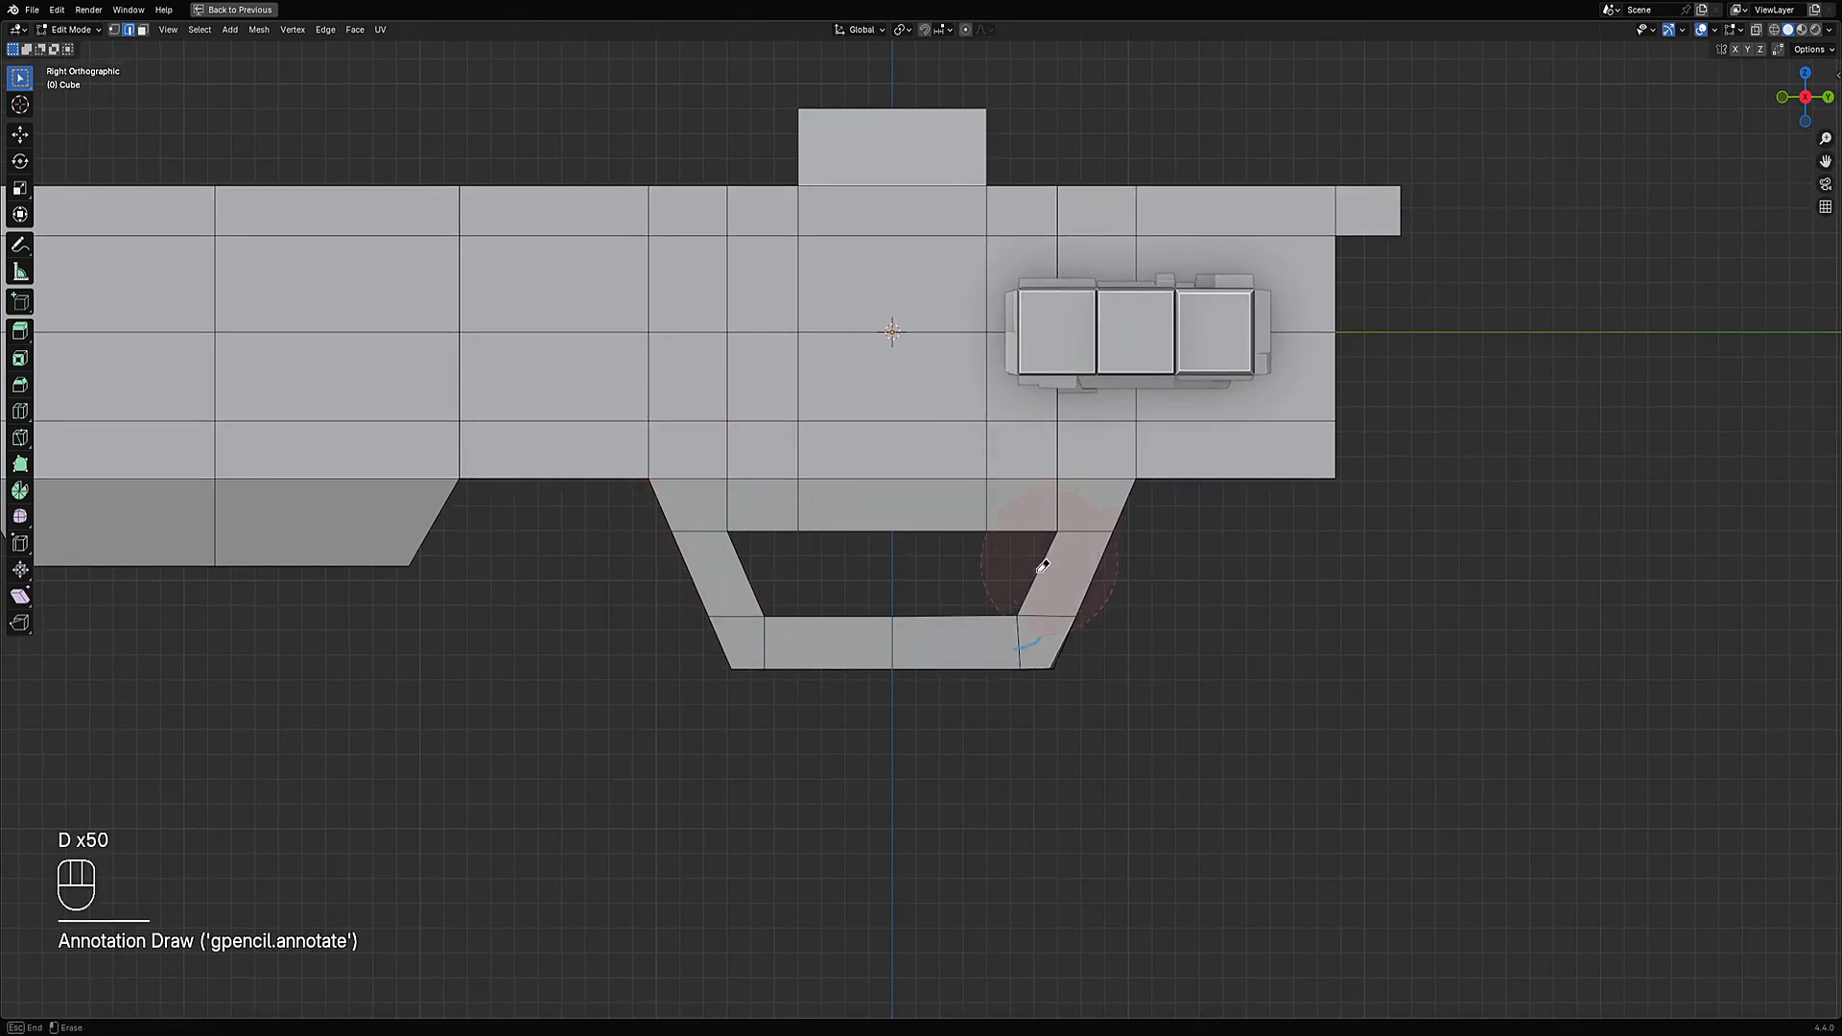
middle_click_drag(1192, 655, 1082, 674)
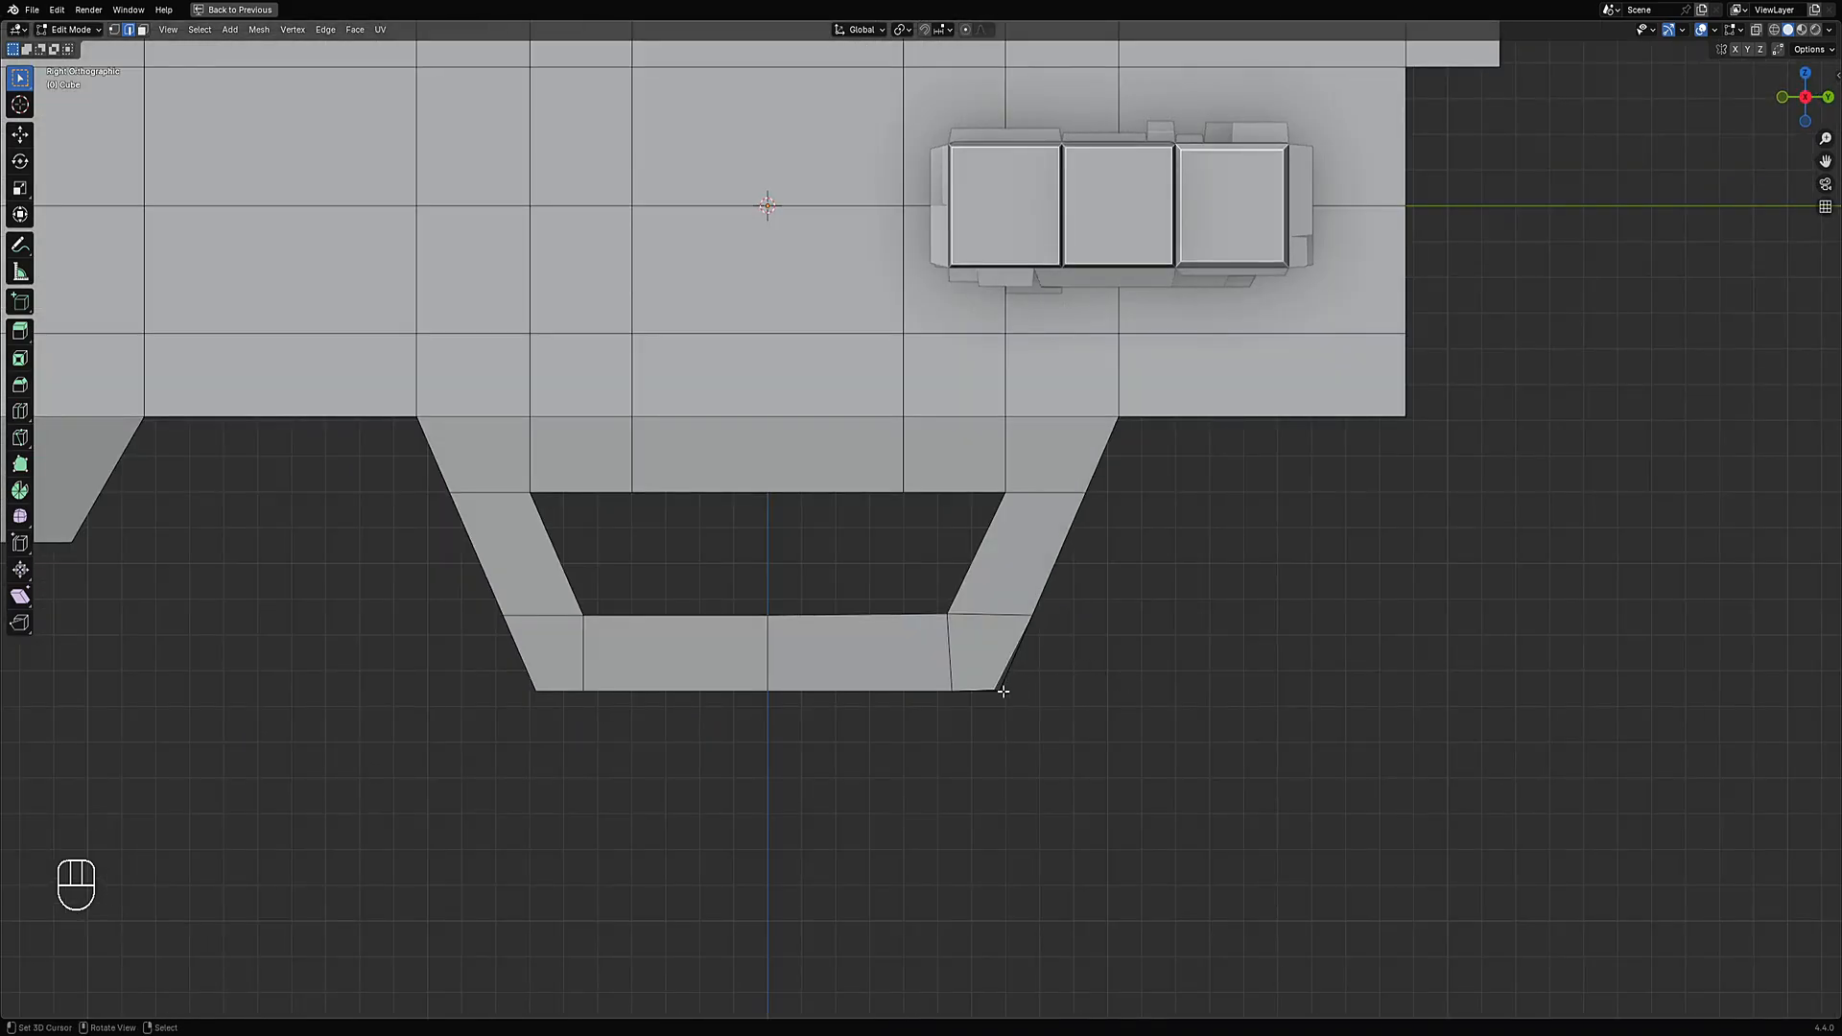
Reposition the bottom vertices of the vertical cut at the handle's lower +Y corner, selecting them in wireframe shading.
scroll(1027, 693, "up", 4)
key("1")
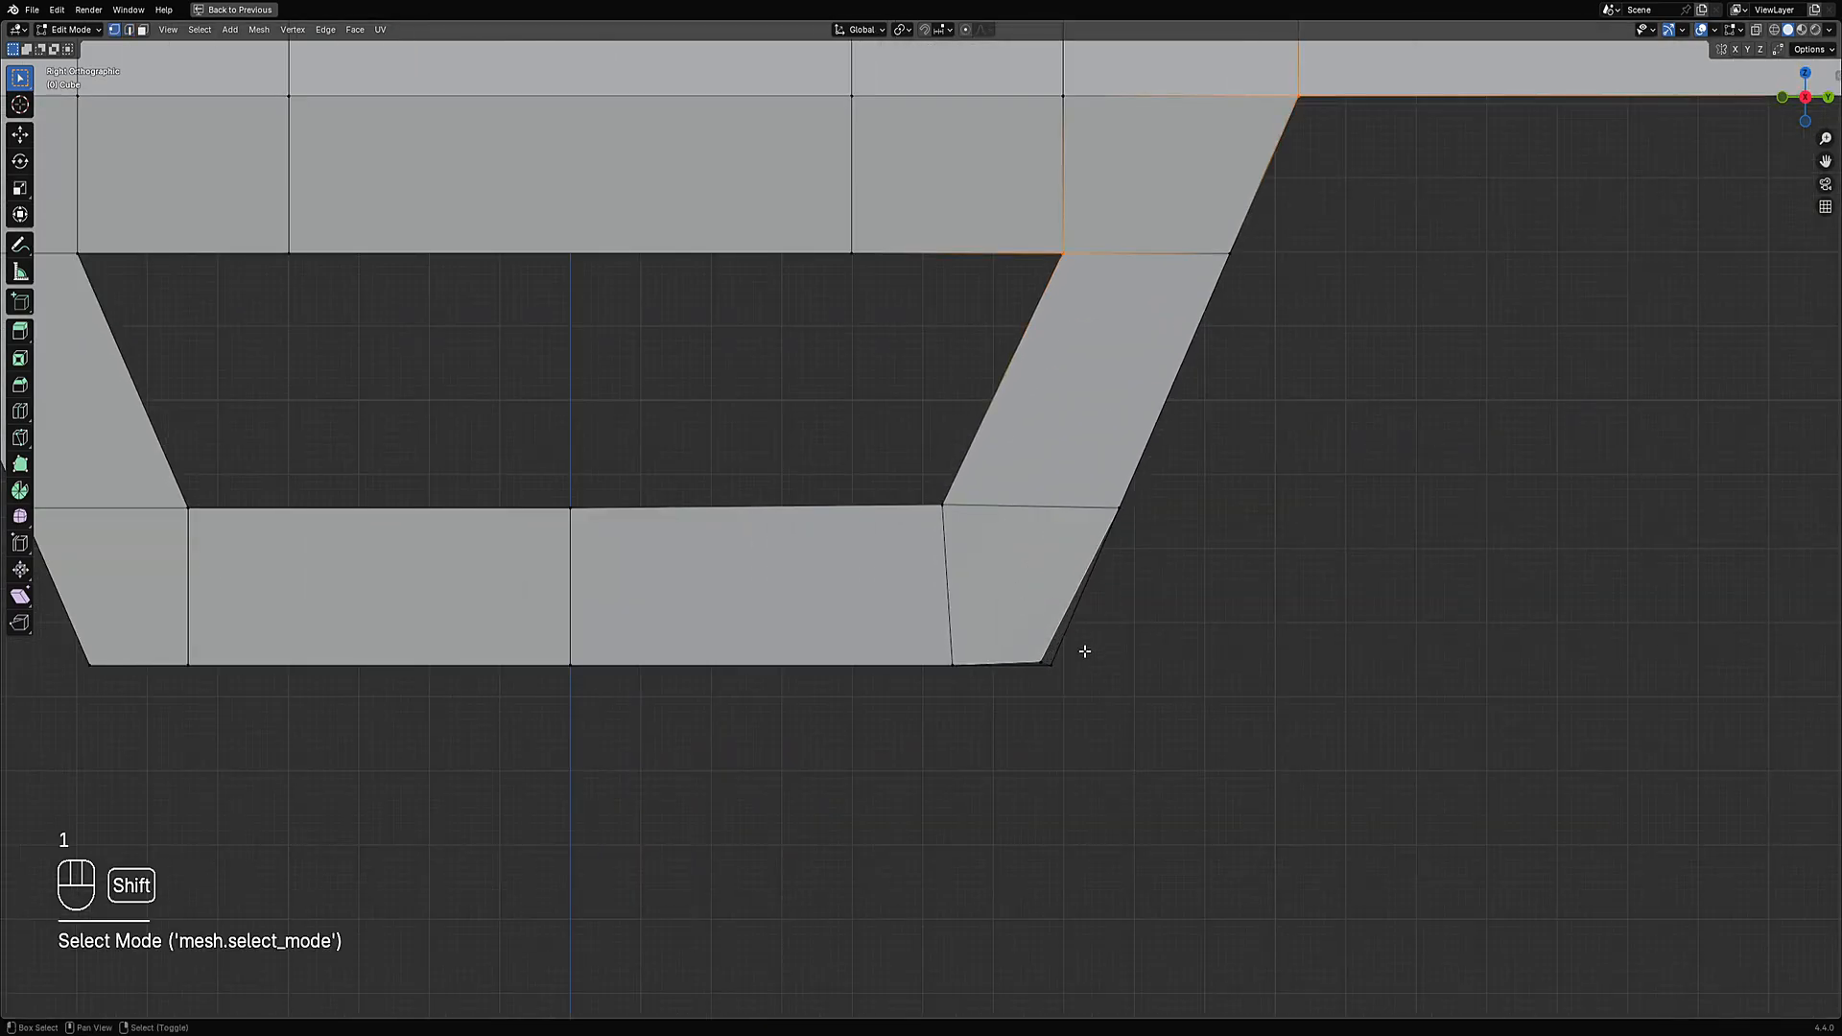
middle_click_drag(1084, 652, 1000, 596, "shift")
scroll(989, 593, "down", 3)
key("shift+z")
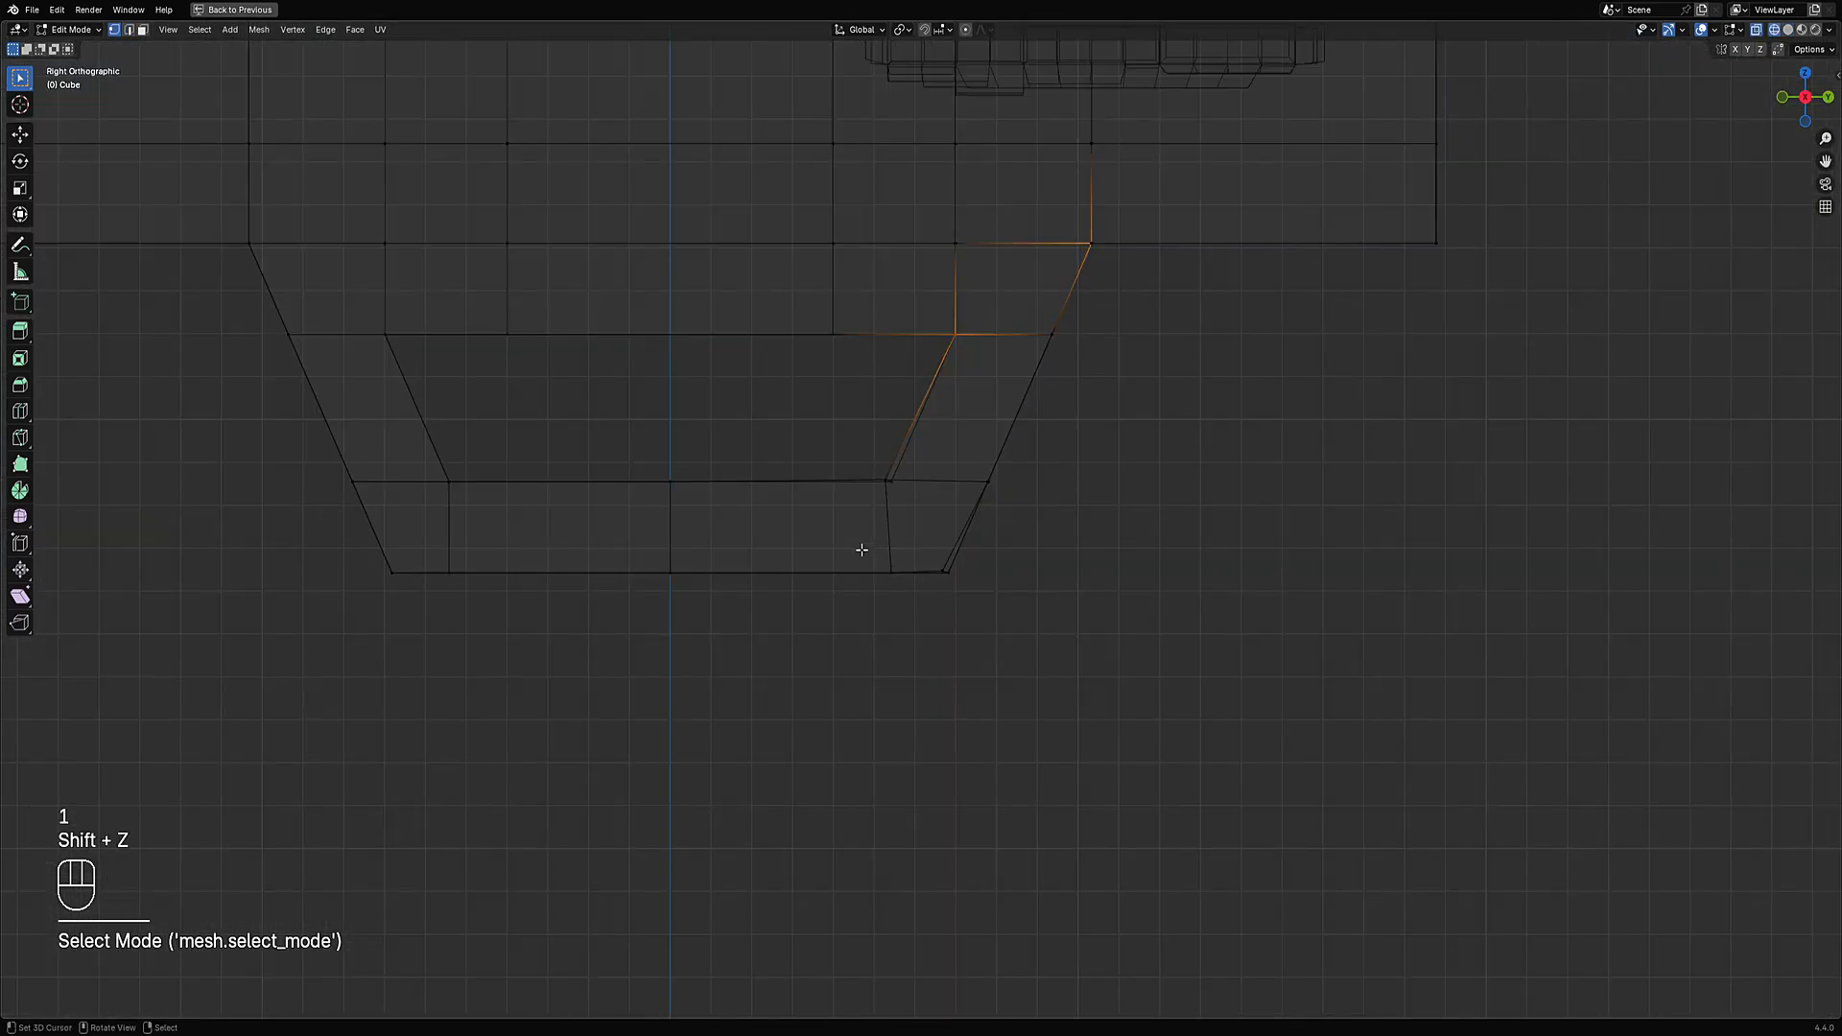
left_click_drag(859, 547, 925, 666)
key("alt+a")
left_click_drag(867, 528, 925, 663)
mouse_move(1045, 626)
middle_mouse_down("shift")
mouse_move(1098, 642)
mouse_move(934, 488)
middle_mouse_up("shift")
key("g")
left_click(1099, 643)
key("shift+z")
key("alt+a")
Delete the distorted inner faces beside the lower +Y corner of the handle opening.
left_click(934, 489)
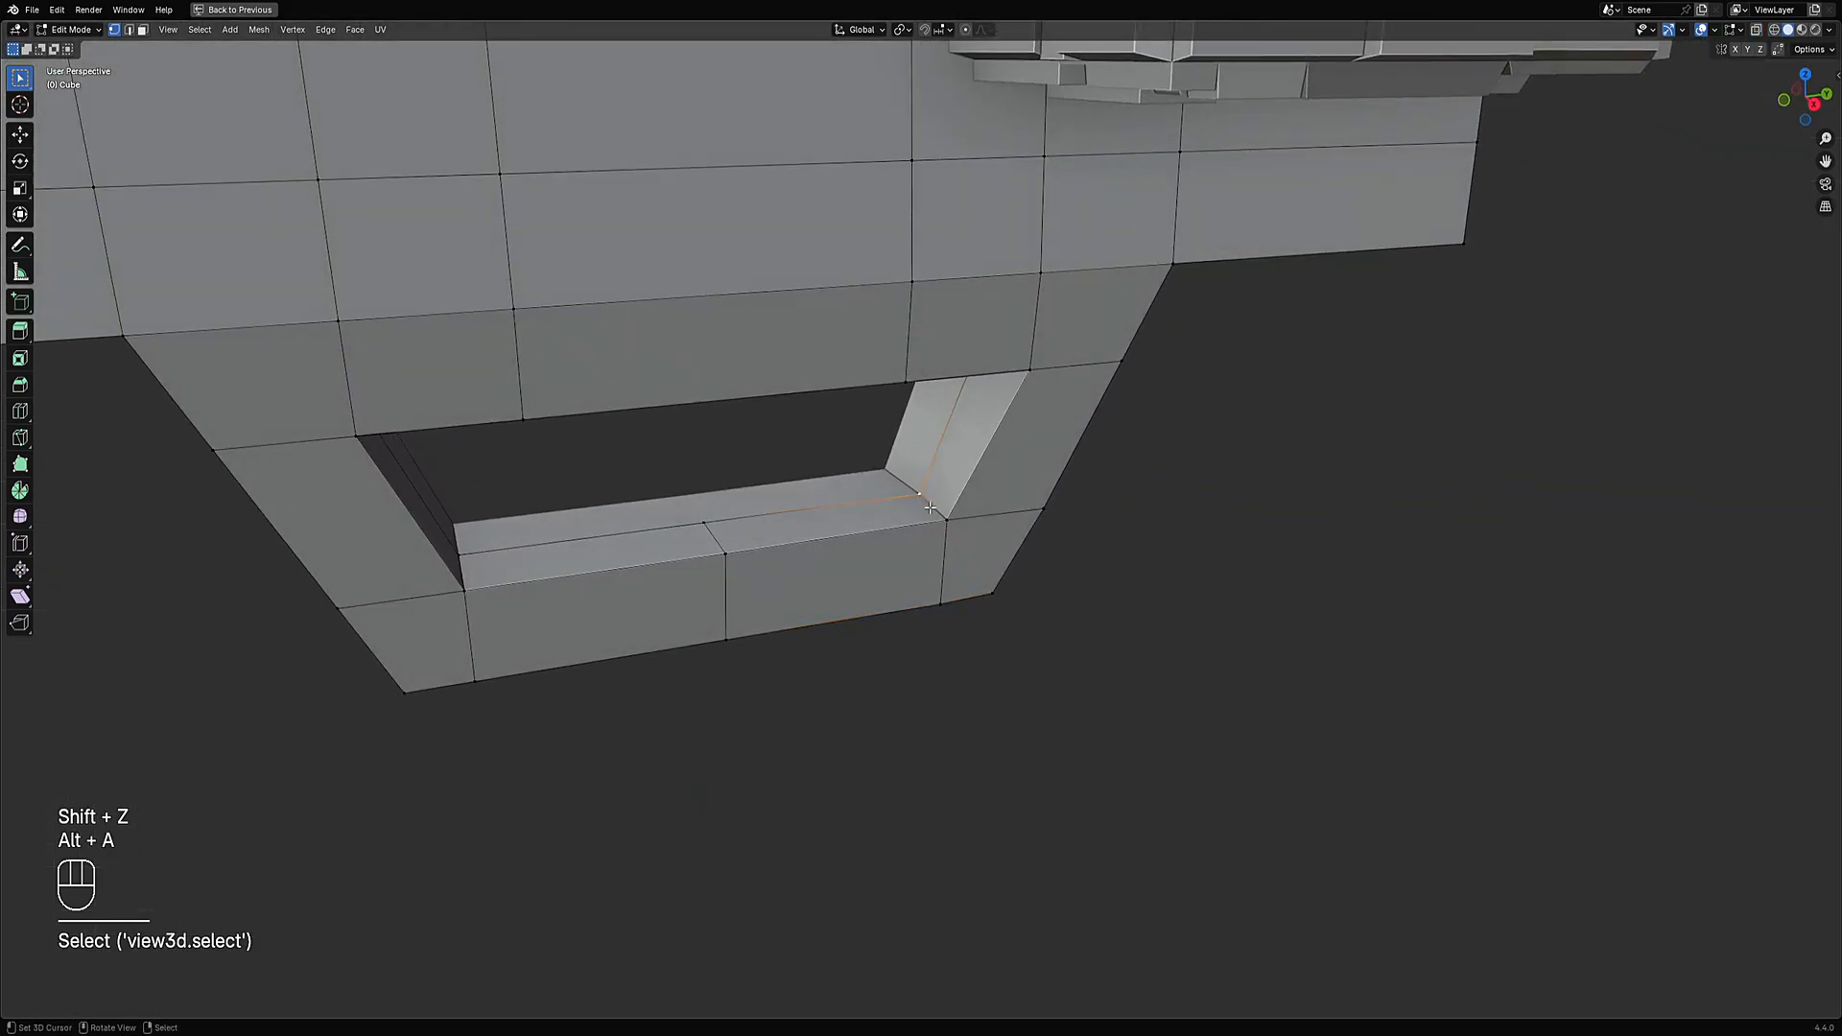
key("3")
left_click(906, 518)
left_click(955, 477, "shift")
key("x")
left_click(953, 477)
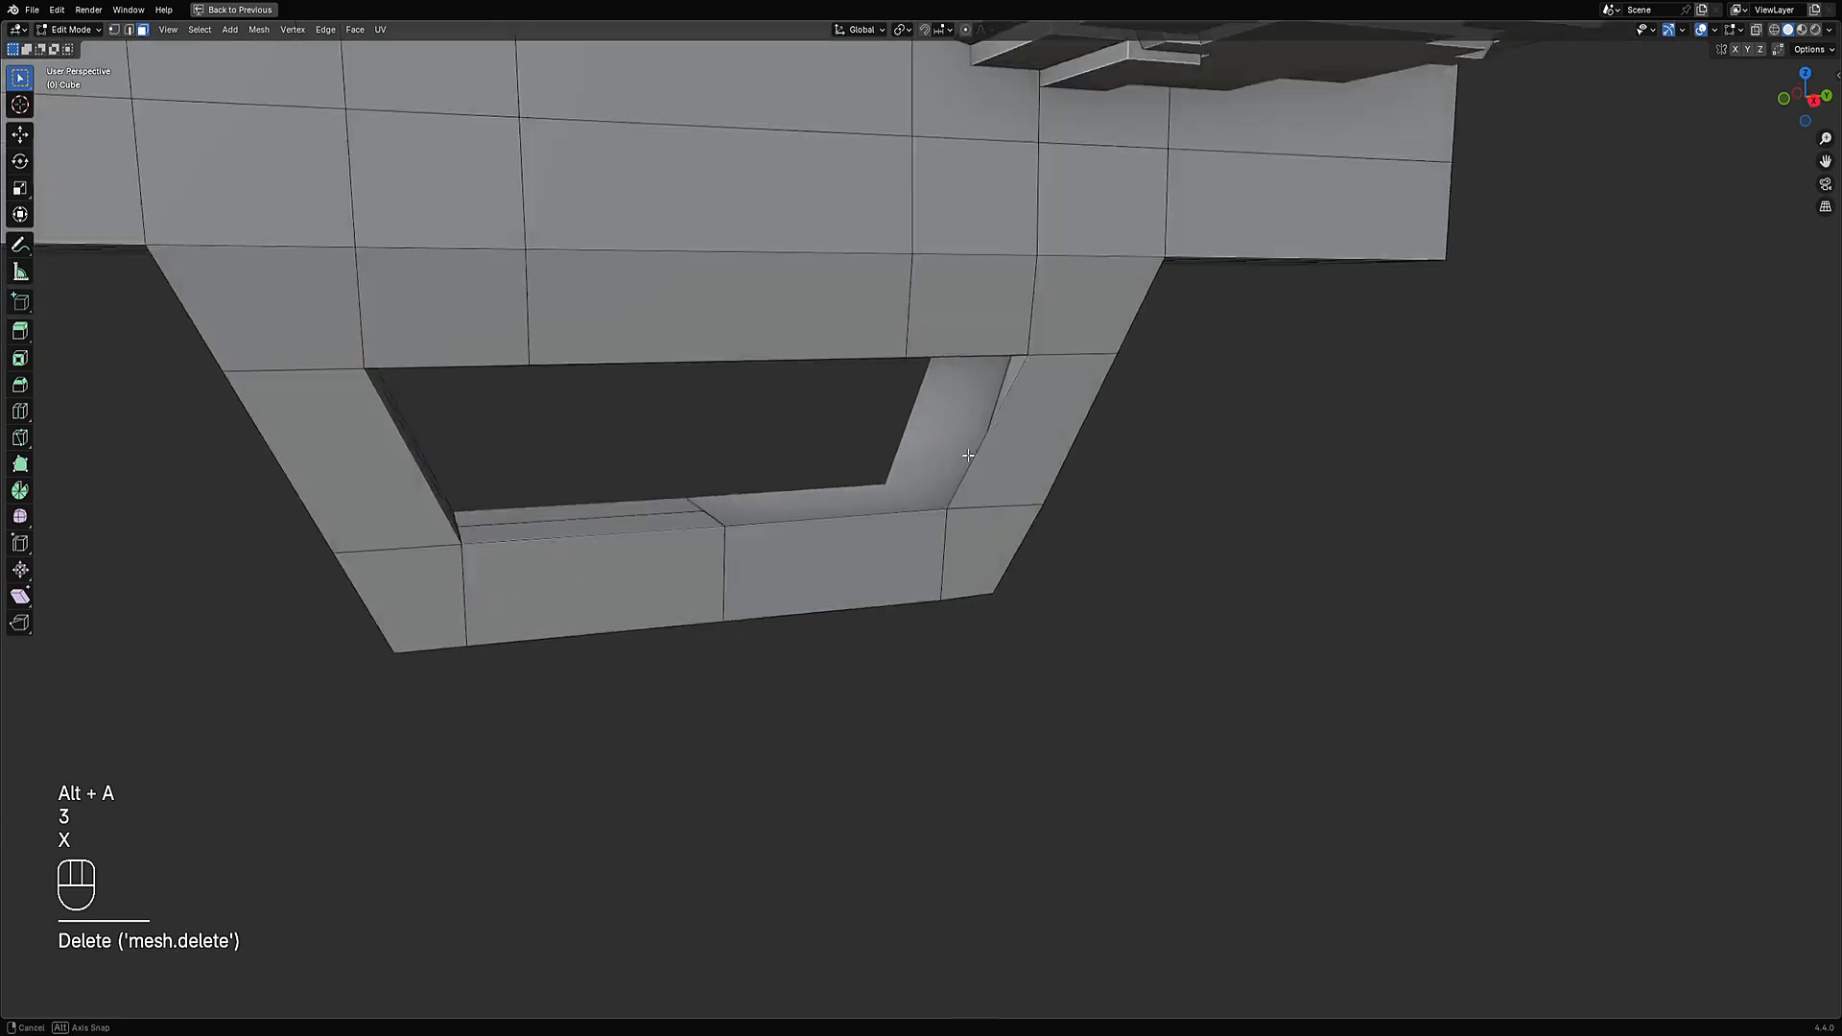
Fill the missing inner faces at the opening's lower +Y corner and check the mesh in object view.
middle_click_drag(864, 490, 764, 498)
key("1")
left_click(724, 559)
key("f")
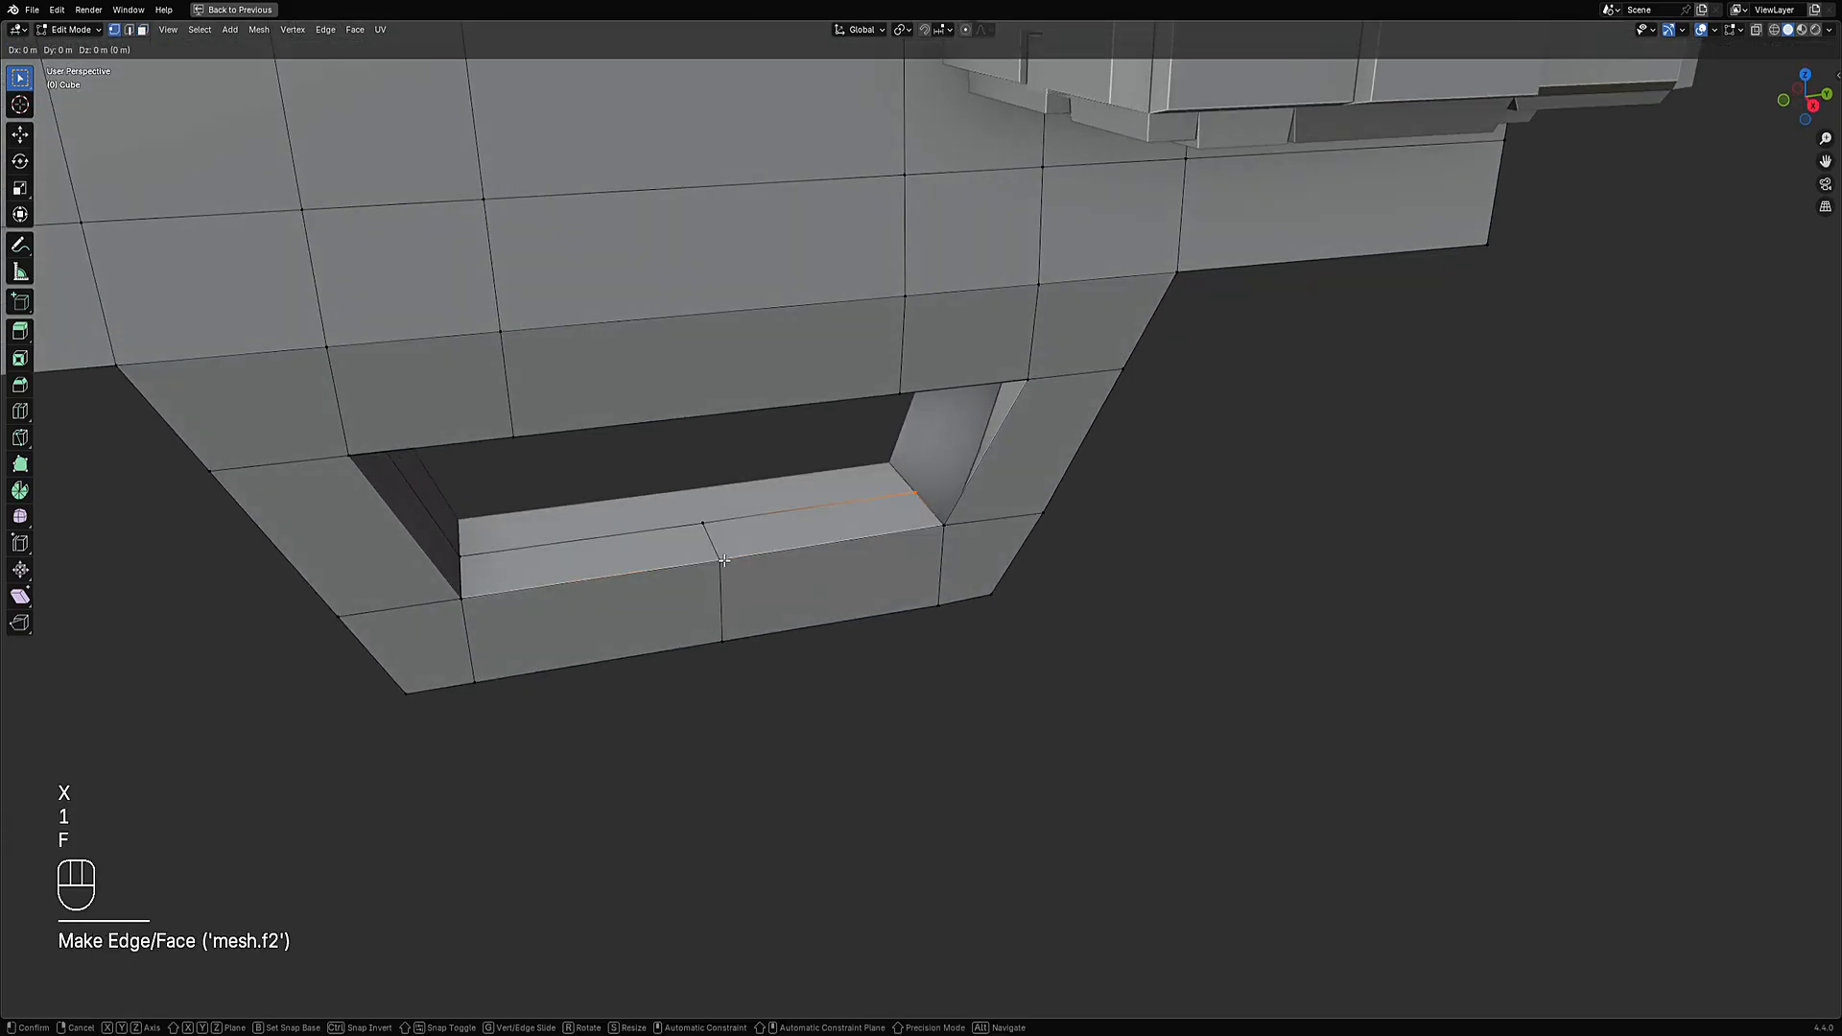
left_click(939, 524)
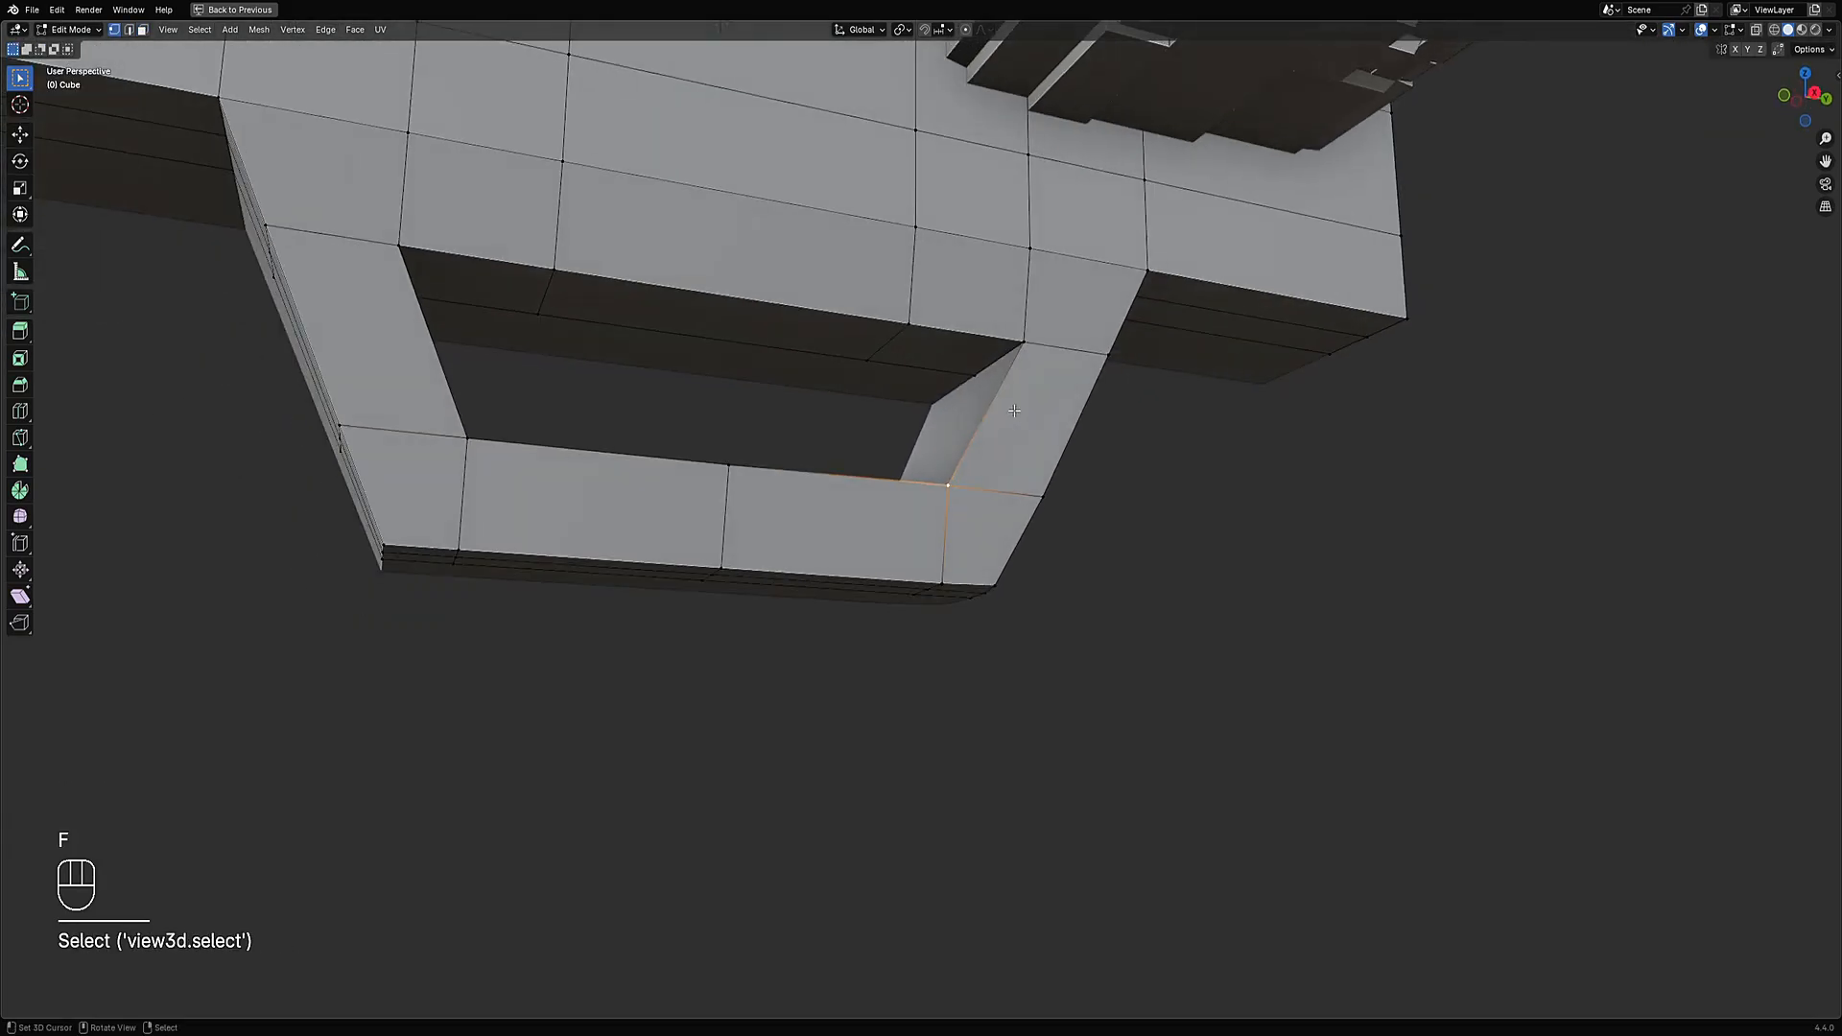
key("2")
key("f")
key("Tab")
key("Tab")
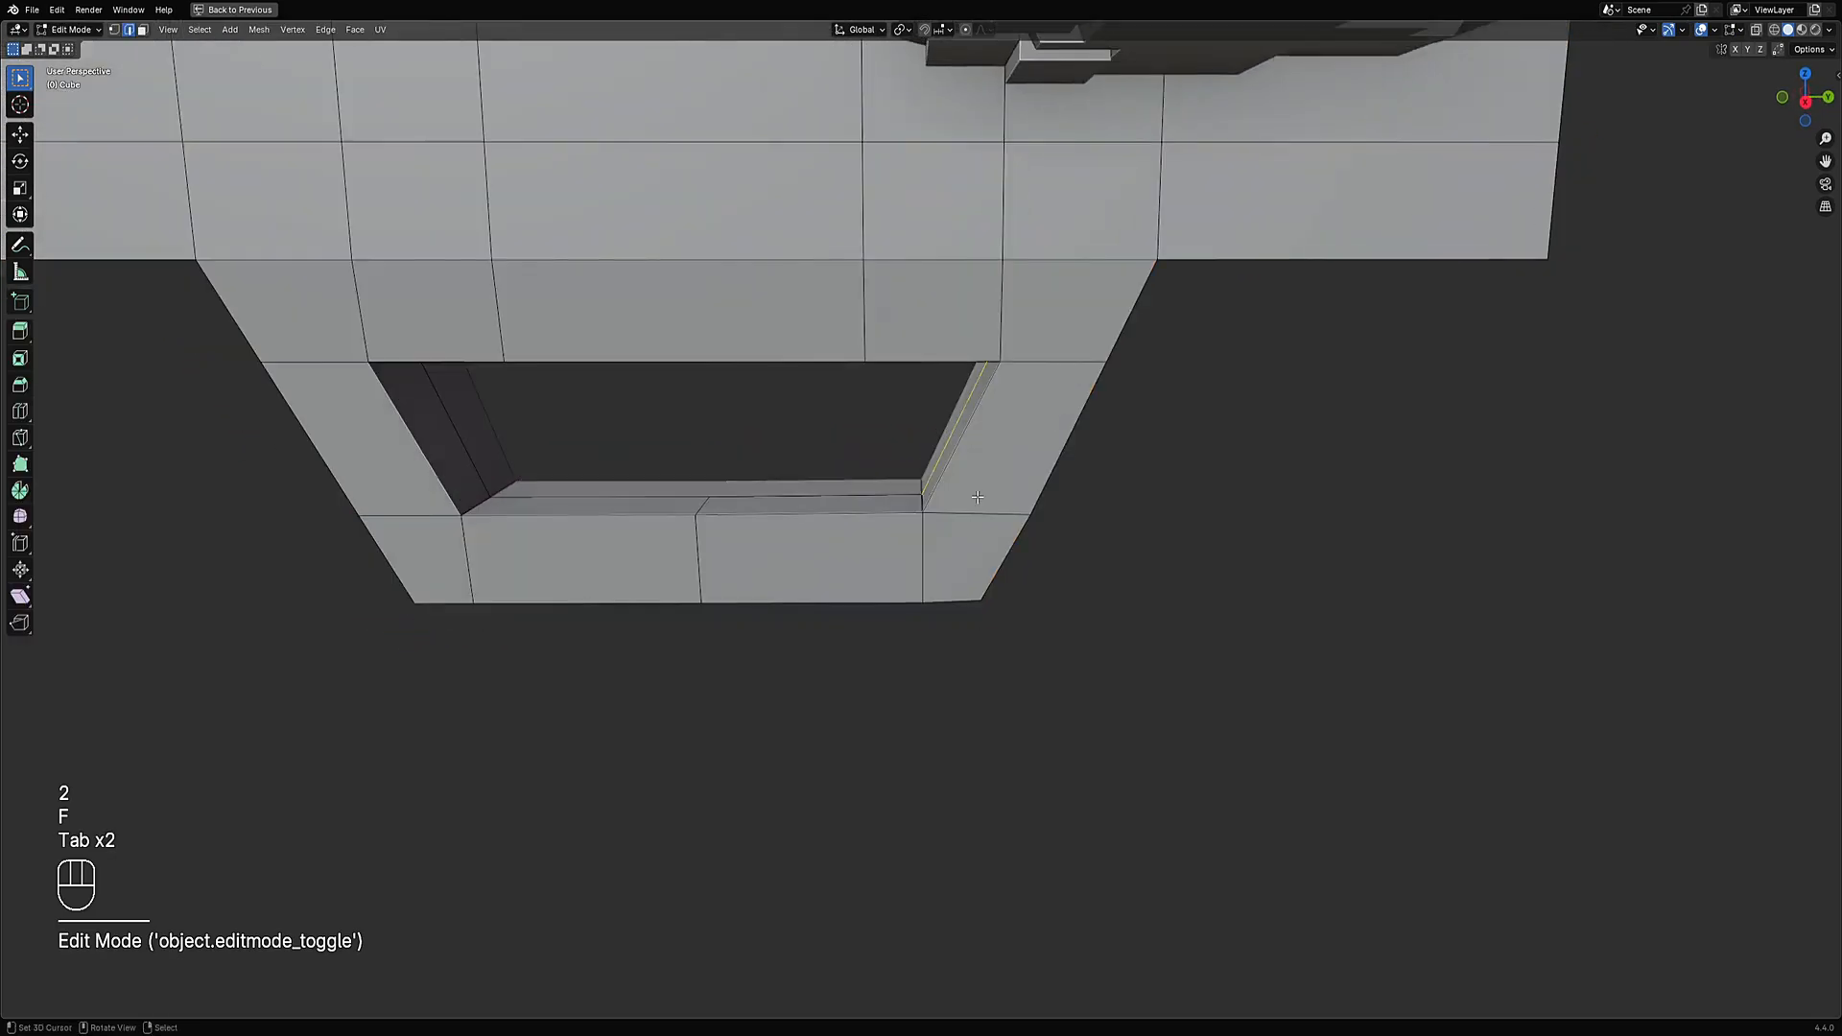
Delete the uneven outer and underside faces around the handle's lower +Y corner.
middle_click_drag(978, 515, 1065, 501)
key("3")
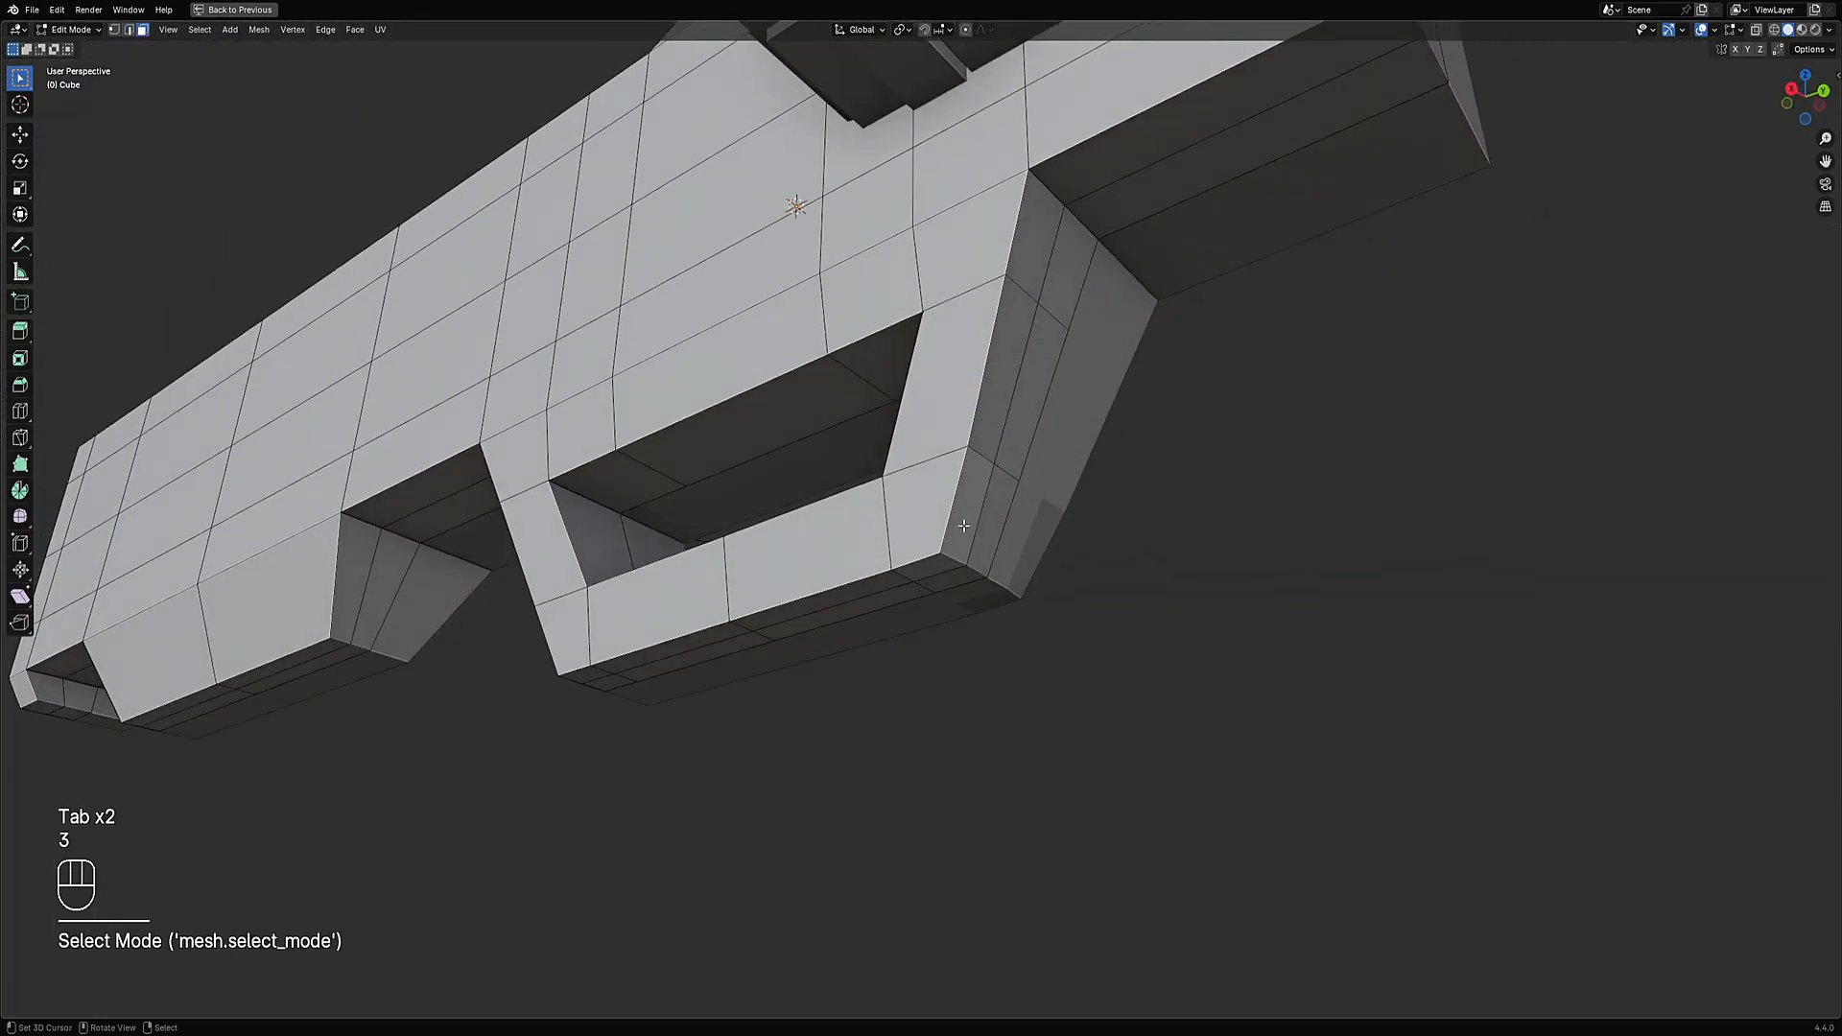
left_click(964, 509)
left_click(998, 508, "shift")
left_click(960, 572, "shift")
key("x")
left_click(945, 561)
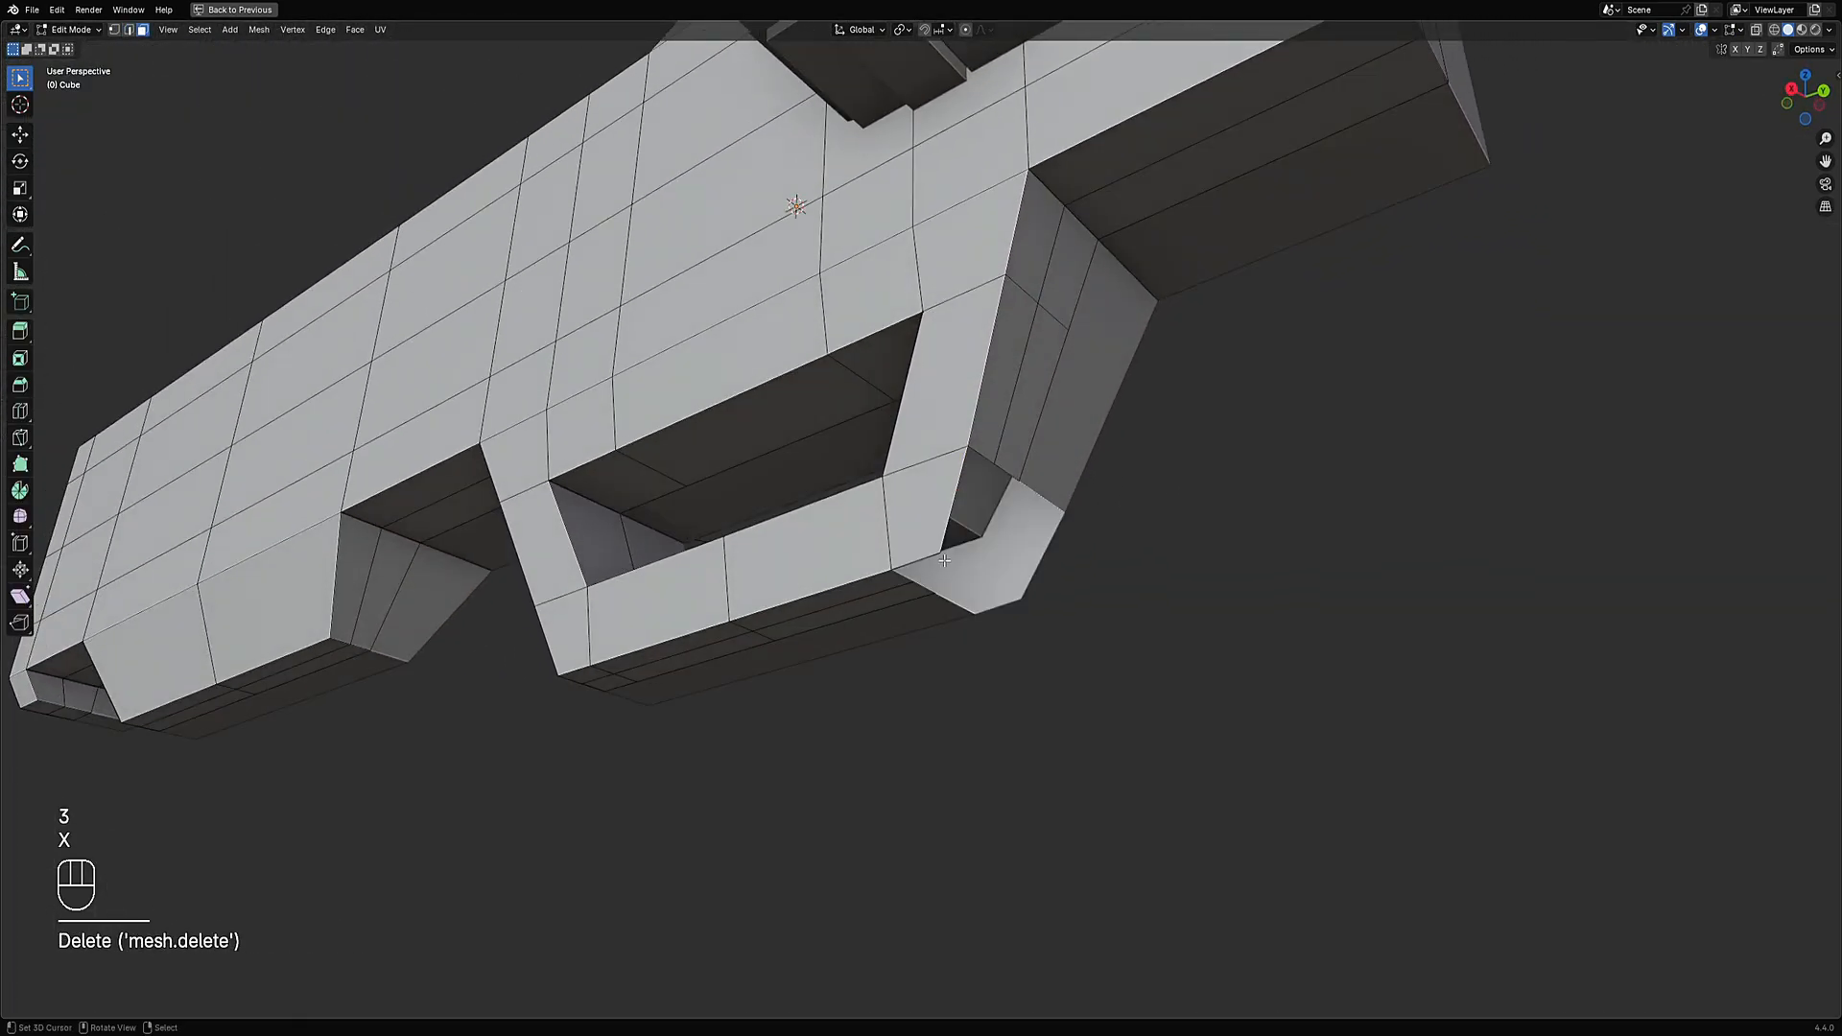
Rebuild the deleted outer and underside faces at the handle's lower +Y corner by filling from the neighbouring vertices.
key("1")
key("f")
left_click(907, 574)
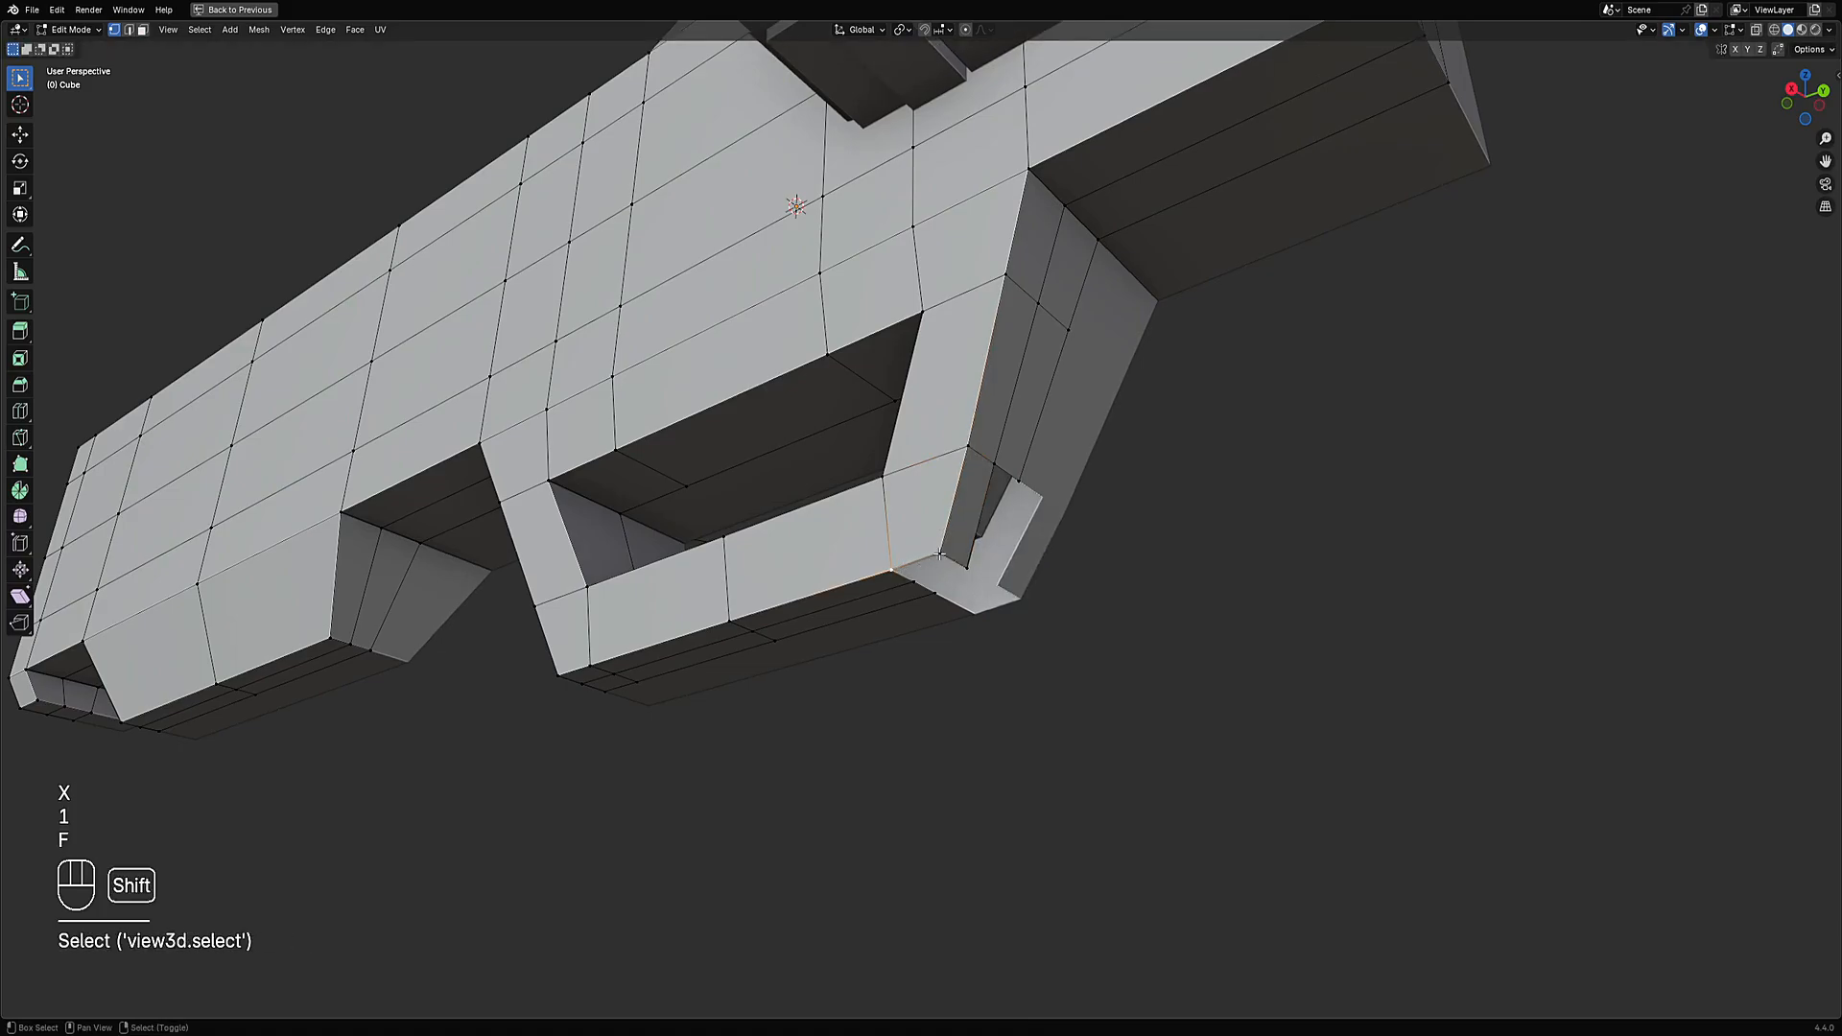
key("f")
key("f")
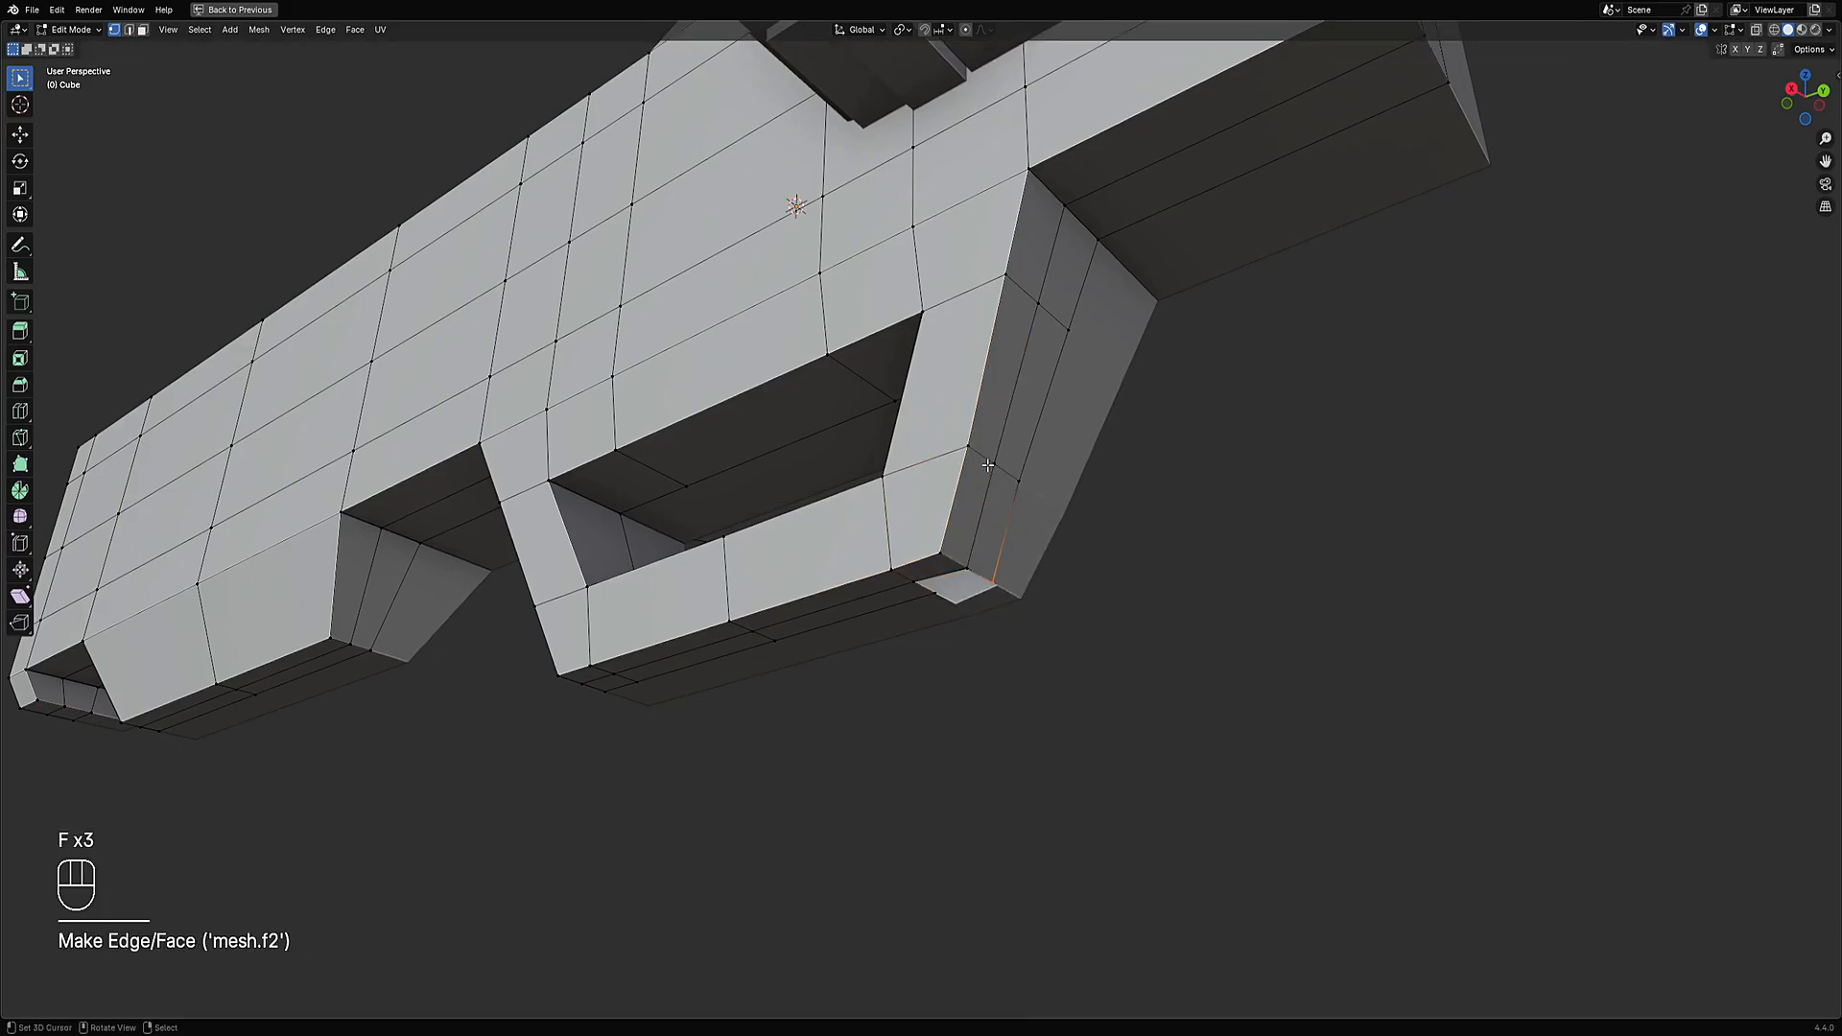
left_click(945, 580)
key("f")
Select the underside faces along the handle's bottom bar and level them with LoopTools Flatten.
middle_click_drag(950, 584, 960, 545)
key("3")
left_click(950, 544)
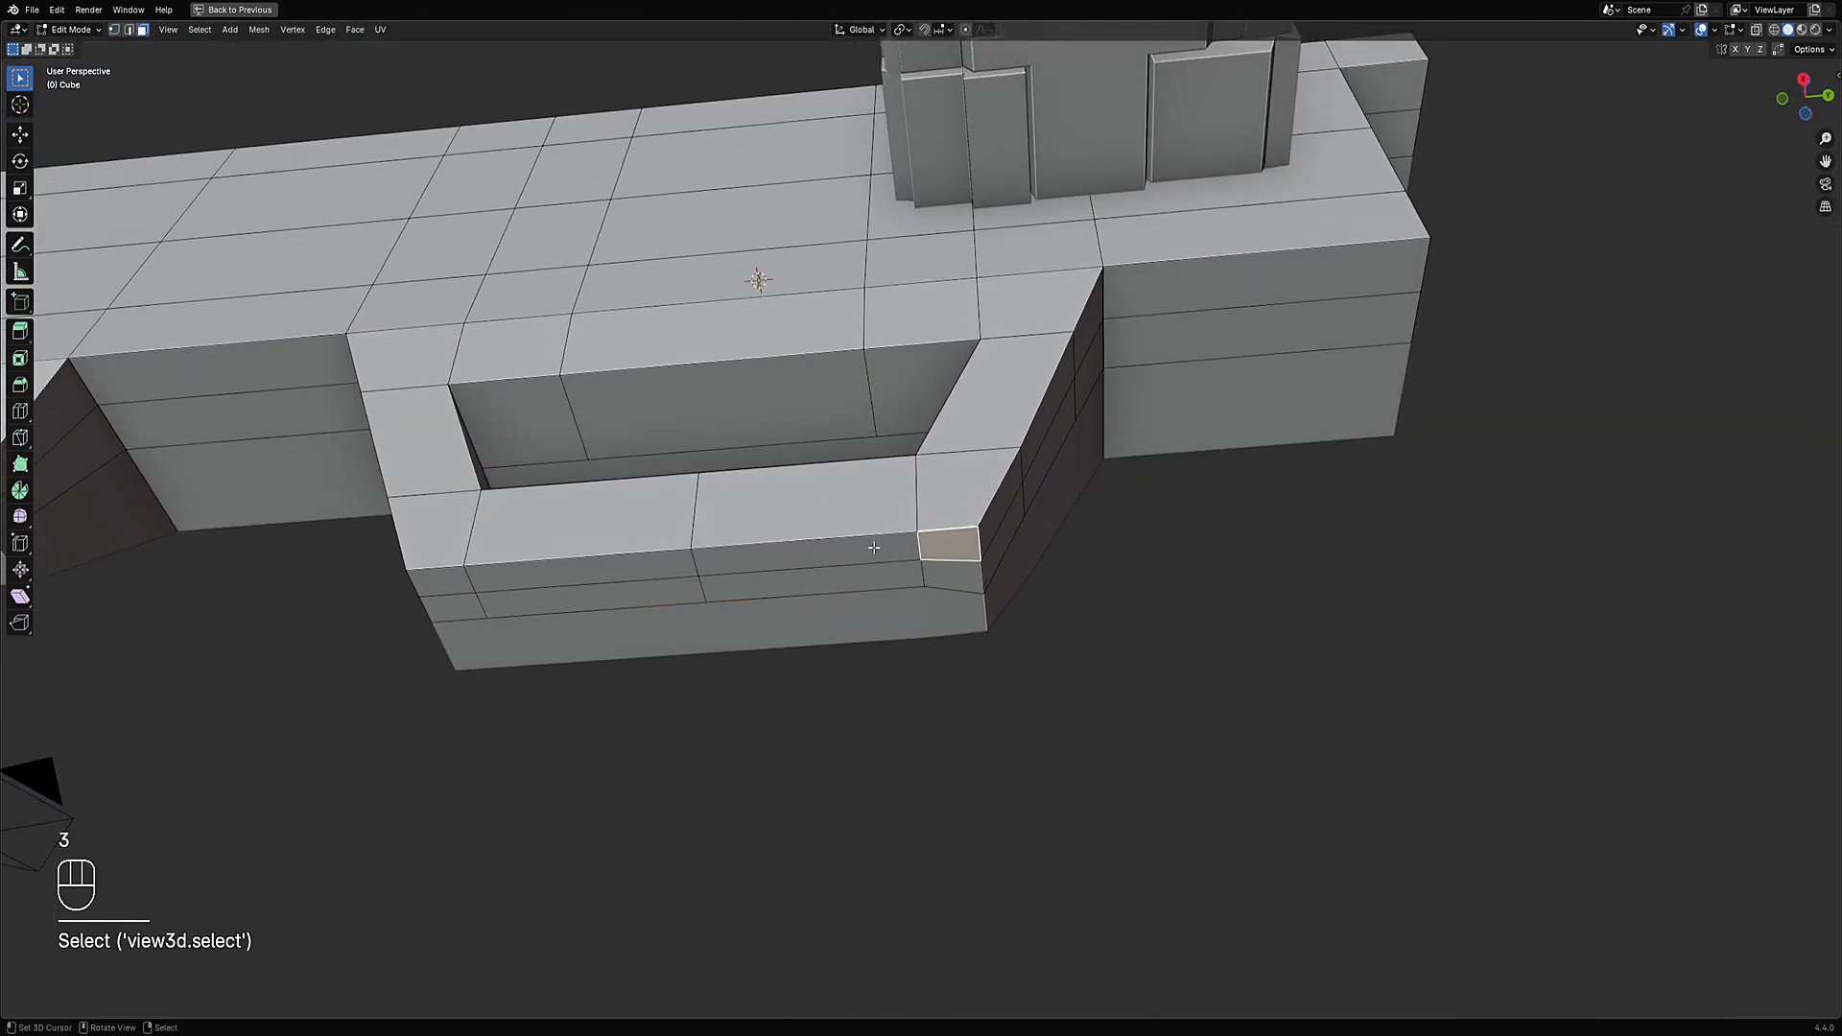
left_click(458, 577, "ctrl+shift")
key("c")
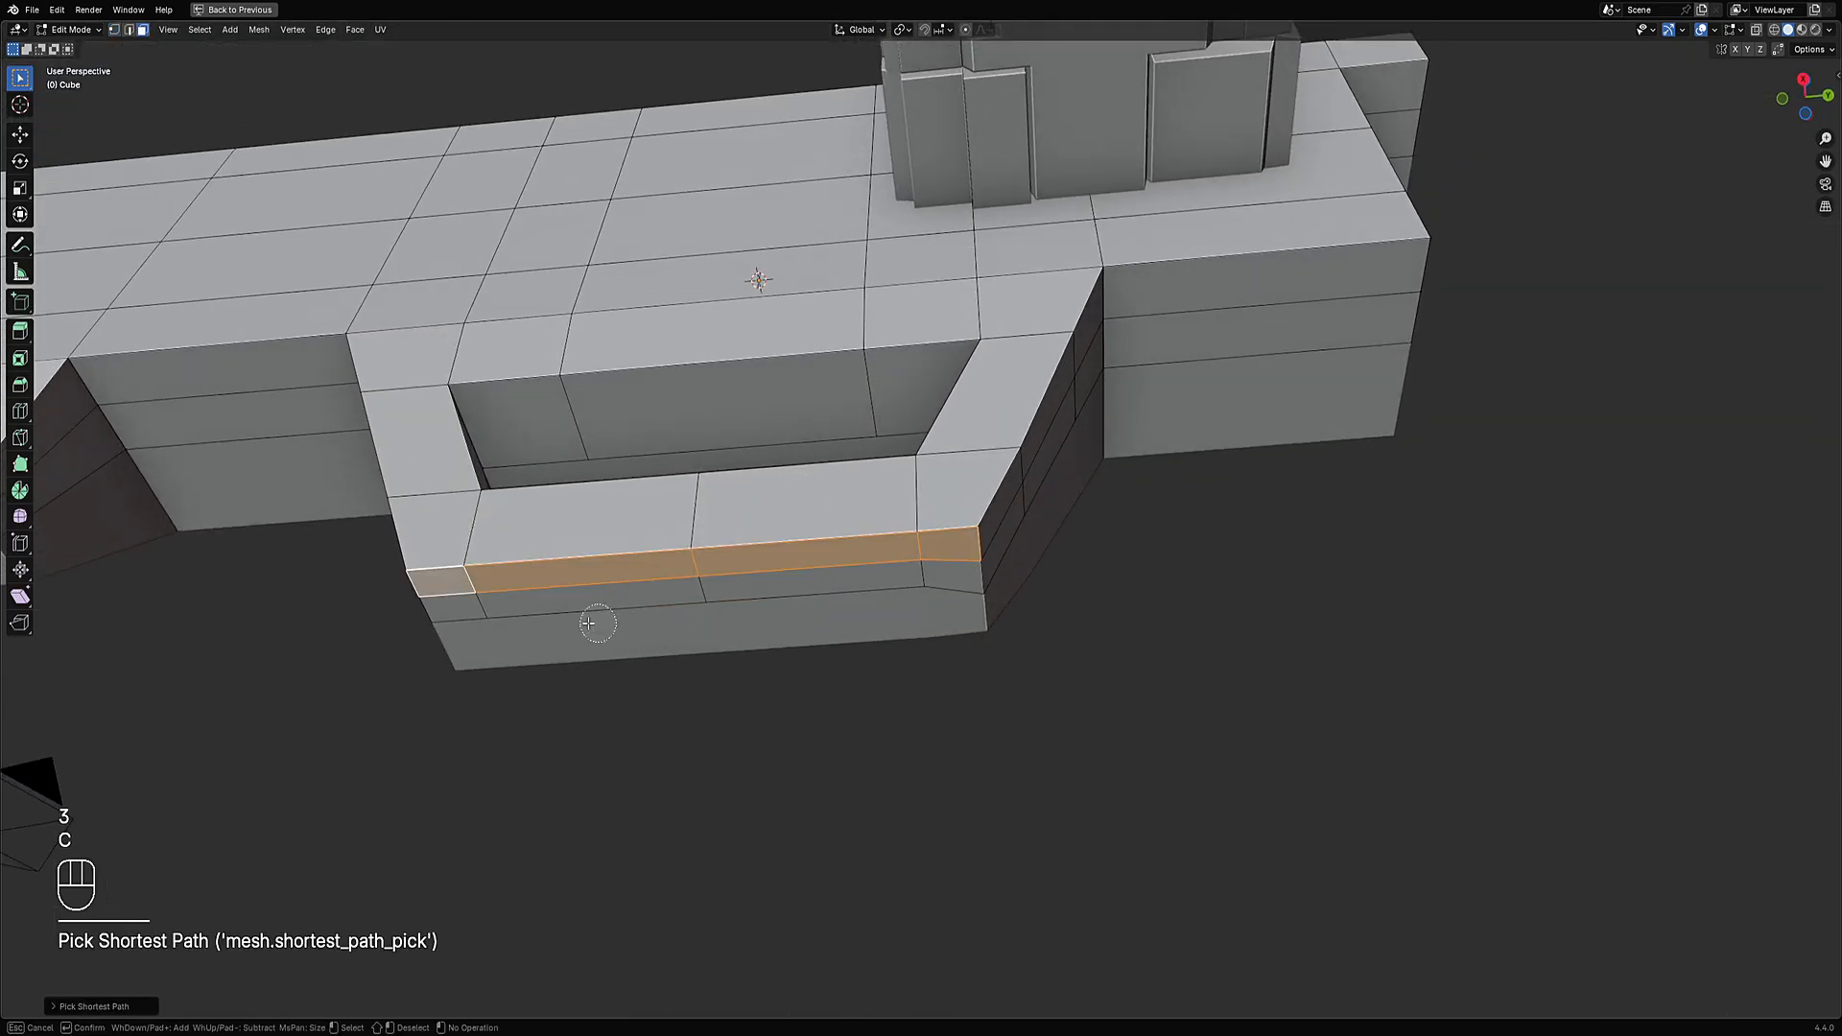
left_click_drag(478, 626, 920, 590)
right_click(919, 589)
middle_click_drag(998, 485, 1021, 543)
key("w")
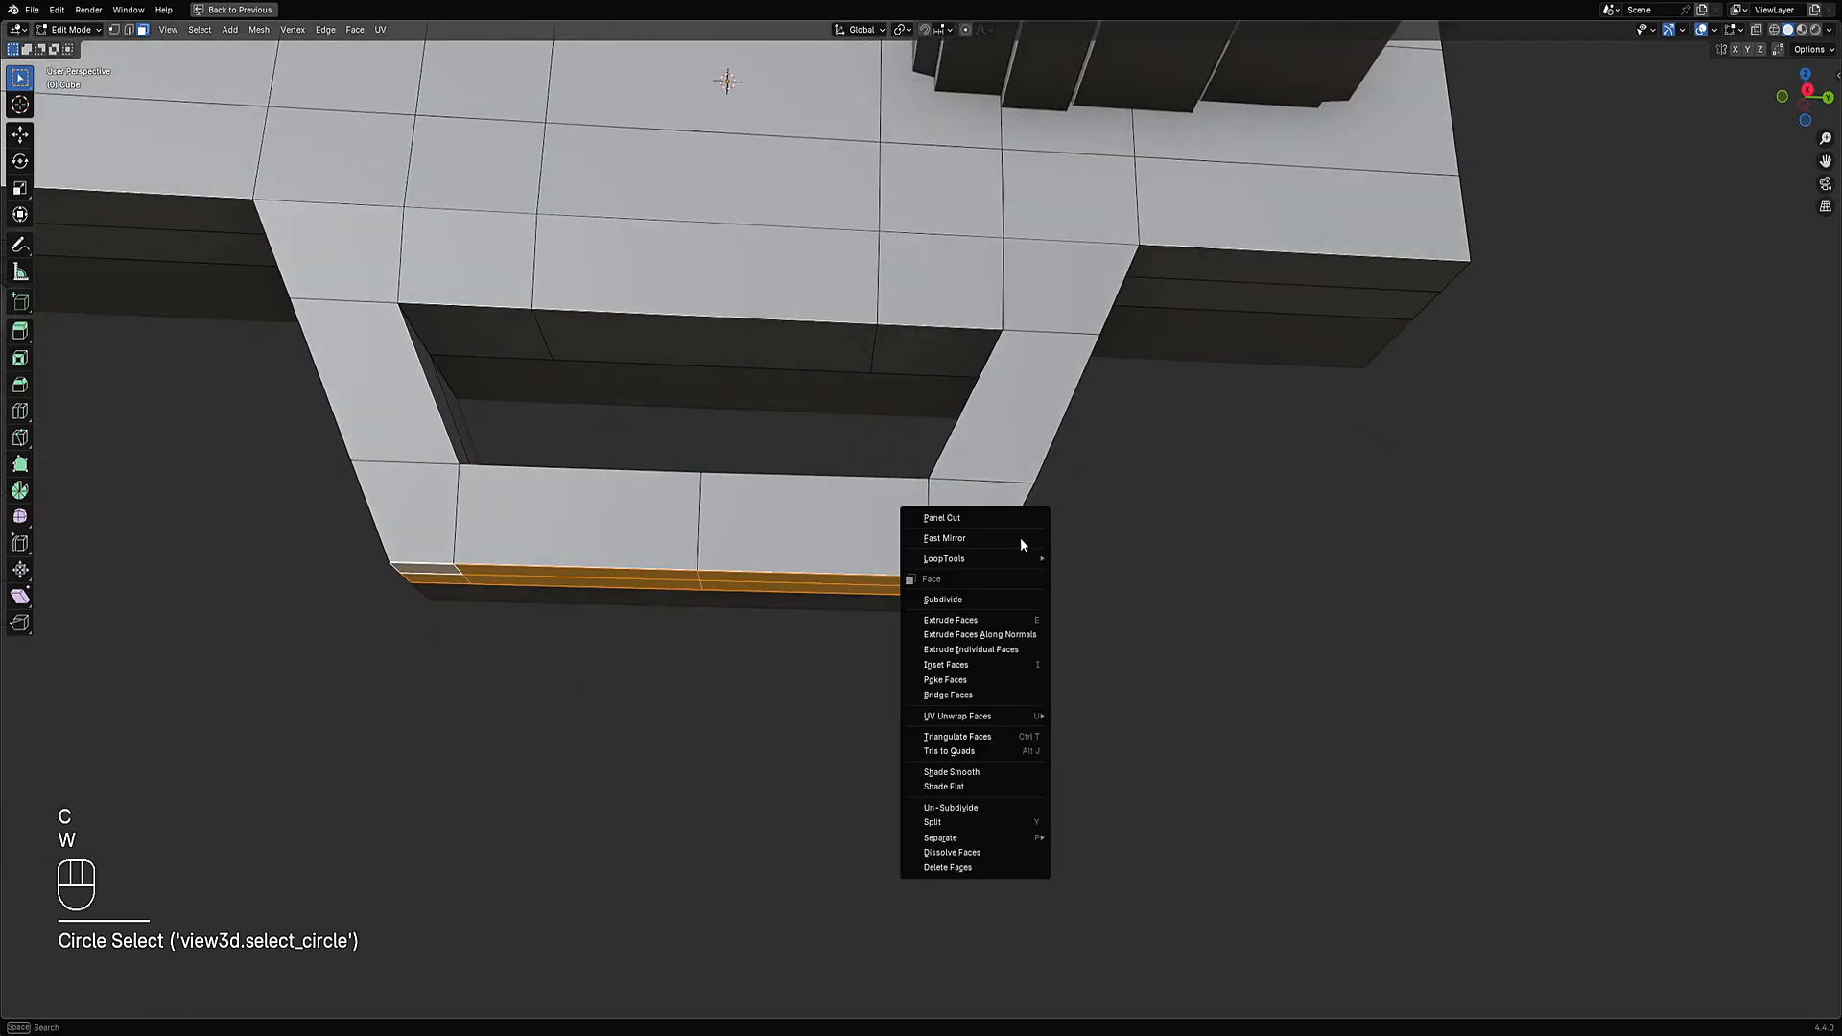
mouse_move(1011, 560)
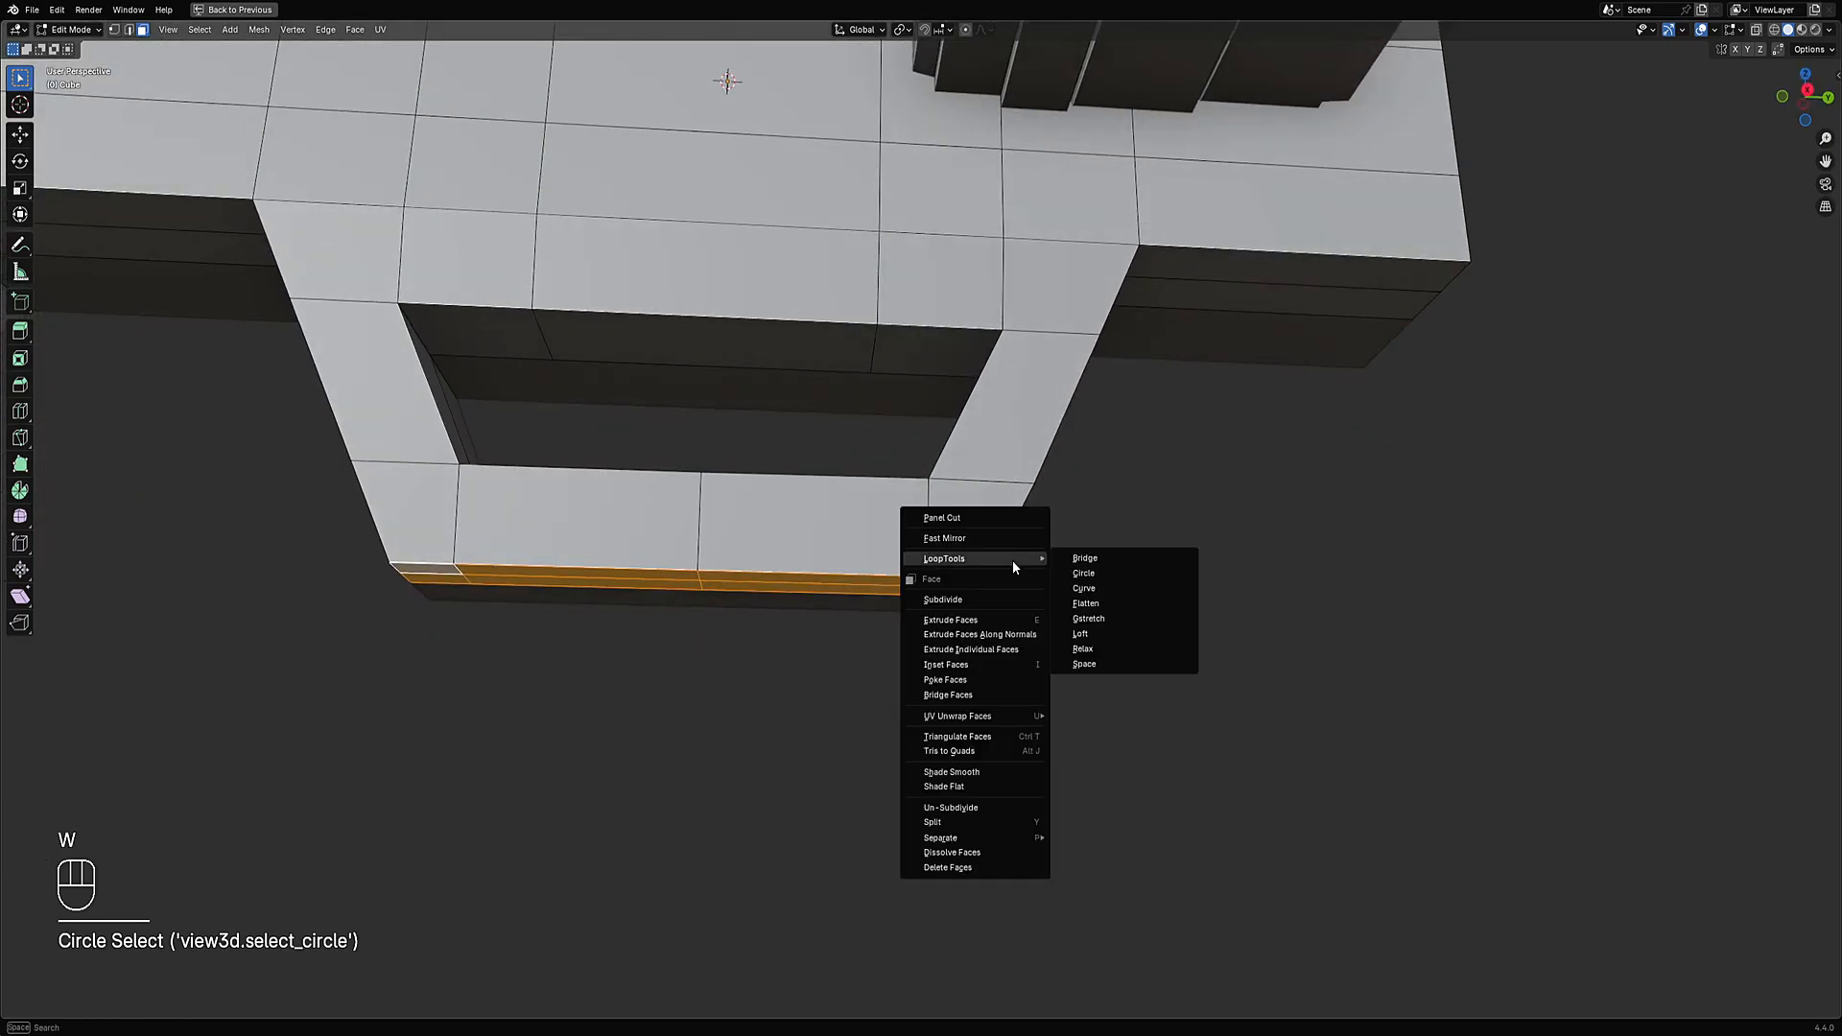
left_click(1100, 597)
Move the protruding vertex at the handle's lower +Y corner along X to straighten the underside edge.
middle_click_drag(1101, 596, 956, 534)
scroll(993, 435, "down", 7)
scroll(992, 435, "up", 5)
key("2")
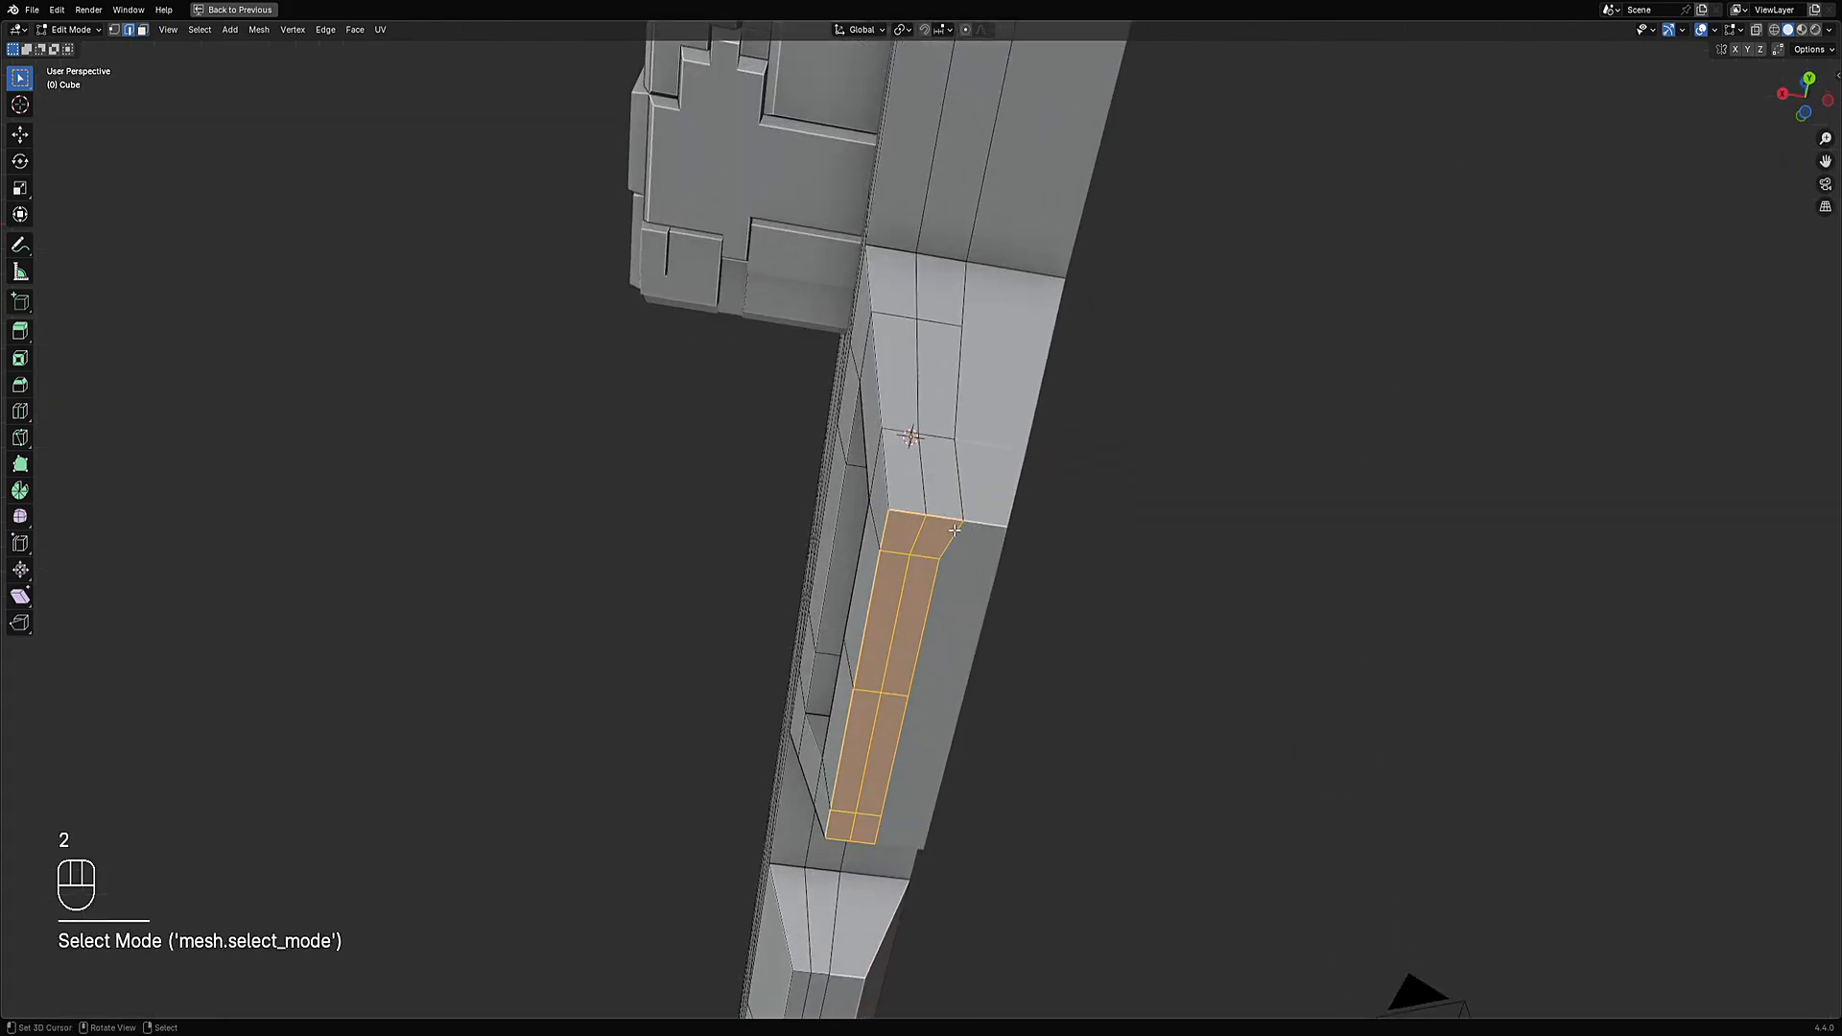
key("1")
left_click(956, 533)
key("g")
key("x")
left_click(995, 510)
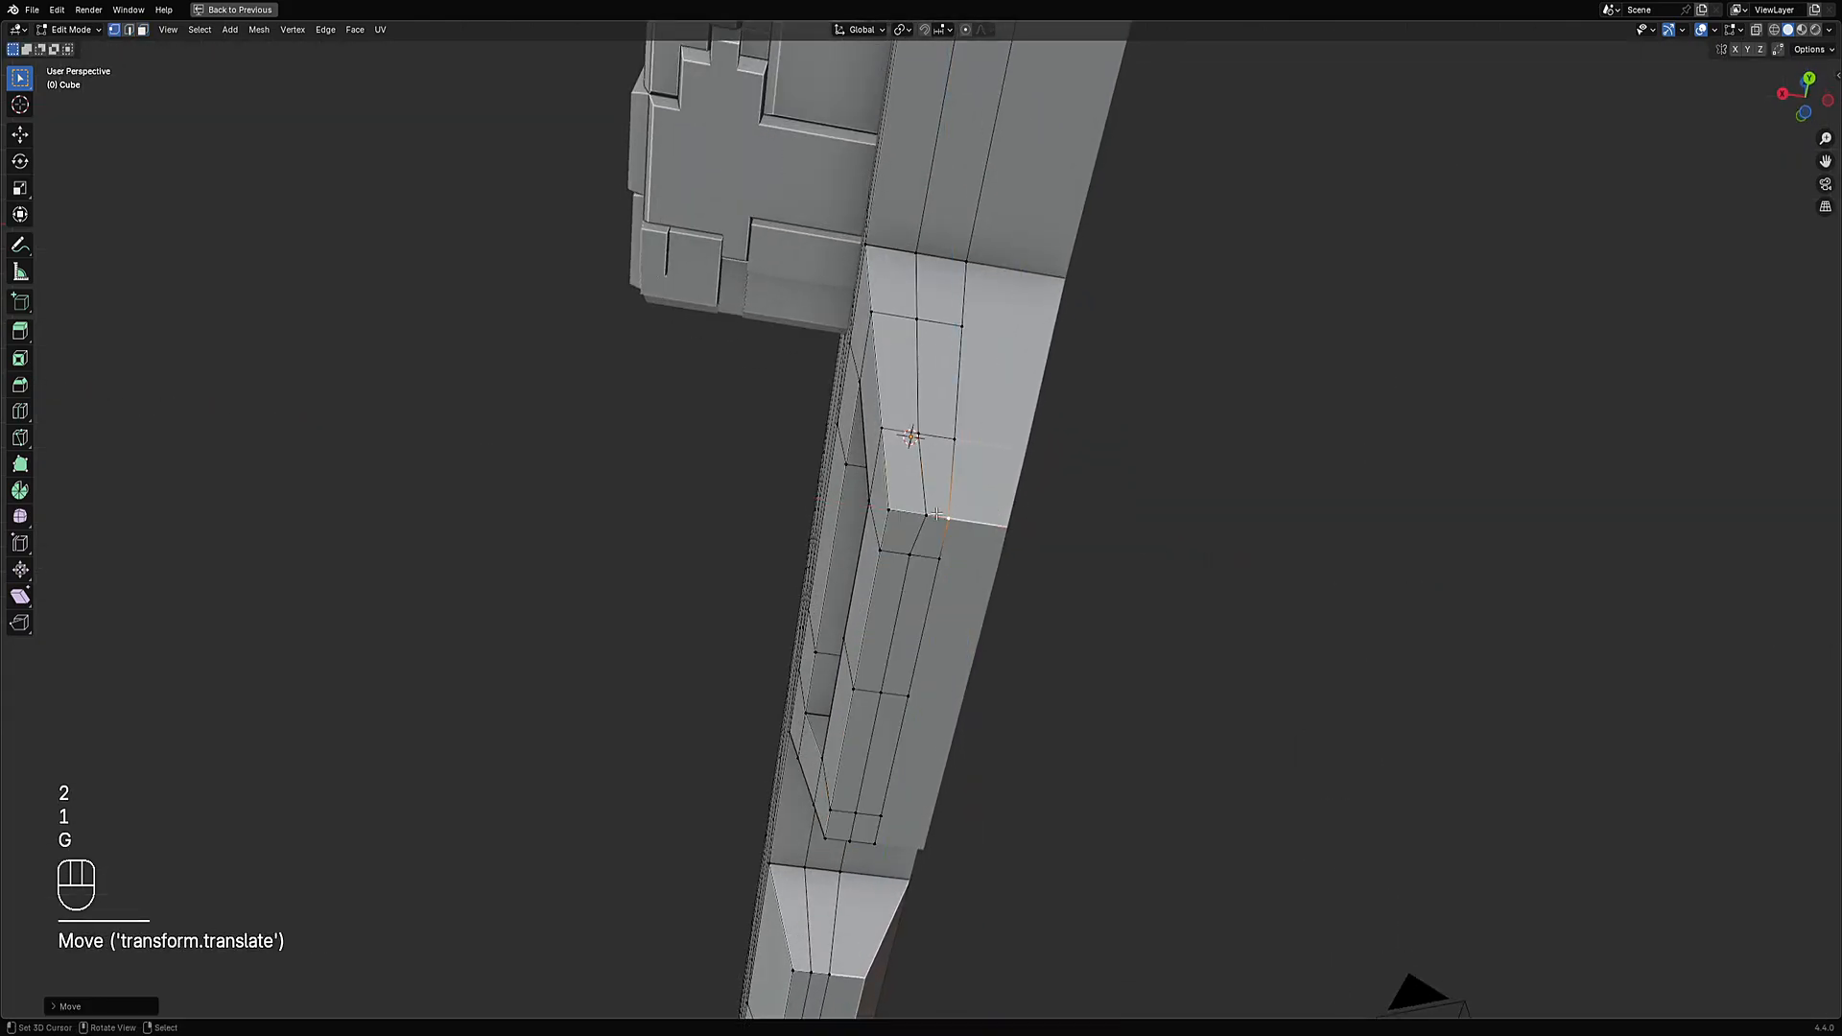
Dissolve the uneven middle edges at the lower +Y corner and connect the vertices on either side with a new edge path.
left_click(935, 514)
right_click(920, 464, "shift")
key("ctrl+x")
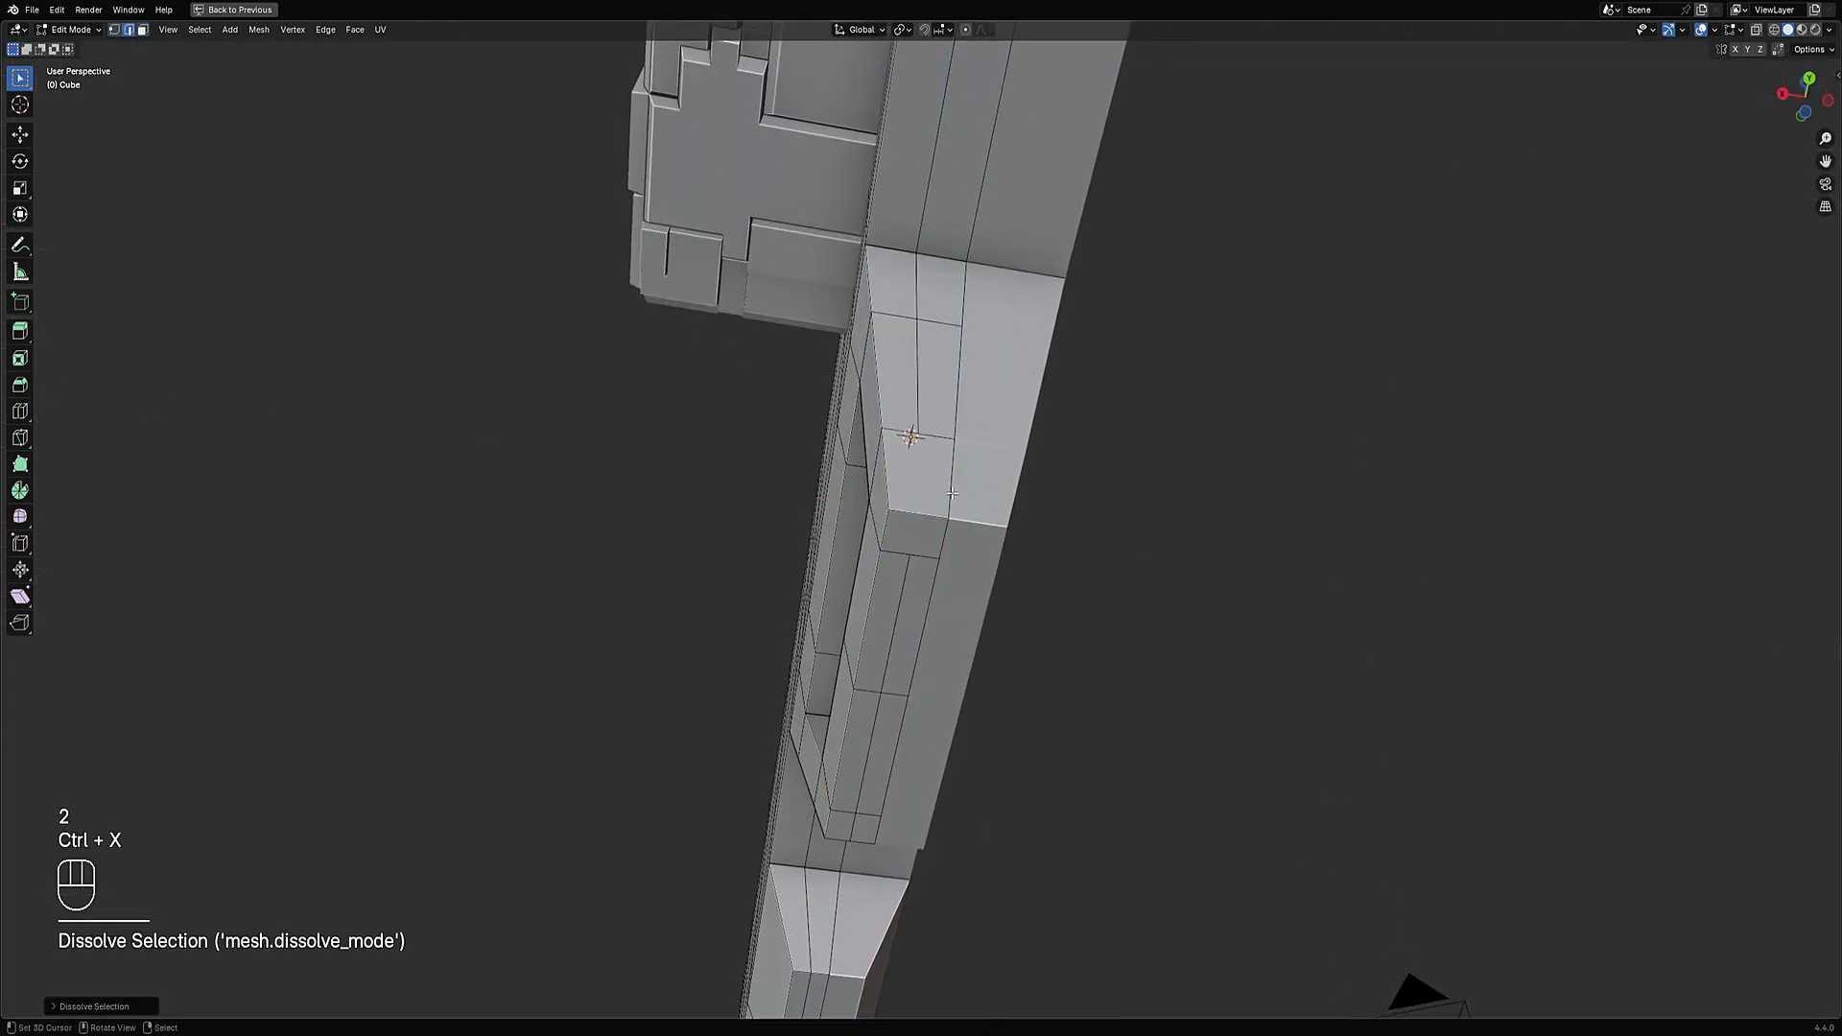
key("1")
right_click(916, 439)
right_click(914, 534, "shift")
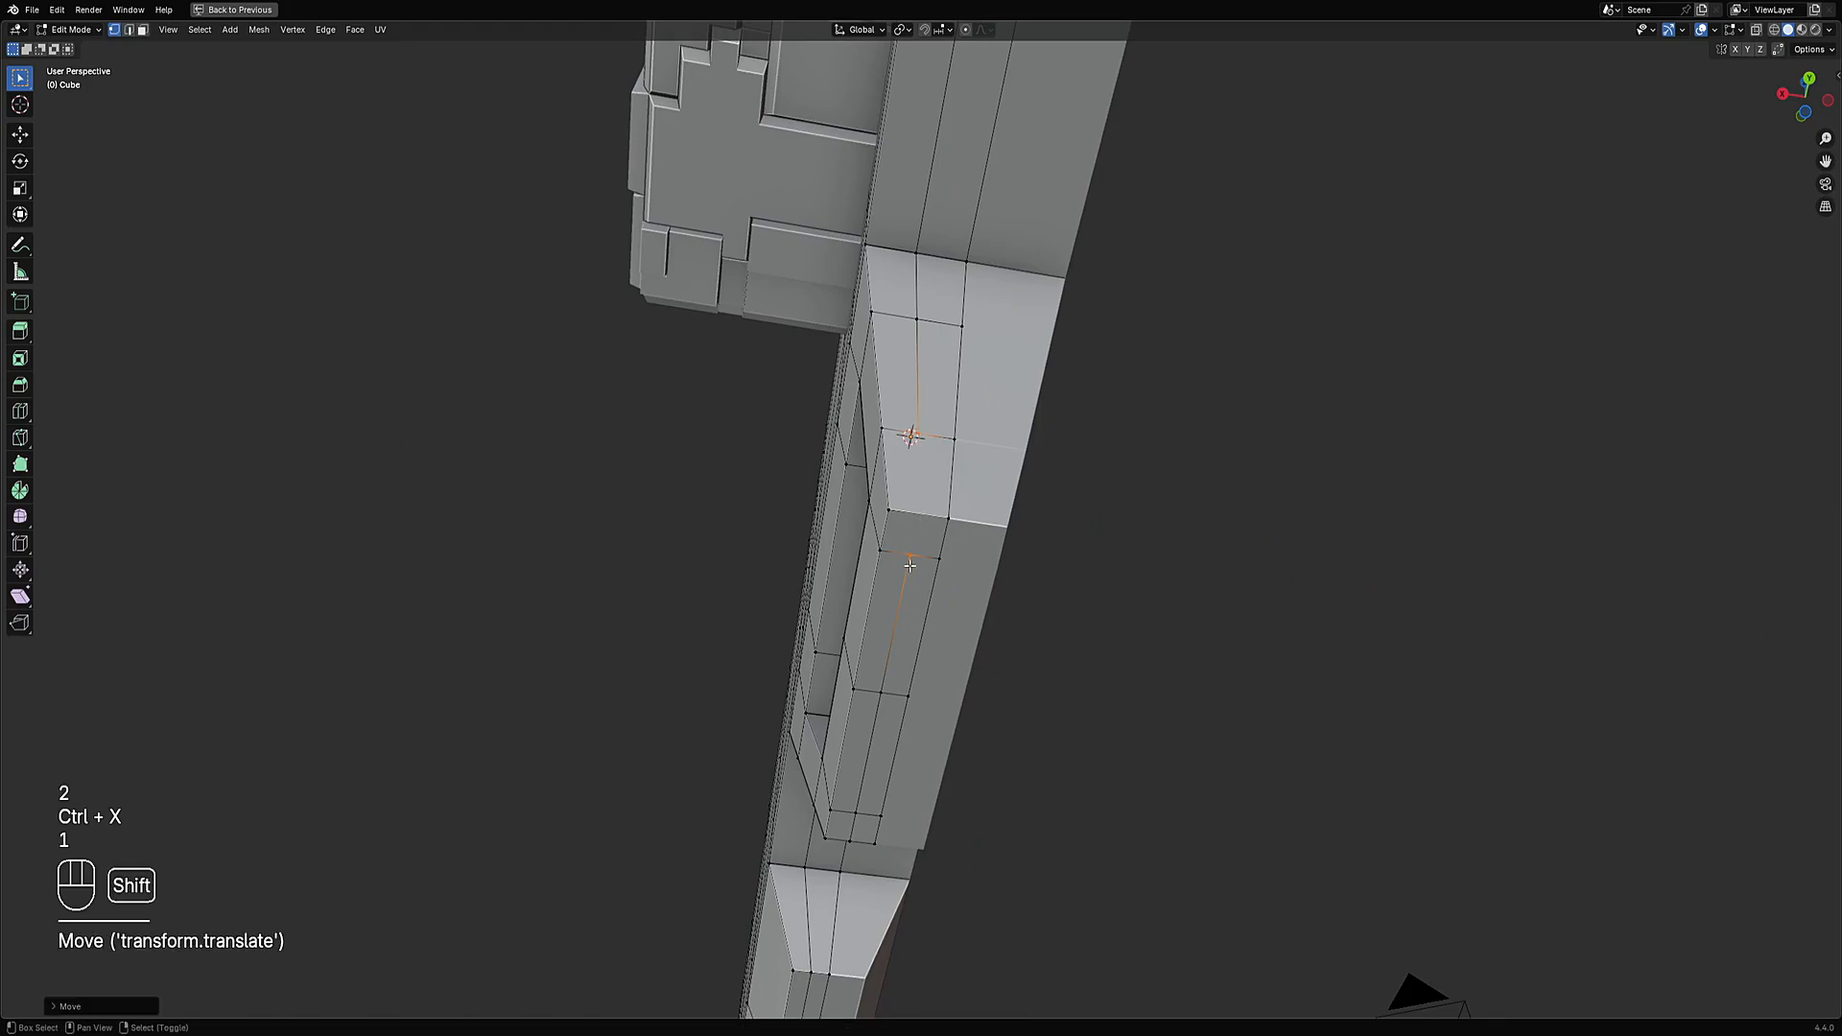
right_click(911, 566, "shift")
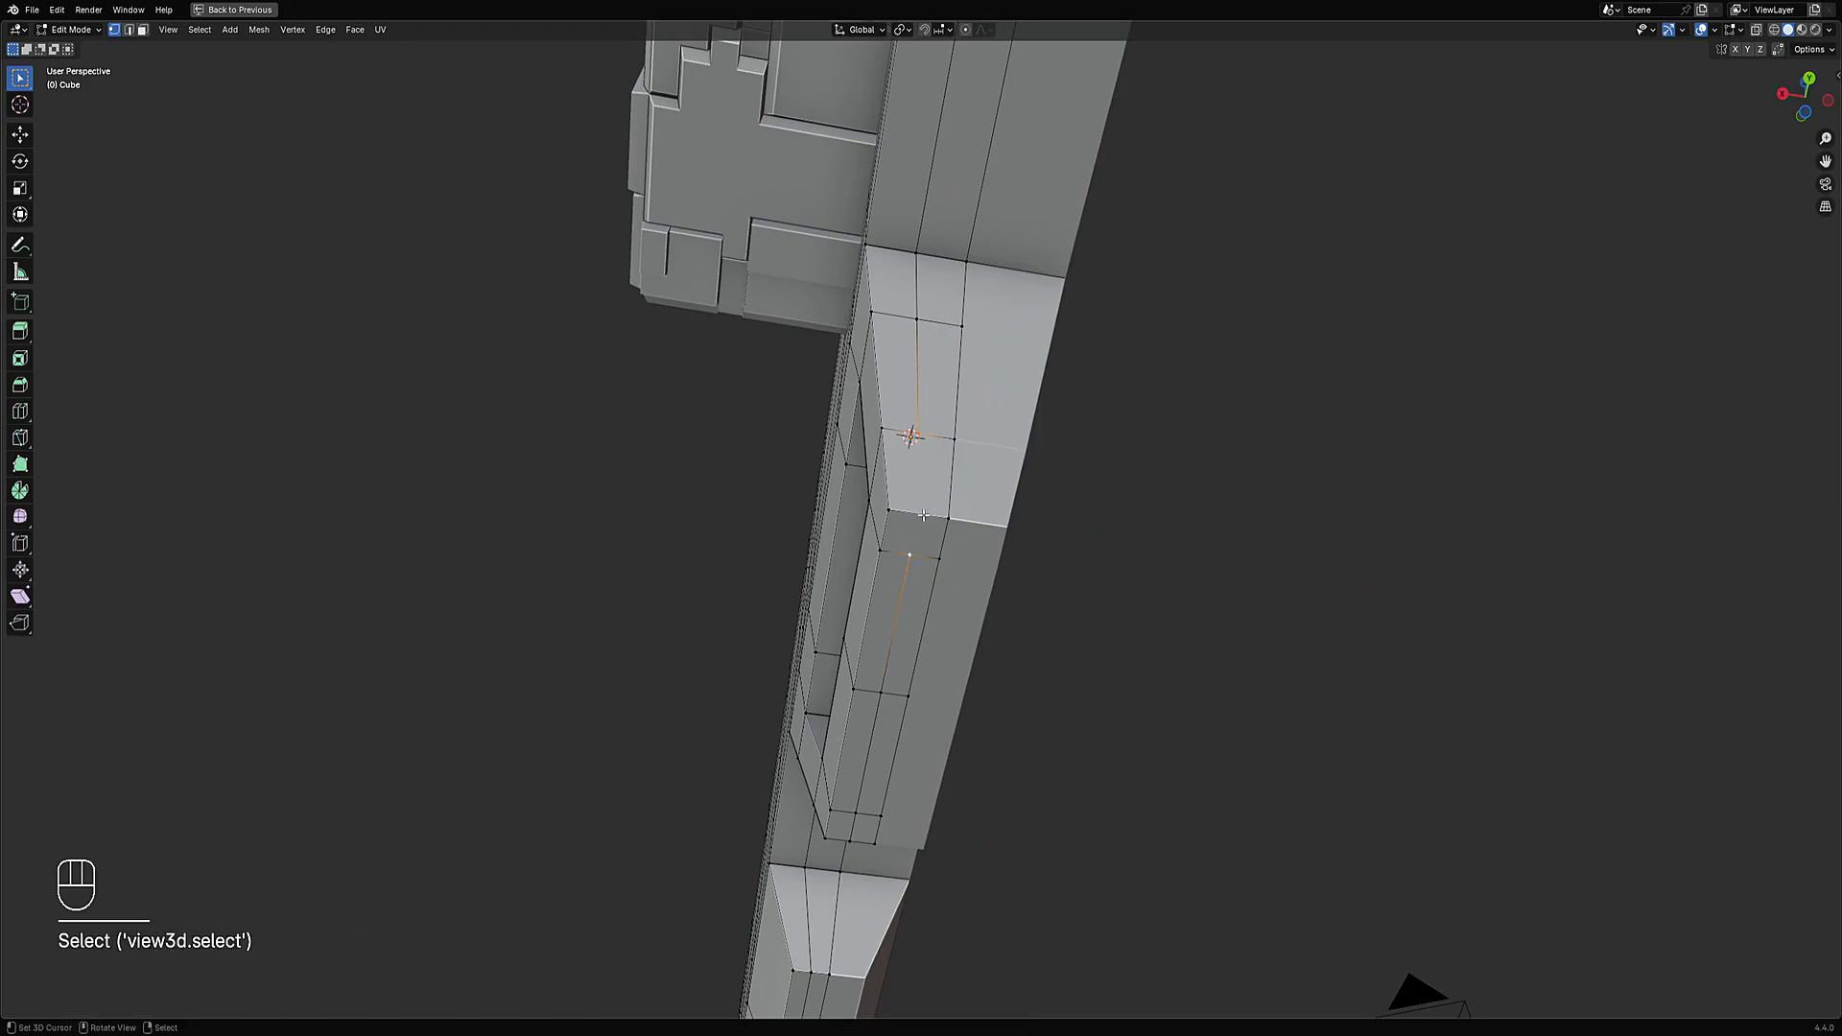
key("j")
key("alt+a")
In bottom view, knife-cut from the underside's middle vertex straight to the corner edge and on to the neighbouring outer-face vertex.
middle_click_drag(1018, 495, 1001, 444, "alt")
key("1")
scroll(1001, 445, "up", 3)
right_click(903, 442)
scroll(953, 485, "up", 3)
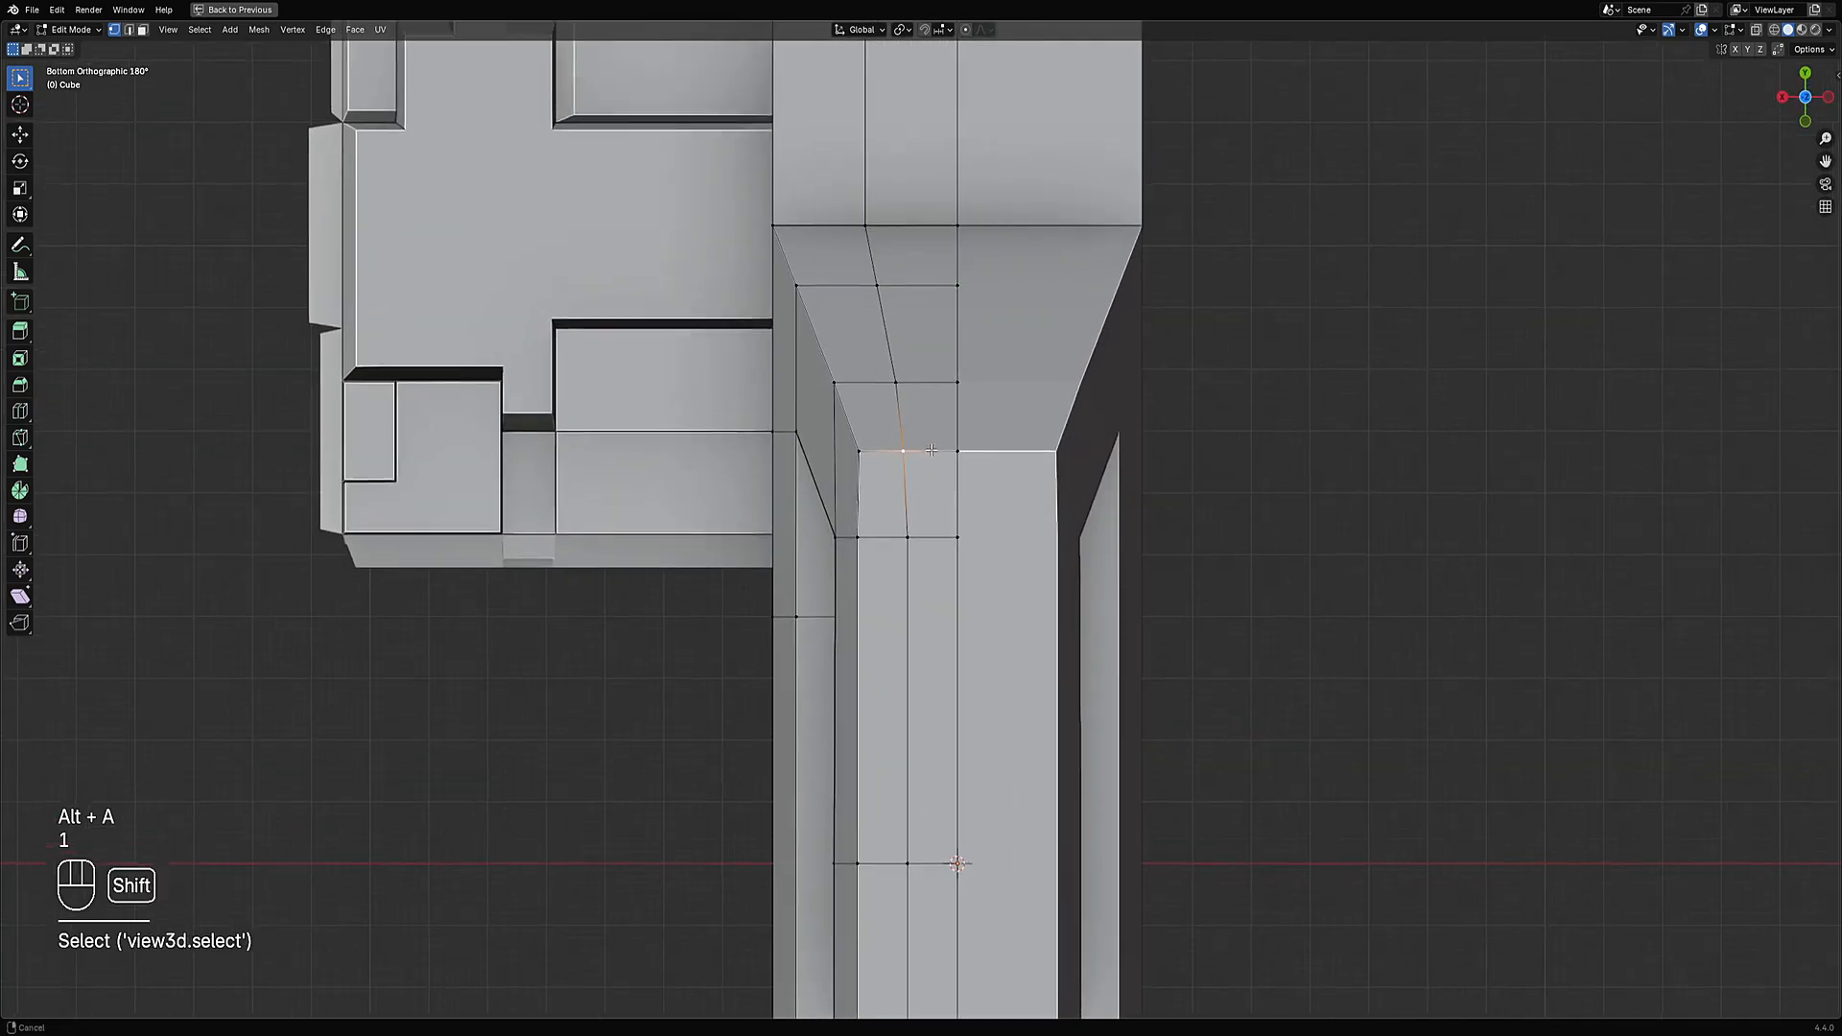
scroll(944, 480, "down", 4)
scroll(928, 547, "up", 3)
key("alt+a")
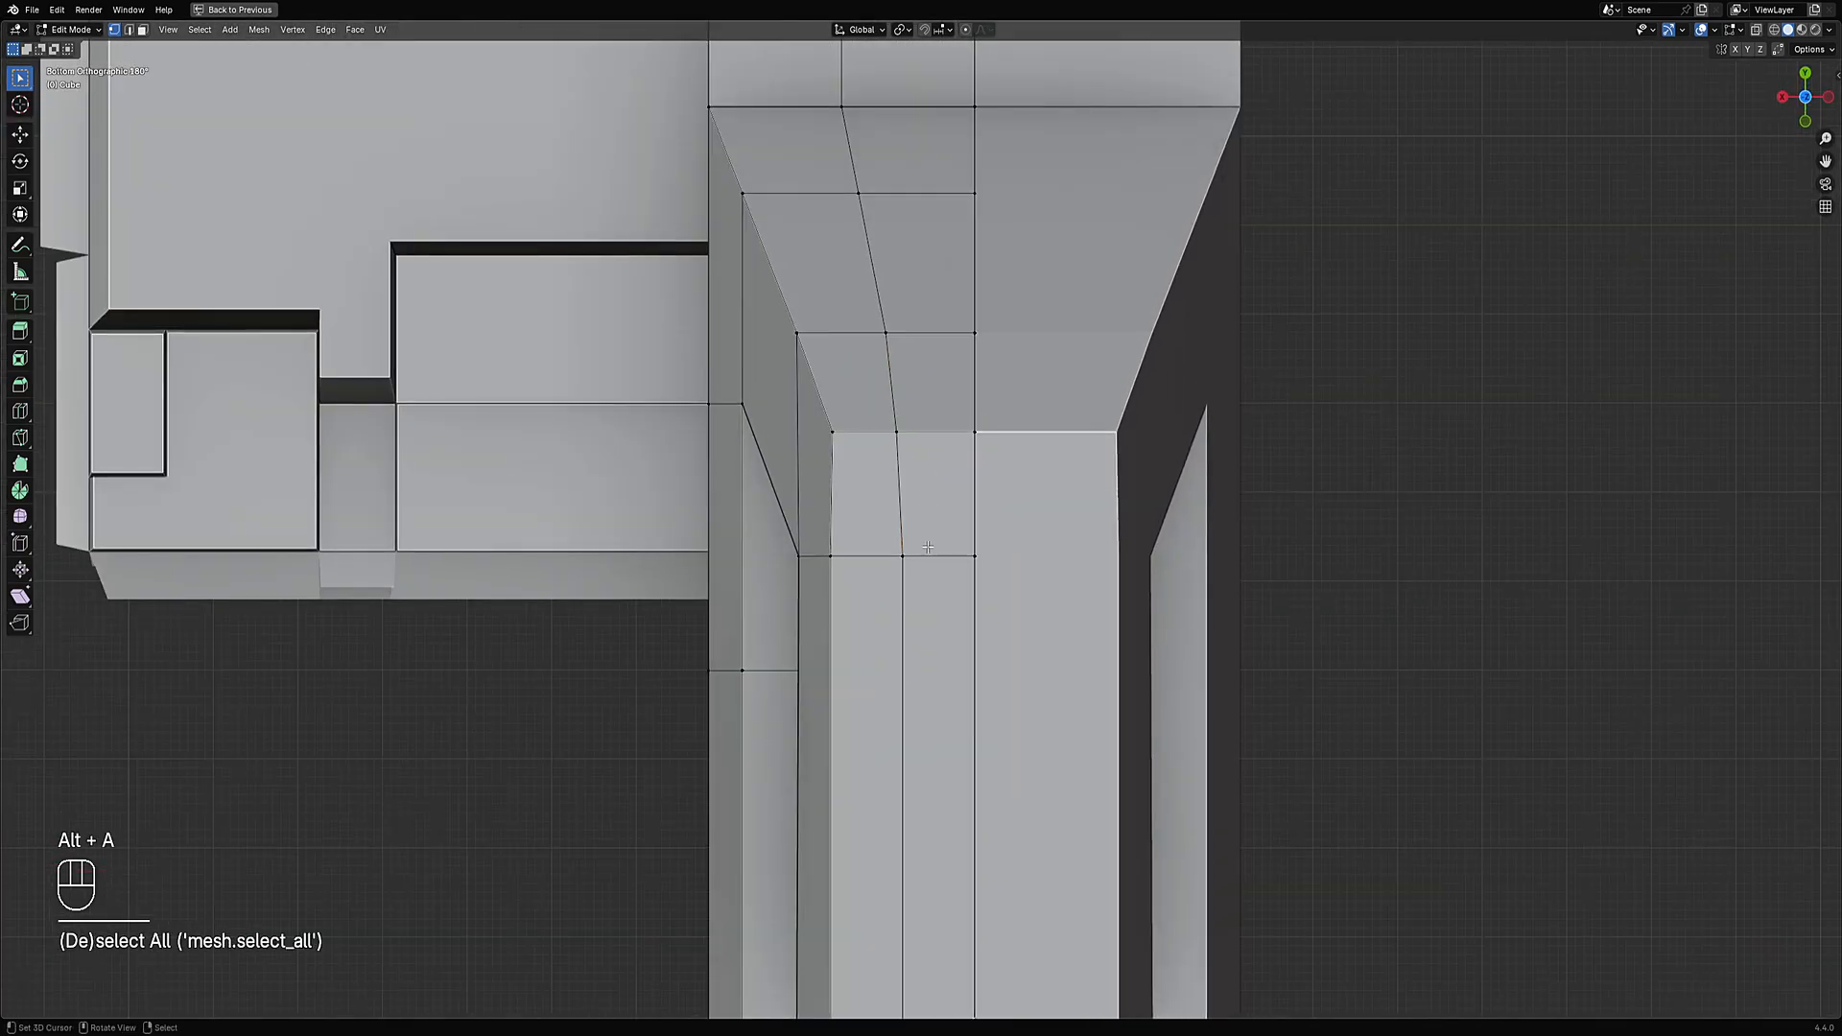
key("k")
key("a")
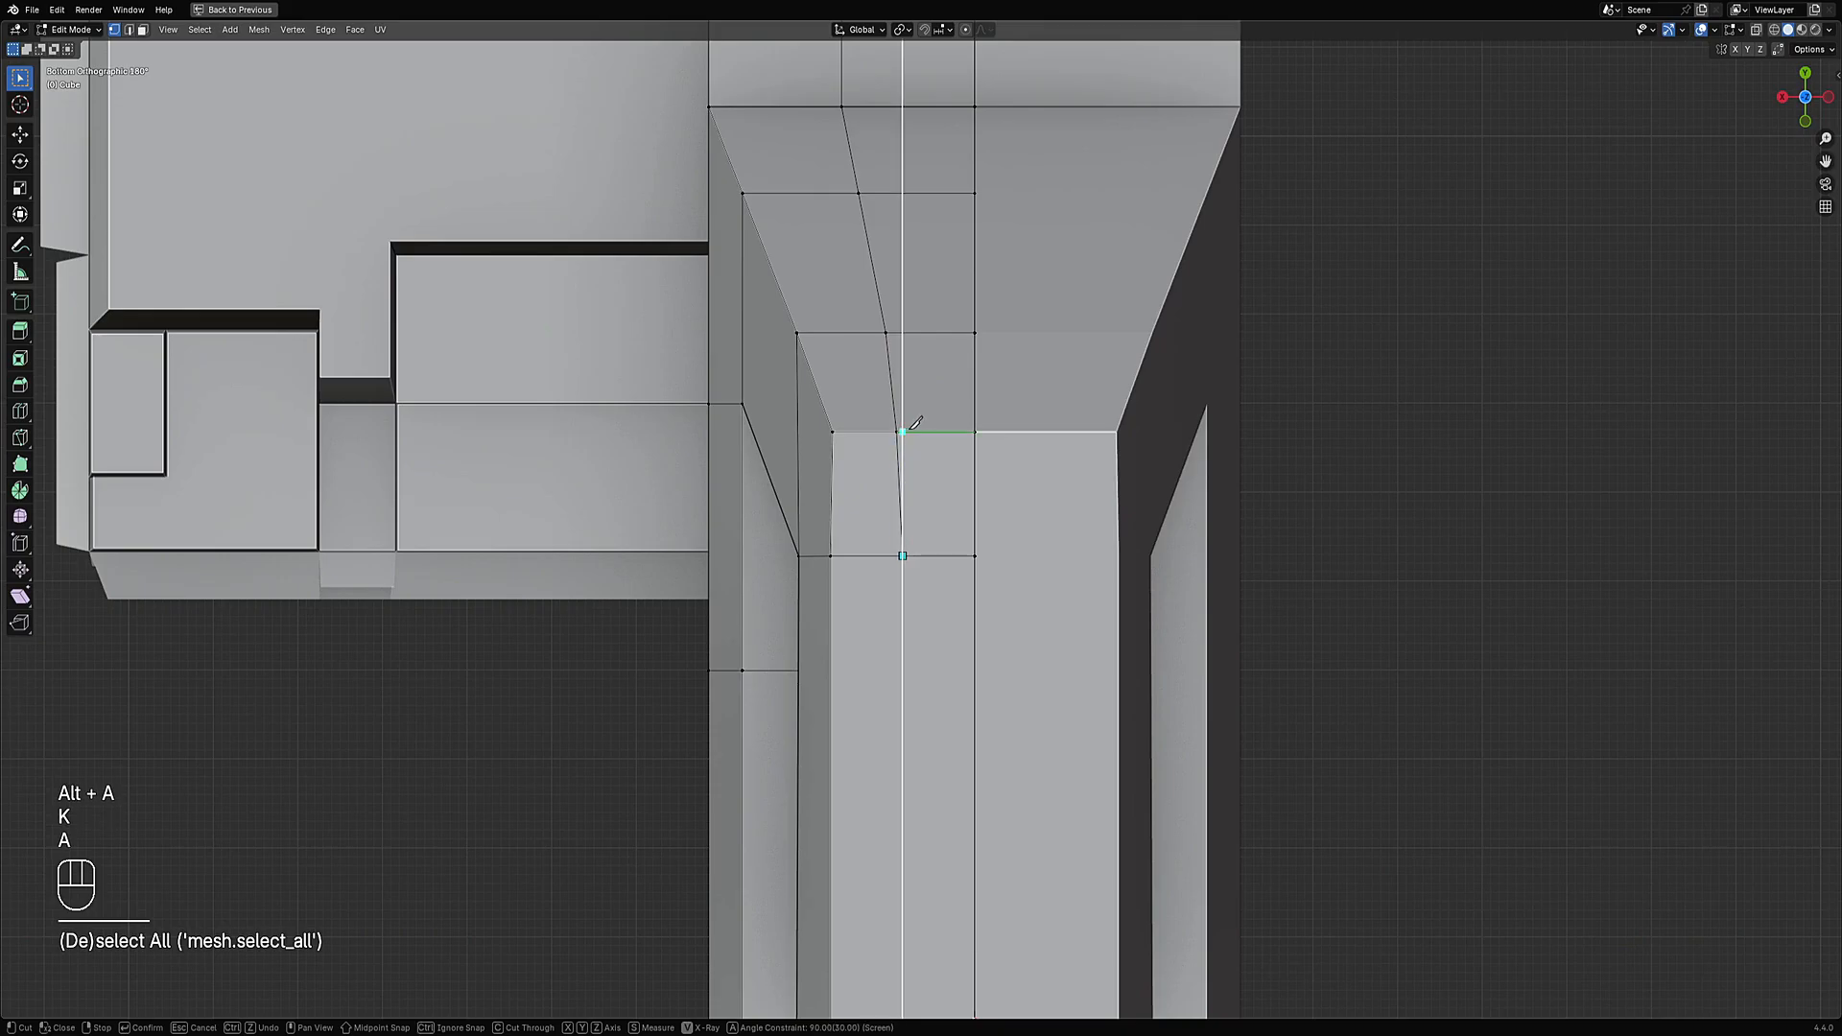
left_click(904, 431)
key("a")
left_click(886, 332)
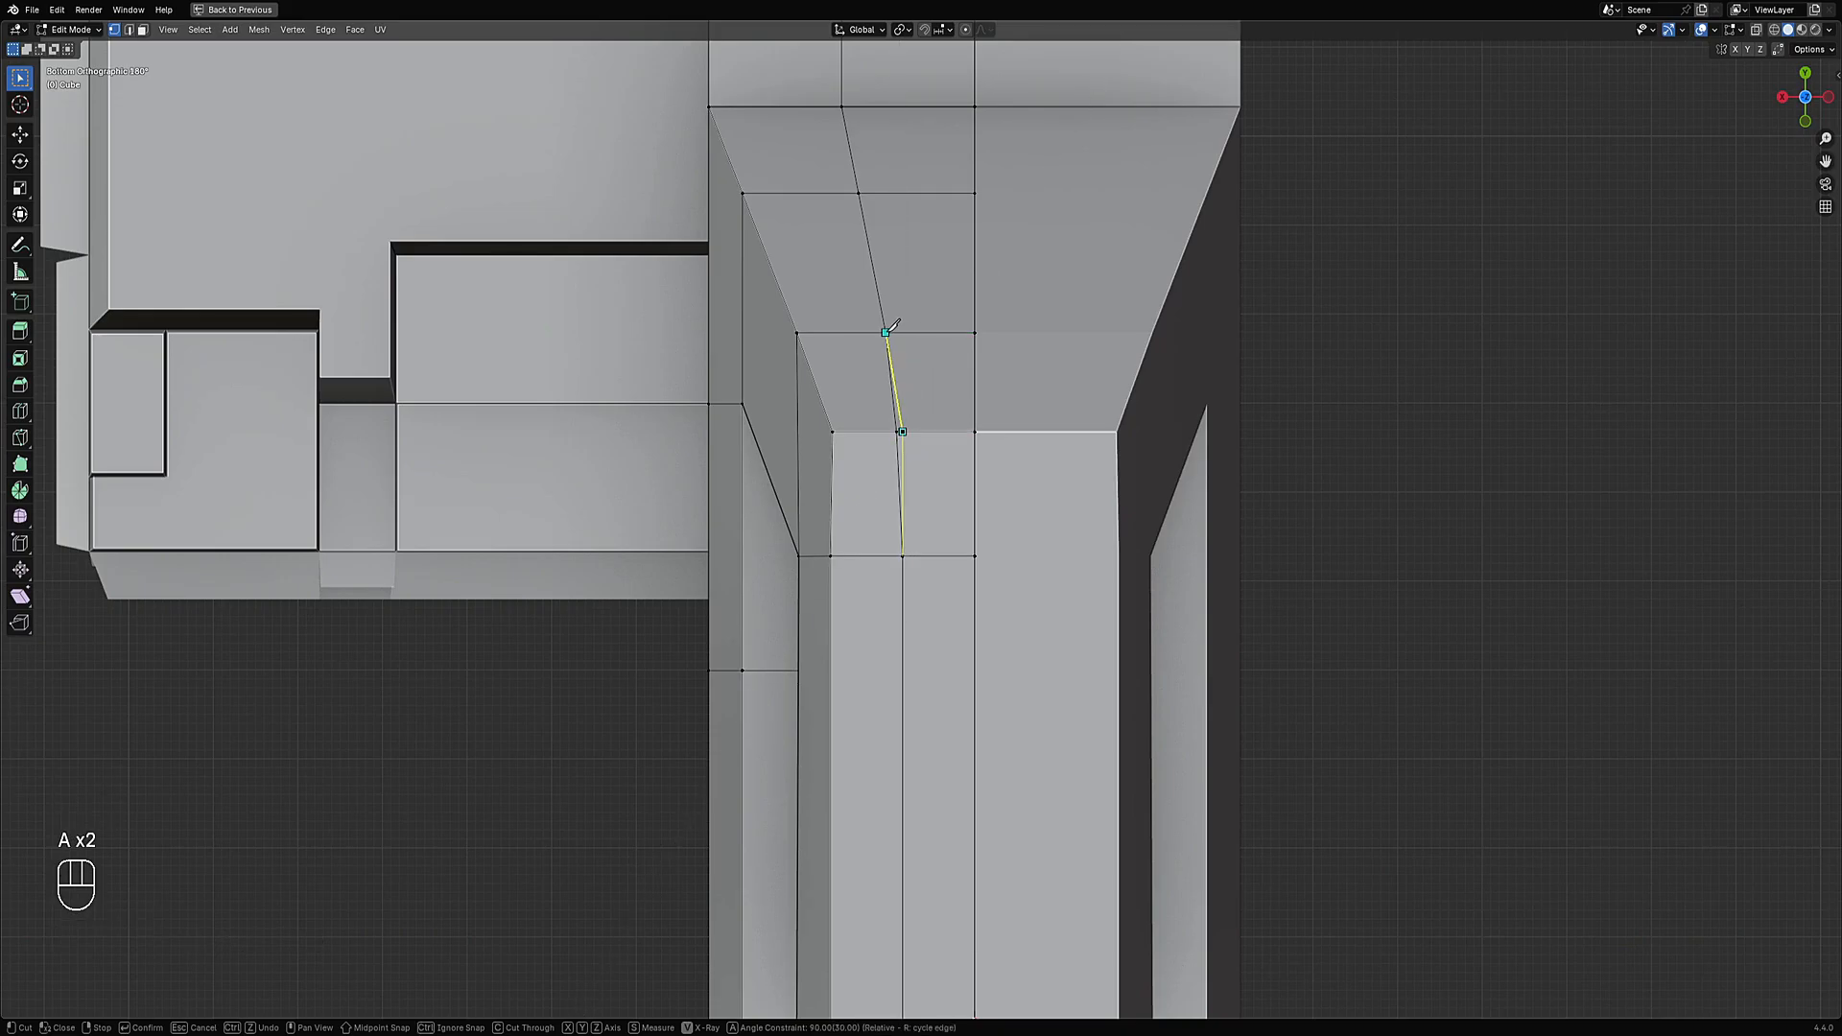
key("space")
Dissolve the old slanted edges beside the new cut and check the handle in object mode.
key("2")
left_click_drag(891, 388, 889, 386)
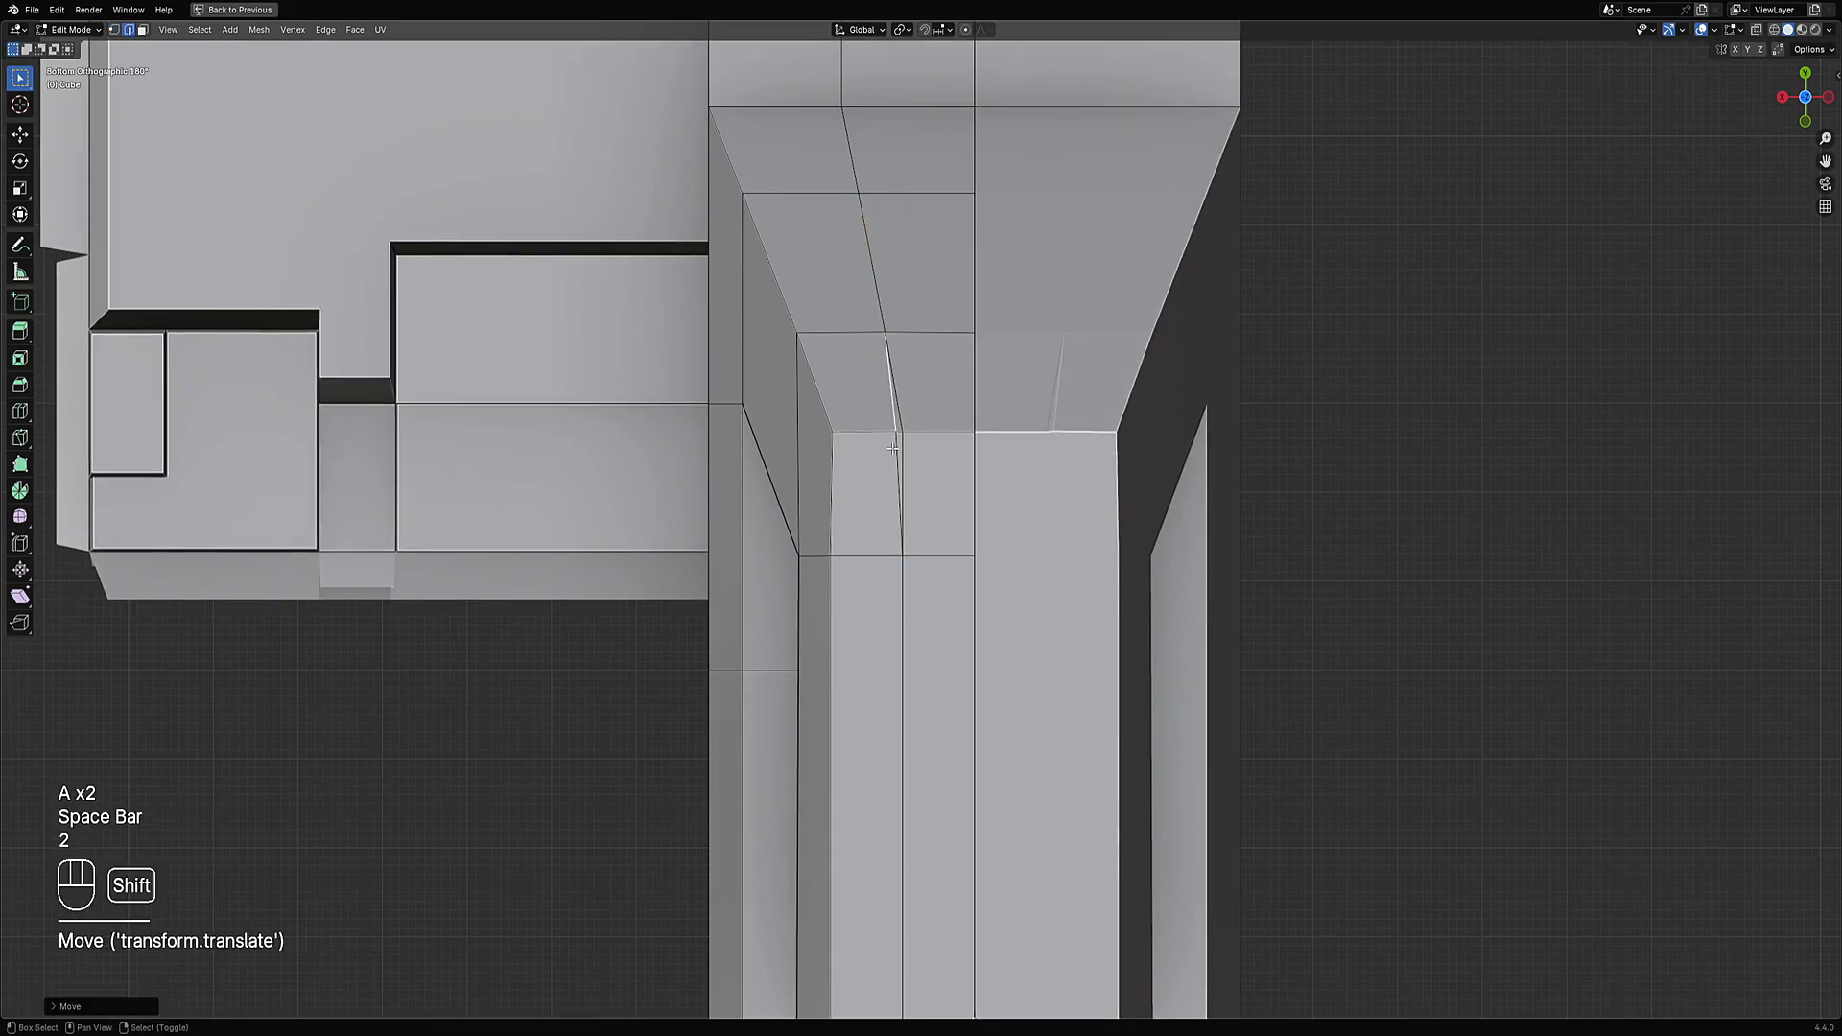
key("ctrl+x")
scroll(894, 456, "down", 4)
middle_click_drag(894, 456, 1008, 537)
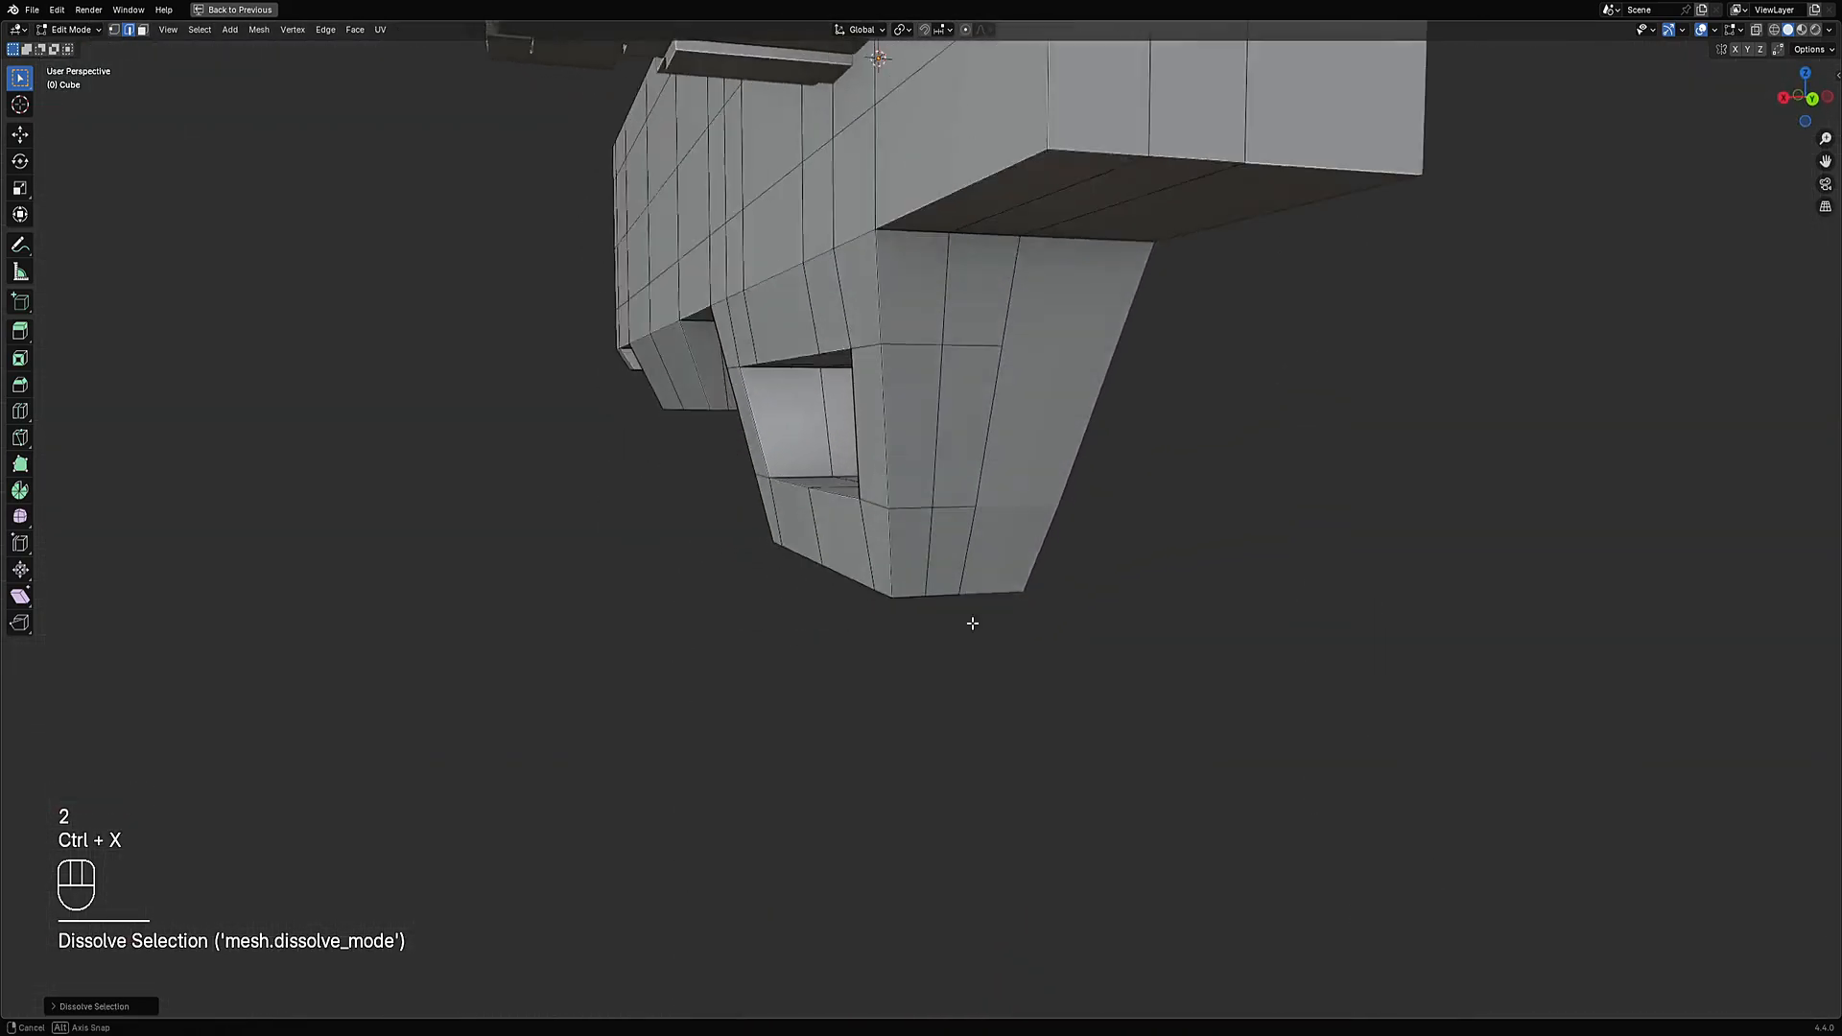
key("Tab")
key("Tab")
Flatten the two columns of faces on the handle's outer +Y side with LoopTools and return to object mode.
key("3")
left_click(947, 508)
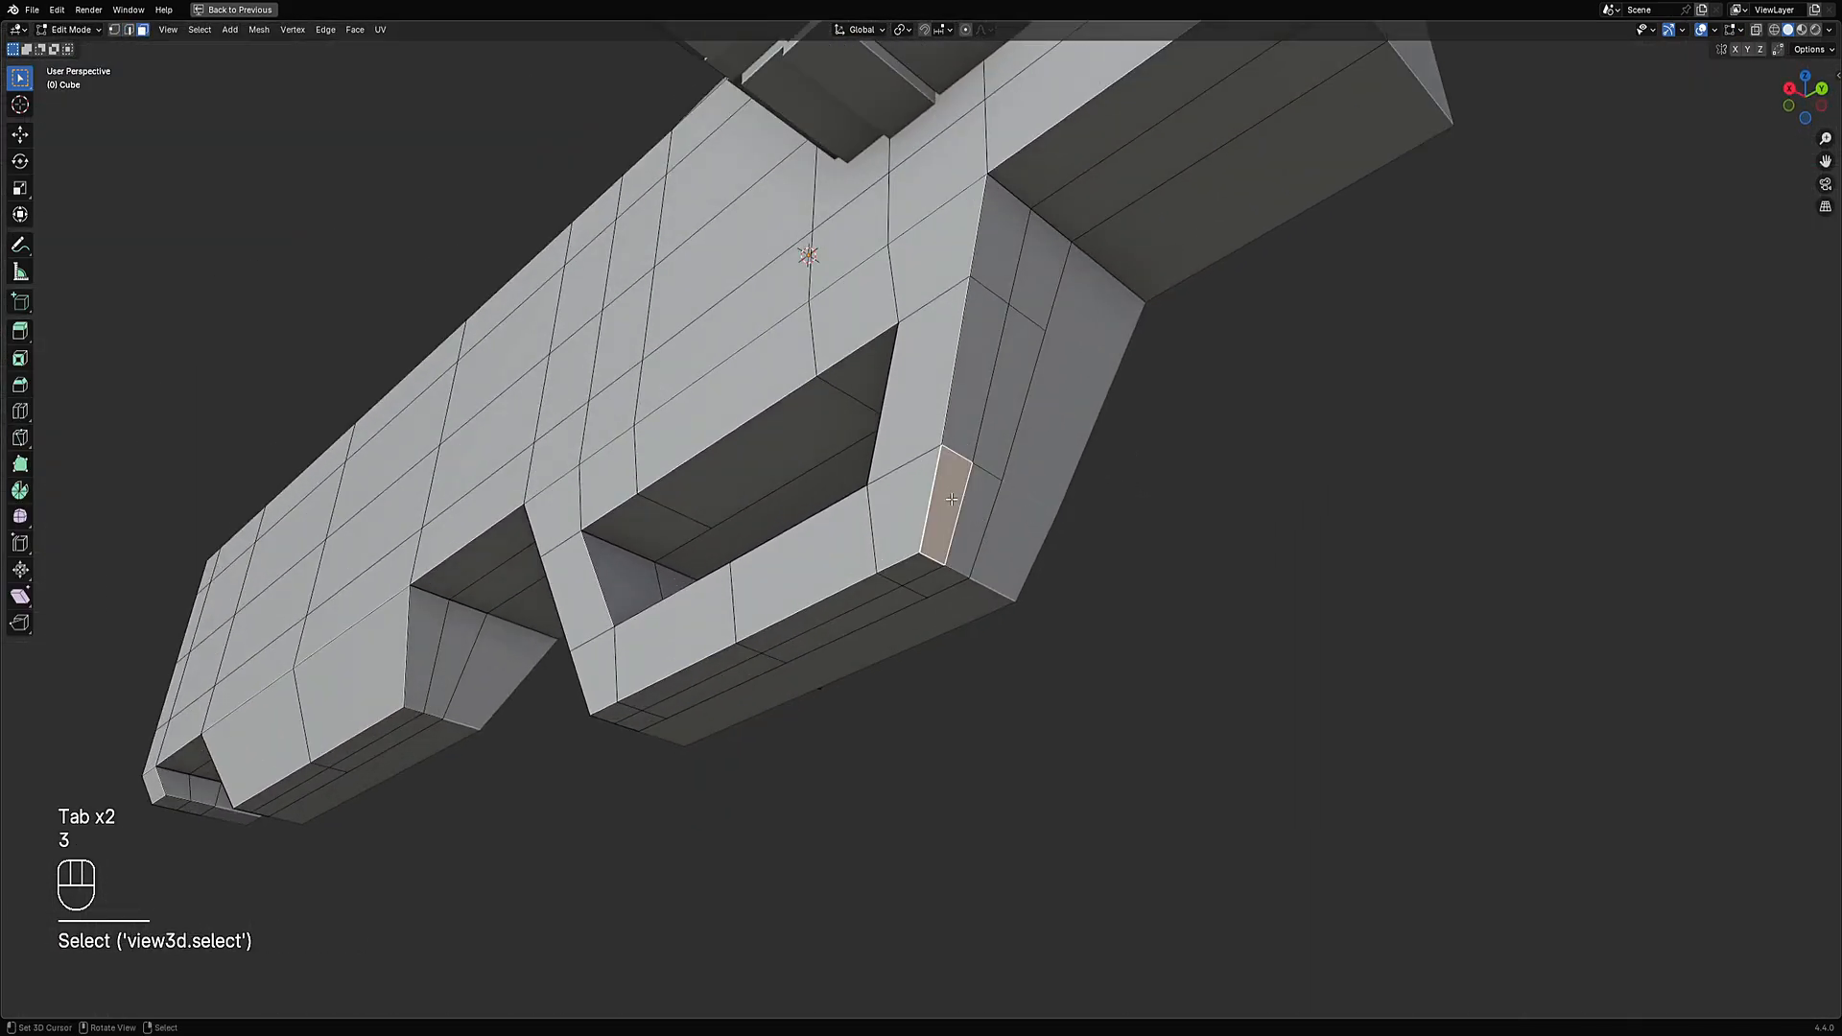
left_click(1031, 297, "ctrl+shift")
key("w")
mouse_move(1178, 378)
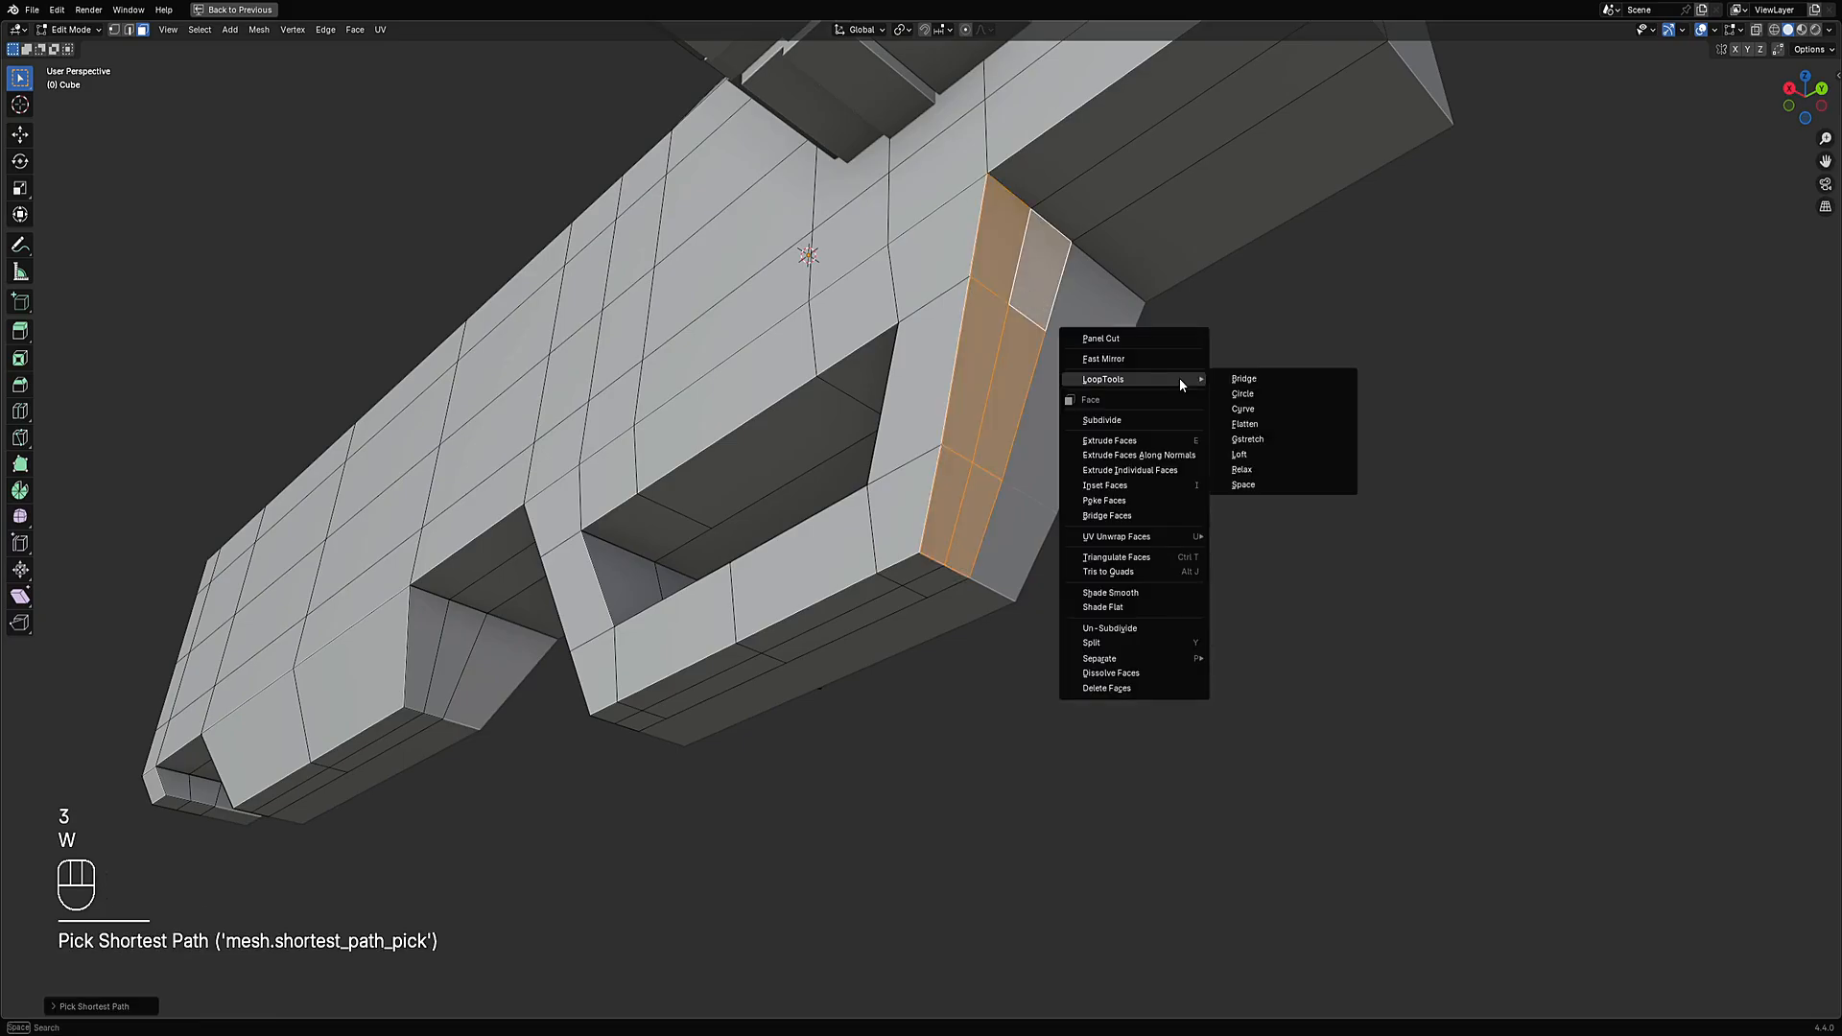
left_click(1253, 425)
mouse_move(1253, 425)
middle_mouse_down("alt")
mouse_move(1053, 498)
mouse_move(1114, 474)
mouse_move(1160, 510)
mouse_move(962, 488)
mouse_move(1013, 551)
mouse_move(956, 548)
mouse_move(1114, 554)
mouse_move(1020, 543)
mouse_move(948, 478)
middle_mouse_up("alt")
key("Tab")
Annotate the areas around the handle opening in side view and erase the strokes.
scroll(1067, 475, "down", 6)
key("d")
left_click_drag(948, 478, 941, 523)
middle_click_drag(940, 494, 1038, 526)
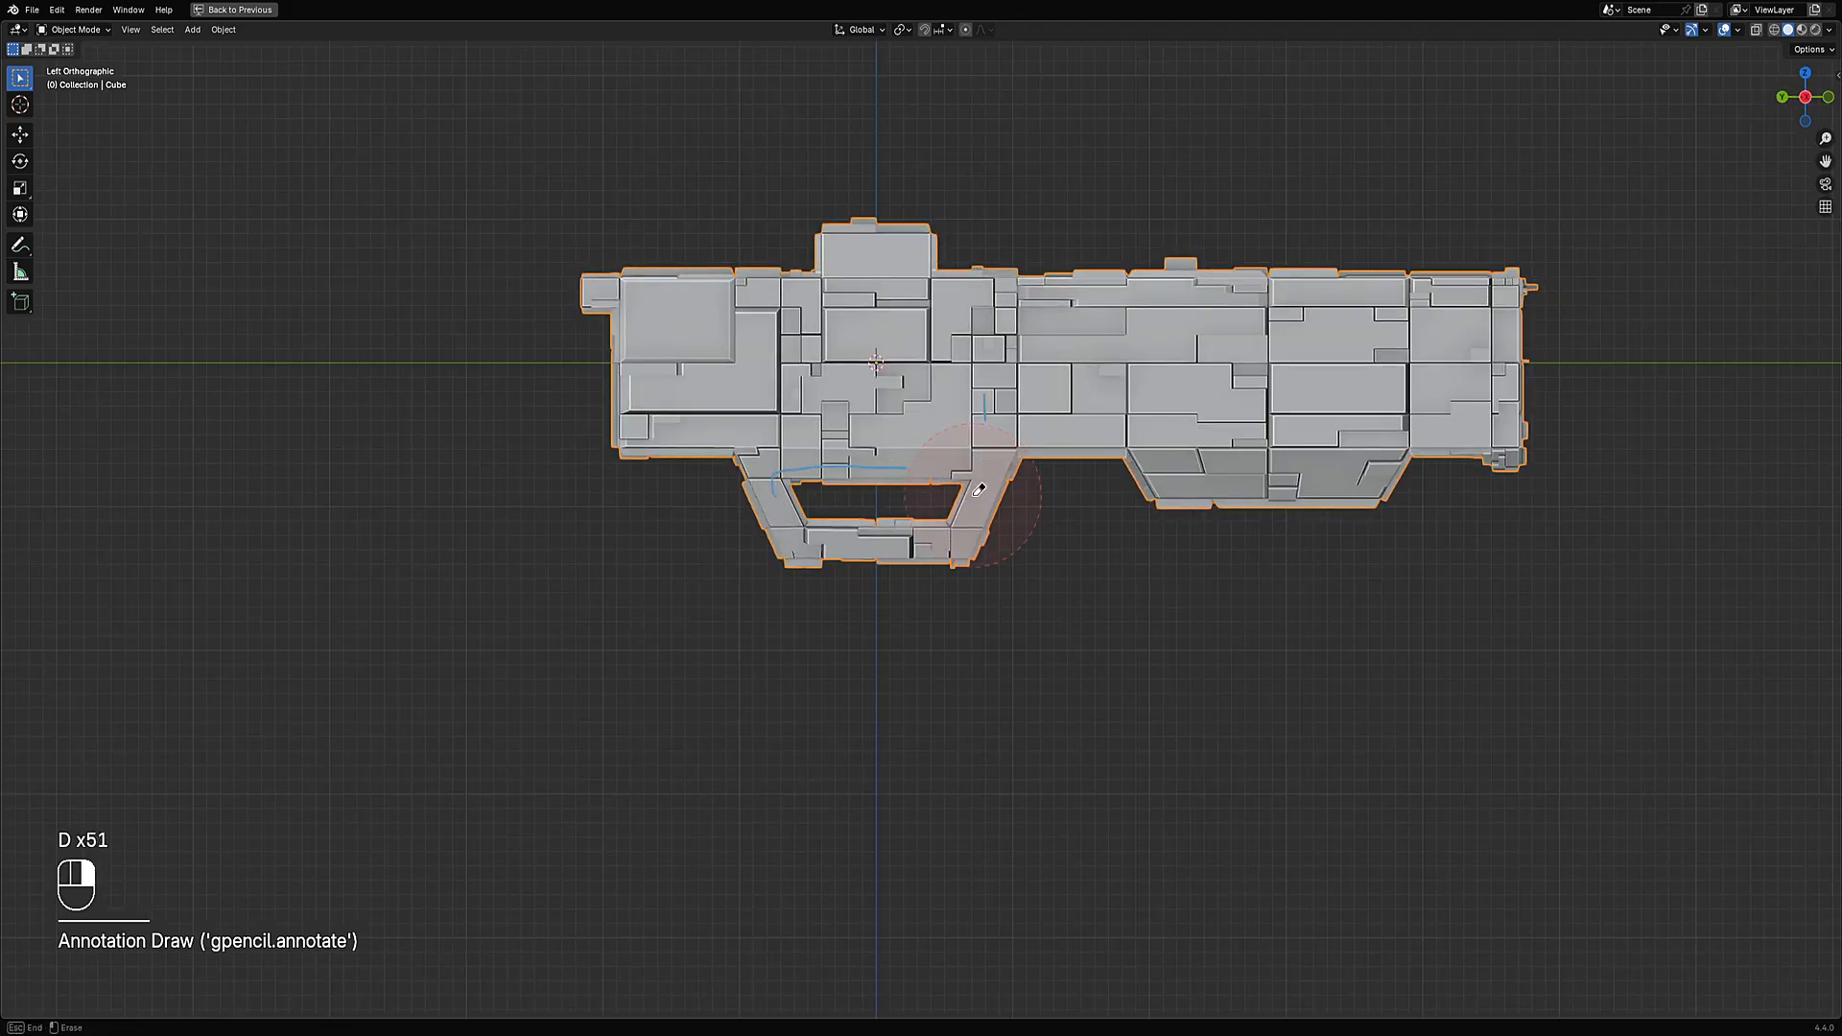
Show the model in rendered shading without overlays and restore the full workspace layout.
mouse_move(793, 513)
middle_mouse_down()
mouse_move(1155, 493)
mouse_move(993, 528)
mouse_move(1021, 574)
middle_mouse_up()
key("z")
left_click(1120, 464)
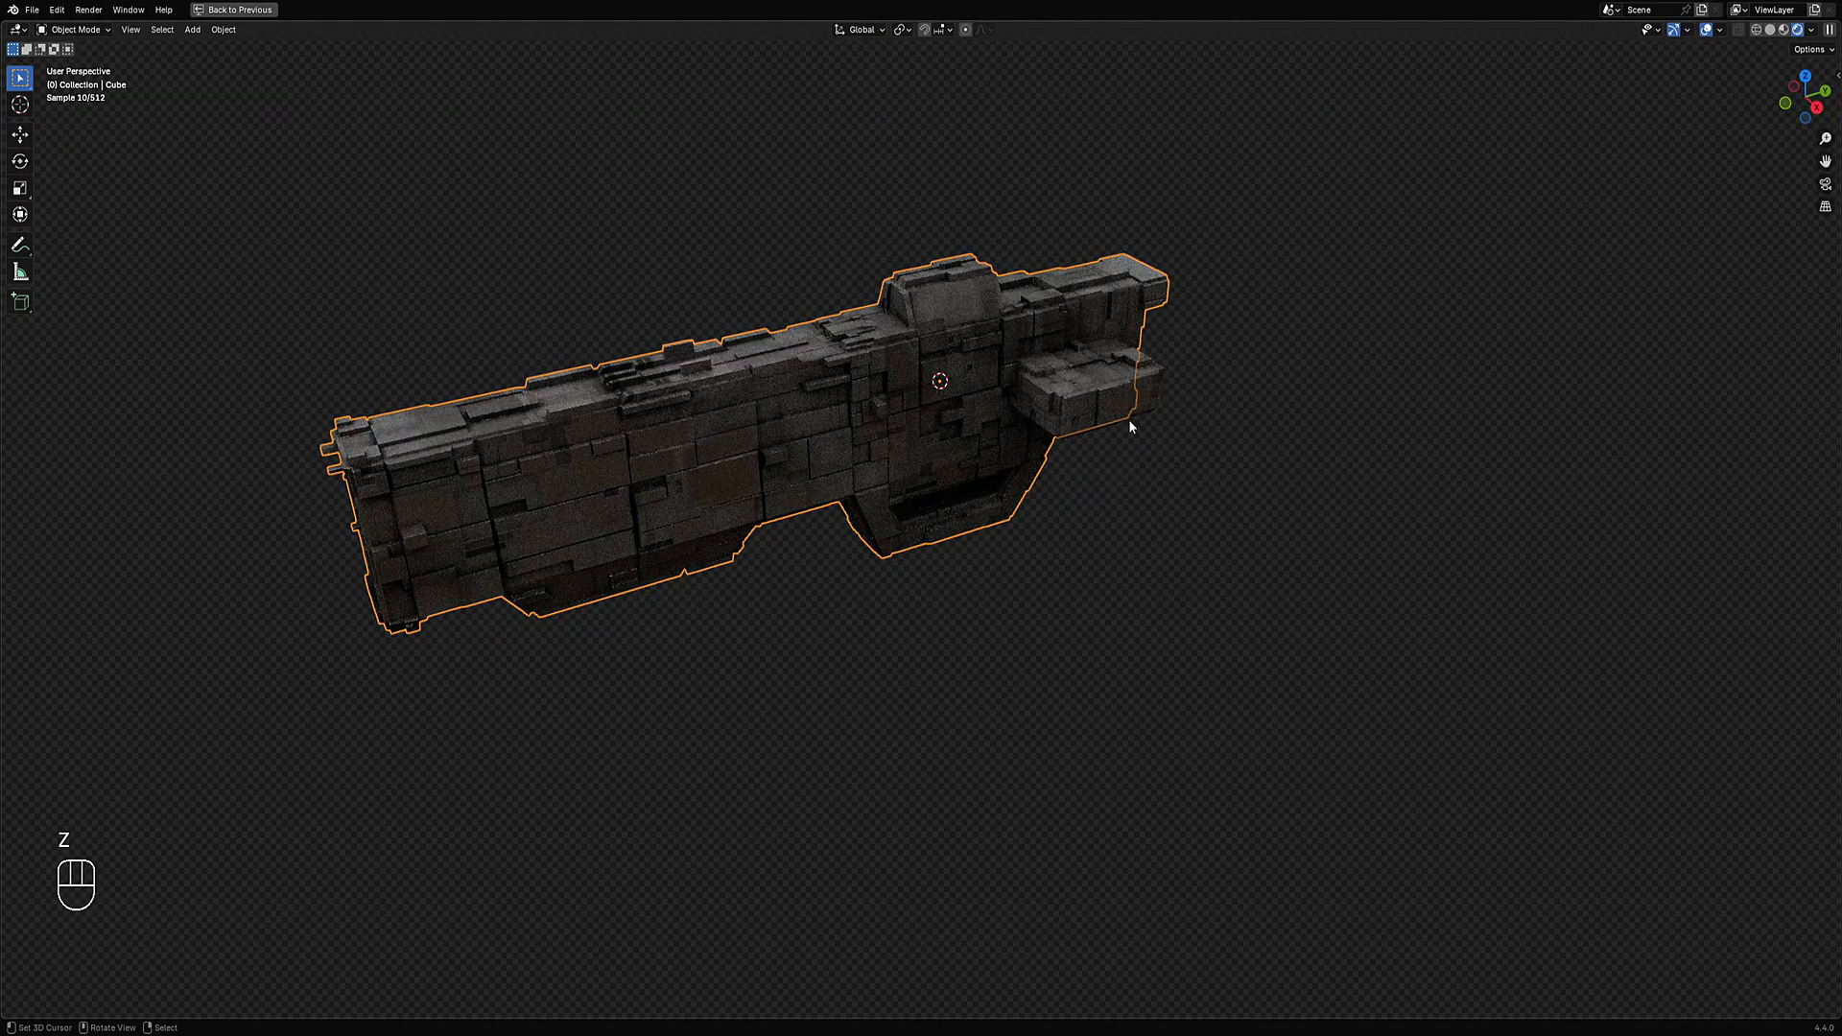
mouse_move(1127, 420)
middle_mouse_down()
mouse_move(1108, 416)
mouse_move(1111, 460)
mouse_move(1135, 527)
mouse_move(1091, 535)
middle_mouse_up()
key("shift+alt+z")
key("ctrl+space")
scroll(876, 703, "up", 3)
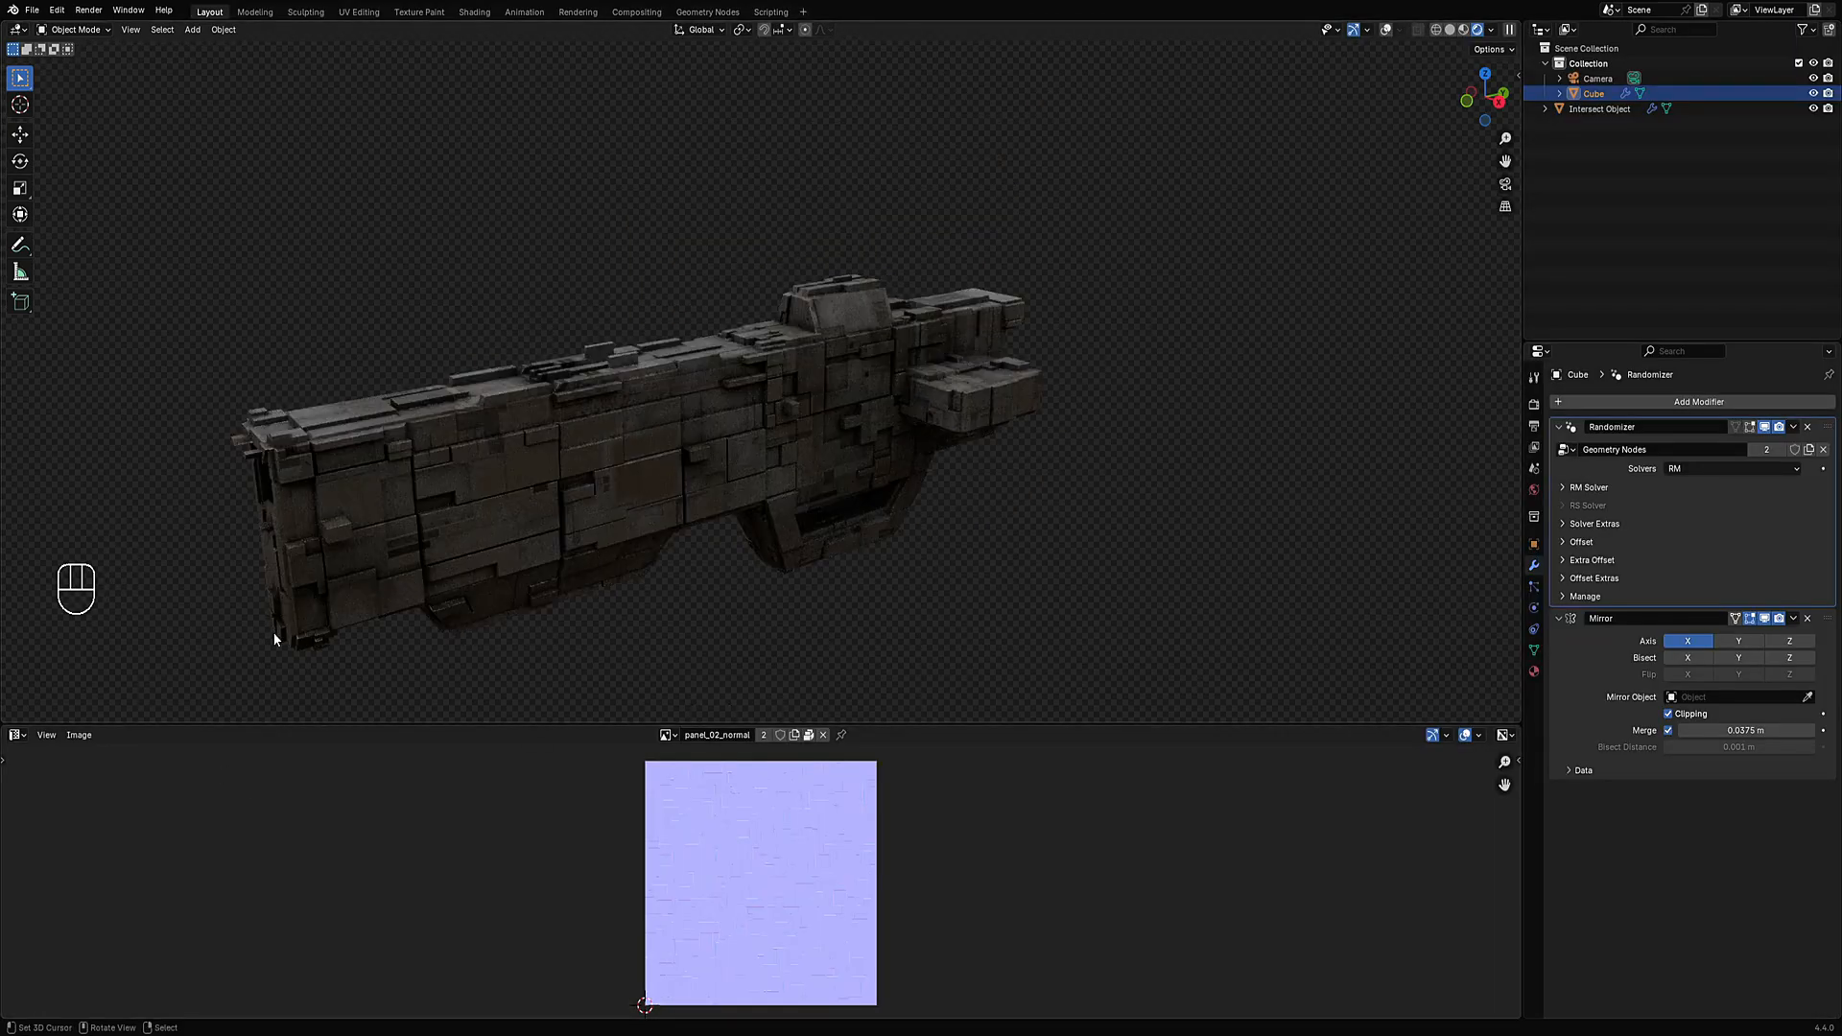
Switch the image editor area to the Shader Editor.
left_click(17, 735)
left_click(22, 735)
left_click(57, 806)
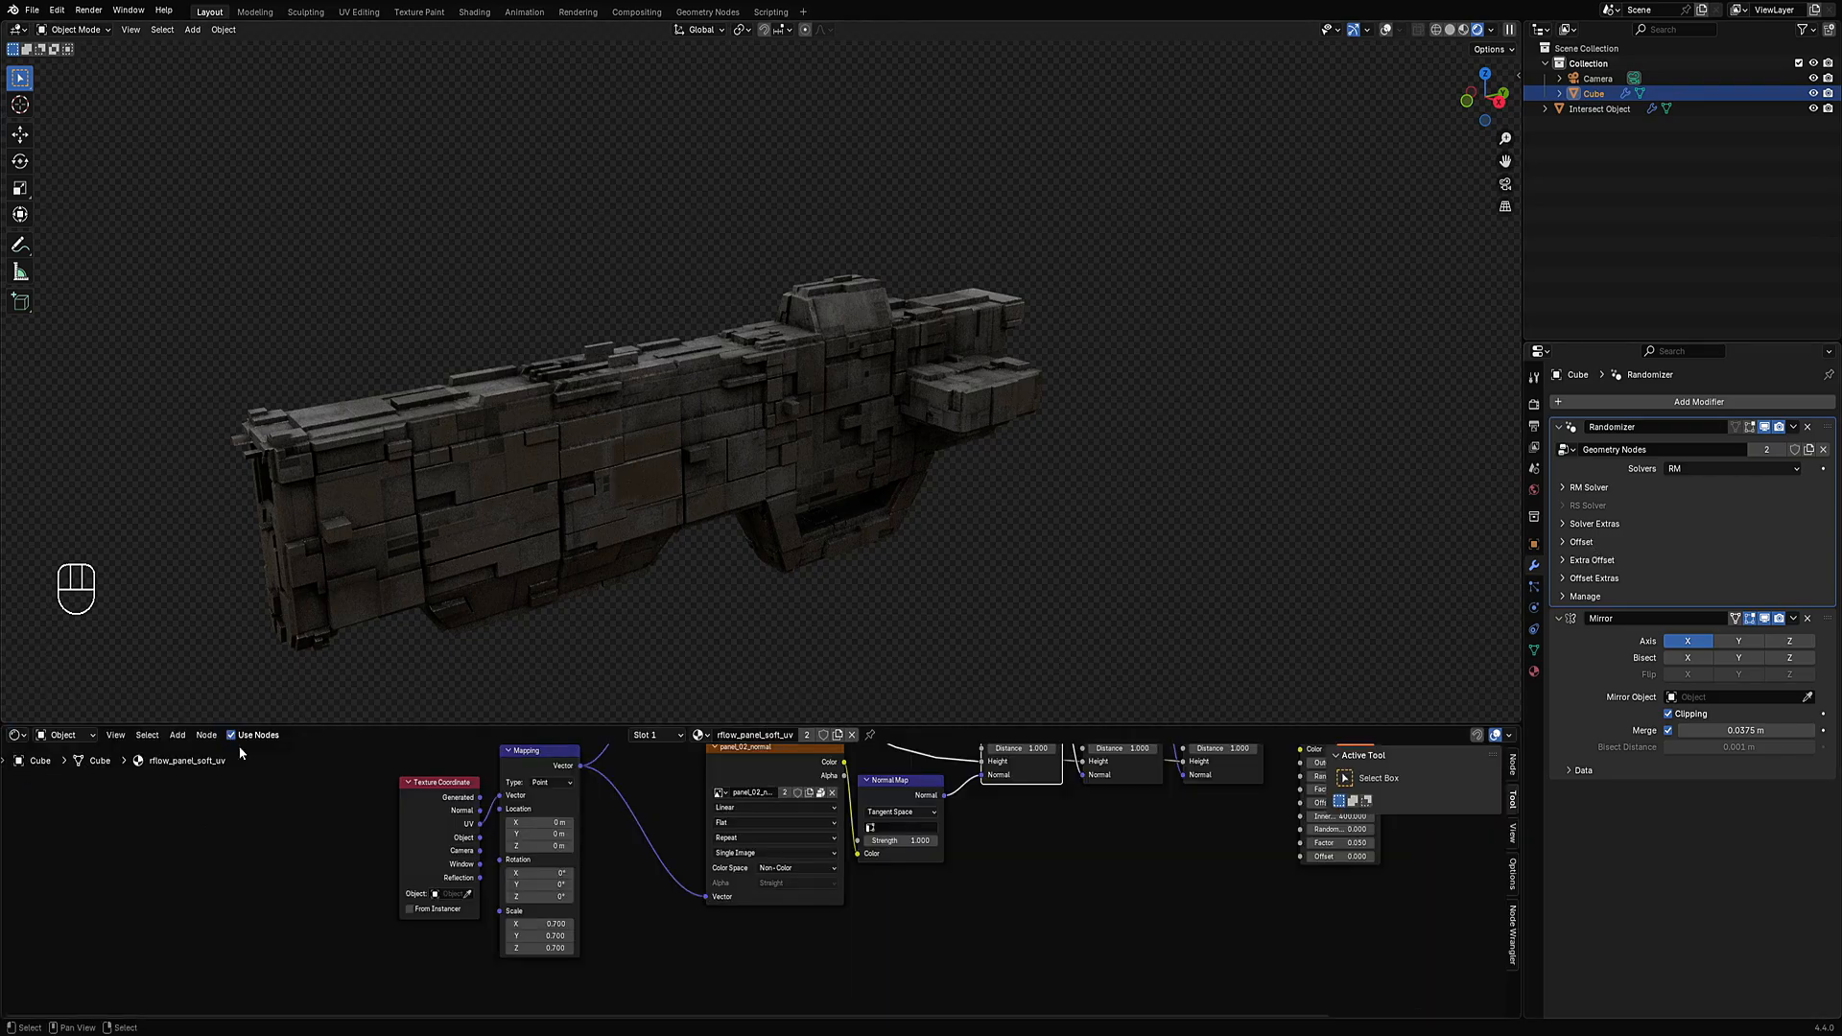
Set the Randomizer modifier's offset Faces amount to 60%.
left_click(1593, 541)
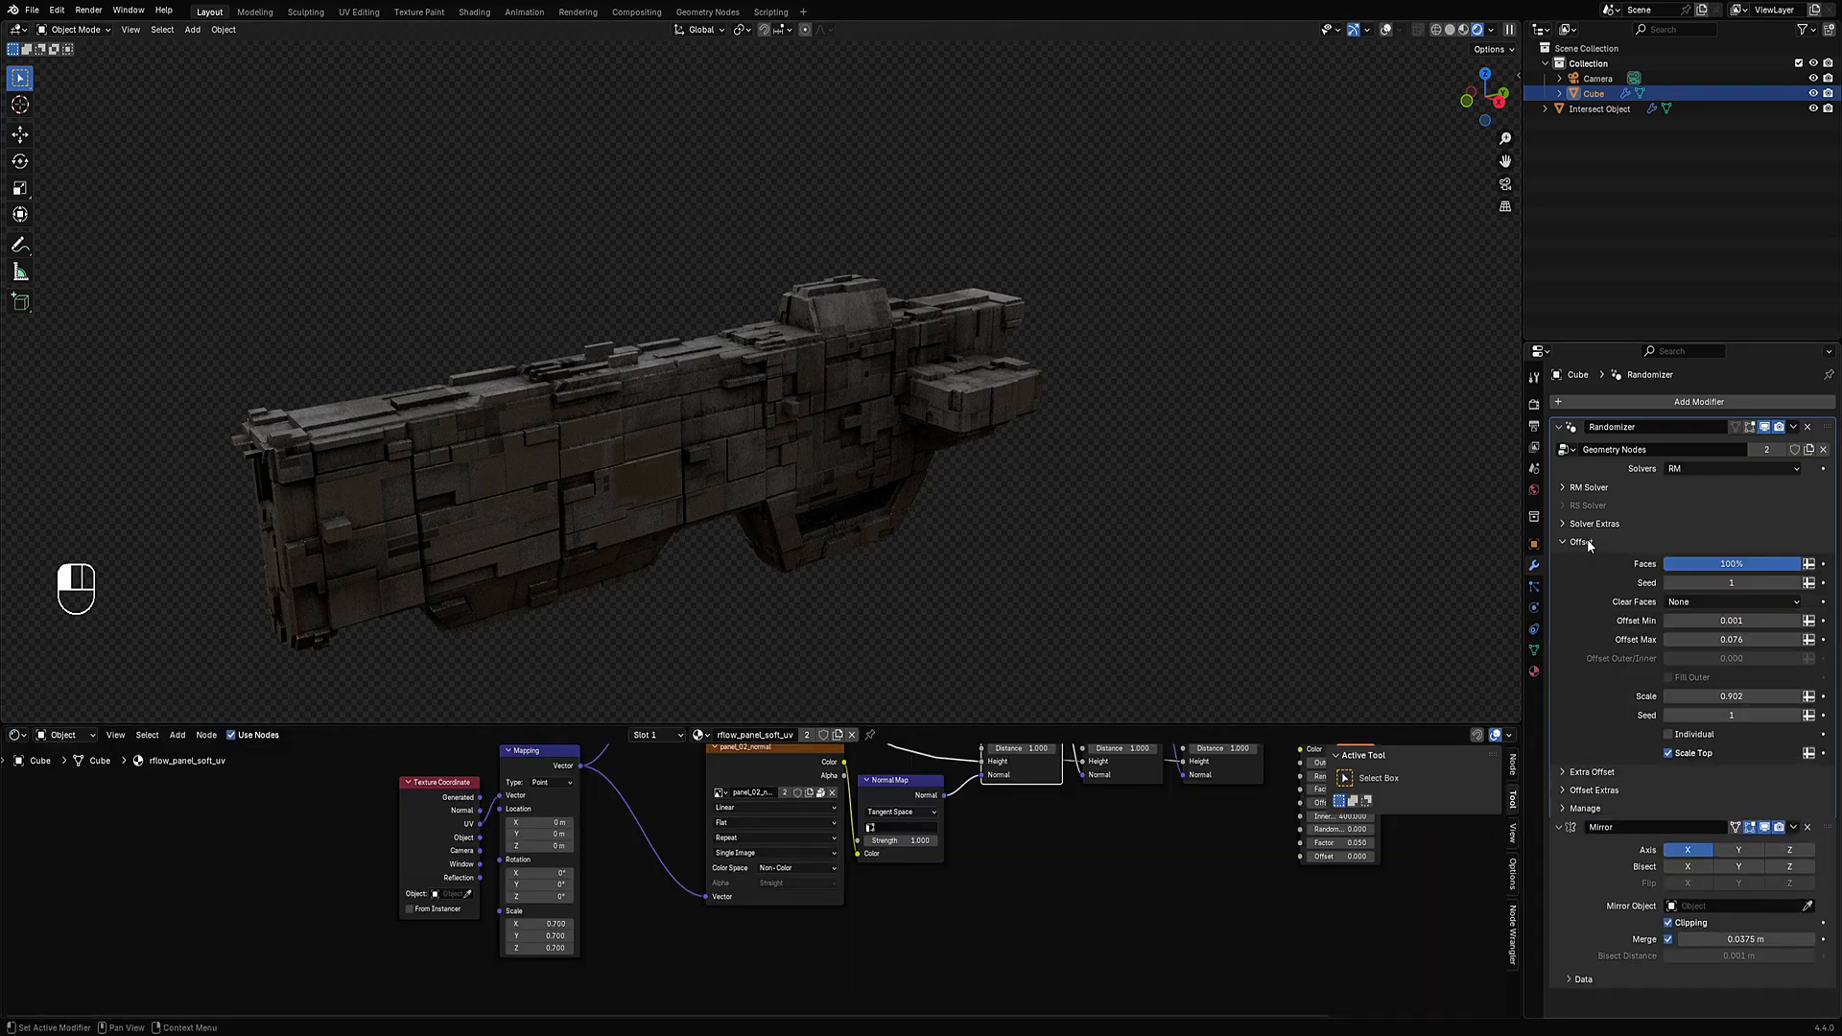
left_click_drag(1788, 564, 1746, 564)
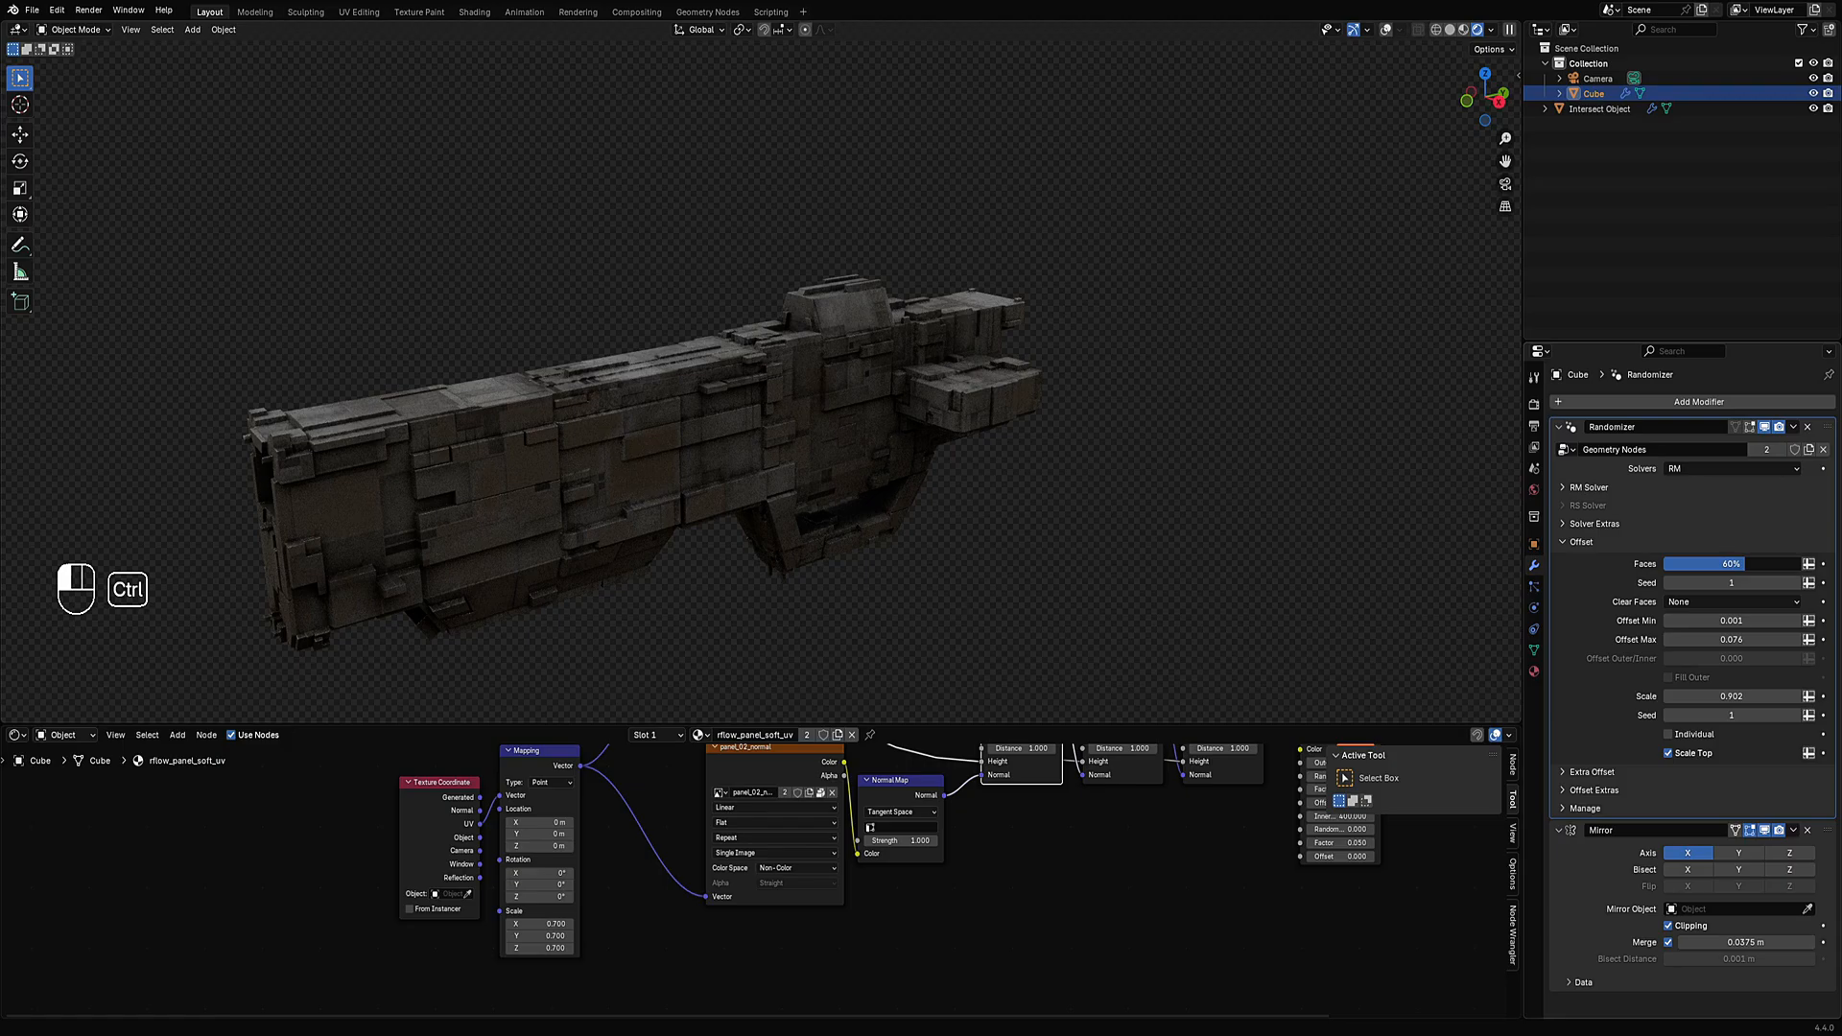
scroll(912, 579, "down", 3)
middle_click_drag(912, 579, 952, 541)
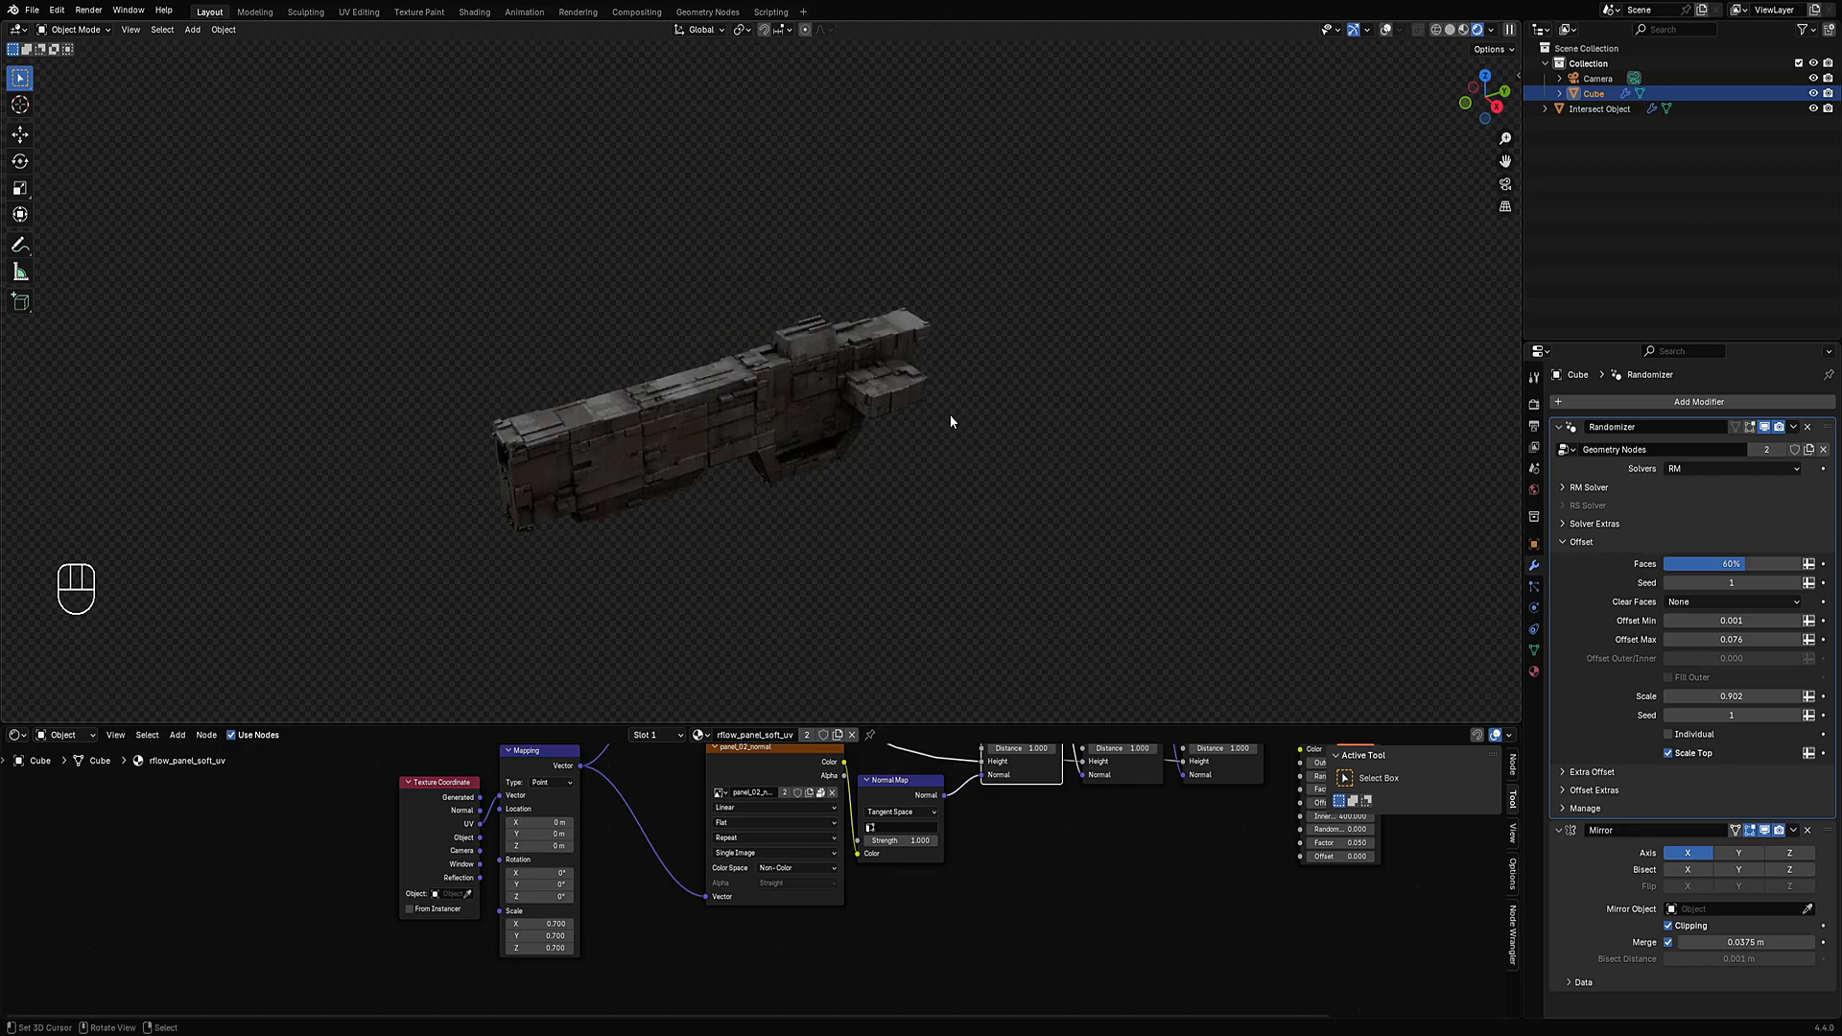
View the model from the side in solid shading and save the file.
key("KP_3")
key("z")
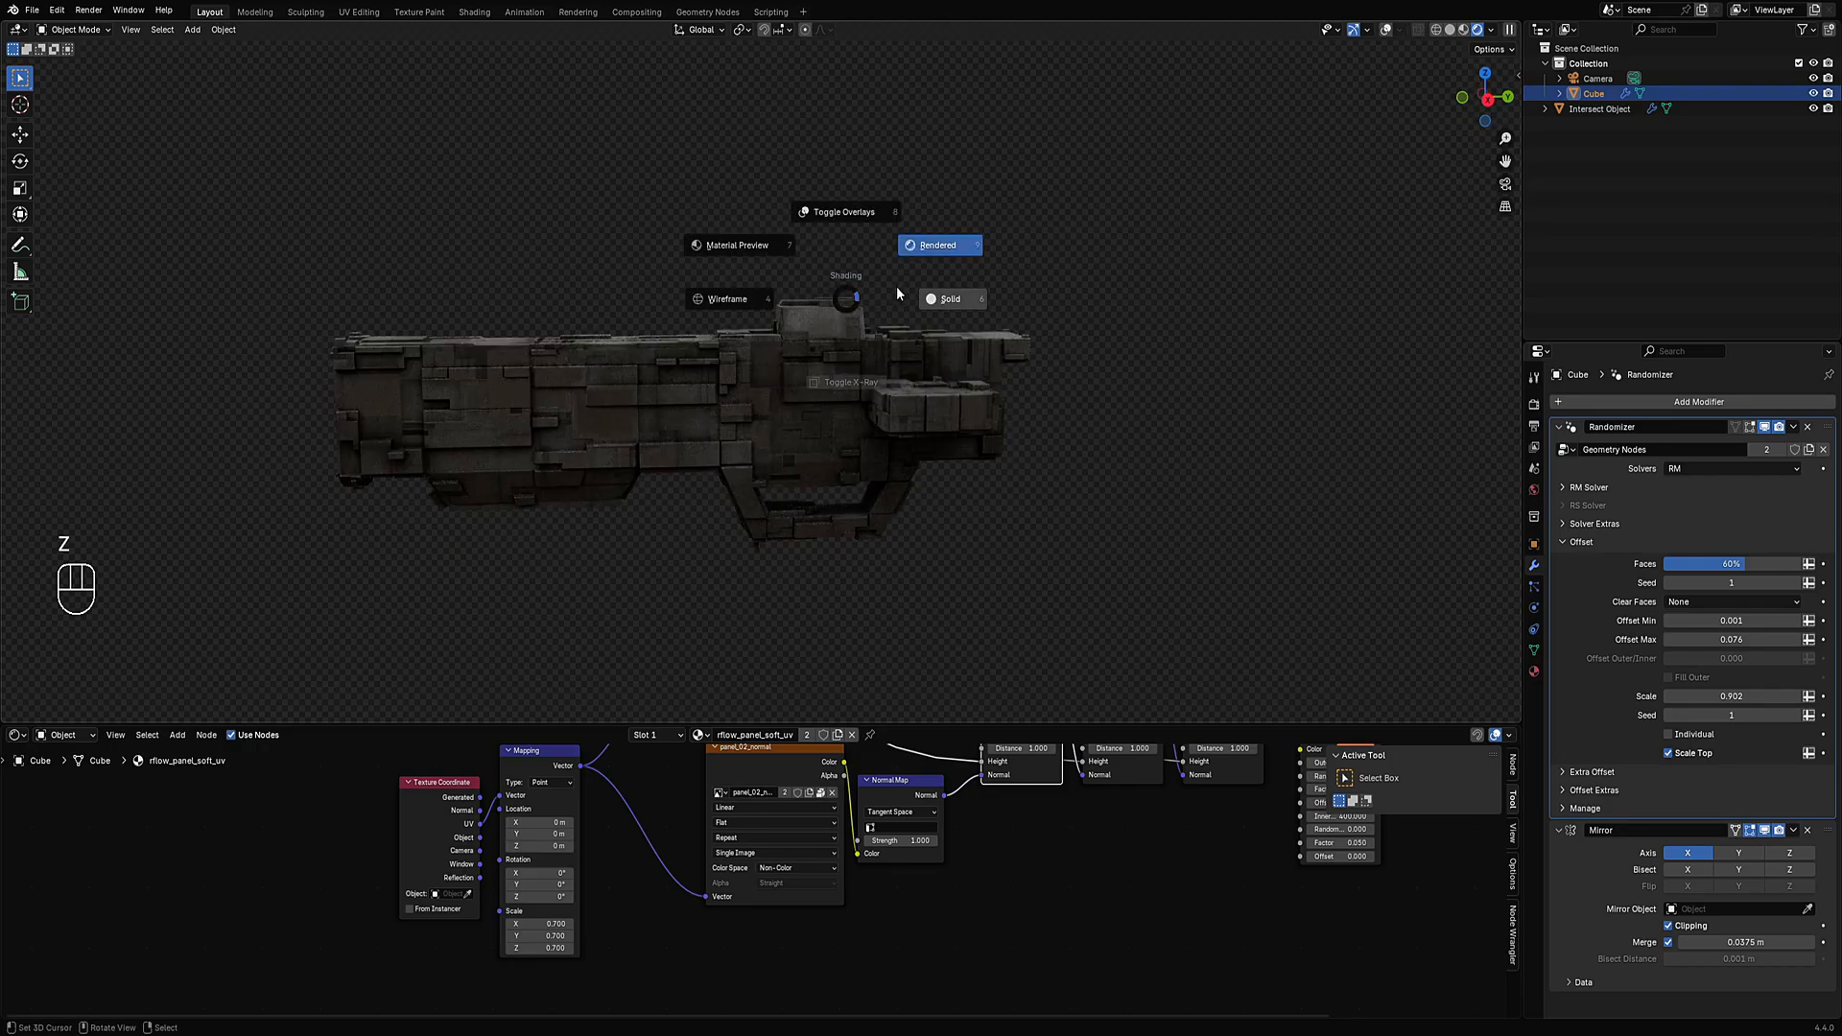
left_click(896, 286)
key("ctrl+s")
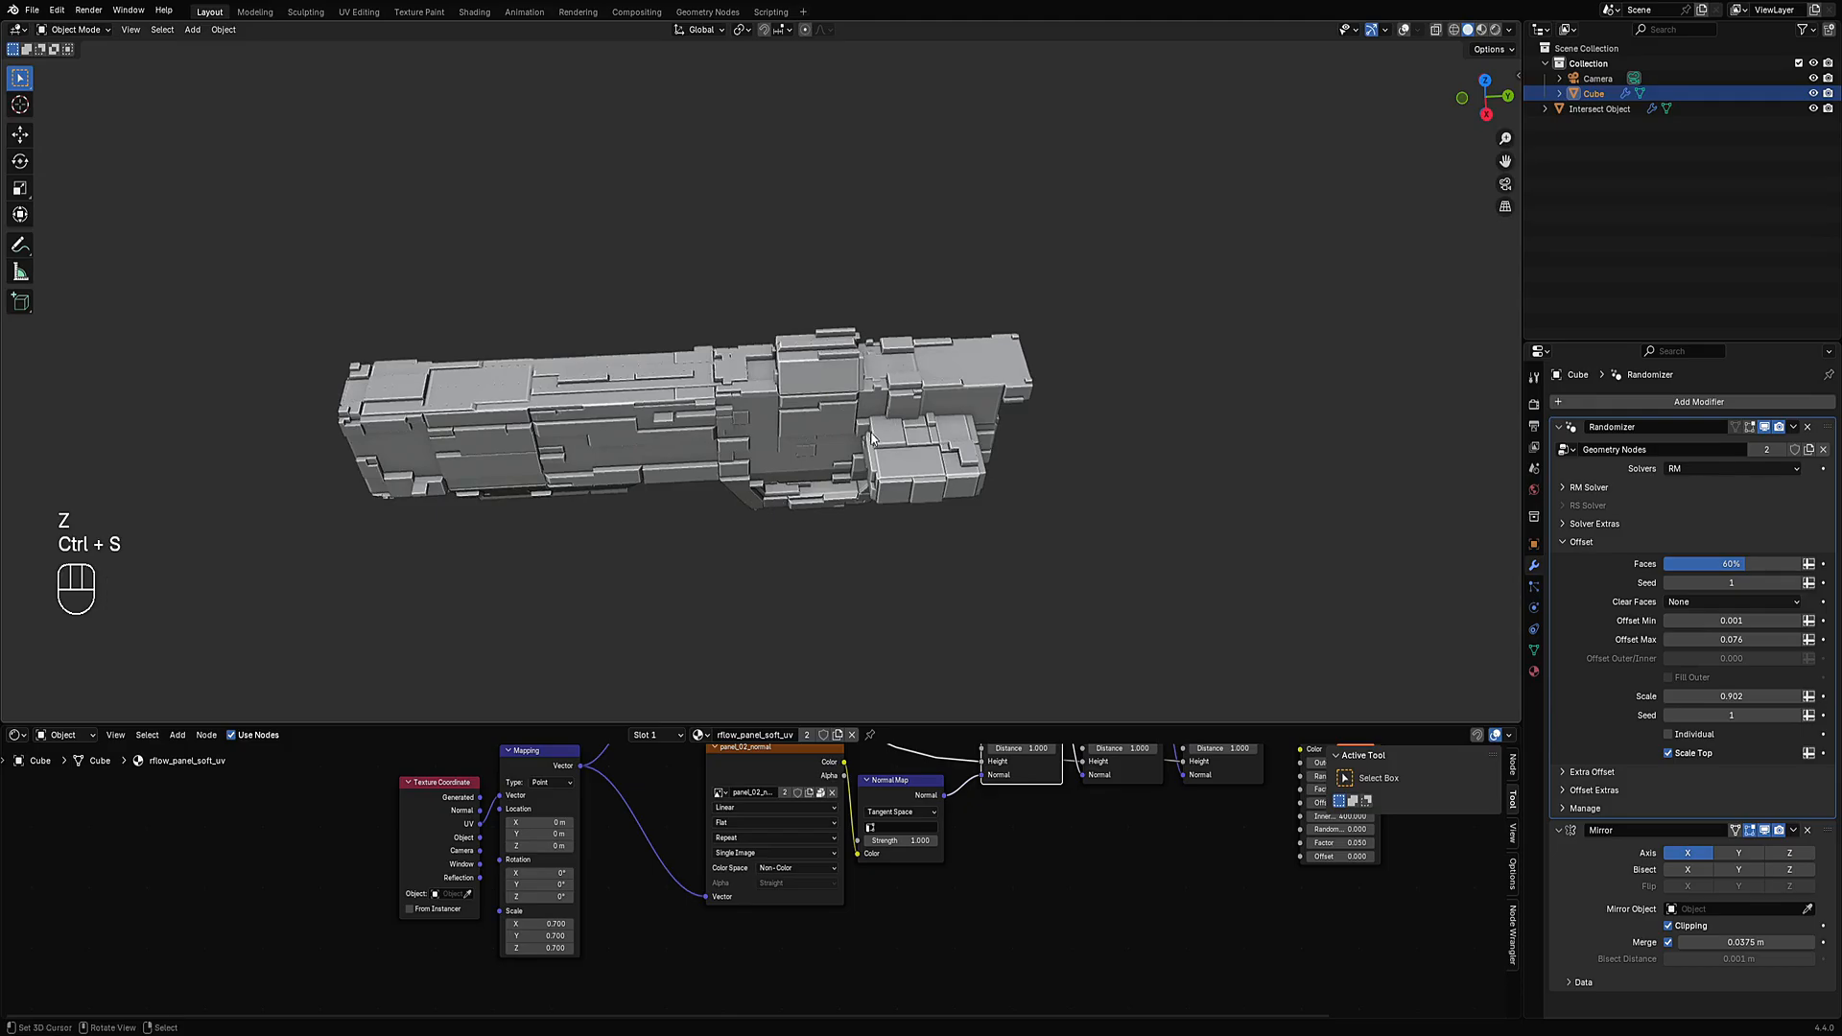
Enter mesh editing with overlays shown and select the middle edge on top of the raised upper block.
key("Tab")
key("shift+alt+z")
middle_click_drag(873, 438, 805, 382)
key("2")
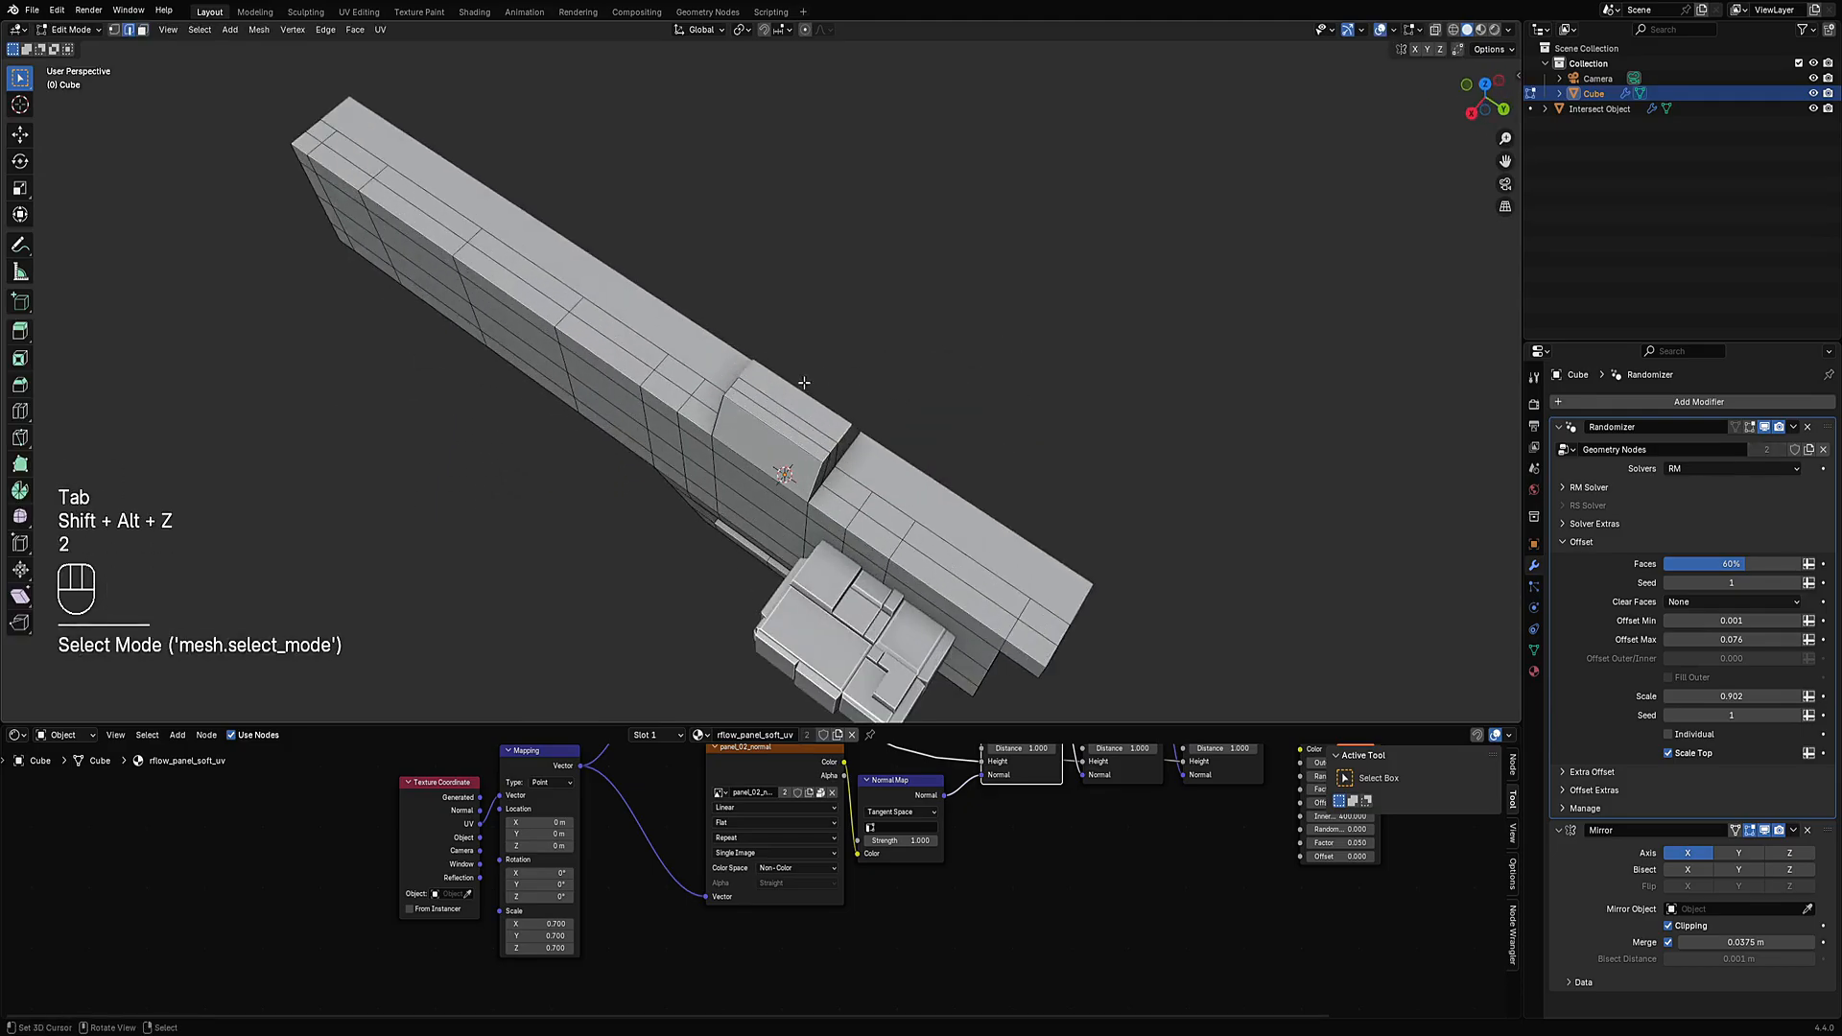
left_click(793, 405)
Try Creative Flow's Intersect Faces on the raised upper block's selected edge.
key("shift+ctrl+x")
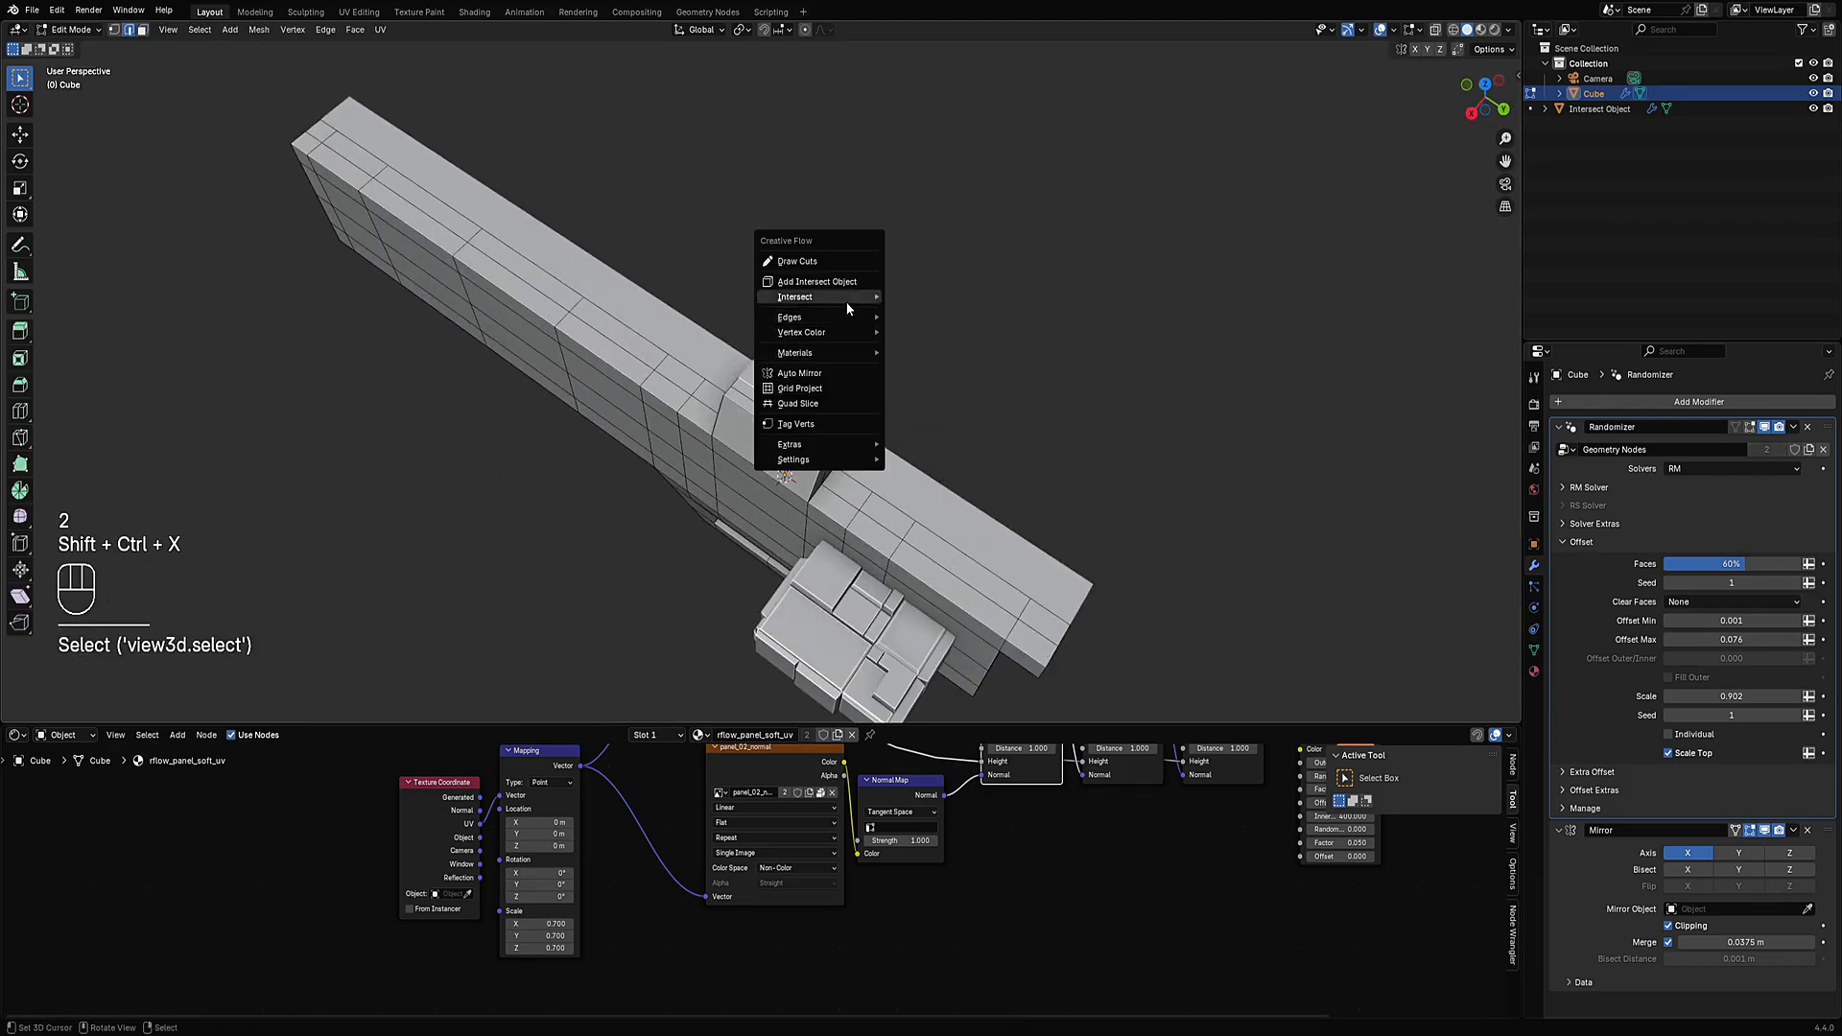
left_click(928, 298)
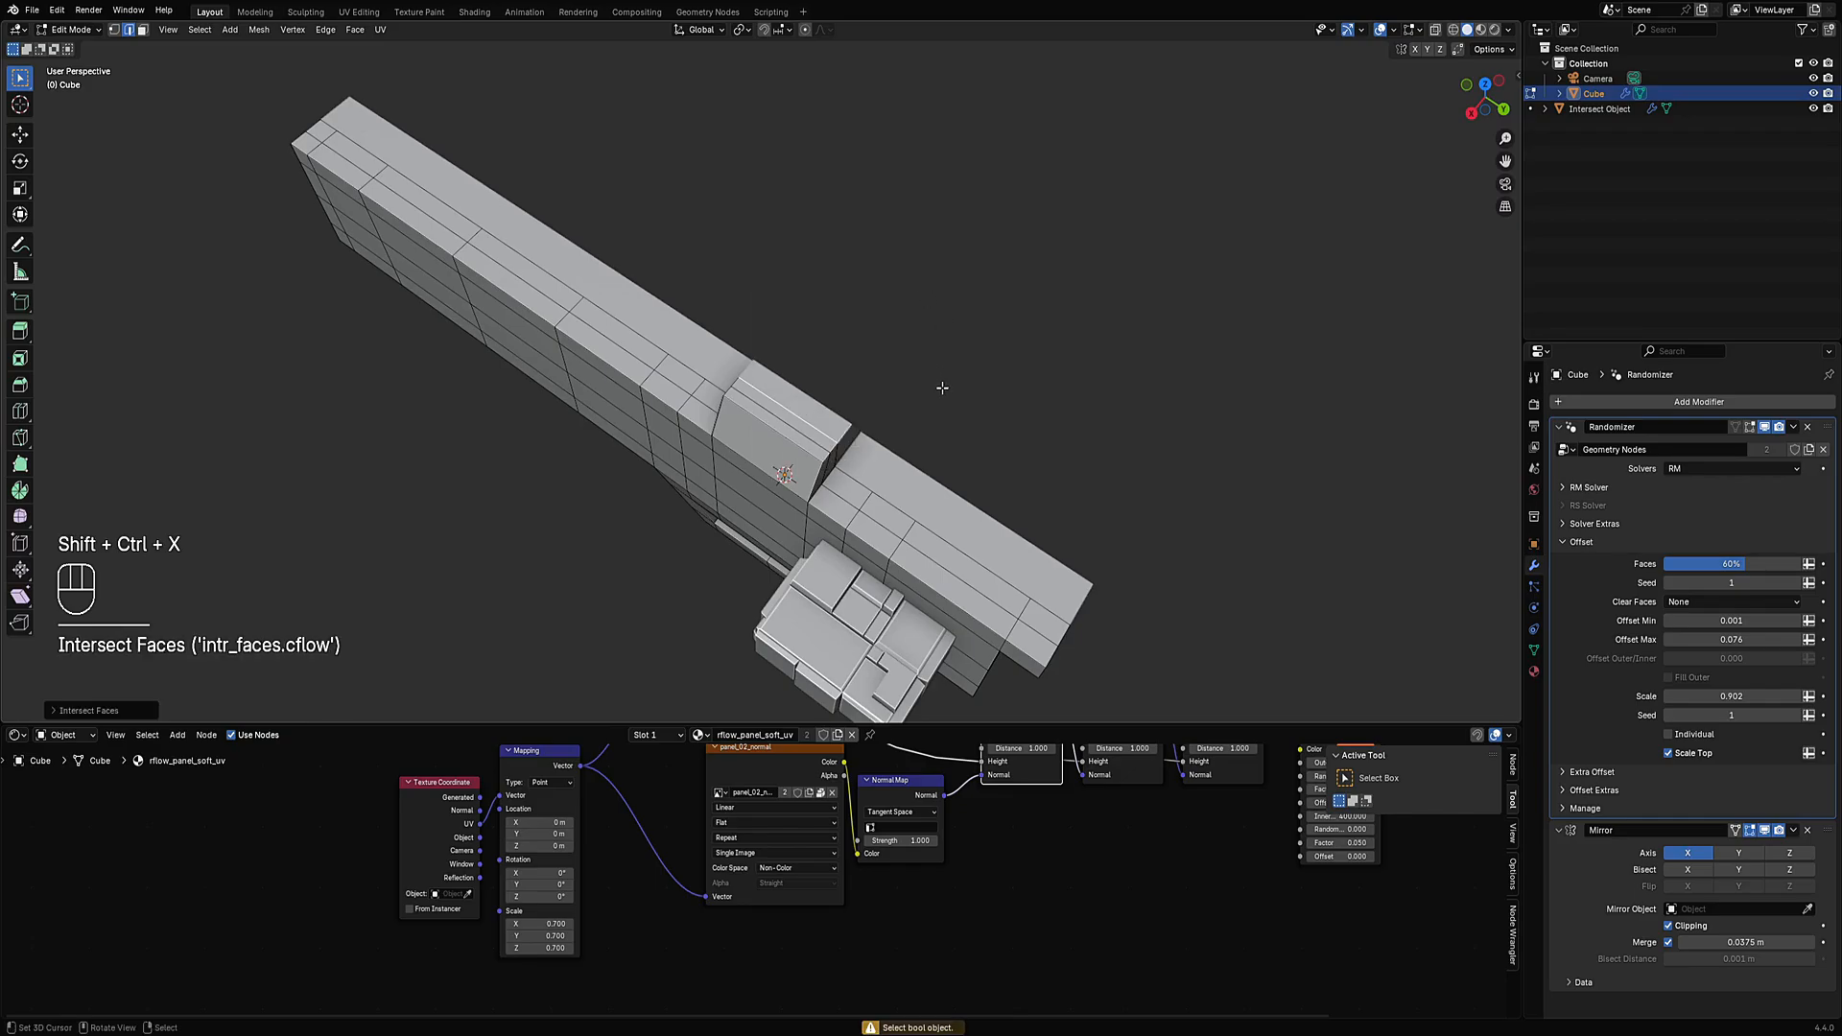
mouse_move(944, 388)
middle_mouse_down()
mouse_move(950, 320)
mouse_move(884, 246)
middle_mouse_up()
key("shift+ctrl+x")
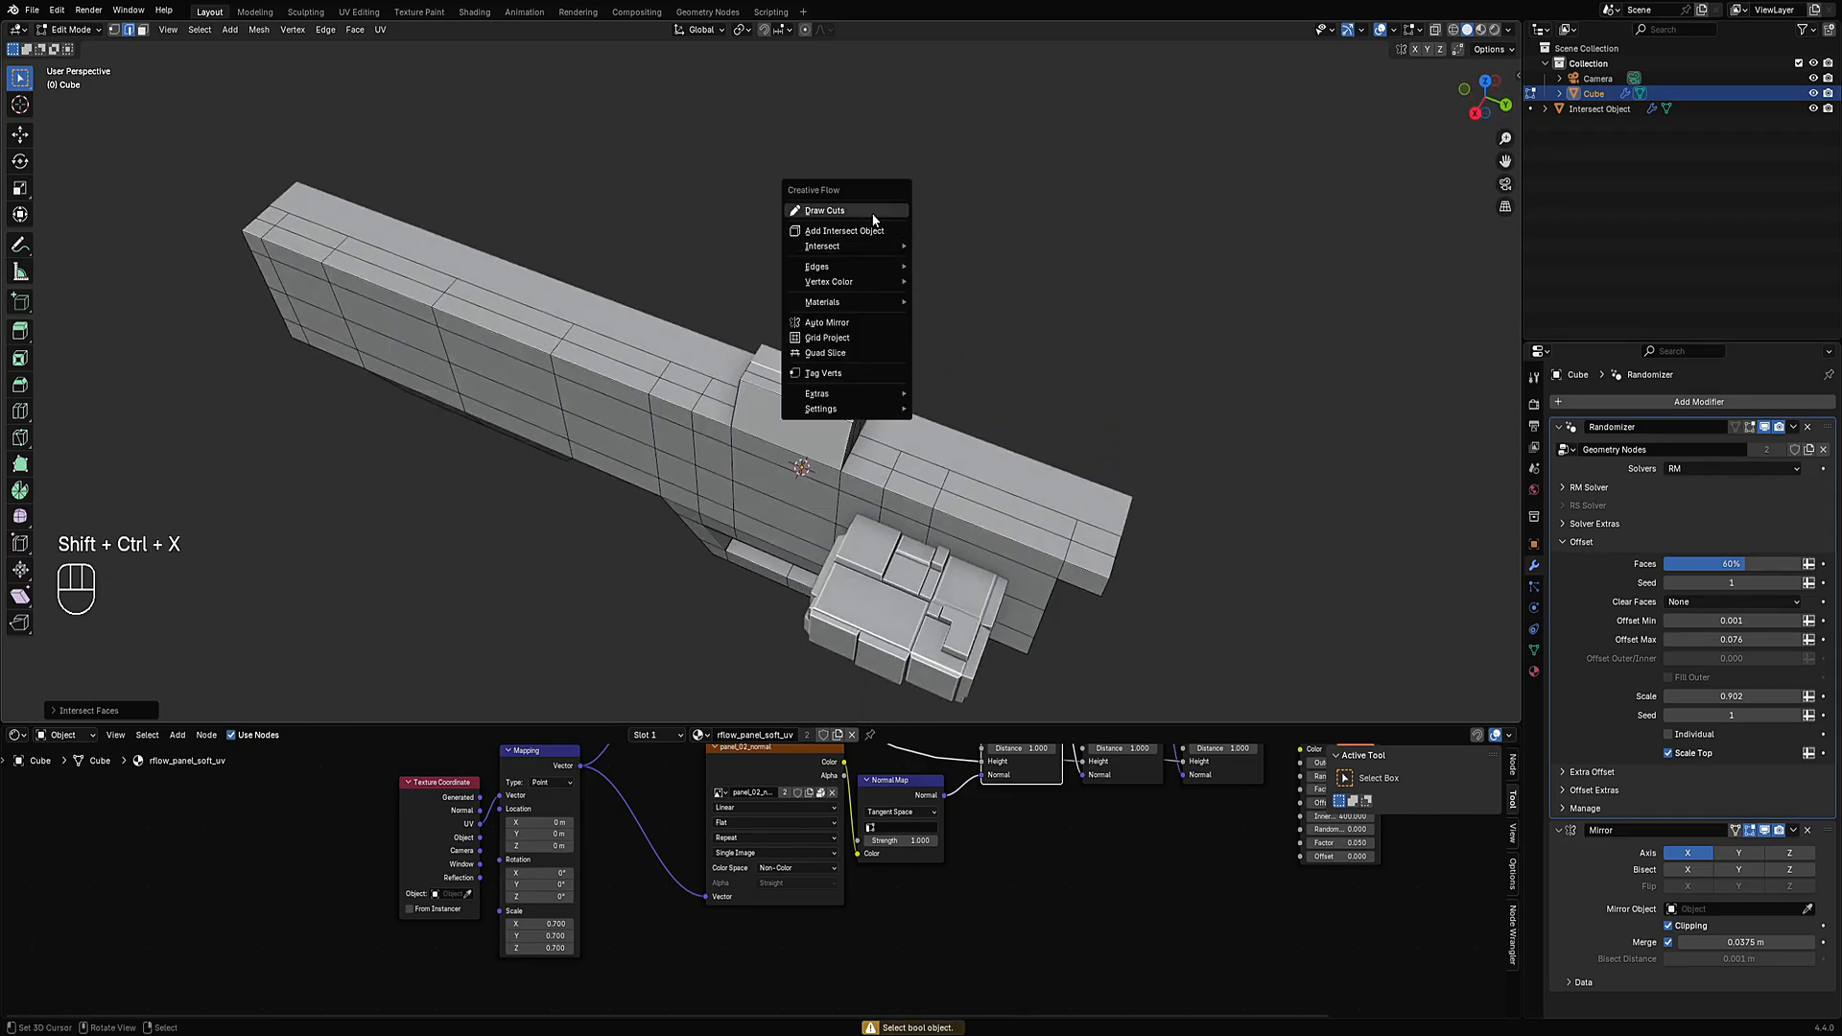
left_click(883, 206)
Add a Cube intersect object at the selected top edge and reduce its size to a small block.
key("shift+ctrl+x")
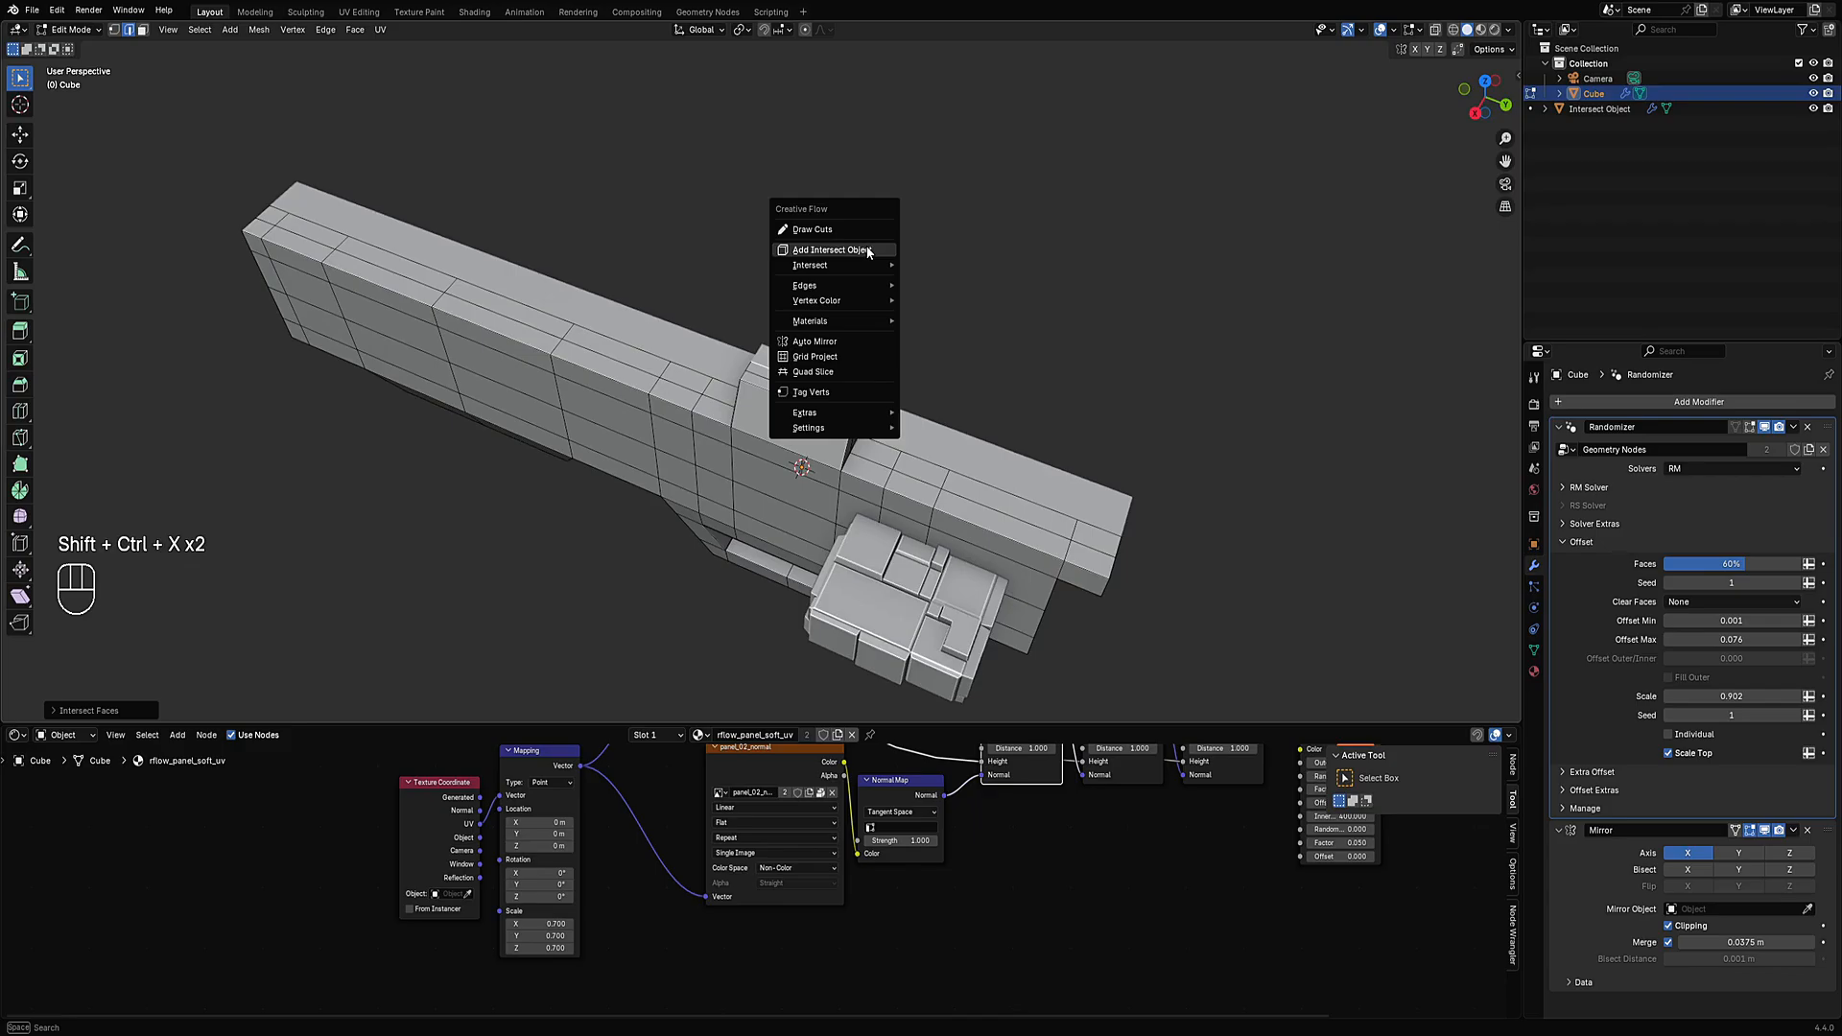
left_click(844, 248)
left_click(984, 285)
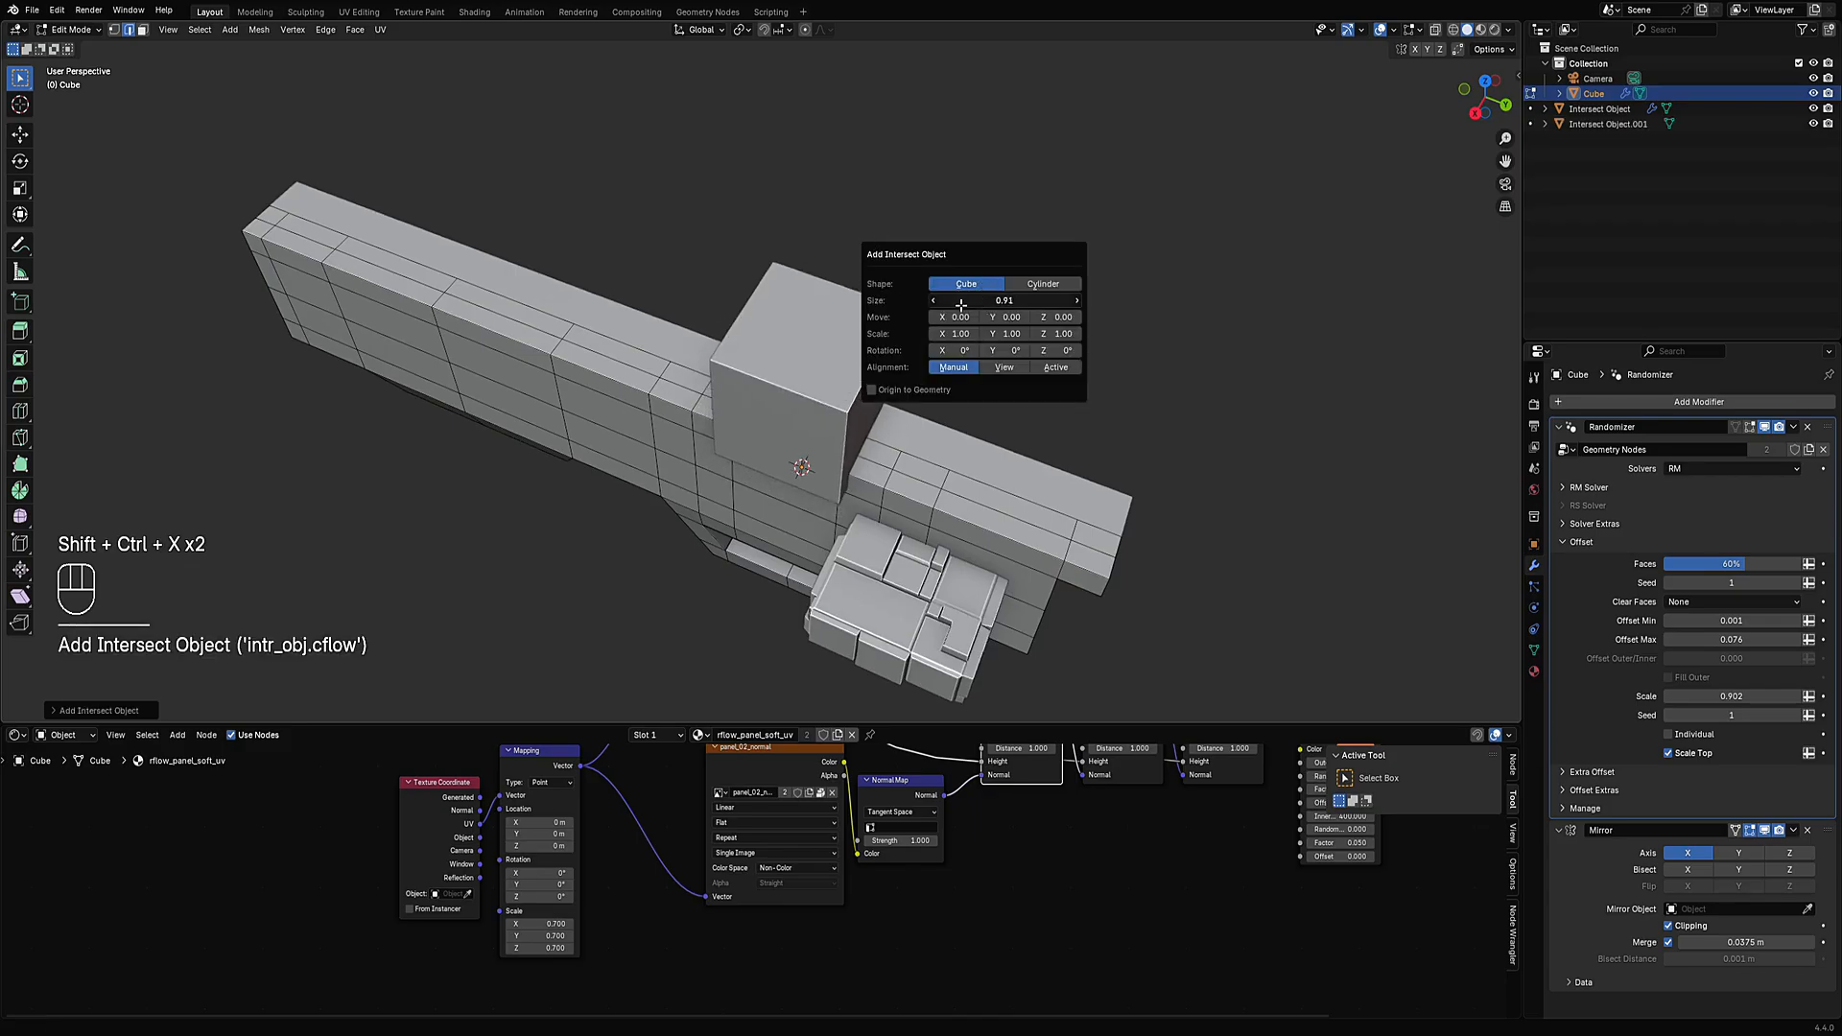
left_click_drag(987, 299, 889, 313)
Edit the new intersect cube's mesh, narrowing it to about 0.62 along X and stretching it lengthwise along the raised block.
scroll(845, 364, "up", 5)
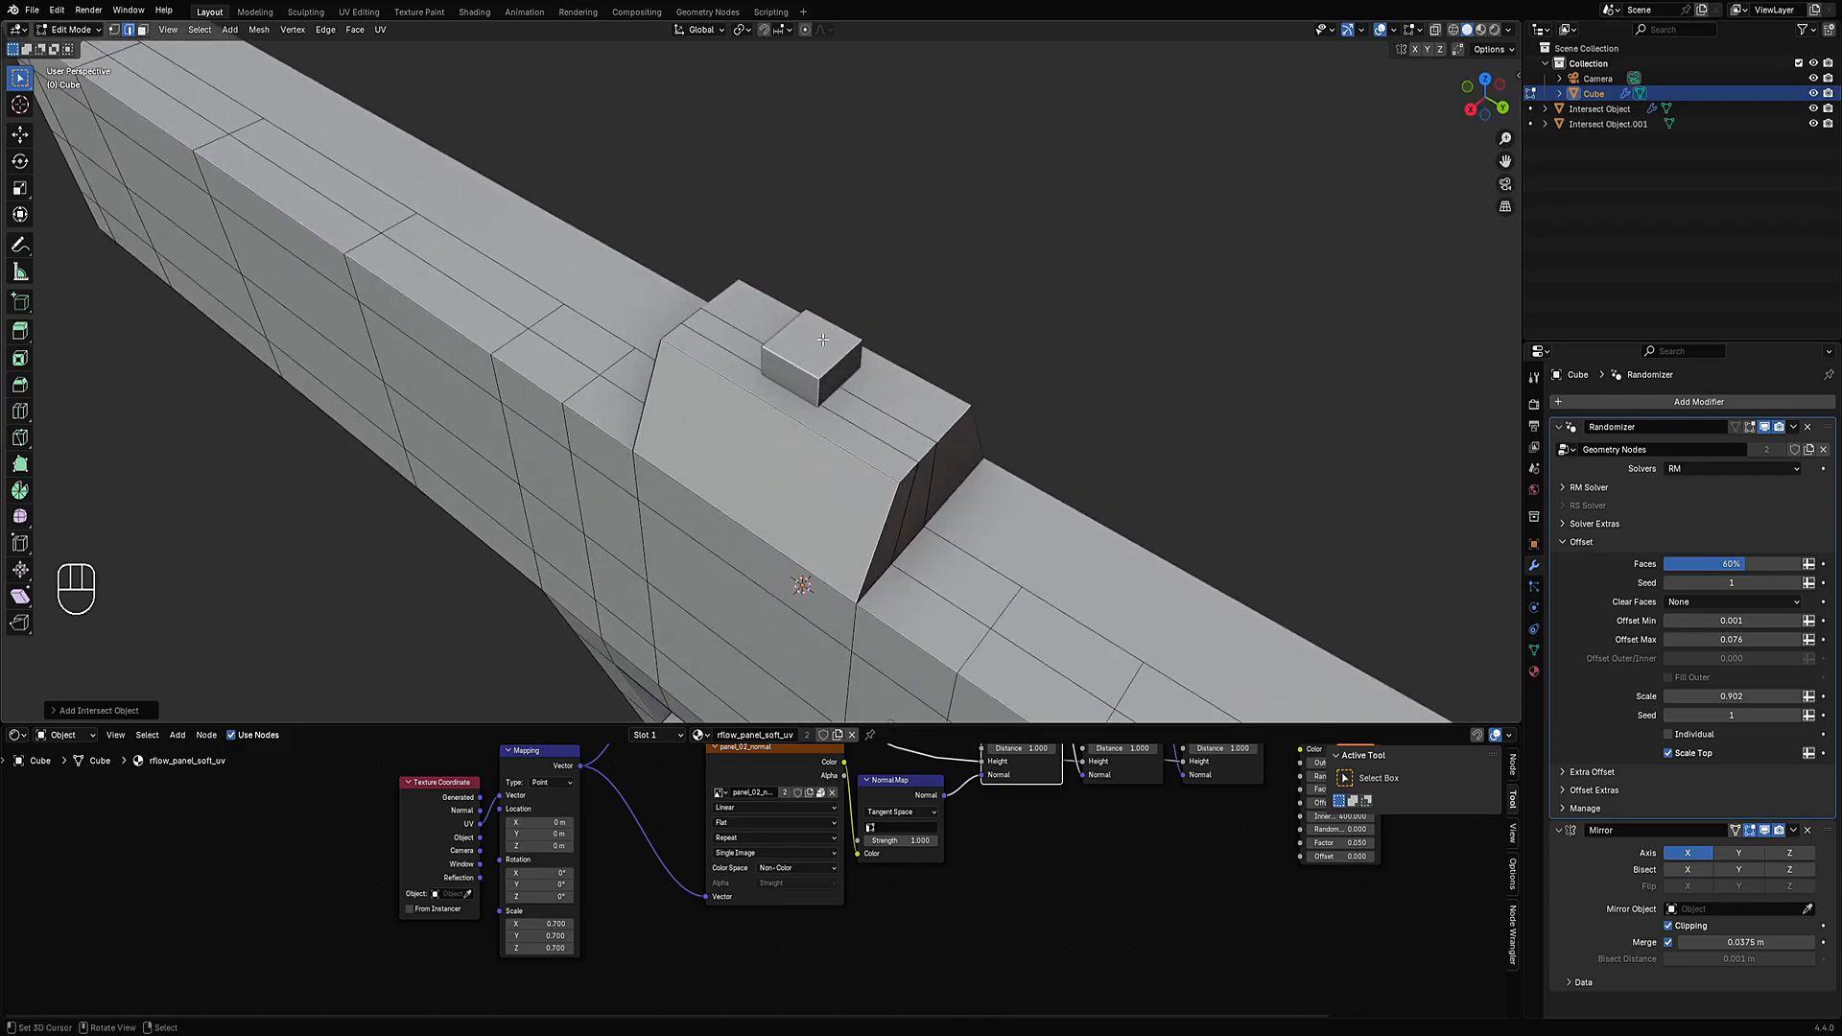
key("Tab")
left_click(926, 331)
key("Tab")
key("a")
key("s")
key("x")
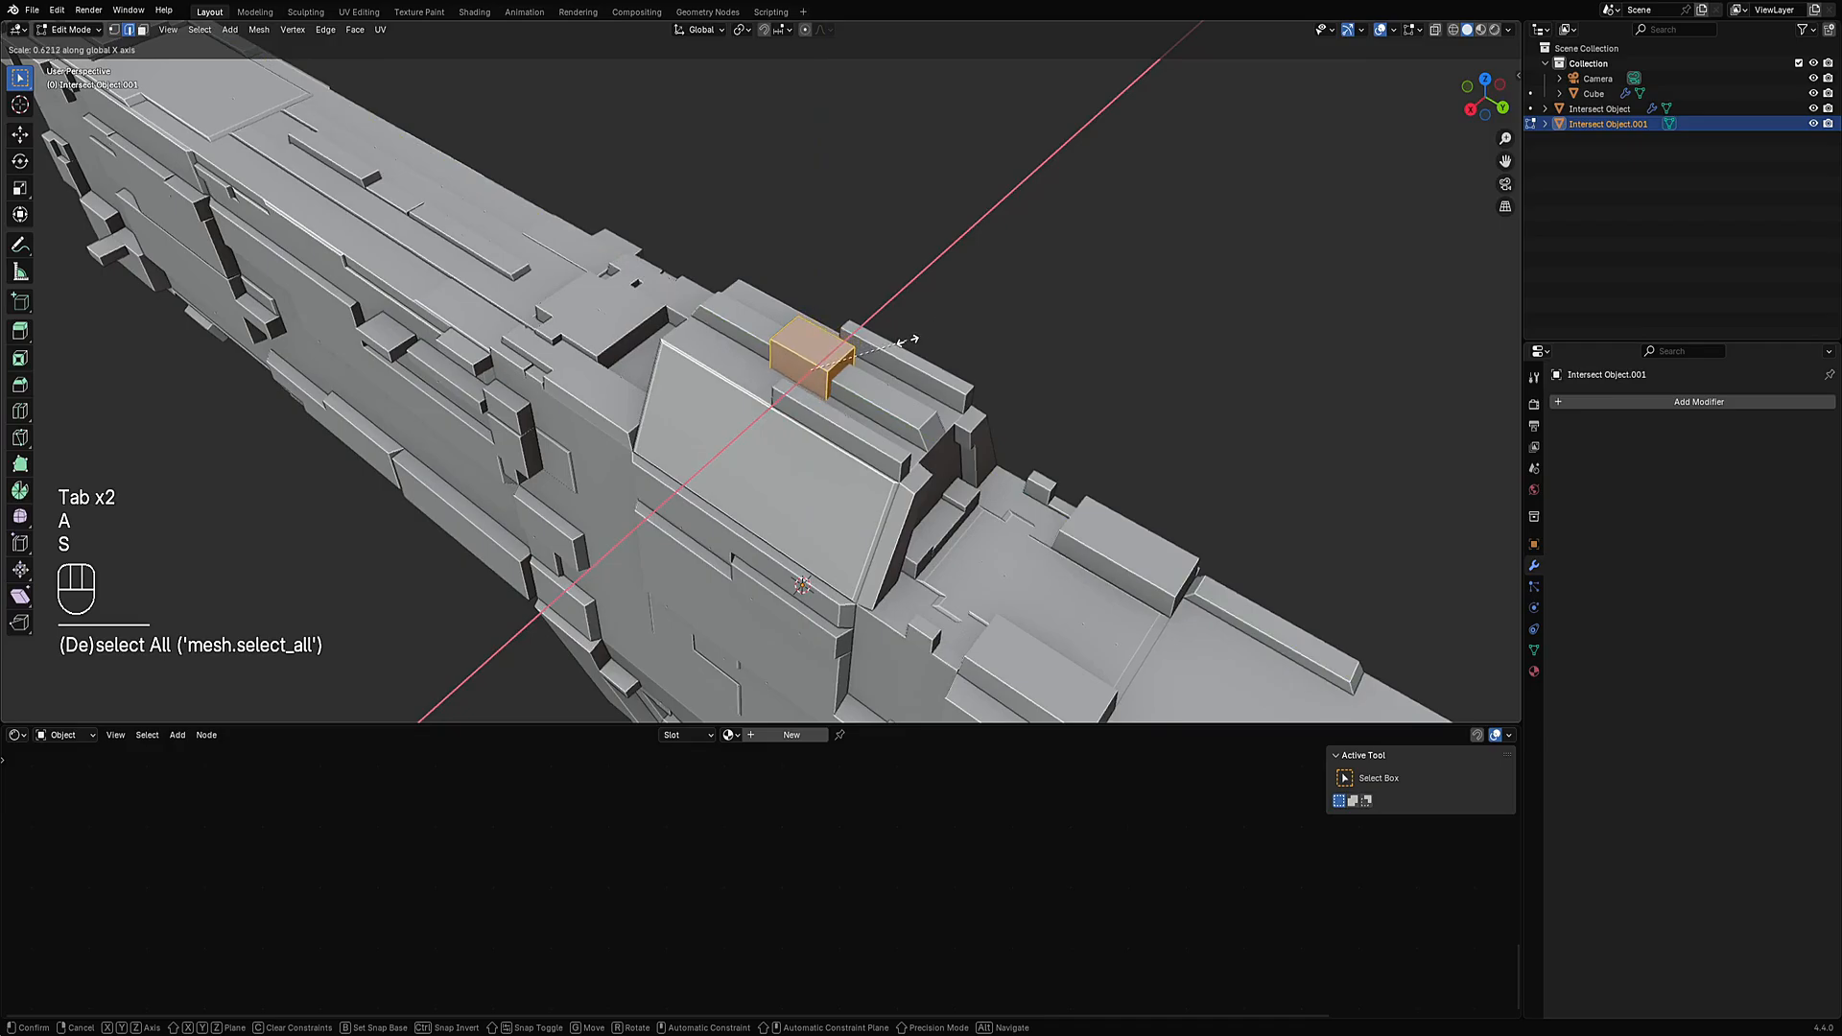
left_click(907, 341)
key("s")
key("z")
left_click(930, 320)
key("Tab")
scroll(930, 320, "down", 3)
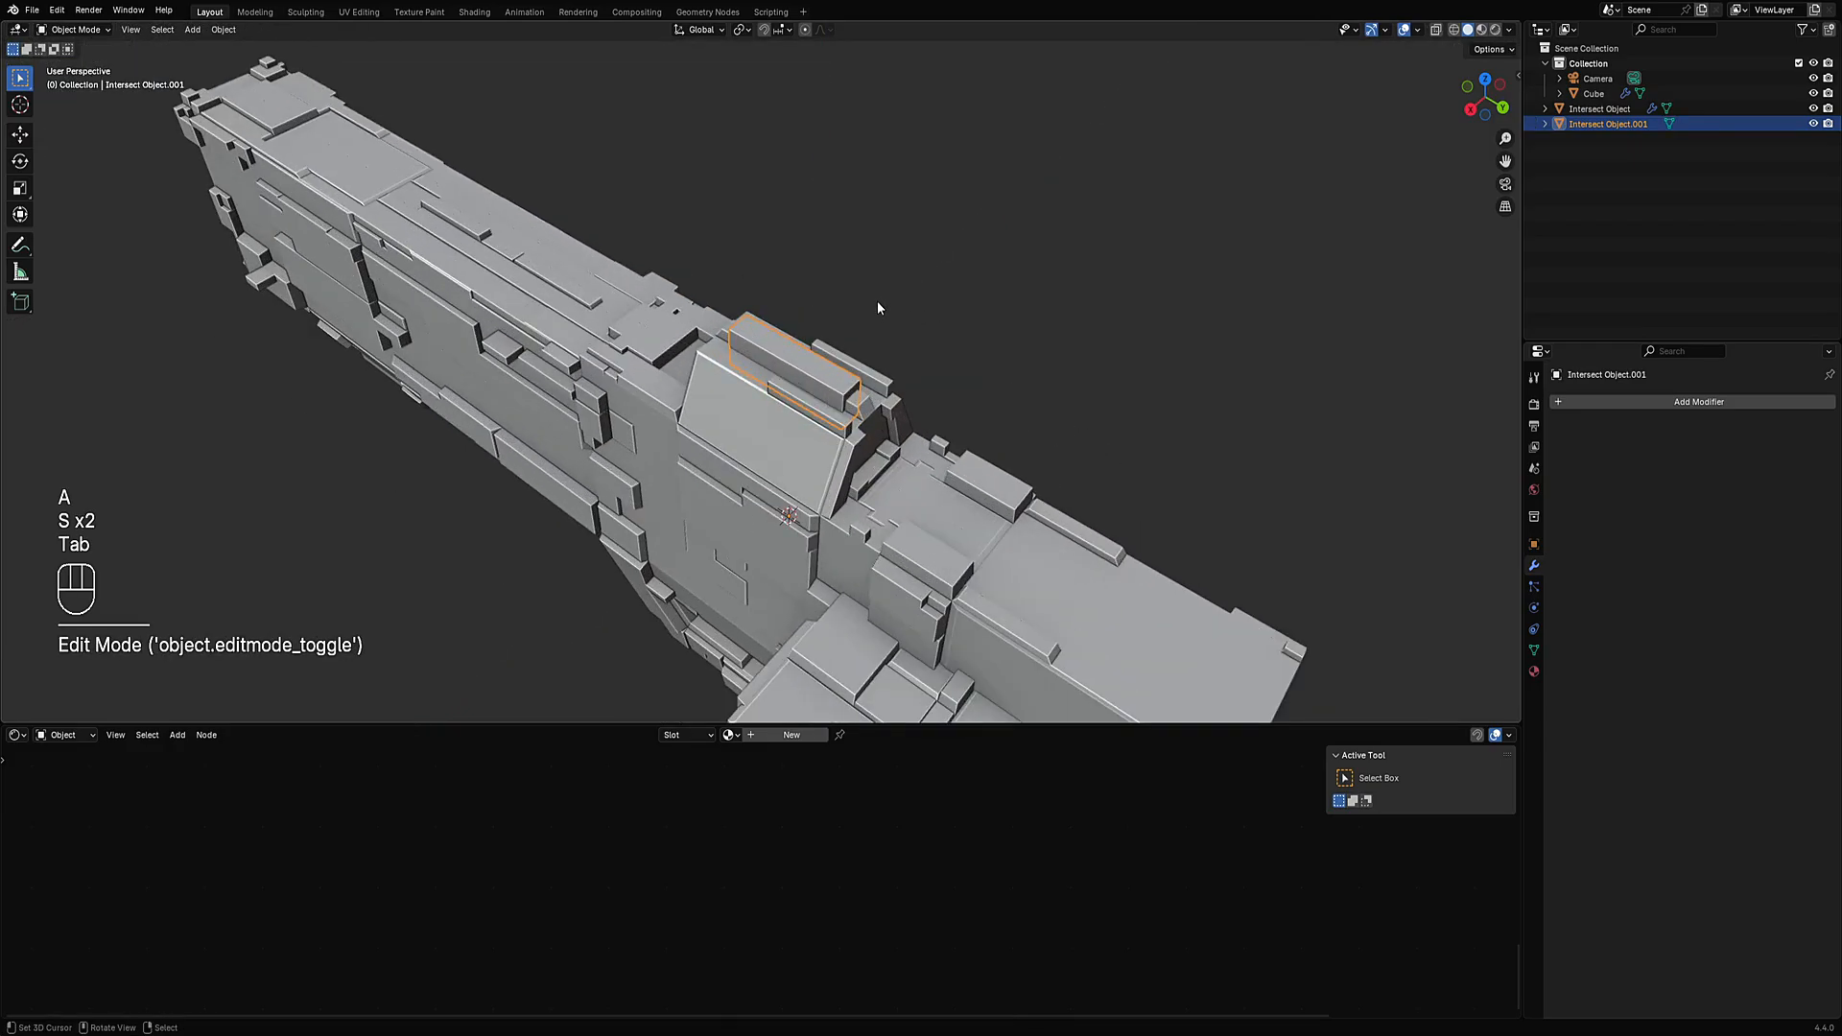
Auto Mirror the new intersect block on top of the raised block along the X axis.
middle_click_drag(879, 306, 912, 299)
key("ctrl+shift+x")
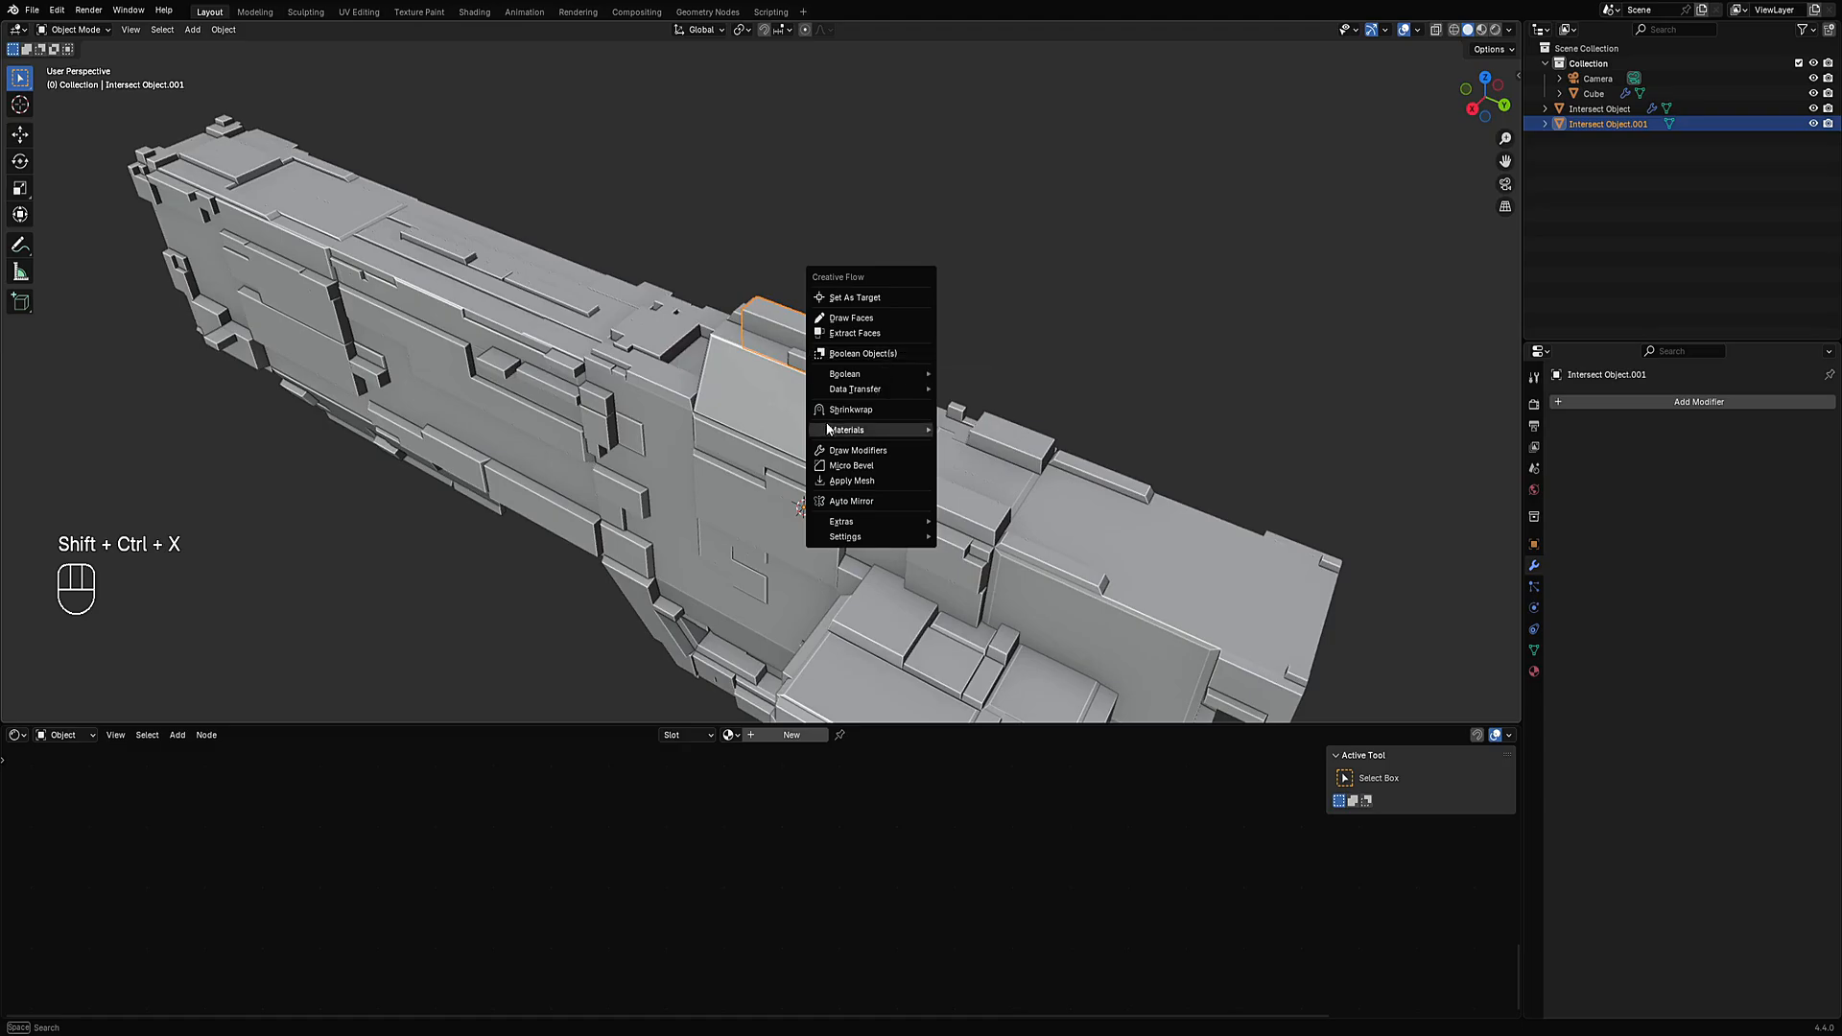
key("Tab")
key("ctrl+shift+x")
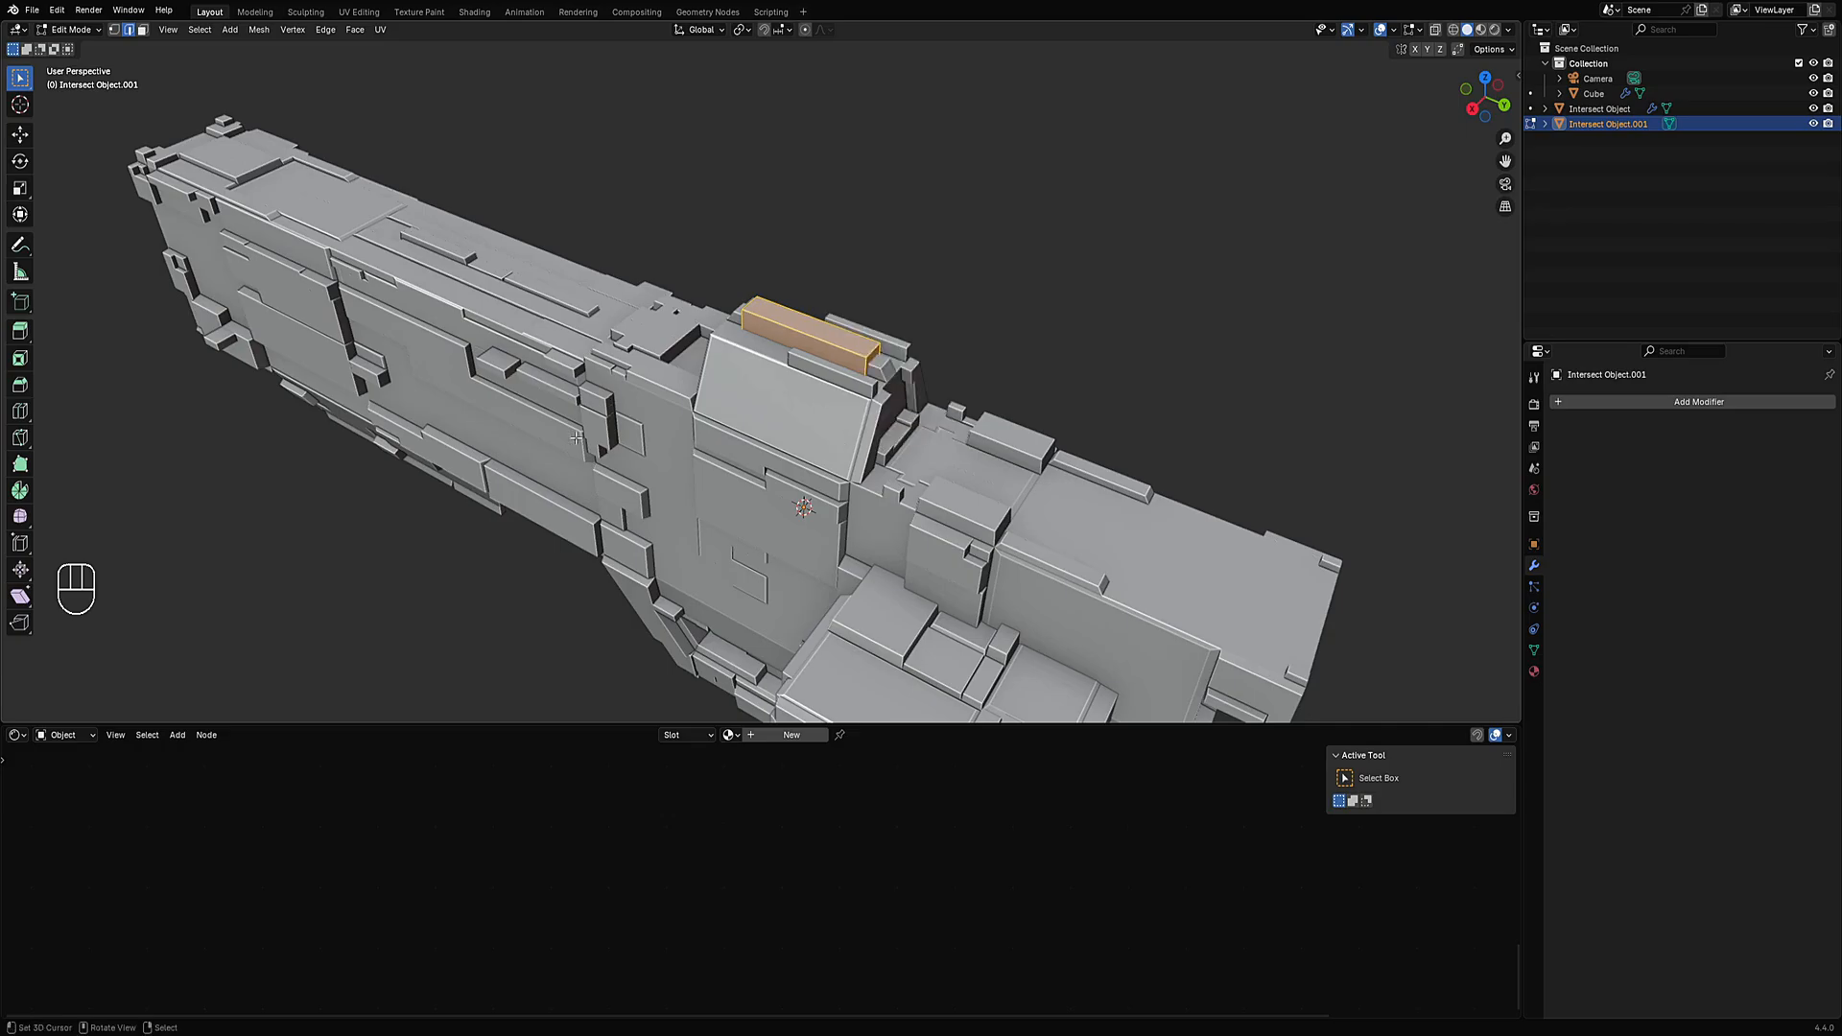
middle_click_drag(849, 384, 879, 249)
key("Tab")
key("shift+ctrl+x")
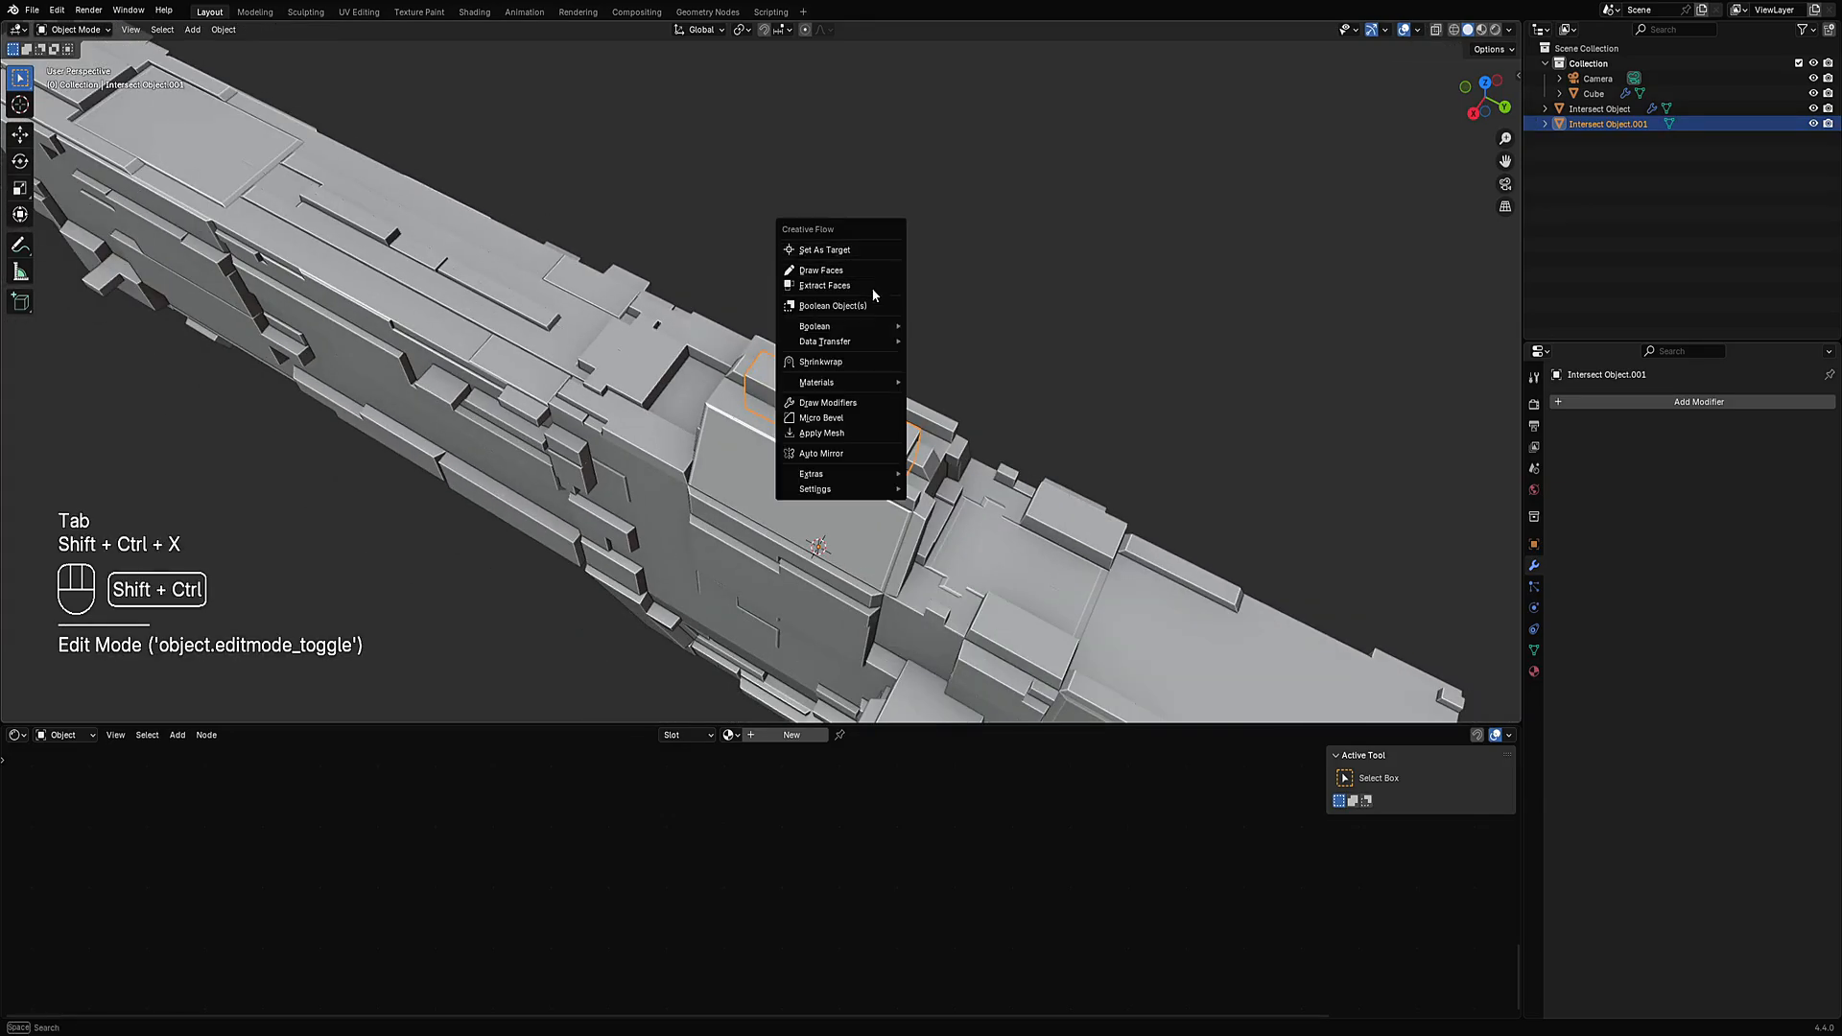
left_click(845, 453)
key("x")
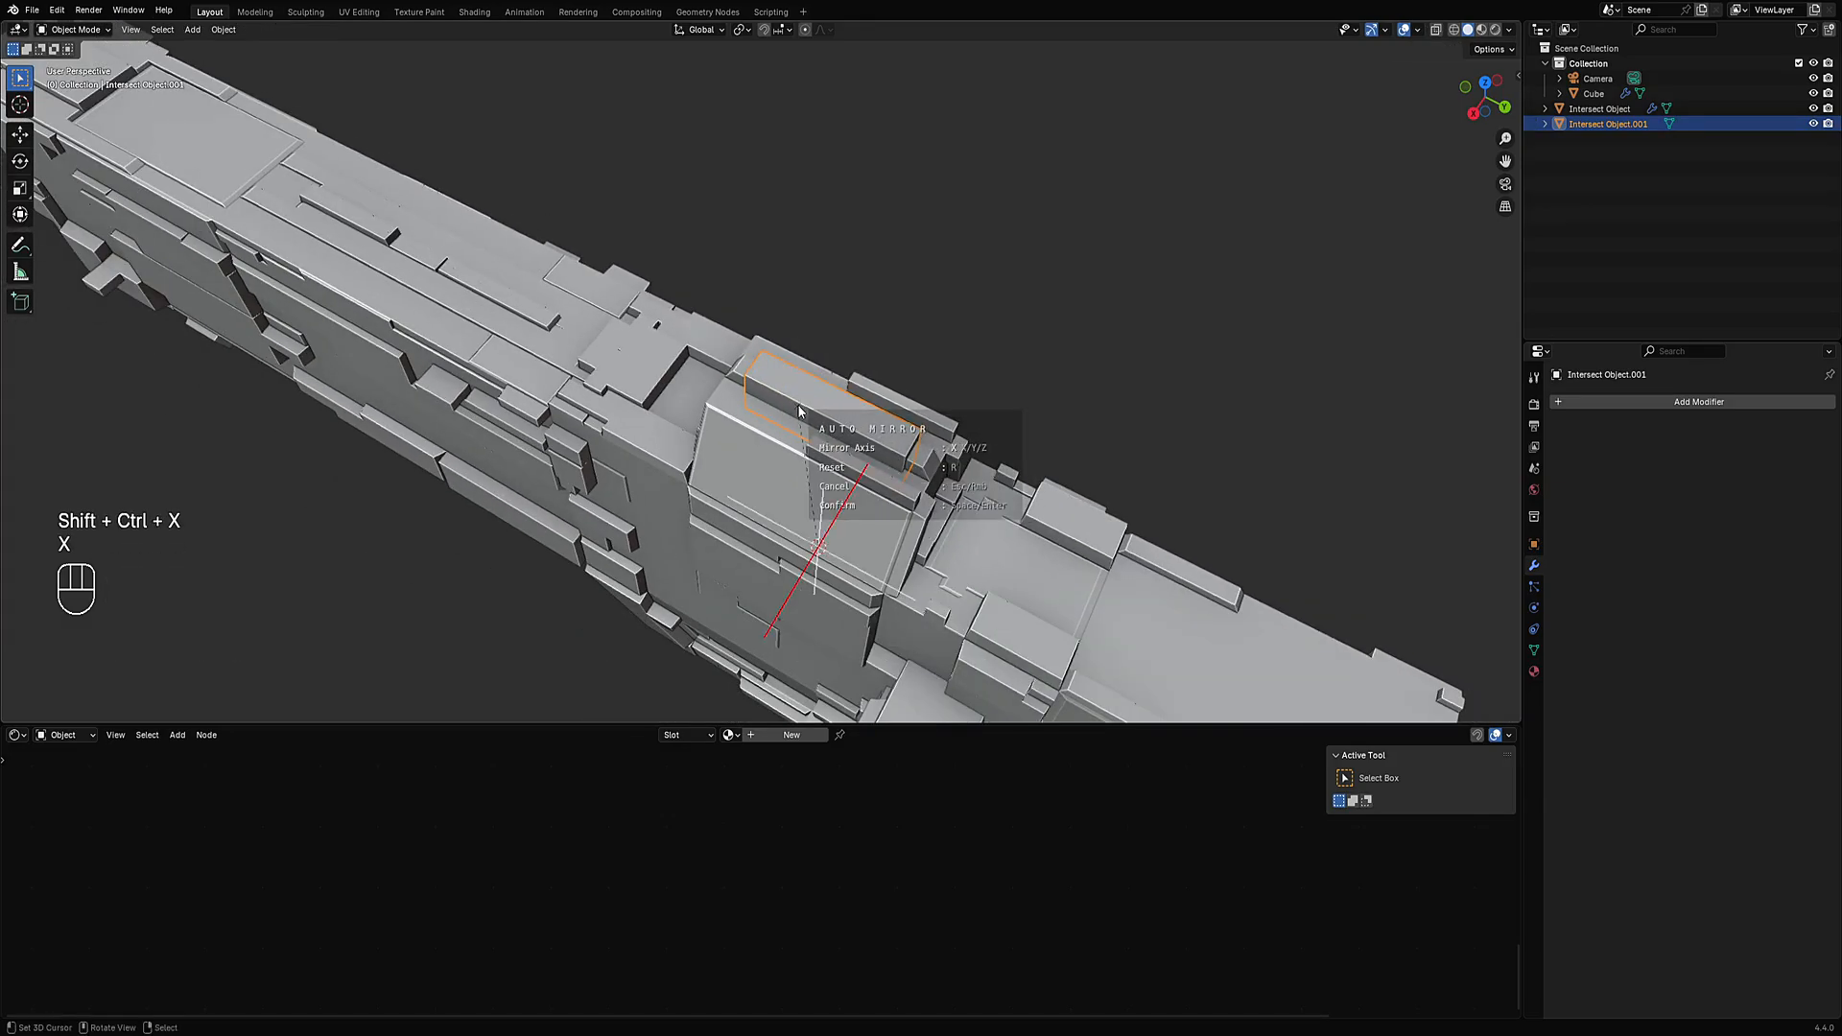
key("space")
key("Tab")
middle_click_drag(800, 411, 903, 472)
scroll(912, 474, "down", 3)
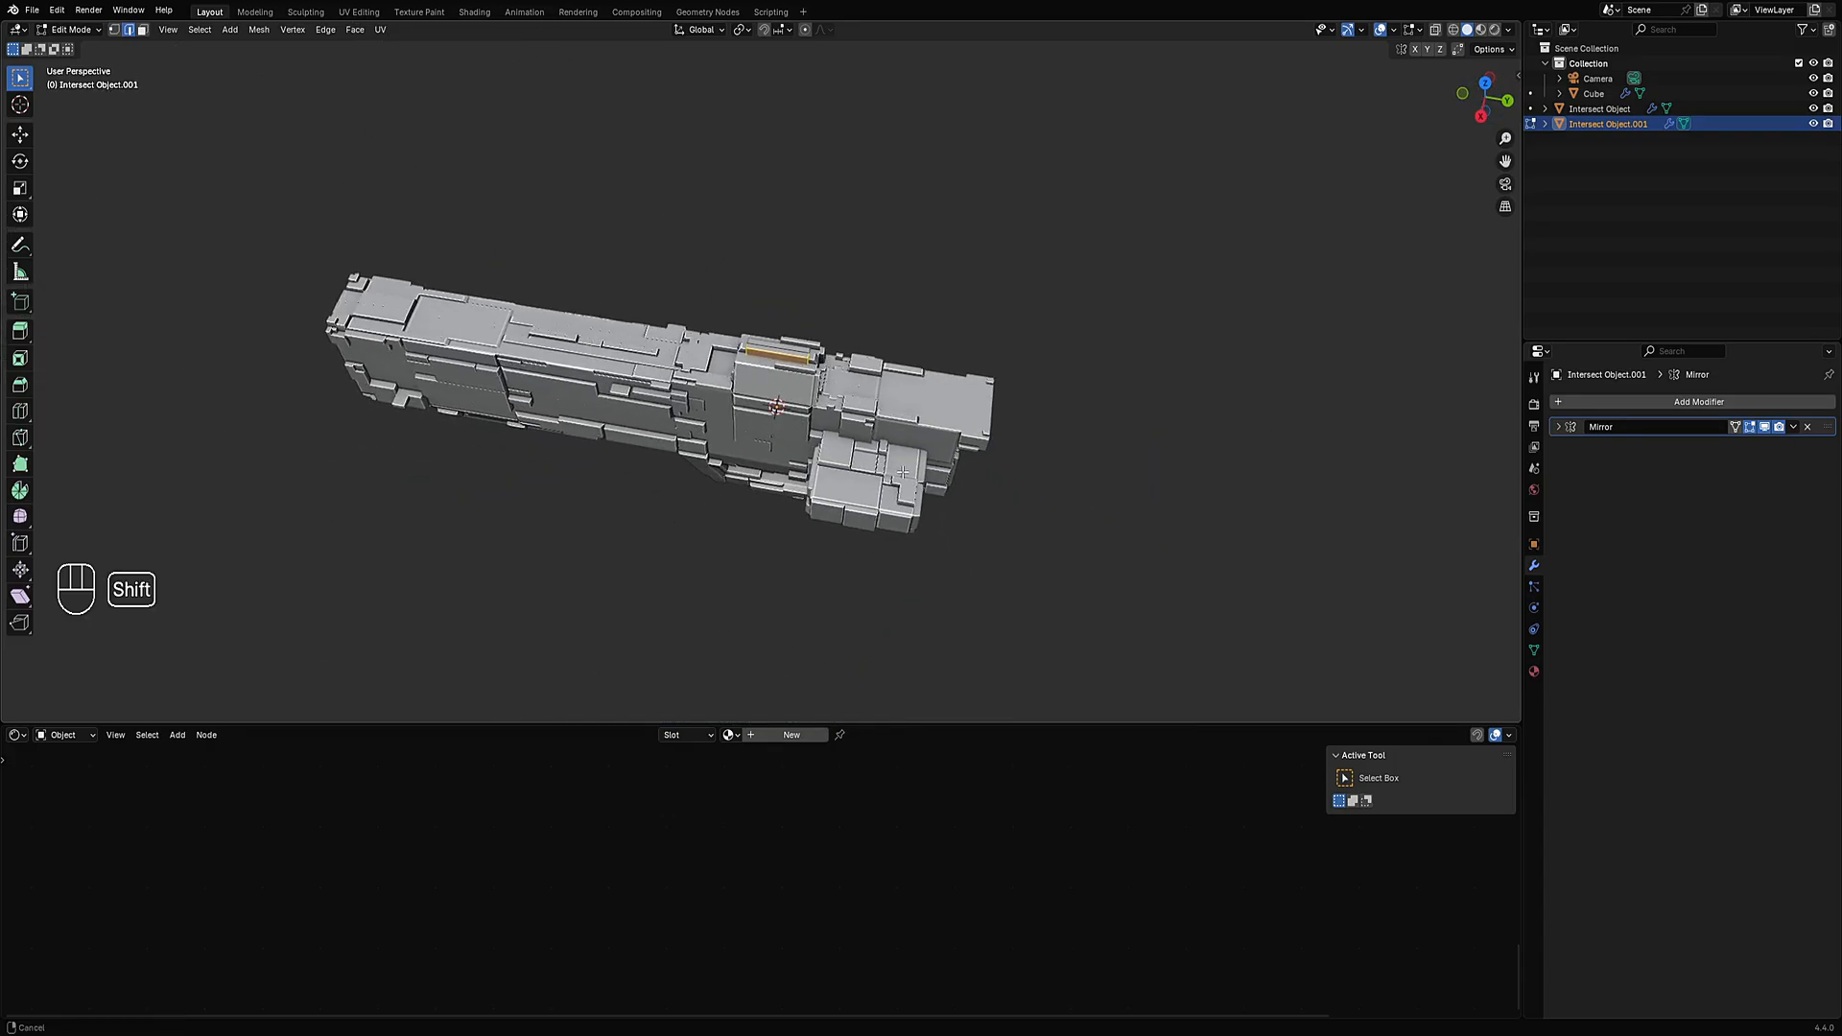
scroll(902, 473, "up", 2)
scroll(902, 473, "up", 1)
key("Tab")
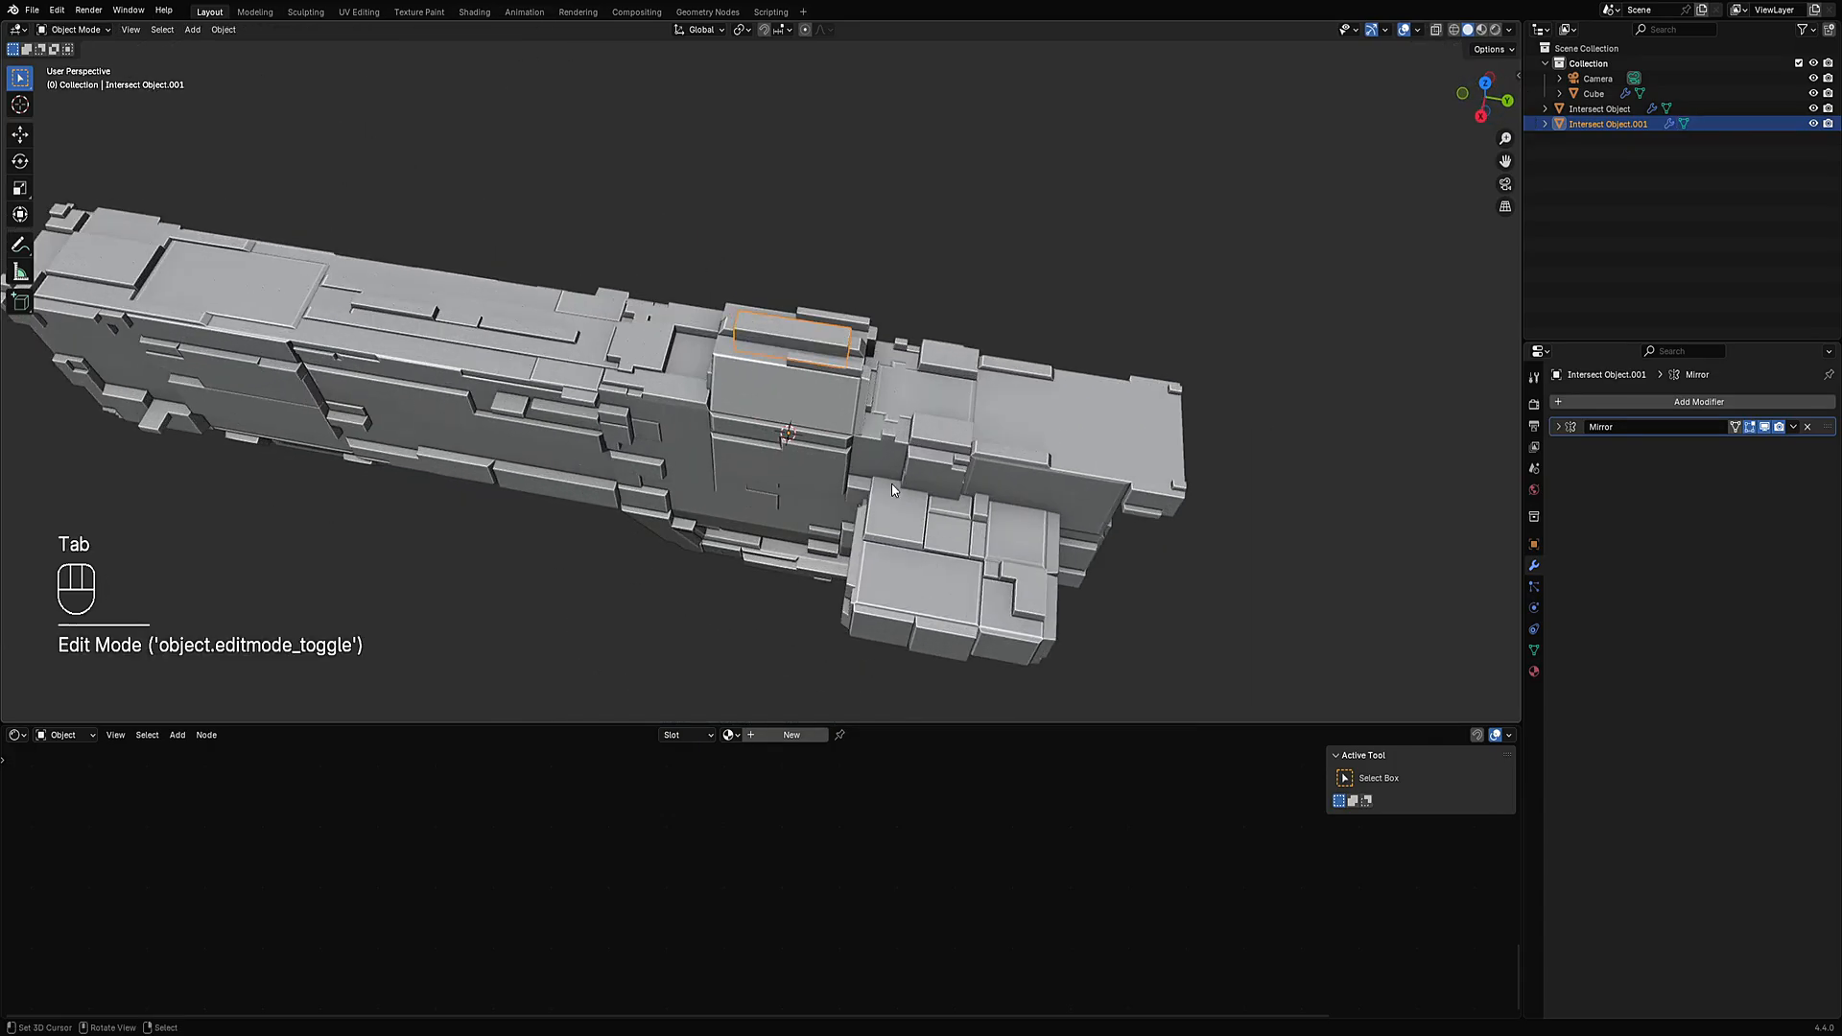
Copy the main body's Randomizer geometry nodes to the mirrored top intersect block with Random Flow, then deselect everything.
left_click(922, 456, "shift")
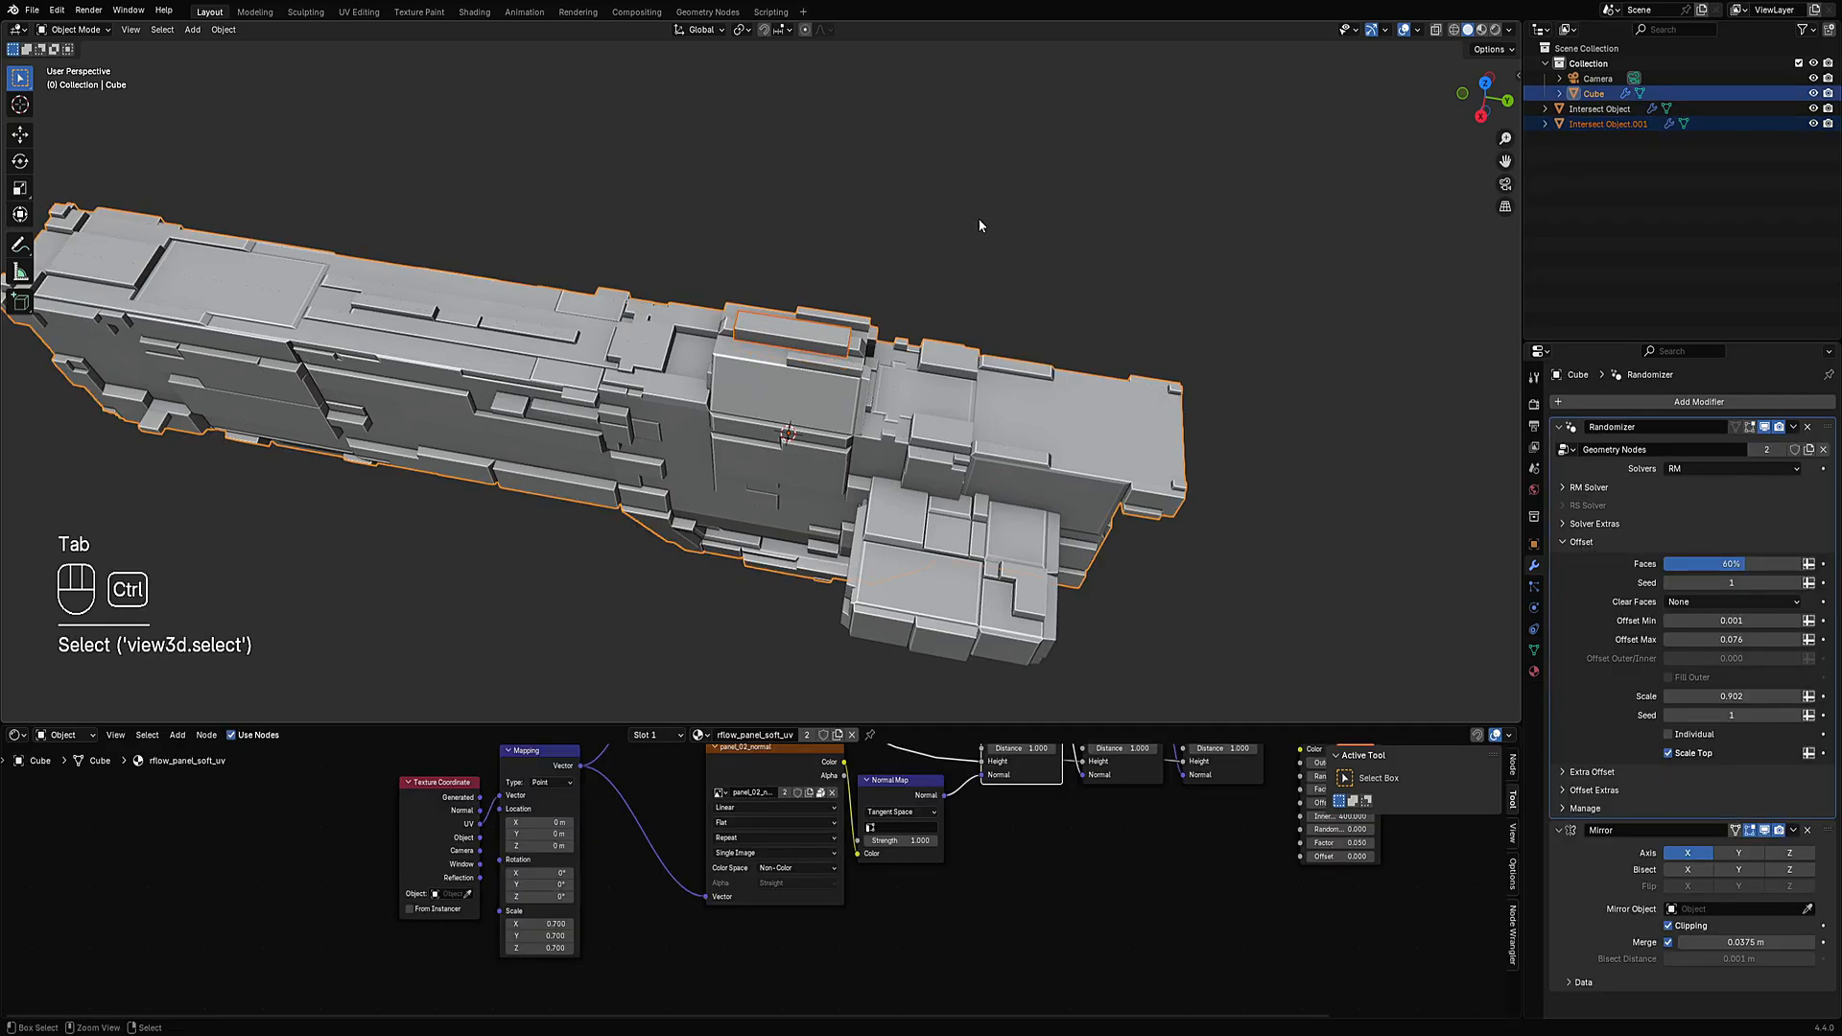
key("shift+ctrl+x")
key("shift+q")
mouse_move(1024, 281)
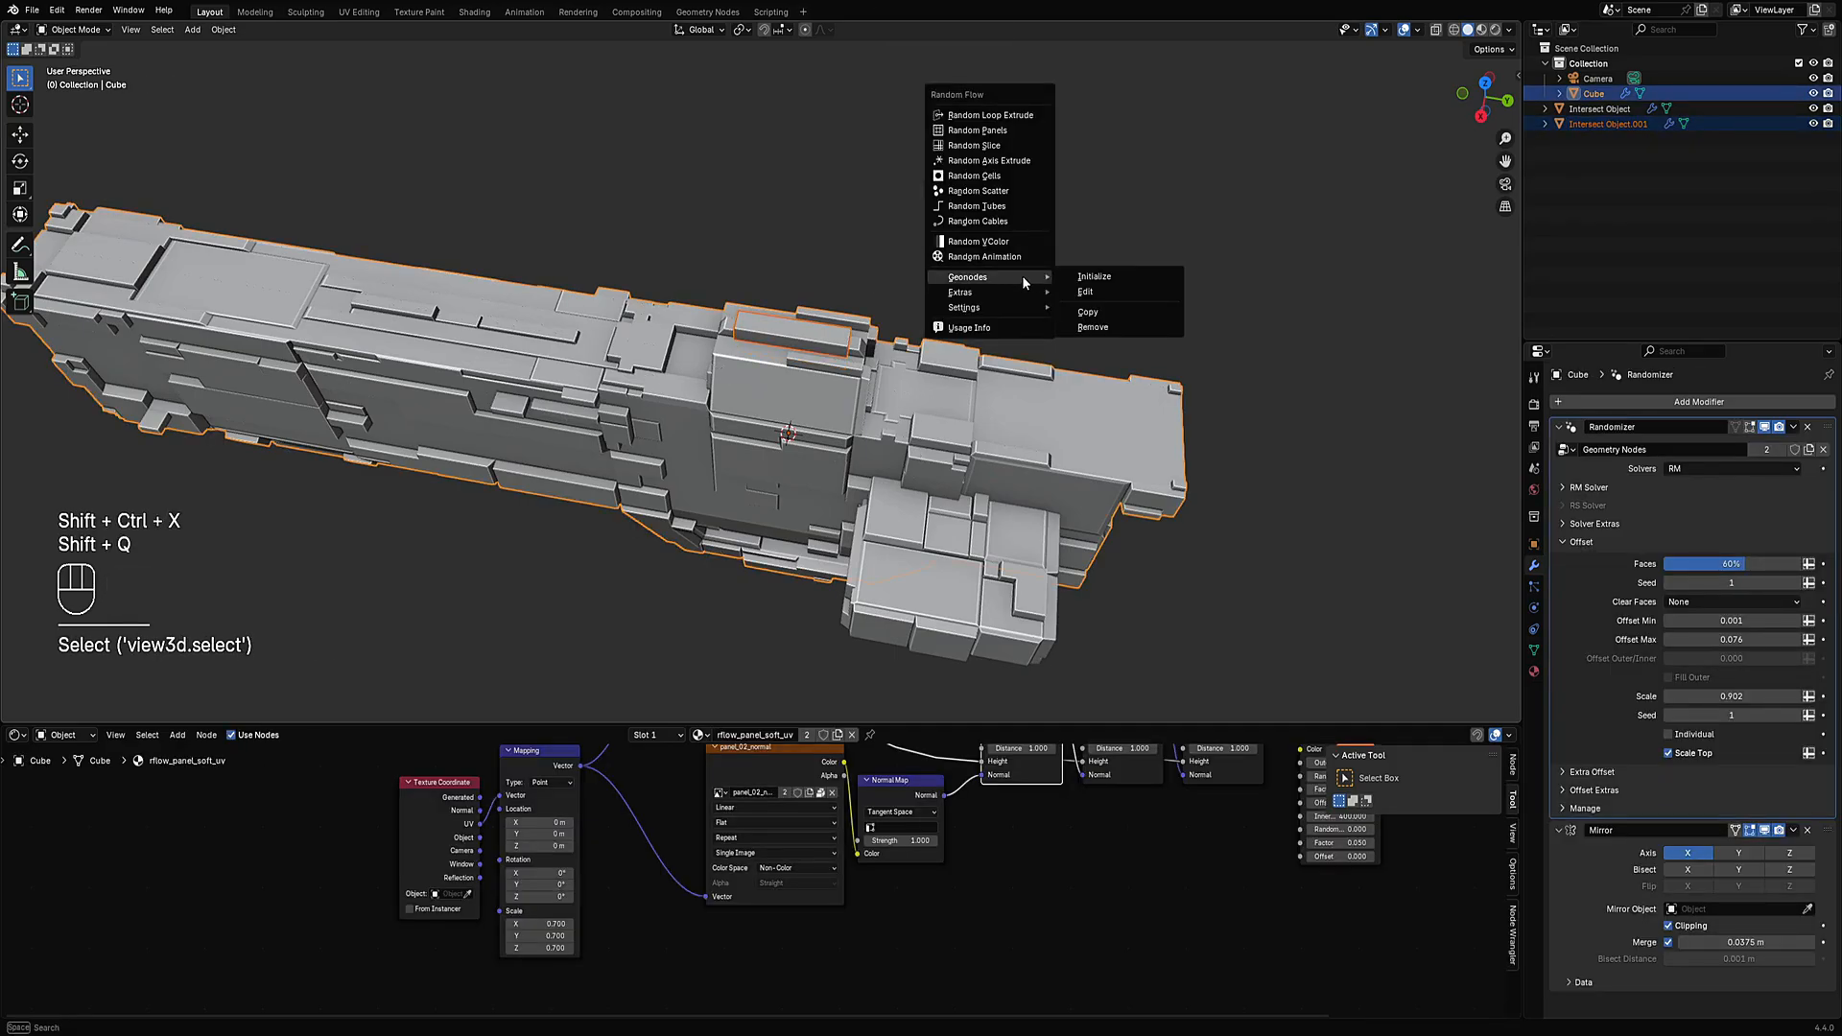
left_click(1098, 304)
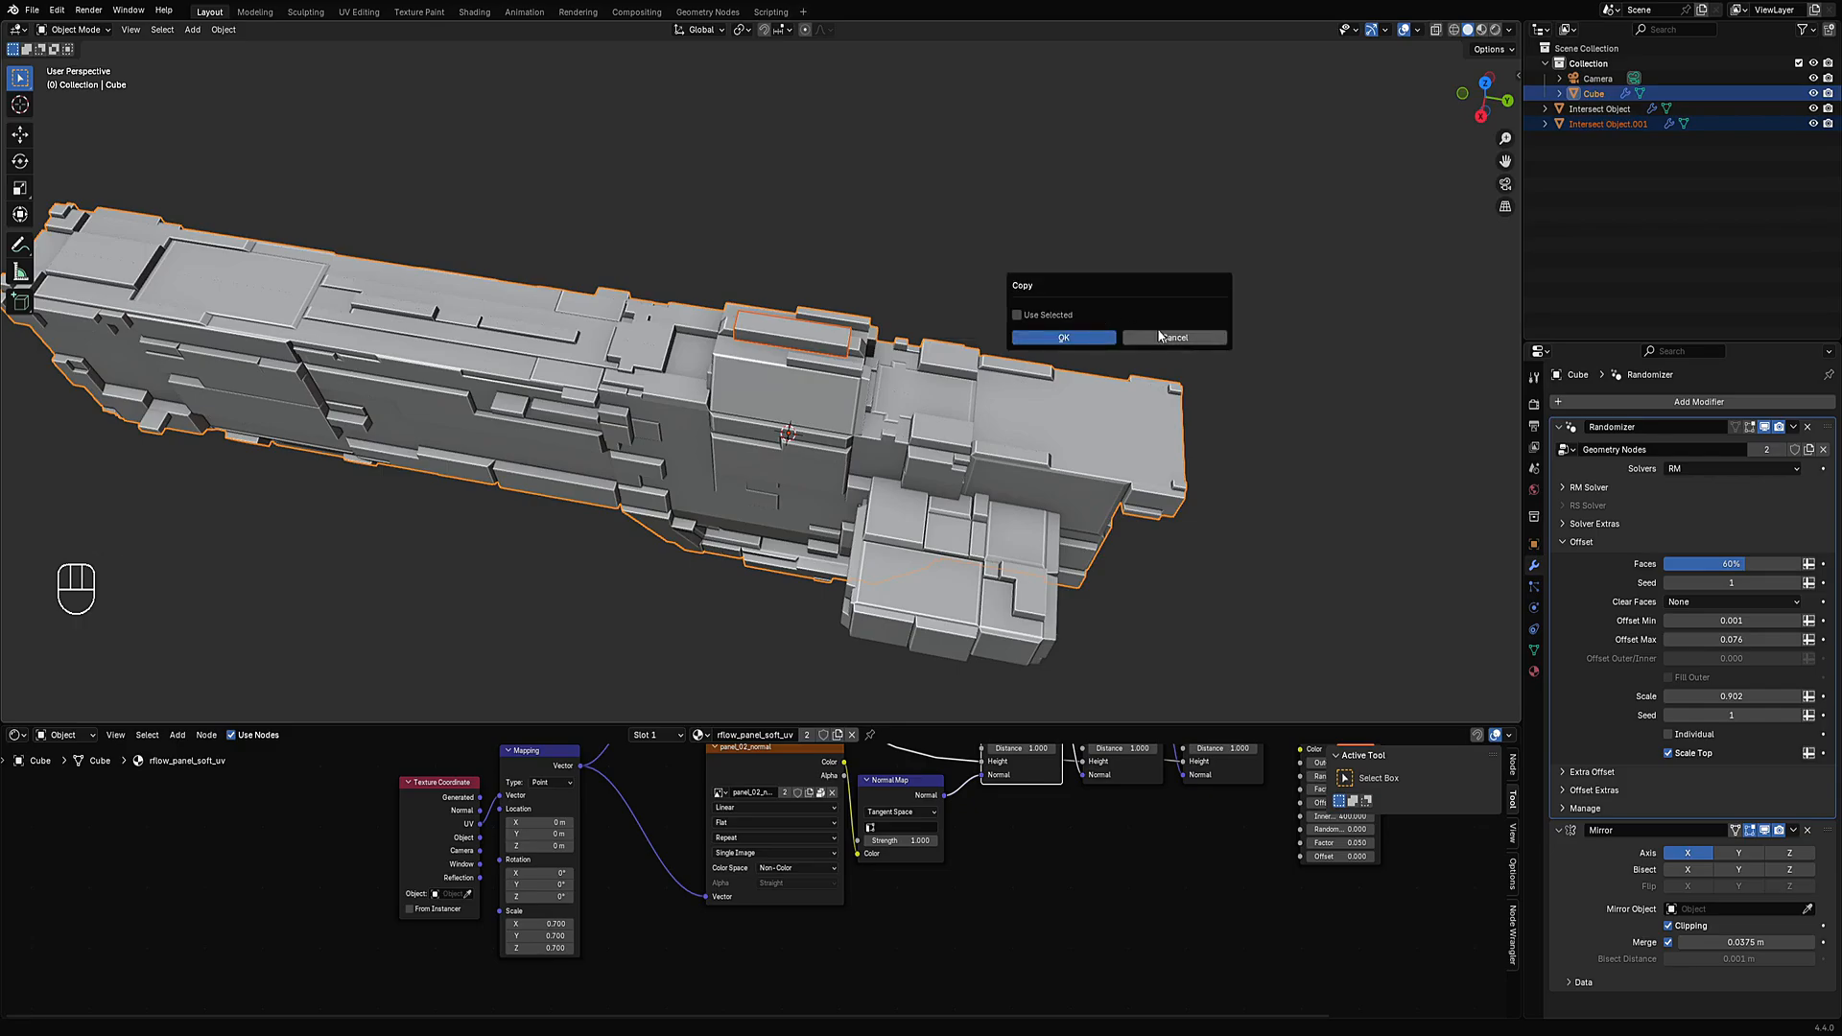
left_click(1101, 334)
key("alt+a")
Unwrap the whole mesh of the top intersect block with Cube Projection.
middle_click_drag(1102, 334, 829, 387)
scroll(829, 387, "up", 3)
left_click(816, 322)
key("Tab")
key("a")
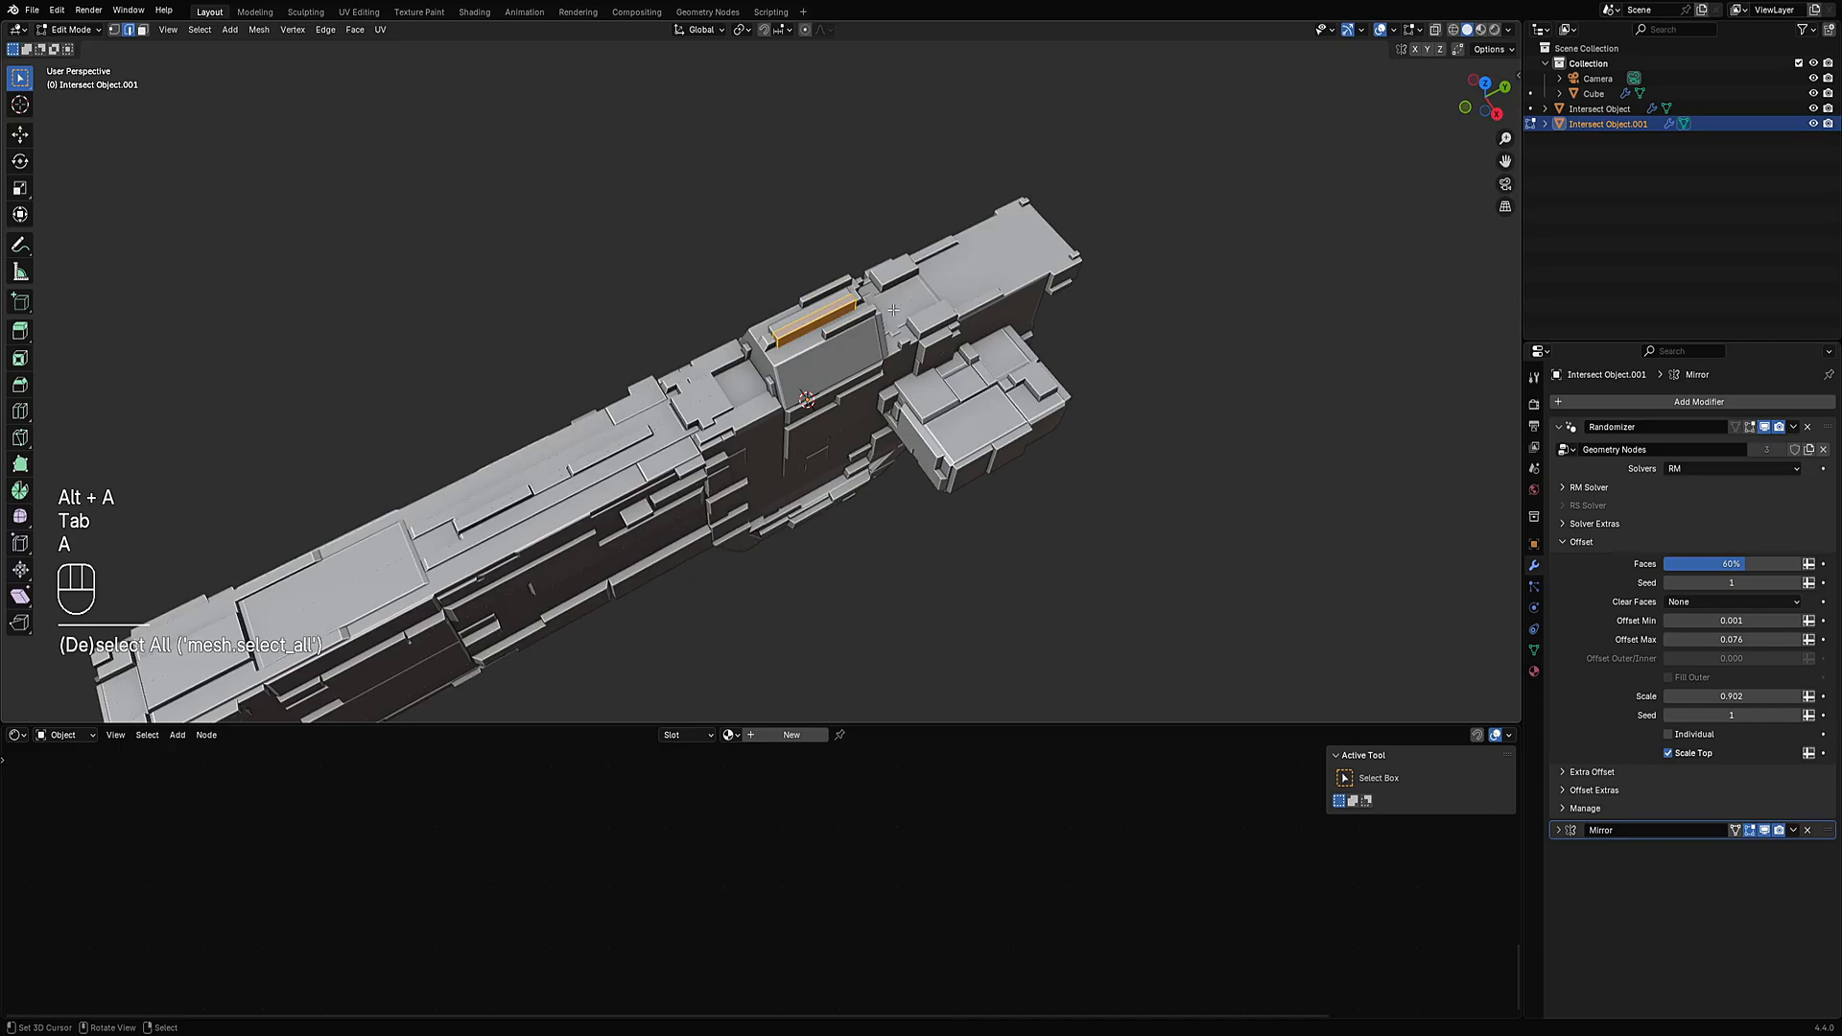
key("u")
left_click(934, 330)
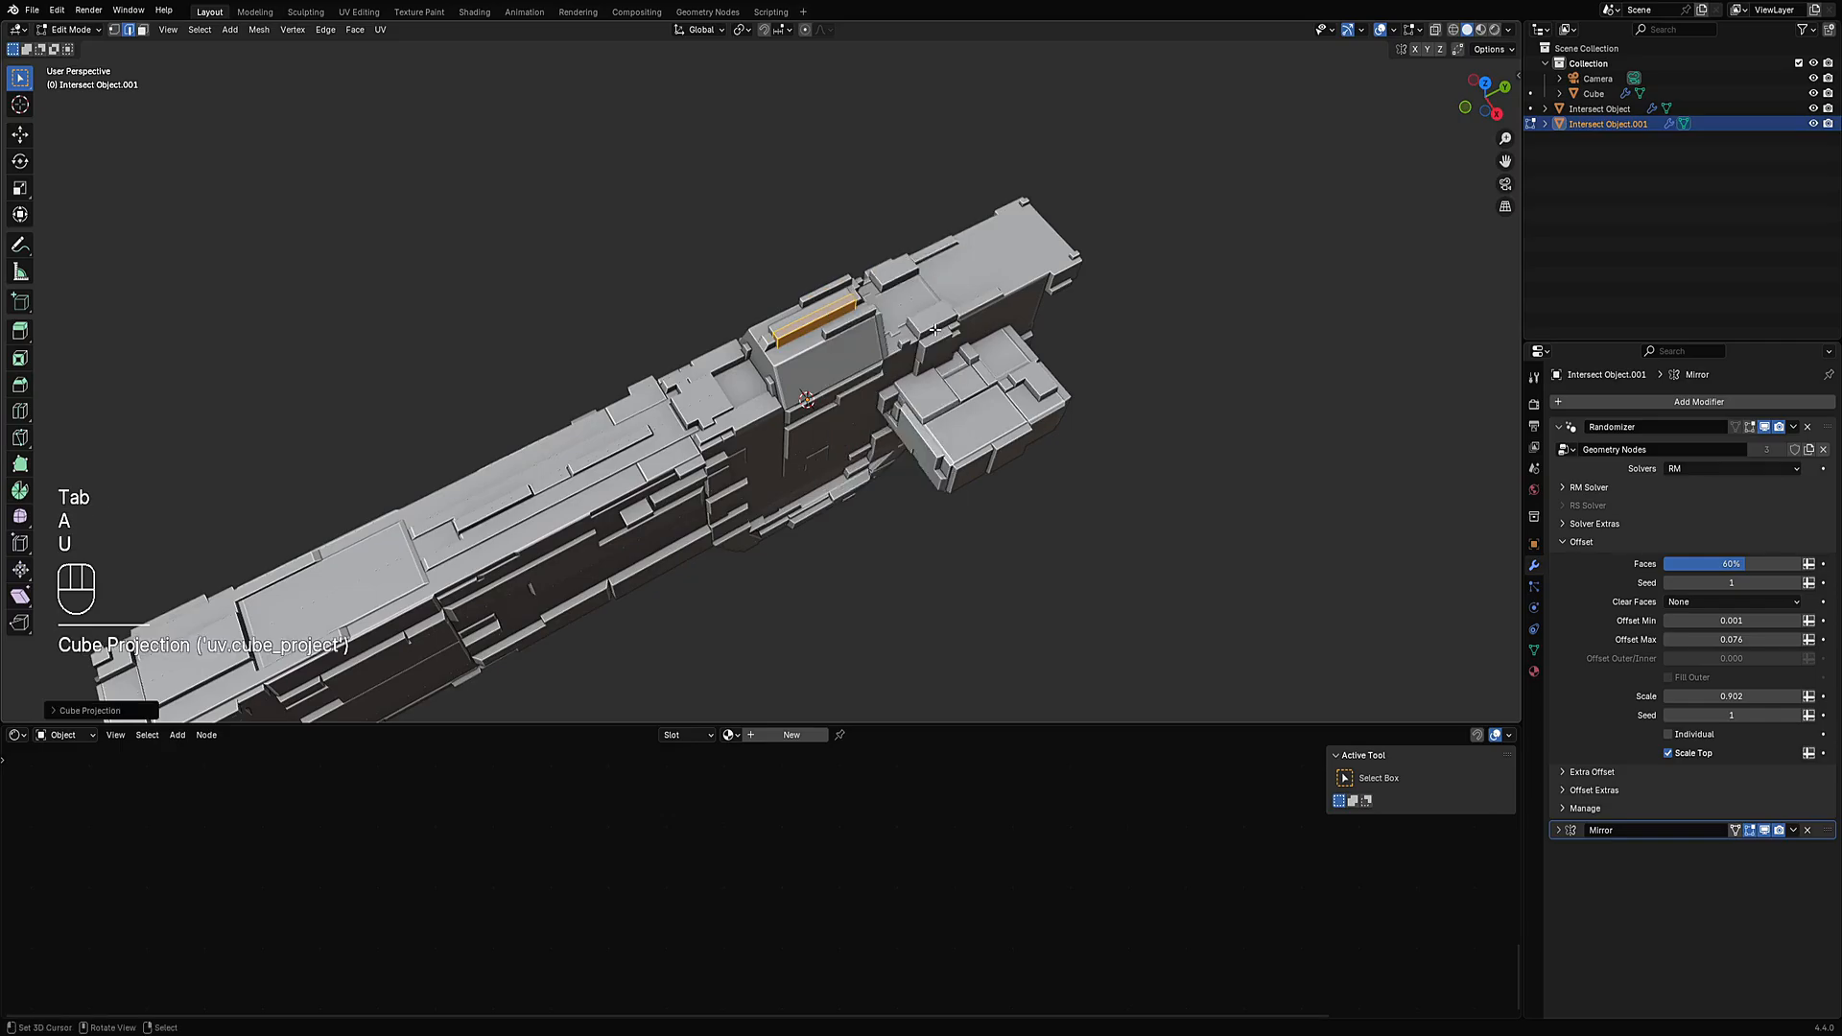
key("Tab")
Assign the side block's rflow_panel_soft_uv material to the top intersect block.
key("z")
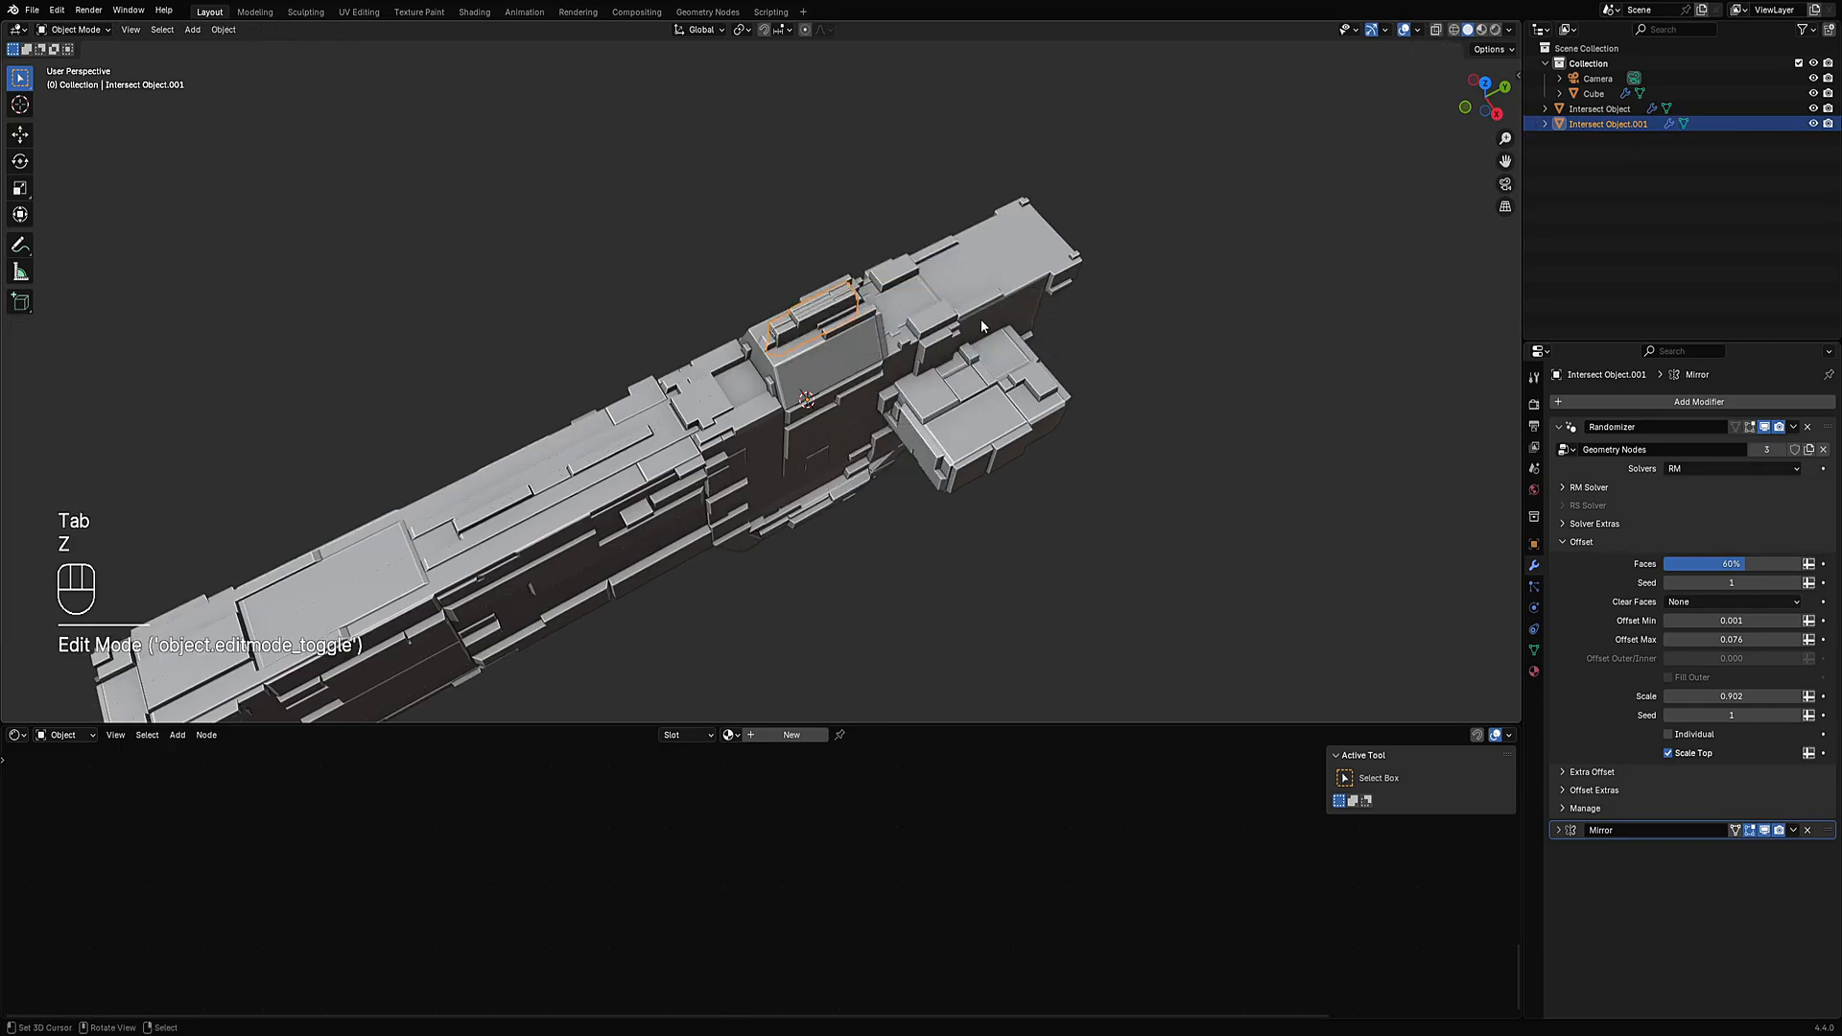
key("ctrl+shift+x")
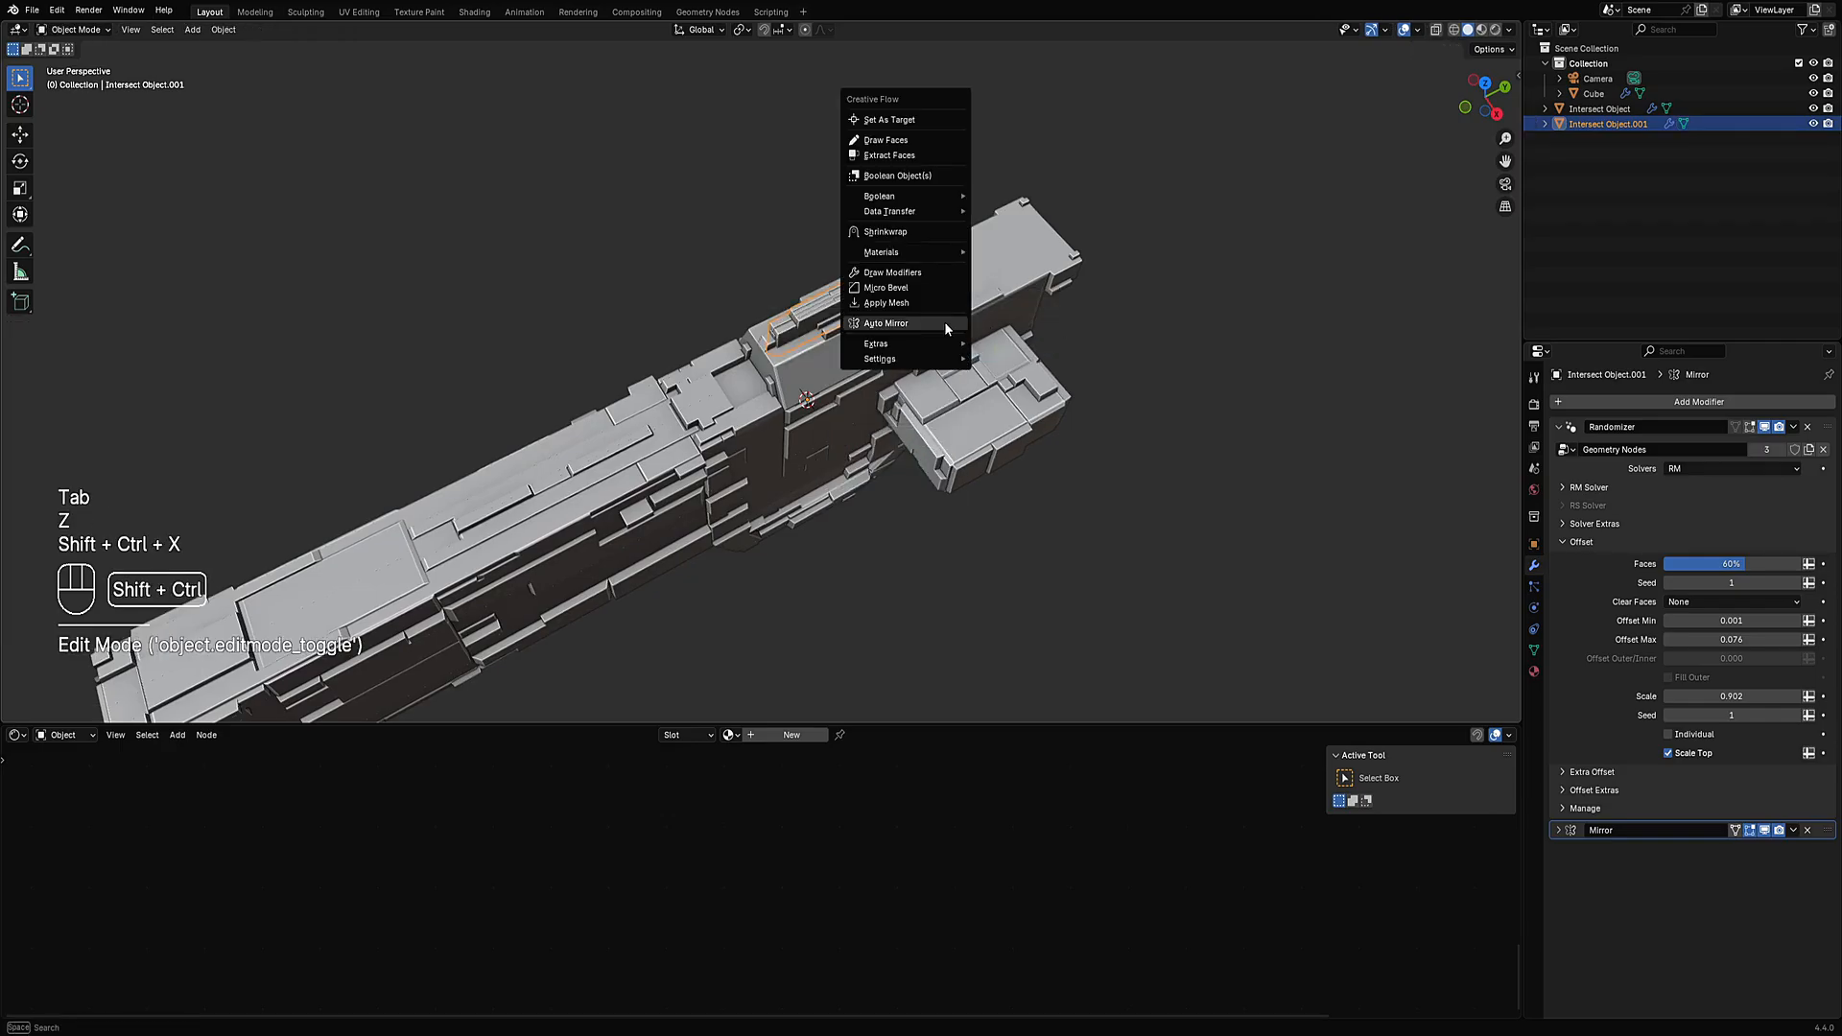
left_click(936, 429)
scroll(960, 502, "up", 3)
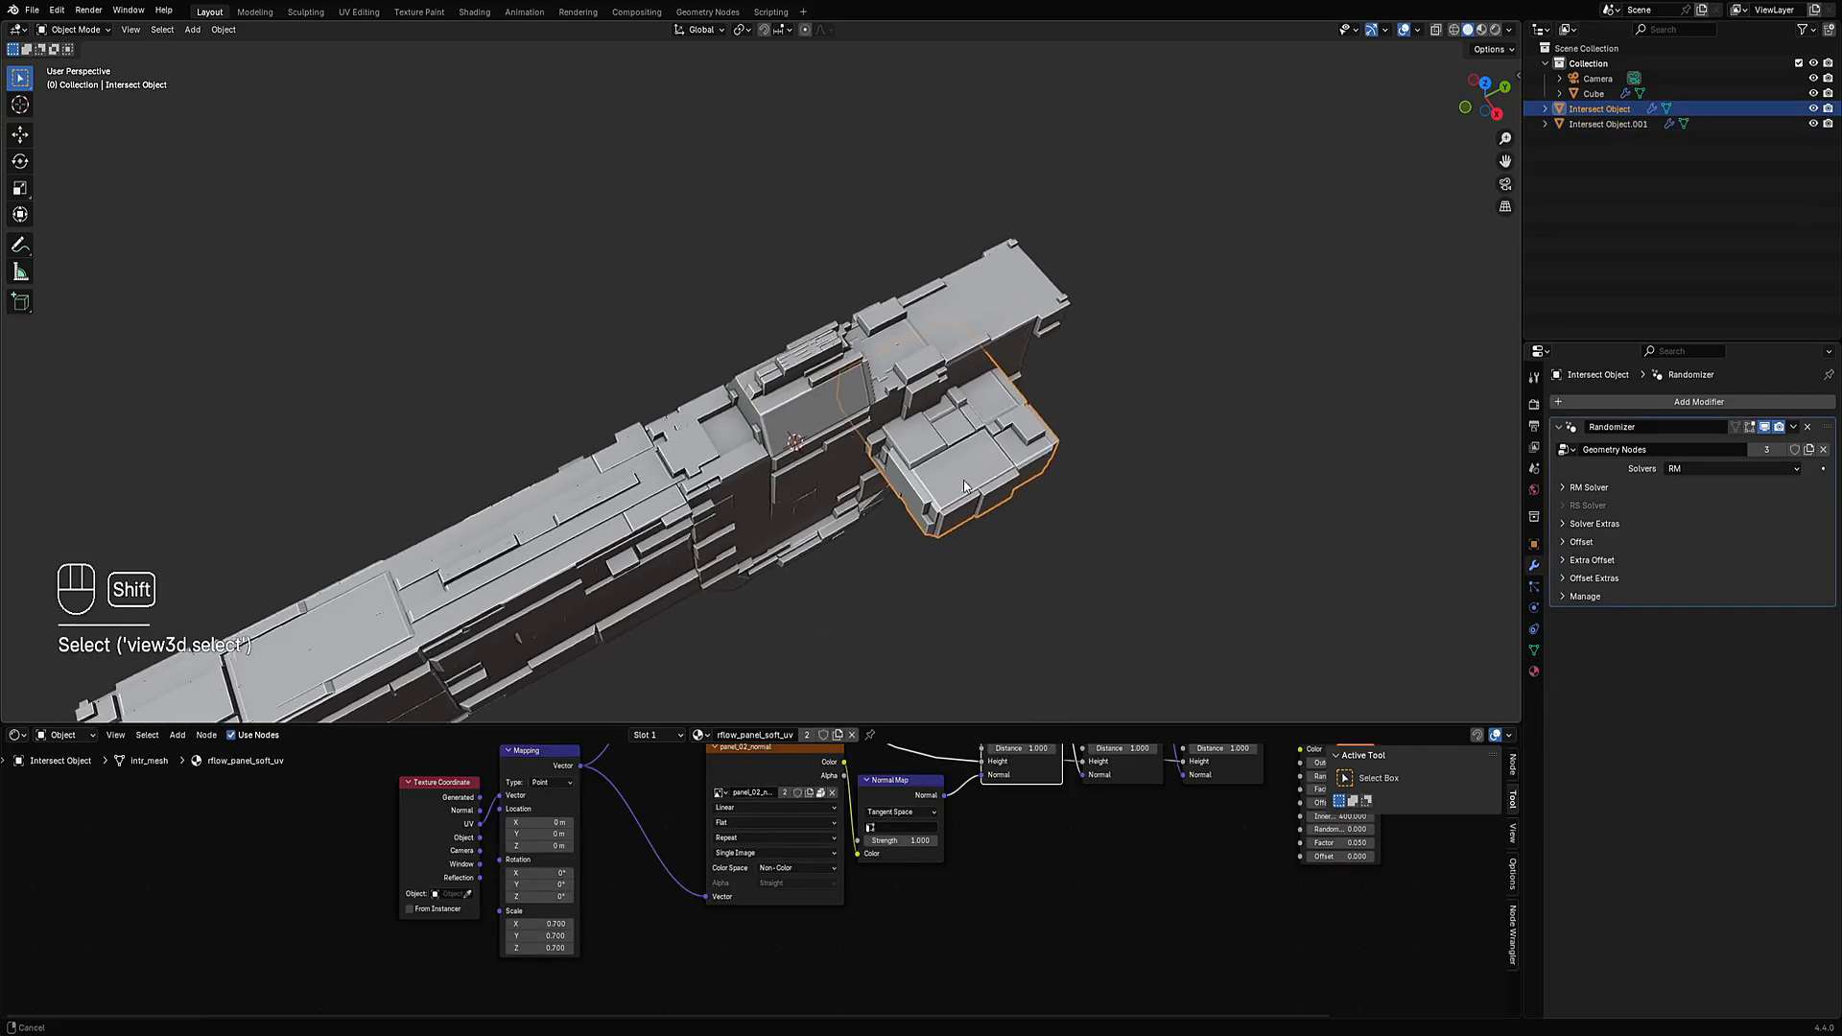
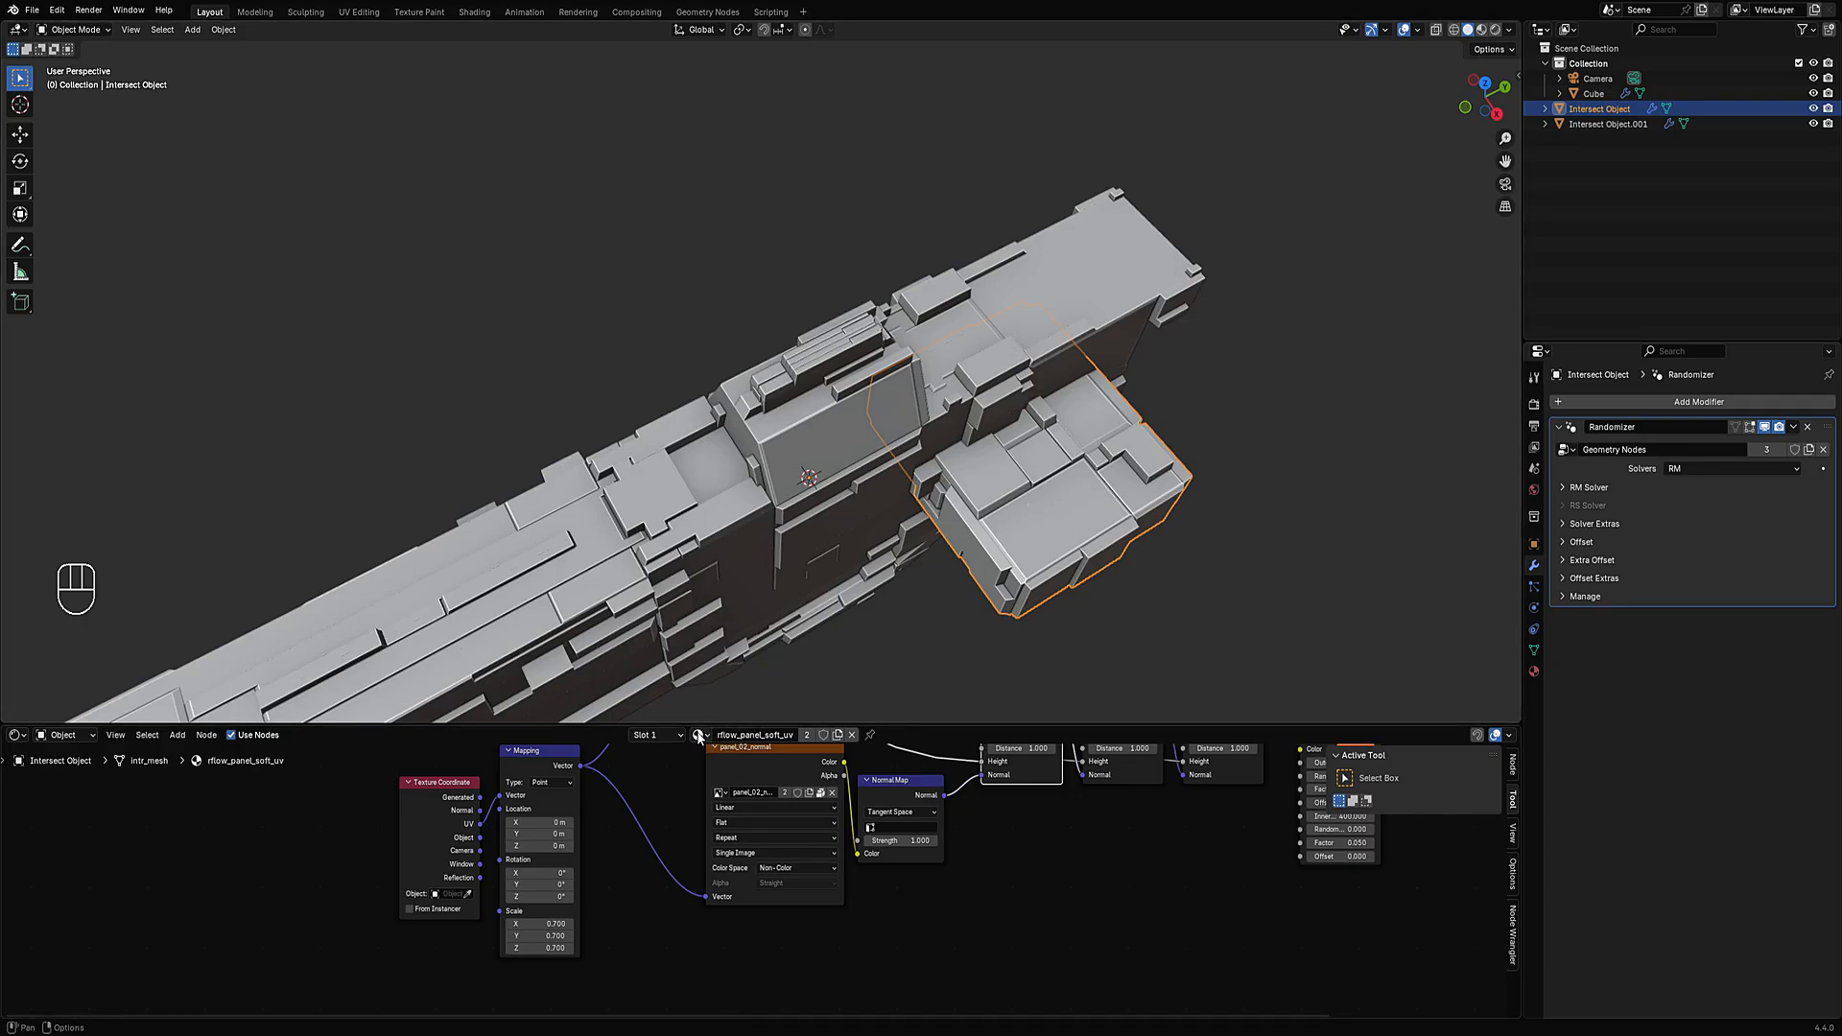
mouse_move(701, 725)
left_mouse_down()
mouse_move(777, 389)
mouse_move(811, 376)
left_mouse_up()
scroll(863, 432, "down", 3)
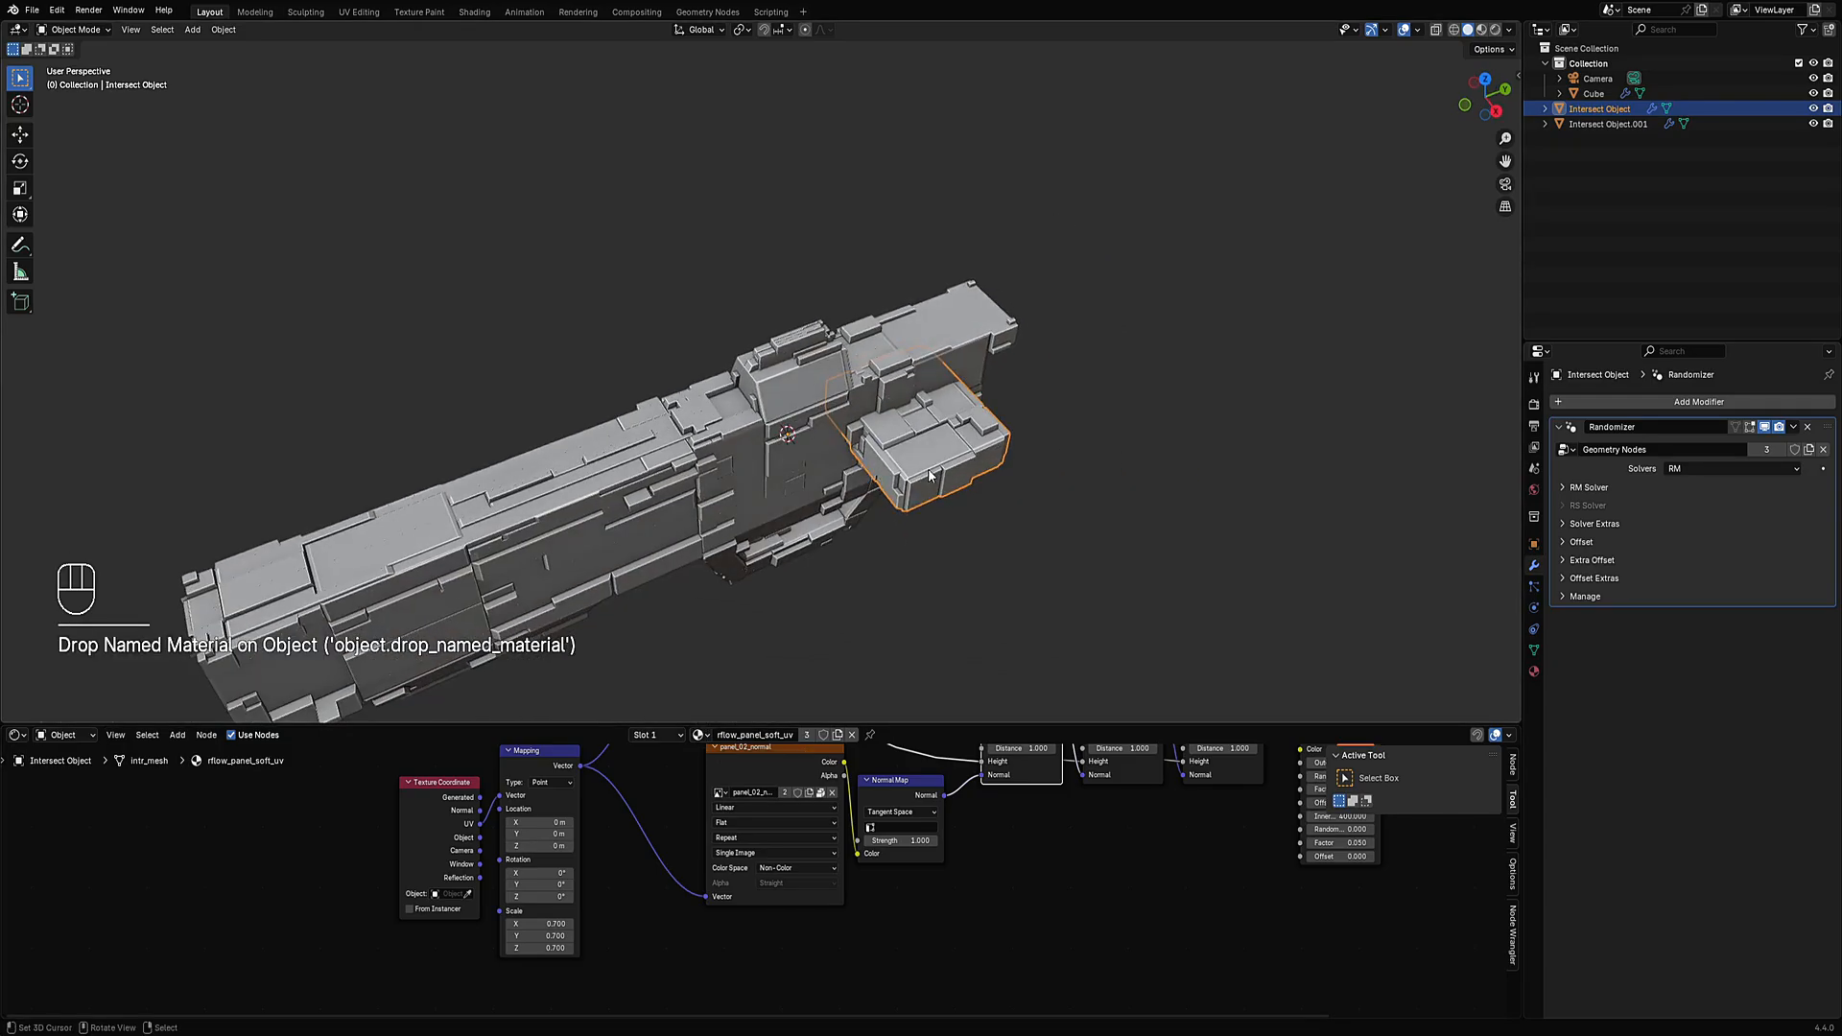
Switch to rendered shading with overlays hidden and inspect the top intersect block's material and panel detail from both sides.
key("z")
left_click(1044, 414)
key("shift+alt+z")
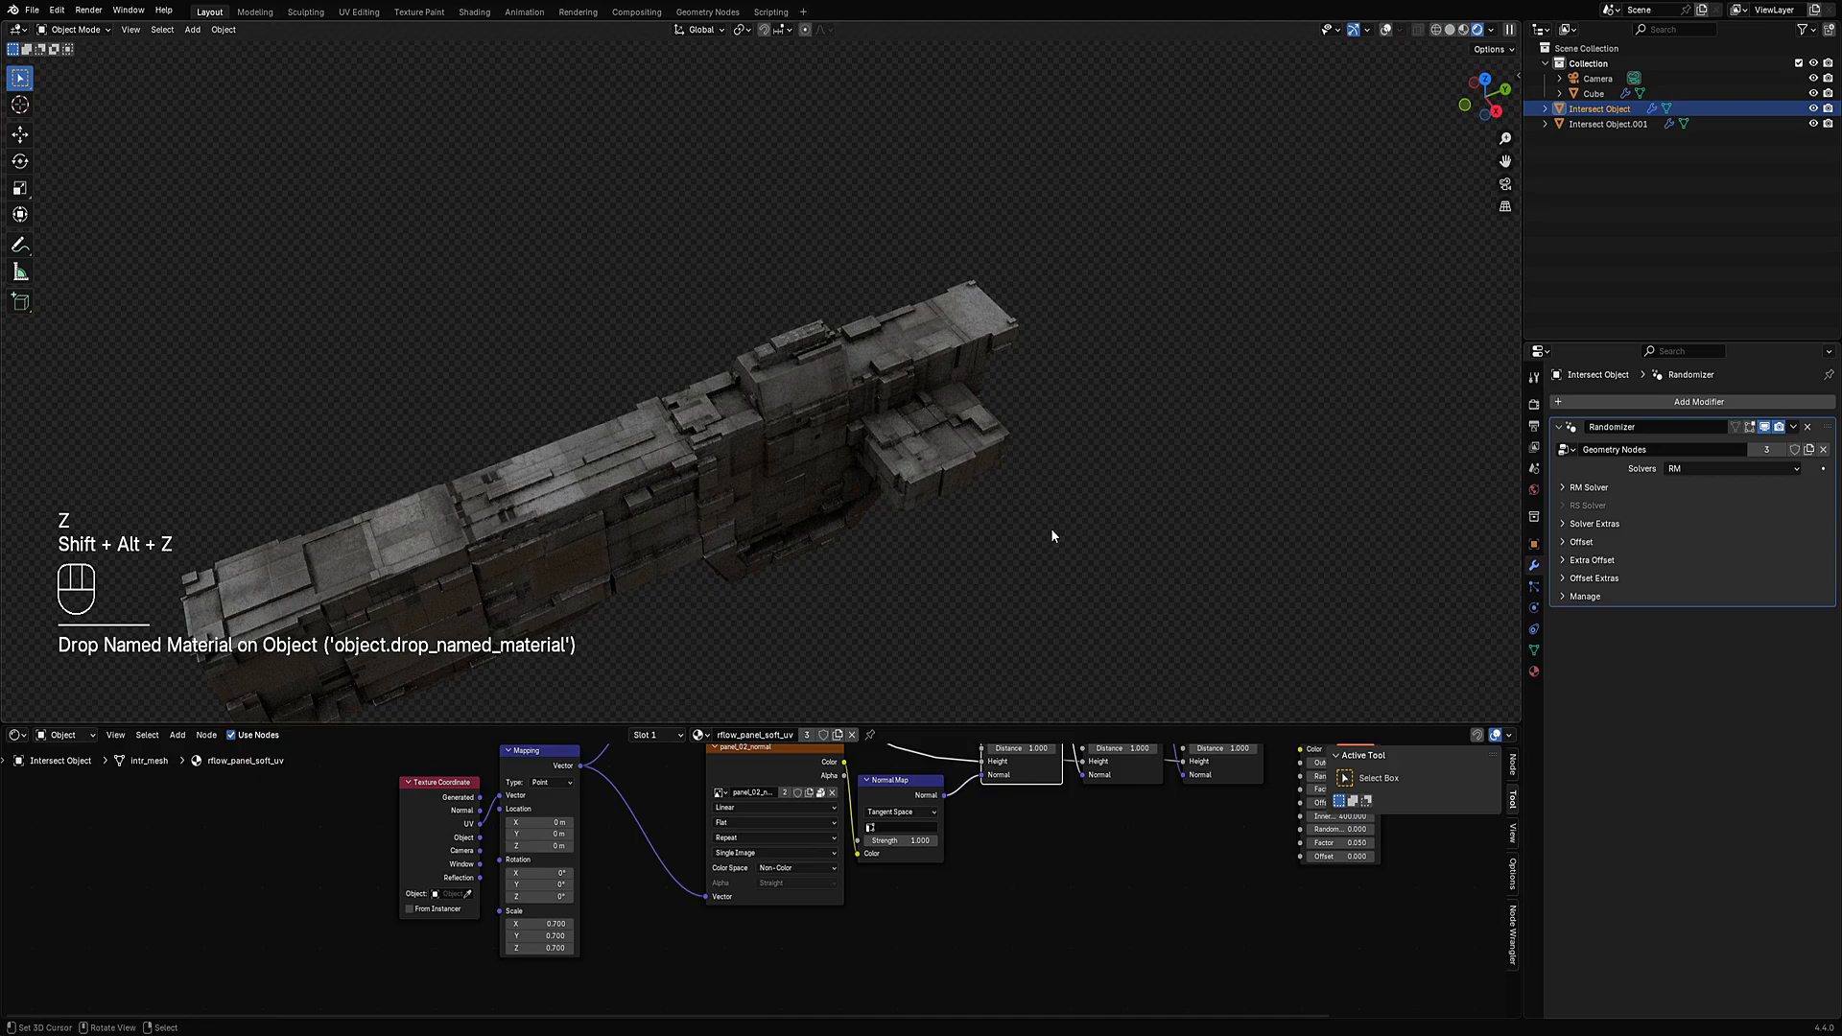
scroll(1051, 527, "up", 5)
left_click(772, 435)
middle_click_drag(772, 434, 909, 424)
scroll(974, 366, "up", 4)
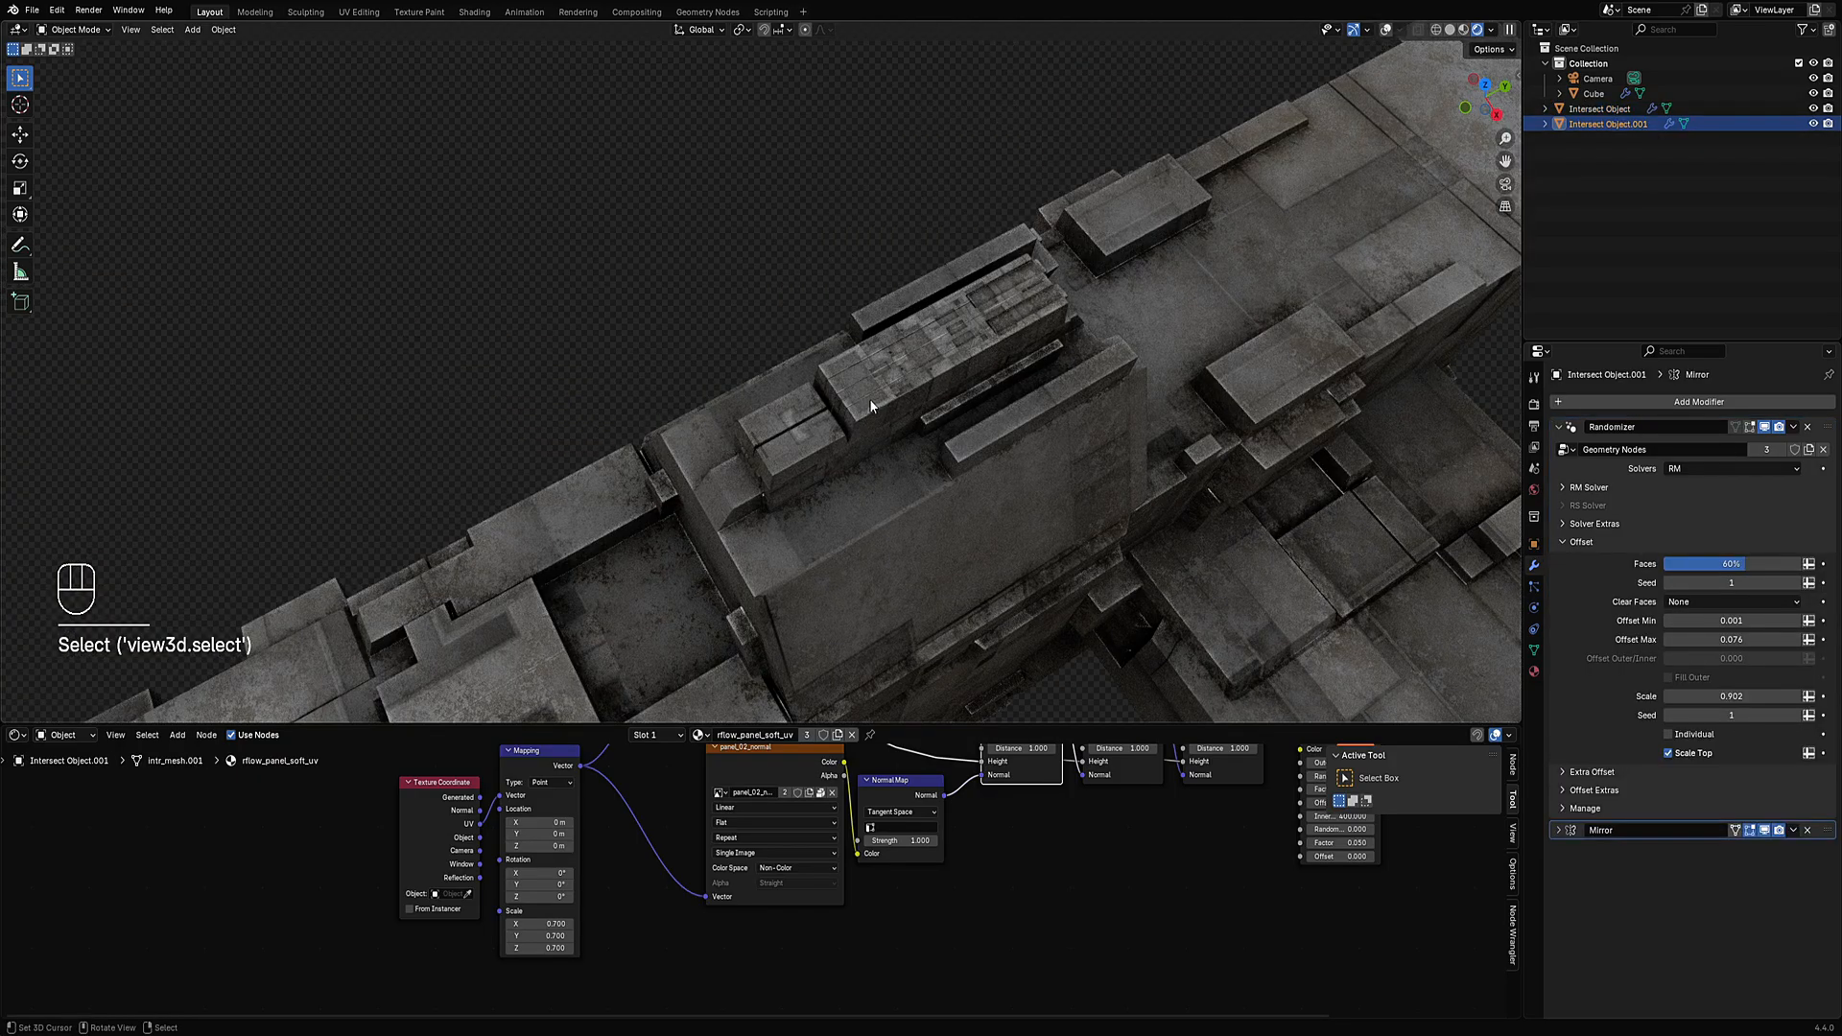
scroll(879, 412, "down", 2)
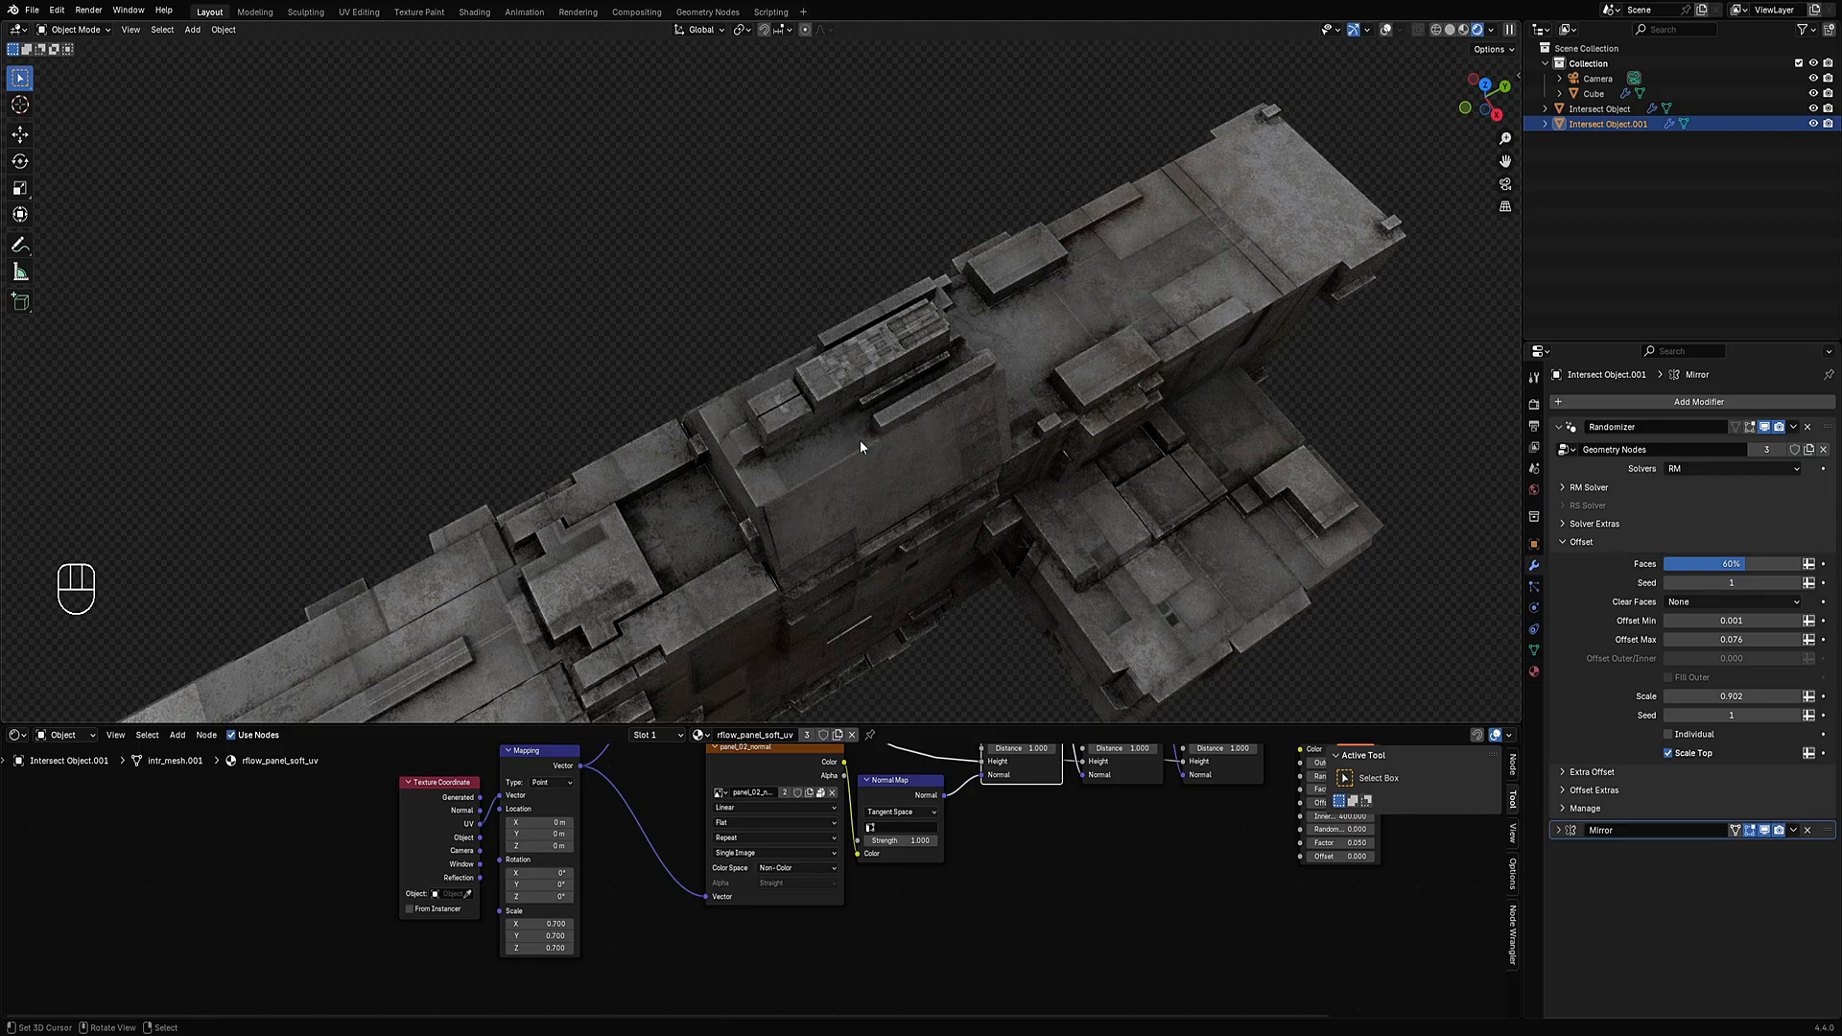
scroll(861, 442, "down", 4)
middle_click_drag(861, 441, 982, 567)
scroll(732, 384, "up", 4)
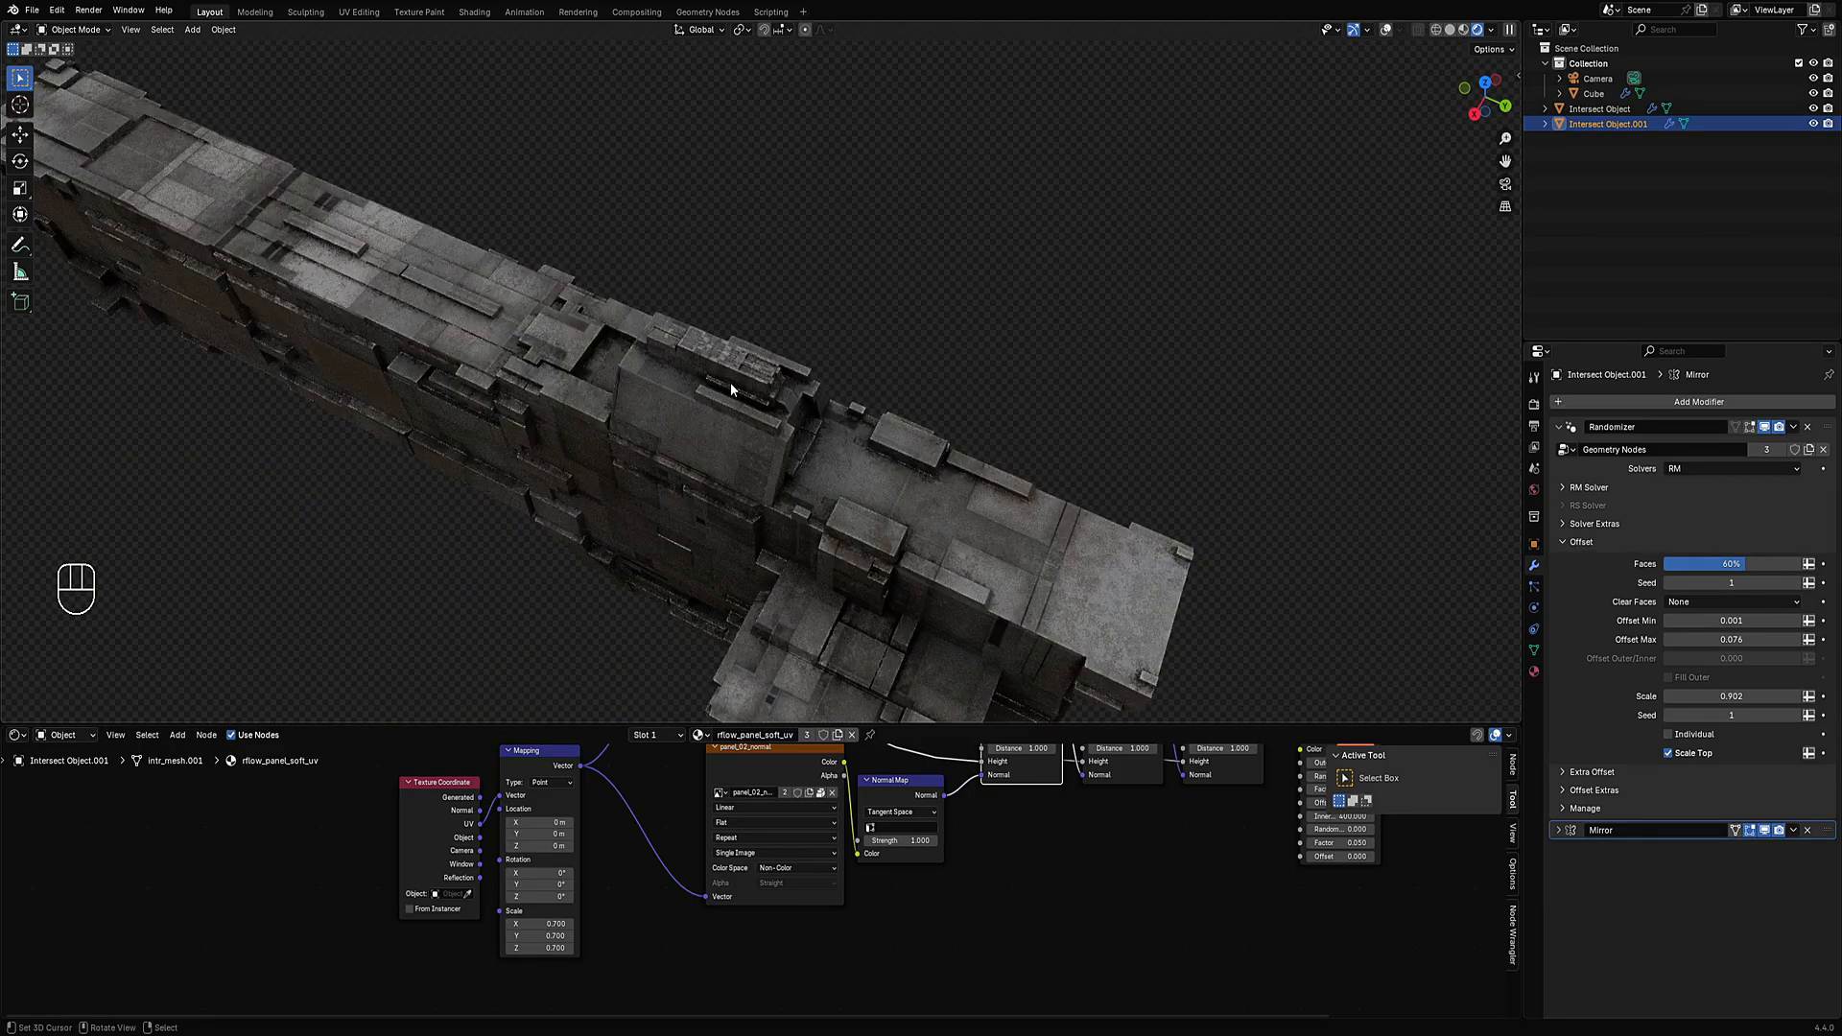
scroll(731, 387, "down", 4)
middle_click_drag(902, 463, 933, 408)
Set the RM Solver seed of the main body's Randomizer to 44.
left_click(931, 415)
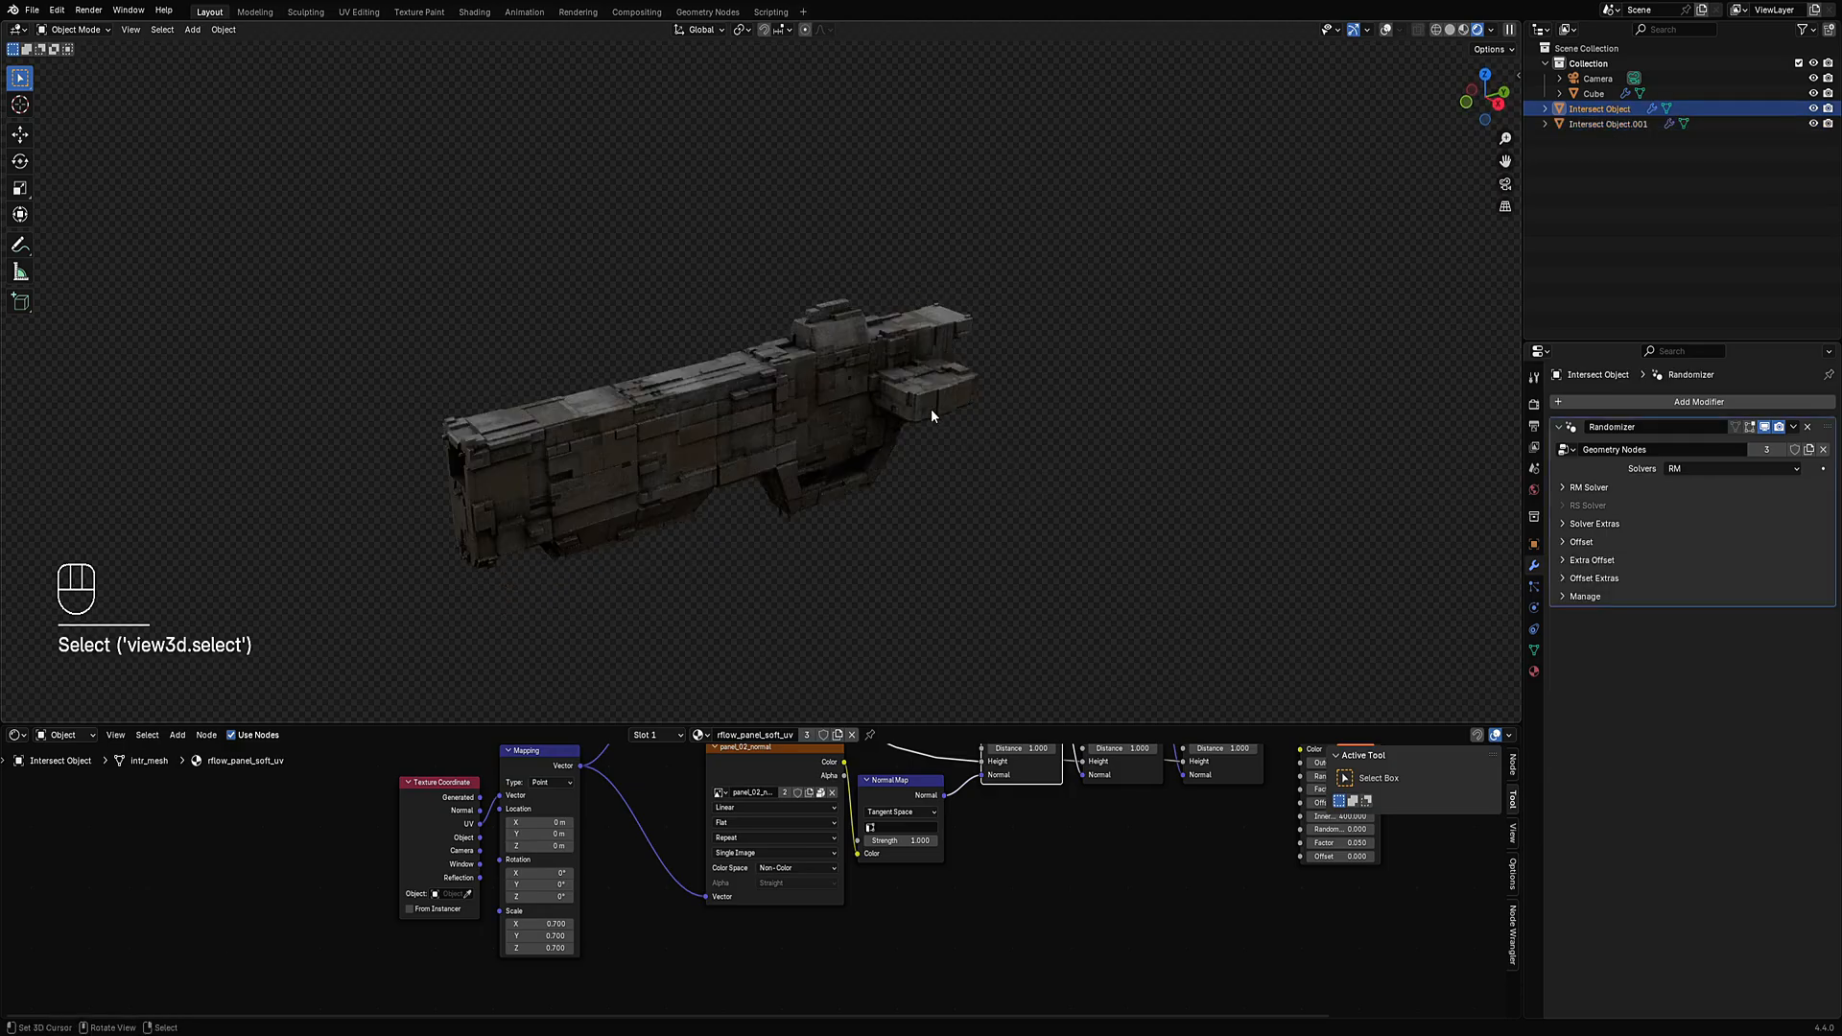
left_click(773, 419)
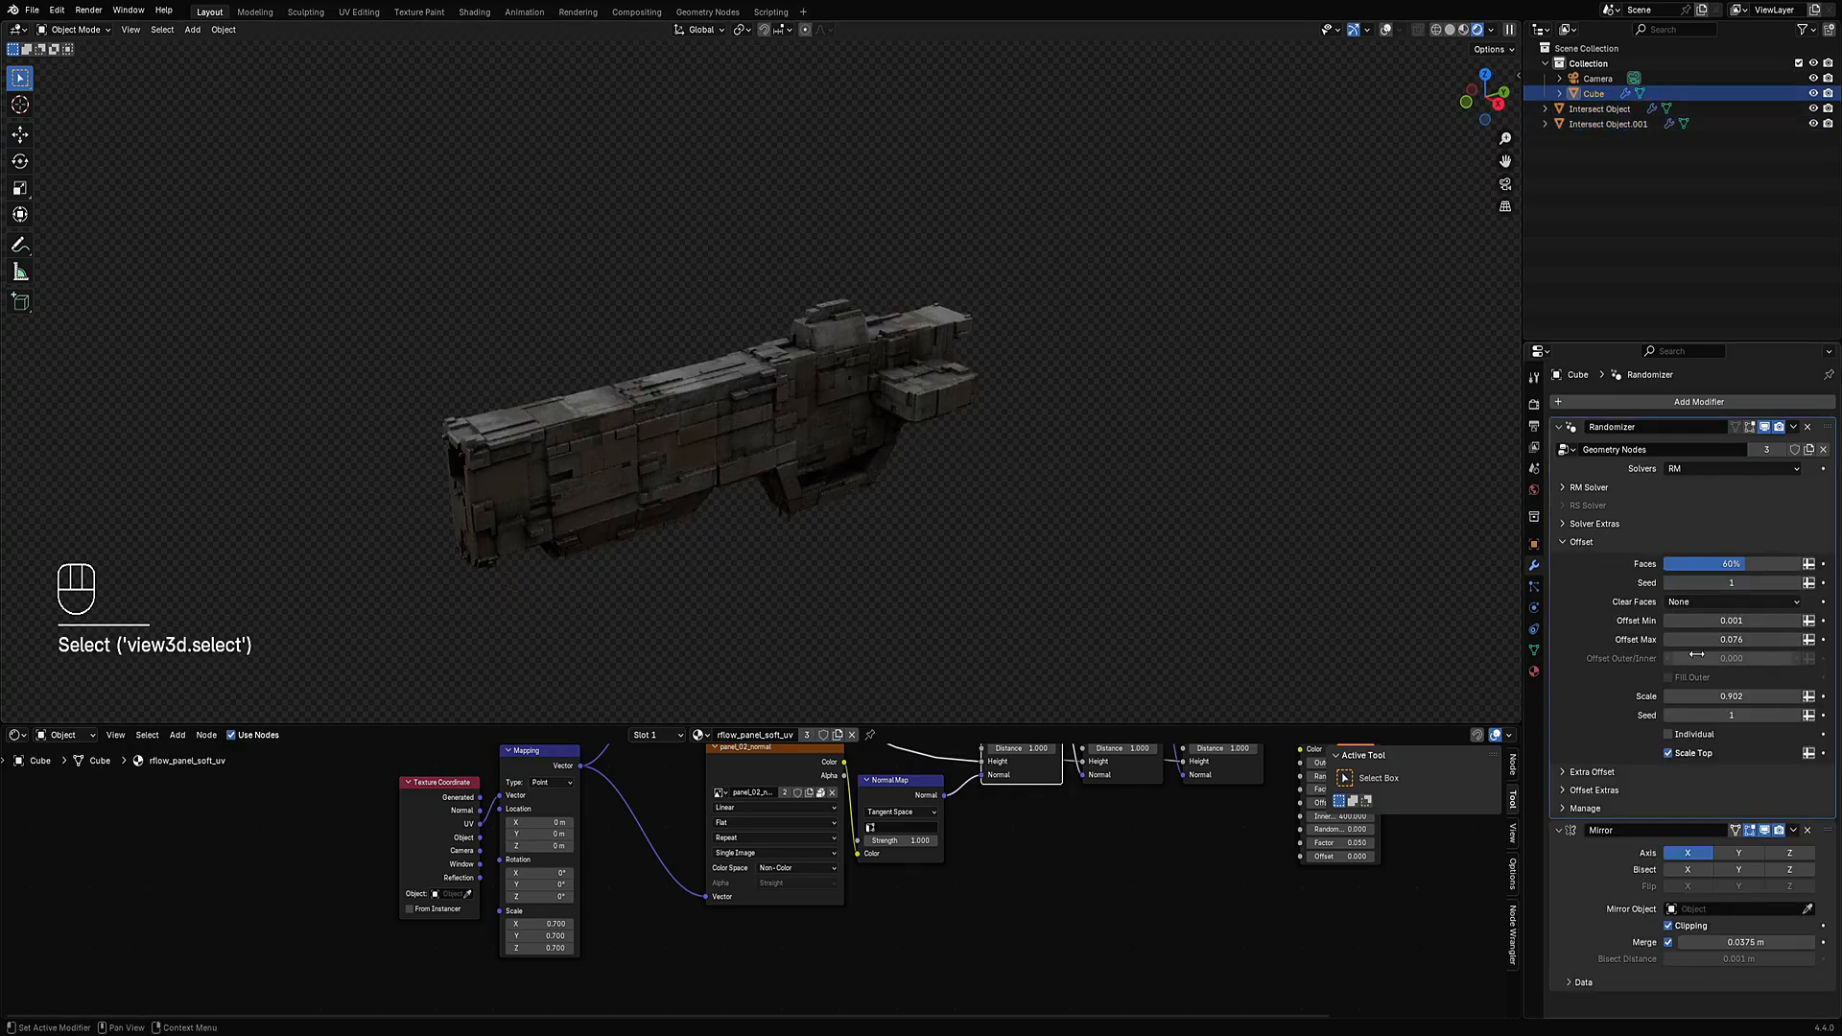
left_click(1583, 543)
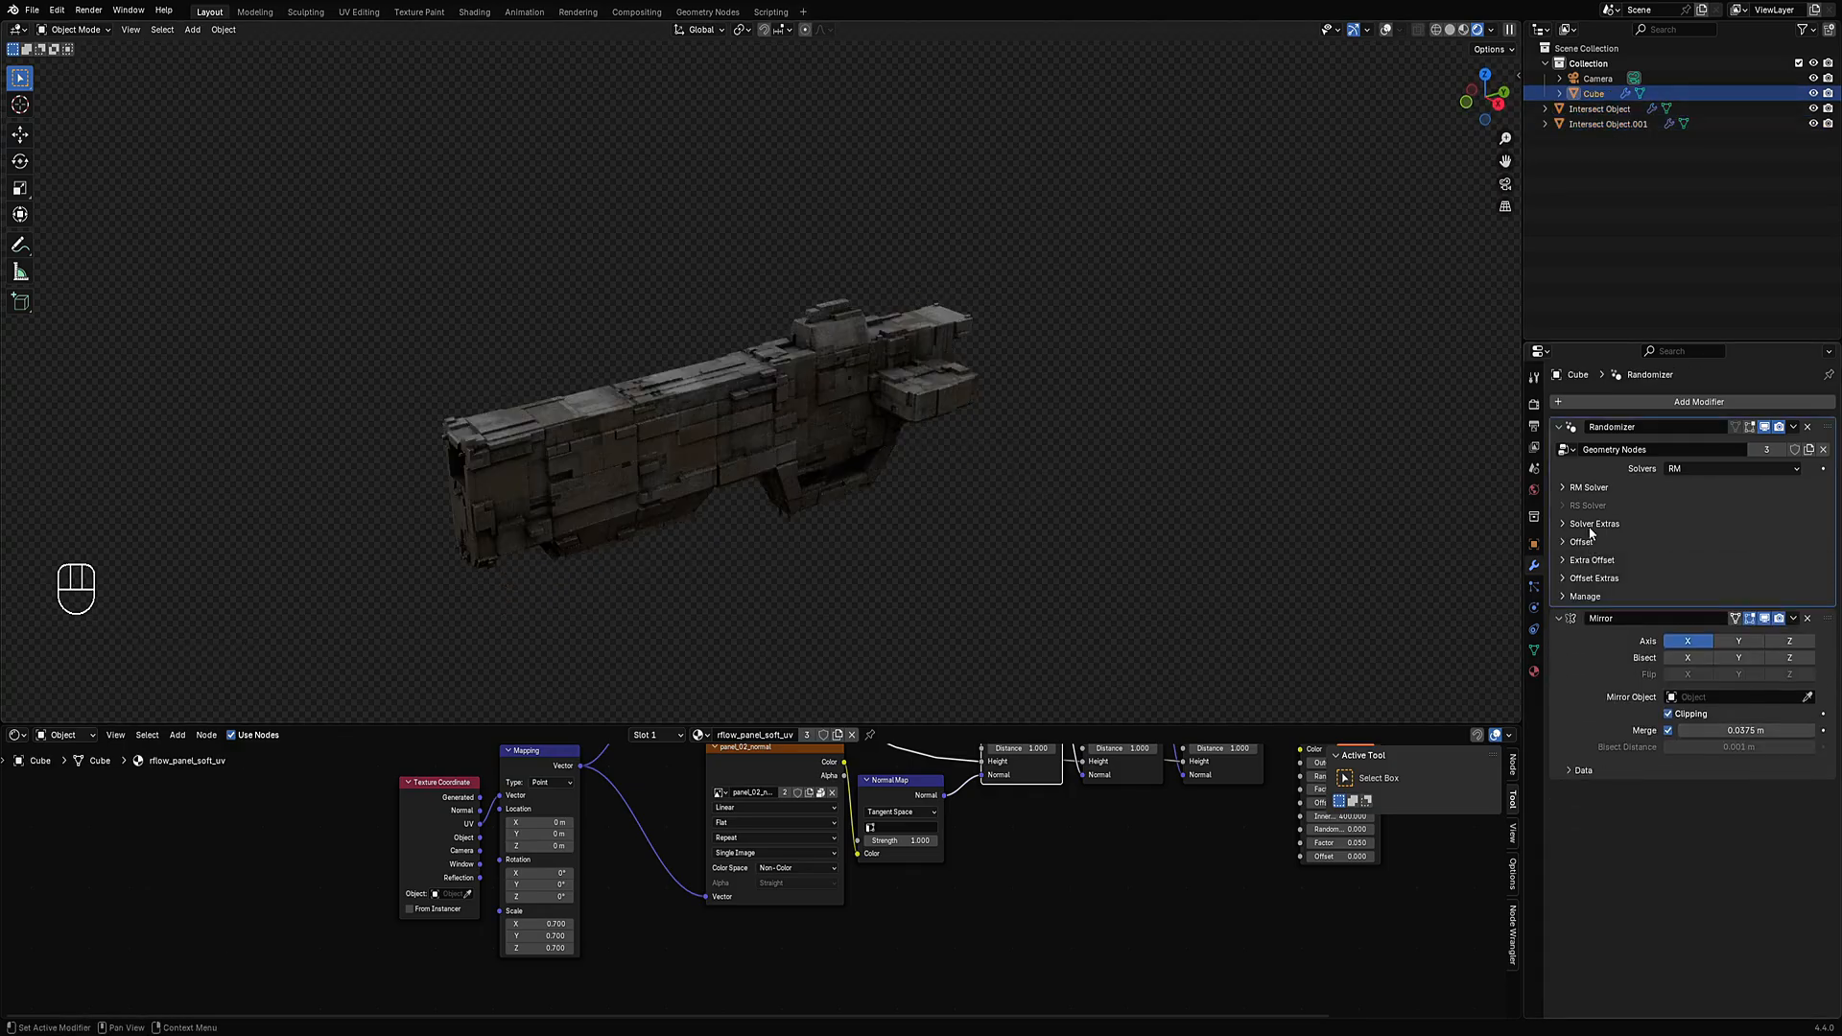
left_click(1587, 487)
scroll(1724, 604, "up", 2, "ctrl")
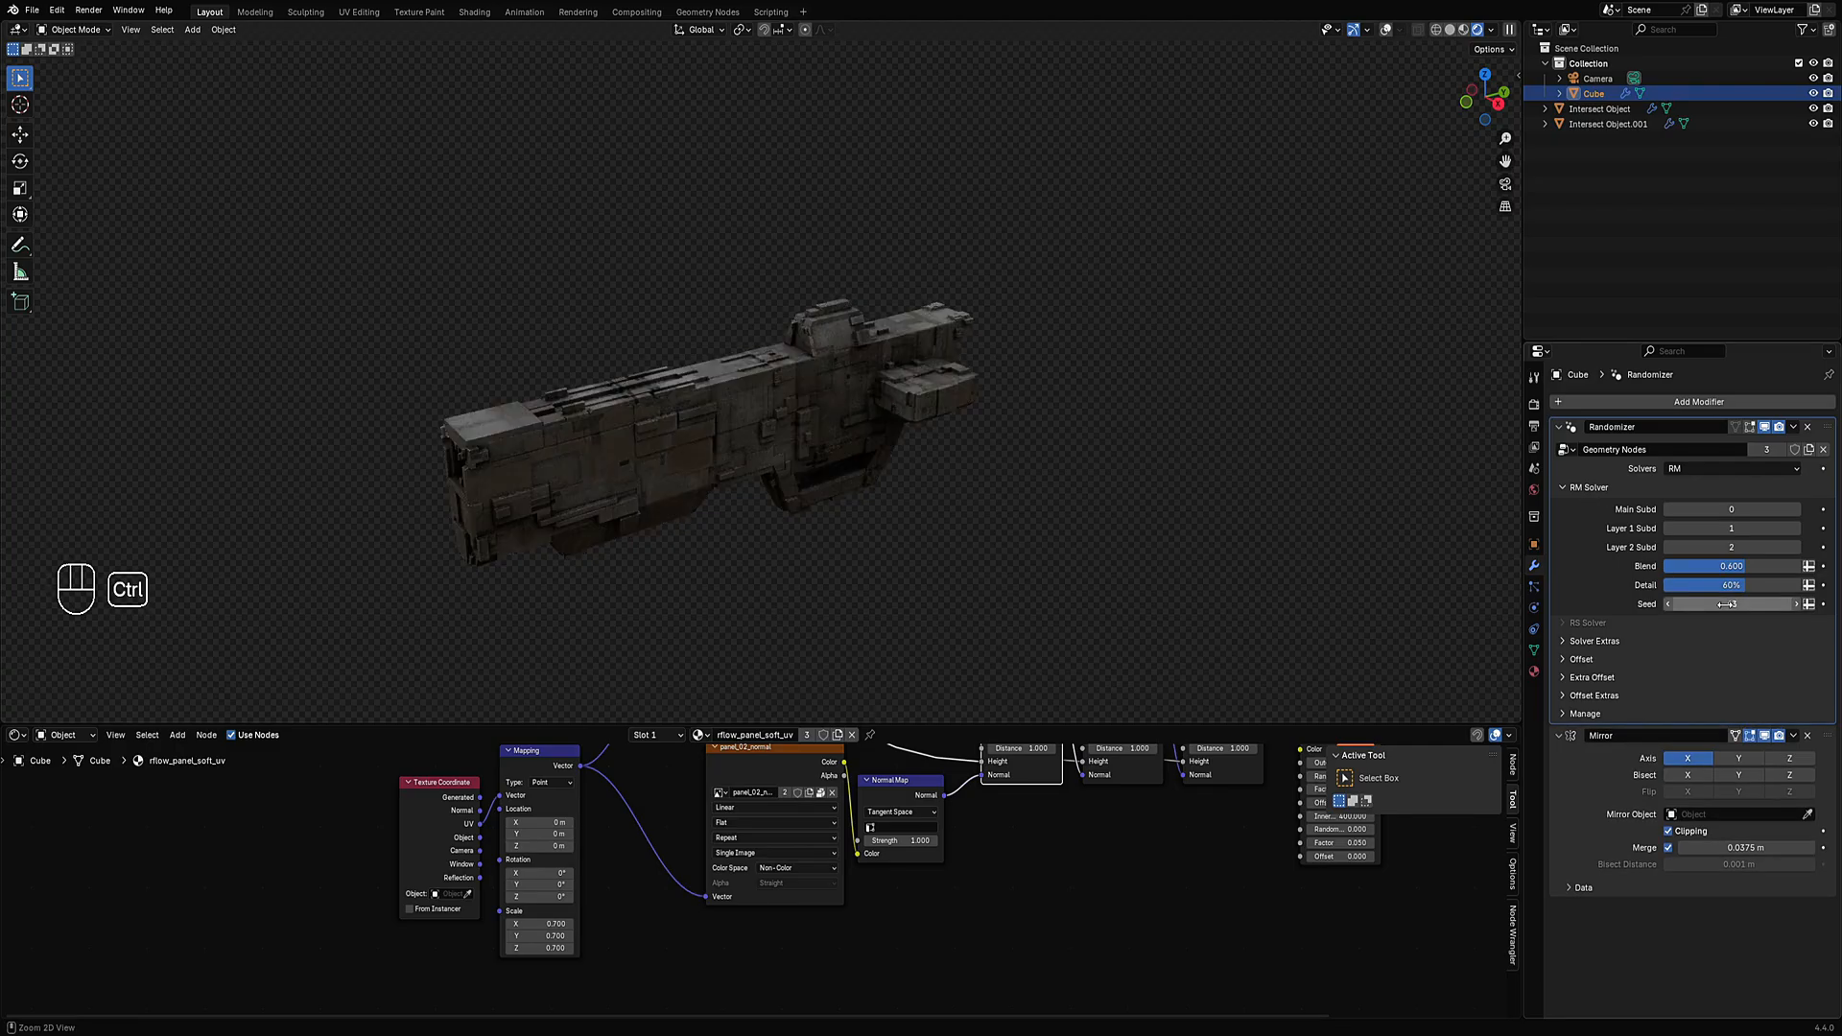
scroll(1725, 604, "up", 4, "ctrl")
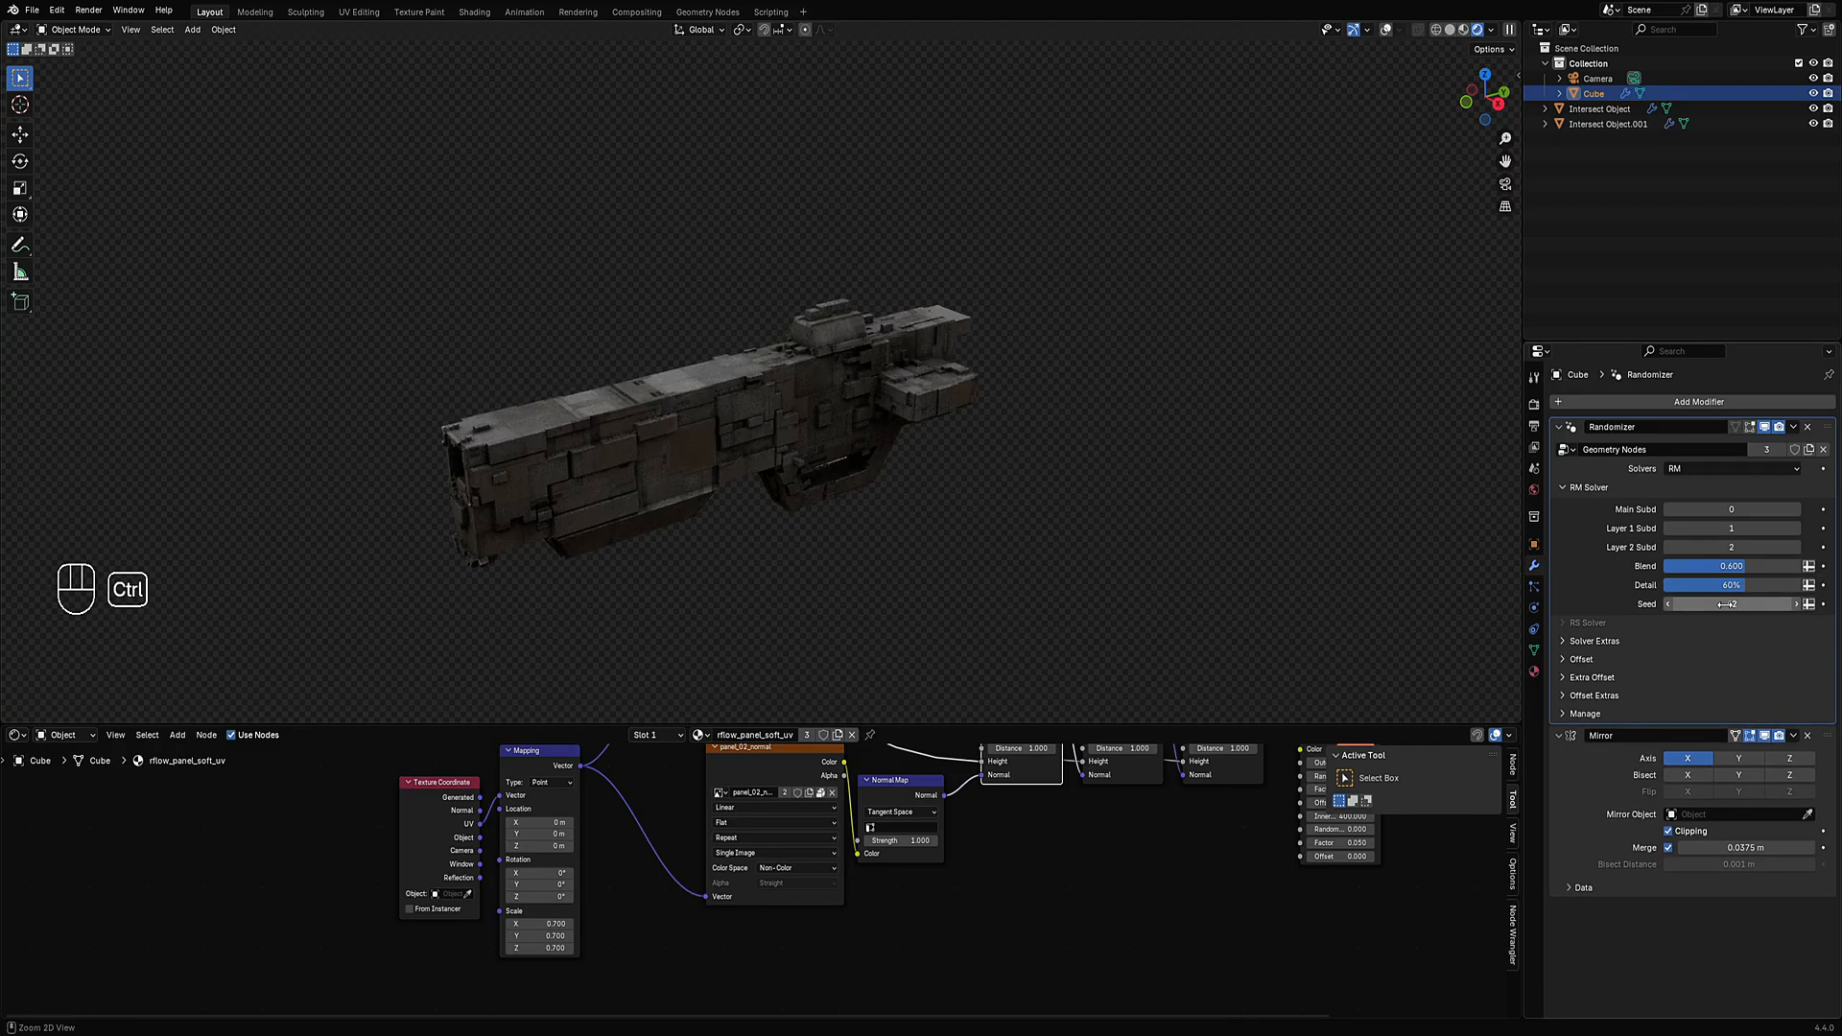
scroll(1727, 604, "up", 2, "ctrl")
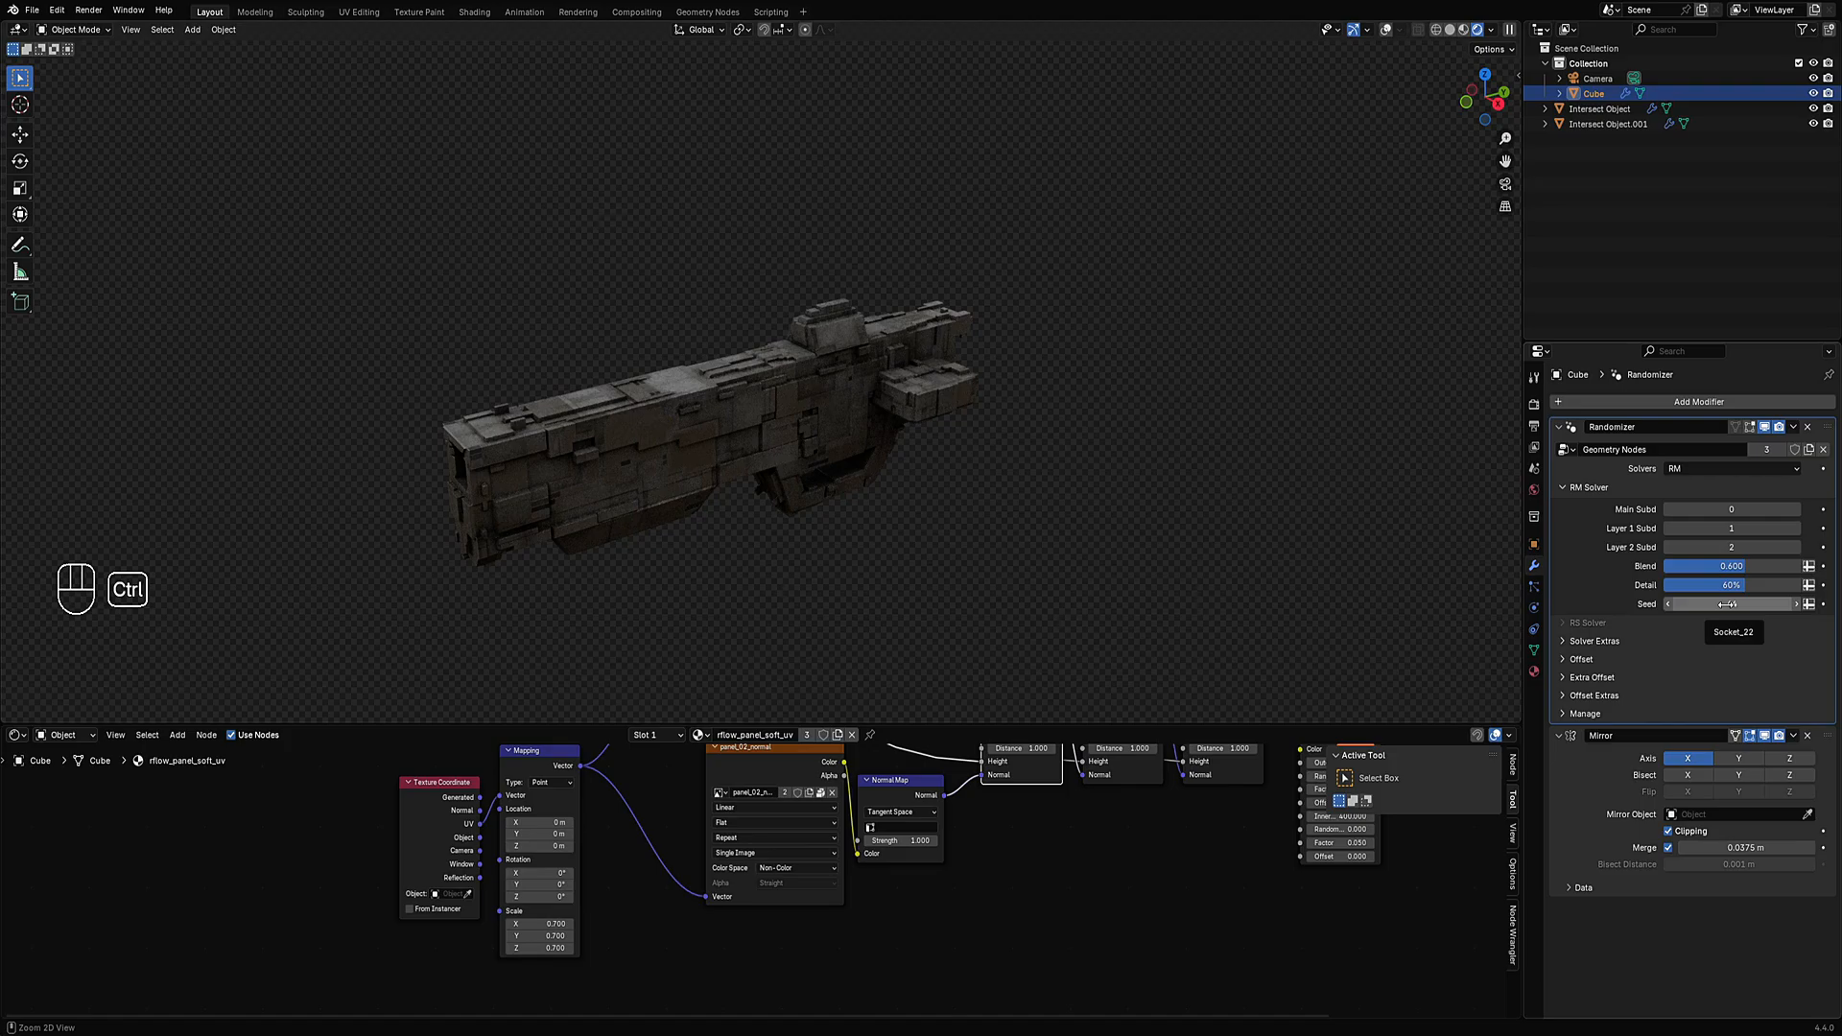
middle_click_drag(972, 428, 927, 446)
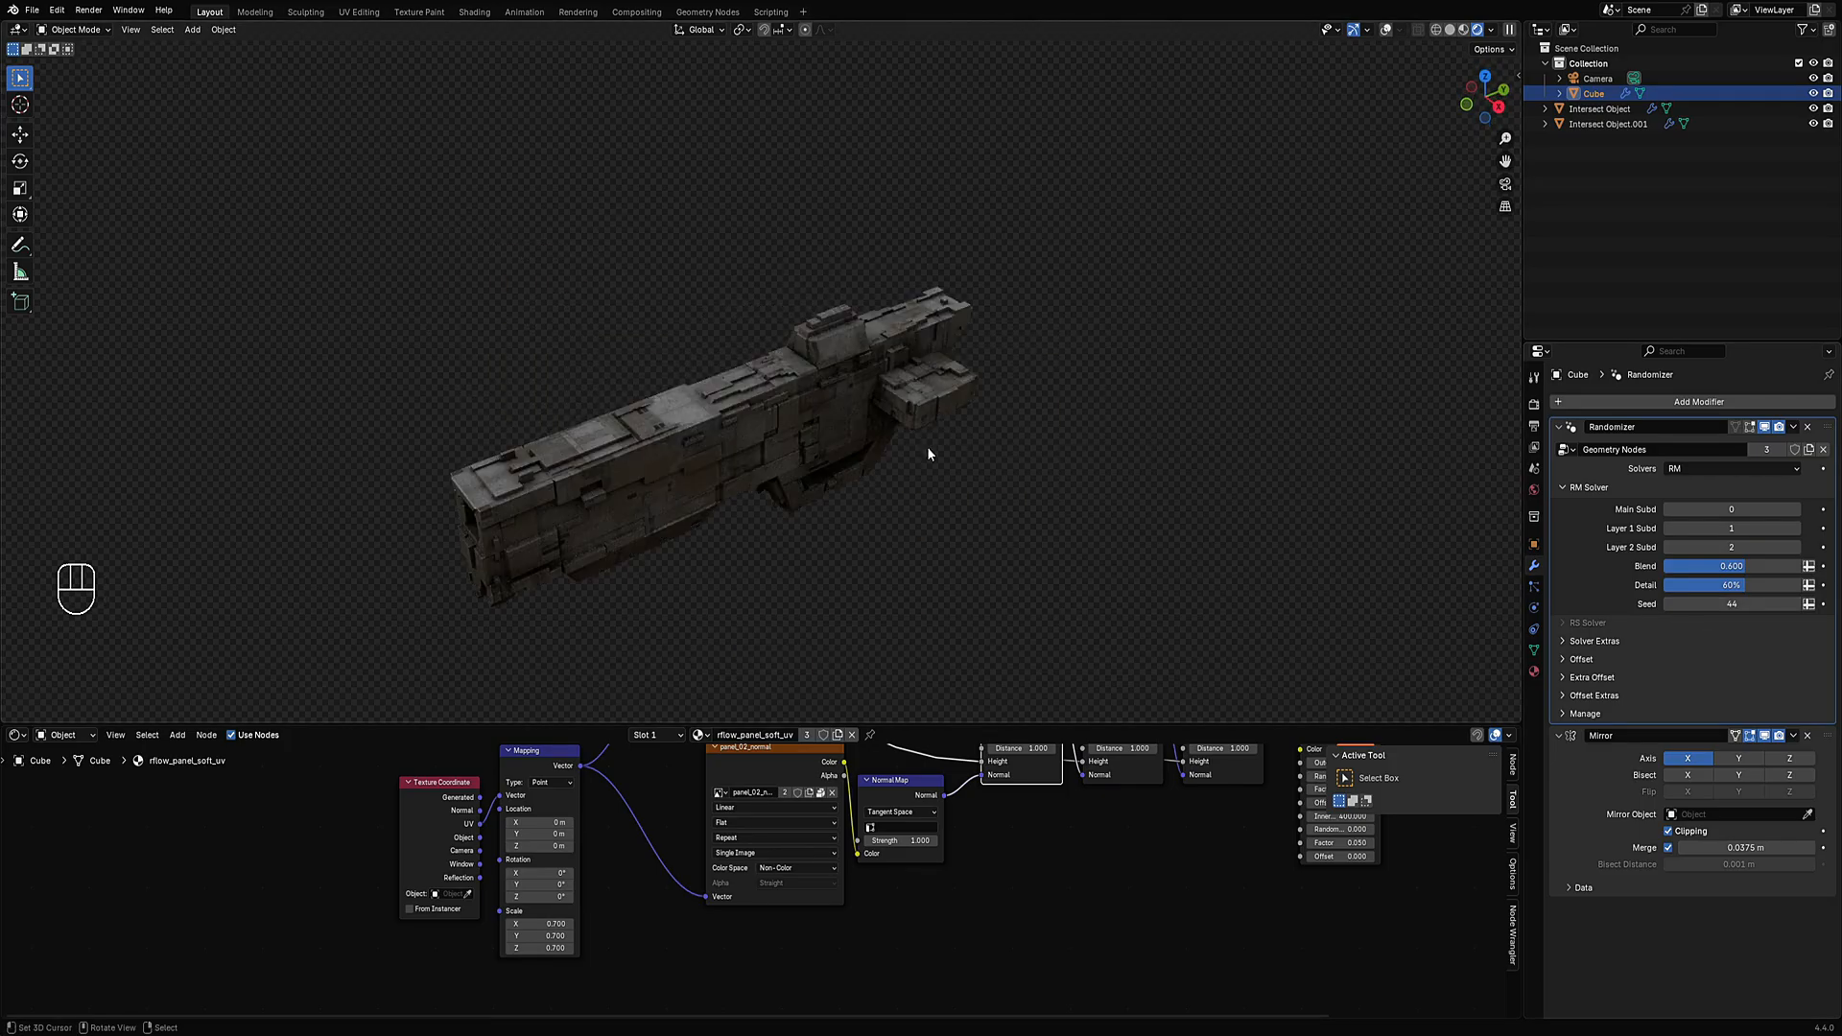
Set the RM Solver seed of the side intersect block's Randomizer to 60.
left_click(925, 410)
left_click(1592, 487)
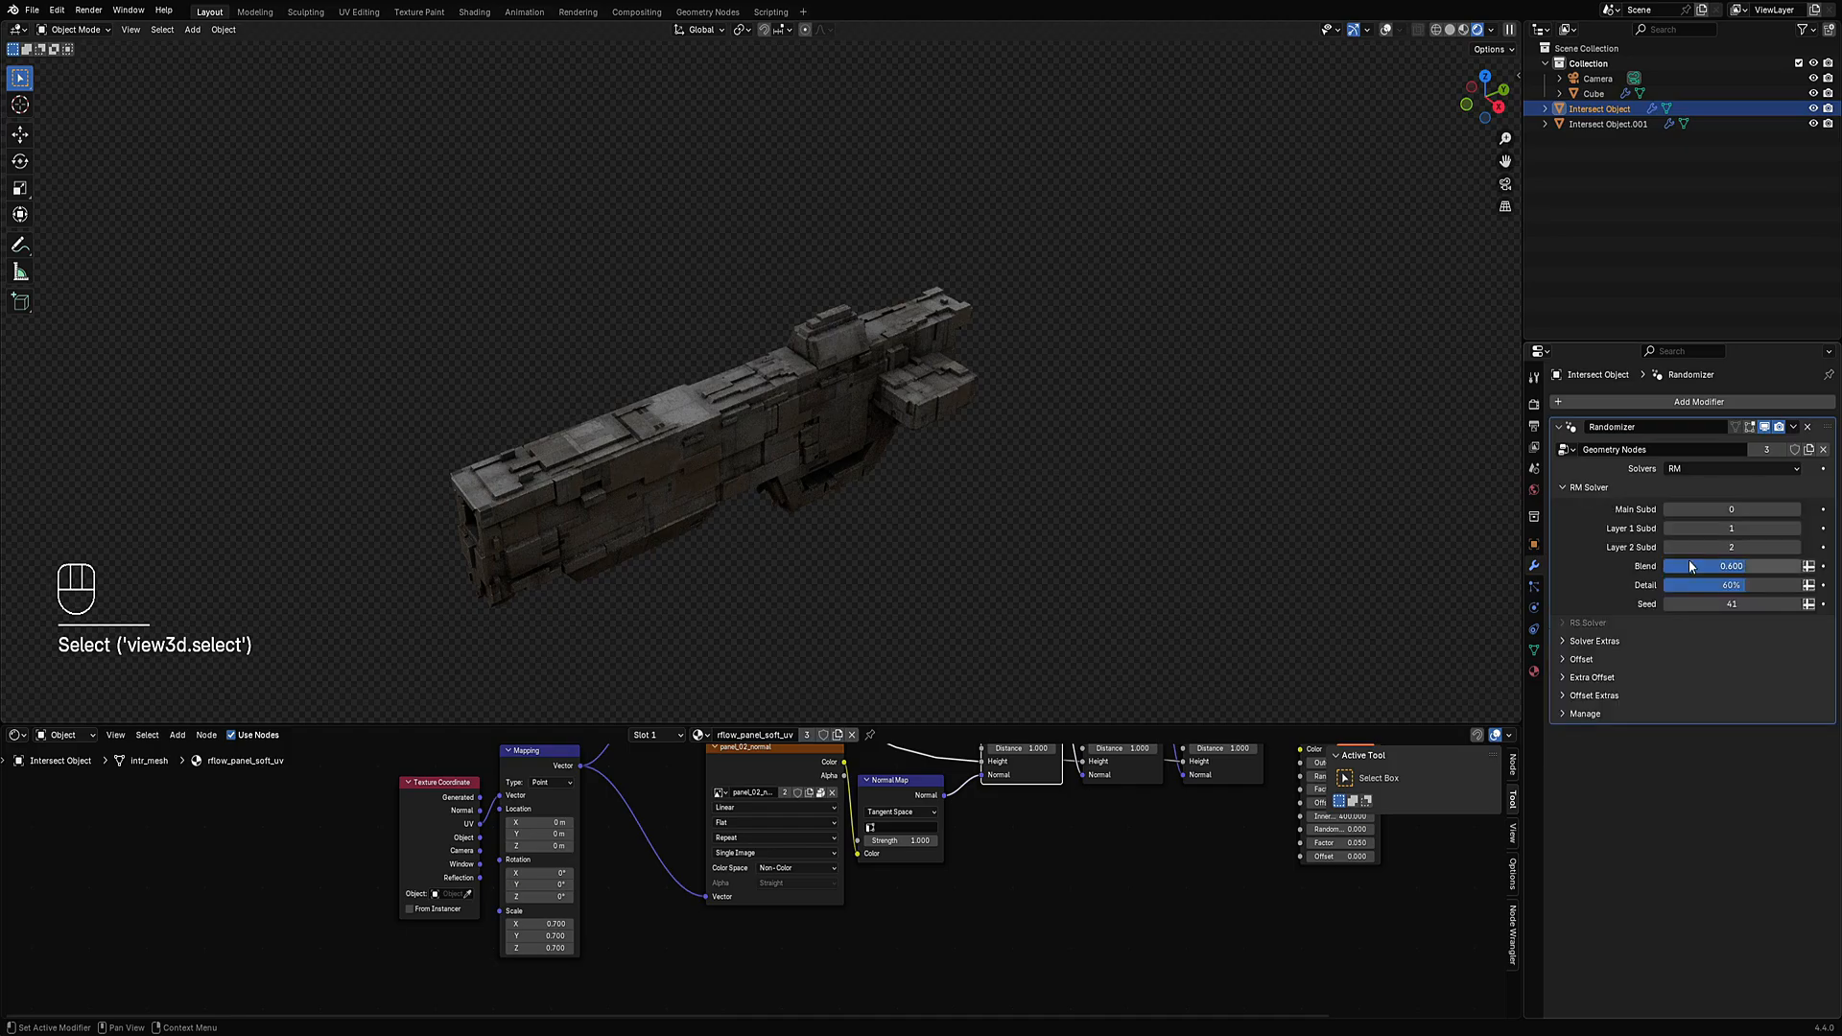
scroll(1709, 601, "up", 6, "ctrl")
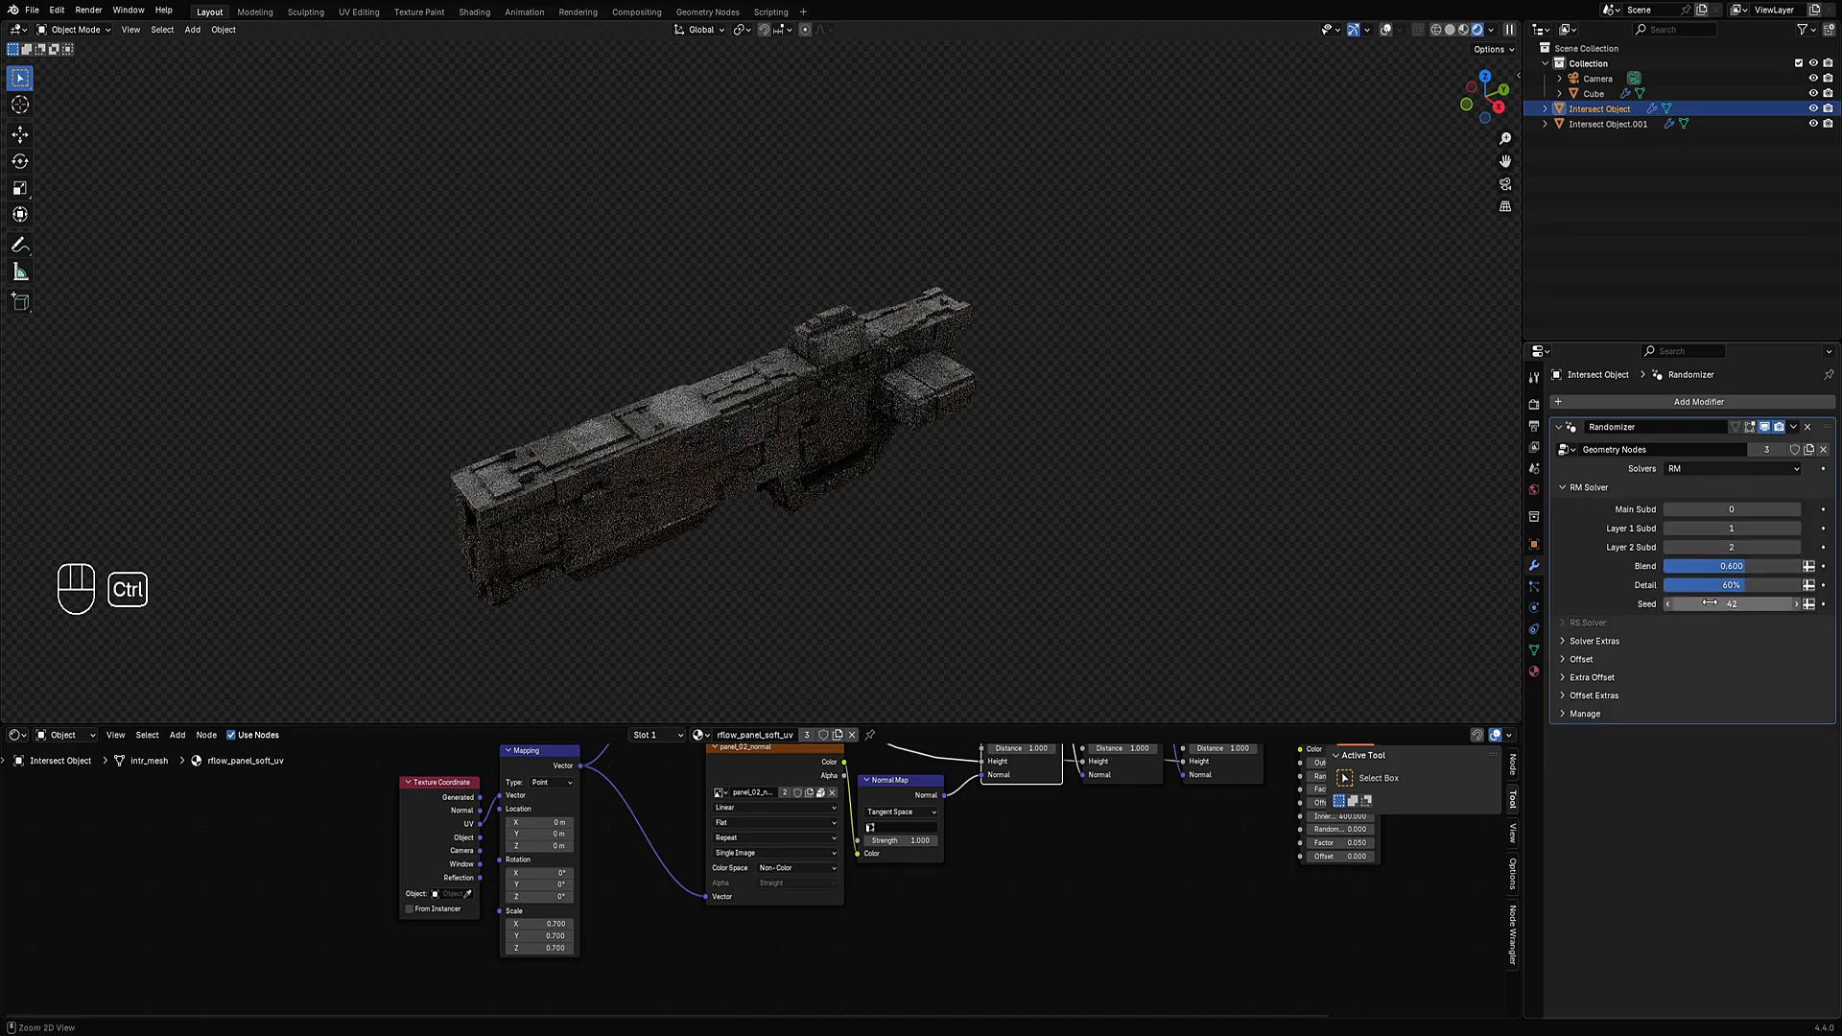
scroll(1711, 604, "up", 1, "ctrl")
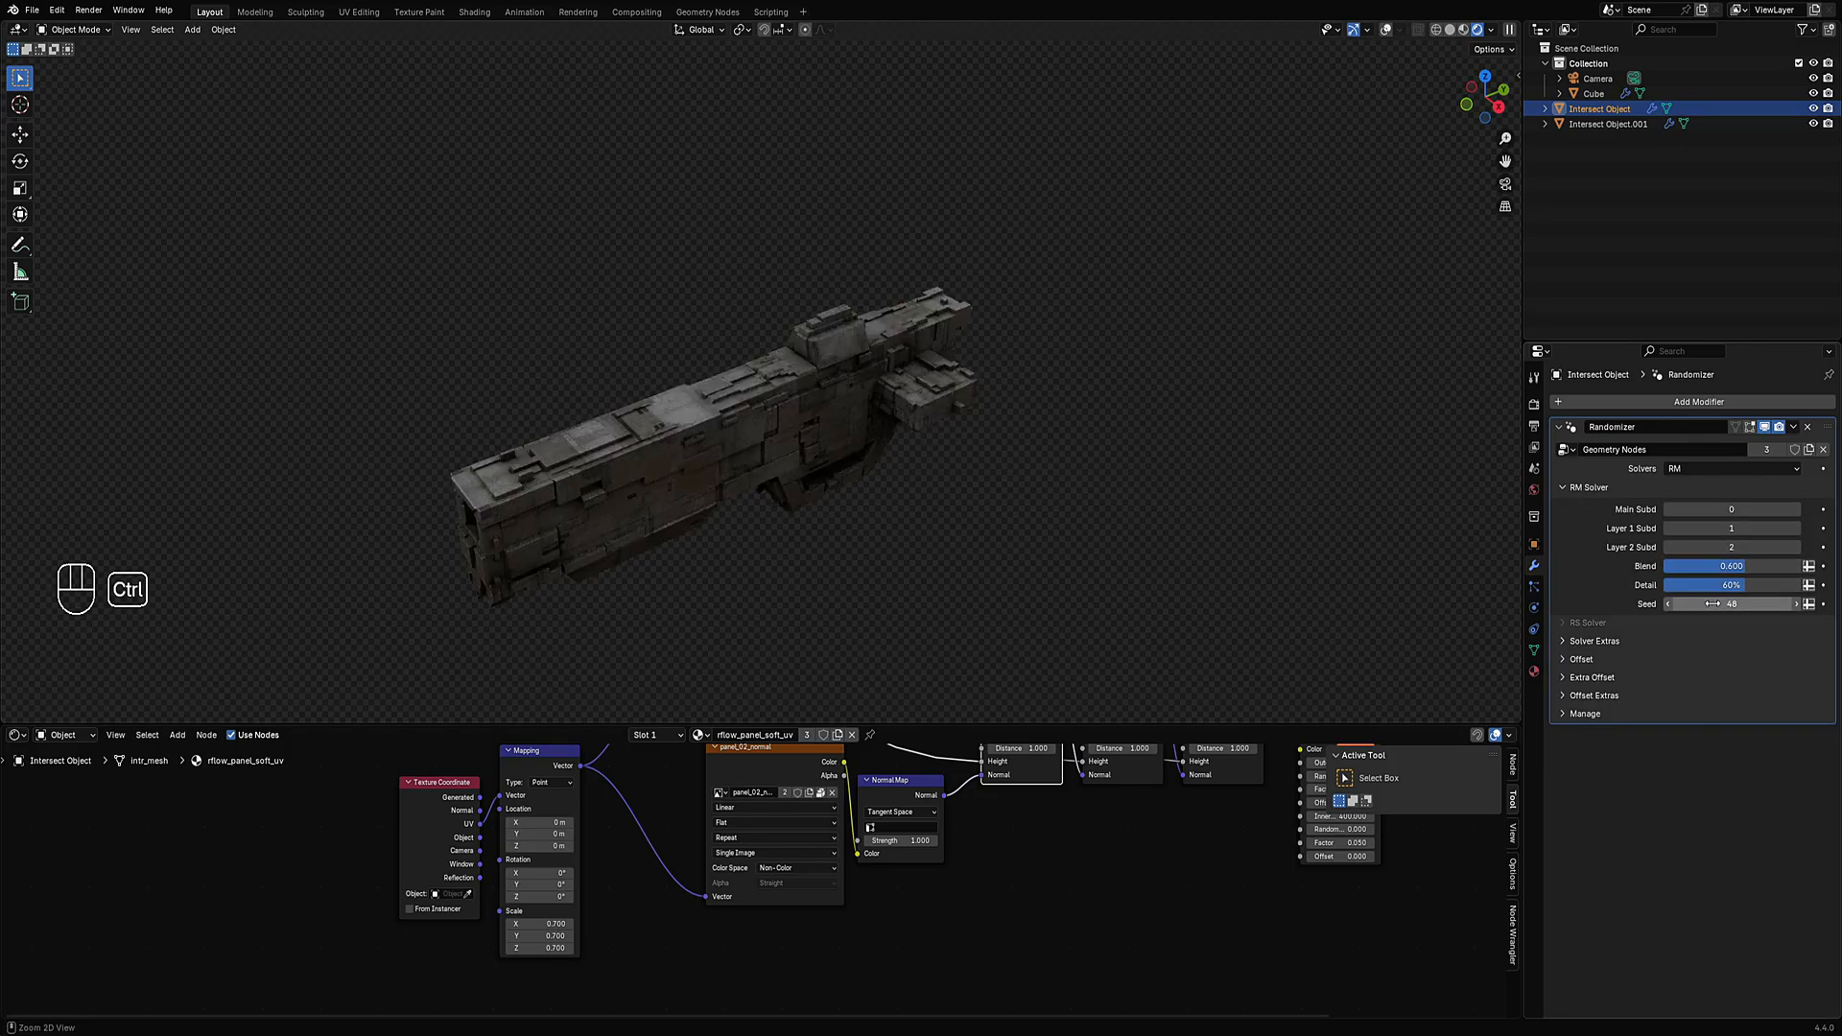
scroll(1712, 603, "up", 7, "ctrl")
scroll(1712, 603, "up", 5, "ctrl")
middle_click_drag(888, 459, 911, 472)
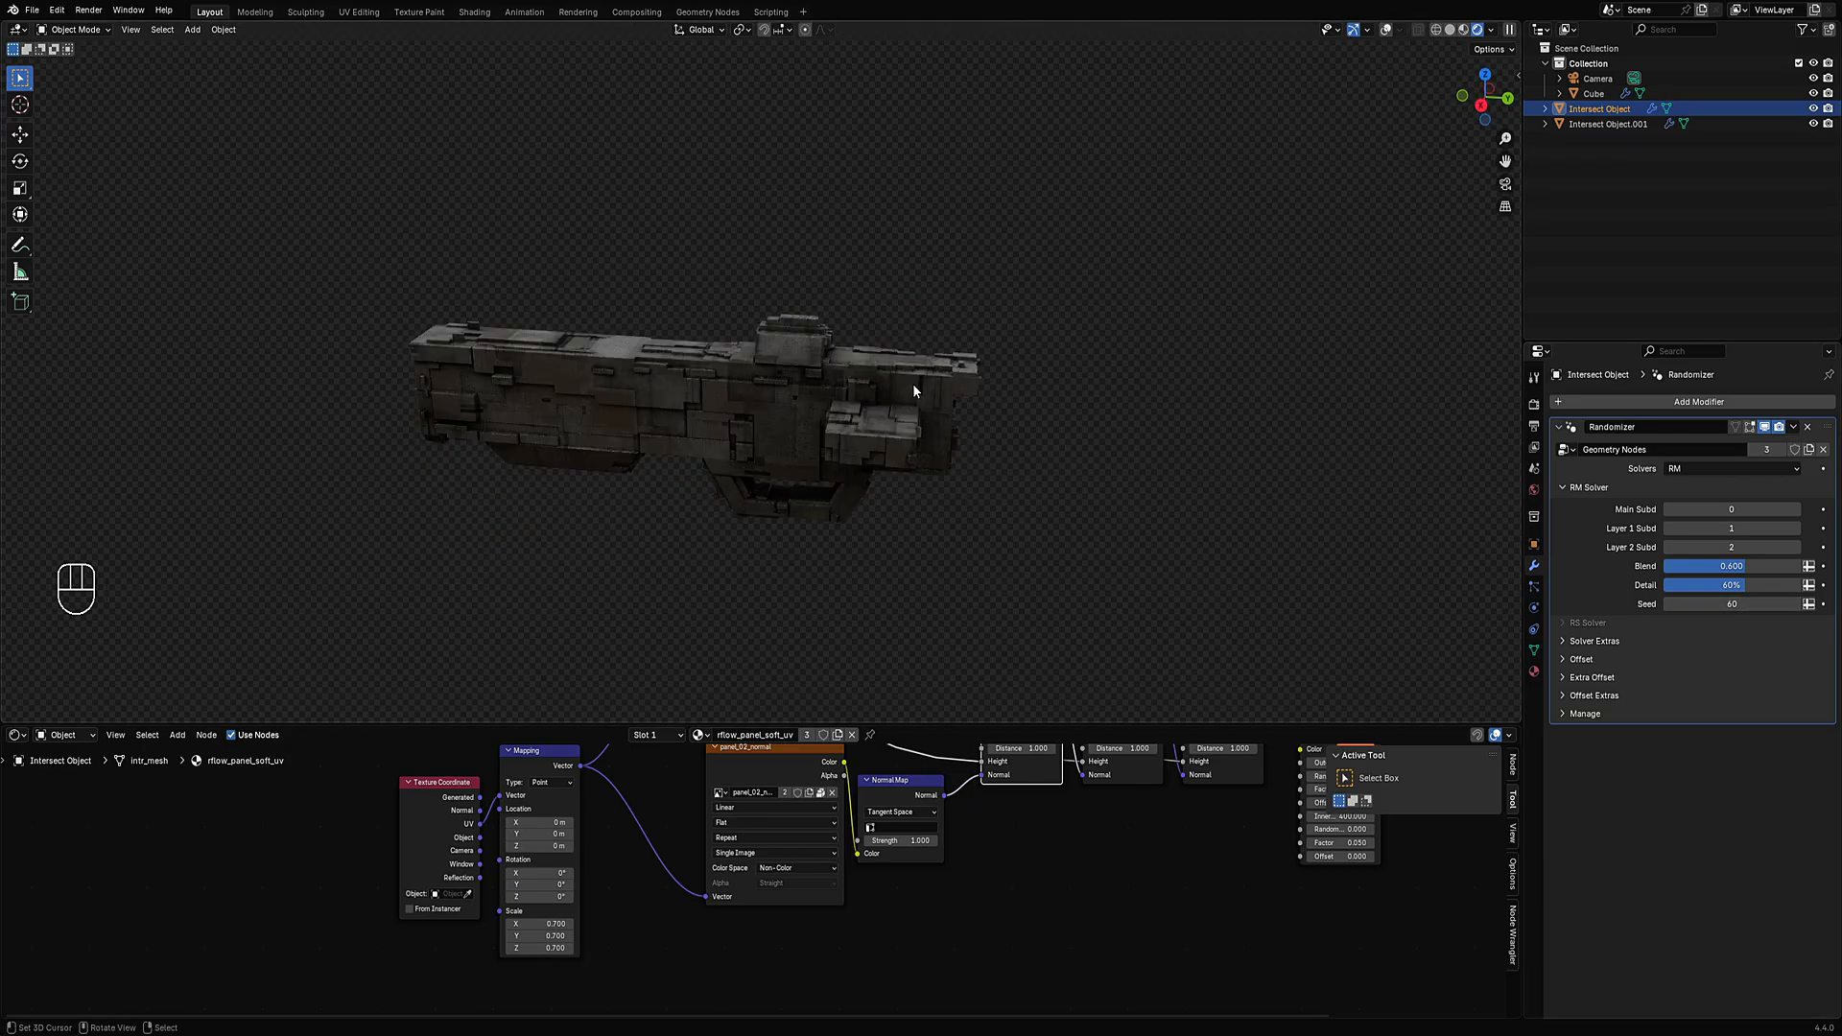
Open the main body for mesh editing with overlays shown and examine its base topology.
middle_click_drag(913, 391, 933, 439)
left_click(805, 365)
scroll(953, 376, "up", 4)
key("Tab")
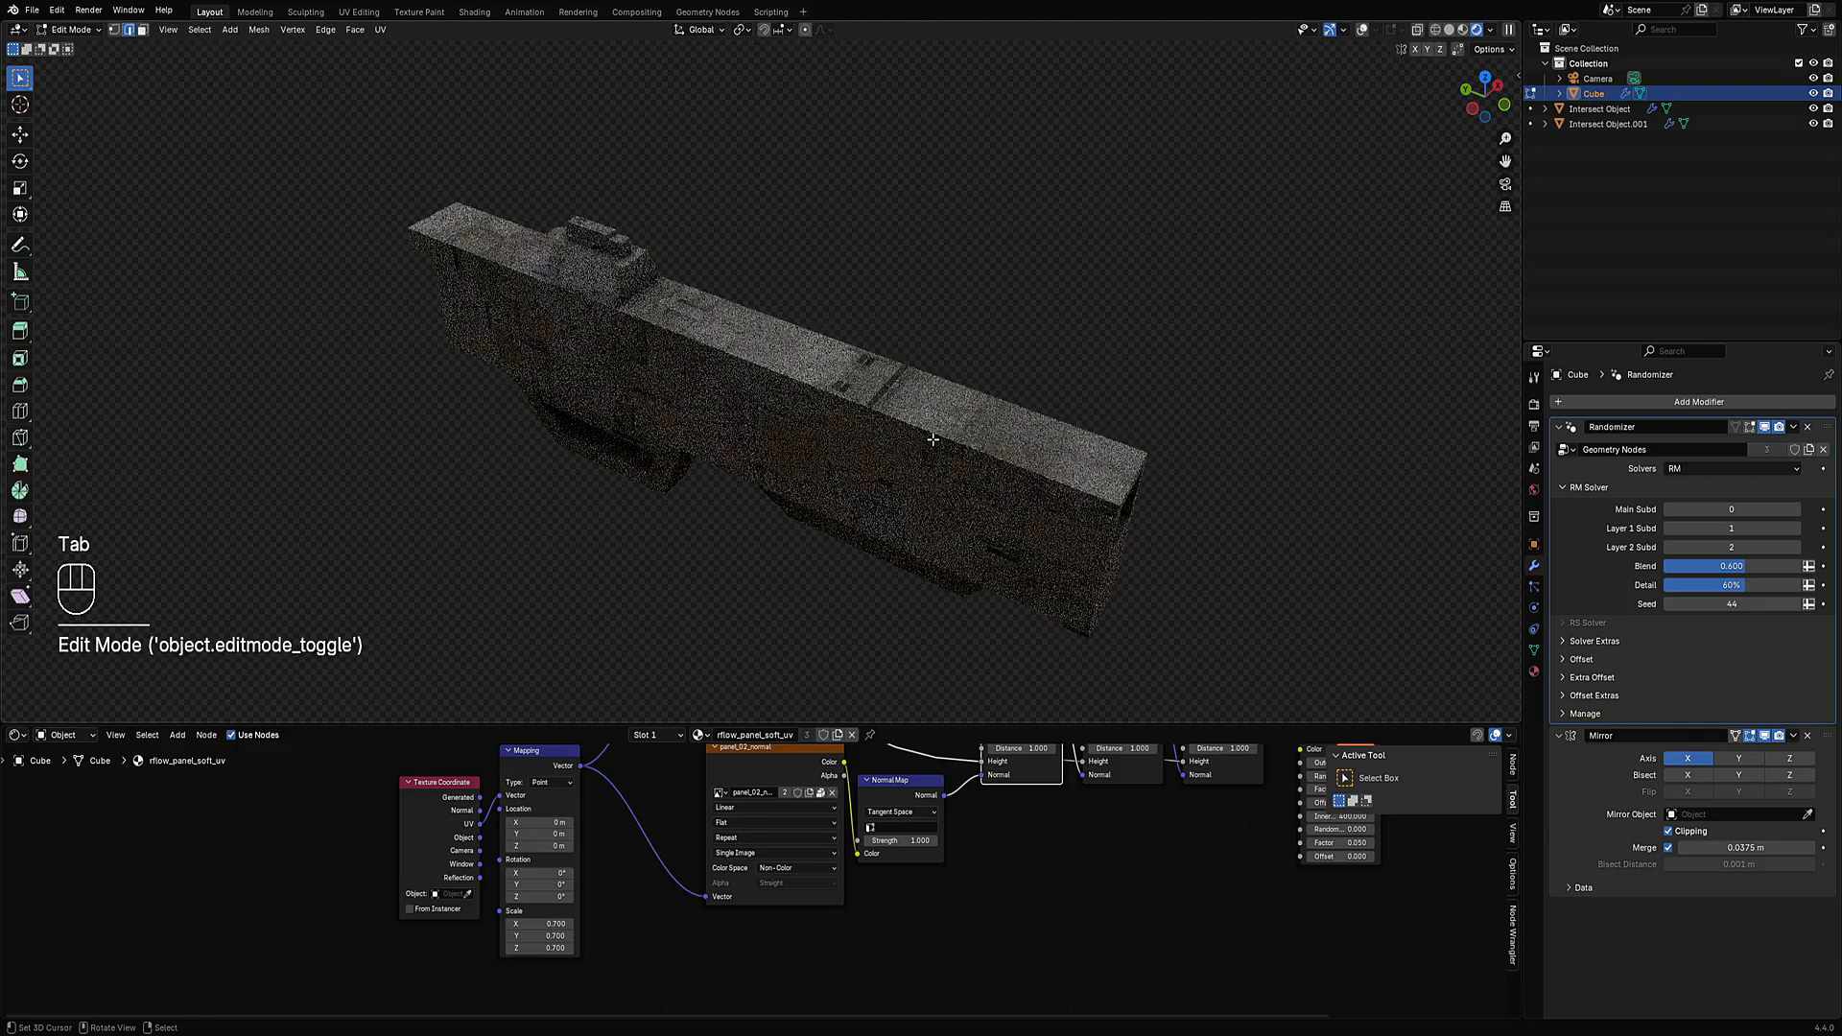
key("shift+alt+z")
middle_click_drag(950, 510, 877, 442)
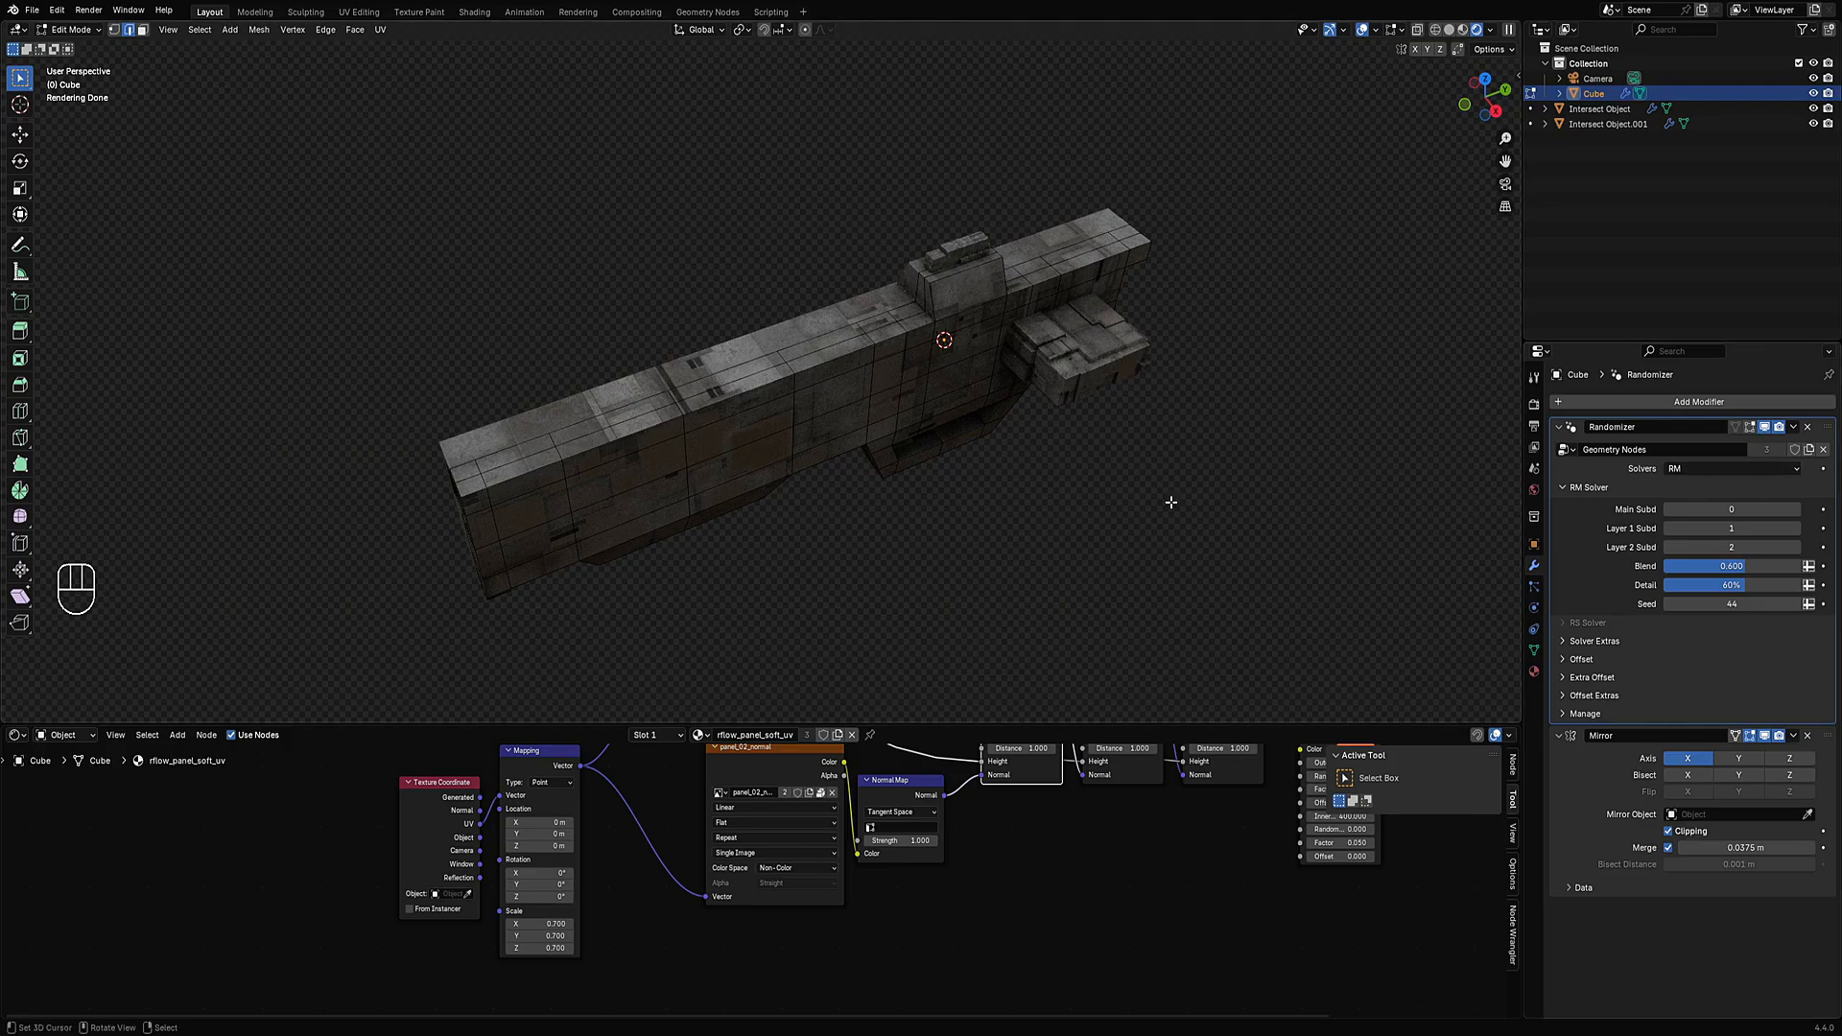
middle_click_drag(1171, 502, 924, 332)
Leave mesh editing and examine the main body's panel detail from the side and in perspective.
key("Tab")
scroll(924, 332, "up", 4)
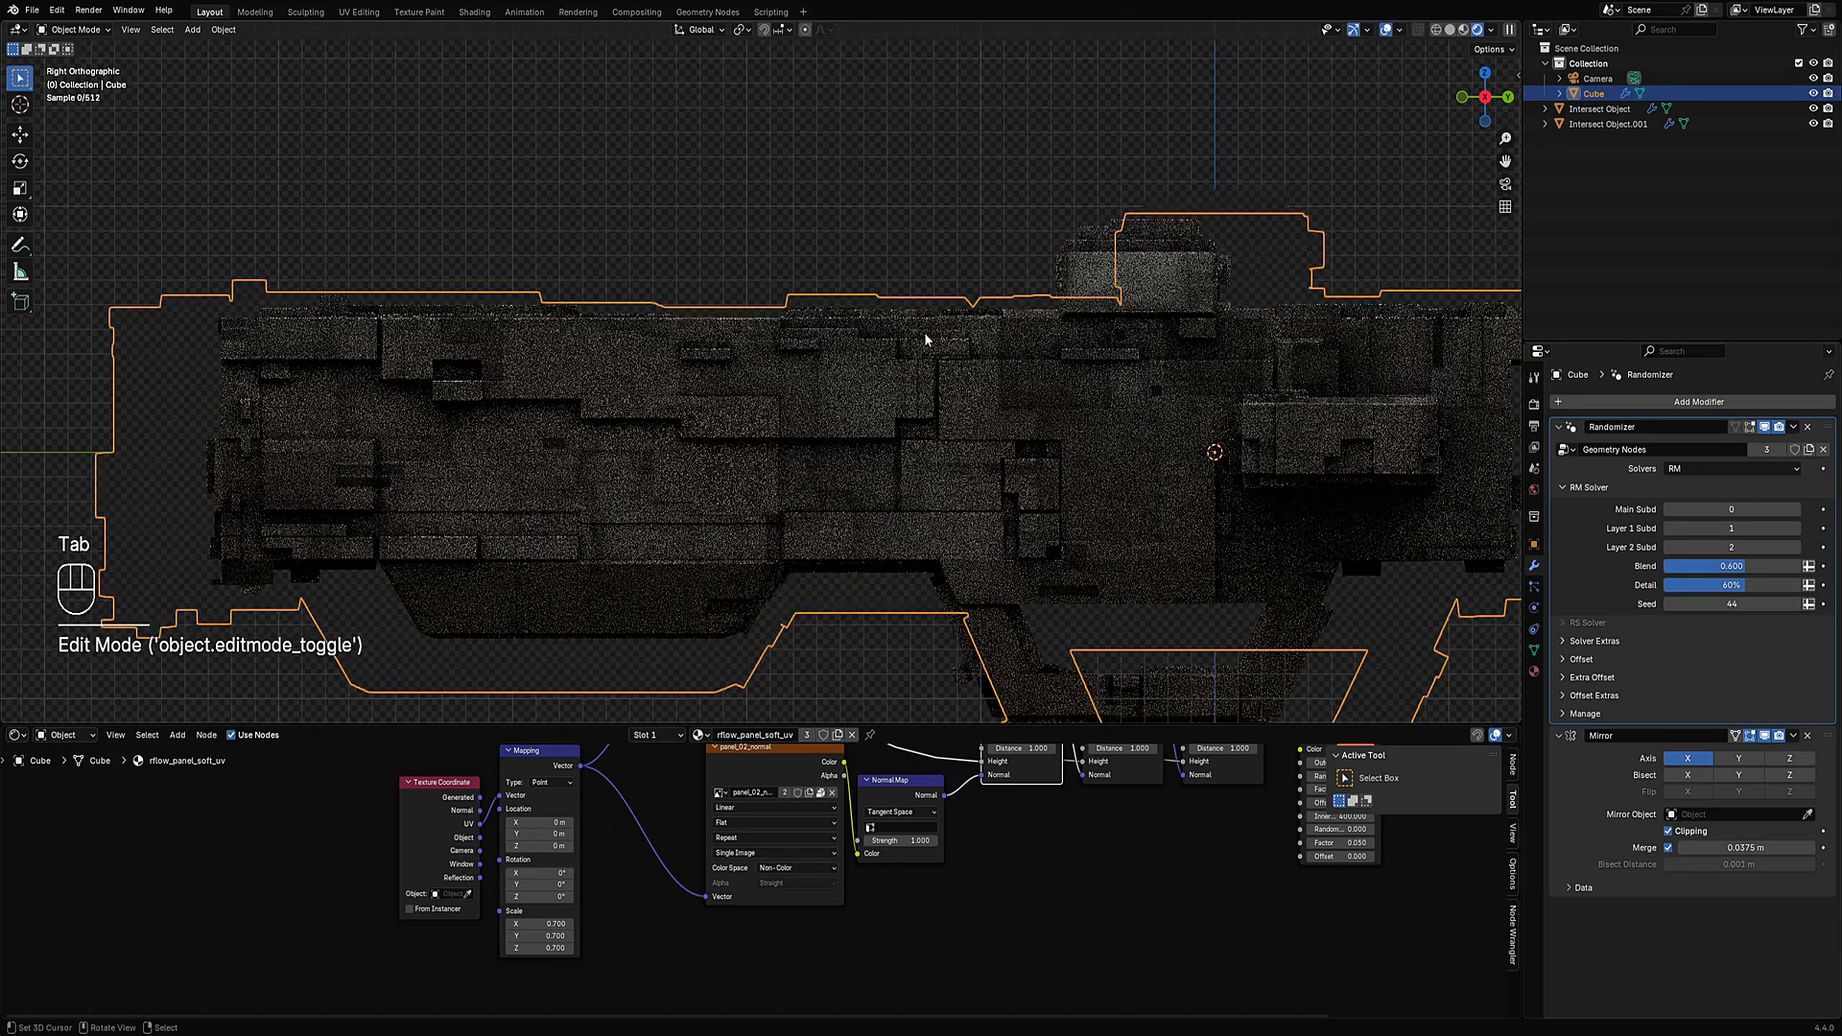
scroll(925, 334, "down", 4)
key("shift+q")
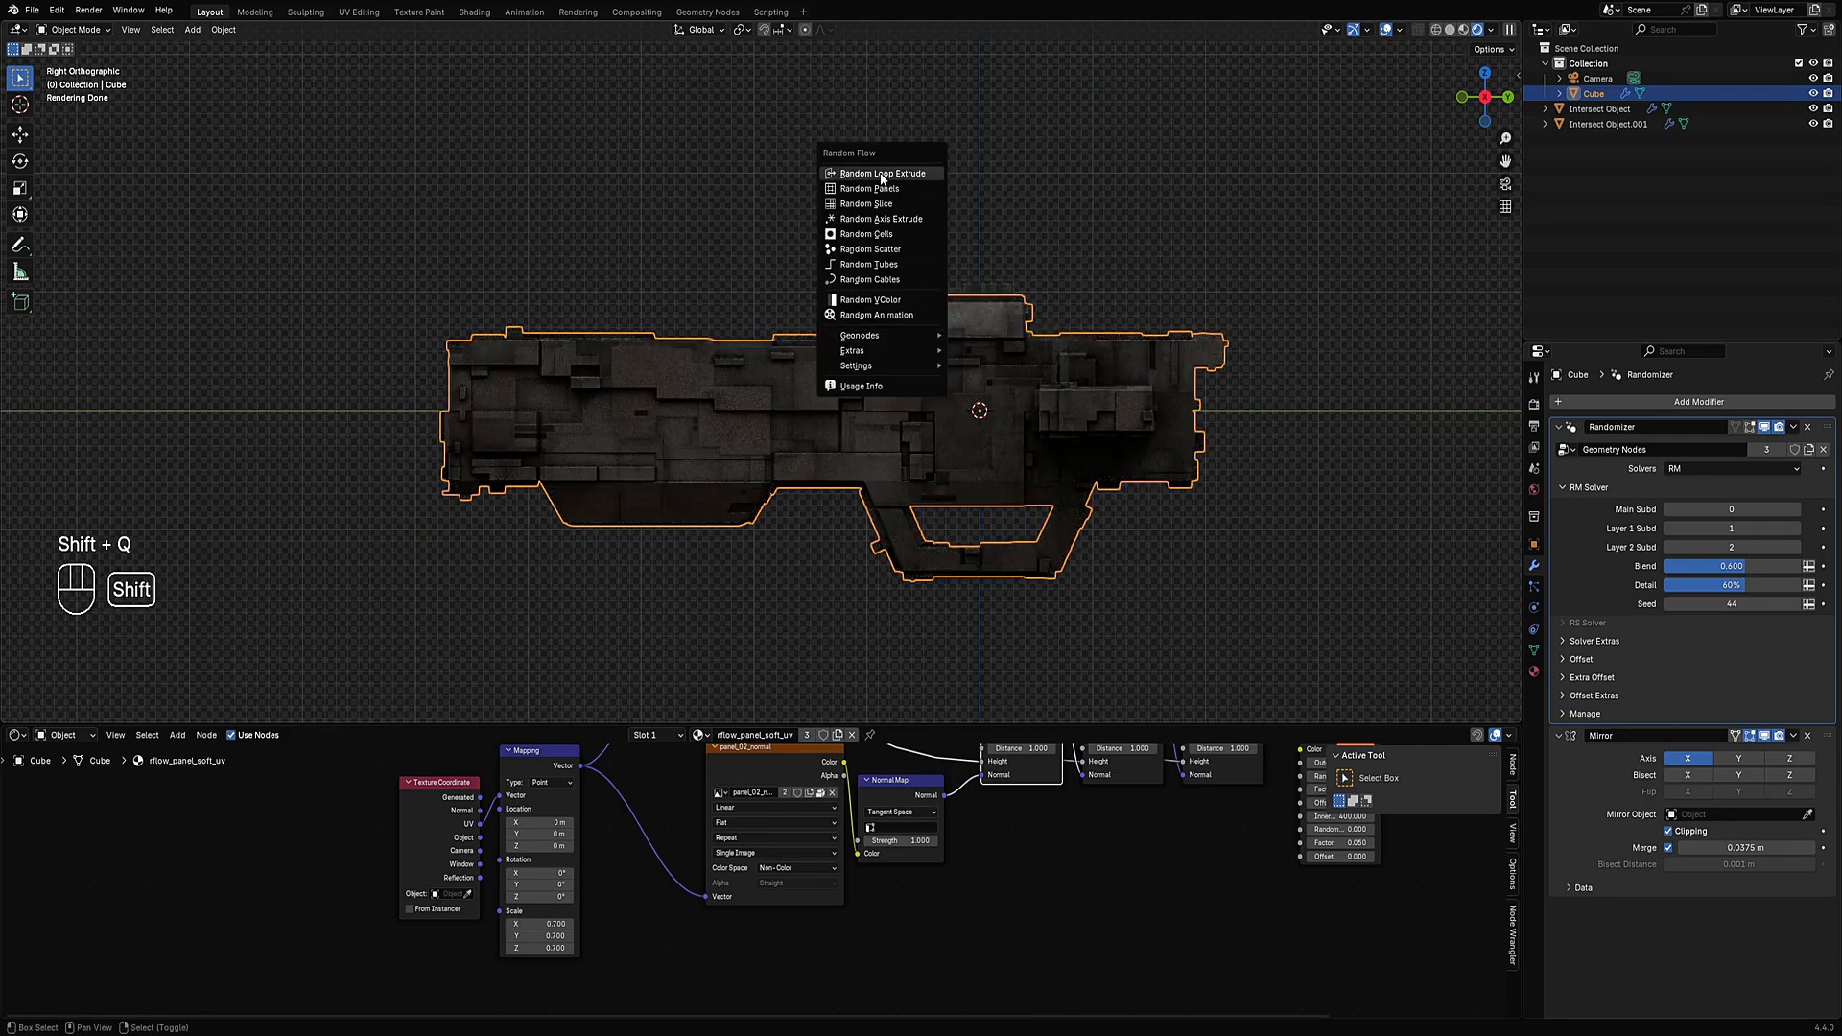
middle_click_drag(703, 369, 927, 334)
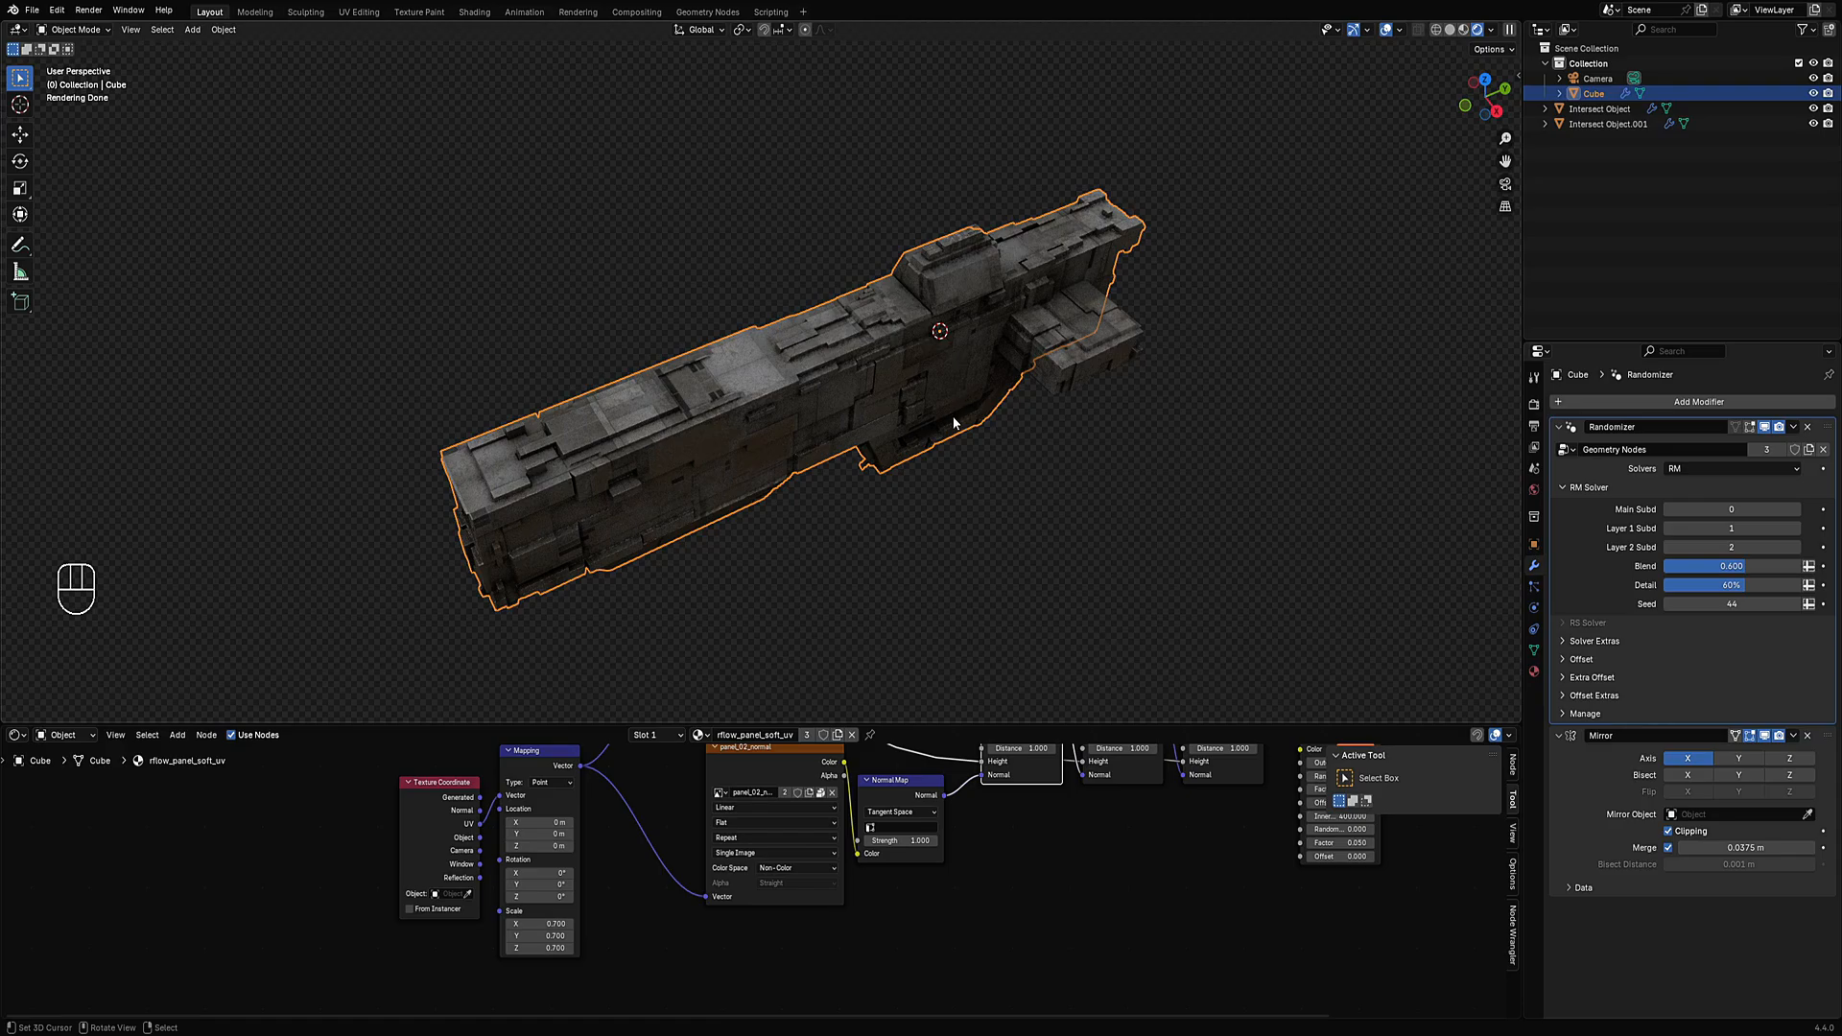
Try Random Panels on the main body in object mode and again with all its mesh faces selected.
middle_click_drag(927, 501, 925, 457)
scroll(923, 457, "up", 2)
key("shift+q")
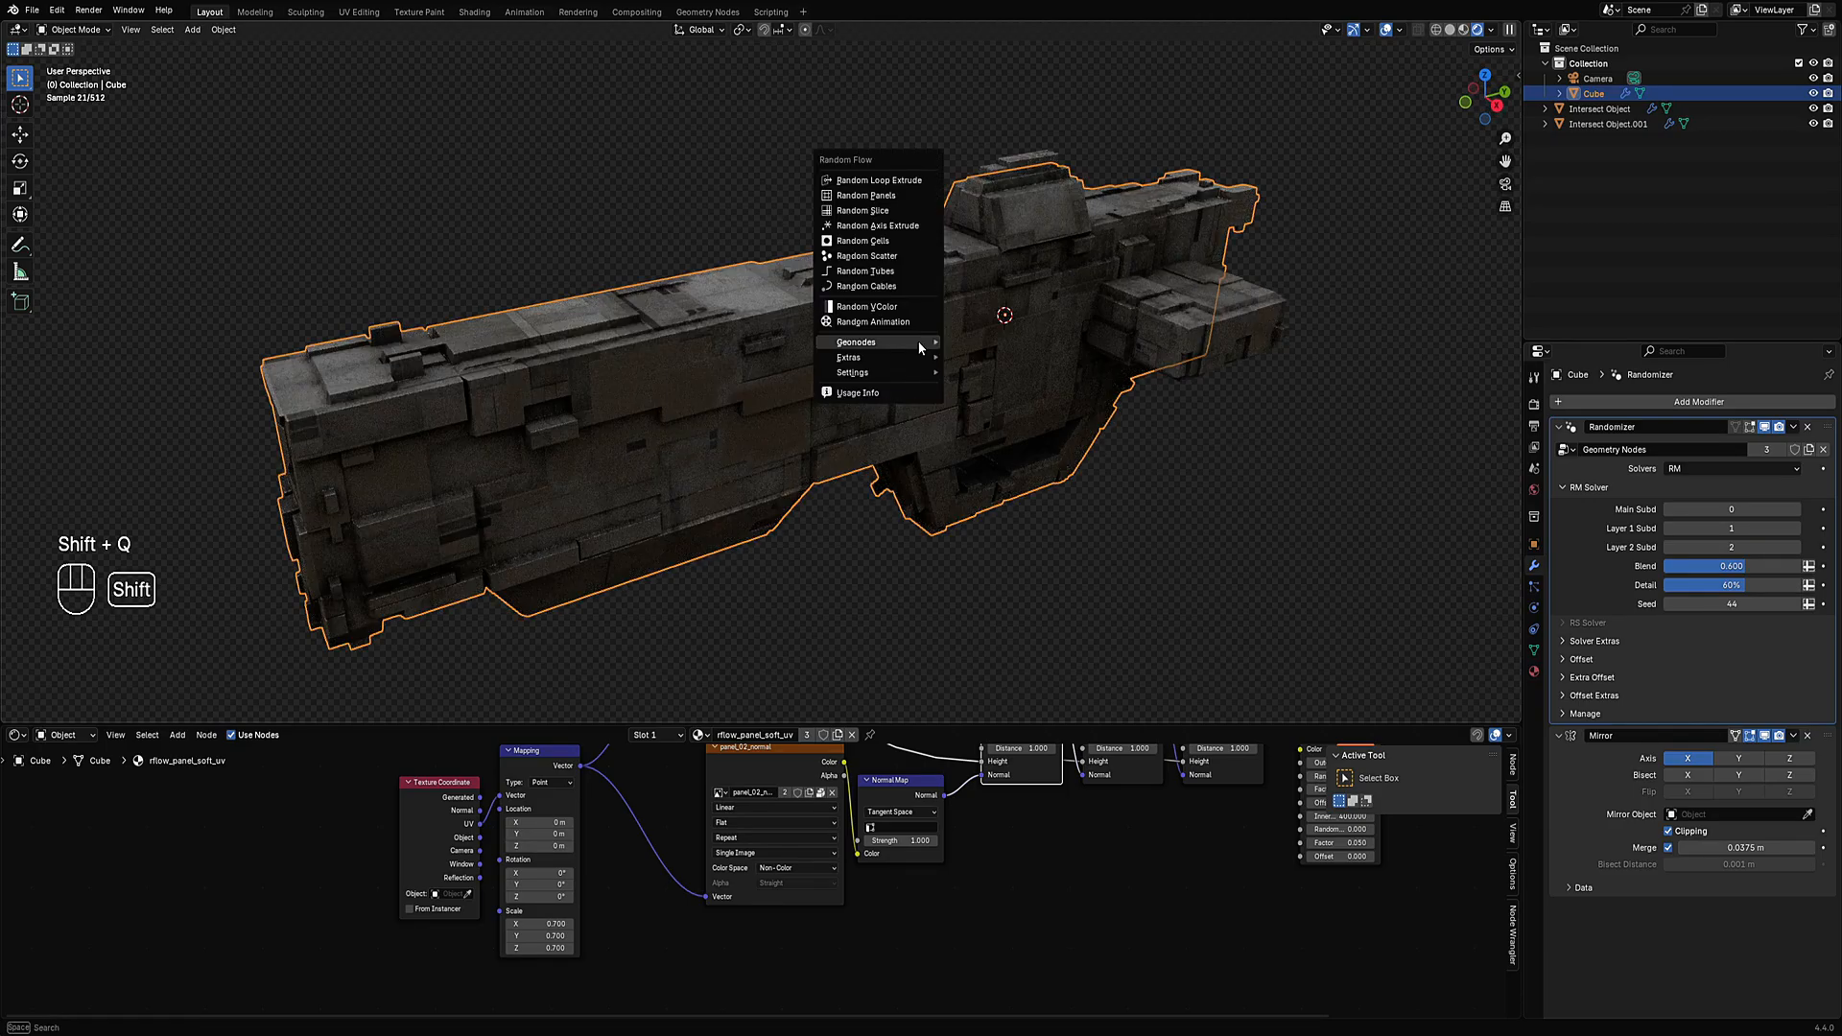
left_click(895, 192)
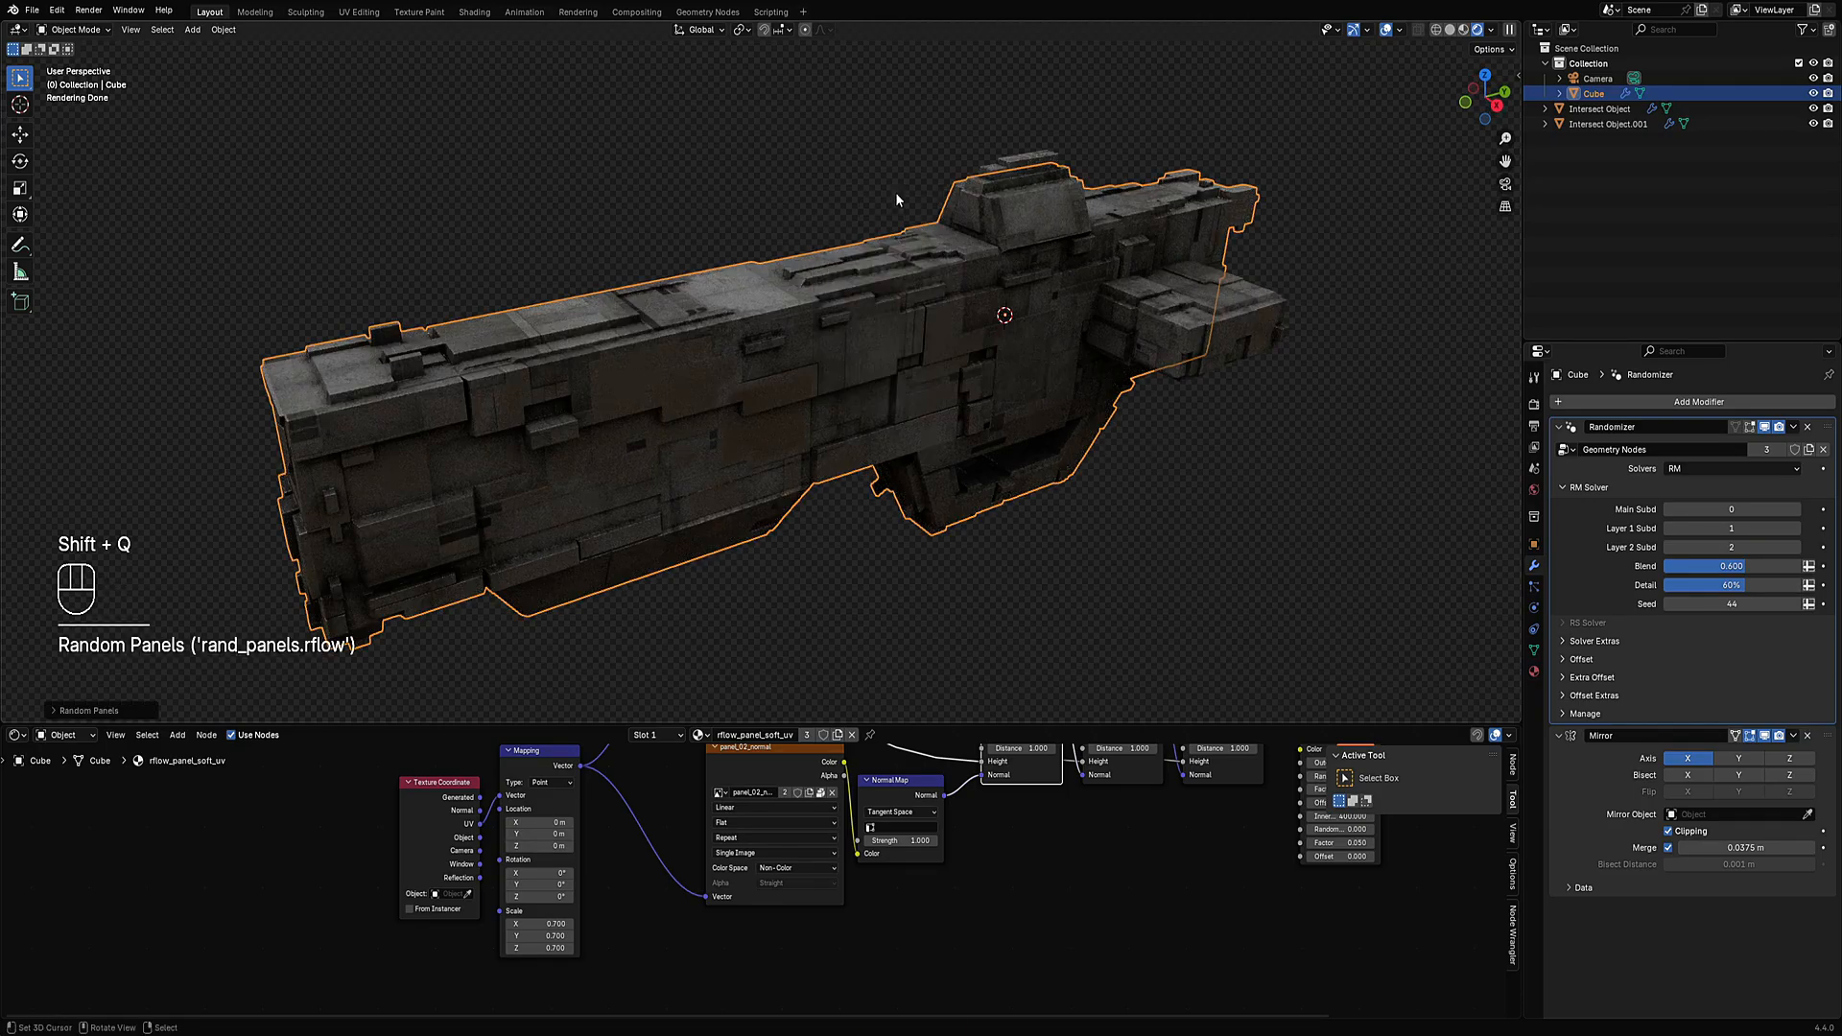
key("Tab")
key("a")
key("shift+q")
left_click(1017, 370)
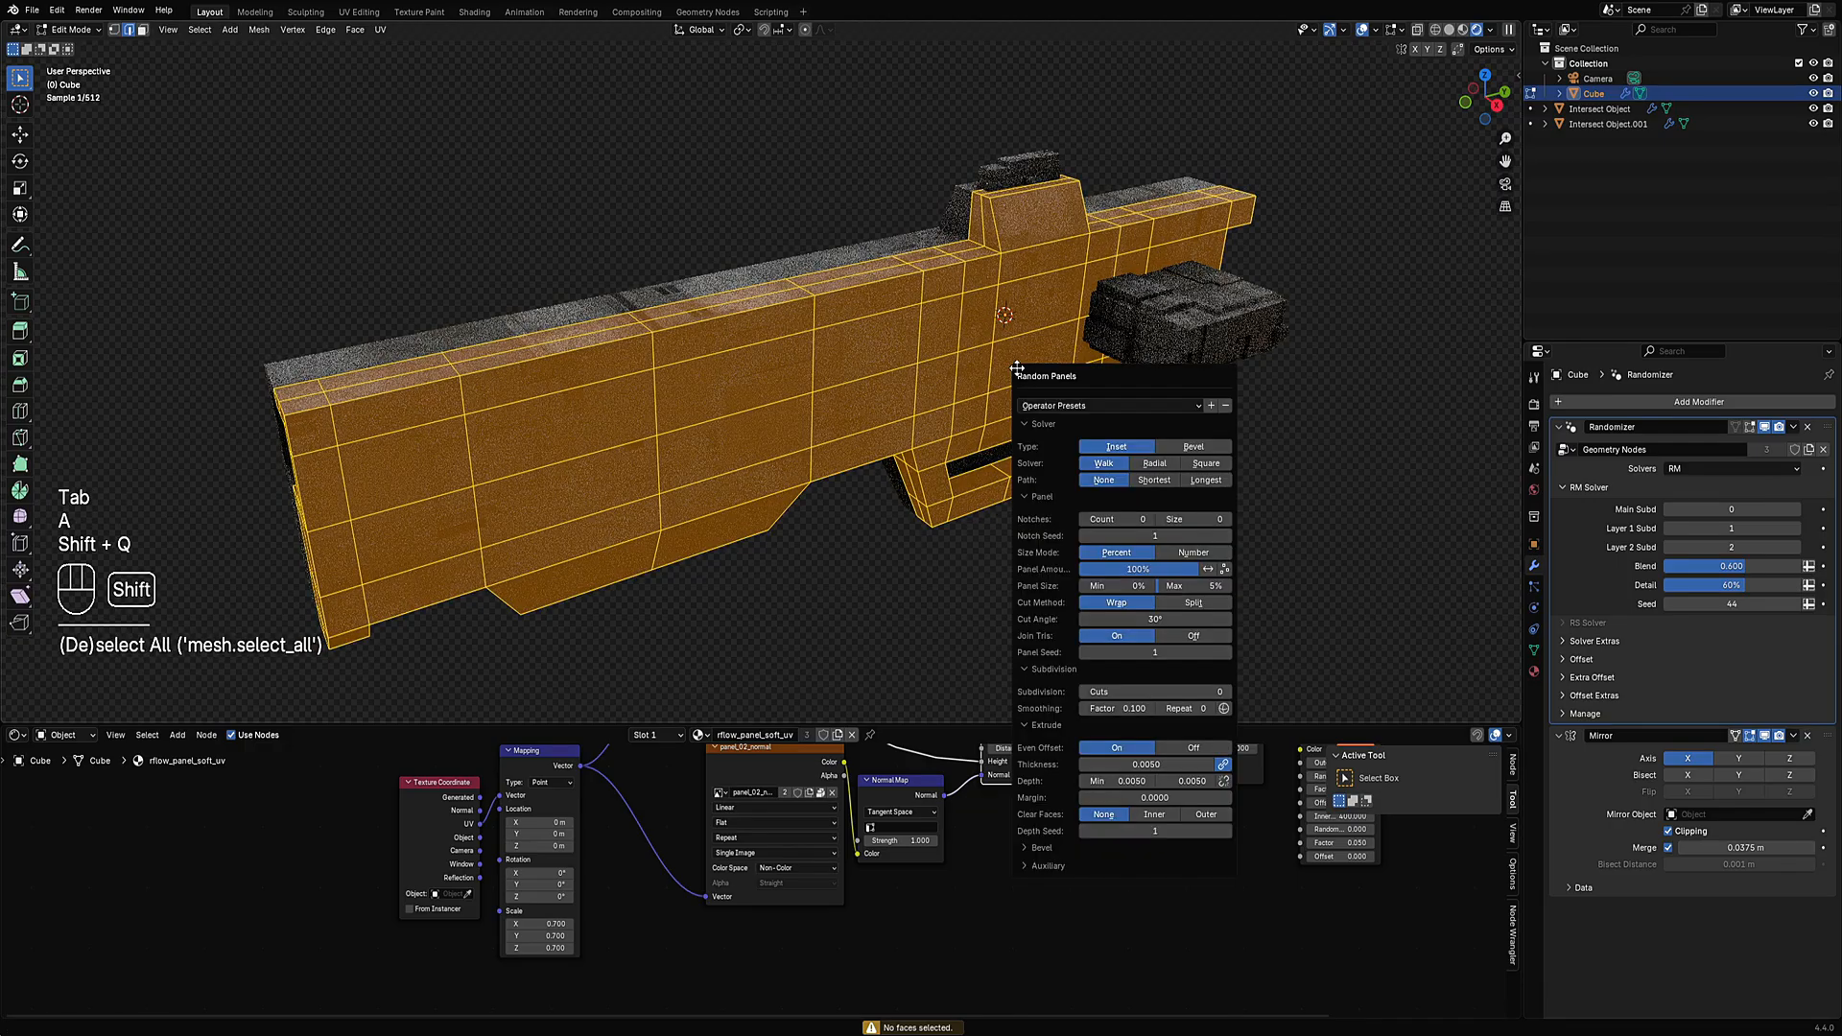
left_click(1211, 407)
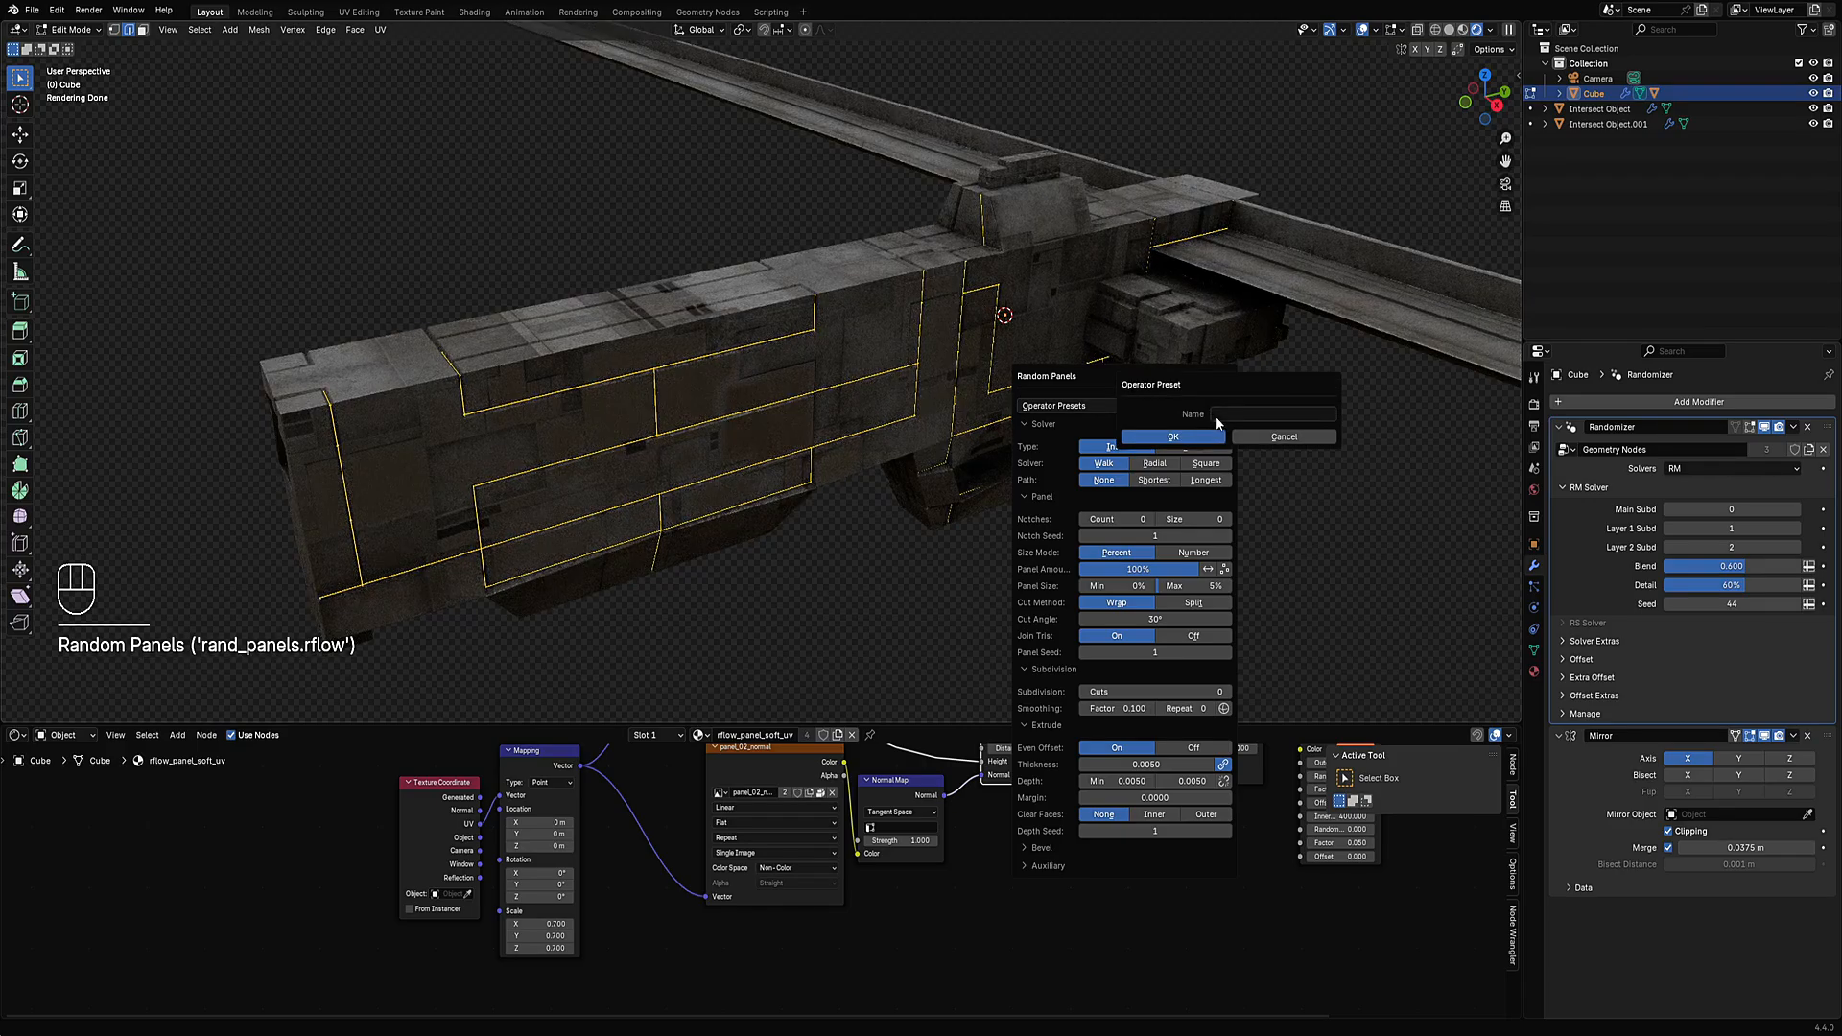
key("ctrl+z")
key("Tab")
Switch the viewport to solid shading with overlays hidden and save the file.
mouse_move(1096, 329)
middle_mouse_down()
mouse_move(1052, 279)
mouse_move(925, 370)
mouse_move(929, 417)
mouse_move(872, 492)
mouse_move(940, 393)
mouse_move(973, 418)
mouse_move(1231, 395)
mouse_move(1211, 370)
mouse_move(1012, 347)
mouse_move(839, 403)
mouse_move(715, 317)
mouse_move(767, 438)
middle_mouse_up()
scroll(928, 417, "up", 3)
key("shift+alt+z")
key("z")
left_click(800, 316)
key("ctrl+s")
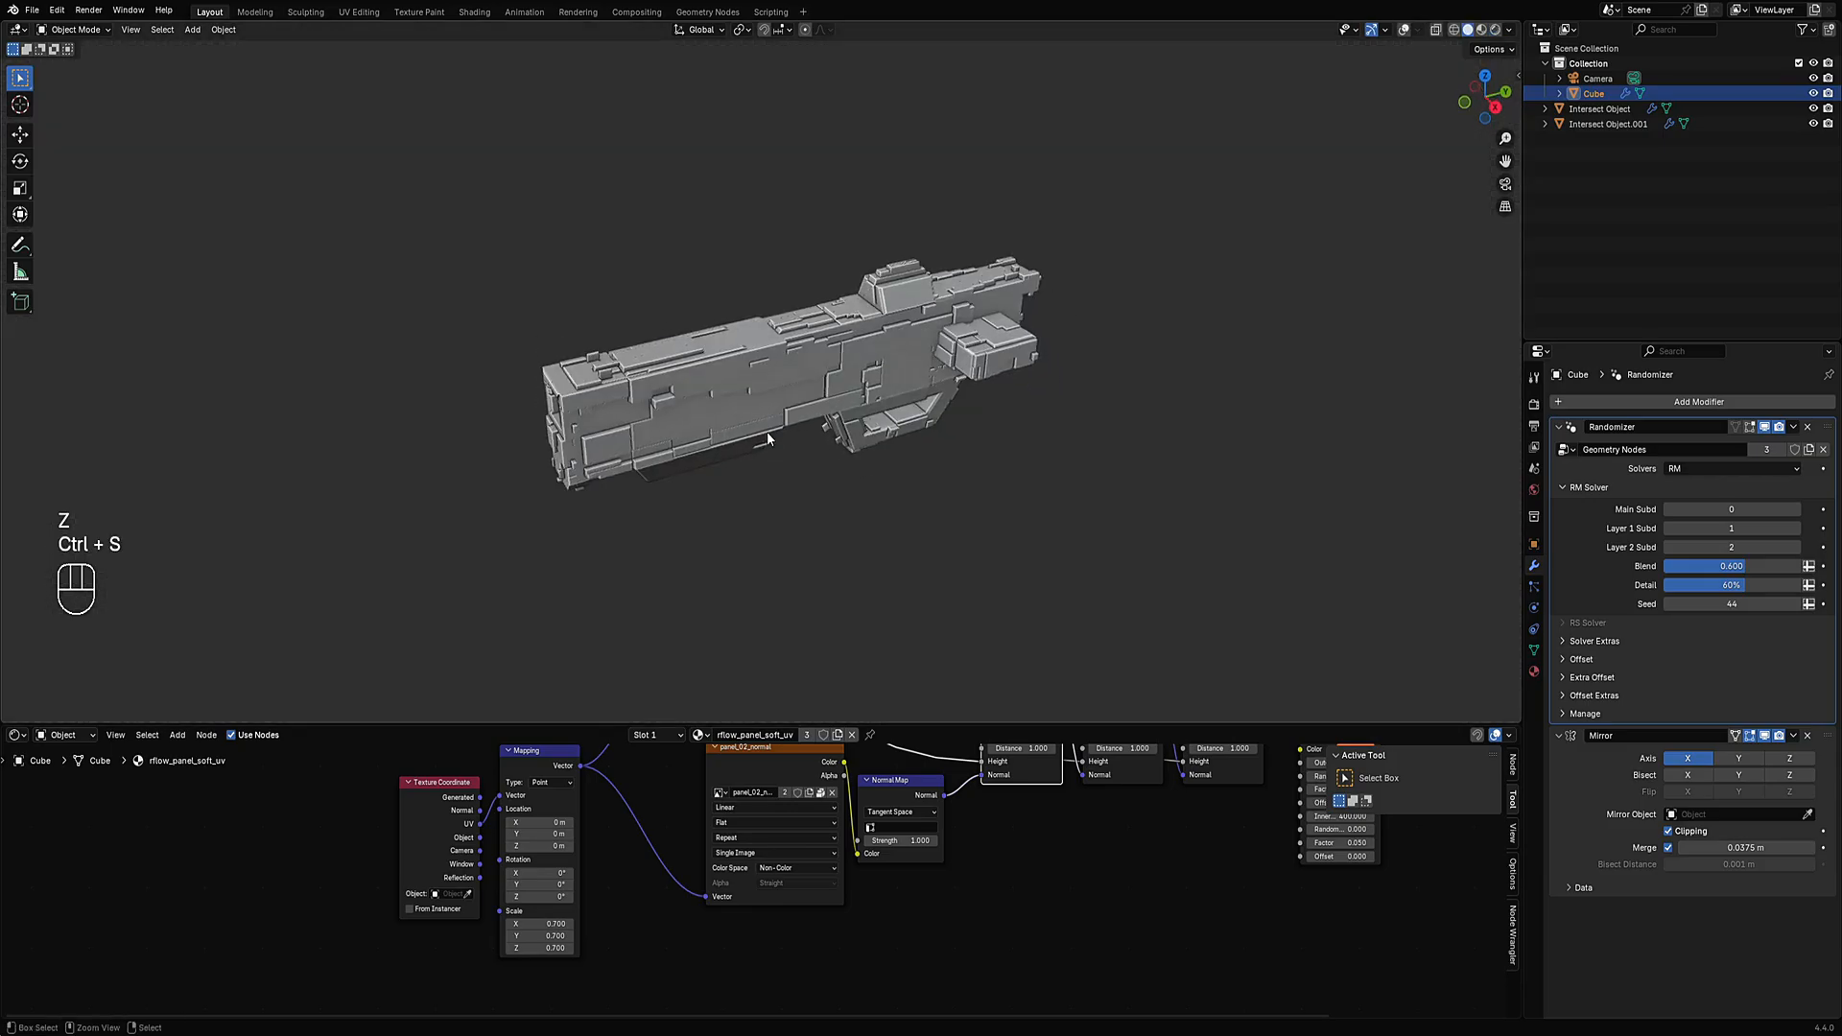
Open the main body for mesh editing with overlays shown and select the lower side edge of its front underside block.
key("Tab")
key("shift+alt+z")
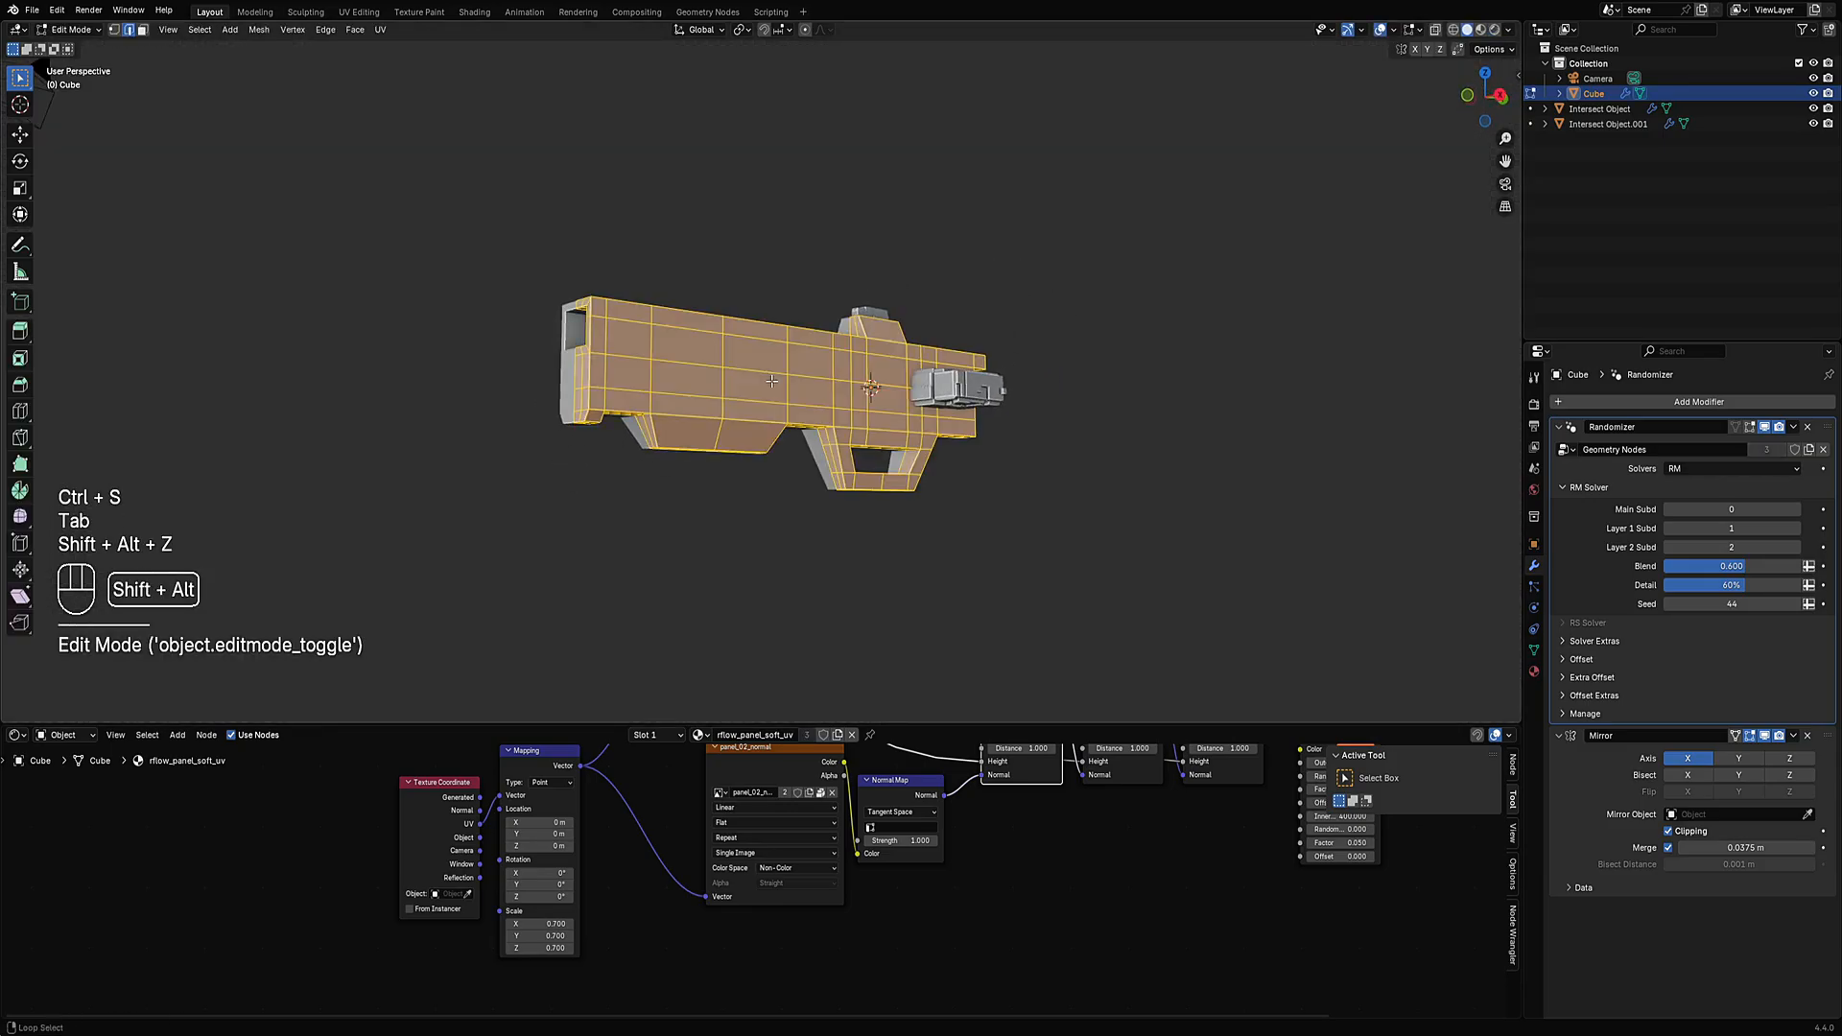
scroll(745, 448, "up", 4)
middle_click_drag(745, 448, 717, 240)
key("1")
key("alt+a")
scroll(715, 238, "down", 2)
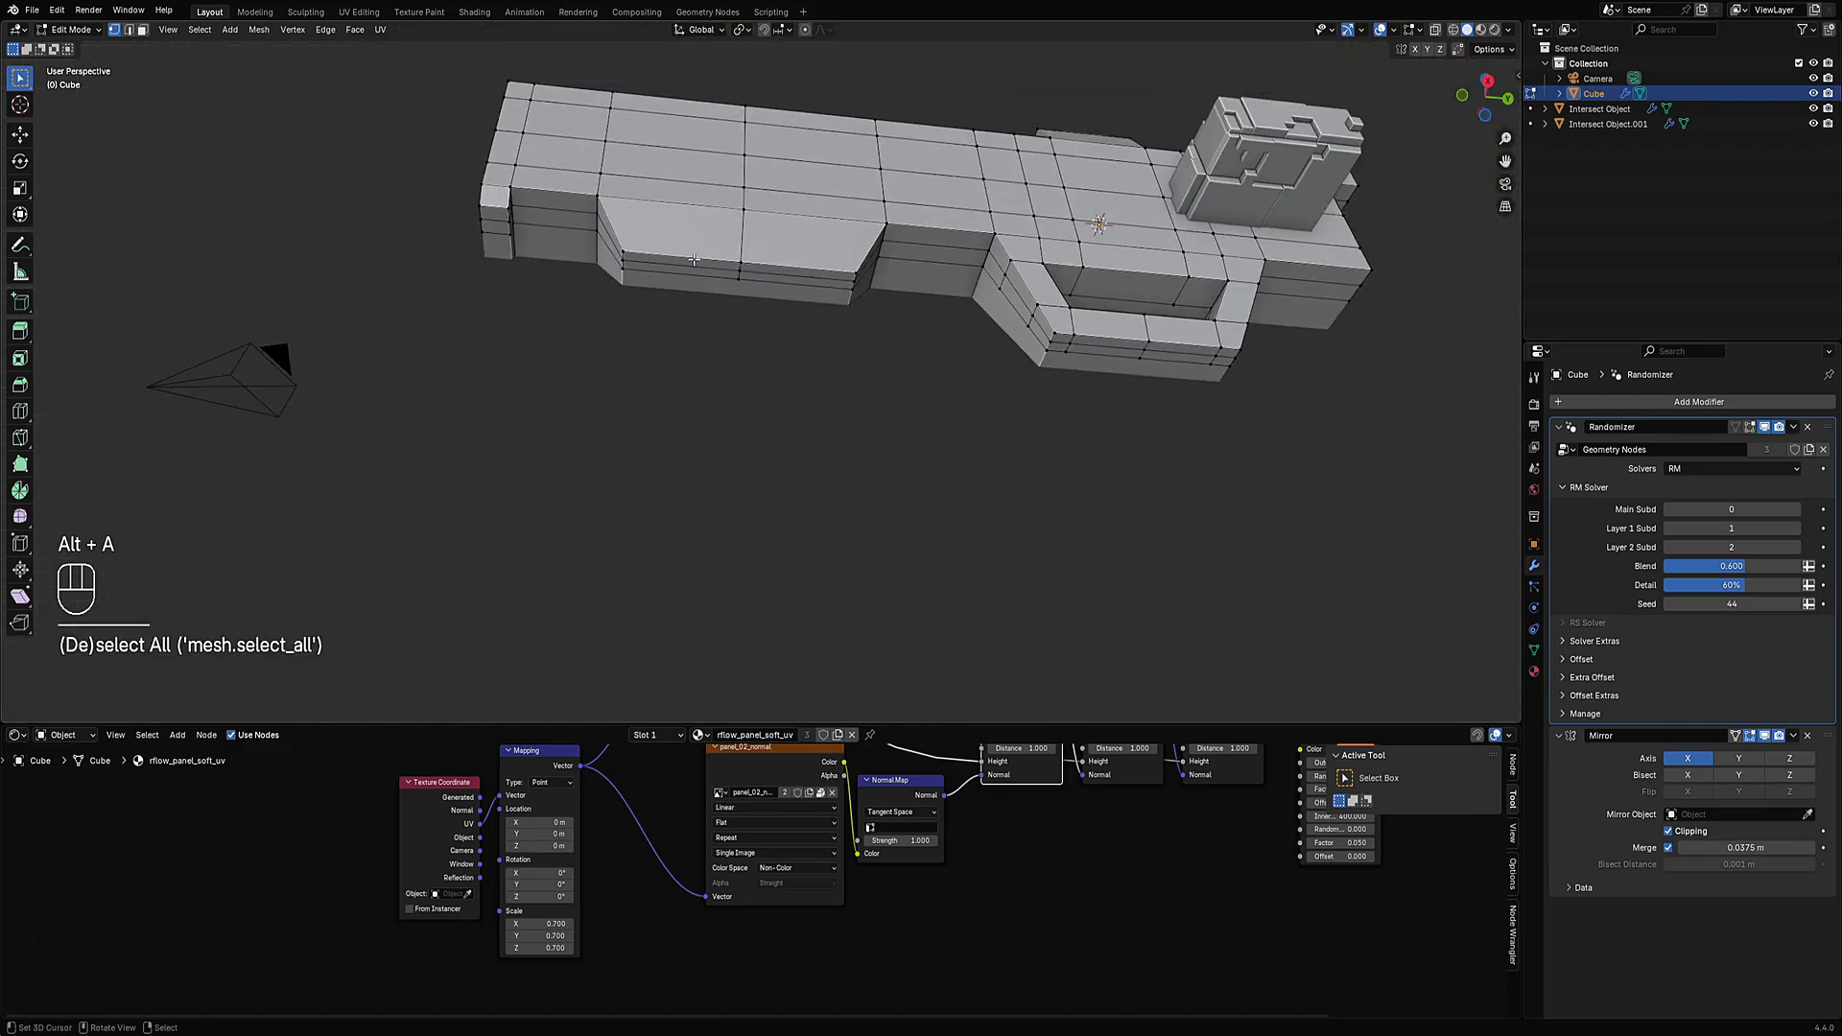
key("2")
left_click(692, 259)
scroll(614, 211, "up", 4)
Add a cube intersect object at the selected edge with View alignment and size -0.06.
key("shift+ctrl+x")
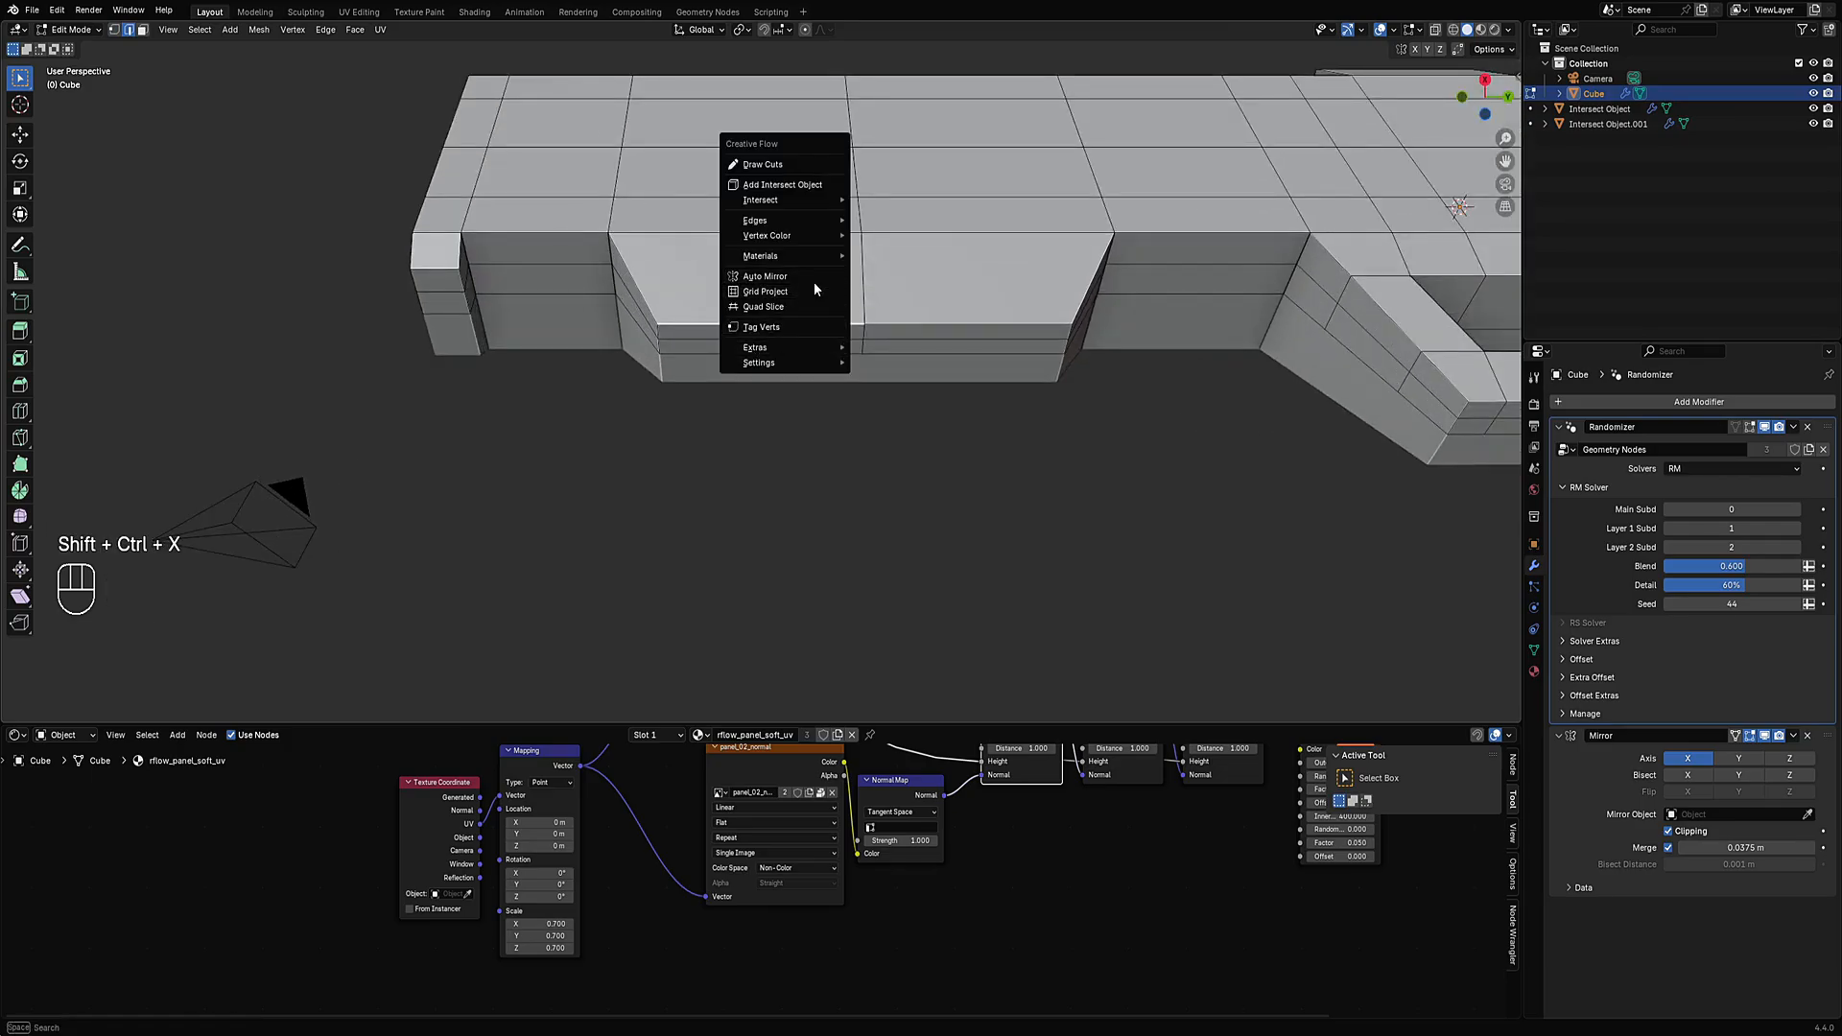
left_click(786, 183)
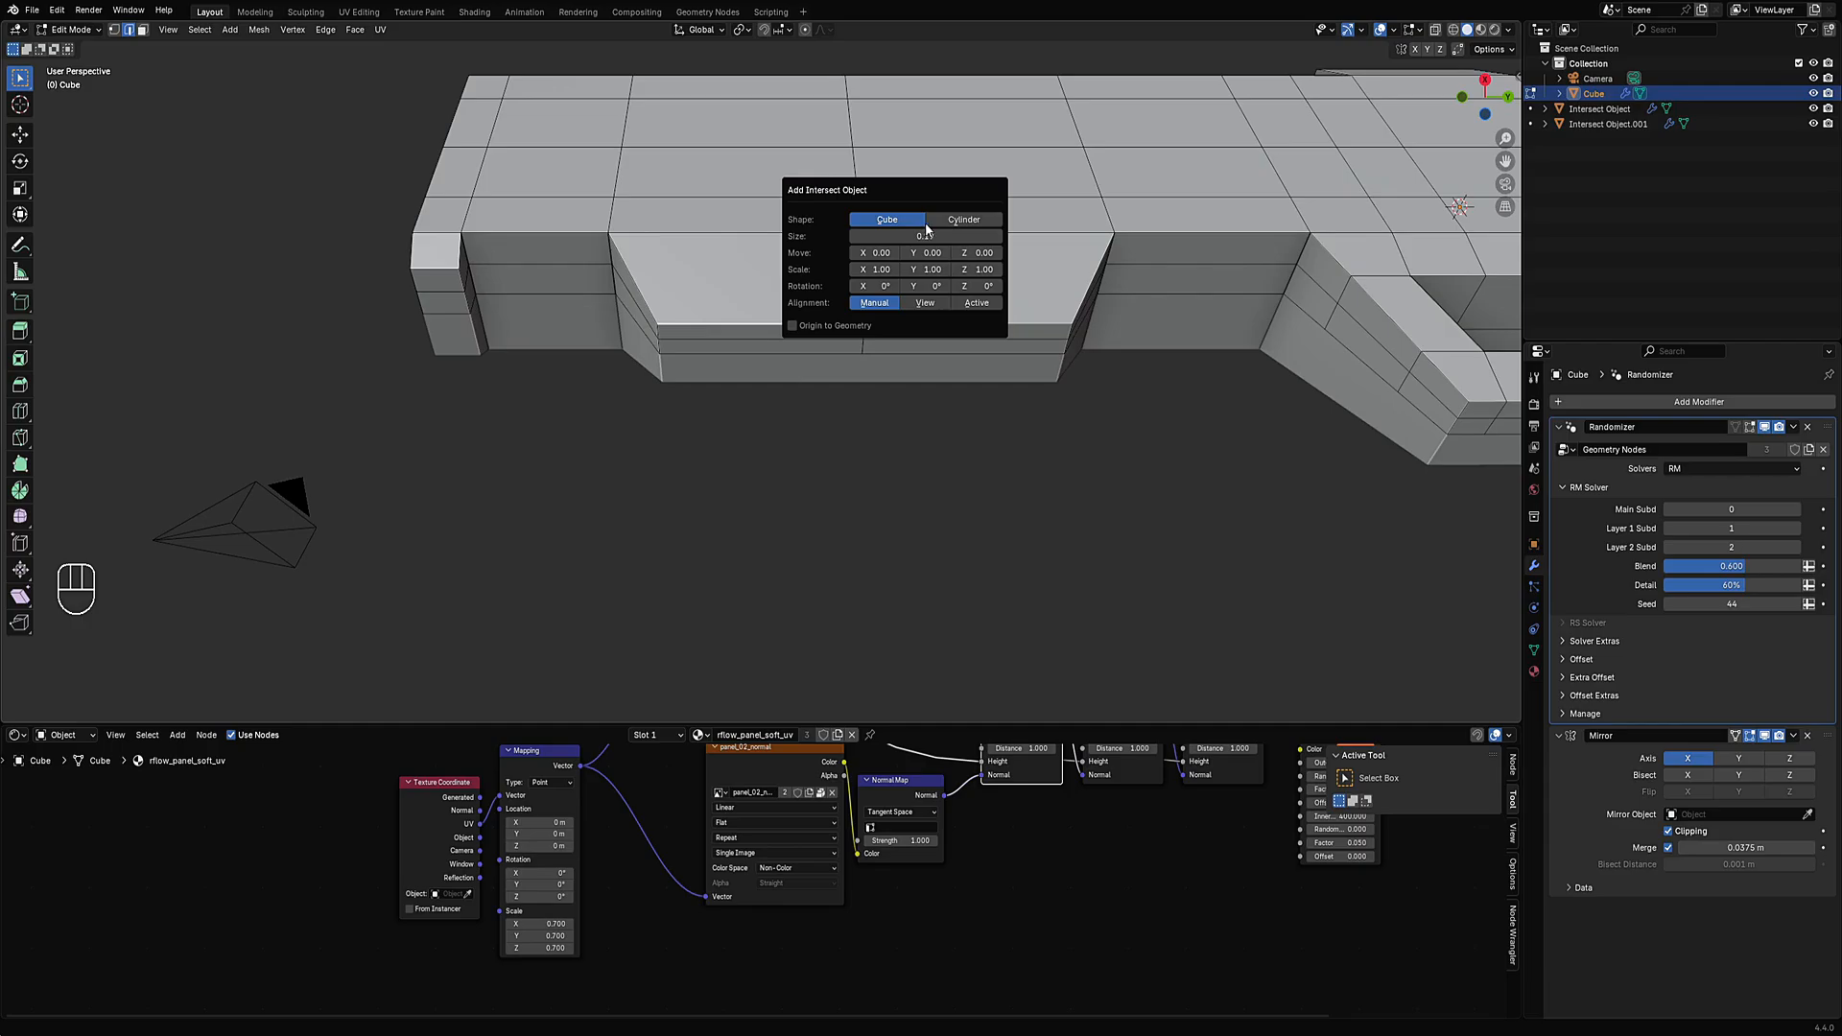
left_click(925, 303)
left_click_drag(912, 240, 874, 240)
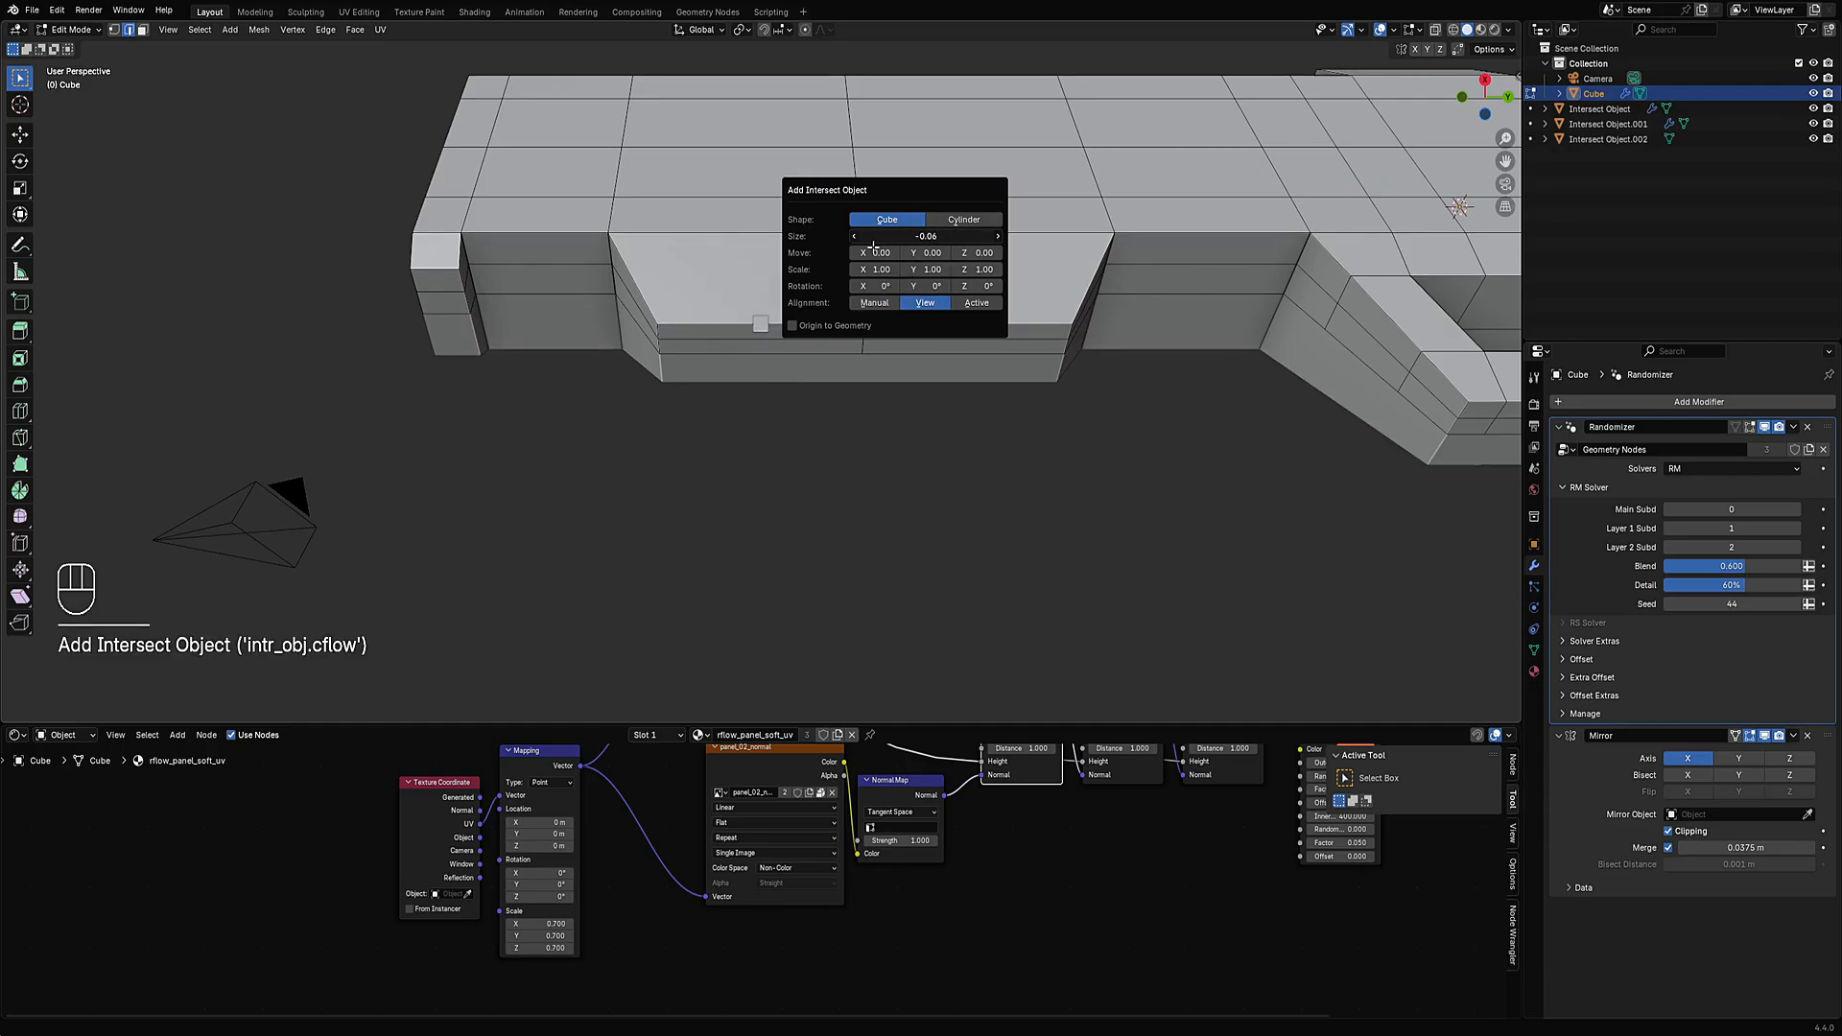
middle_click_drag(465, 371, 925, 473)
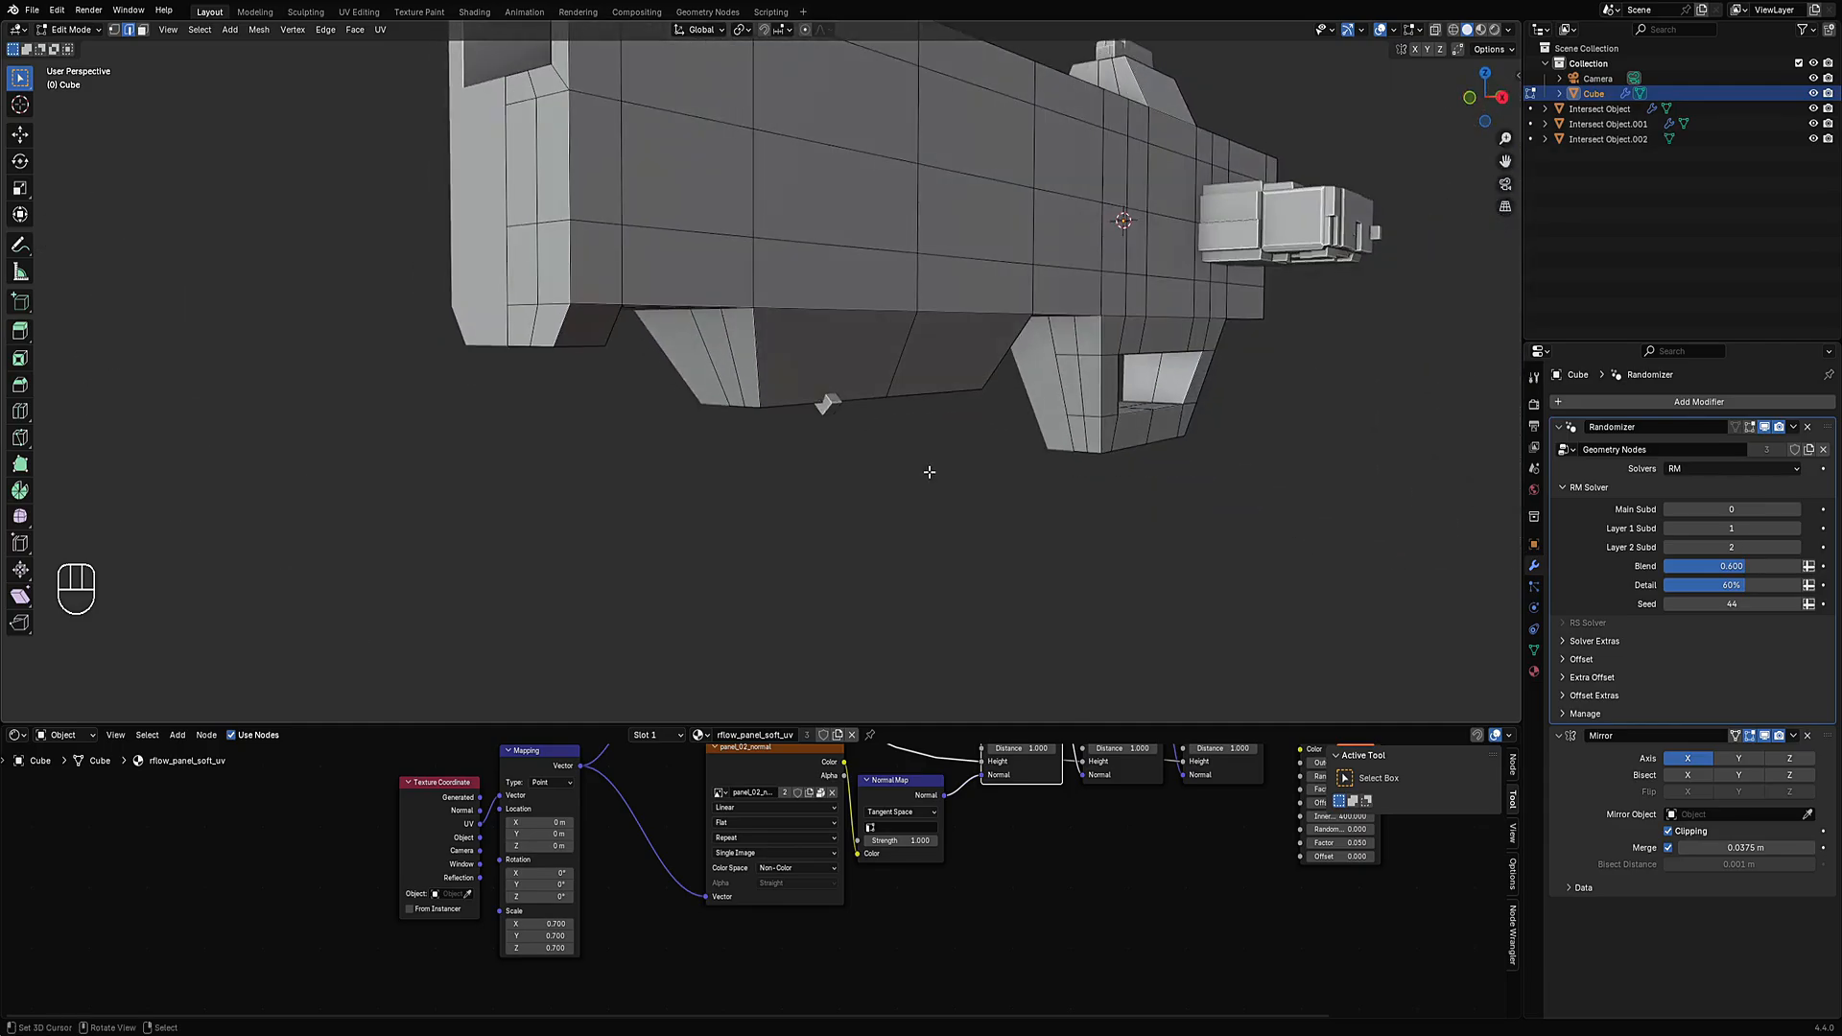
Extend the new intersect cube's outer face along its normal to form a long strut.
key("Tab")
key("Tab")
left_click(804, 364)
key("3")
left_click(804, 365)
key("alt+s")
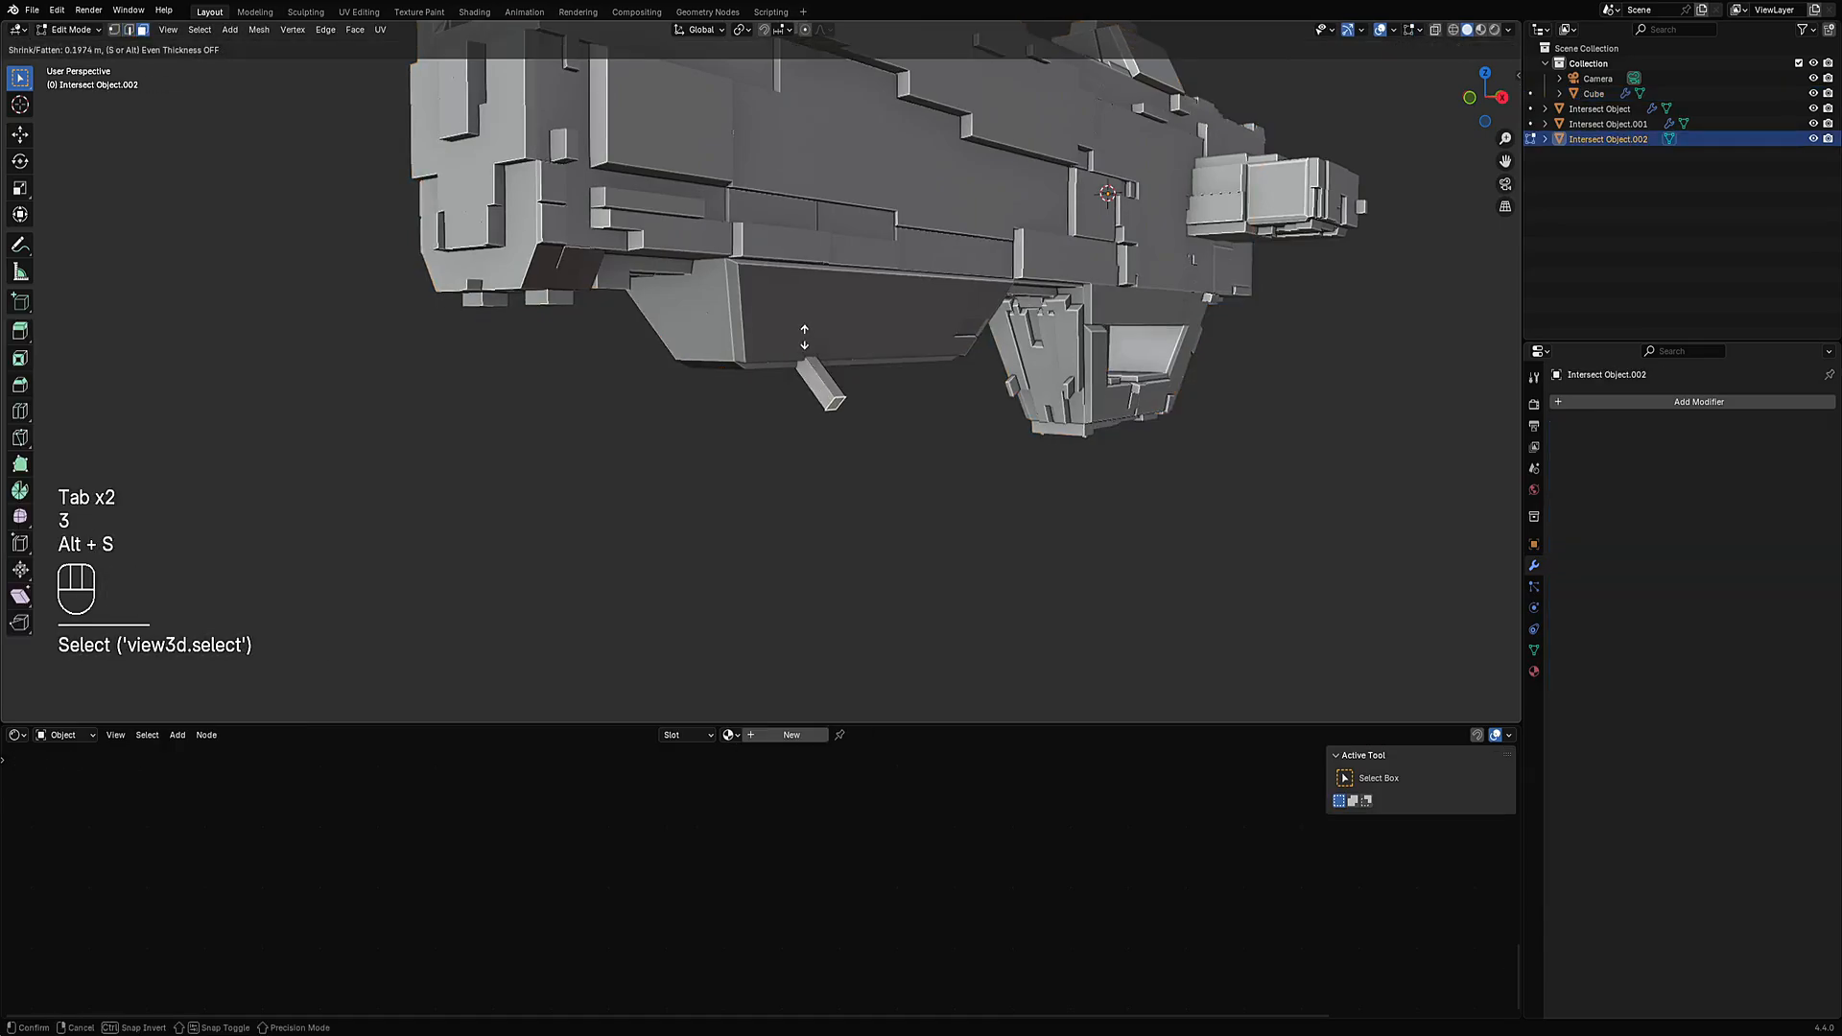
left_click(794, 230)
Rotate the whole strut to a steeper downward angle in front view and reposition it against the underside block.
key("KP_1")
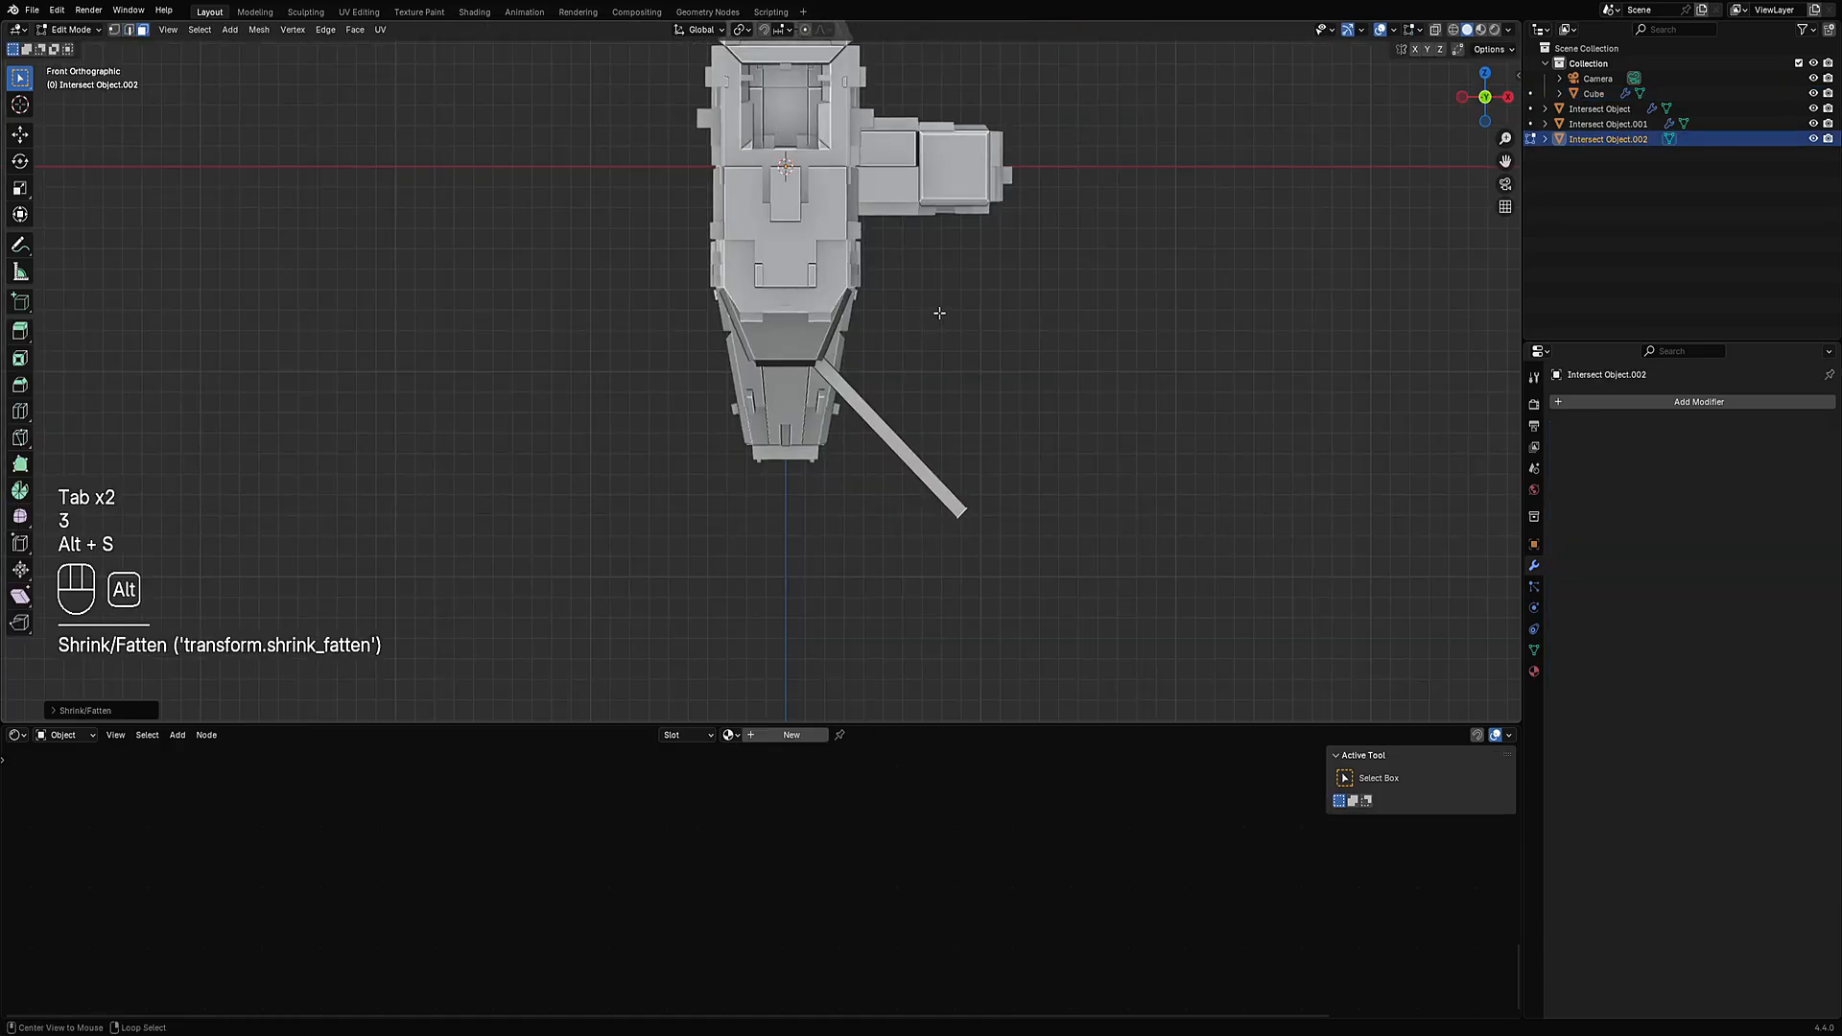
key("a")
key("r")
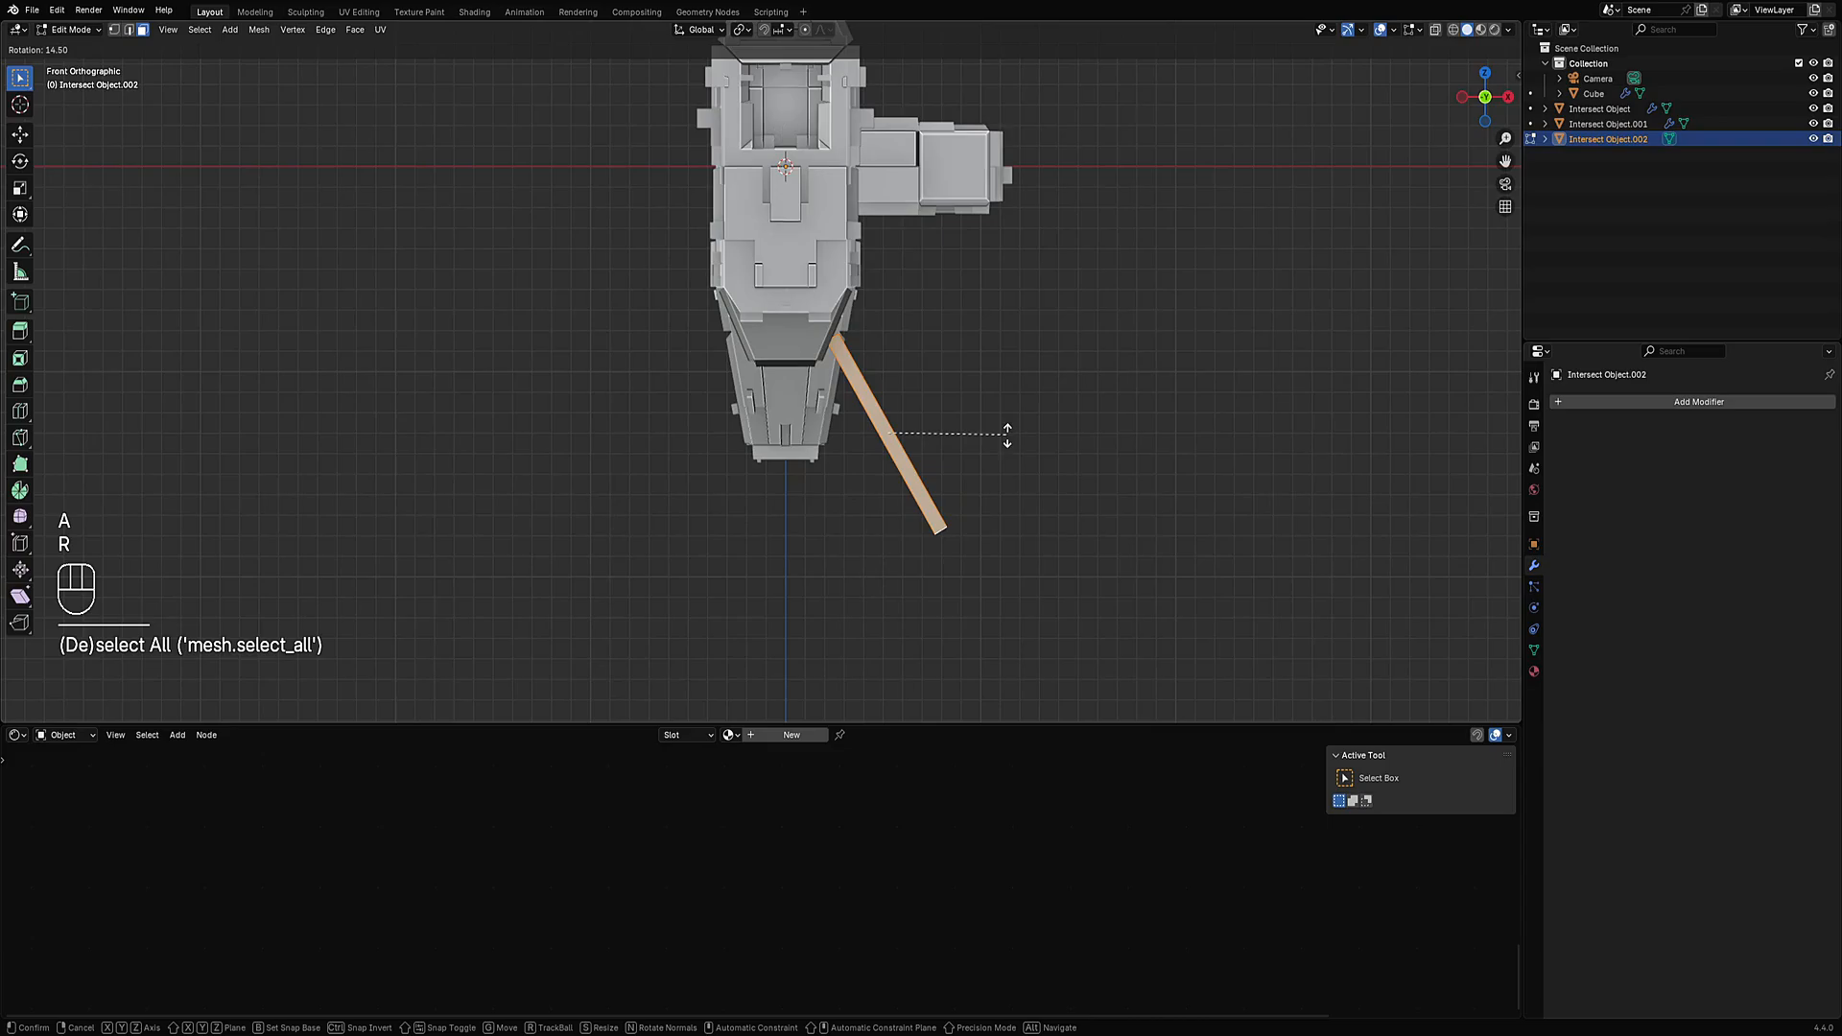
left_click(1009, 428)
key("g")
left_click(998, 428)
middle_click_drag(998, 428, 928, 431, "ctrl")
Try a box-shaped Draw Cuts cut across the strut's lower end with Cut Through off.
key("alt+a")
key("shift+ctrl+x")
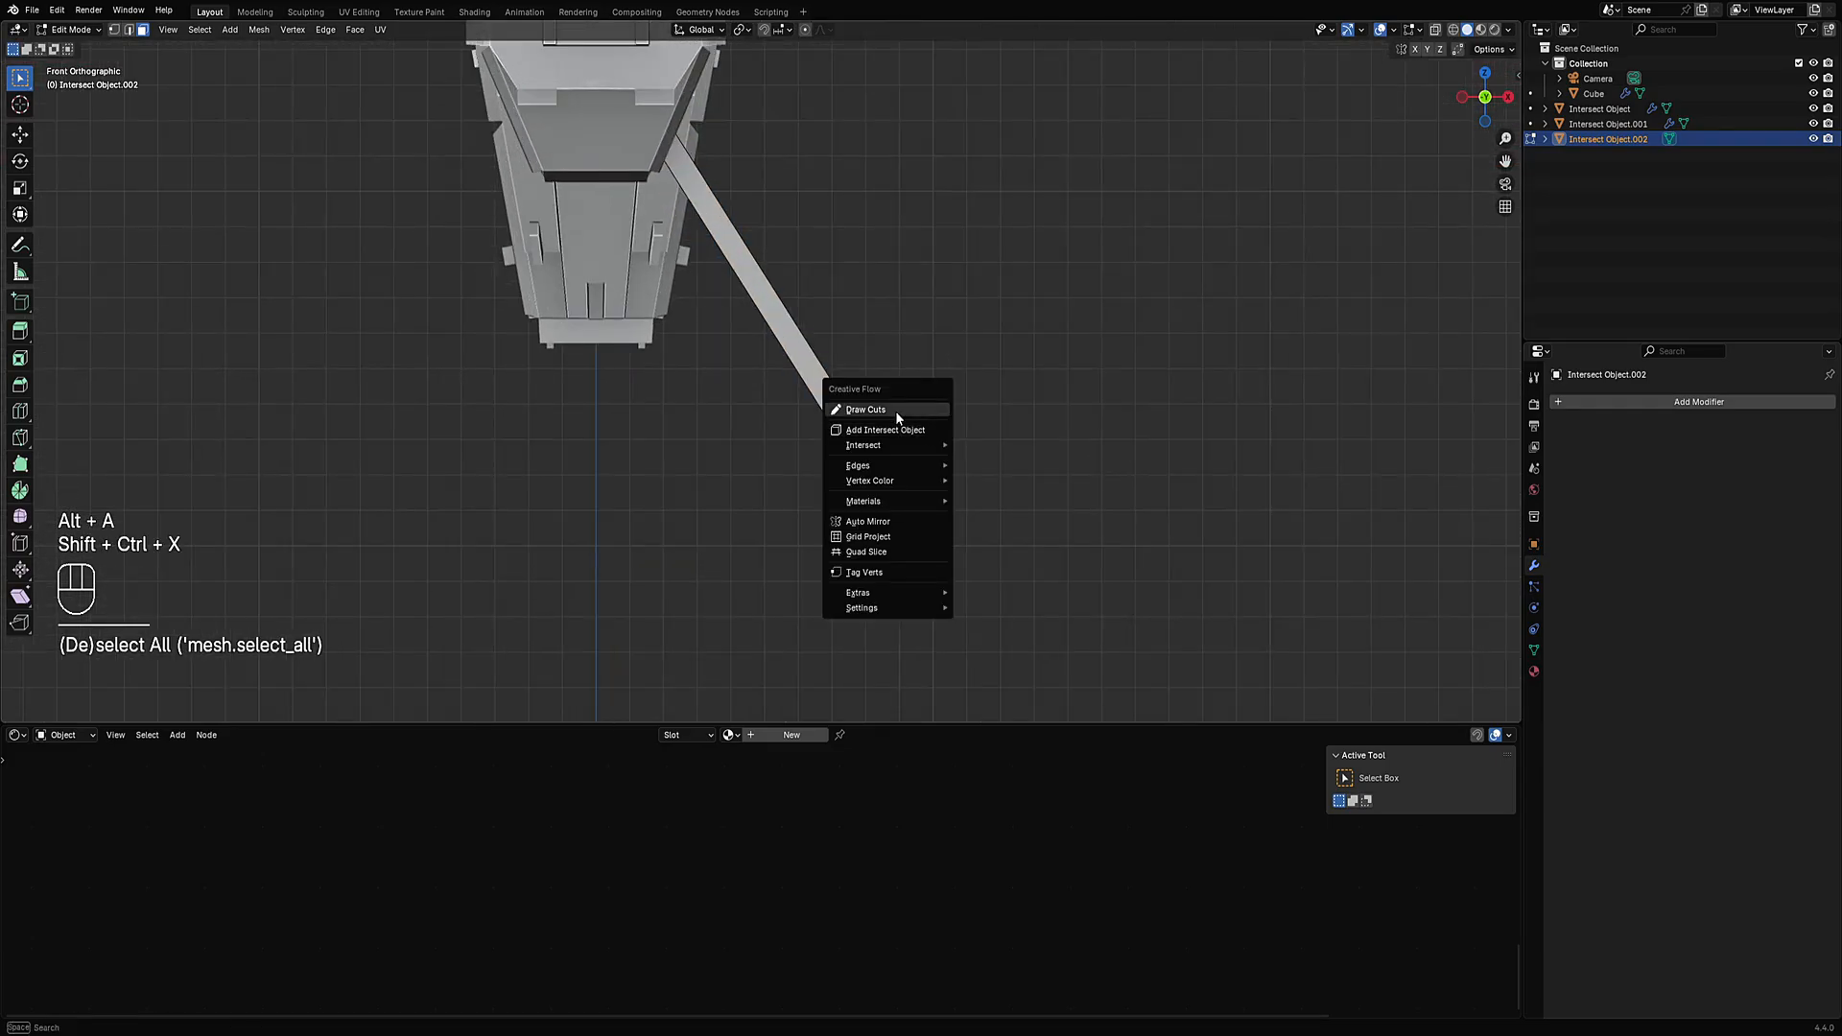
left_click(895, 411)
left_click_drag(799, 423, 979, 515)
key("space")
mouse_move(979, 515)
middle_mouse_down()
mouse_move(901, 526)
mouse_move(1015, 505)
middle_mouse_up()
key("ctrl+z")
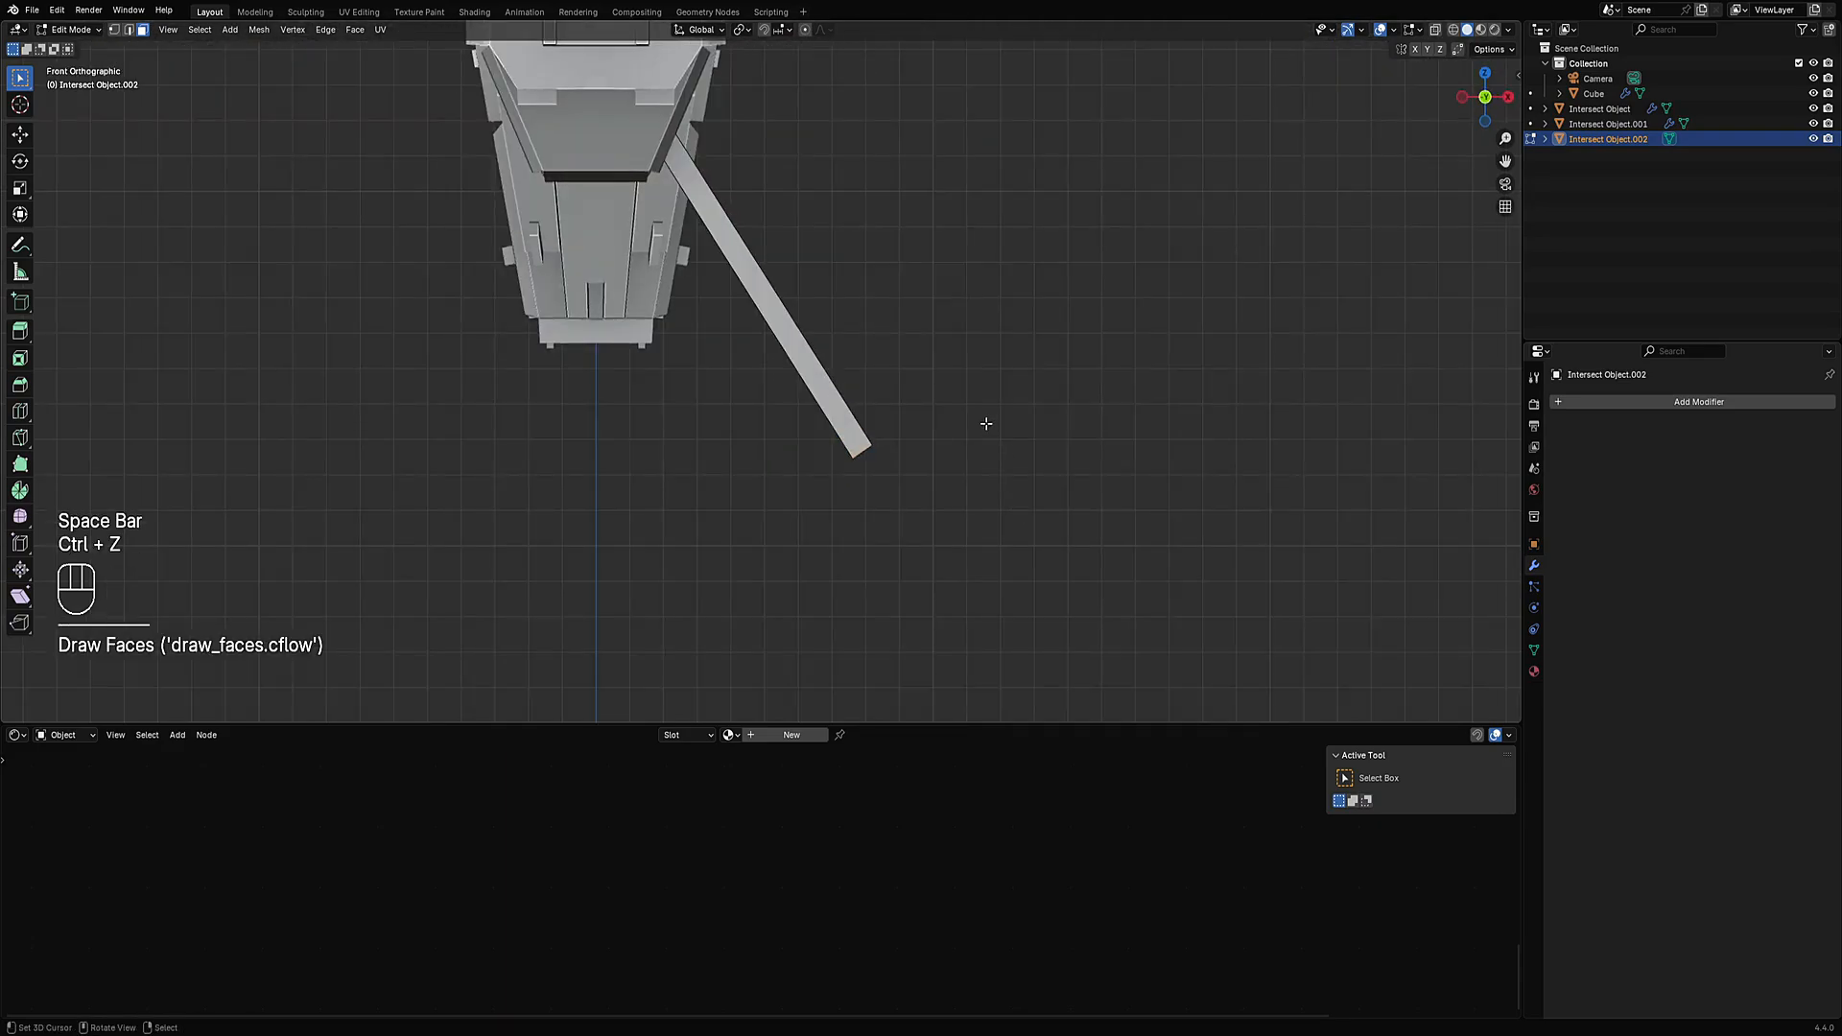
Cut the strut's lower end horizontally using a box-shaped Draw Cuts cut with Cut Through on.
scroll(982, 424, "up", 2)
key("shift+ctrl+x")
left_click(953, 391)
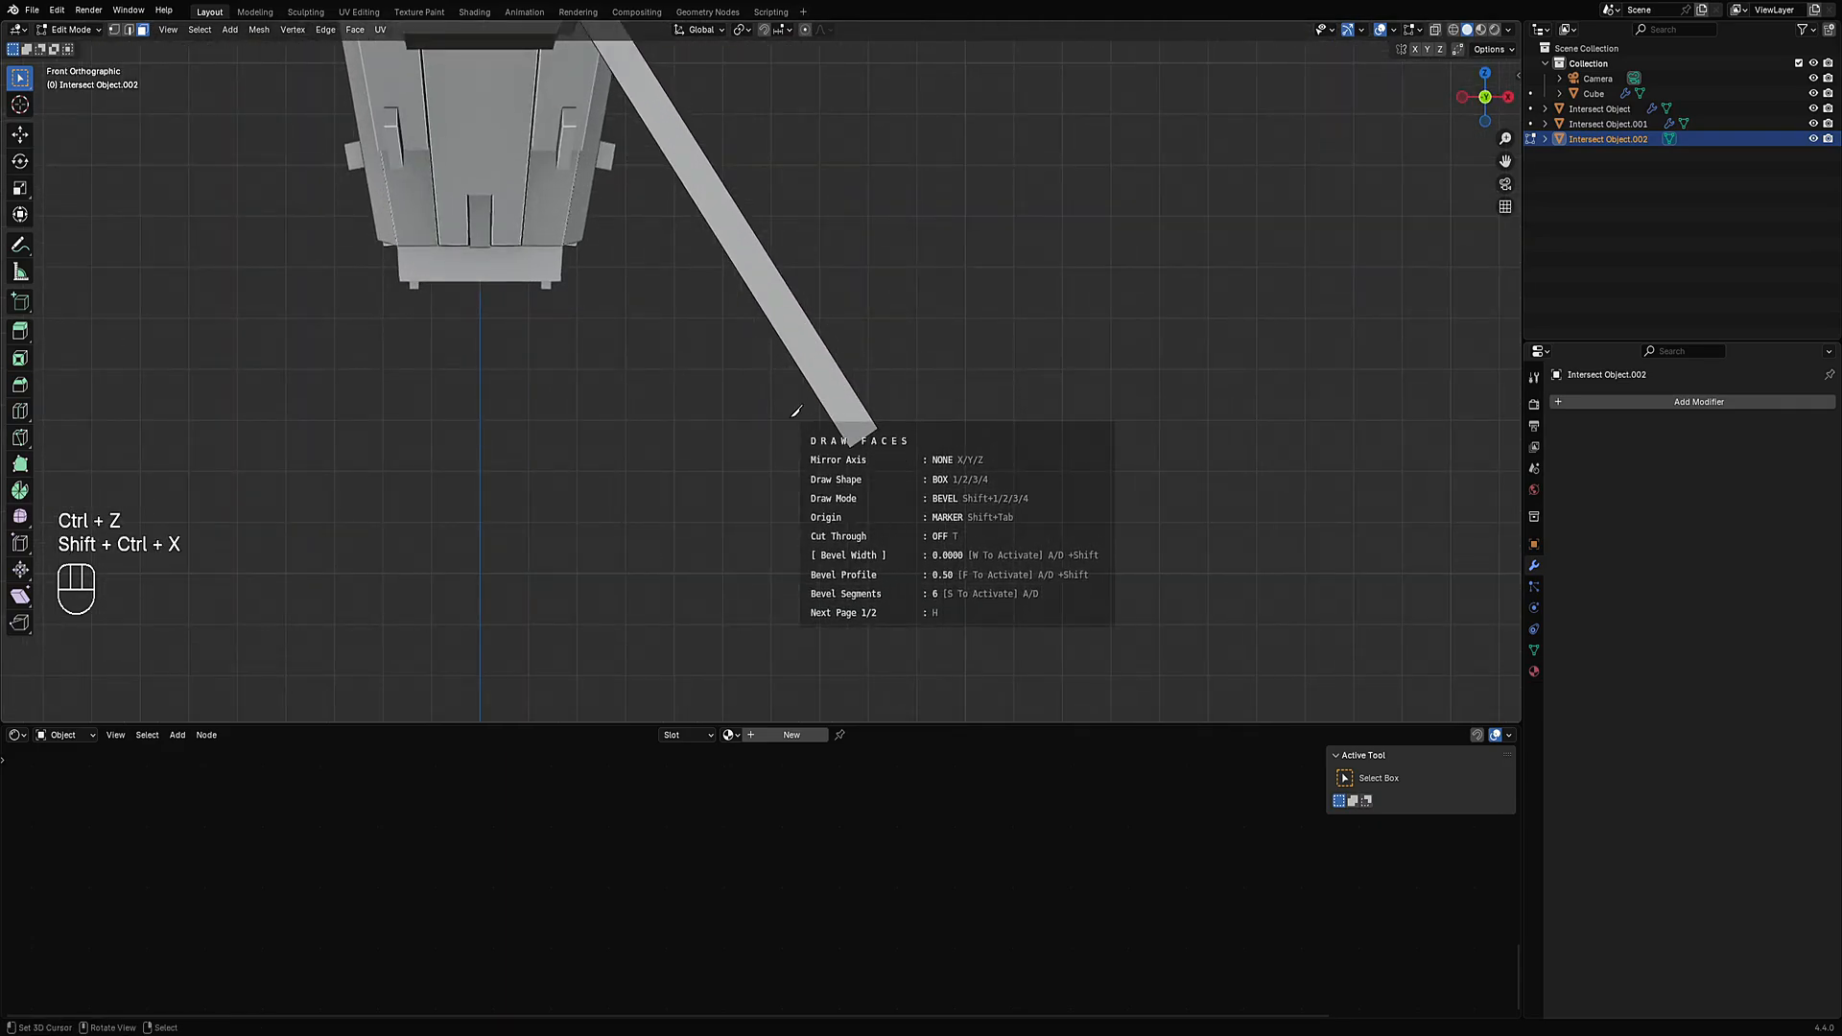
key("t")
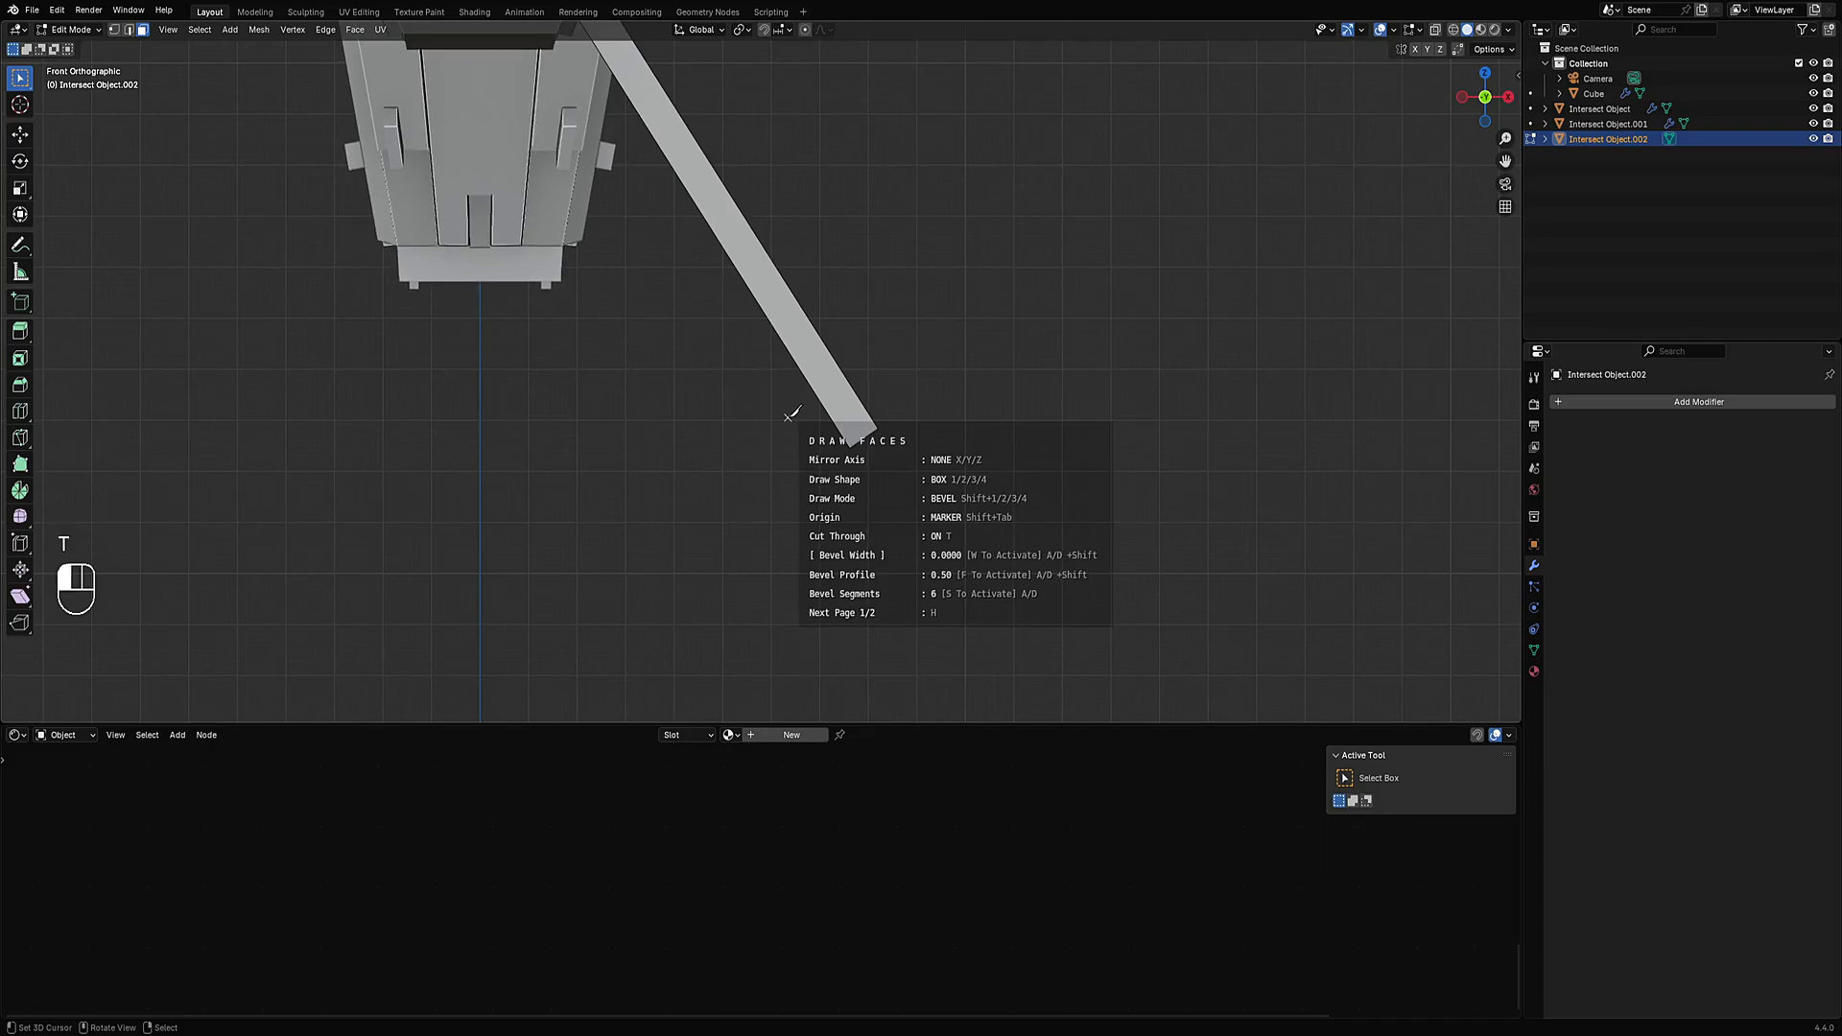
key("space")
Remove the strut's tip below the cut and fill the open end with a flat face.
key("shift+ctrl+x")
left_click(864, 350)
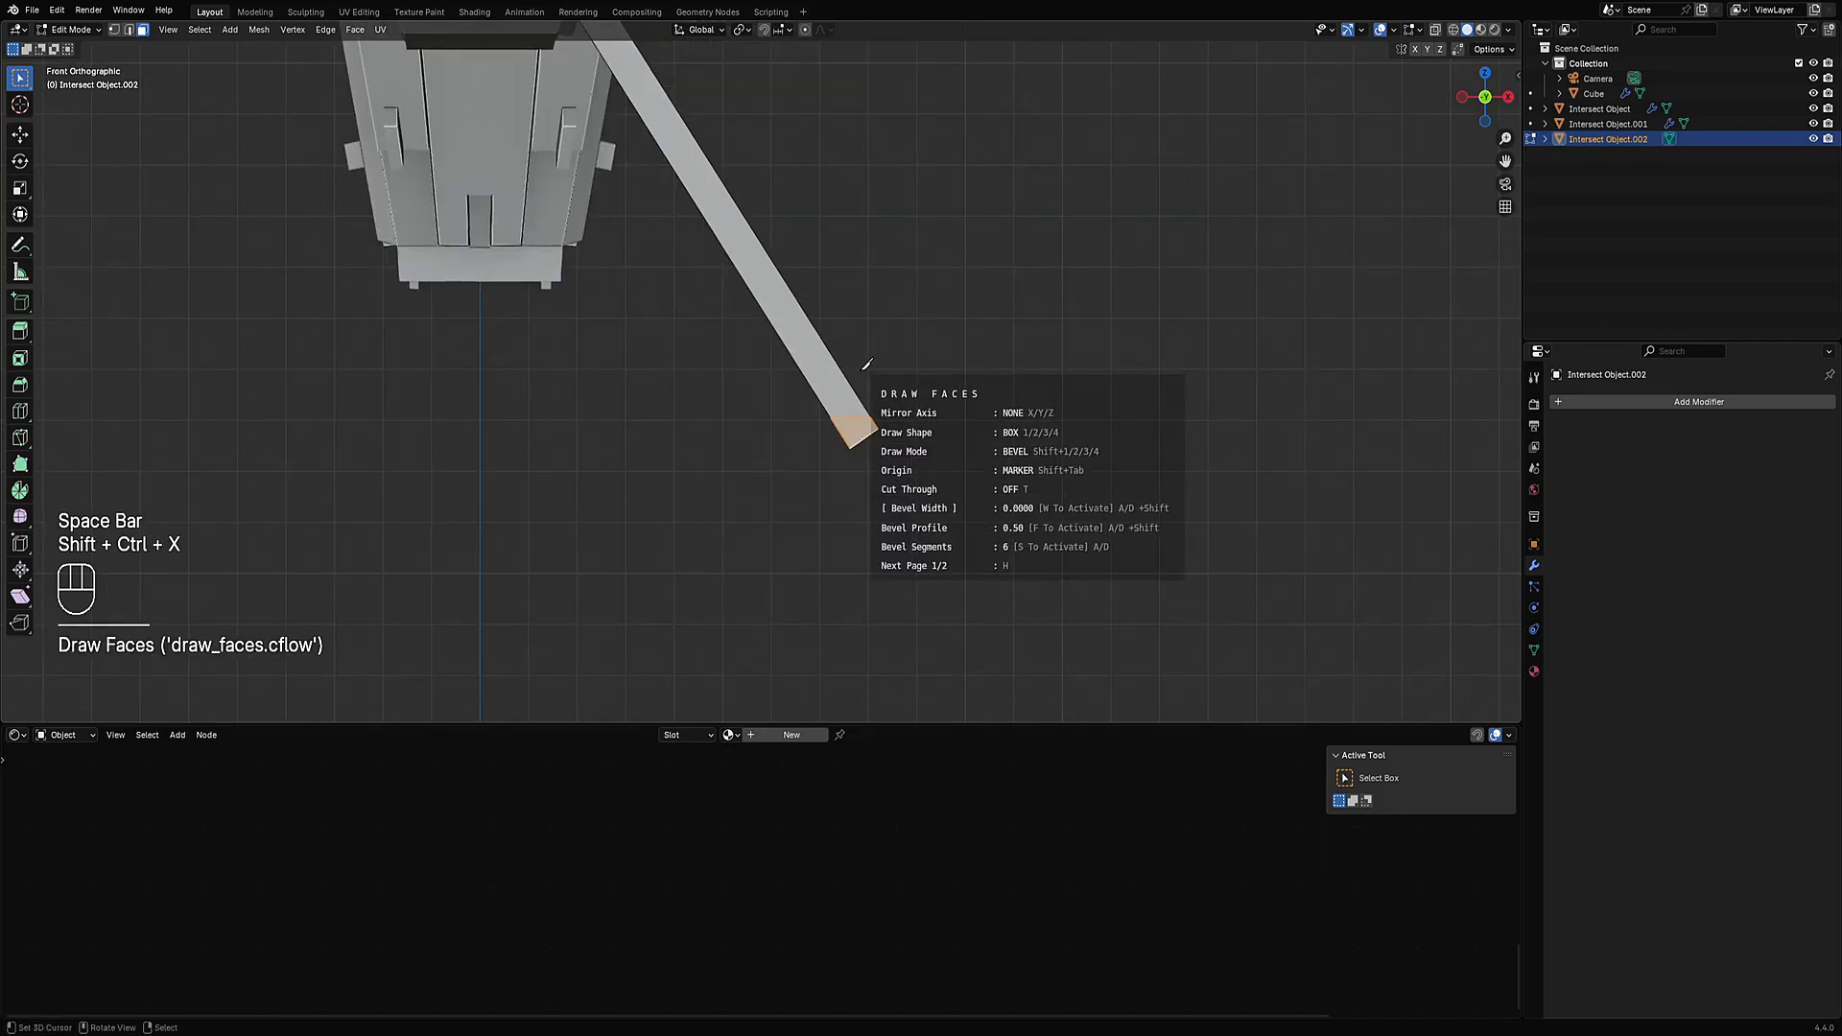
mouse_move(867, 365)
middle_mouse_down()
mouse_move(930, 403)
mouse_move(884, 440)
mouse_move(869, 401)
middle_mouse_up()
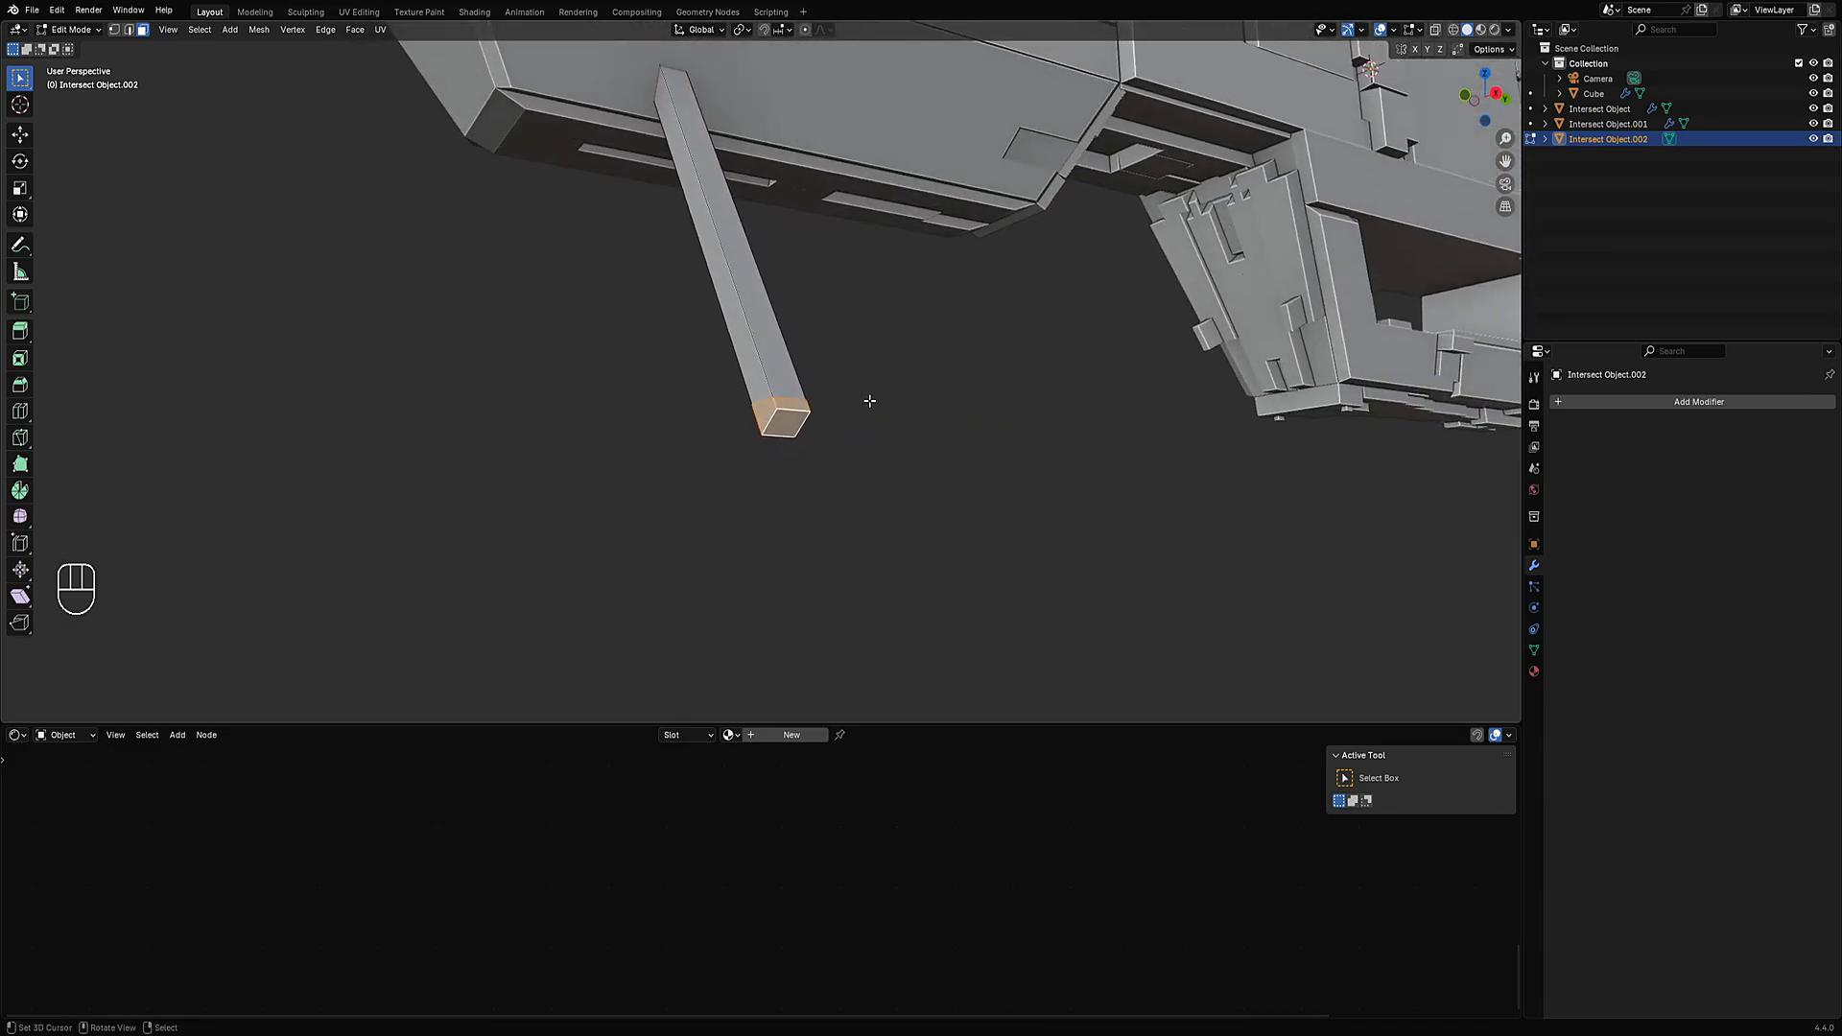
key("f")
middle_click_drag(768, 354, 787, 393)
key("Tab")
key("Tab")
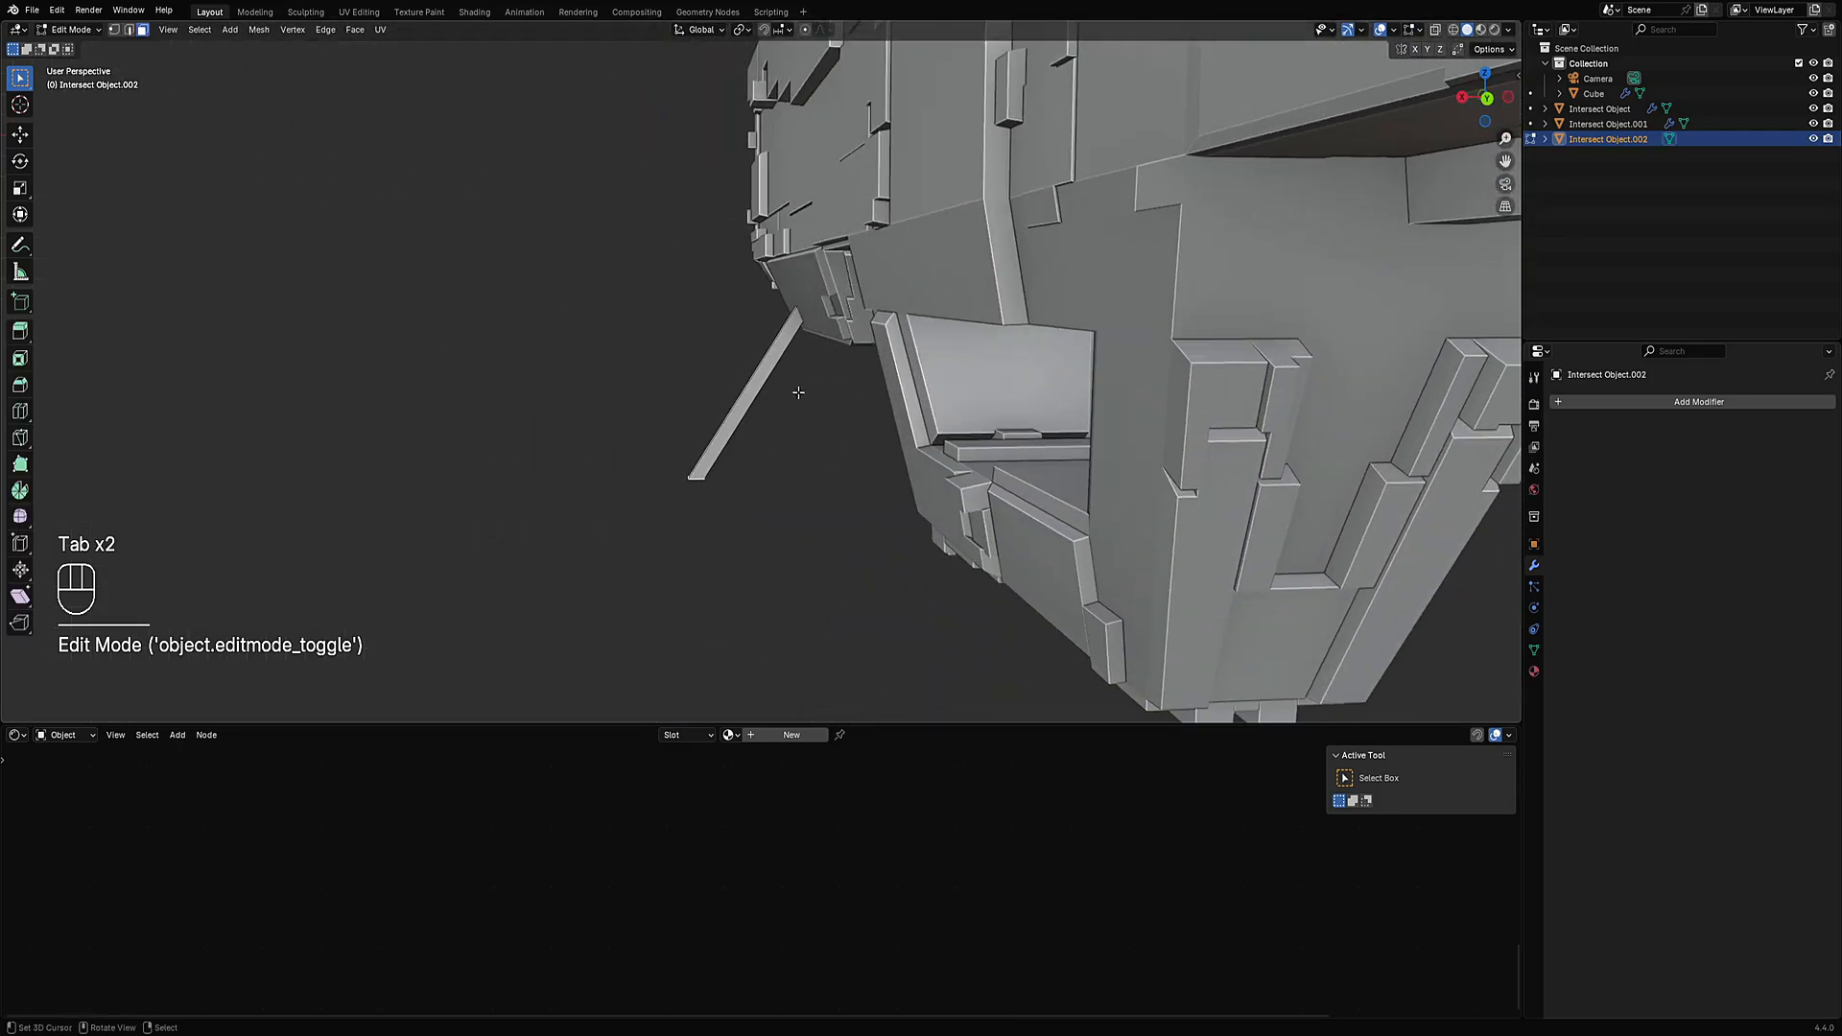
Try loop cuts across the strut, including an even, flipped edge slide, and undo them.
key("ctrl+r")
right_click(754, 386)
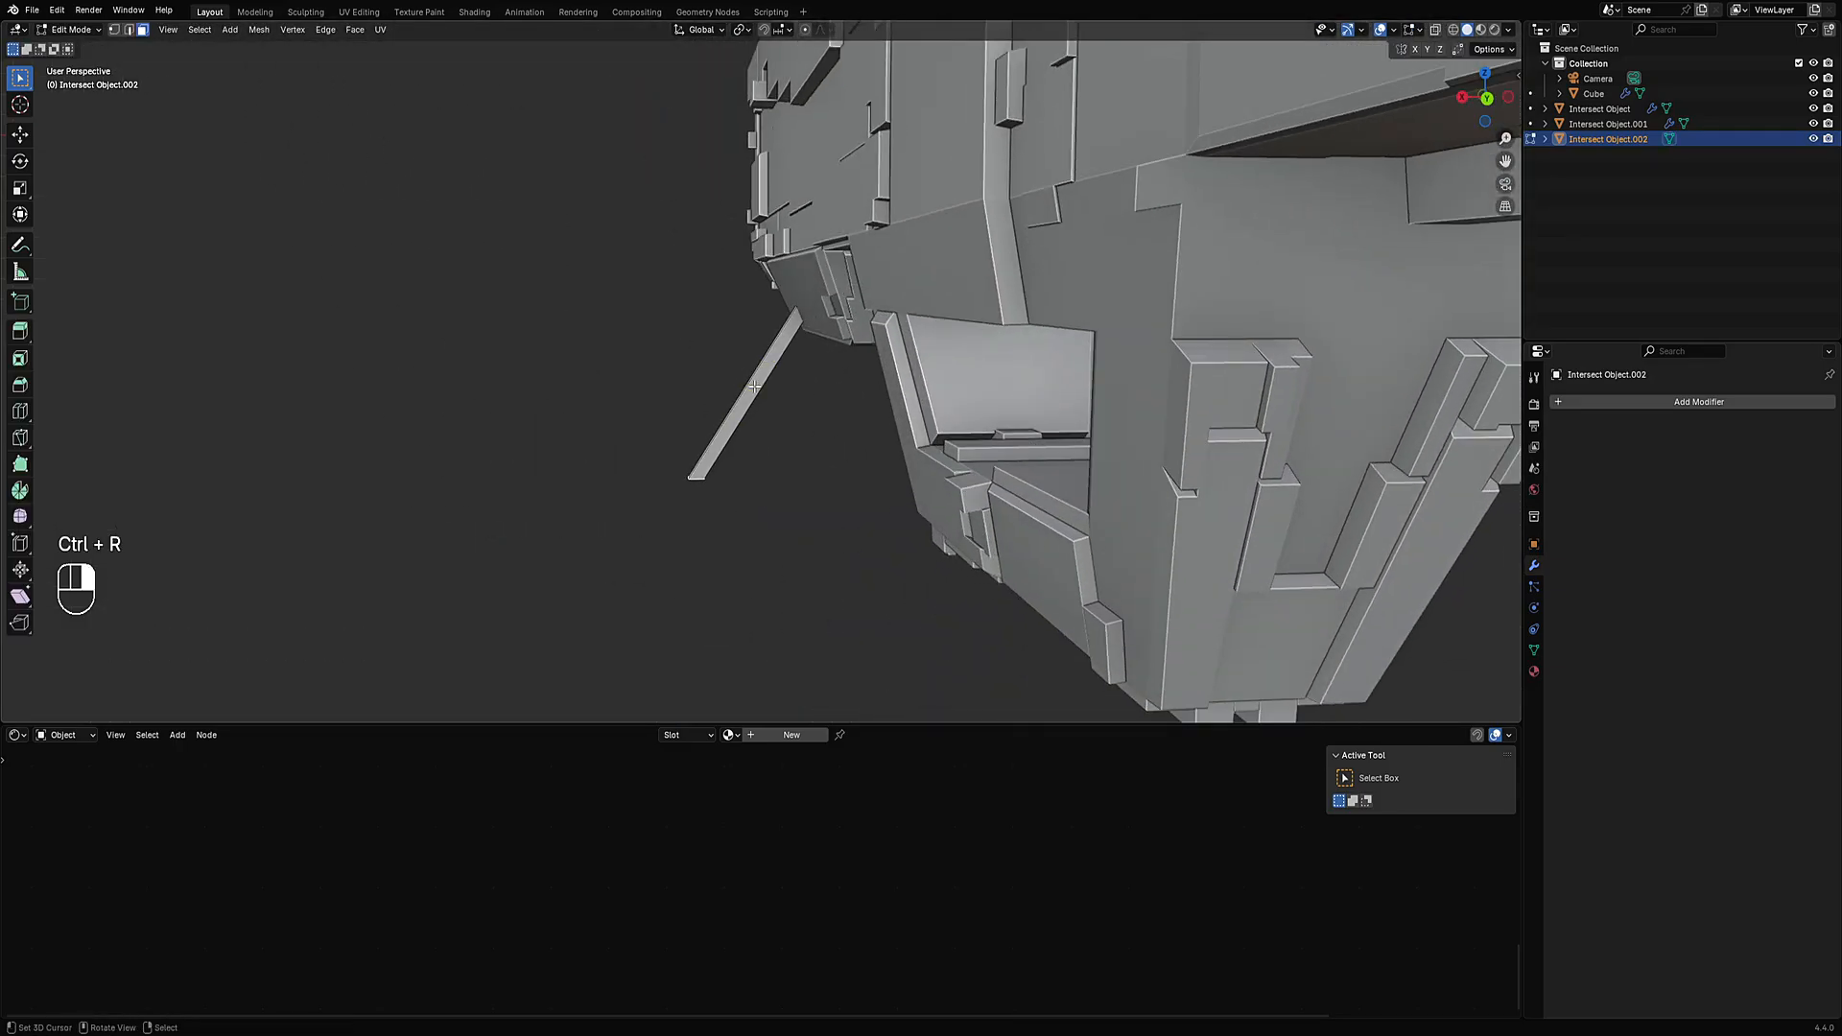
key("ctrl+r")
left_click(751, 392)
key("e")
key("f")
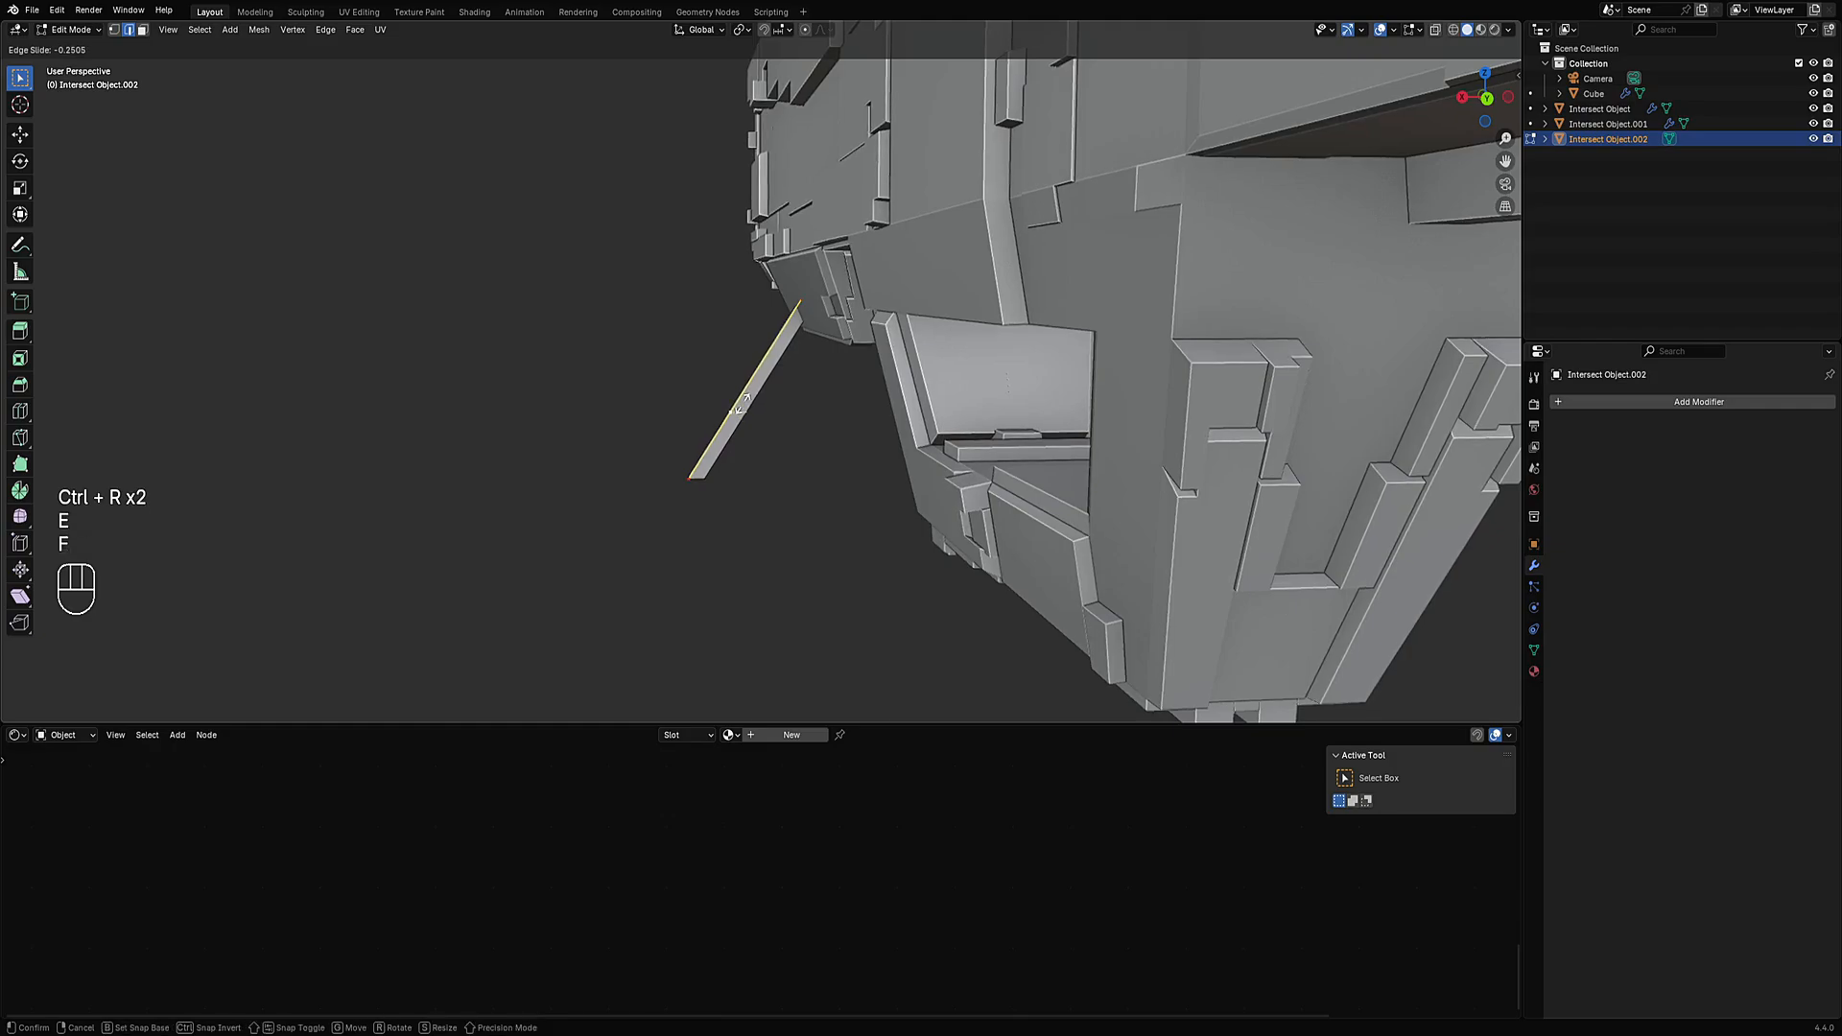
left_click(720, 441)
middle_click_drag(720, 441, 790, 284, "ctrl")
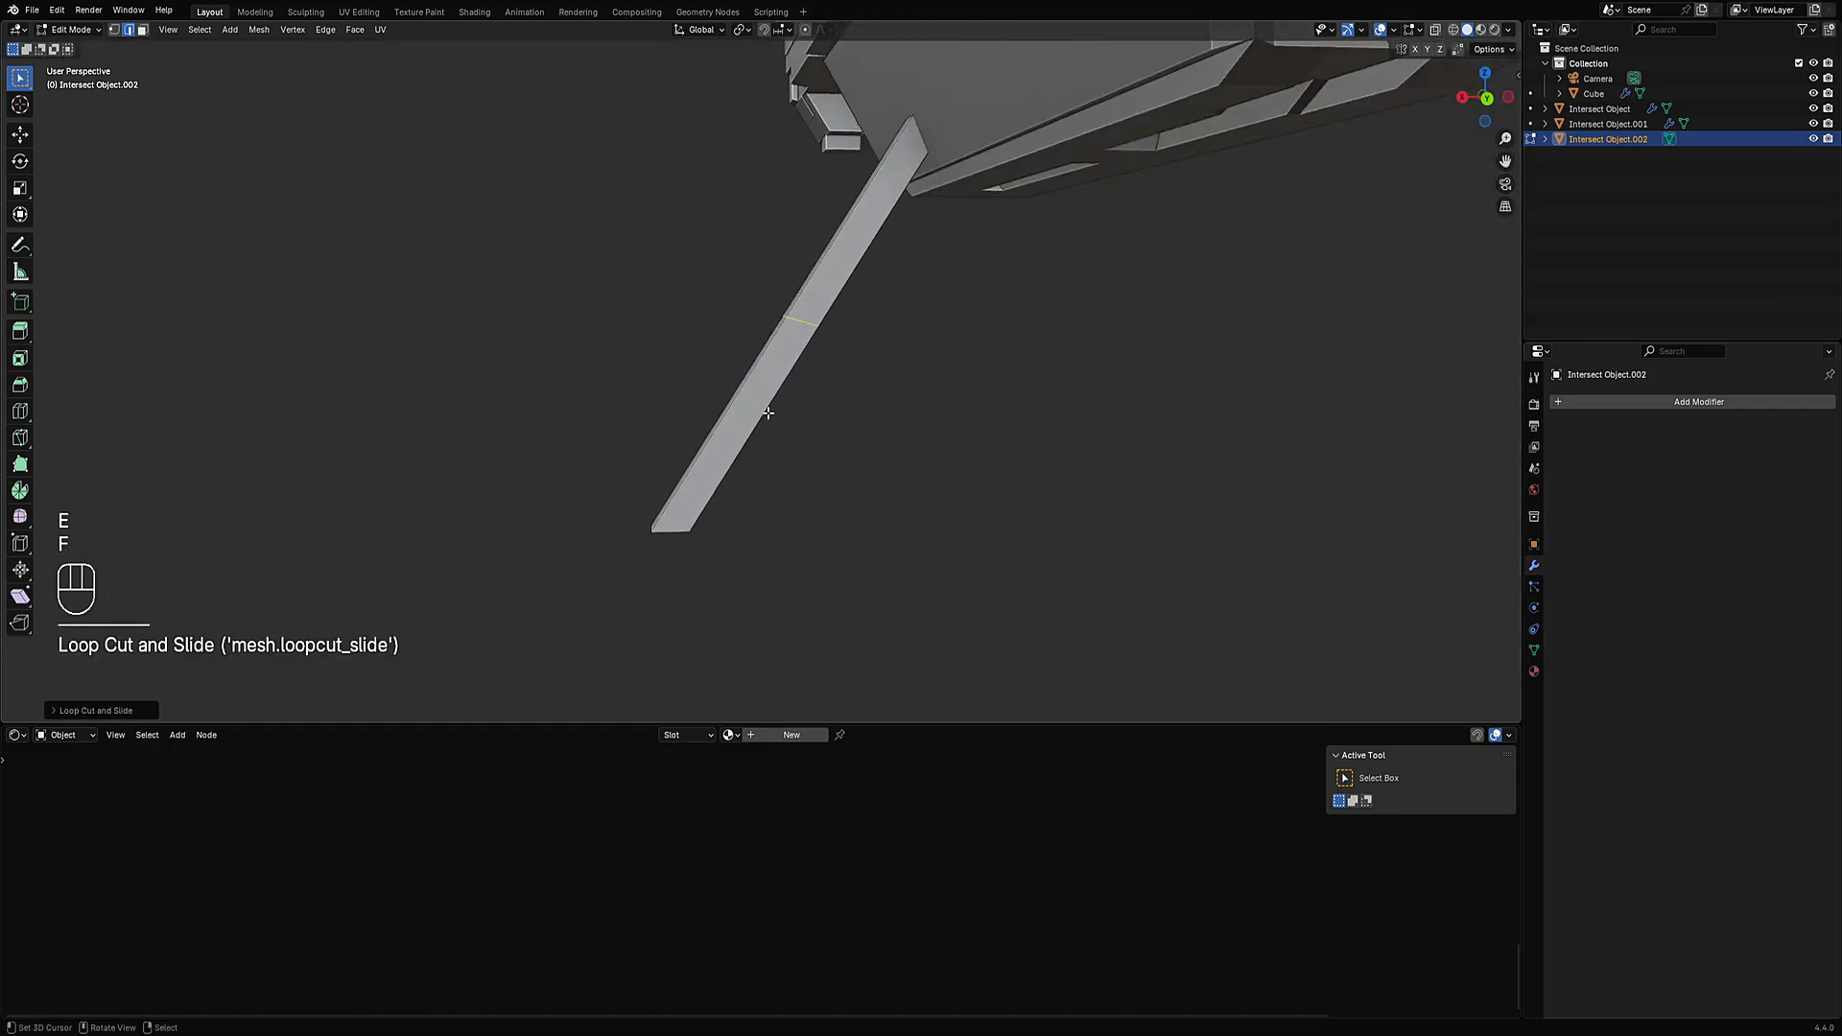
key("ctrl+z")
key("ctrl+r")
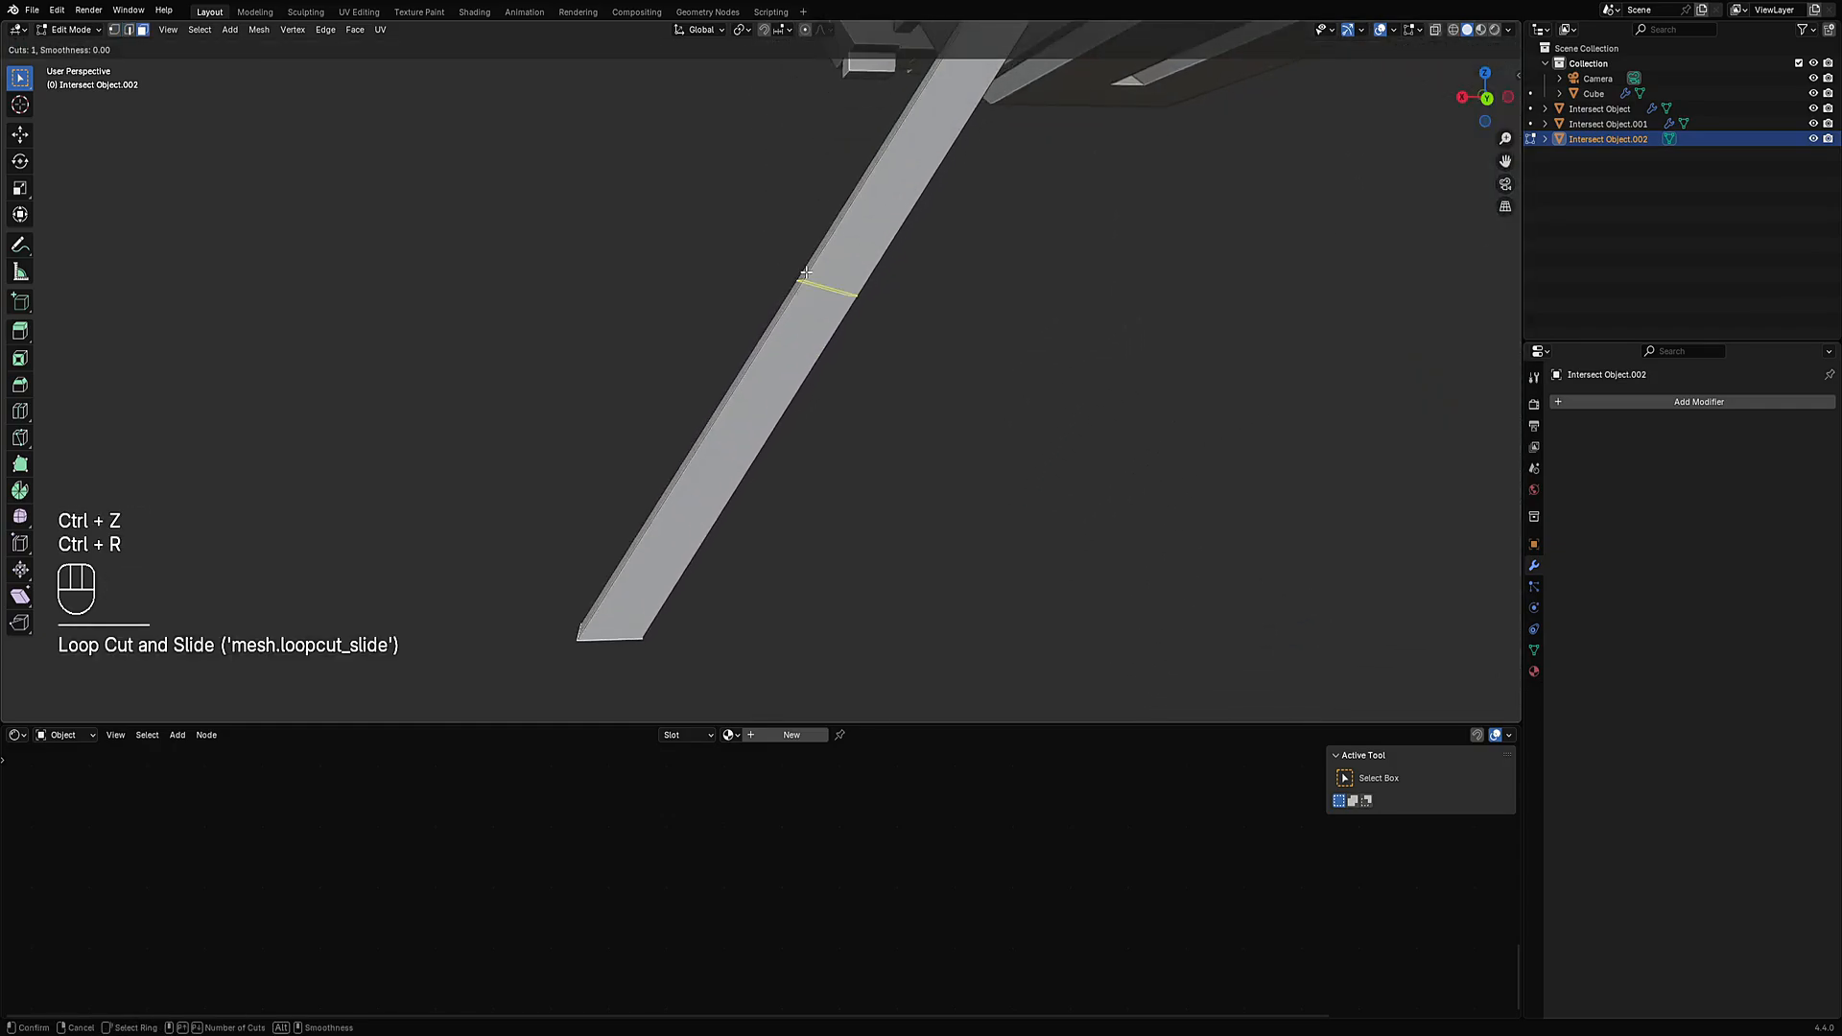
left_click(801, 280)
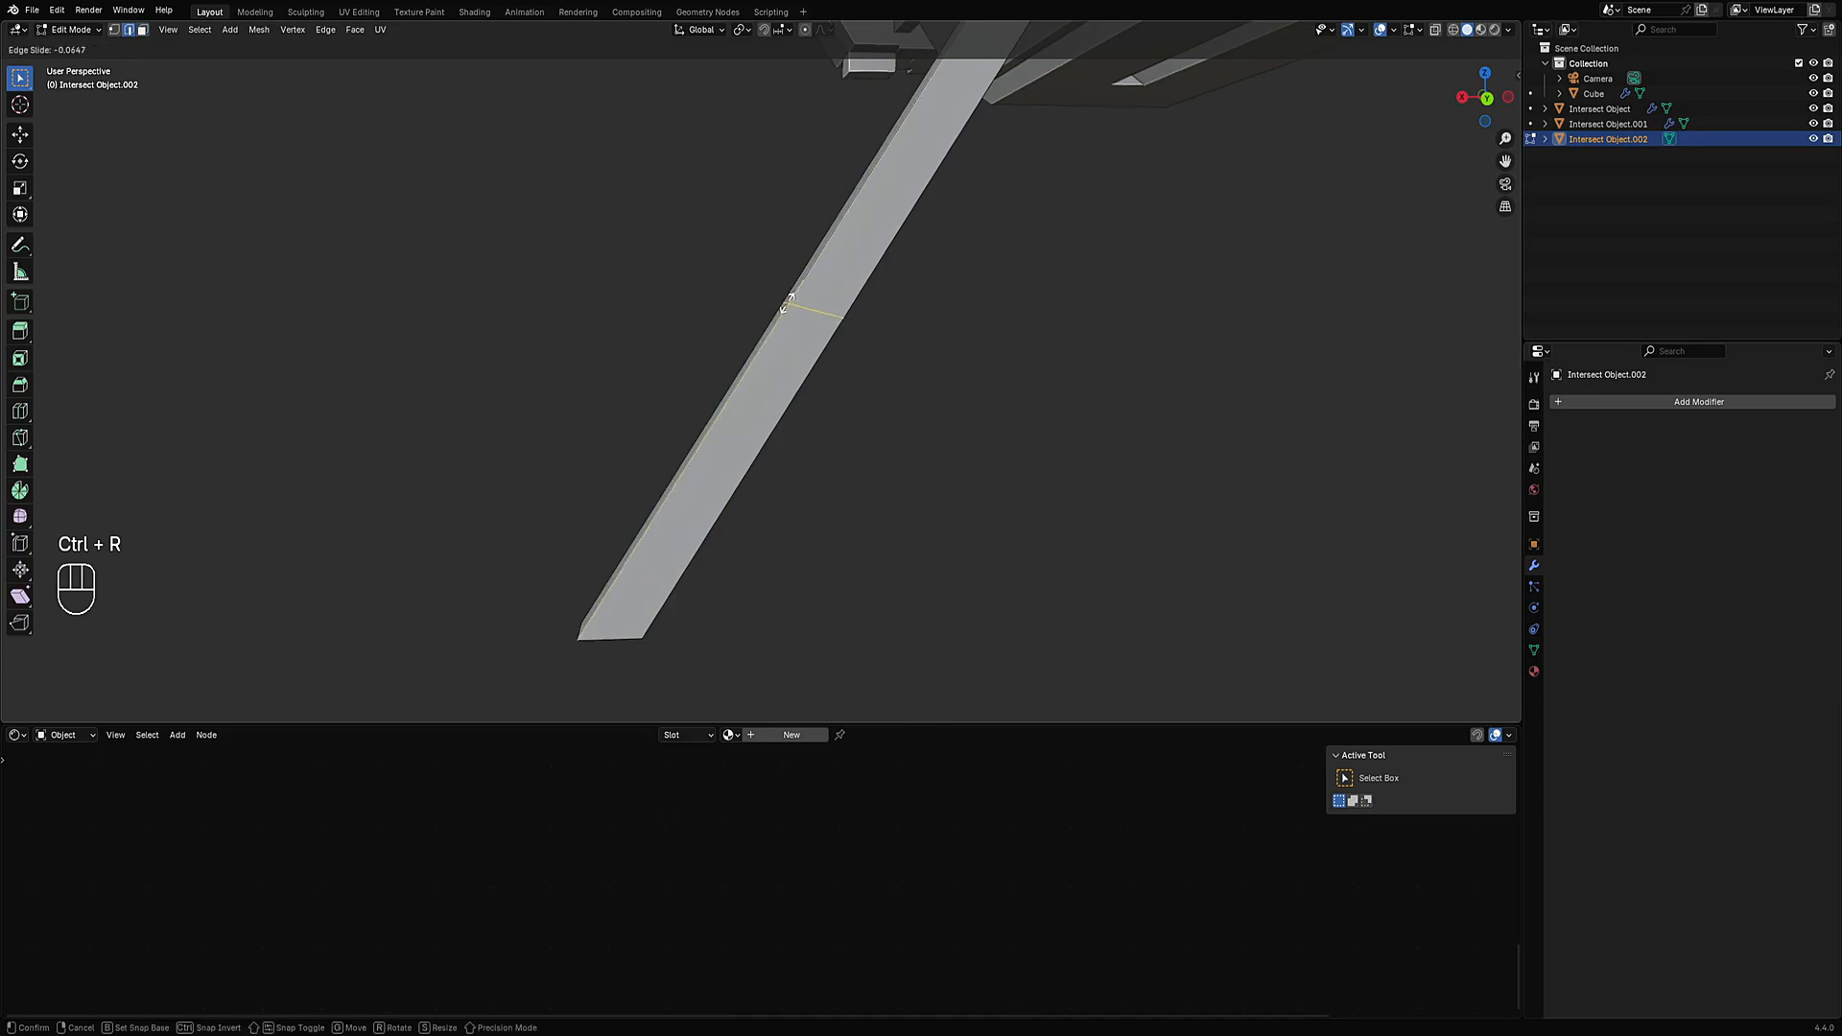
key("ctrl+z")
Add a loop cut across the strut using the Even and Flipped edge-slide options.
key("ctrl+r")
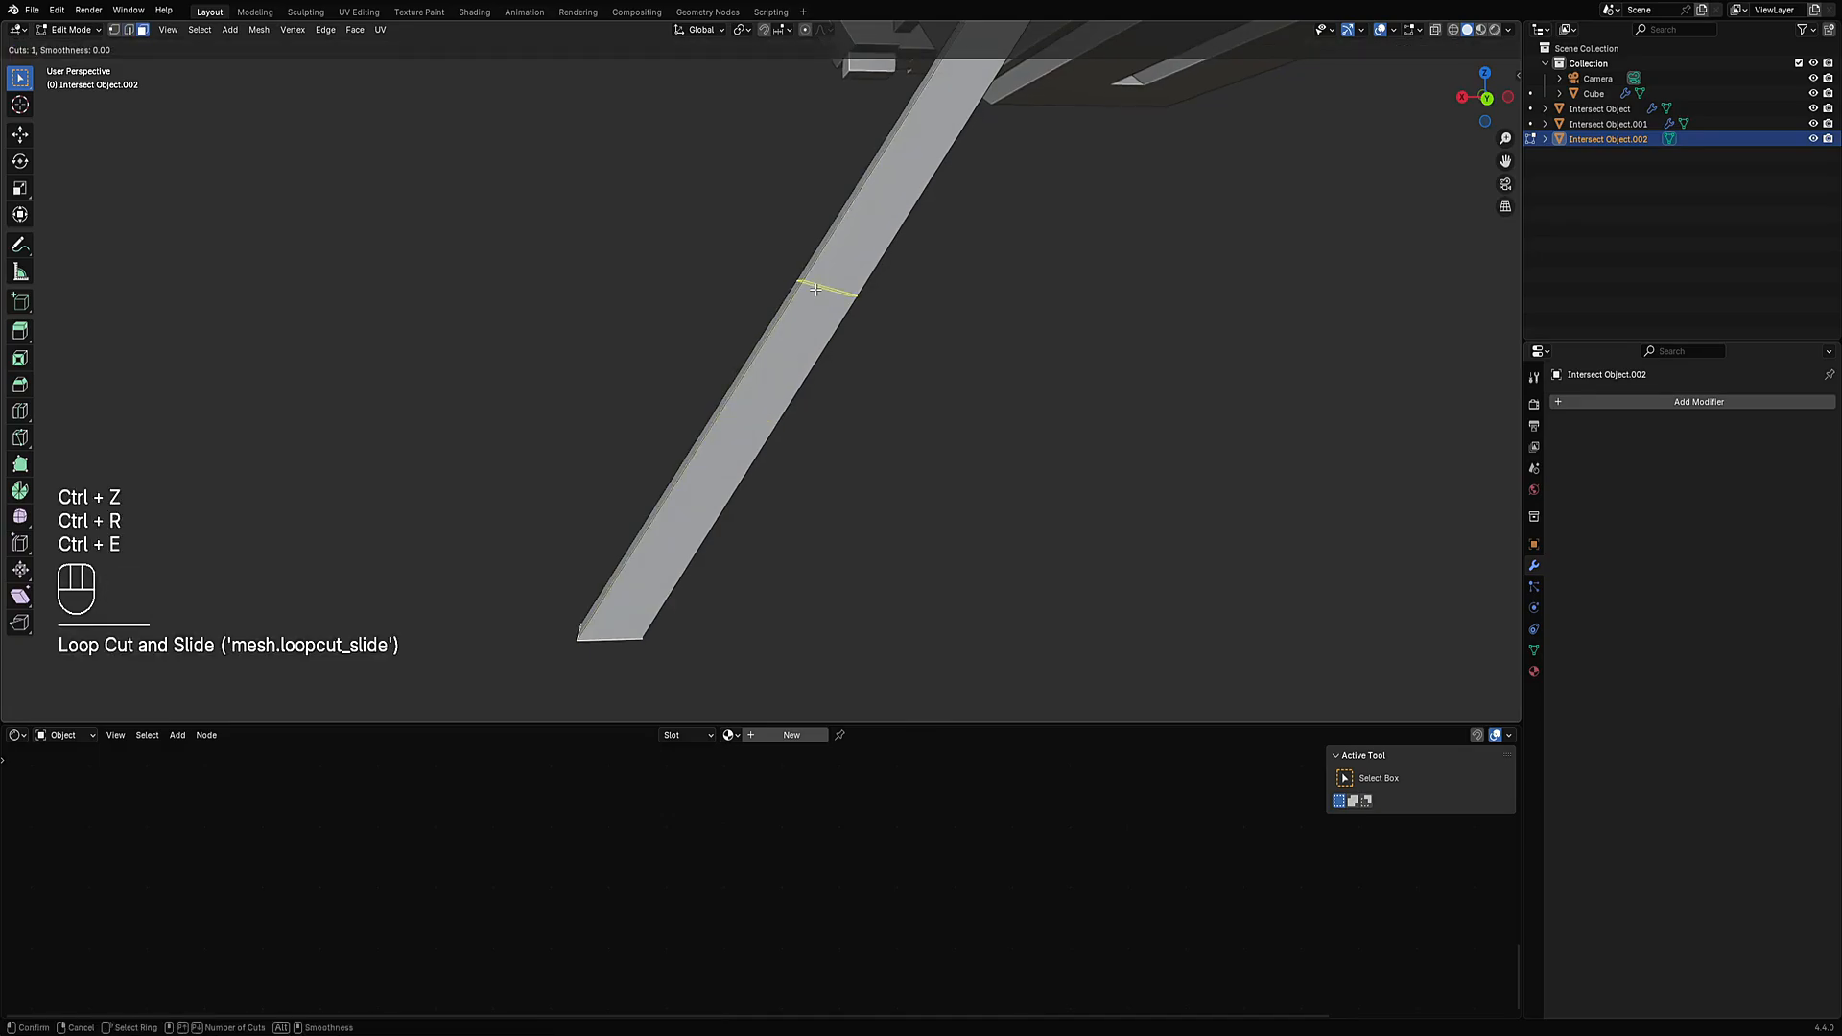
key("ctrl+r")
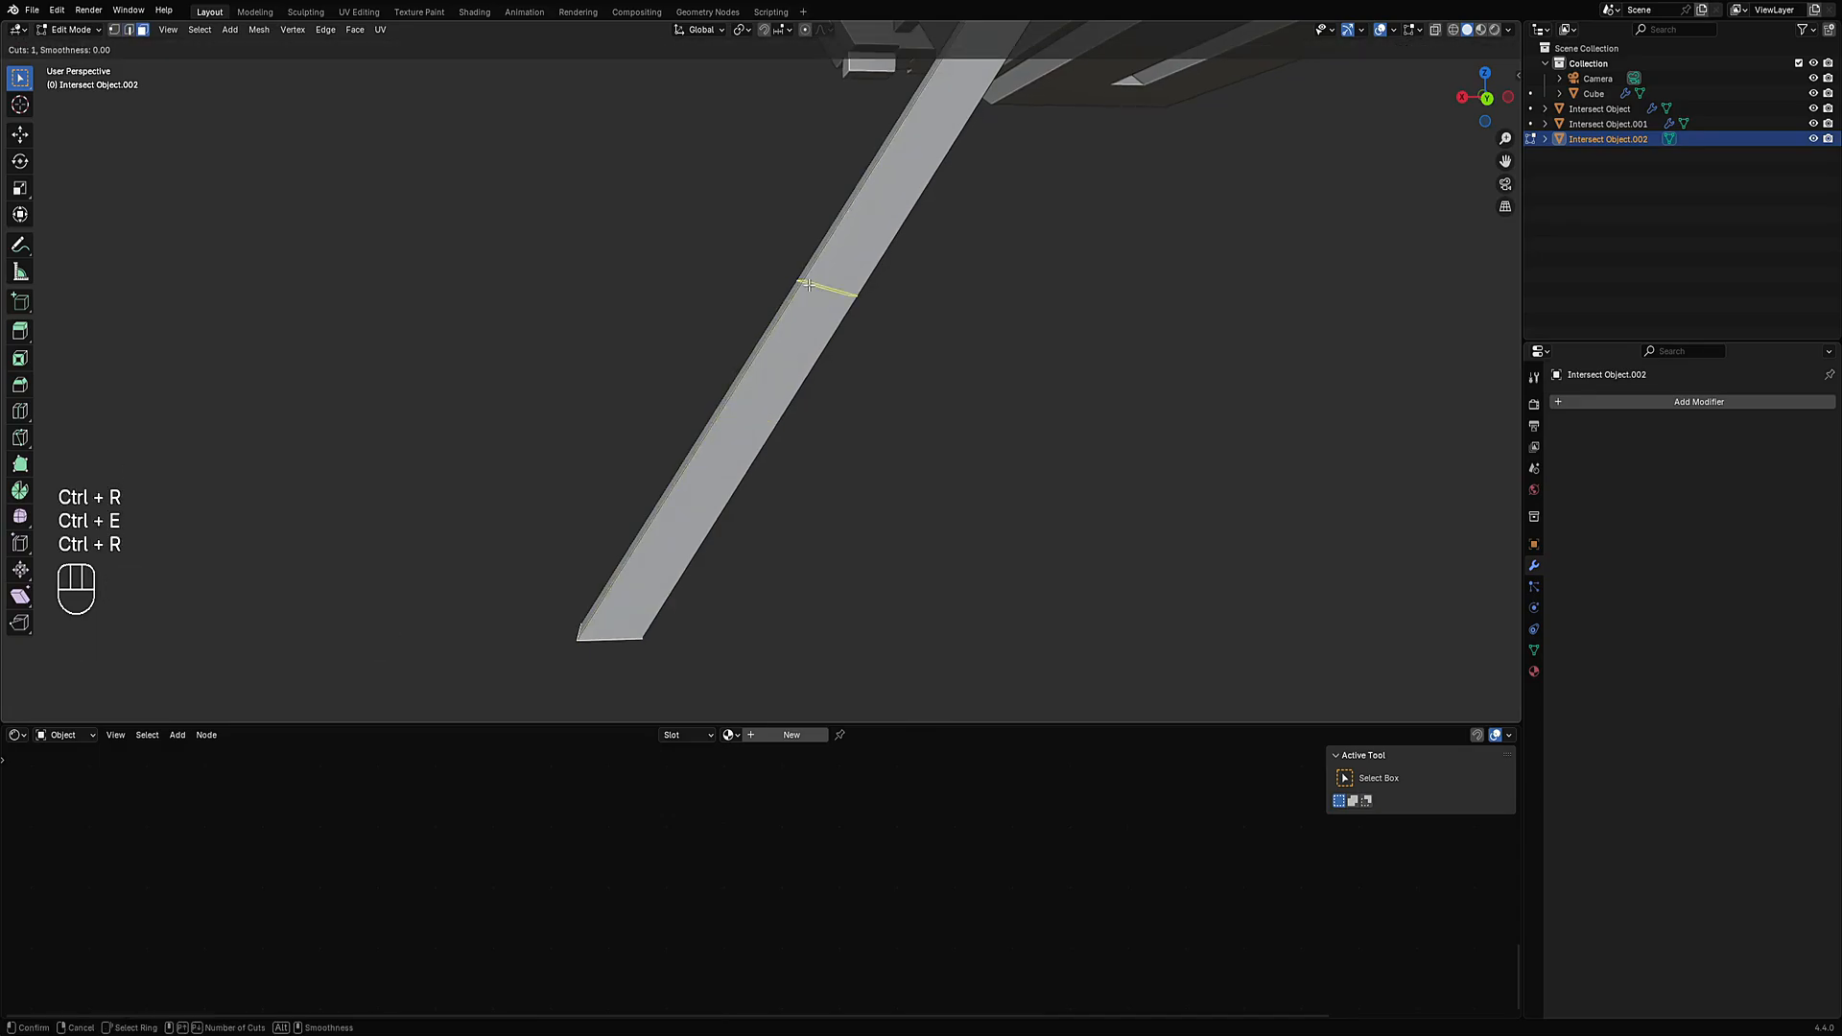
left_click(830, 253)
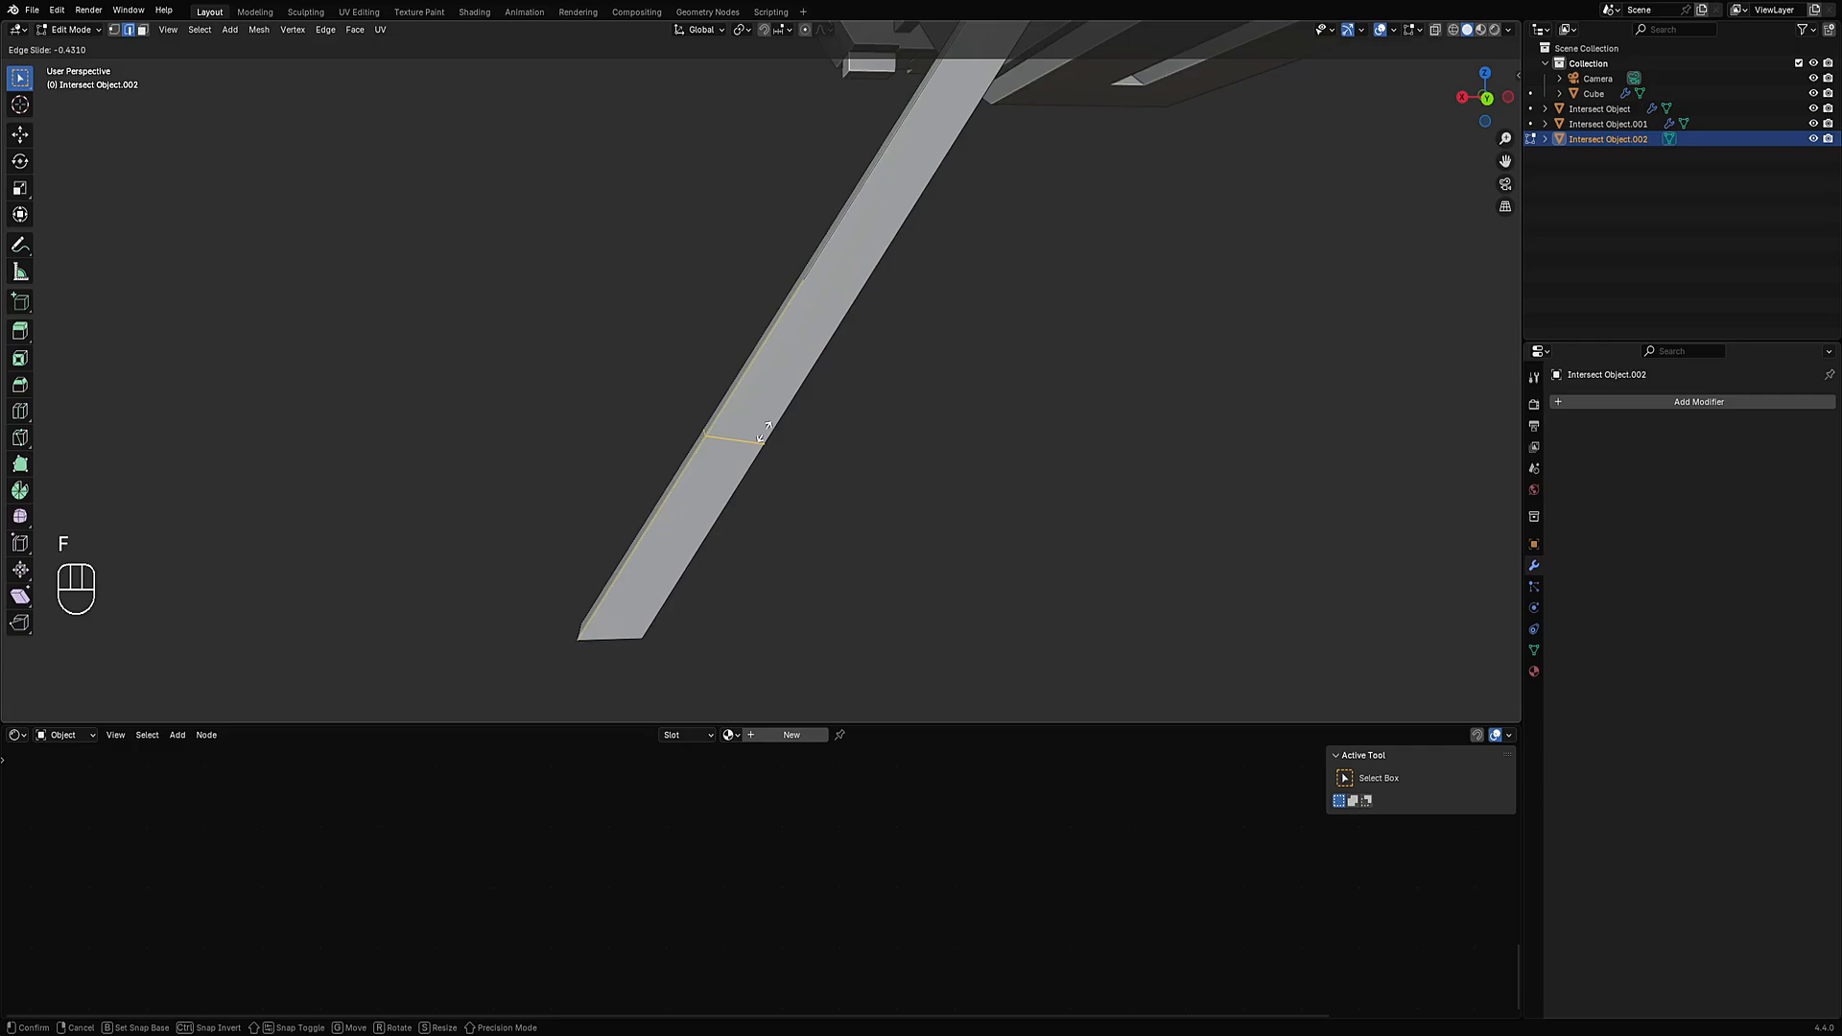
key("e")
left_click(822, 196)
Bevel the loop cut across the middle of the strut into a wide band covering most of its length.
scroll(845, 219, "down", 5)
key("ctrl+r")
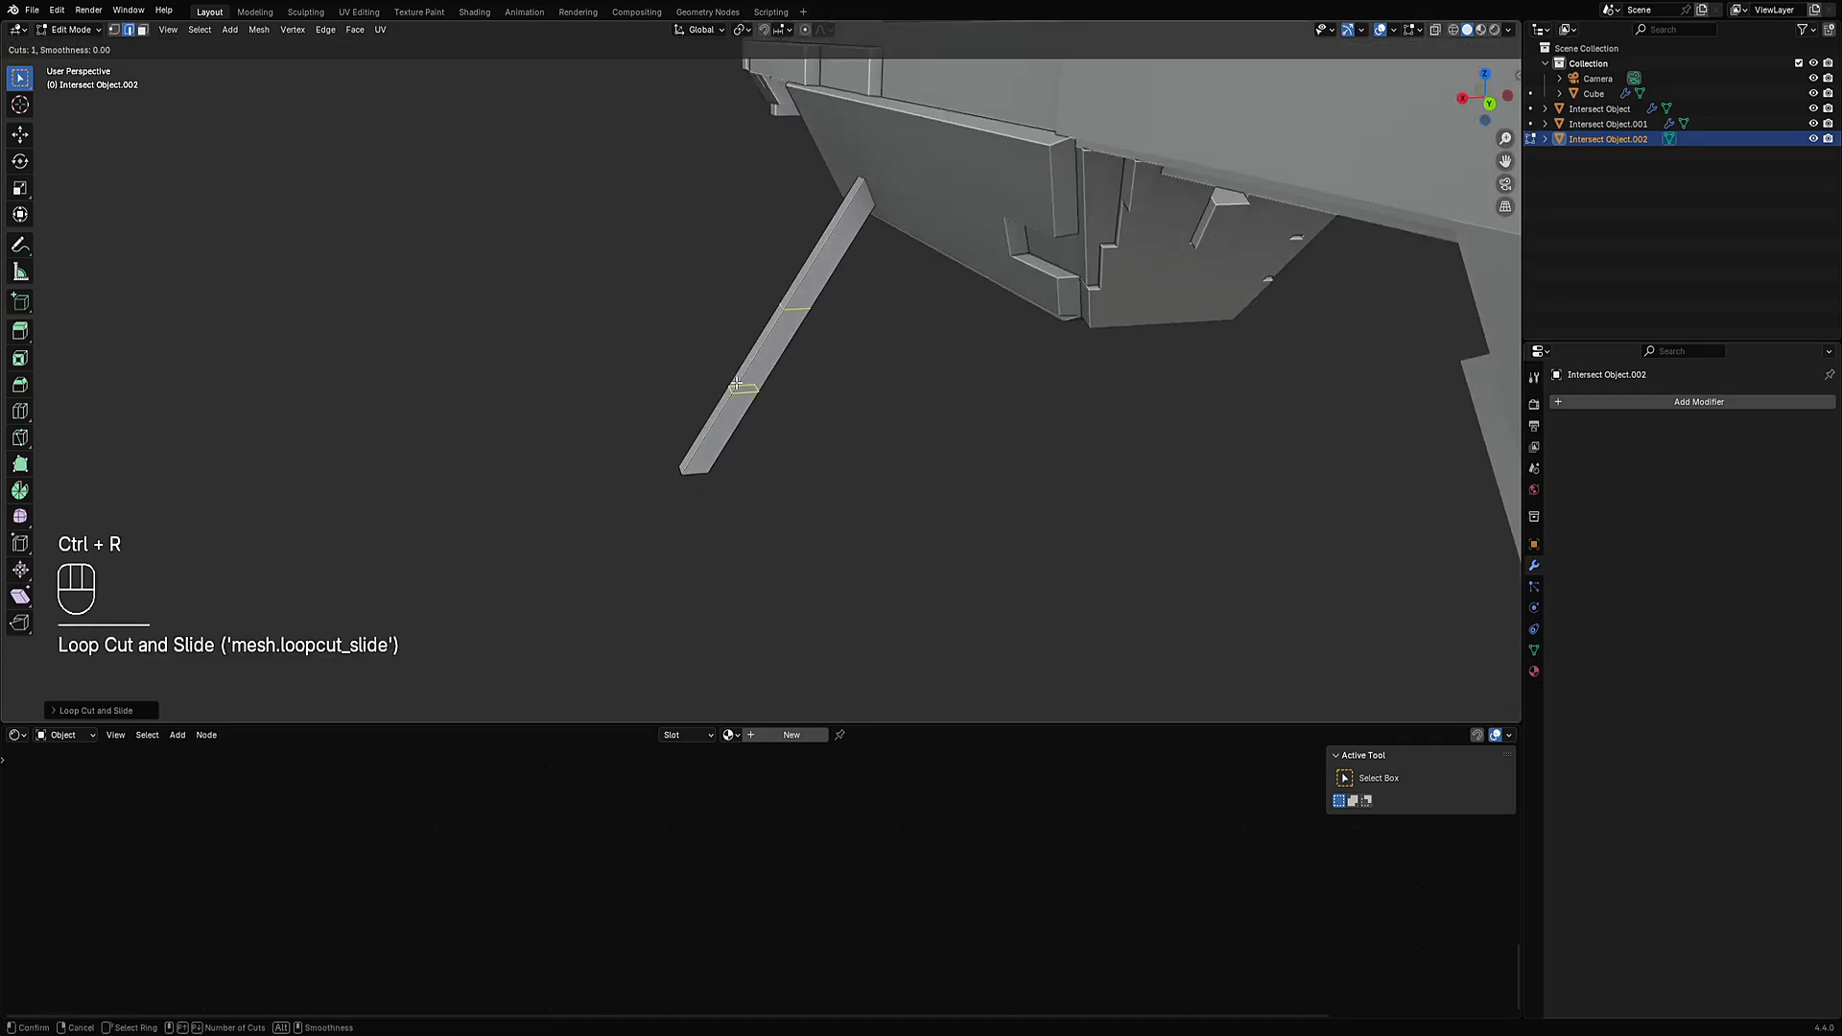
left_click(736, 384)
middle_click_drag(736, 384, 844, 376)
key("ctrl+b")
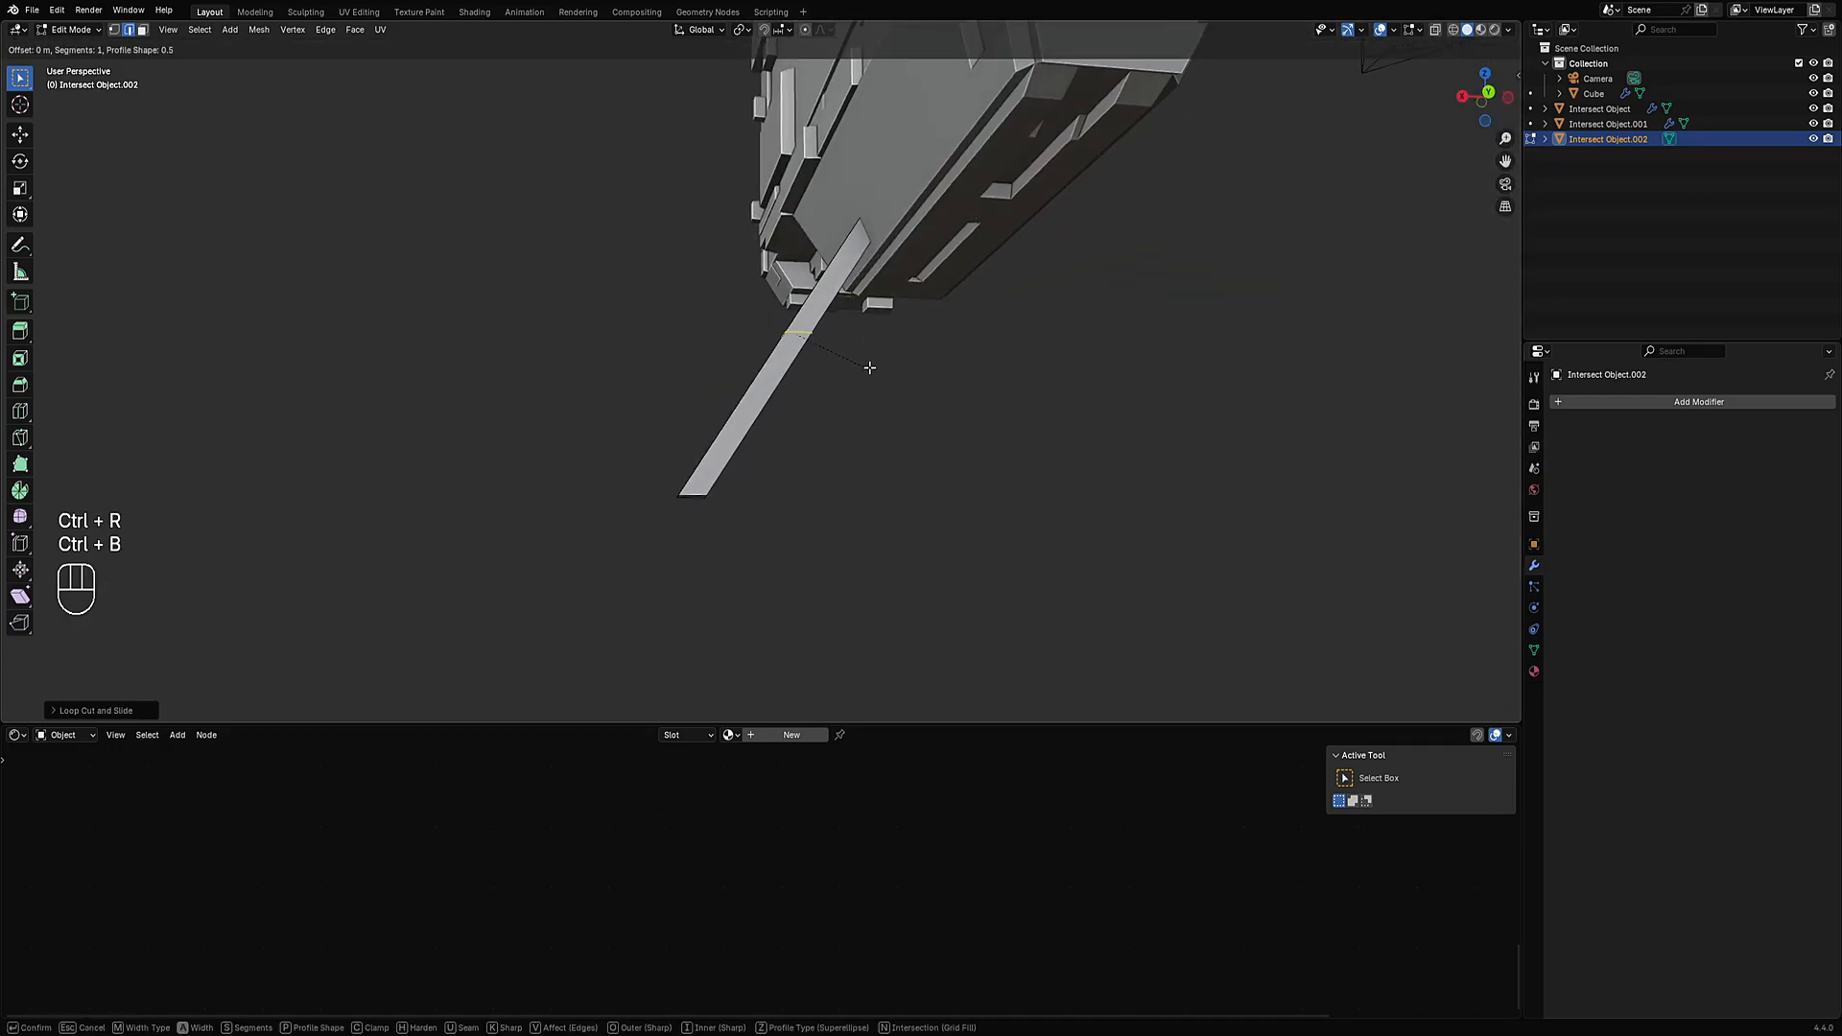
left_click(989, 304)
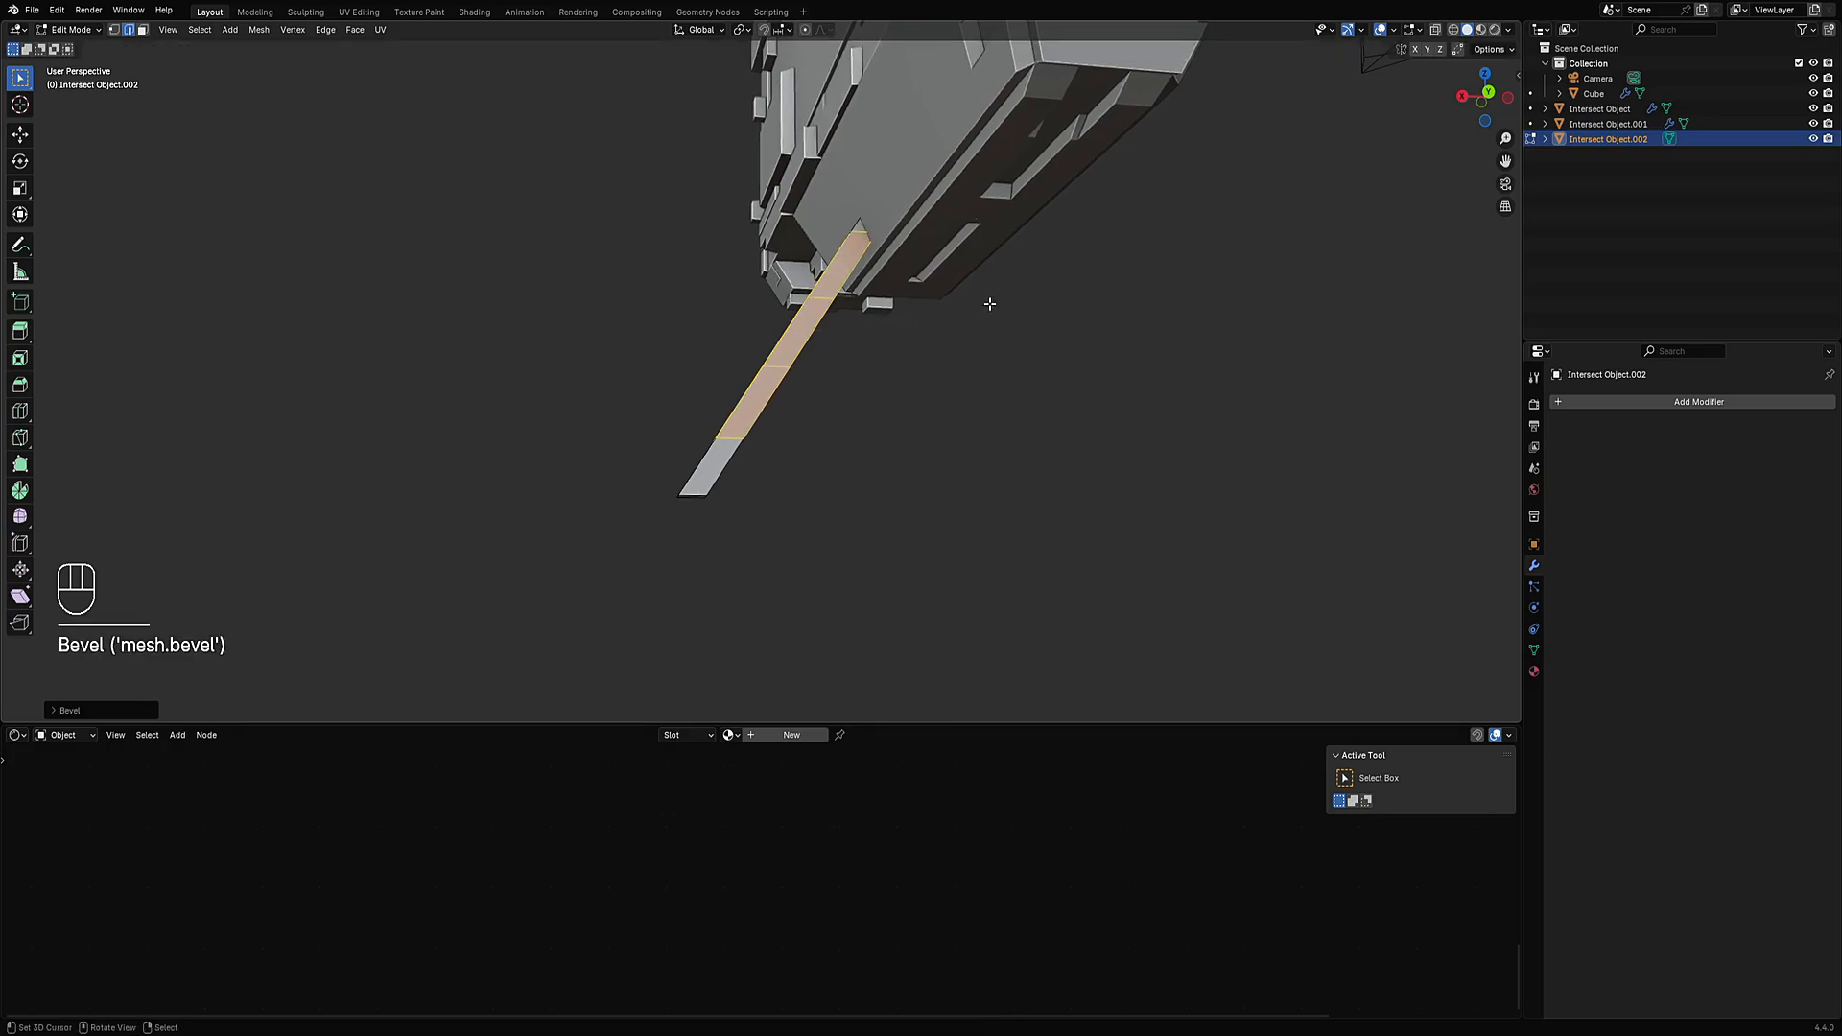
Copy the main body's Randomizer geometry nodes setup onto the whole strut object.
left_click(988, 301)
middle_click_drag(988, 301, 974, 376)
key("a")
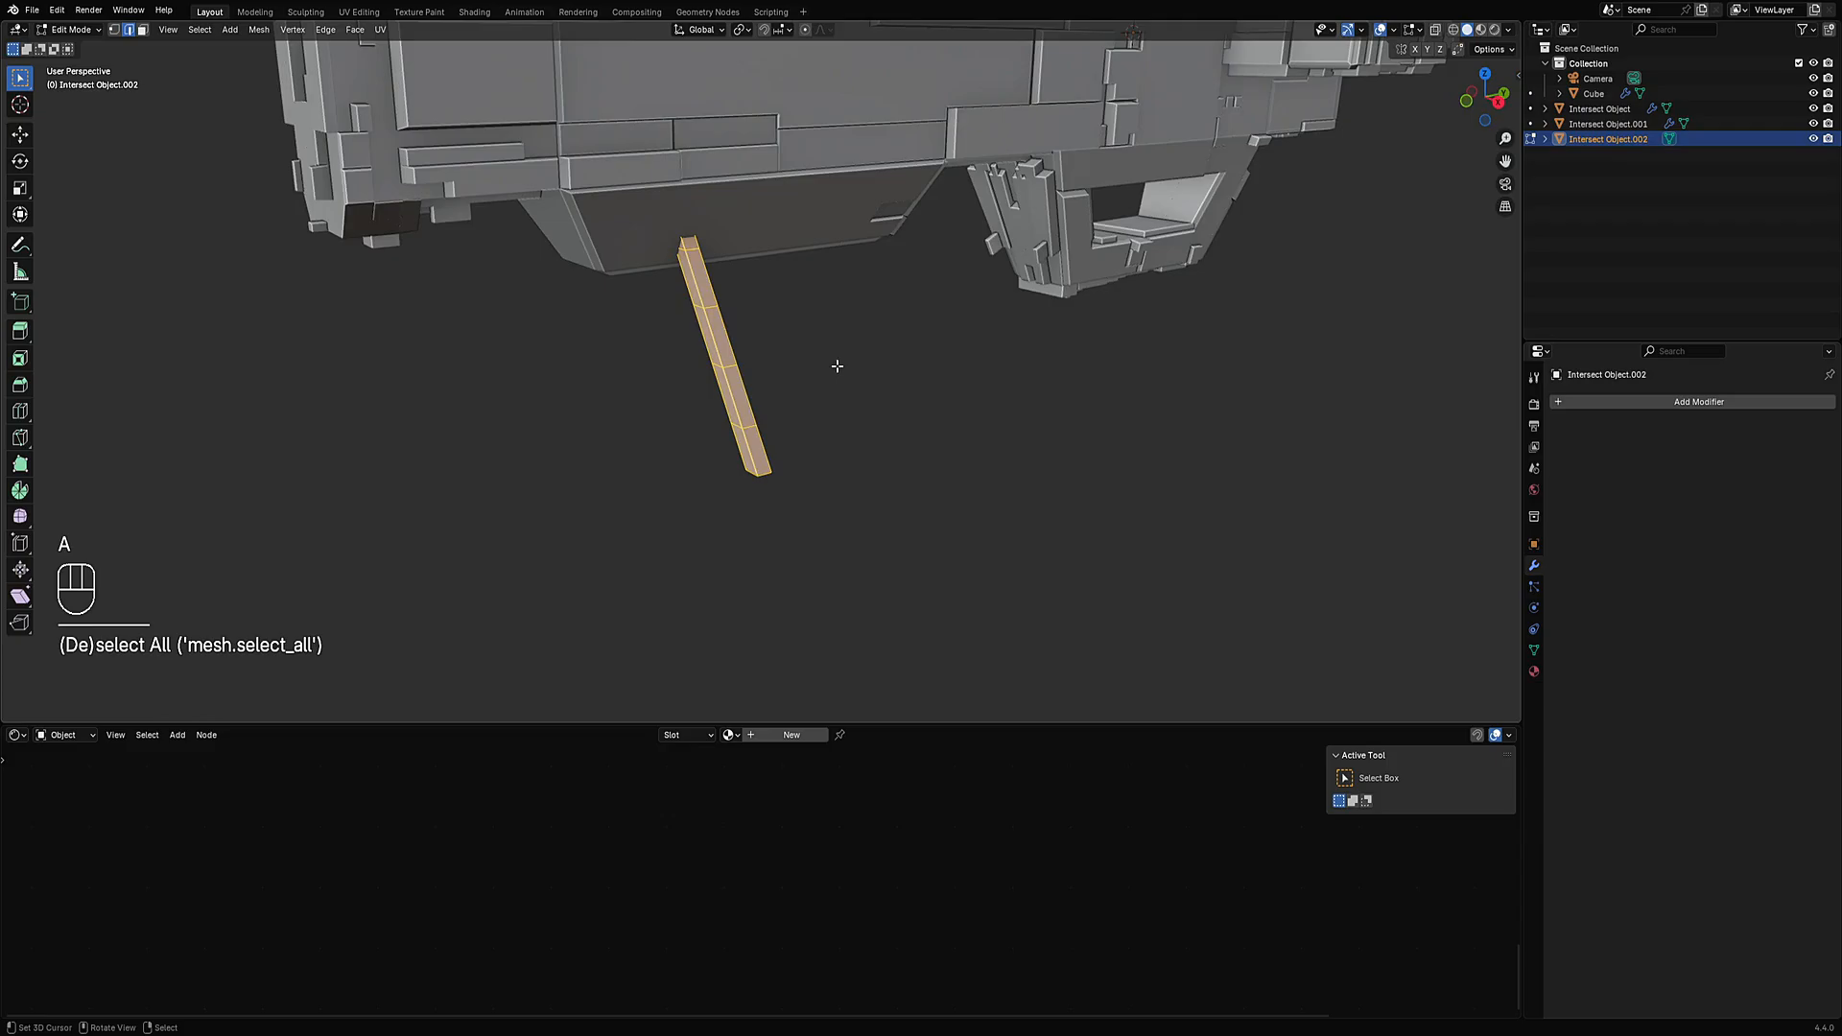
middle_click_drag(835, 365, 838, 441, "ctrl")
key("Tab")
left_click(851, 325, "shift")
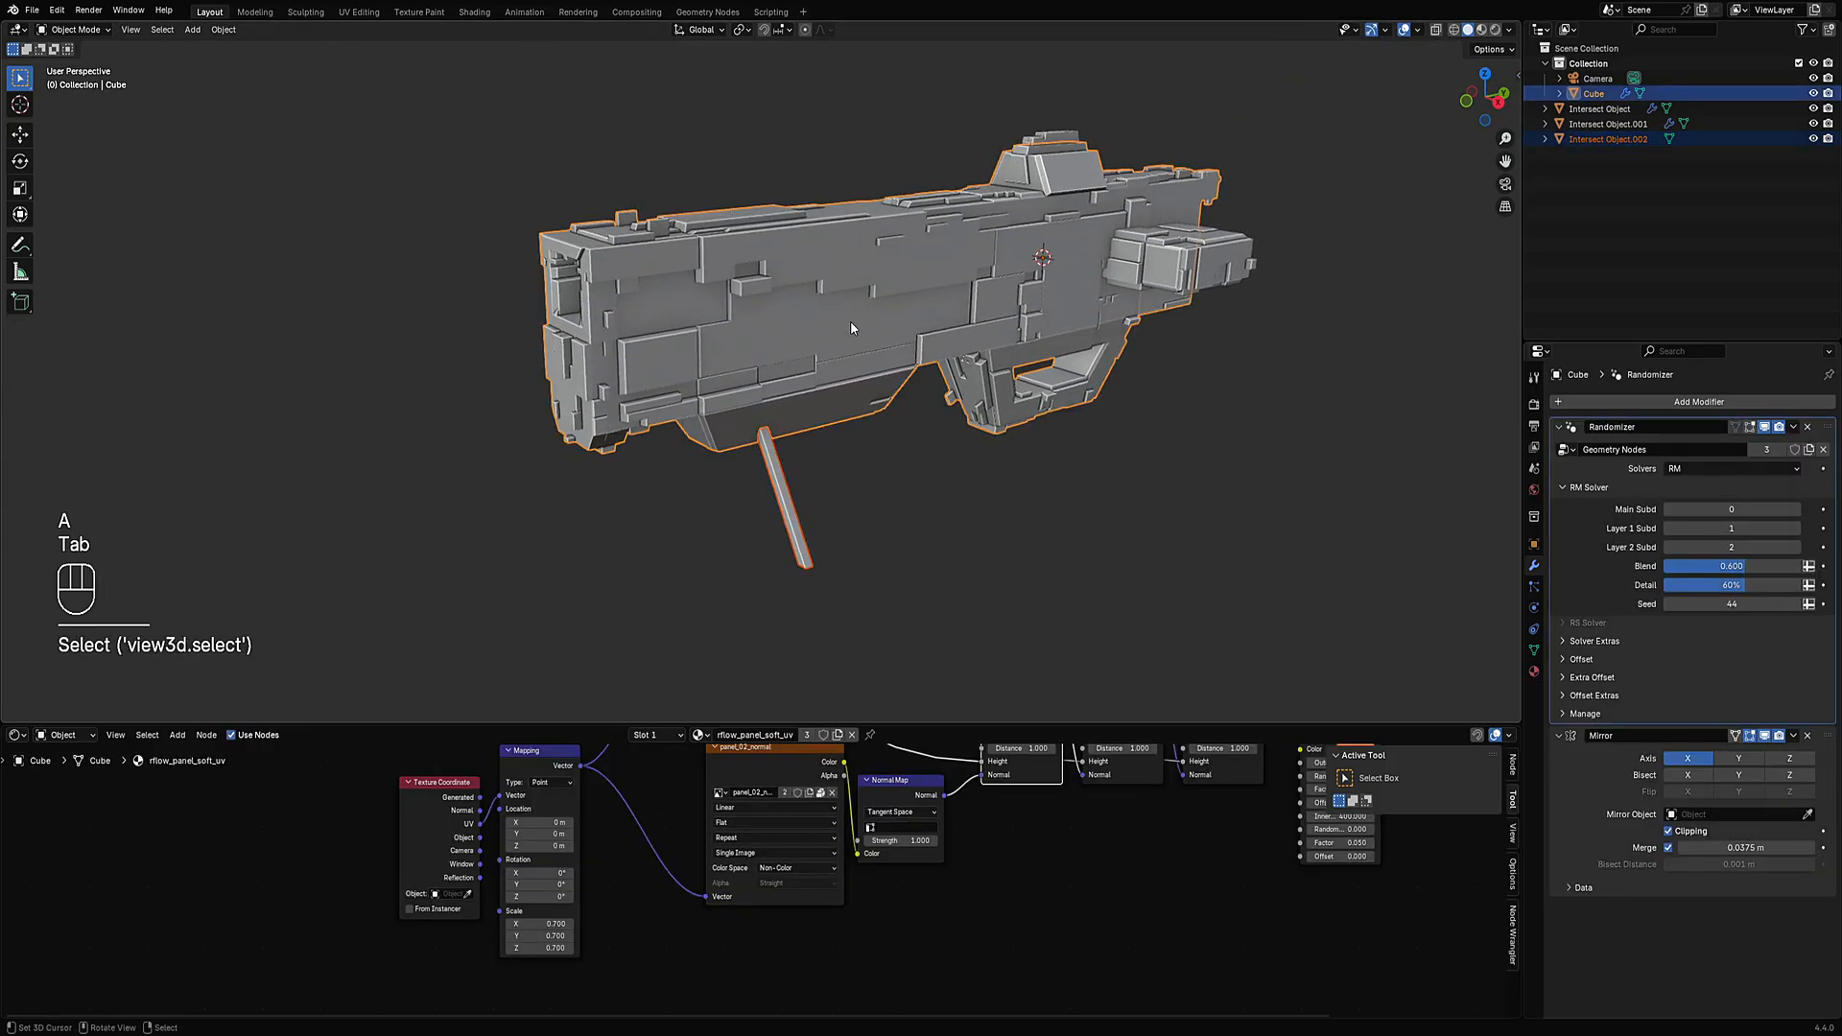
key("shift+q")
mouse_move(814, 467)
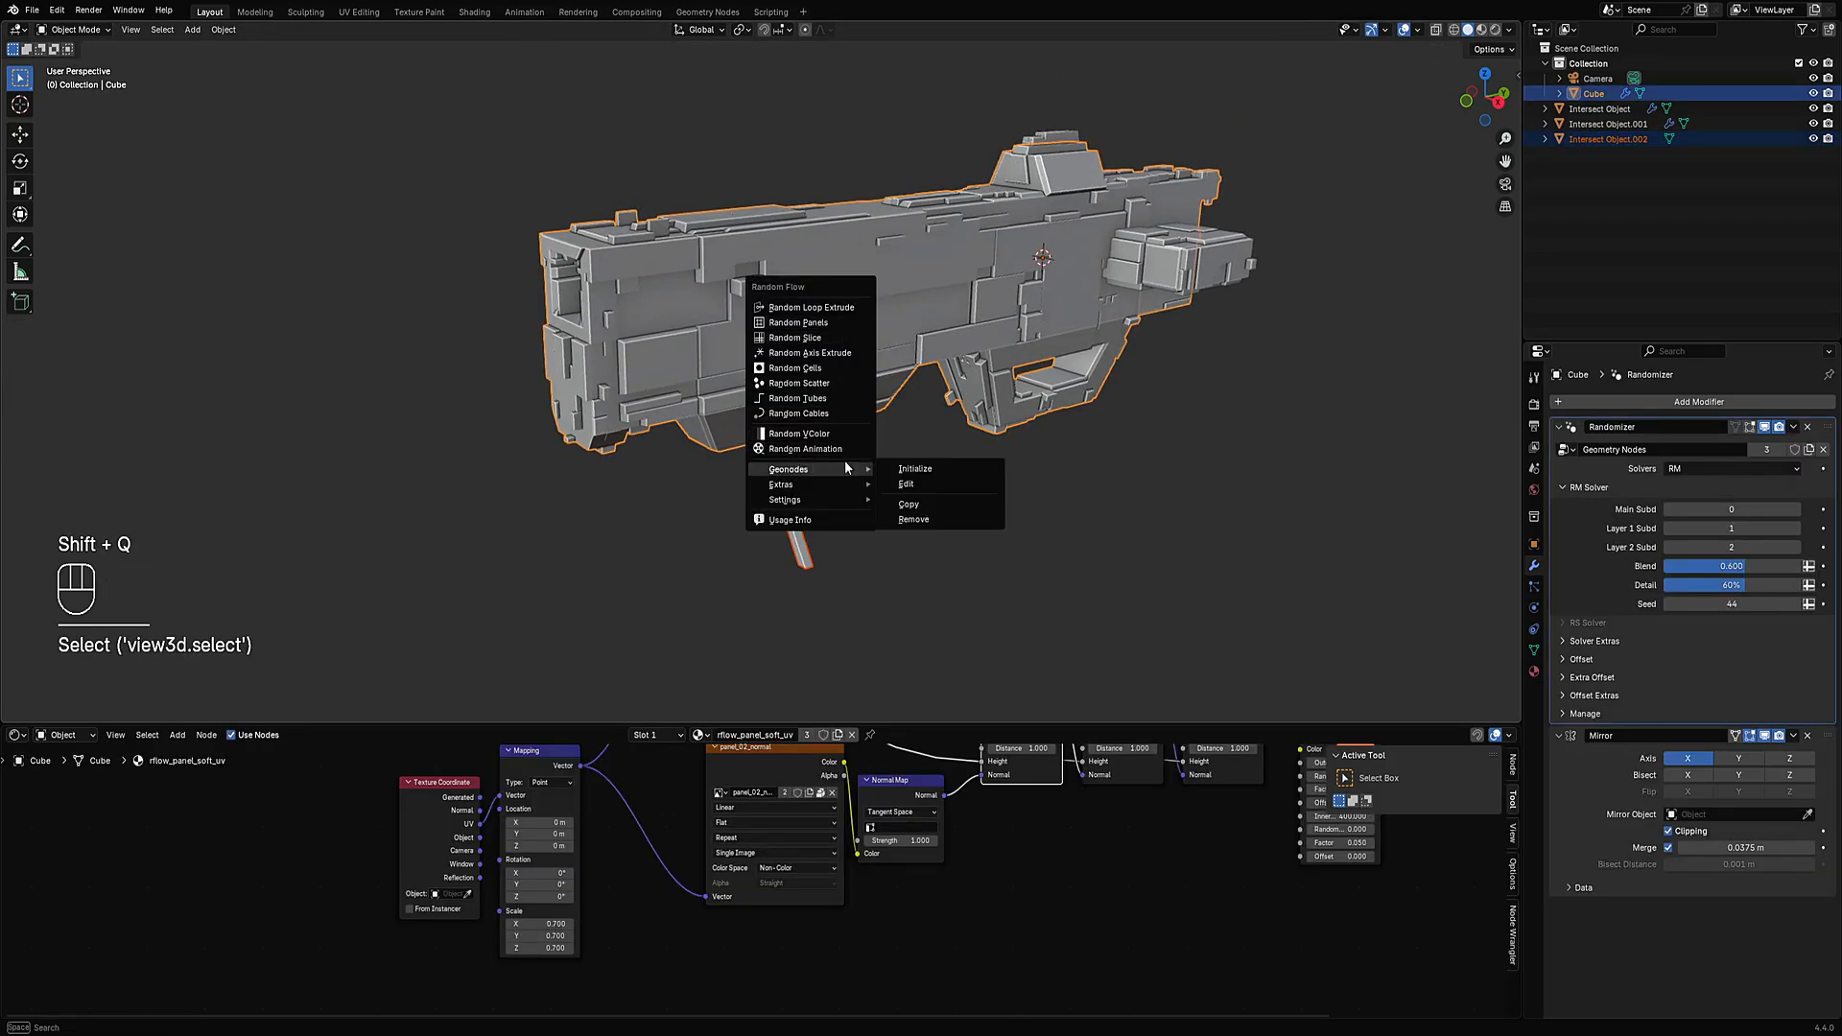
left_click(929, 503)
left_click(919, 534)
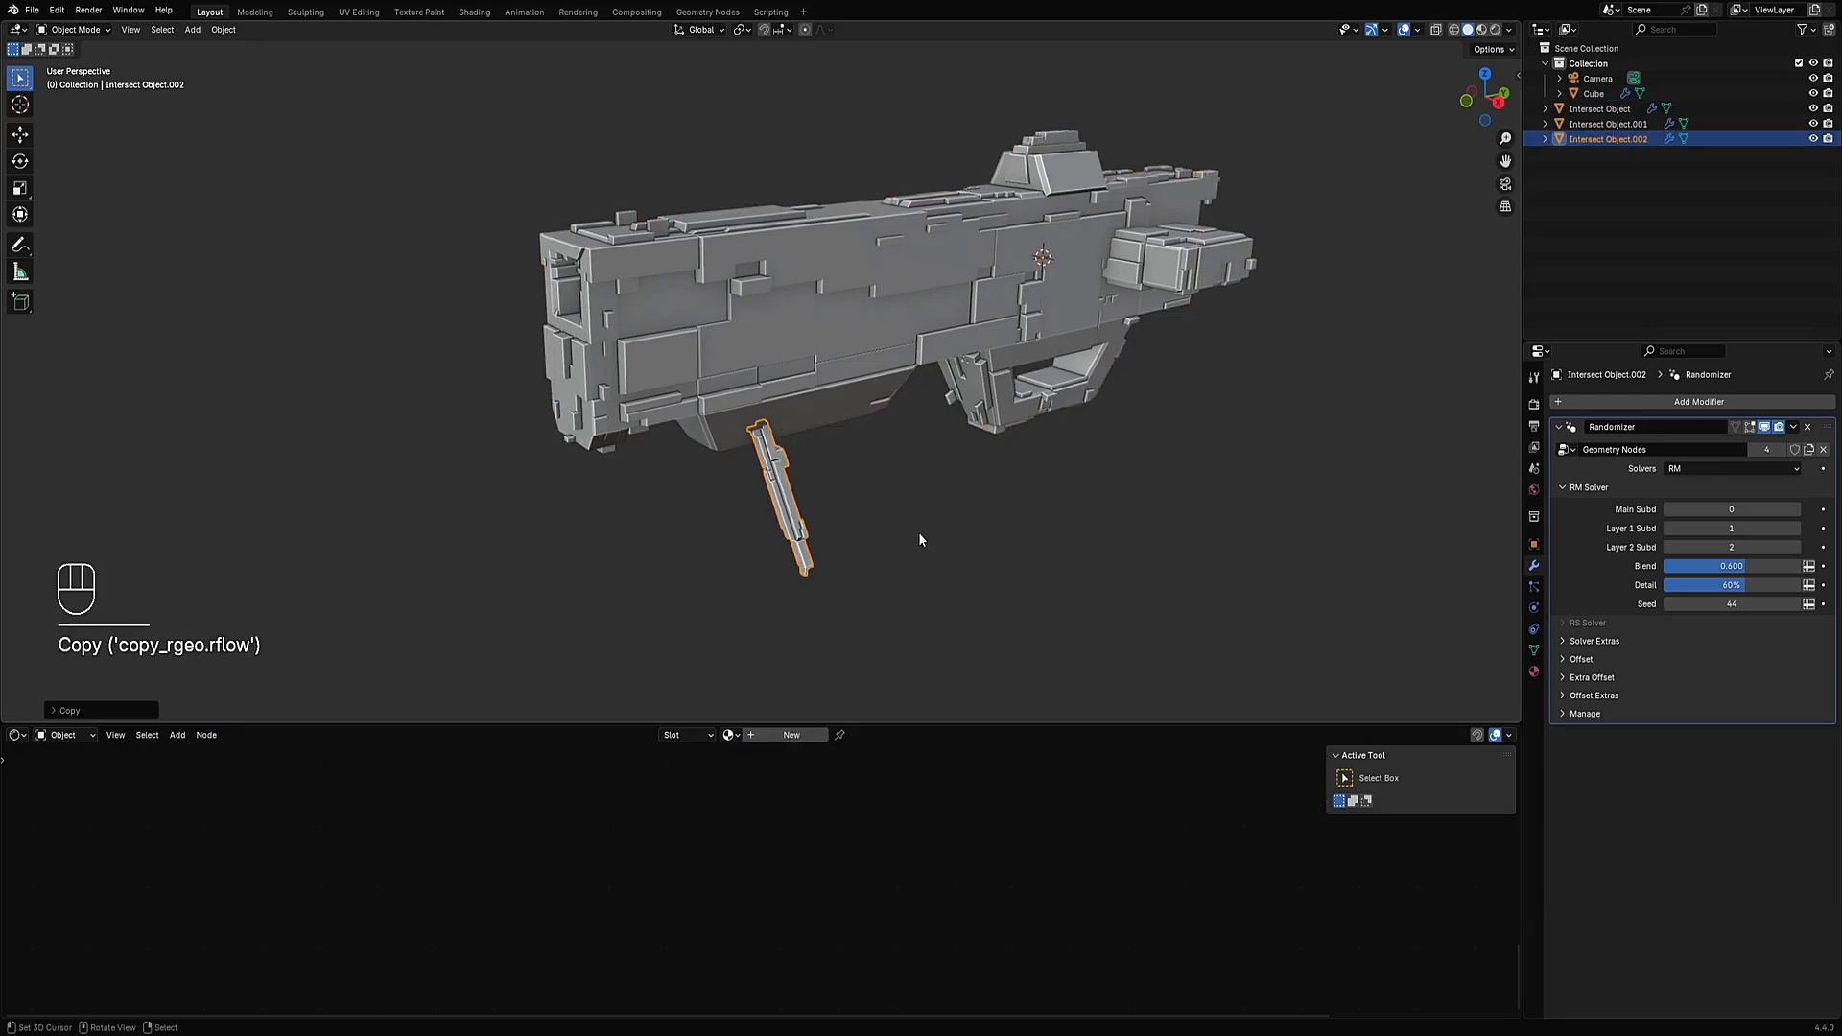
Mirror the strut to the opposite side of the main body with Auto Mirror.
middle_click_drag(922, 517, 789, 443)
key("alt+a")
left_click(789, 443)
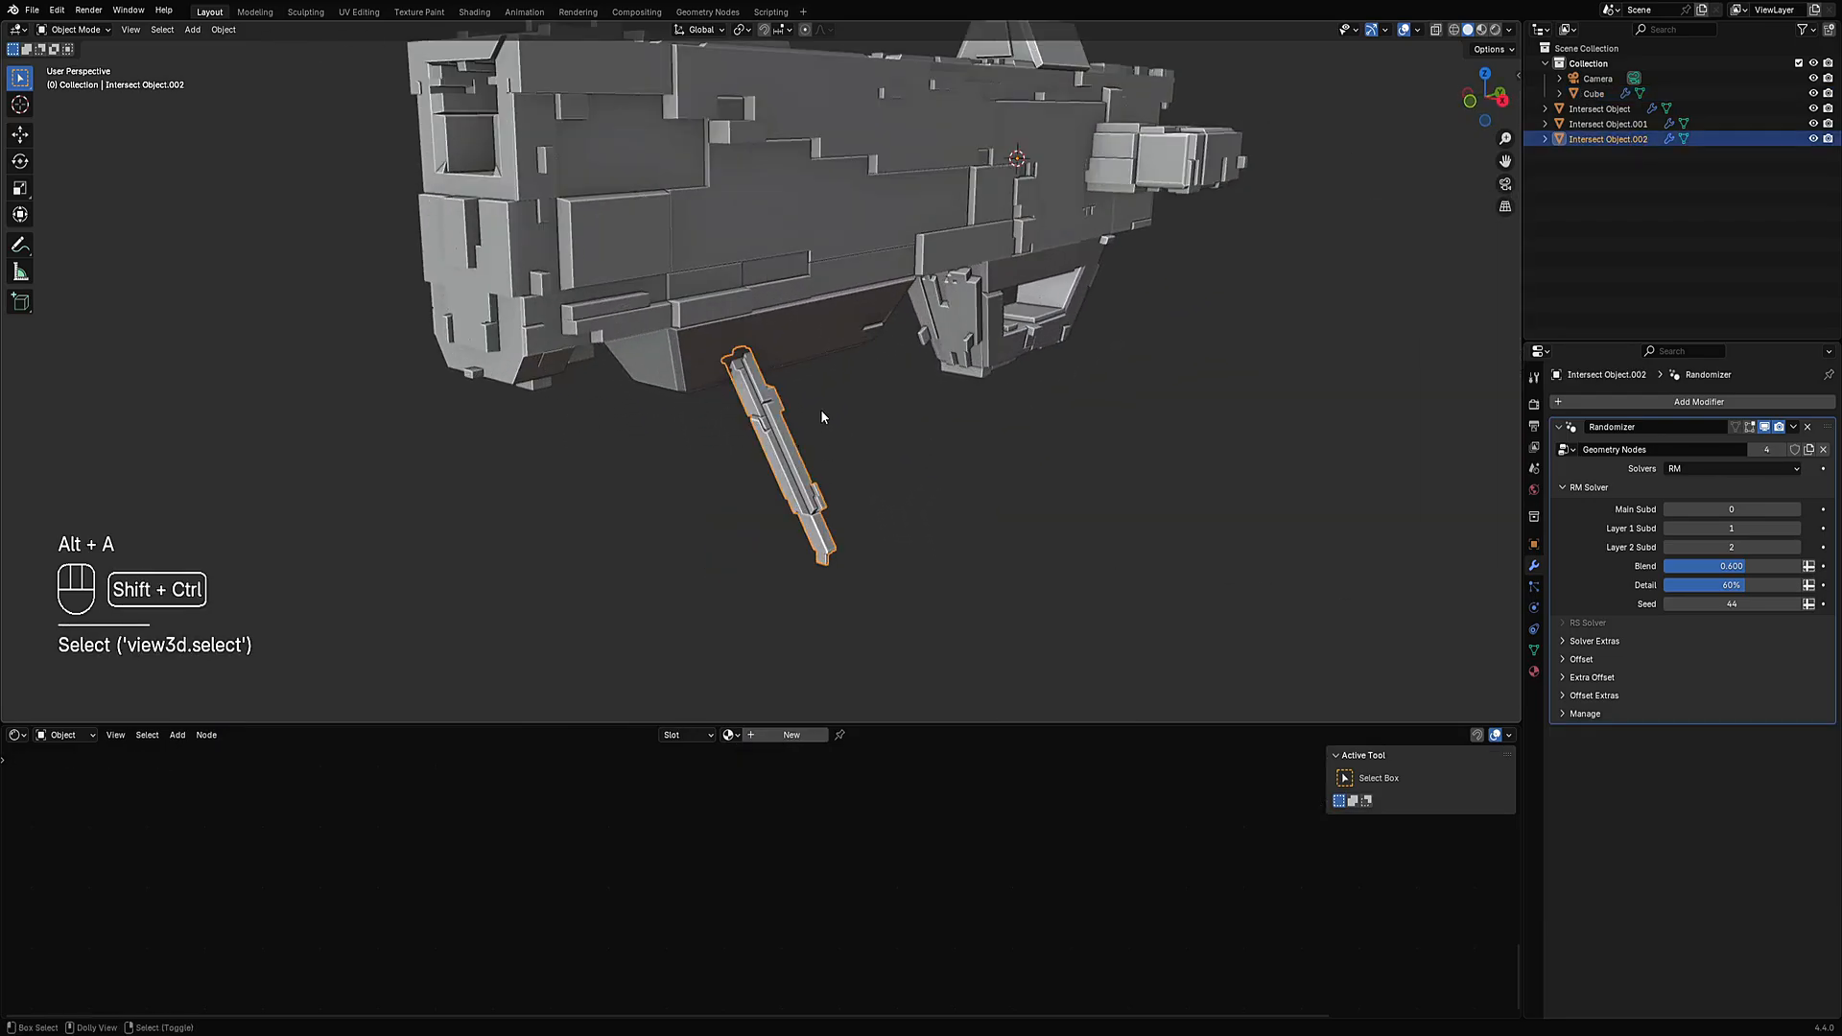
key("shift+ctrl+x")
left_click(775, 614)
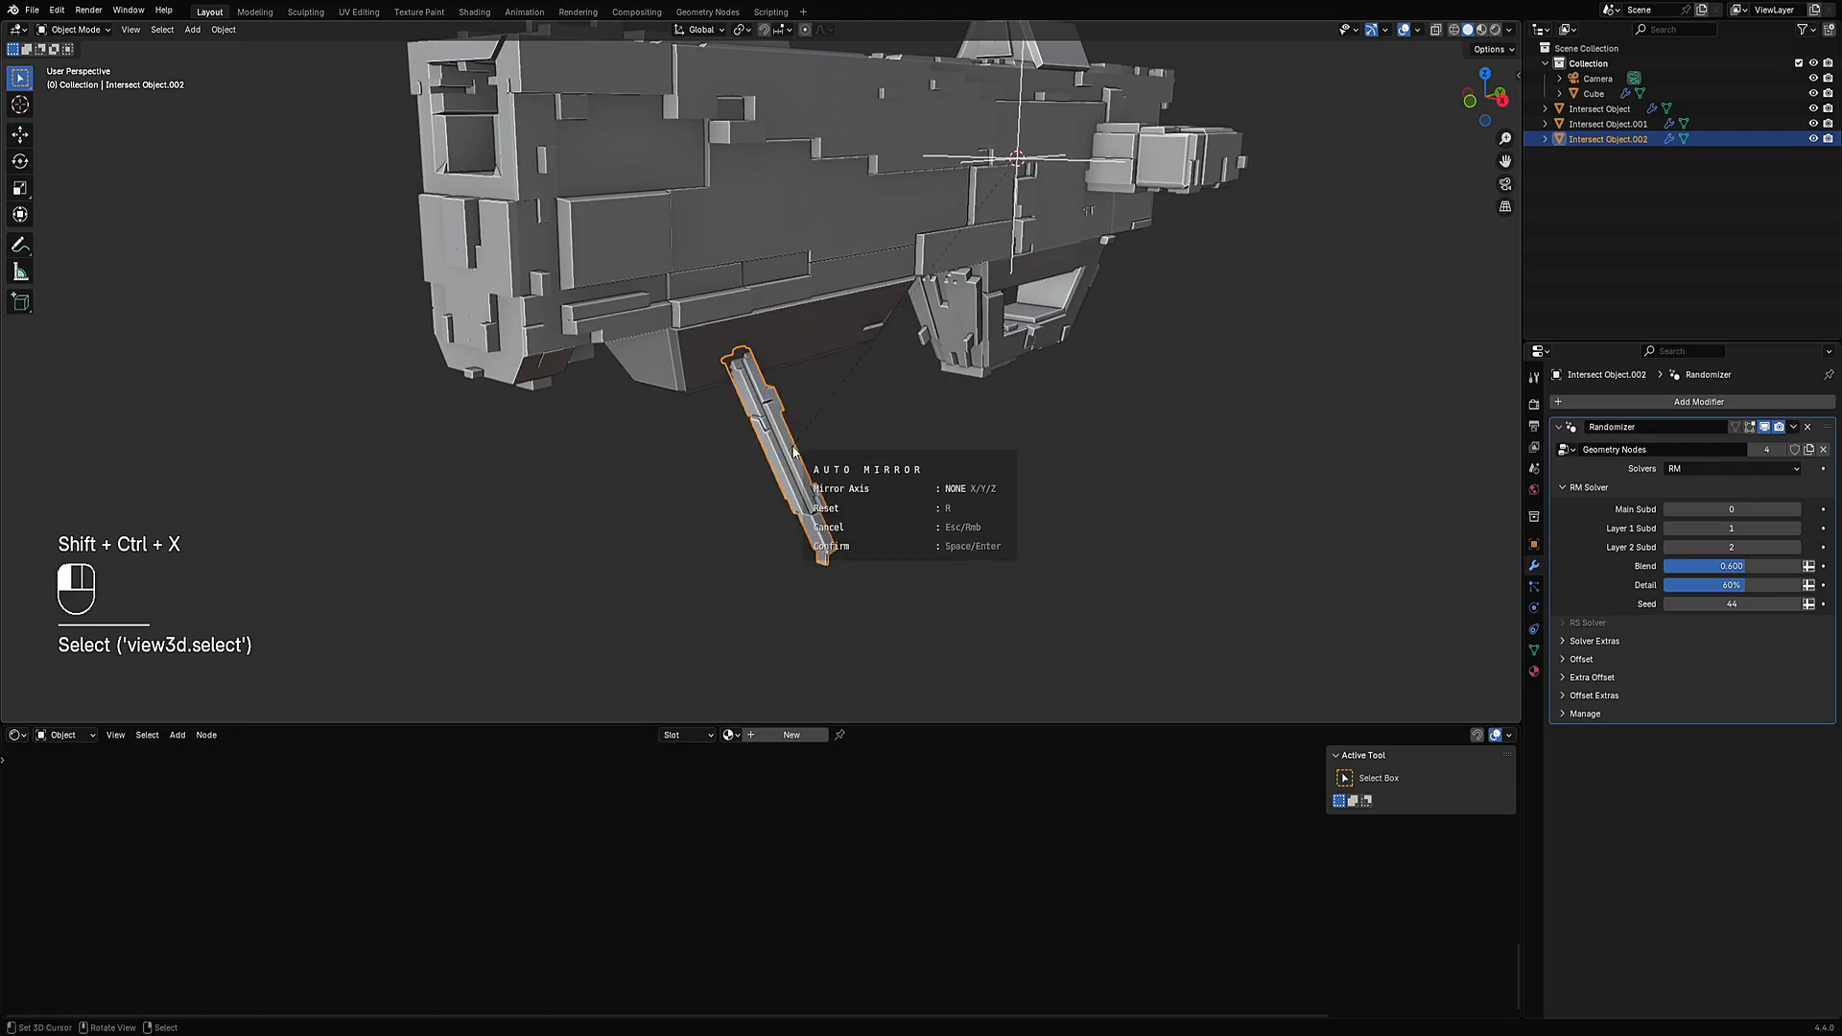
key("space")
Reorder the strut's modifiers so that Mirror comes after Randomizer.
scroll(793, 447, "down", 2)
middle_click_drag(793, 446, 874, 444)
key("Tab")
key("a")
key("Tab")
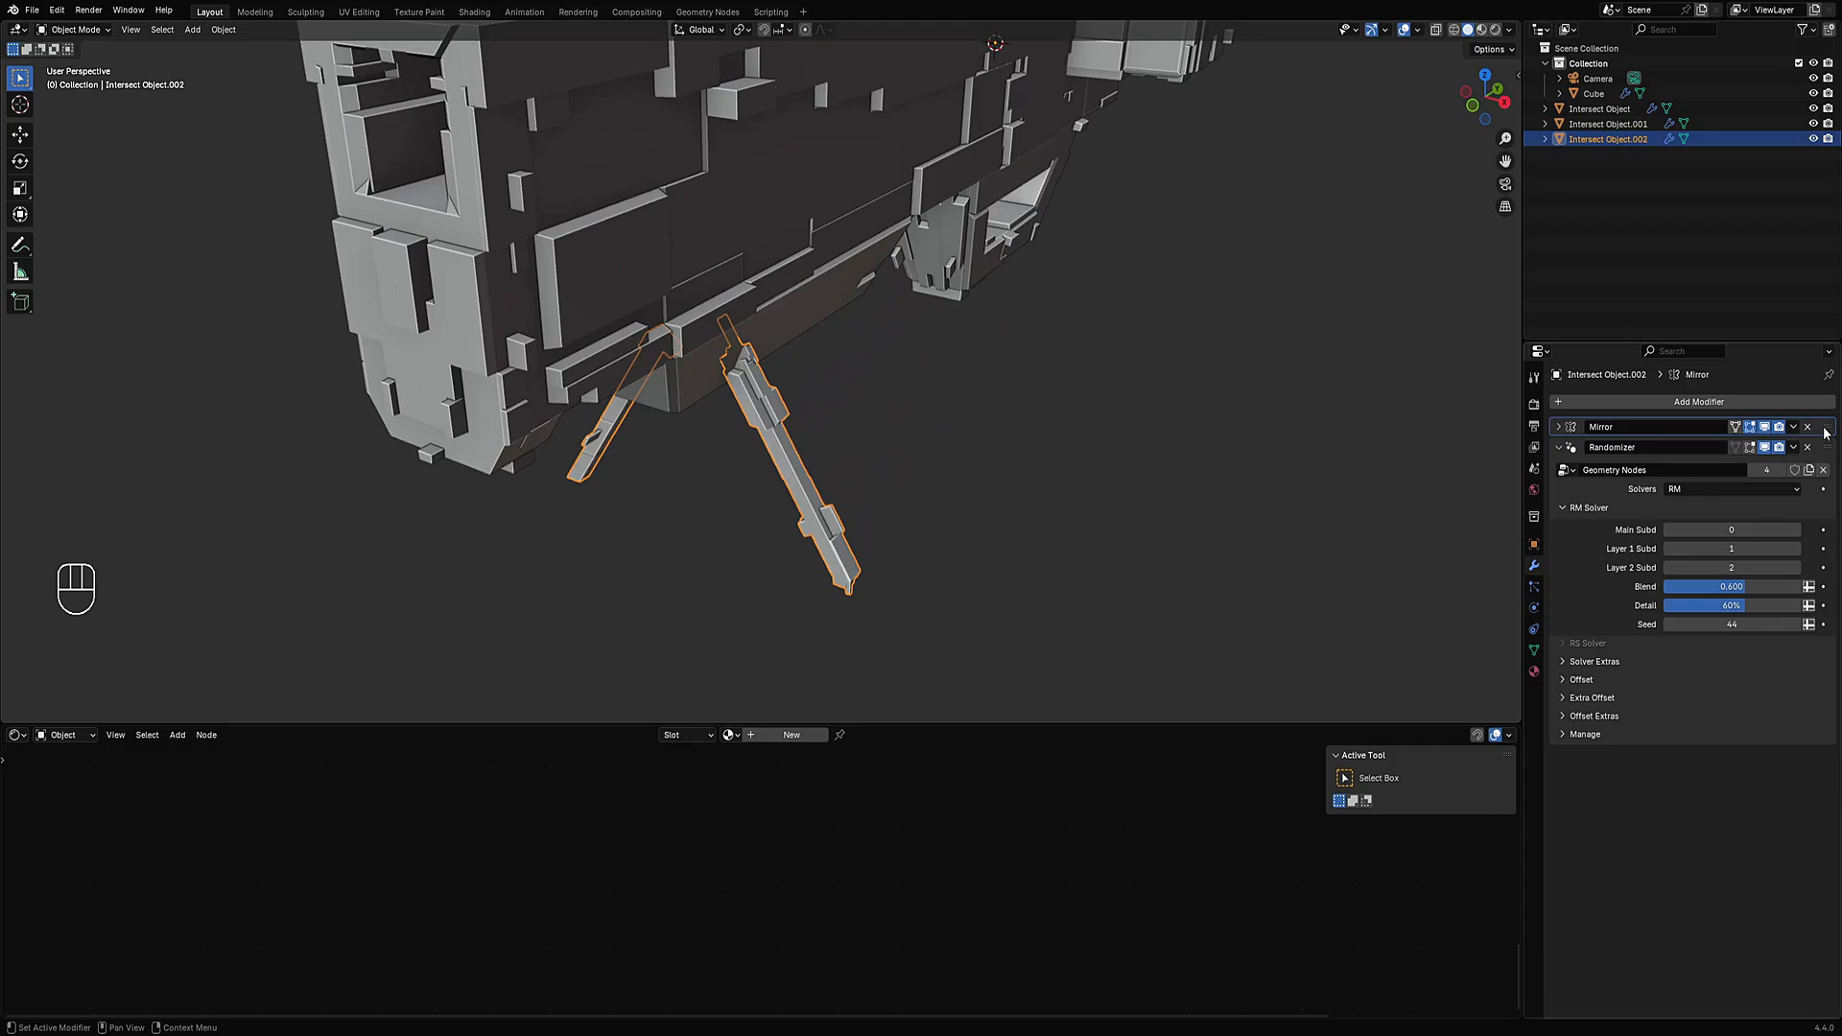
left_click_drag(1830, 431, 1708, 744)
mouse_move(826, 403)
middle_mouse_down()
mouse_move(798, 384)
mouse_move(855, 413)
mouse_move(1110, 430)
mouse_move(716, 440)
mouse_move(860, 396)
mouse_move(849, 376)
middle_mouse_up()
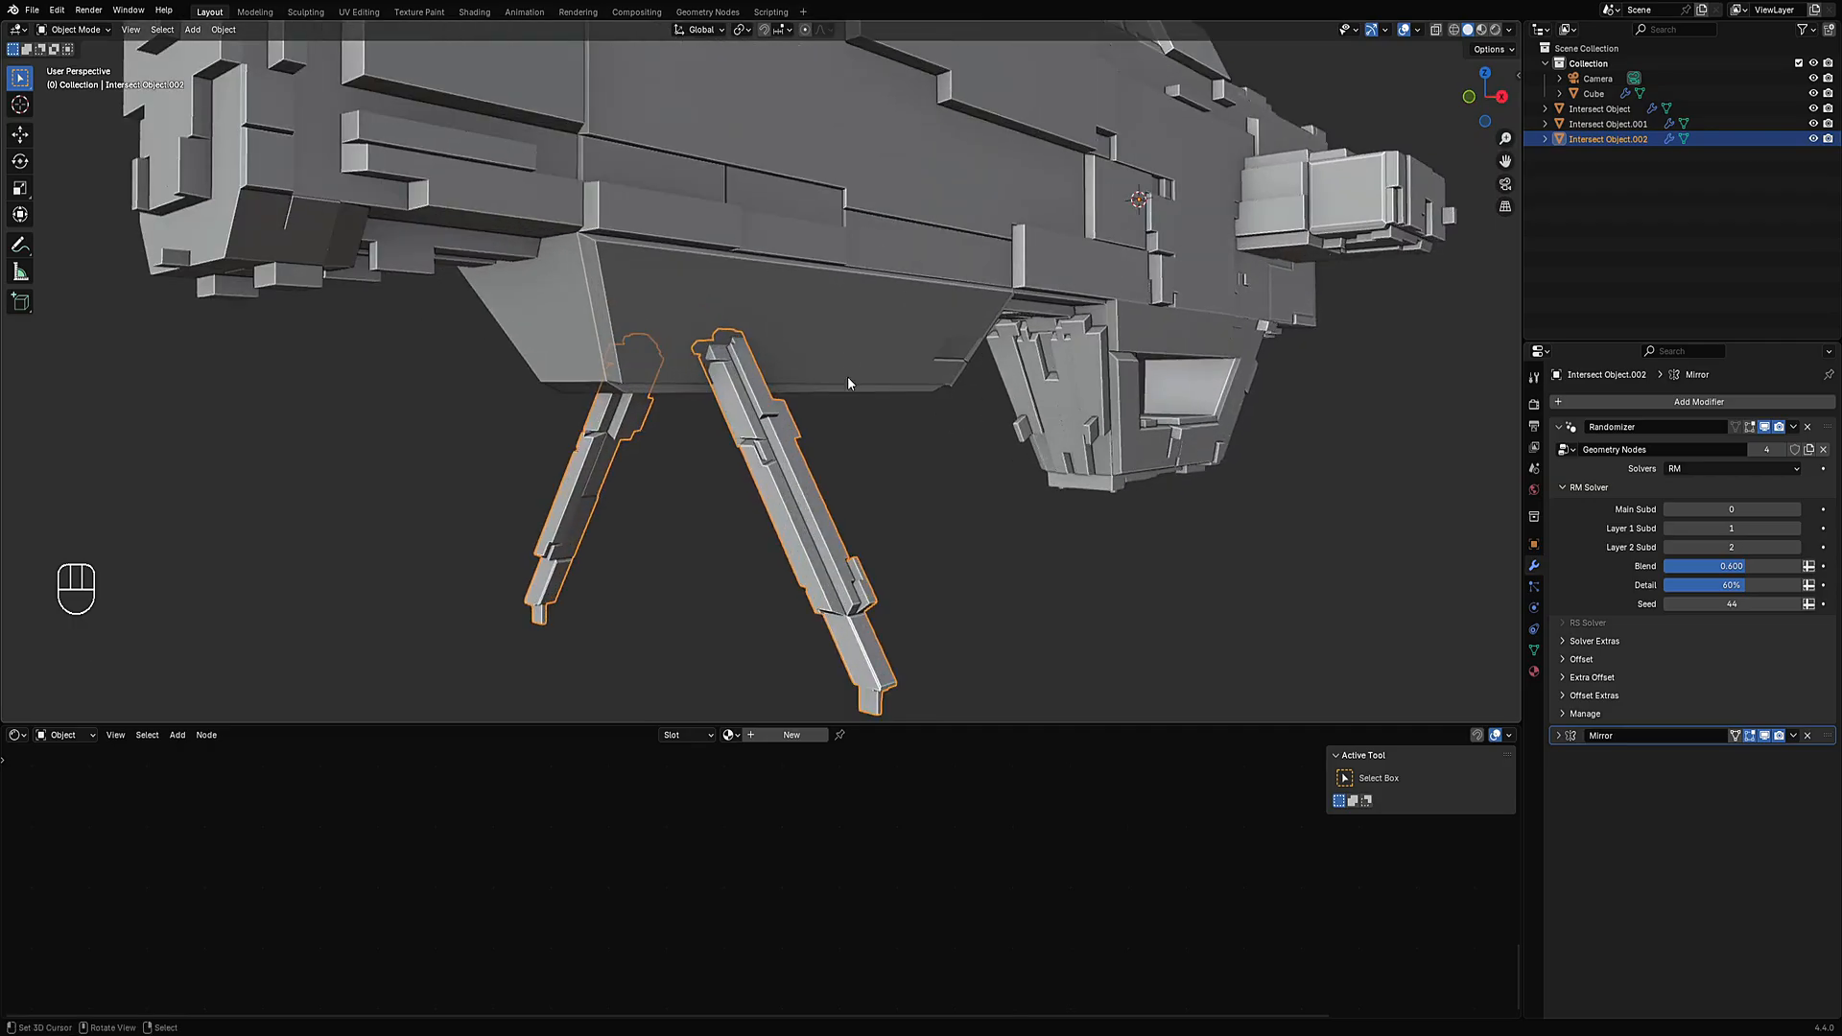
Try several RM Solver seeds for the strut's Randomizer and settle on 49.
middle_click_drag(854, 460, 907, 451)
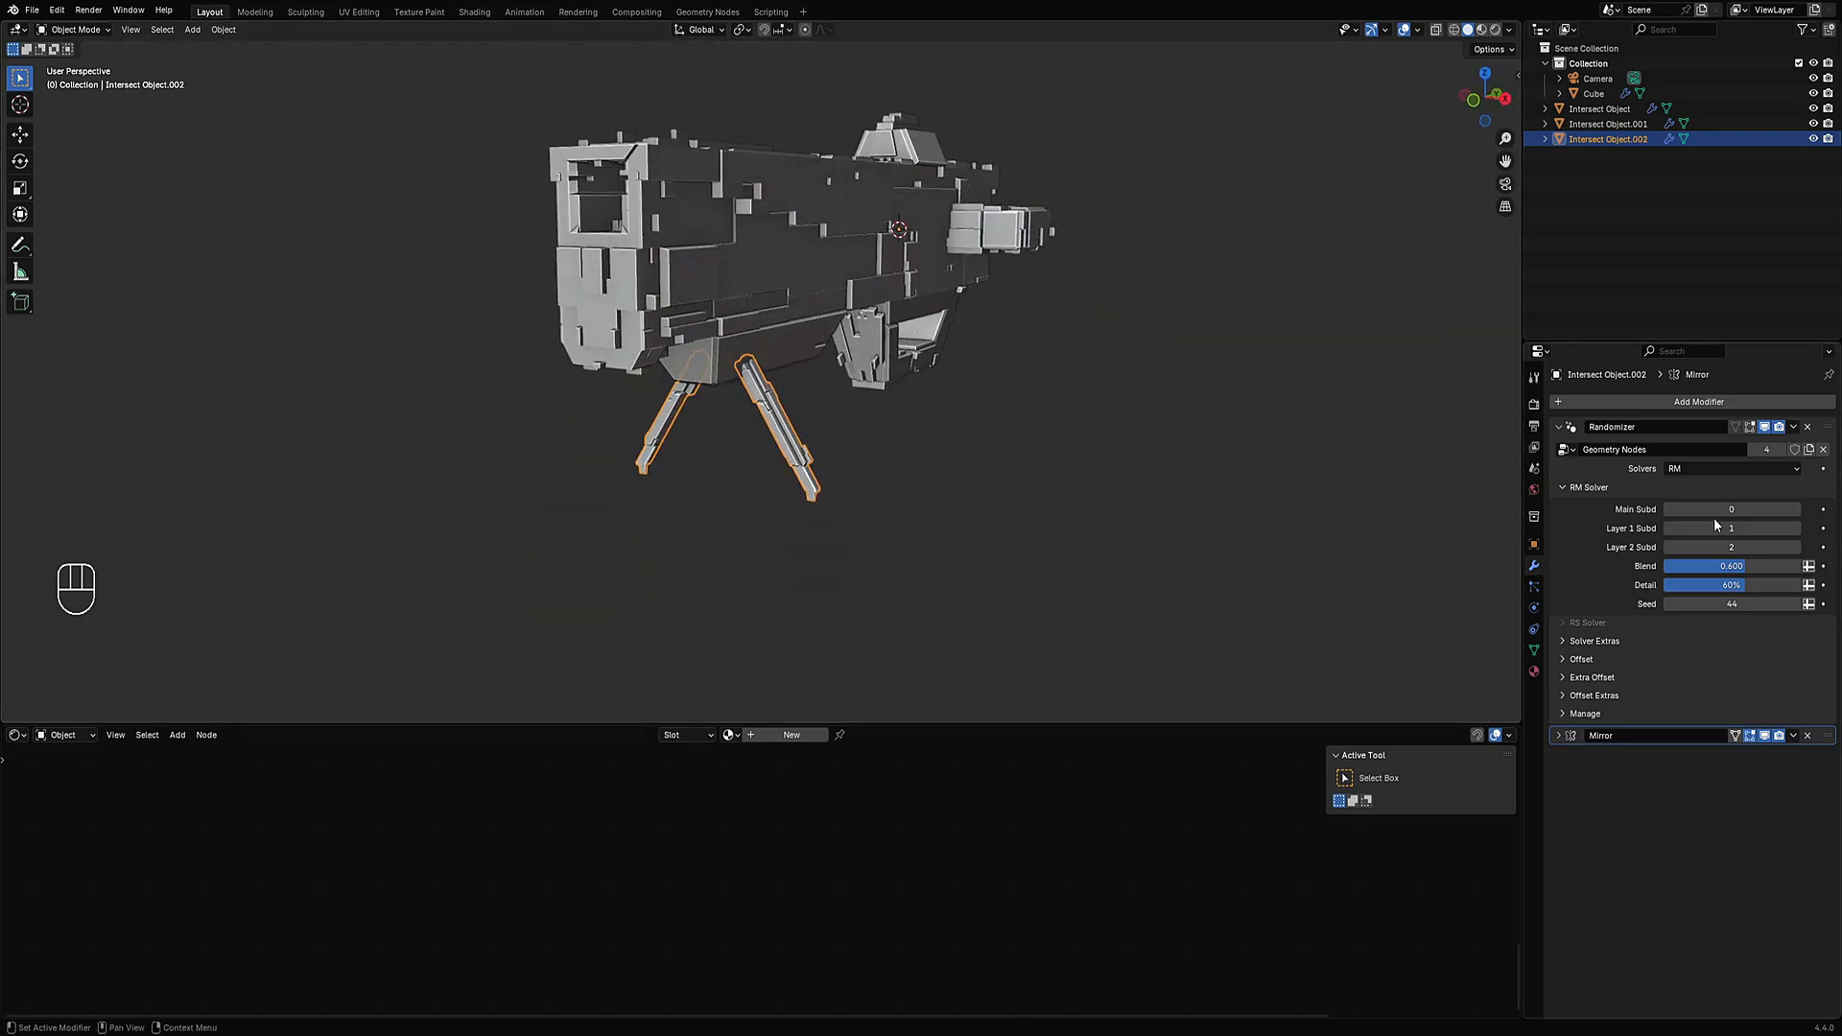
scroll(1717, 601, "up", 2, "ctrl")
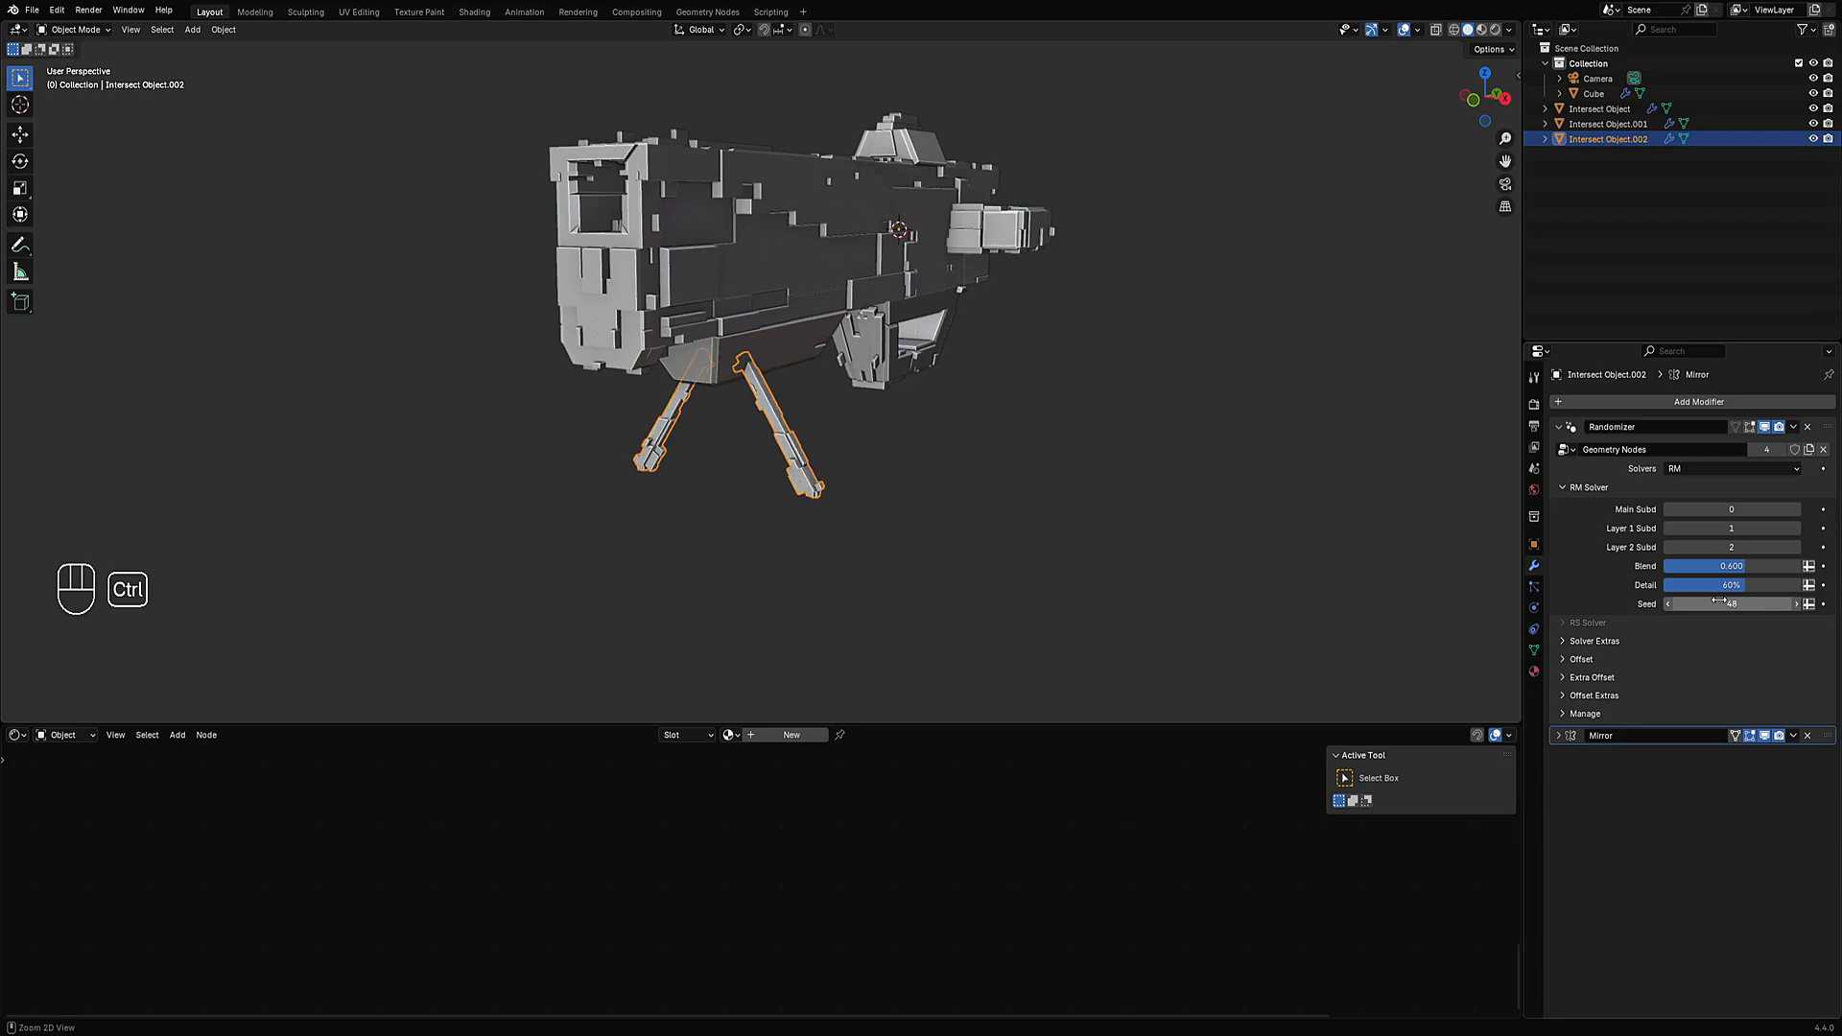
scroll(1718, 601, "down", 3, "ctrl")
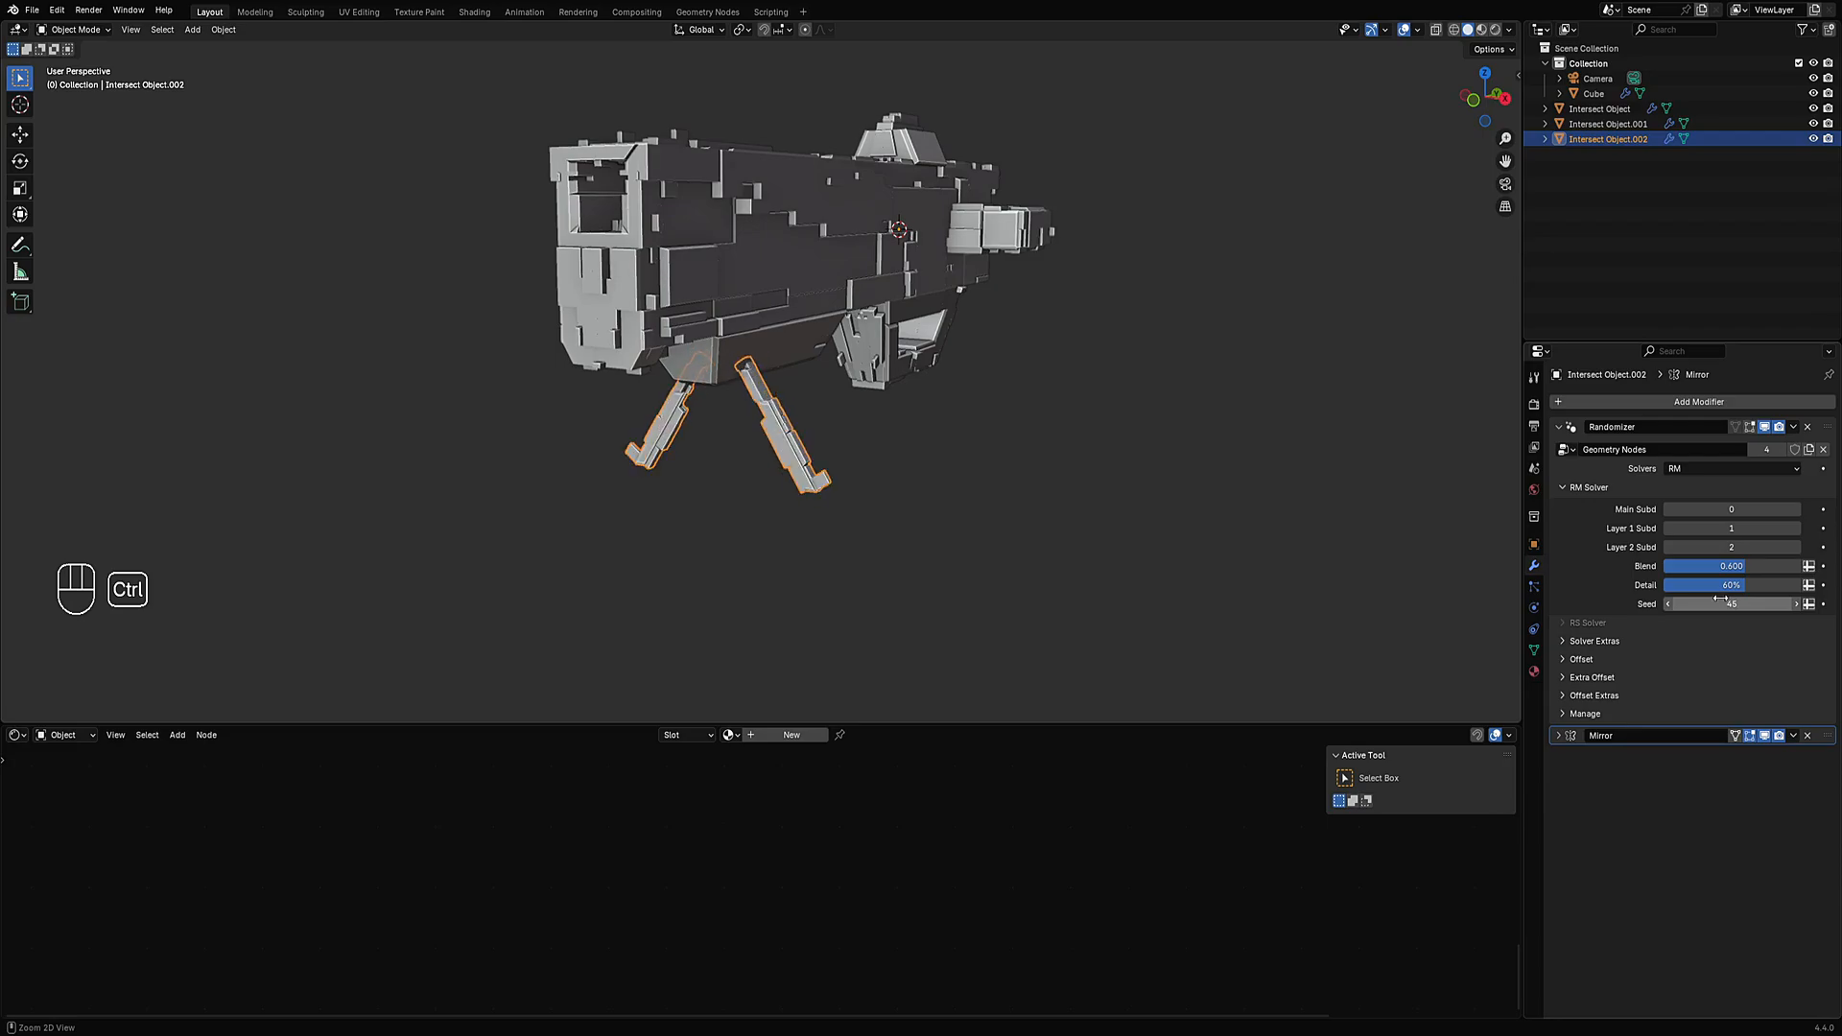
scroll(1721, 599, "down", 3, "ctrl")
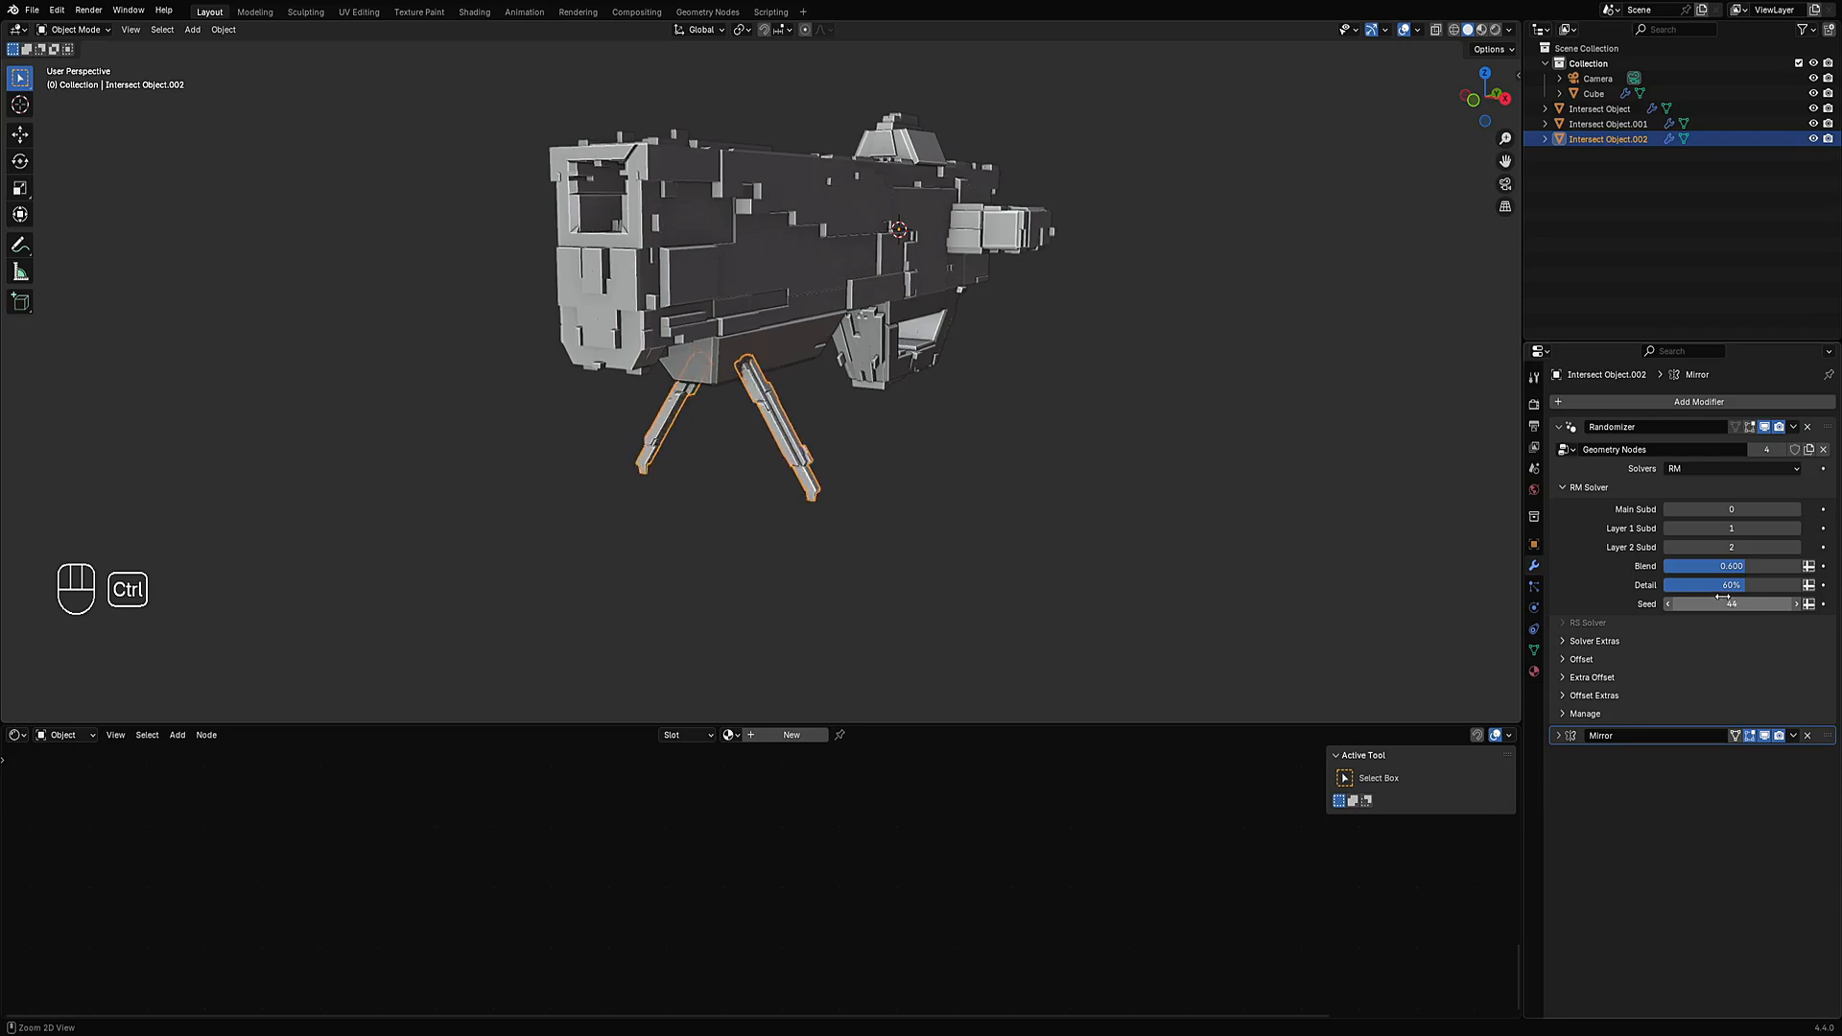
scroll(1723, 597, "up", 5, "ctrl")
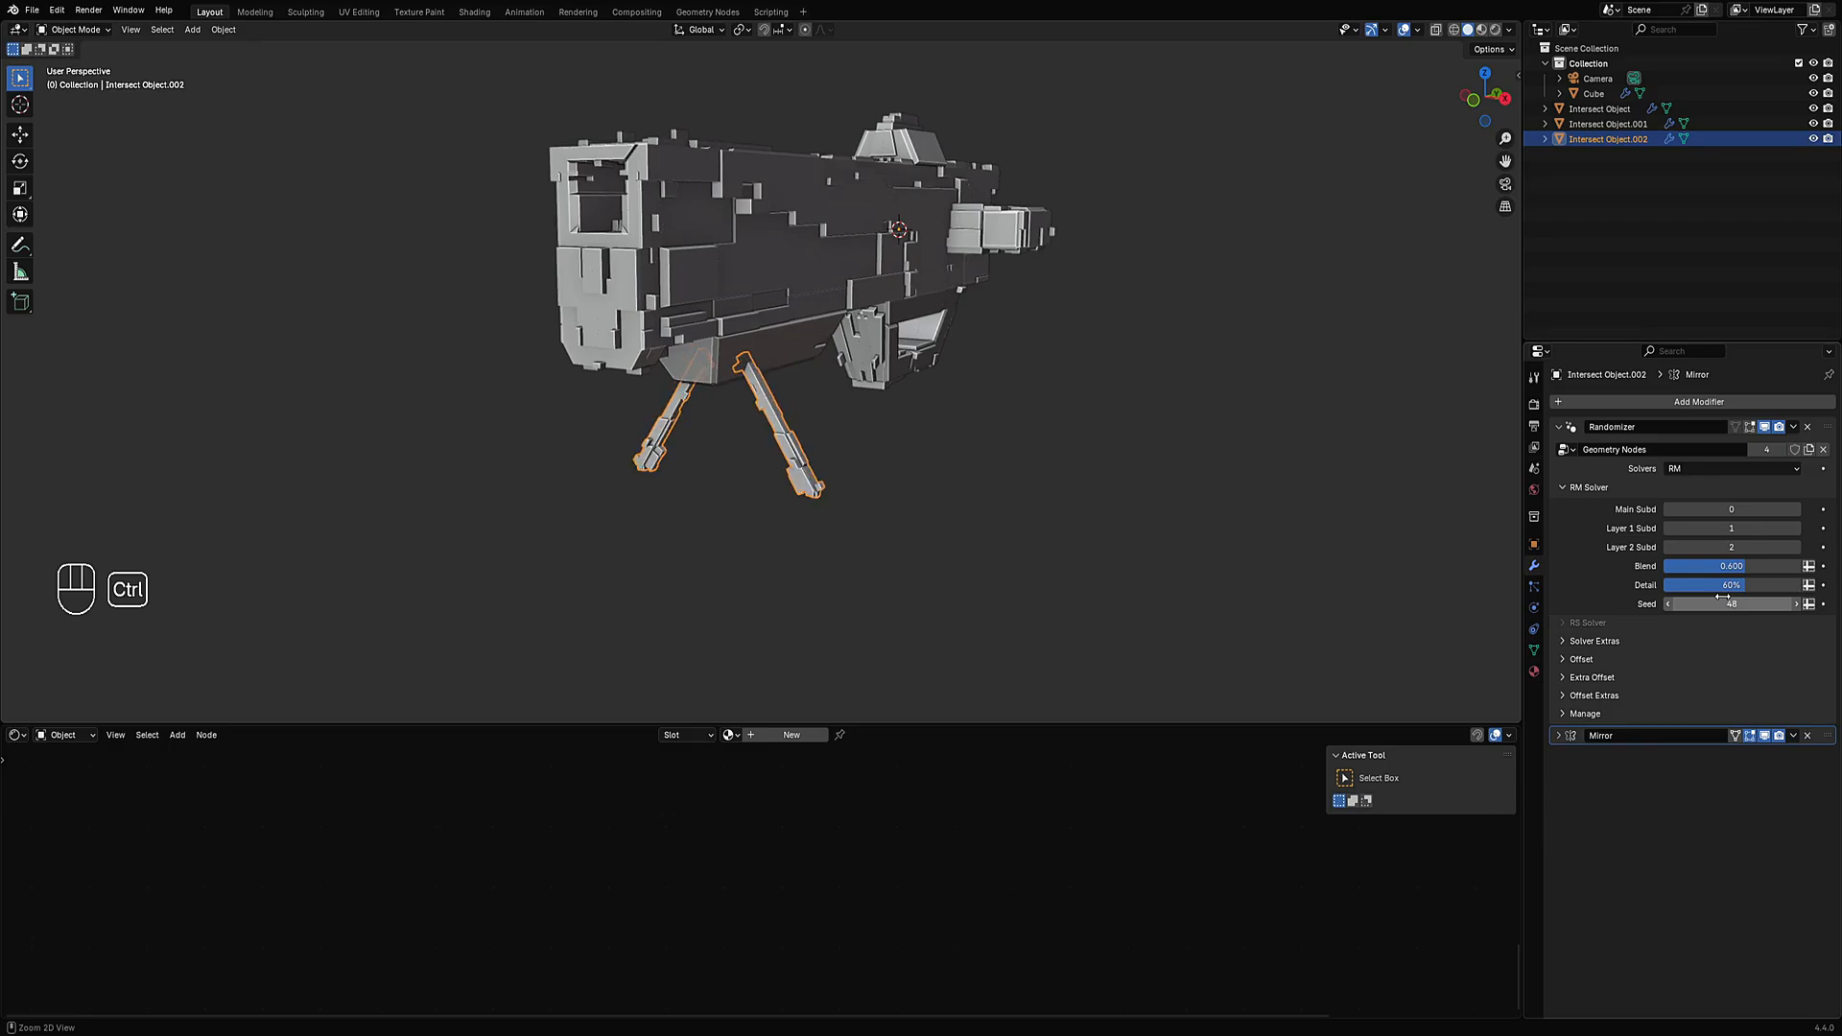
scroll(1723, 596, "up", 1, "ctrl")
UV-unwrap all faces of the strut mesh.
middle_click_drag(715, 508, 833, 431)
key("Tab")
key("a")
key("u")
left_click(832, 424)
key("Tab")
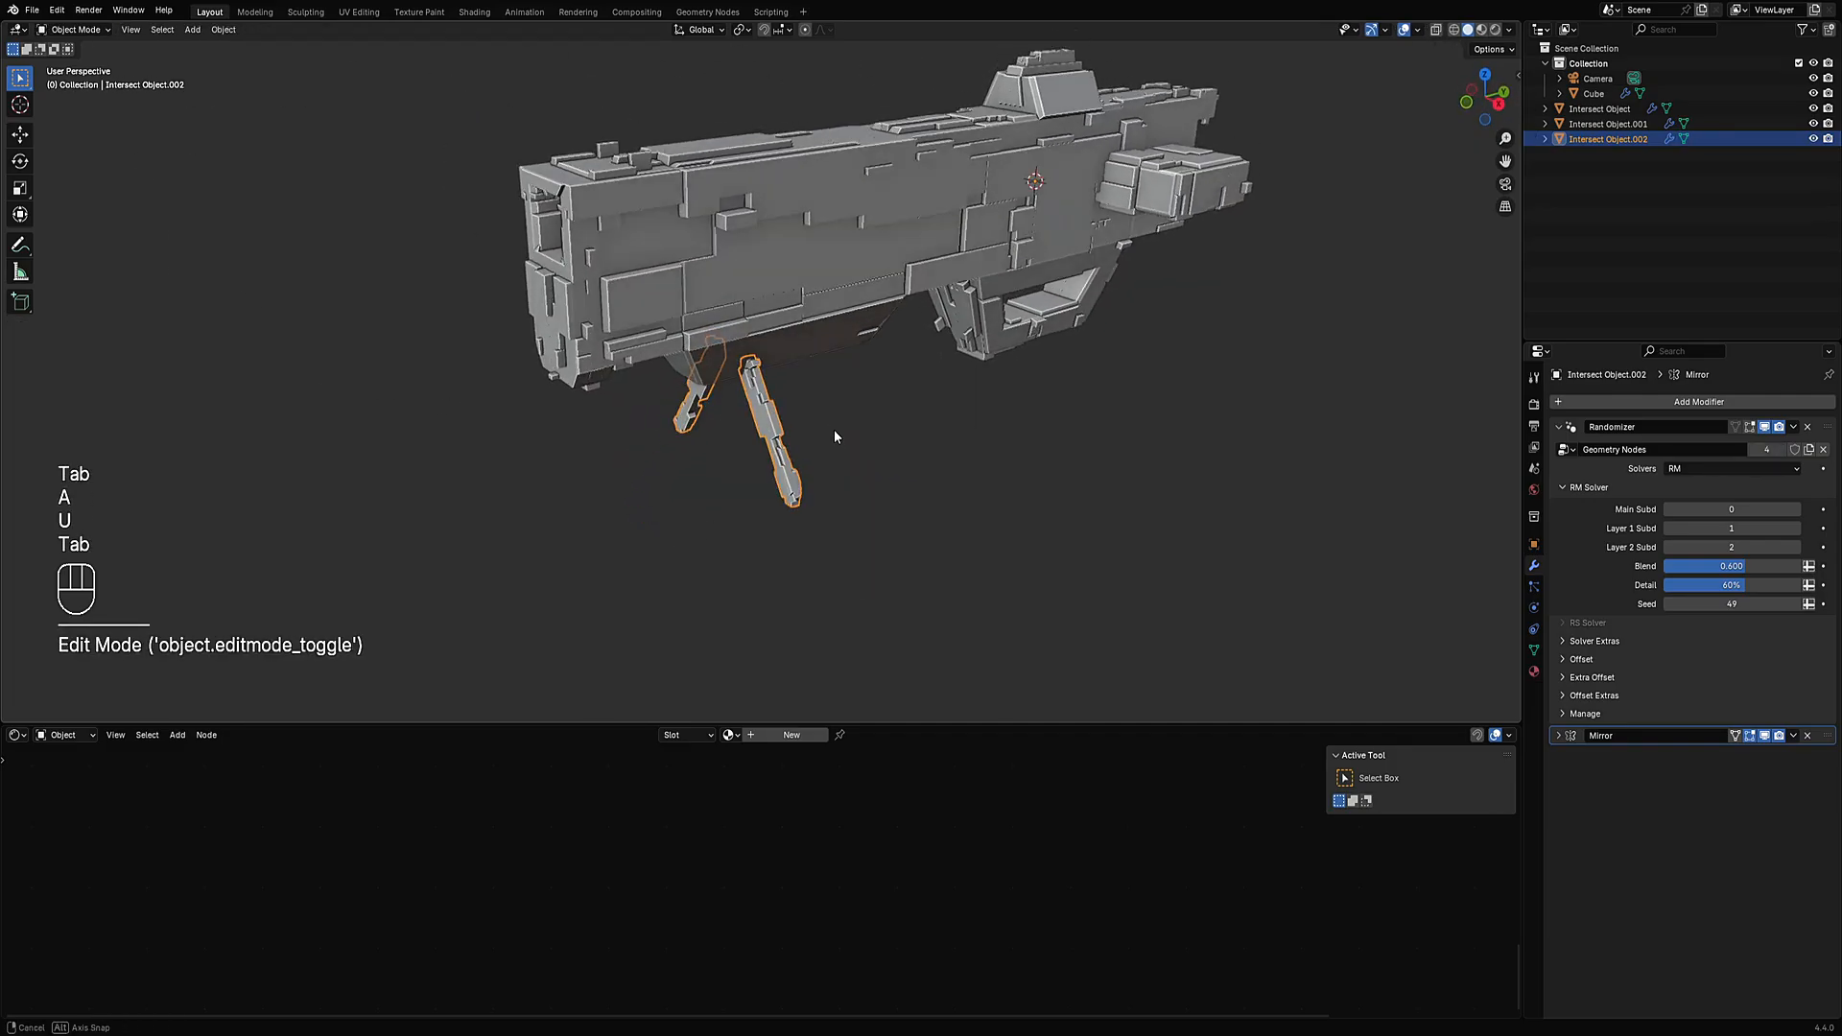
Apply the main body's rflow_panel_soft_uv material to the strut and display the model in rendered shading without overlays.
left_click(771, 268)
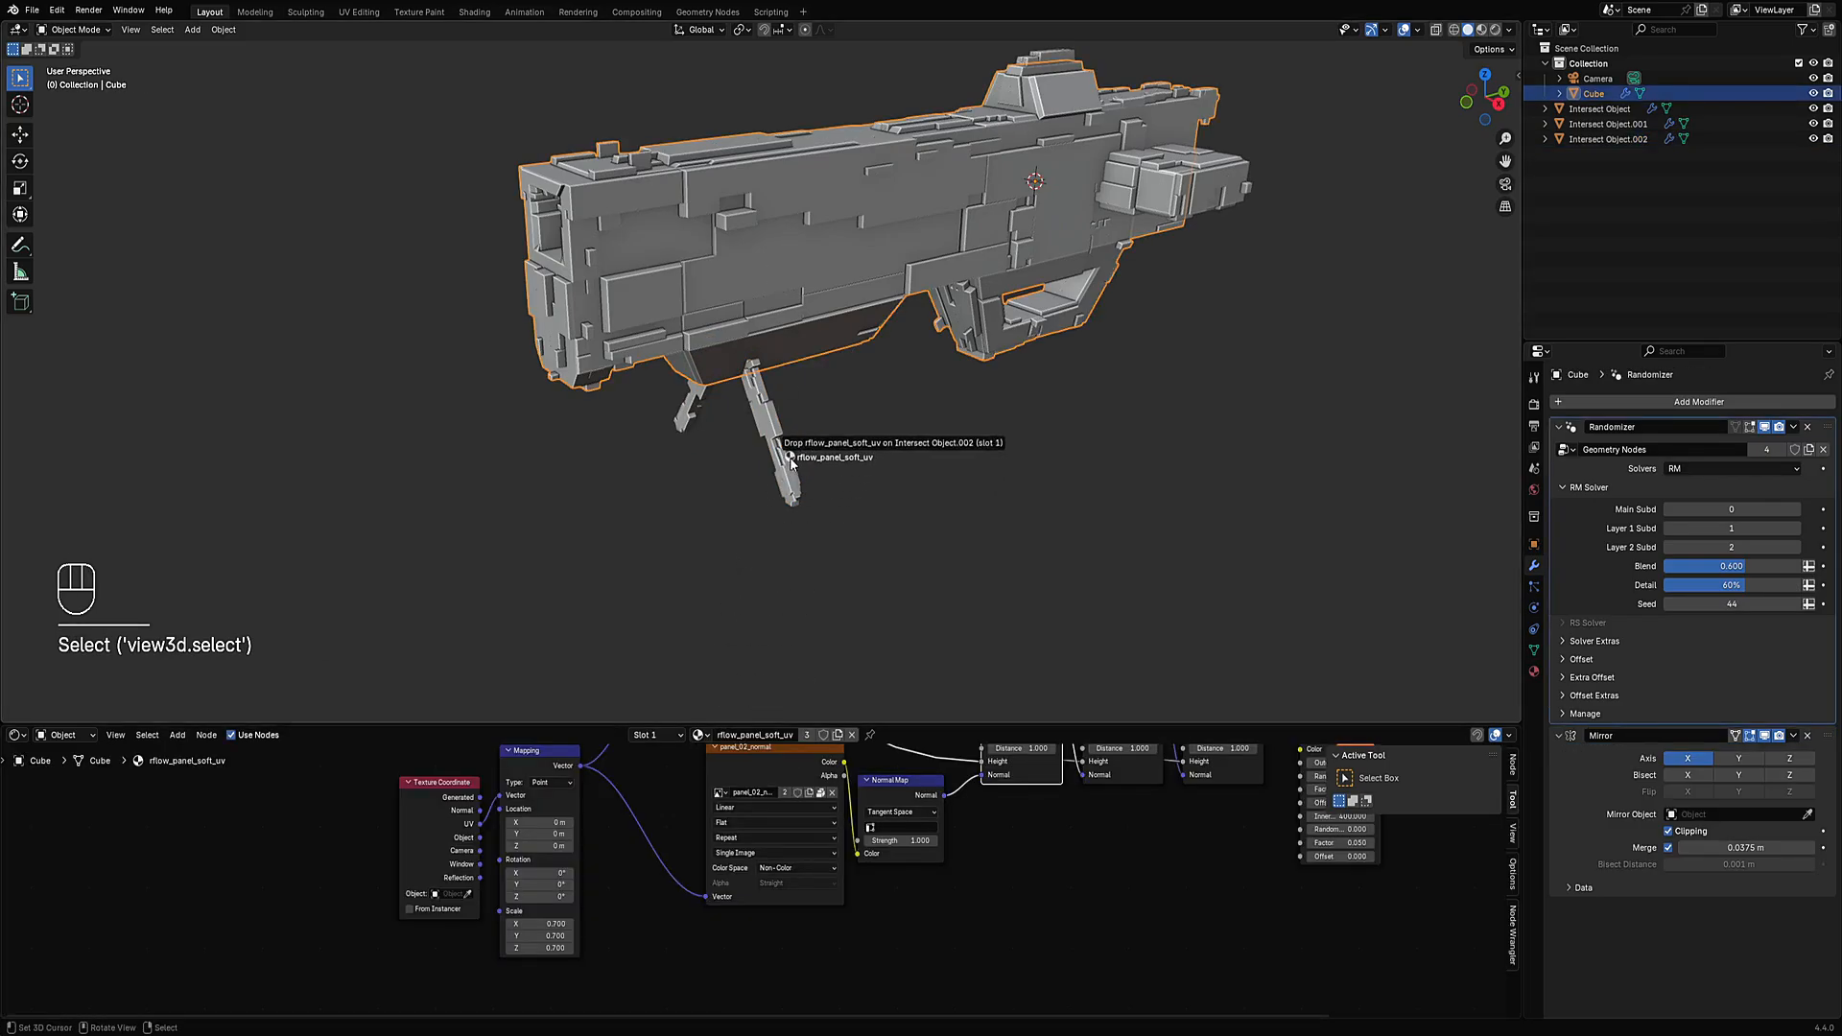
left_click_drag(791, 461, 791, 460)
key("z")
left_click(992, 383)
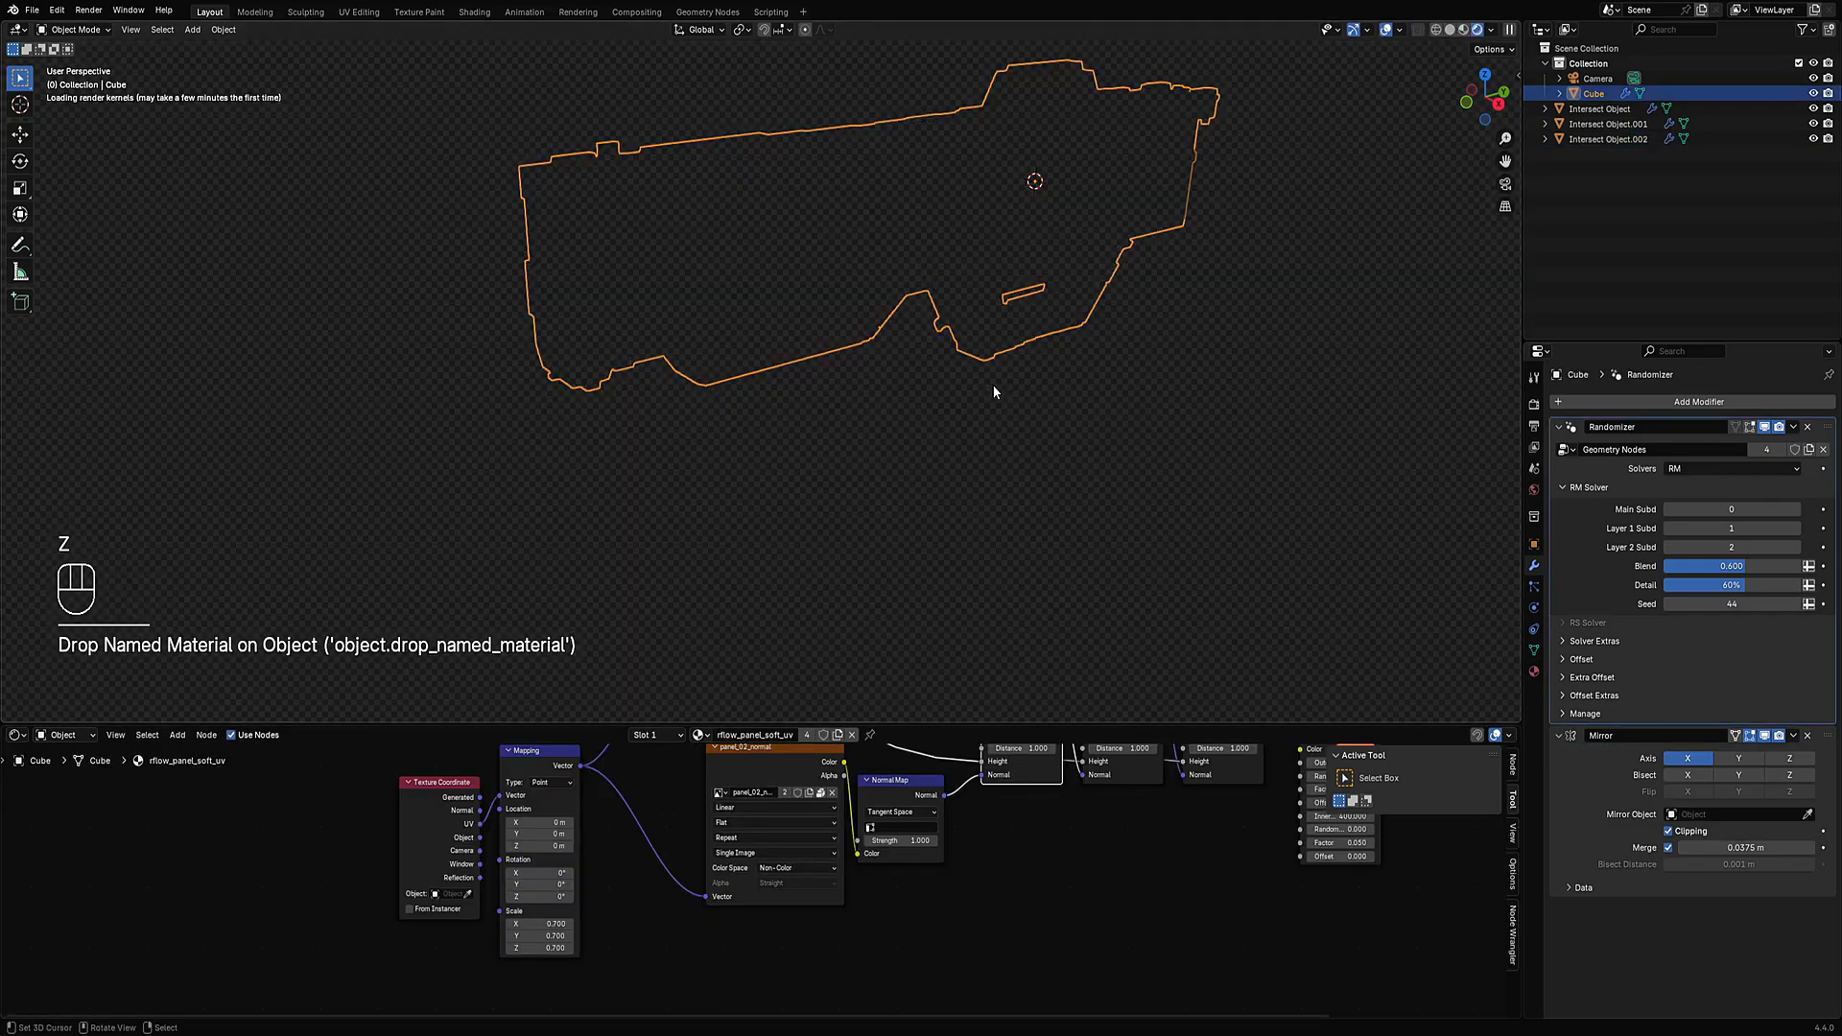
key("shift+alt+z")
middle_click_drag(899, 441, 825, 471)
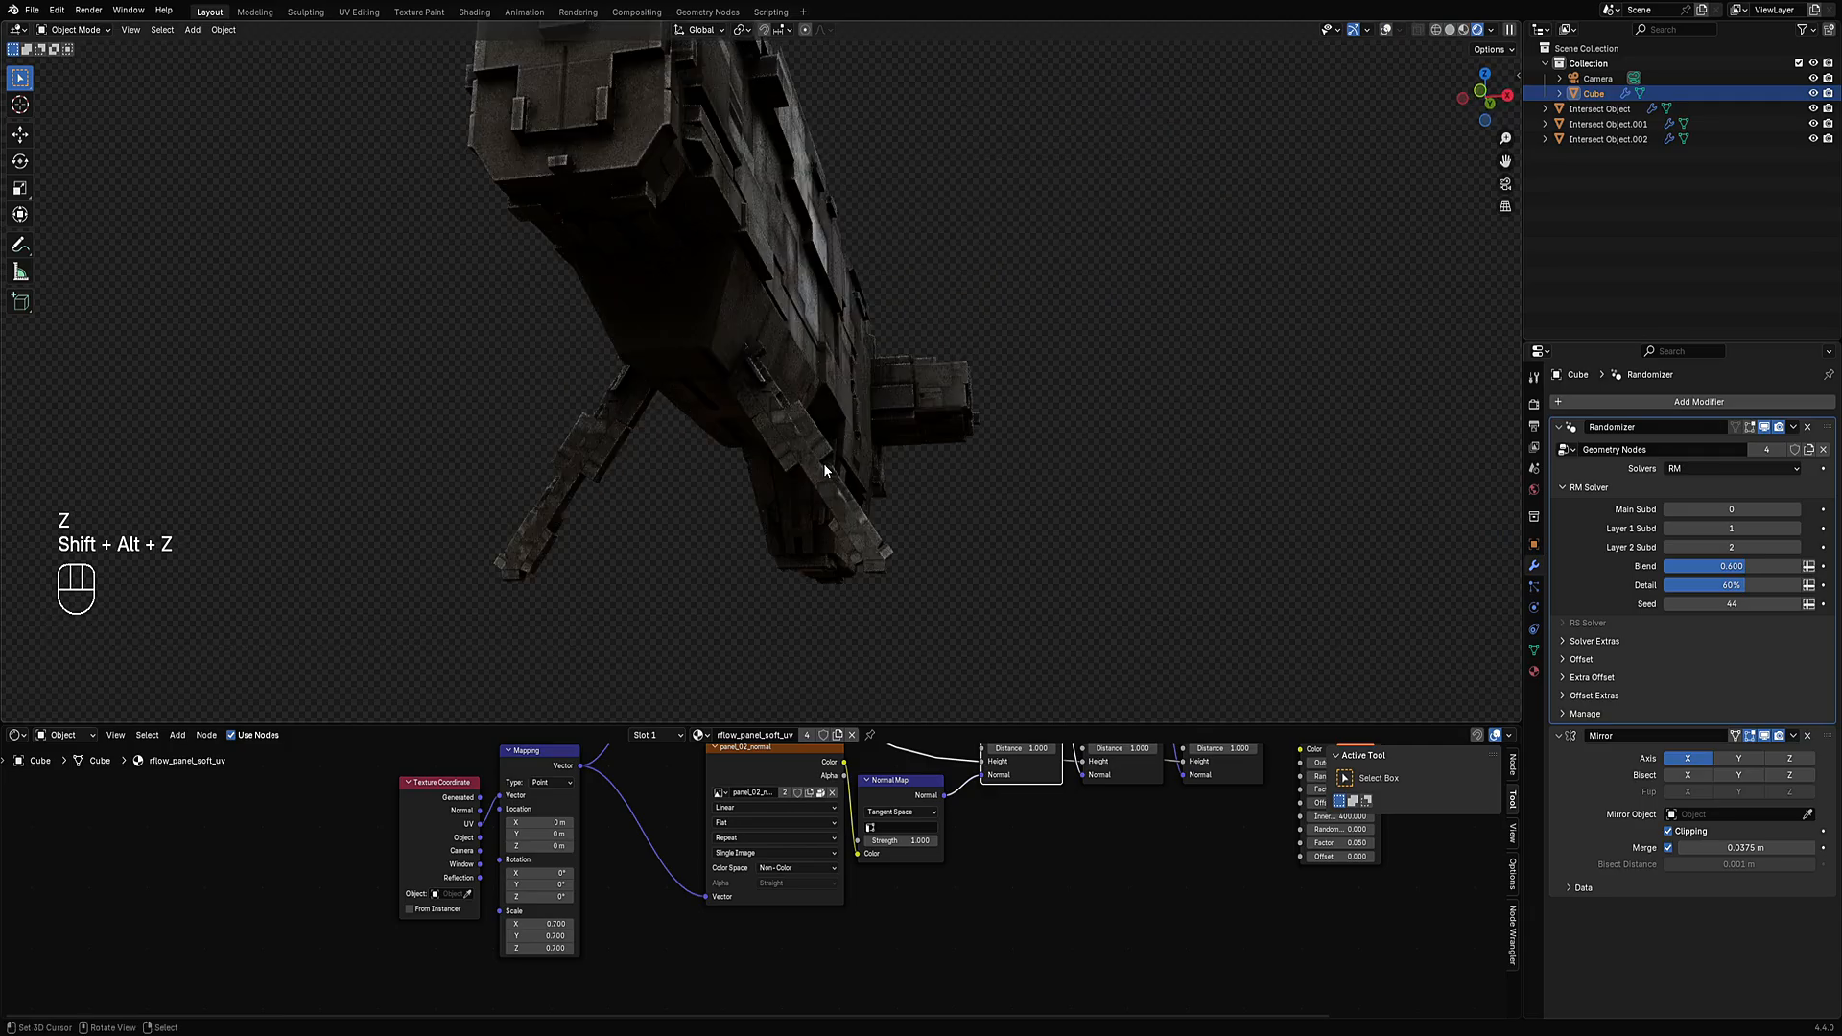
Replace the shader node editor with an image editor showing the strut's UV layout, with overlays turned back on.
left_click(827, 471)
key("shift+alt+z")
key("Tab")
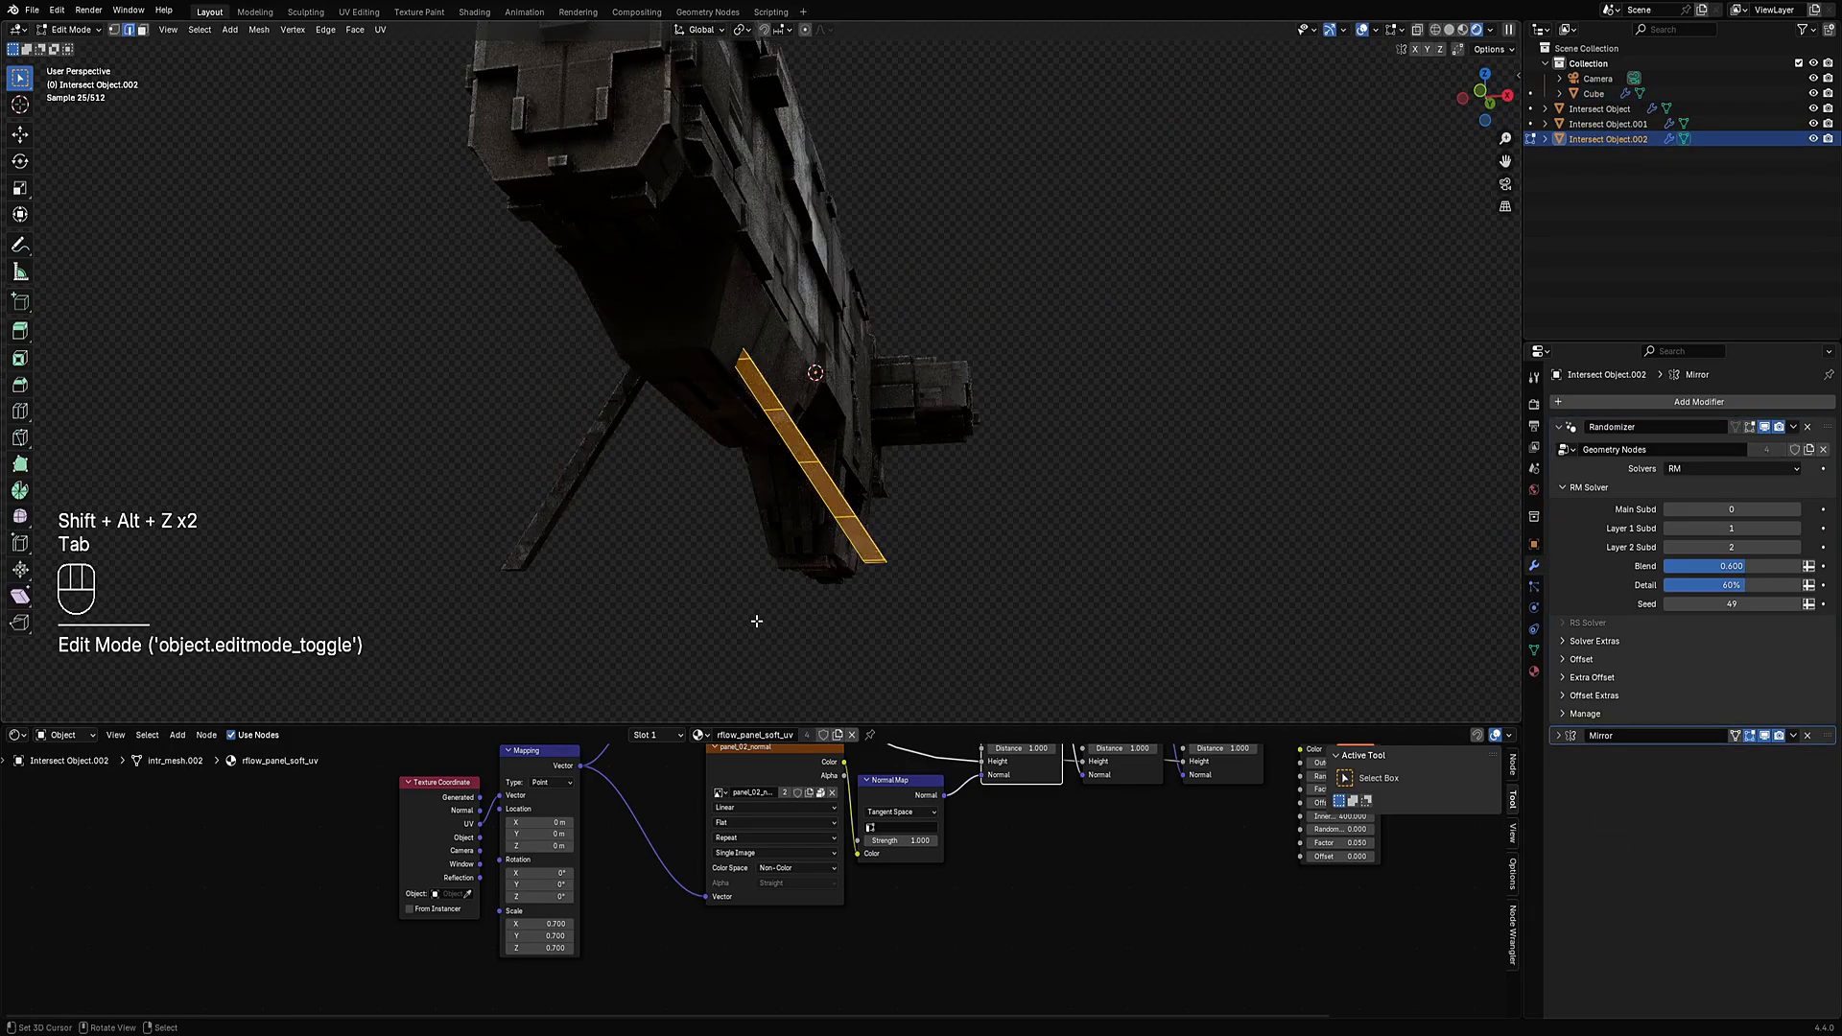
left_click(24, 740)
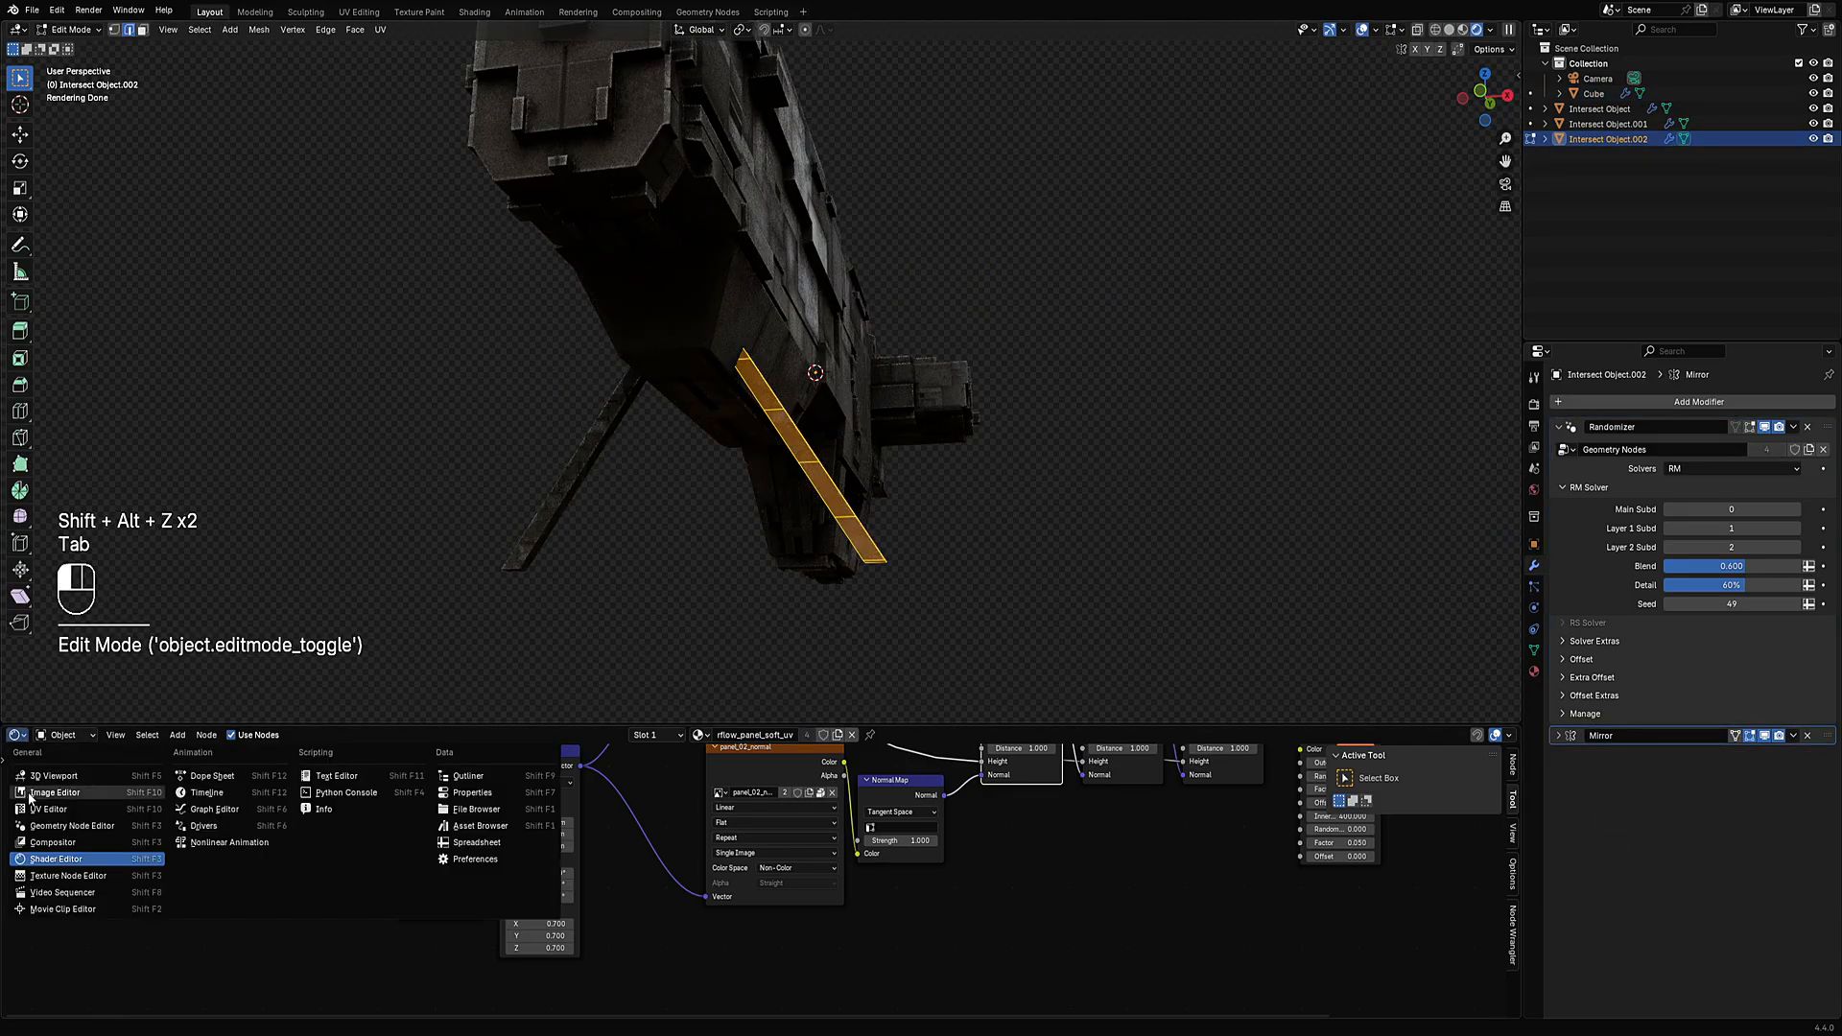
left_click(77, 797)
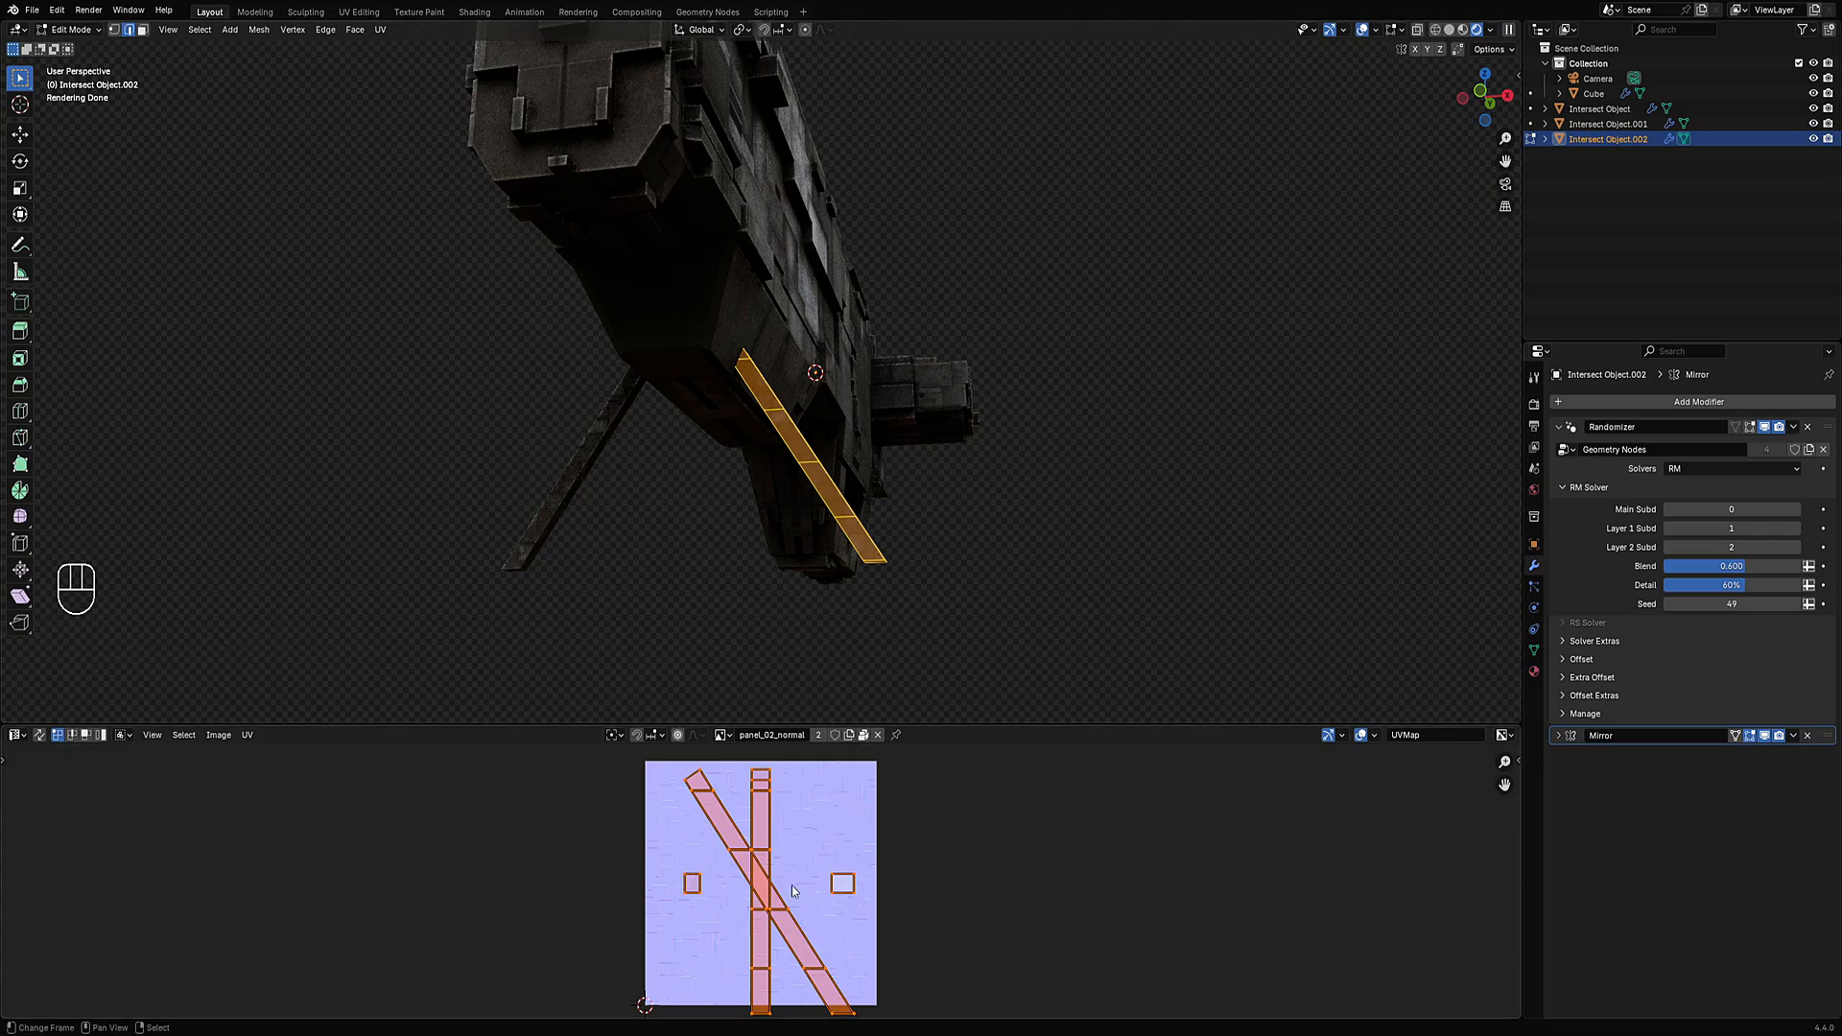
key("Tab")
key("shift+q")
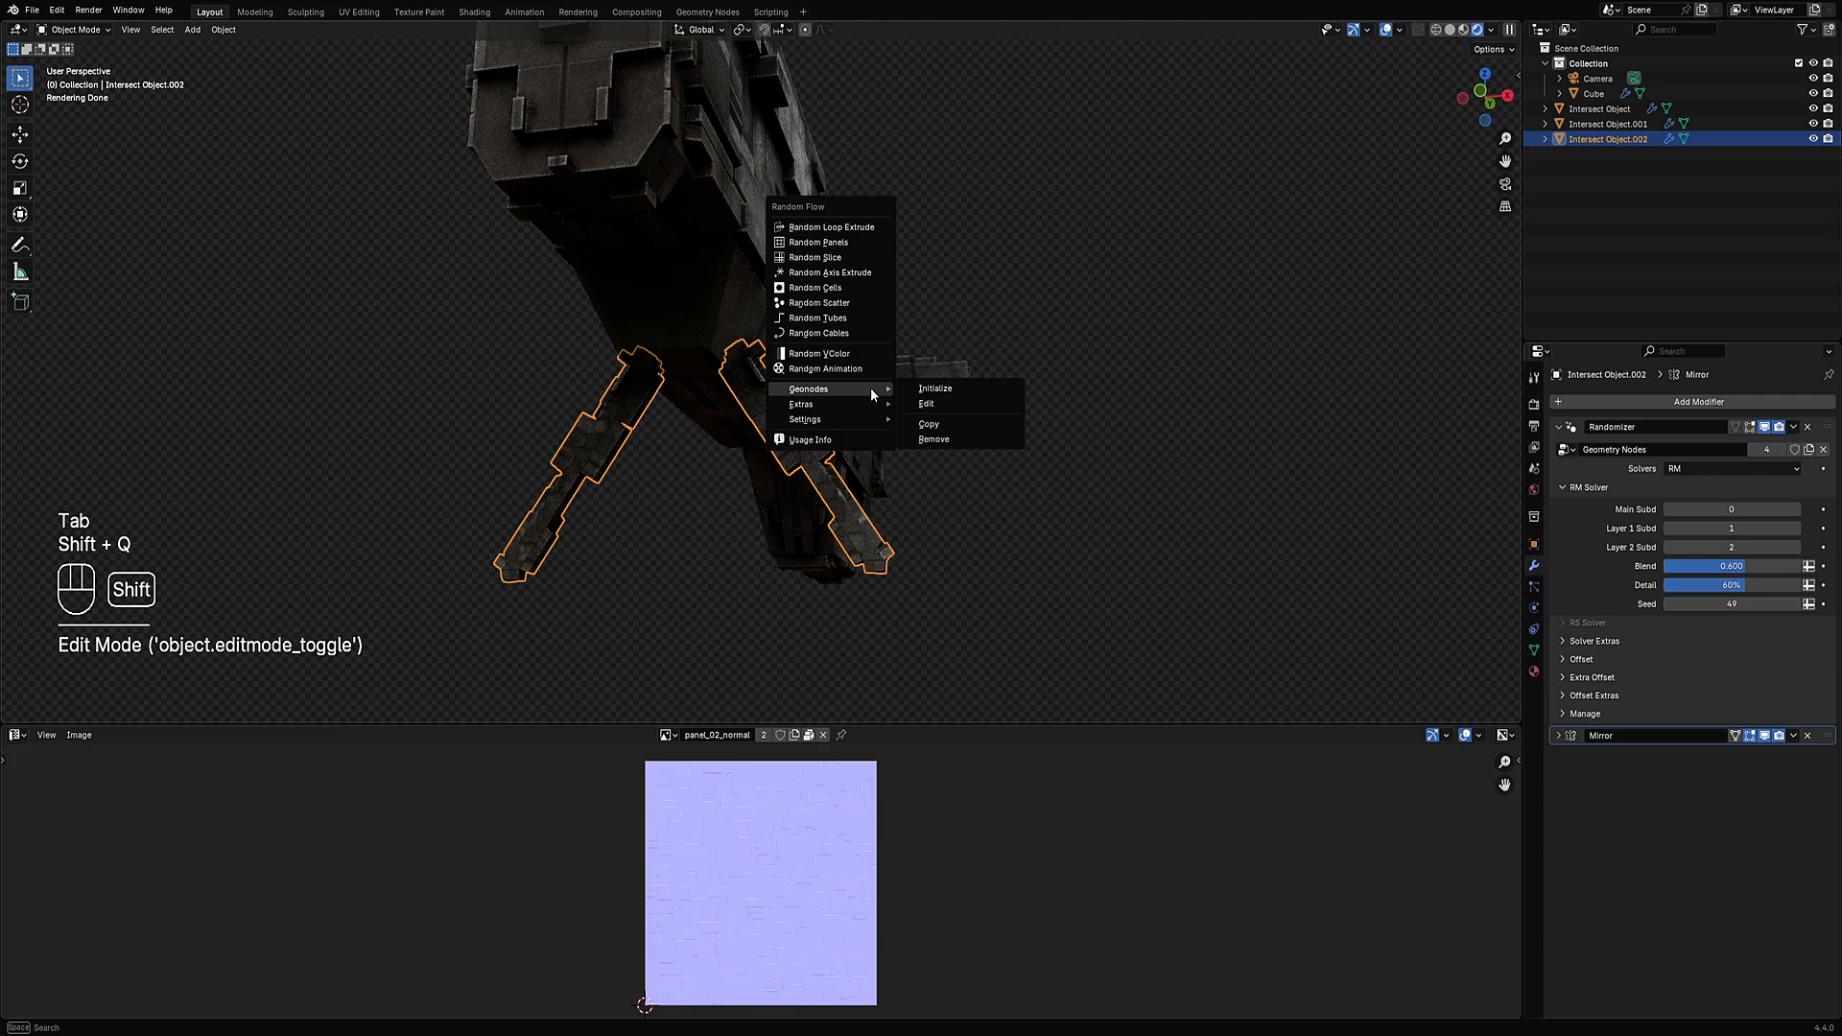
mouse_move(863, 408)
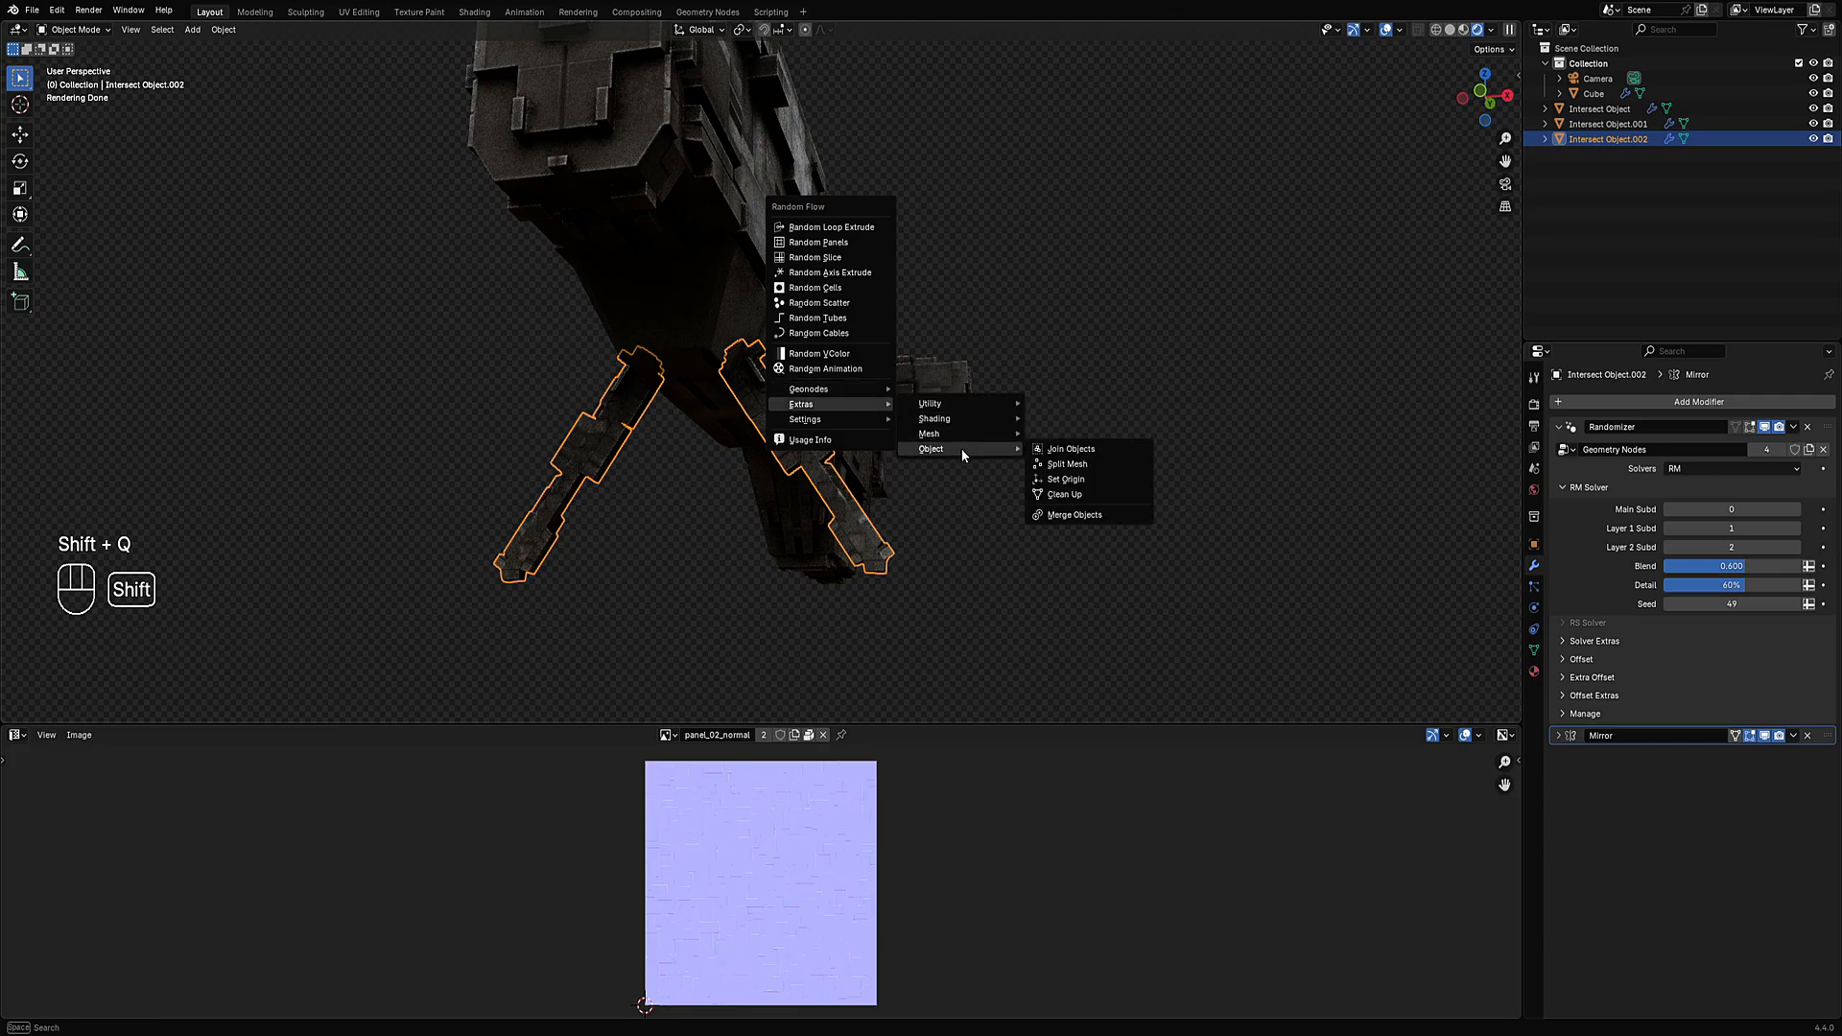
mouse_move(946, 409)
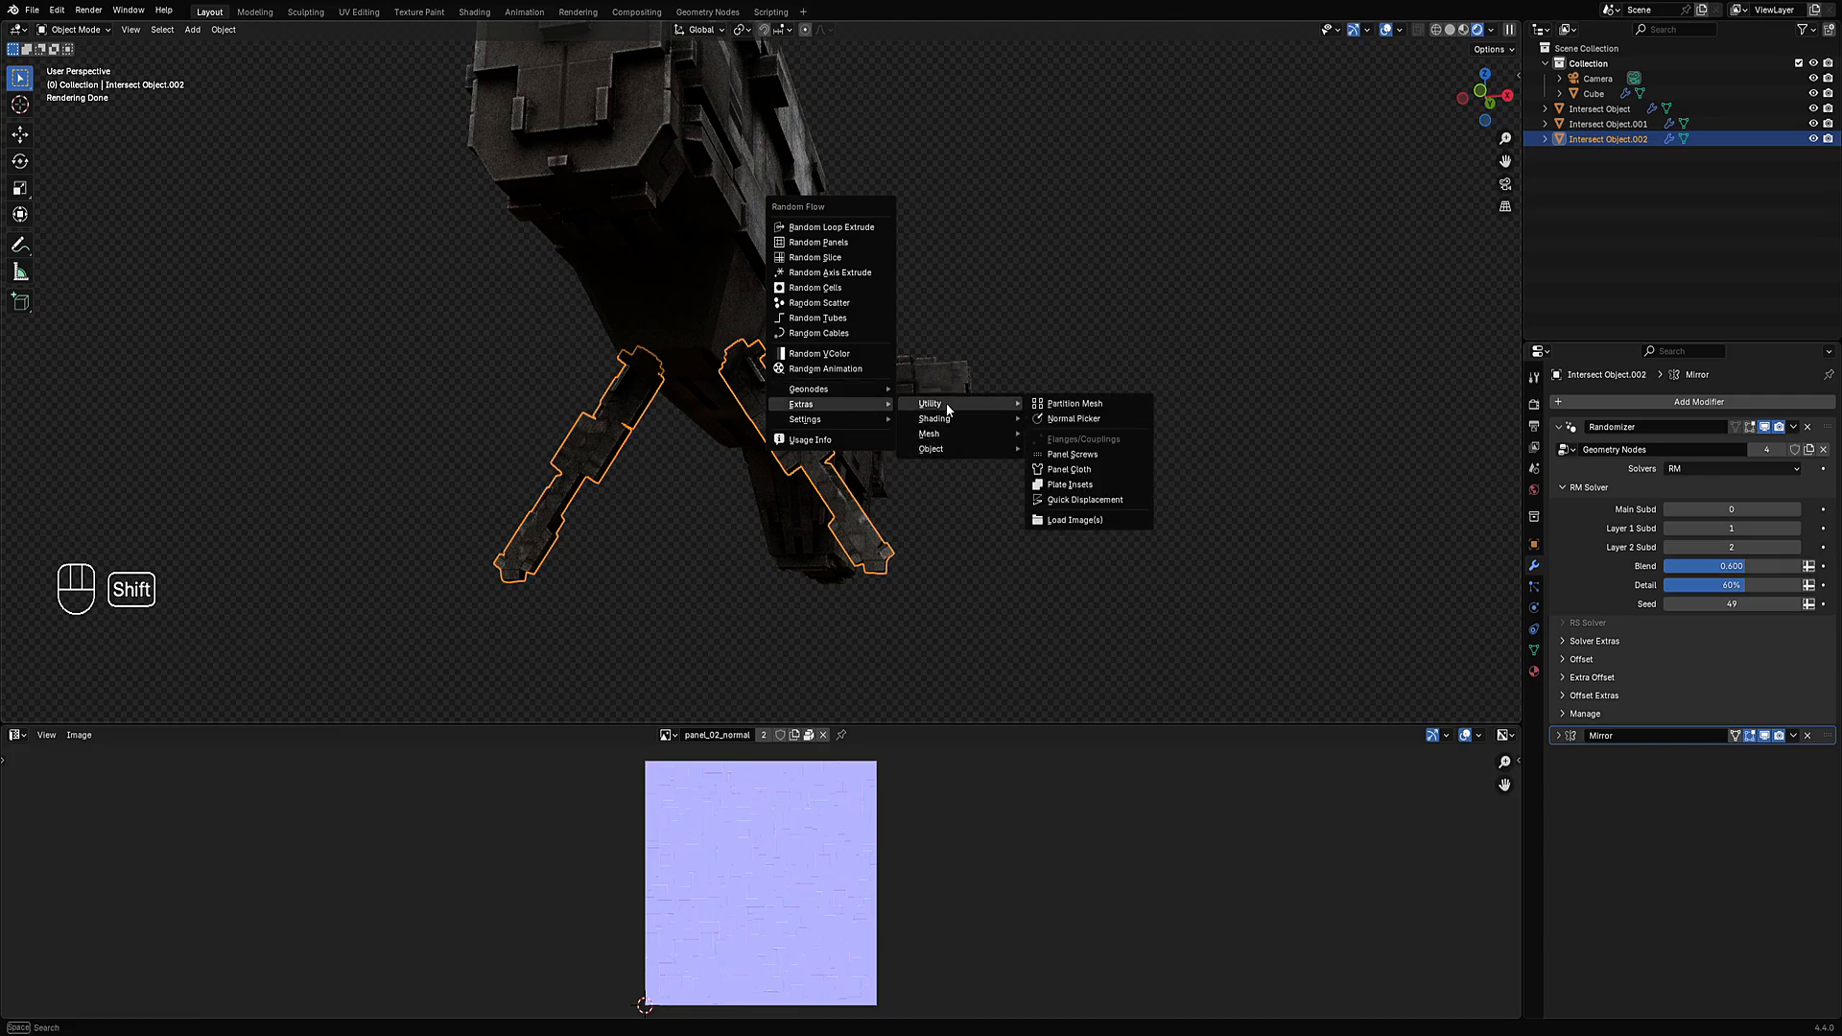
left_click(1081, 482)
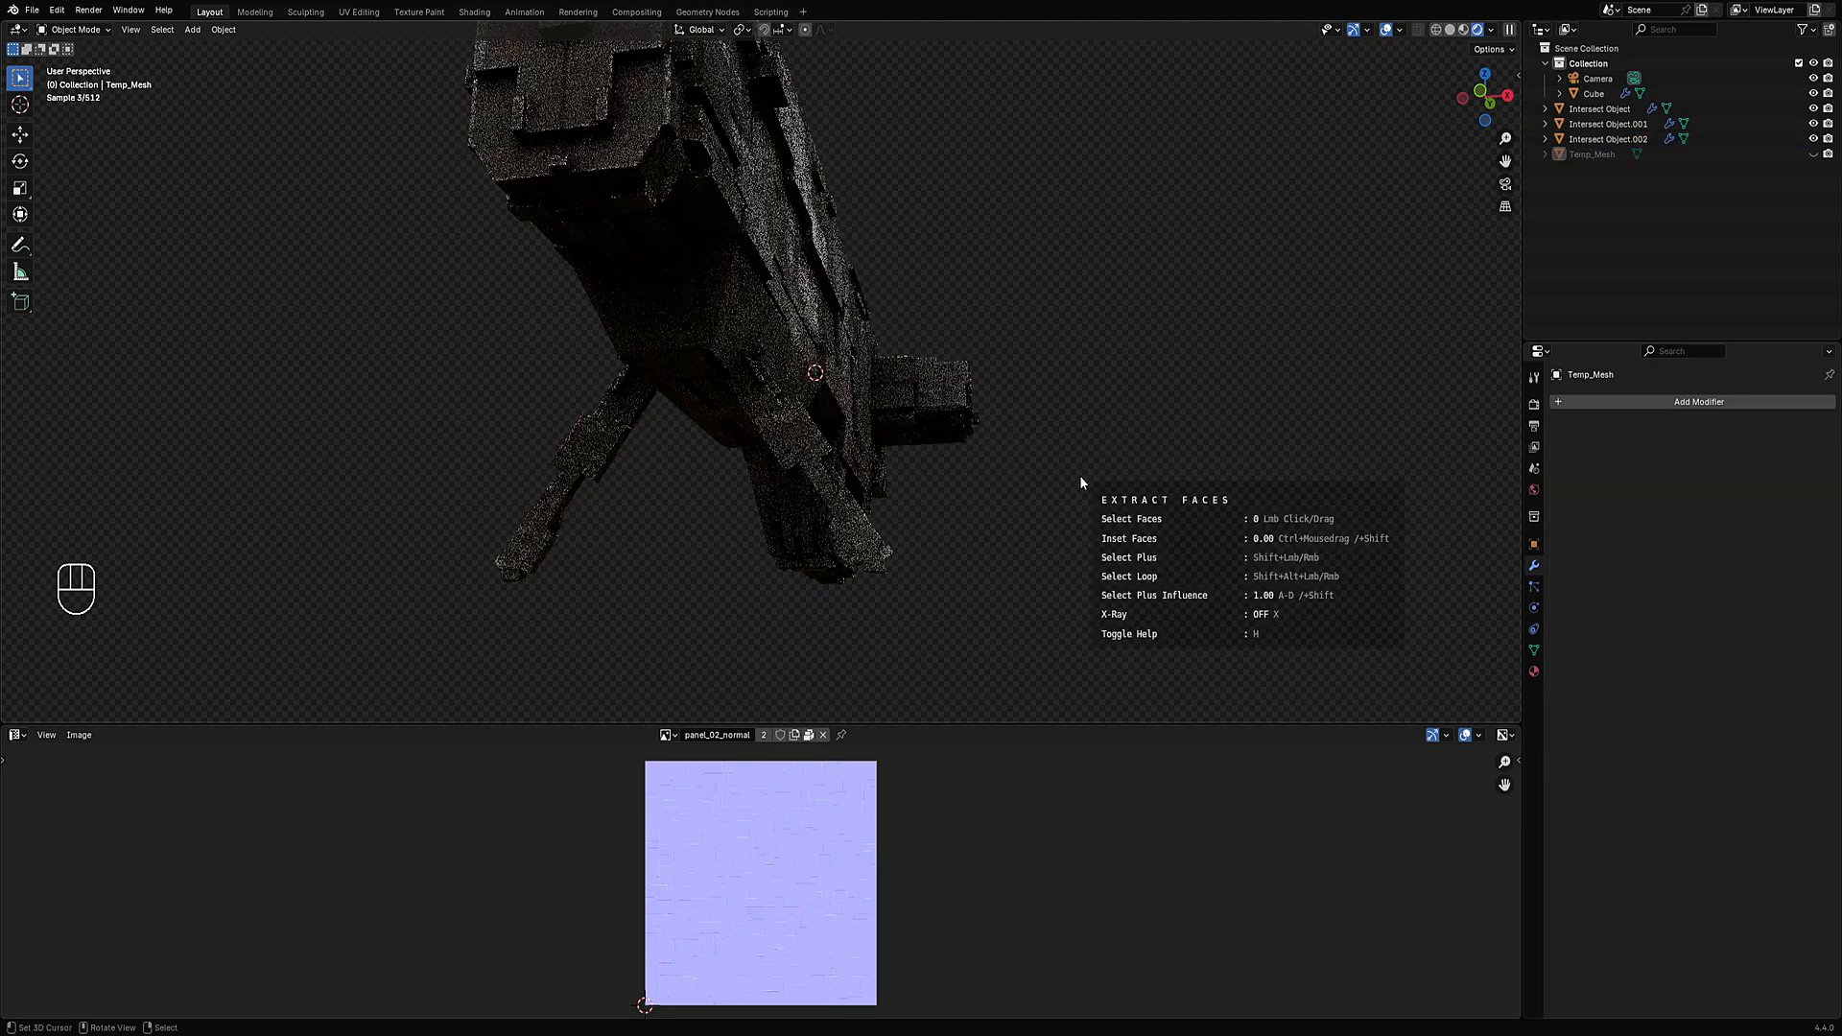
left_click_drag(1079, 474, 841, 458)
key("Escape")
Straighten the strut's UVs with Straight UV, limited by UV and using even edge lengths.
key("shift+q")
mouse_move(848, 418)
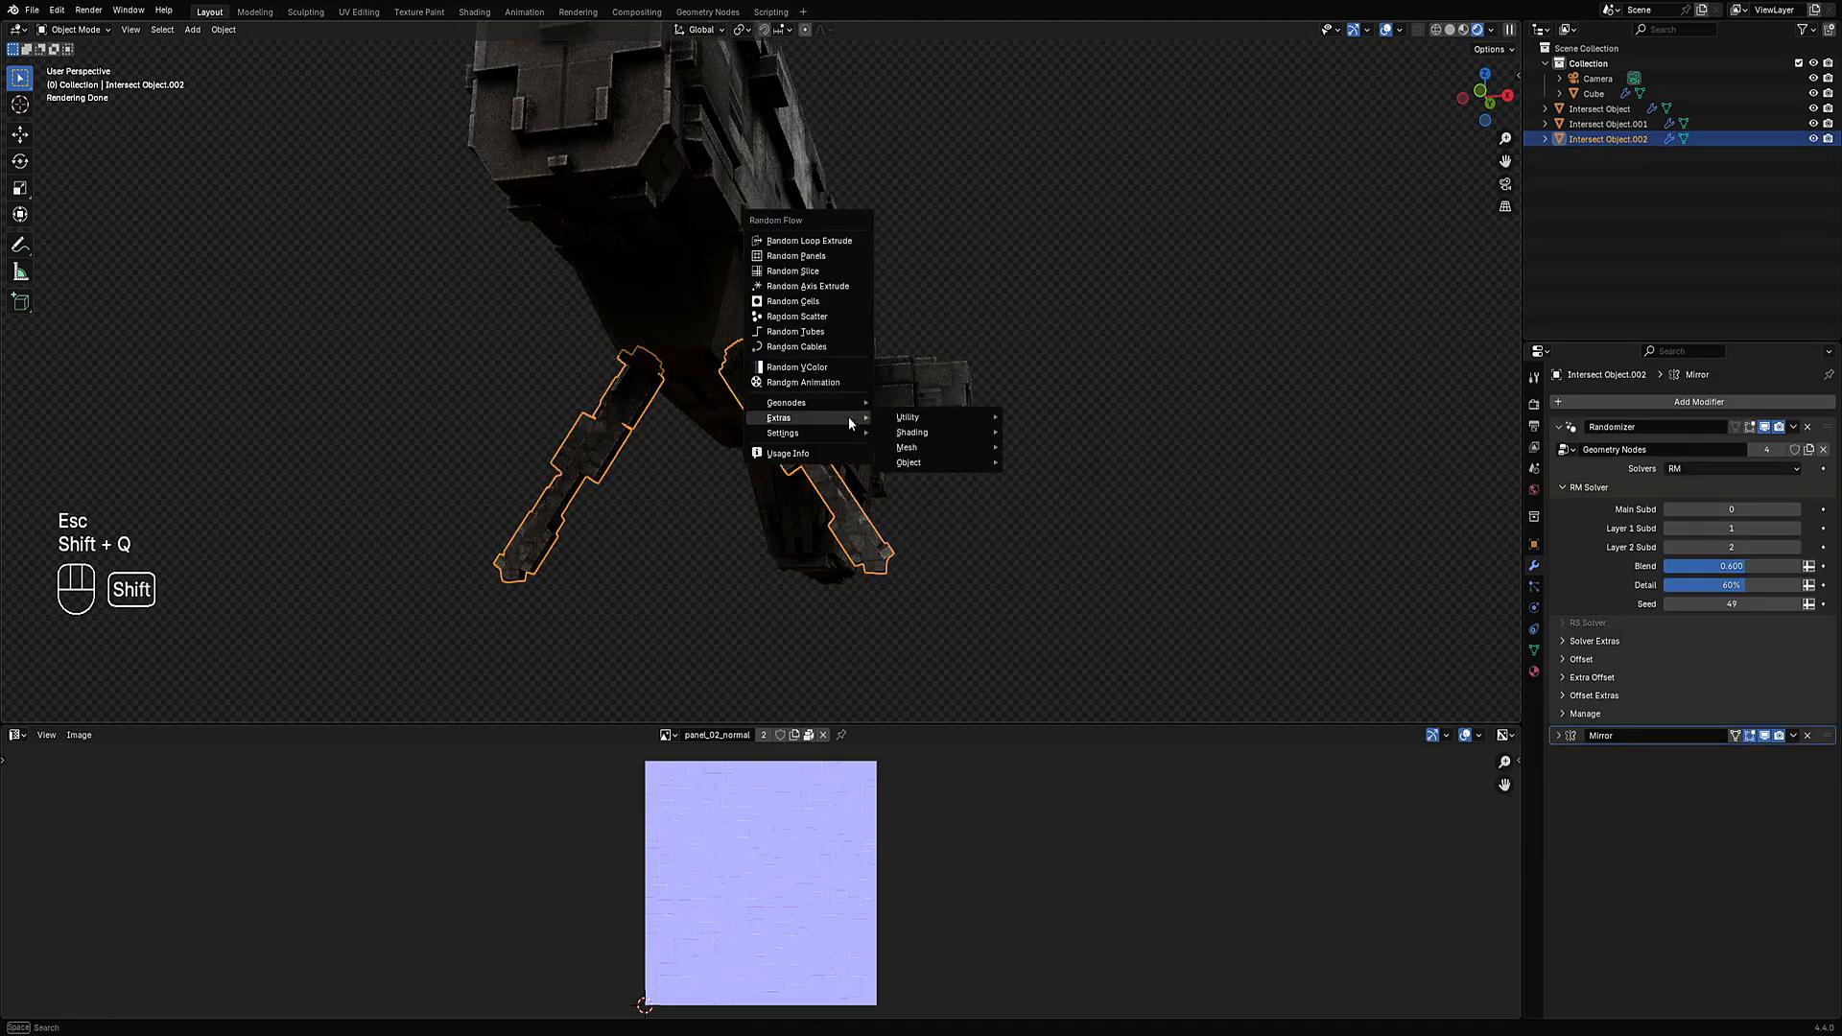
mouse_move(912, 449)
left_click(1043, 485)
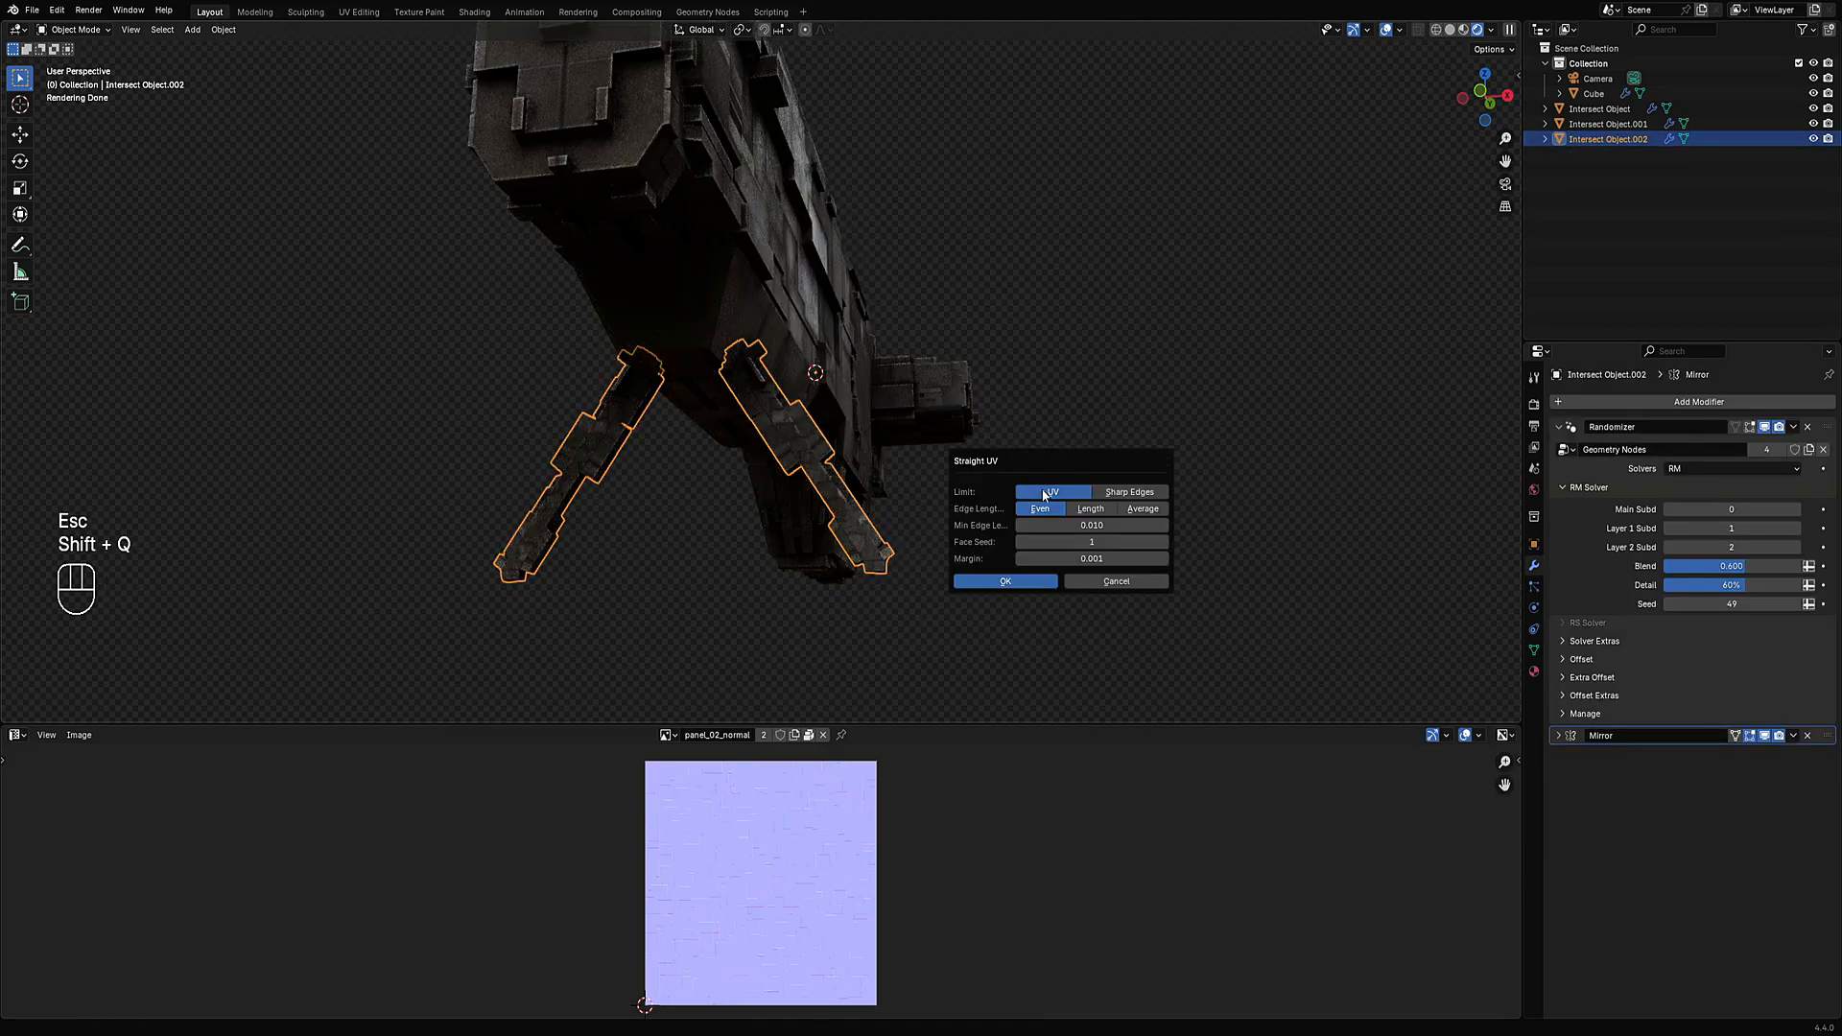
left_click(1039, 582)
Pack the strut's UV islands with the Exact Shape (Concave) method, scaling enabled and a 0.001 scaled margin.
key("Tab")
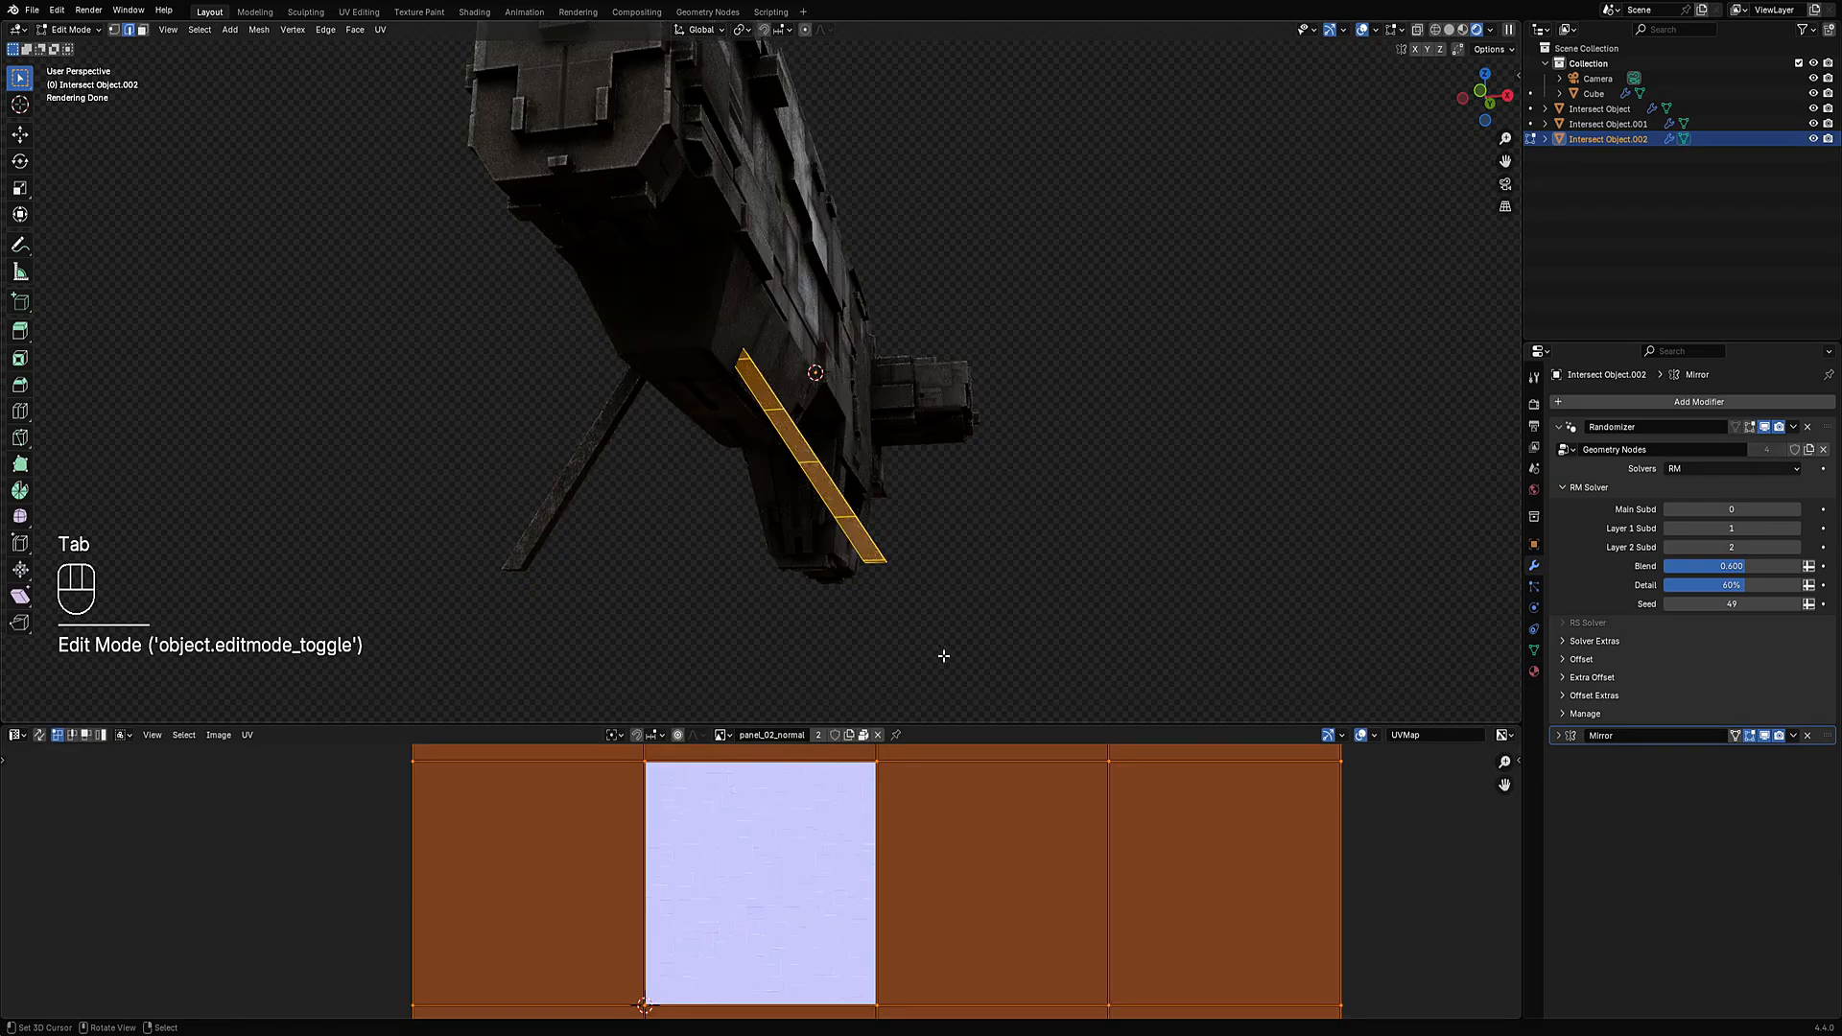
scroll(934, 832, "down", 5)
scroll(933, 833, "up", 6)
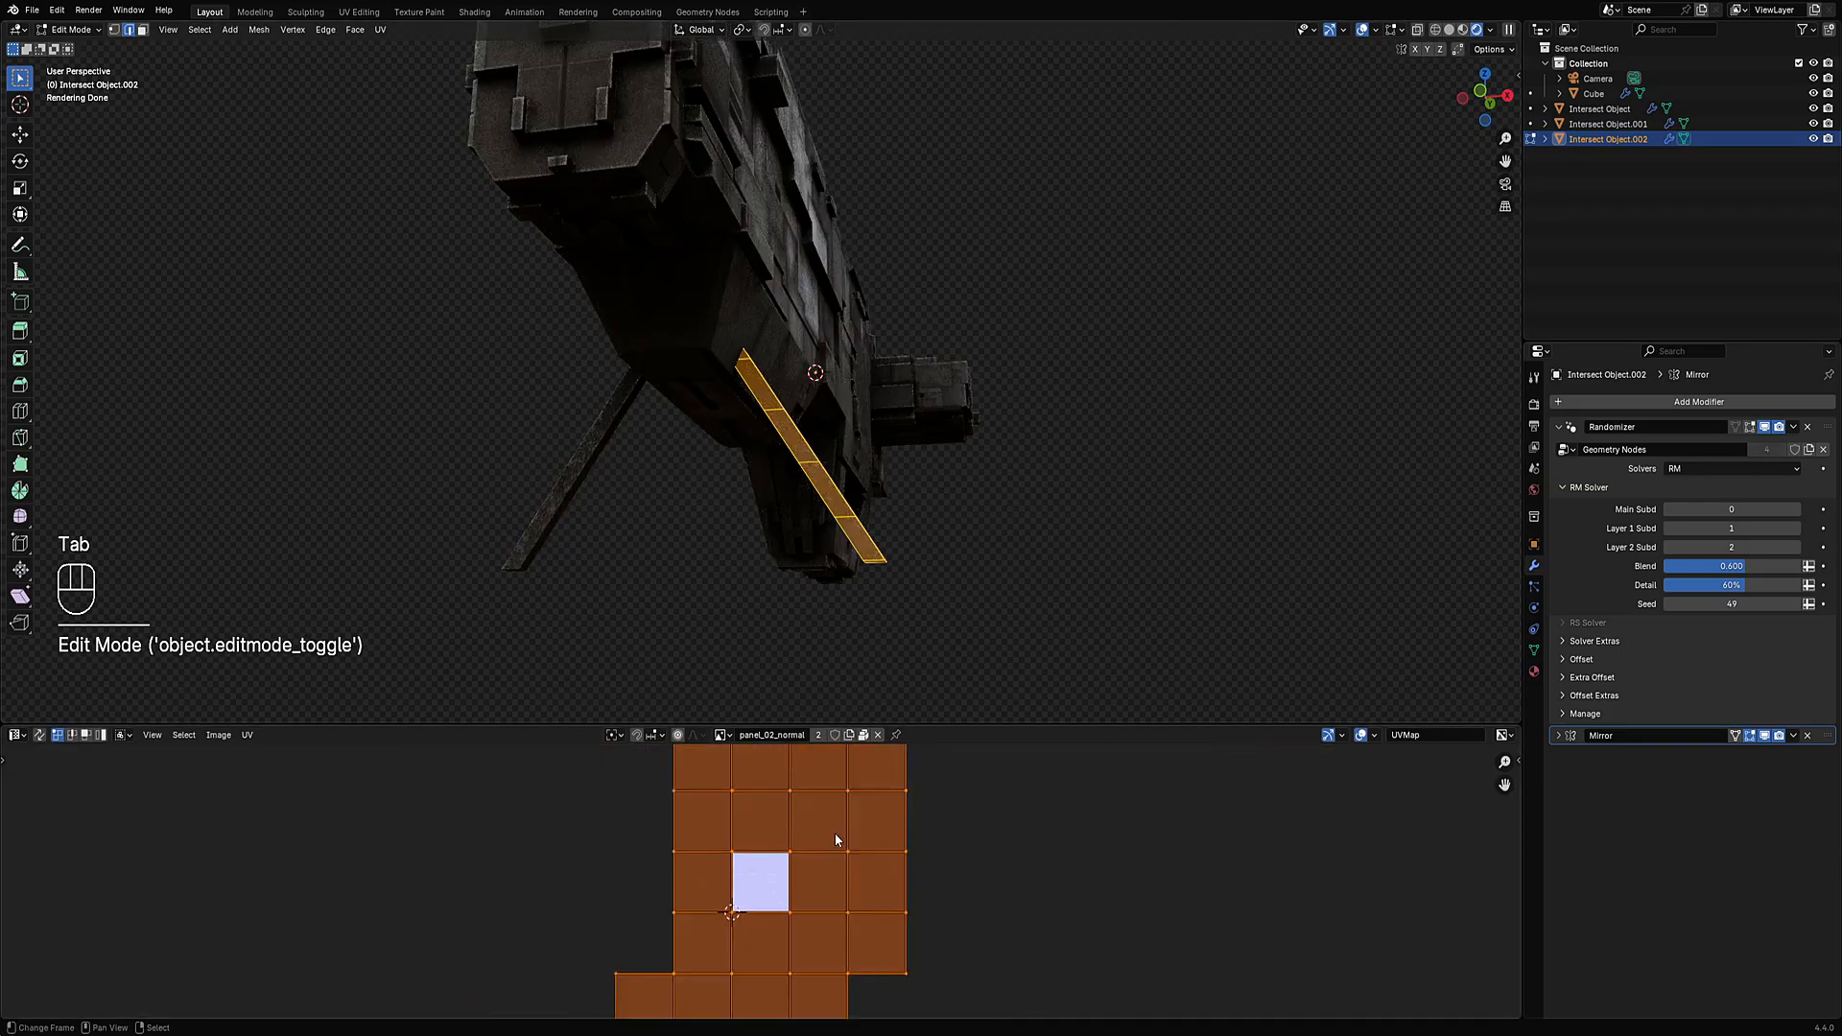
left_click(248, 735)
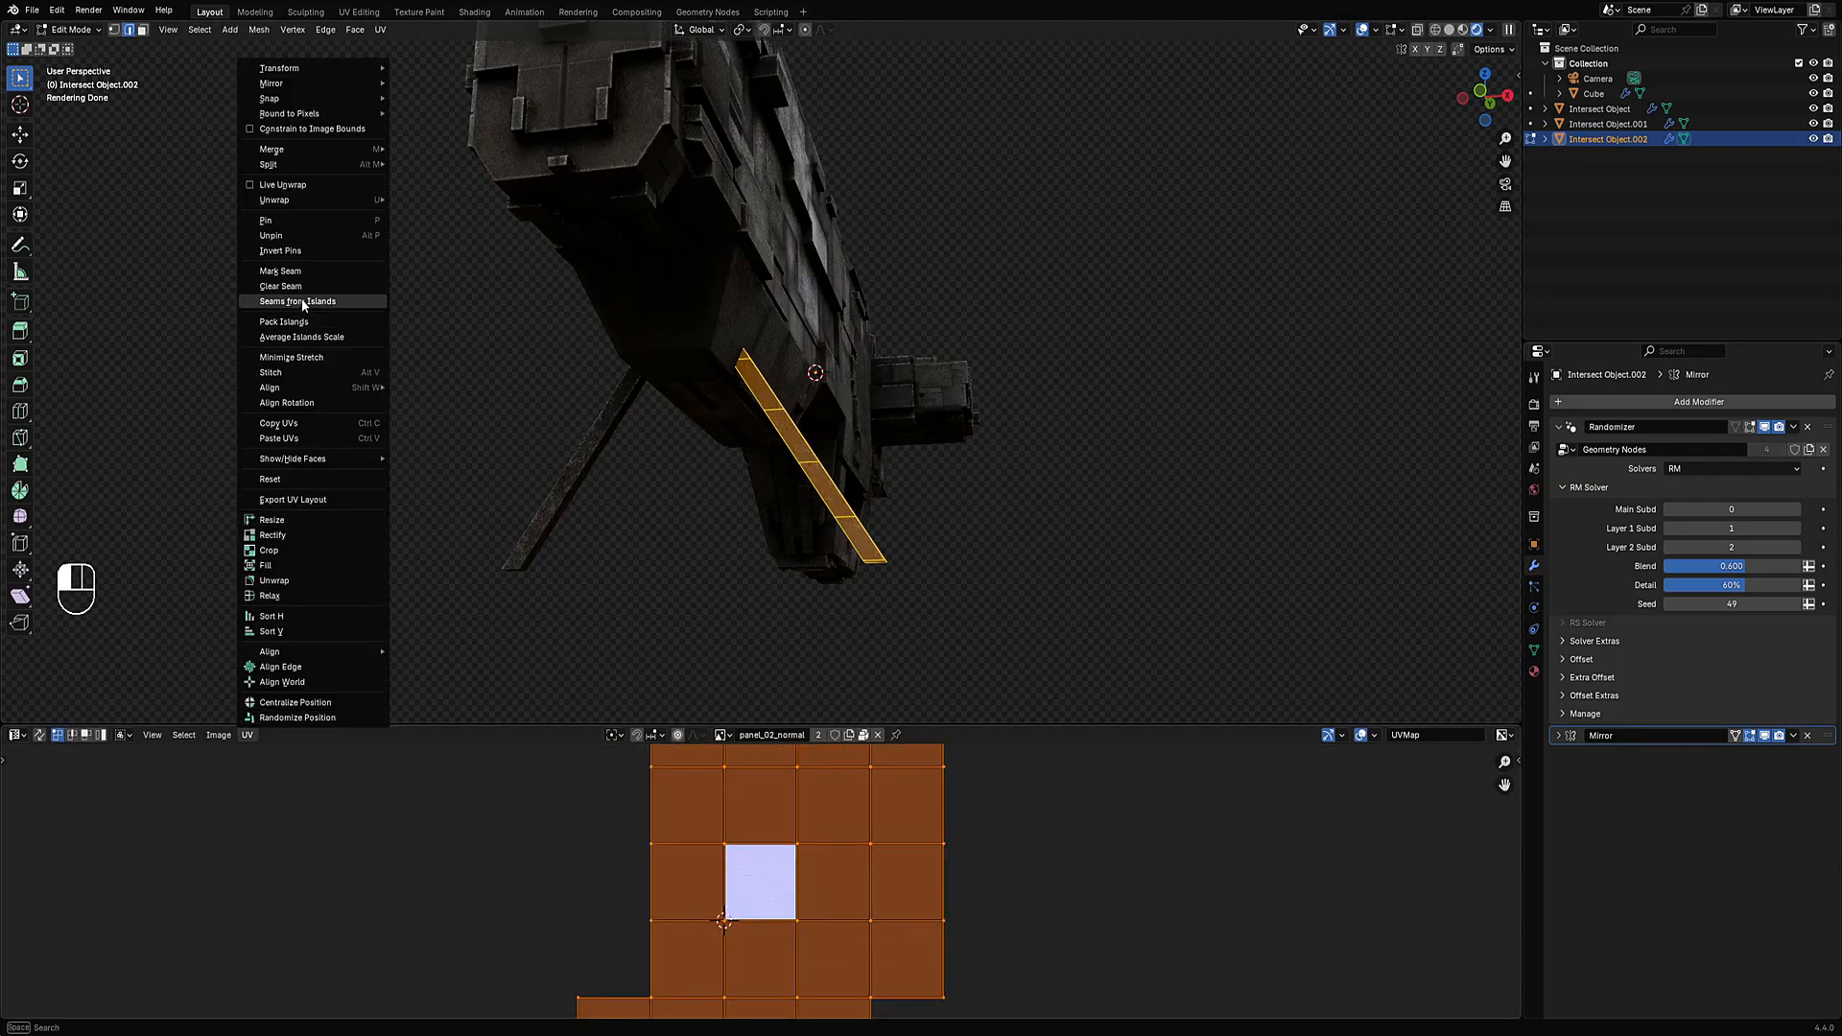
left_click(304, 322)
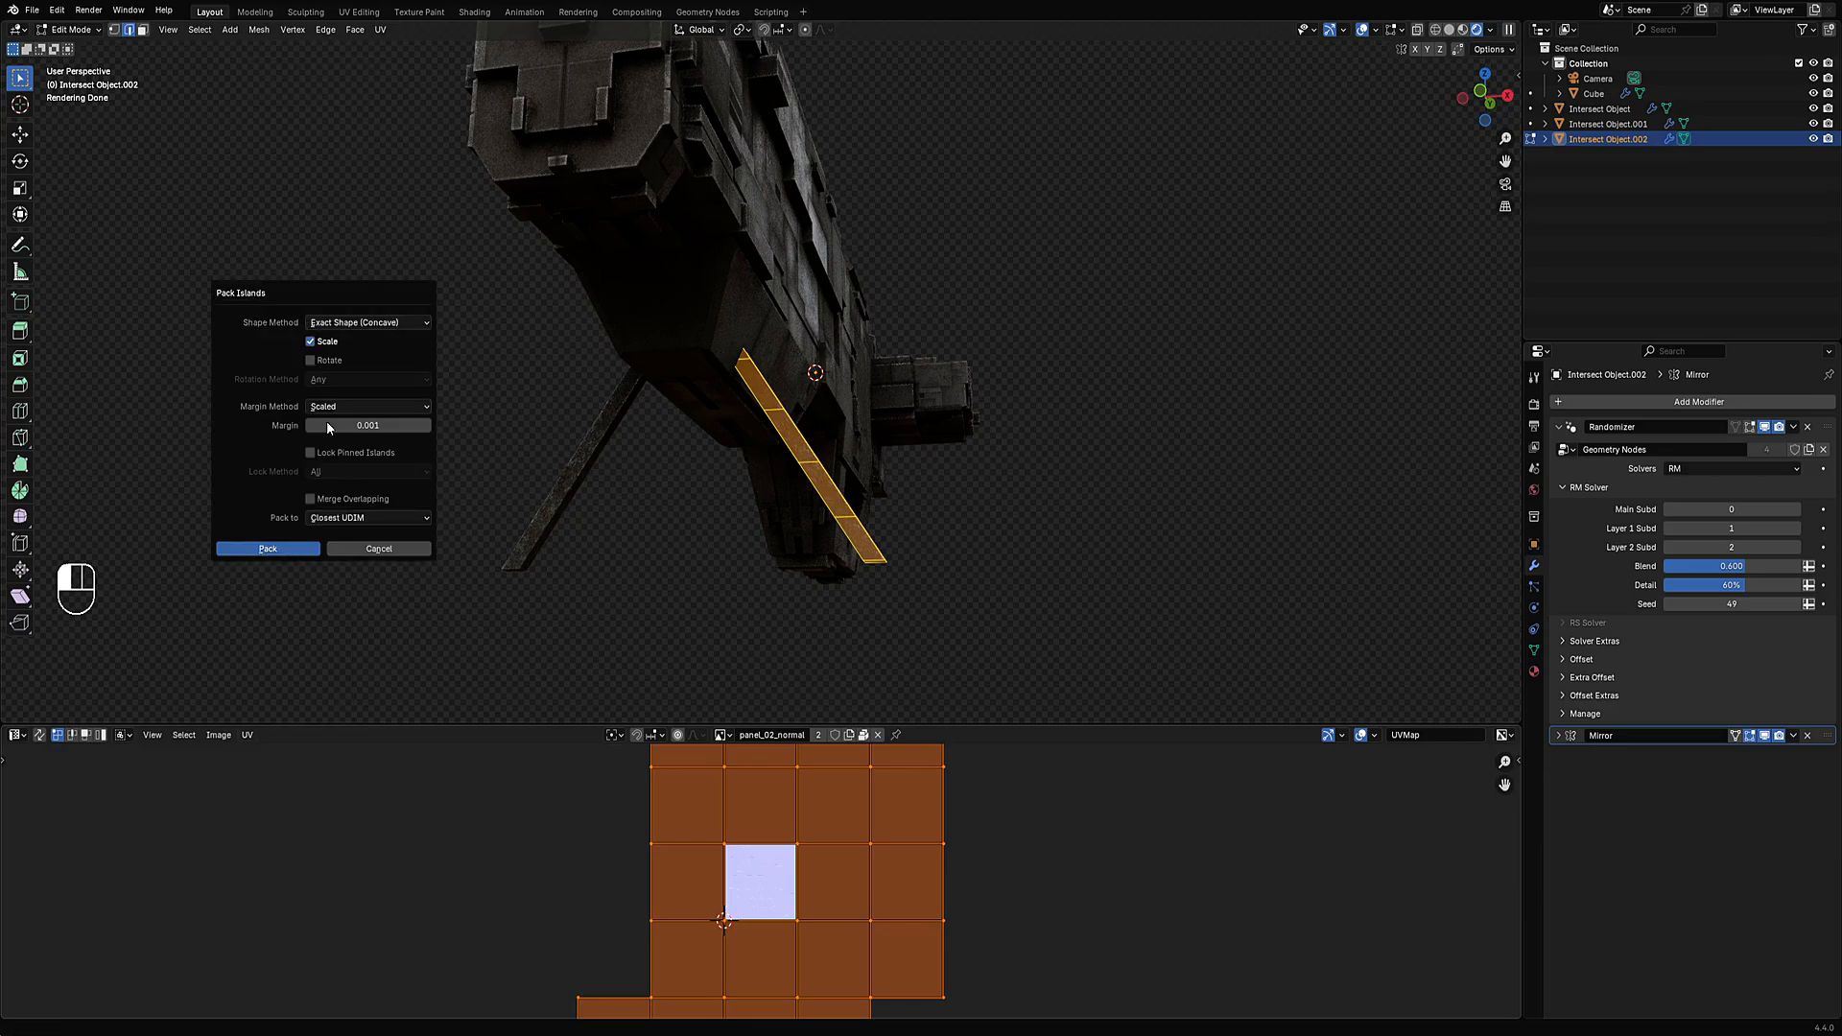
left_click(288, 549)
Scale the strut's packed UV islands down to about a quarter of their size and return to Object Mode.
scroll(958, 485, "up", 6)
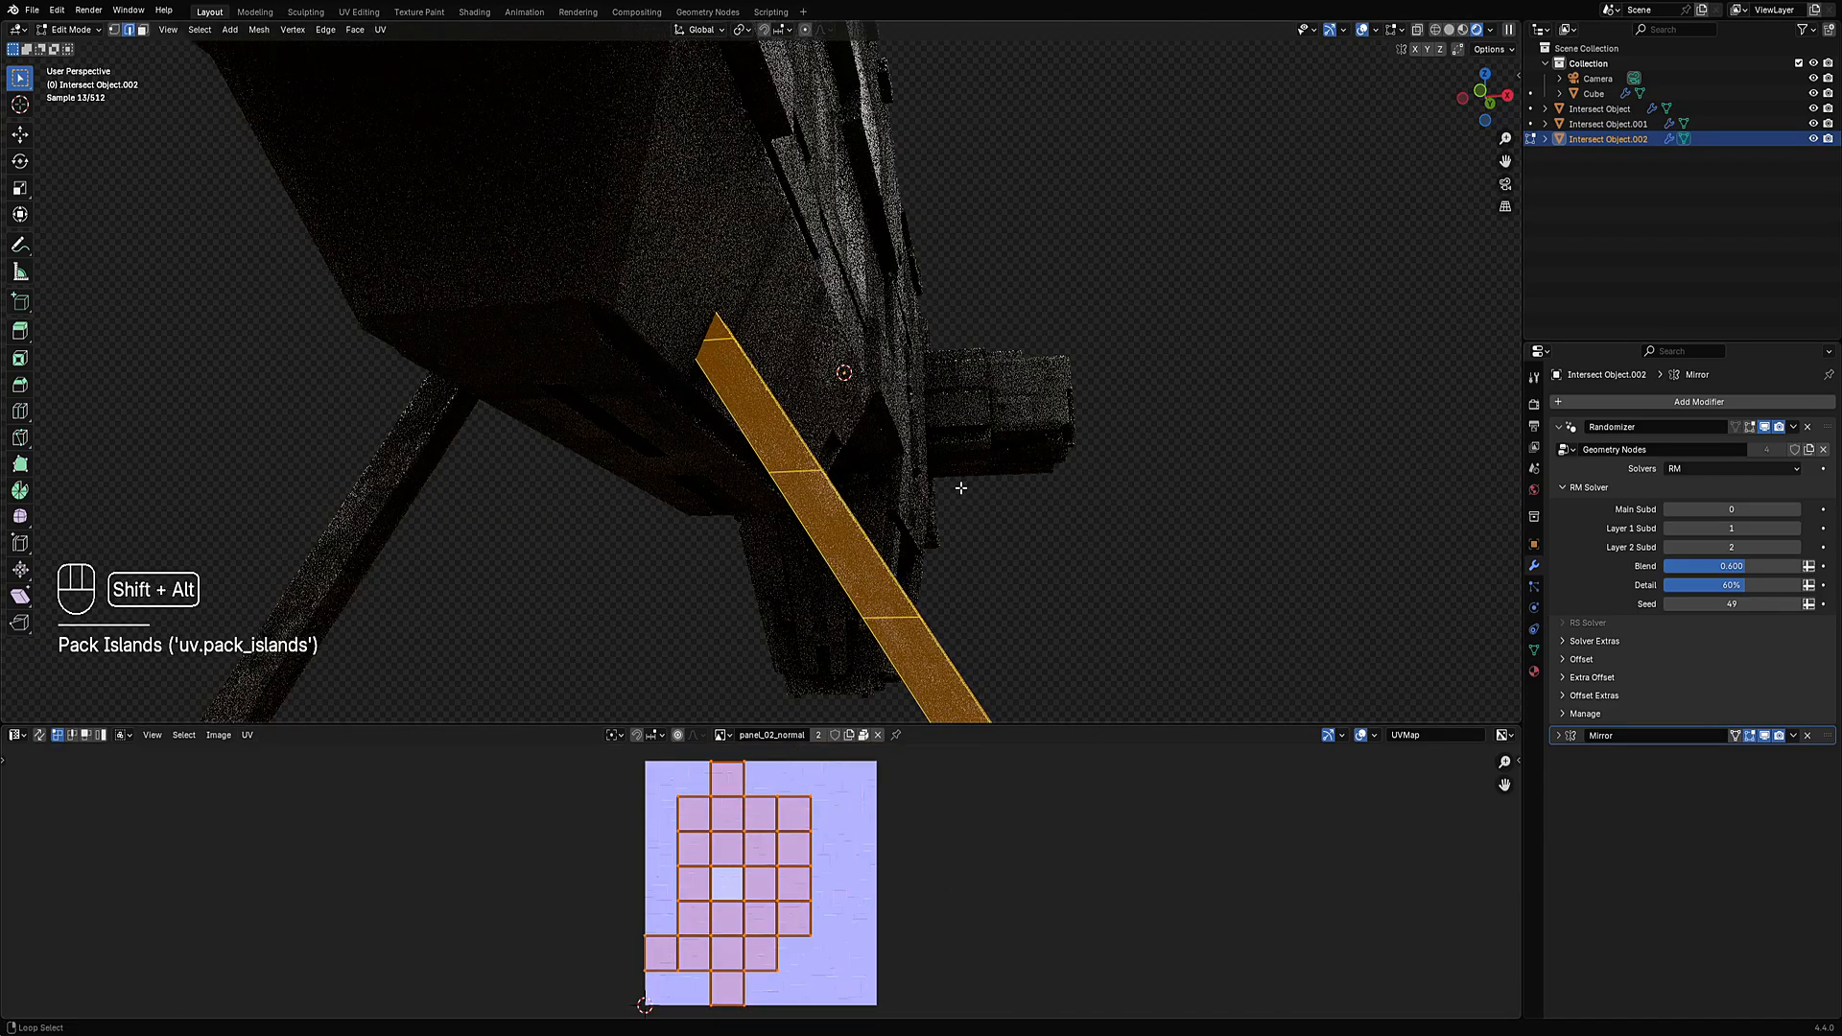
key("shift+alt+z")
key("s")
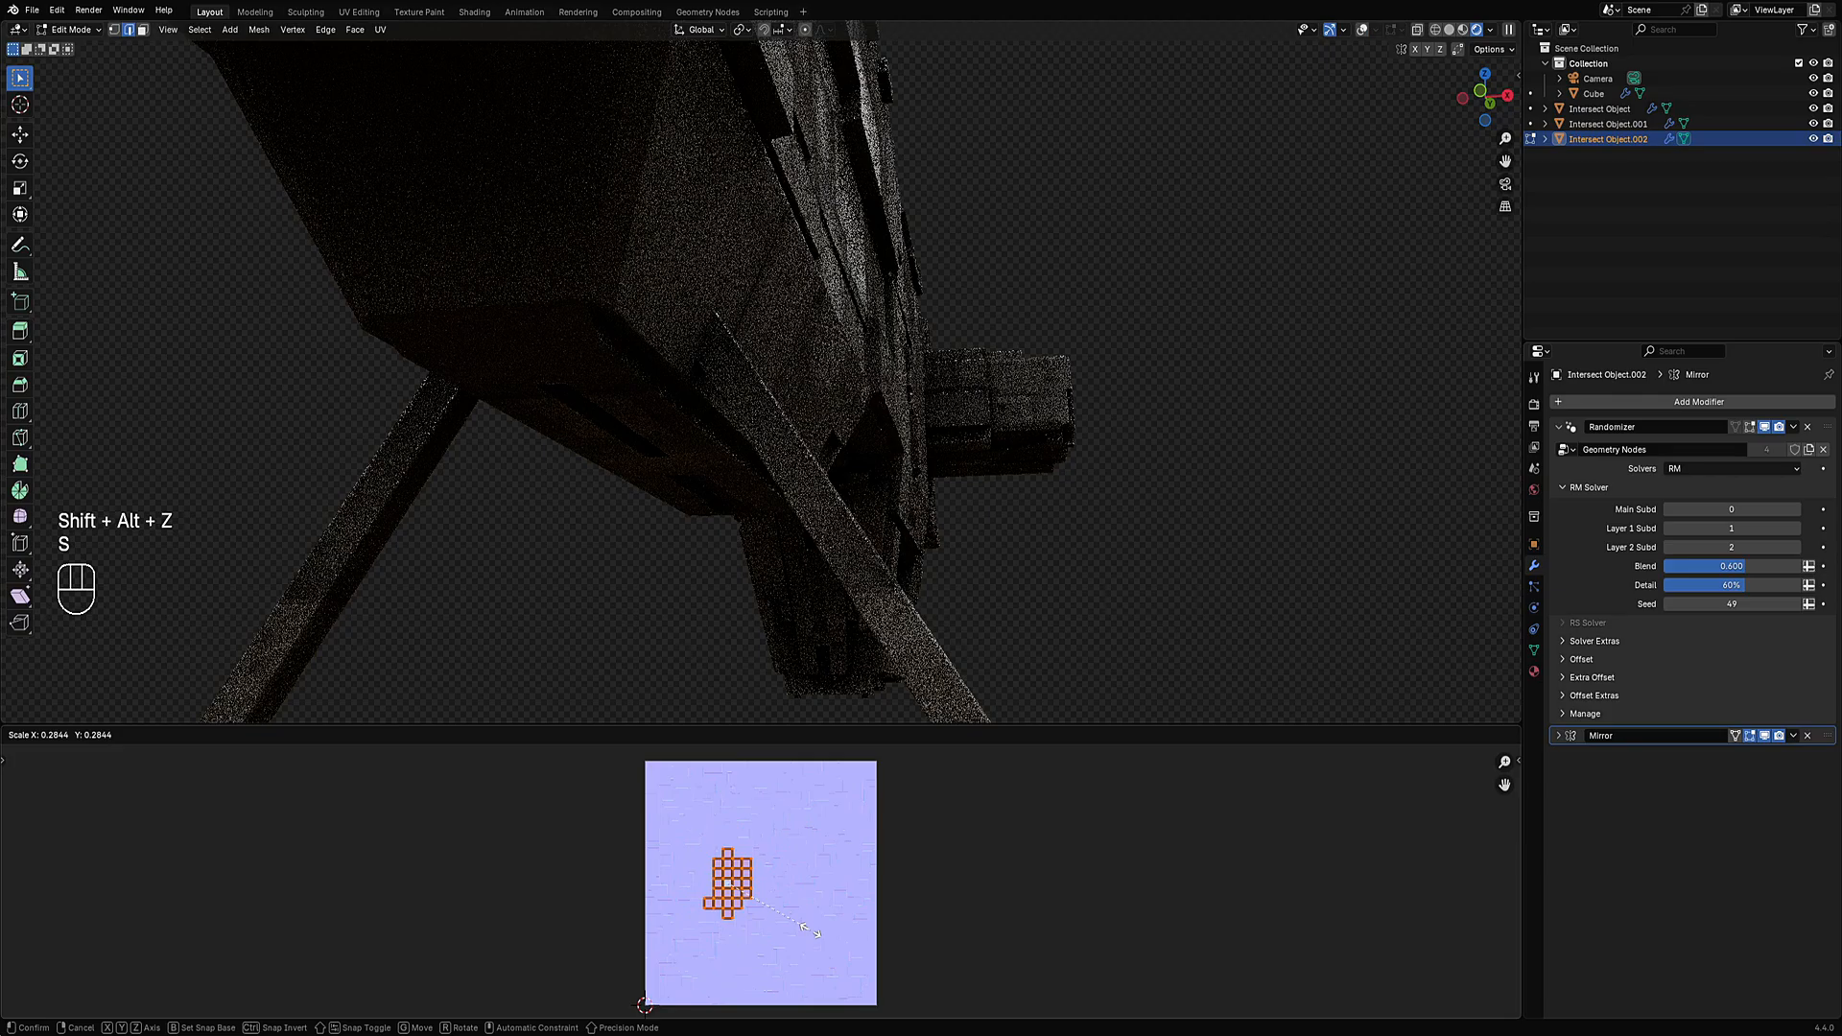
left_click(811, 904)
middle_click_drag(811, 672, 810, 567)
key("Tab")
Examine how the panel texture looks on the mirrored struts in the rendered view, with overlays on and off.
middle_click_drag(840, 477, 797, 448)
scroll(815, 384, "up", 3)
scroll(832, 396, "down", 5)
key("shift+alt+z")
key("shift+alt+z")
key("shift+alt+z")
left_click(796, 447)
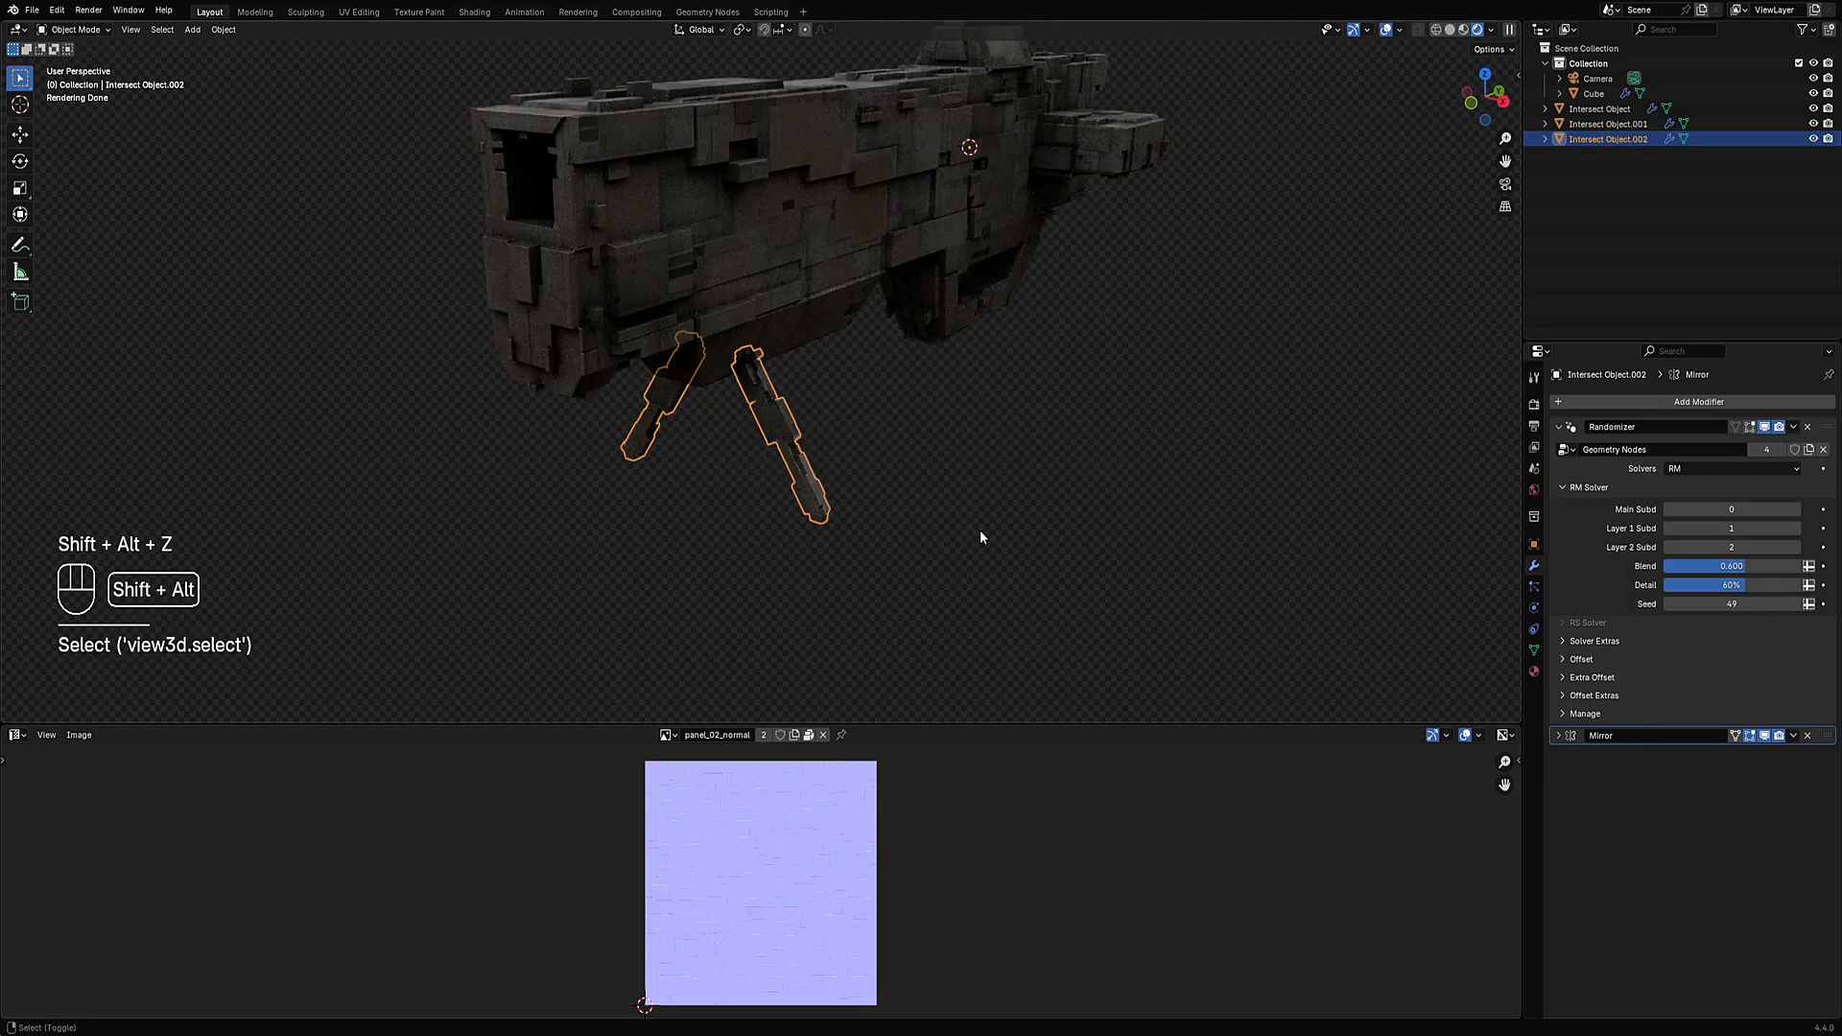
key("Tab")
key("Tab")
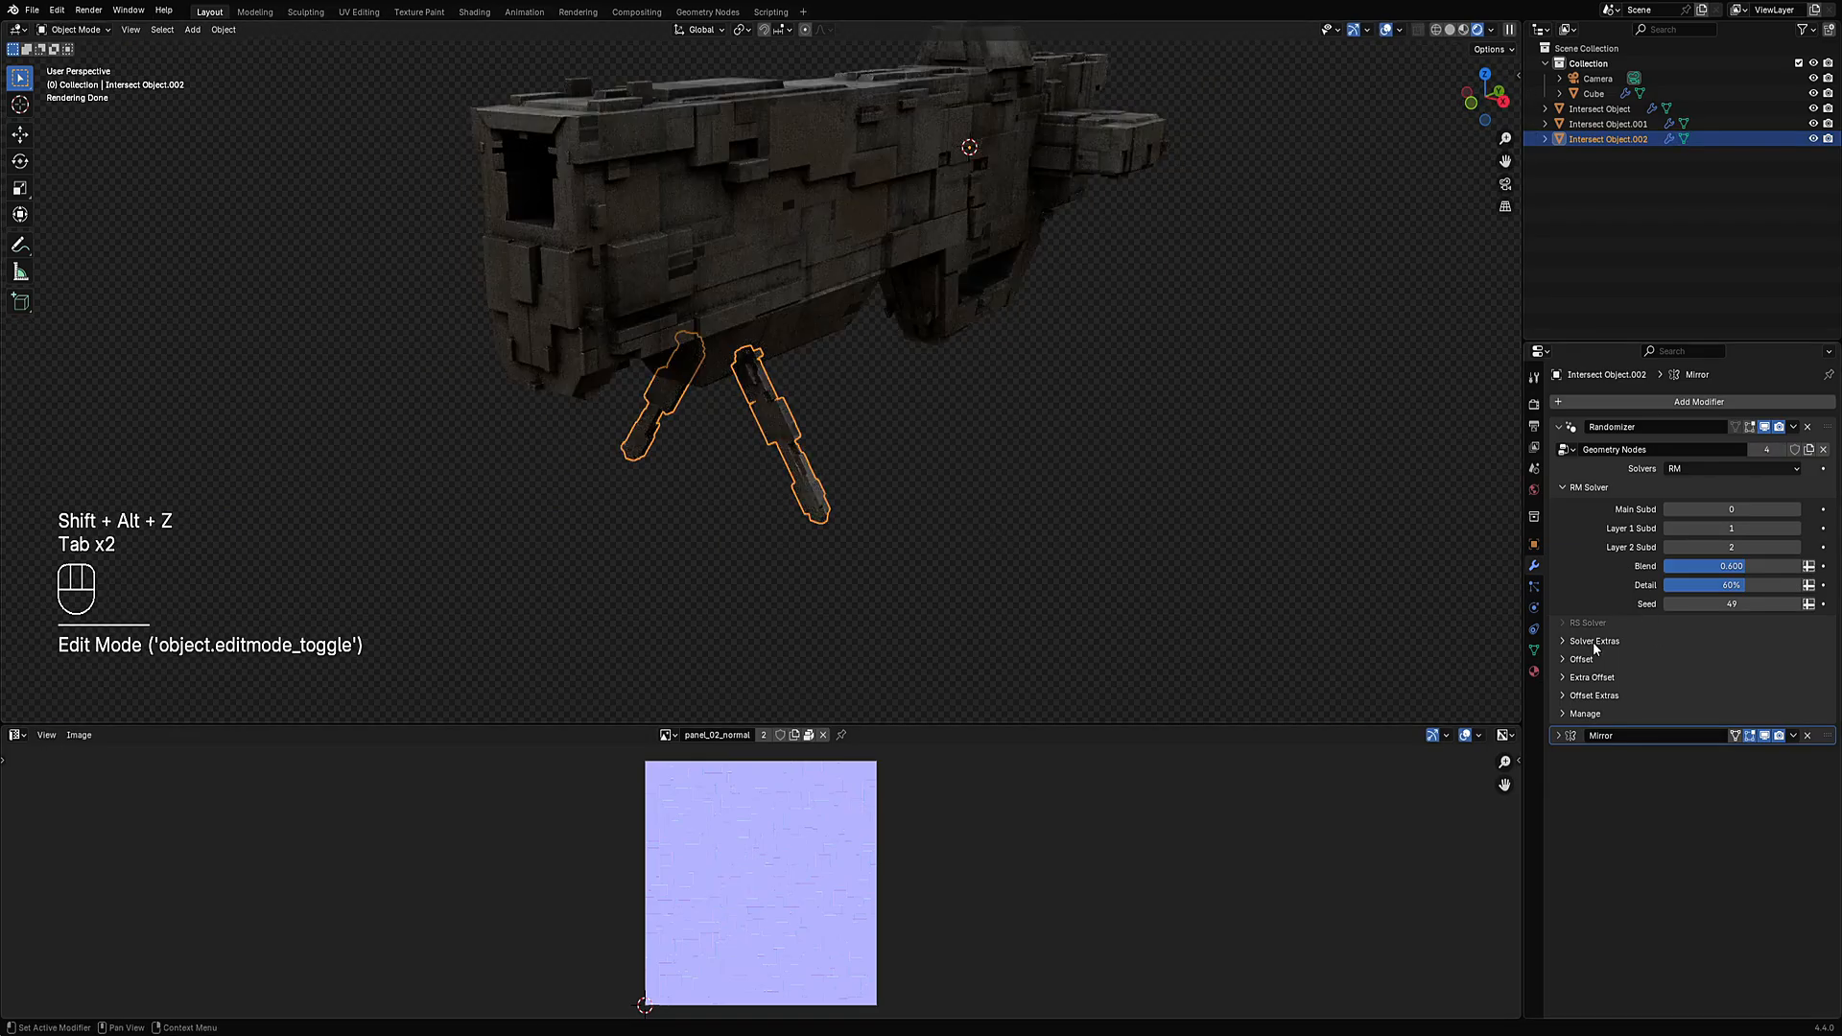
Set the Faces percentage in the strut Randomizer's Offset settings to 30%.
left_click(1583, 660)
mouse_move(1718, 681)
left_mouse_down()
mouse_move(1748, 681)
mouse_move(1712, 687)
left_mouse_up()
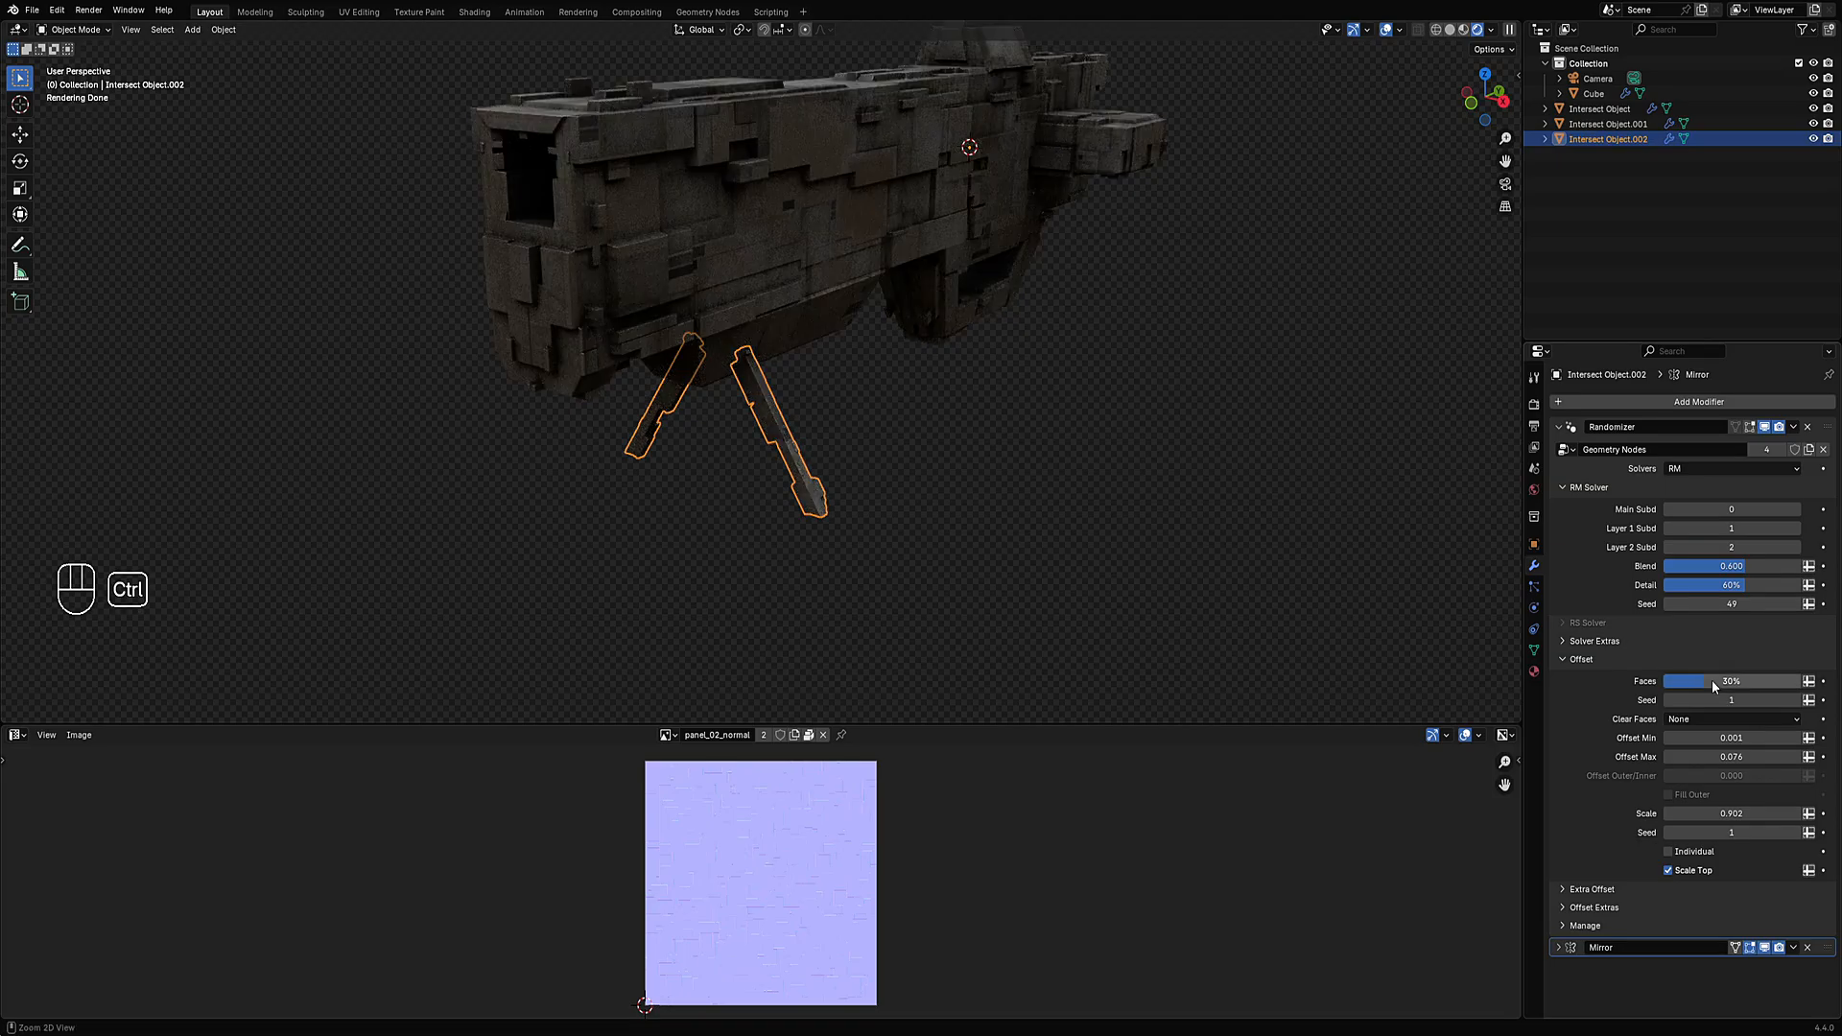
Set the RM Solver seed in the strut's Randomizer to 54 and check the struts with overlays hidden.
scroll(1733, 607, "up", 1, "ctrl")
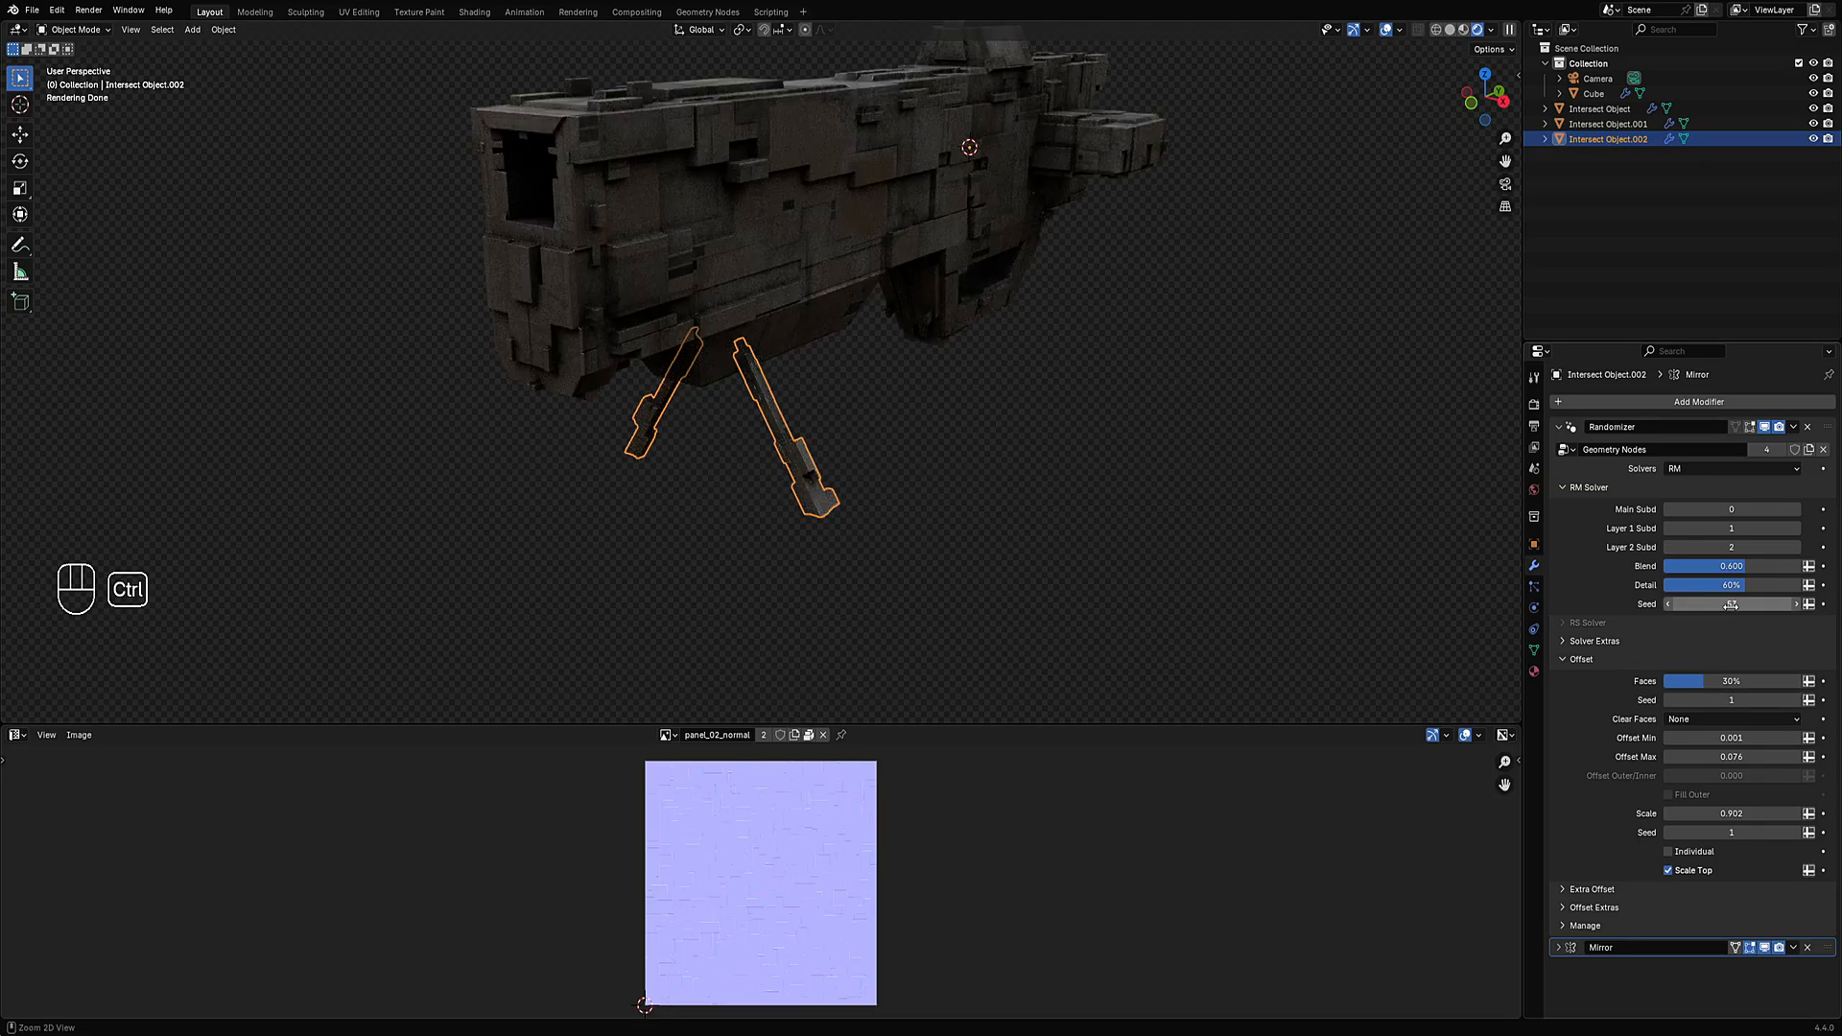
scroll(1732, 606, "down", 1, "ctrl")
scroll(1732, 606, "up", 4, "ctrl")
middle_click_drag(863, 499, 806, 505)
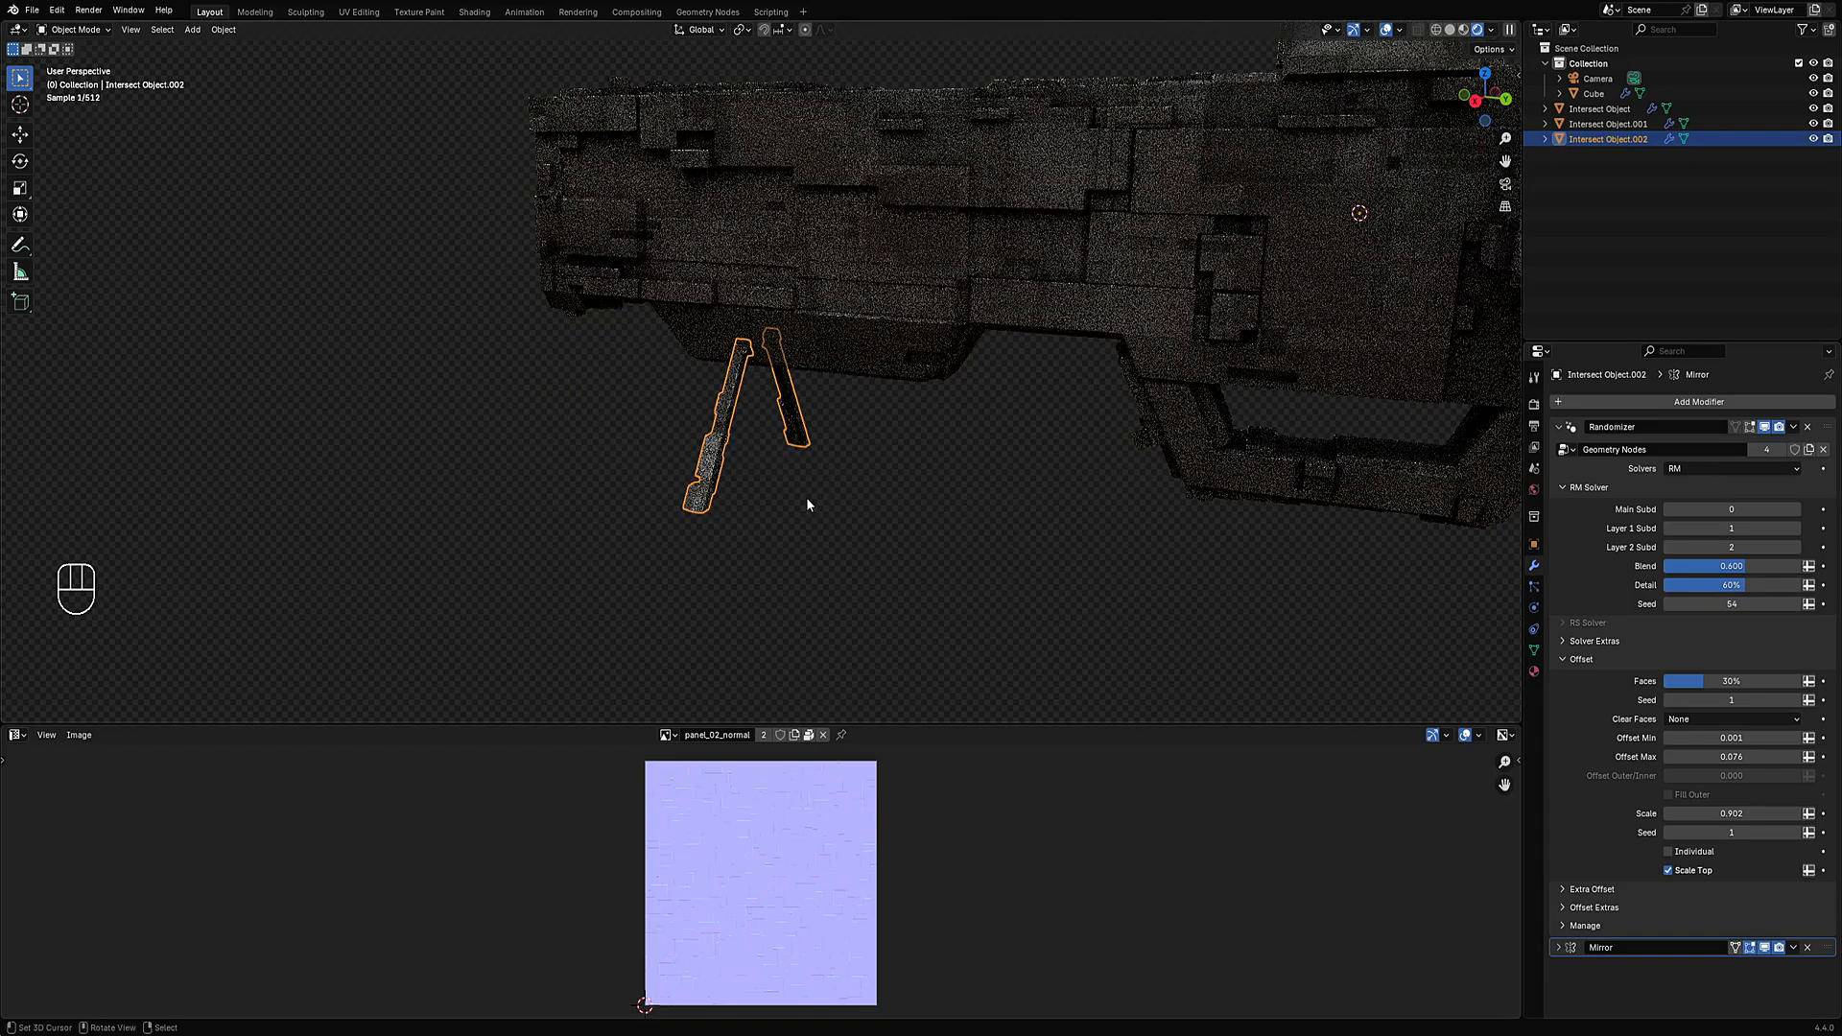
key("shift+alt+z")
middle_click_drag(829, 311, 955, 477)
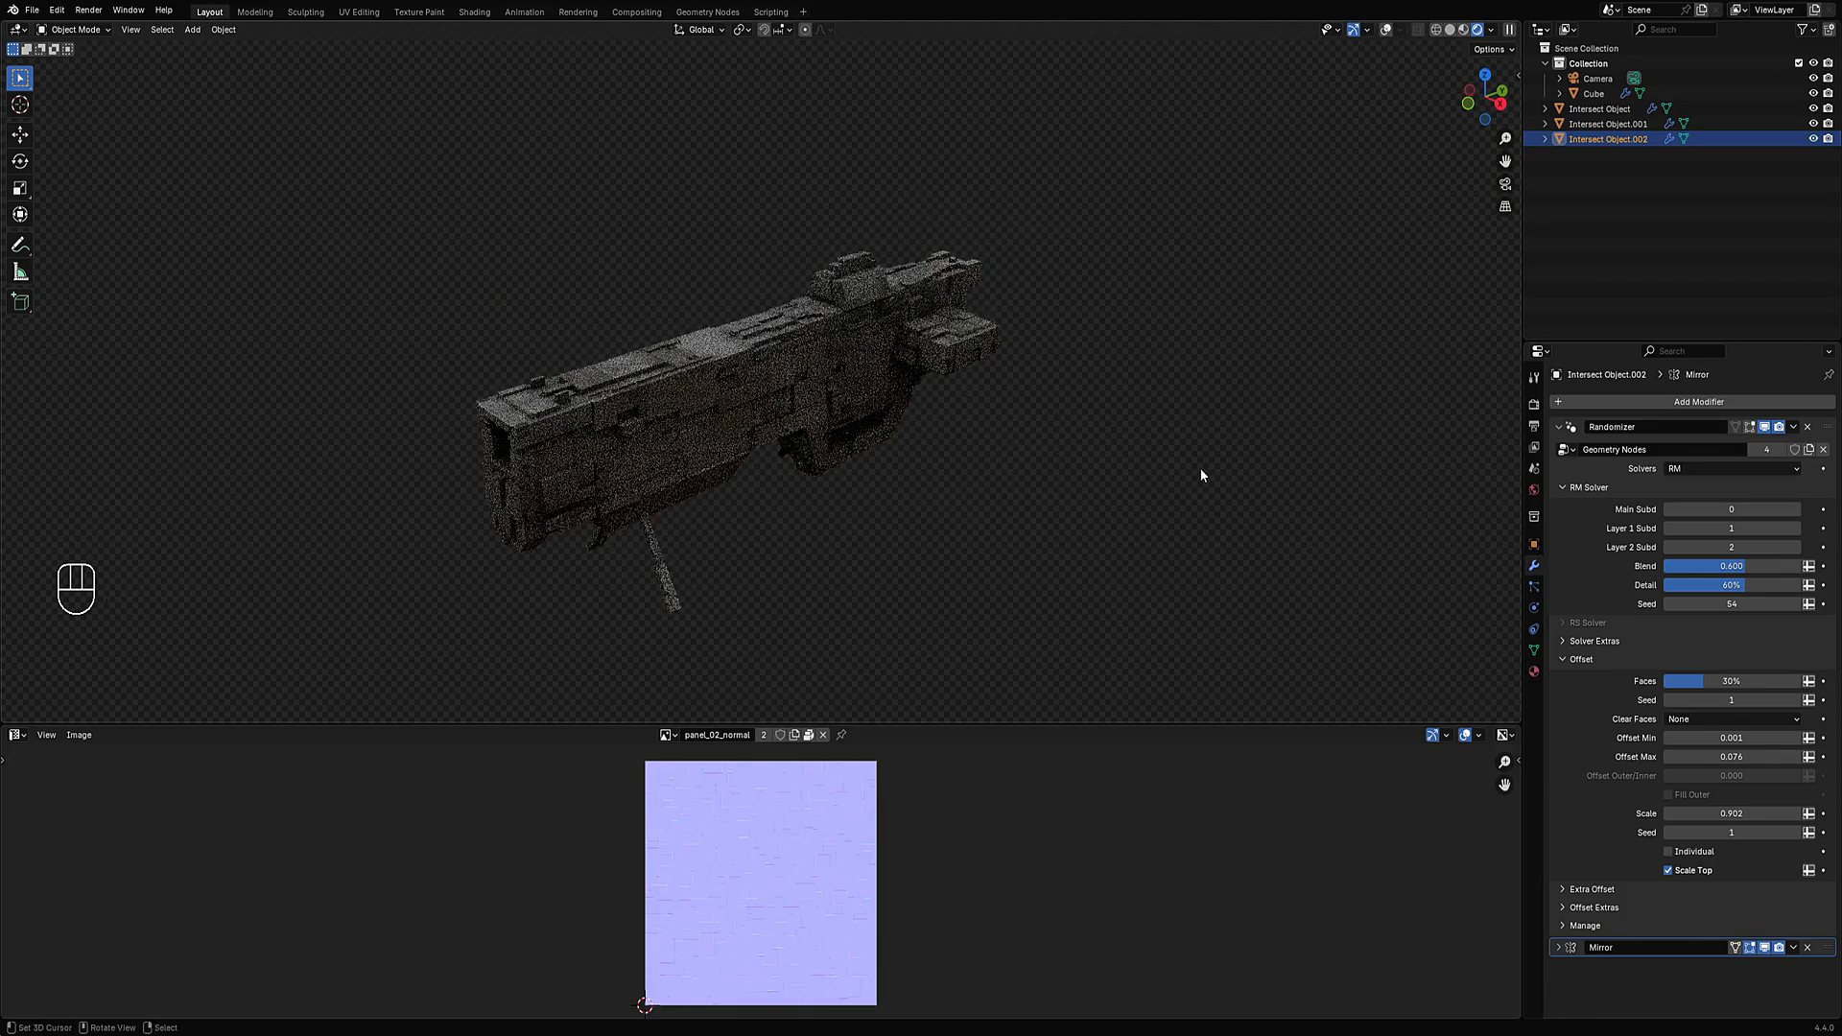
Shuffle the world's HDRI lighting to Beach Cloudy Bridge.
left_click(1535, 490)
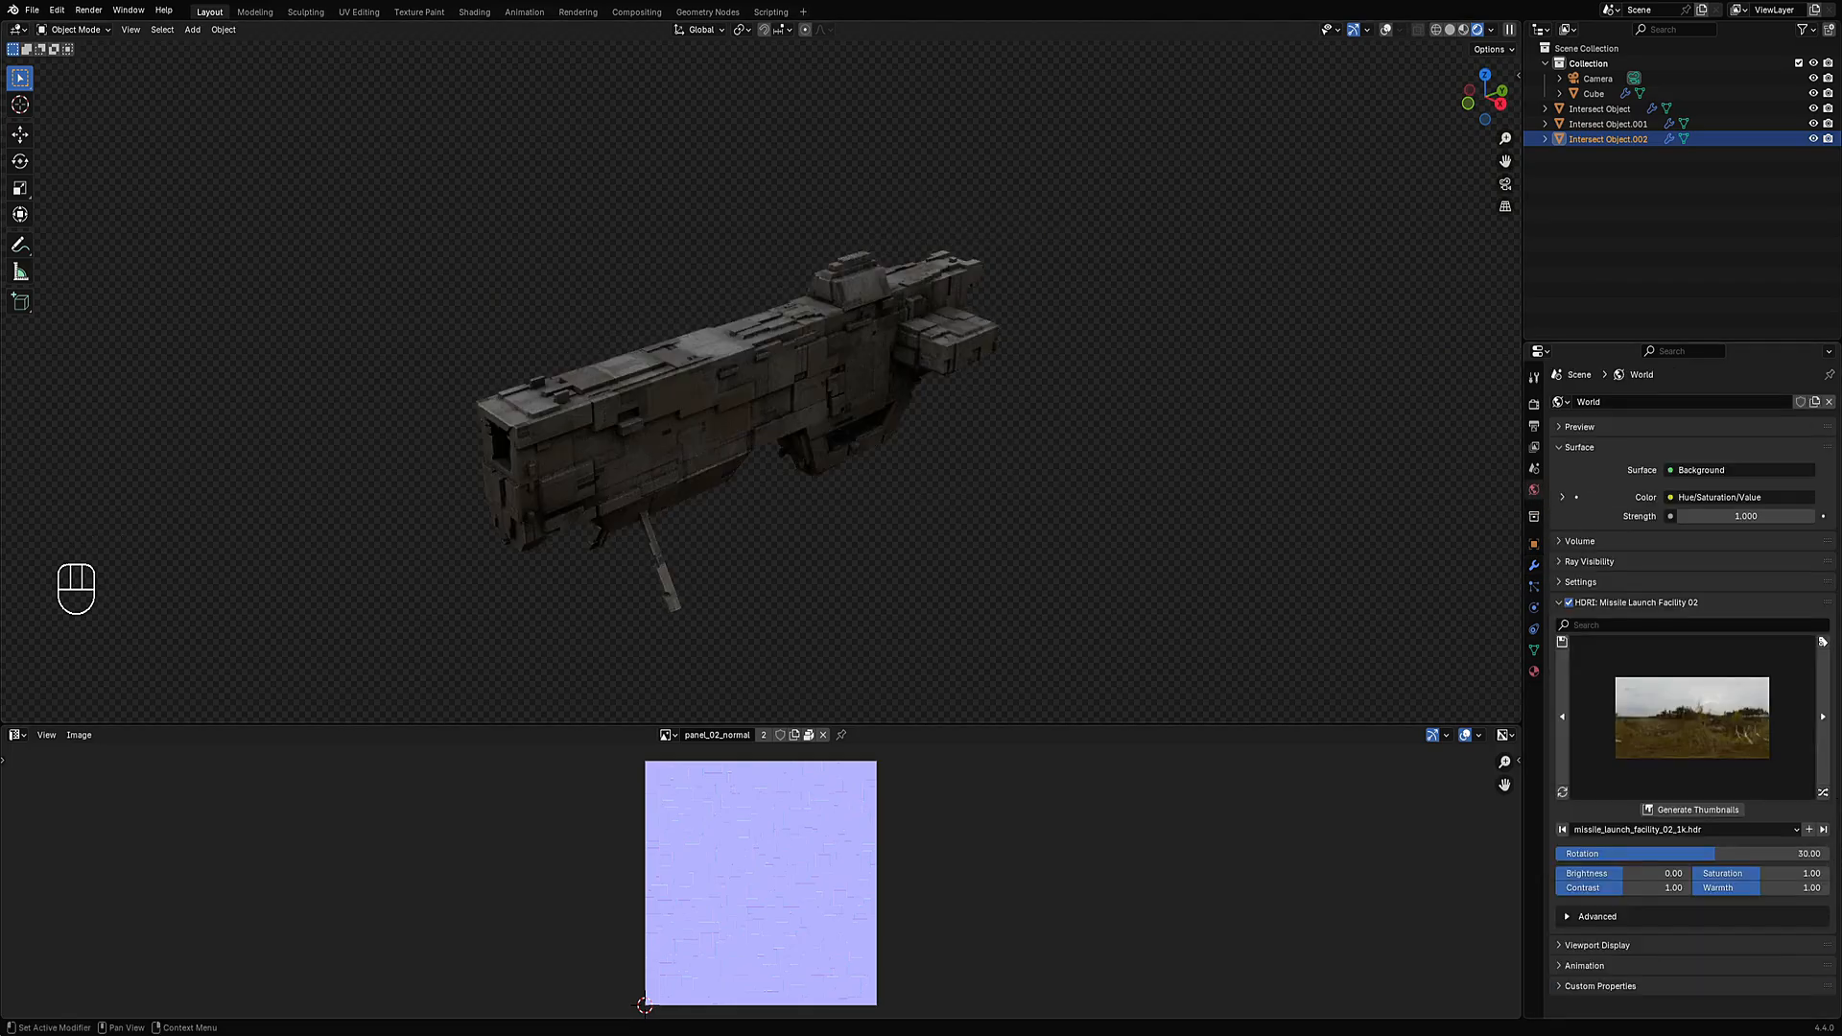
left_click(1825, 796)
left_click(1824, 795)
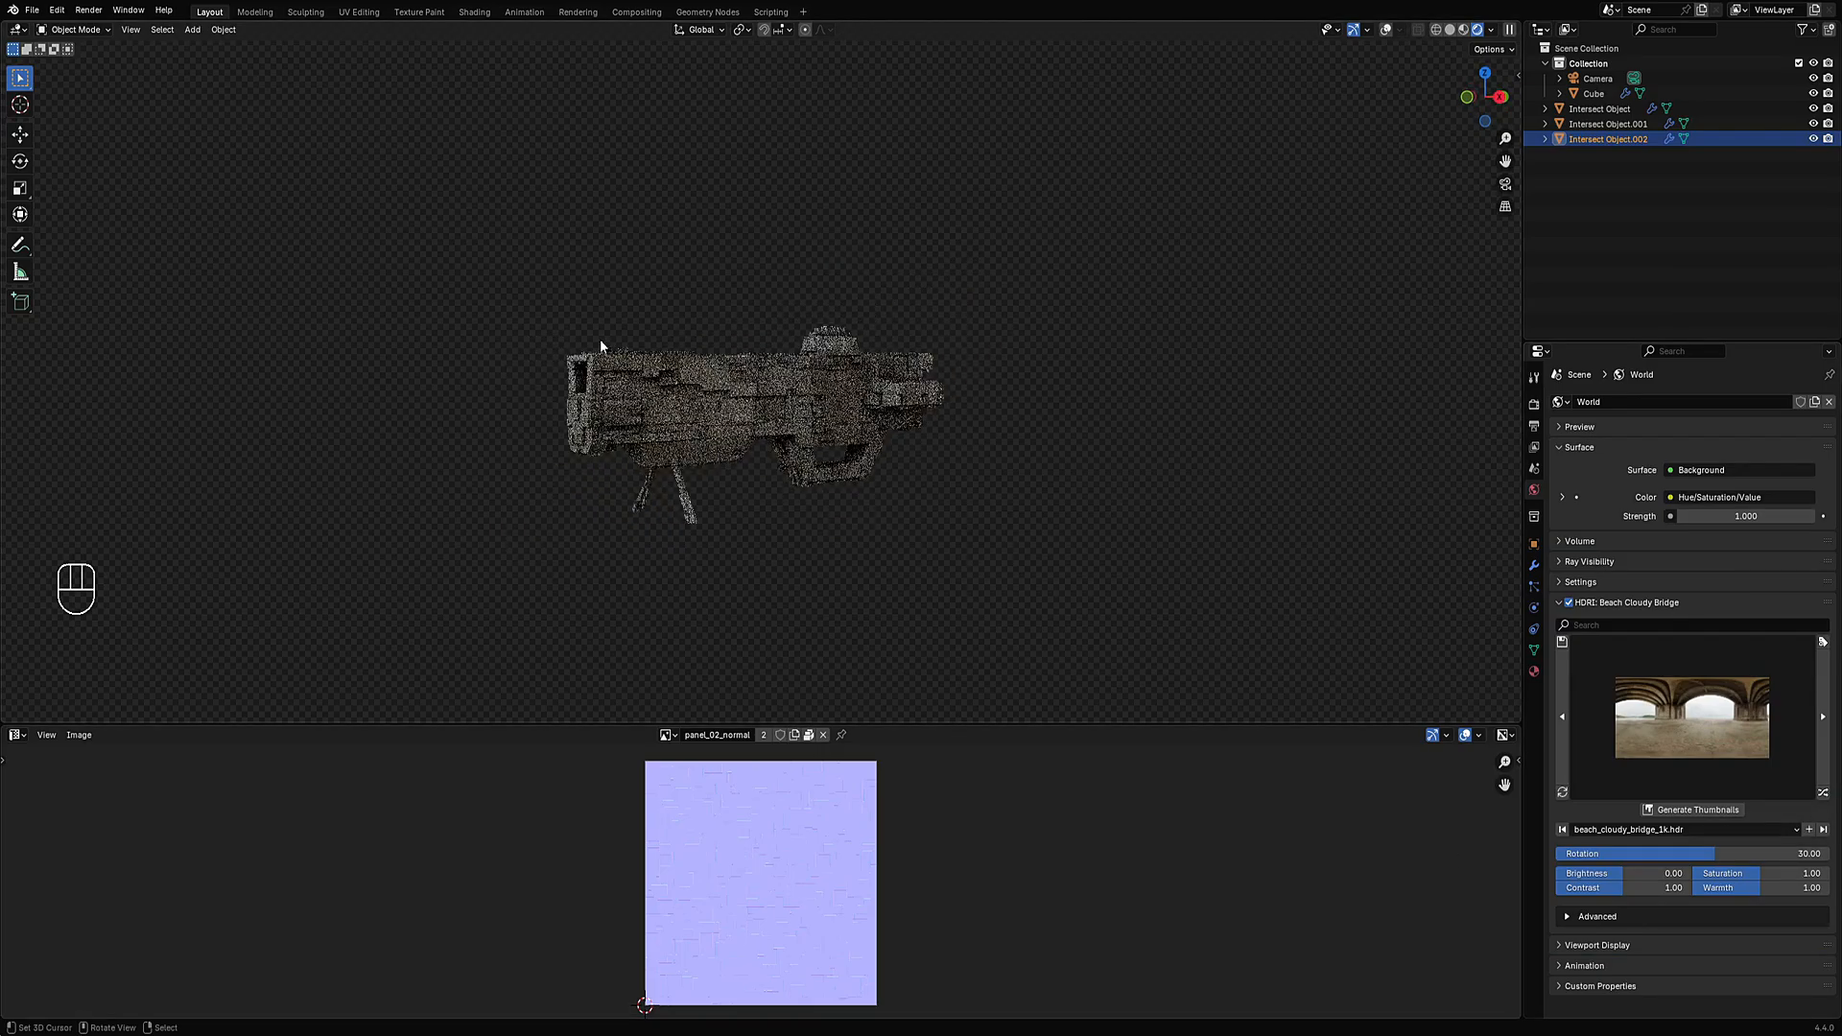
middle_click_drag(601, 338, 768, 412)
Extrude two faces on the main body's lower side outward about 0.2 m, scaling the ends down and flattening them along Z into a tapered ledge.
left_click(768, 405)
key("Tab")
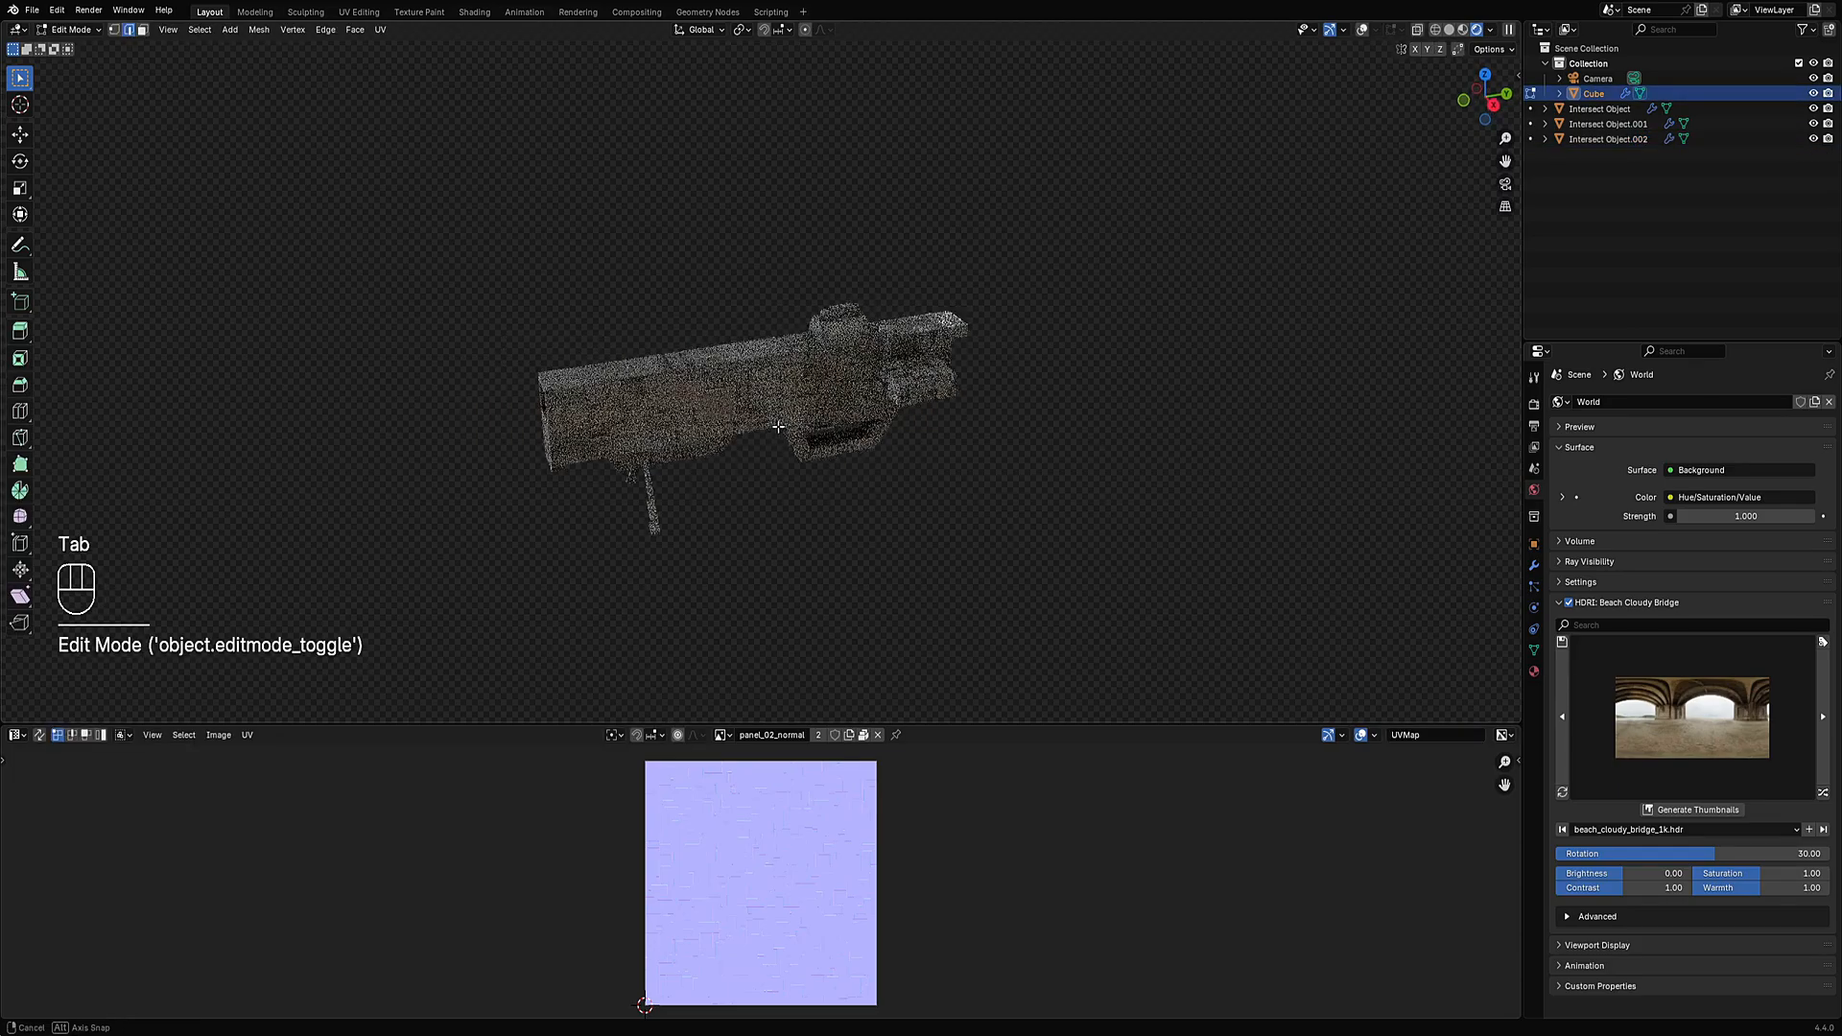
key("shift+alt+z")
key("3")
scroll(774, 449, "up", 3)
left_click(729, 463, "shift")
key("e")
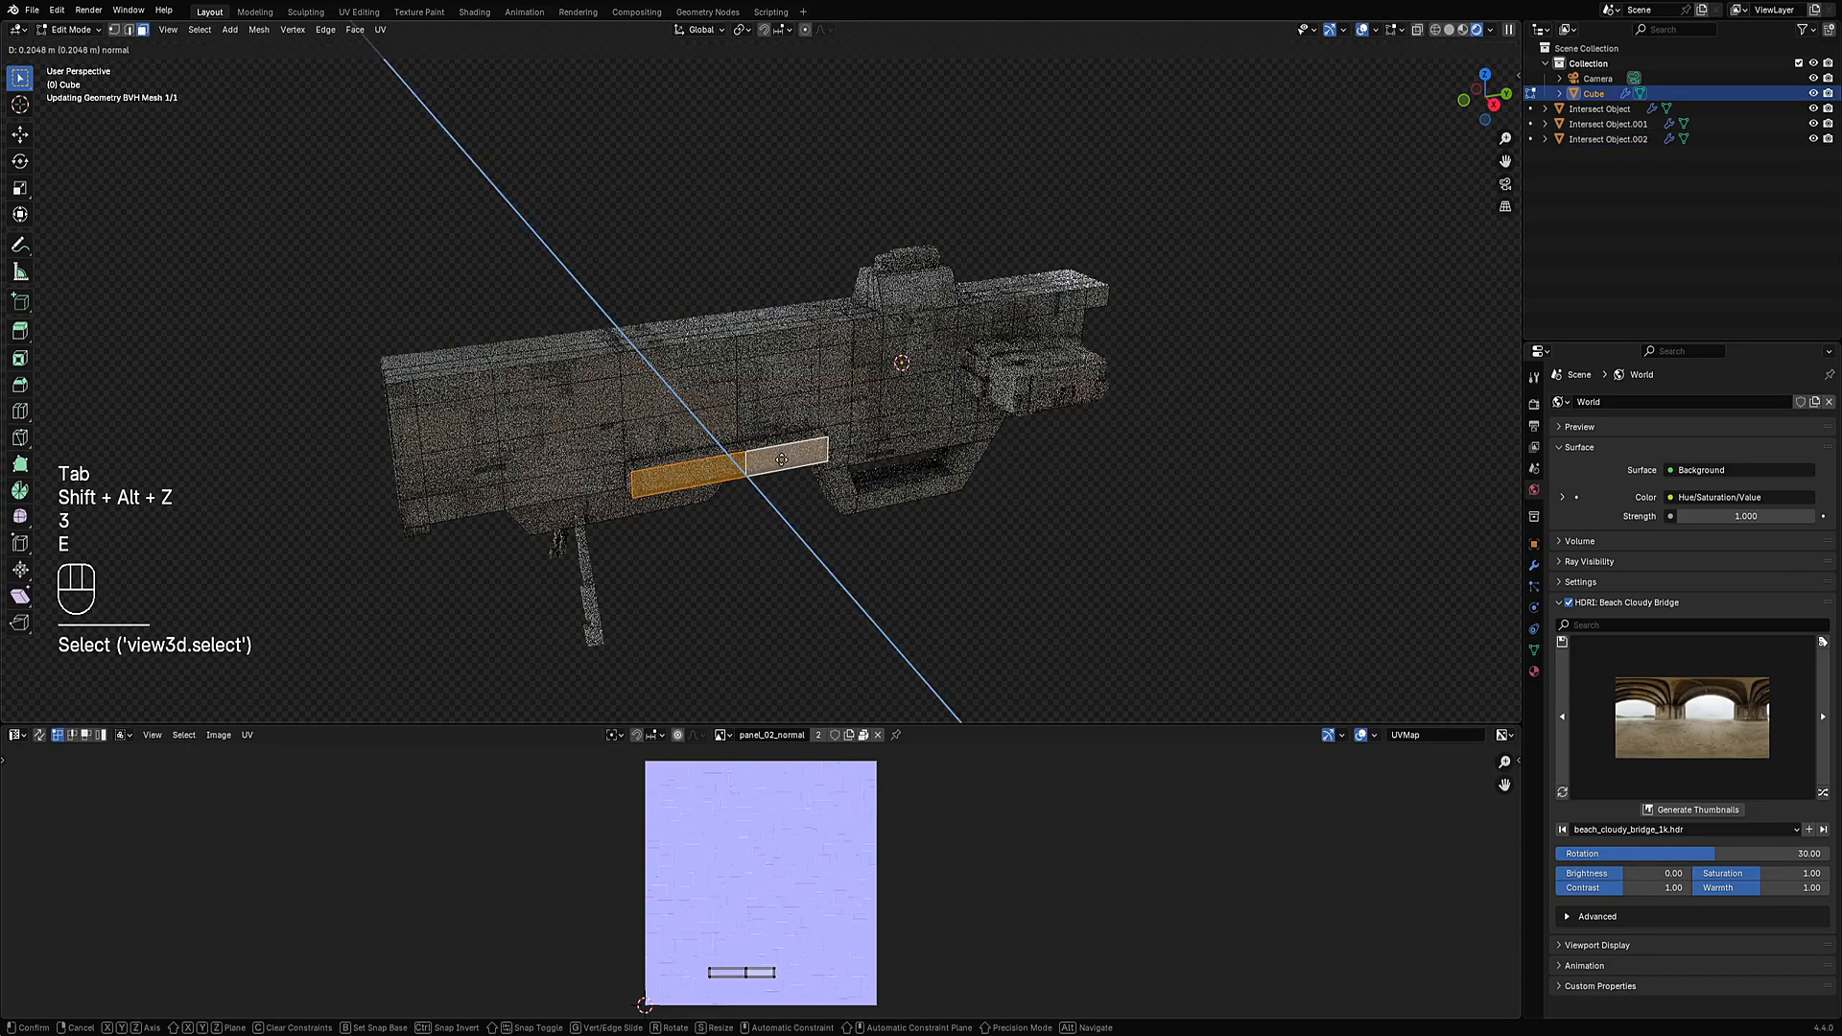
key("s")
key("s")
left_click(872, 448)
key("z")
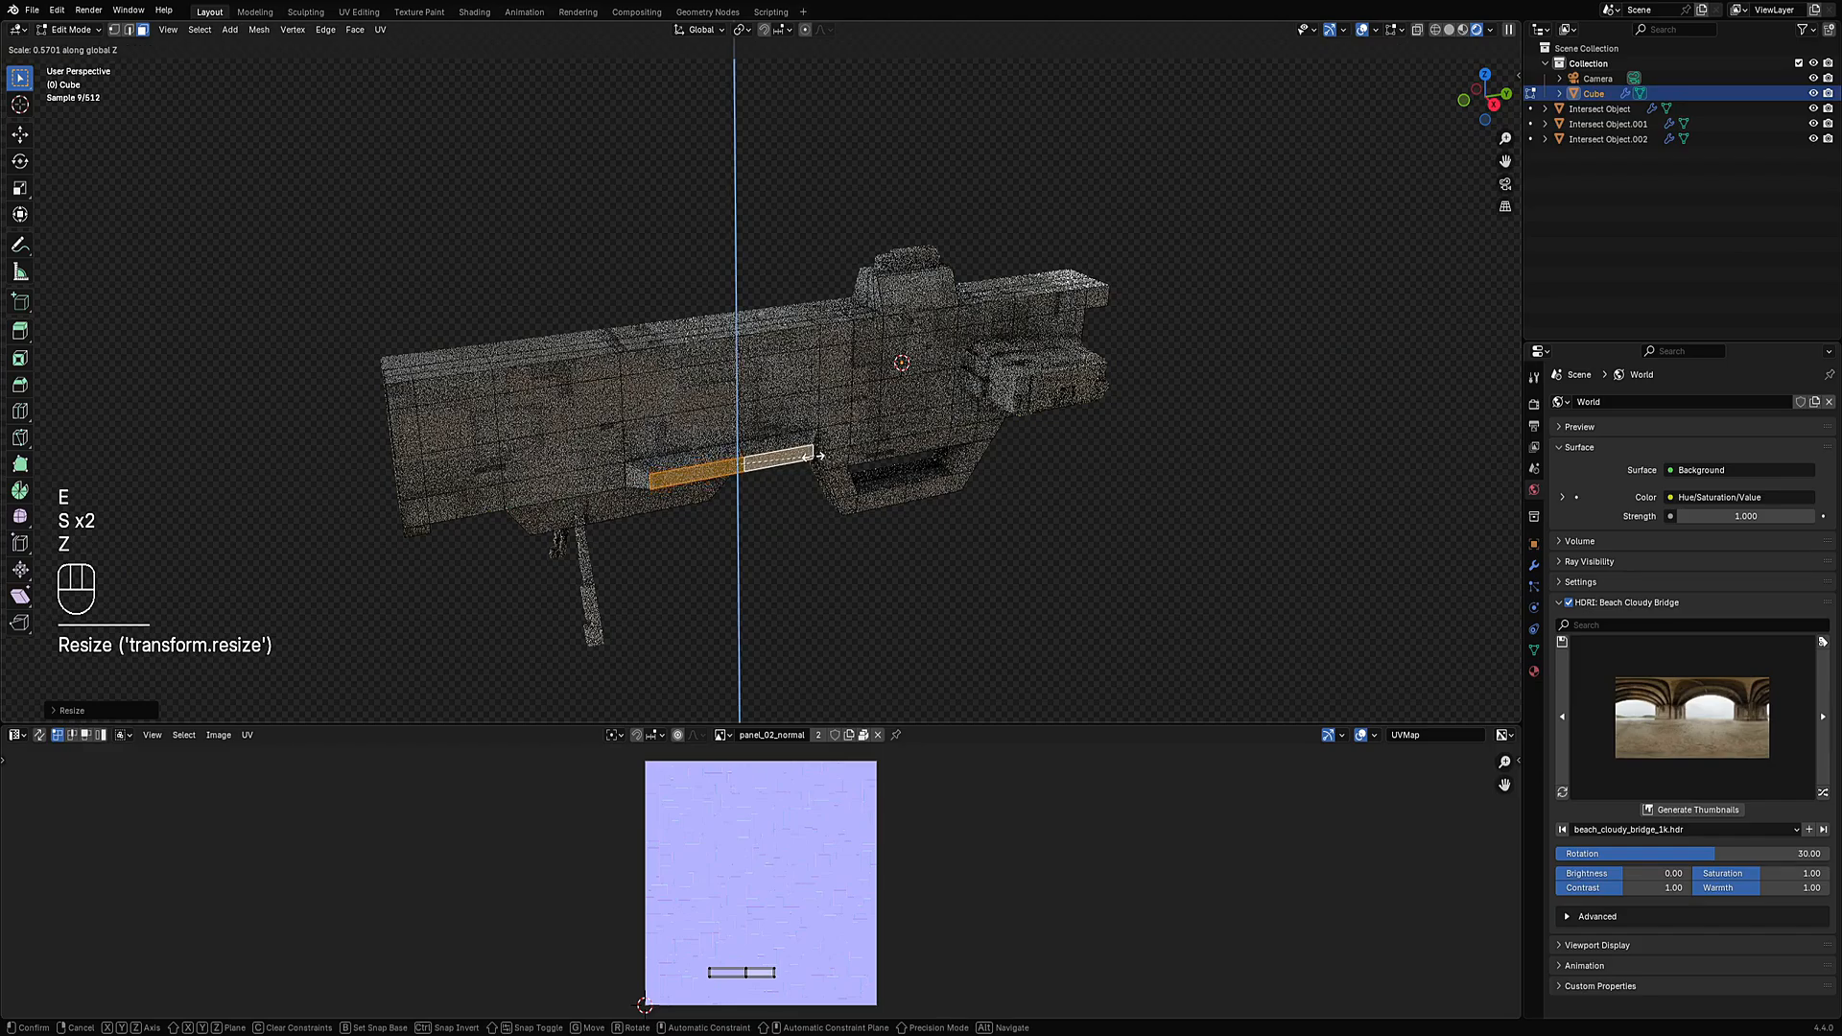
left_click(871, 448)
key("Tab")
scroll(872, 448, "down", 3)
middle_click_drag(872, 448, 900, 419)
key("shift+alt+z")
Try to add a vertical loop cut around the middle of the main body.
key("Tab")
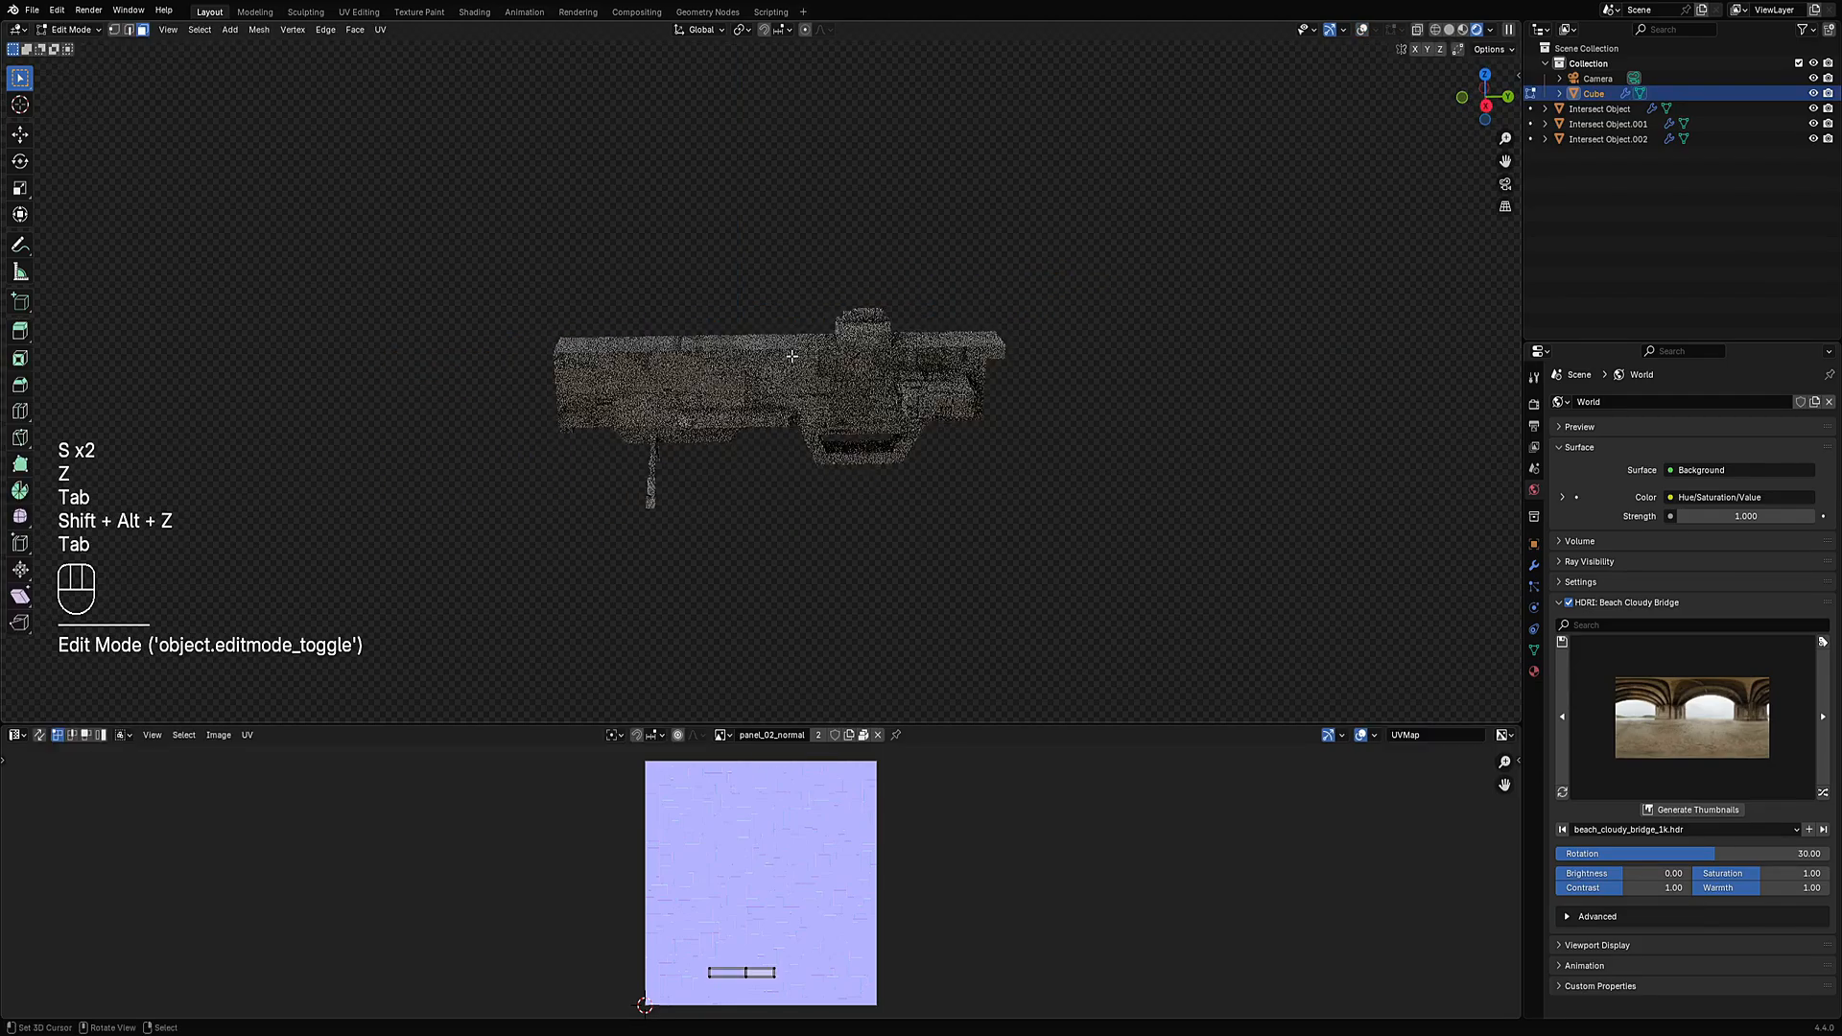
scroll(816, 379, "up", 2)
key("shift+alt+z")
left_click(736, 337, "alt+shift")
key("ctrl+r")
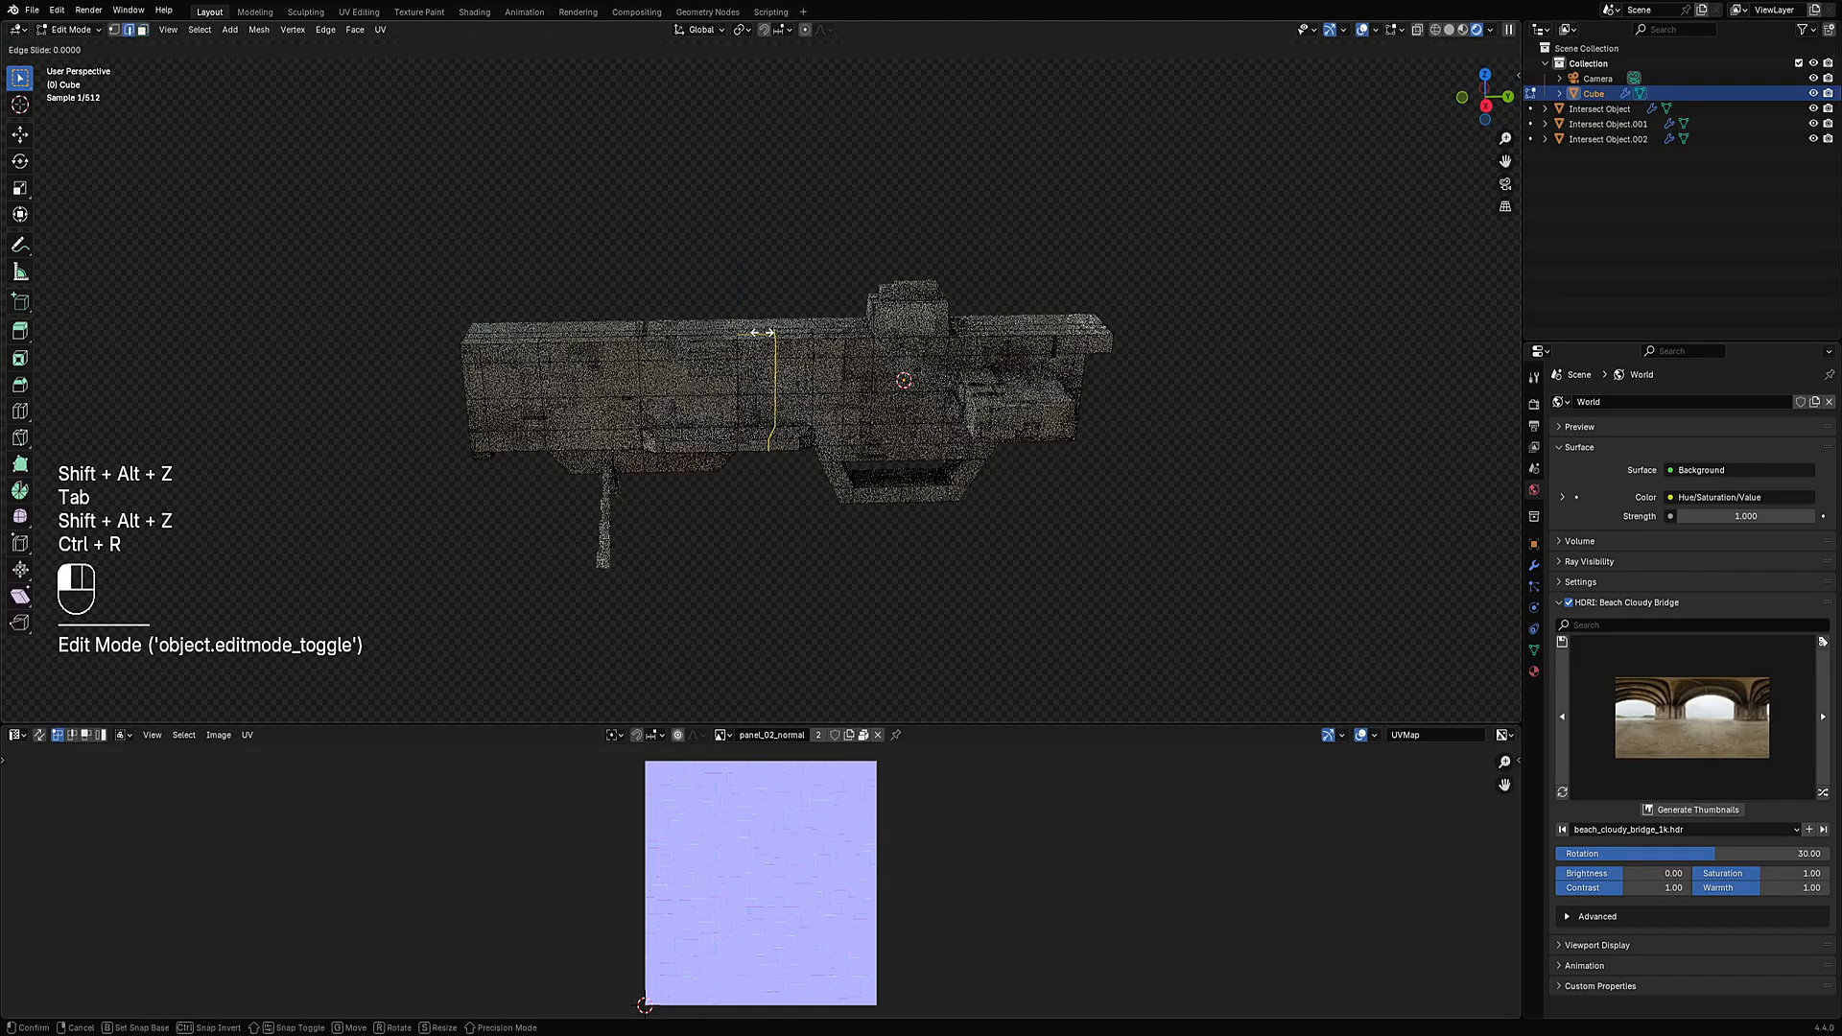
left_click(765, 334)
key("ctrl+z")
key("ctrl+z")
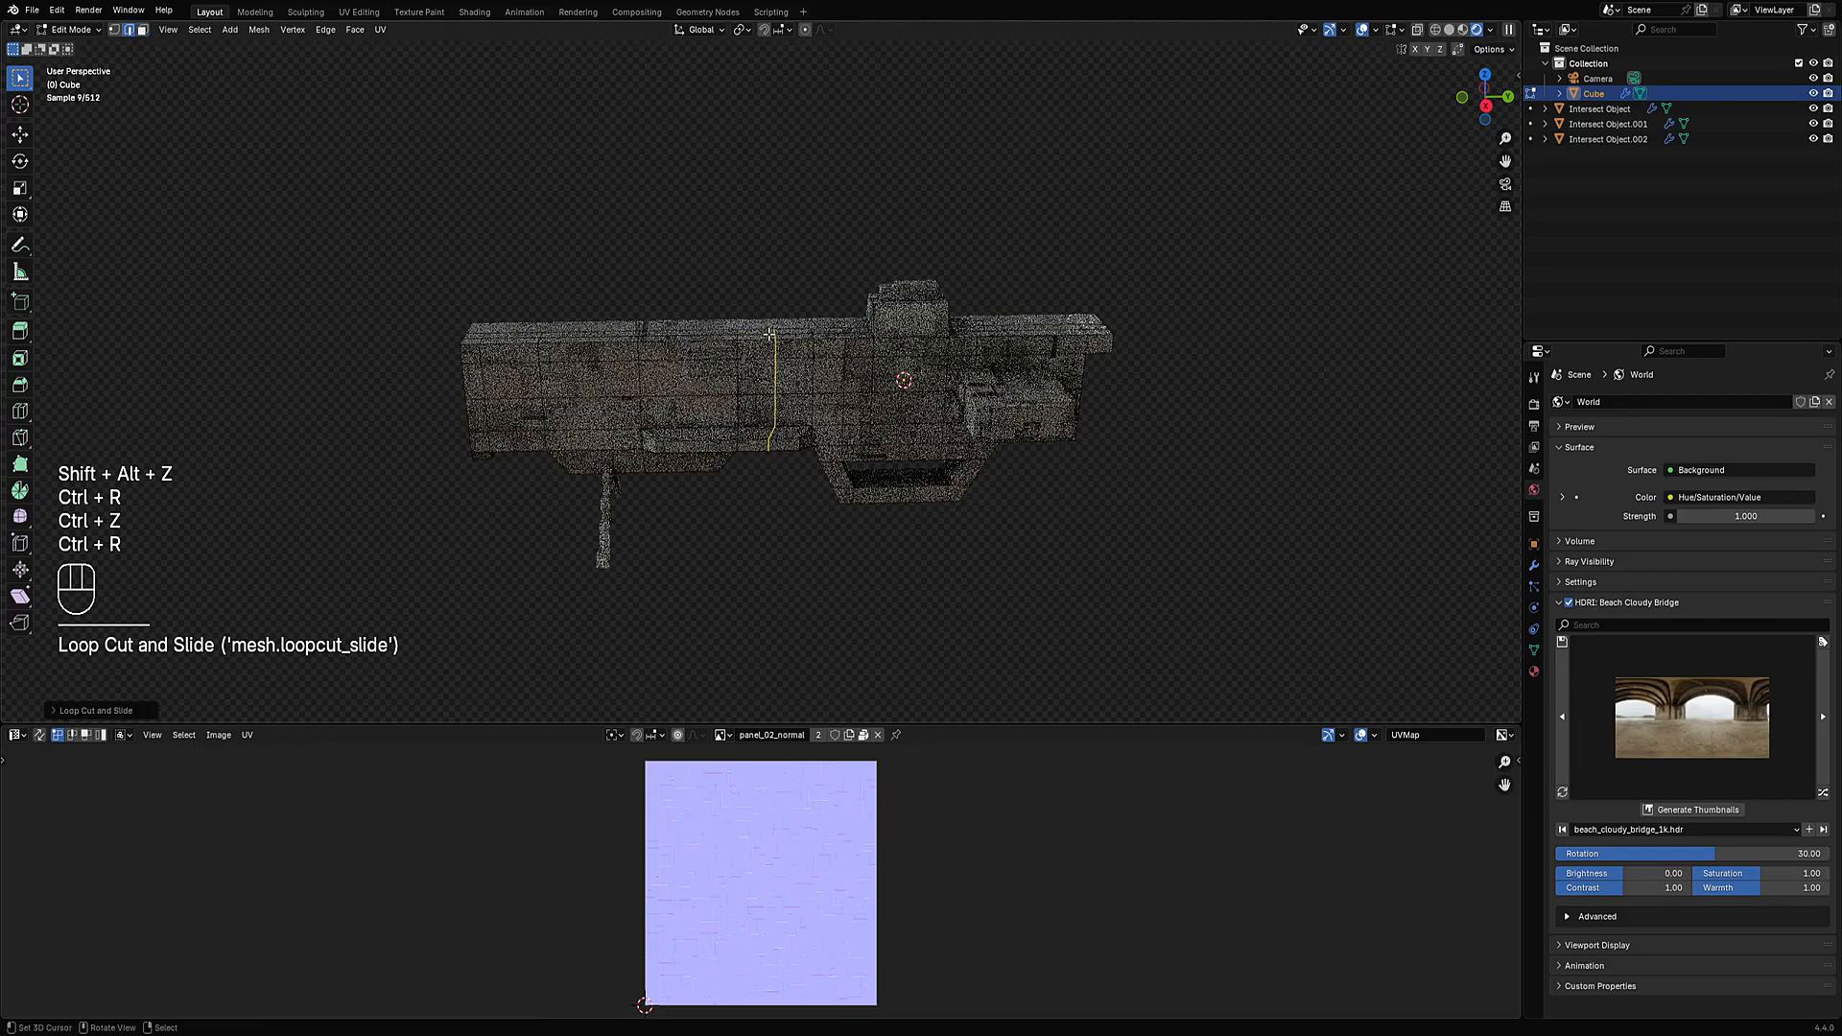
Try to extrude the two side faces behind the ledge, above the lower handle frame, and undo the extrusion.
key("Tab")
middle_click_drag(871, 320, 904, 462)
key("Tab")
scroll(904, 462, "up", 3)
key("3")
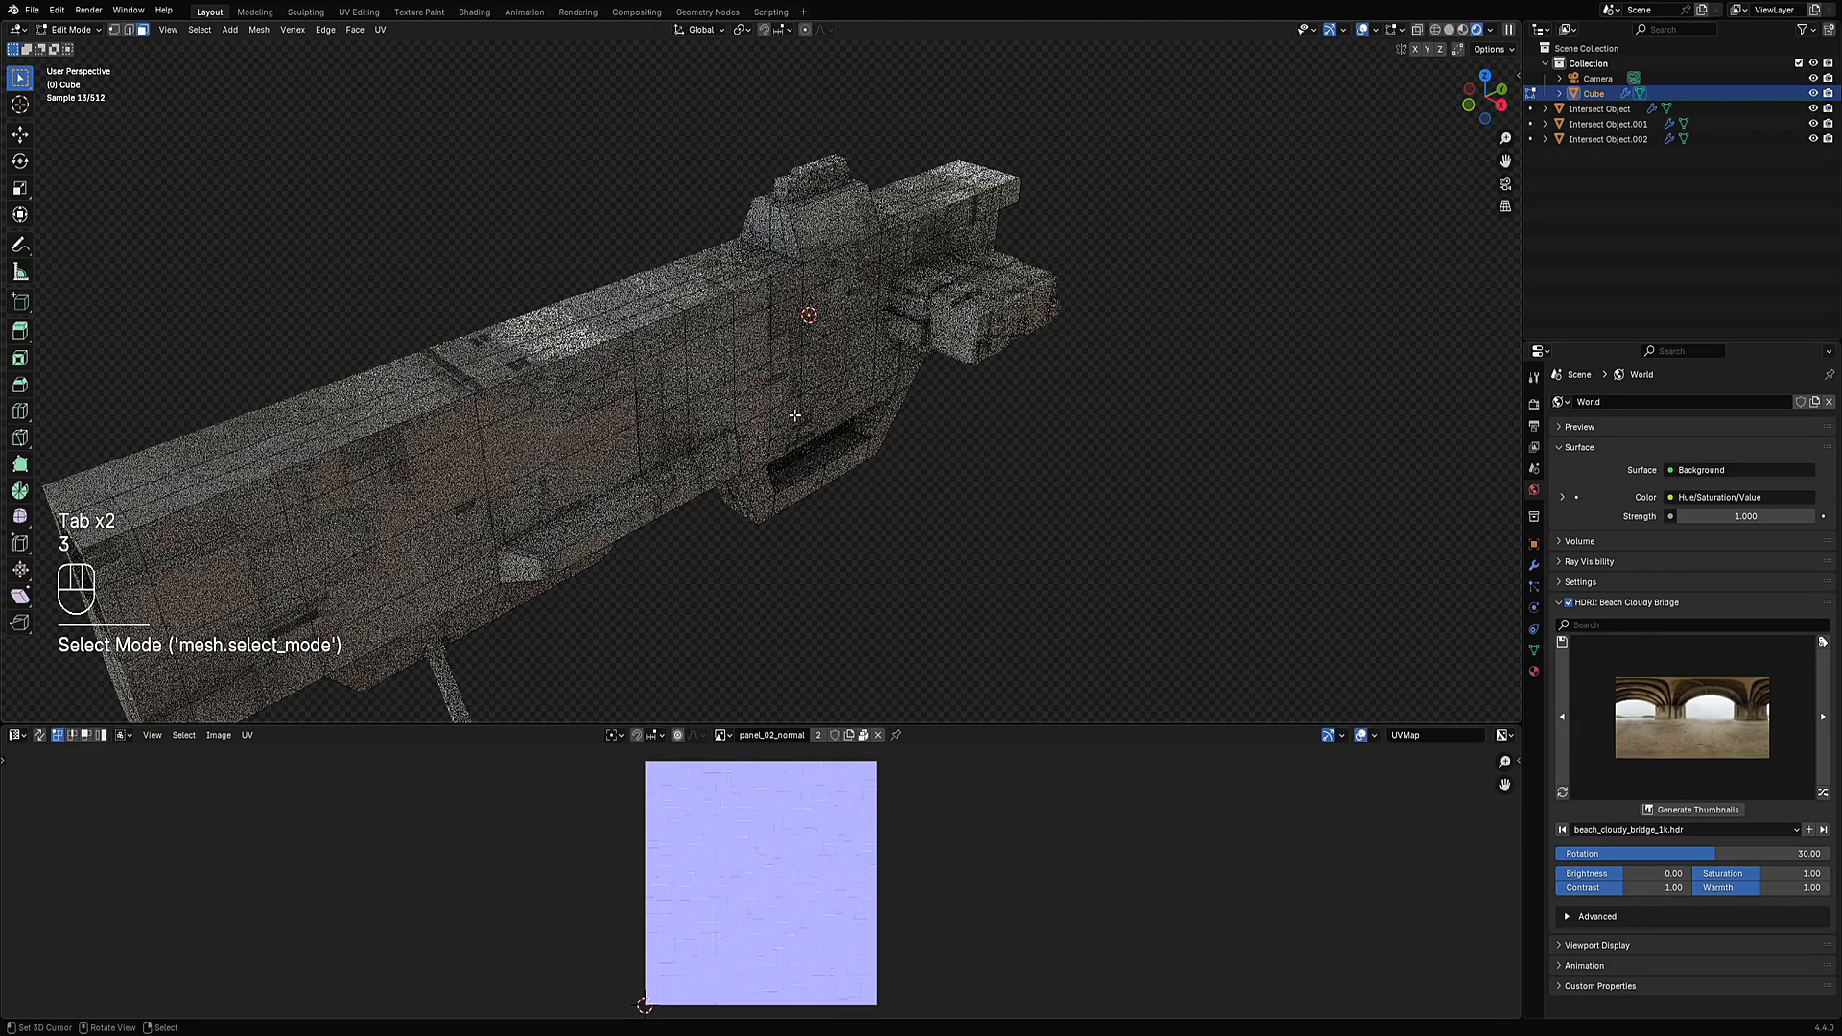
left_click(761, 434)
key("ctrl+z")
key("ctrl+z")
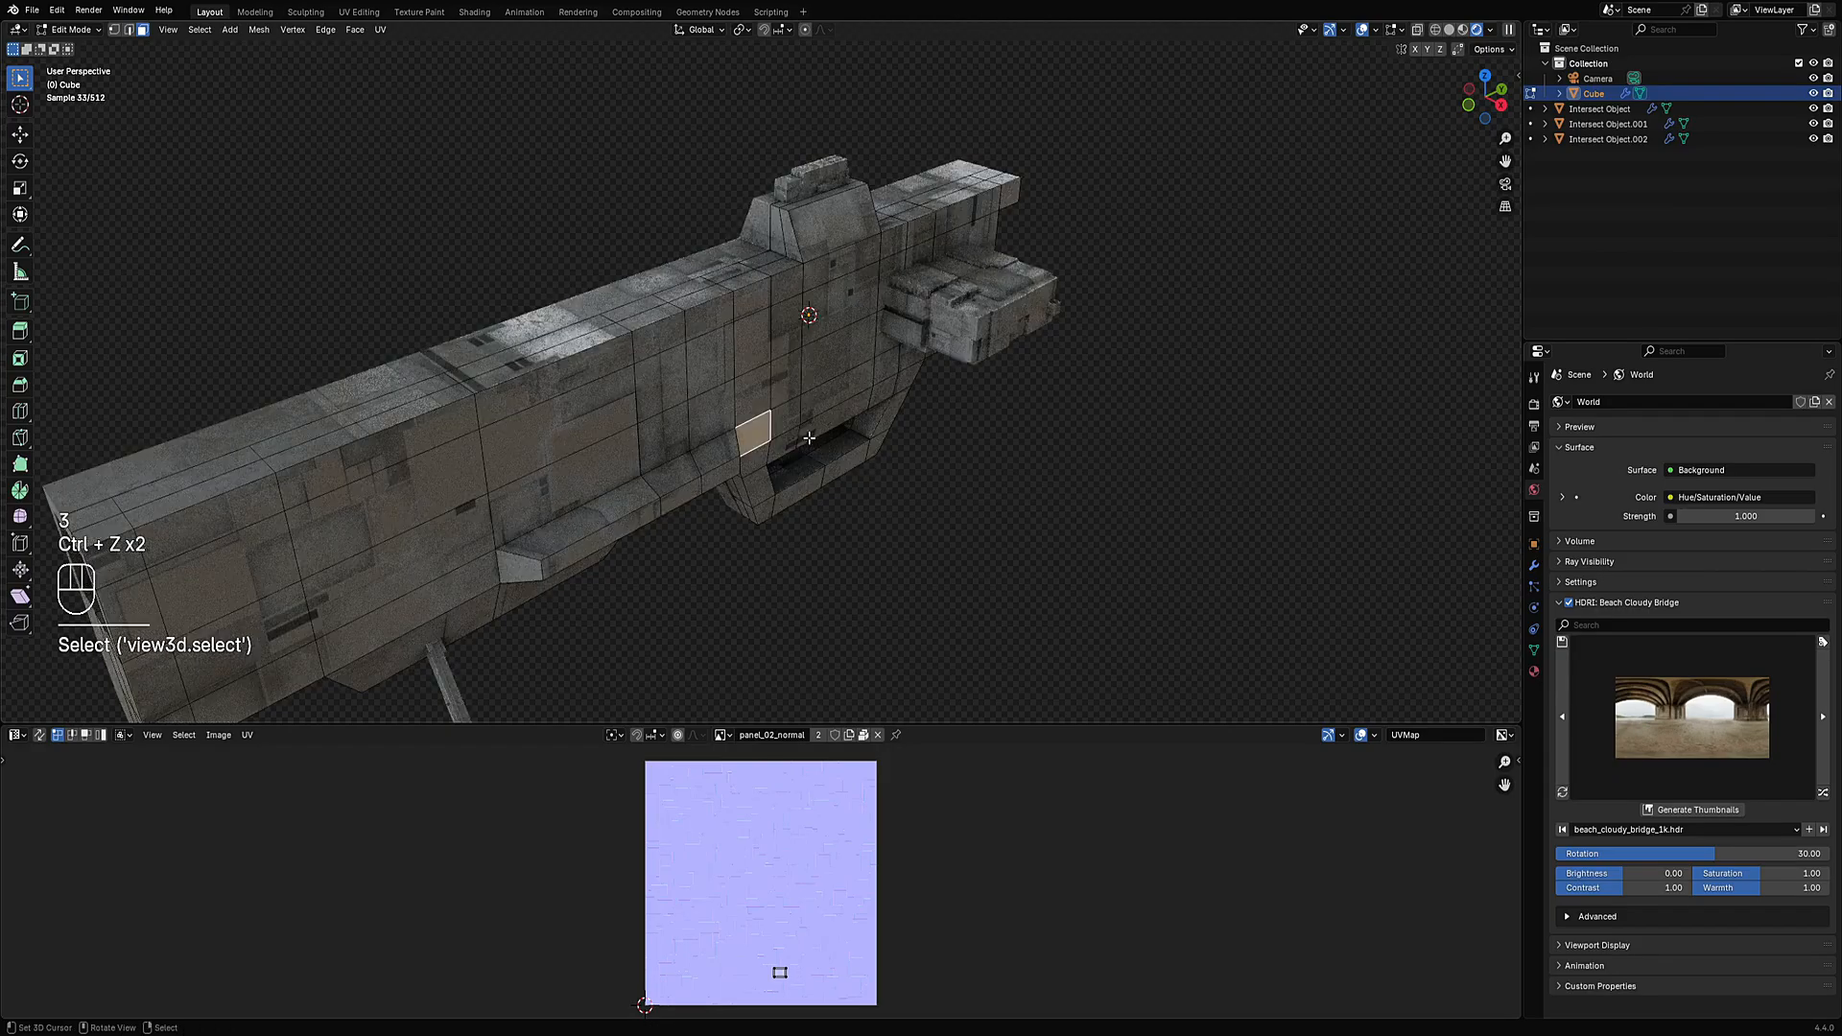
key("e")
left_click(796, 426)
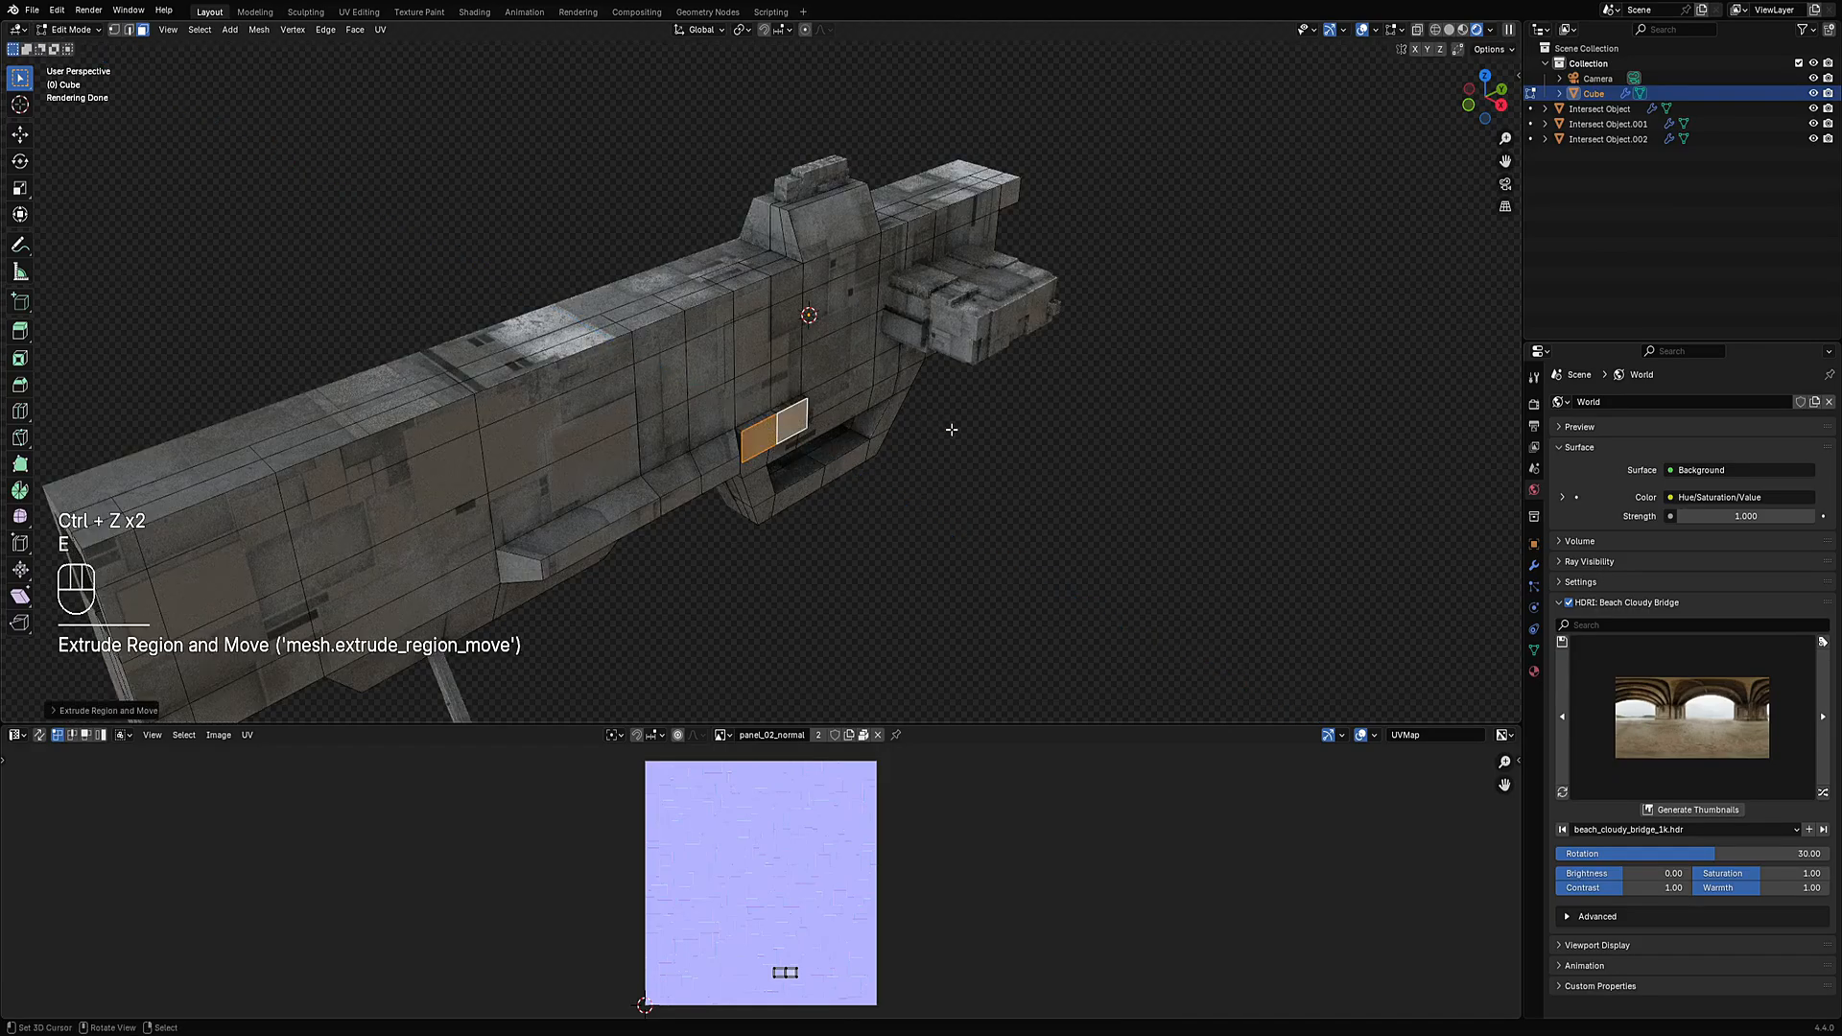
key("ctrl+z")
Inset the two side faces behind the ledge, above the lower handle frame.
mouse_move(954, 423)
middle_mouse_down()
mouse_move(940, 442)
mouse_move(971, 421)
middle_mouse_up()
key("i")
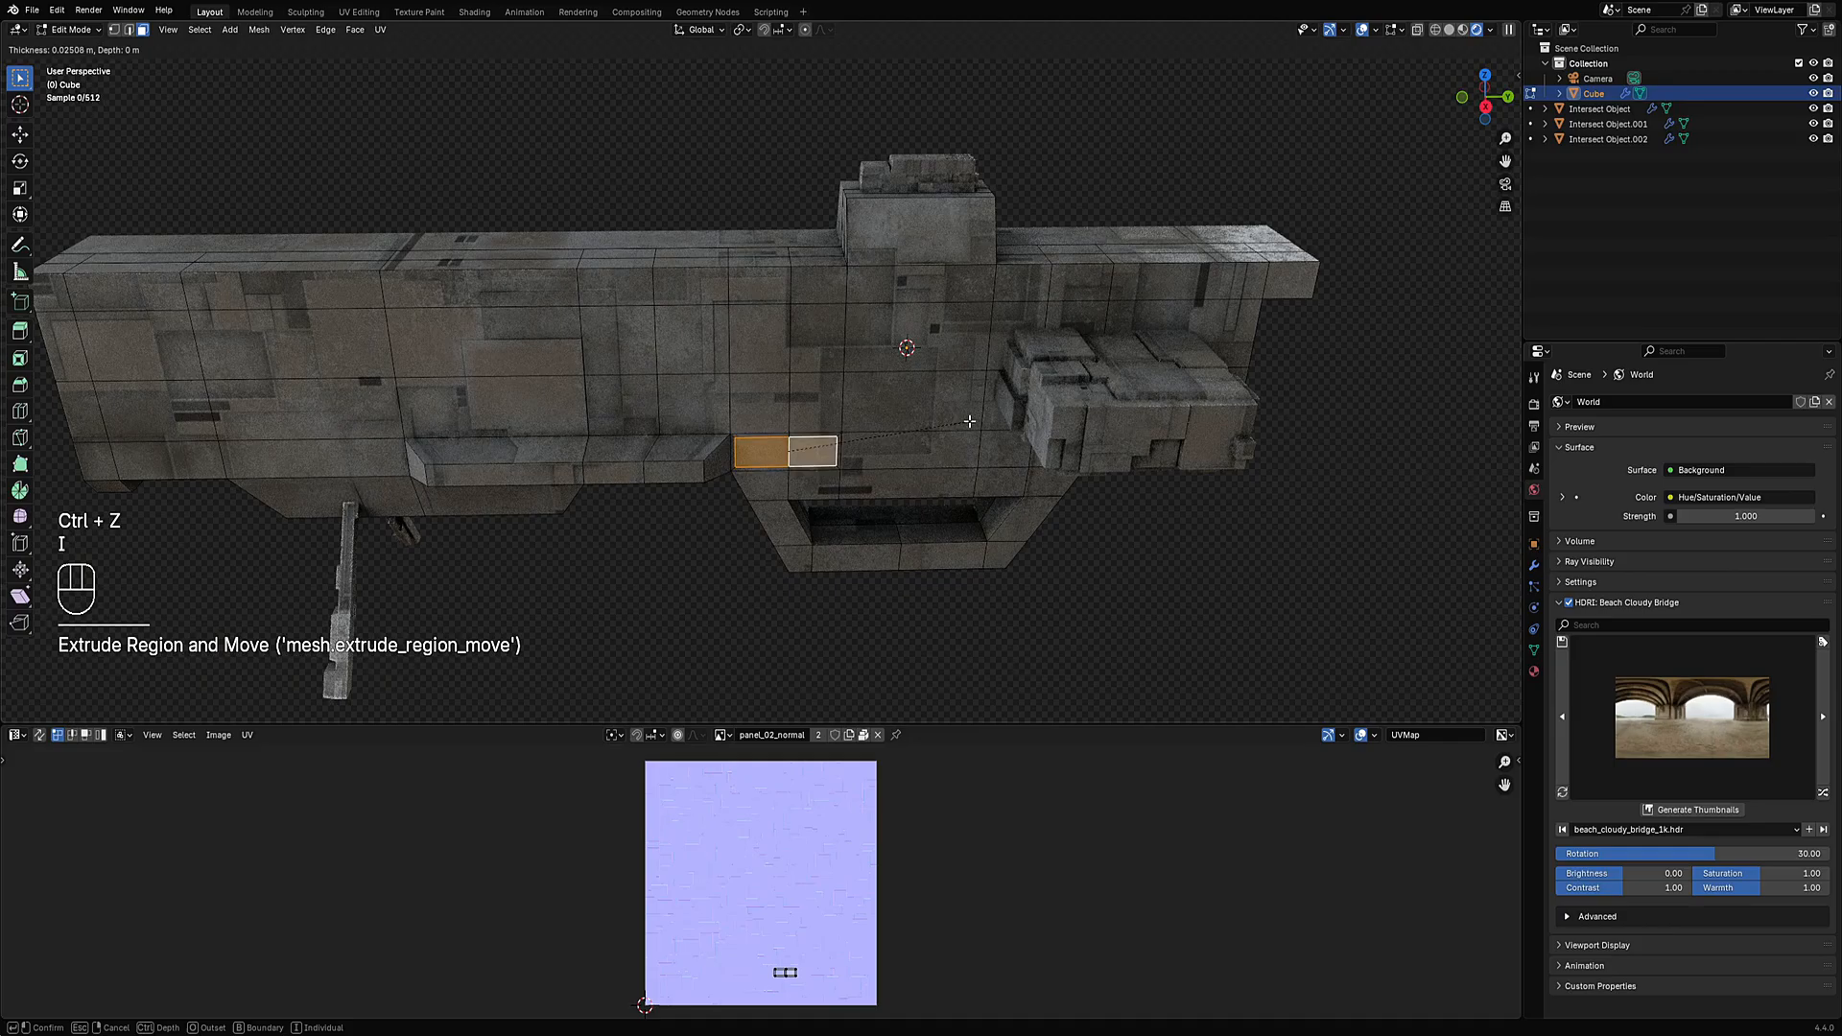
key("i")
left_click(962, 422)
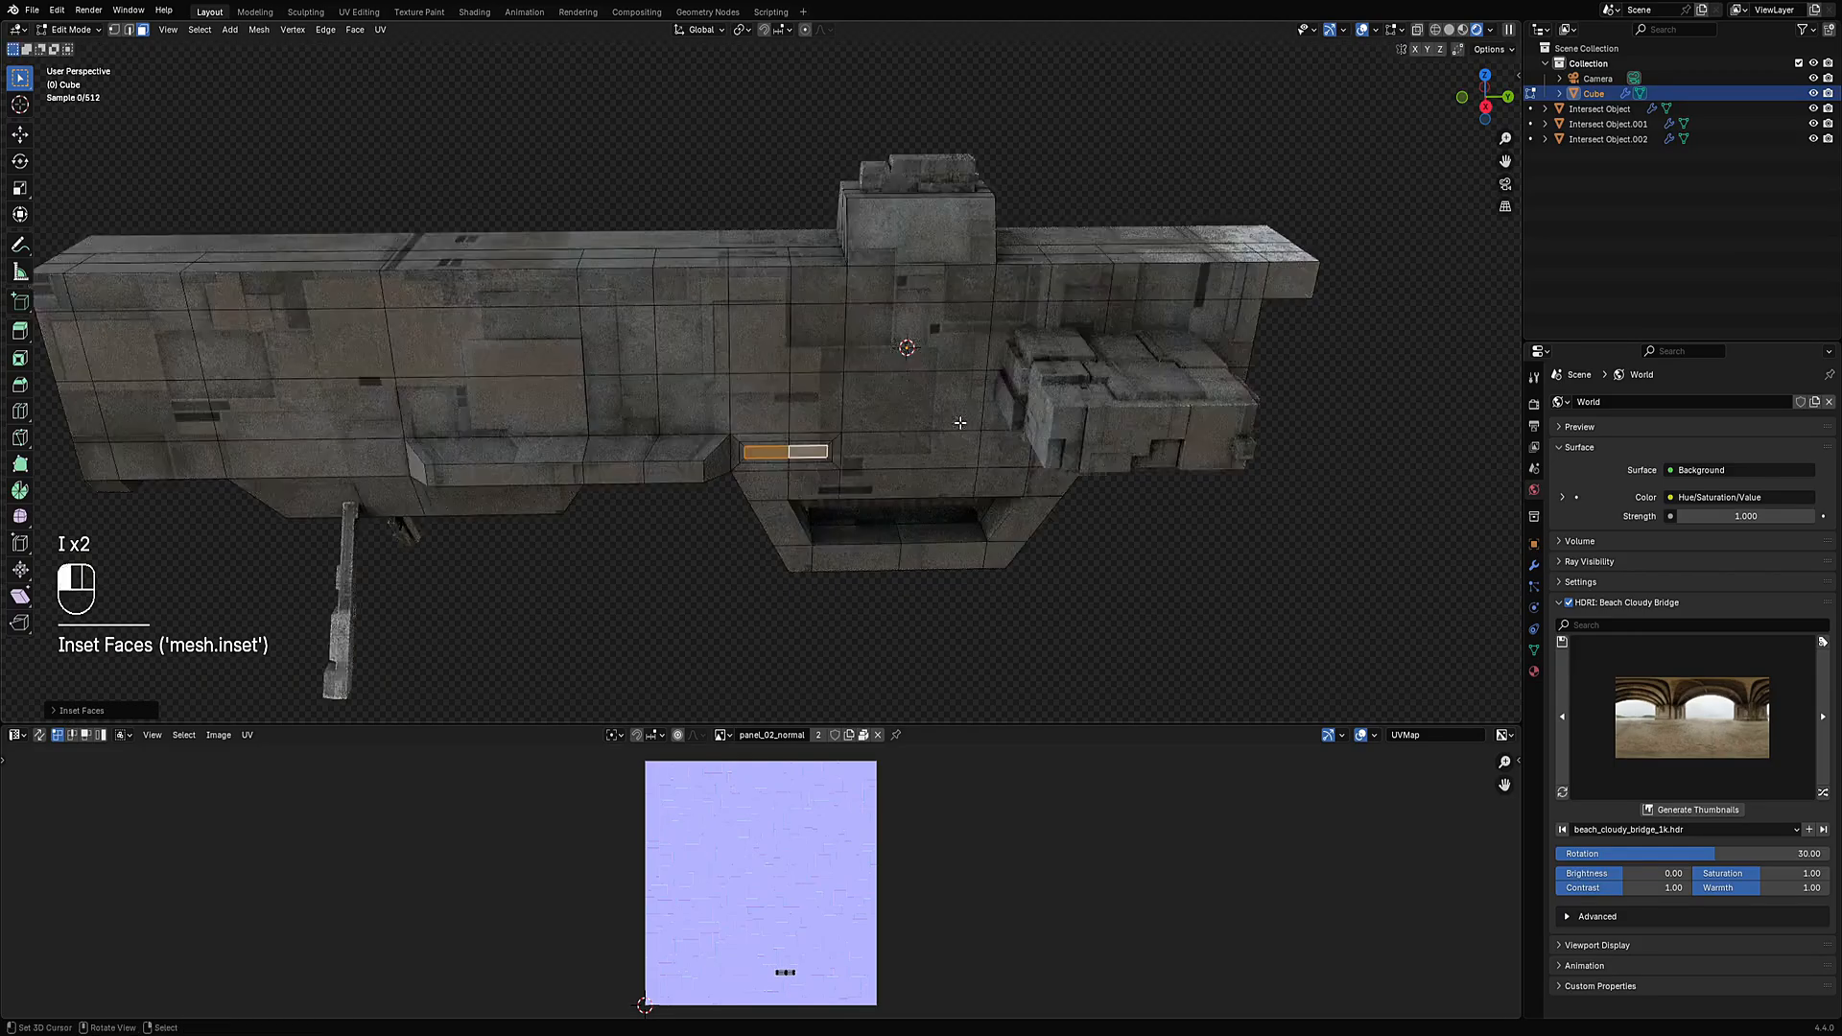
Offset the inset faces along their normals with Shrink/Fatten in two passes and return to Object Mode.
key("alt+s")
left_click(960, 425)
key("Tab")
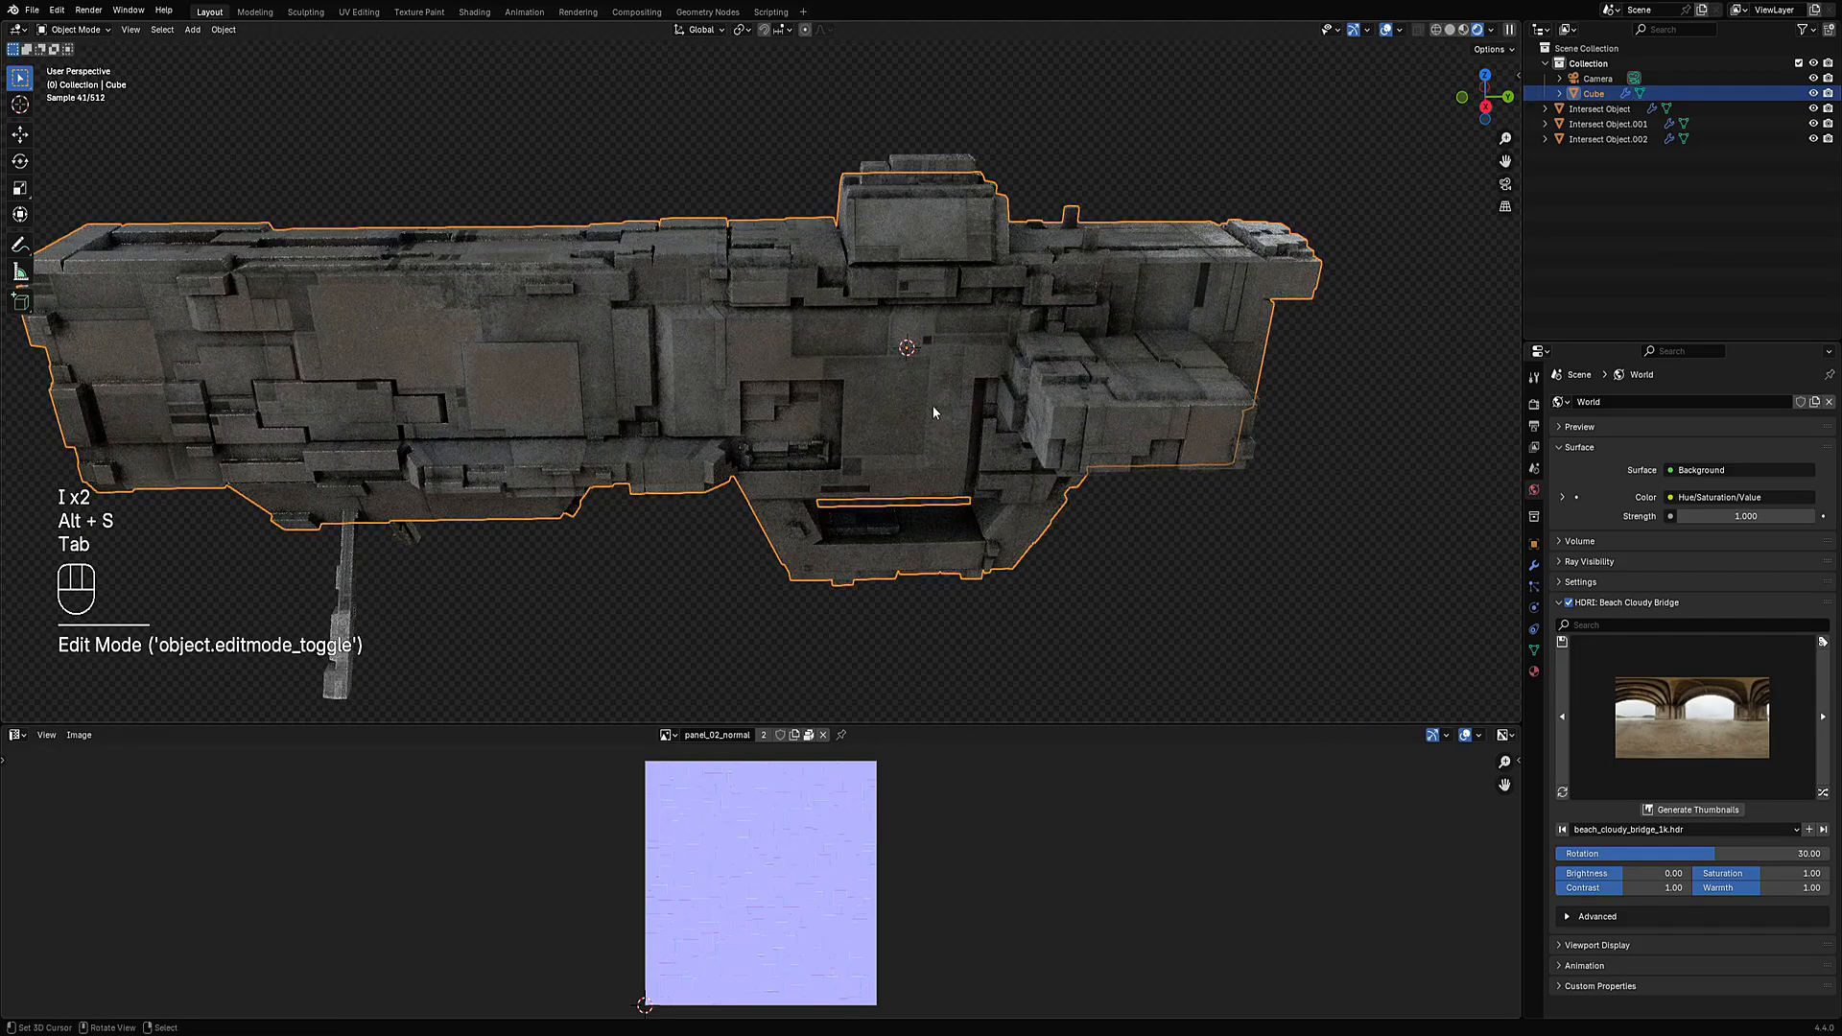
scroll(892, 408, "down", 4)
key("Tab")
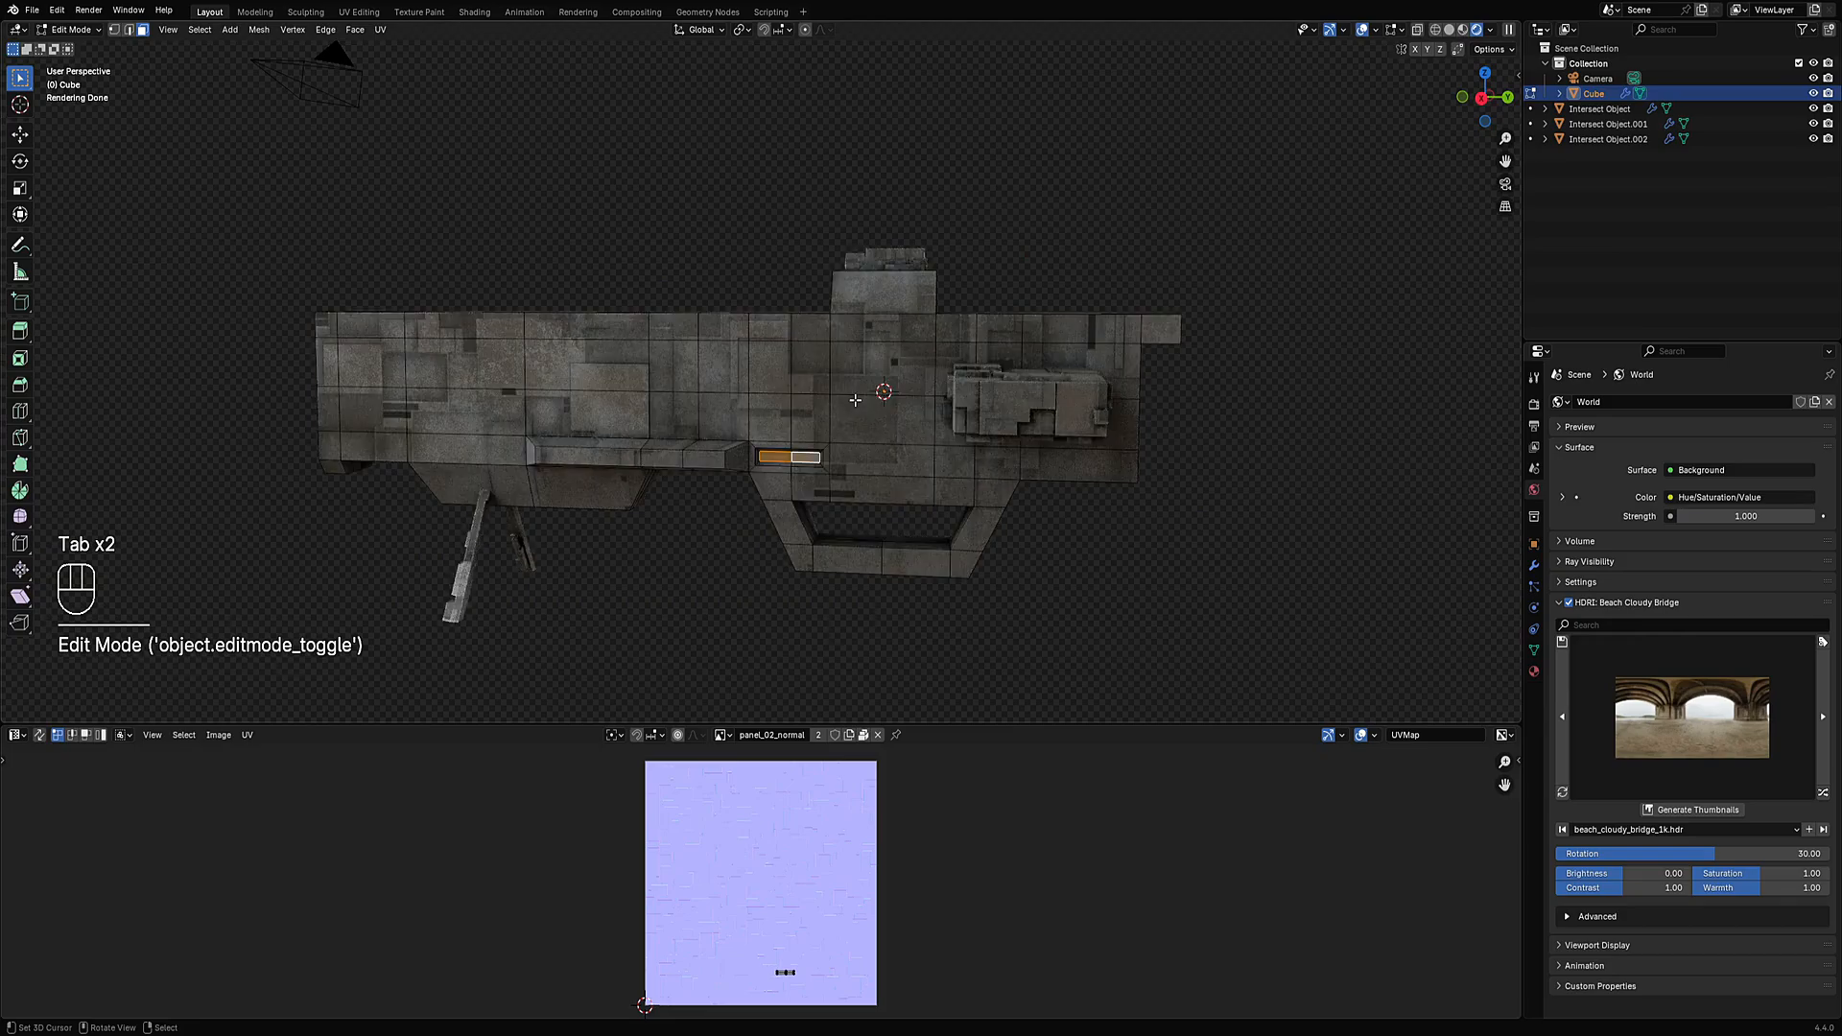
key("alt+s")
left_click(855, 422)
key("Tab")
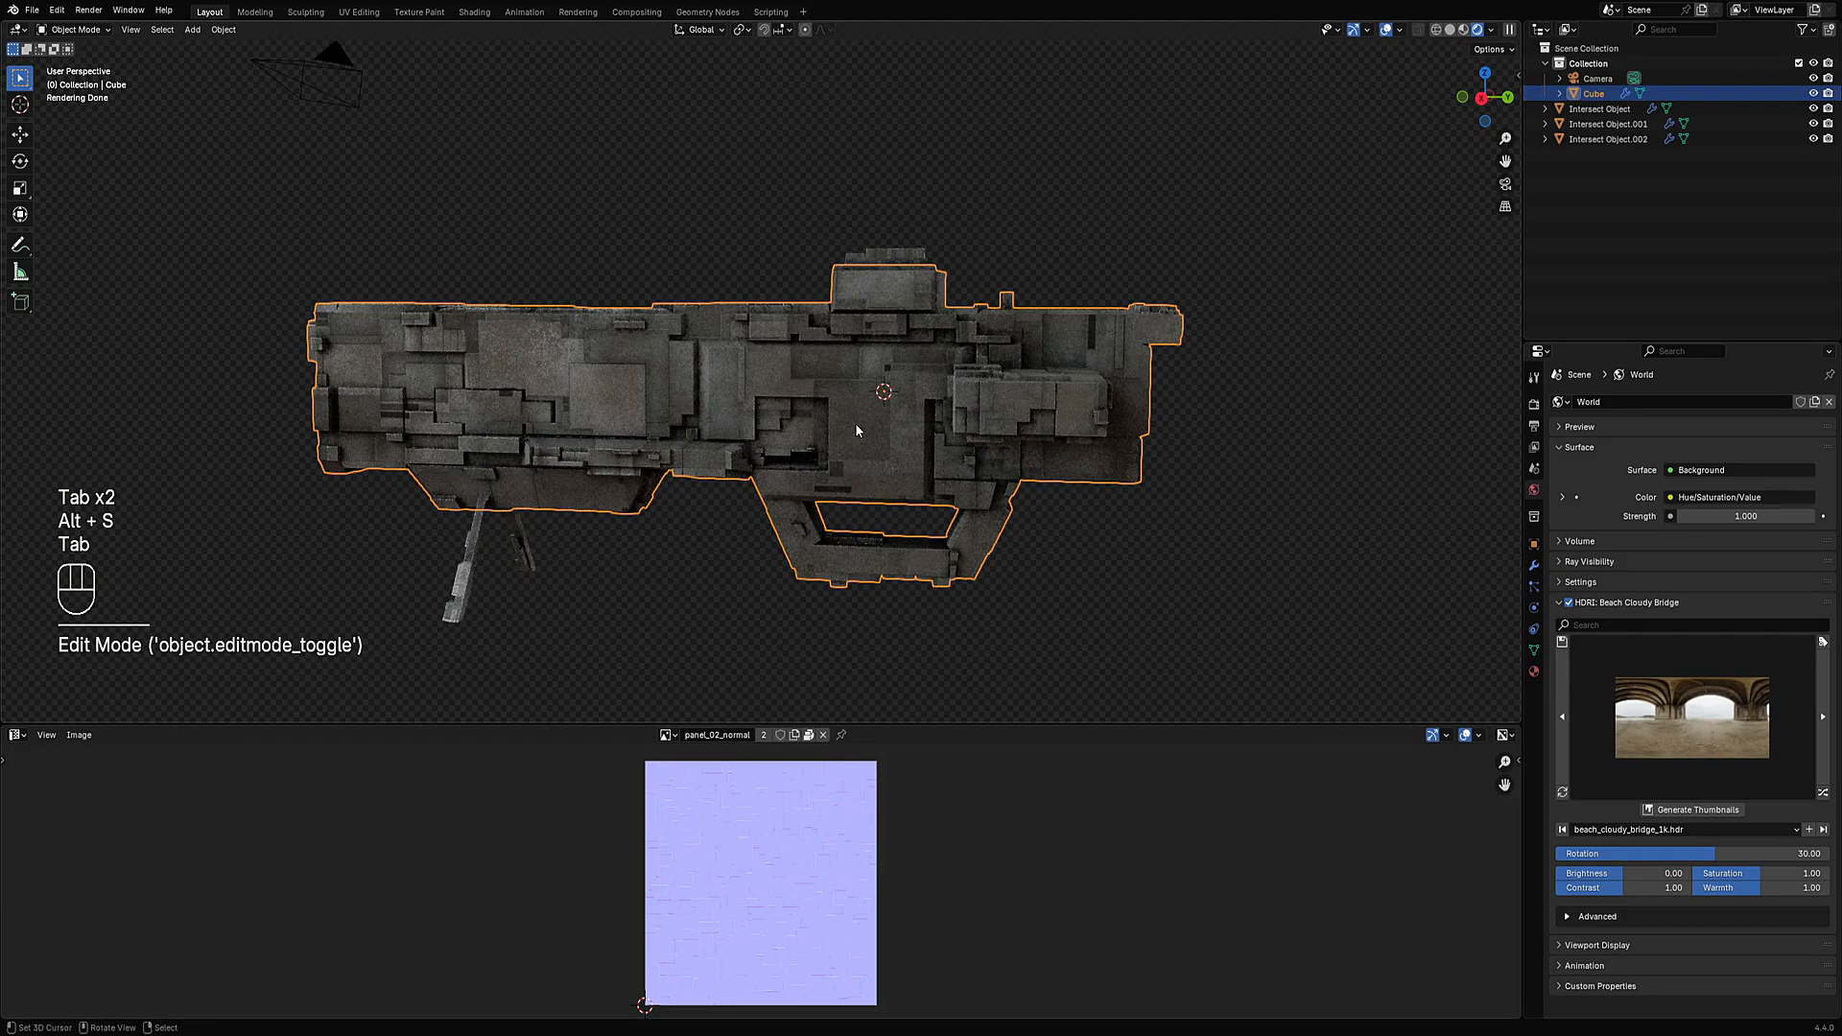
Hide the overlays and shuffle the world's HDRI lighting to Tiber Island.
mouse_move(1000, 465)
middle_mouse_down()
mouse_move(913, 446)
mouse_move(906, 463)
mouse_move(972, 485)
middle_mouse_up()
key("shift+alt+z")
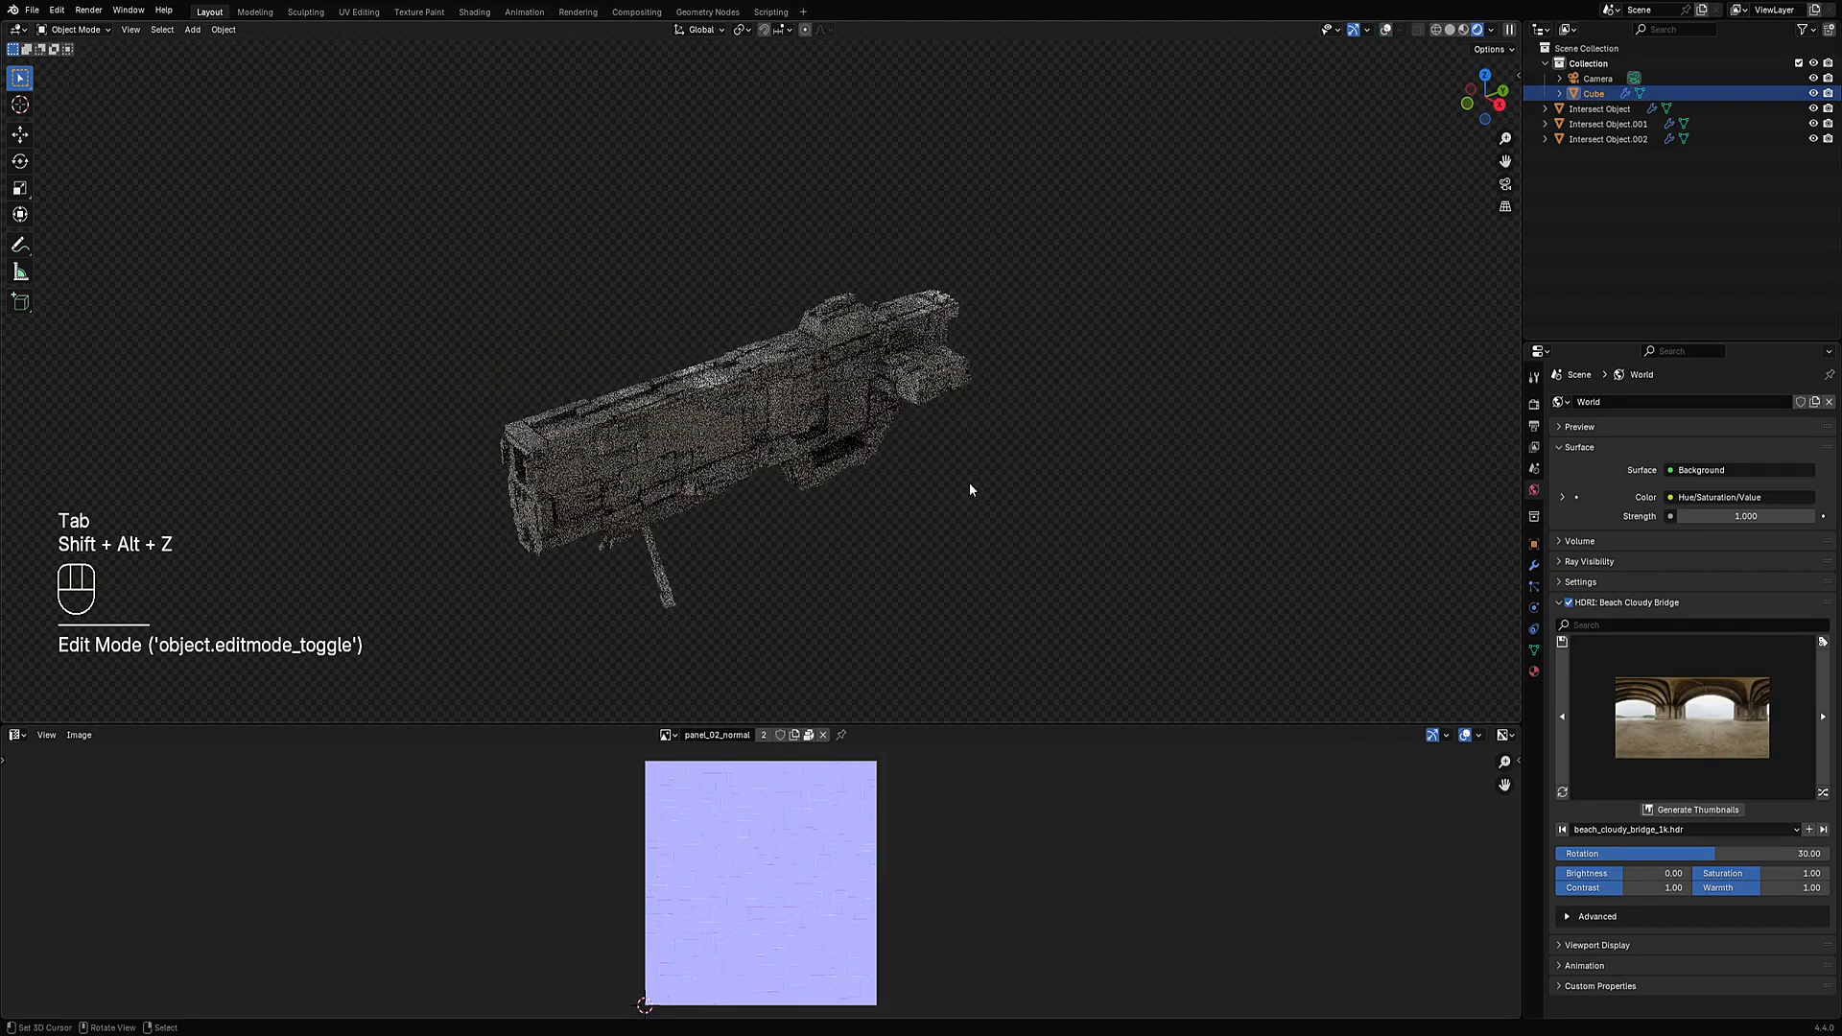
scroll(973, 486, "up", 3)
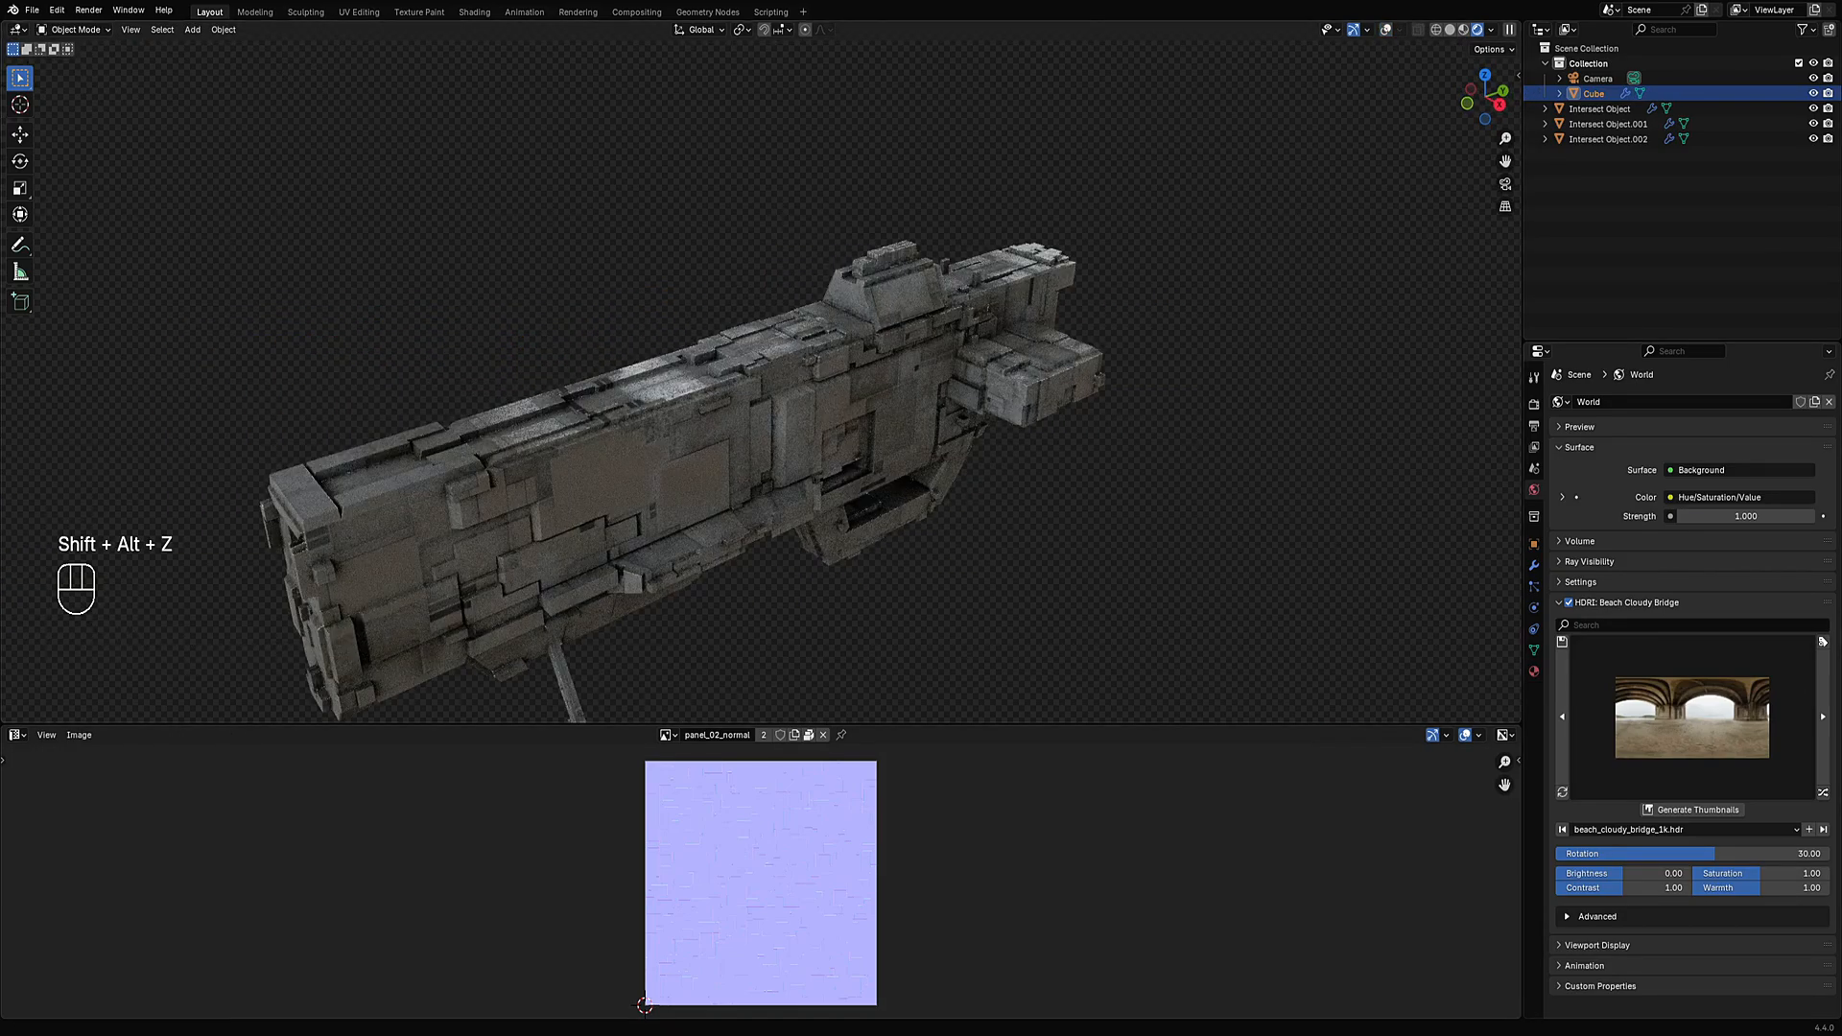
left_click(1825, 797)
left_click(1826, 797)
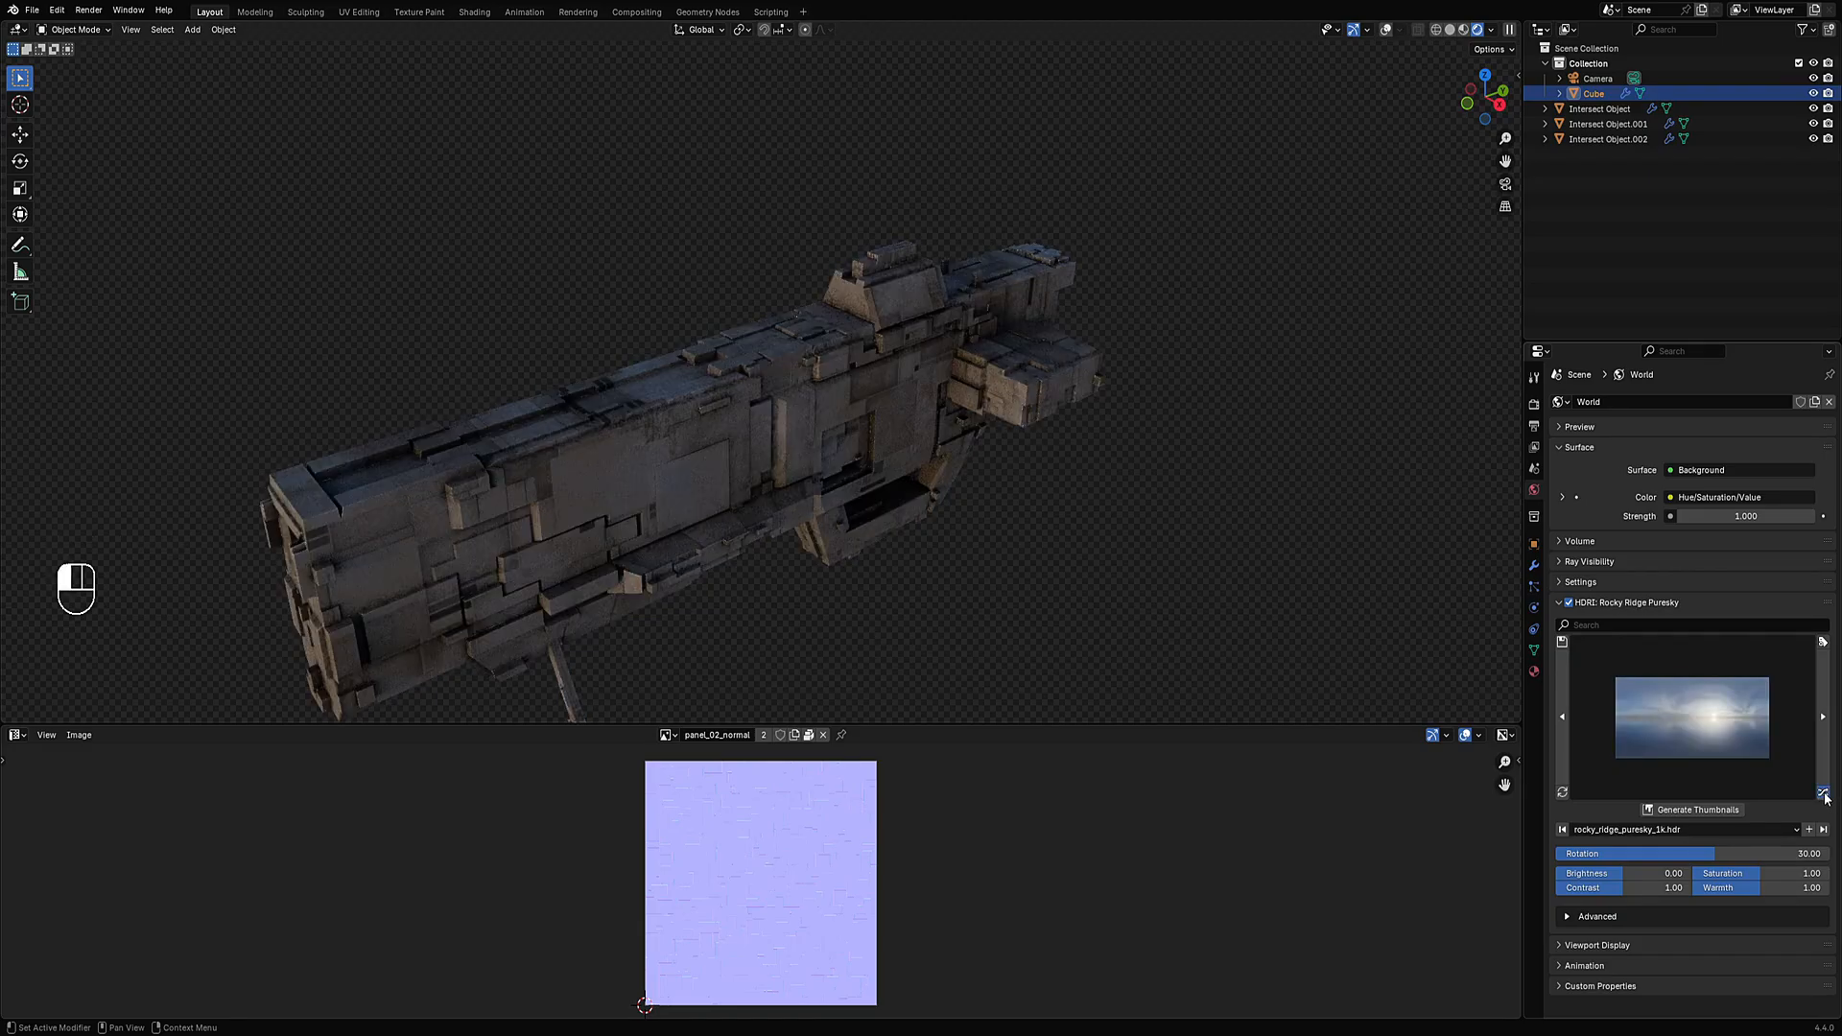
left_click(1825, 796)
left_click(1825, 796)
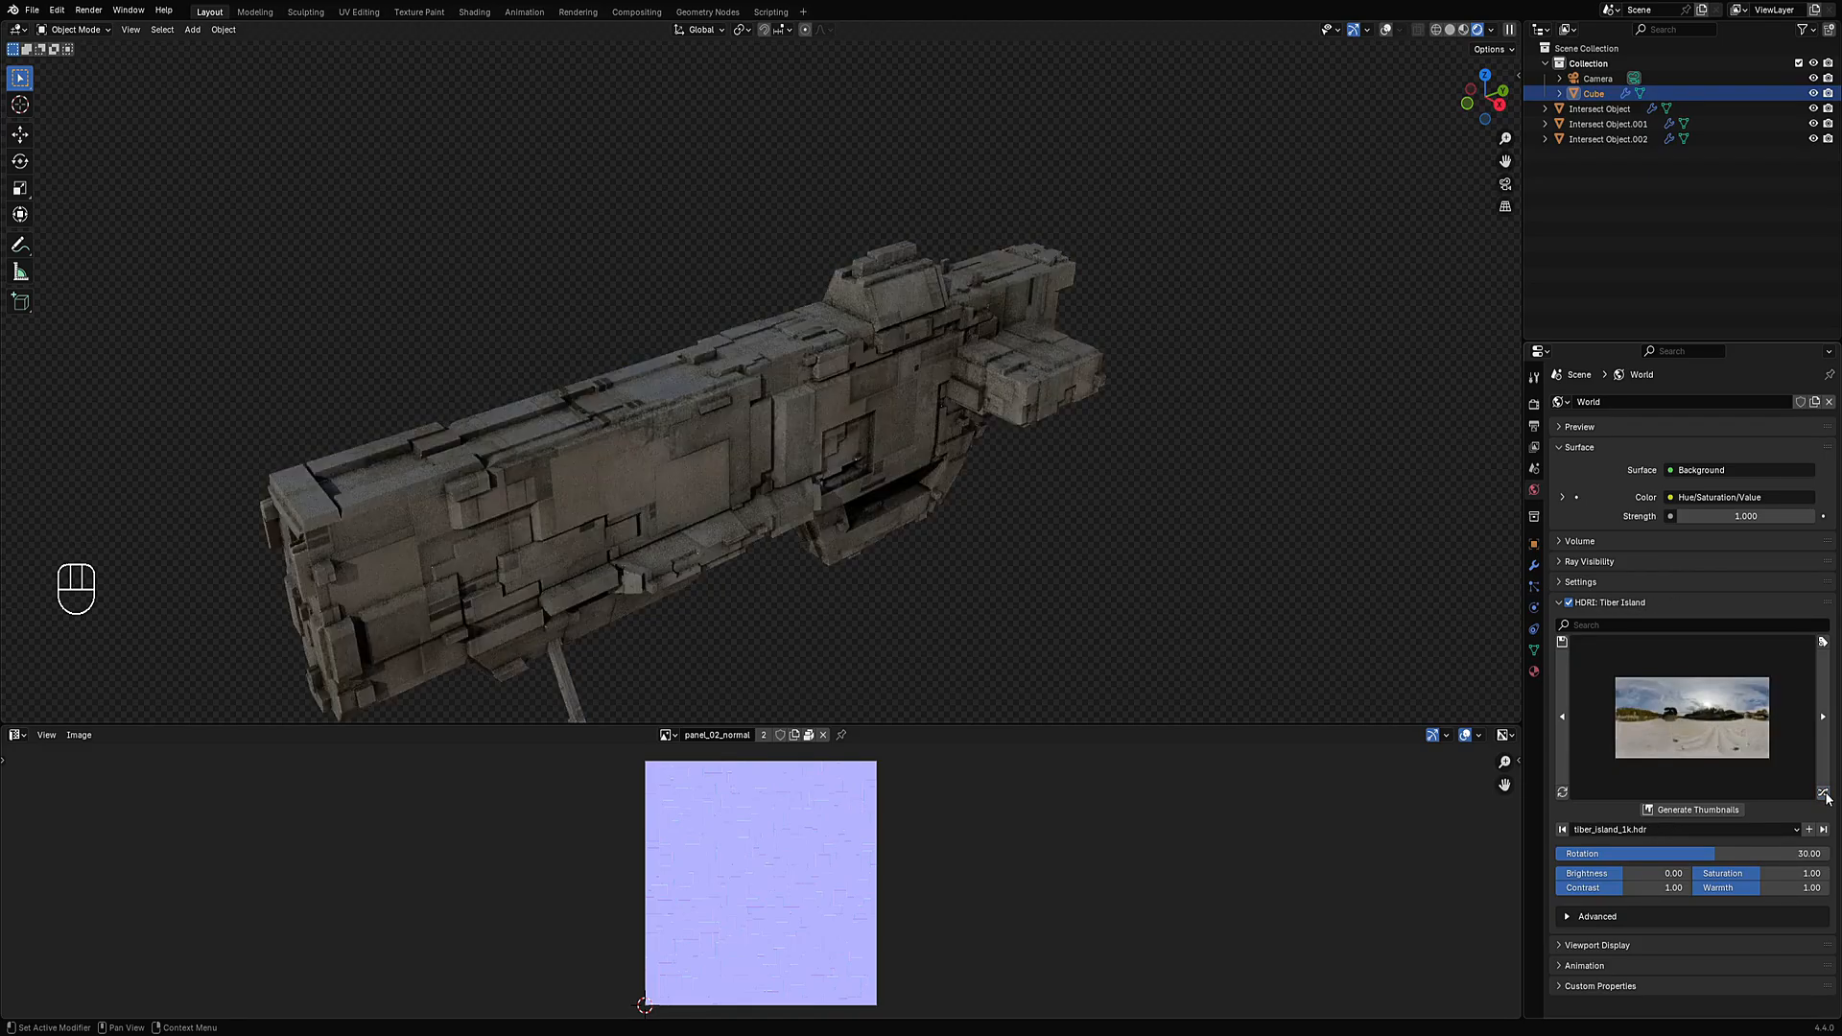
scroll(1132, 499, "down", 2)
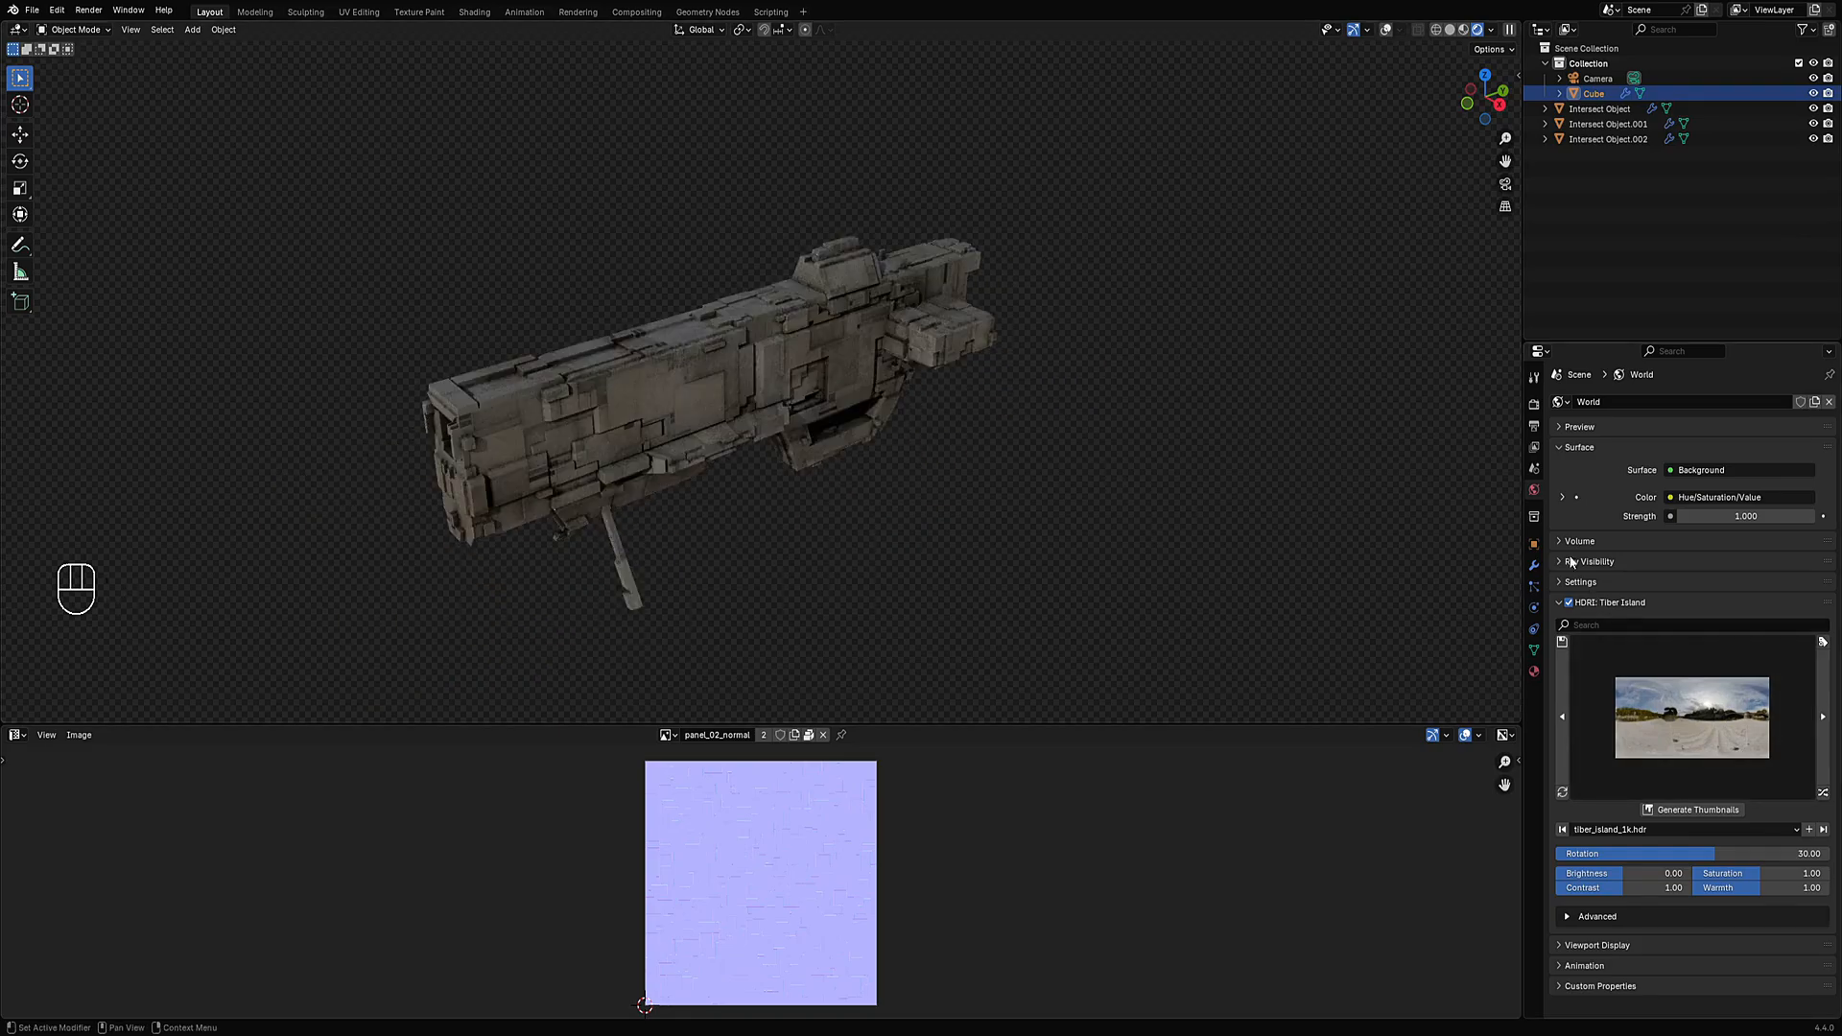
Set the RM Solver seed in the main body's Randomizer to 48 and inspect the new panel layout from several angles.
left_click(1534, 566)
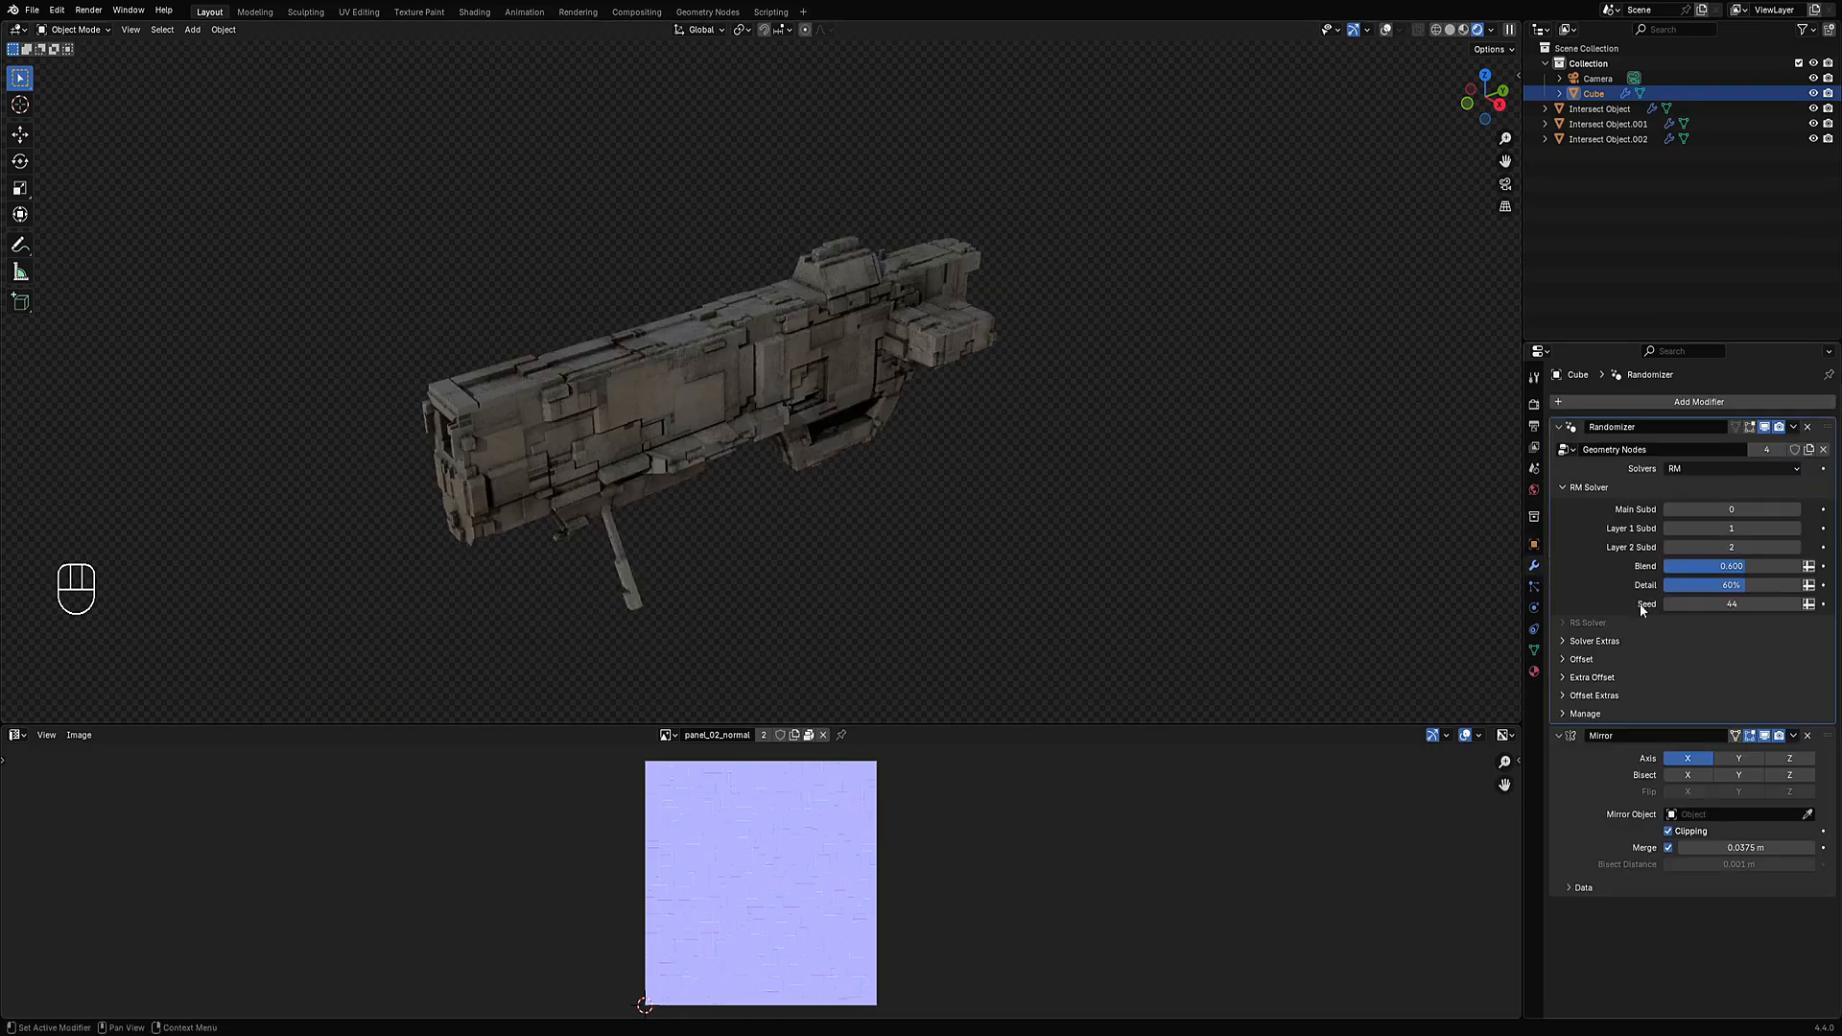
left_click(1801, 605)
left_click(1800, 604)
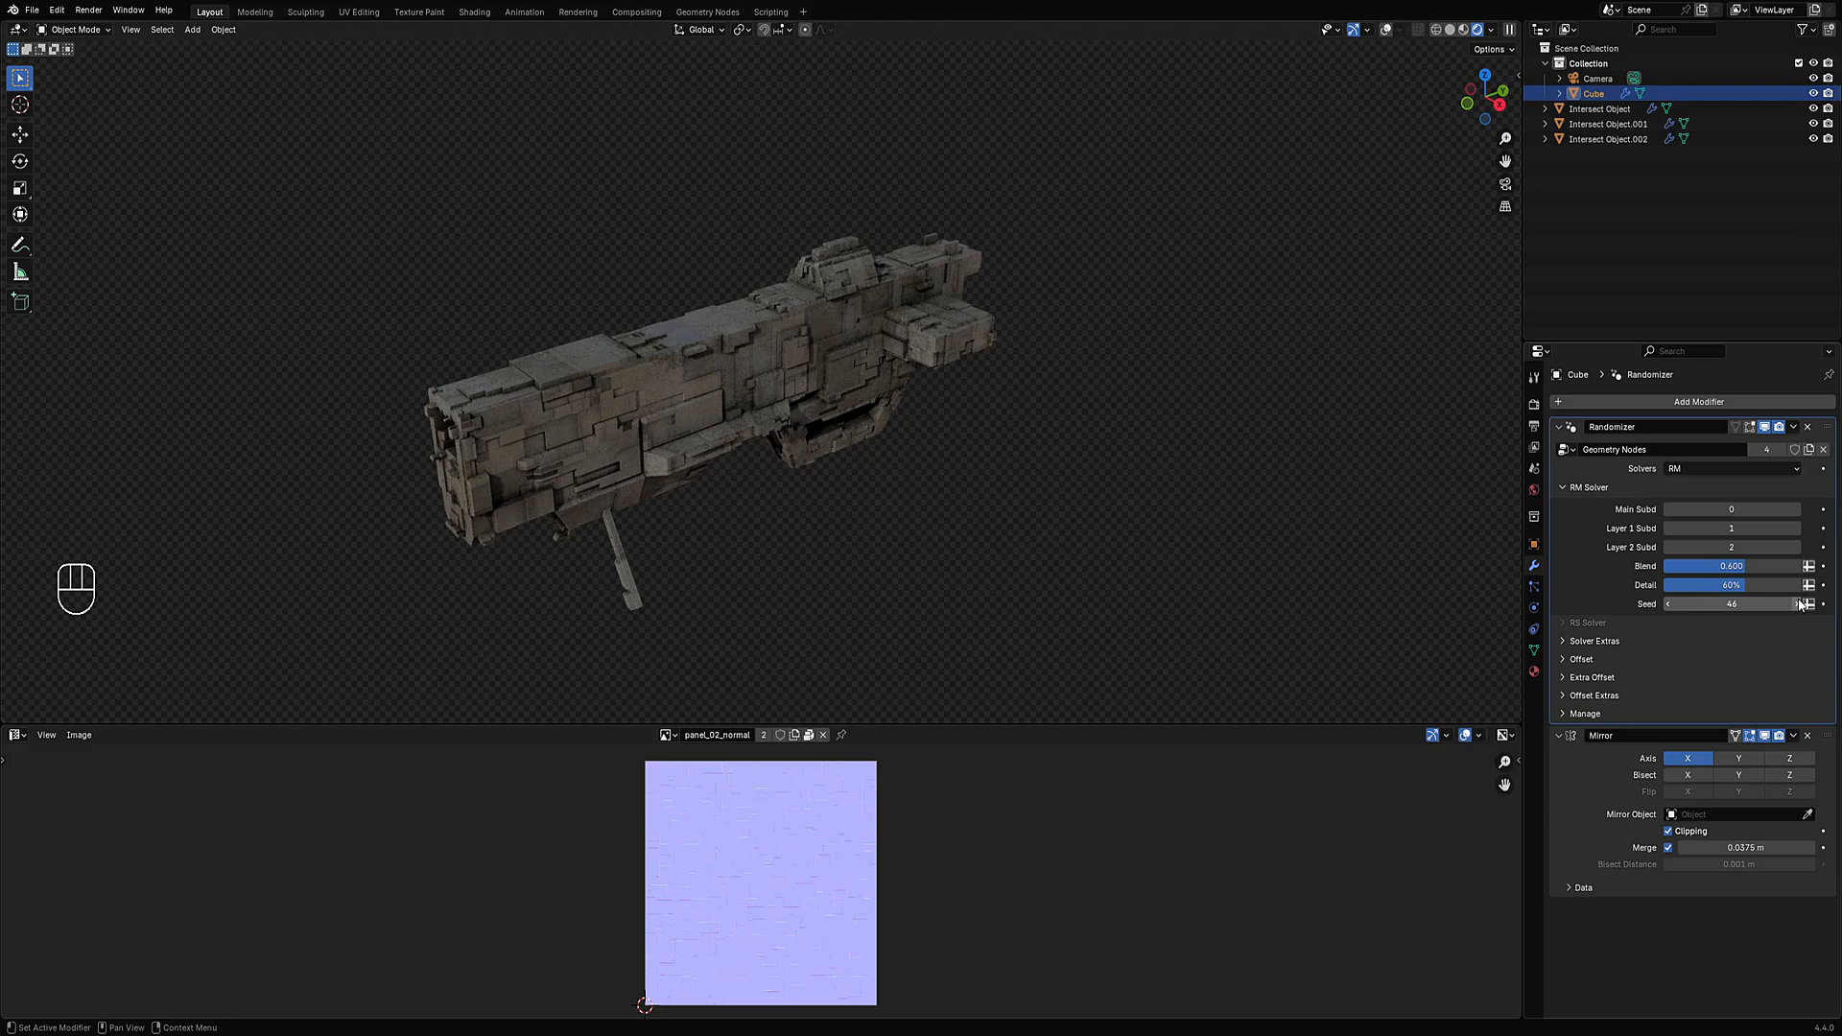
left_click(1800, 605)
left_click(1800, 604)
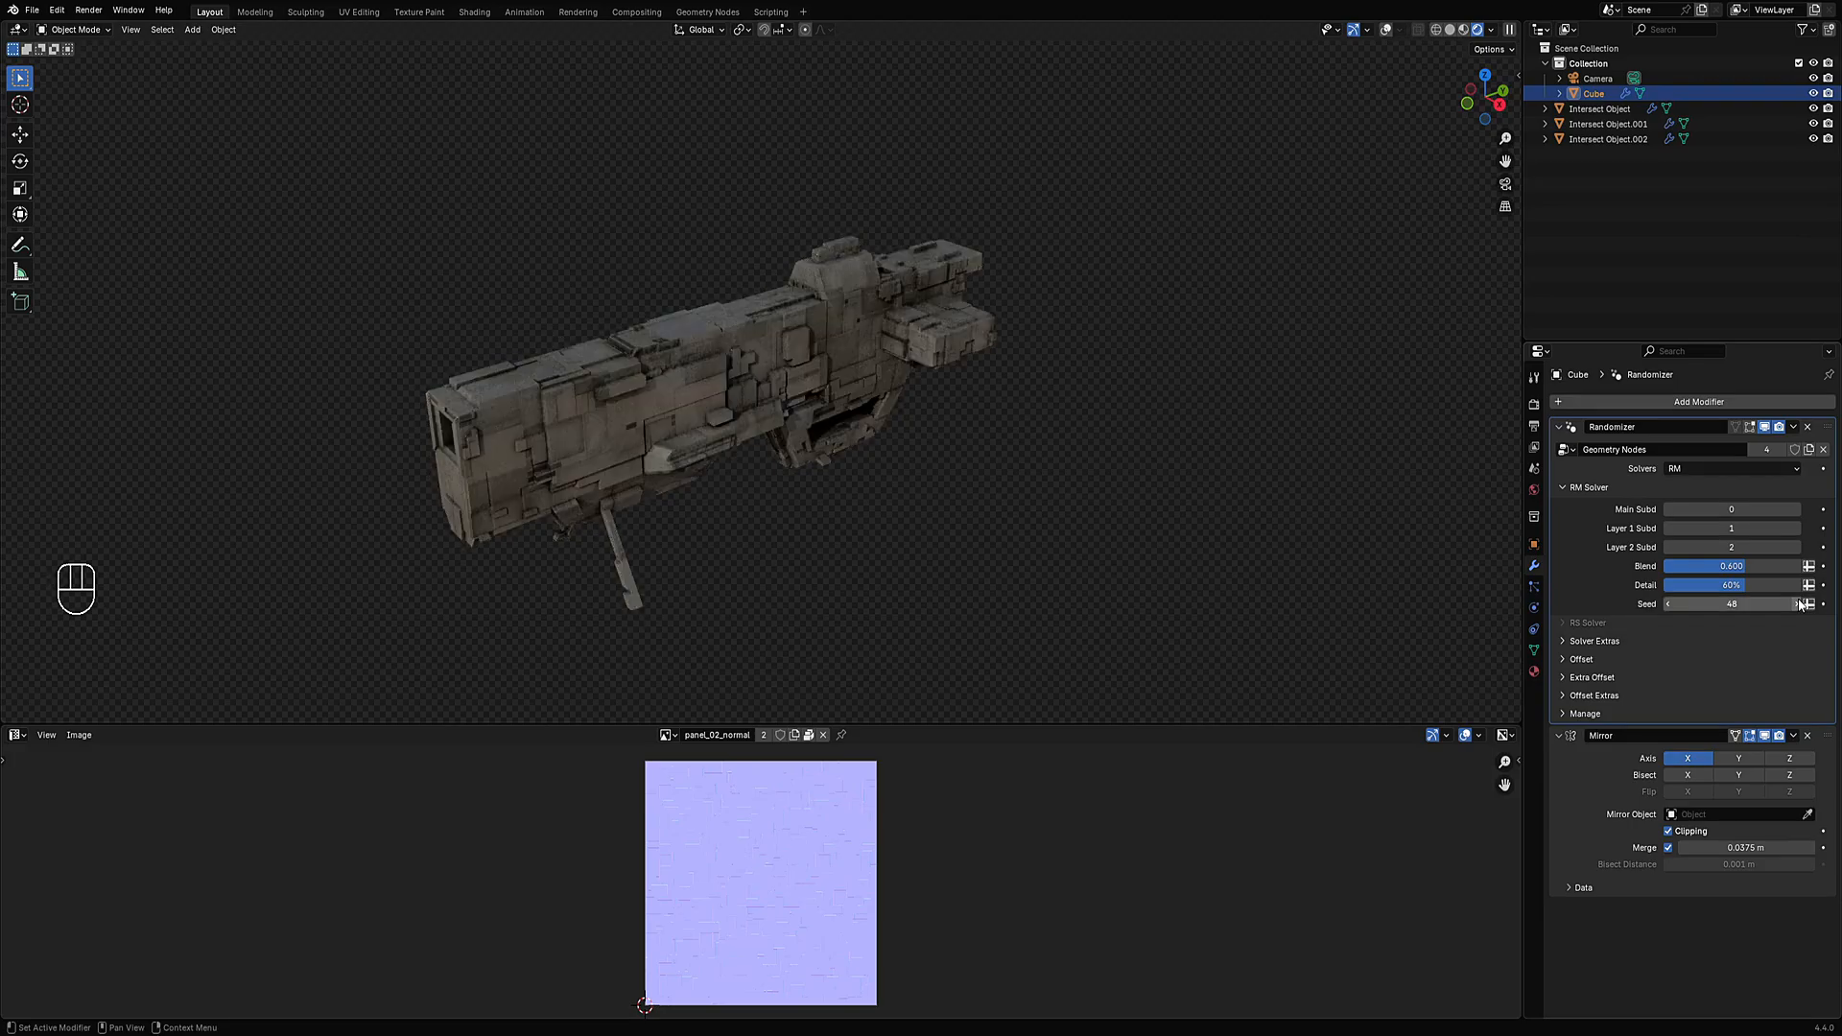
middle_click_drag(1191, 638, 926, 298)
mouse_move(917, 350)
middle_mouse_down()
mouse_move(786, 324)
mouse_move(964, 379)
mouse_move(1155, 525)
mouse_move(960, 525)
mouse_move(1056, 533)
middle_mouse_up()
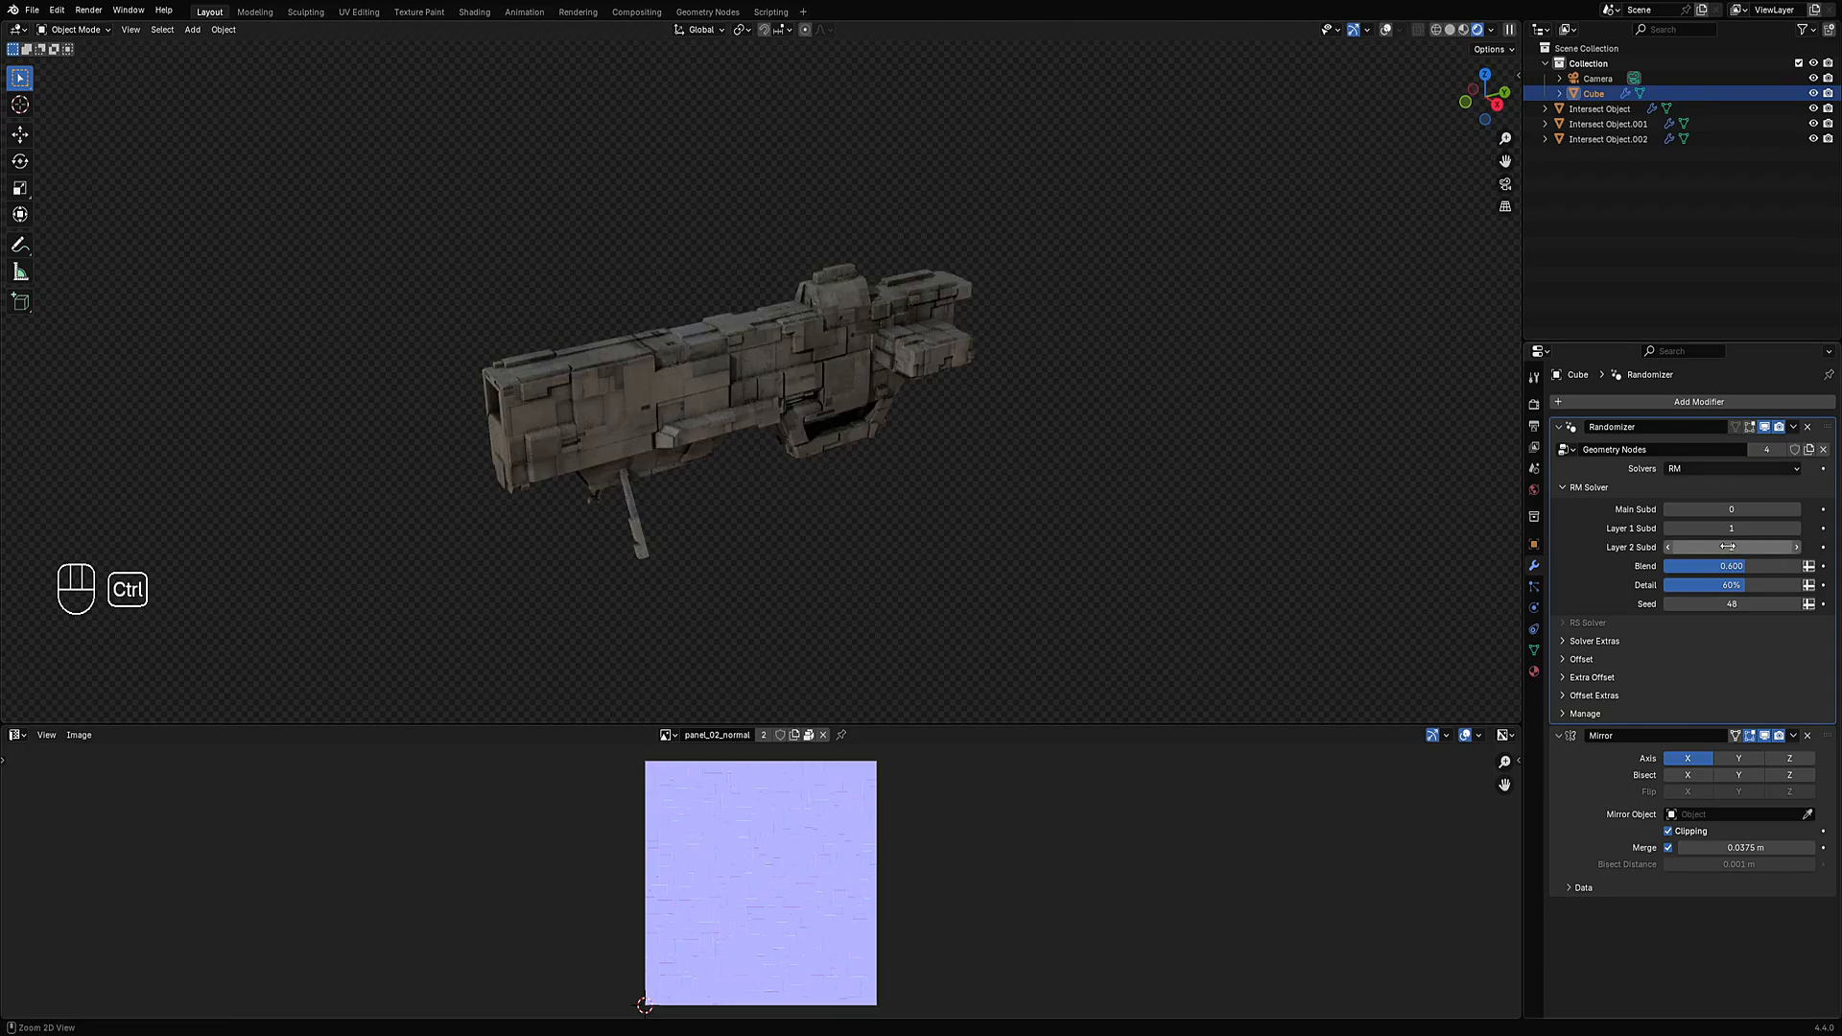
Try different subdivision levels in the body's RM Solver, ending with Layer 1 Subd at 0 and Layer 2 Subd at 2.
scroll(1727, 546, "up", 1, "ctrl")
scroll(1727, 546, "up", 1, "ctrl")
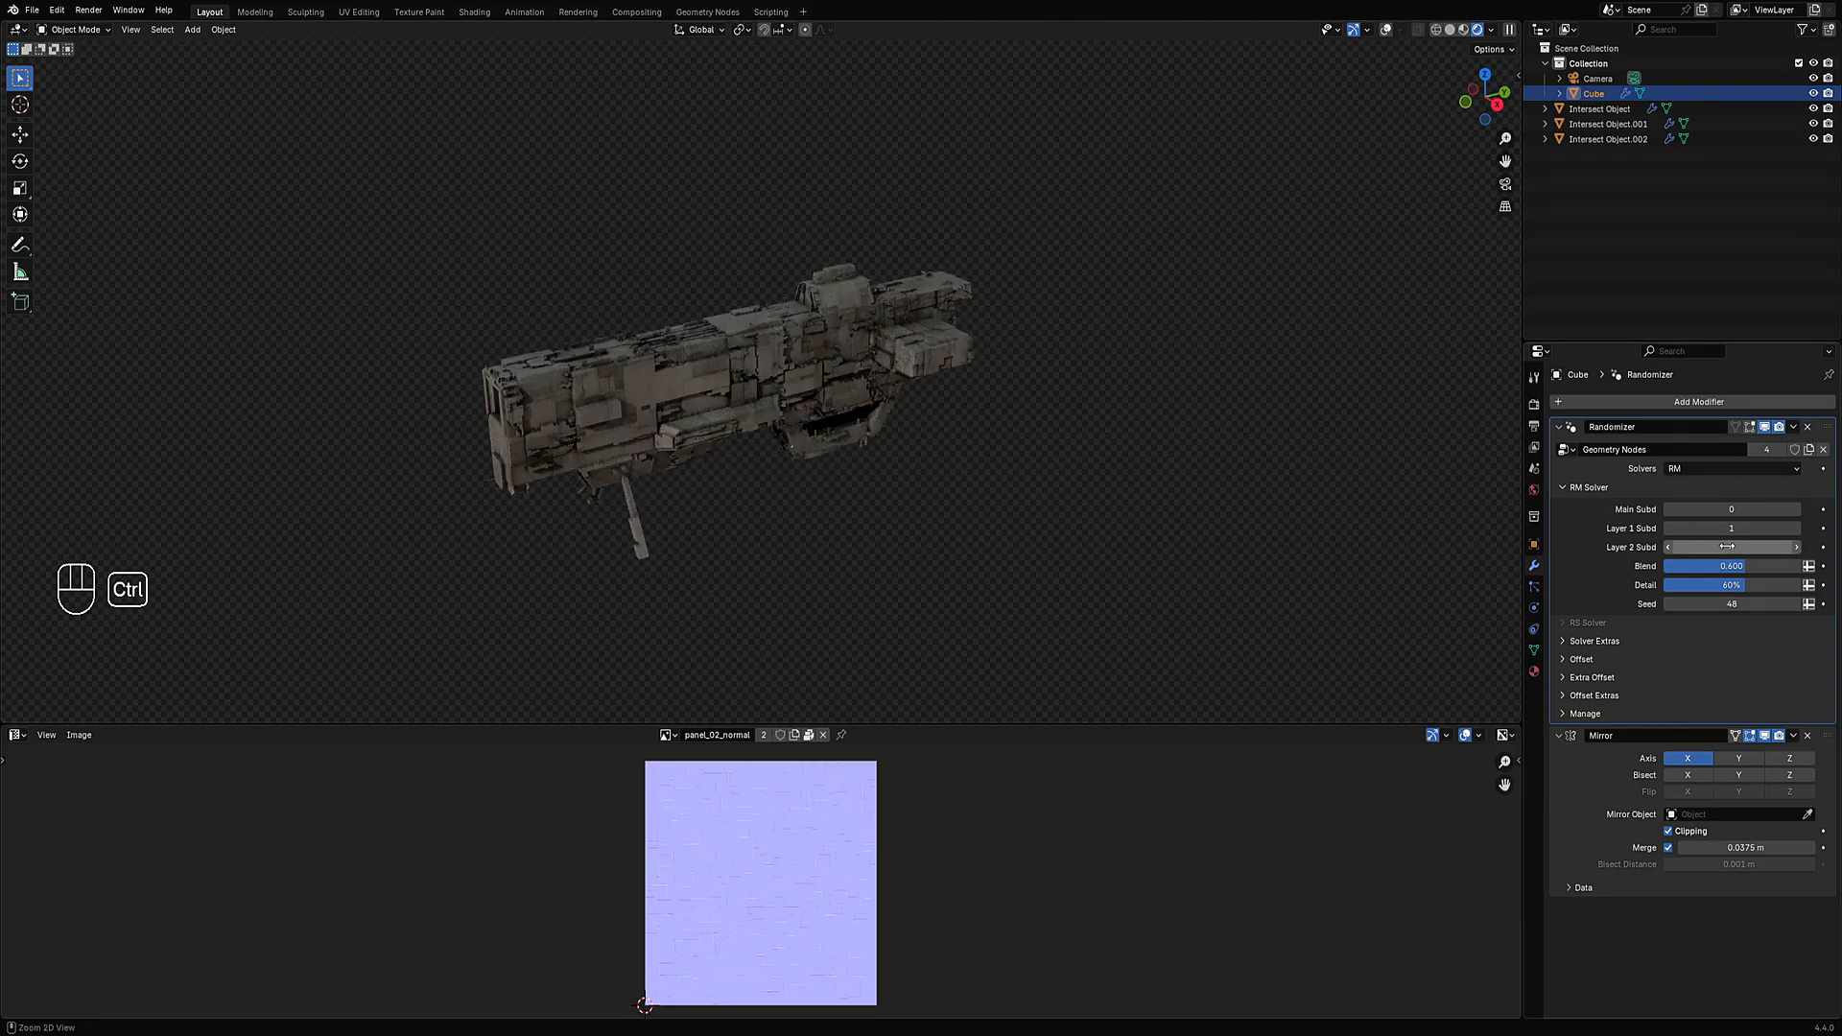
scroll(1727, 546, "down", 2, "ctrl")
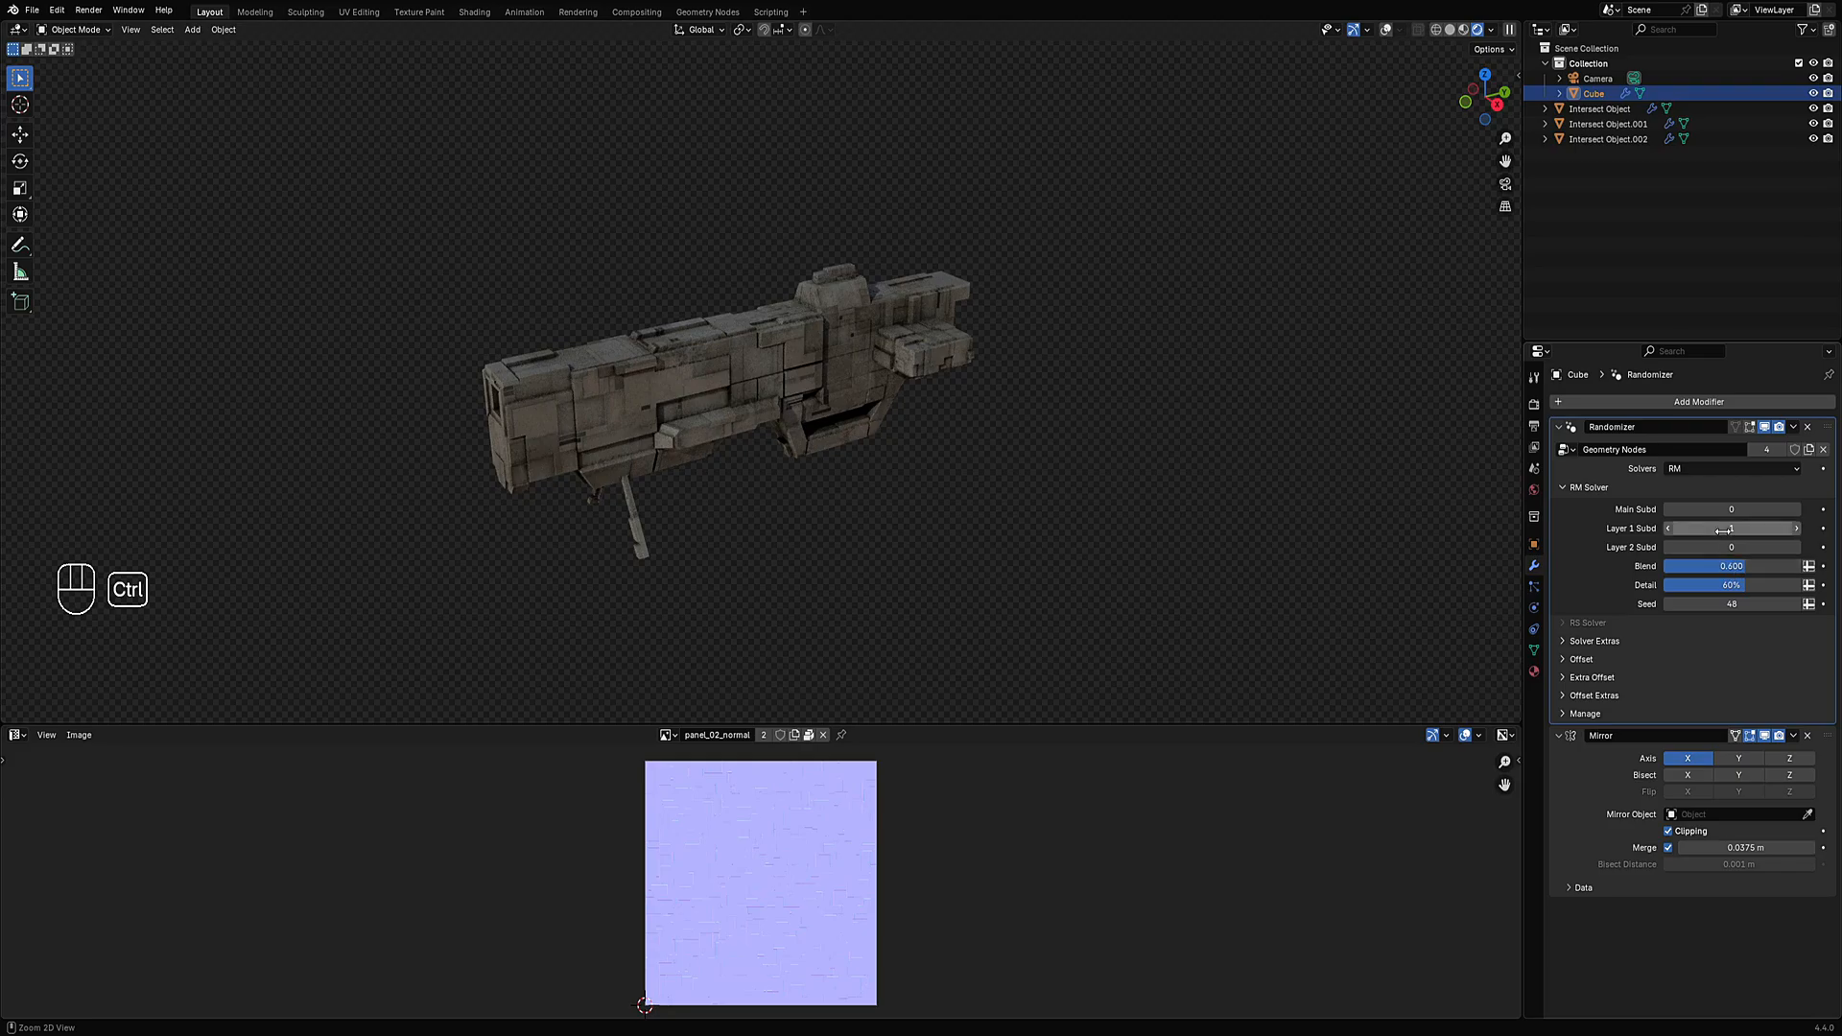
scroll(1723, 529, "down", 1, "ctrl")
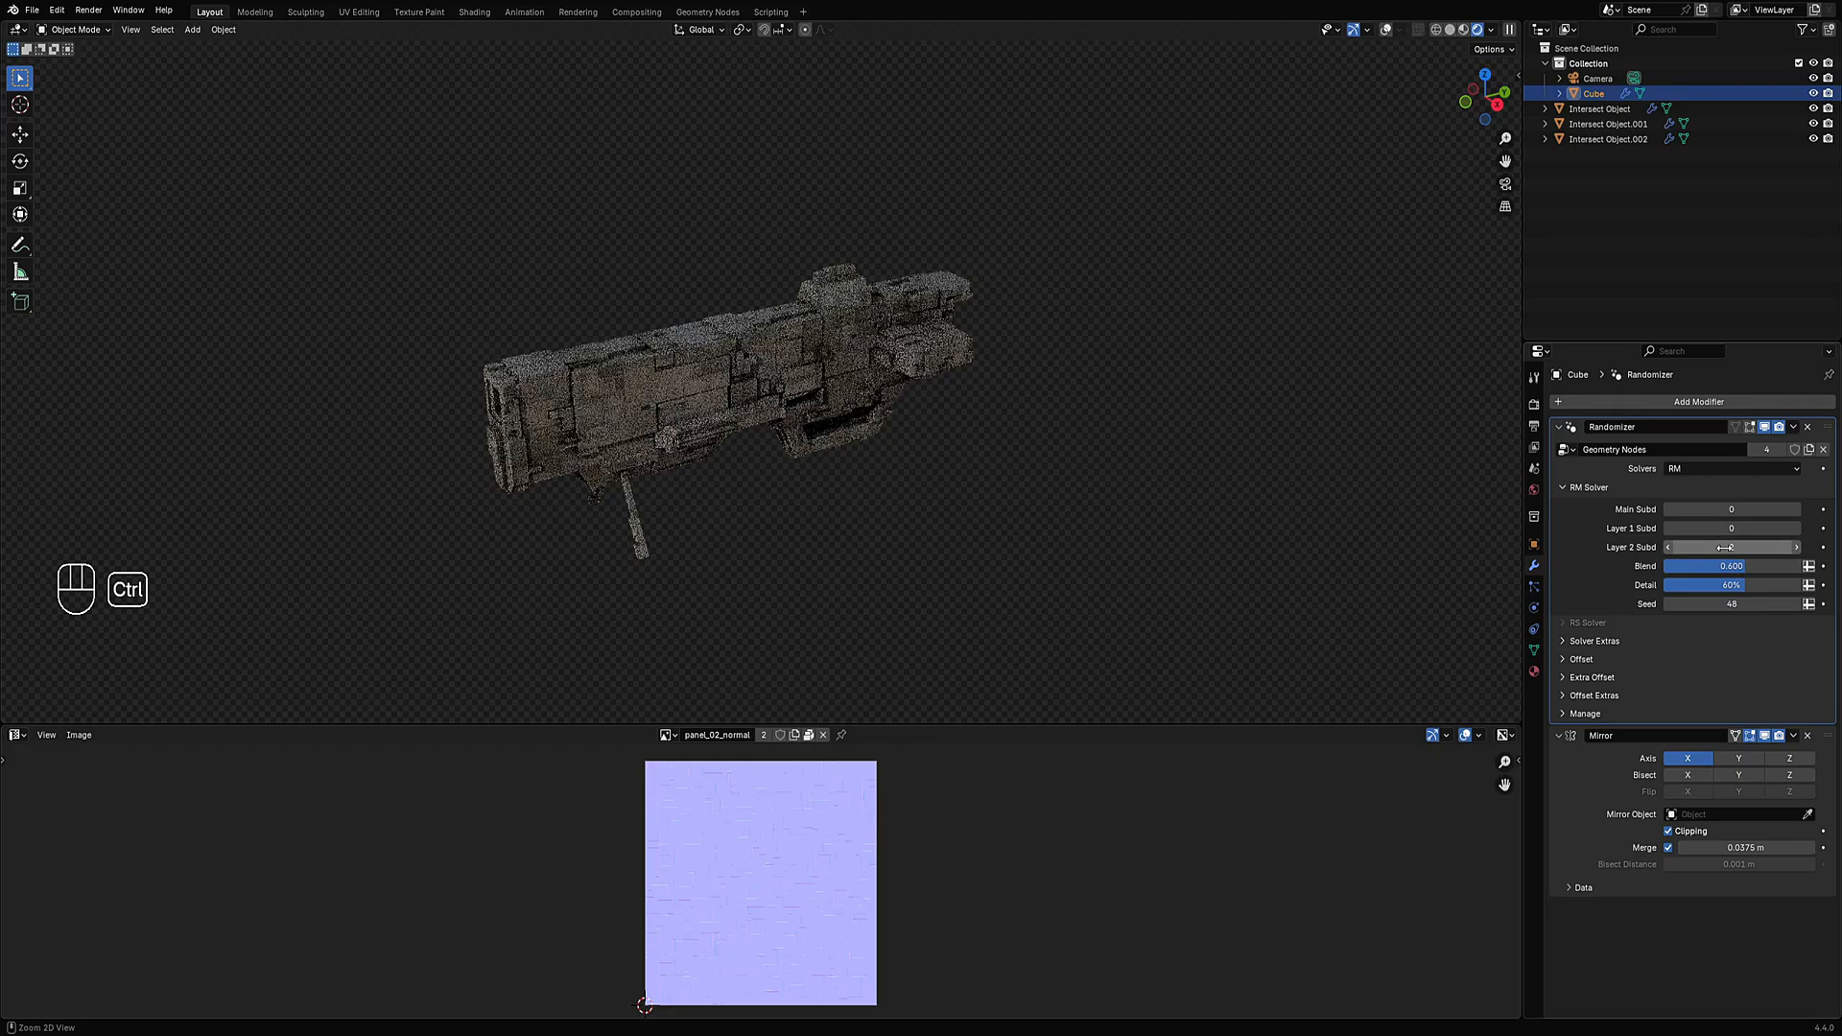
scroll(1725, 548, "up", 1, "ctrl")
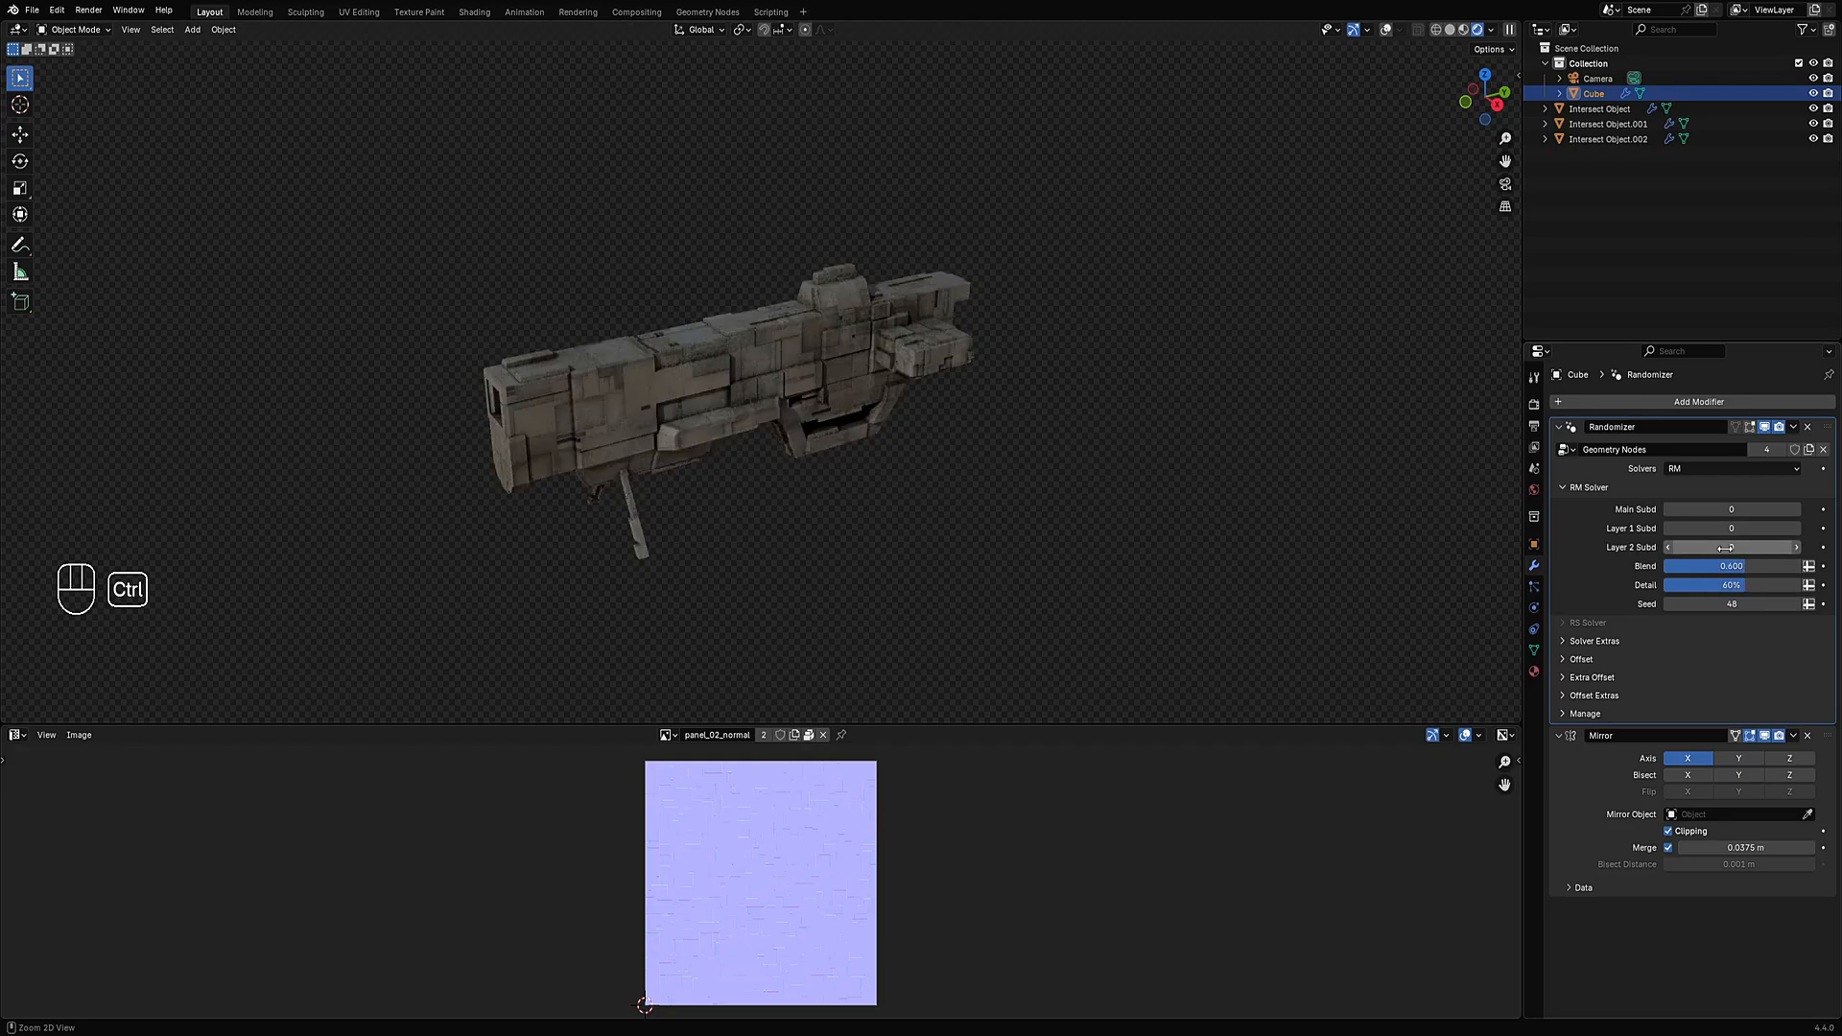
mouse_move(1190, 509)
middle_mouse_down()
mouse_move(1150, 503)
mouse_move(1173, 537)
middle_mouse_up()
Try the RS solver in the main body's Randomizer, compare it in Solid and Rendered shading, and return the solver to RM.
left_click(1733, 468)
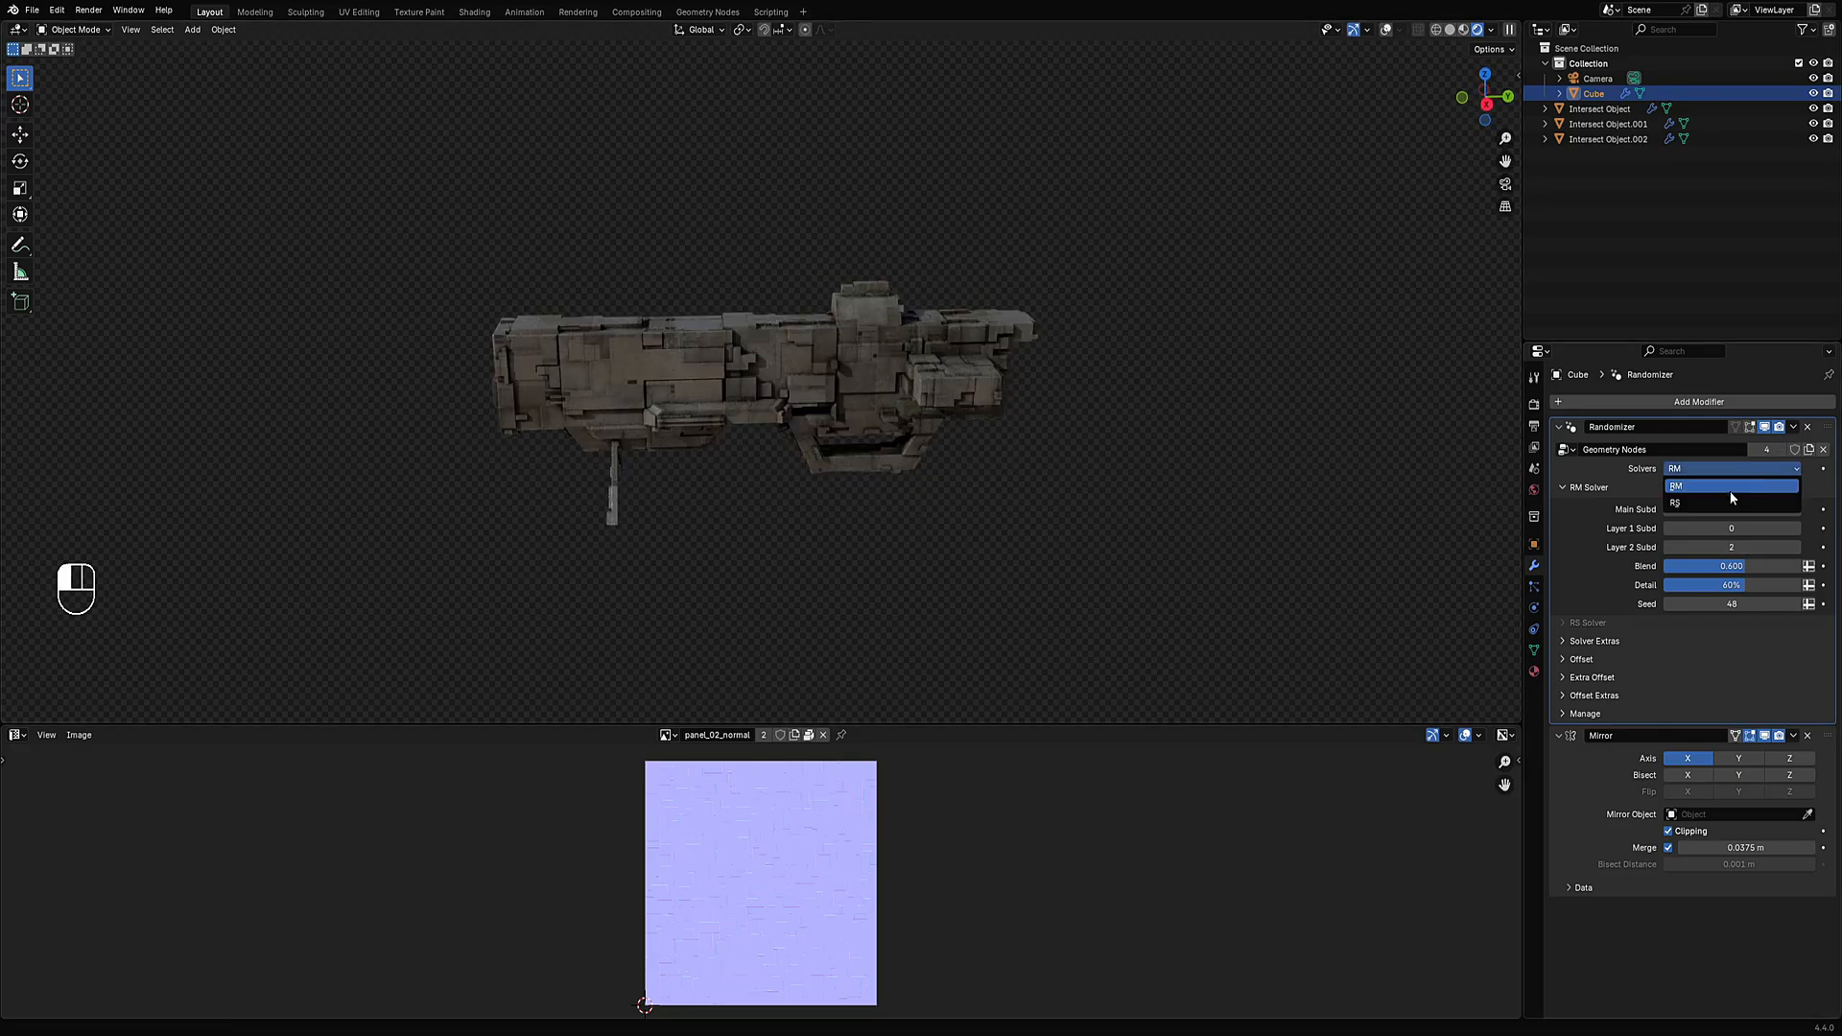
left_click(1729, 501)
mouse_move(1029, 551)
middle_mouse_down()
mouse_move(1382, 518)
mouse_move(1016, 544)
mouse_move(1073, 551)
middle_mouse_up()
key("z")
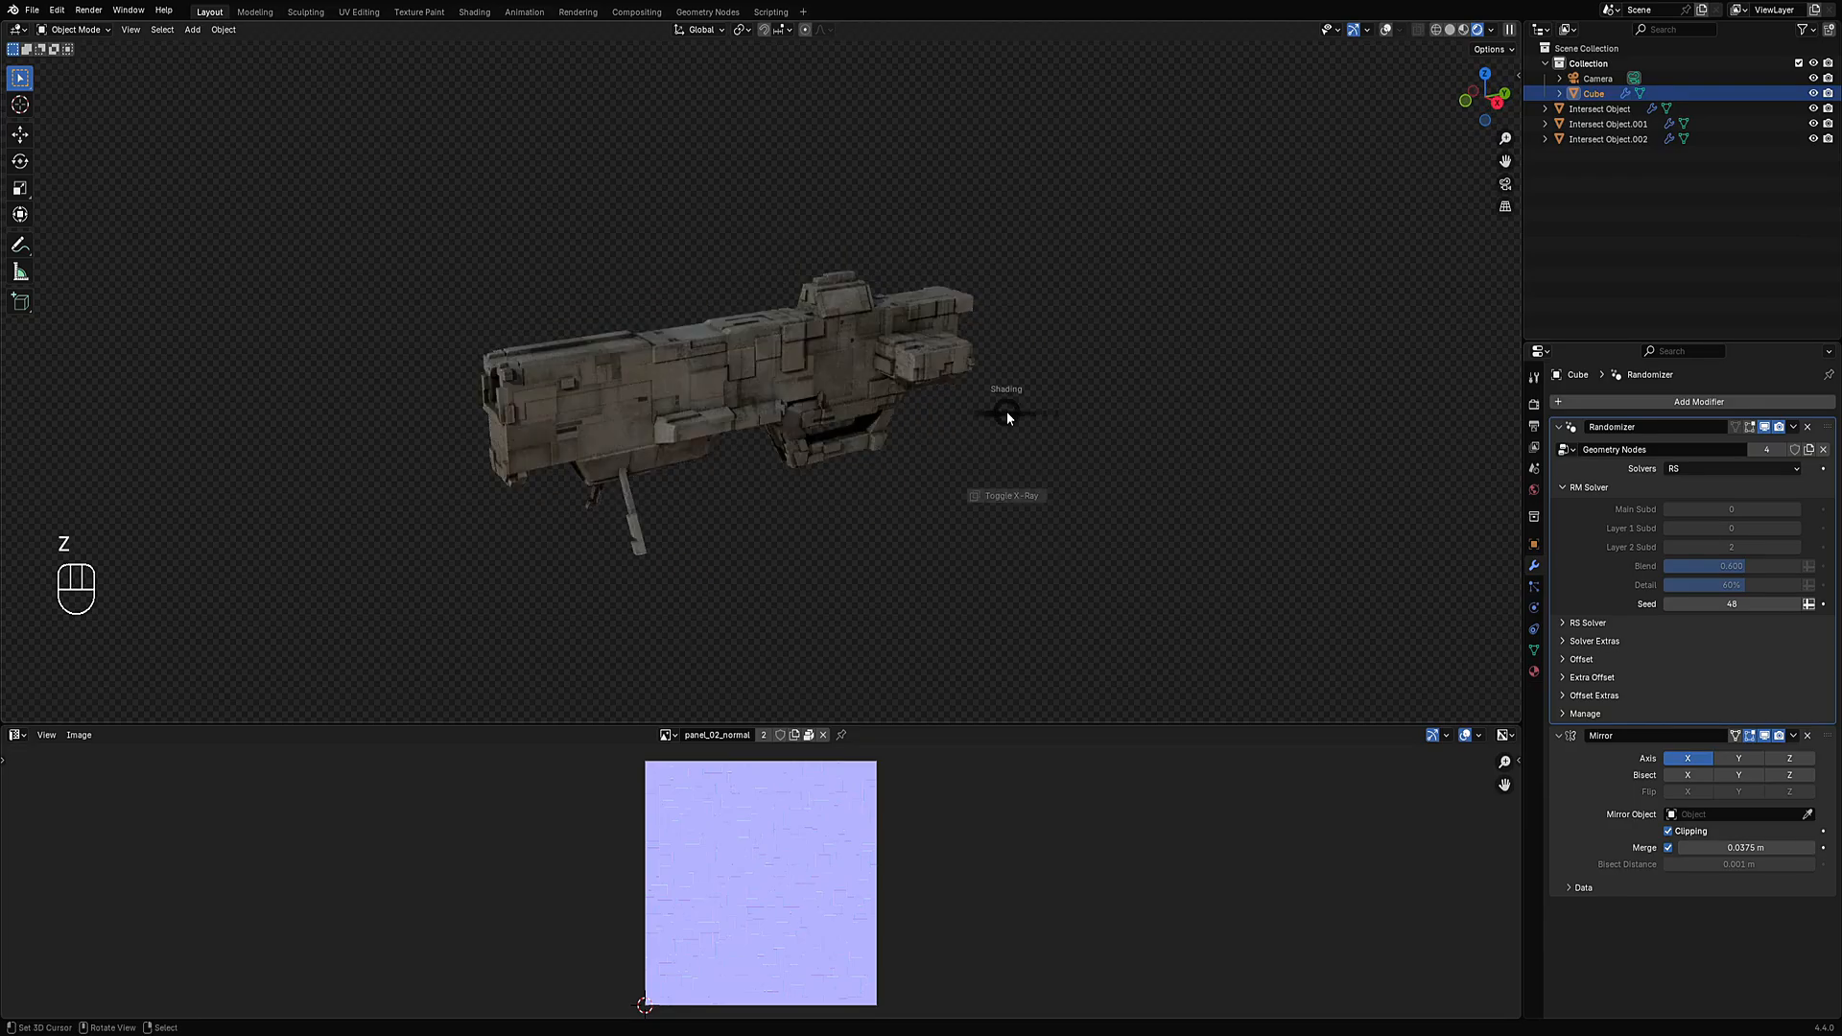
left_click(1107, 410)
mouse_move(1045, 398)
middle_mouse_down()
mouse_move(964, 407)
mouse_move(857, 366)
mouse_move(1049, 374)
mouse_move(1024, 494)
mouse_move(808, 402)
middle_mouse_up()
key("z")
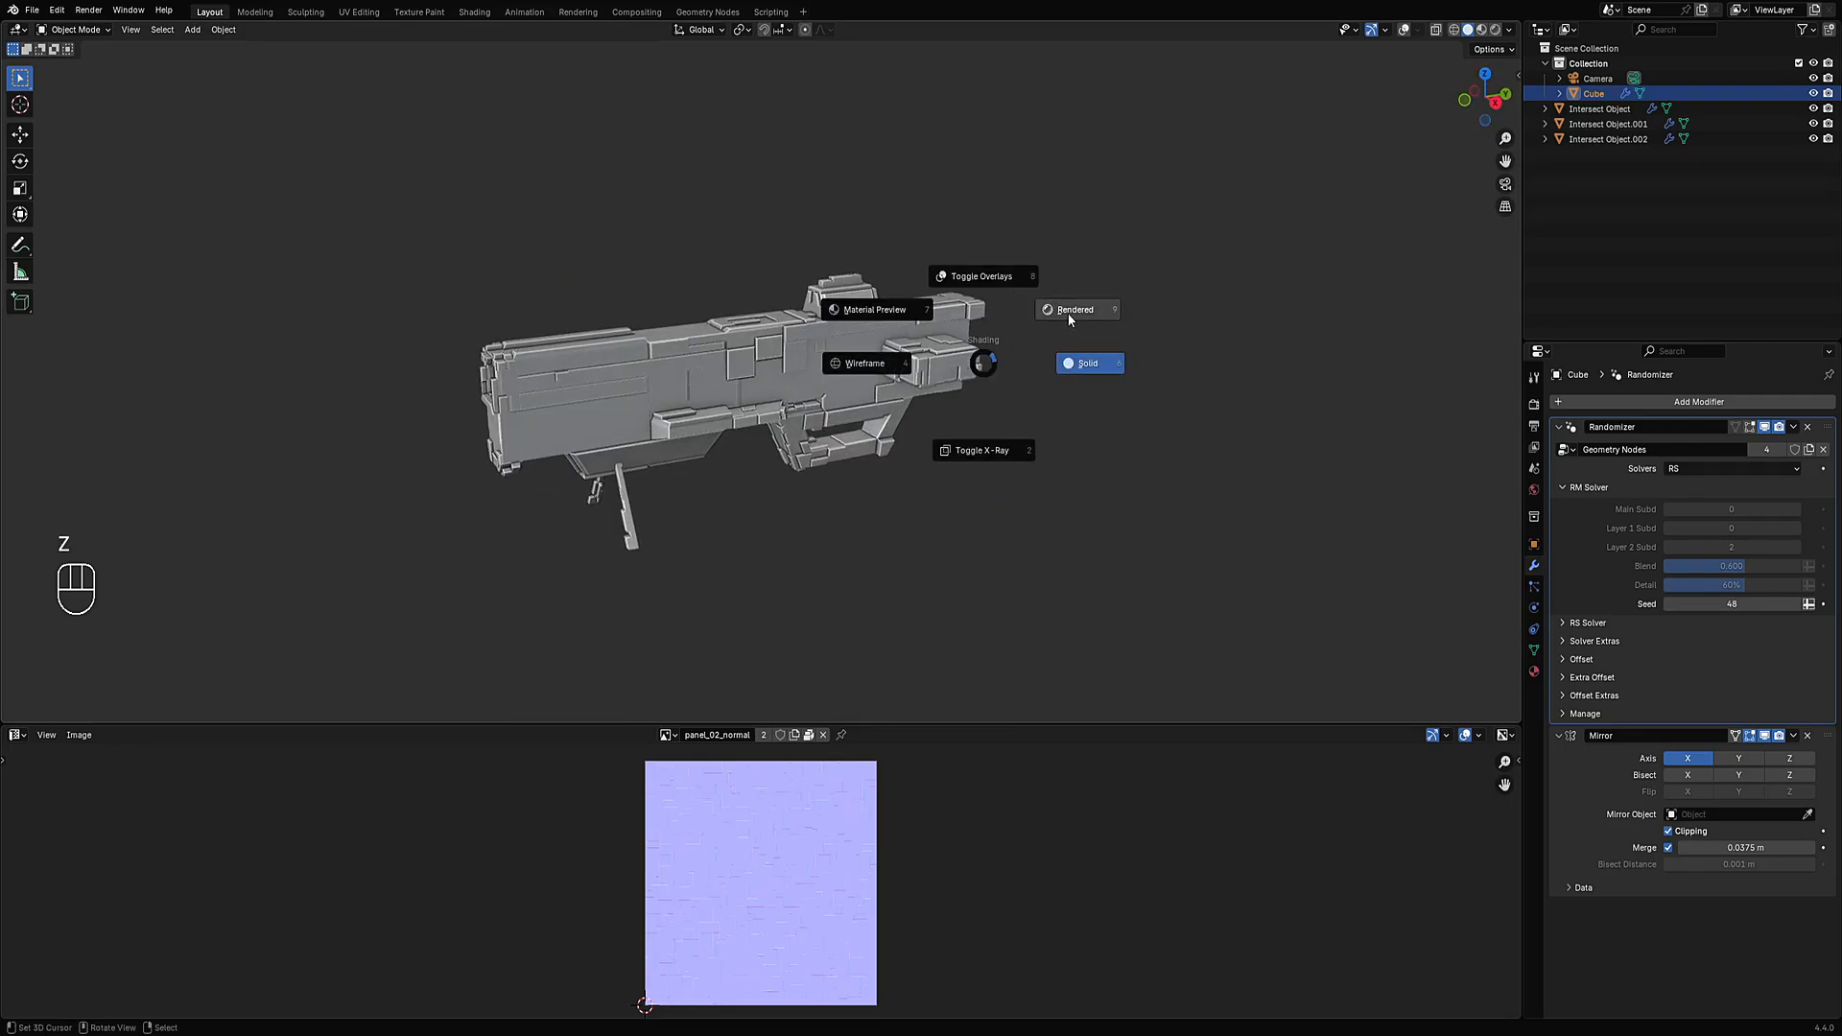
left_click(1071, 312)
middle_click_drag(1074, 486, 1151, 451)
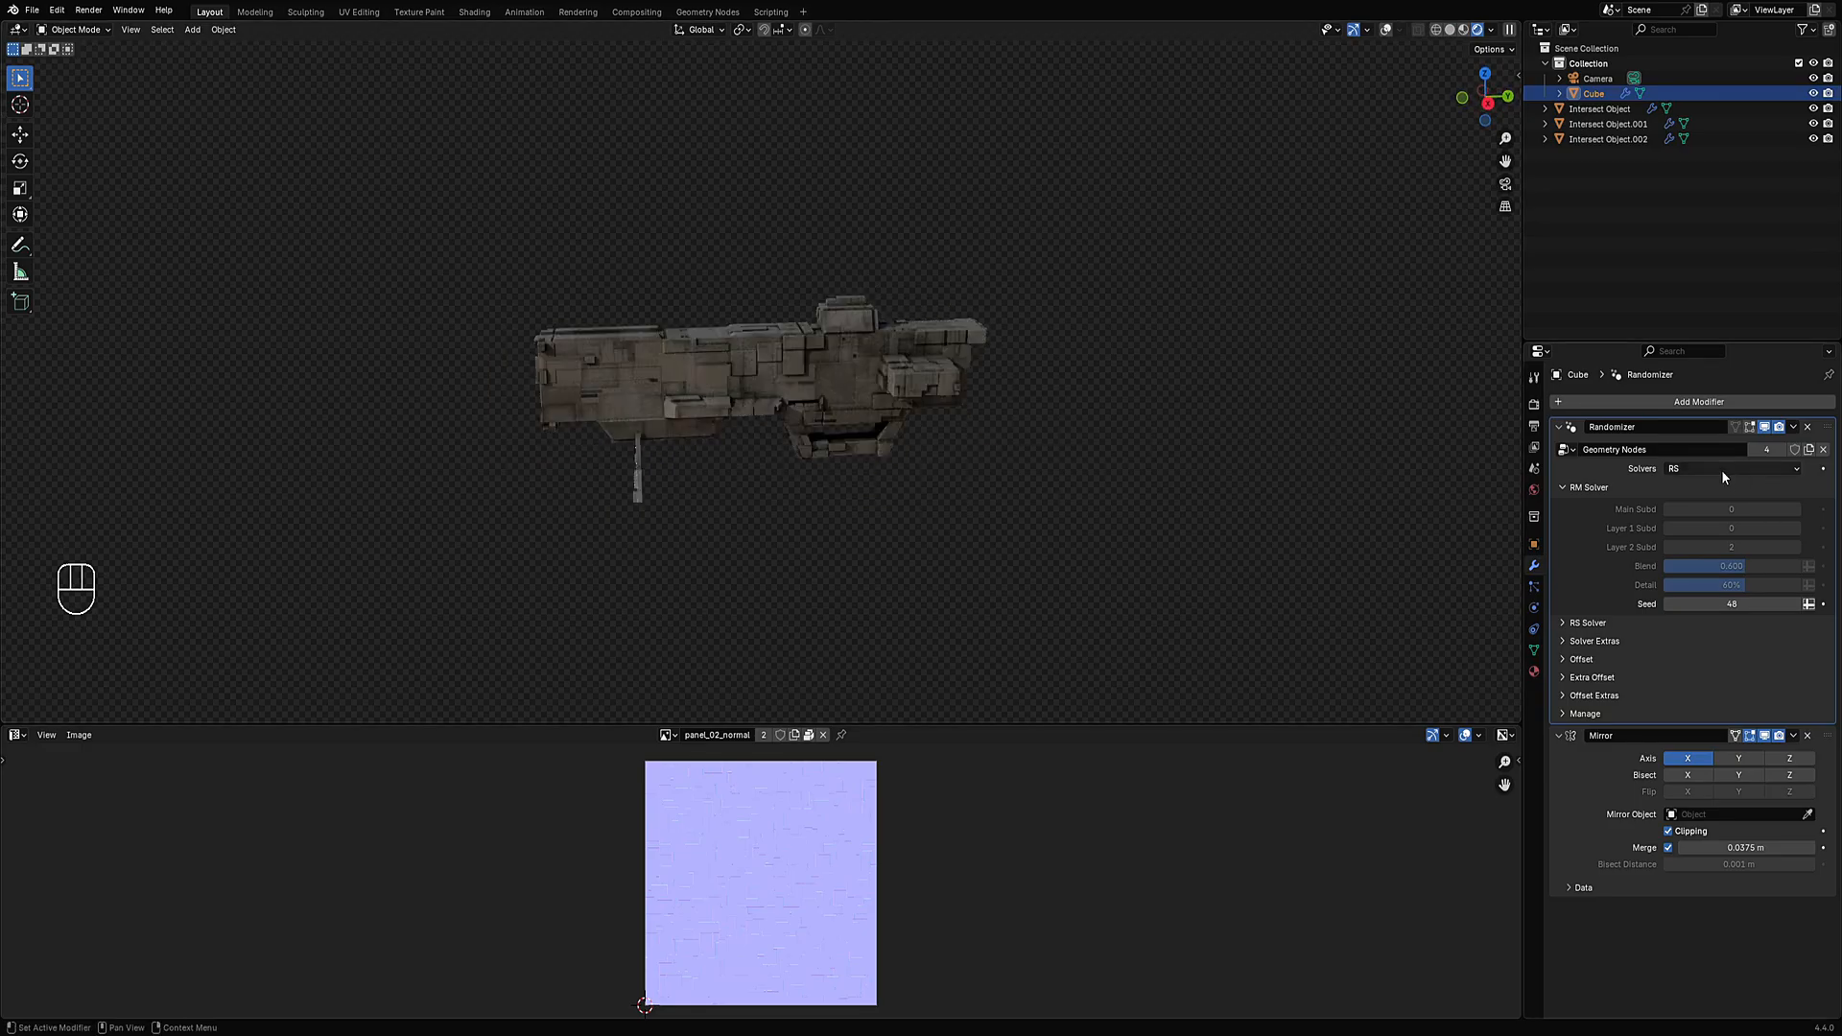
left_click(1721, 469)
left_click(1719, 482)
Maximize the 3D viewport and examine the rendered panel detailing of the whole model from the front, rear and sides.
middle_click_drag(748, 439, 843, 451)
key("ctrl+space")
middle_click_drag(974, 550, 925, 534)
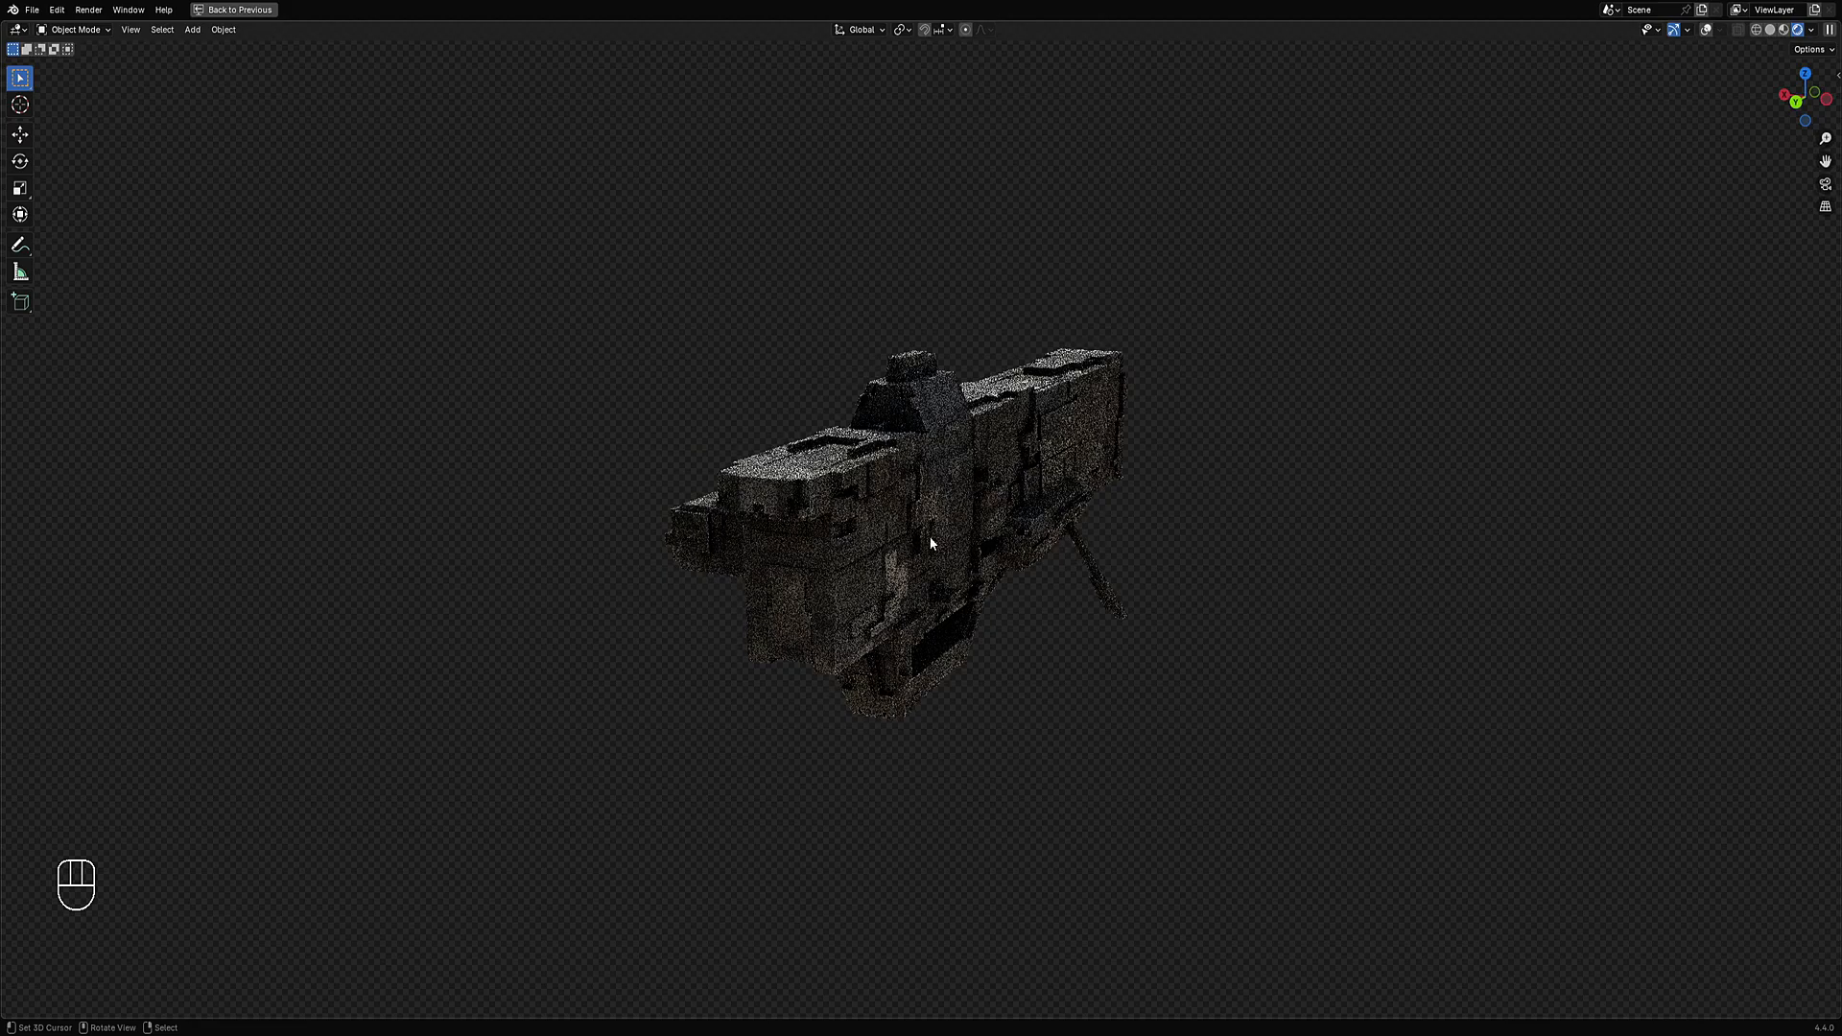
middle_click_drag(1234, 527, 864, 555)
scroll(958, 468, "down", 2)
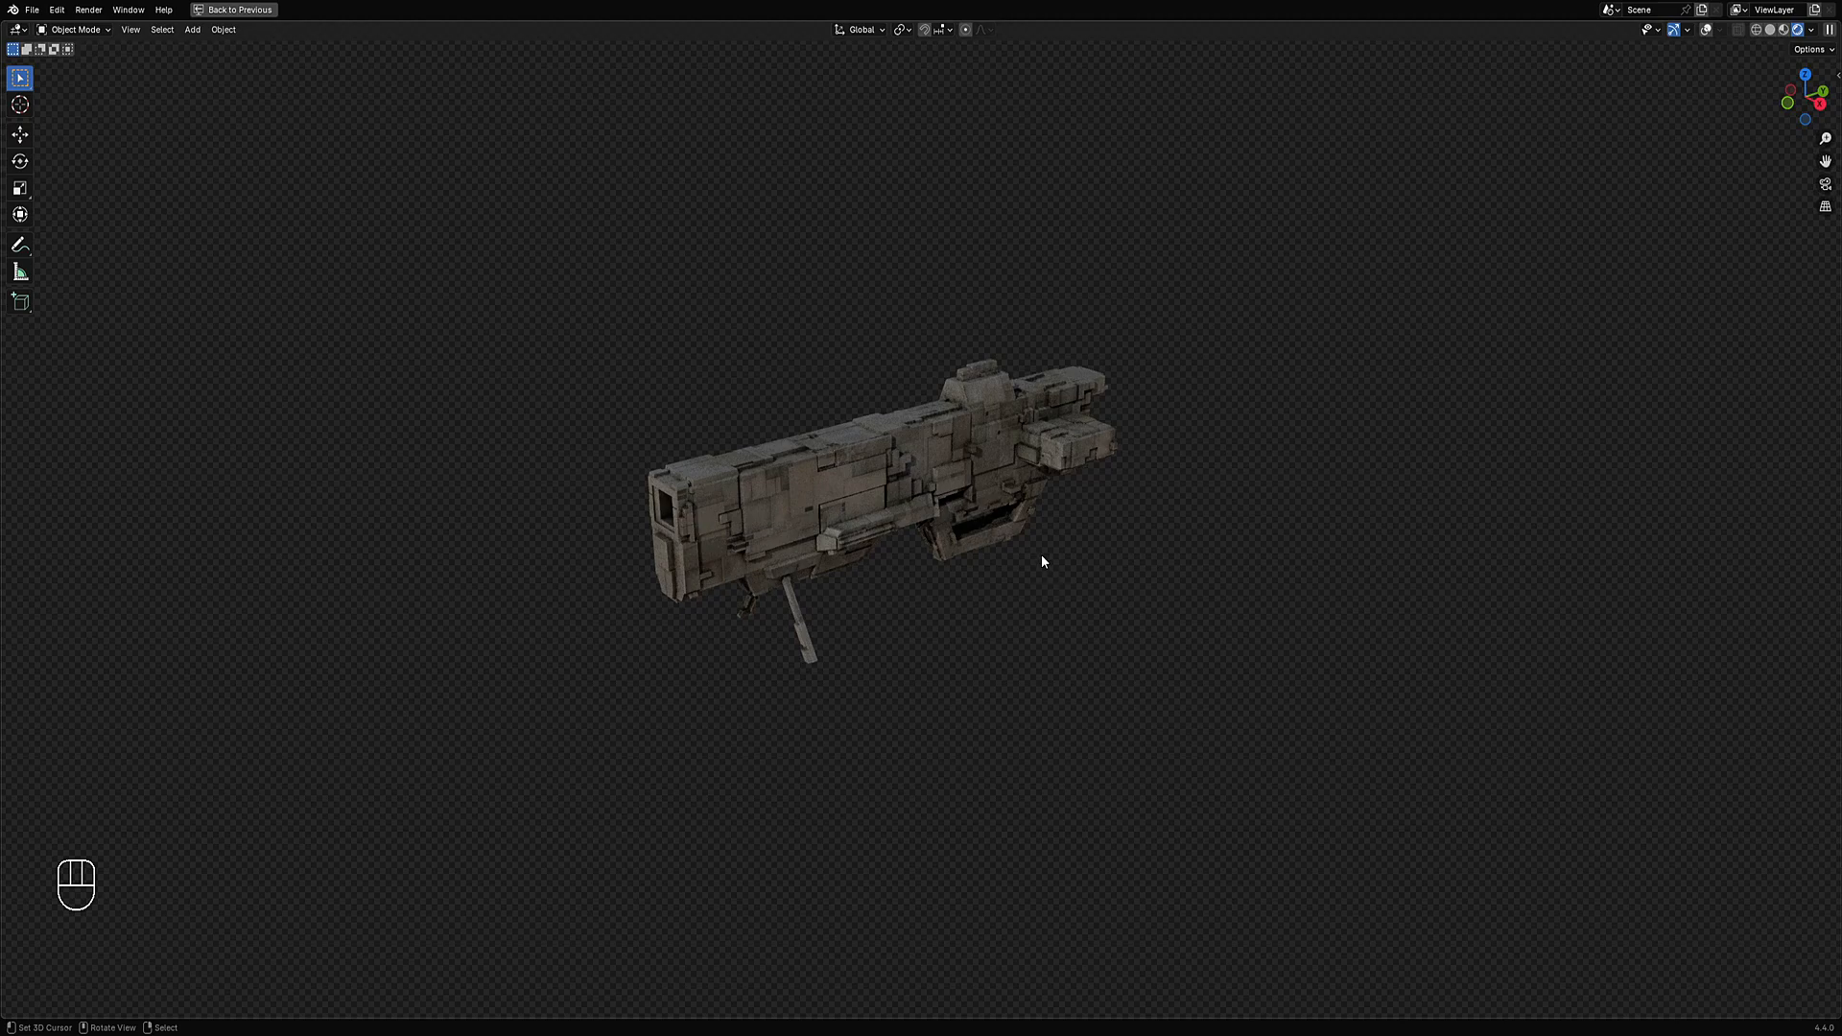
scroll(1046, 543, "up", 3)
middle_click_drag(1051, 531, 966, 515)
left_click(977, 492)
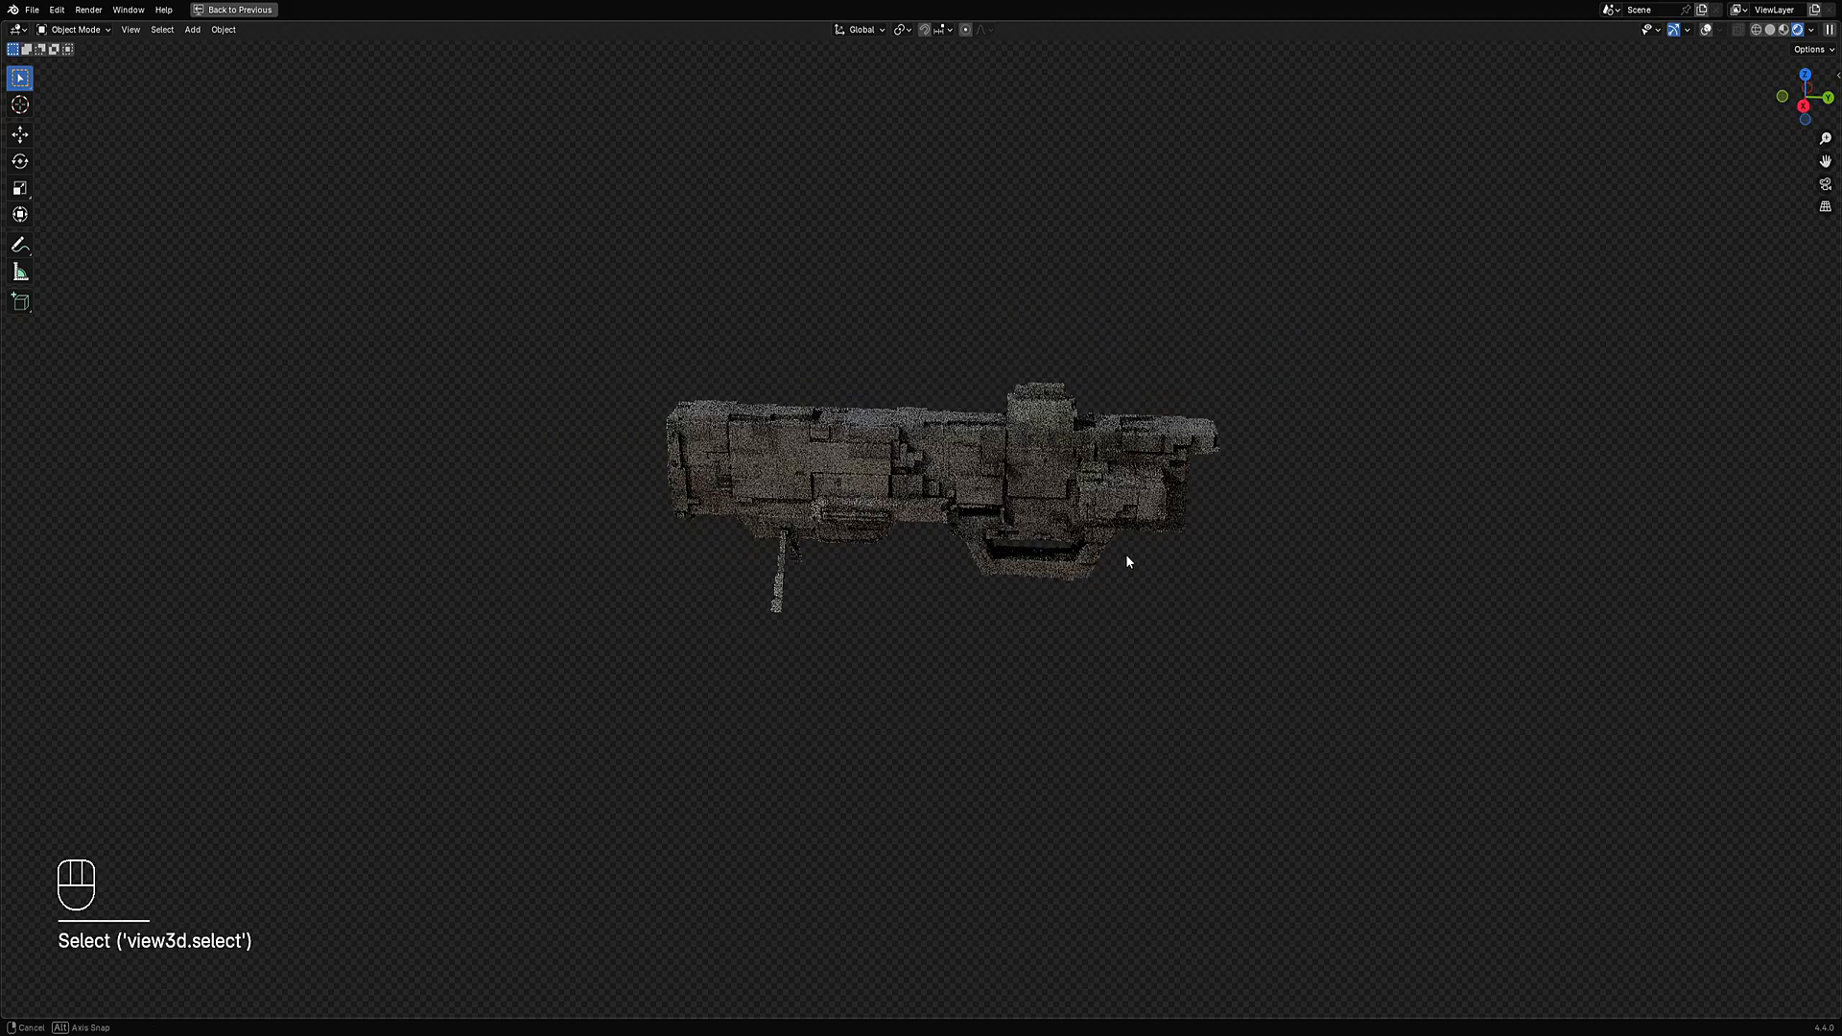
mouse_move(1125, 555)
middle_mouse_down()
mouse_move(995, 505)
mouse_move(1121, 487)
mouse_move(1188, 551)
mouse_move(1073, 537)
mouse_move(1110, 549)
mouse_move(1104, 566)
middle_mouse_up()
scroll(1103, 563, "up", 1)
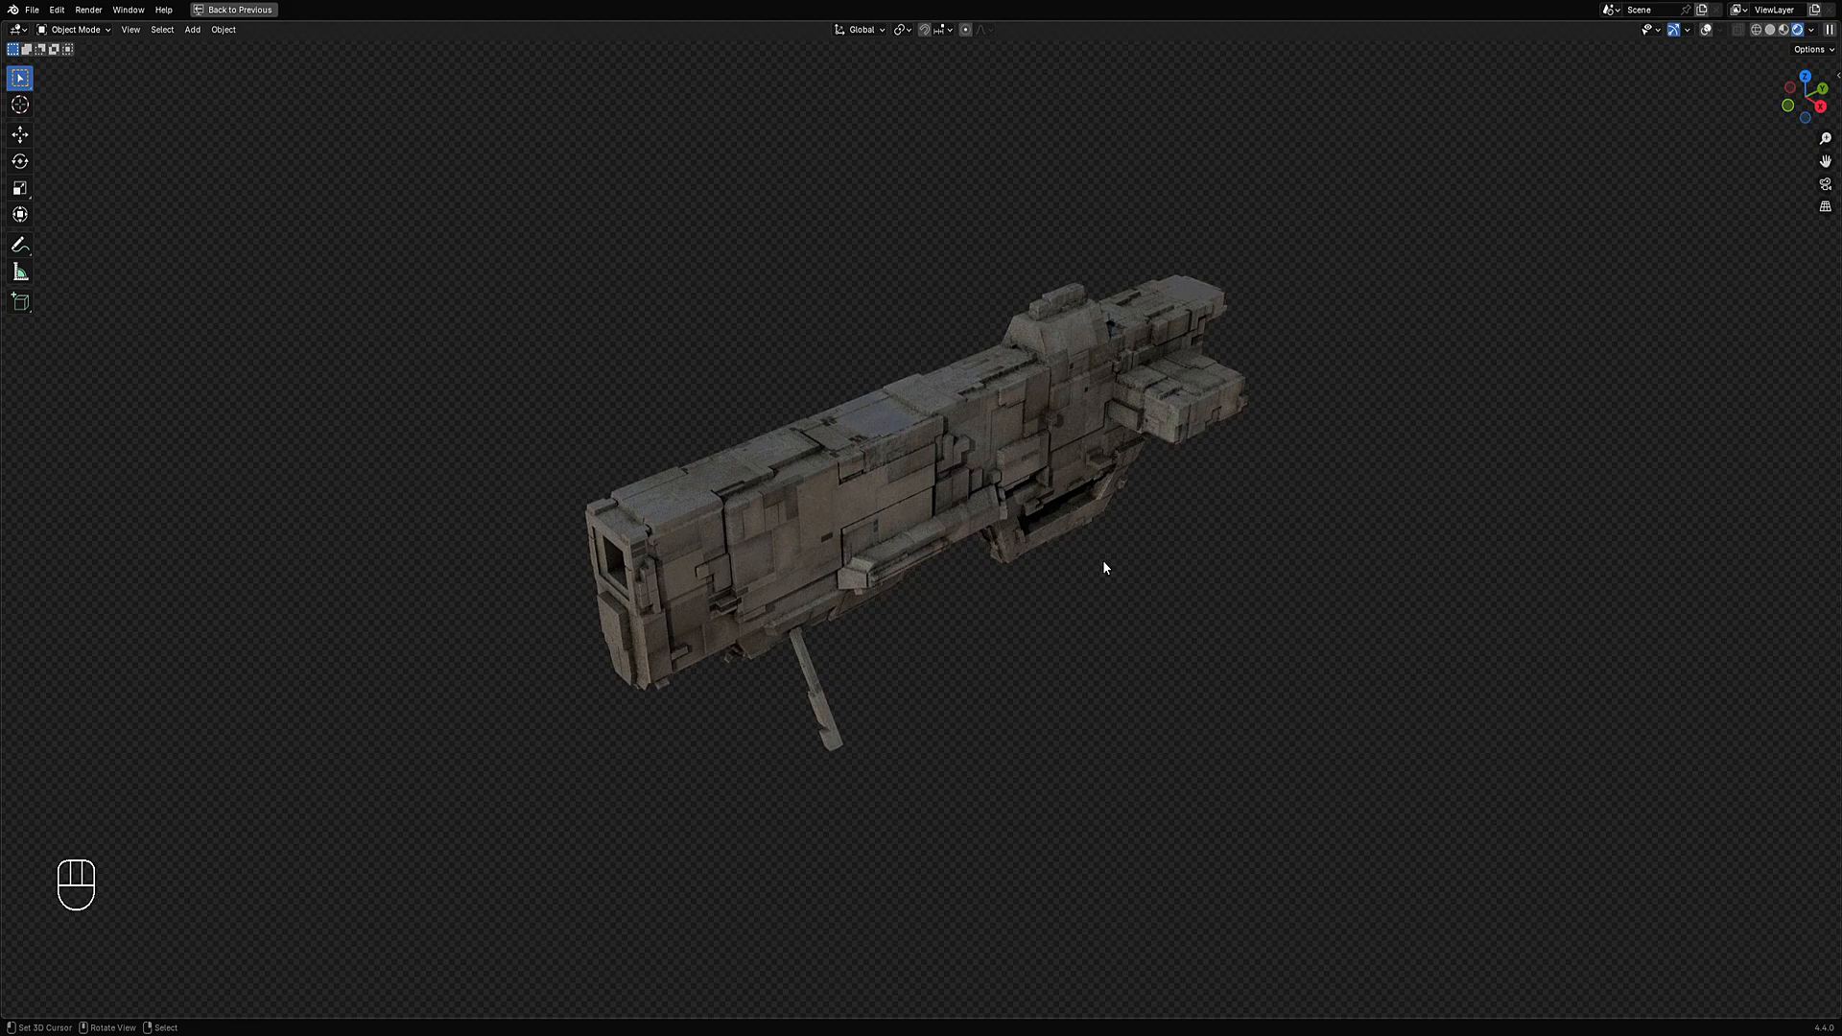
middle_click_drag(1103, 561, 308, 357)
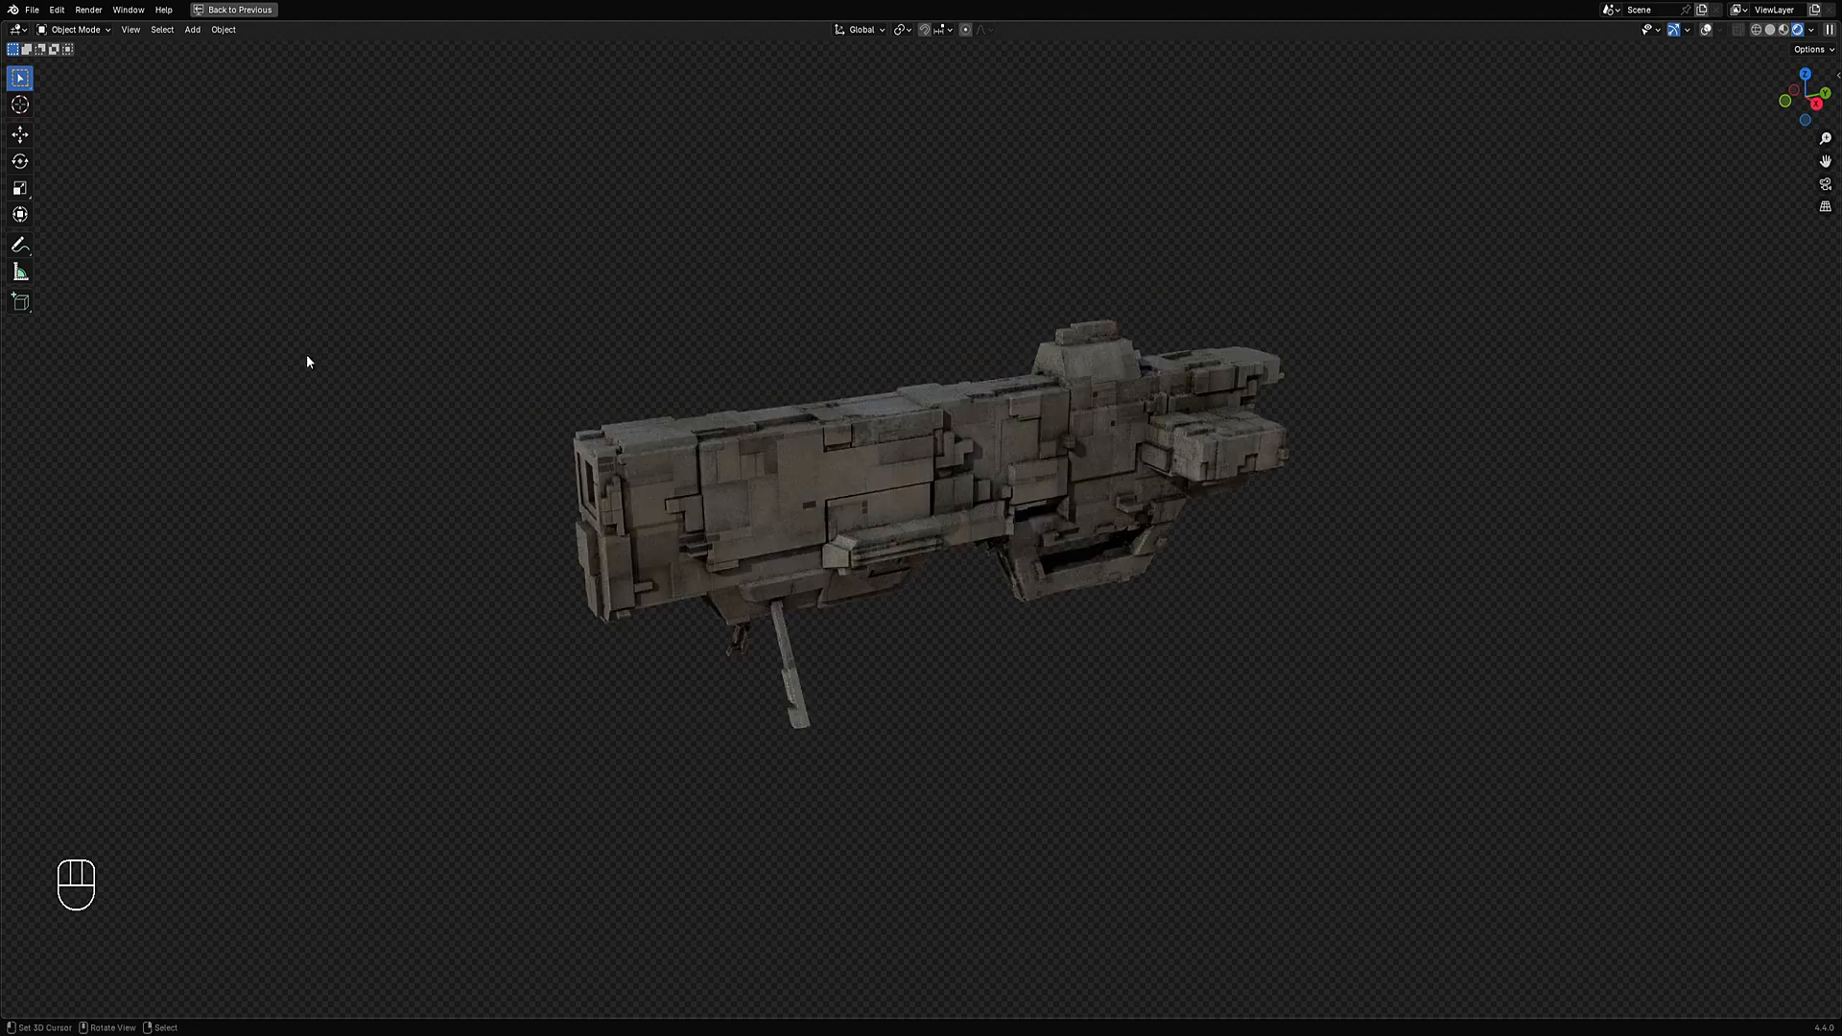